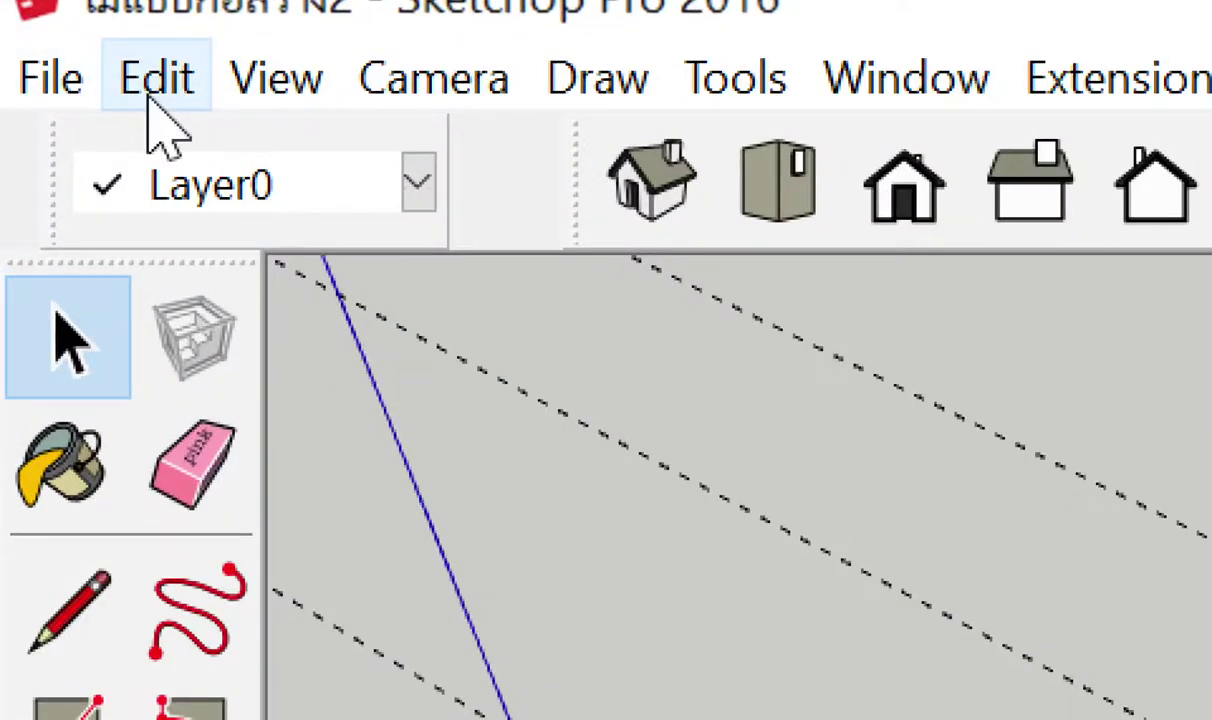
Delete every guide line from the model with Edit > Delete Guides.
click(152, 85)
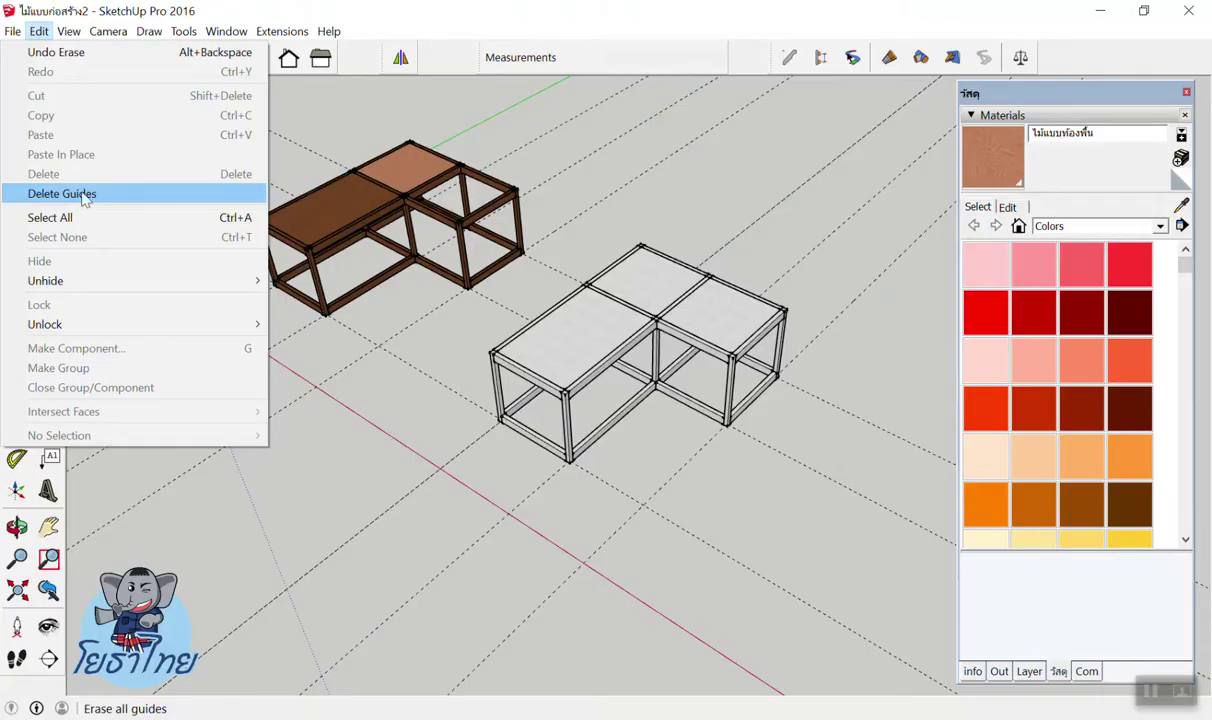
click(85, 196)
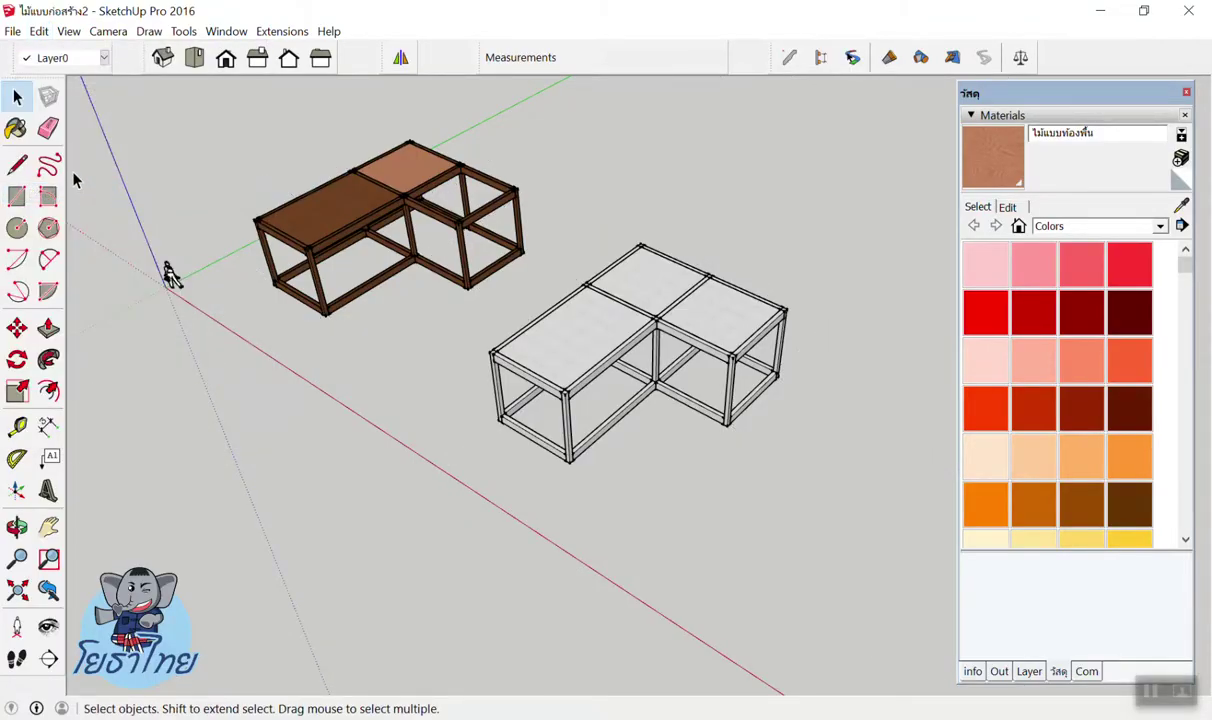
middle_drag(73, 180, 458, 270)
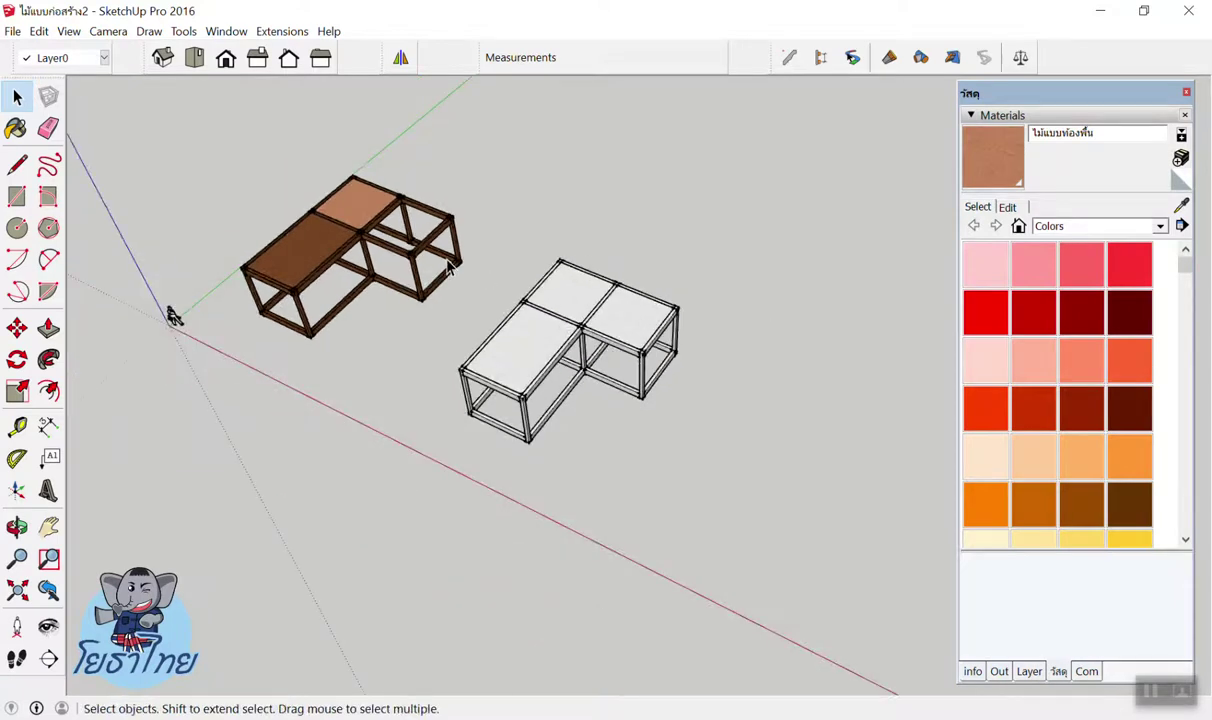
Zoom and orbit to frame the two L-shaped table frames.
scroll(444, 262, down, 2)
scroll(441, 265, up, 1)
scroll(560, 284, down, 2)
scroll(546, 279, up, 2)
scroll(546, 279, up, 2)
middle_drag(290, 215, 229, 212)
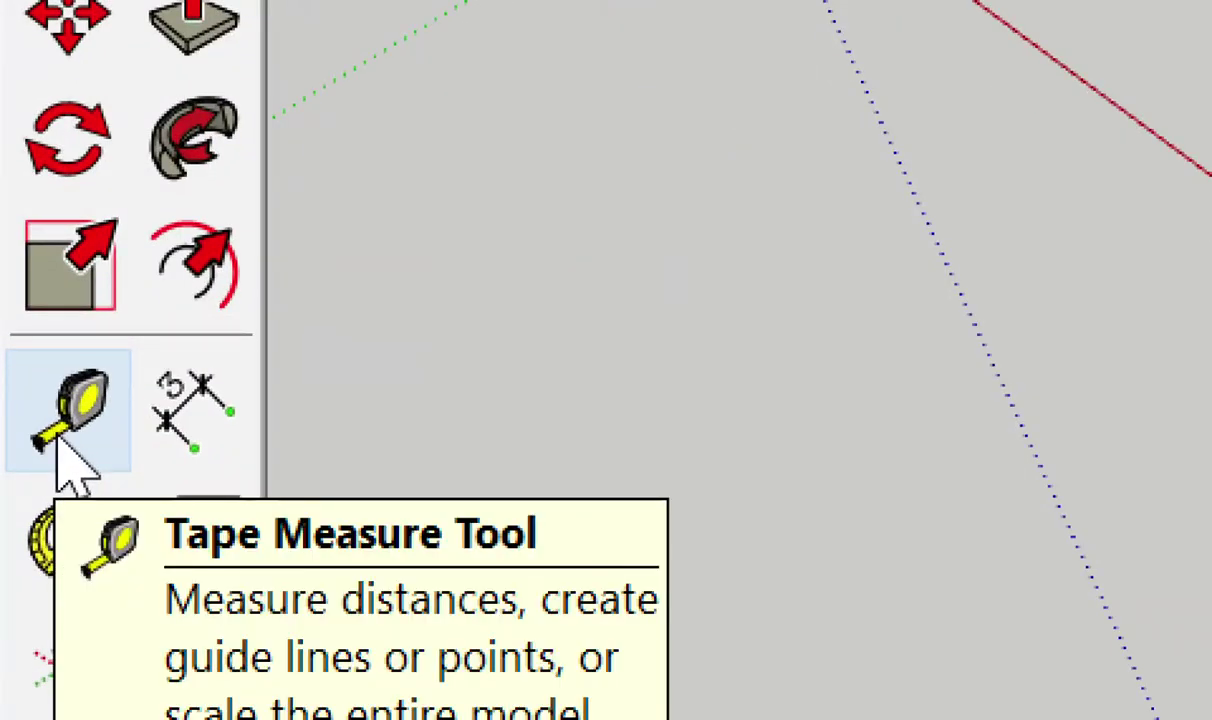
click(60, 440)
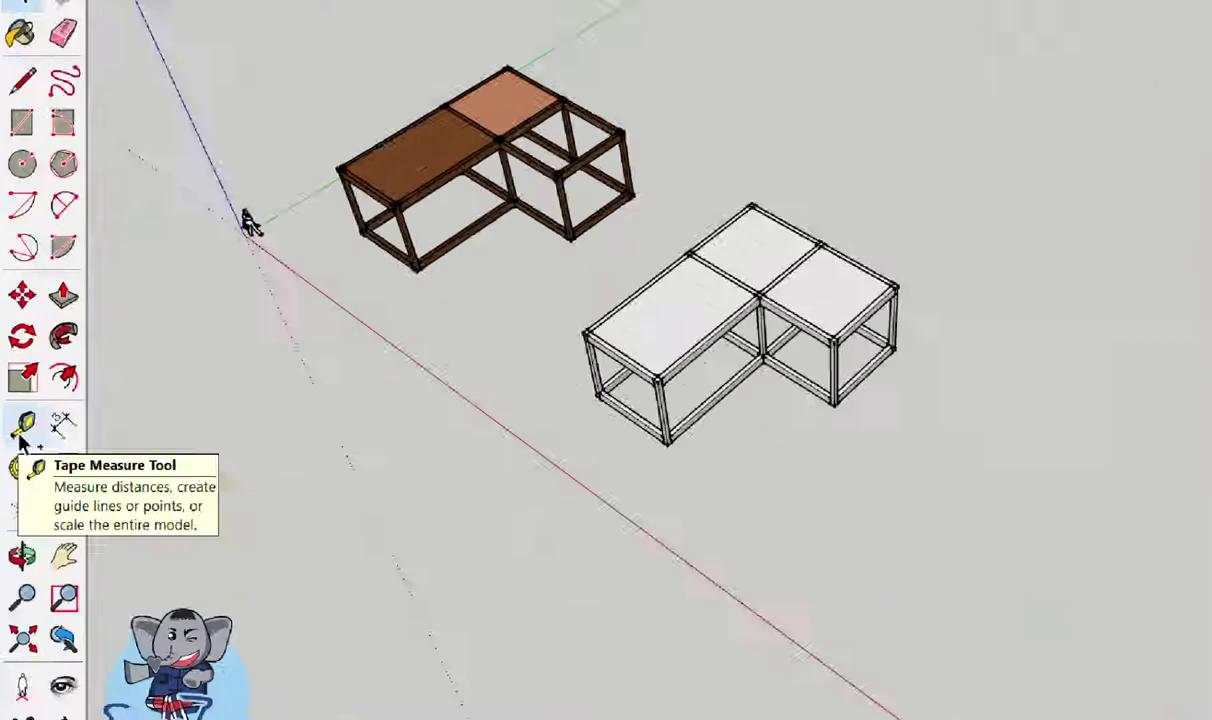
Place three guide lines parallel to the red axis, offset in front of the wooden frame.
scroll(305, 357, up, 3)
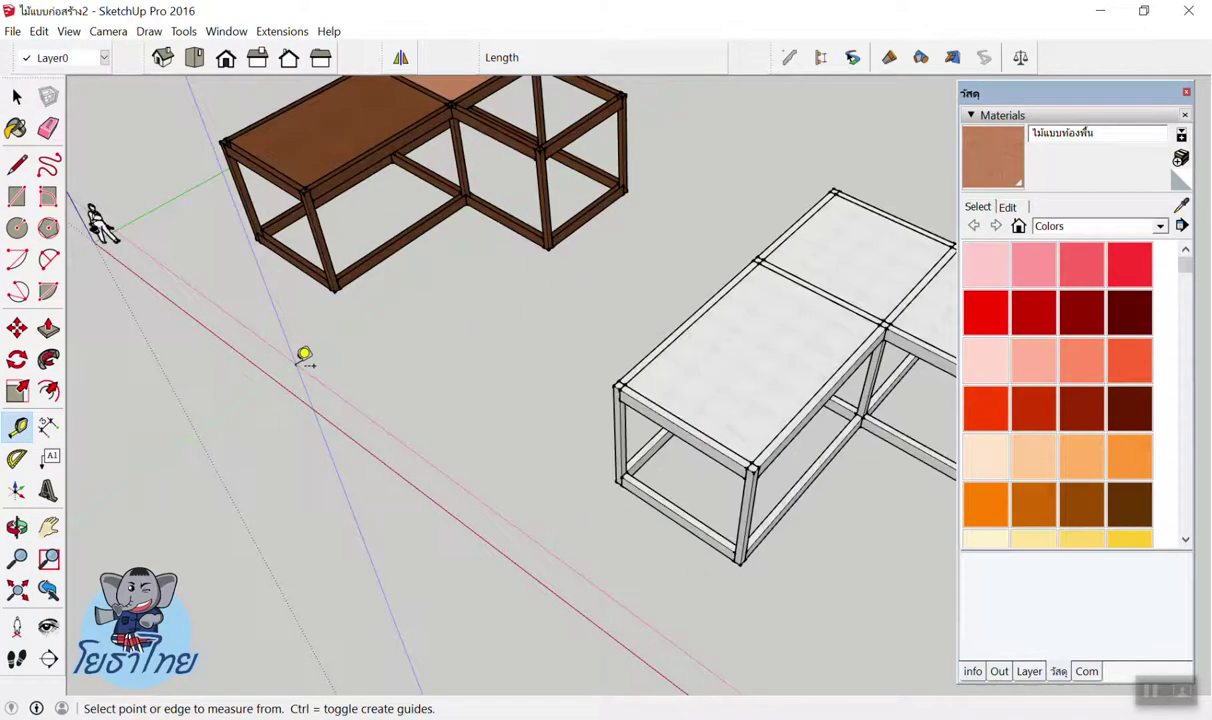
scroll(300, 365, up, 3)
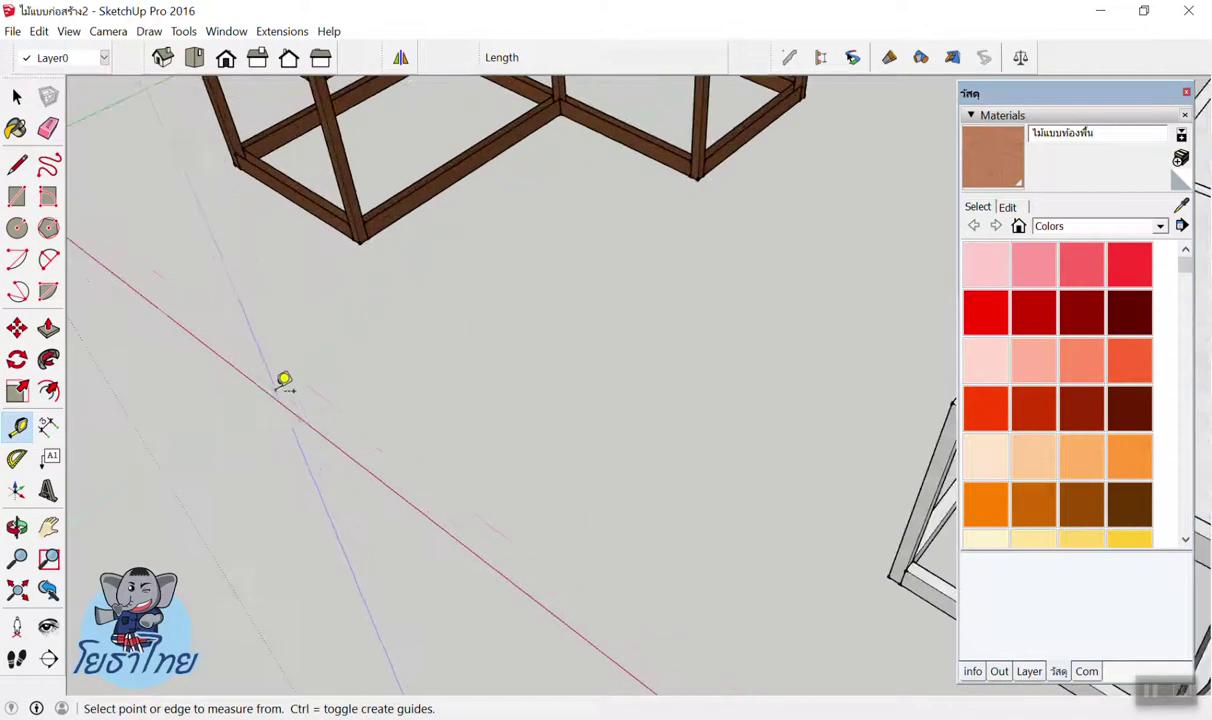
click(277, 397)
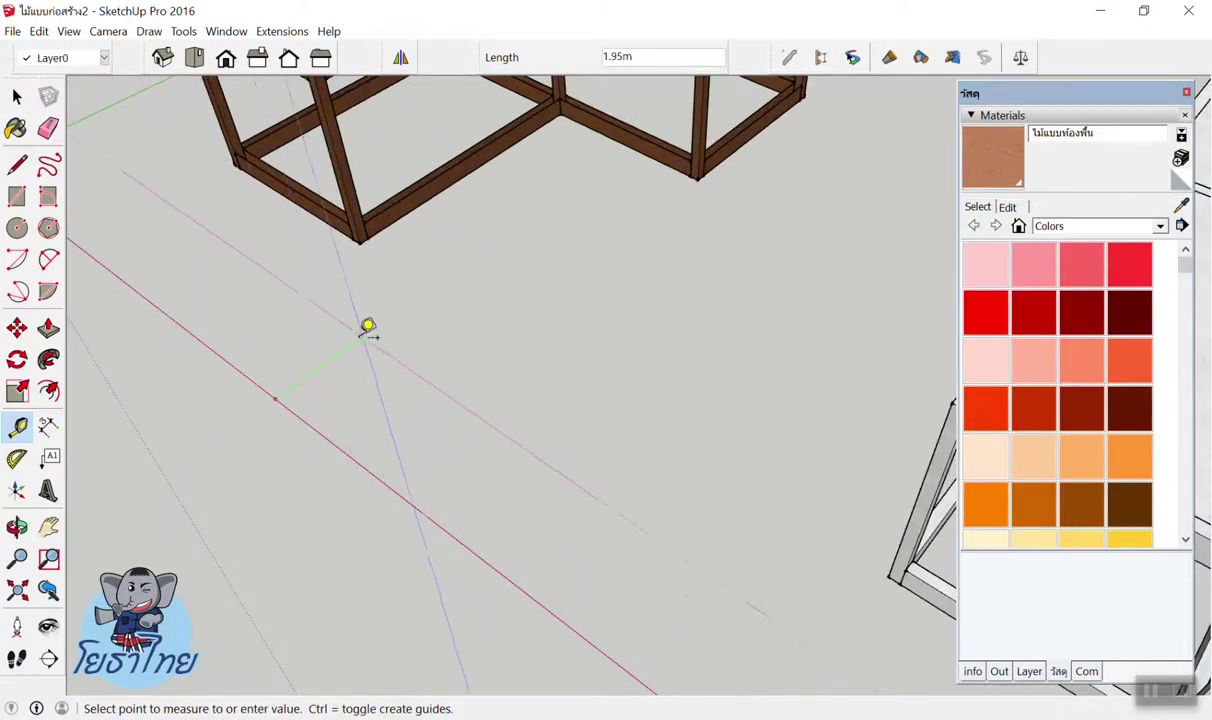
scroll(290, 368, down, 3)
scroll(460, 316, up, 3)
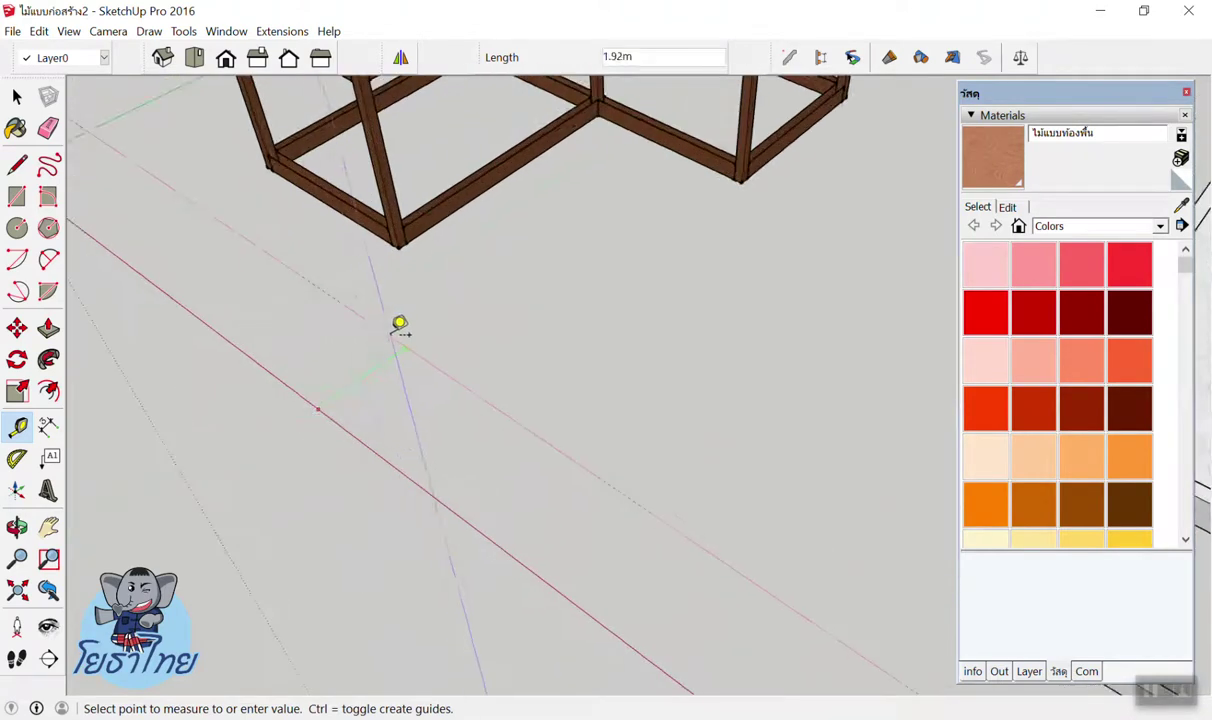
click(279, 352)
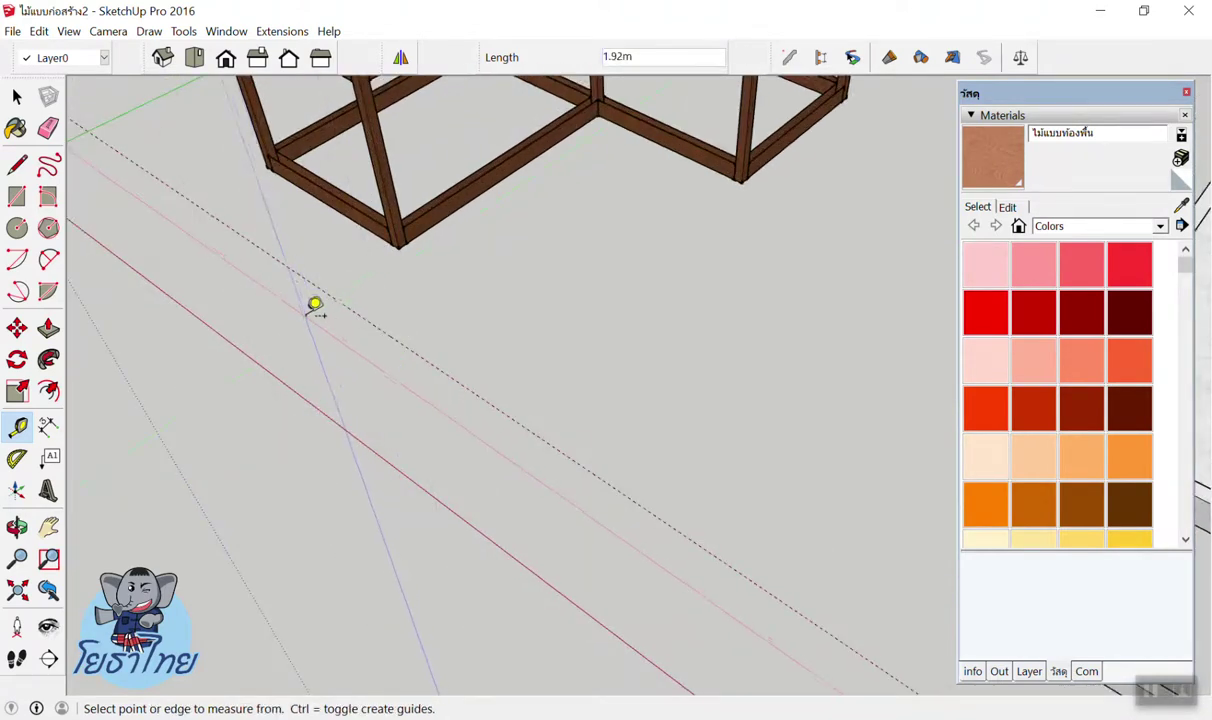
scroll(384, 346, down, 2)
scroll(384, 346, up, 2)
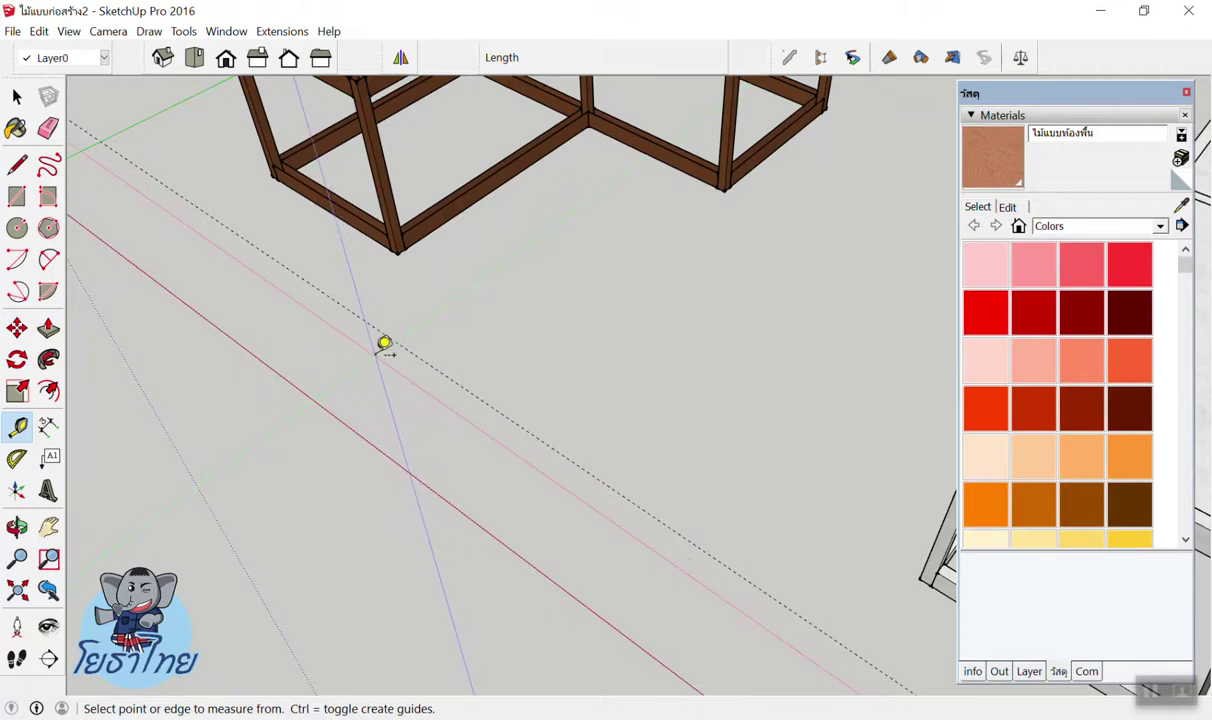
click(330, 393)
click(384, 357)
click(348, 403)
click(363, 387)
After a trial measurement, add one more guide parallel to the red axis.
key(space)
key(t)
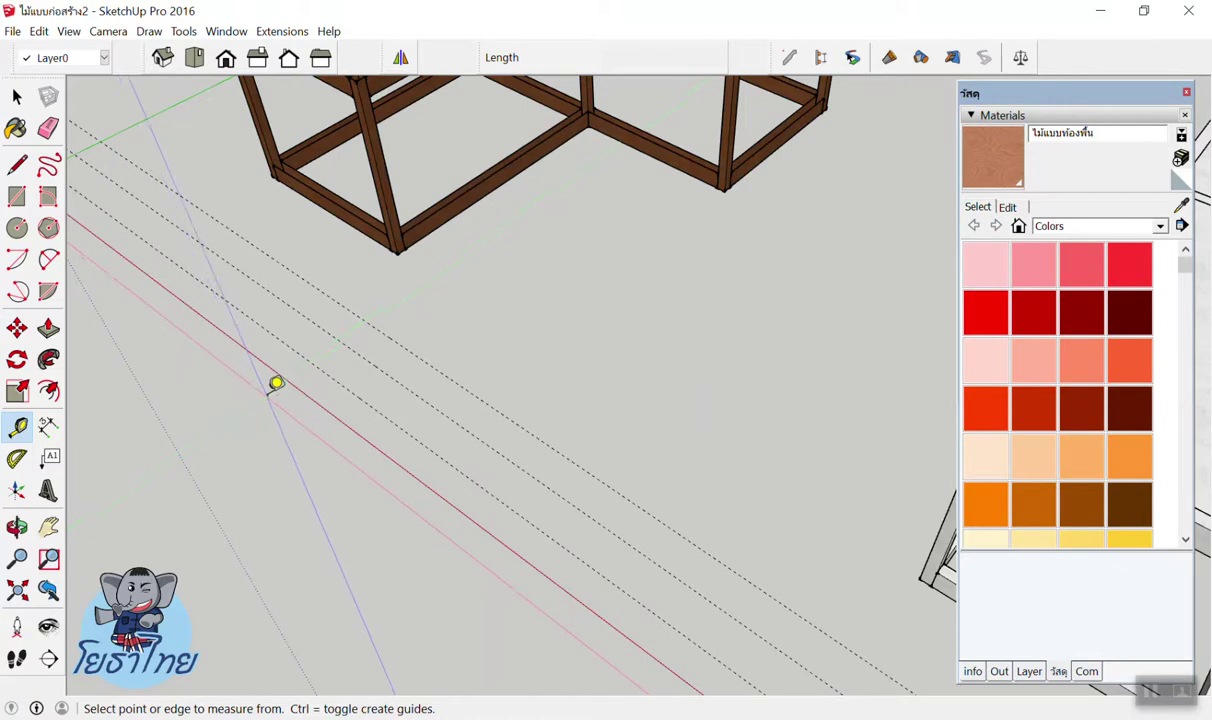
click(343, 422)
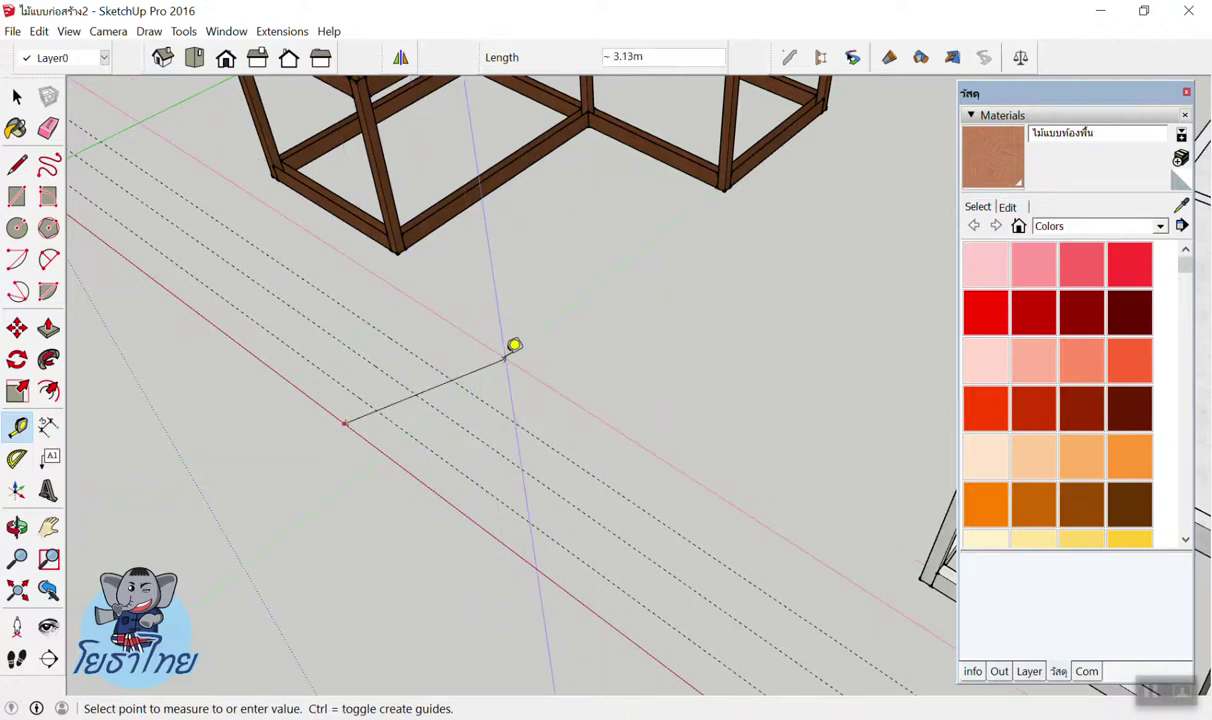
key(space)
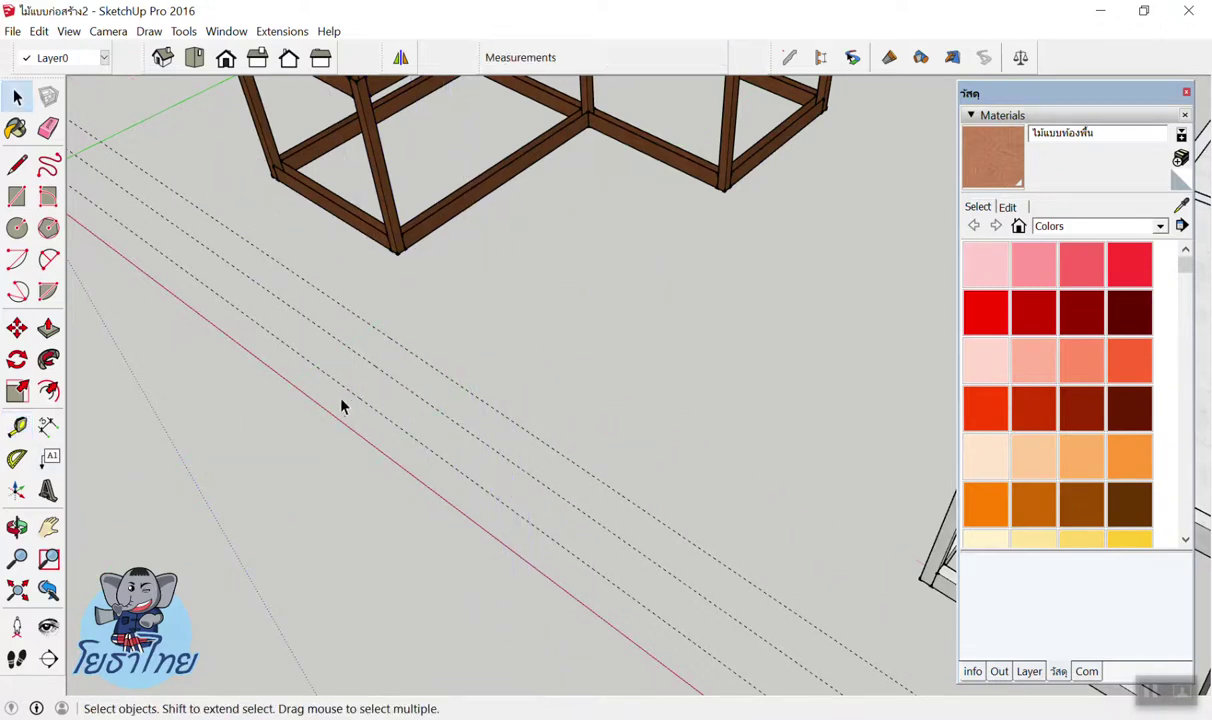
click(17, 426)
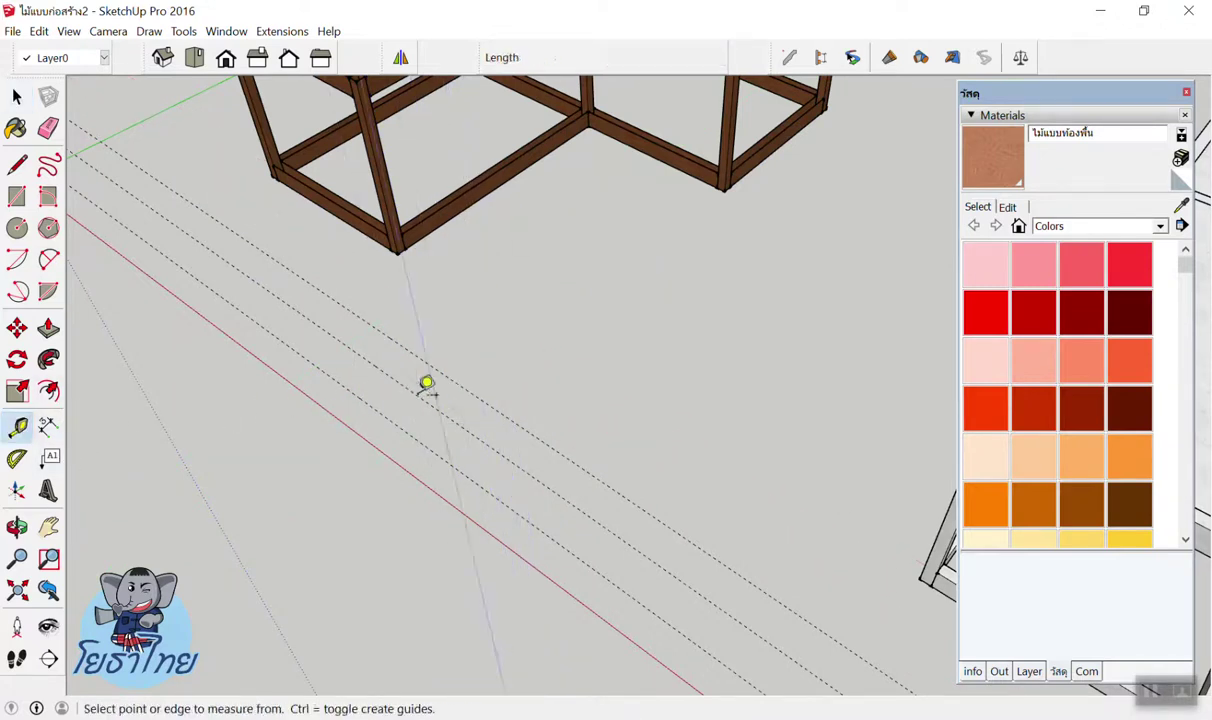
click(328, 408)
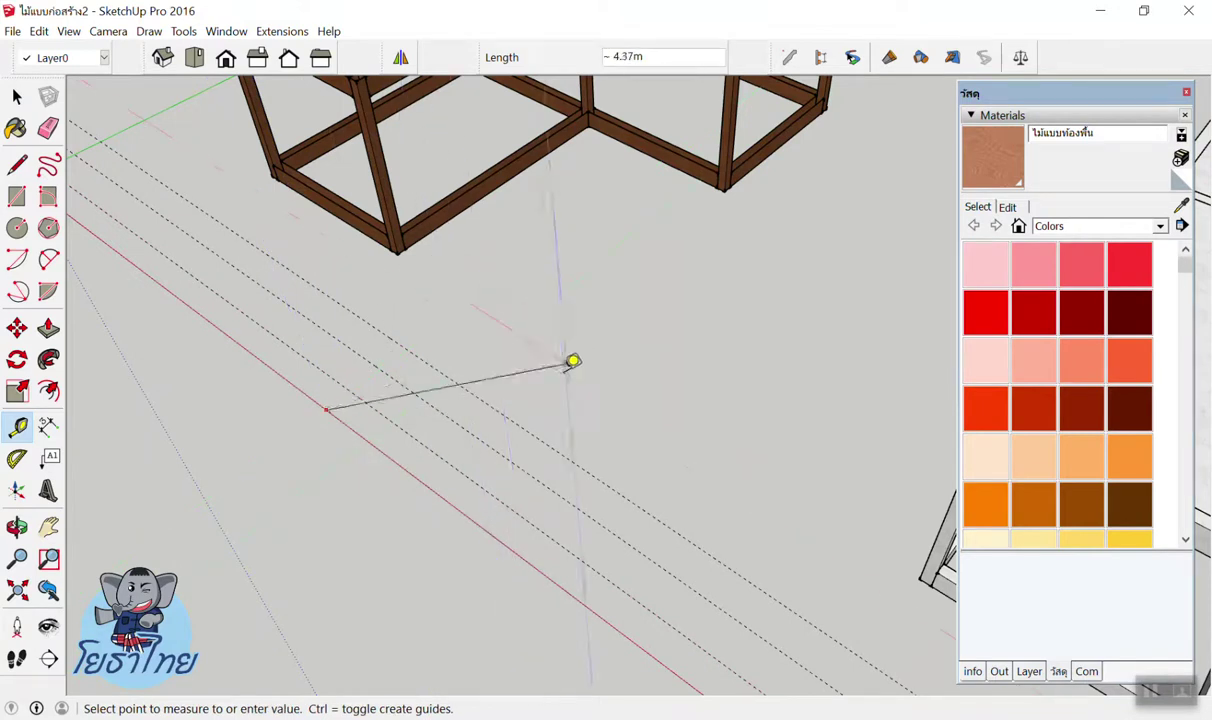
click(738, 352)
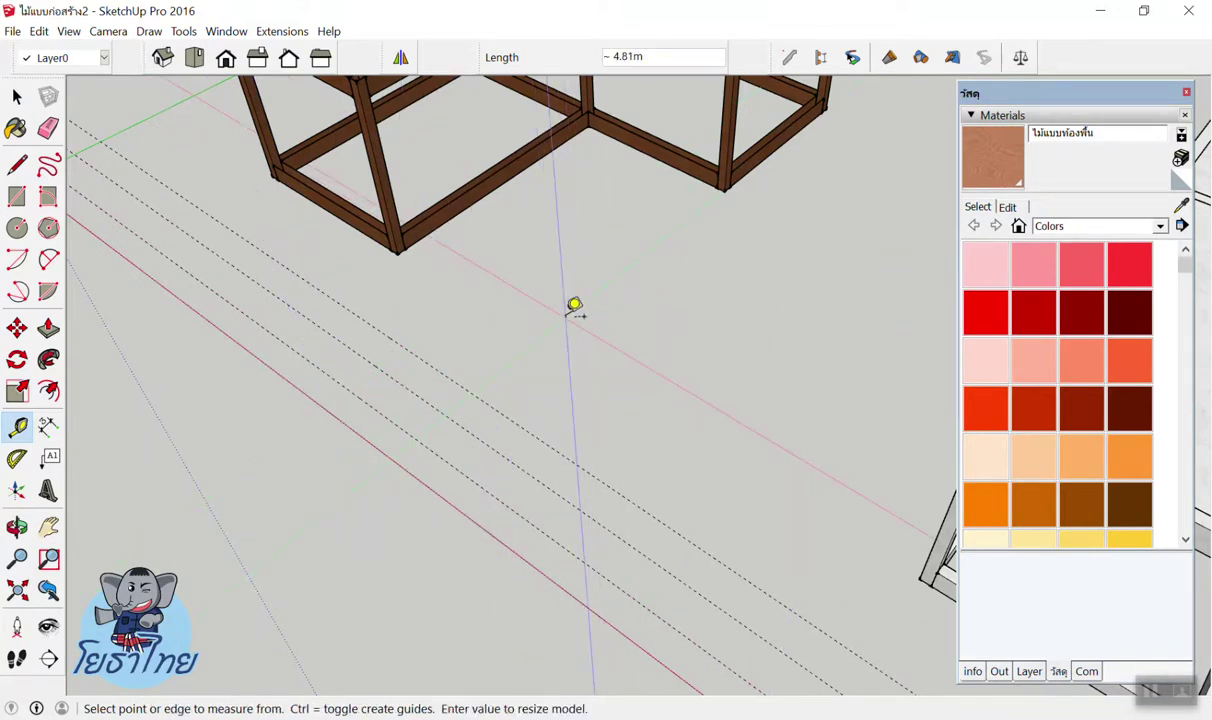
click(303, 375)
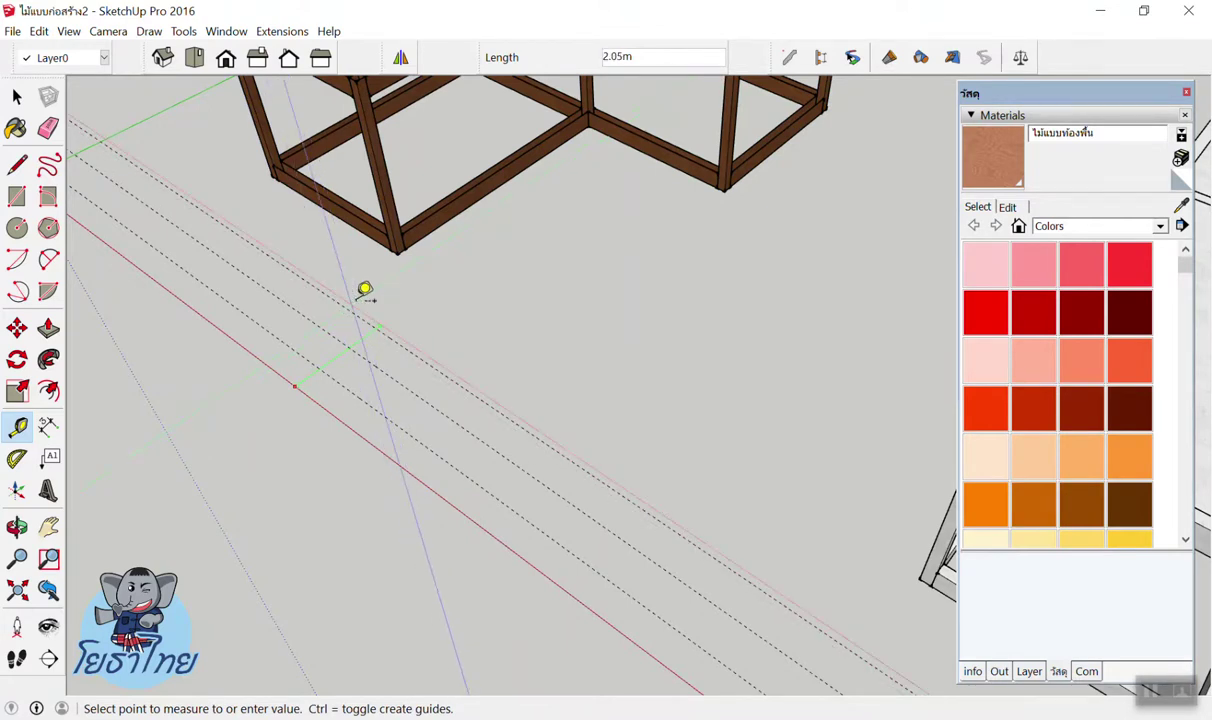
click(387, 284)
mouse_move(387, 284)
middle_down()
mouse_move(249, 249)
mouse_move(313, 283)
middle_up()
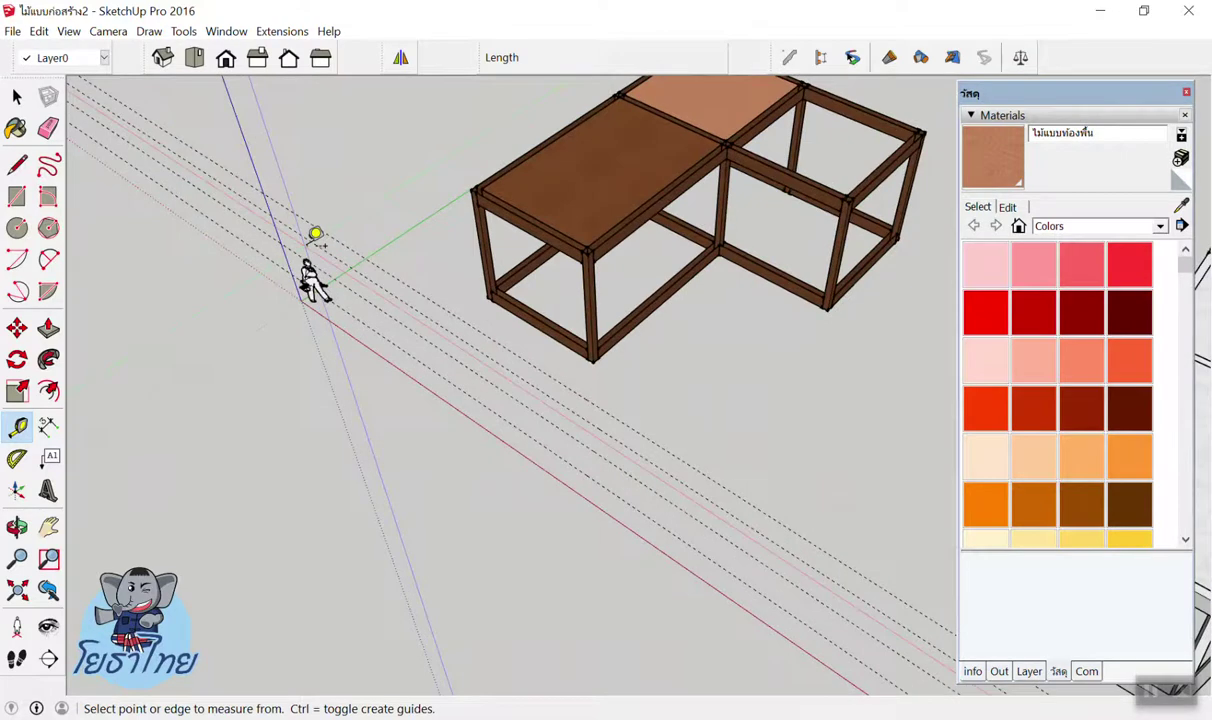
Add green-axis guides at 1.77m and 1.16m, then orbit to view the resulting guide grid.
middle_drag(316, 238, 411, 222)
click(407, 240)
click(452, 267)
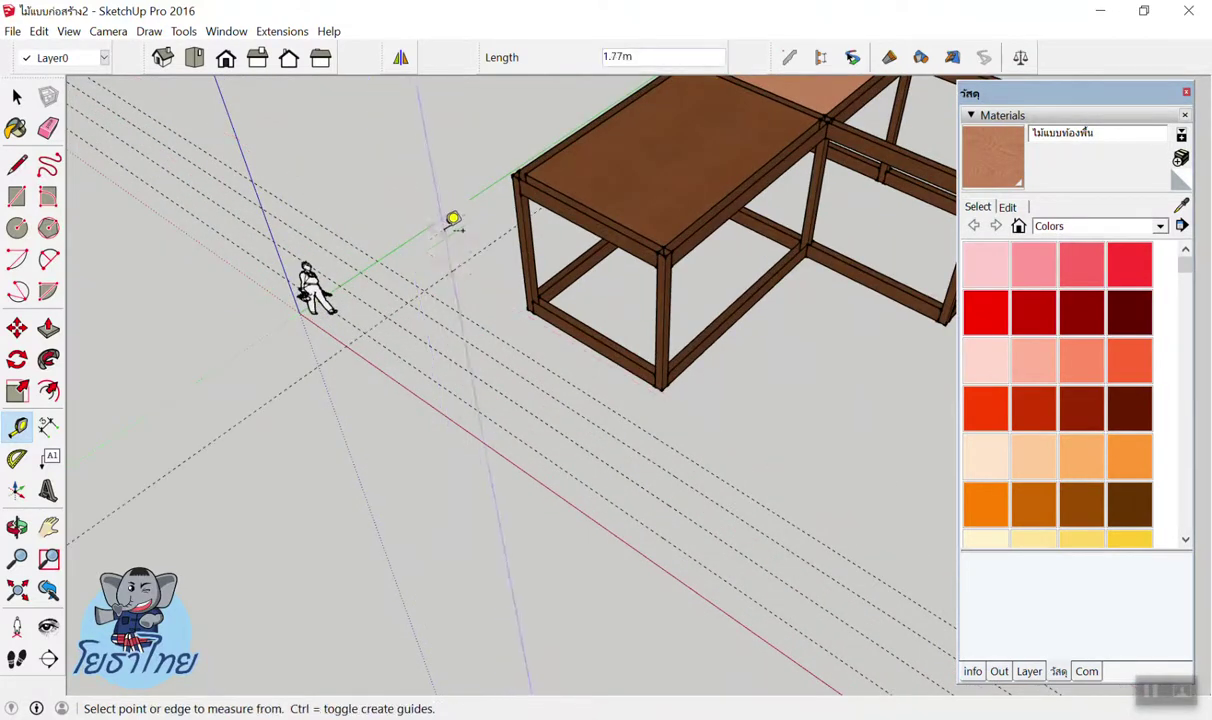
click(446, 214)
click(461, 236)
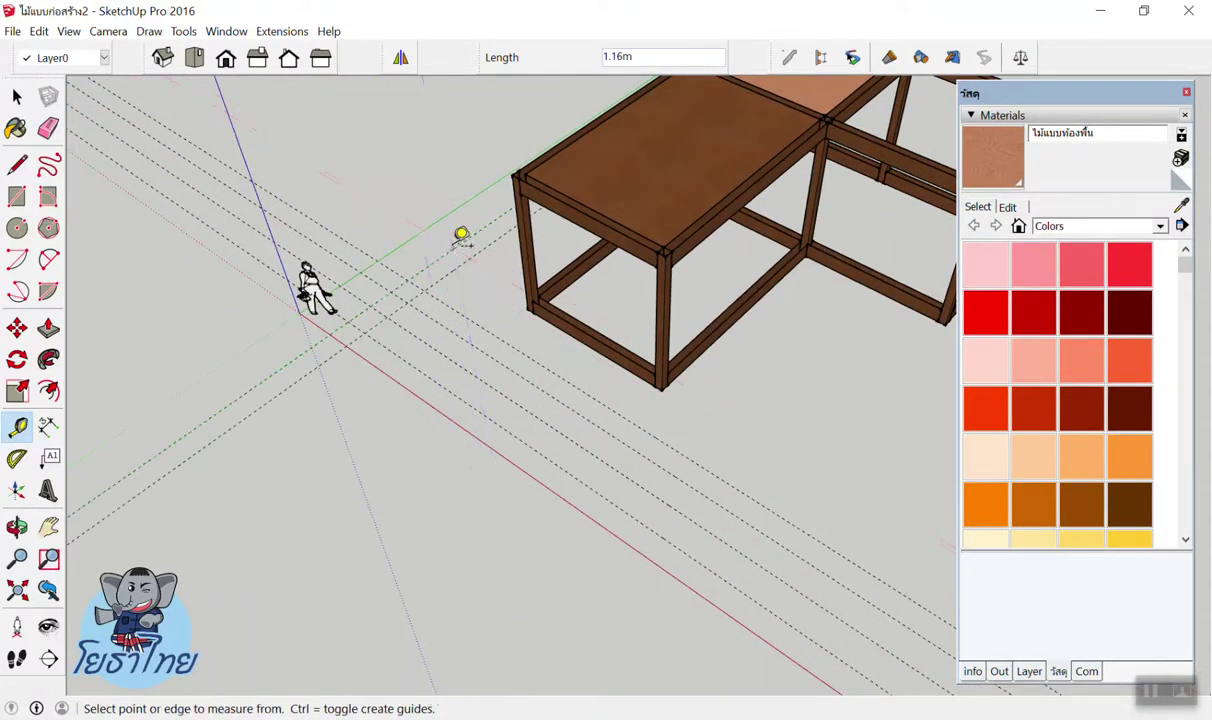
scroll(406, 270, up, 3)
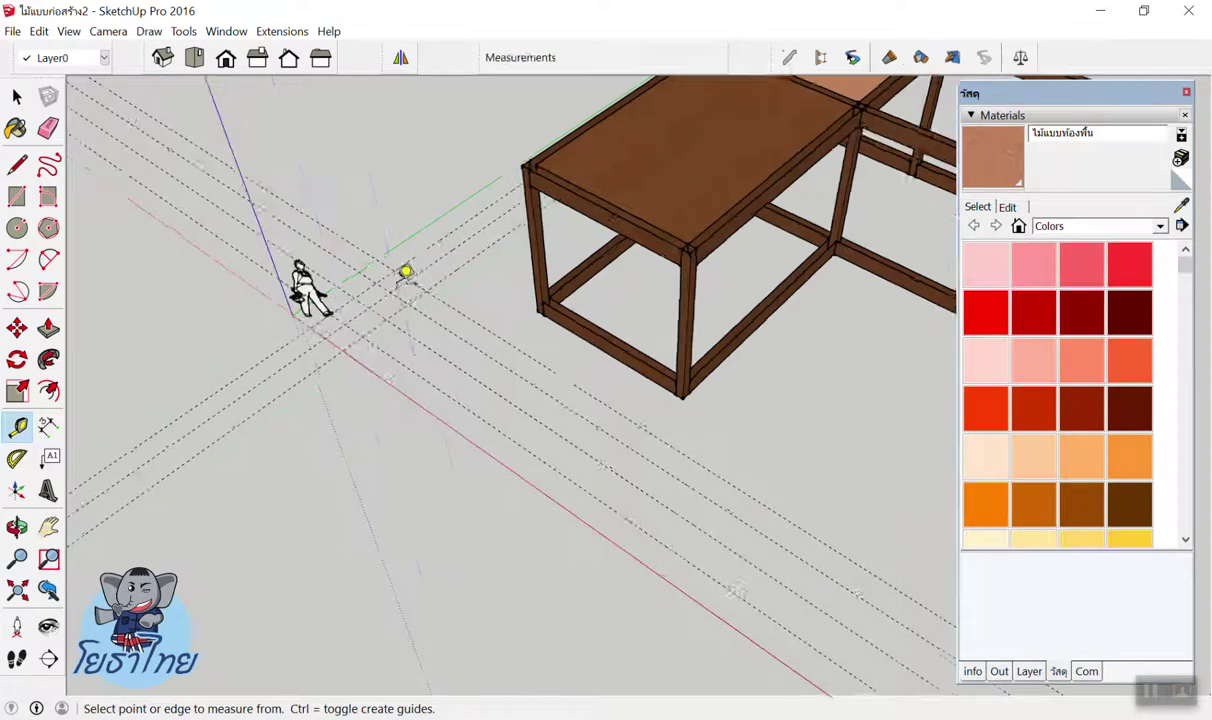
scroll(410, 268, down, 3)
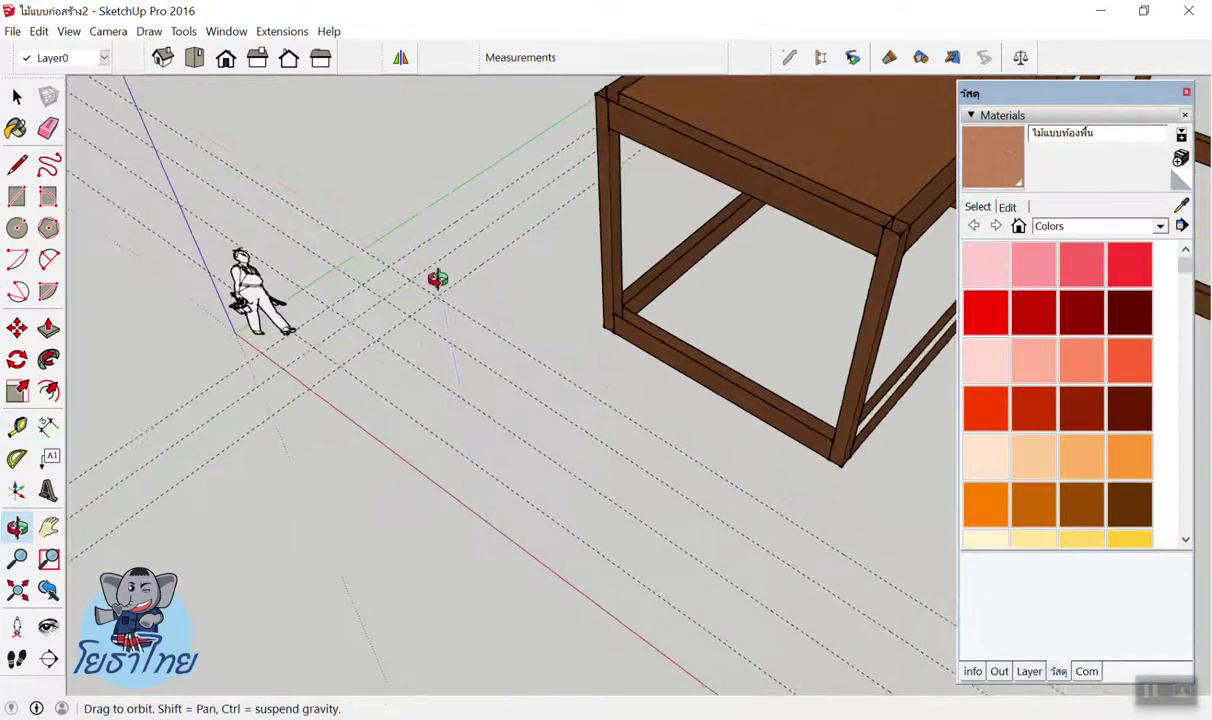
middle_drag(446, 265, 460, 300)
mouse_move(483, 205)
middle_down()
mouse_move(586, 134)
mouse_move(514, 189)
mouse_move(498, 260)
middle_up()
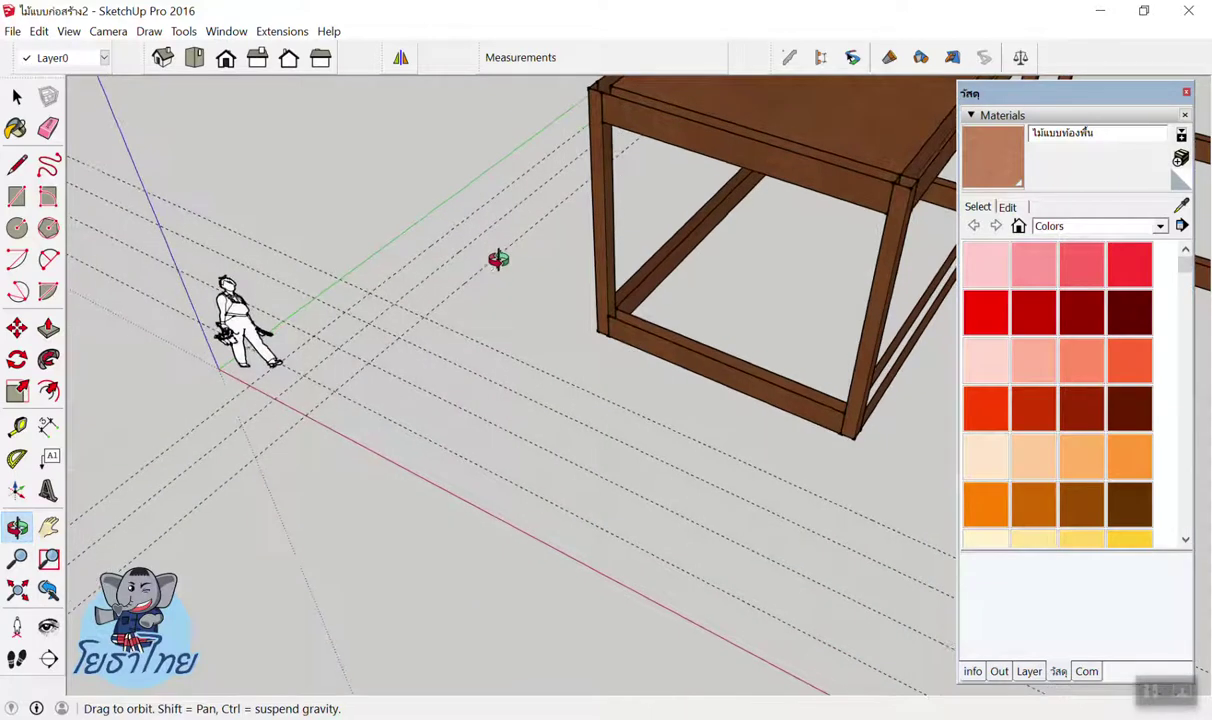
key(t)
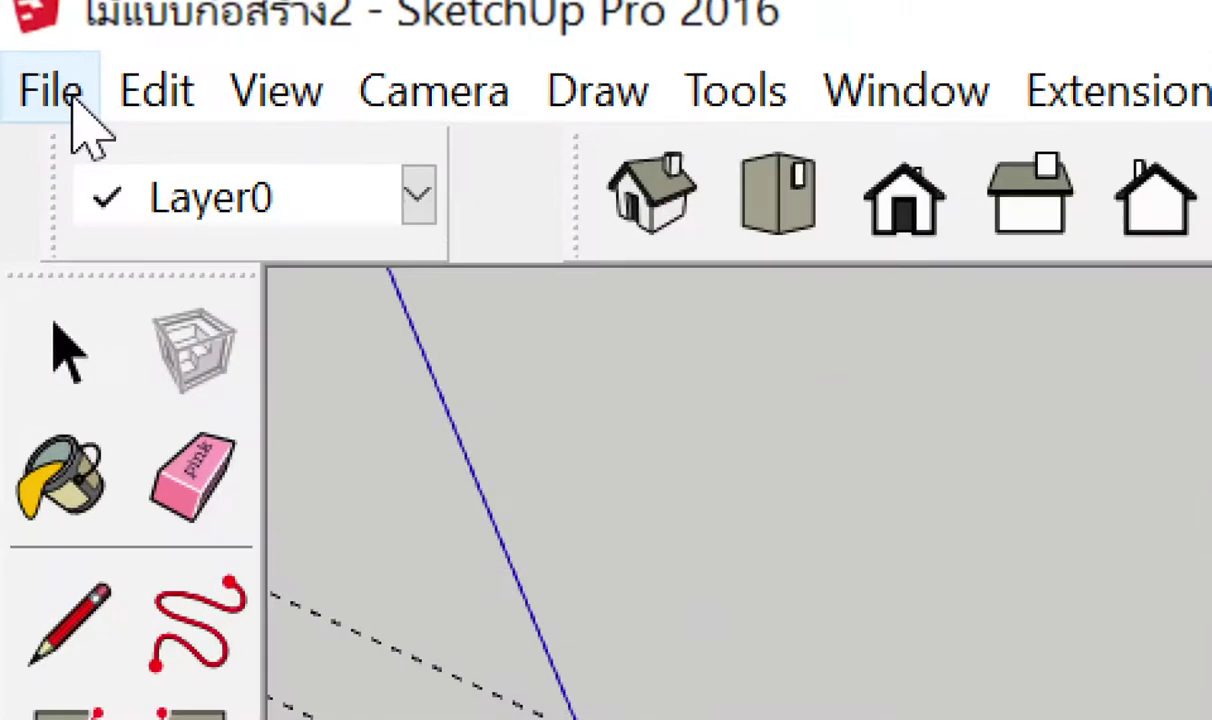
click(32, 31)
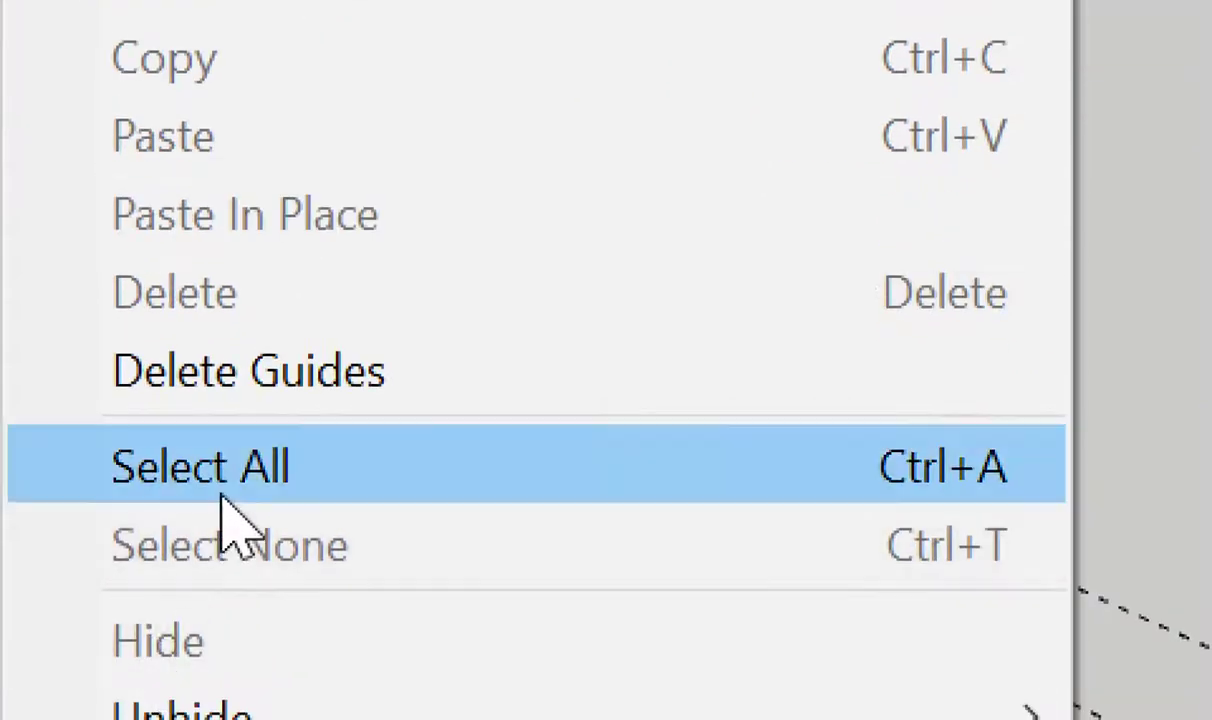
Delete all guide lines and pan toward the table frame.
click(280, 368)
key(space)
shift+middle_drag(371, 319, 434, 346)
scroll(434, 346, up, 2)
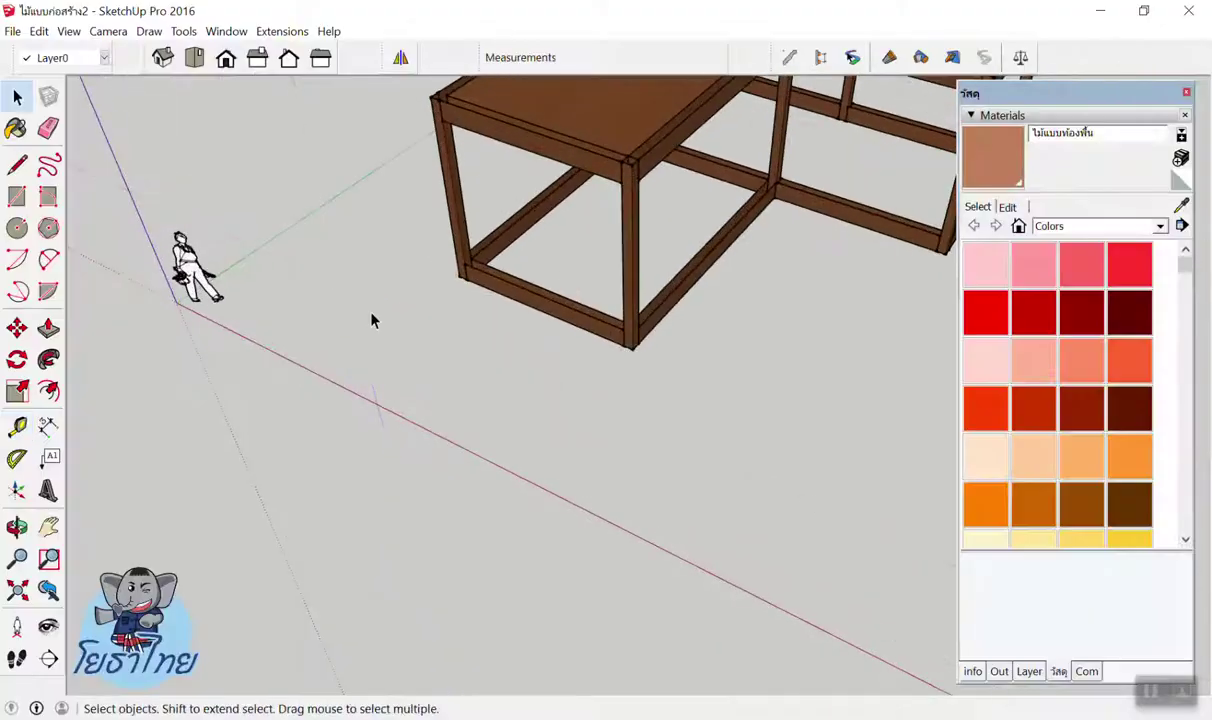
Draw a single edge on the ground parallel to the red axis.
key(l)
click(540, 380)
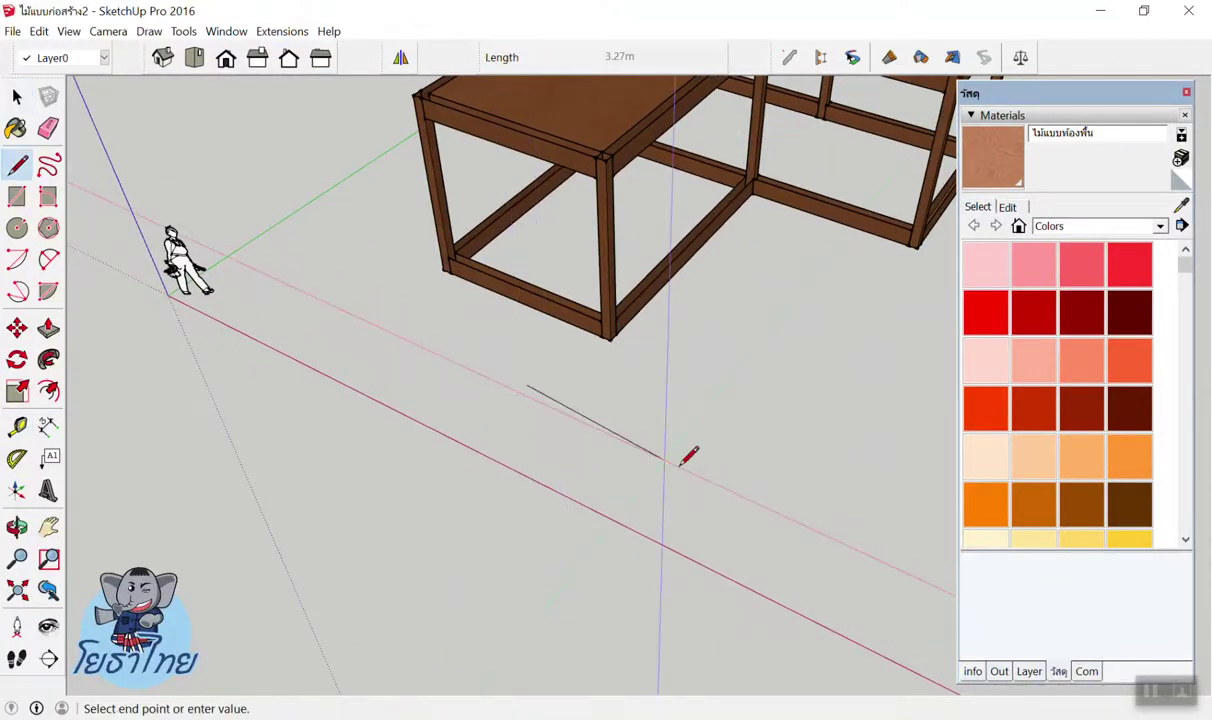
key(space)
scroll(620, 400, down, 2)
scroll(643, 432, up, 2)
key(l)
click(525, 375)
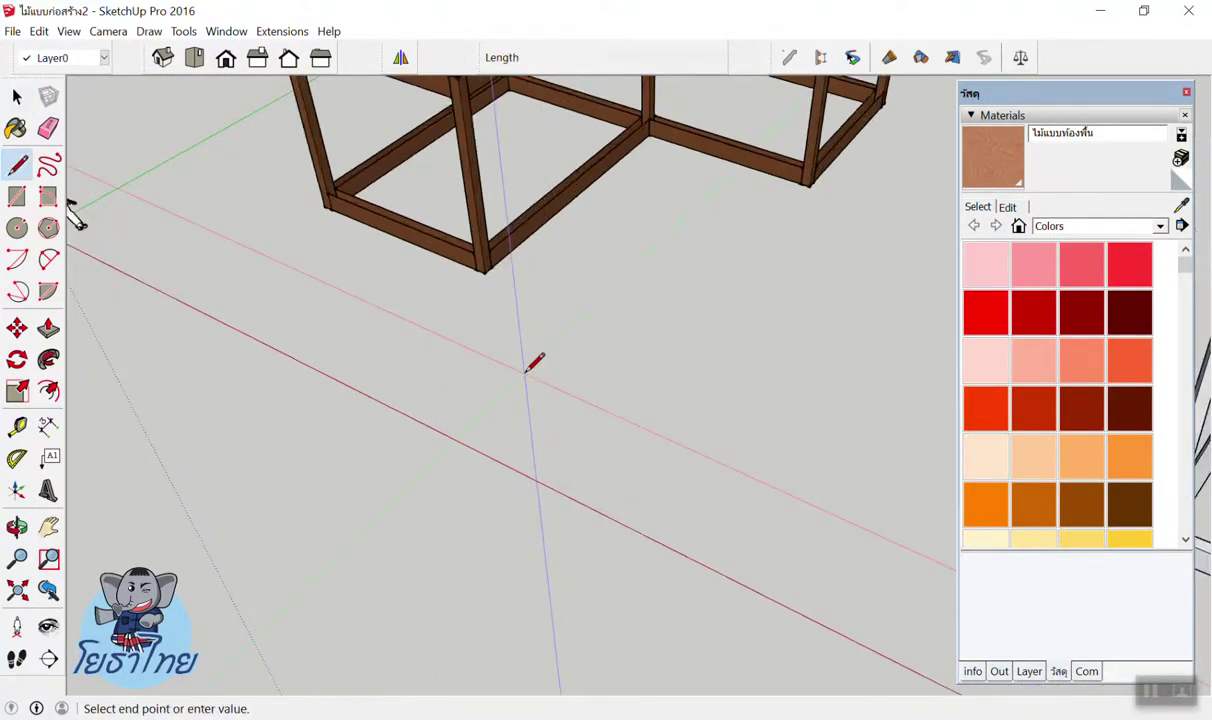
click(728, 462)
key(space)
scroll(446, 360, down, 3)
scroll(633, 458, up, 3)
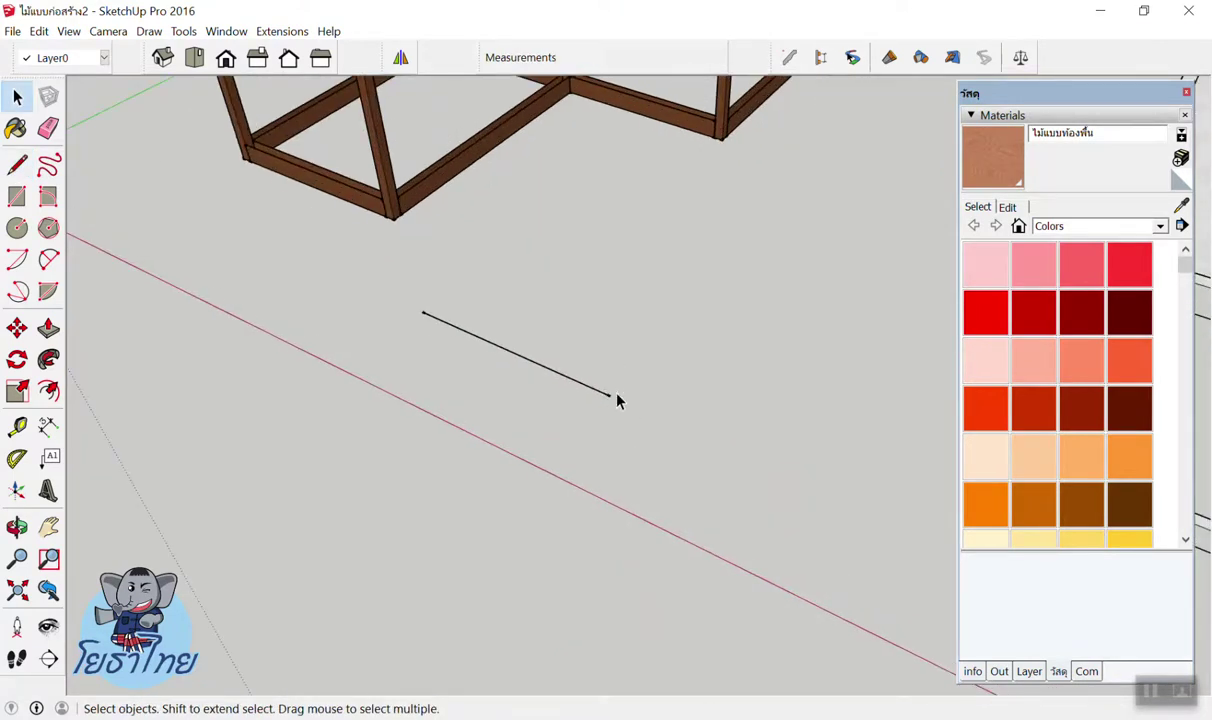
scroll(612, 397, up, 2)
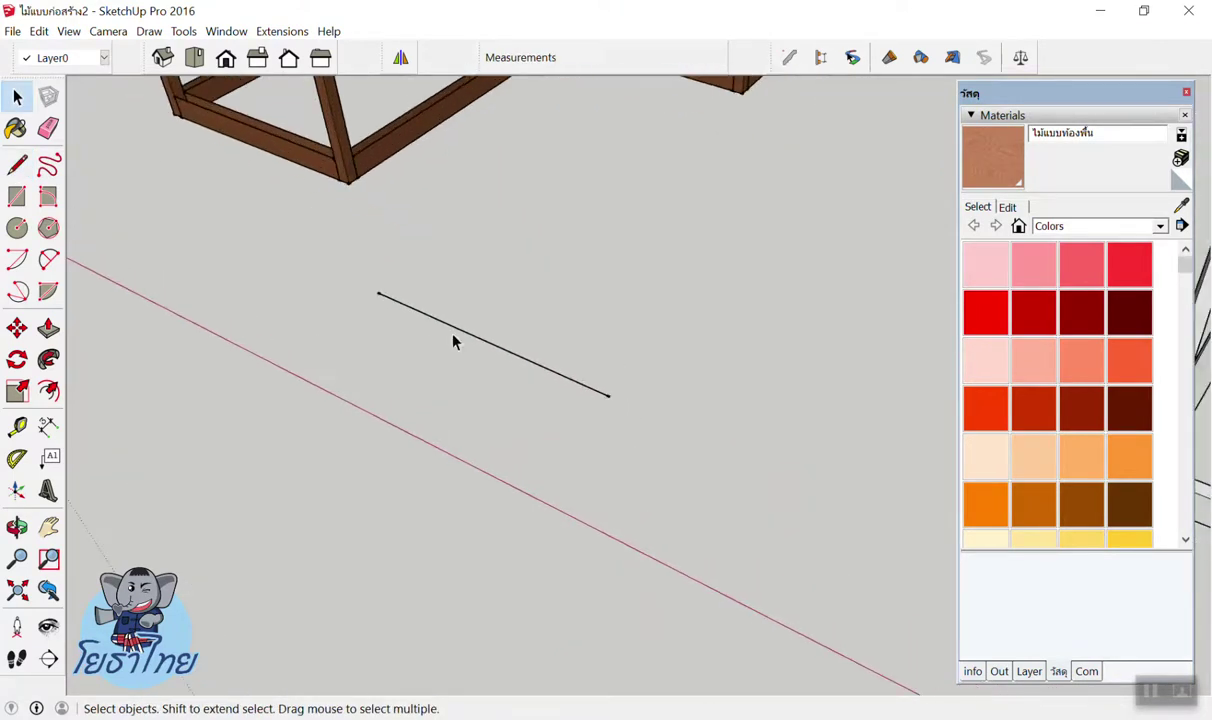
Place two guides parallel to the black edge, the first 0.72m away, plus one from its endpoint.
click(17, 426)
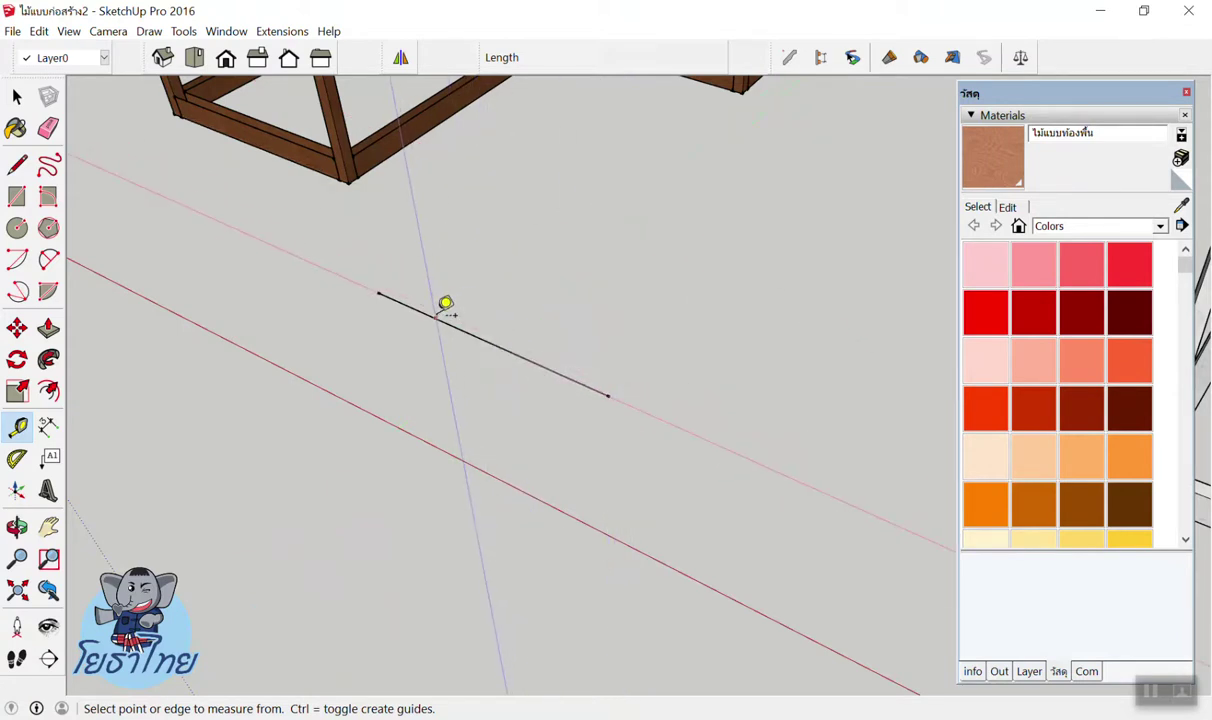
click(503, 348)
click(523, 313)
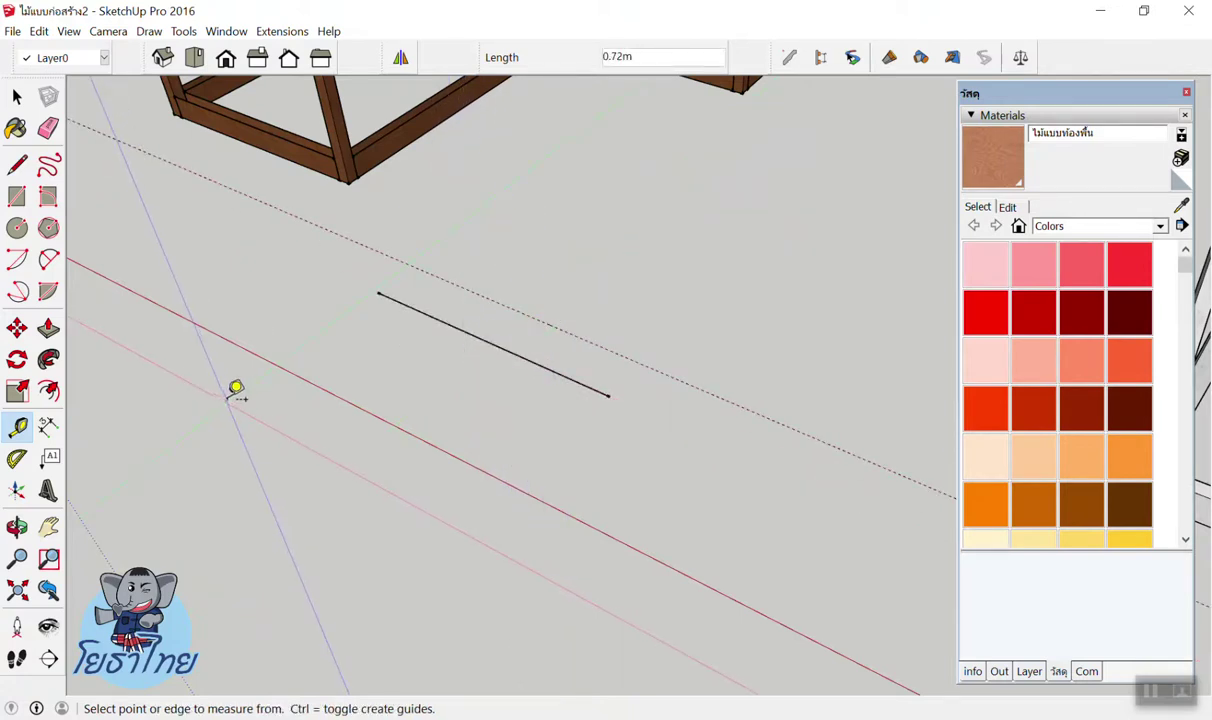
click(457, 329)
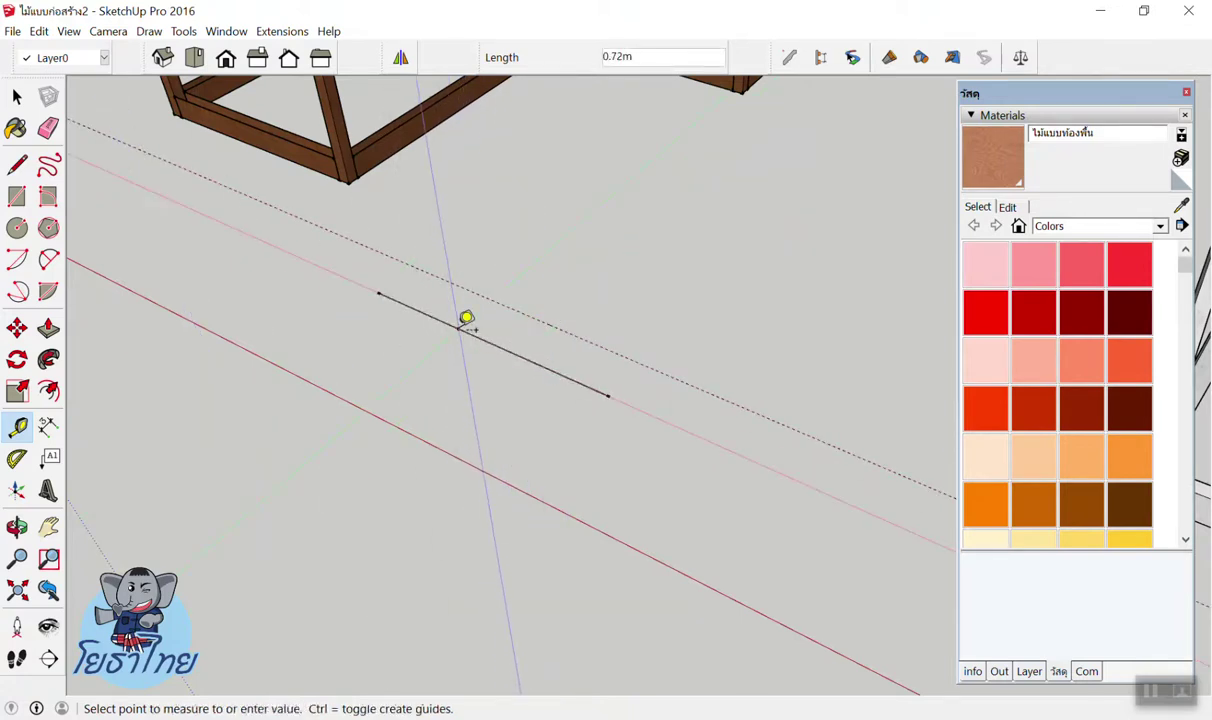
click(508, 285)
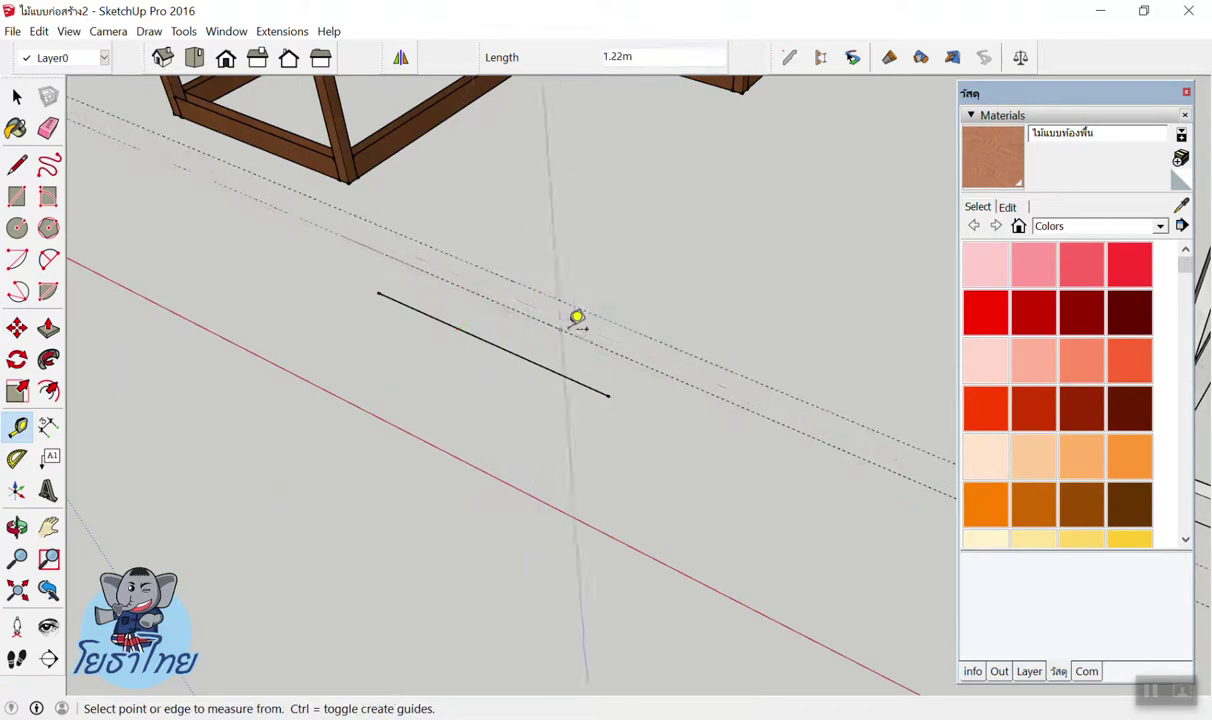
click(611, 392)
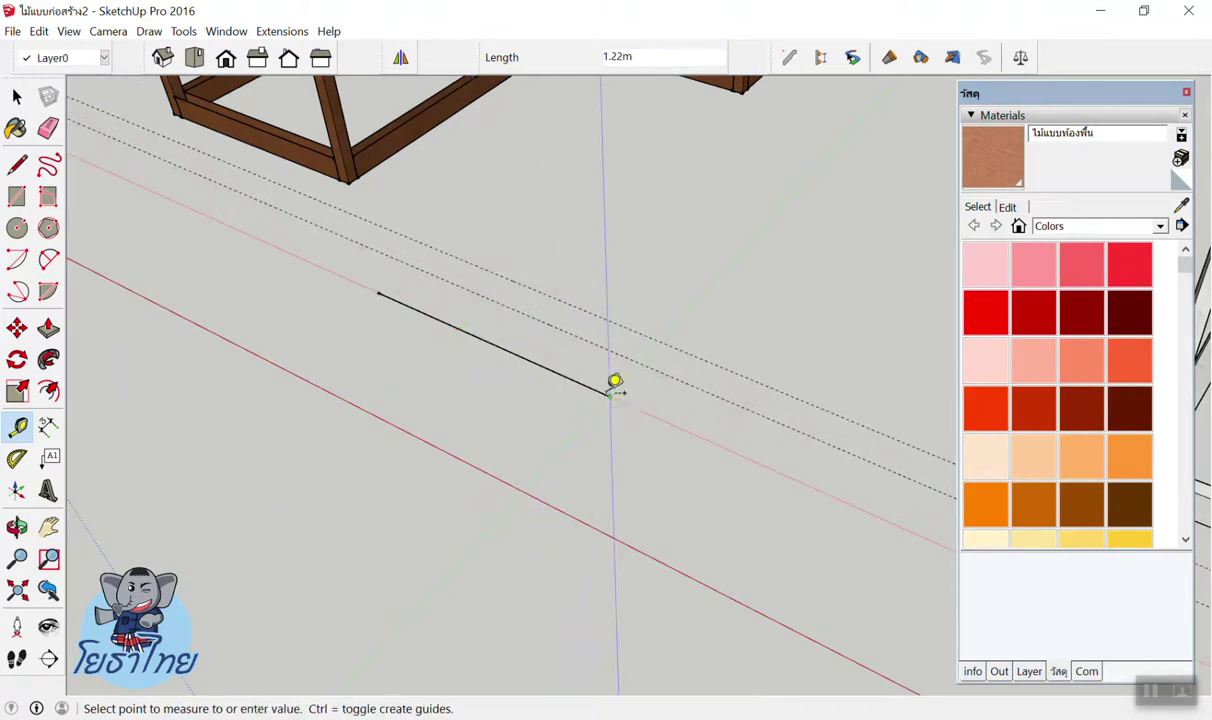
click(711, 285)
Add perpendicular guides from both edge endpoints and another parallel guide to close the rectangle.
scroll(755, 262, up, 3)
scroll(657, 306, up, 3)
scroll(419, 525, down, 2)
scroll(465, 480, up, 1)
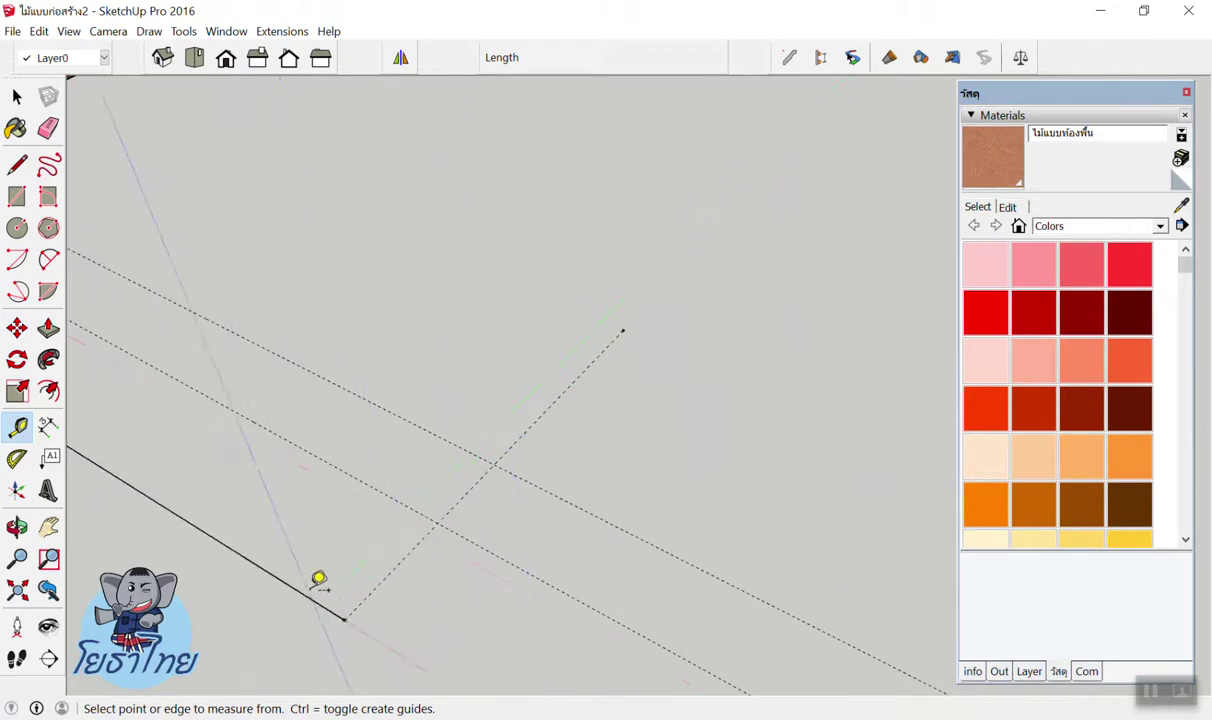
click(353, 605)
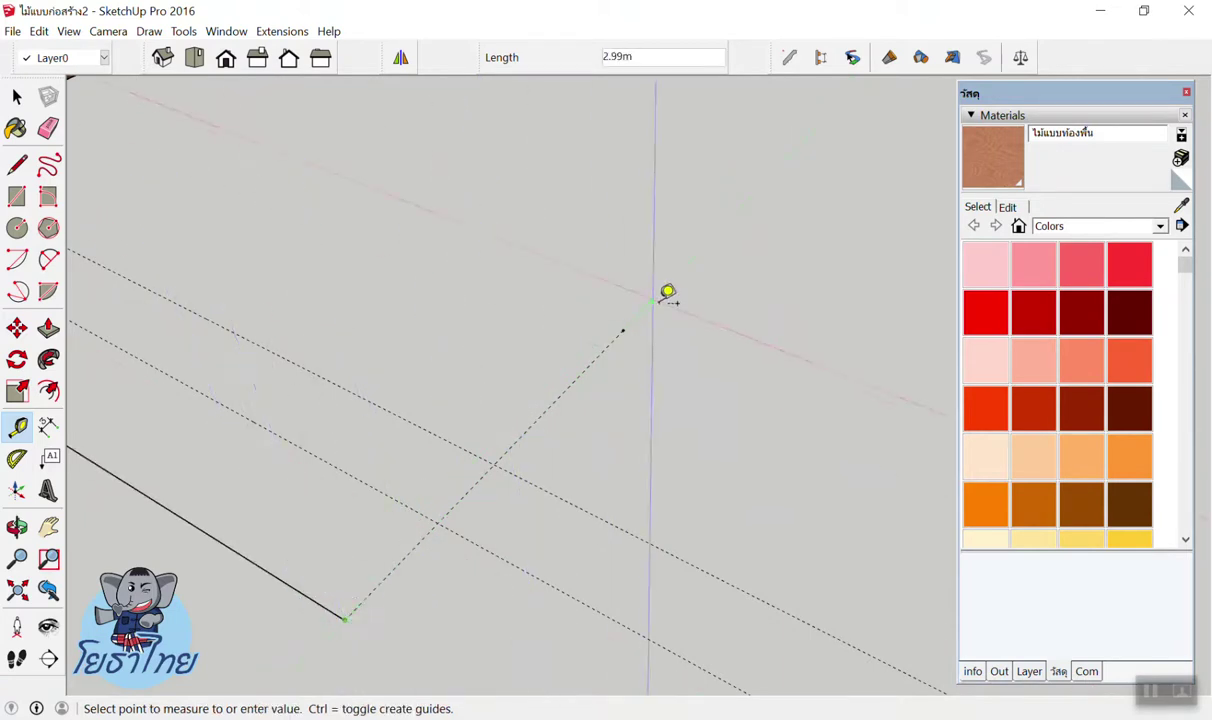
click(684, 273)
scroll(670, 300, down, 3)
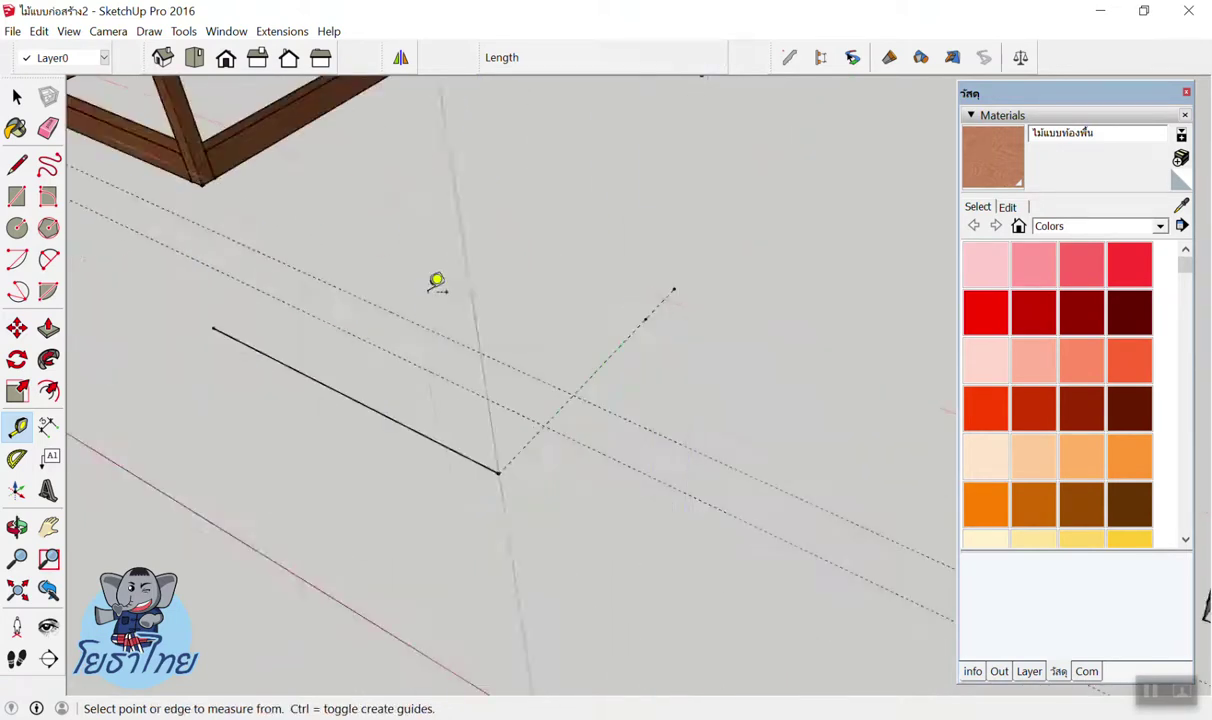
click(213, 326)
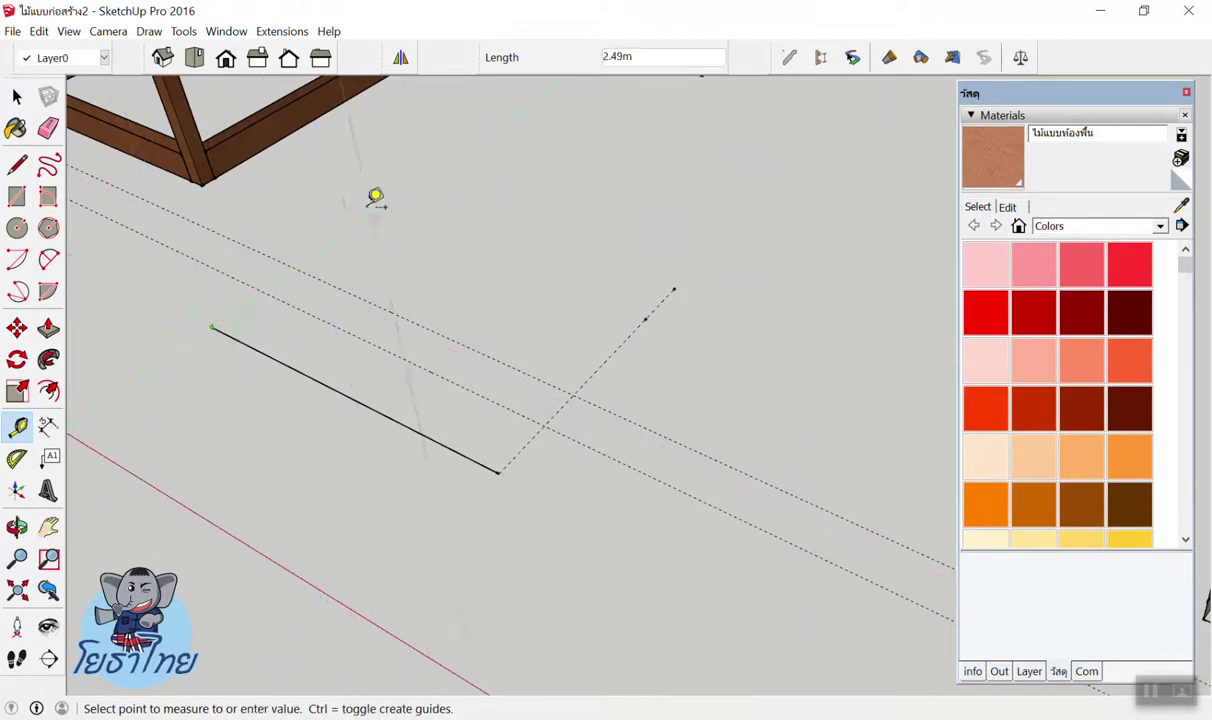
click(427, 176)
click(320, 381)
click(457, 242)
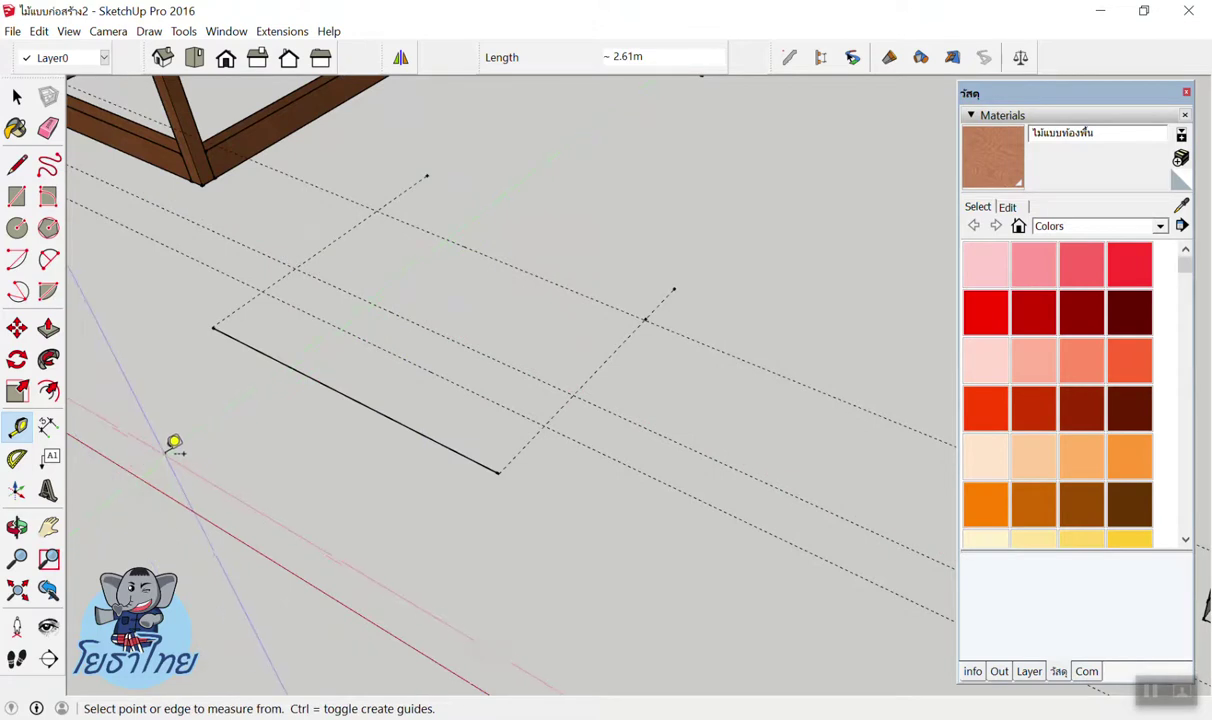
mouse_move(184, 415)
middle_down()
mouse_move(330, 436)
mouse_move(331, 424)
middle_up()
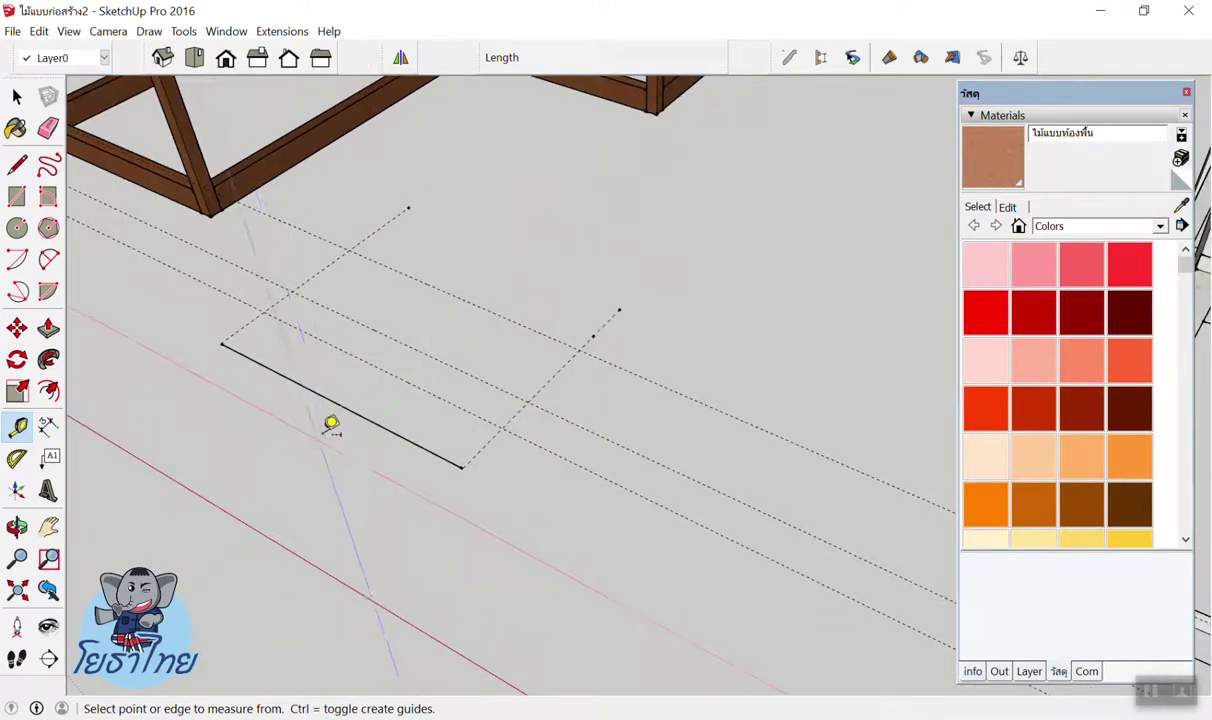
scroll(331, 424, down, 2)
key(space)
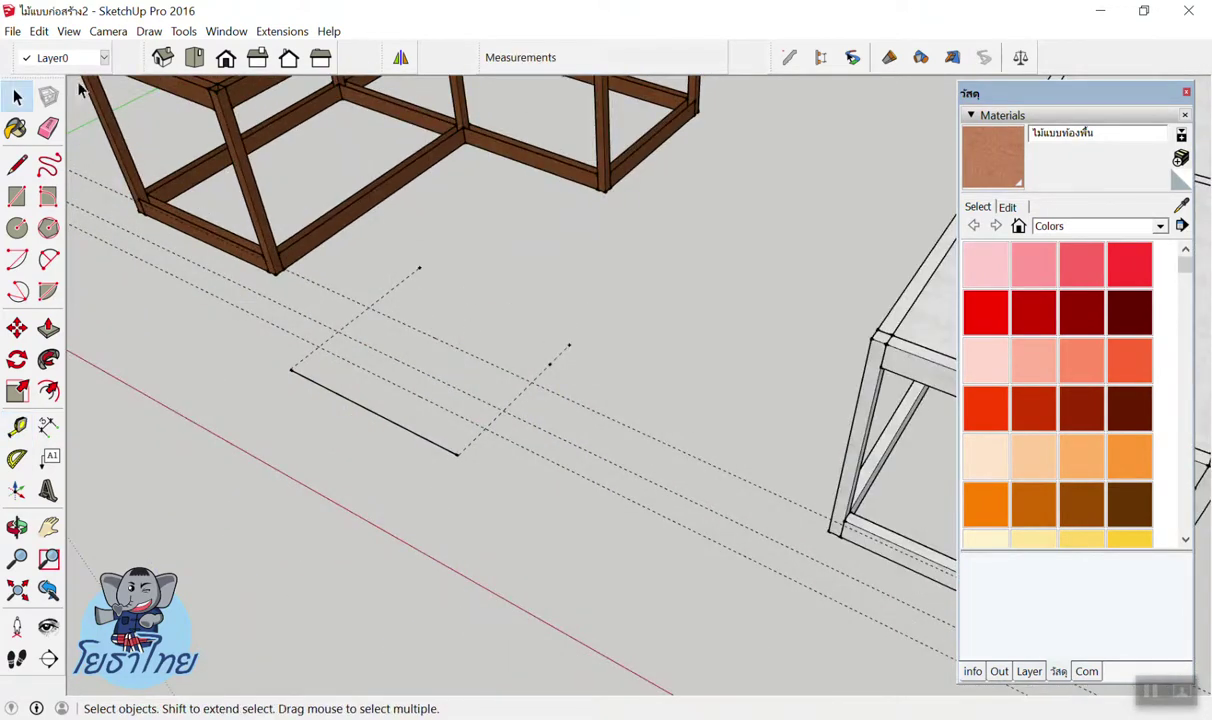
click(39, 31)
mouse_move(104, 398)
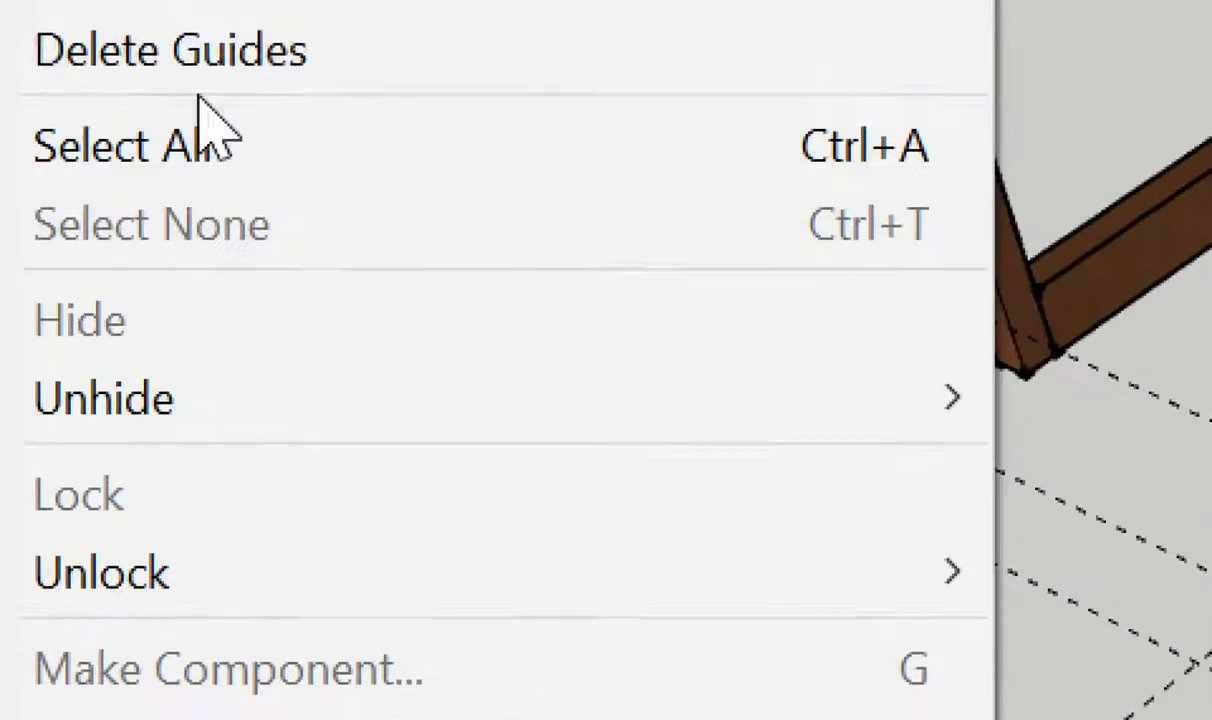
Delete all guide lines from the model.
click(110, 89)
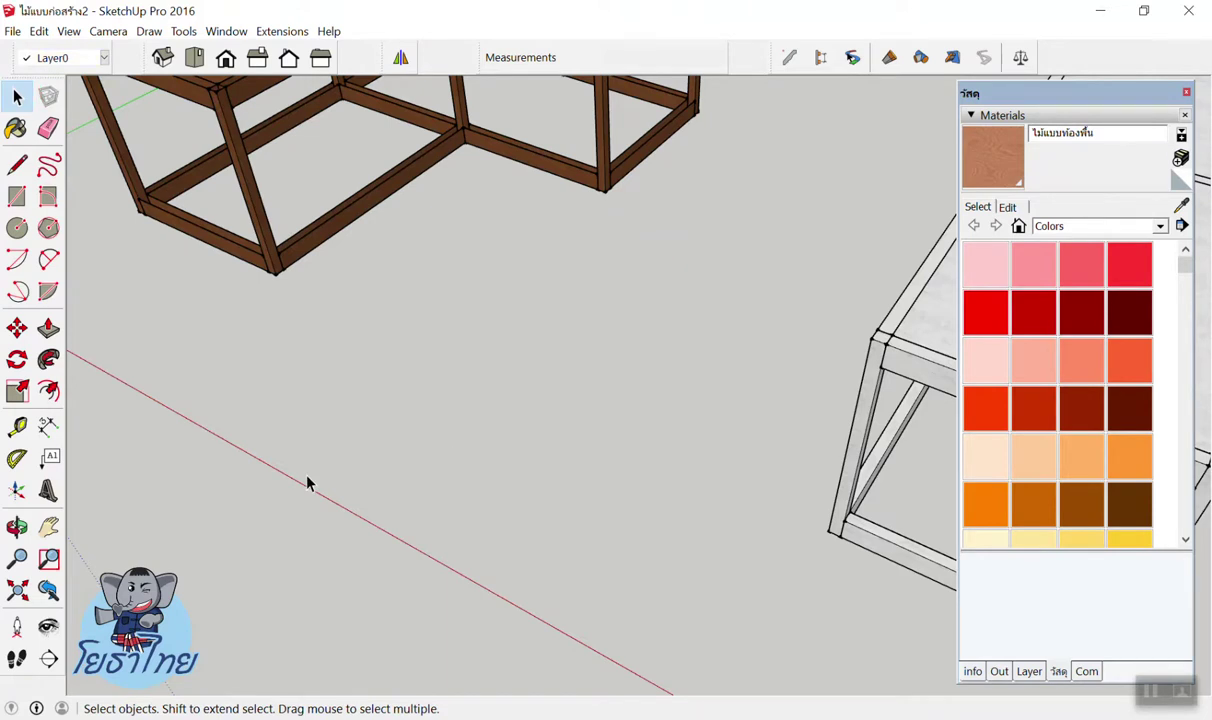
scroll(420, 398, down, 3)
scroll(709, 333, down, 3)
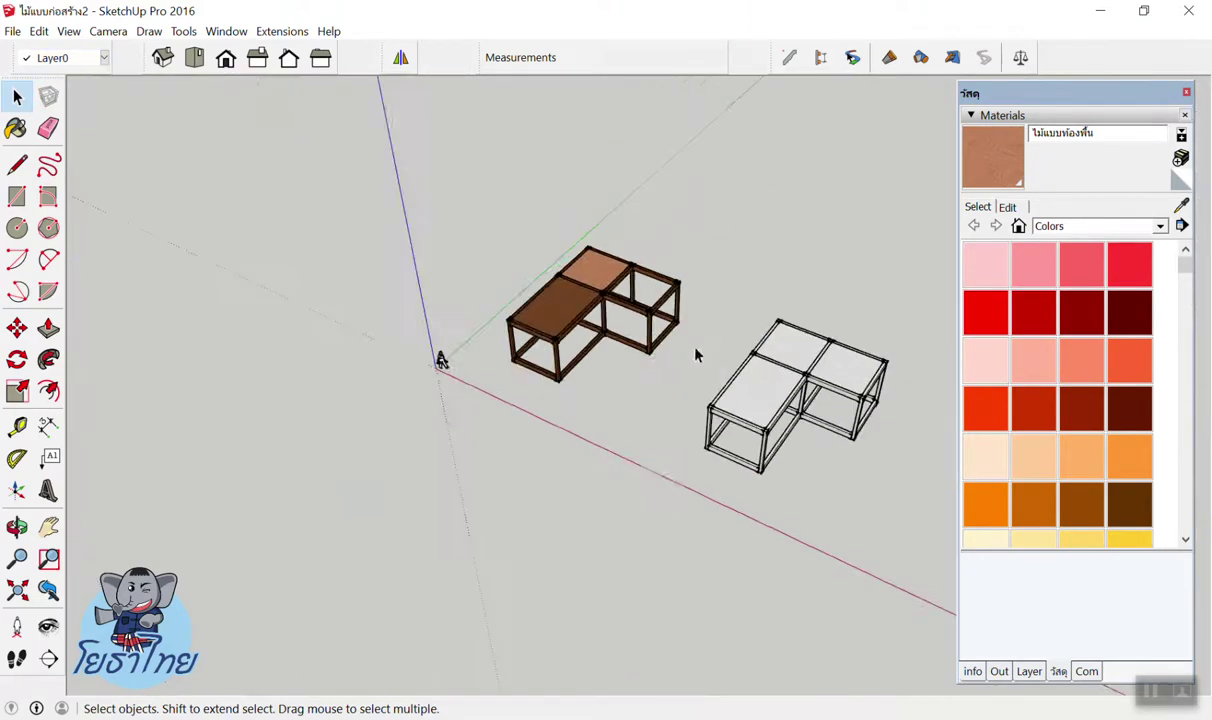
scroll(559, 410, up, 2)
scroll(644, 433, up, 2)
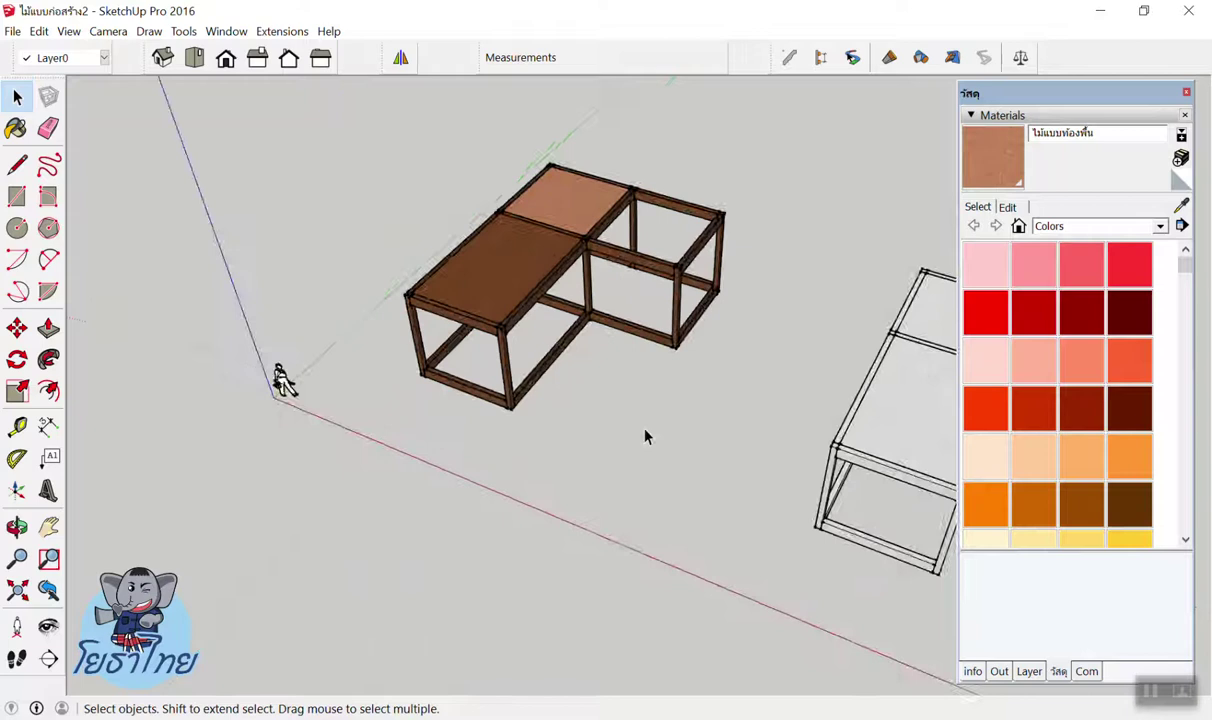
scroll(700, 410, down, 2)
scroll(816, 389, up, 2)
scroll(472, 325, up, 2)
scroll(435, 303, down, 2)
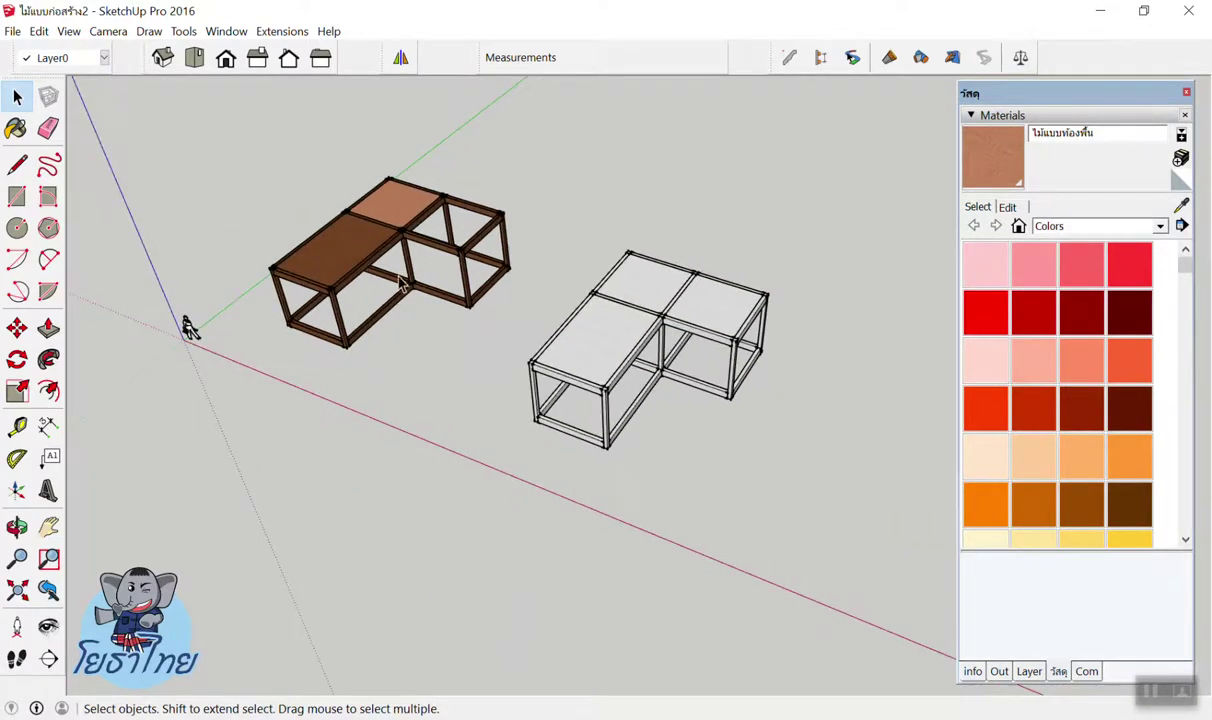
Orbit and zoom to look down on the white L-shaped frame's top panels.
scroll(363, 265, up, 2)
scroll(420, 280, down, 1)
scroll(510, 298, down, 2)
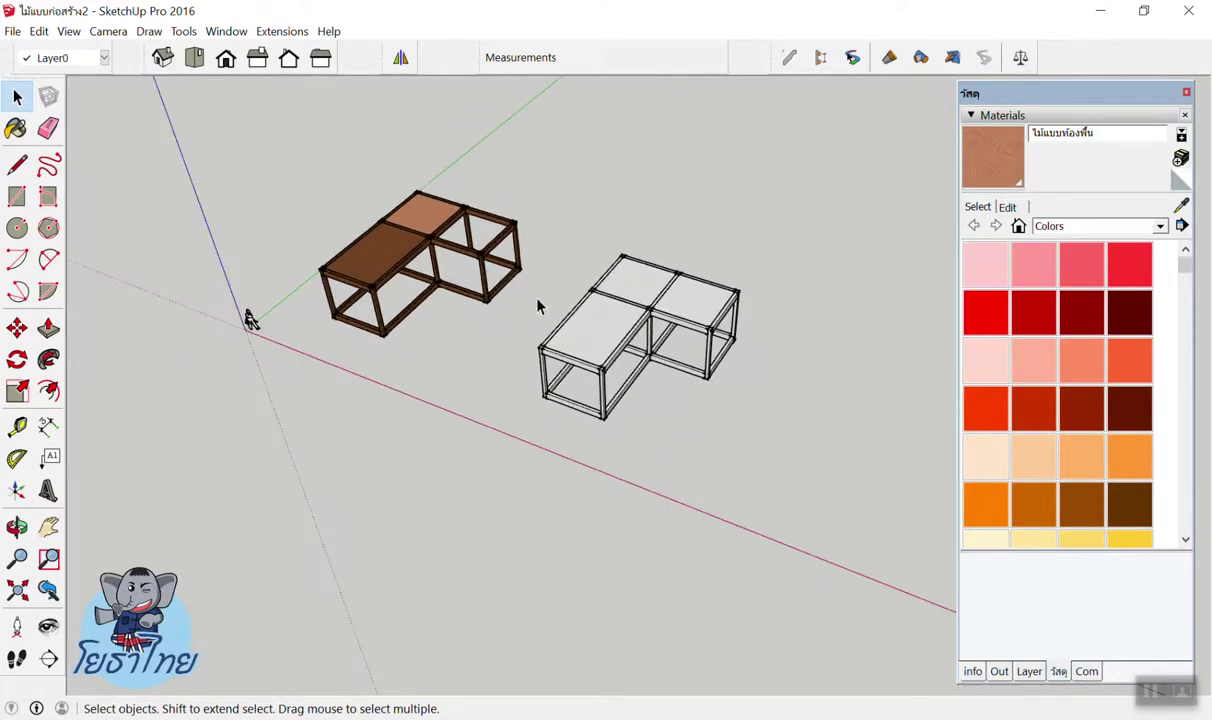
scroll(517, 320, down, 2)
scroll(517, 330, up, 1)
scroll(522, 343, up, 1)
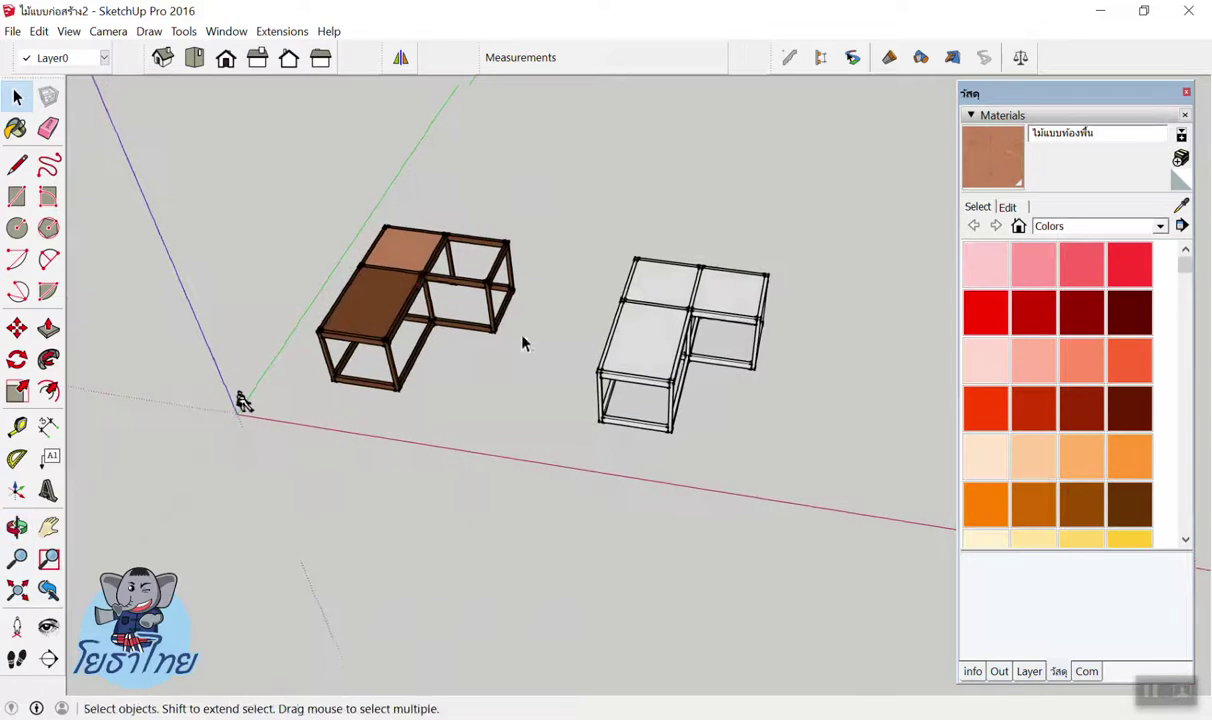
scroll(700, 370, up, 2)
scroll(840, 389, up, 1)
scroll(285, 135, down, 1)
scroll(319, 154, down, 1)
mouse_move(441, 227)
middle_down()
mouse_move(537, 252)
mouse_move(203, 235)
mouse_move(290, 280)
mouse_move(135, 270)
mouse_move(568, 327)
mouse_move(571, 283)
middle_up()
scroll(84, 279, up, 2)
scroll(508, 350, up, 2)
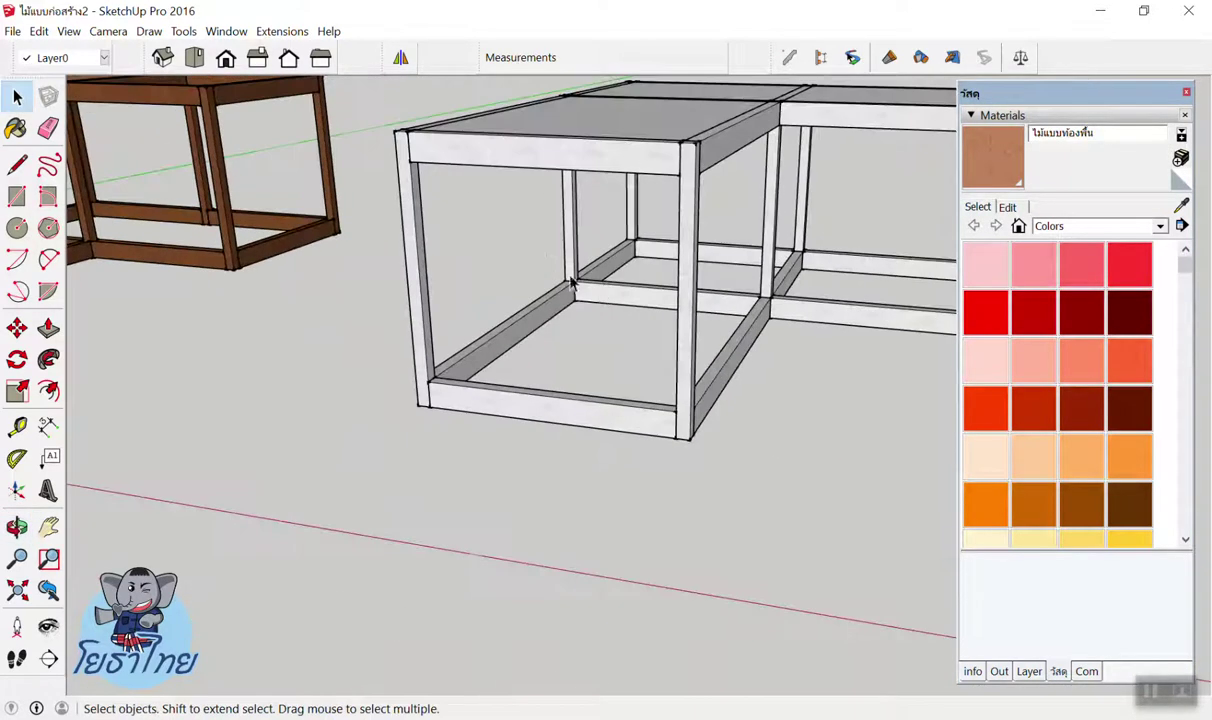
mouse_move(535, 337)
middle_down()
mouse_move(587, 206)
mouse_move(644, 192)
middle_up()
scroll(598, 189, up, 2)
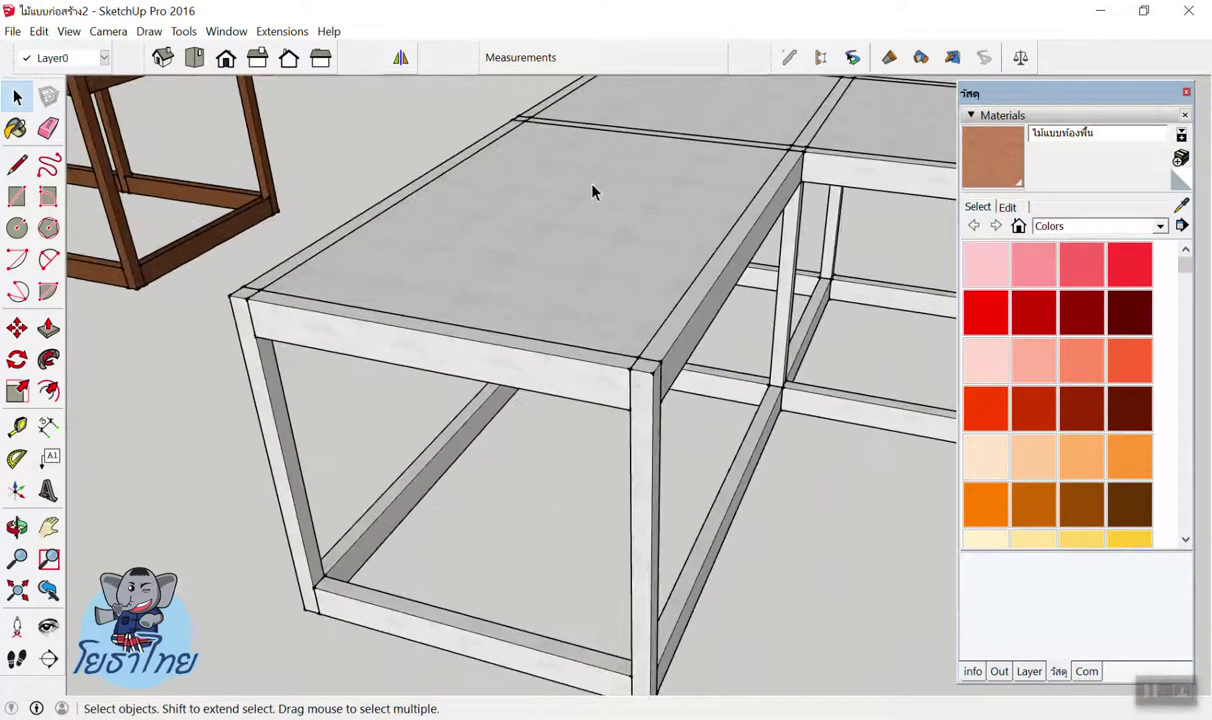
scroll(557, 250, up, 2)
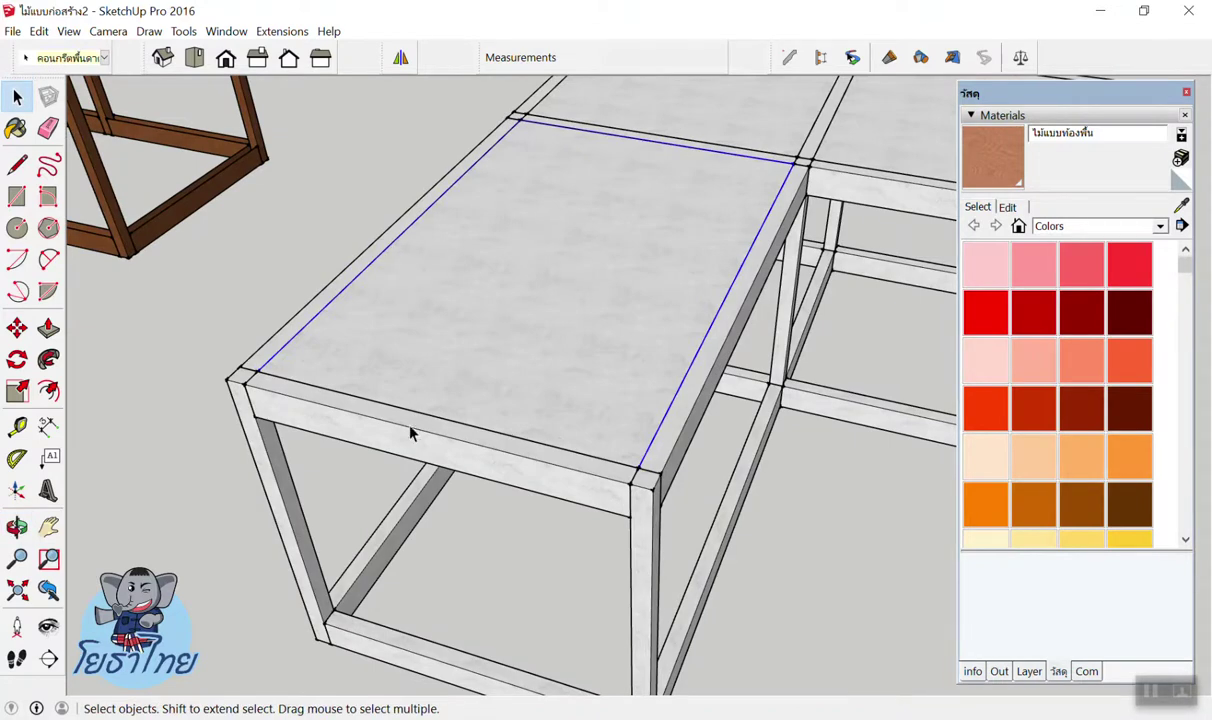
scroll(341, 279, down, 1)
scroll(341, 279, down, 3)
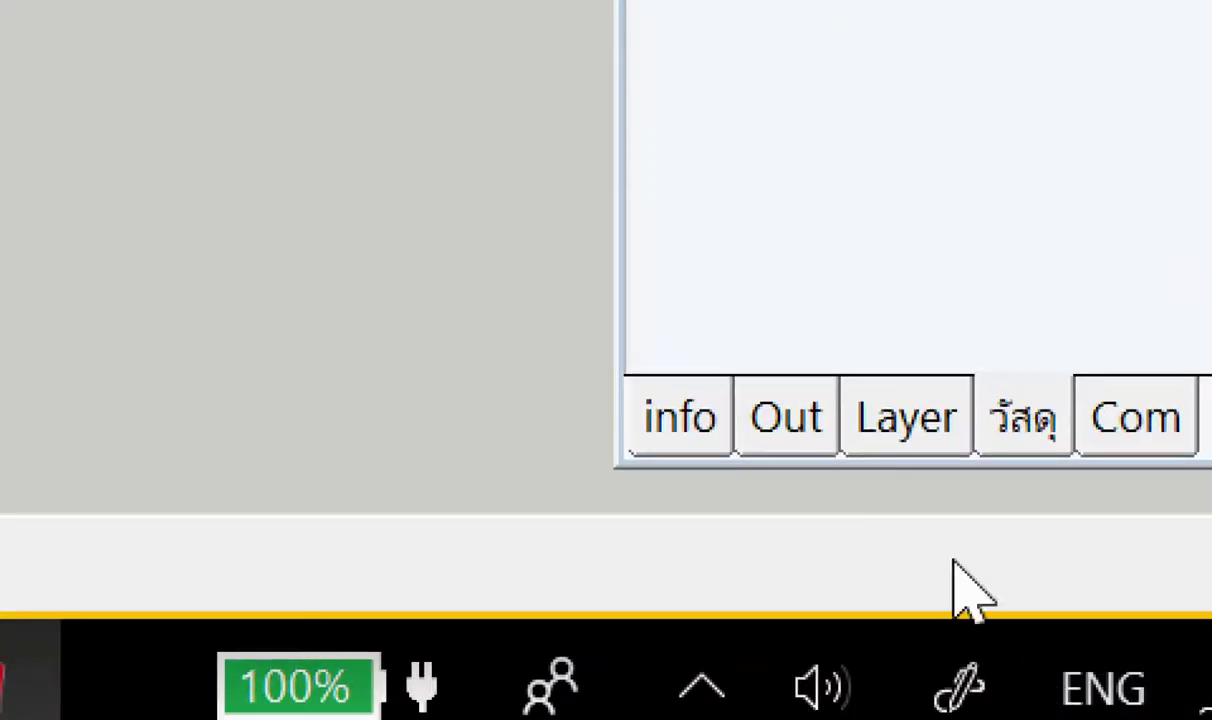
click(1027, 679)
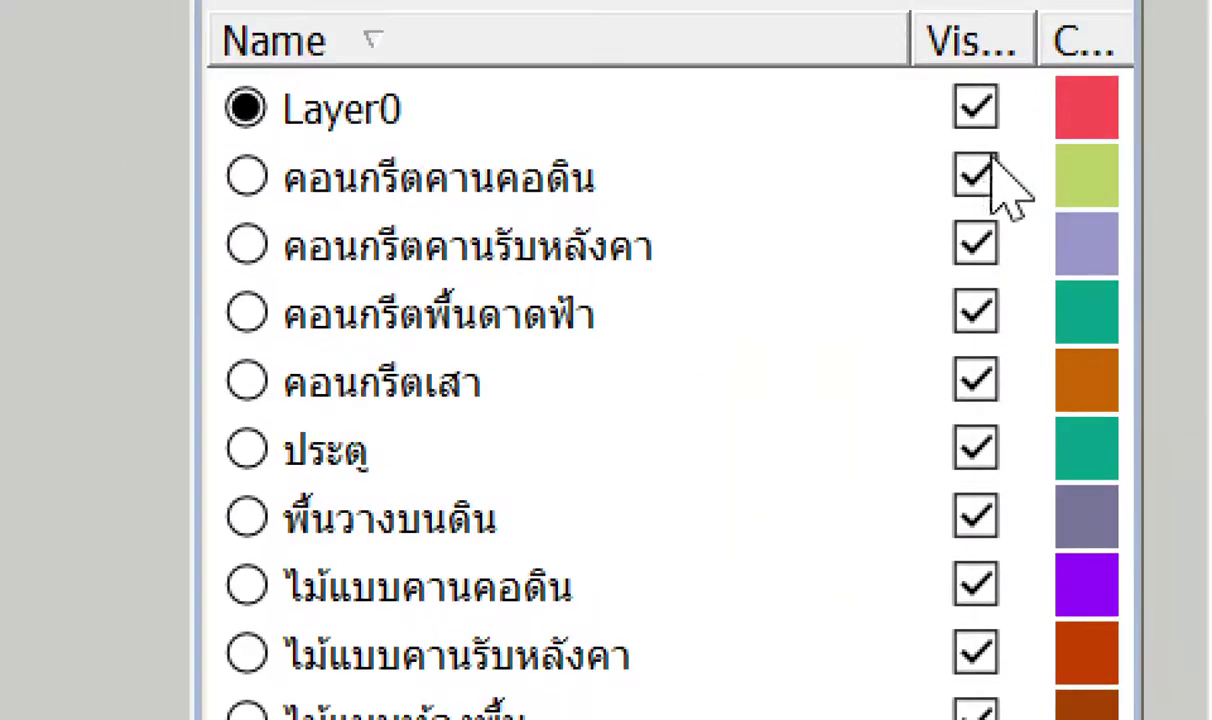
click(970, 312)
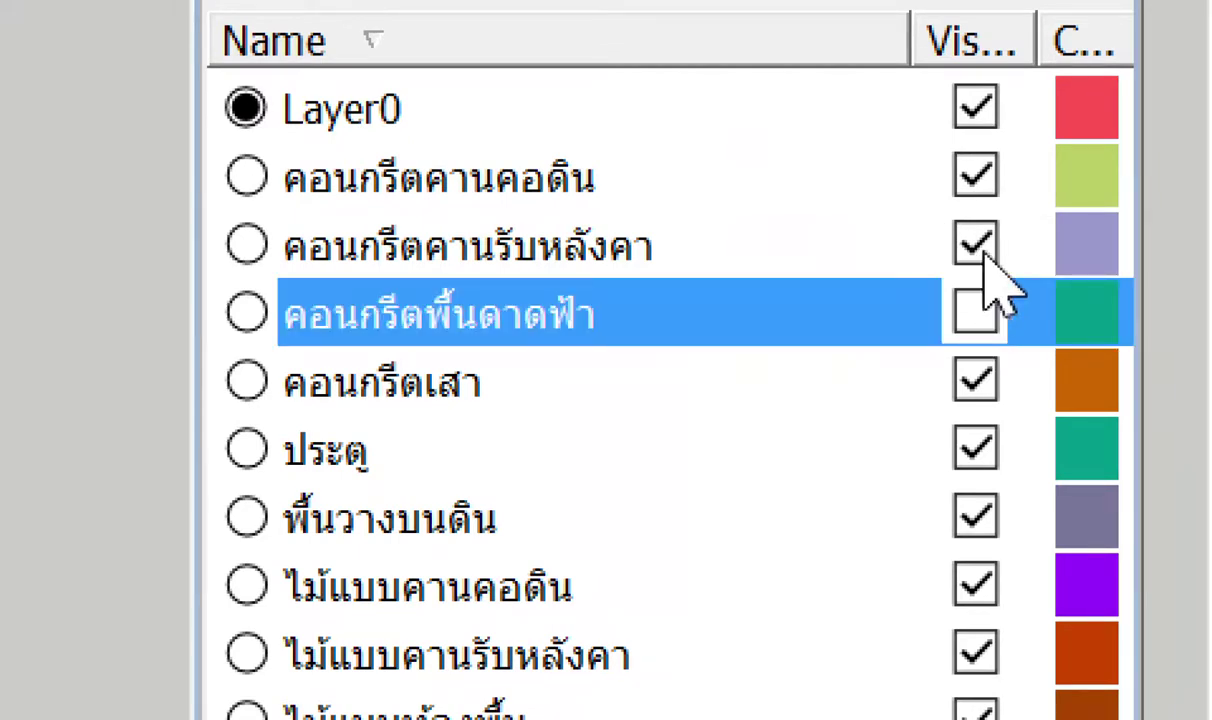
click(978, 248)
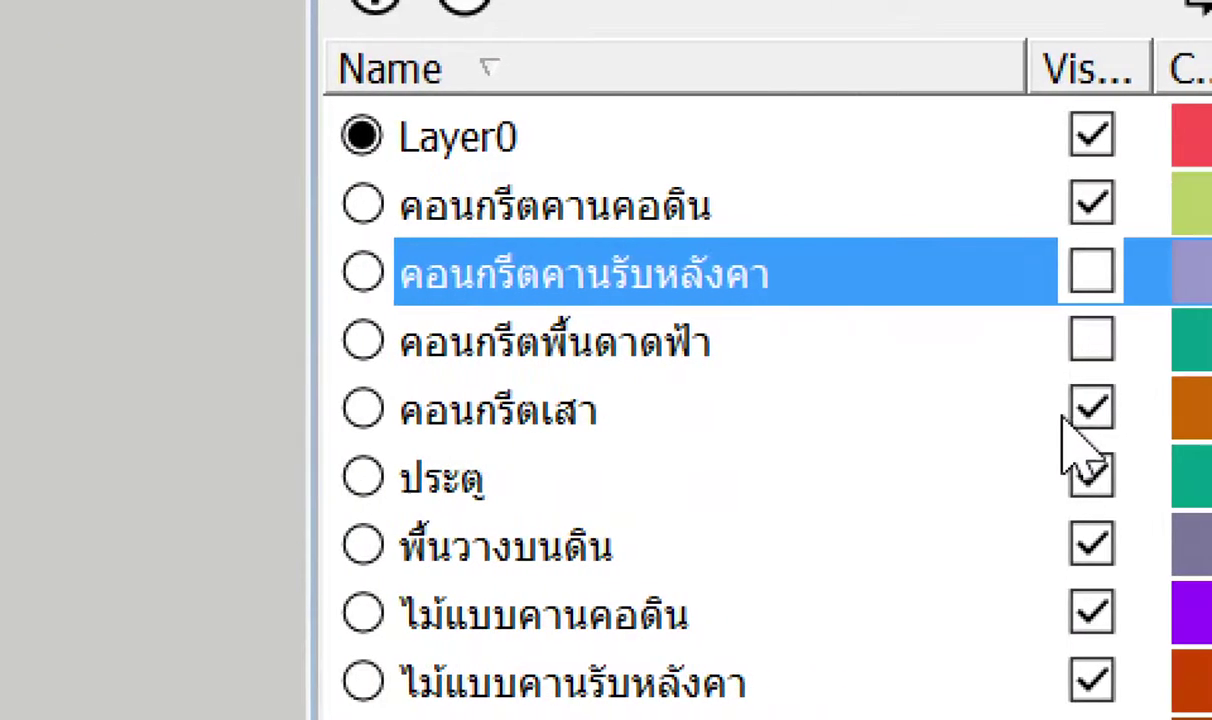
click(1089, 409)
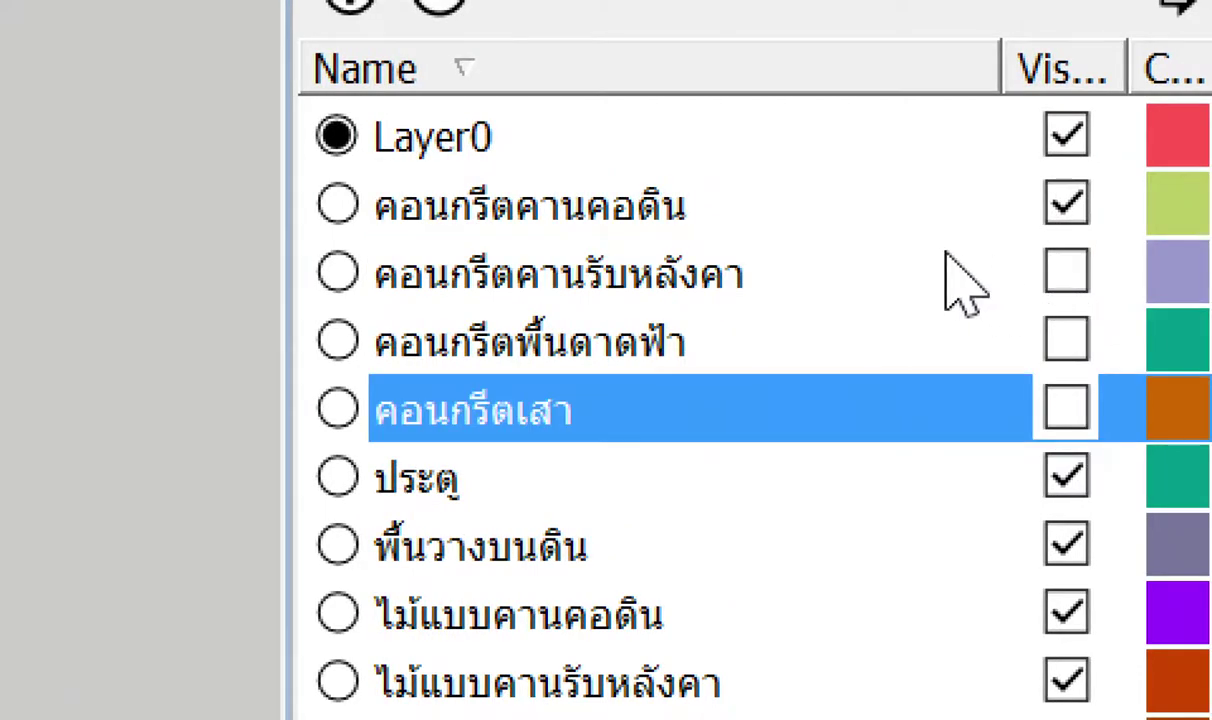
click(874, 258)
click(897, 325)
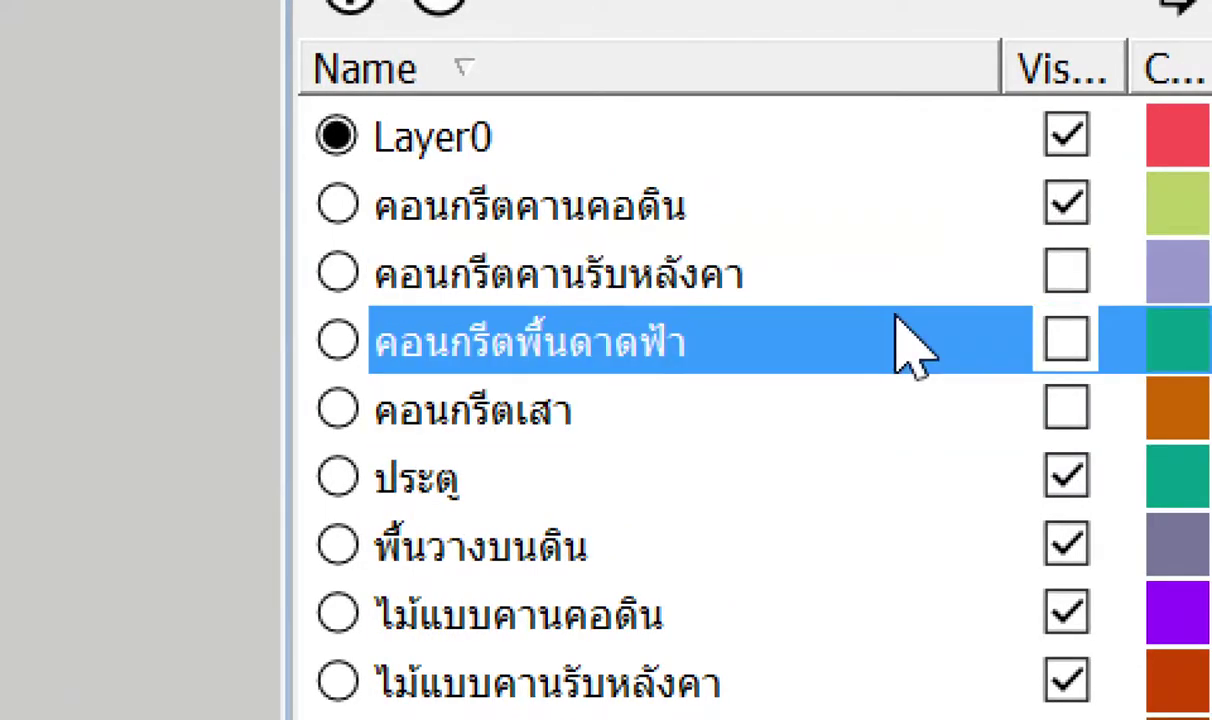
click(845, 410)
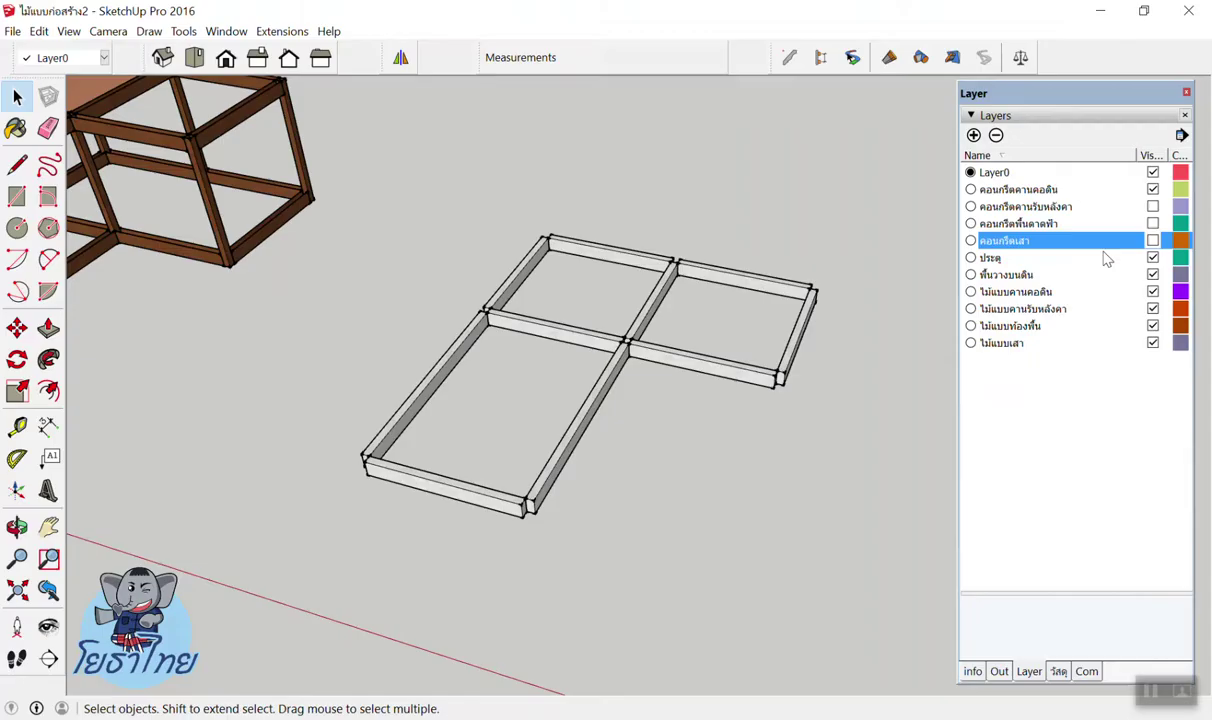
middle_drag(816, 461, 436, 482)
scroll(352, 503, up, 3)
scroll(363, 515, up, 2)
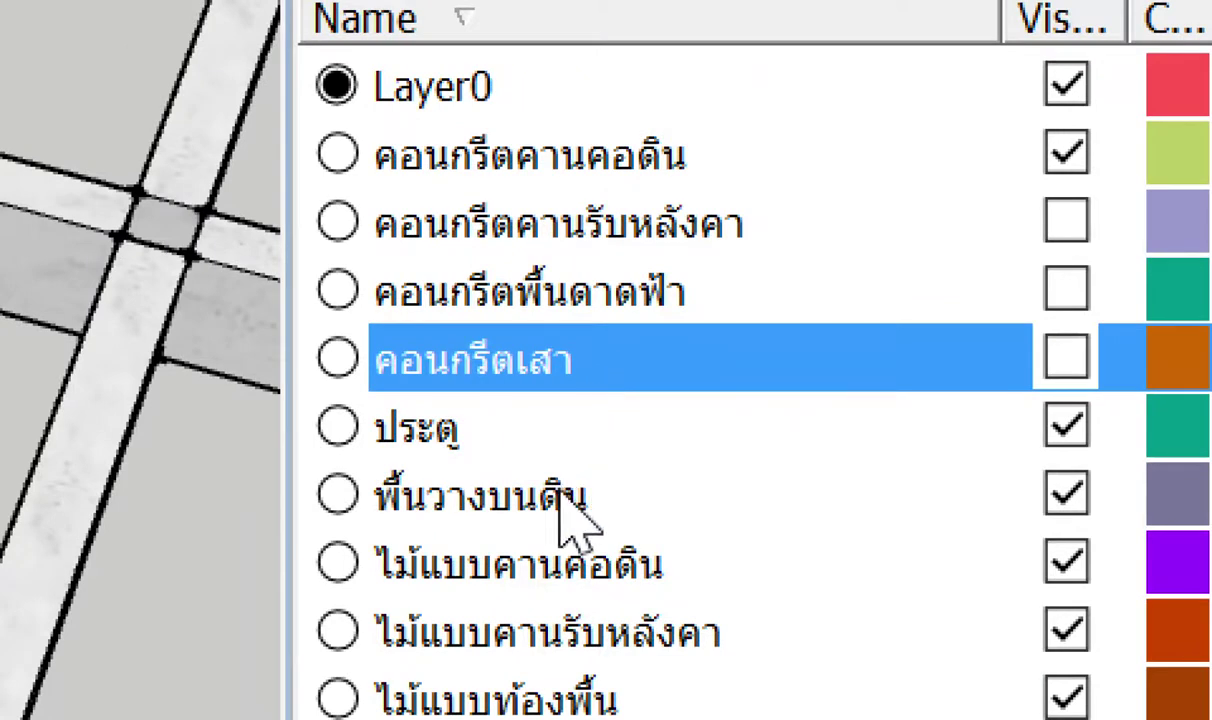
click(557, 508)
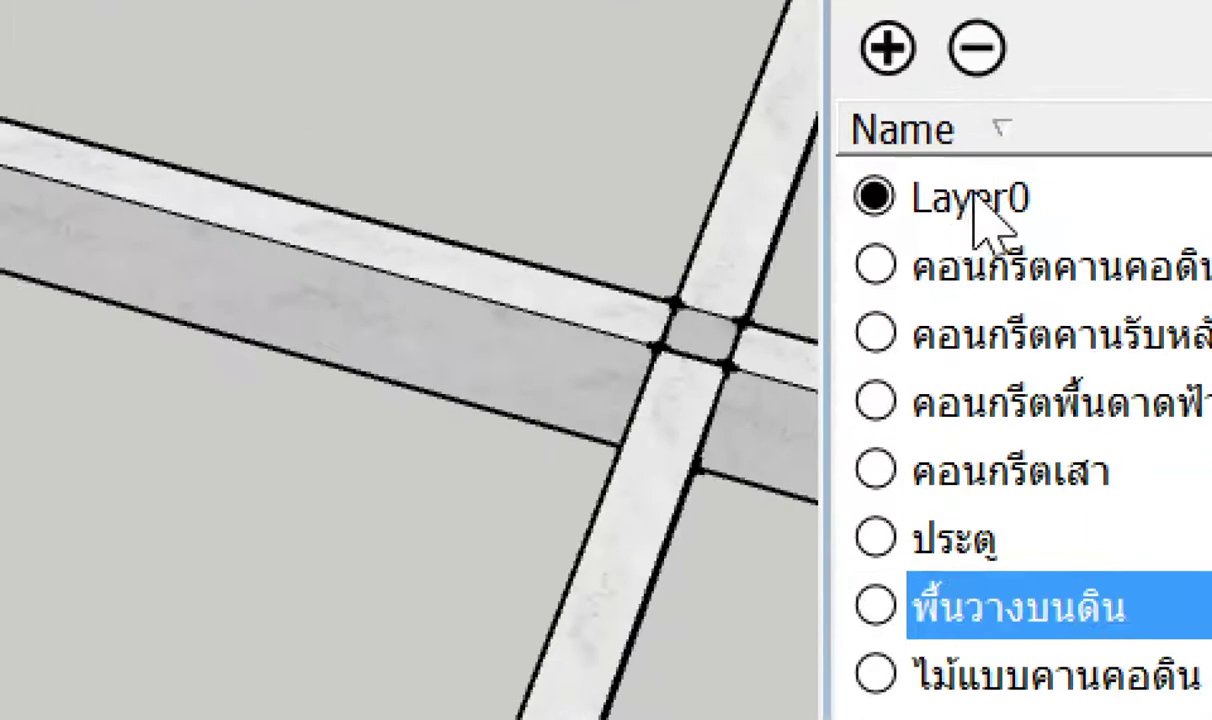
click(990, 174)
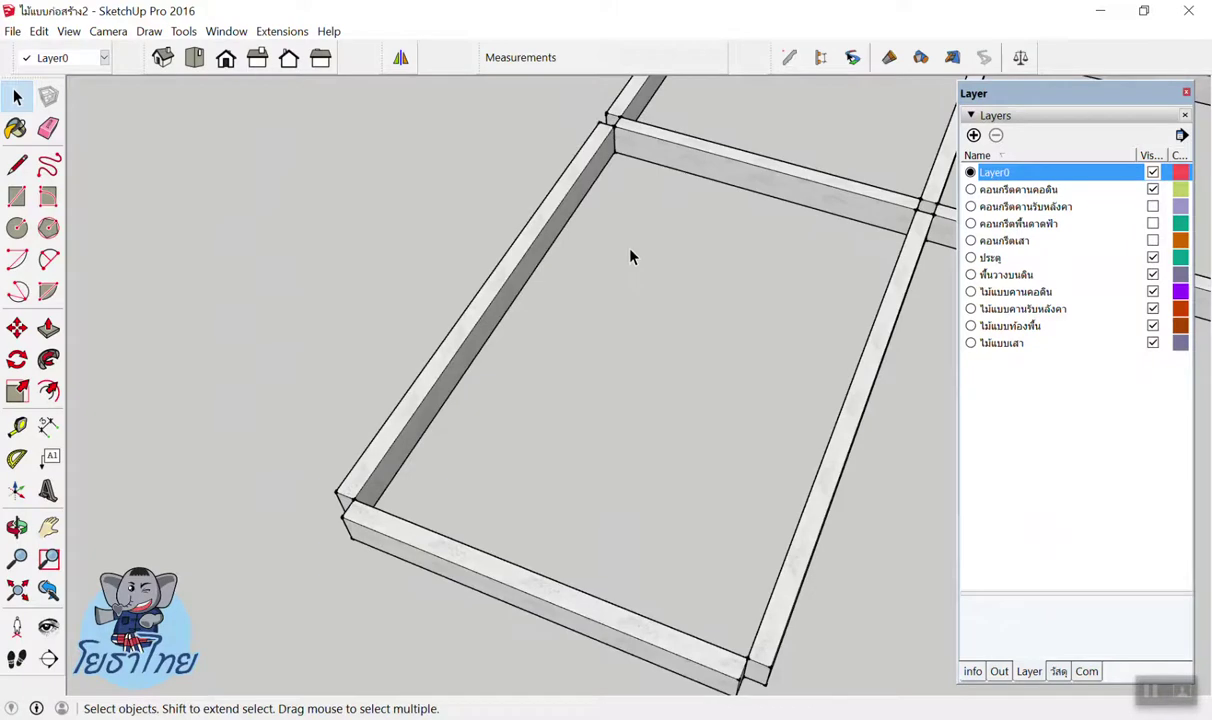
middle_drag(625, 255, 785, 270)
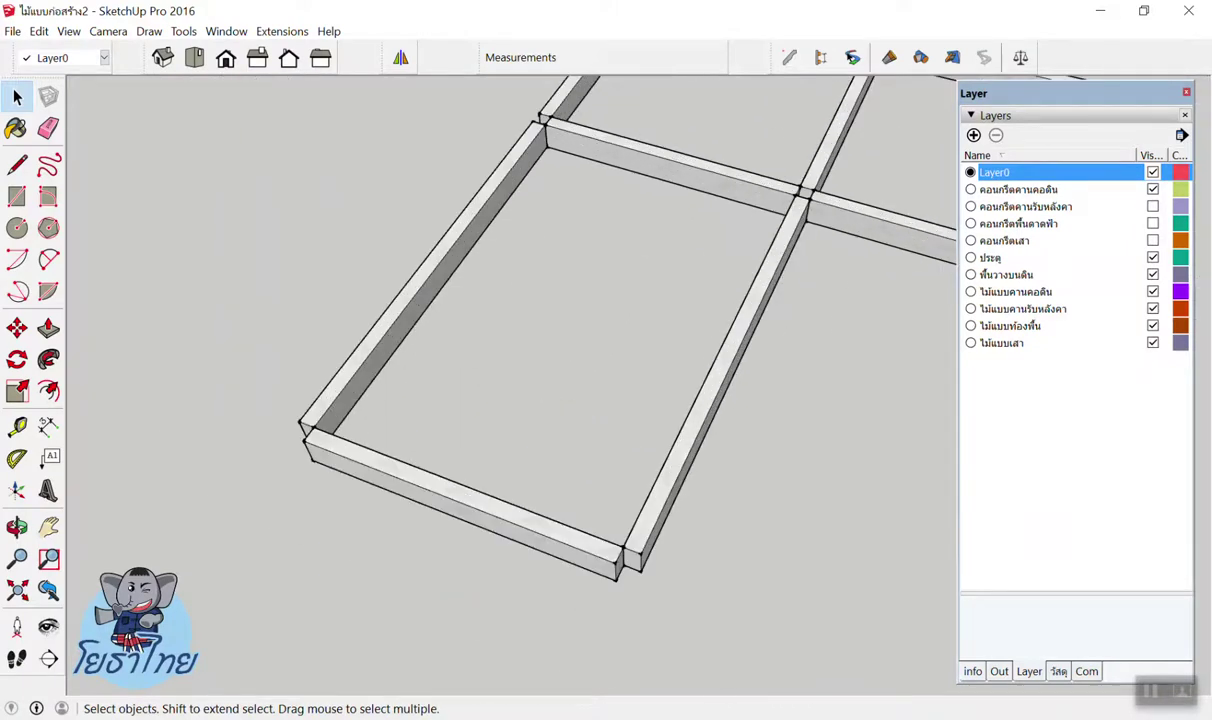
click(18, 200)
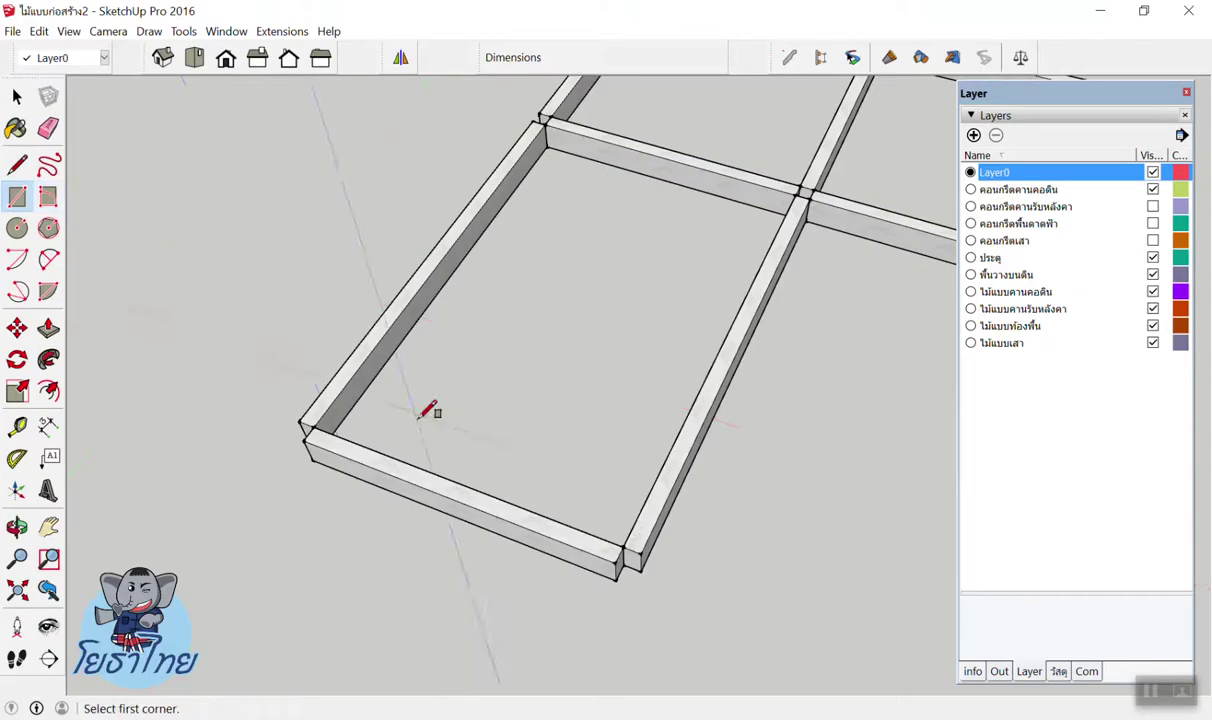
click(311, 427)
click(803, 187)
middle_drag(569, 420, 560, 406)
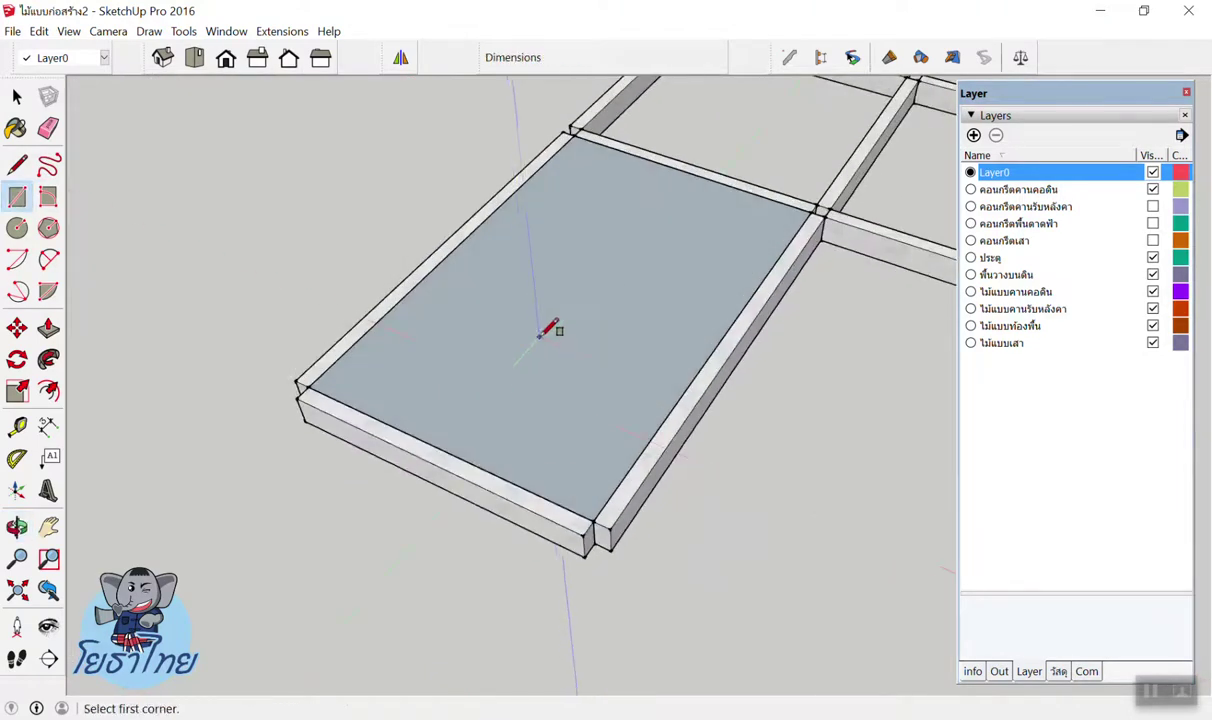
key(space)
click(541, 341)
key(Delete)
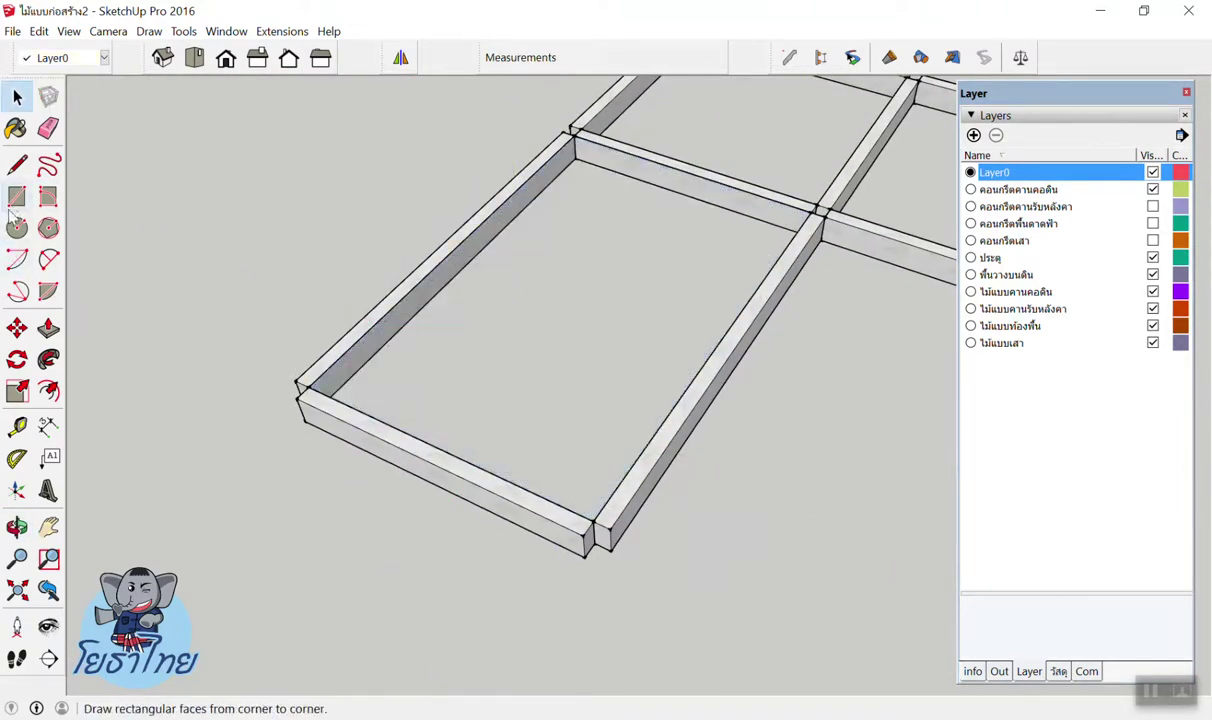
click(16, 197)
click(312, 385)
click(812, 205)
key(space)
scroll(740, 240, down, 5)
scroll(663, 270, up, 5)
scroll(671, 320, down, 1)
scroll(660, 315, up, 1)
key(p)
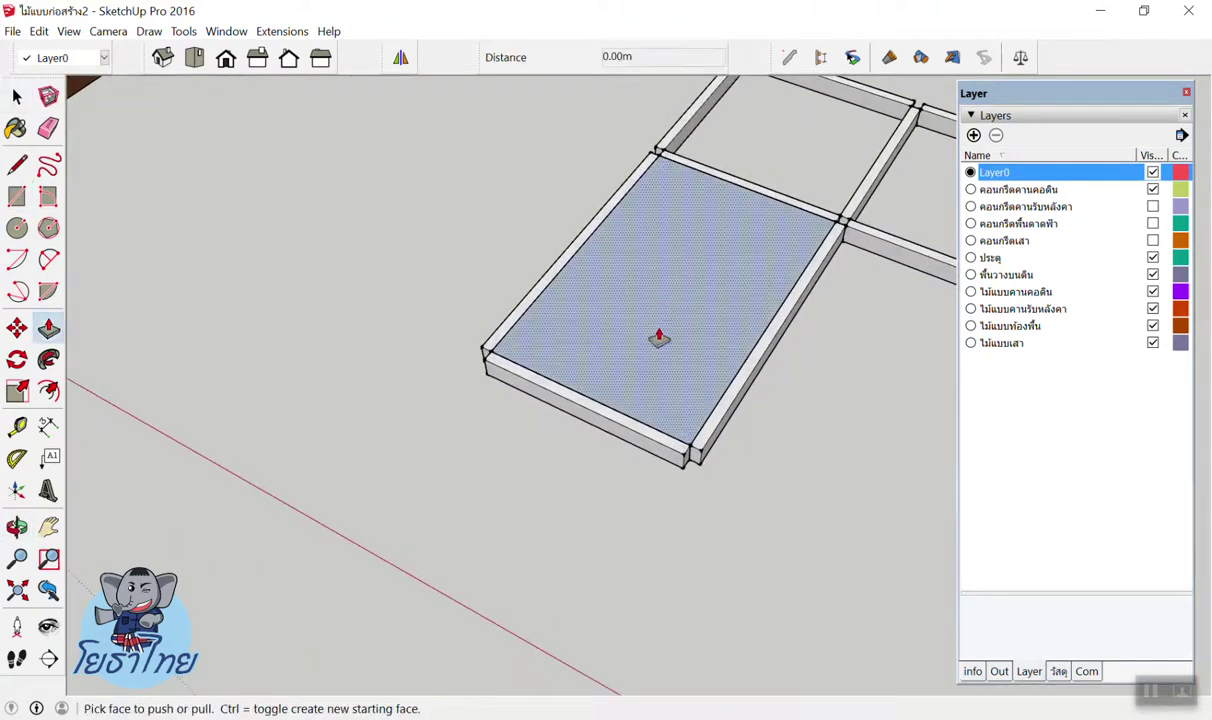
click(657, 327)
click(669, 274)
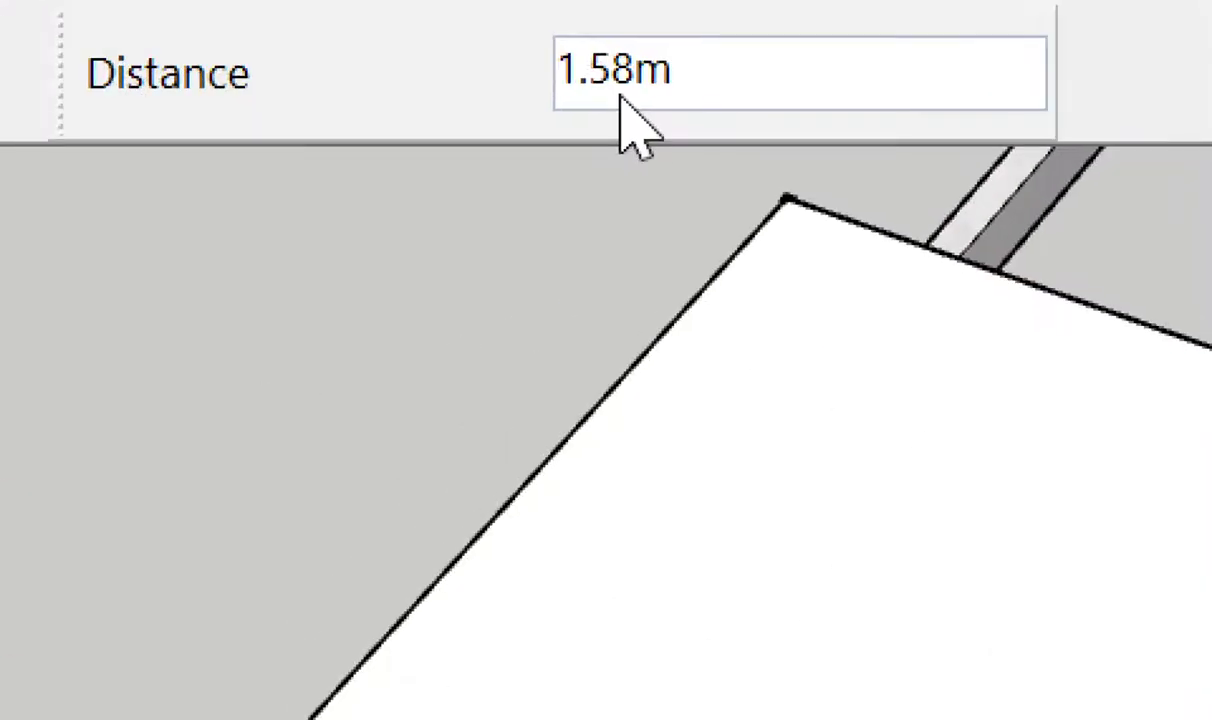
text(-.1)
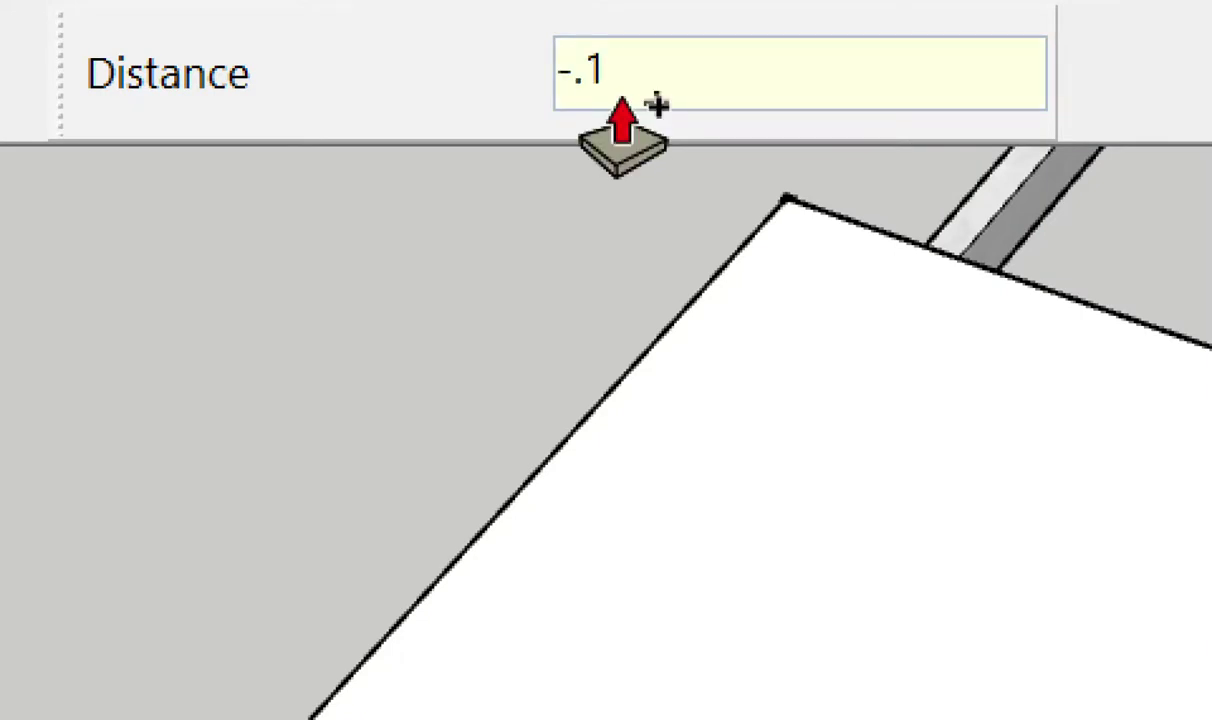
key(Return)
key(space)
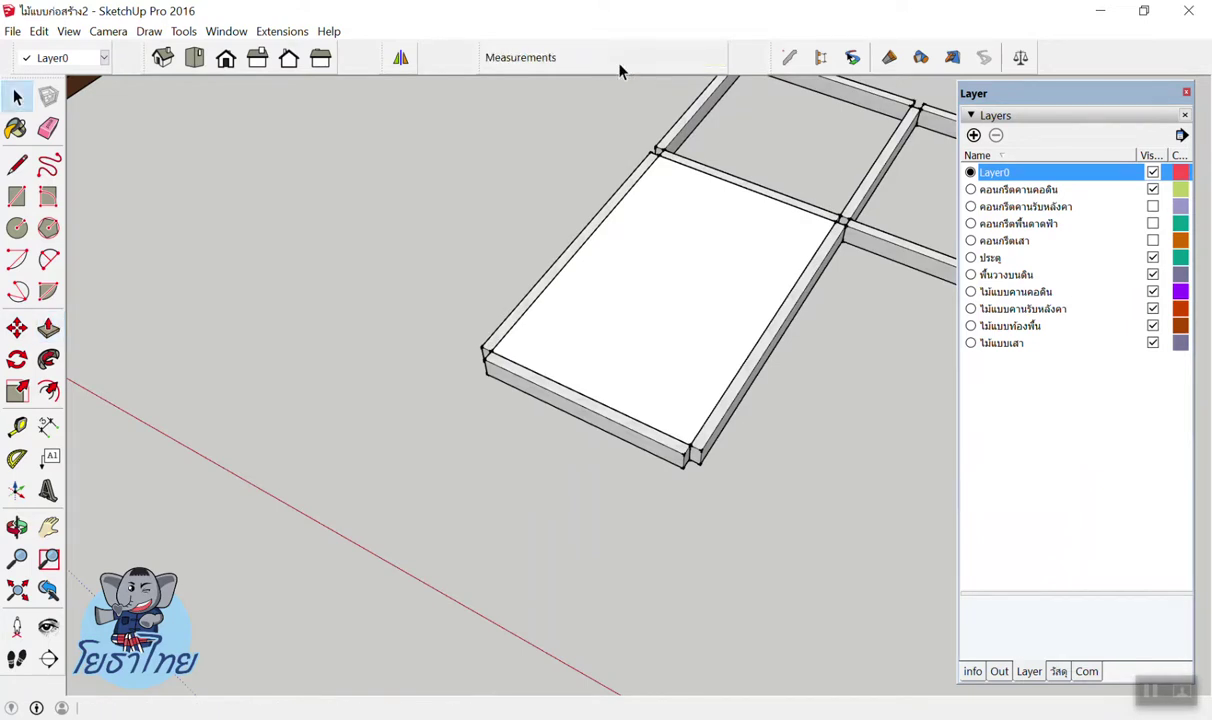
click(648, 165)
scroll(755, 216, up, 2)
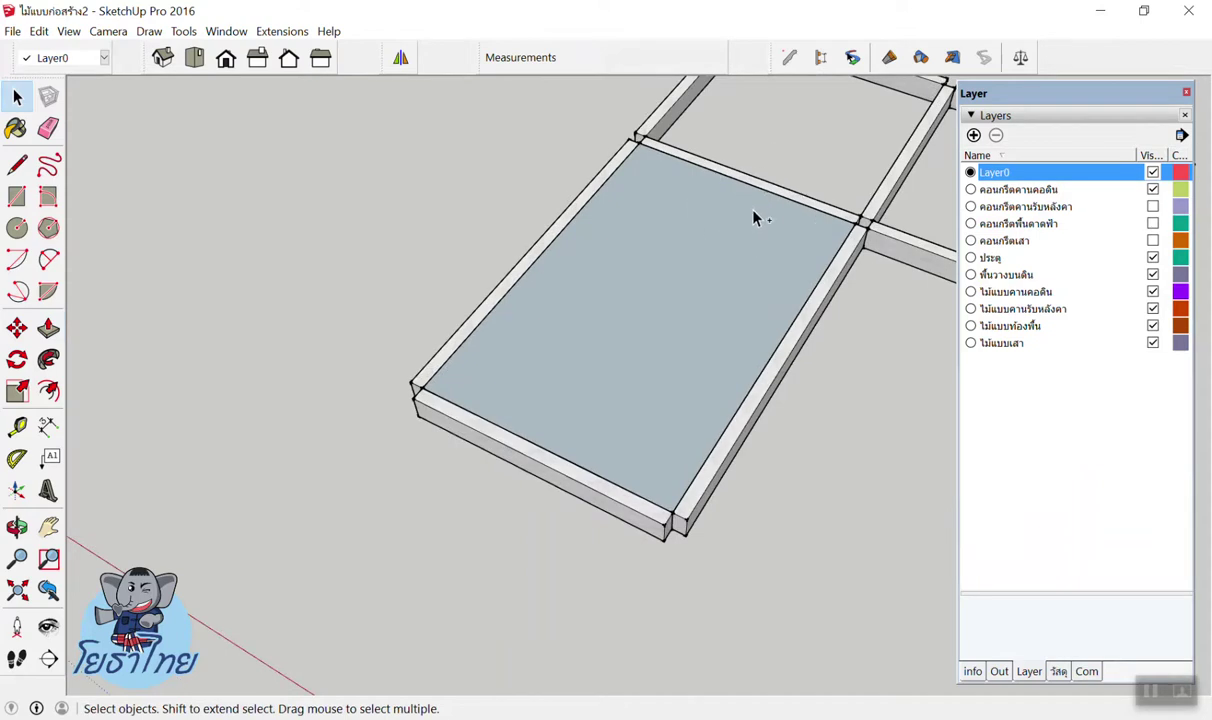
key(Delete)
Draw a rectangle from the frame's corner to the far beam corner.
click(93, 200)
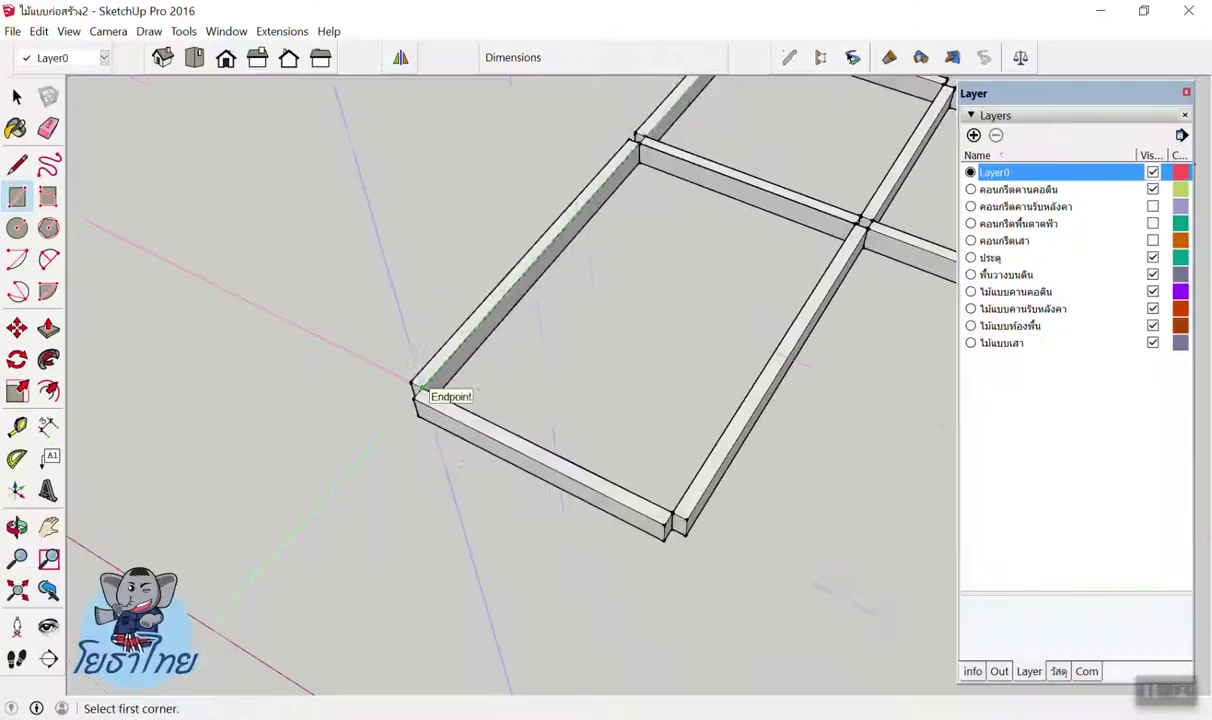
click(421, 387)
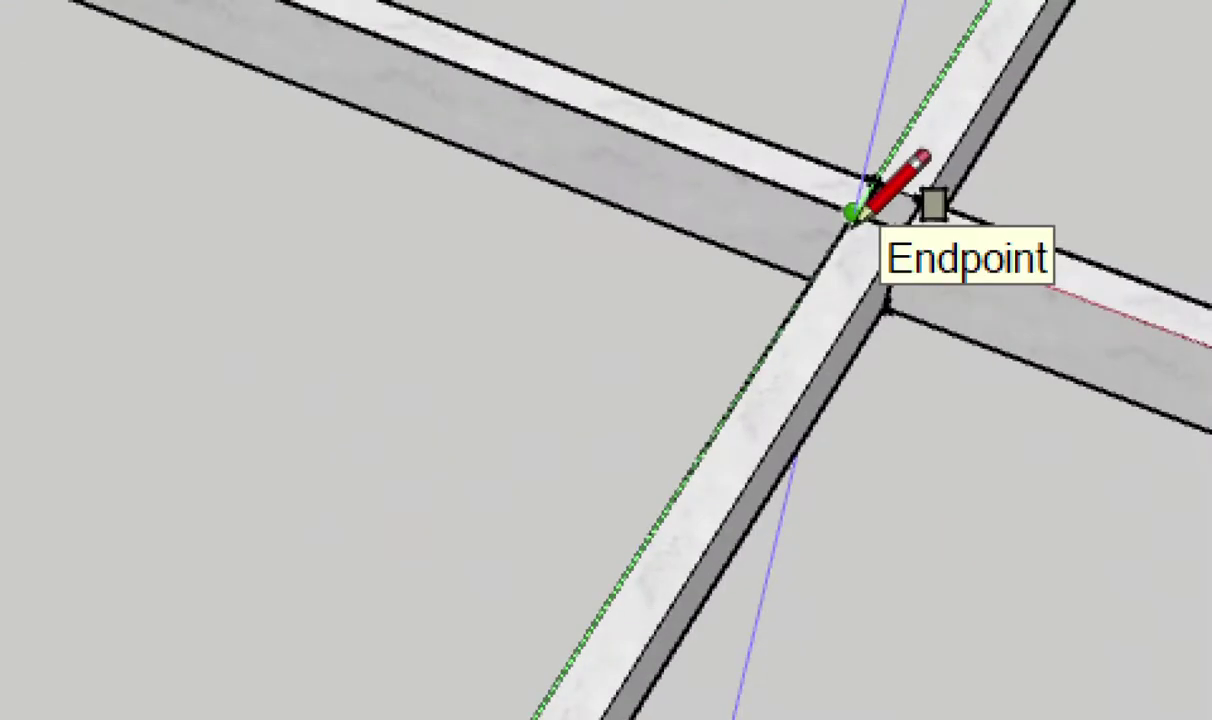
click(850, 212)
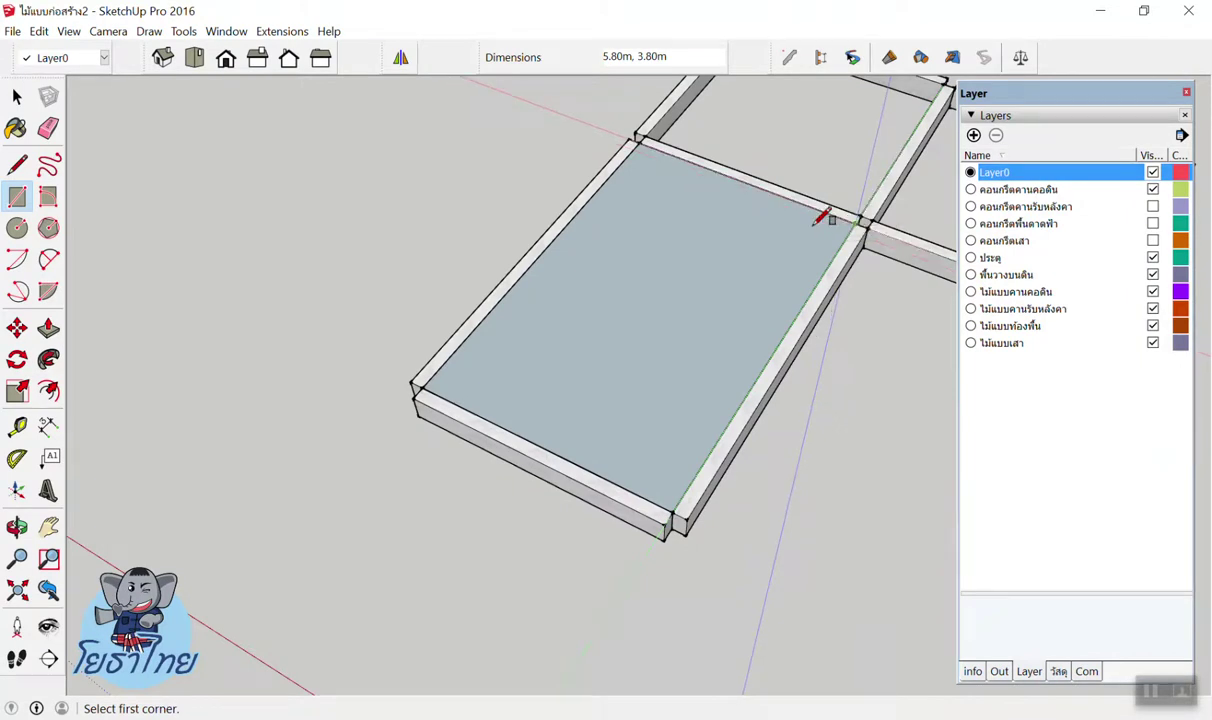
scroll(850, 212, down, 3)
scroll(703, 222, up, 1)
Push/pull the rectangle to a 0.1 m thick floor slab.
key(space)
key(p)
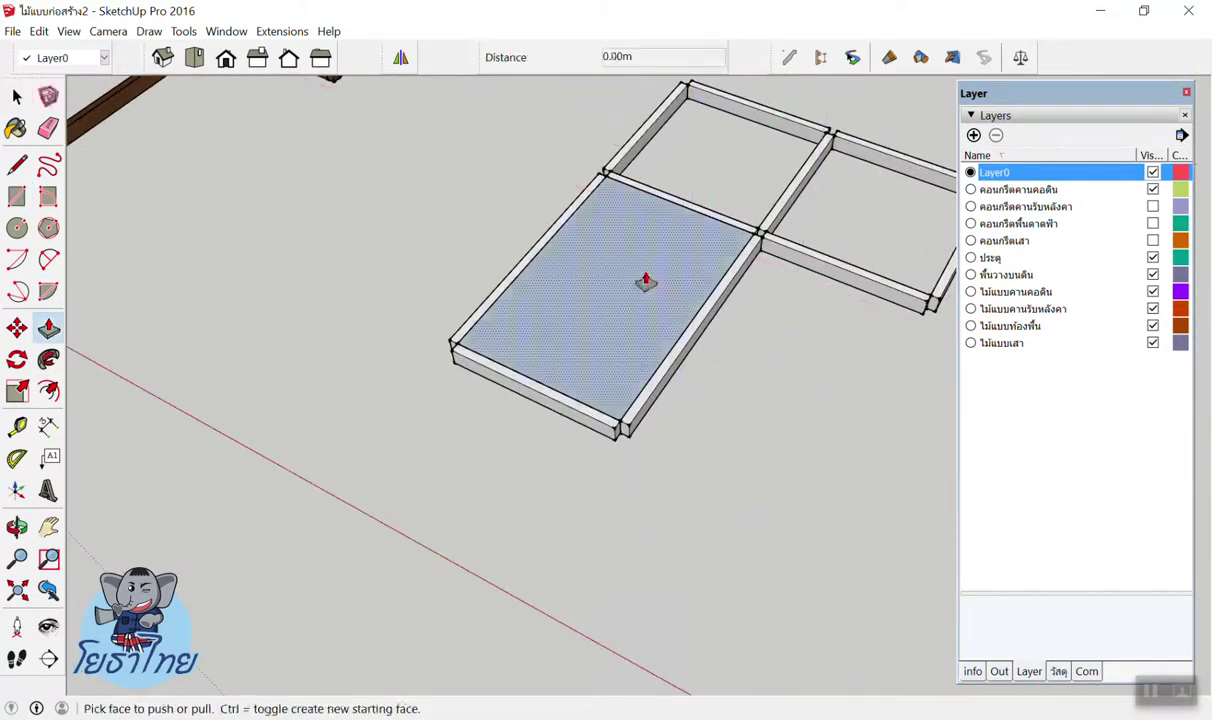
click(630, 268)
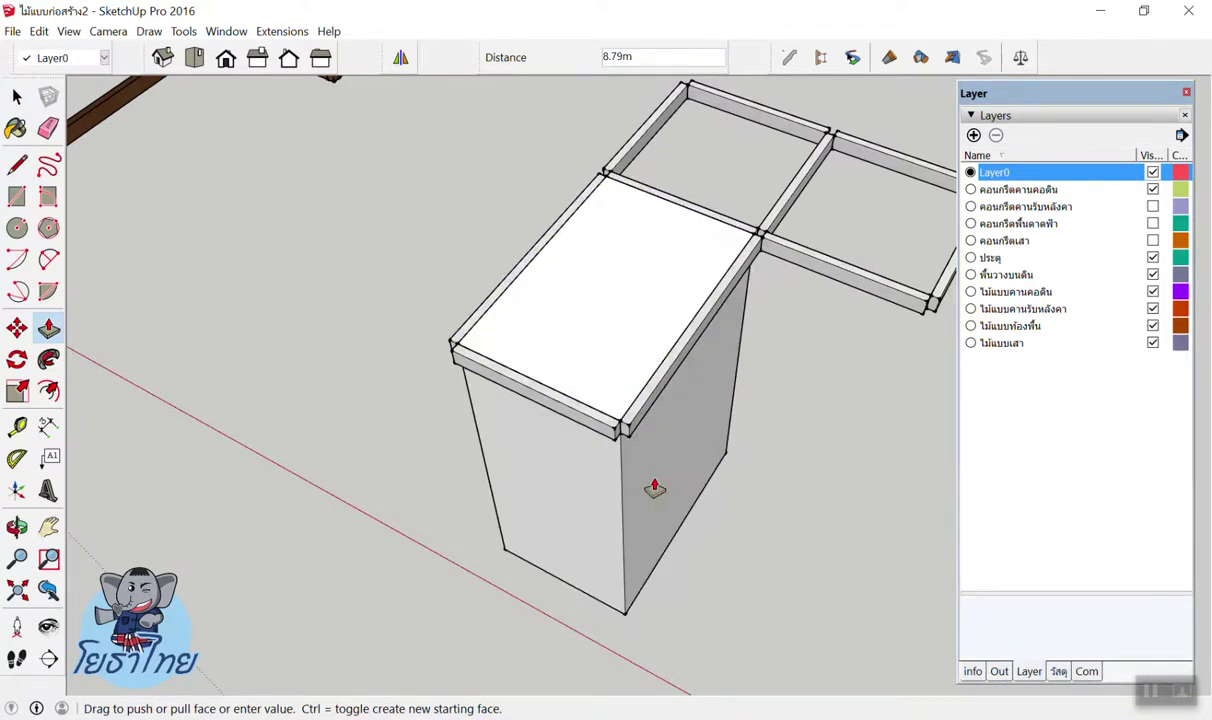
click(663, 379)
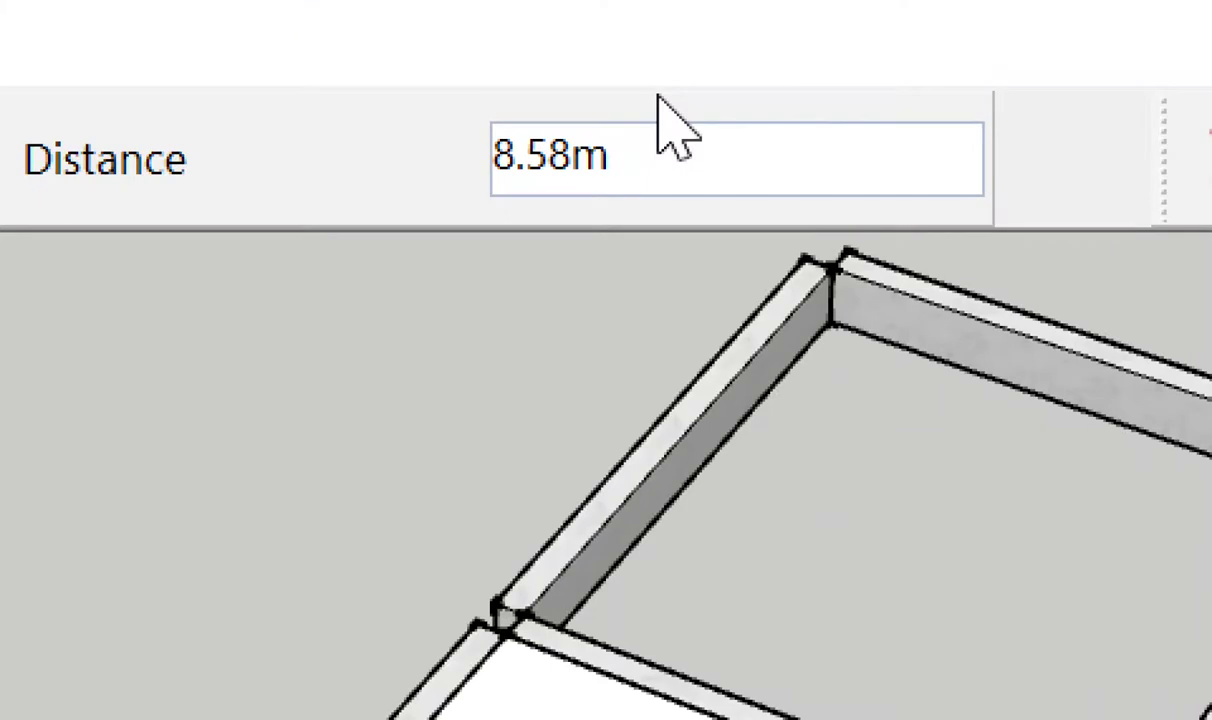
text(.1)
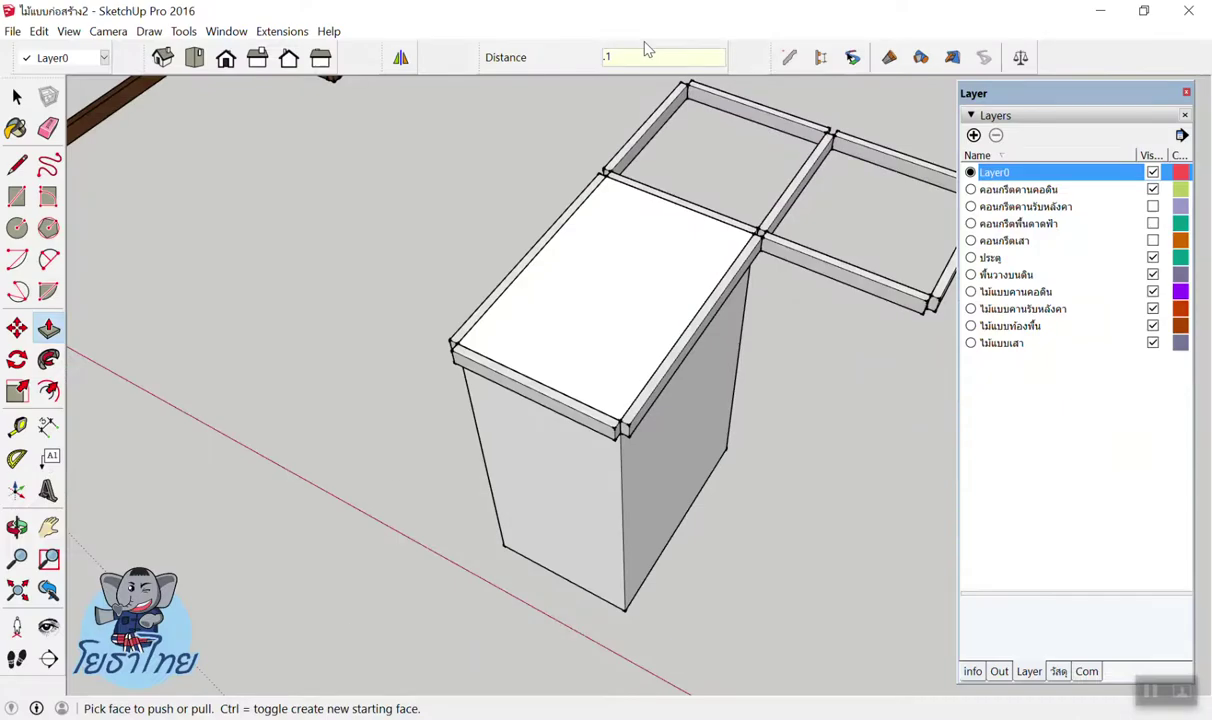
key(Return)
key(space)
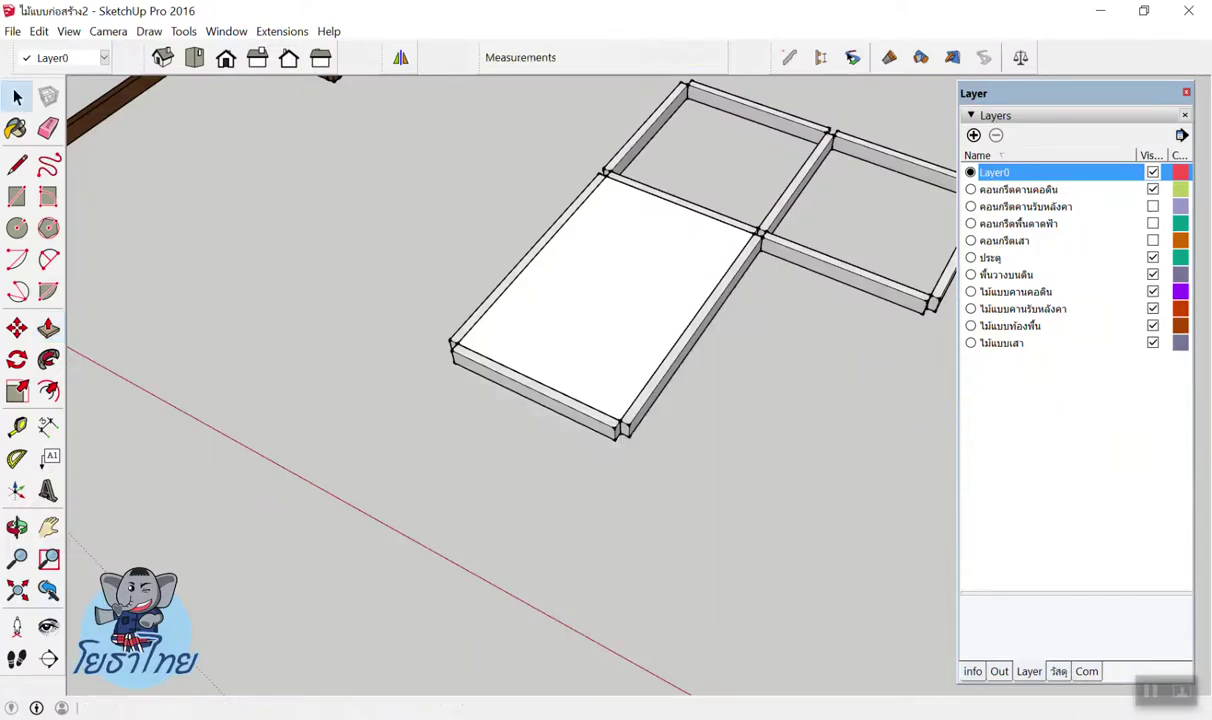
scroll(650, 139, up, 2)
scroll(580, 266, up, 2)
scroll(580, 266, down, 1)
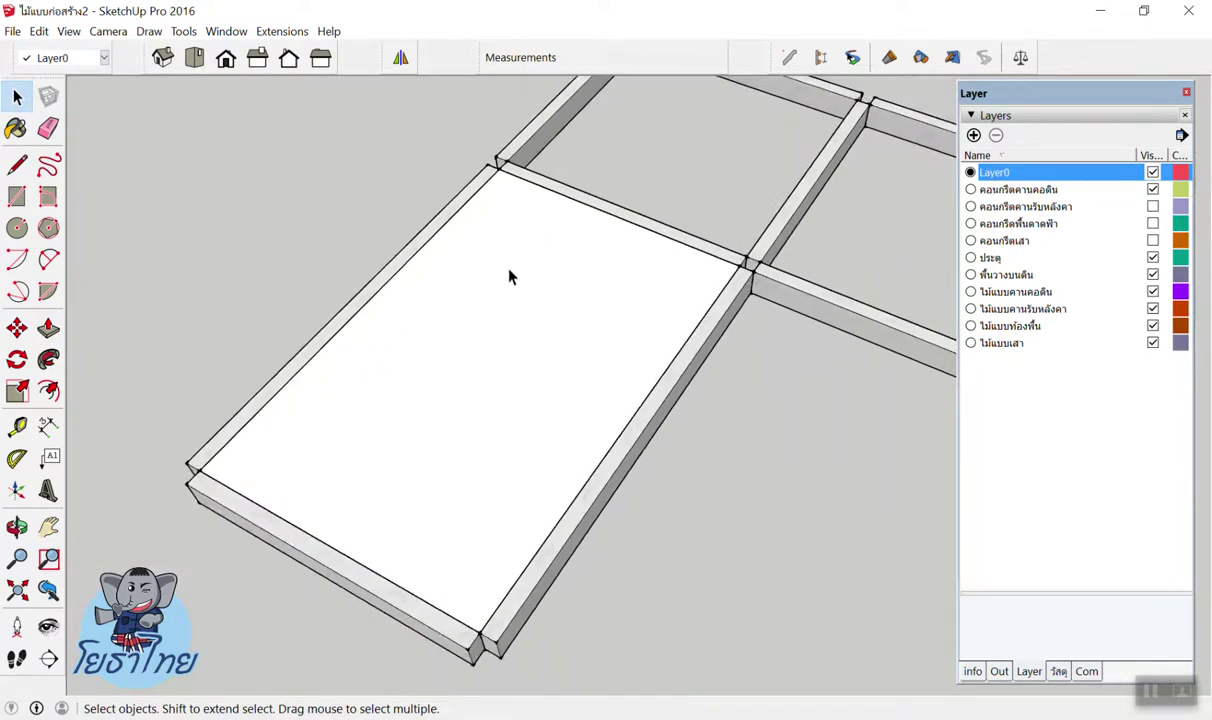
Make the floor slab into a group.
click(508, 272)
right_click(508, 272)
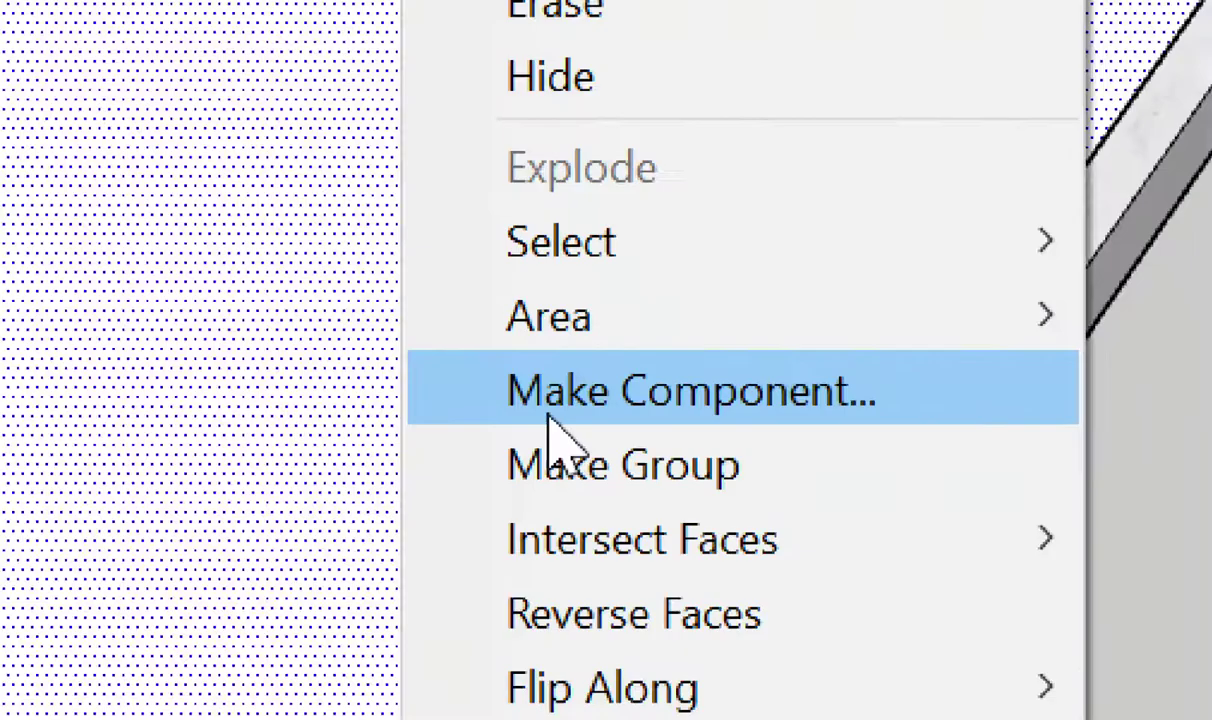
click(565, 513)
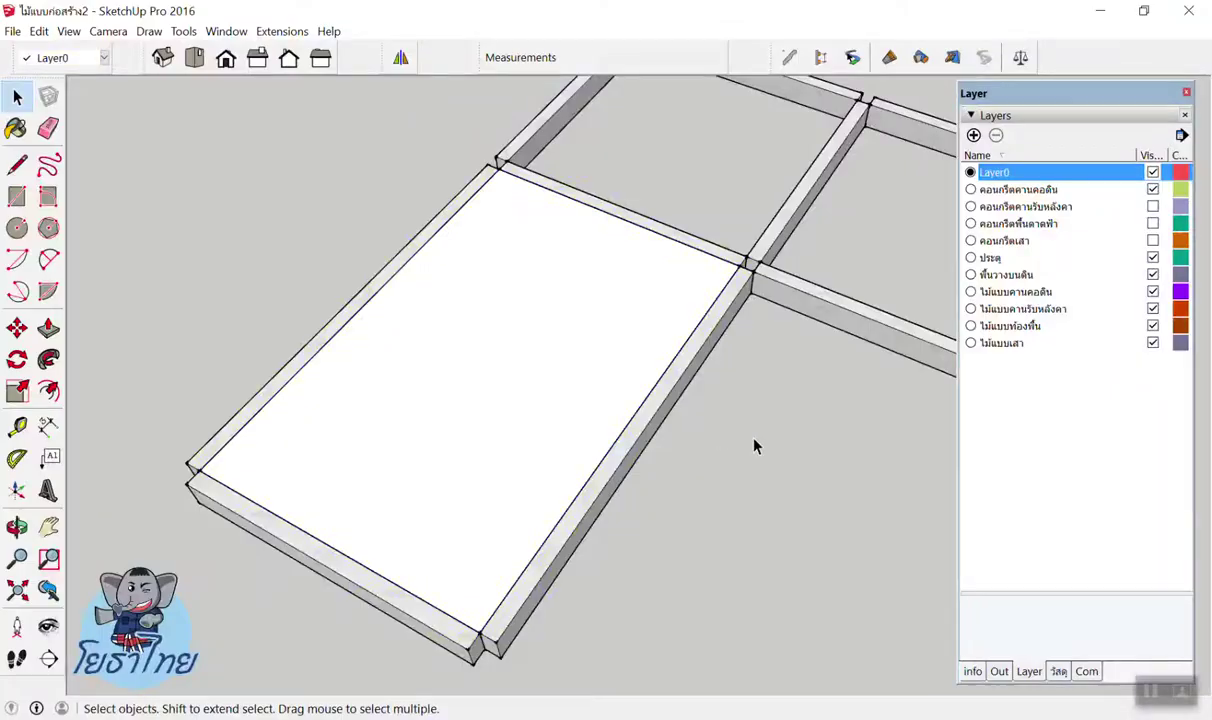
Assign the slab group to the พื้นวางบนดิน layer.
middle_drag(560, 352, 516, 362)
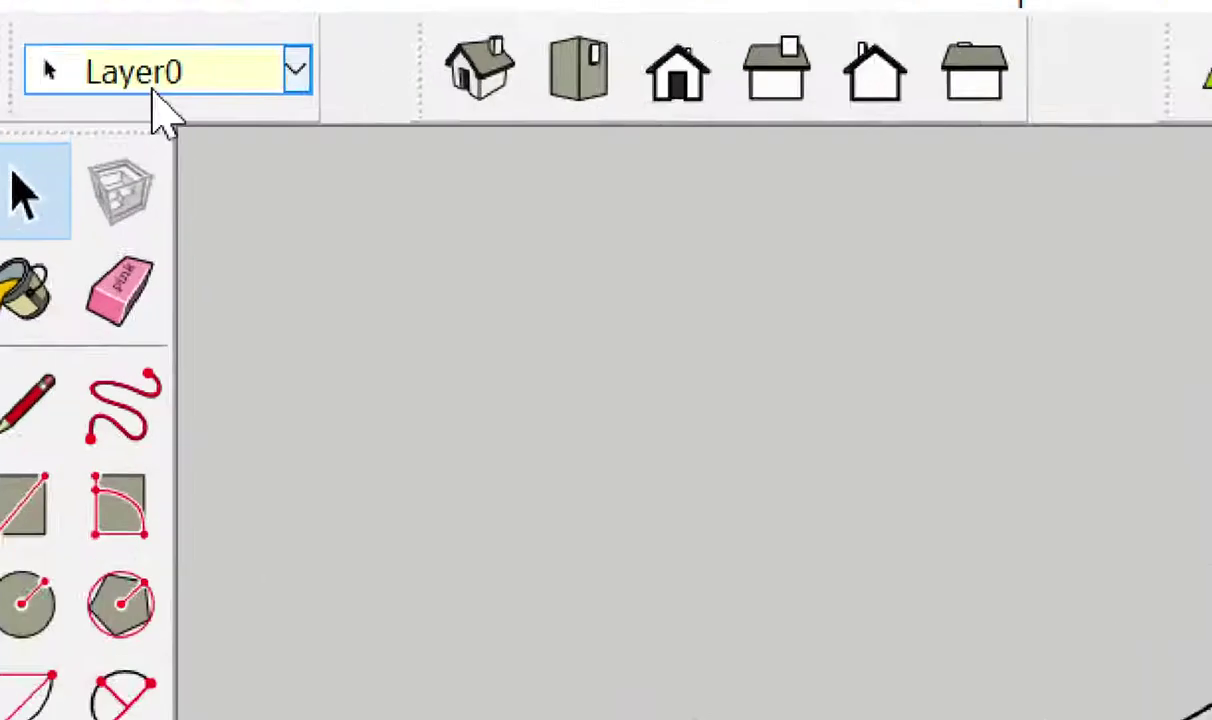
click(60, 60)
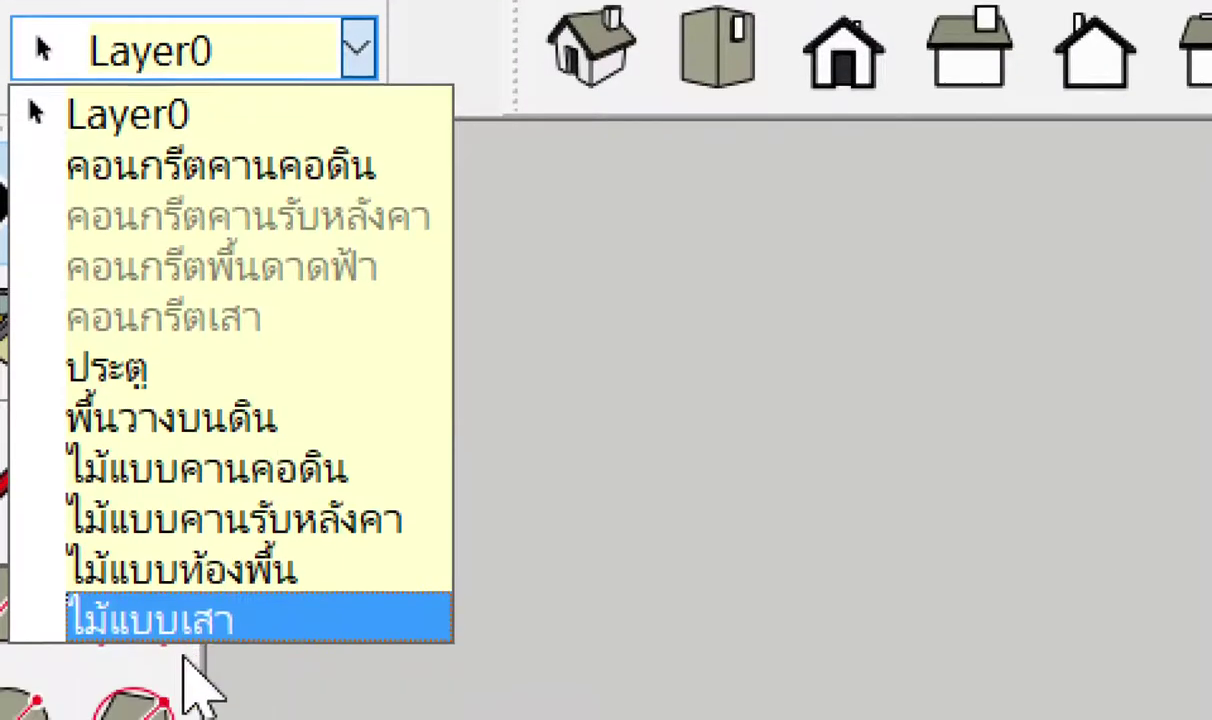
click(245, 243)
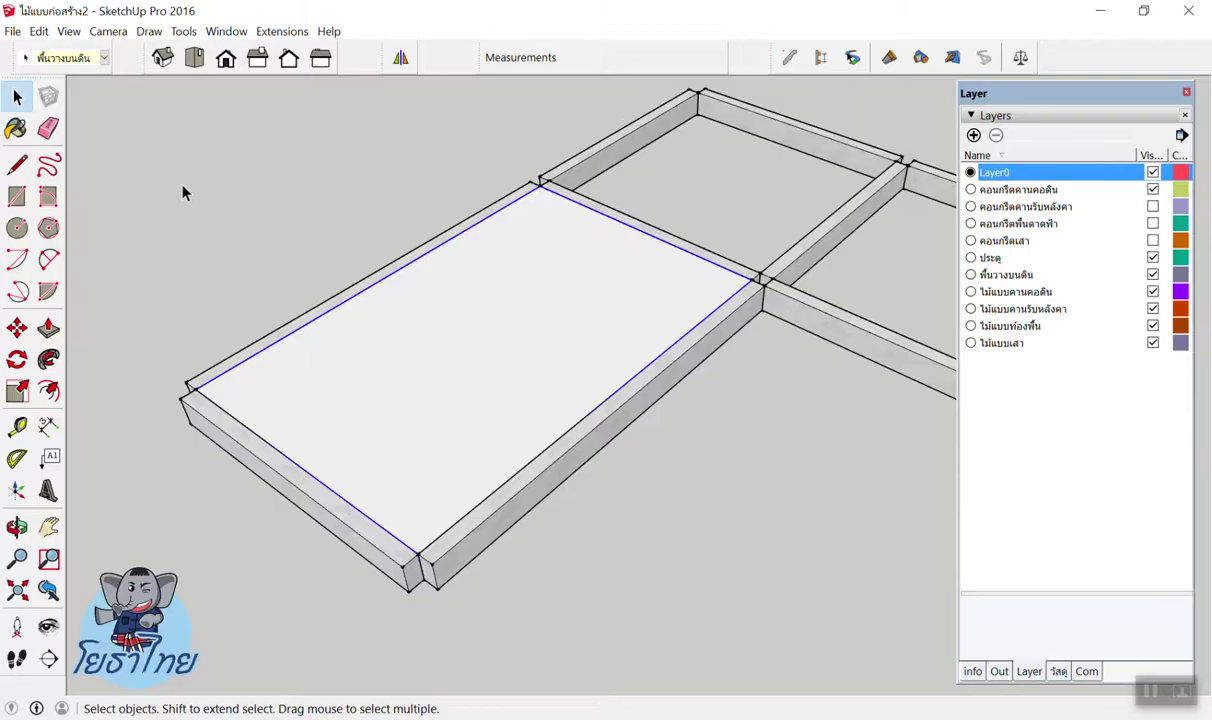
Open the slab's PB Quantifier report and adjust the panel's width.
middle_drag(332, 247, 320, 284)
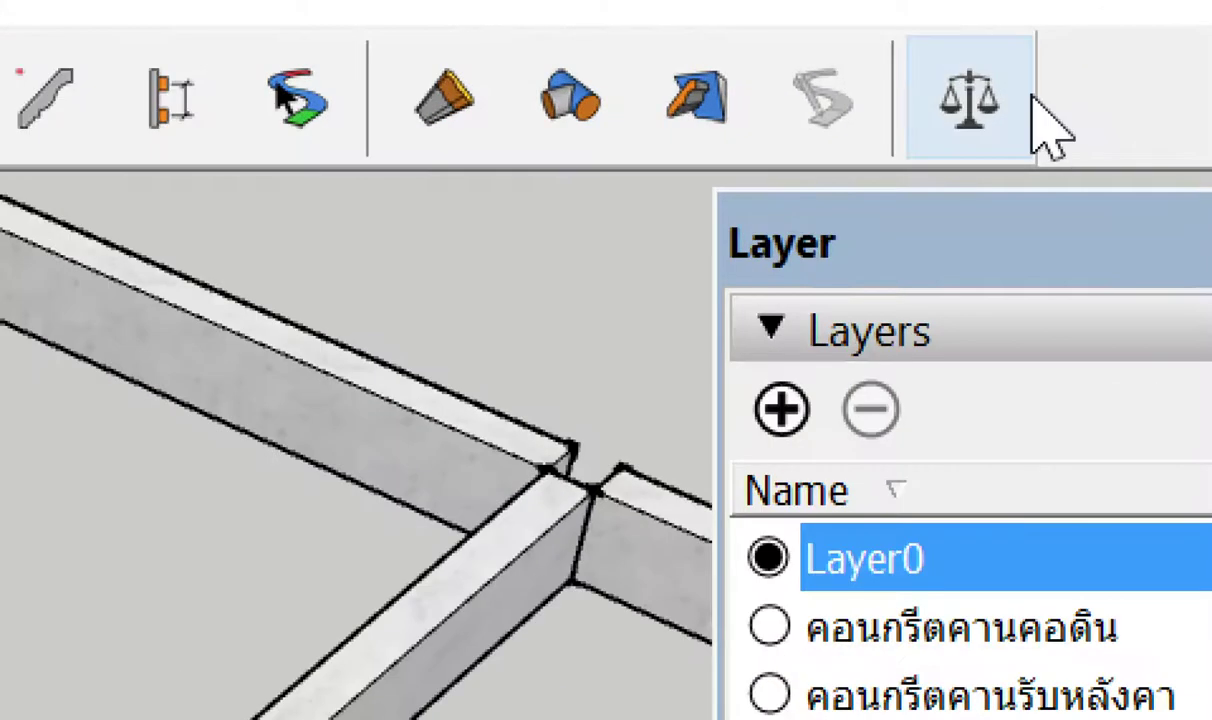
click(1030, 100)
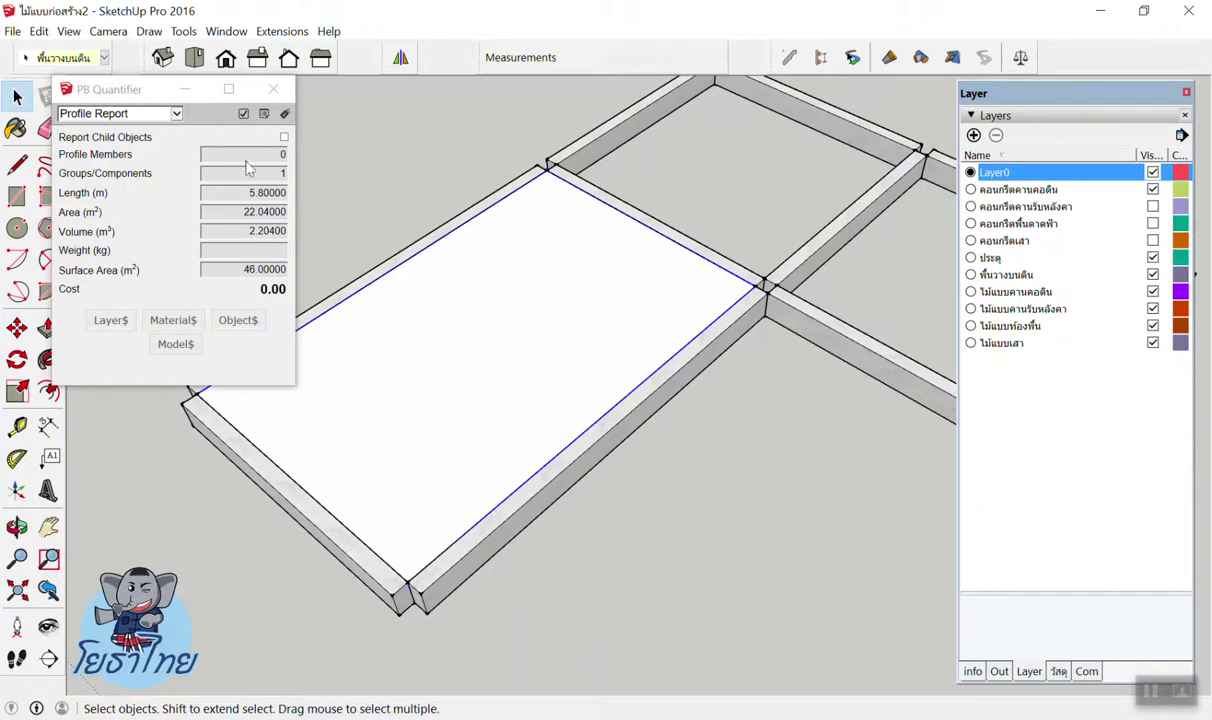
mouse_move(300, 165)
mouse_down()
mouse_move(211, 165)
mouse_move(257, 165)
mouse_up()
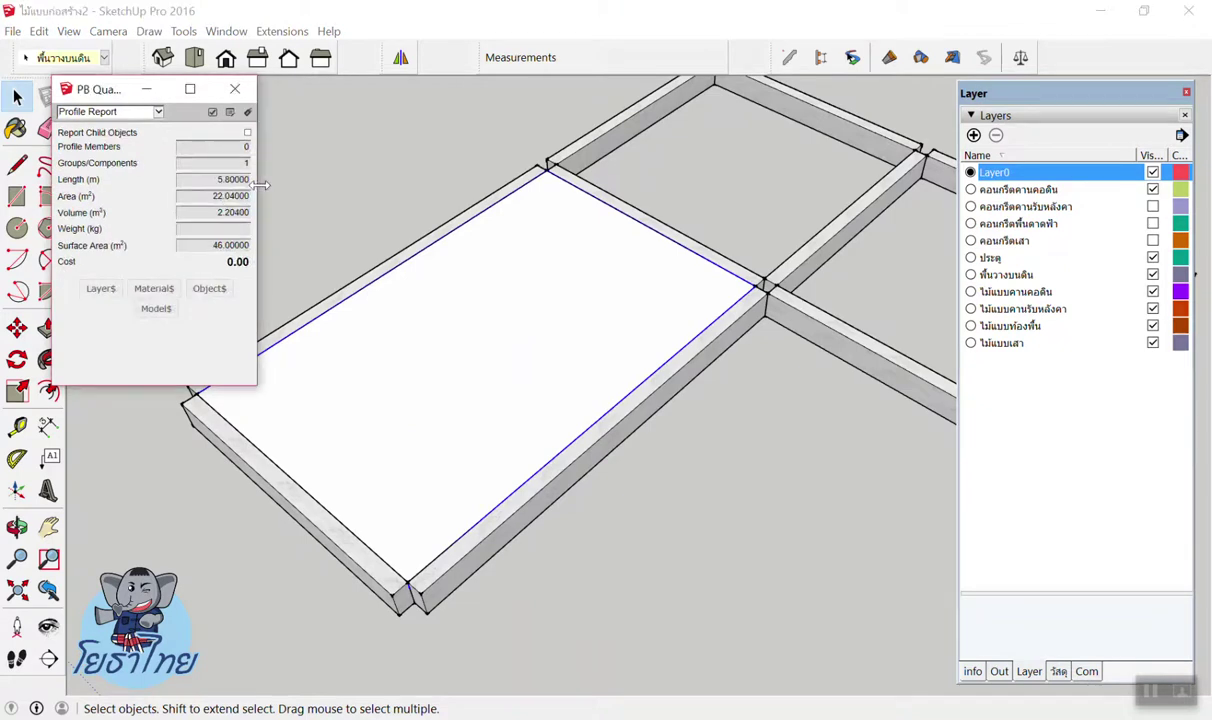
drag(259, 185, 267, 185)
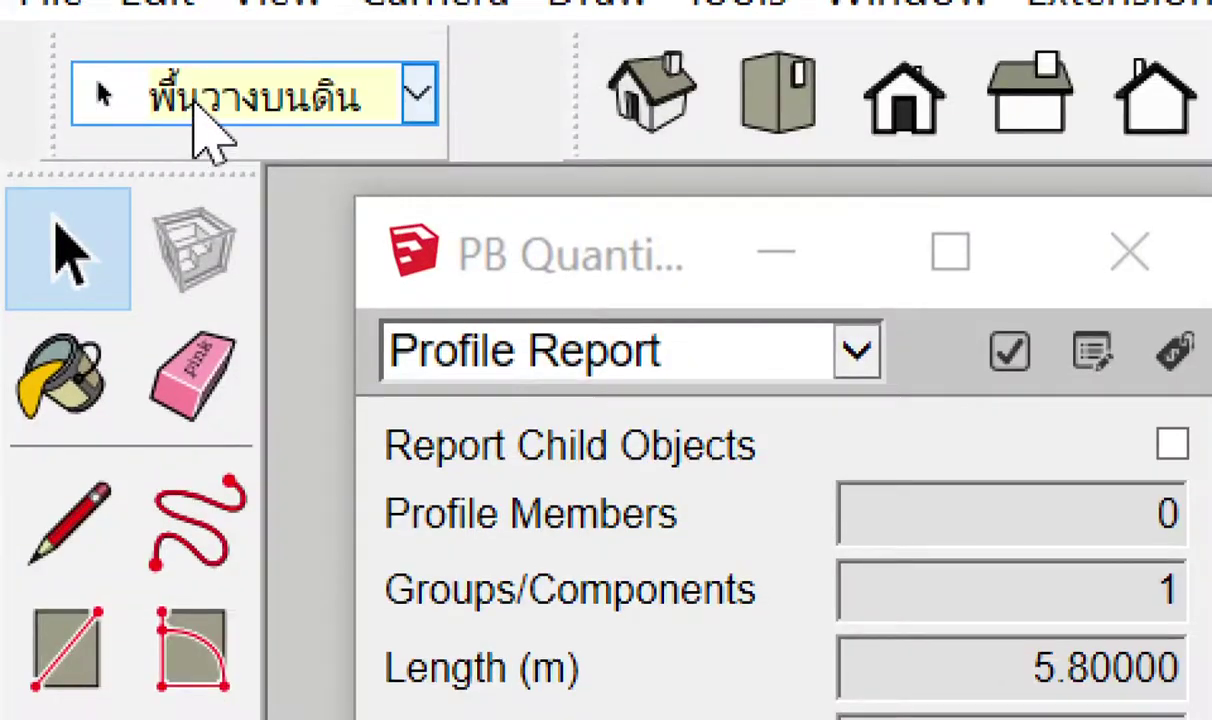
Confirm the slab stays on พื้นวางบนดิน, deselect it, and open Layer Cost Data.
click(195, 105)
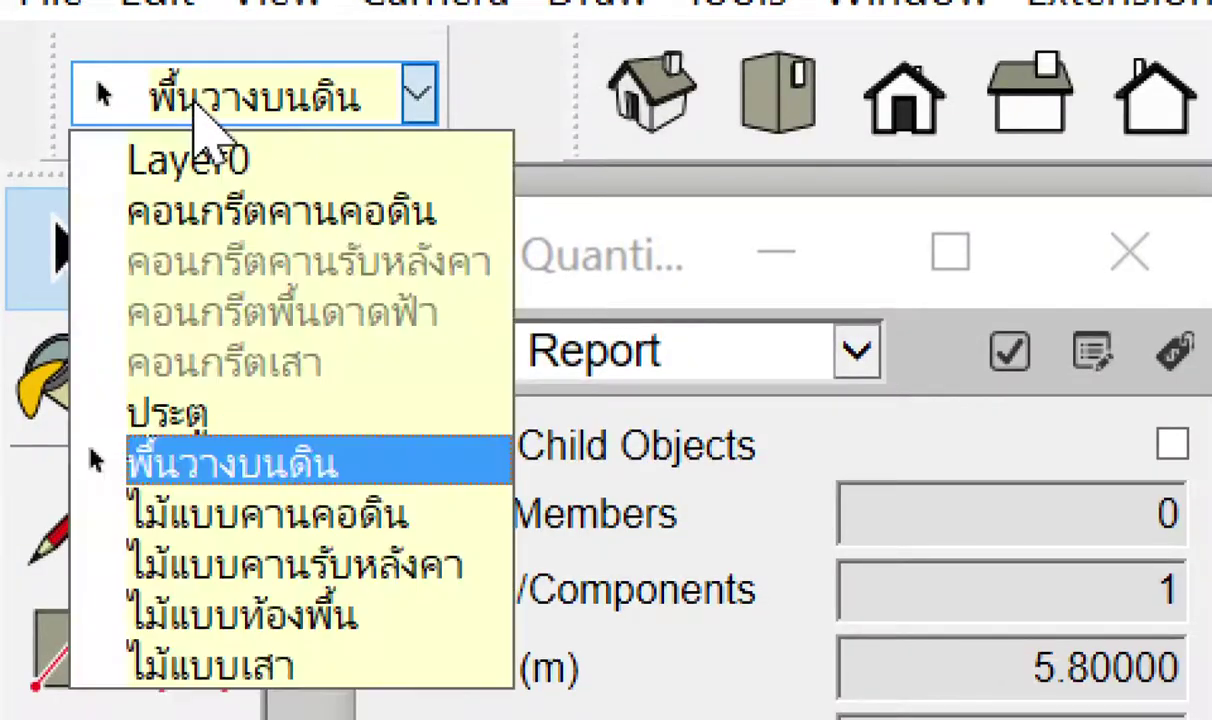
click(195, 105)
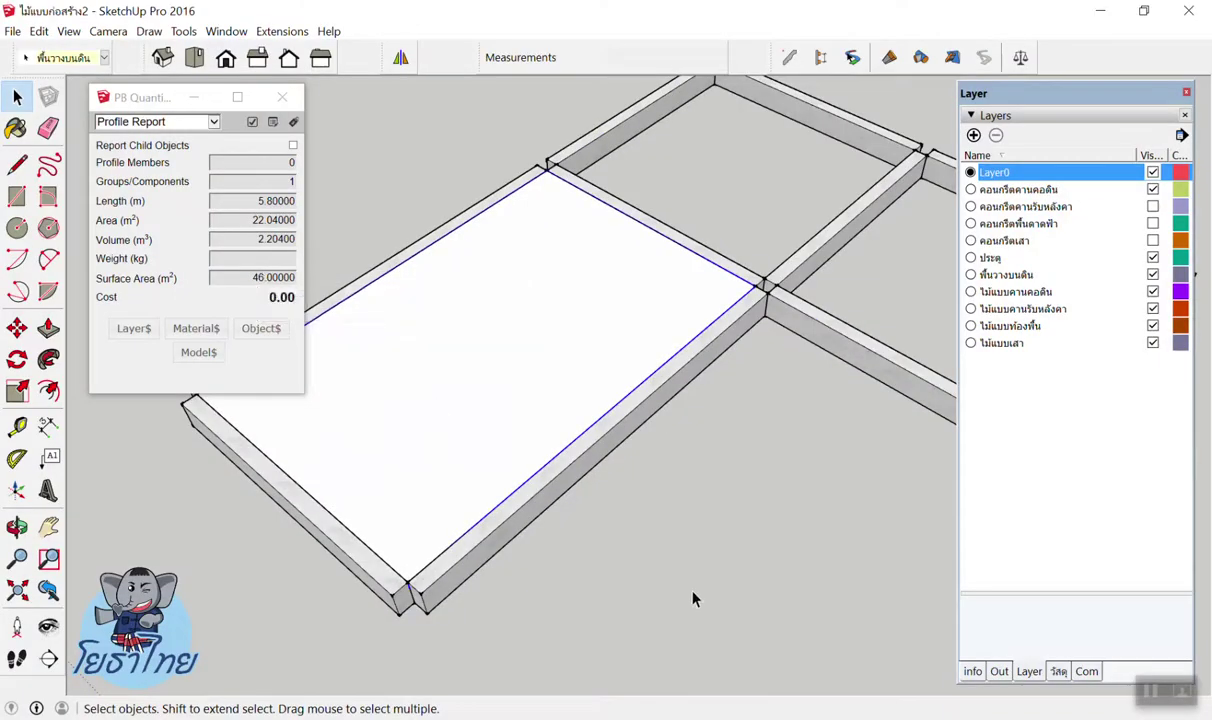
click(692, 598)
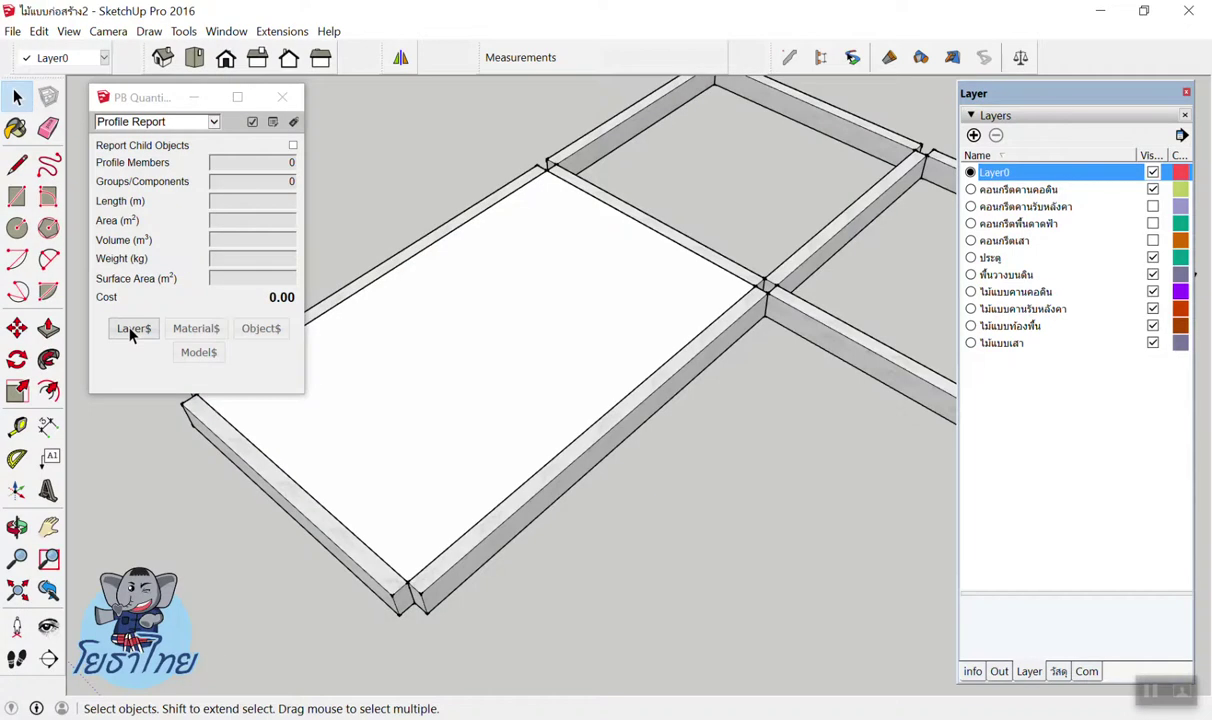
click(132, 330)
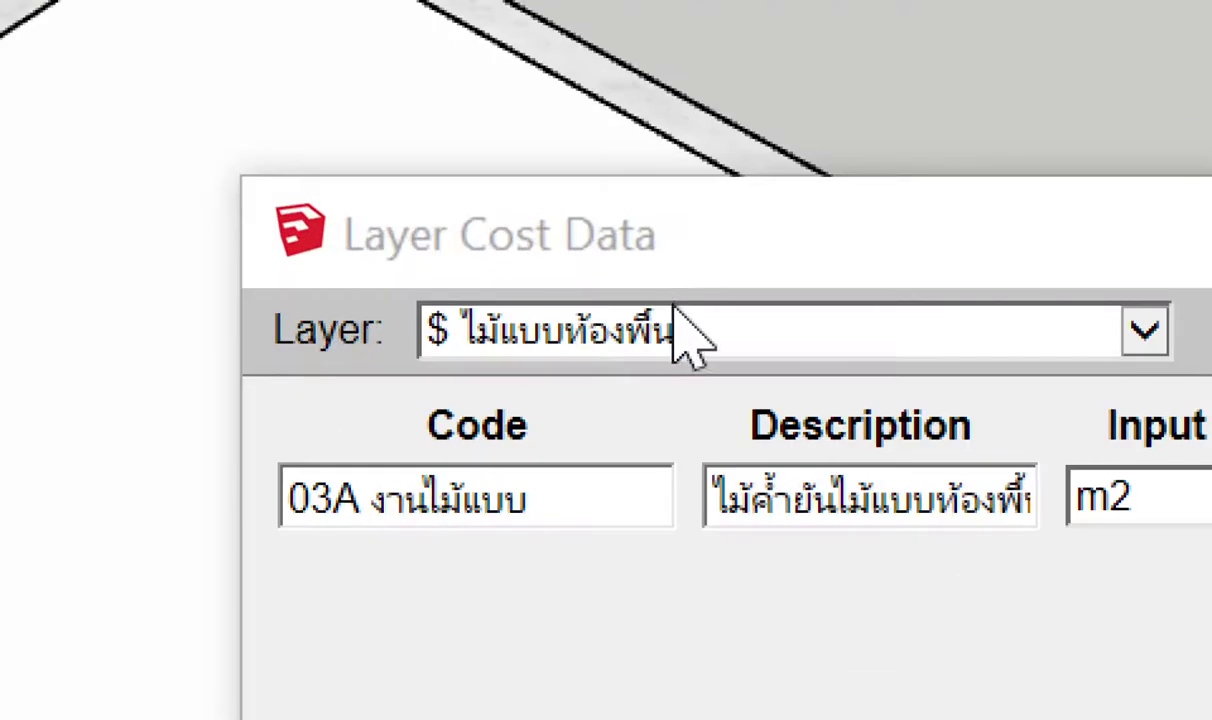
Copy the คอนกรีตเสา layer's two cost rows and switch to the empty พื้นวางบนดิน layer.
click(690, 335)
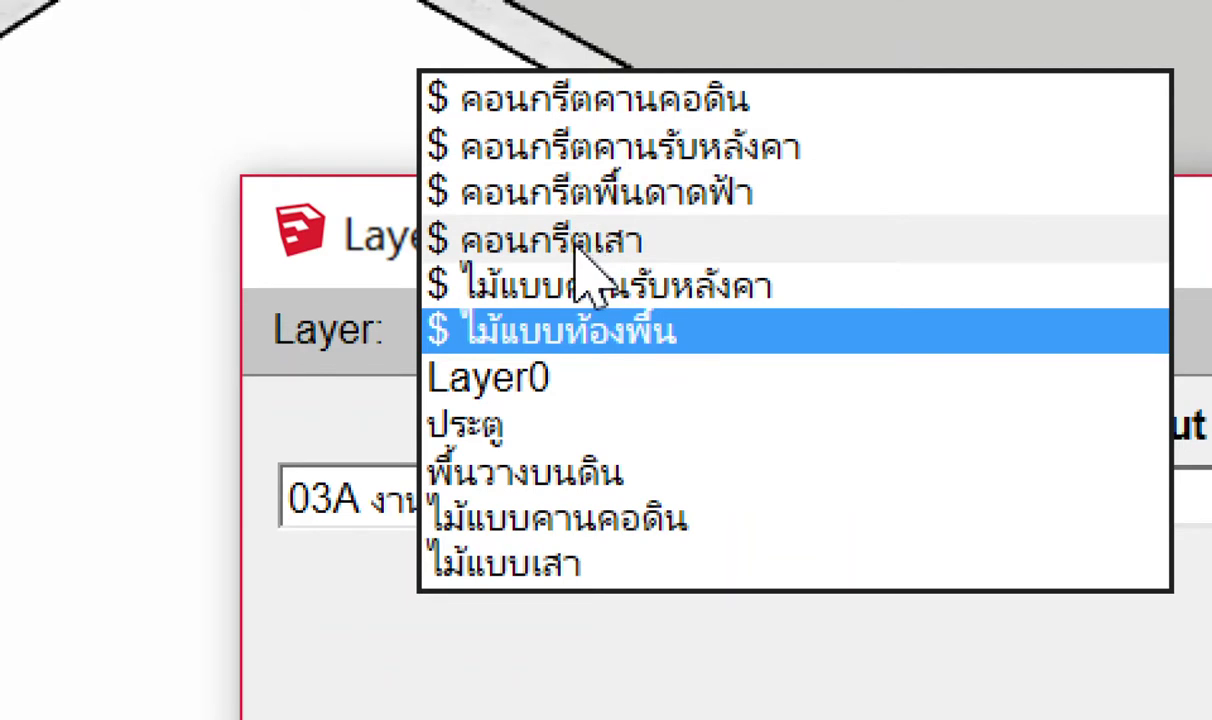
click(583, 258)
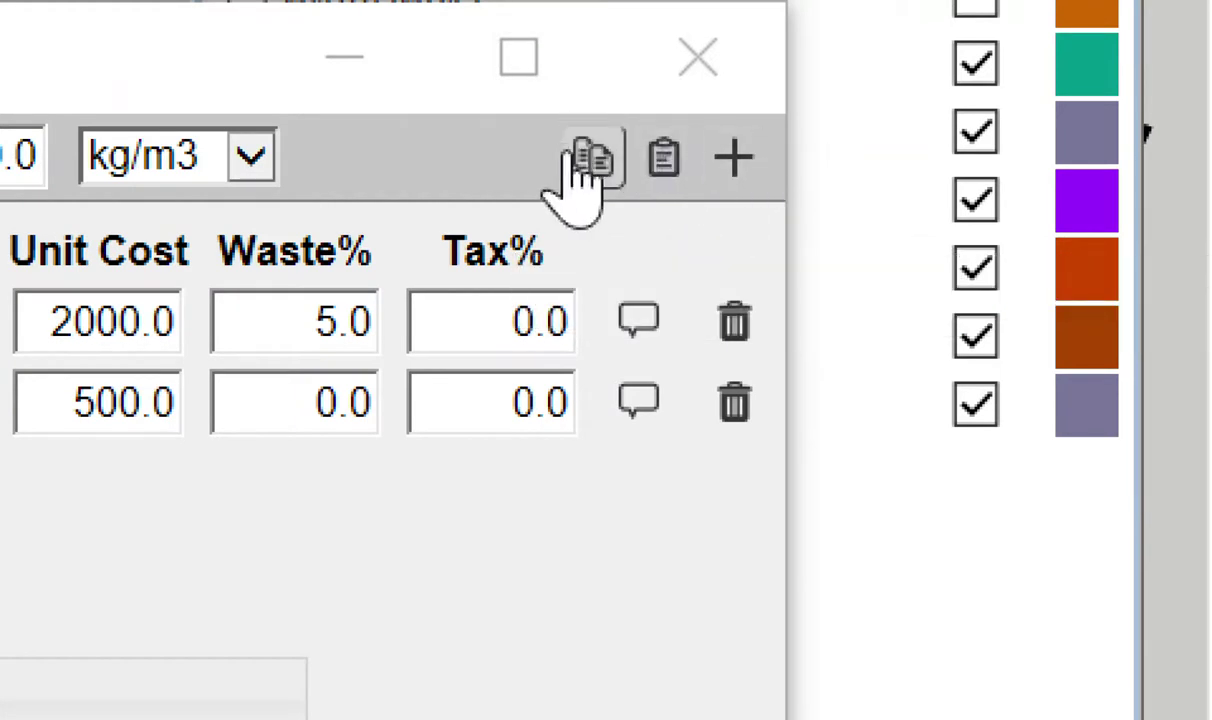
click(583, 167)
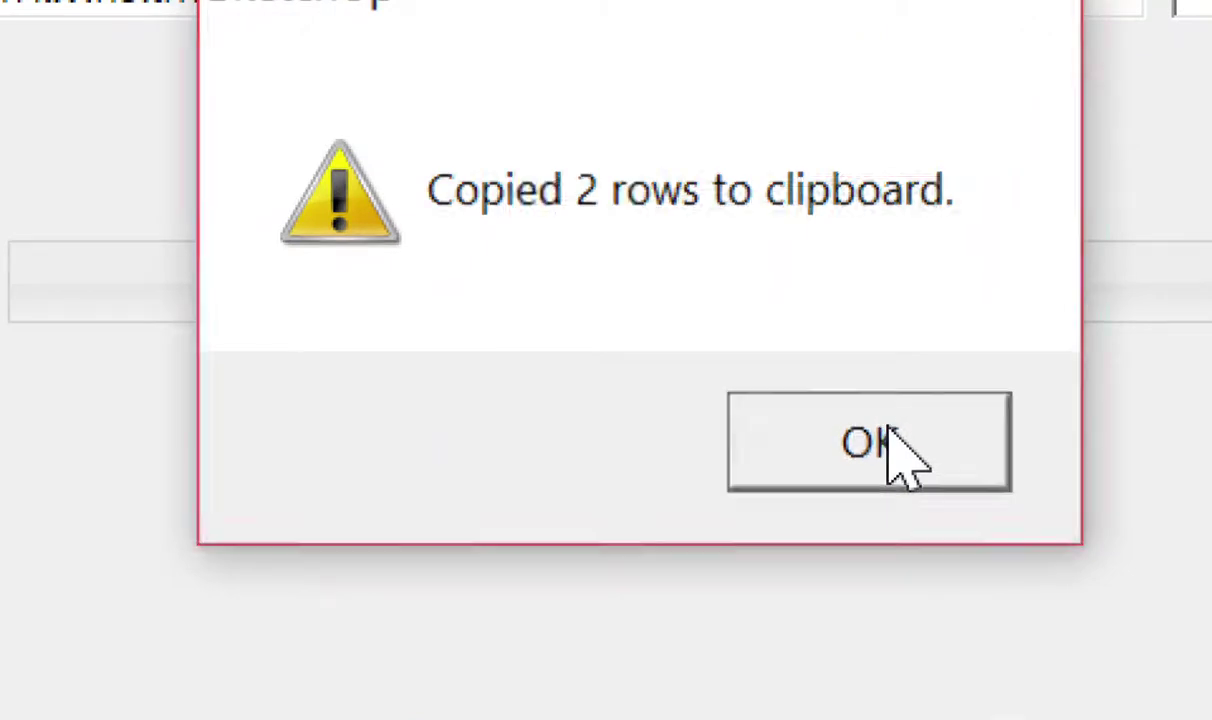
click(888, 430)
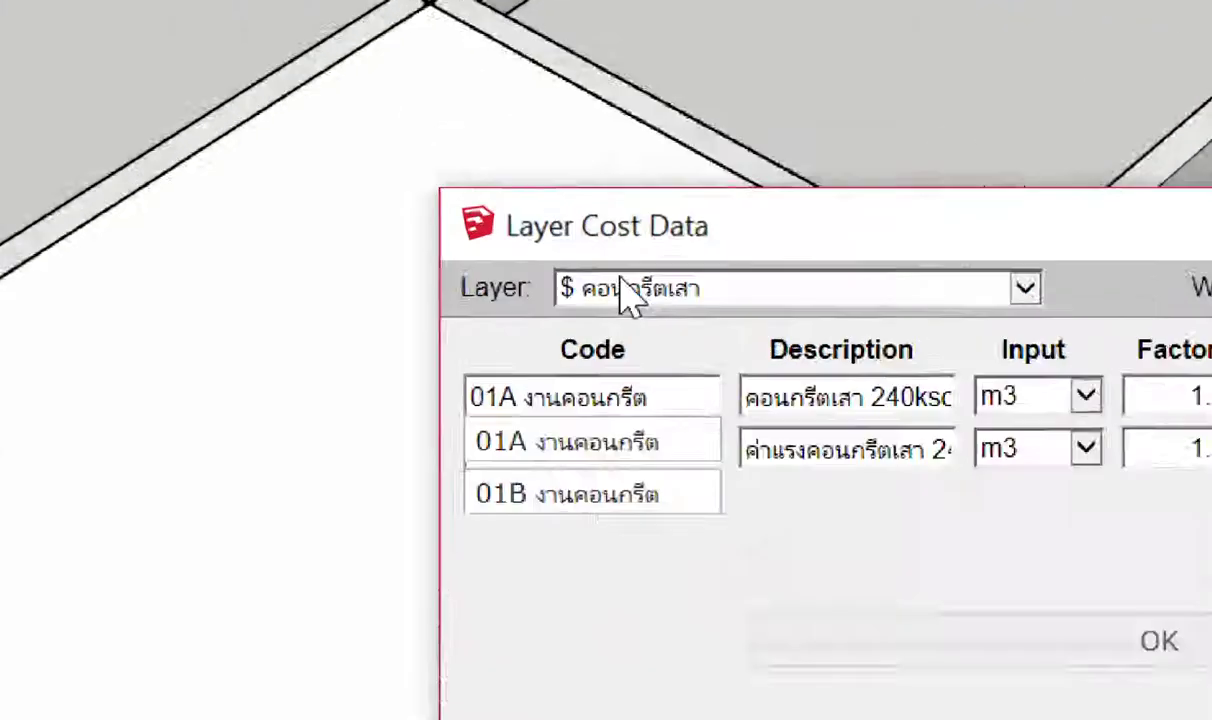
click(627, 281)
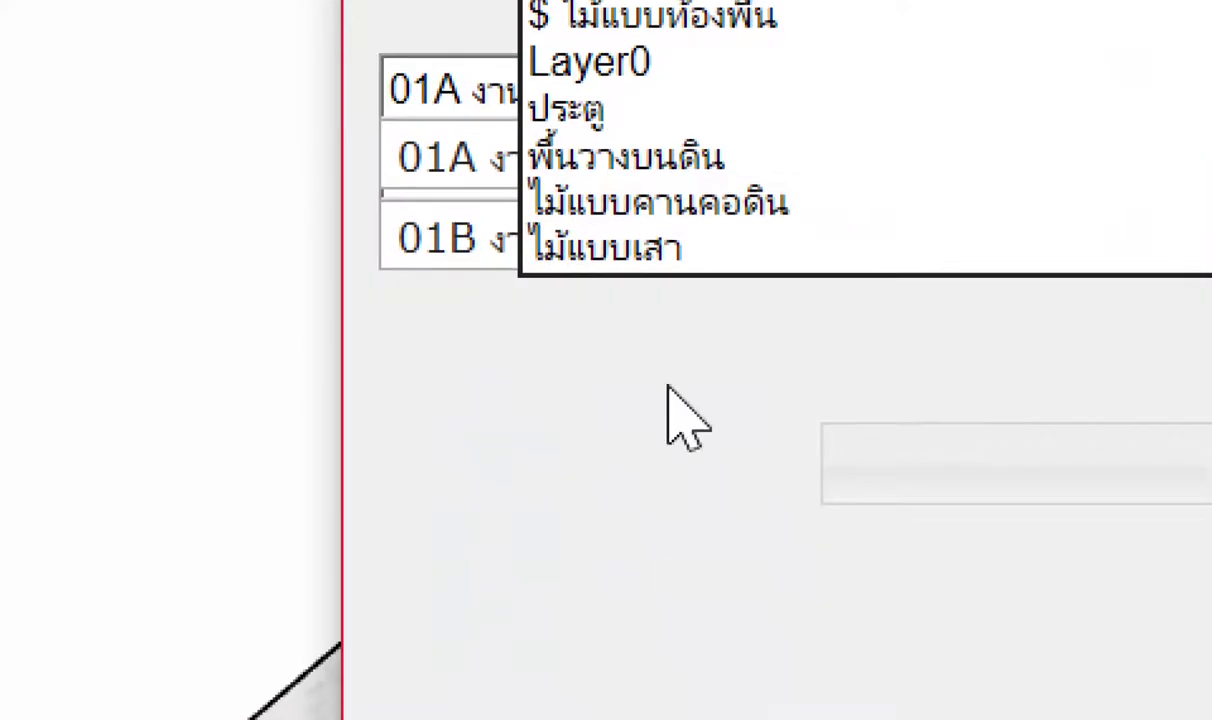
click(683, 168)
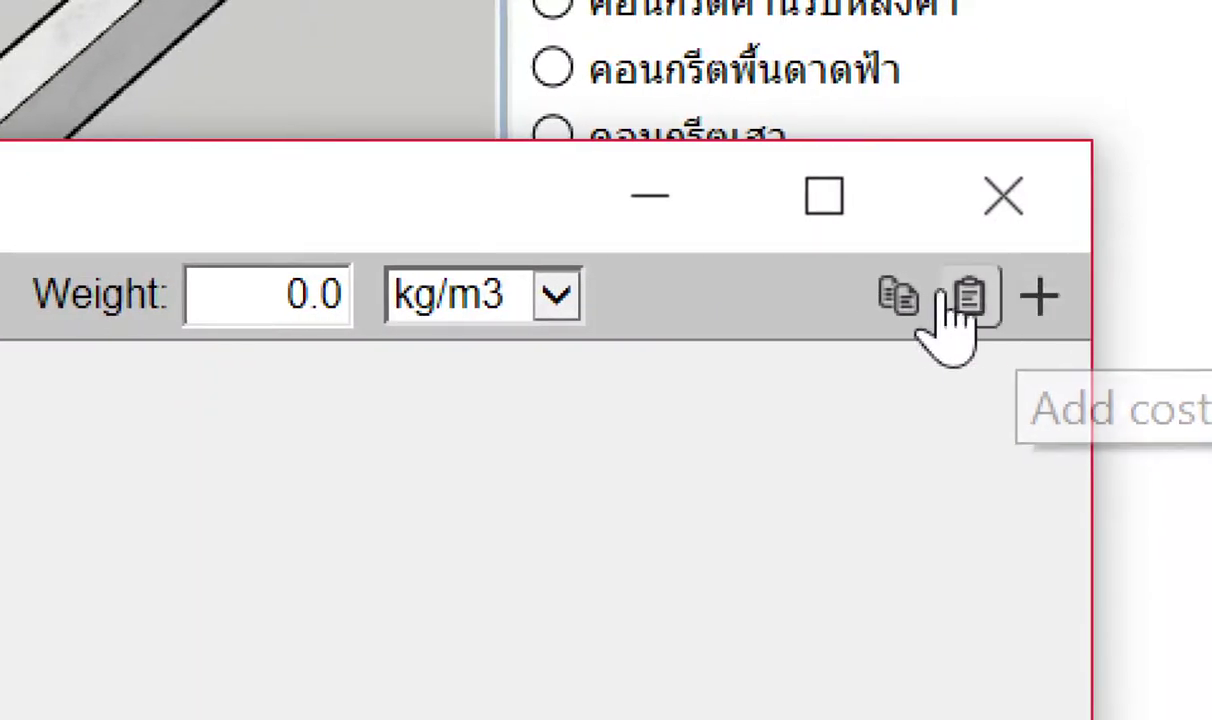
Paste the two copied cost rows and set the weight to 2400 kg/m3.
click(957, 300)
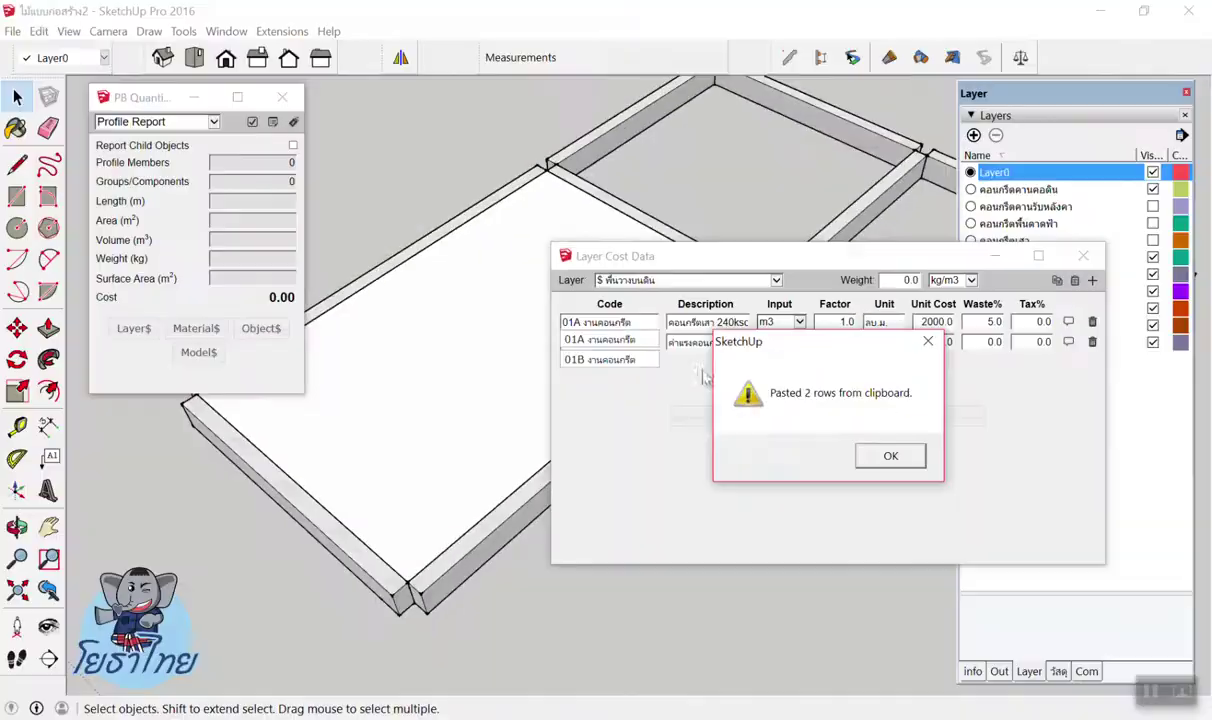
click(889, 457)
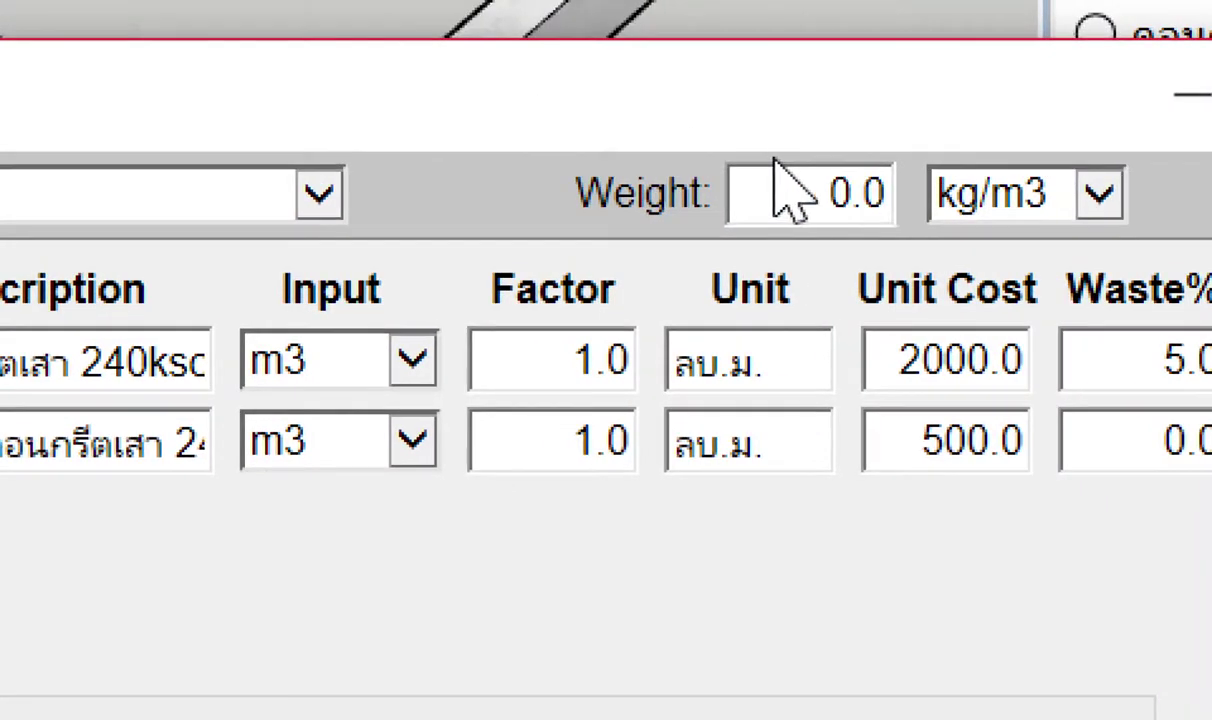
drag(793, 195, 916, 185)
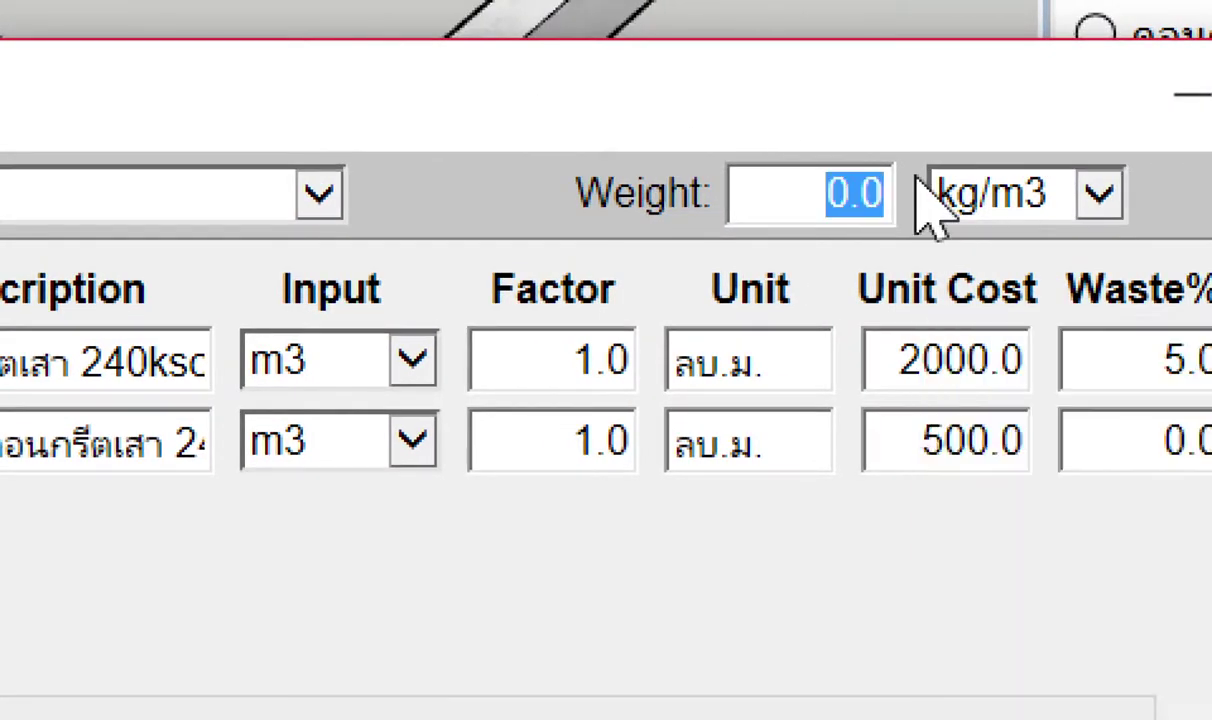
text(/ภ)
key(BackSpace)
key(BackSpace)
key(BackSpace)
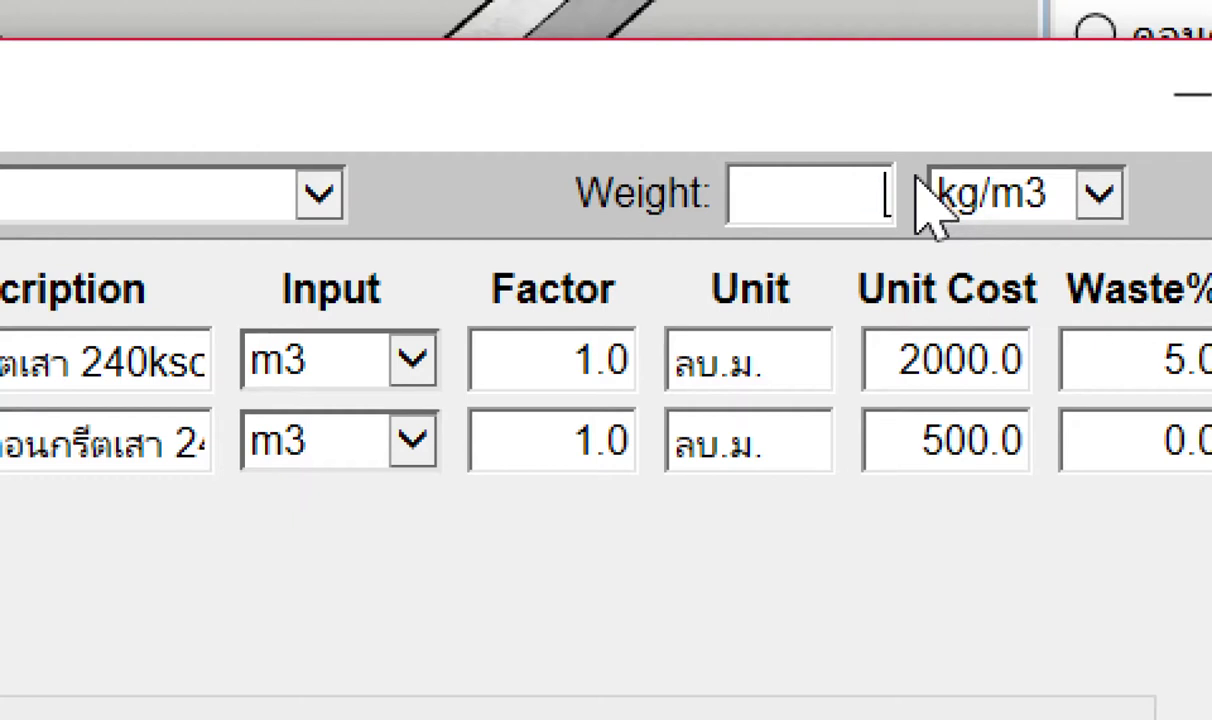
text(400)
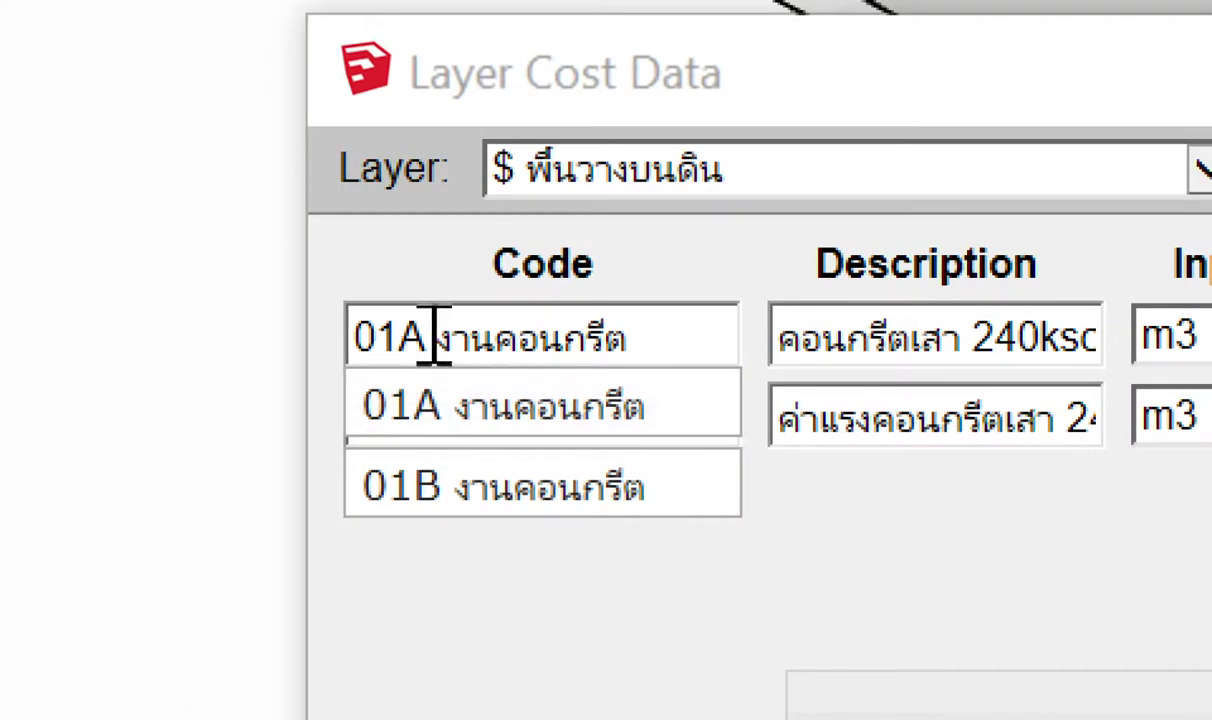
click(430, 420)
click(430, 482)
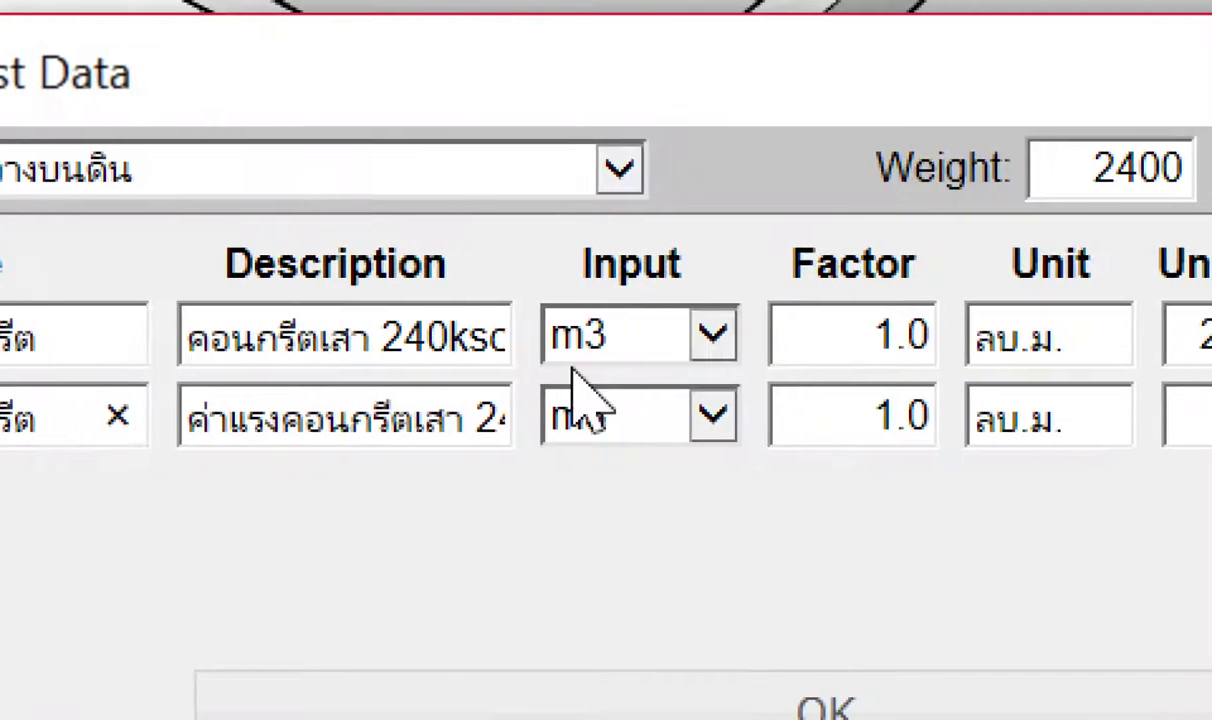
Replace เสา with พื้นวางบนดิน in the first row's description.
click(360, 337)
click(385, 338)
key(BackSpace)
key(BackSpace)
key(BackSpace)
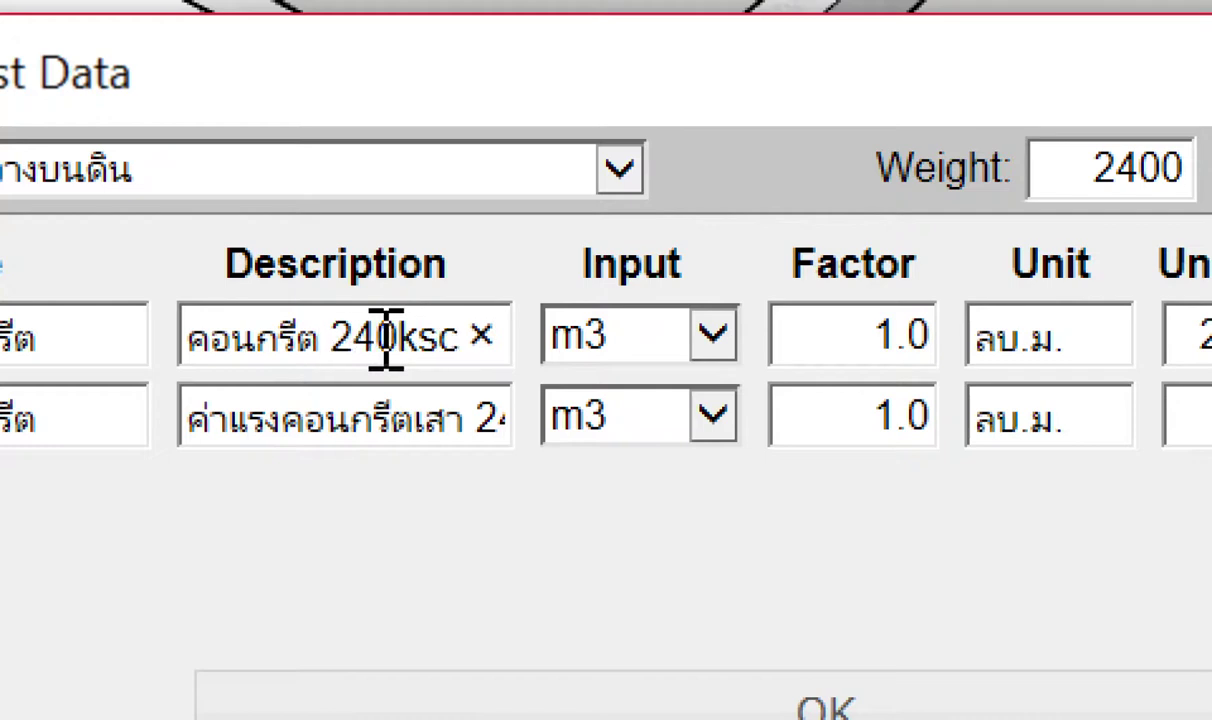
text(กrnh)
key(BackSpace)
key(BackSpace)
key(BackSpace)
text(พื้น)
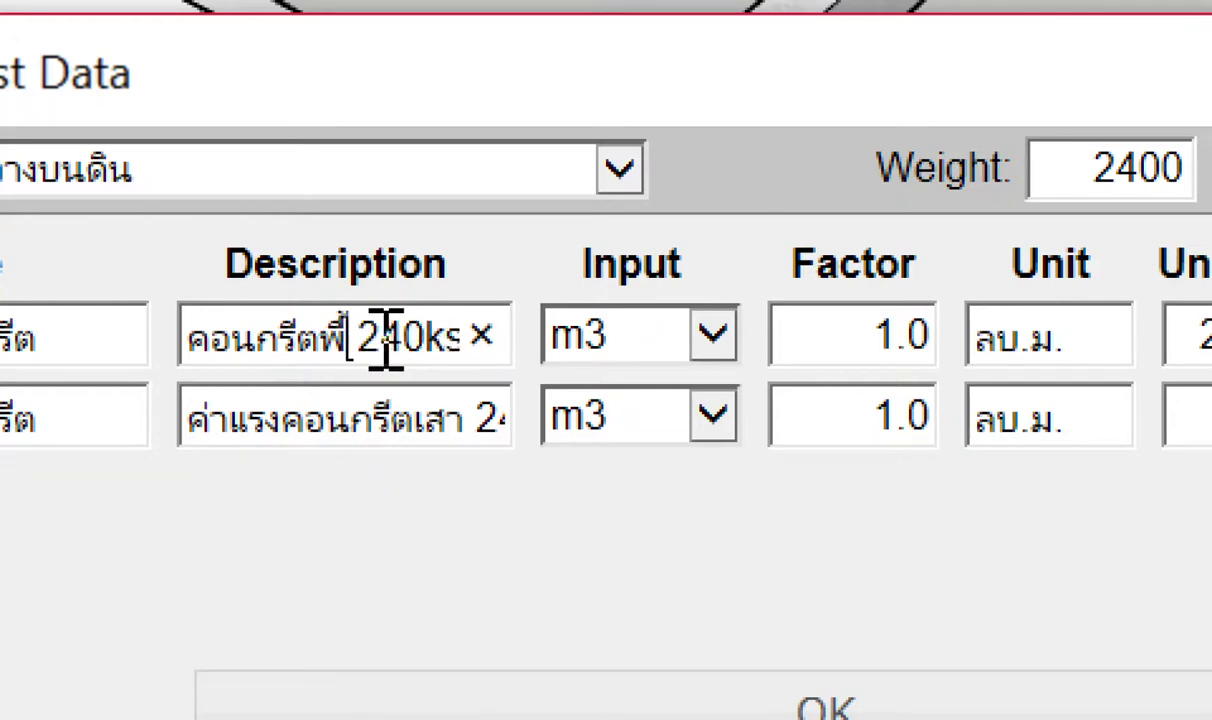
text(วางบนดิน)
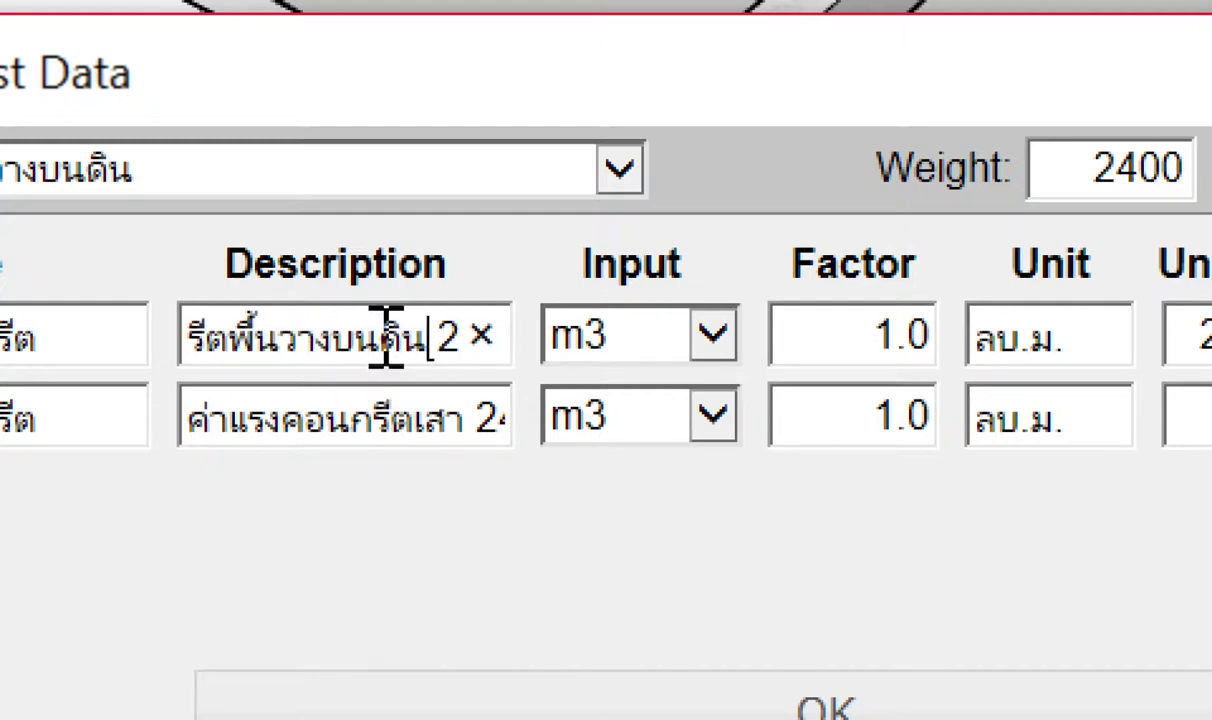
key(shift+Left)
key(shift+Left)
key(shift+Left)
key(shift+Left)
key(shift+Right)
key(shift+Left)
key(shift+Left)
key(shift+Left)
key(shift+Right)
key(shift+Left)
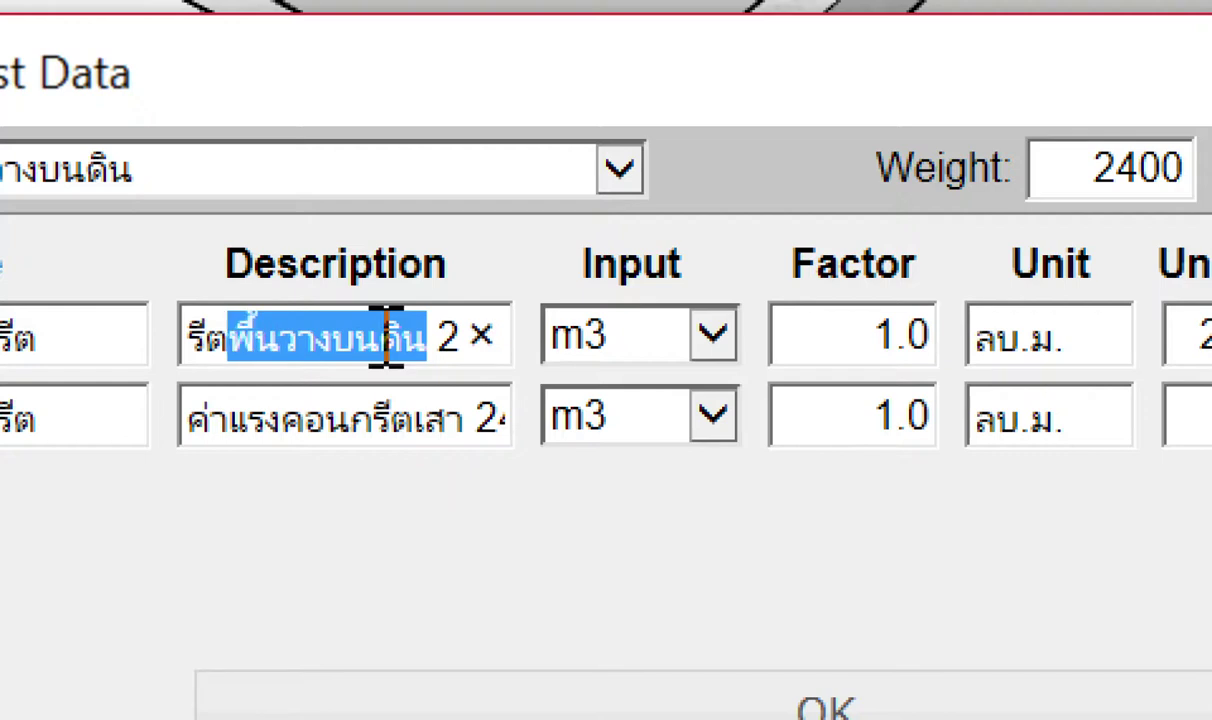
Reword the second row's description from เสา to พื้นวางบนดิน and apply the cost data.
click(398, 422)
key(Right)
key(shift+Right)
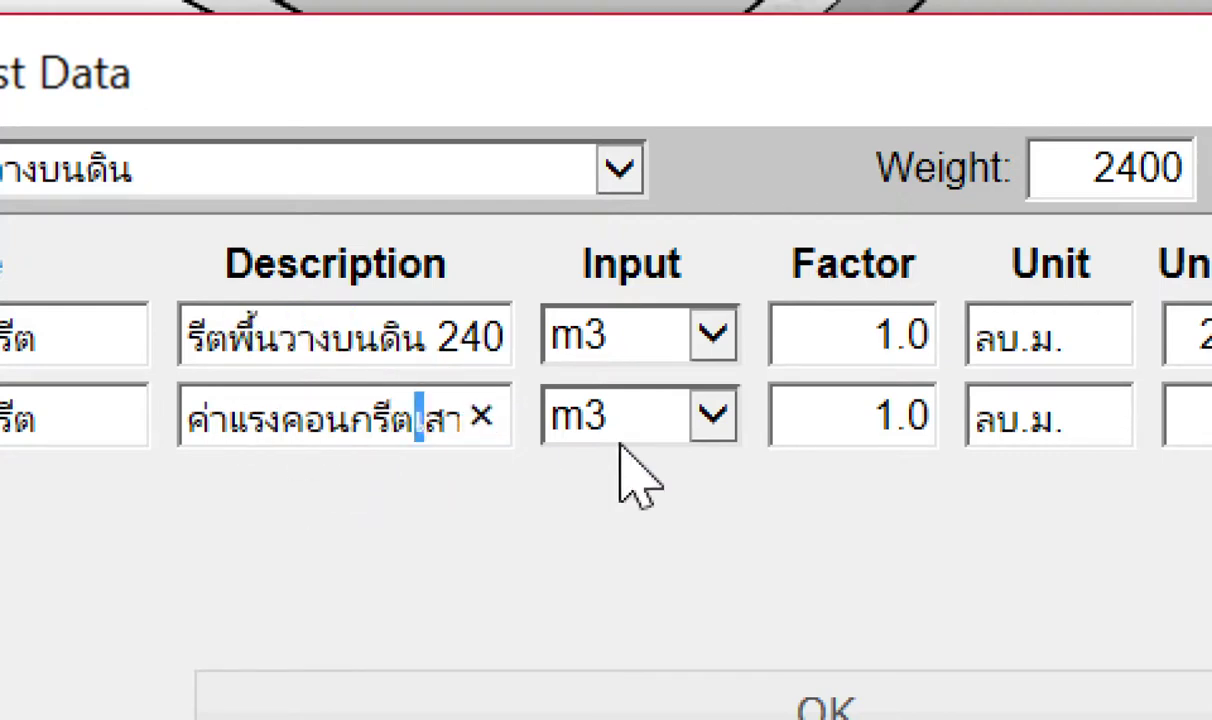
key(shift+Right)
key(shift+Right)
text(พื้นวางบนดิน)
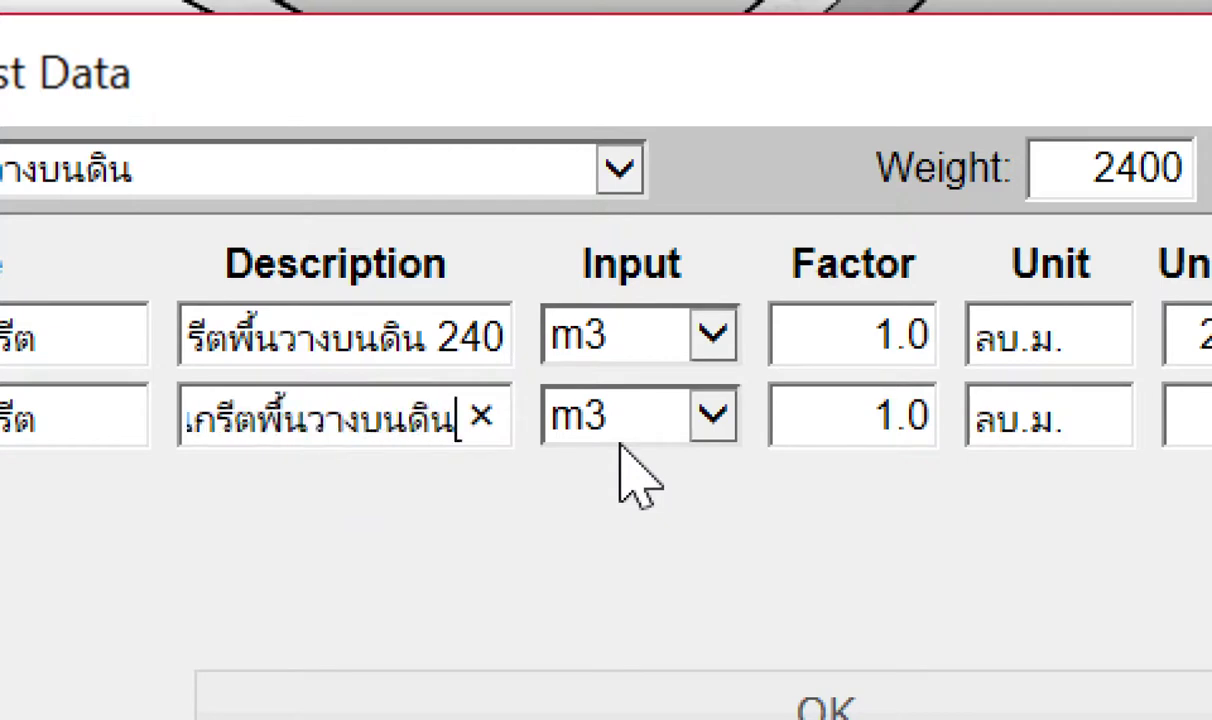
text( 24)
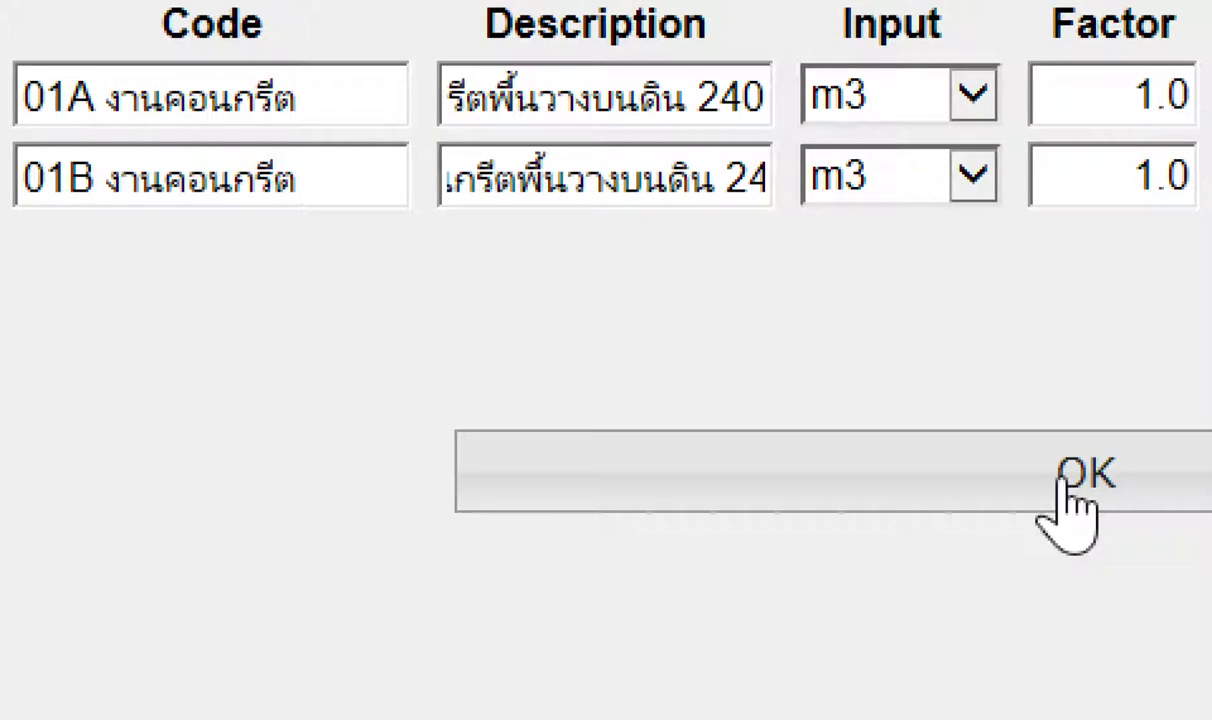
click(1066, 488)
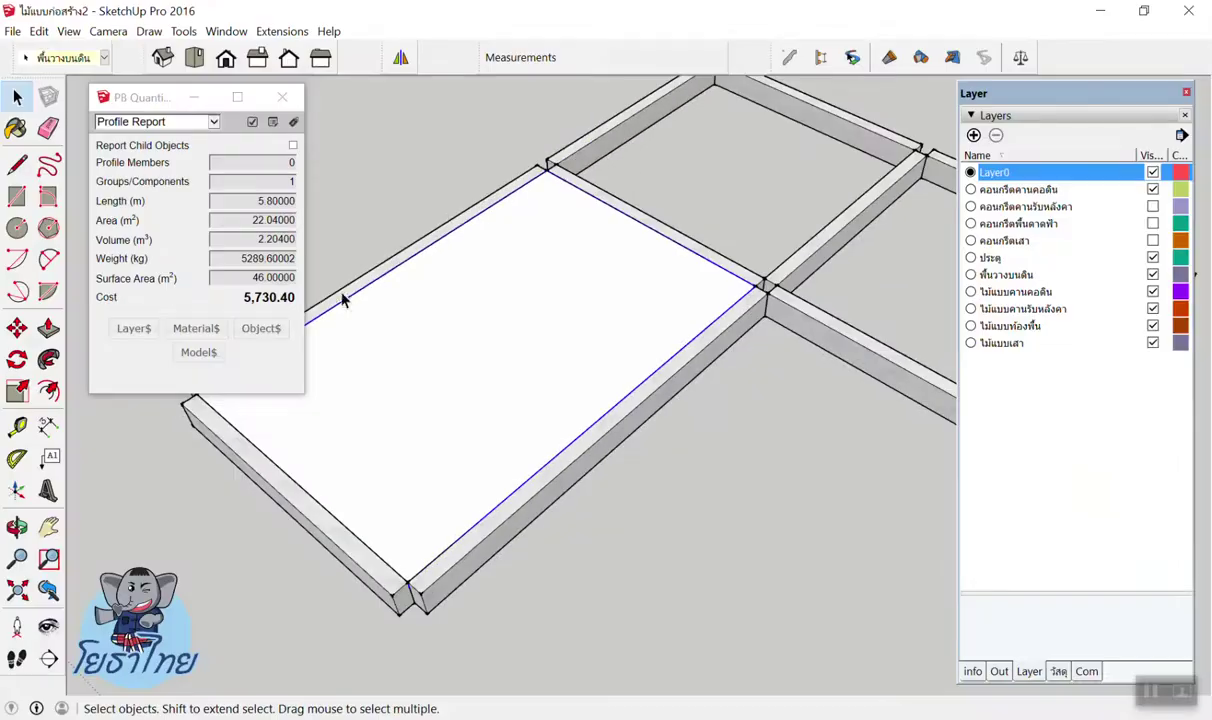
Reselect the slab to read its 5289.6 kg weight and 5,730.40 cost, then reopen Layer$.
click(483, 100)
click(475, 283)
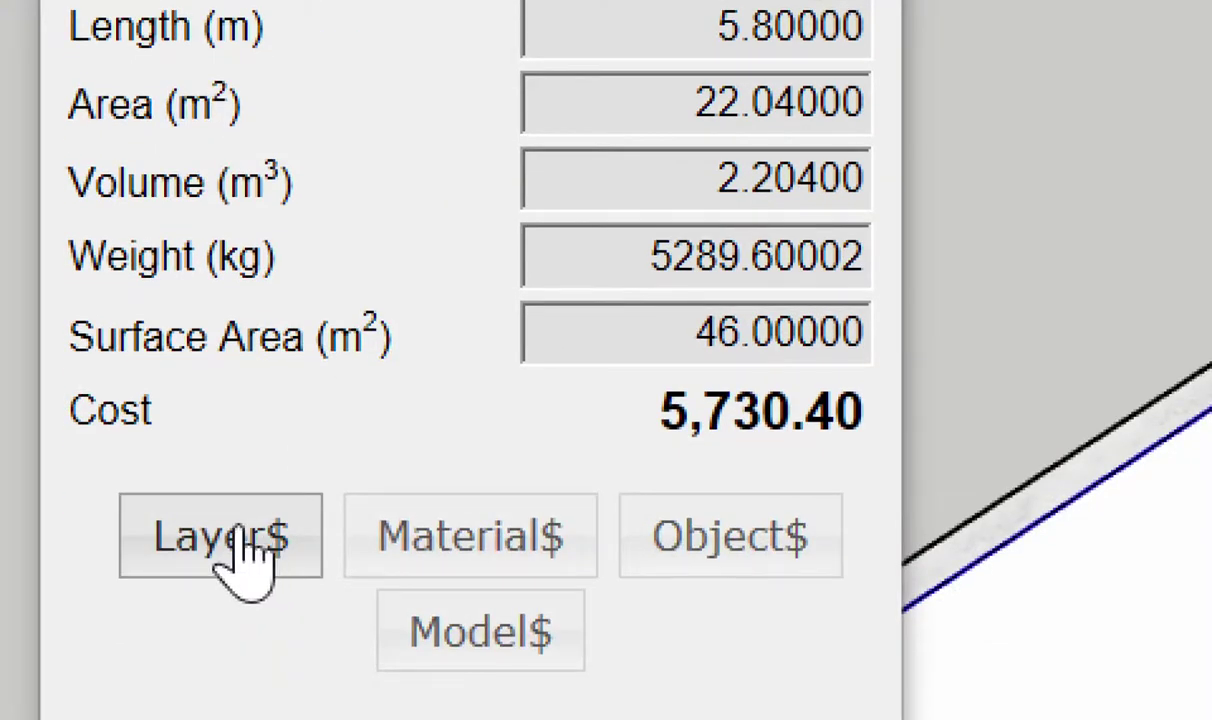
mouse_move(180, 118)
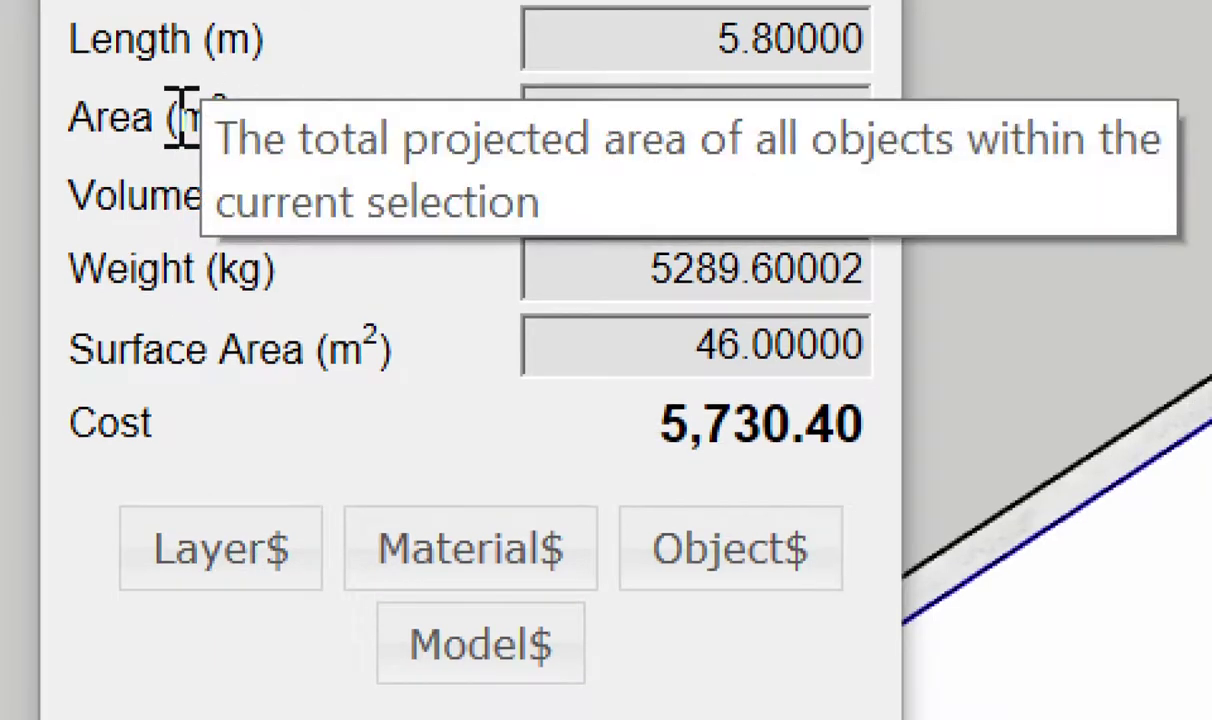
drag(181, 118, 273, 119)
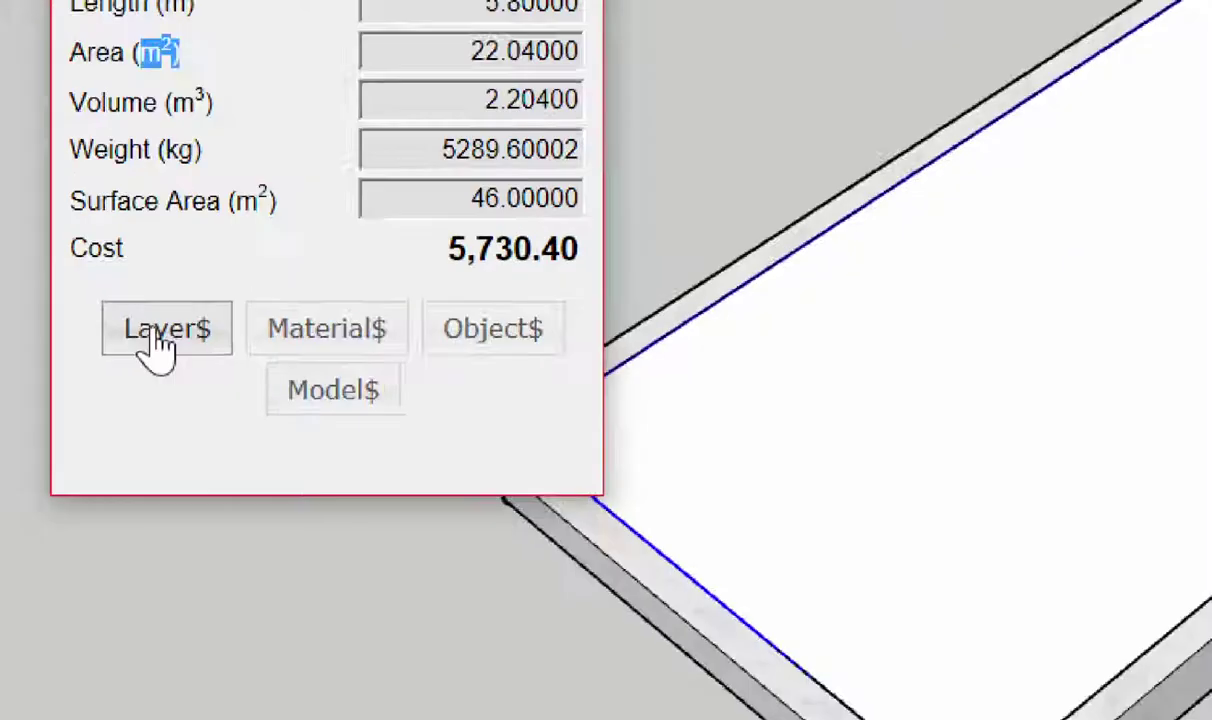
click(200, 555)
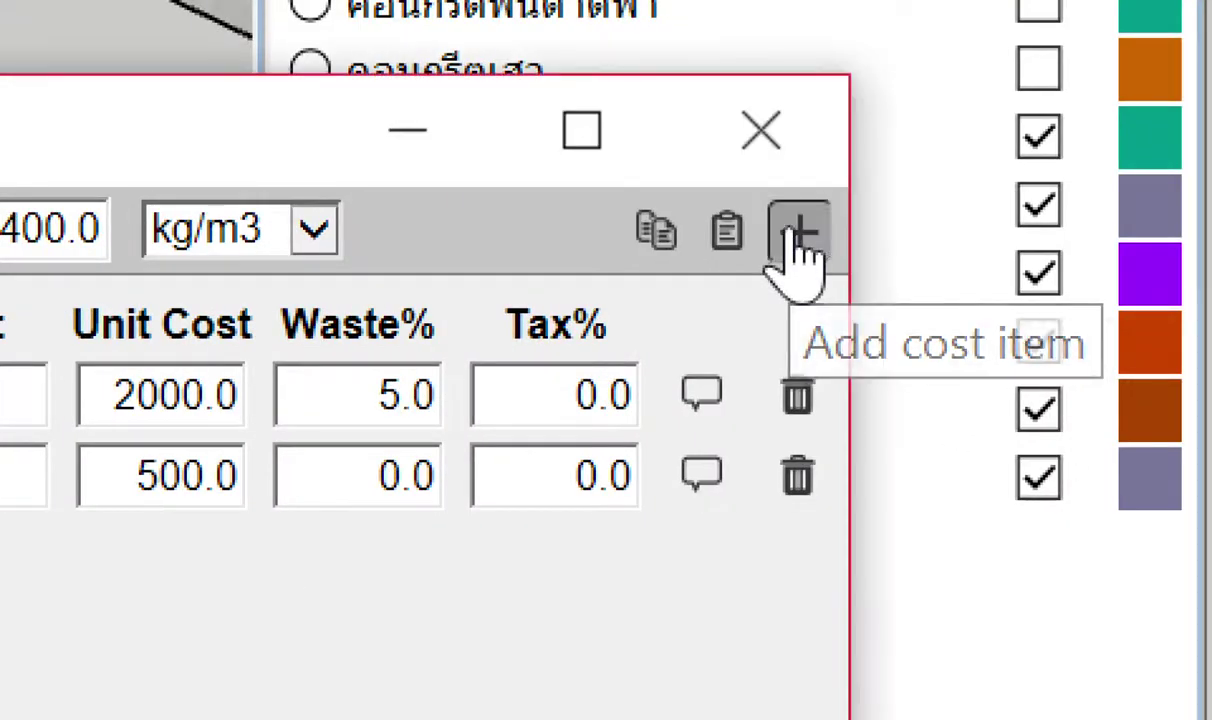
Add a third cost row coded 02A งานเหล็กเสริม, described as ตะแกรงเหล็ก ฯเสริมพื้น.
click(800, 235)
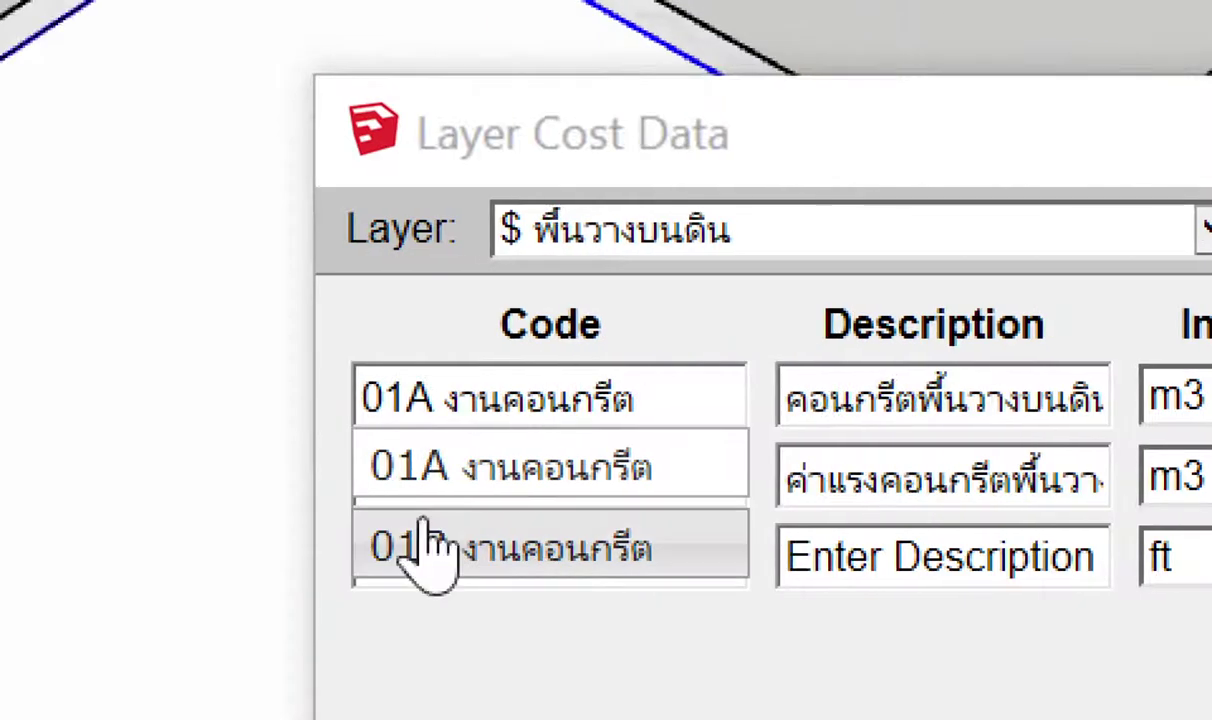
click(425, 520)
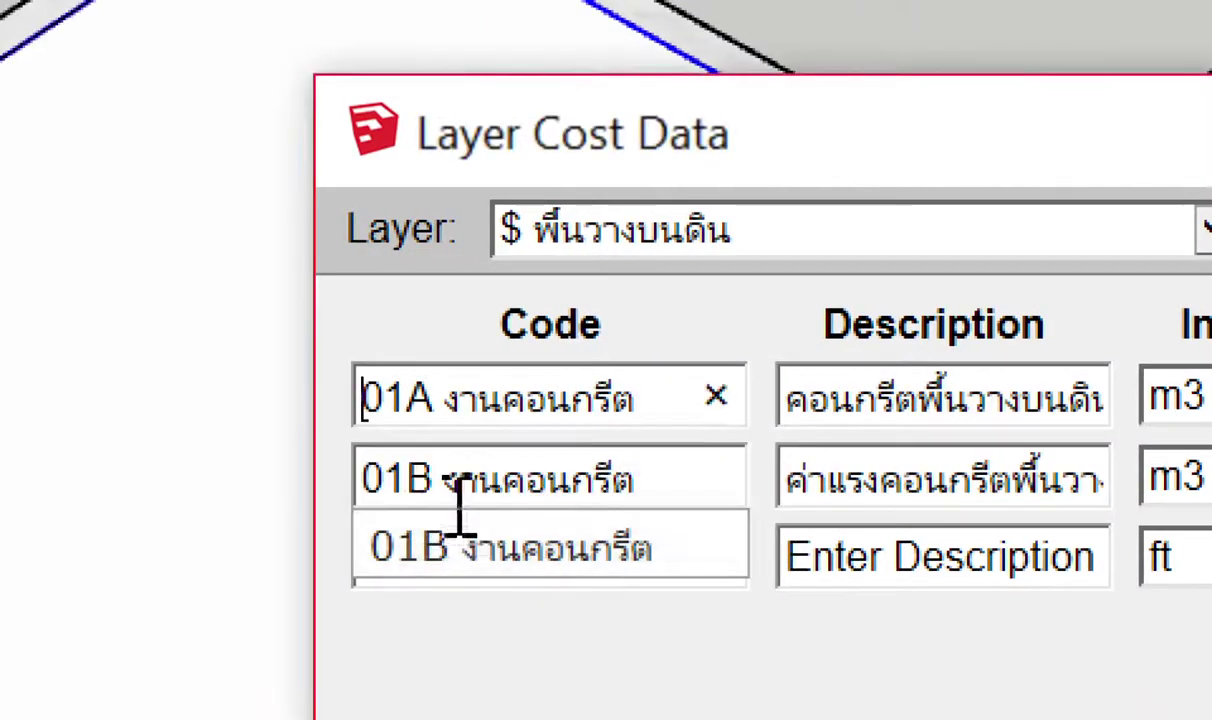
click(465, 560)
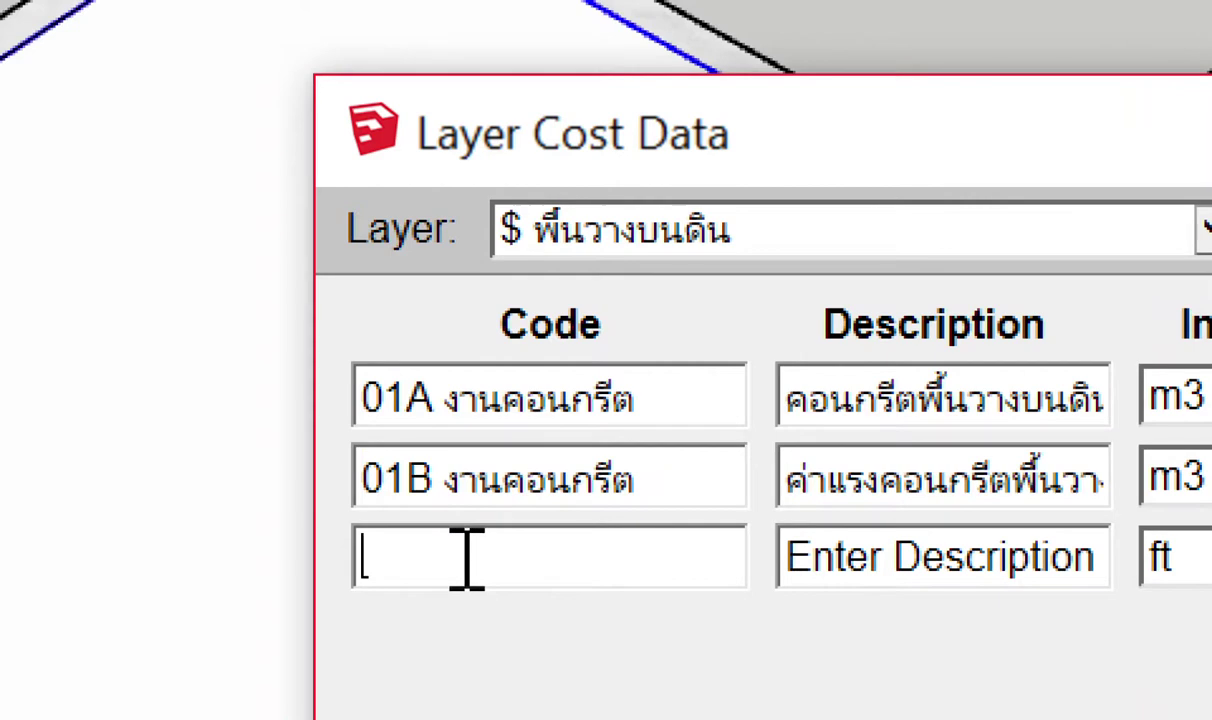
text(04)
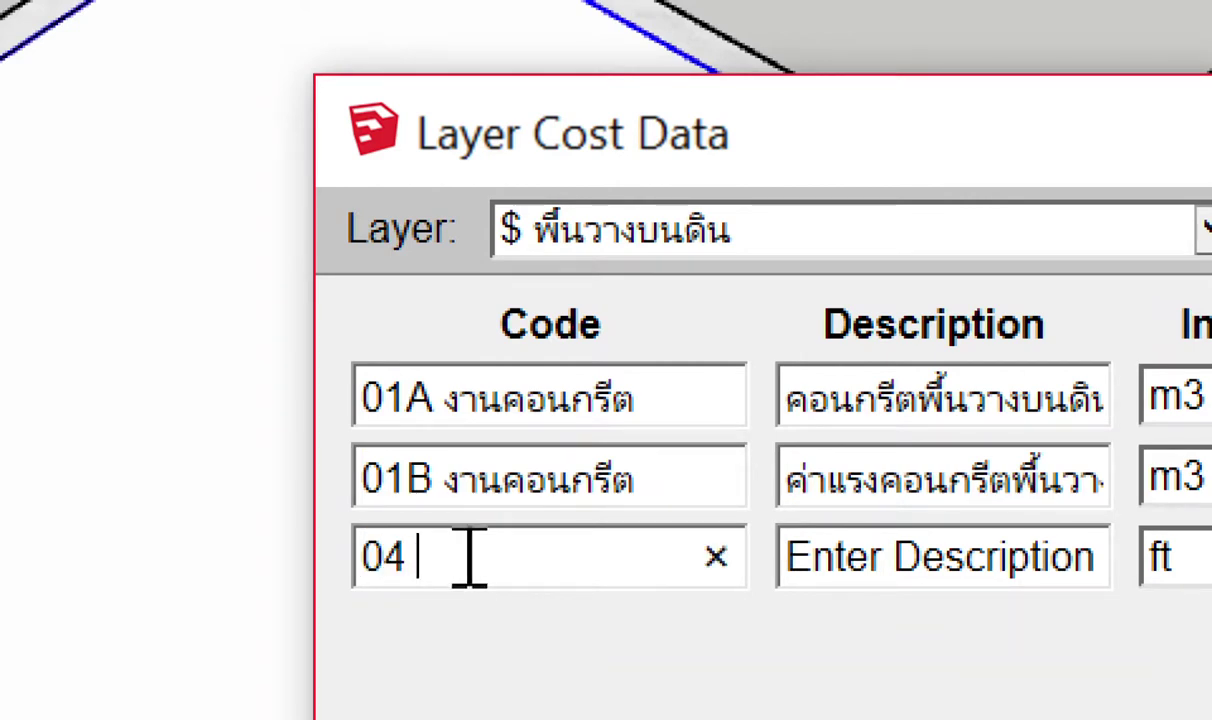
key(BackSpace)
text(A ท)
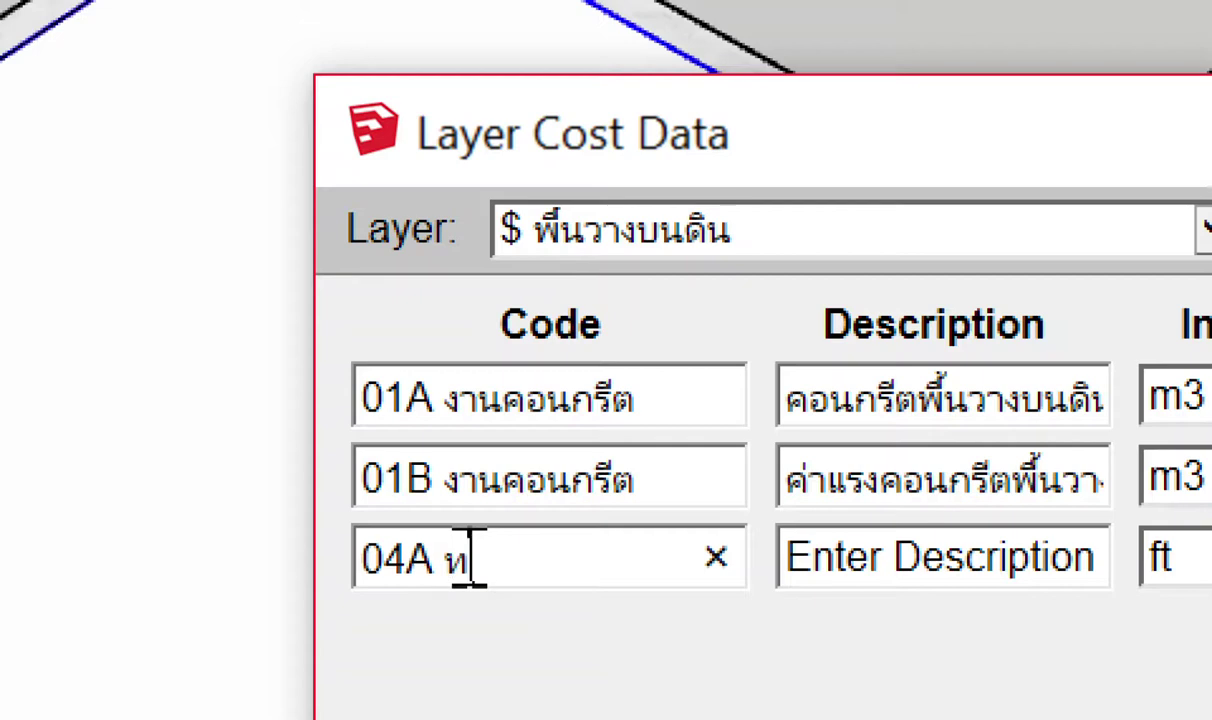
text(รายรองพื้น)
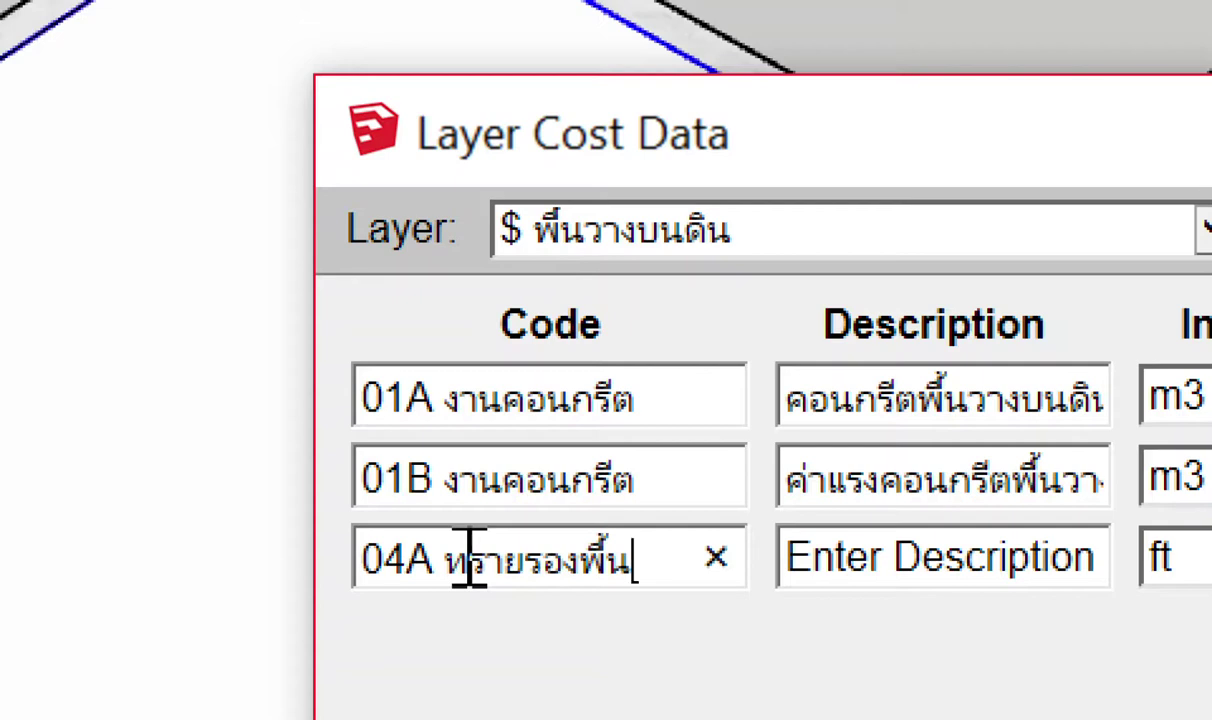
key(BackSpace)
key(BackSpace)
key(BackSpace)
key(BackSpace)
key(BackSpace)
key(BackSpace)
key(BackSpace)
key(BackSpace)
key(BackSpace)
key(BackSpace)
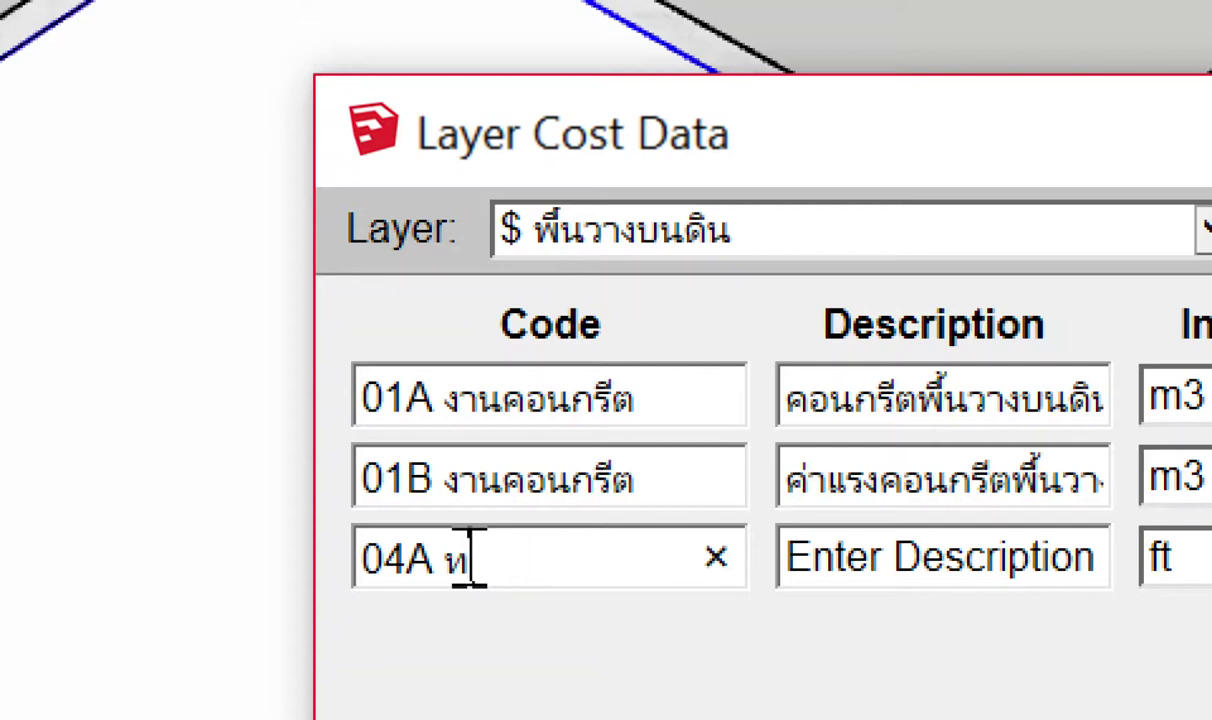
key(BackSpace)
key(BackSpace)
key(BackSpace)
key(BackSpace)
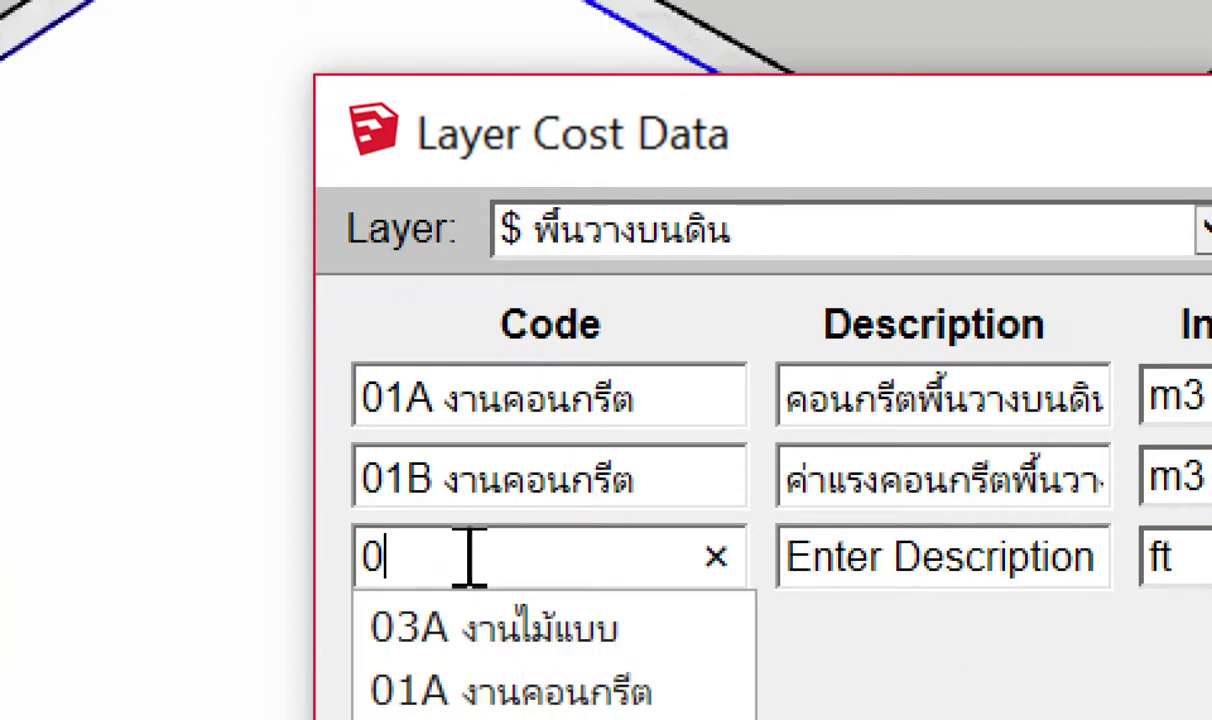
text(2A )
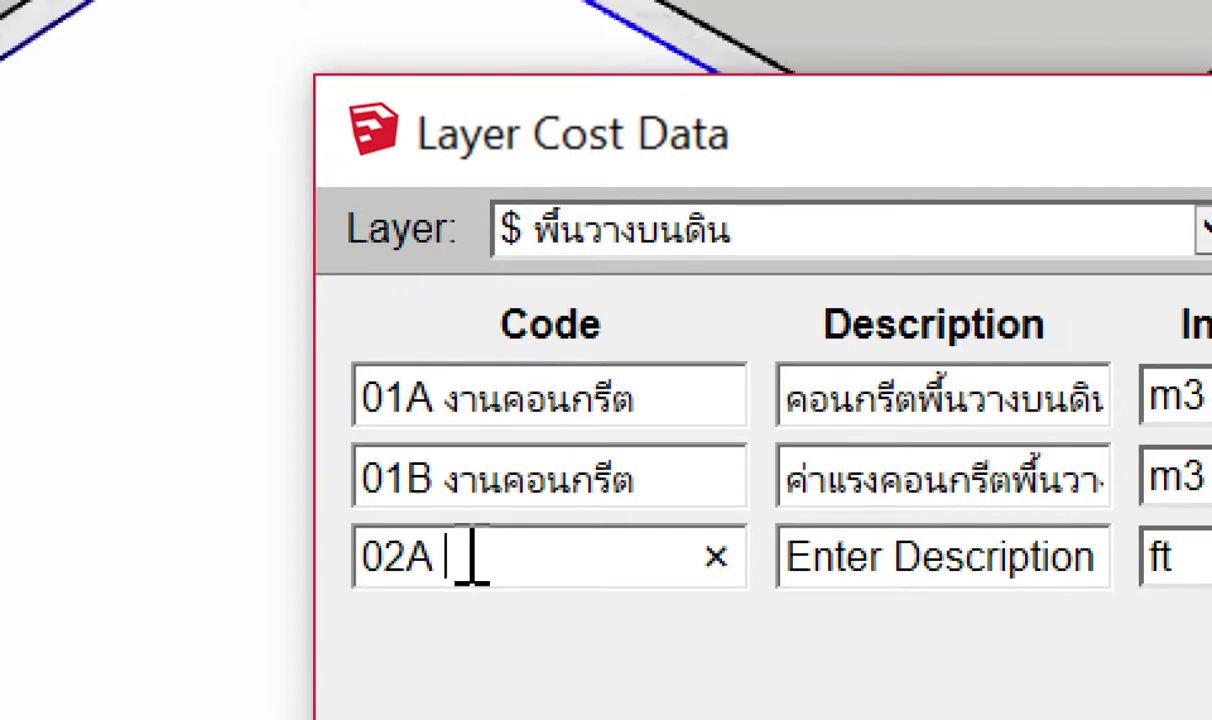
text(งานเสห)
key(BackSpace)
key(BackSpace)
text(หล็กเสริม)
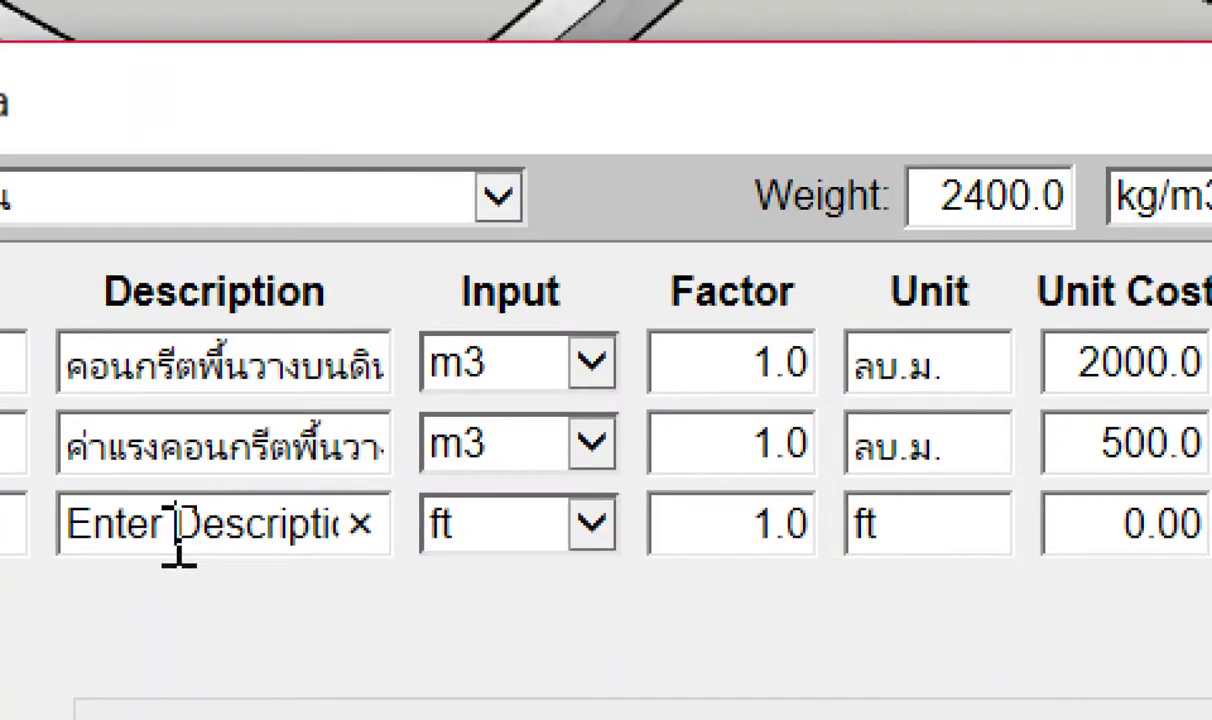
click(178, 543)
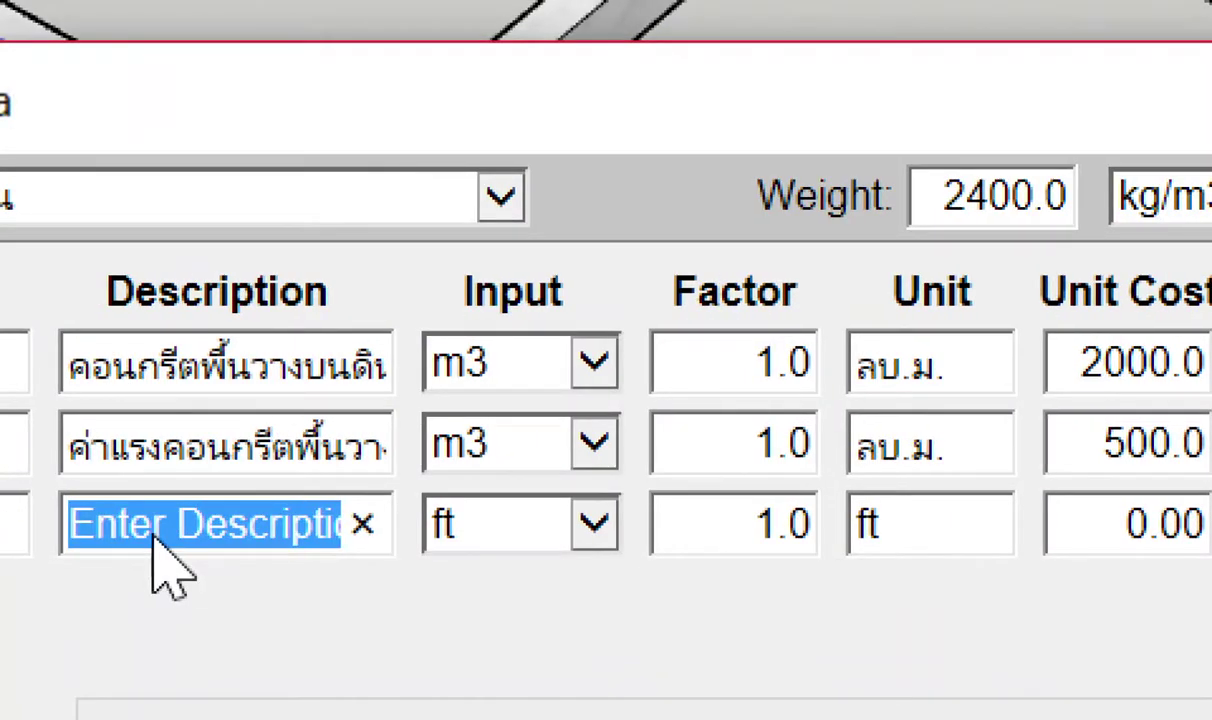
text(ต)
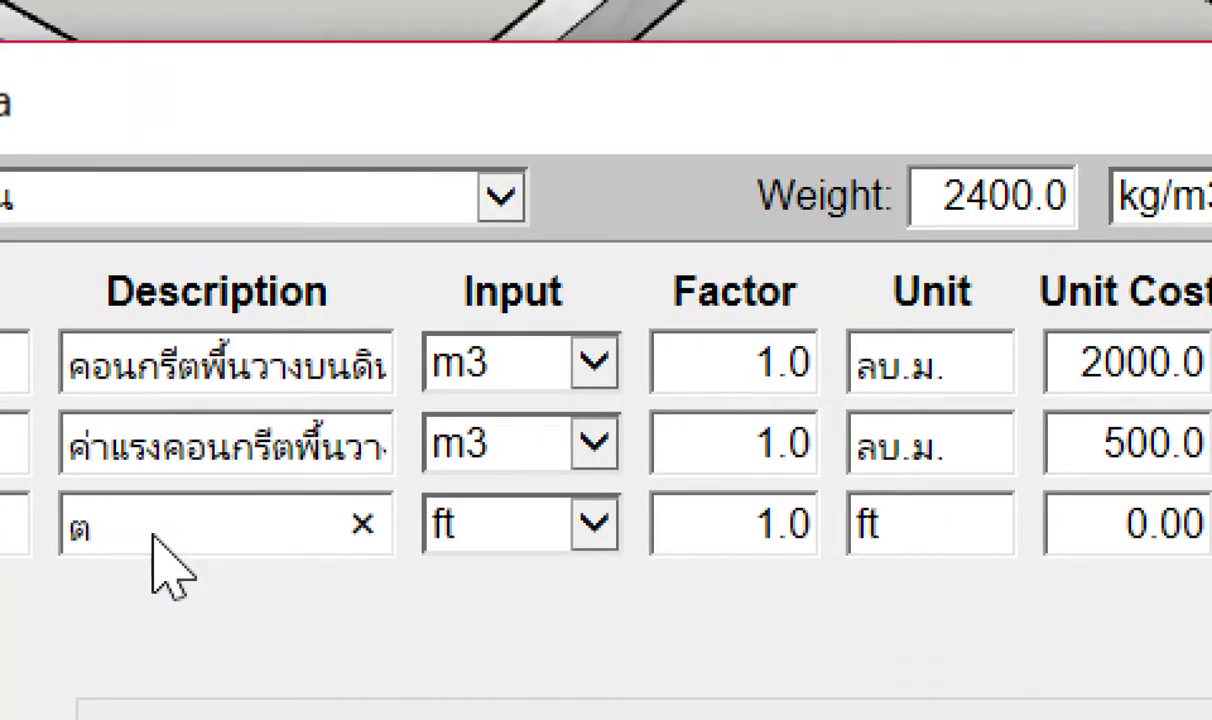
text(ะแกรงเหล)
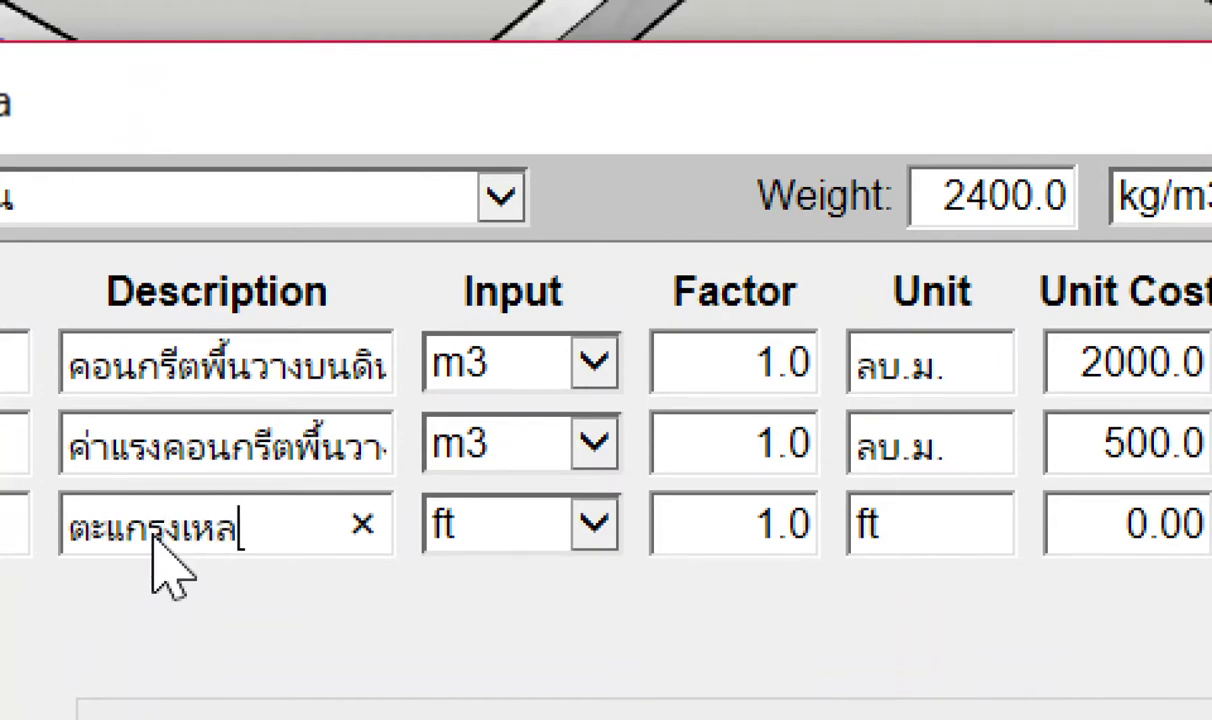
text(็ก )
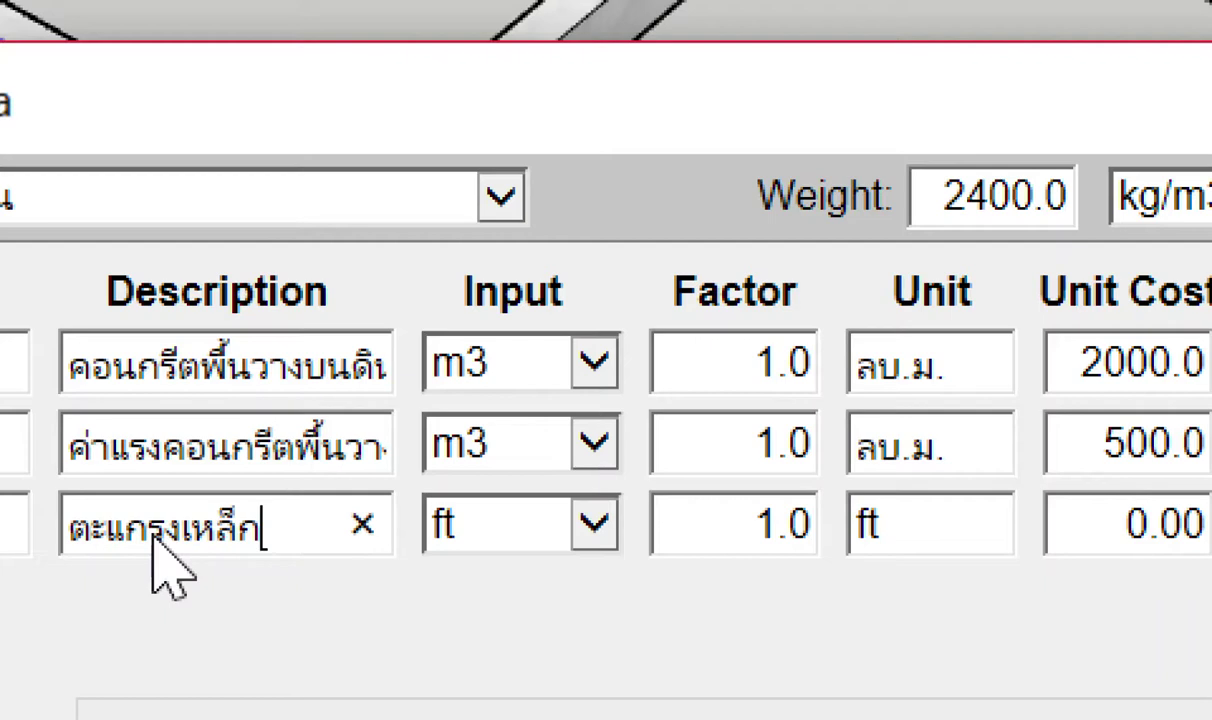
text(ฯ)
text(เสริมพื้น)
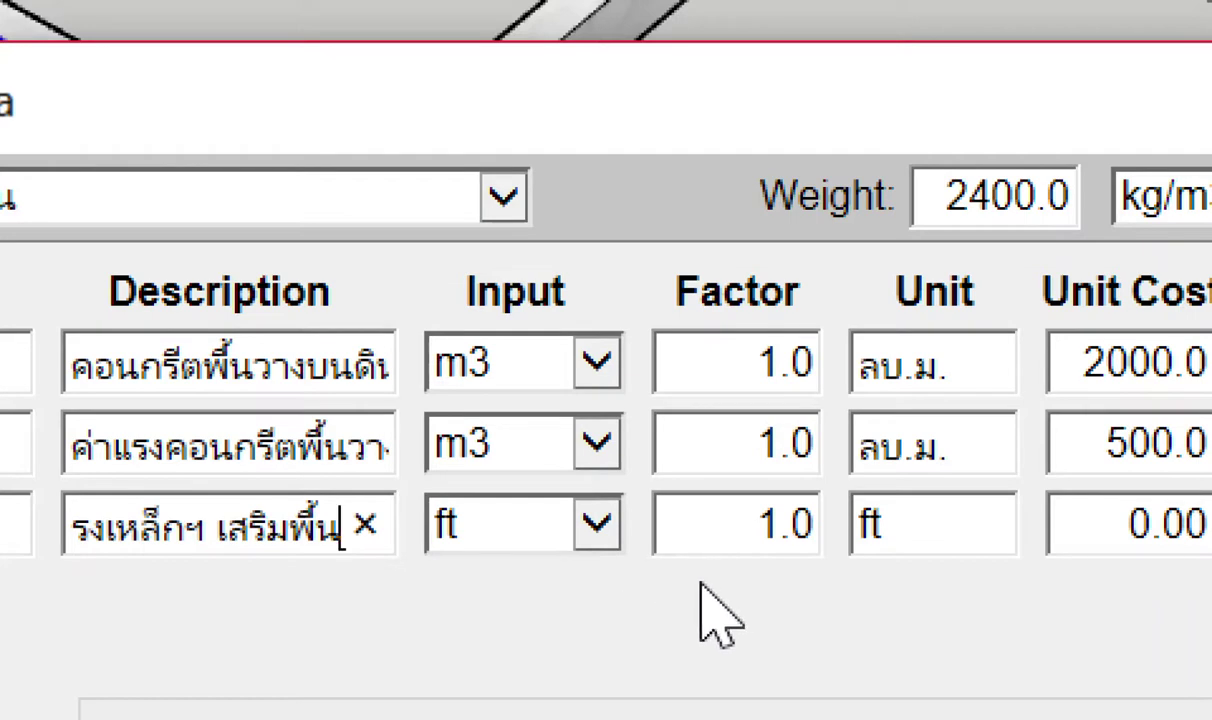
Set the third row's input to m2, unit to ตร.ม. and unit cost to 35.
click(600, 524)
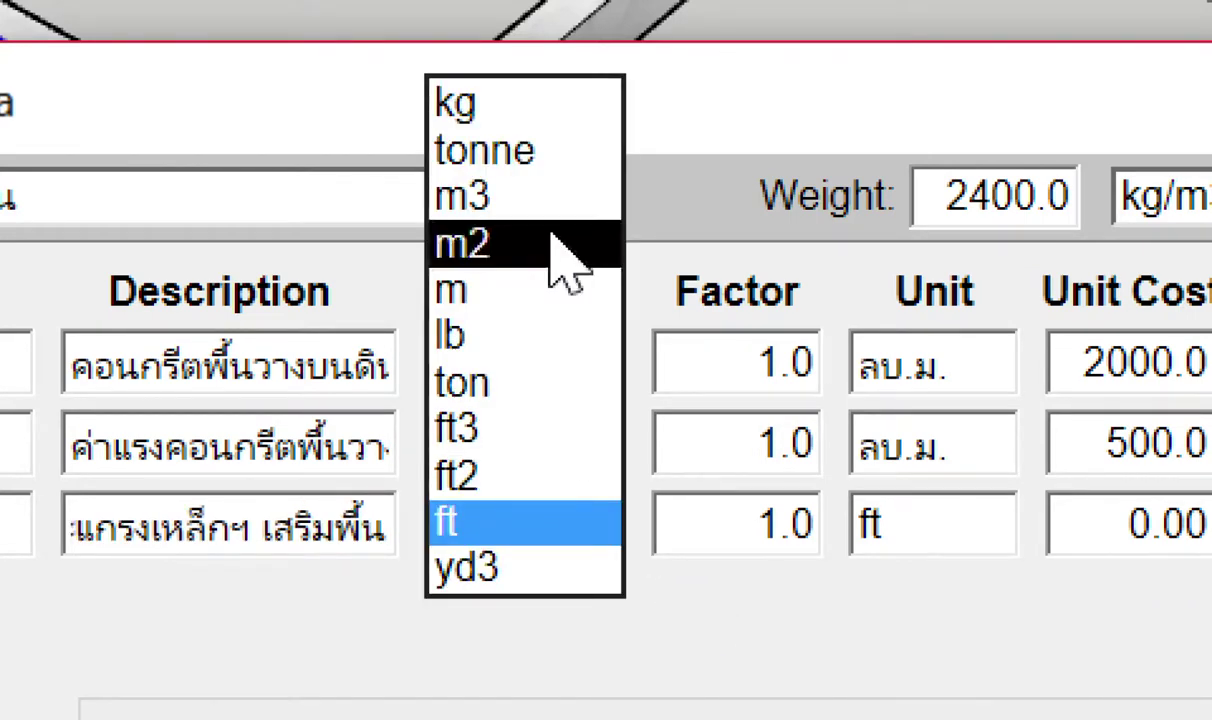
click(550, 248)
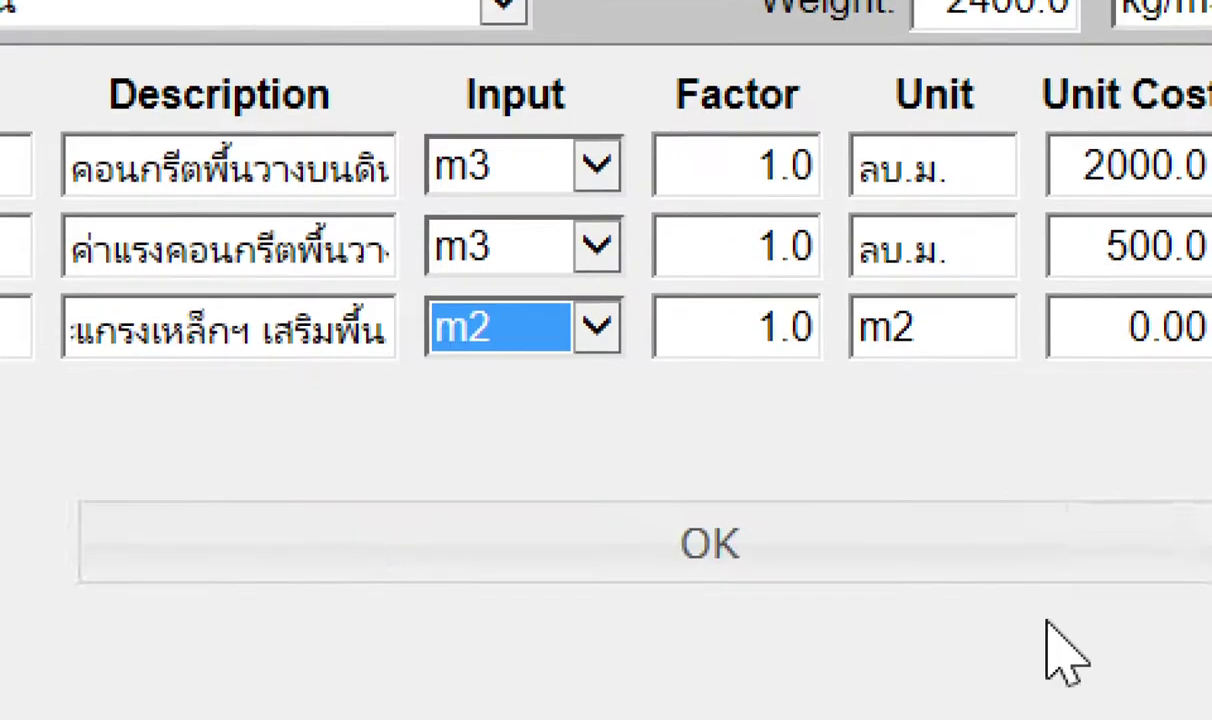
click(643, 338)
key(BackSpace)
key(BackSpace)
text(ตร.ม.)
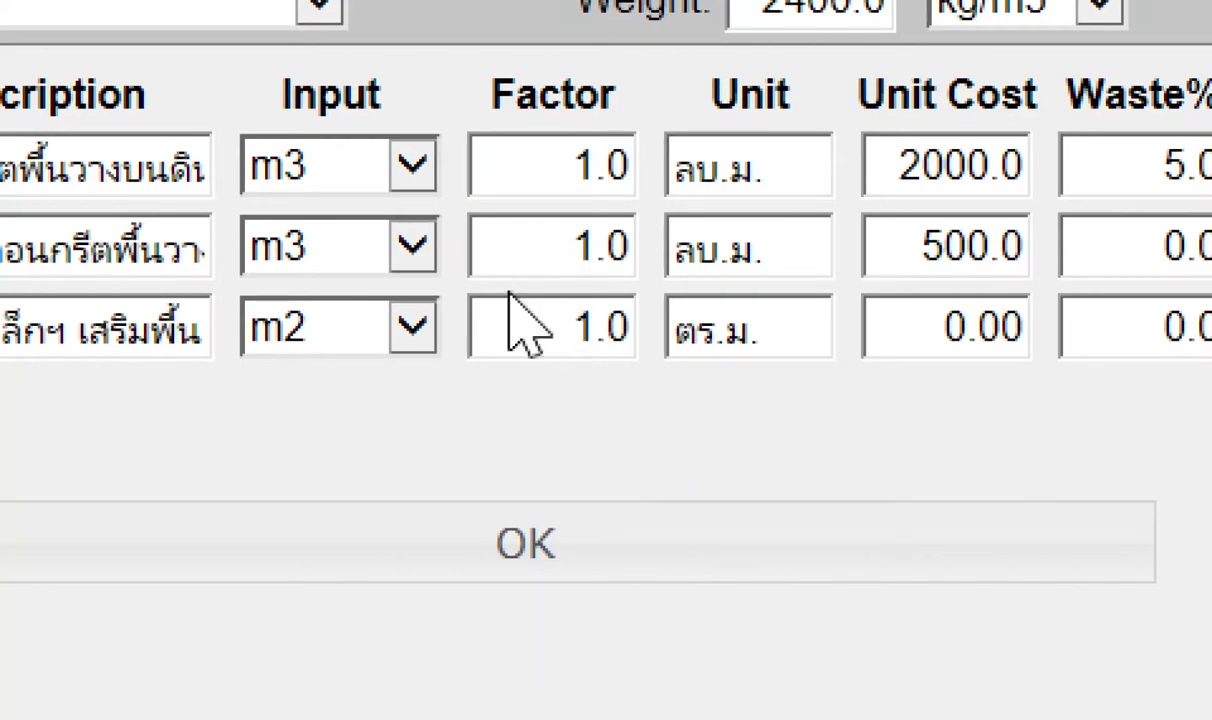
click(548, 240)
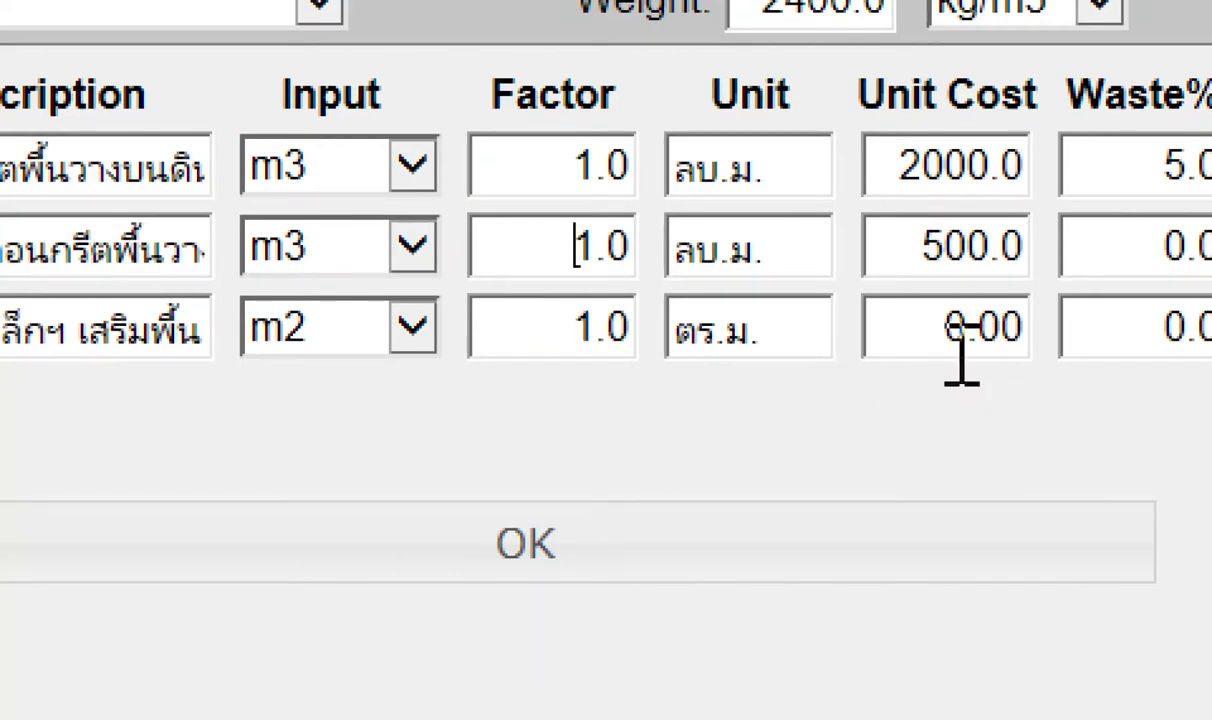
drag(905, 330, 1035, 335)
text(35)
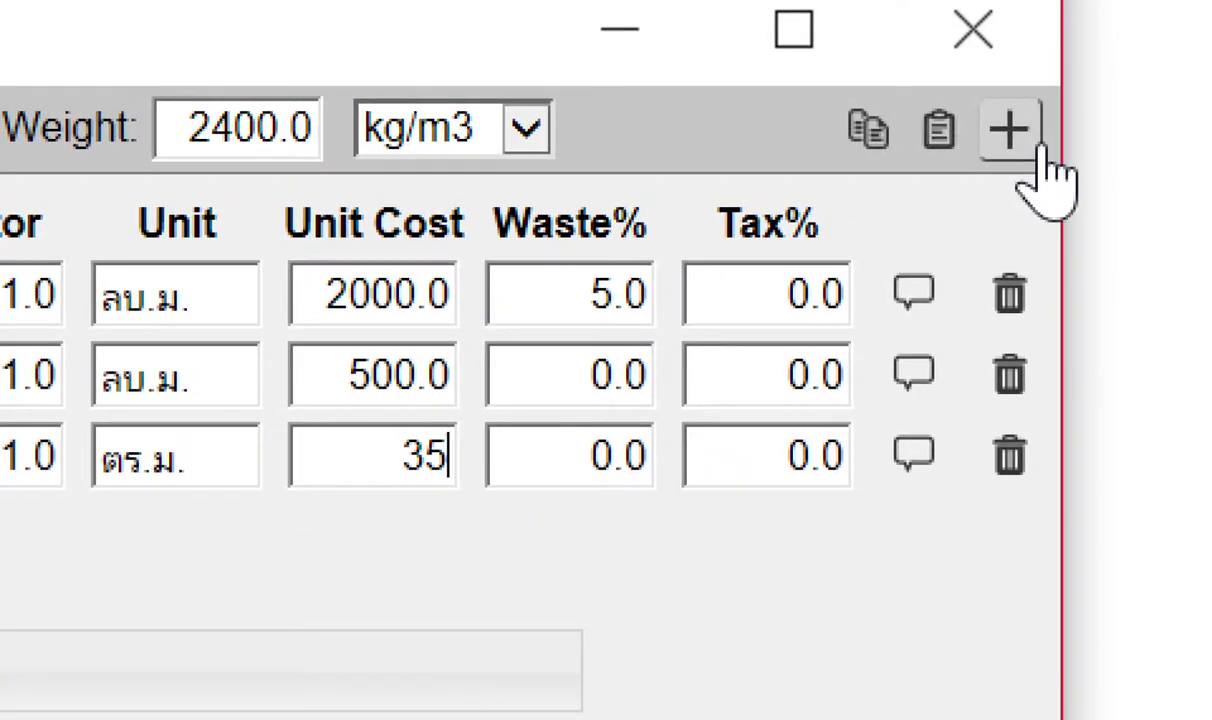
Add a fourth cost row coded 02B, described as ค่าวางตะแกรงเหล็ก.
click(1010, 135)
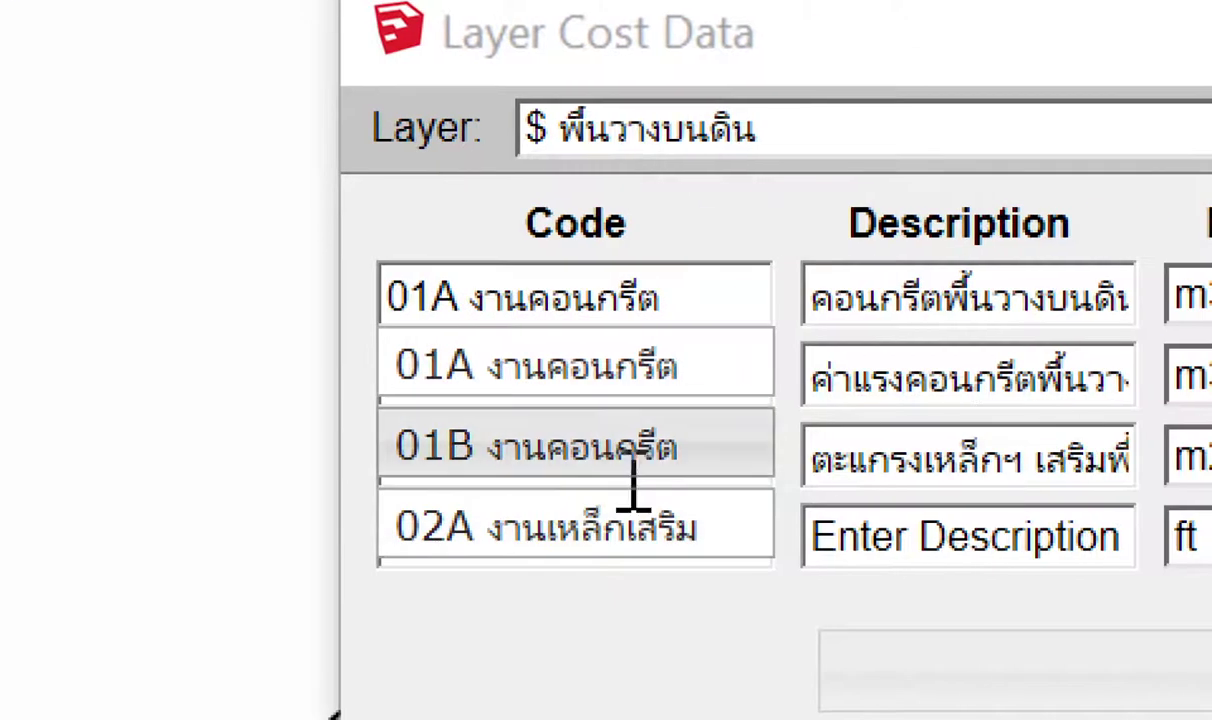
drag(516, 540, 530, 458)
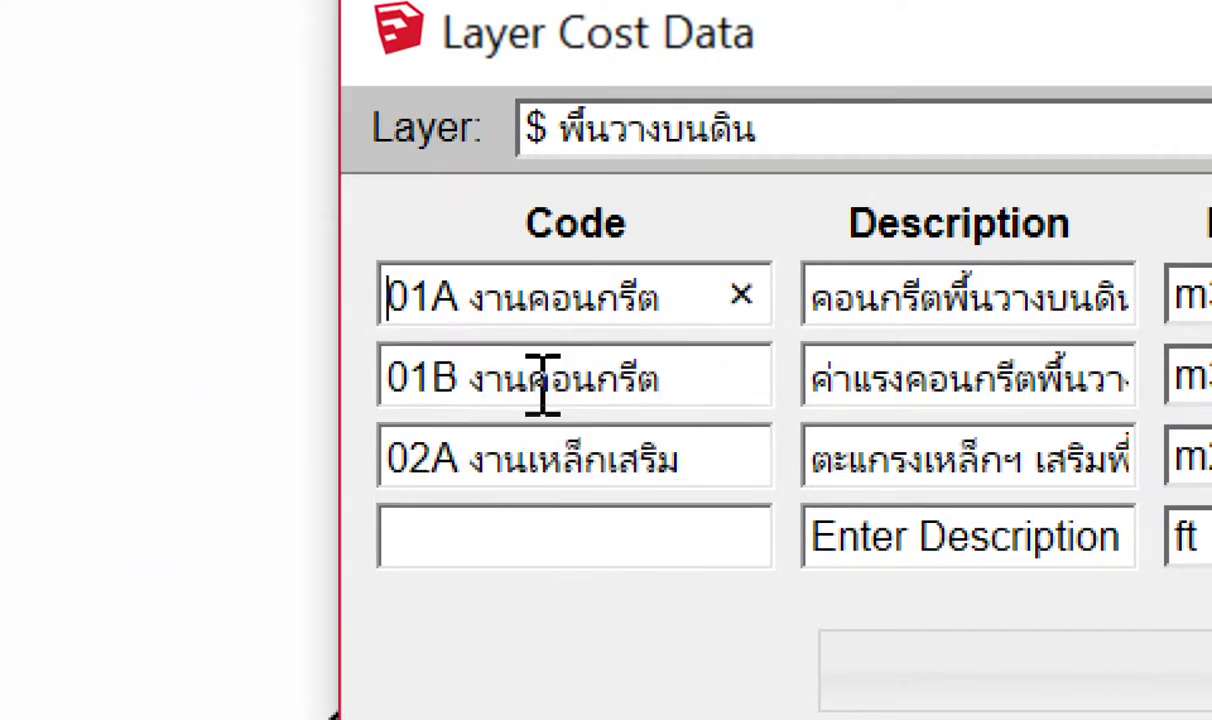
click(520, 530)
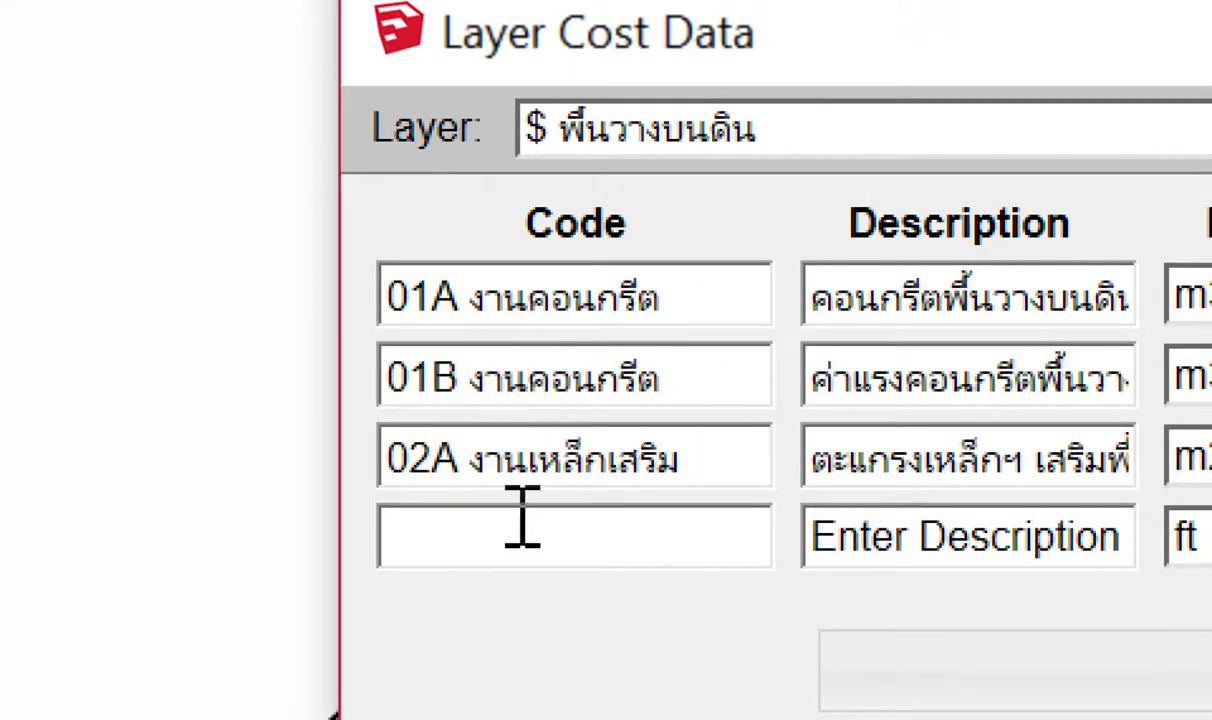
text(02B )
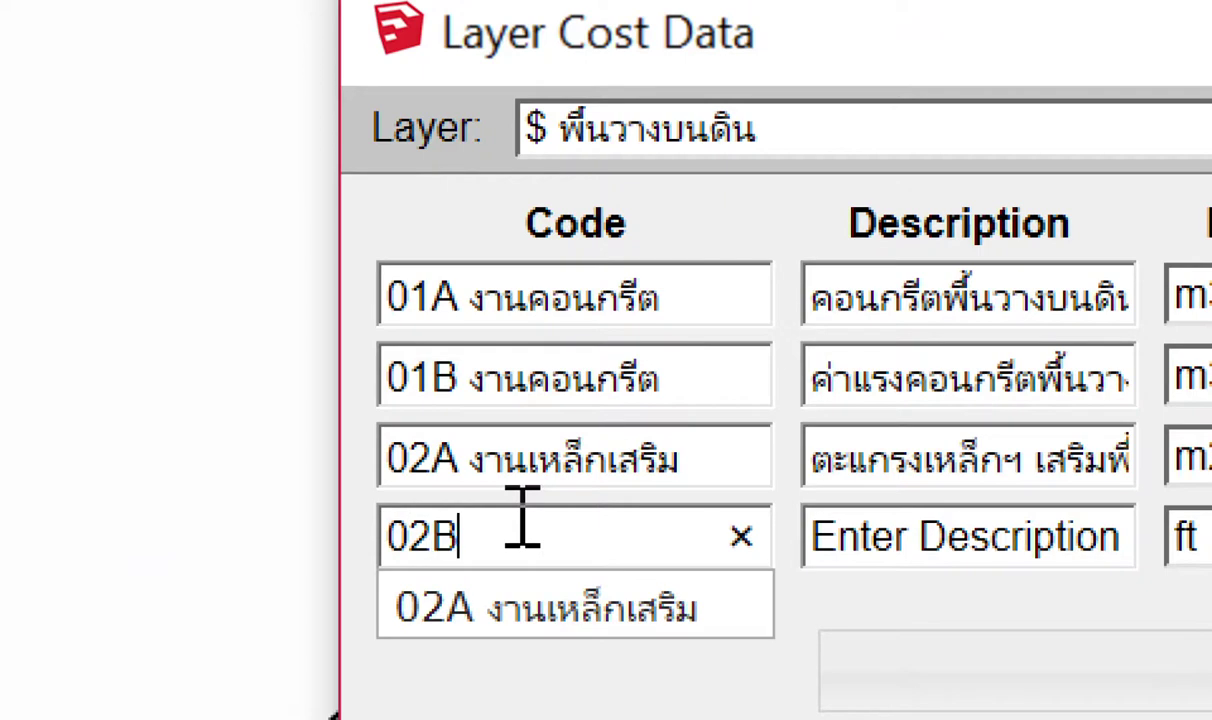
text(งานเหล็กเส)
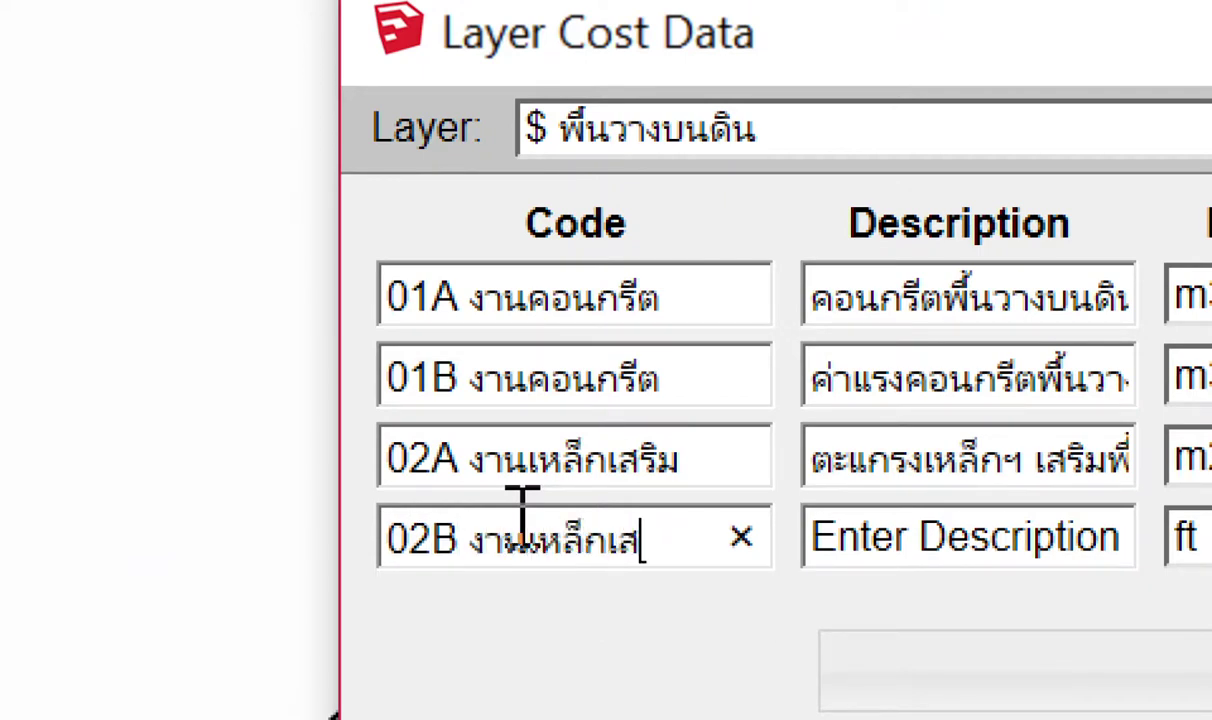
text(ริม)
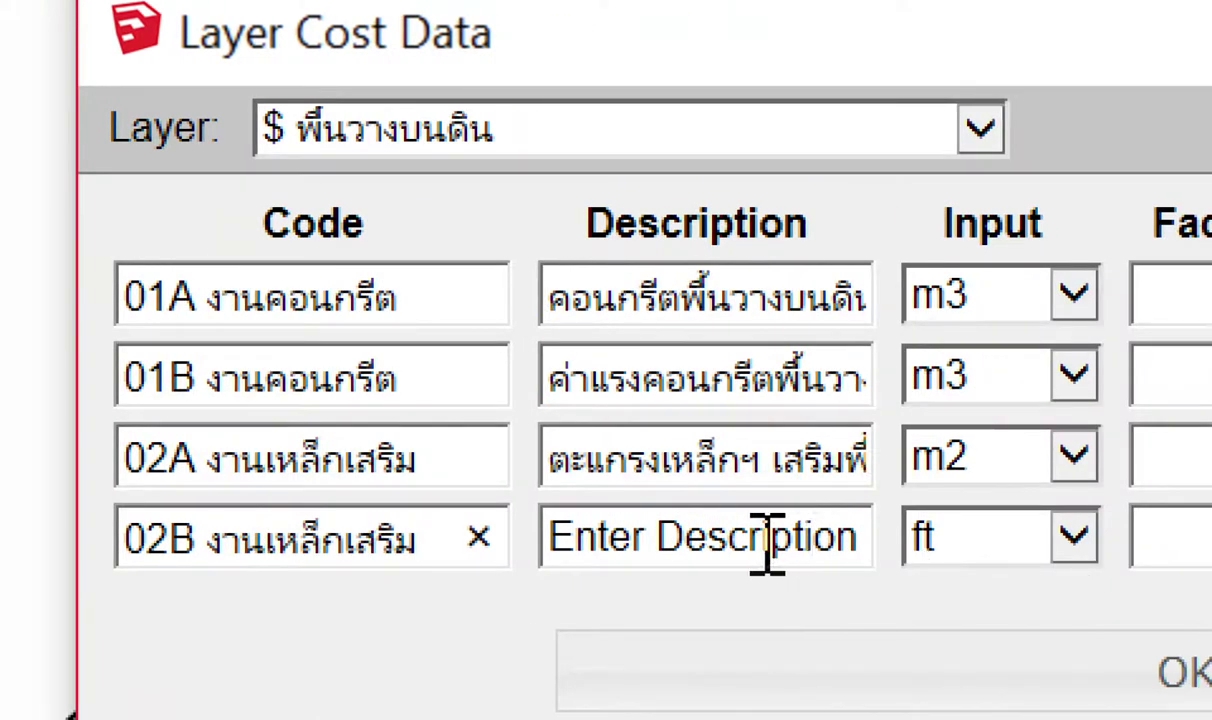
click(755, 558)
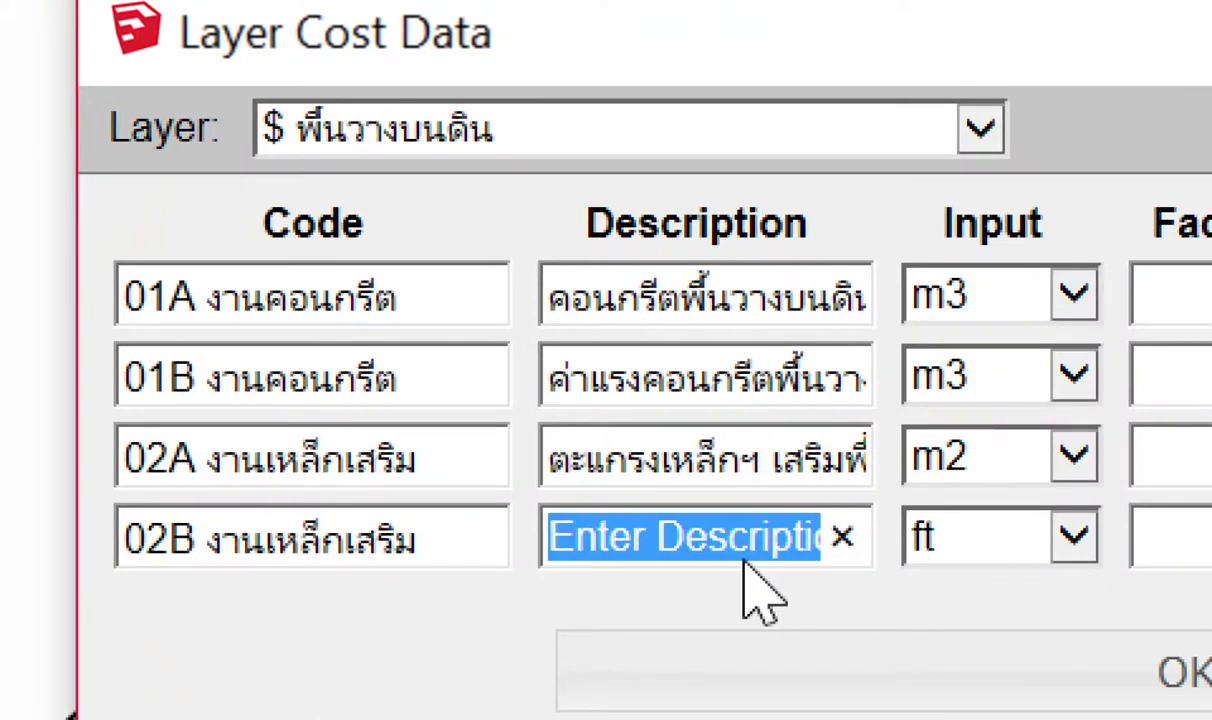
text(ต)
key(BackSpace)
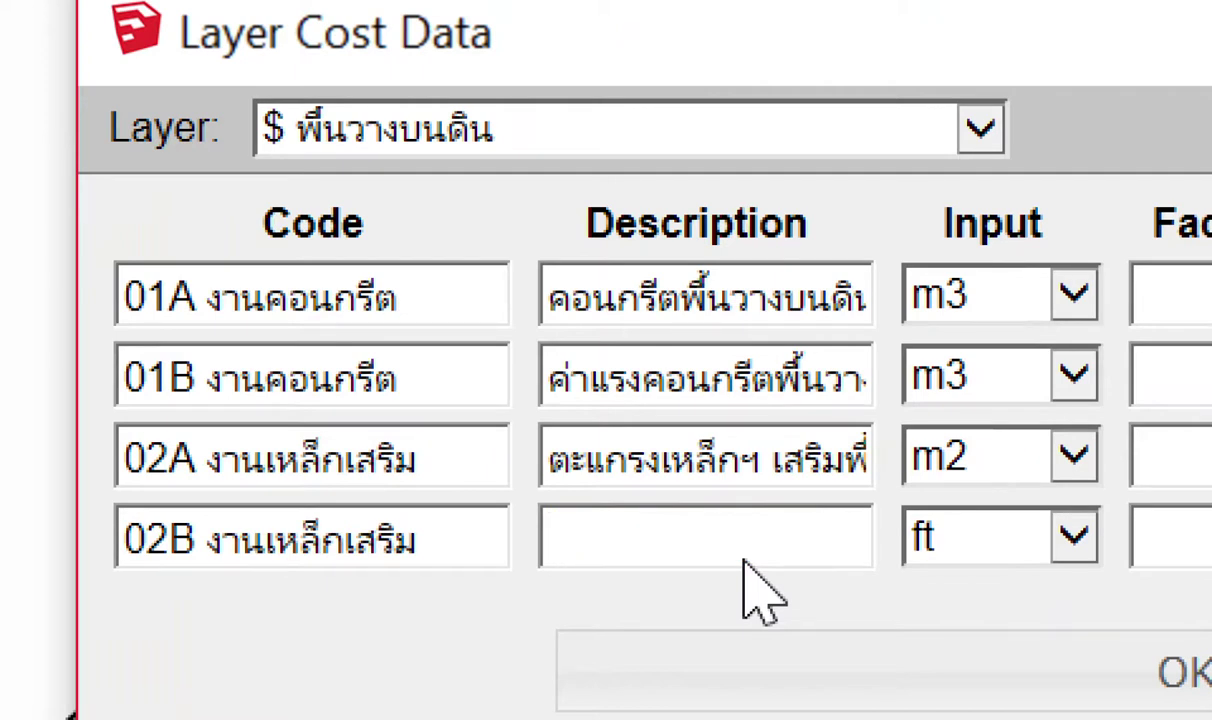
text(ค่)
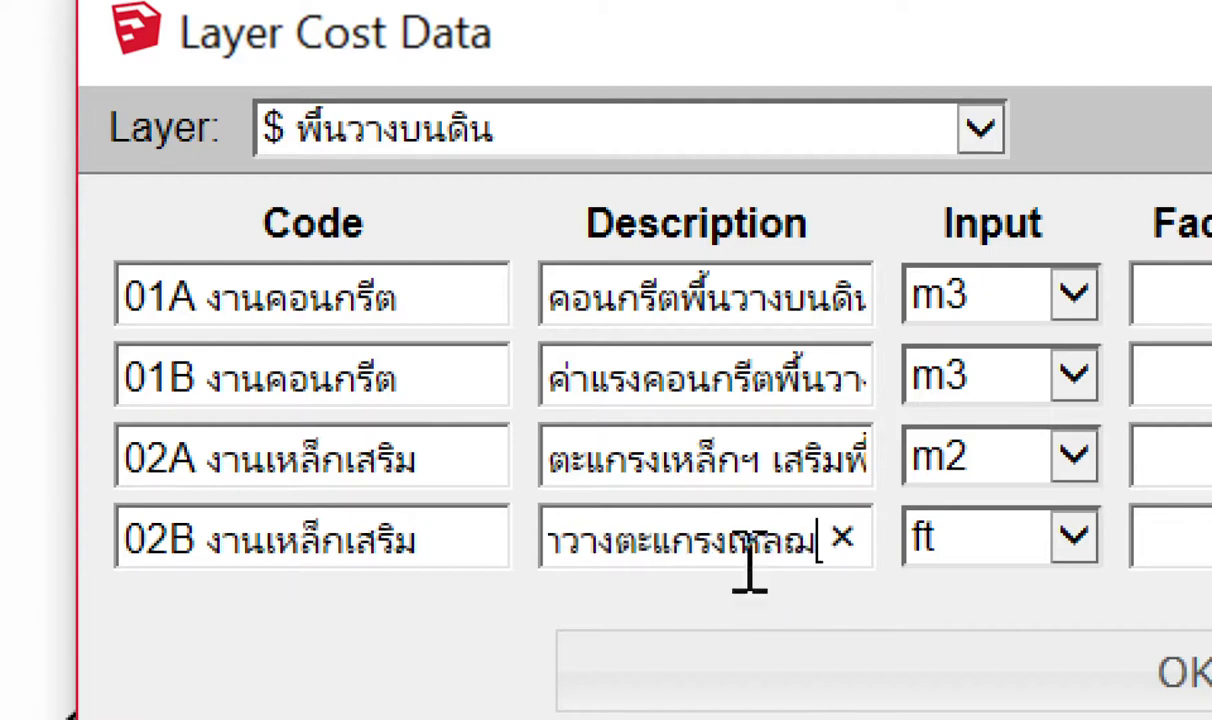
text(็ก)
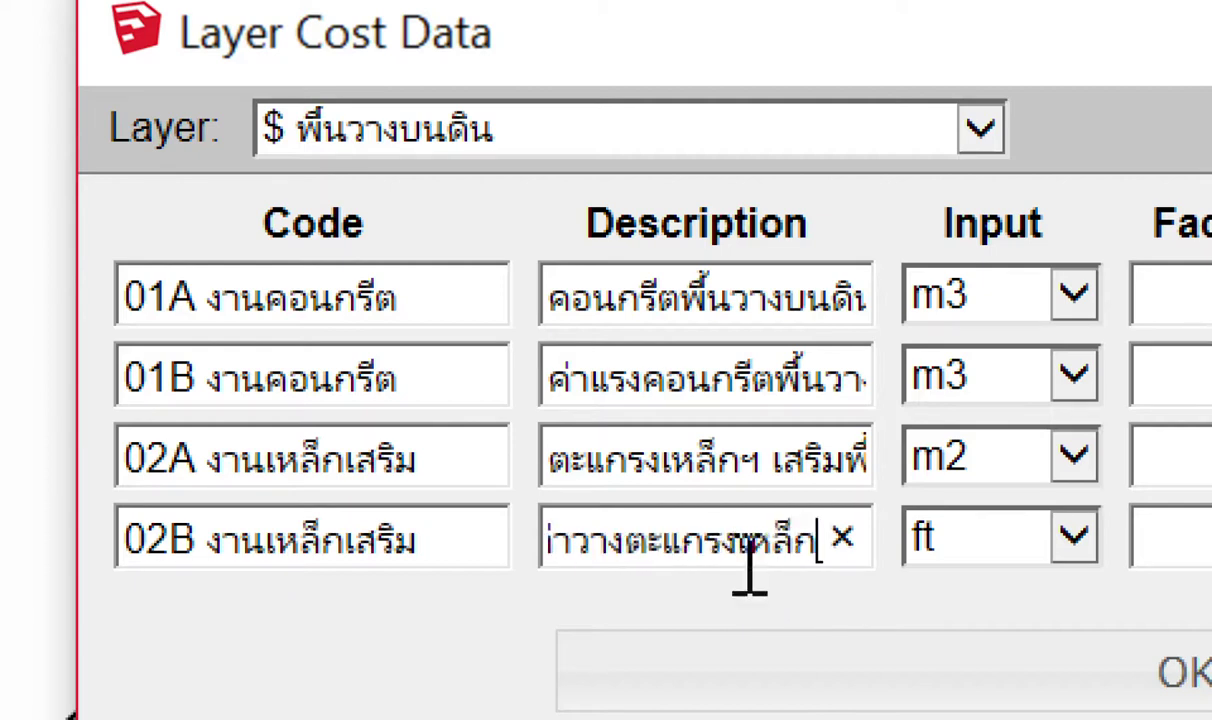
Set the fourth row's input to m2, unit to ตร.ม., unit cost 5, and confirm.
click(1068, 538)
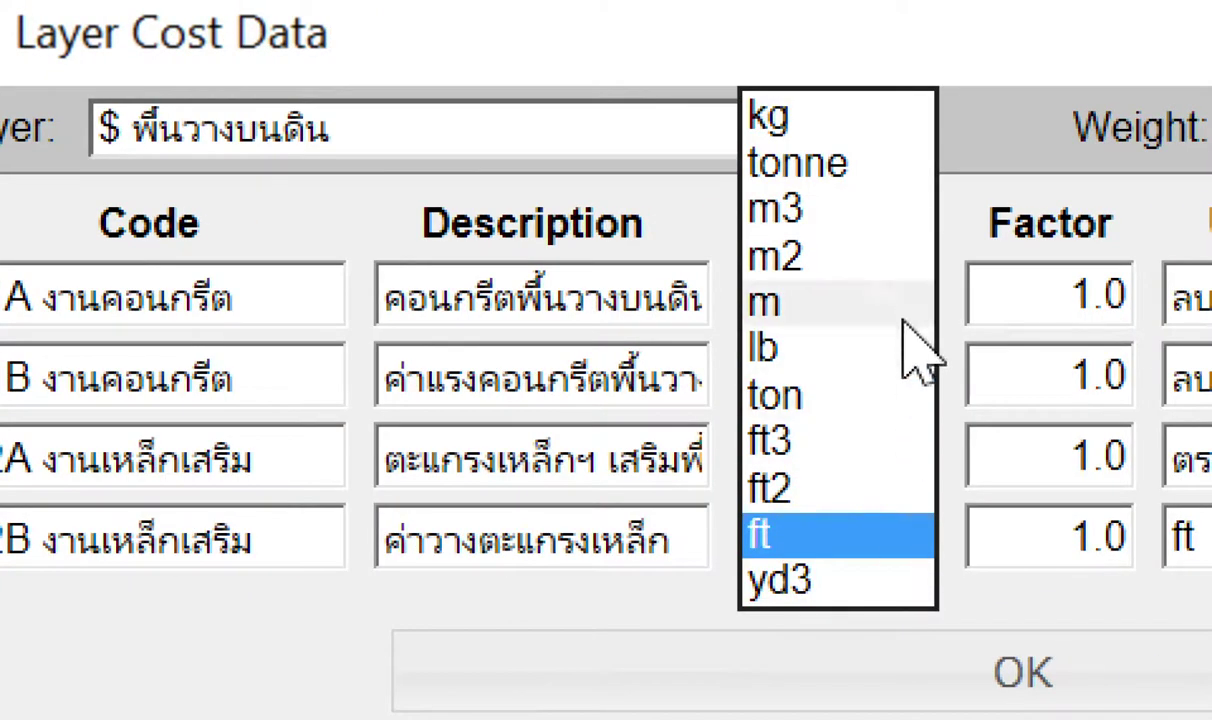
click(858, 262)
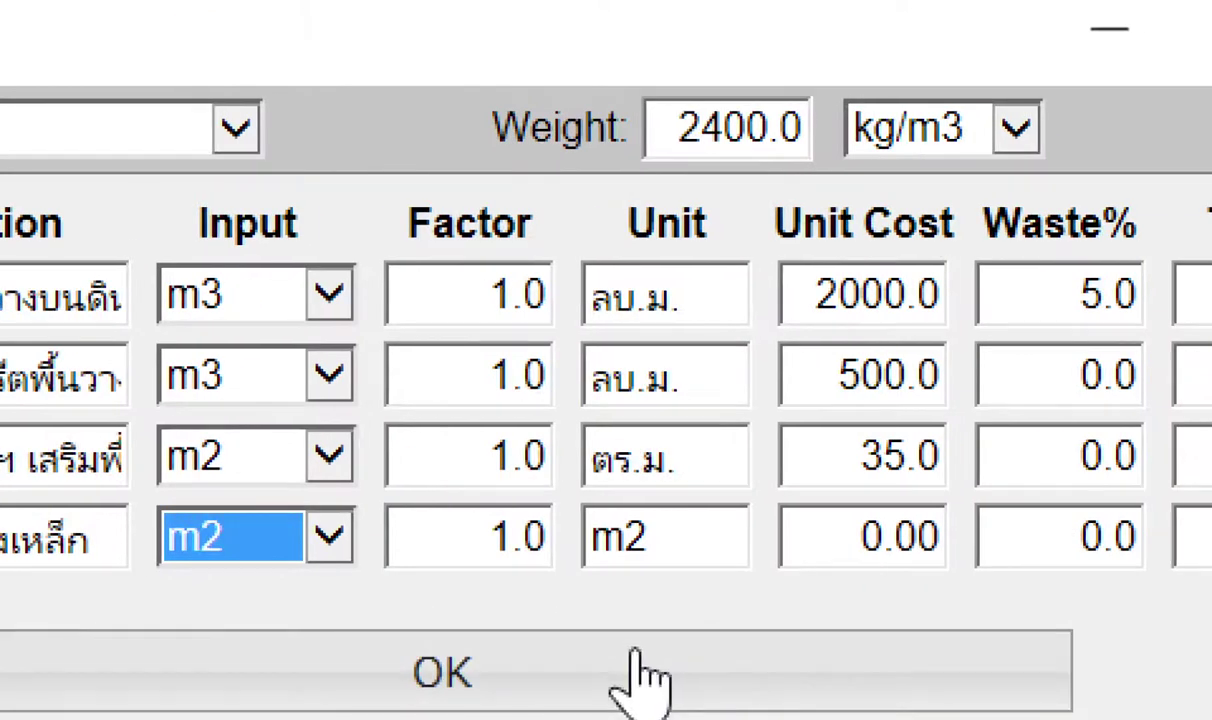
drag(698, 548, 540, 520)
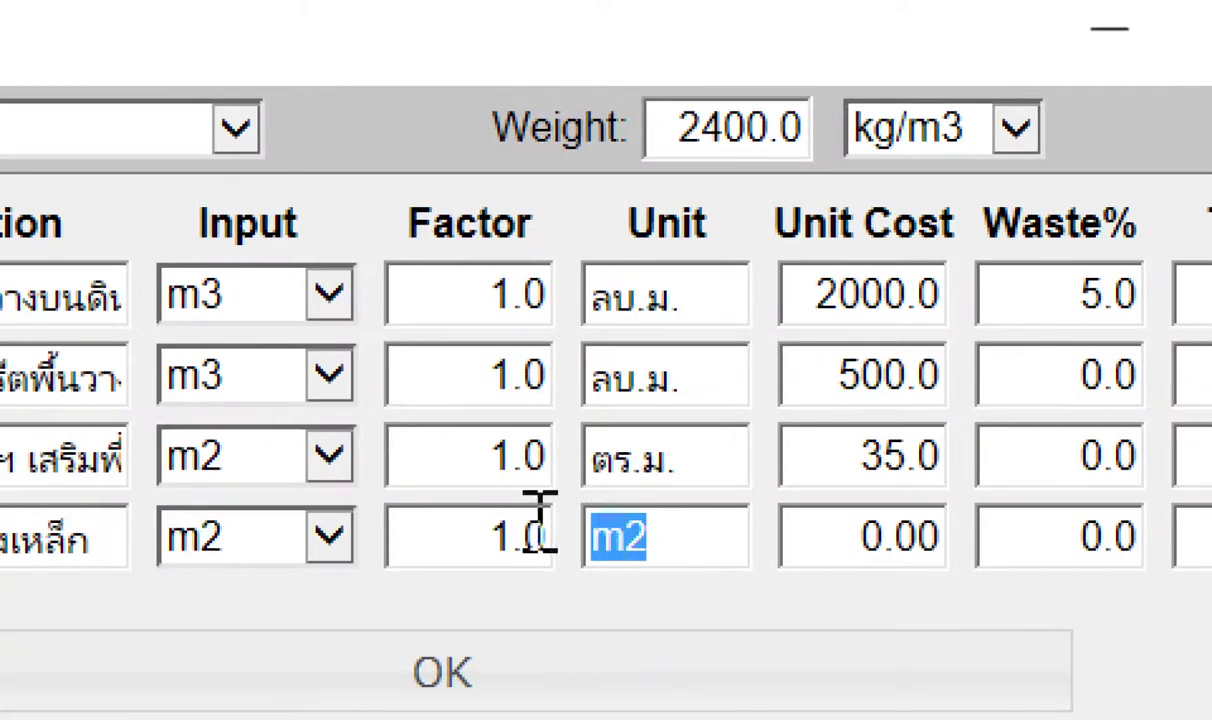
text(ตร.ม.)
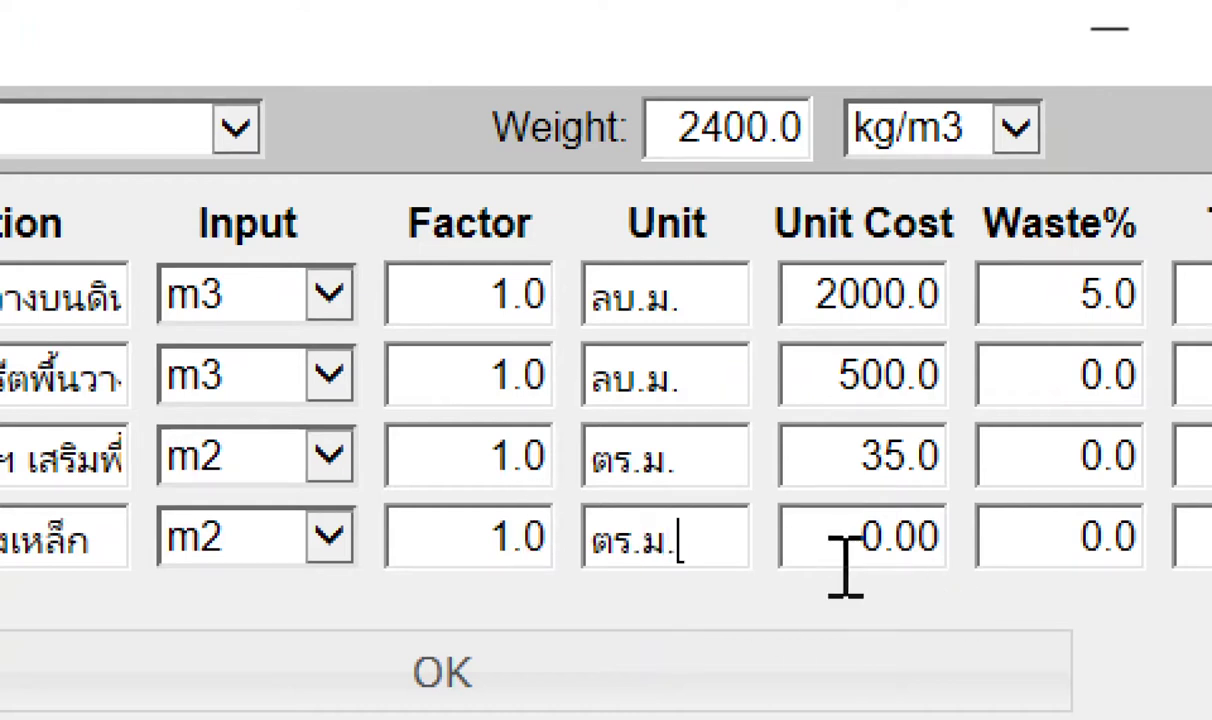
click(850, 545)
double_click(825, 555)
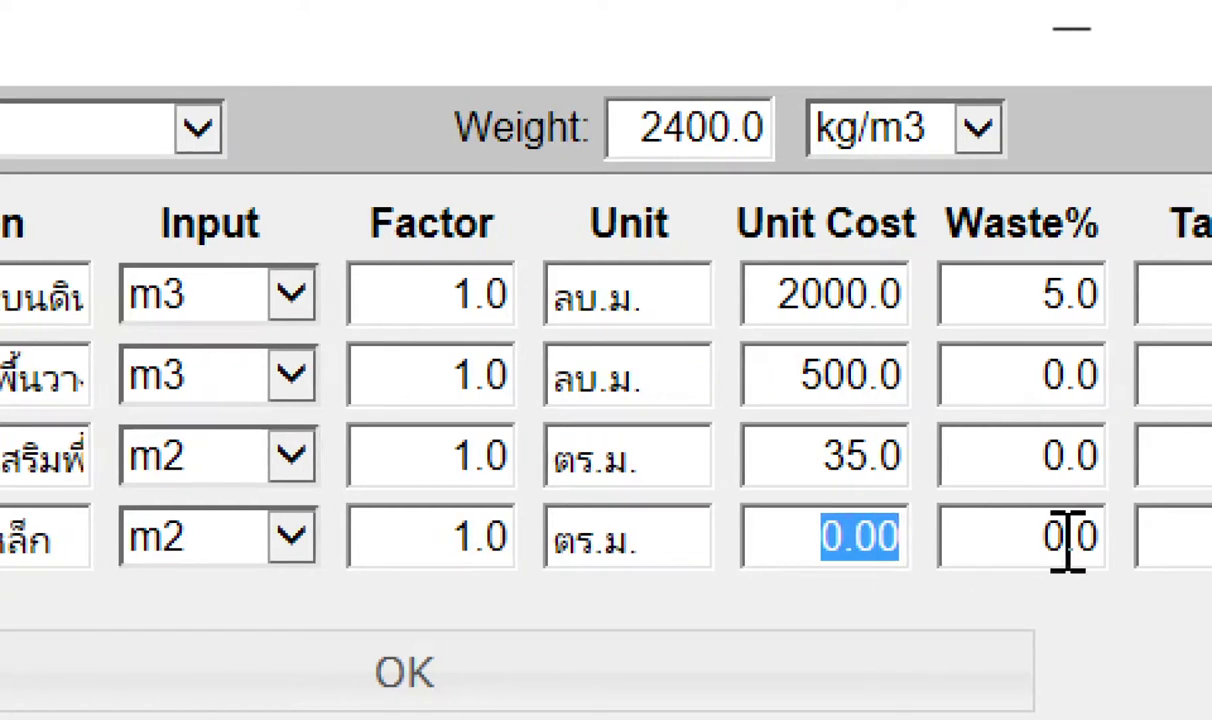
text(5)
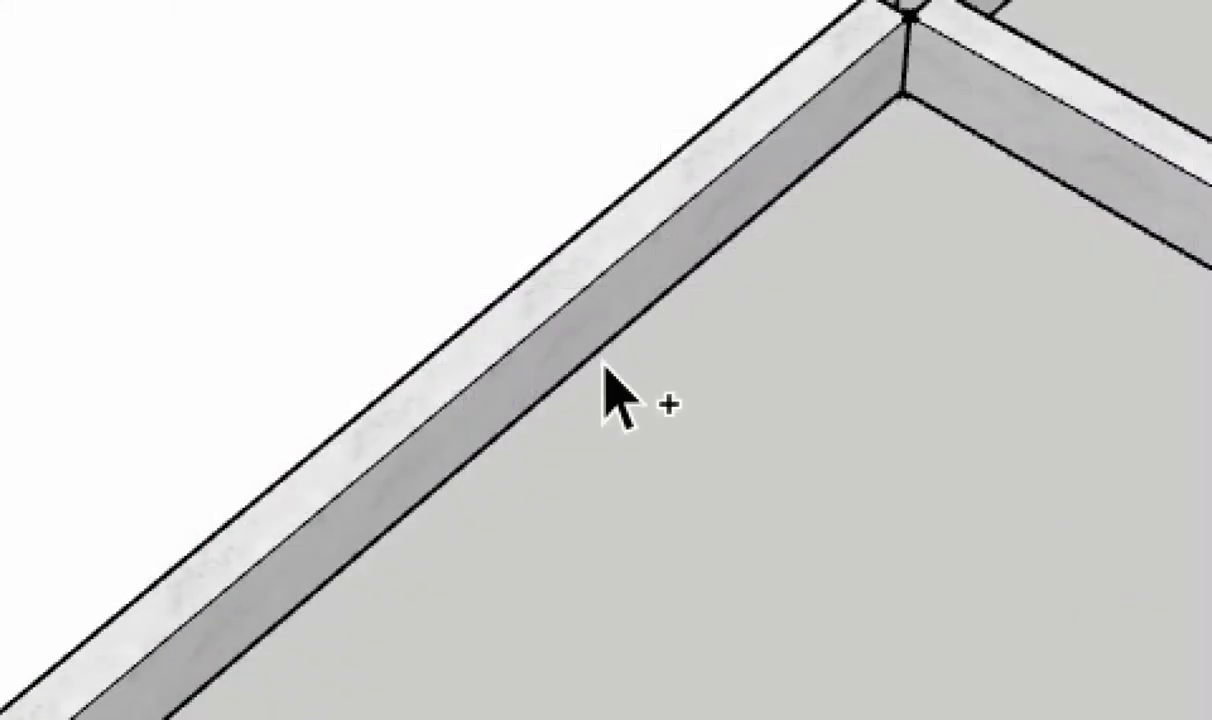
click(532, 370)
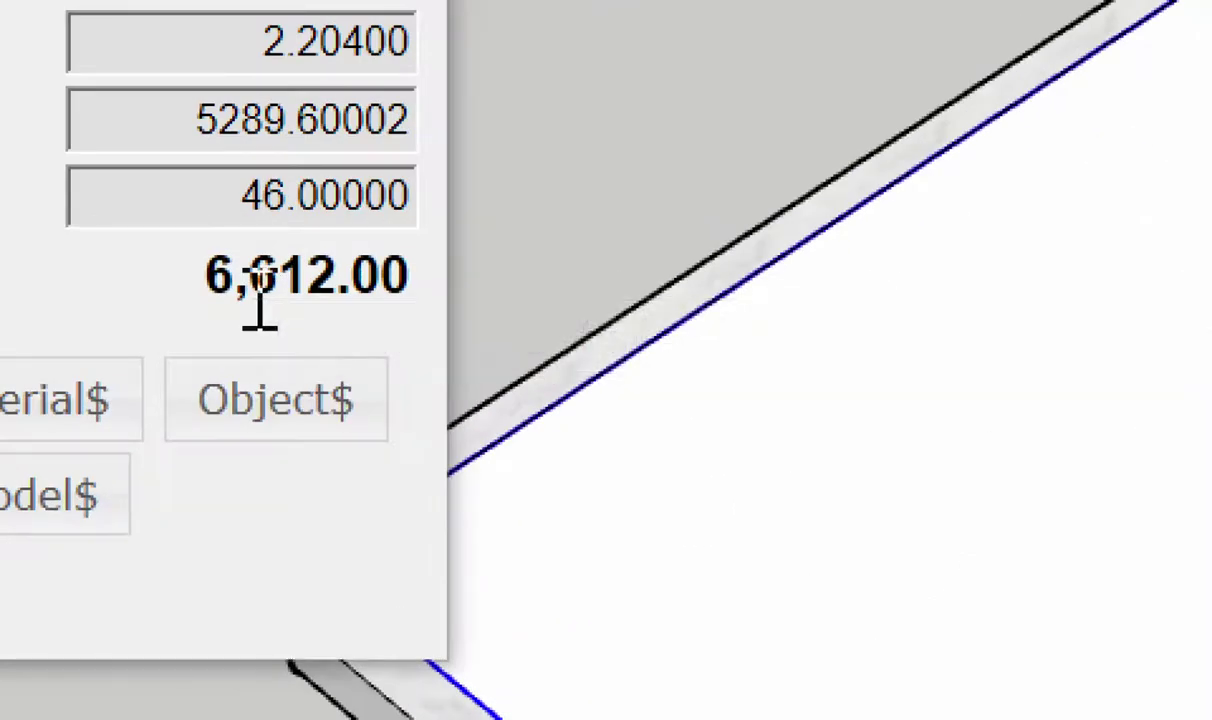
mouse_move(266, 297)
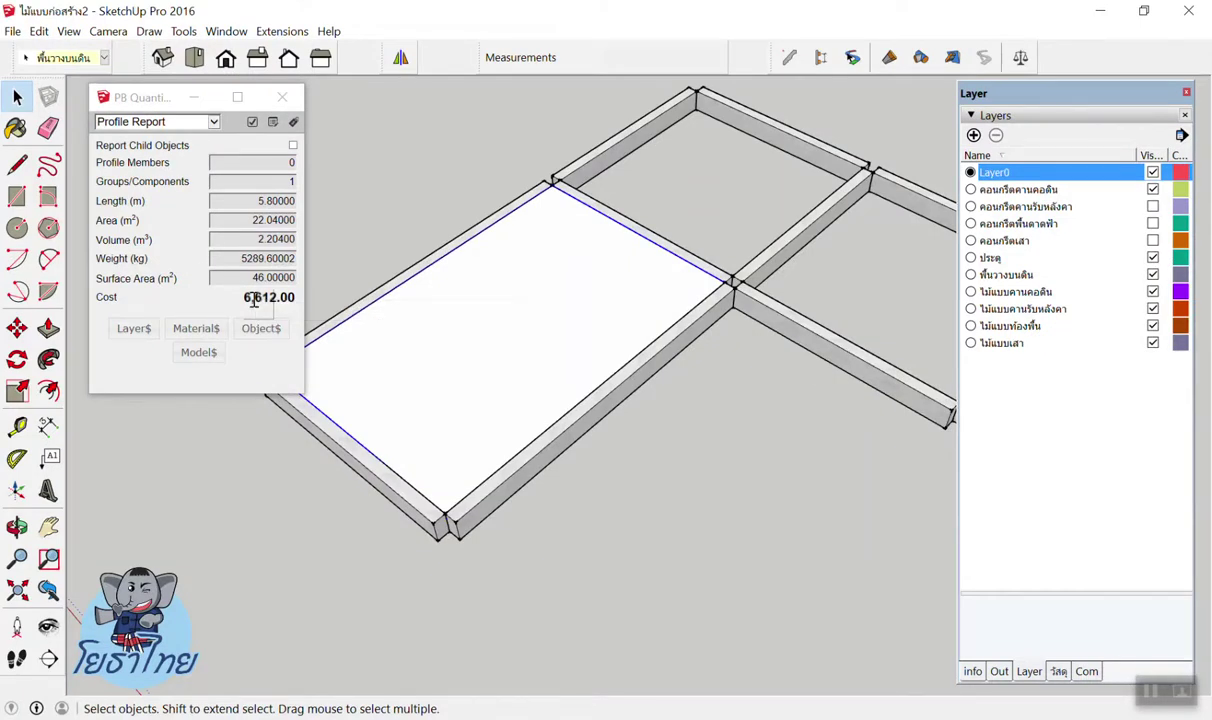
Draw a 1 m by 1 m rectangle on the ground beside the floor slab.
key(r)
click(563, 562)
click(752, 522)
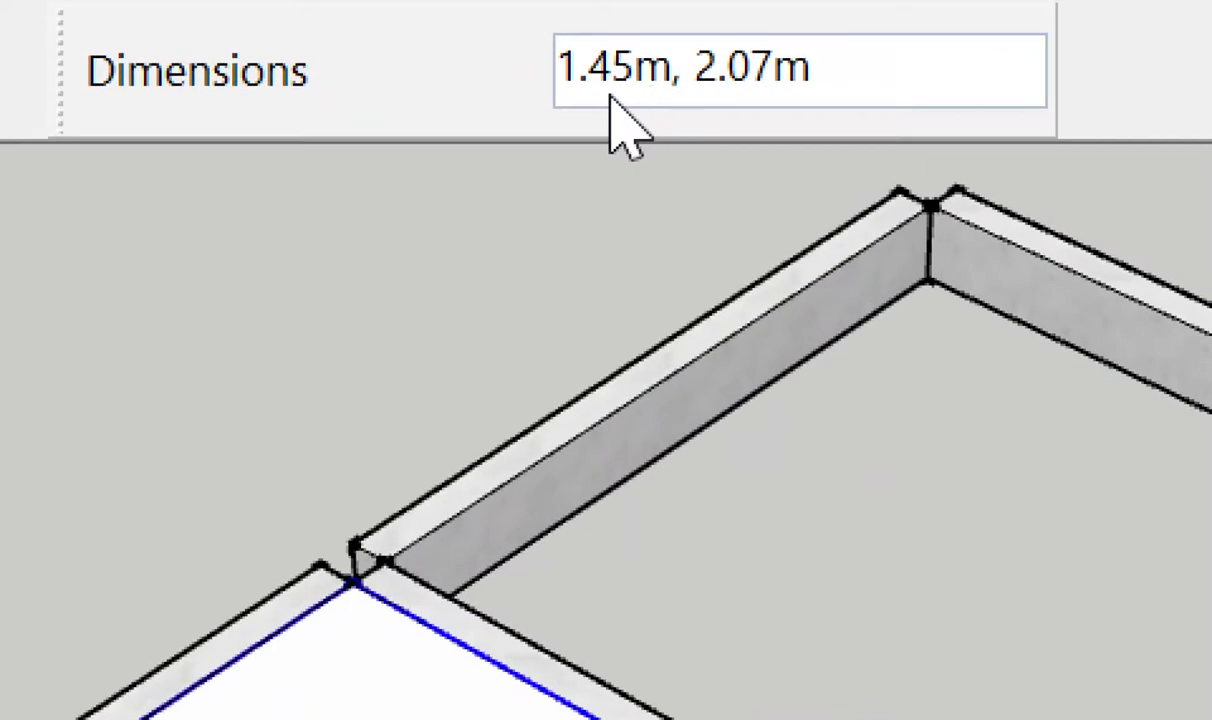
text(1,1)
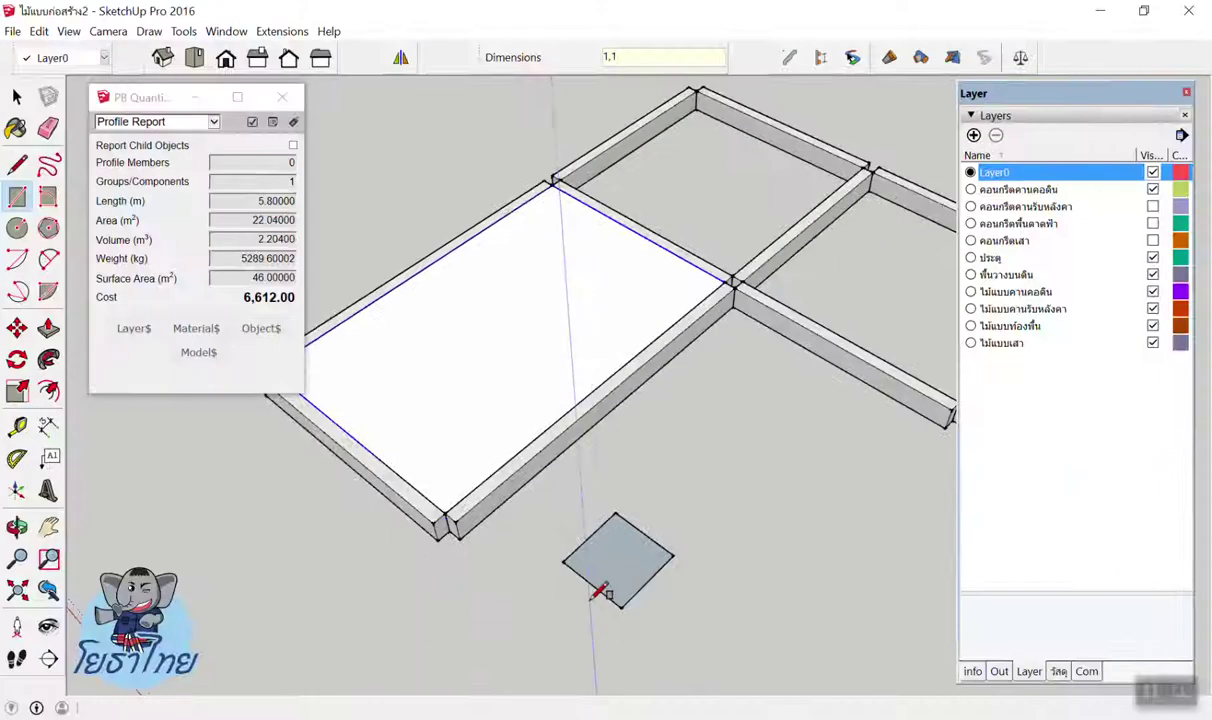
text(p)
Push/pull the square up 0.10 m and select the new slab.
click(641, 576)
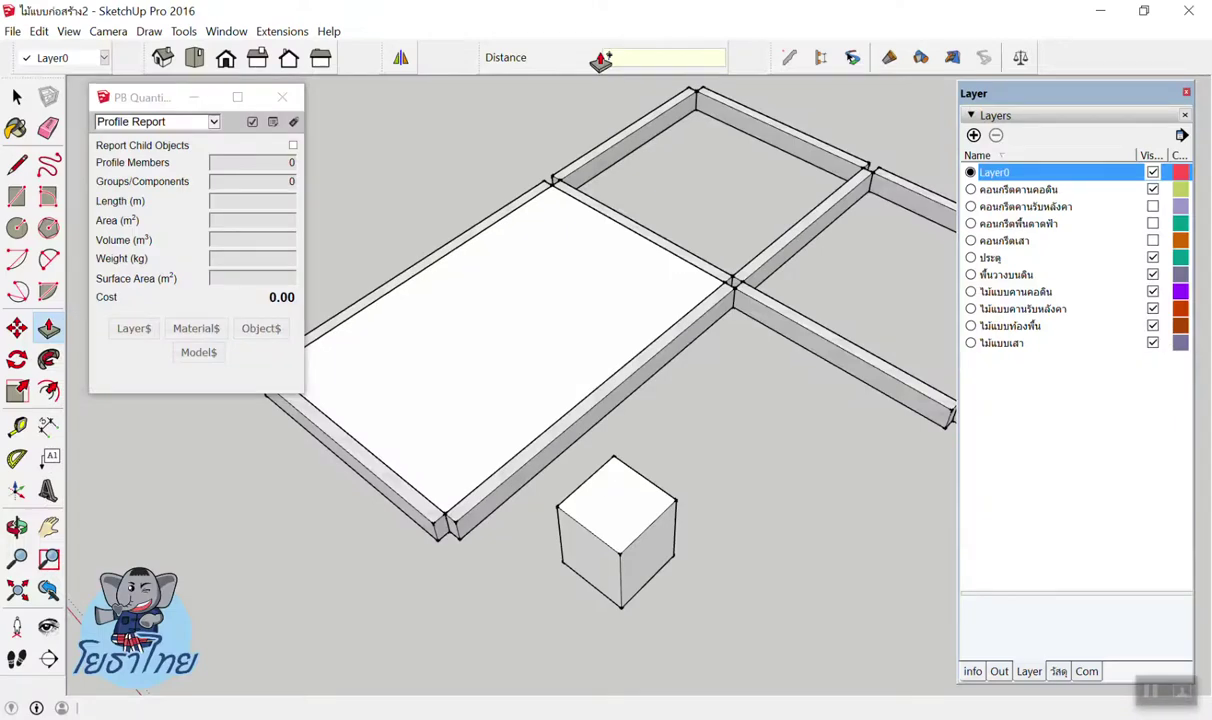
key(Escape)
click(611, 519)
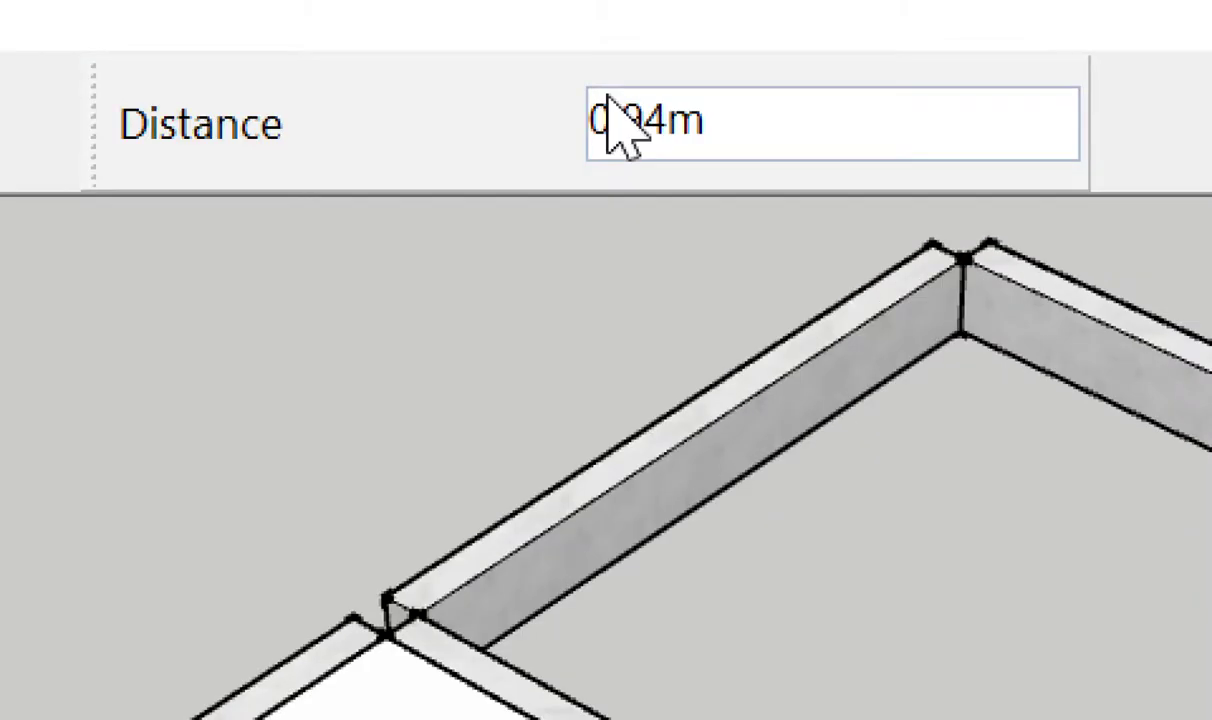
text(.1)
key(Return)
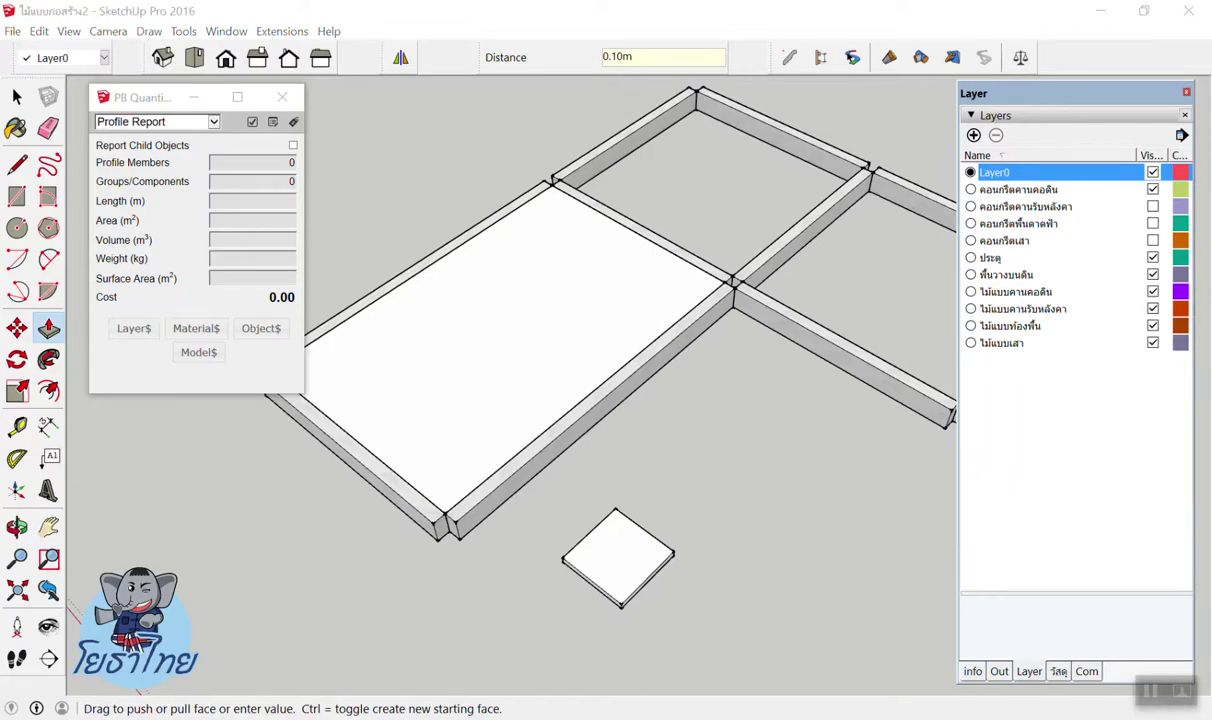
click(500, 73)
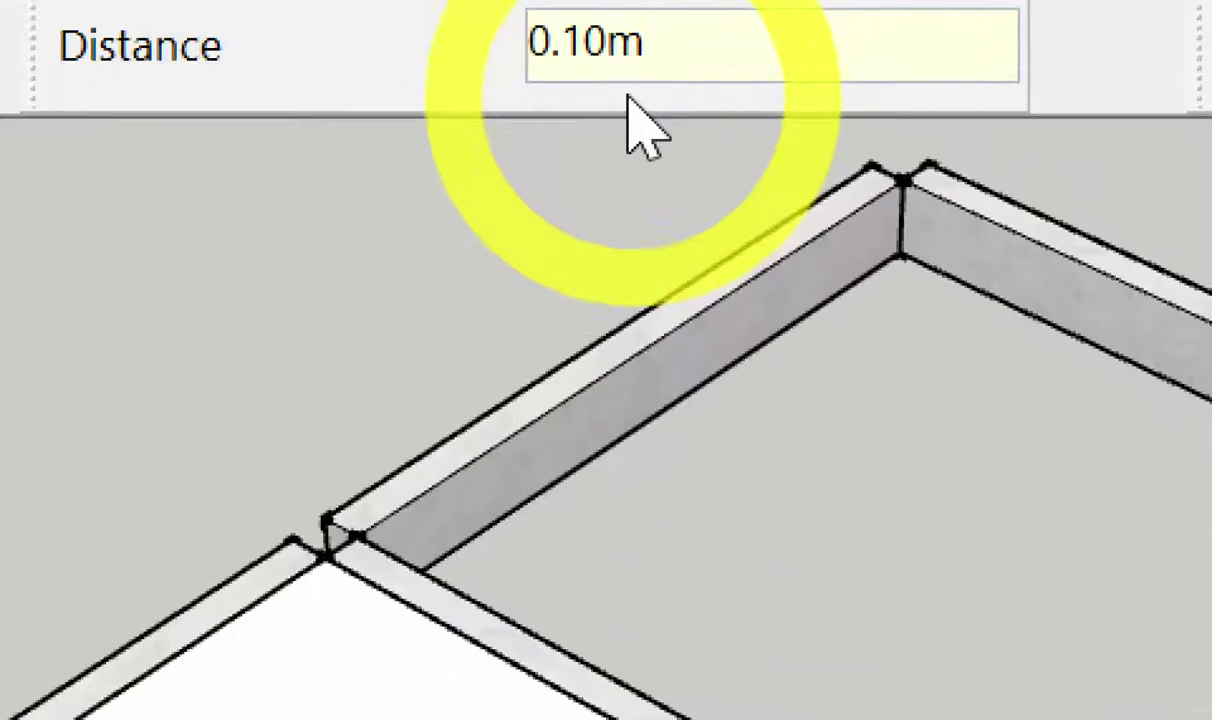
scroll(645, 570, up, 2)
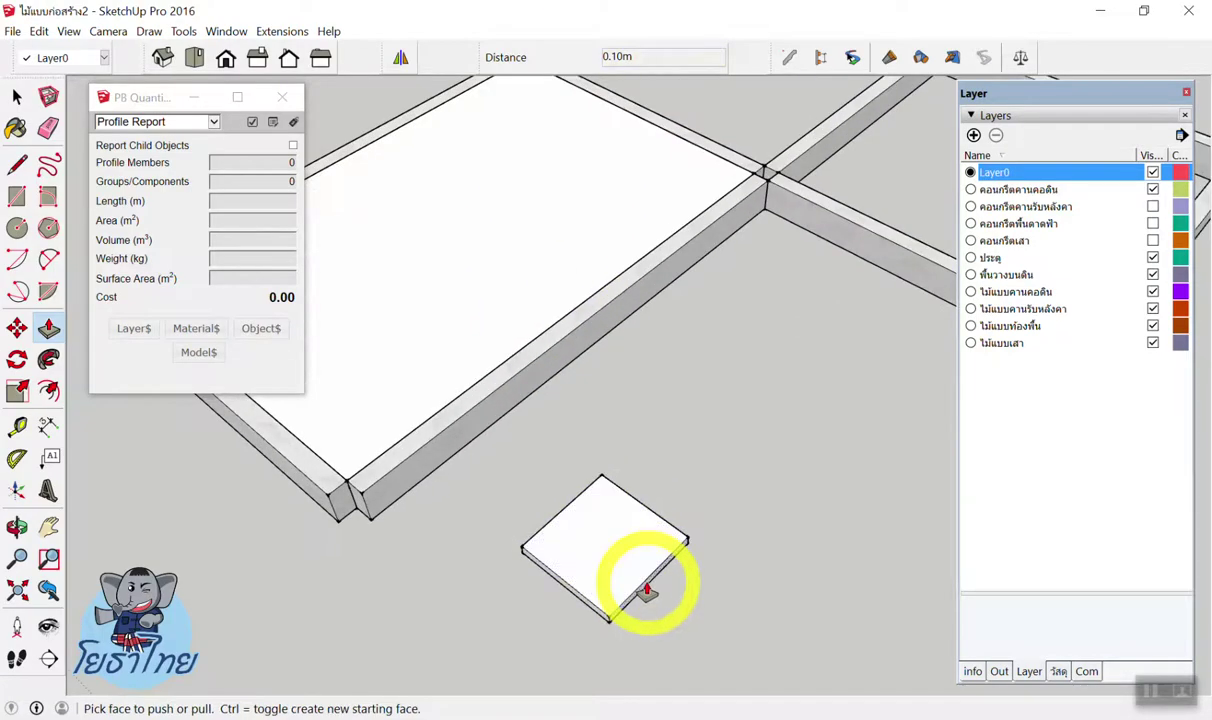
scroll(609, 535, up, 2)
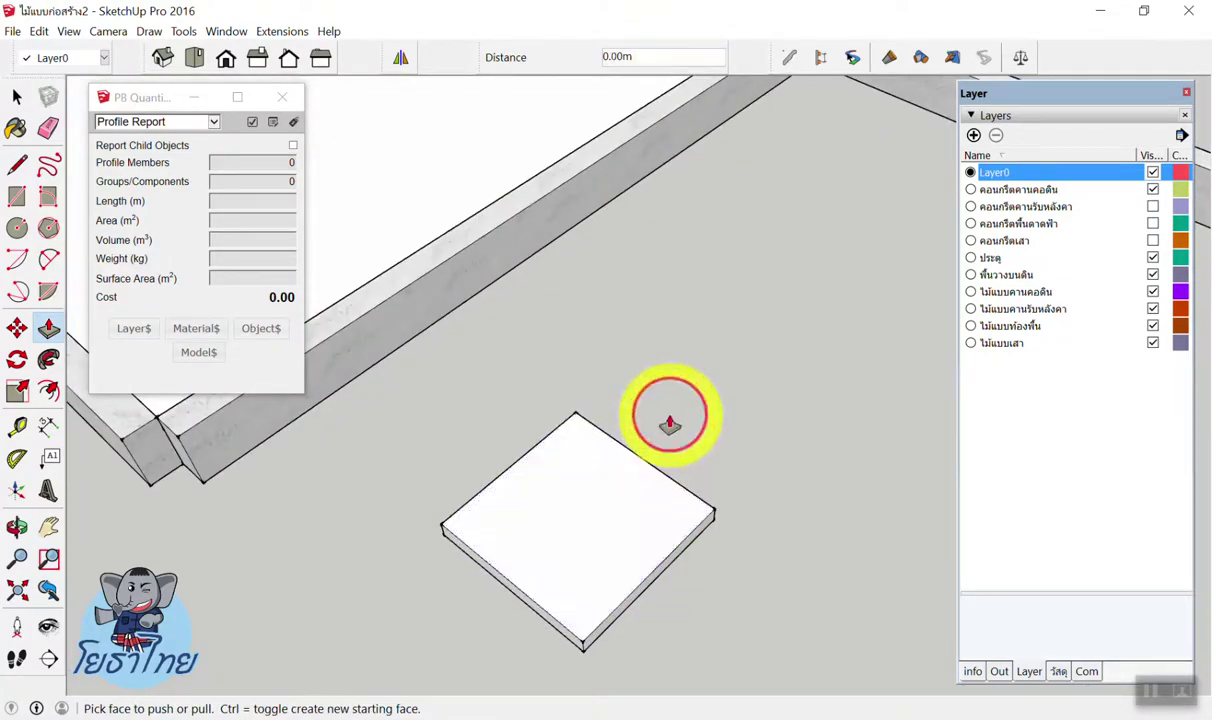
key(space)
click(597, 490)
Make the small slab a group and put it on the พื้นวางบนดิน layer.
right_click(597, 490)
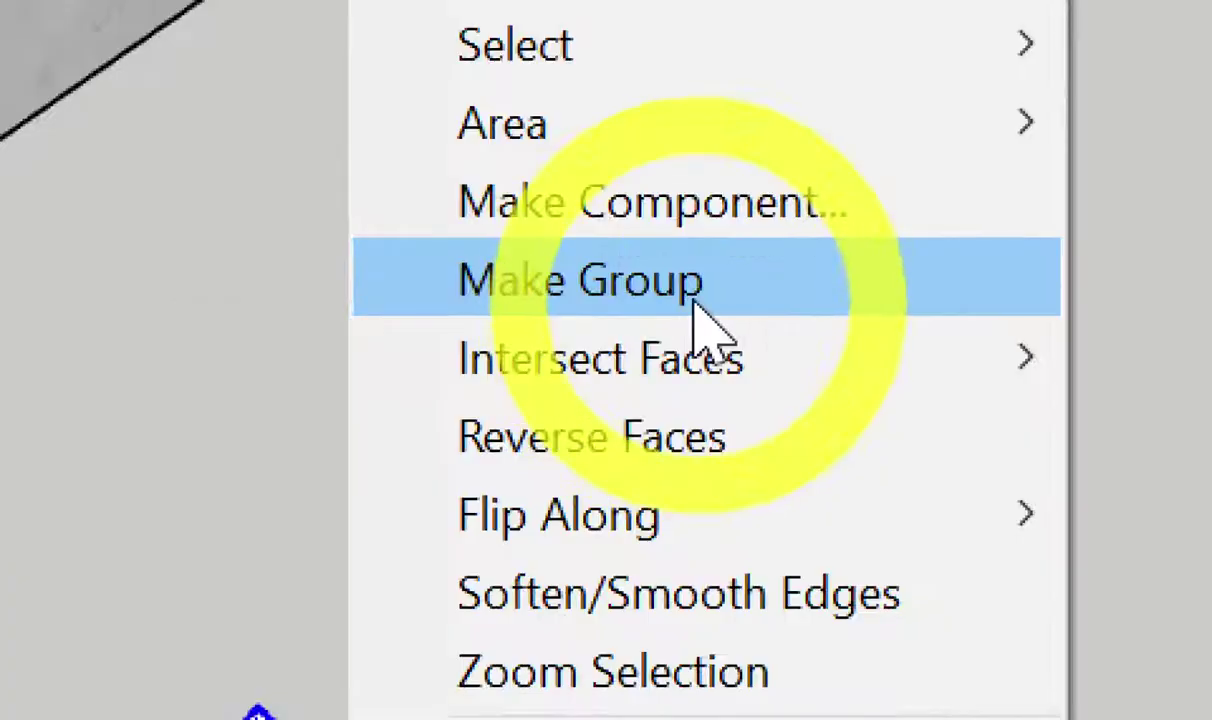
click(698, 300)
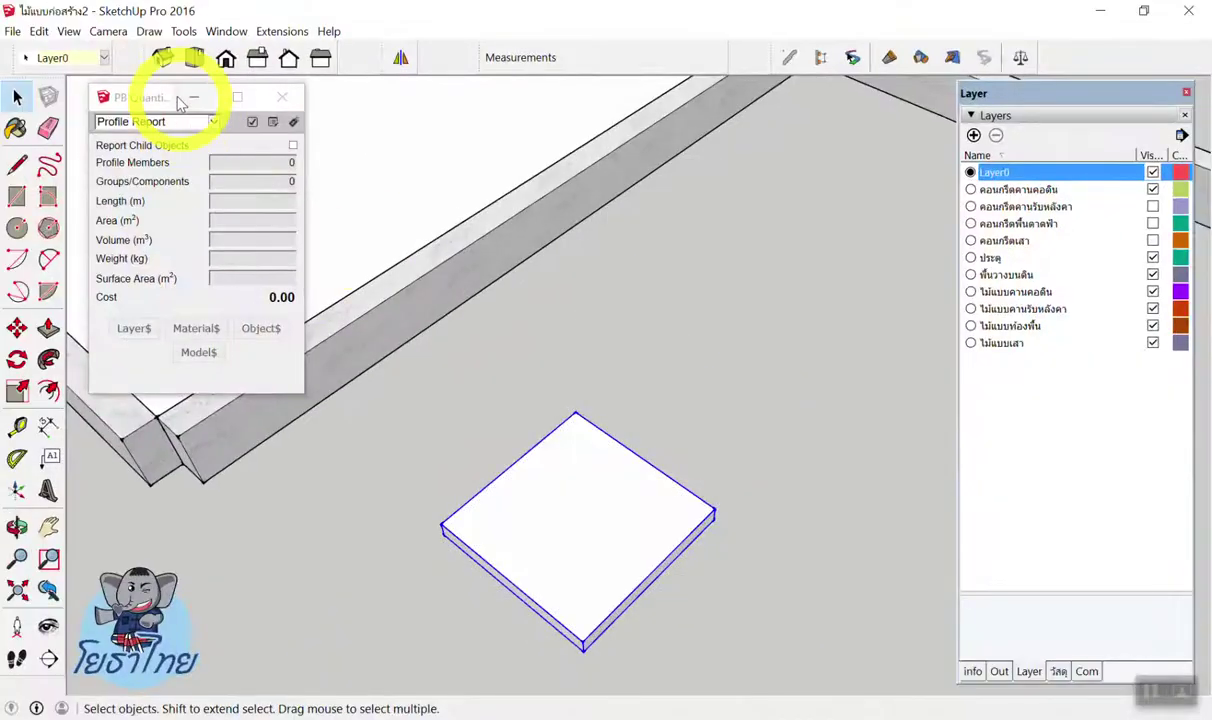
click(157, 133)
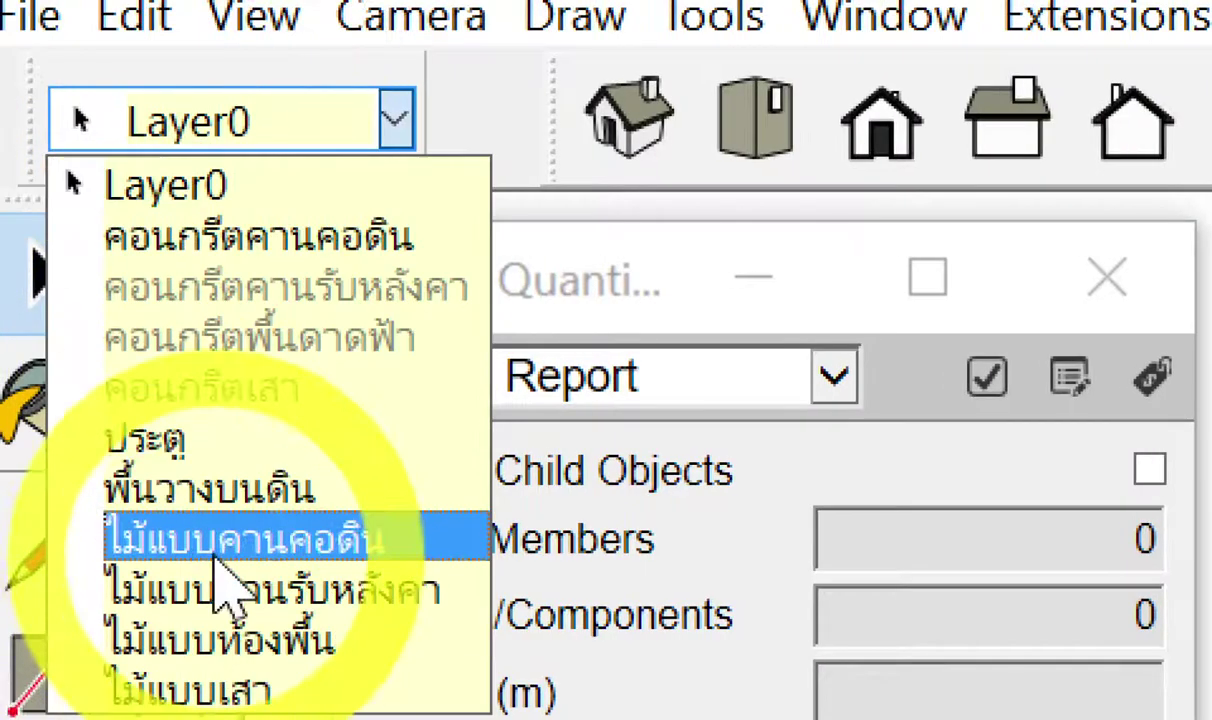
click(163, 525)
Check in PB Cost Inspector that the slab group's cost totals 300.00.
click(587, 490)
click(200, 290)
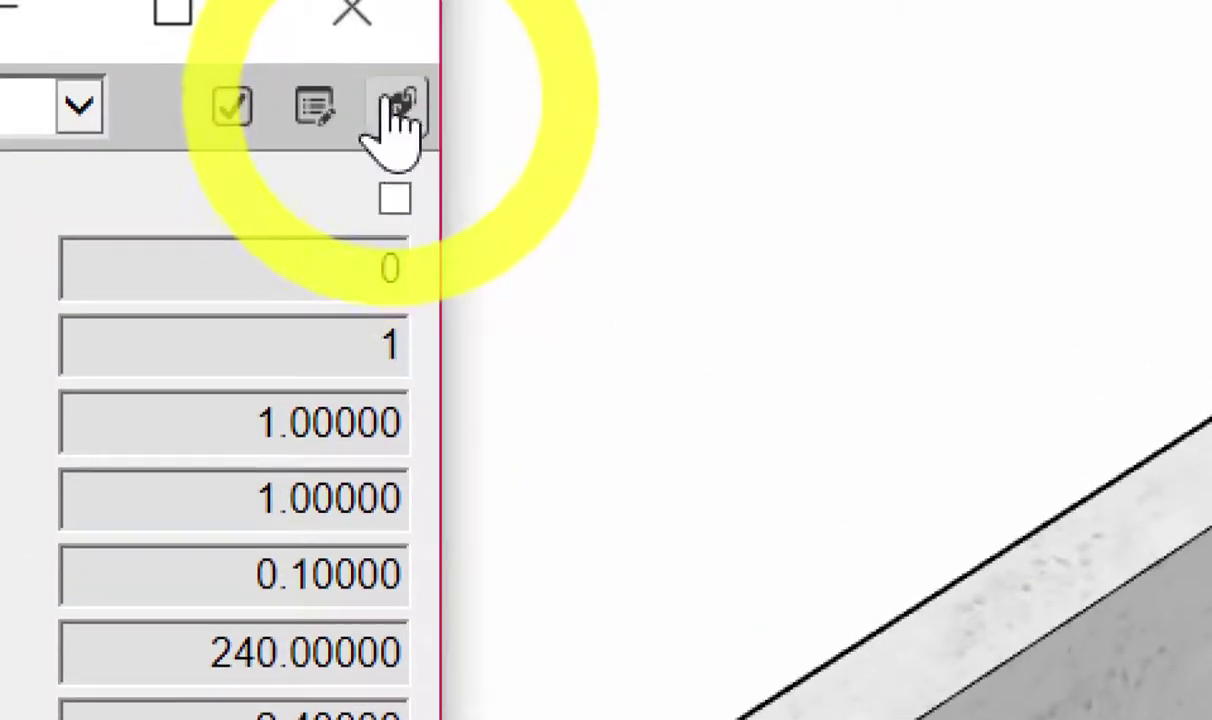
click(400, 112)
click(636, 527)
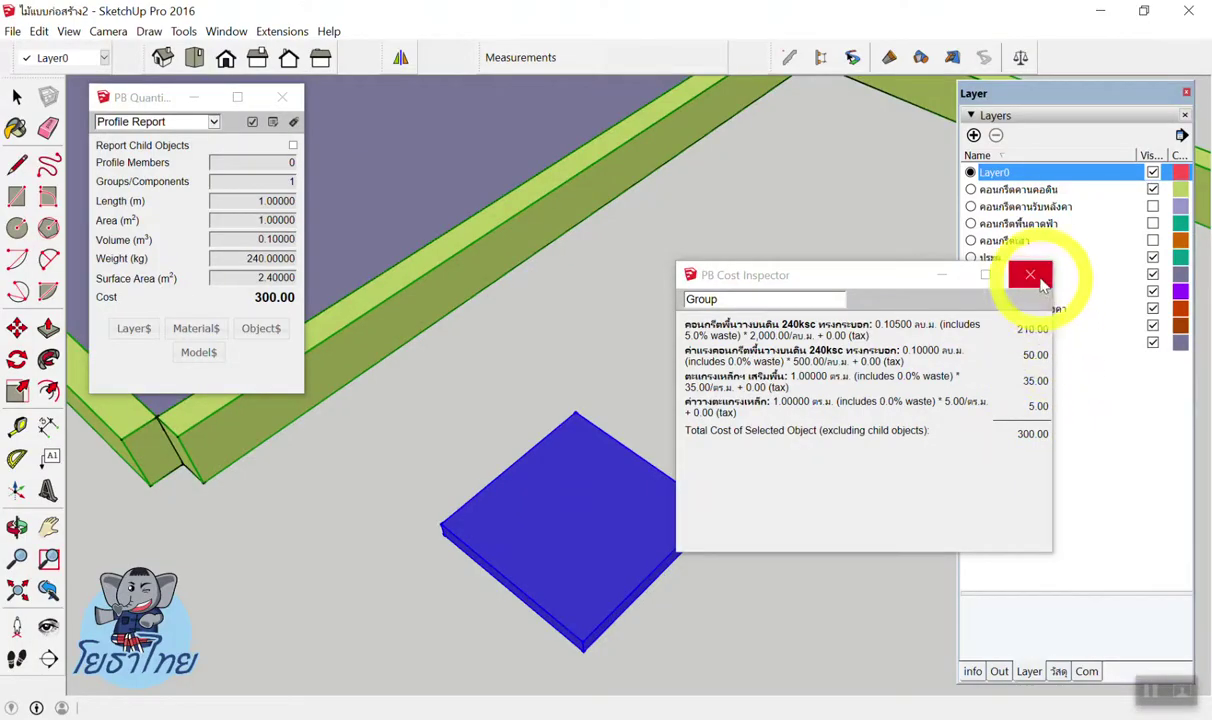
click(1030, 274)
click(769, 281)
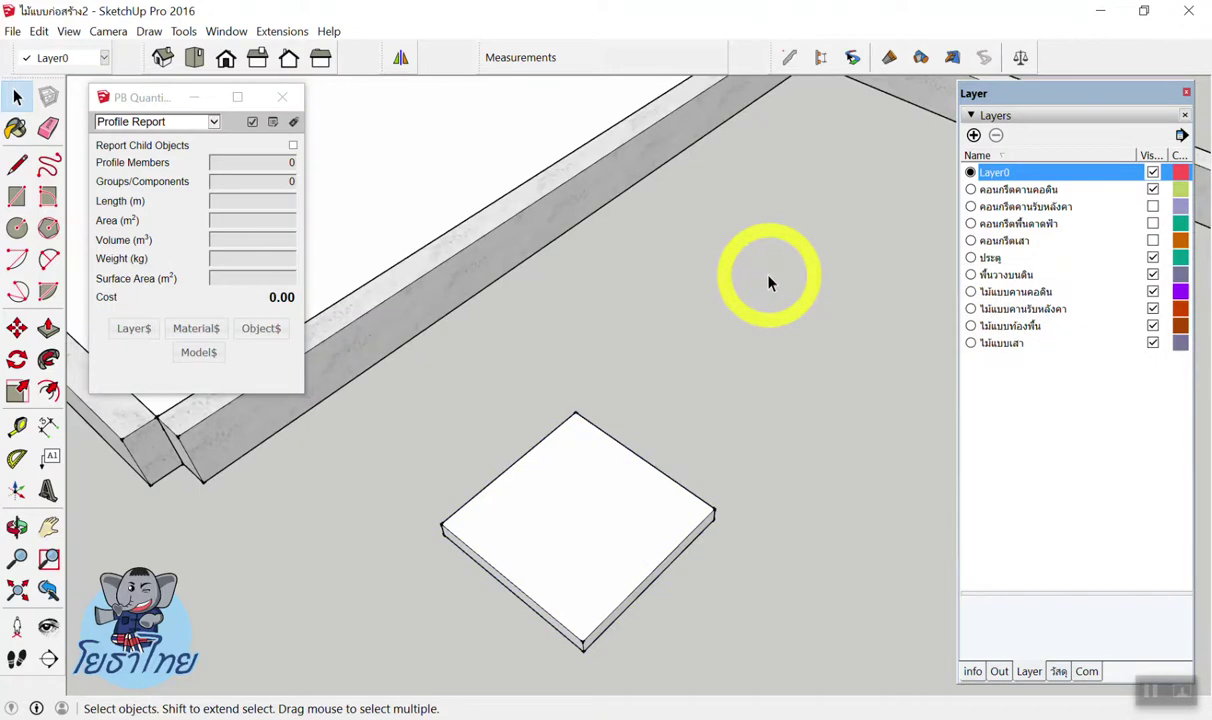
scroll(690, 338, down, 2)
scroll(508, 446, down, 2)
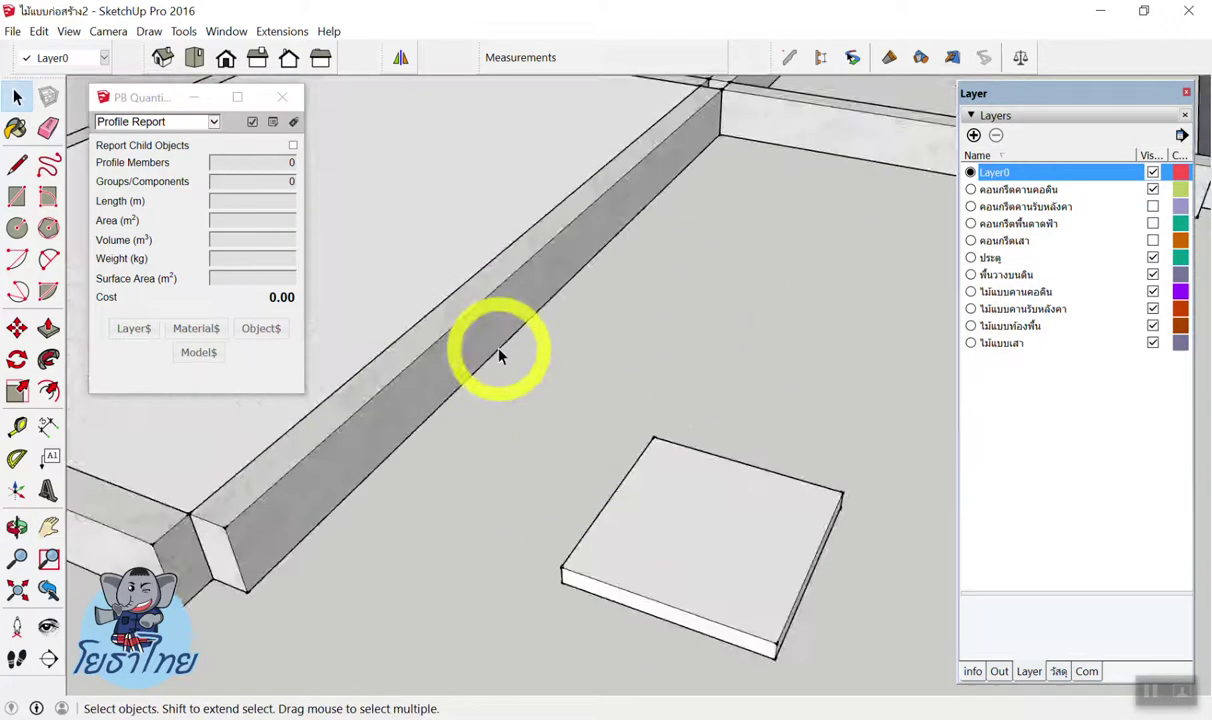
scroll(495, 346, down, 2)
click(432, 428)
middle_drag(405, 417, 406, 466)
scroll(440, 440, up, 3)
scroll(460, 435, down, 3)
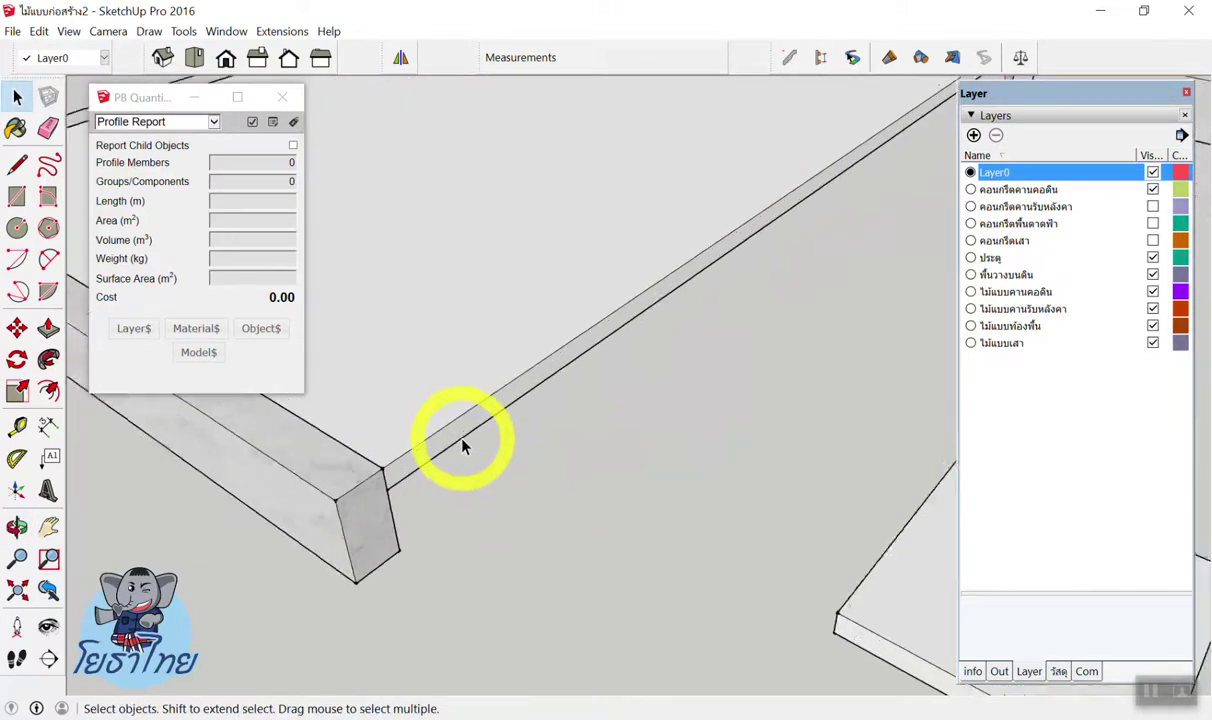
scroll(462, 445, up, 1)
scroll(460, 448, up, 2)
scroll(387, 484, up, 1)
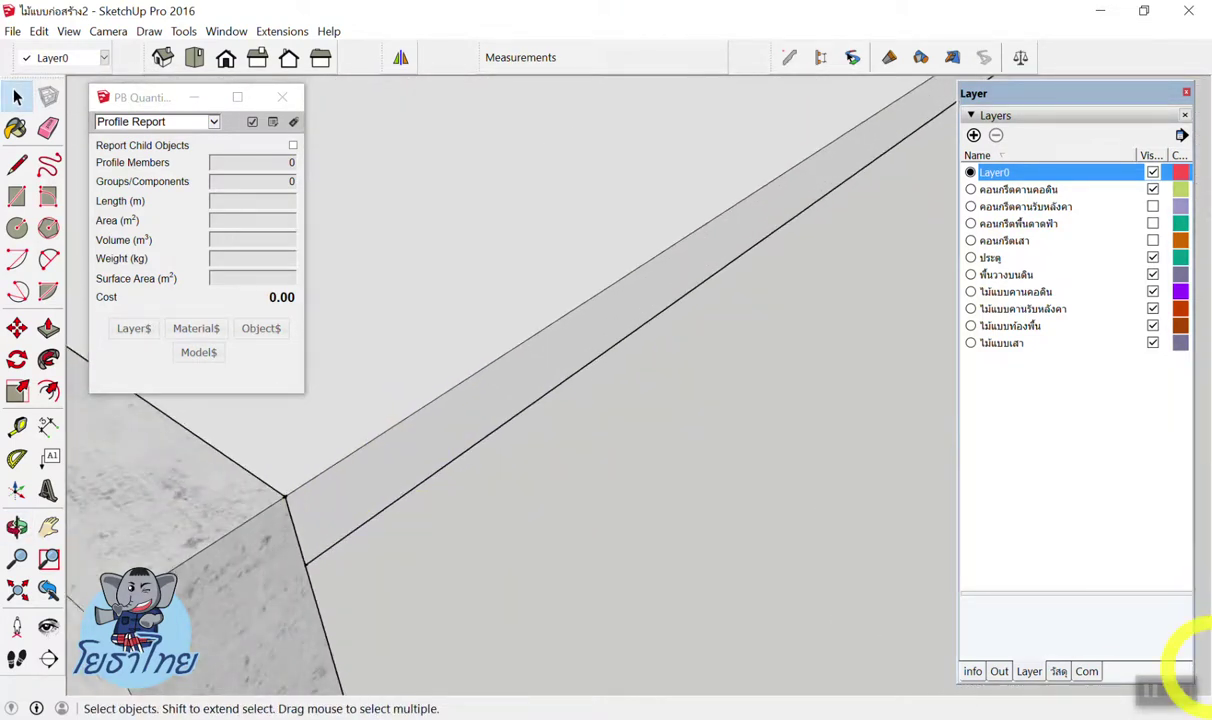
mouse_move(318, 607)
mouse_down()
mouse_move(610, 394)
mouse_move(561, 470)
mouse_up()
drag(560, 380, 582, 373)
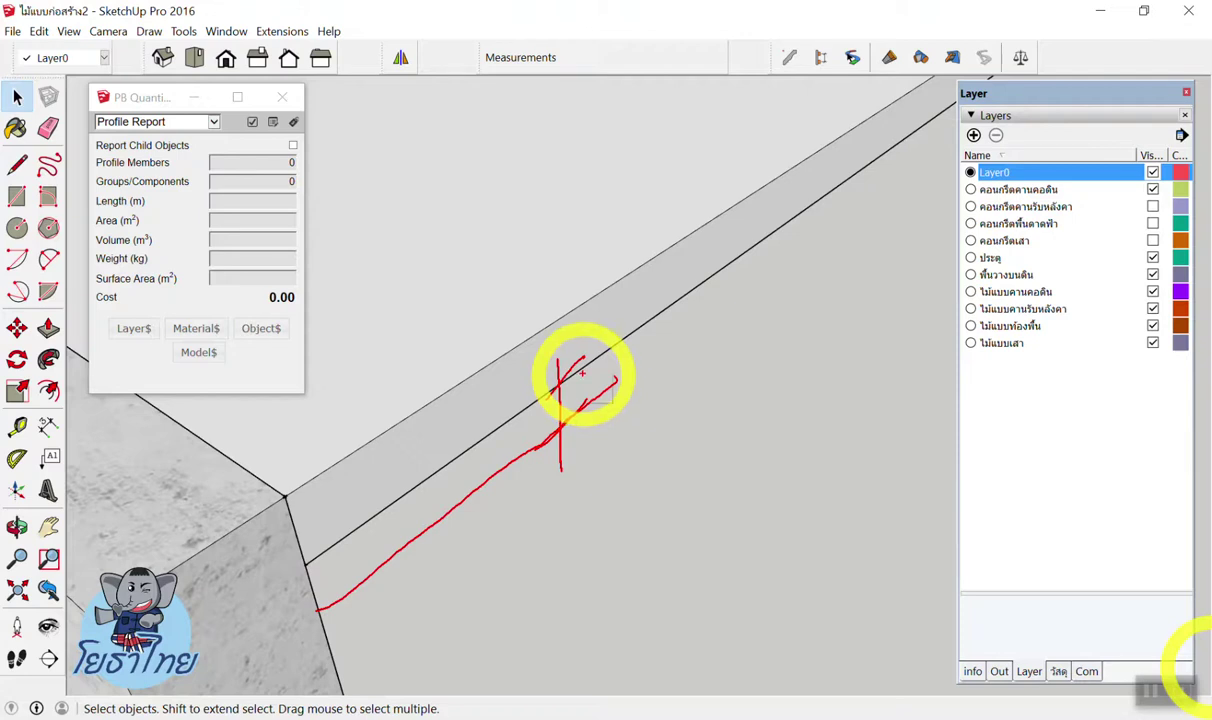
drag(620, 378, 628, 487)
drag(692, 428, 690, 461)
drag(770, 421, 762, 438)
drag(790, 428, 840, 418)
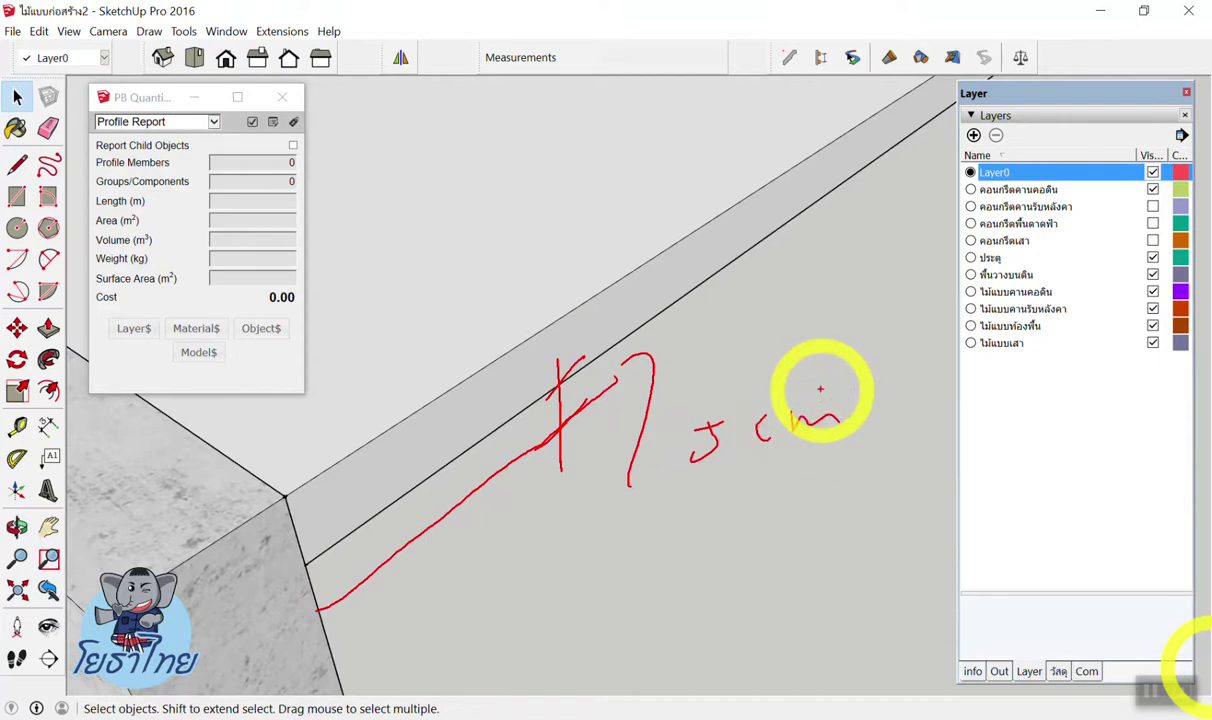
drag(451, 508, 506, 568)
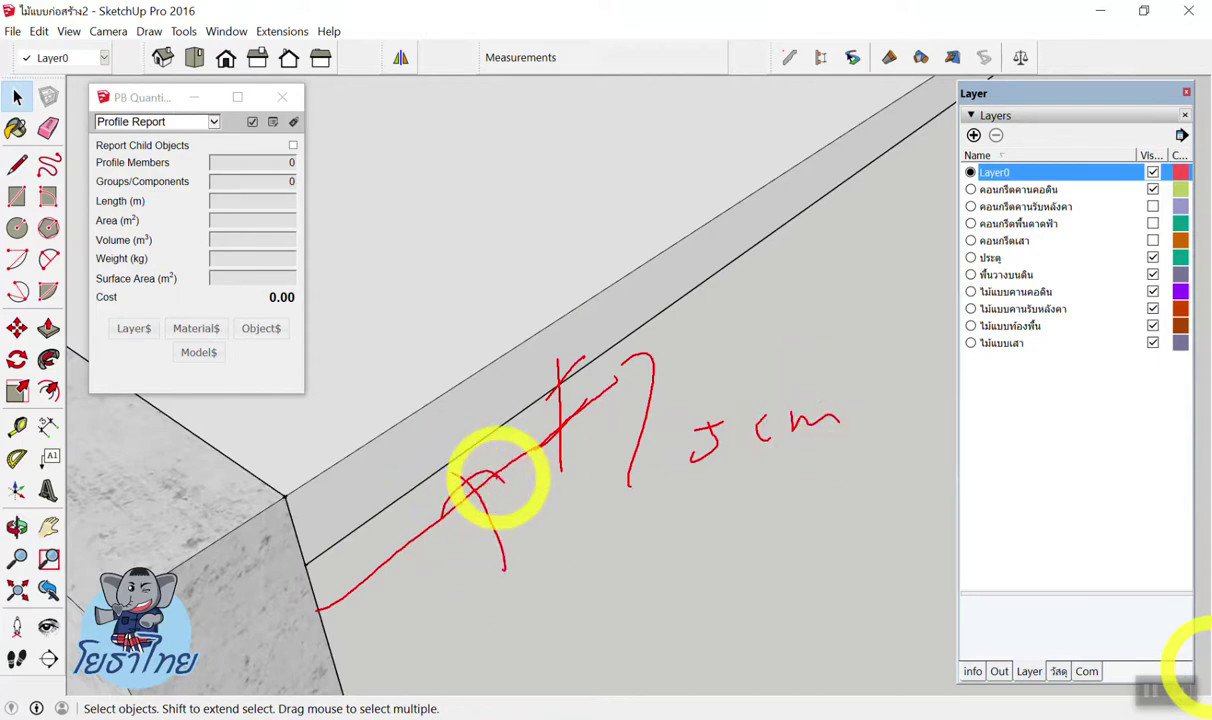
drag(652, 497, 700, 505)
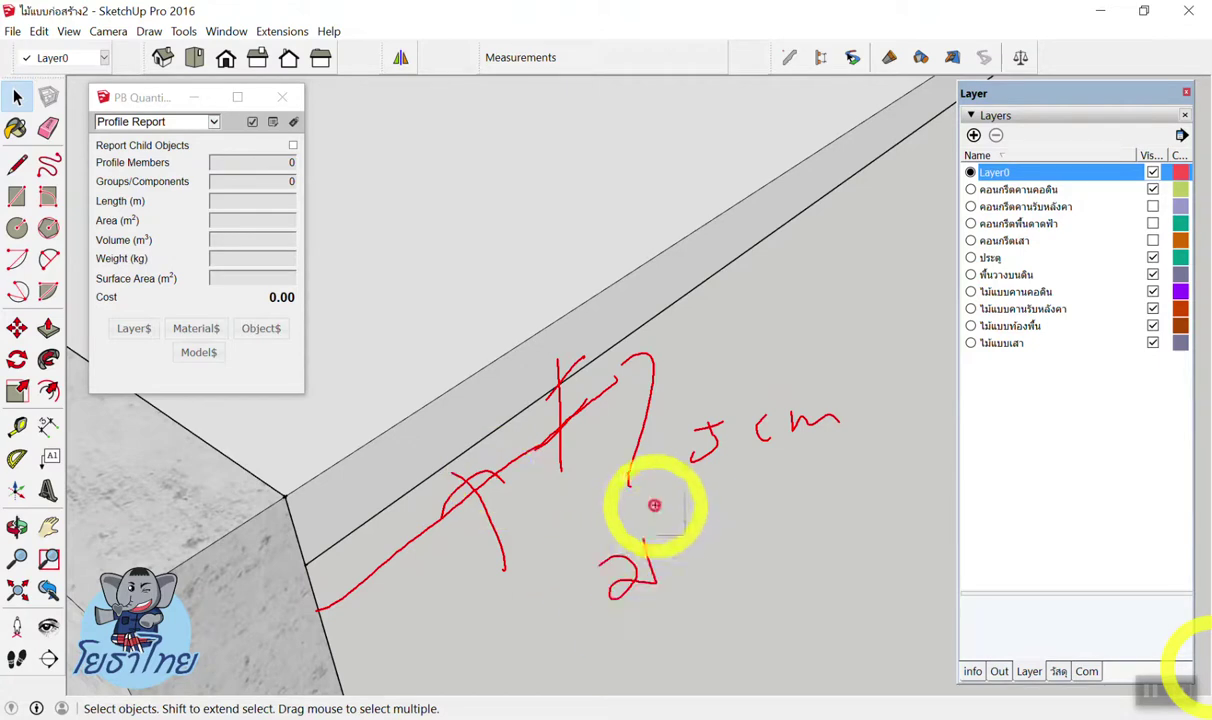
drag(645, 540, 630, 560)
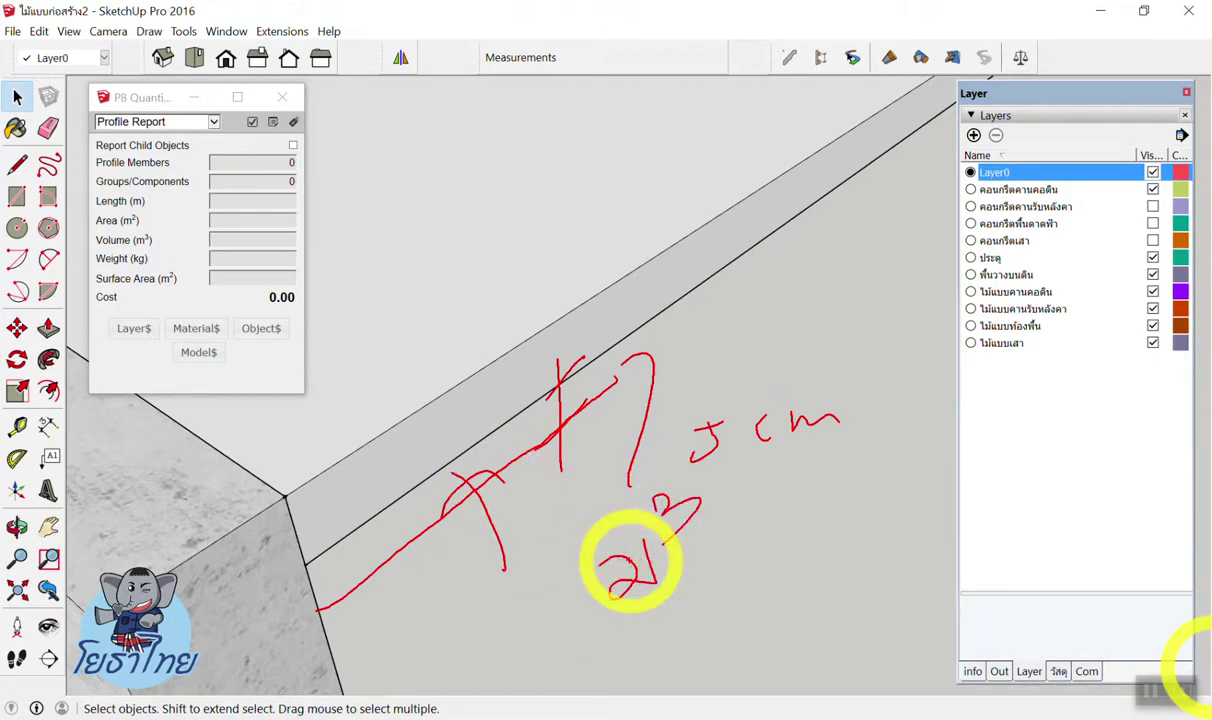
mouse_move(742, 275)
mouse_down()
mouse_move(738, 292)
mouse_move(795, 263)
mouse_move(795, 338)
mouse_up()
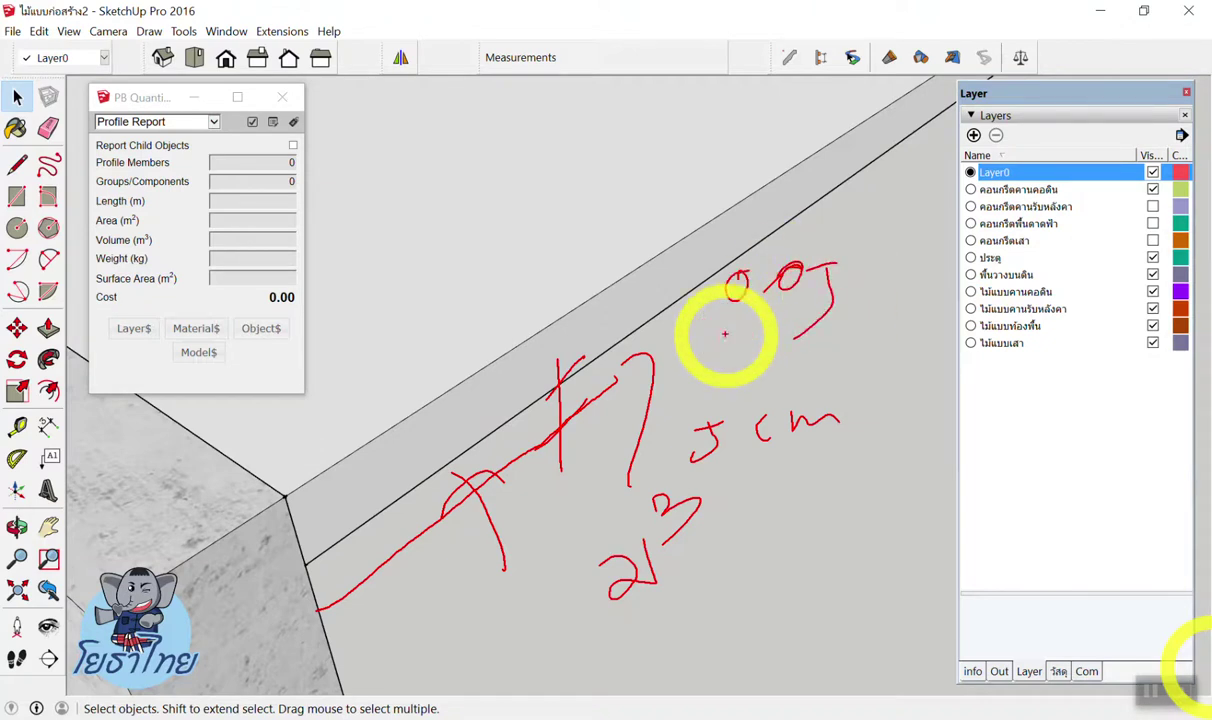
click(1170, 645)
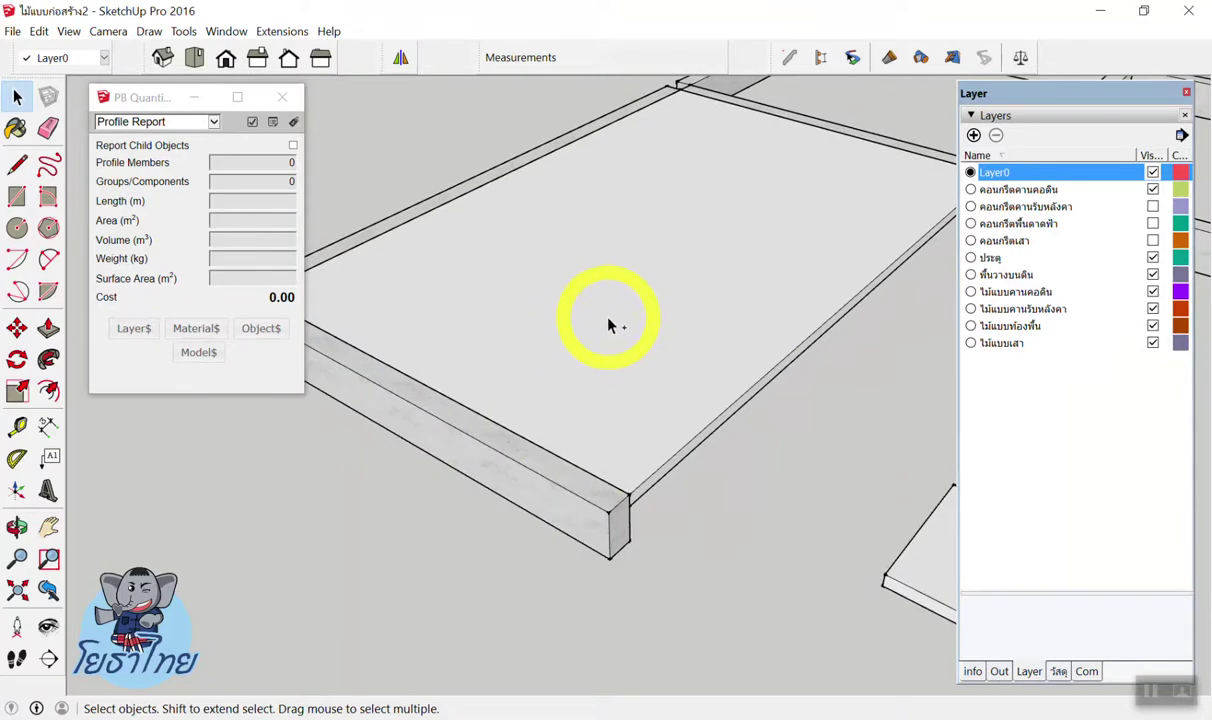
Check the front ground beam's 790.40 cost, then reopen the four-row layer cost table.
click(585, 292)
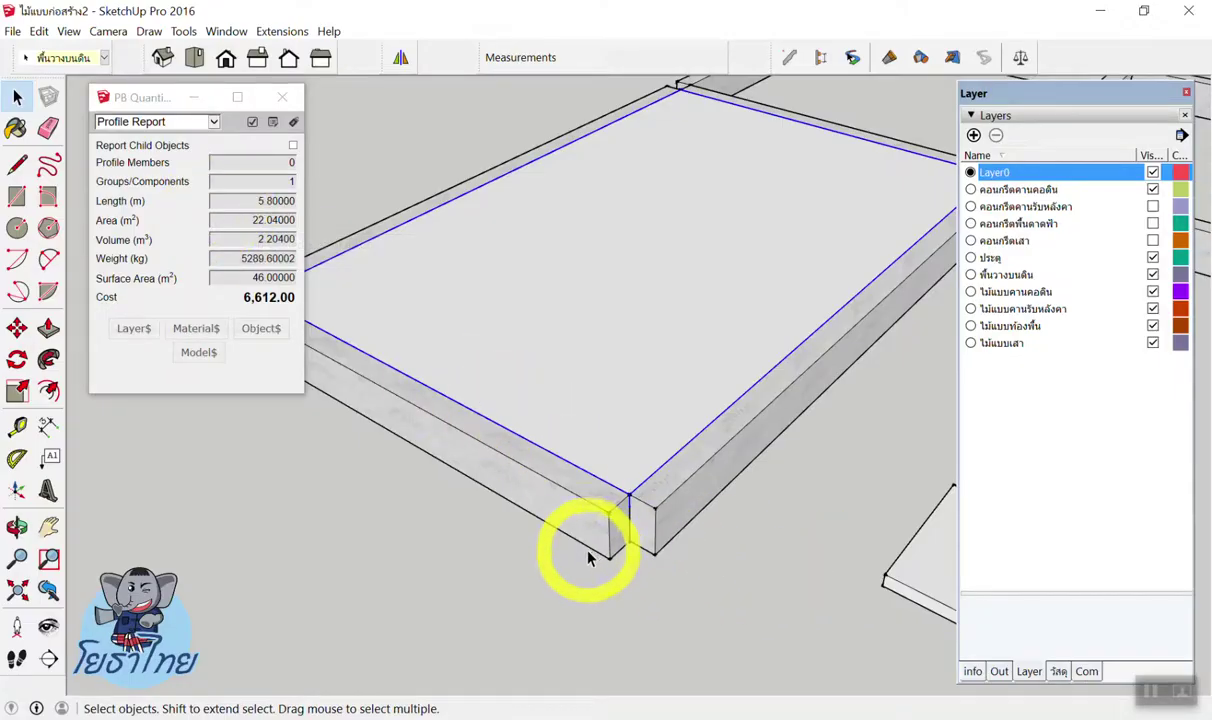
click(579, 551)
scroll(527, 420, down, 5)
middle_drag(527, 420, 568, 401)
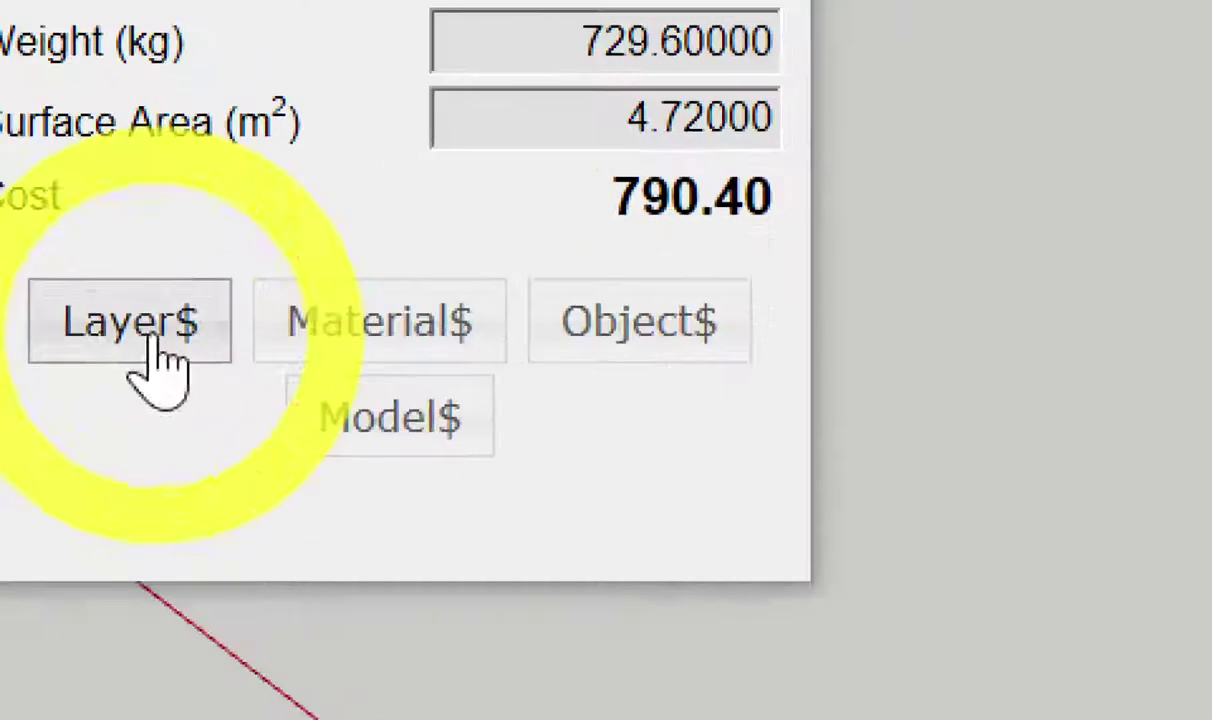
click(220, 332)
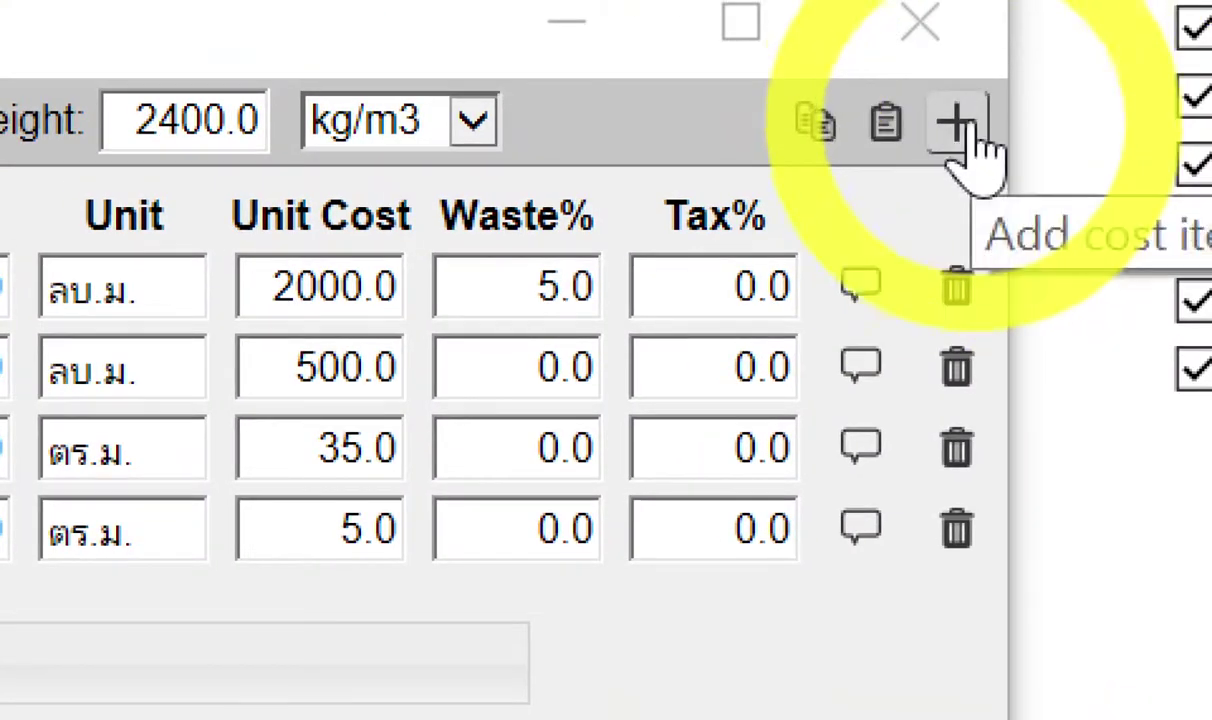
Add a new cost row and drag the 02B row back into code order.
click(962, 127)
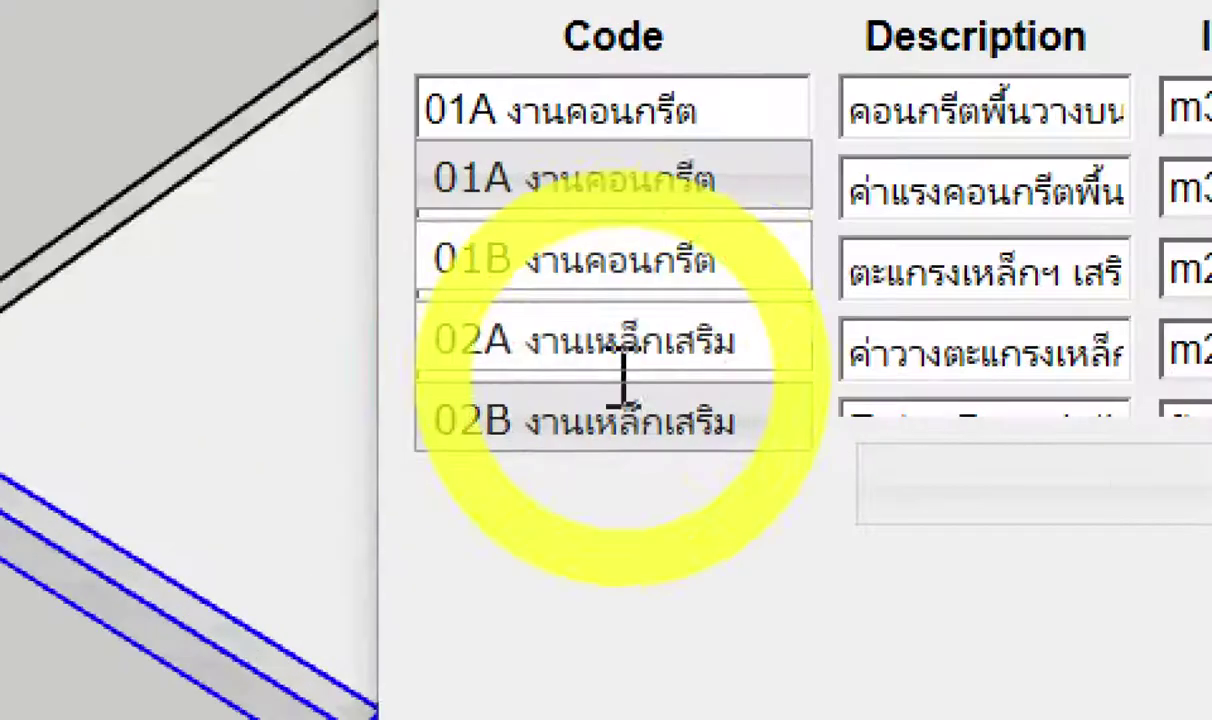
click(628, 298)
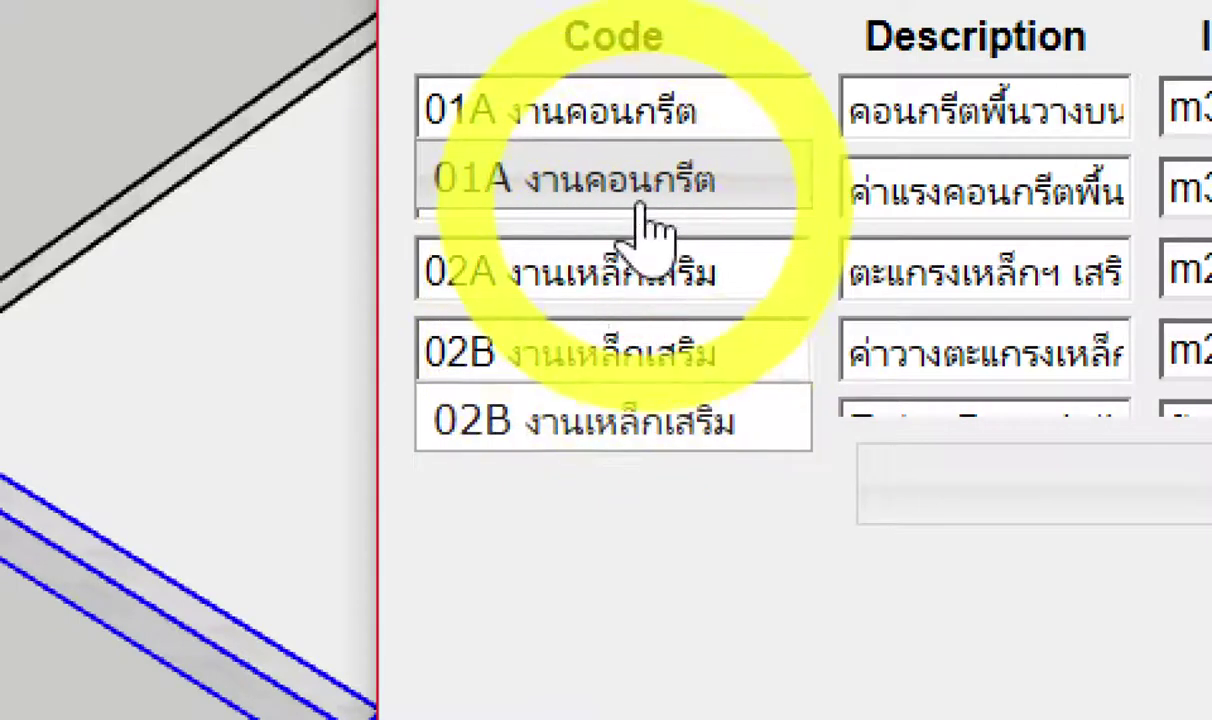
click(612, 308)
drag(612, 308, 584, 438)
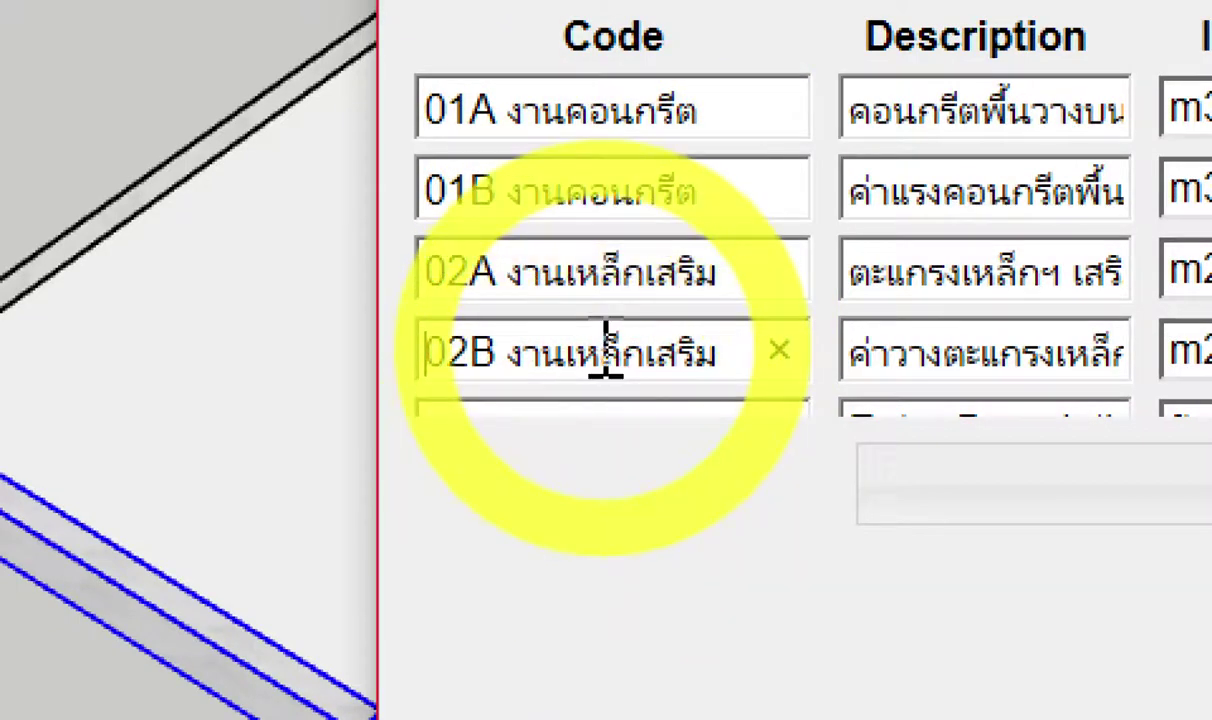
Enter code 04A ทรายรองพื้น and description ทรายซุ่มน้ำอัดแน่น in the new row.
click(592, 346)
text(04)
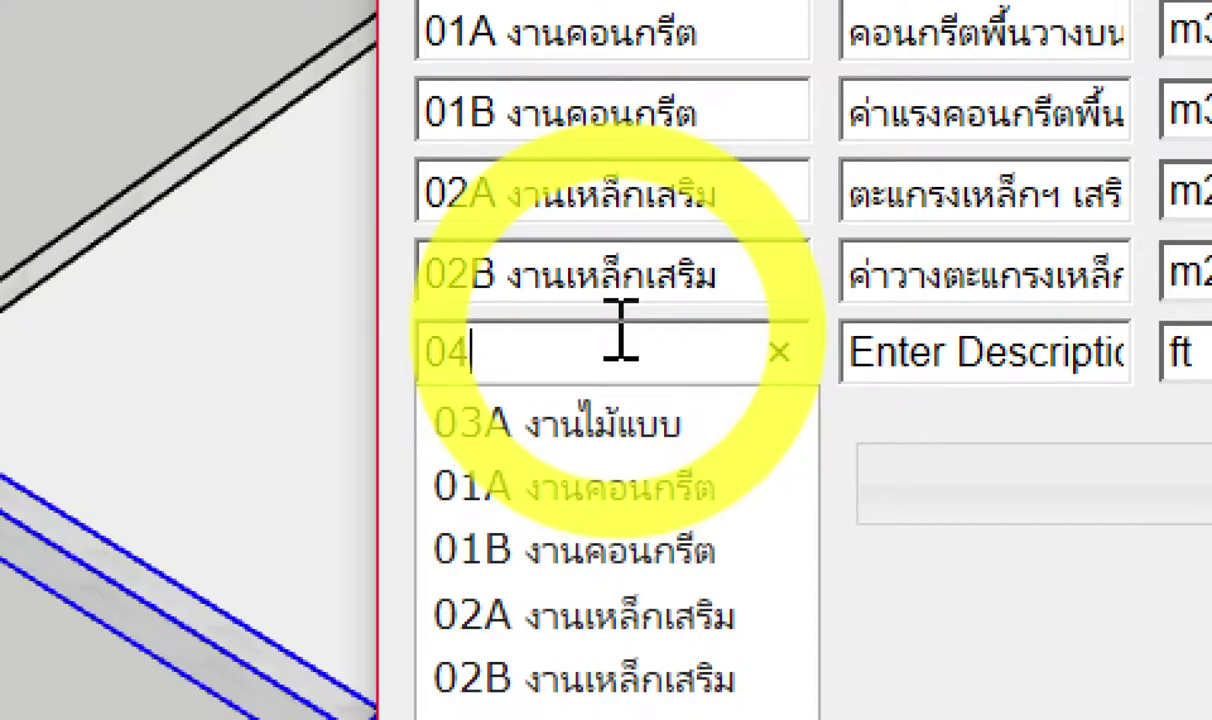
key(super)
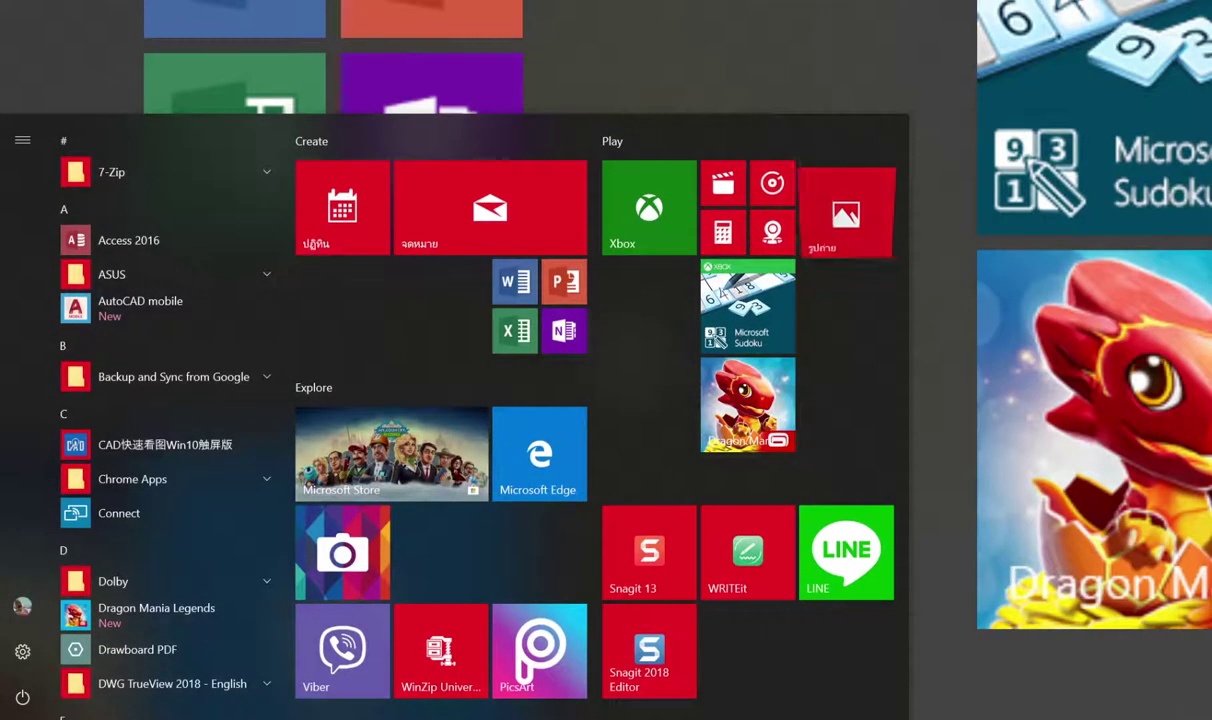
text(4)
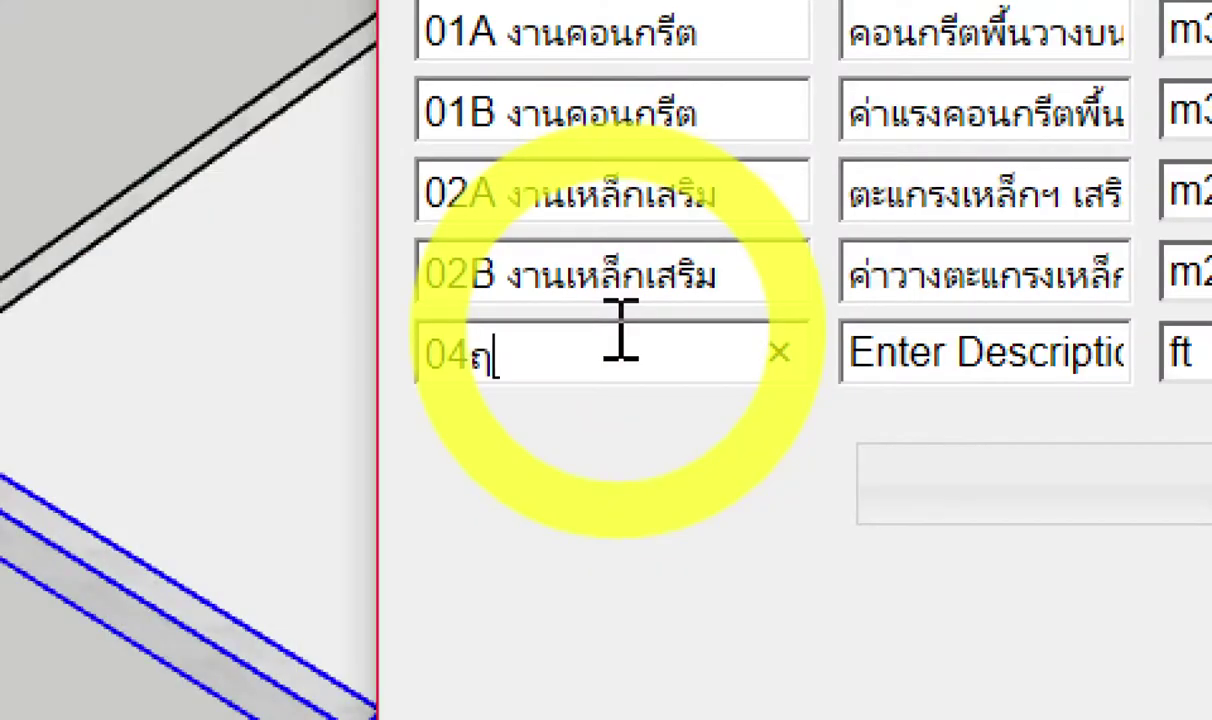
text(A ห)
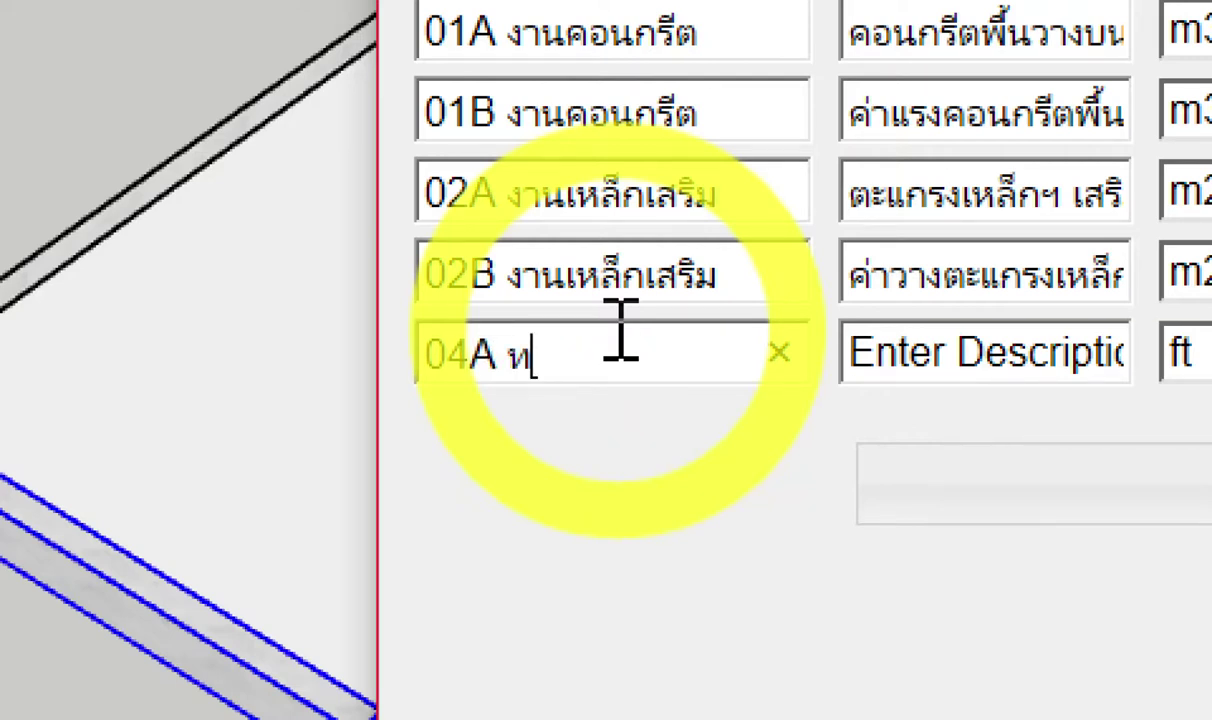
text(รายรองพื้น)
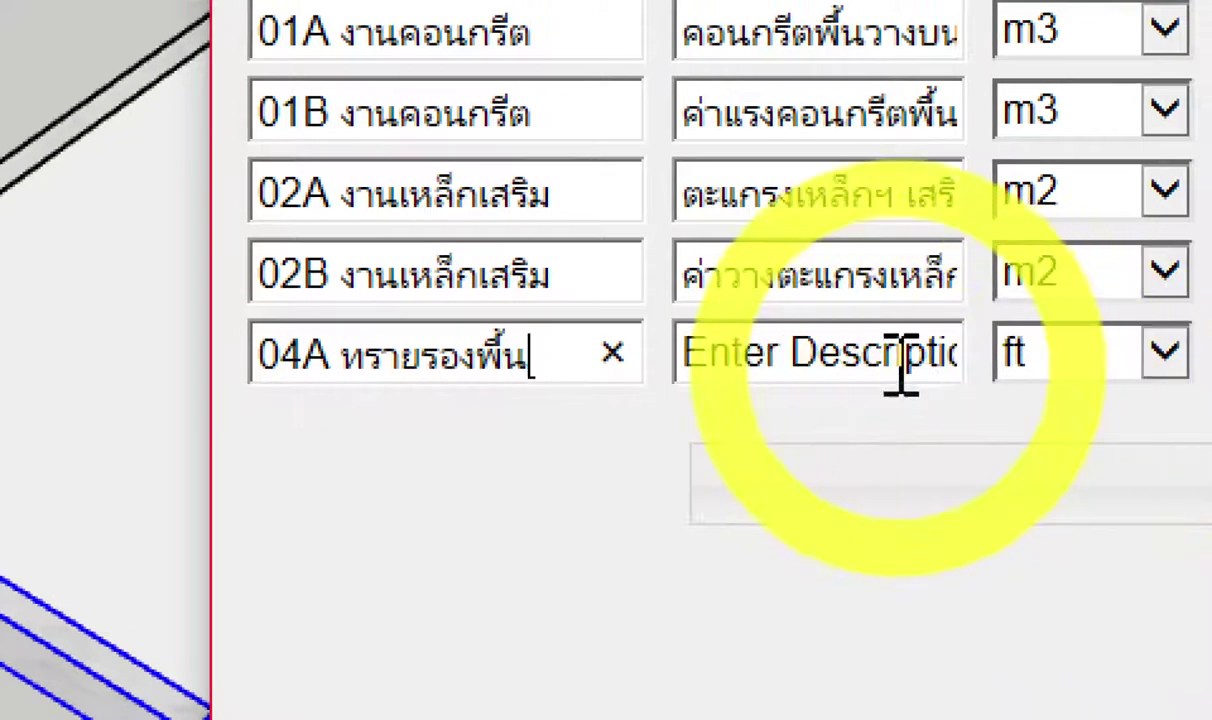
click(893, 362)
text(ทรายซุ่มน้ำอ)
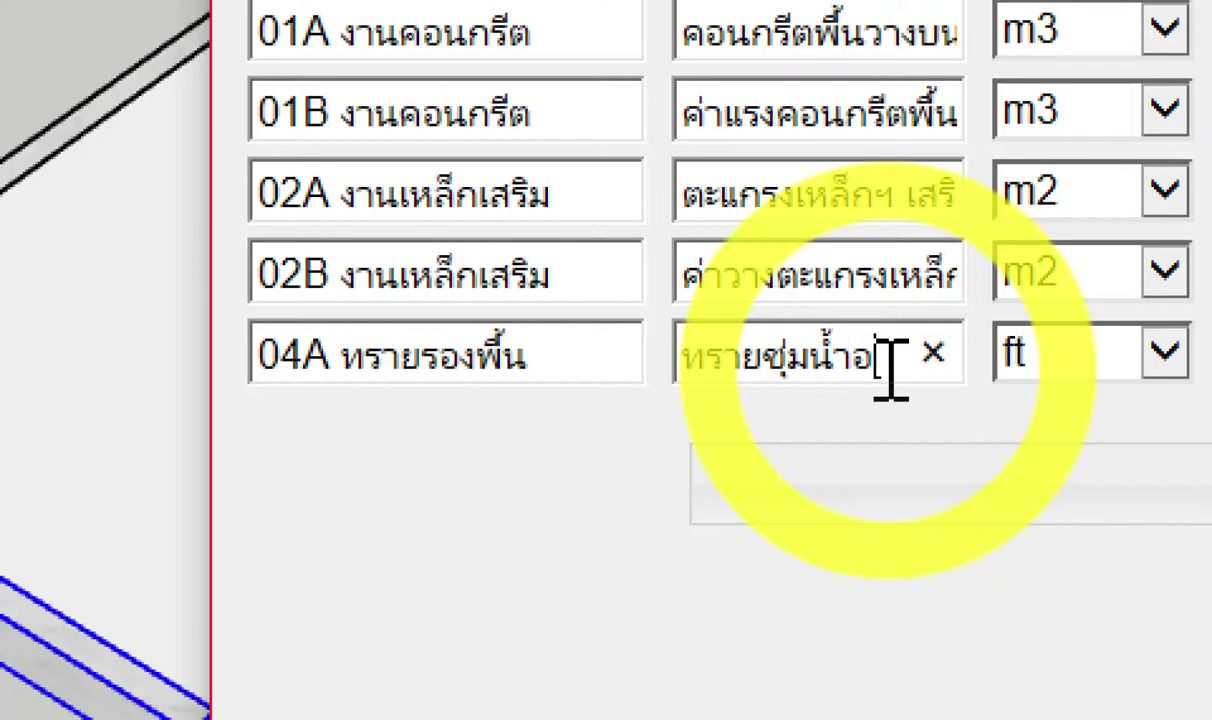
text(ดแน่น)
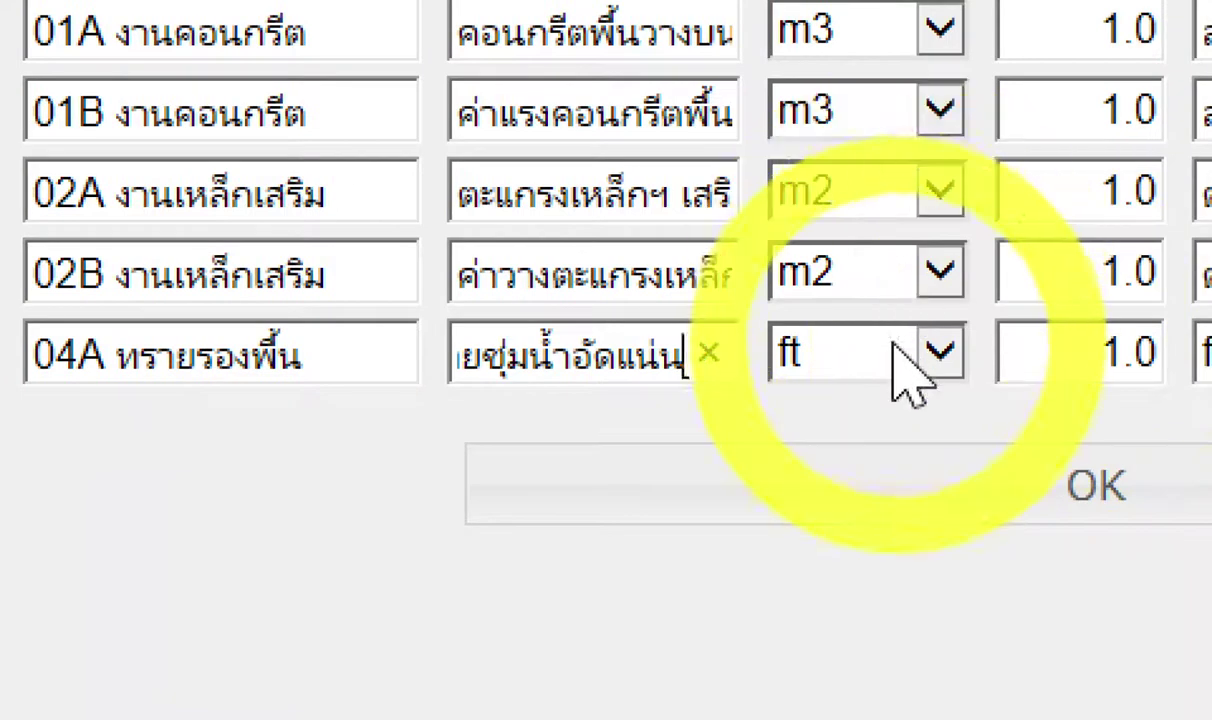
Set the 04A sand row's input to m2 and its unit label to ลบ.ม.
click(895, 352)
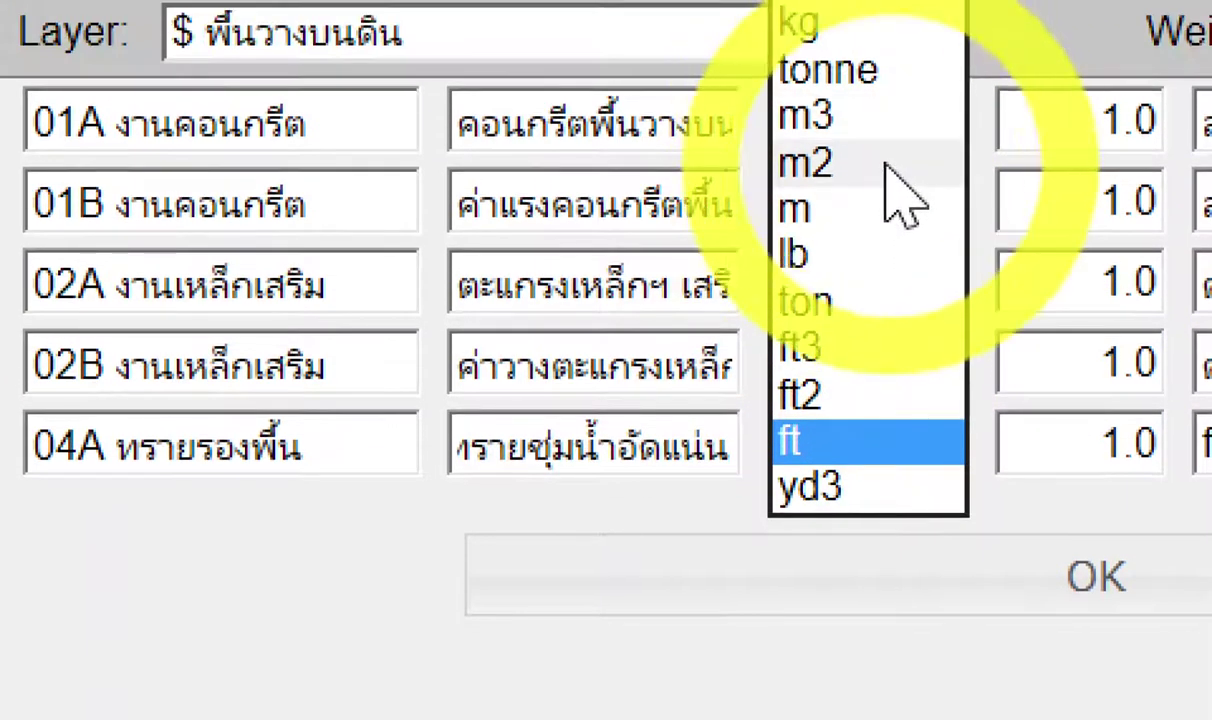
click(886, 165)
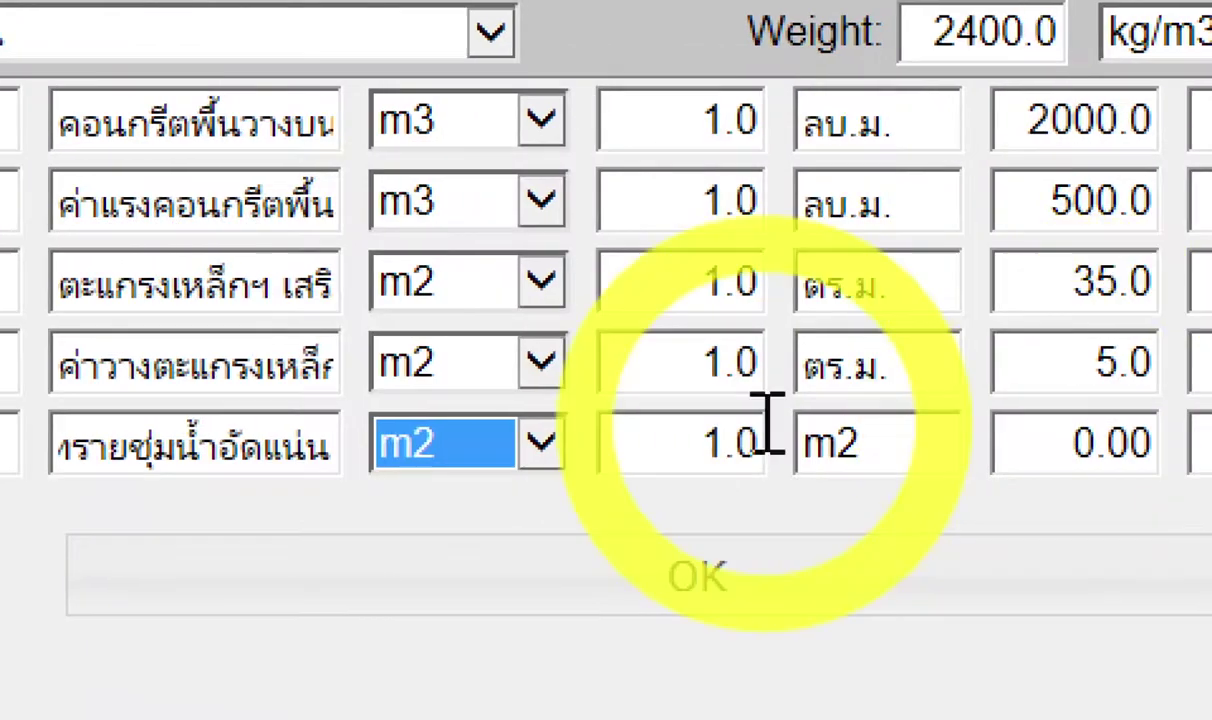
drag(878, 445, 795, 468)
text(ลบ.ม.)
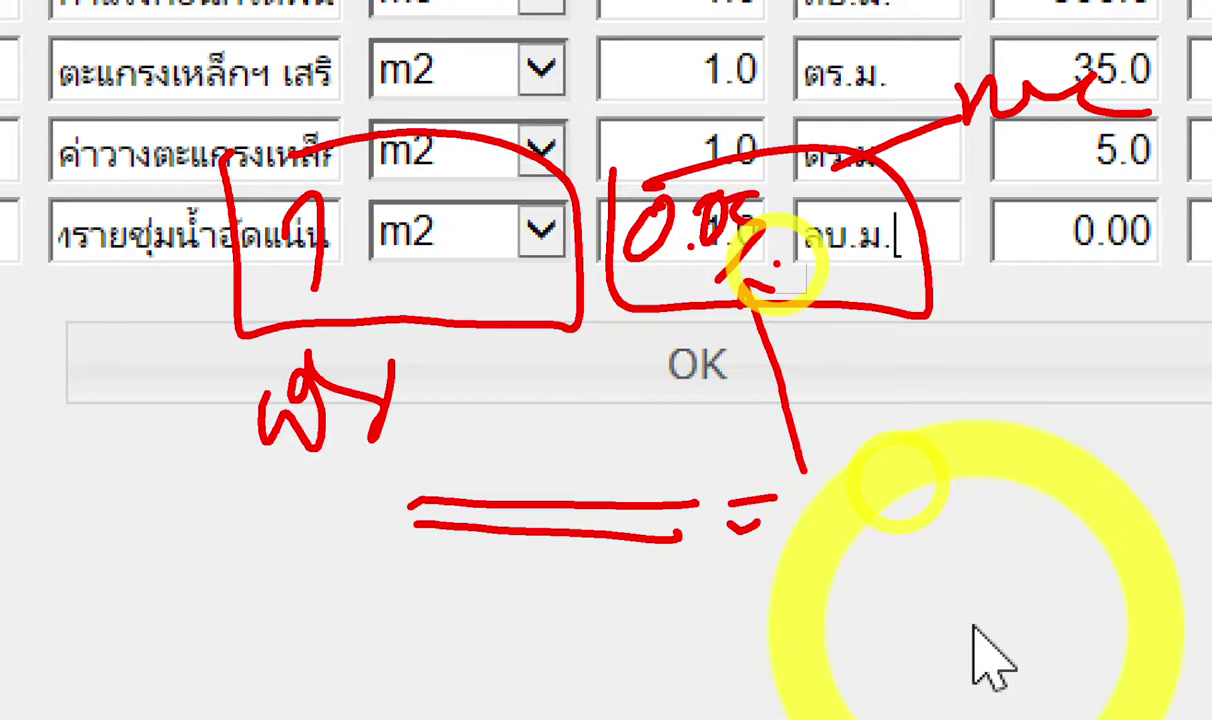
drag(740, 302, 775, 288)
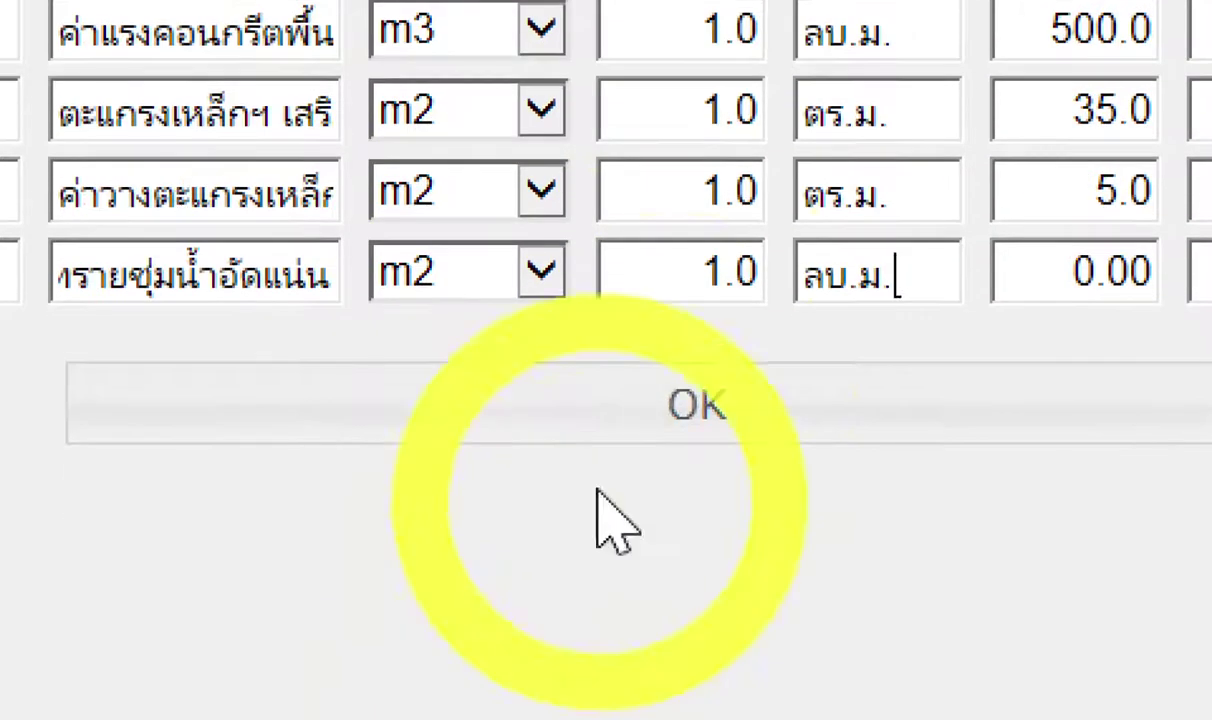
Give the 04A sand row a factor of 0.05 and a unit cost of 400.
drag(718, 275, 766, 268)
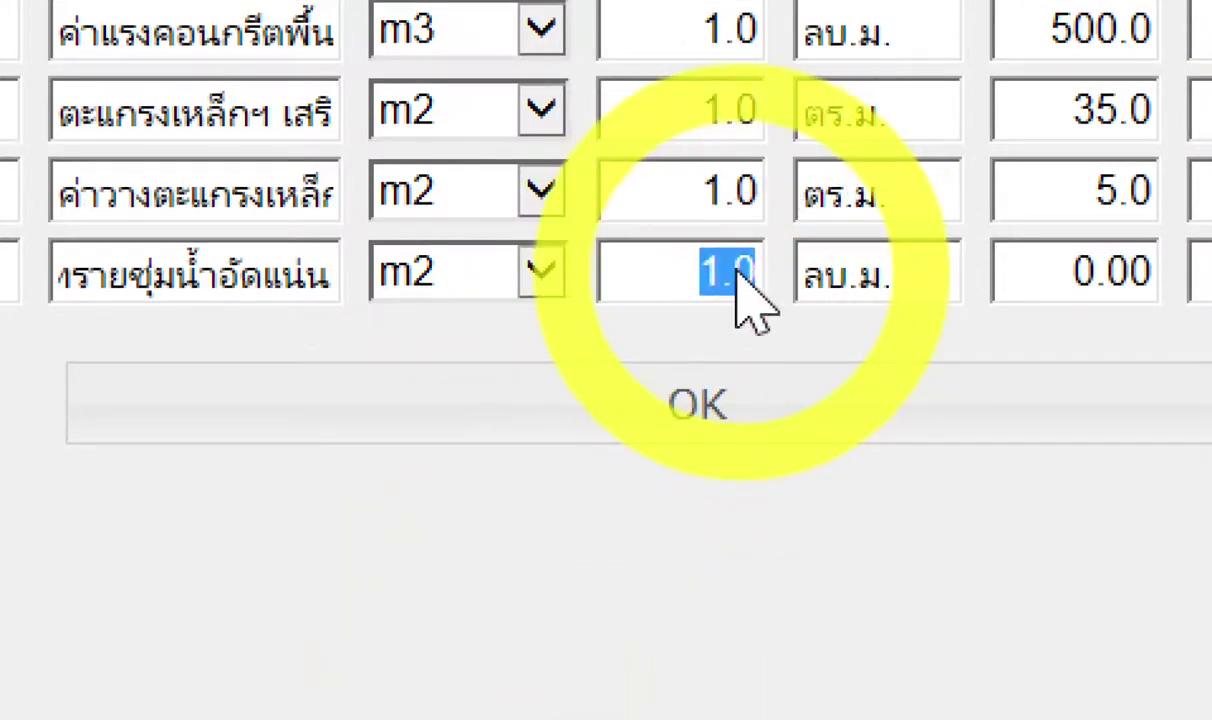
text(0)
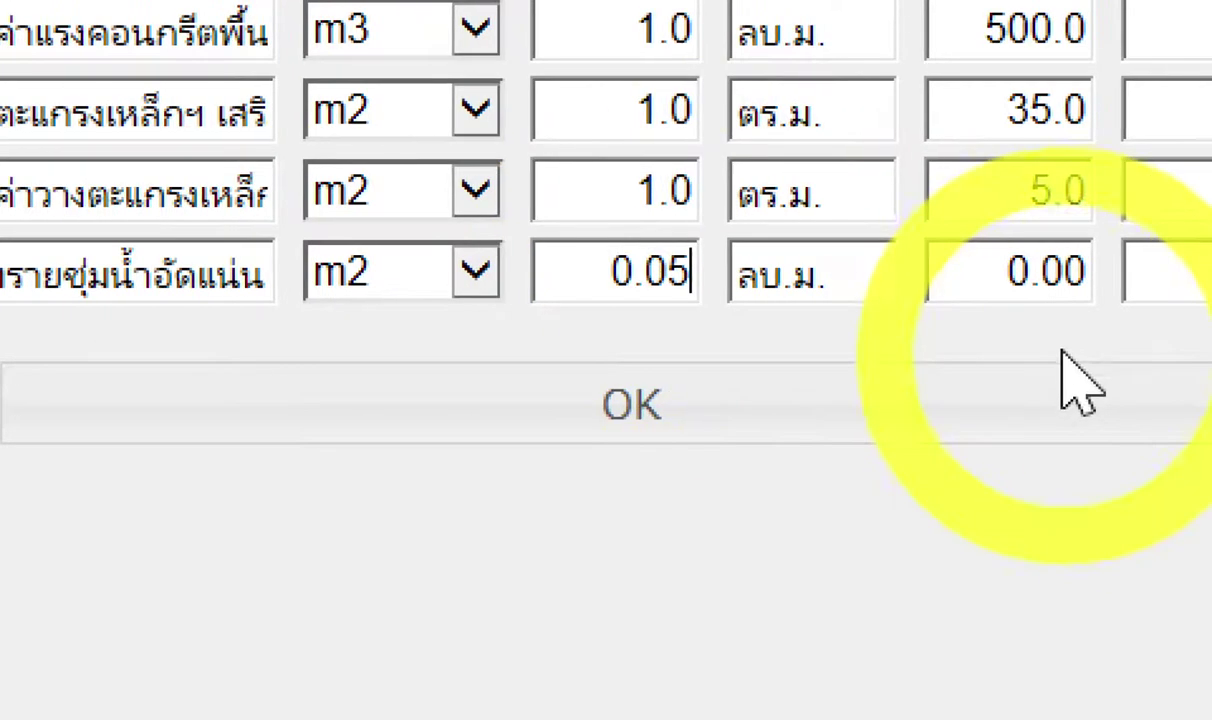
click(1067, 300)
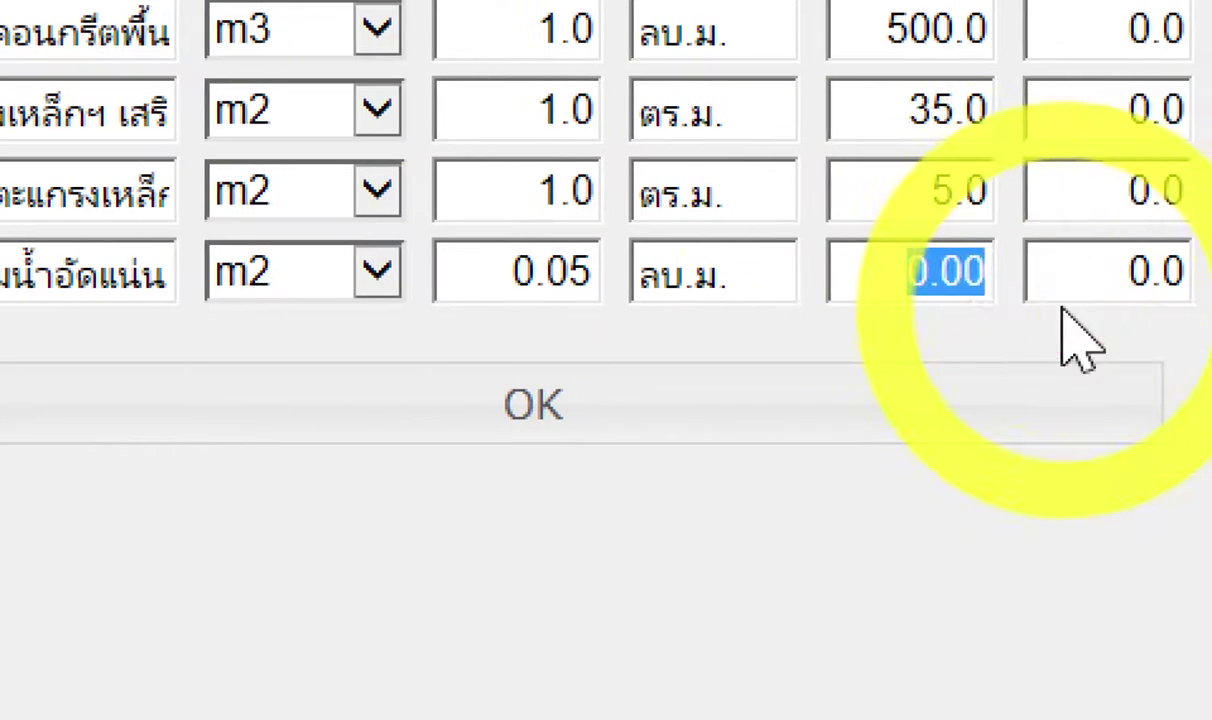
text(4)
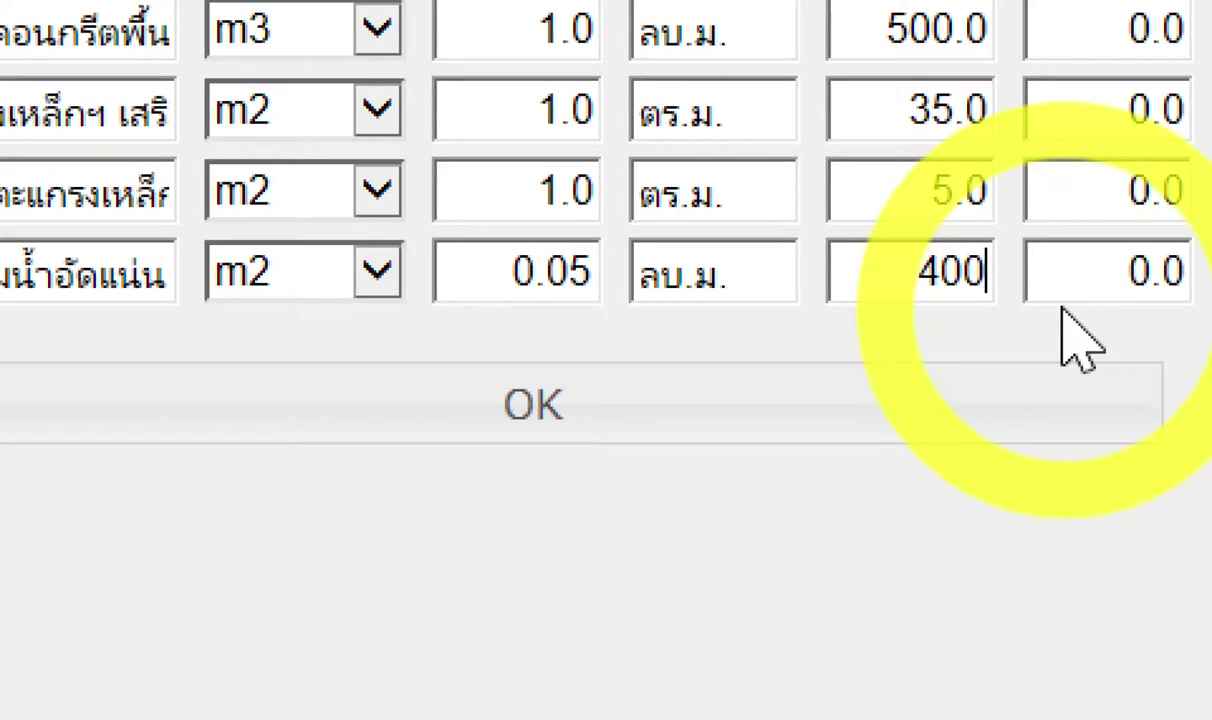
Sketch an on-screen note explaining the 1.25 waste multiplier, circle the waste value, then clear it.
mouse_move(265, 565)
mouse_down()
mouse_move(310, 515)
mouse_move(548, 580)
mouse_move(533, 545)
mouse_up()
mouse_move(375, 500)
mouse_down()
mouse_move(375, 535)
mouse_move(372, 497)
mouse_move(470, 540)
mouse_up()
click(400, 540)
drag(455, 490, 480, 540)
drag(552, 510, 680, 515)
mouse_move(662, 485)
mouse_down()
mouse_move(738, 500)
mouse_move(750, 540)
mouse_move(1005, 538)
mouse_up()
drag(760, 510, 1048, 503)
drag(888, 585, 880, 648)
mouse_move(985, 595)
mouse_down()
mouse_move(995, 574)
mouse_move(1135, 565)
mouse_up()
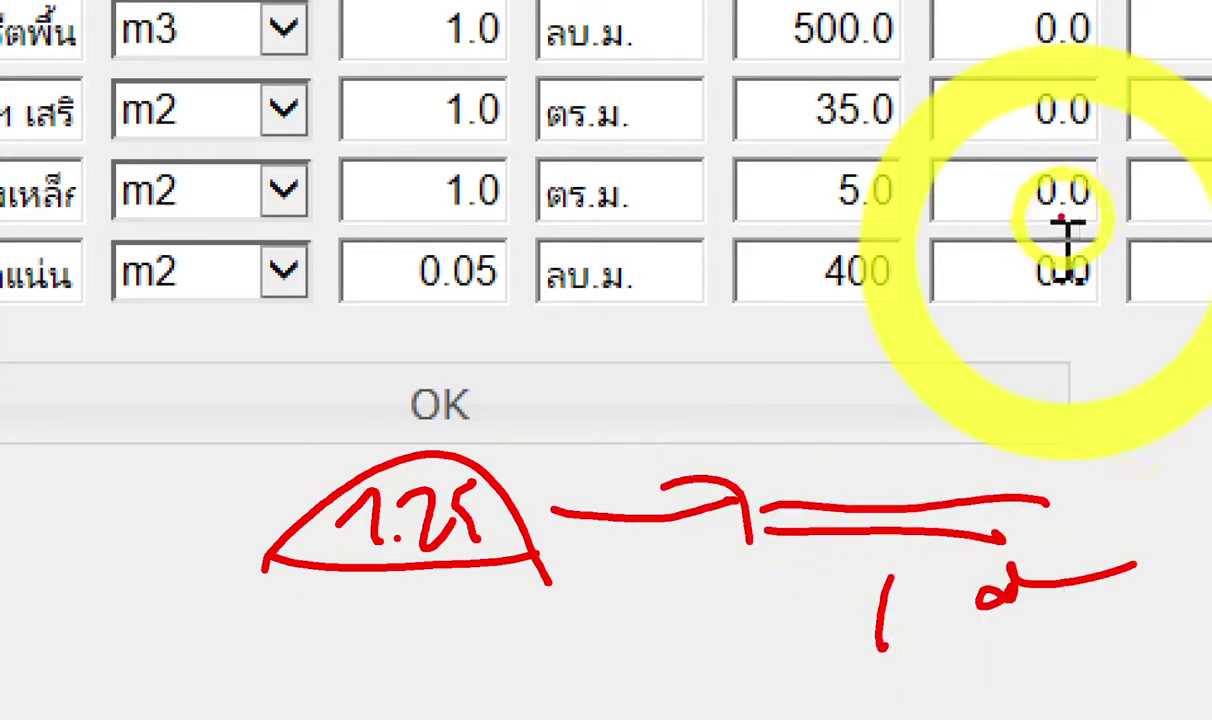
drag(1055, 213, 1111, 240)
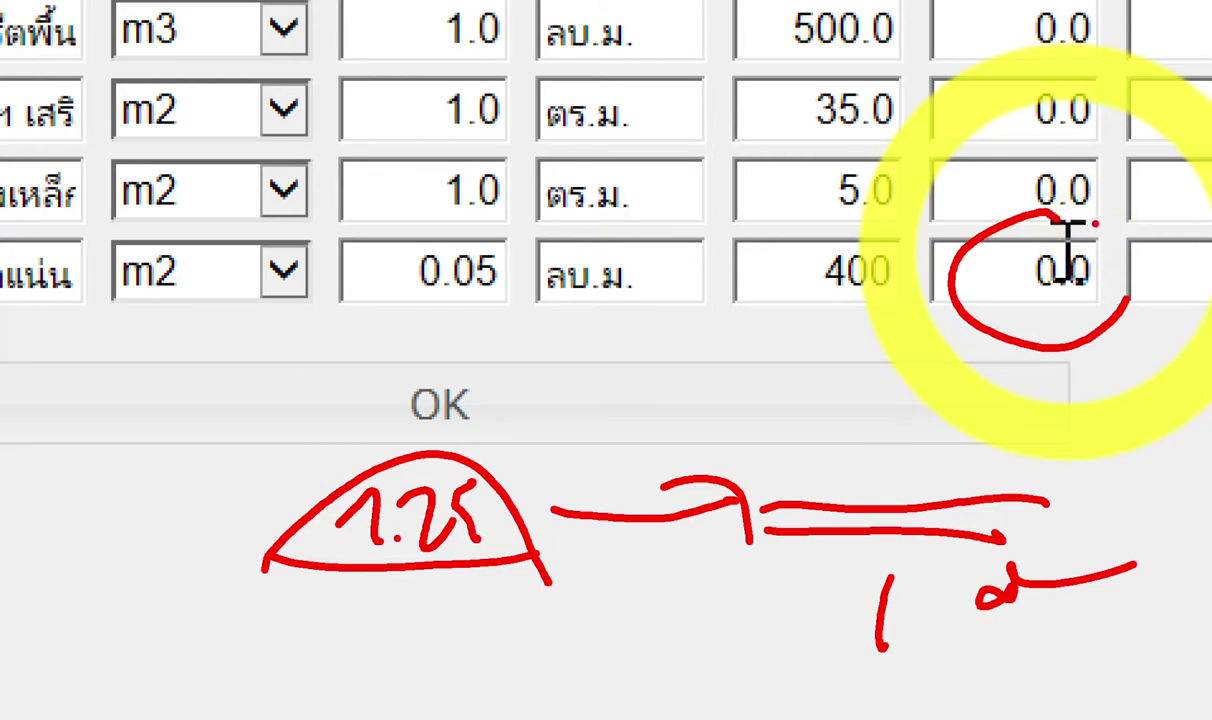
key(Escape)
Set the sand row's waste to 25% and add a blank cost row.
click(731, 282)
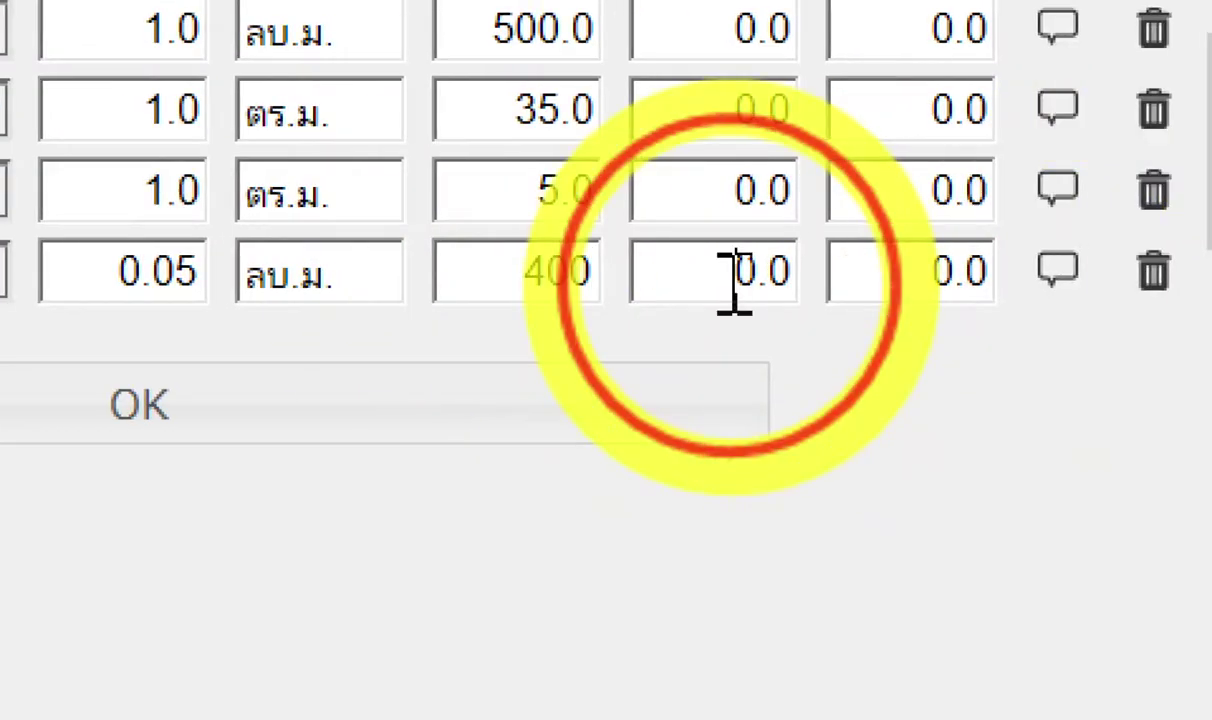
text(25)
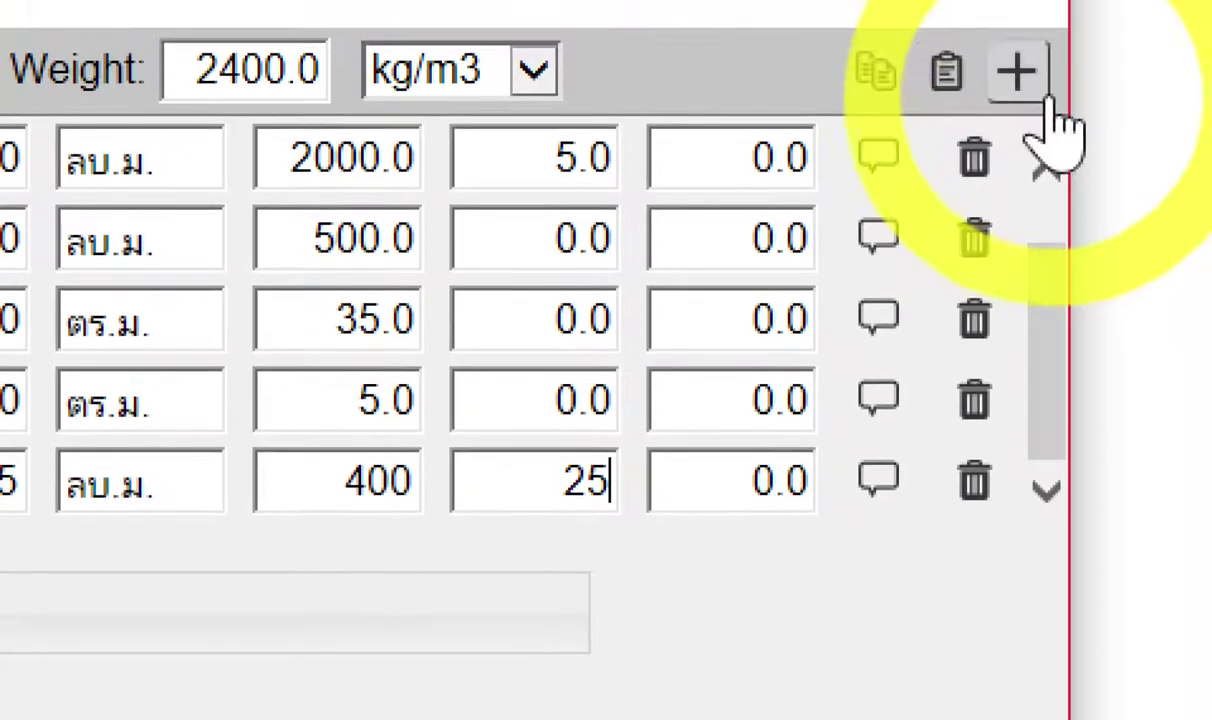
click(1030, 105)
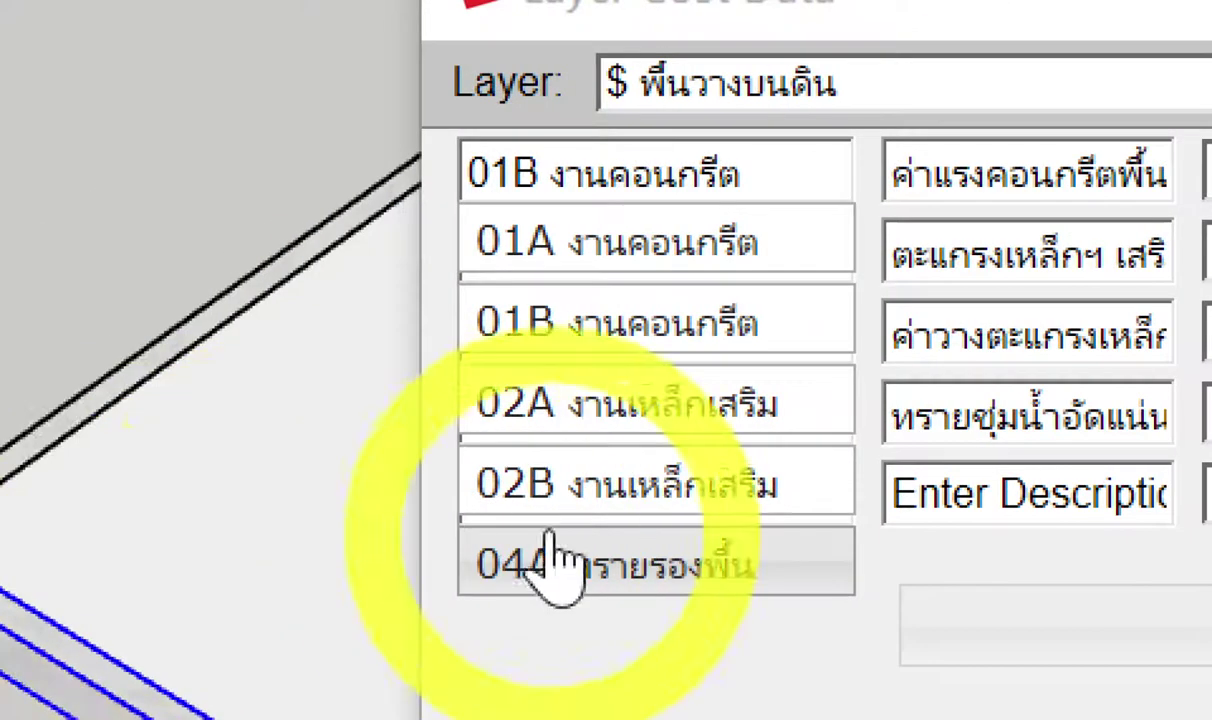
Keep 01A at the top of the list and give the blank row code 04B.
drag(566, 500, 560, 380)
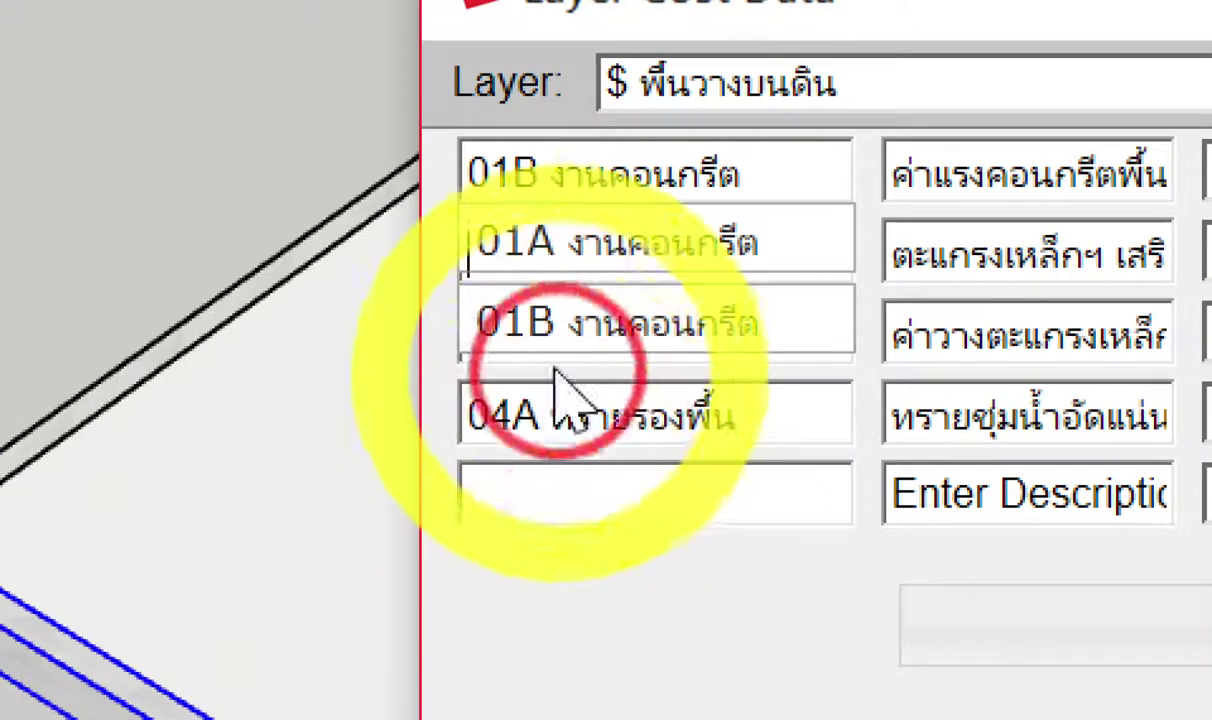
drag(520, 240, 605, 184)
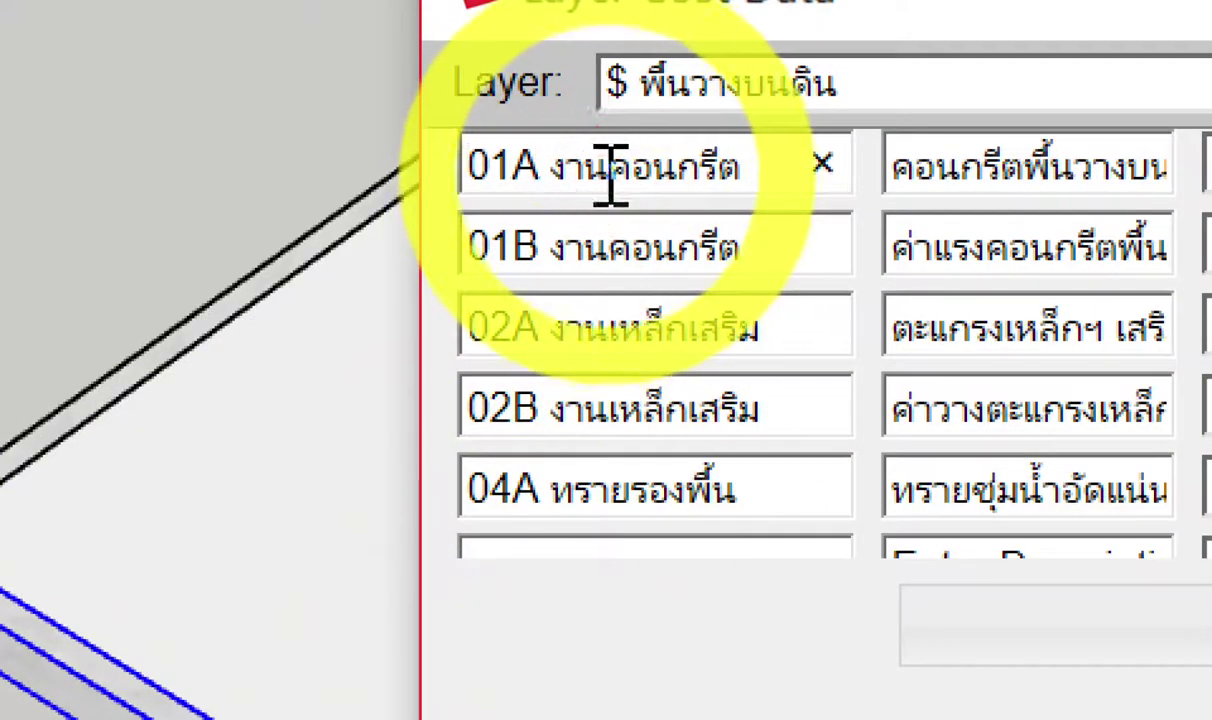
scroll(640, 330, down, 1)
click(530, 481)
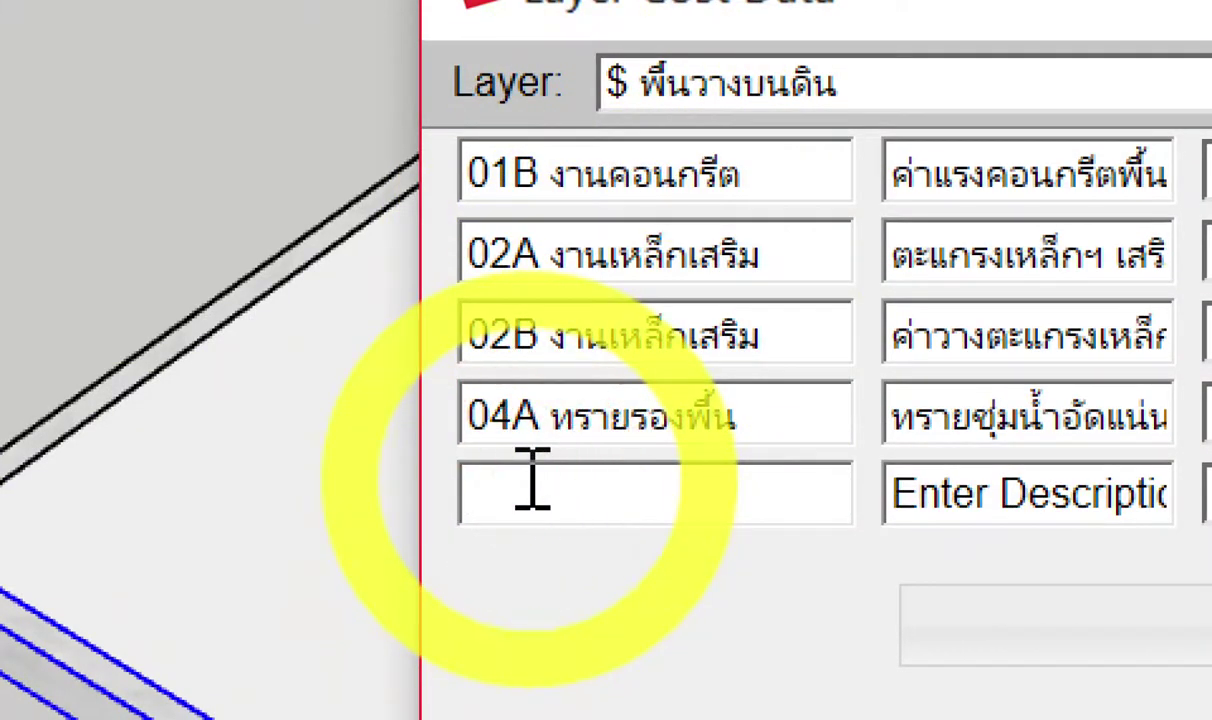
text(04B ทรายรองพื้น)
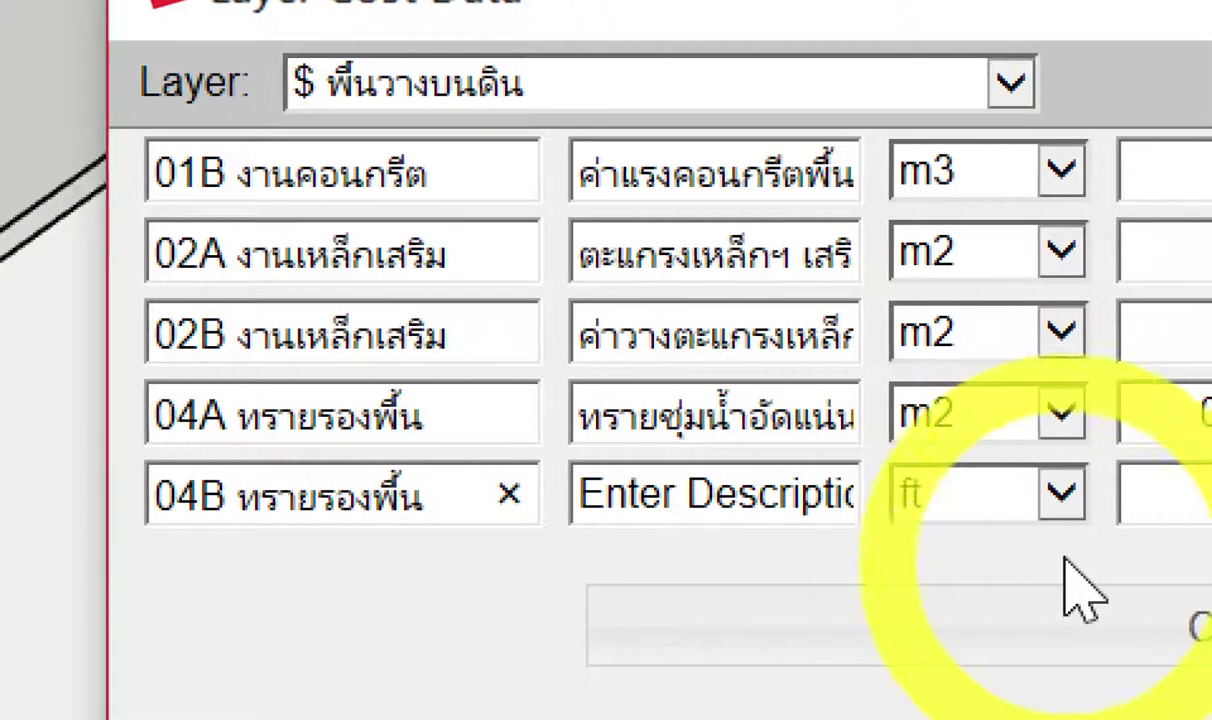
Copy 04A's sand description into 04B and prefix it with ค่าแรง (labour).
double_click(737, 430)
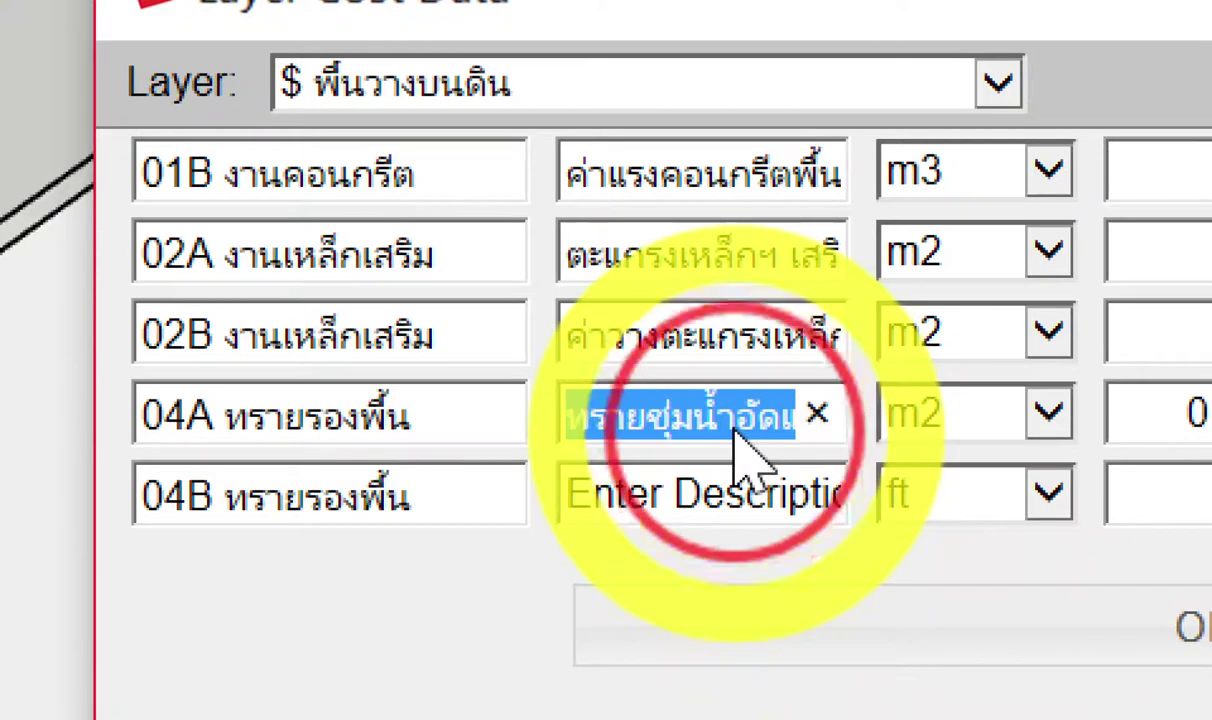
key(ctrl+c)
double_click(663, 500)
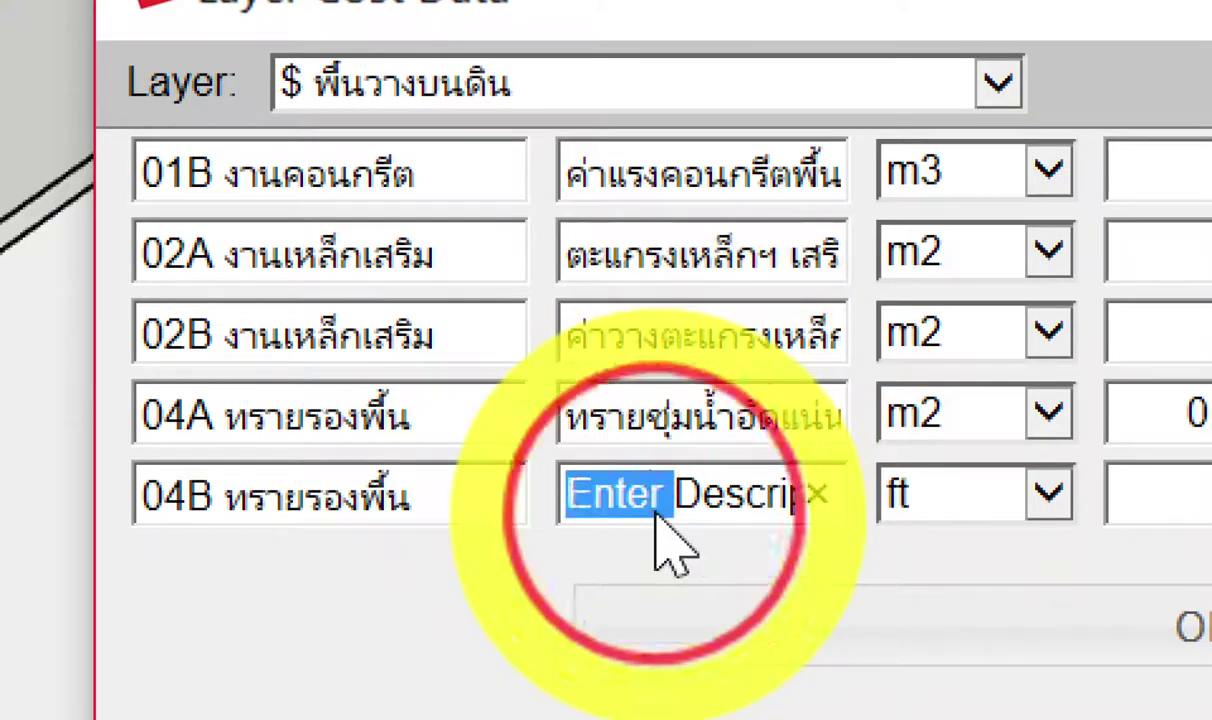
key(ctrl+v)
drag(568, 500, 473, 512)
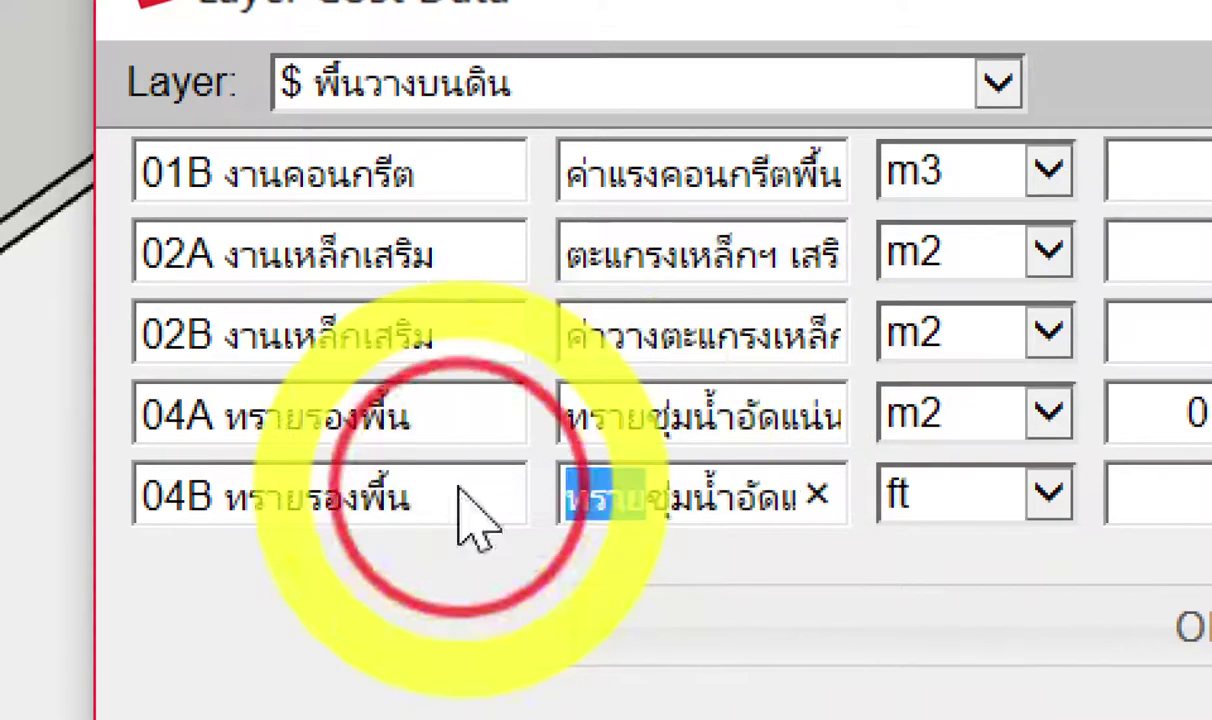
text(ค่าแรง)
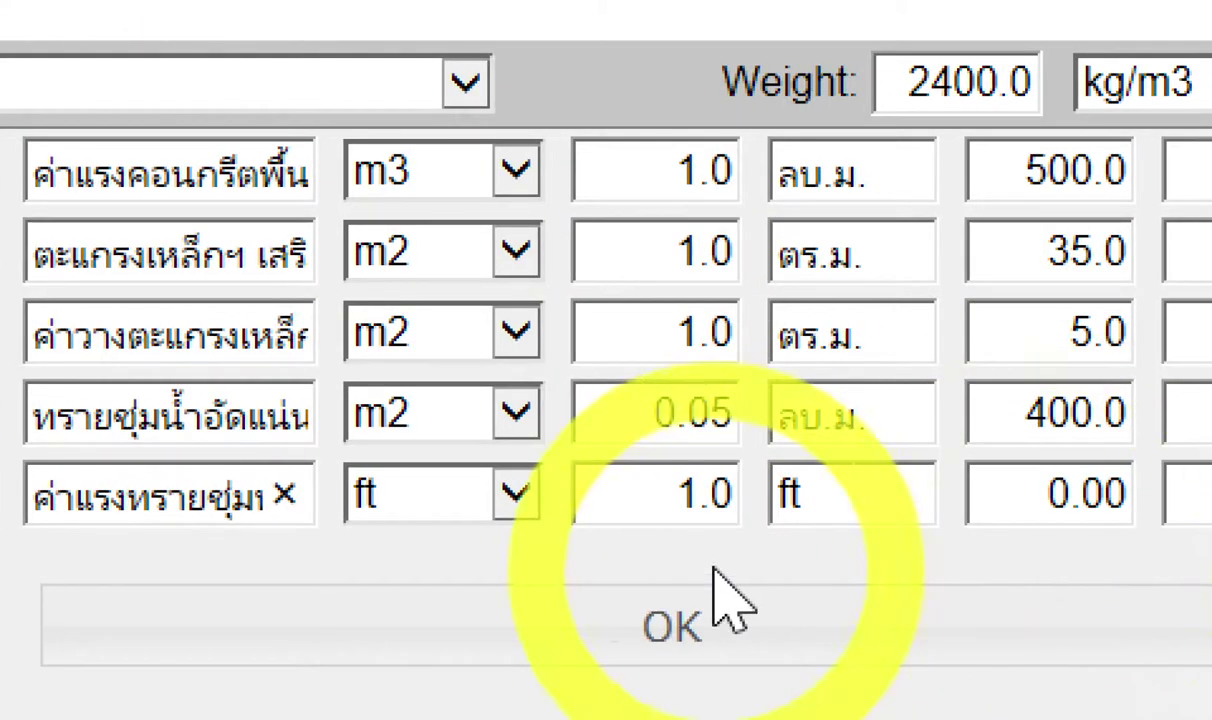
Set row 04B's unit to m2.
click(530, 505)
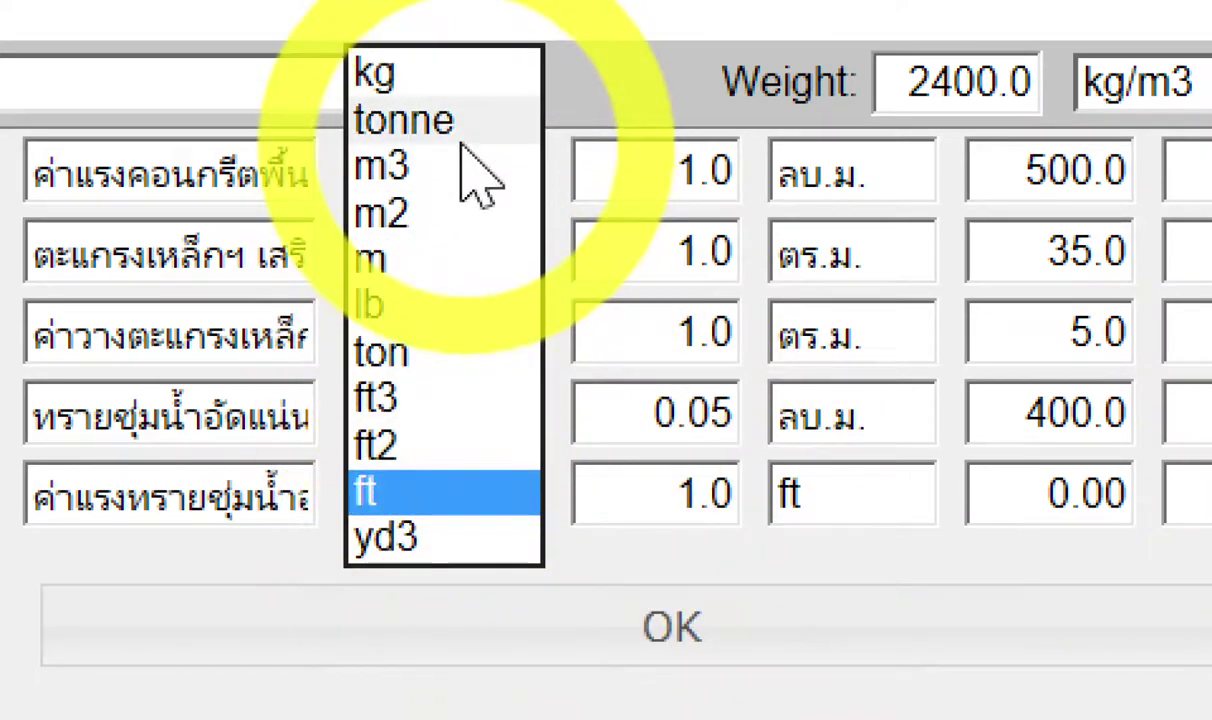
click(455, 240)
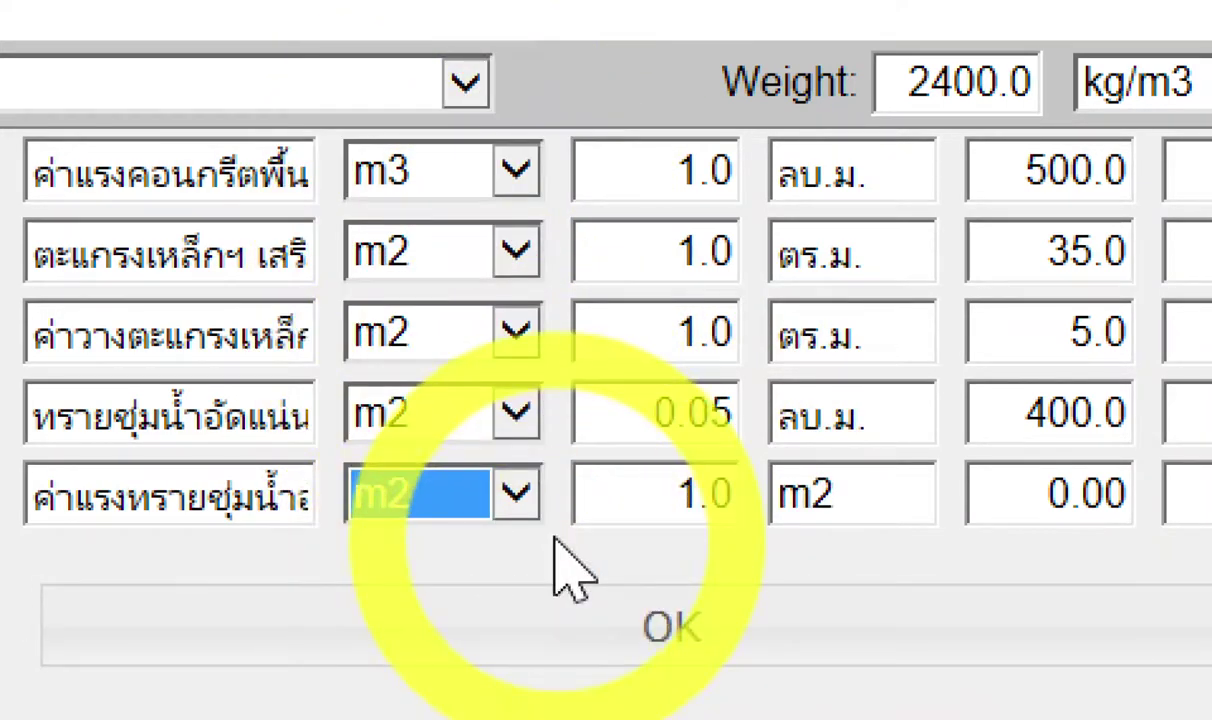
click(555, 540)
scroll(610, 352, up, 2)
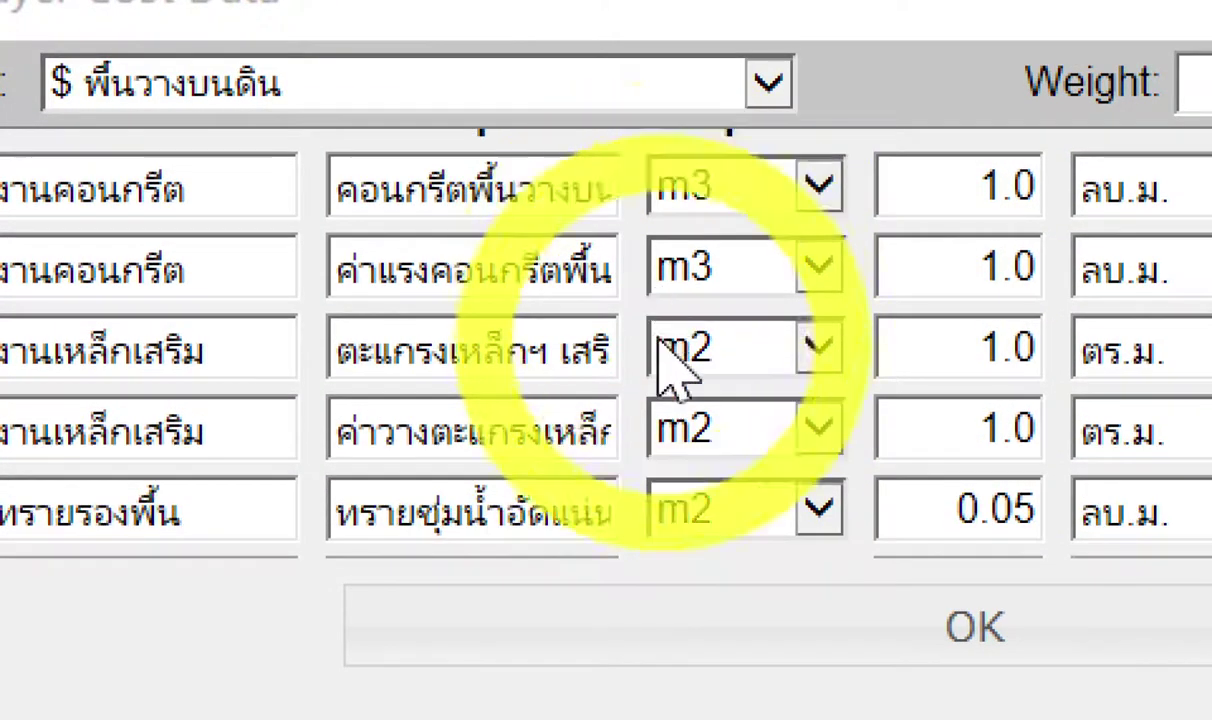
scroll(672, 400, down, 1)
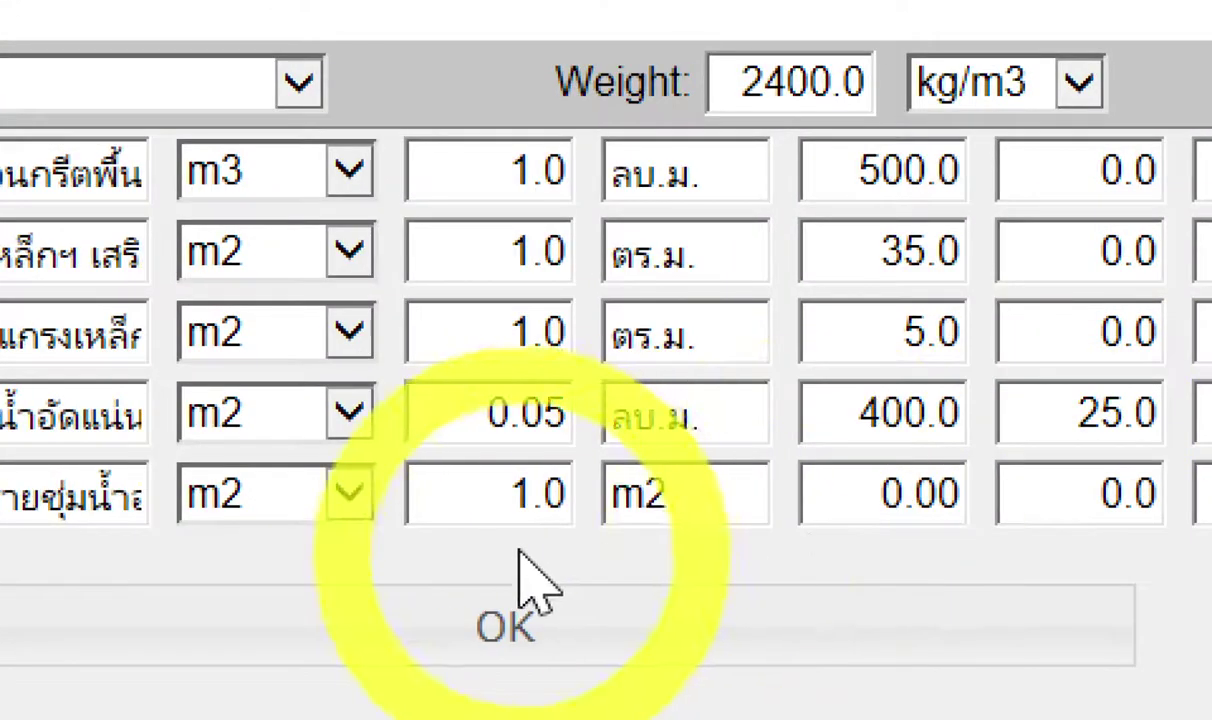
Enter the 04B quantity as 0.05 ลบ.ม., copying the unit label from 04A.
drag(496, 495, 583, 489)
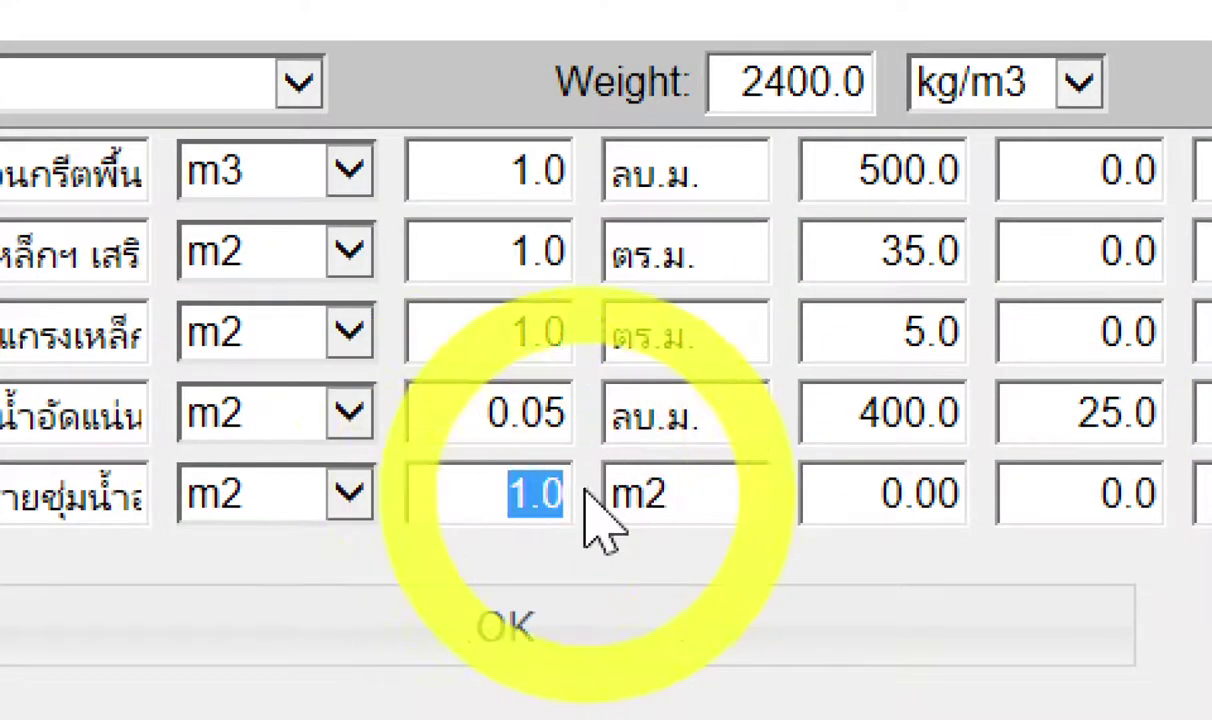
text(จ)
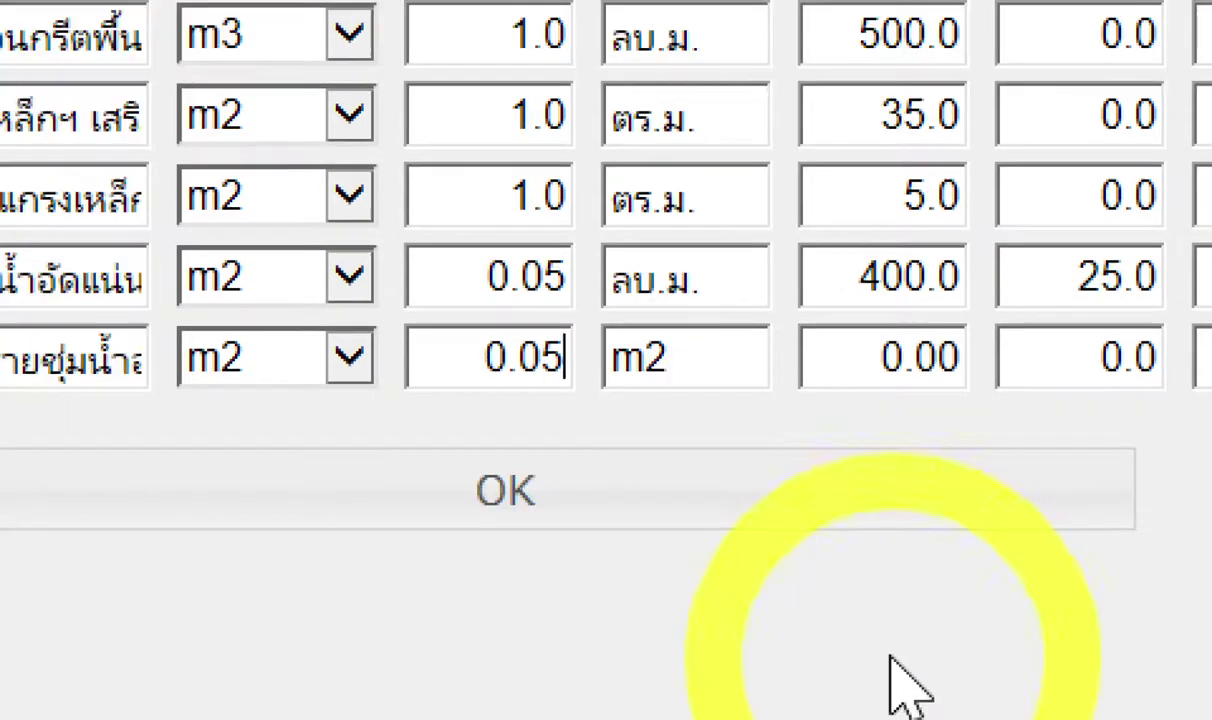
drag(729, 295, 465, 303)
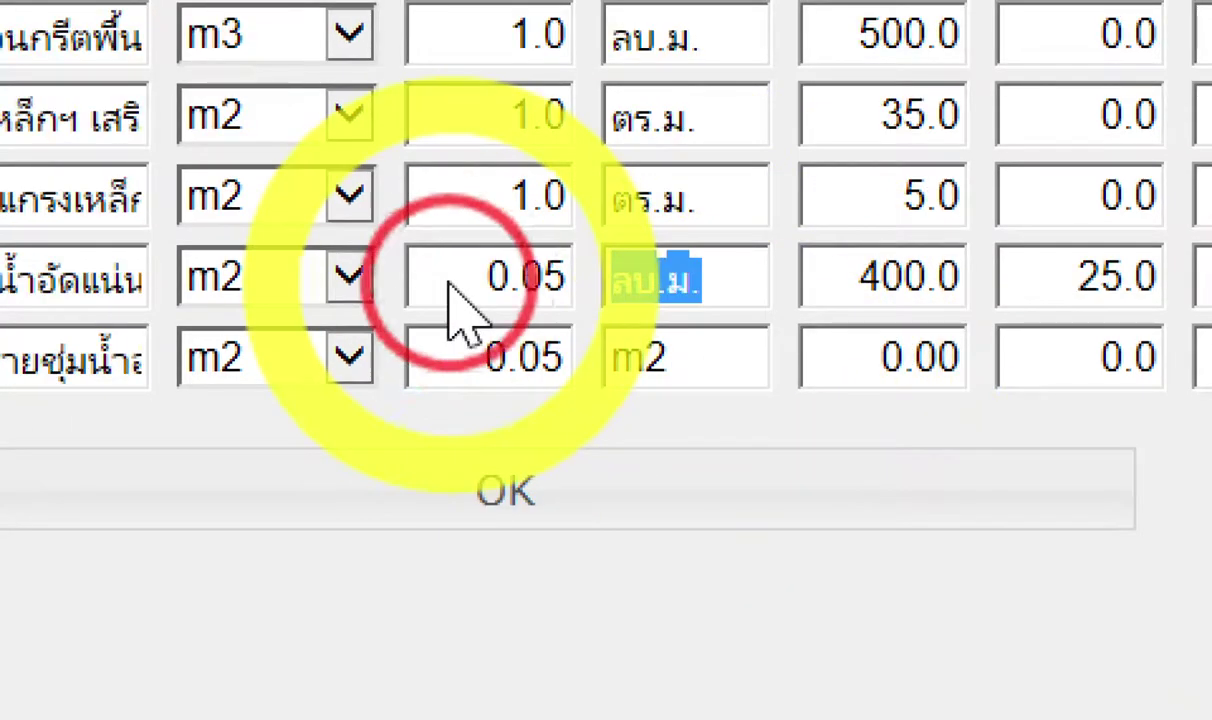
drag(730, 360, 558, 355)
key(ctrl+v)
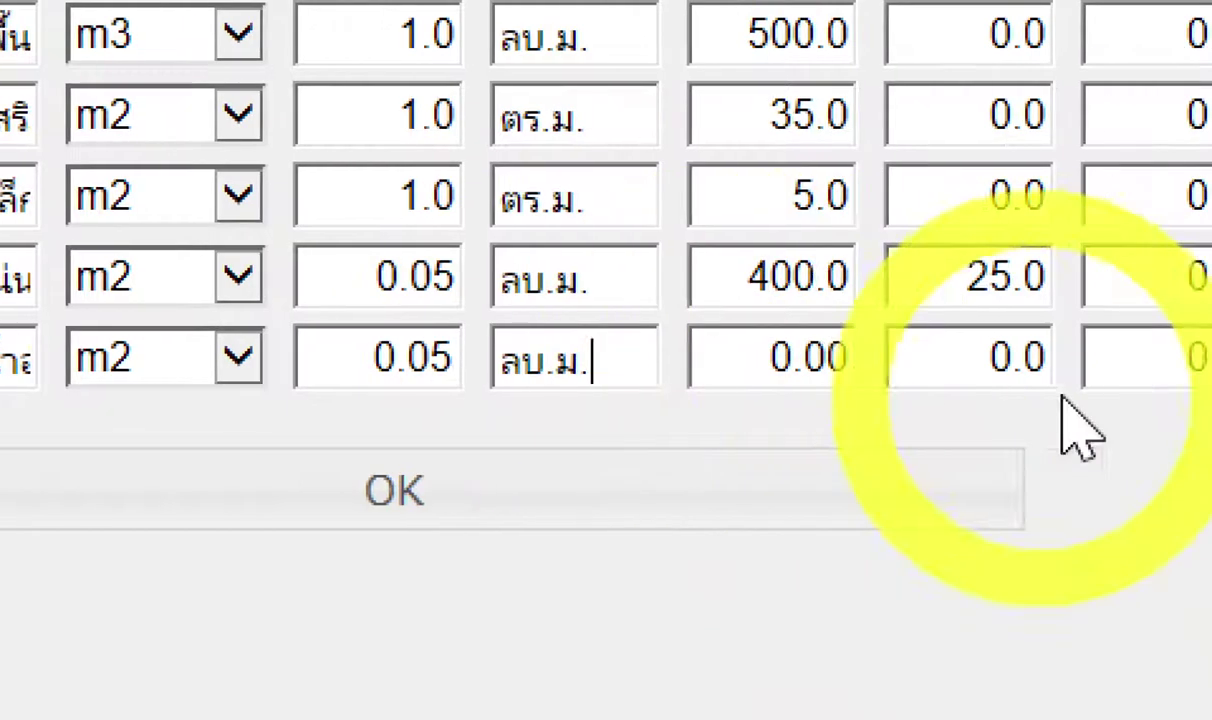
Set the 04B price to 120.
click(686, 372)
drag(686, 372, 835, 415)
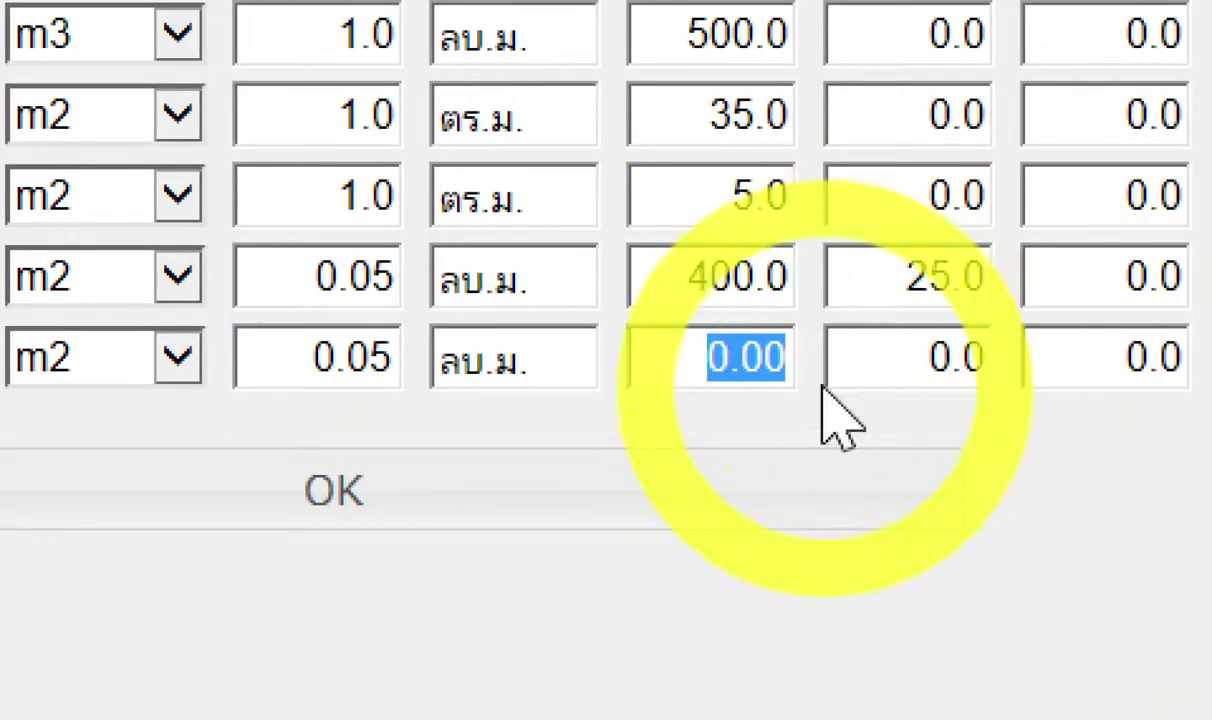
text(120)
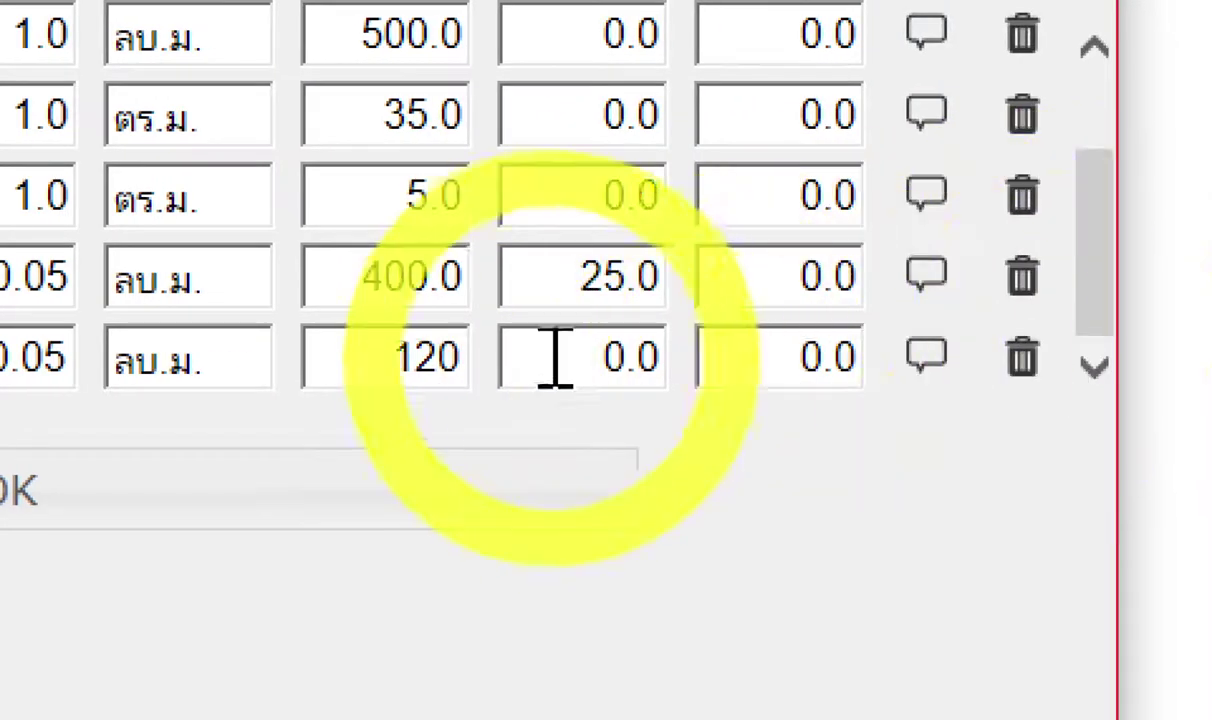
drag(373, 352, 540, 358)
text(9)
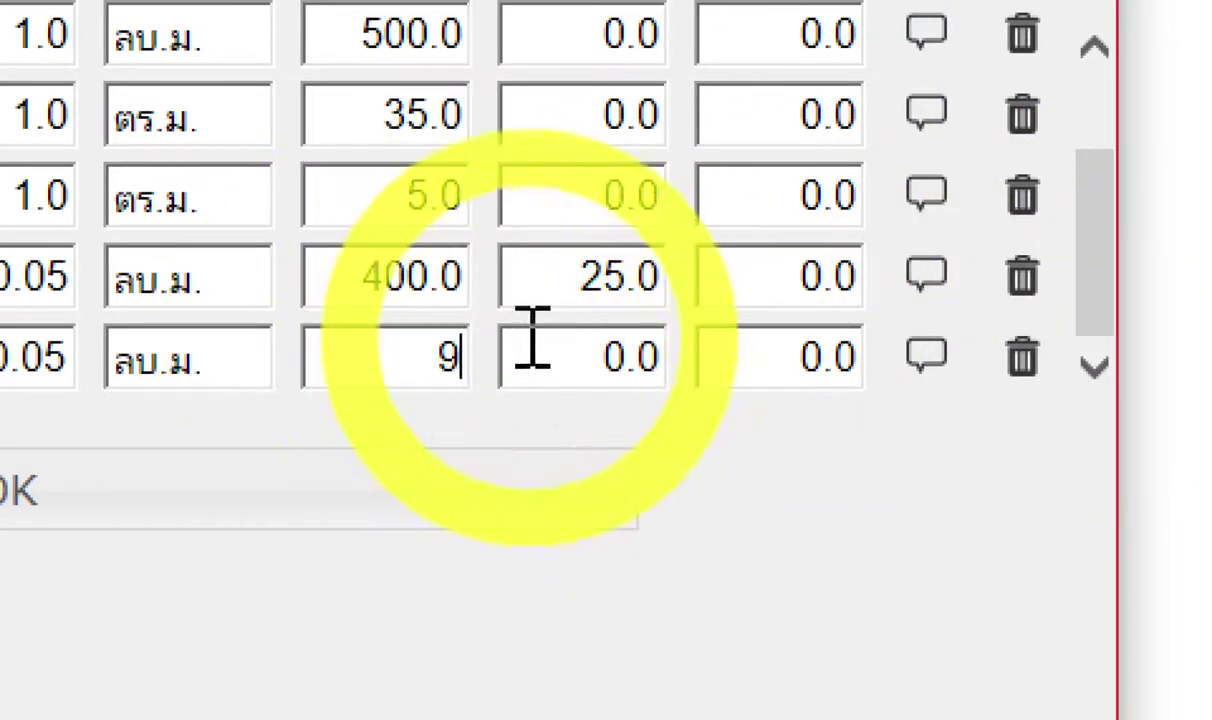
text(0)
key(Tab)
click(958, 360)
text(25)
click(425, 358)
drag(425, 358, 519, 328)
text(120)
Reset 04B waste to 0, save the cost data, and select the slab to check its cost.
drag(578, 365, 703, 365)
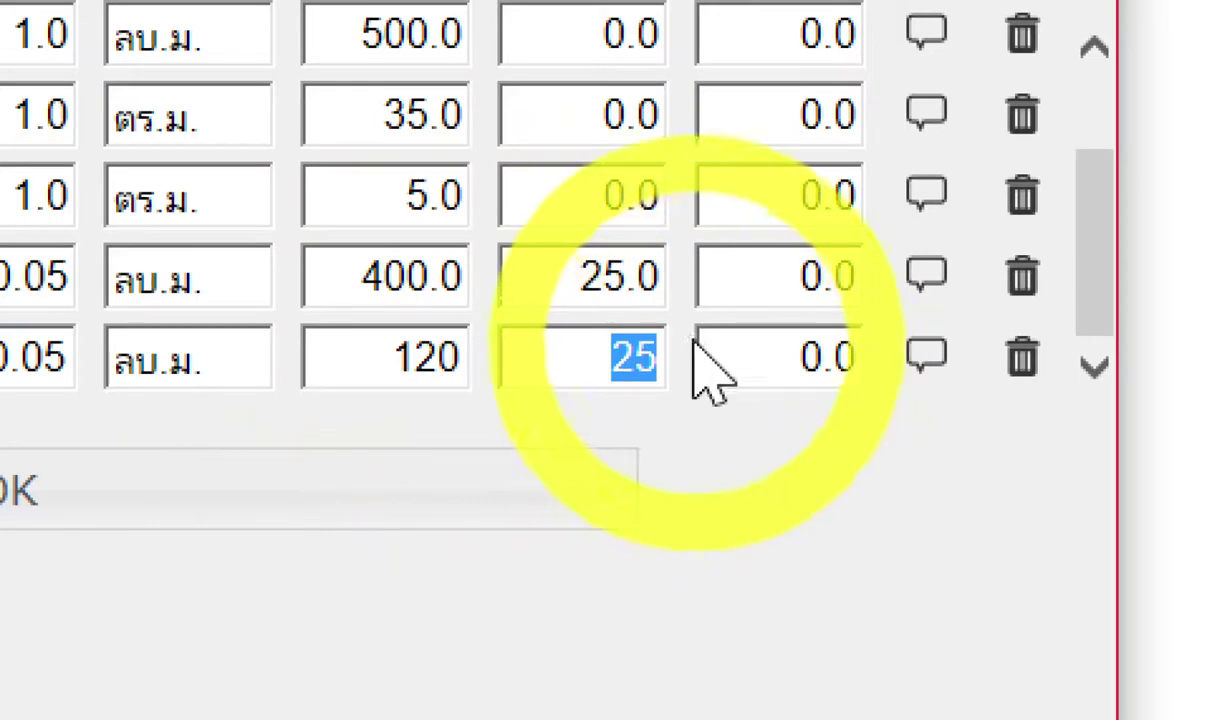
text(0)
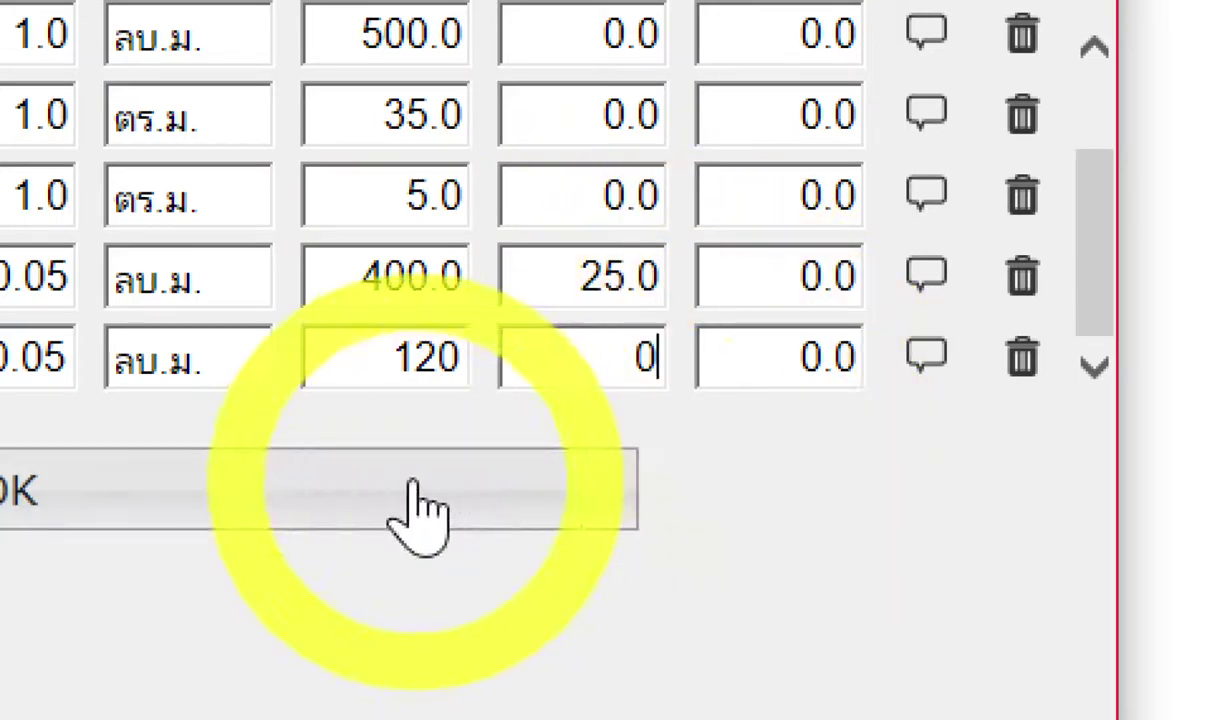
click(419, 514)
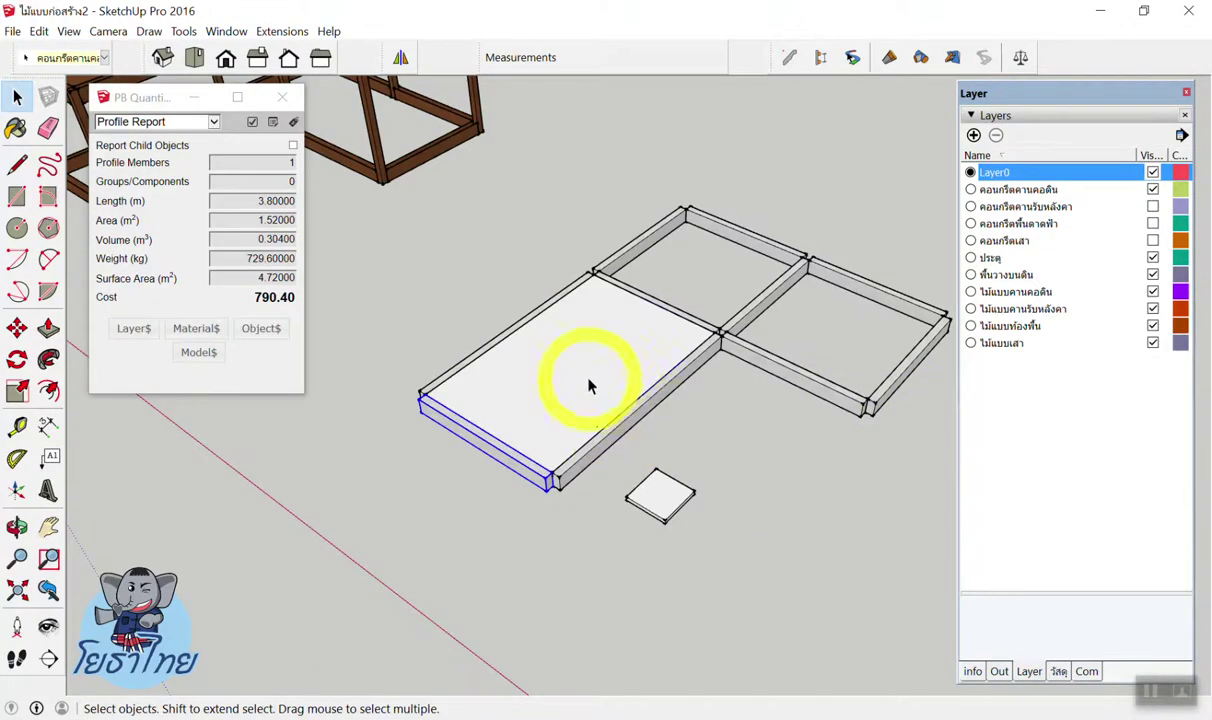
click(500, 384)
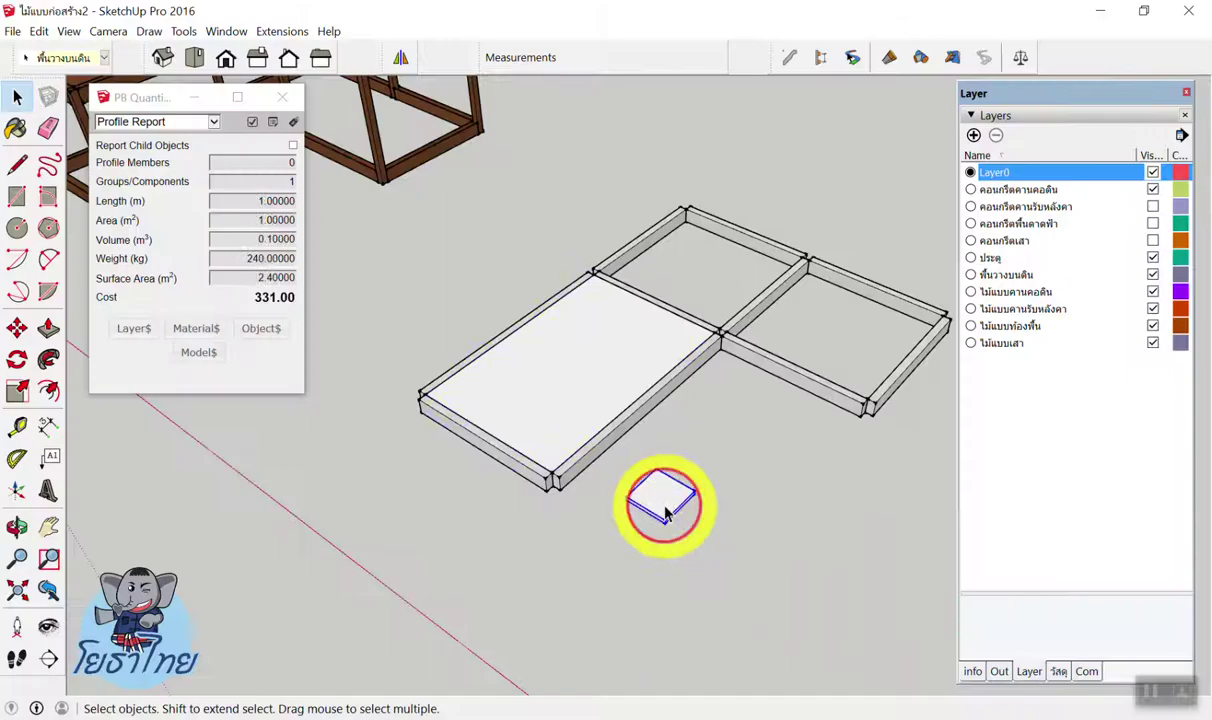
click(668, 527)
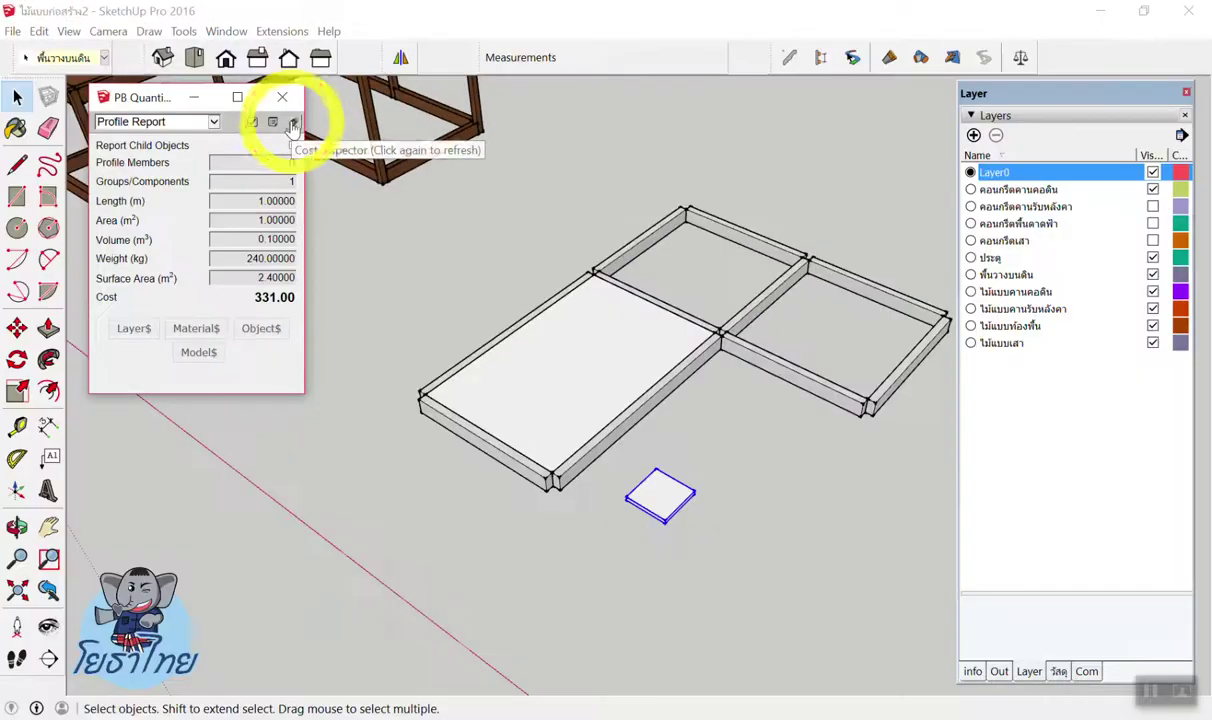
click(294, 121)
click(628, 470)
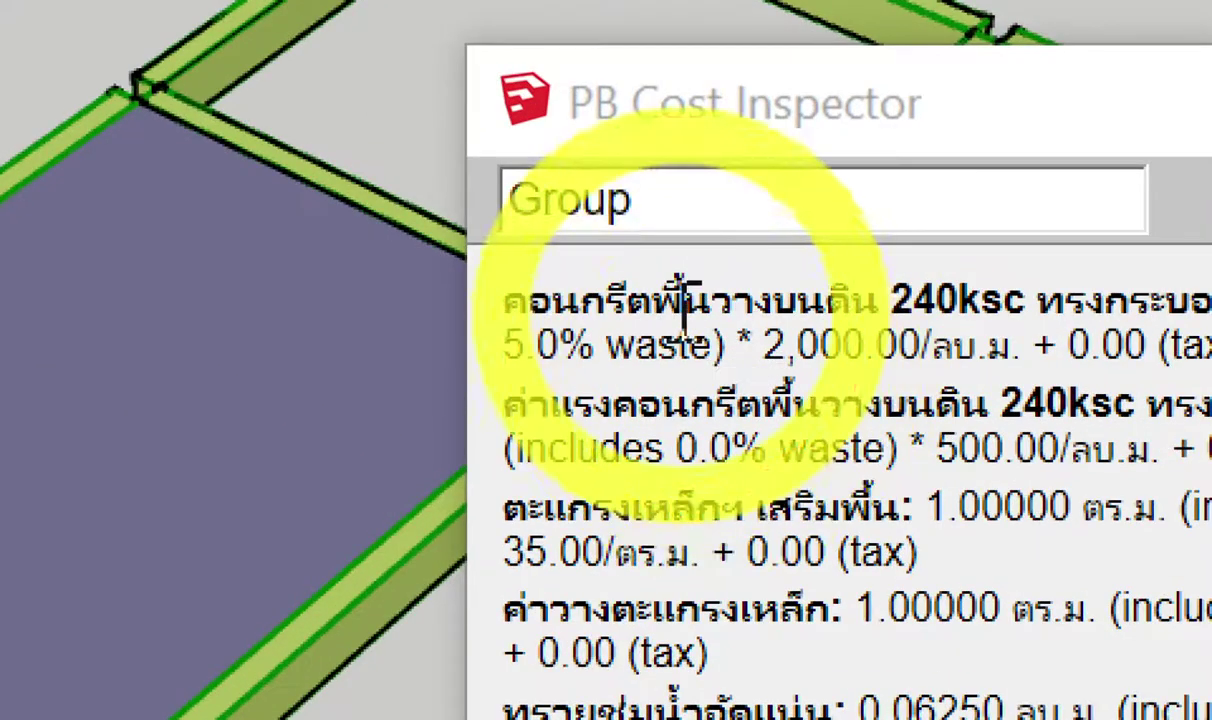
mouse_move(505, 300)
mouse_down()
mouse_move(475, 405)
mouse_move(869, 445)
mouse_up()
drag(505, 507, 863, 560)
drag(505, 607, 840, 607)
drag(437, 345, 815, 345)
drag(437, 450, 680, 450)
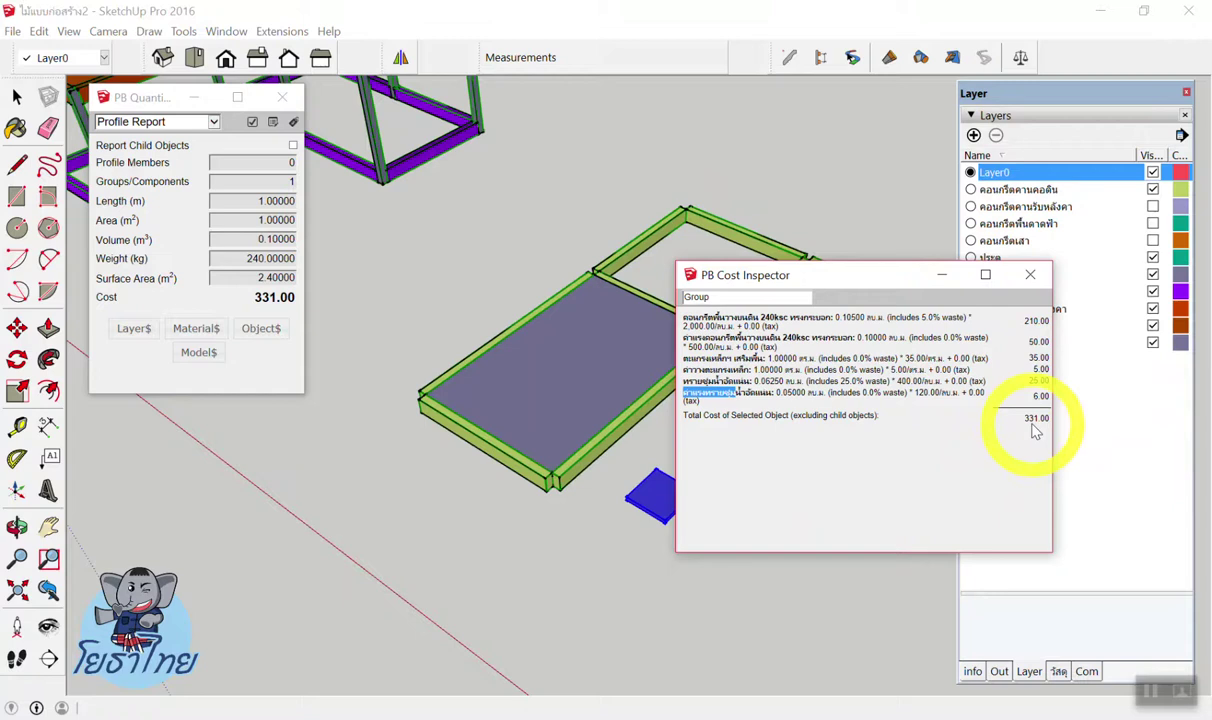
click(1030, 274)
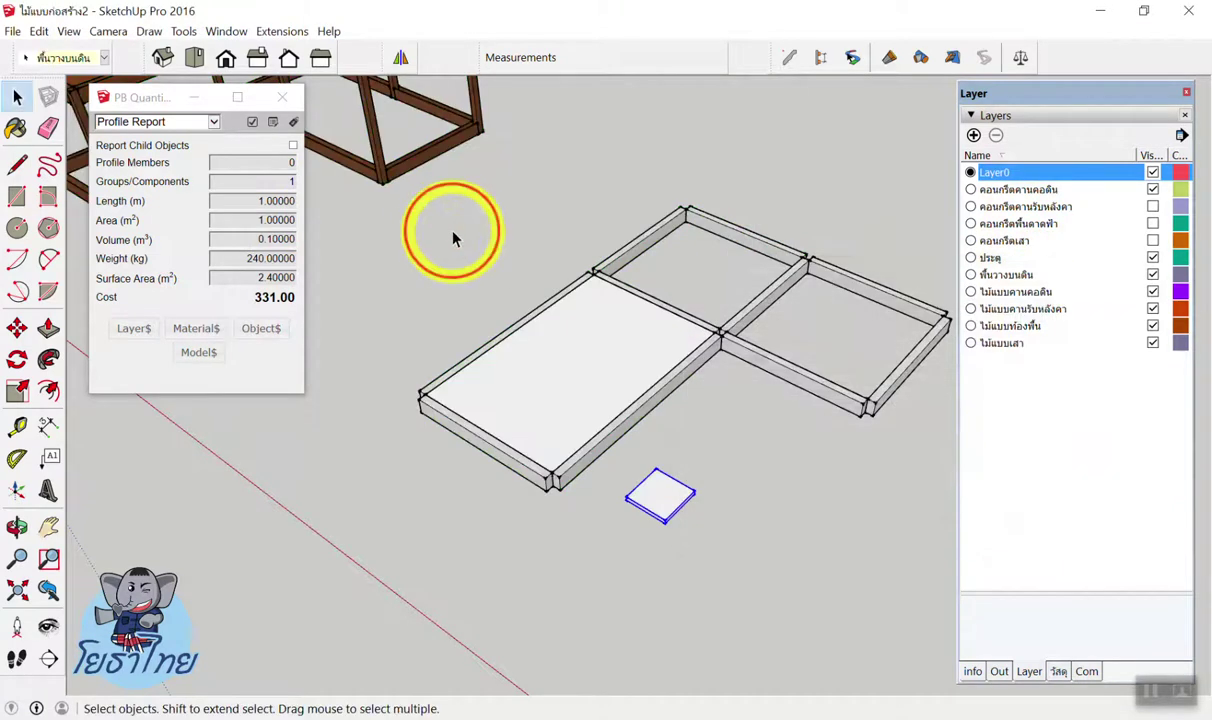
Select the floor slab and make the คอนกรีตเสา column layer visible.
scroll(452, 380, up, 2)
click(515, 424)
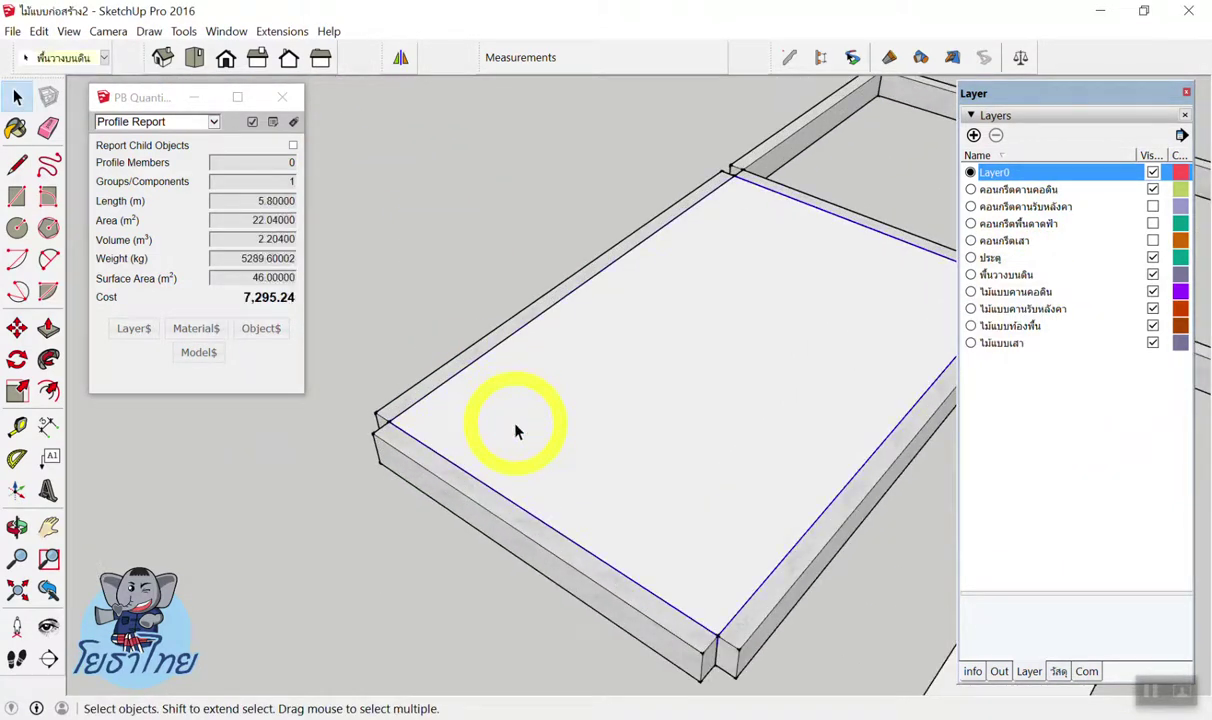
scroll(515, 430, down, 2)
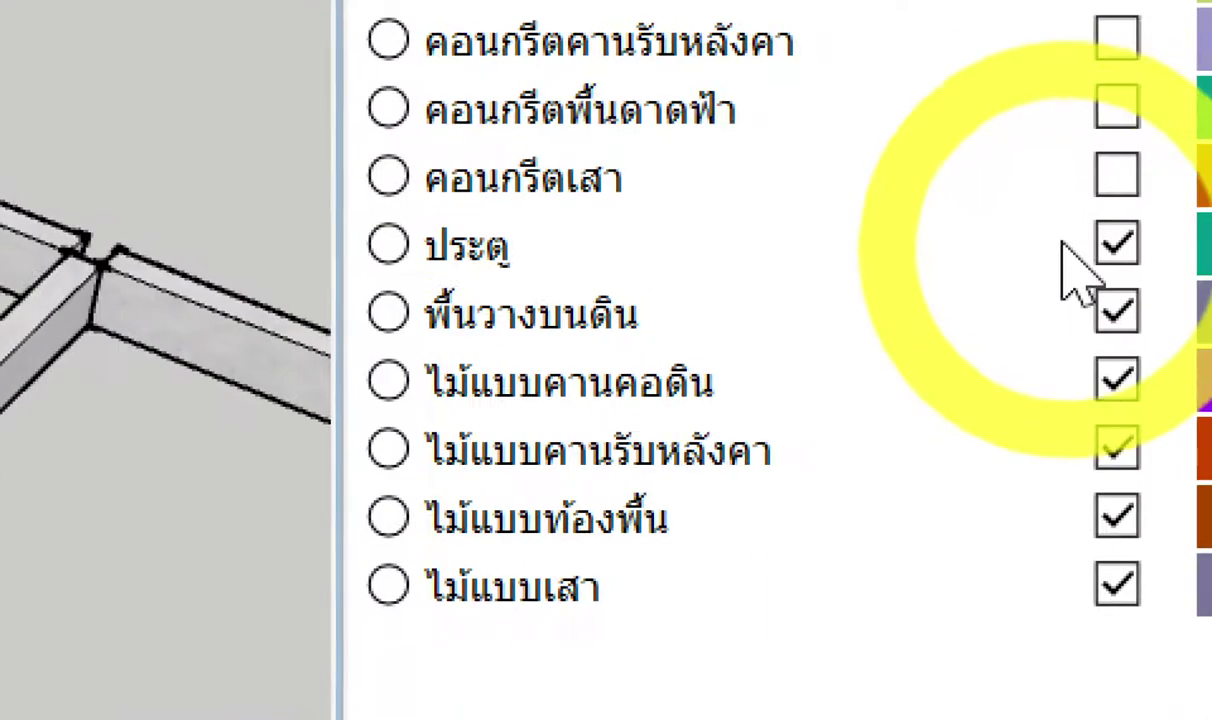
click(1160, 240)
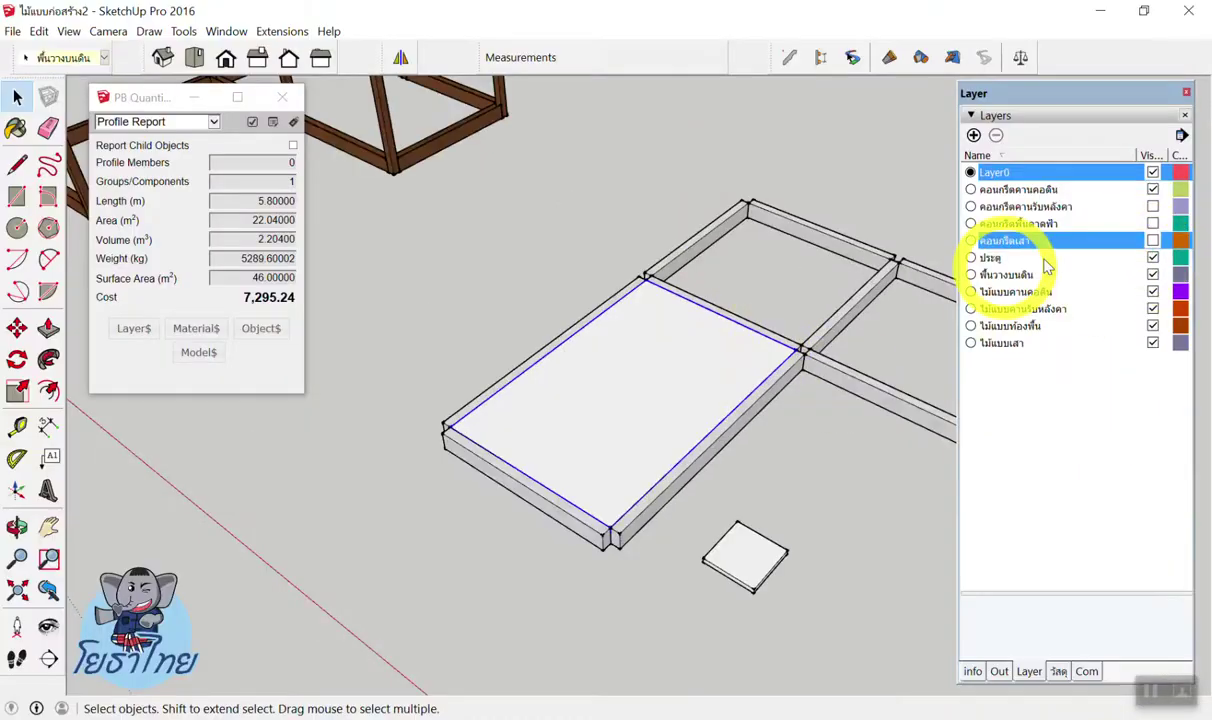
click(1153, 240)
click(454, 289)
Show the ประตู layer and hide the คอนกรีตเสา column layer again.
scroll(438, 425, up, 3)
scroll(488, 424, up, 3)
scroll(488, 424, up, 3)
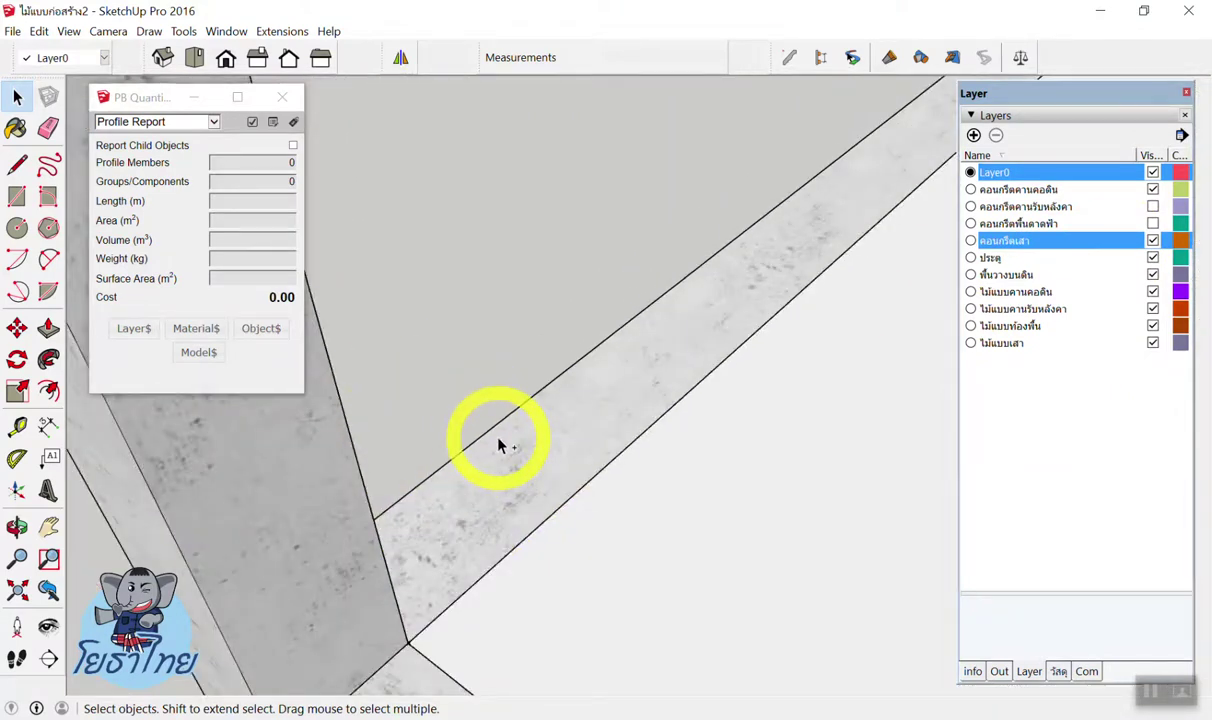
drag(448, 455, 605, 330)
drag(497, 487, 632, 382)
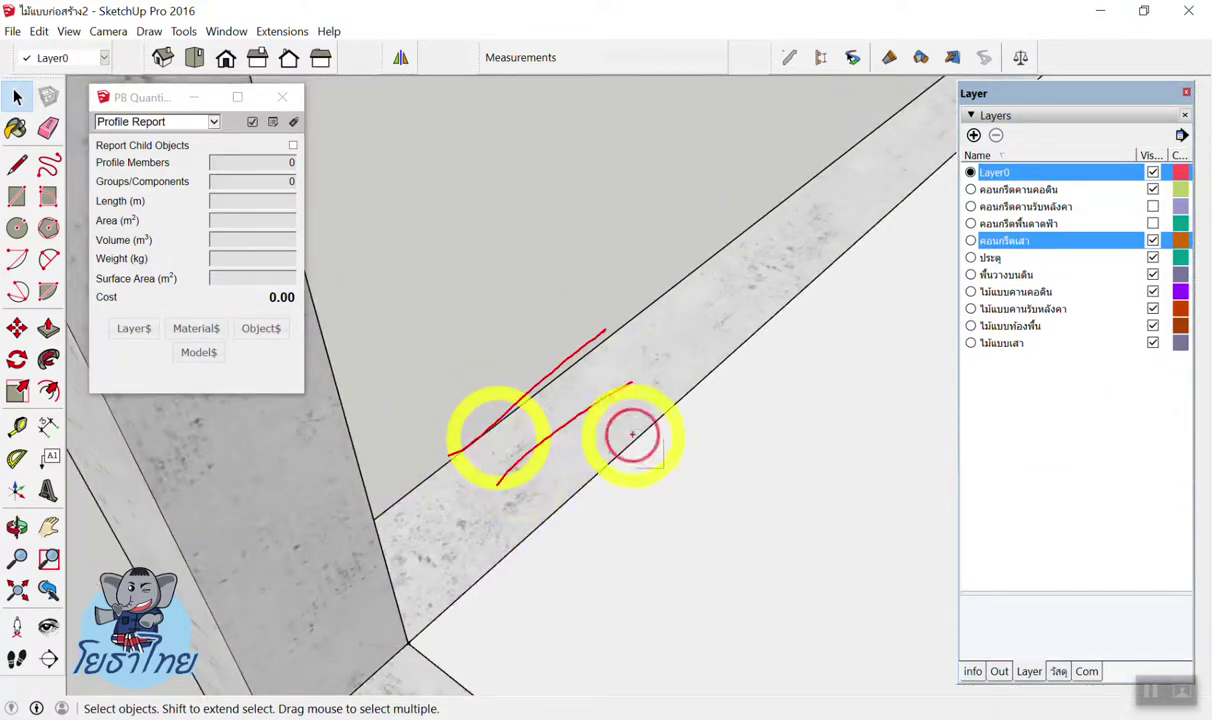
mouse_move(772, 546)
mouse_down()
mouse_move(566, 433)
mouse_move(618, 411)
mouse_up()
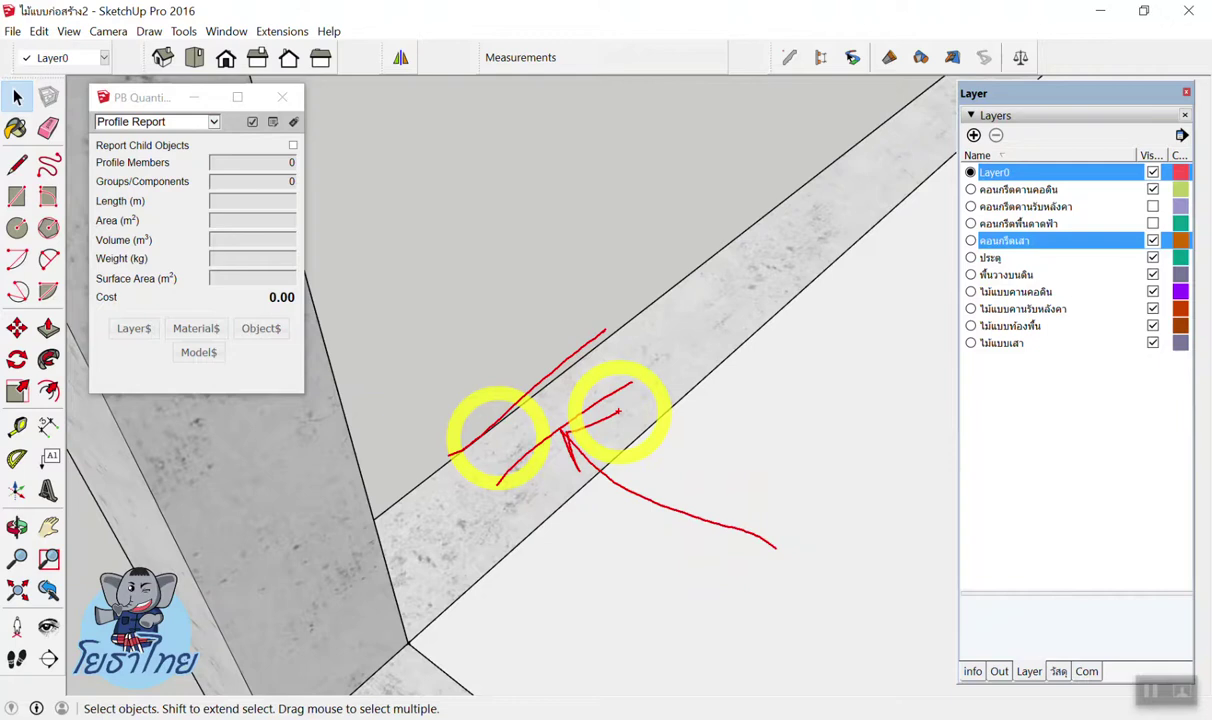
scroll(497, 437, down, 2)
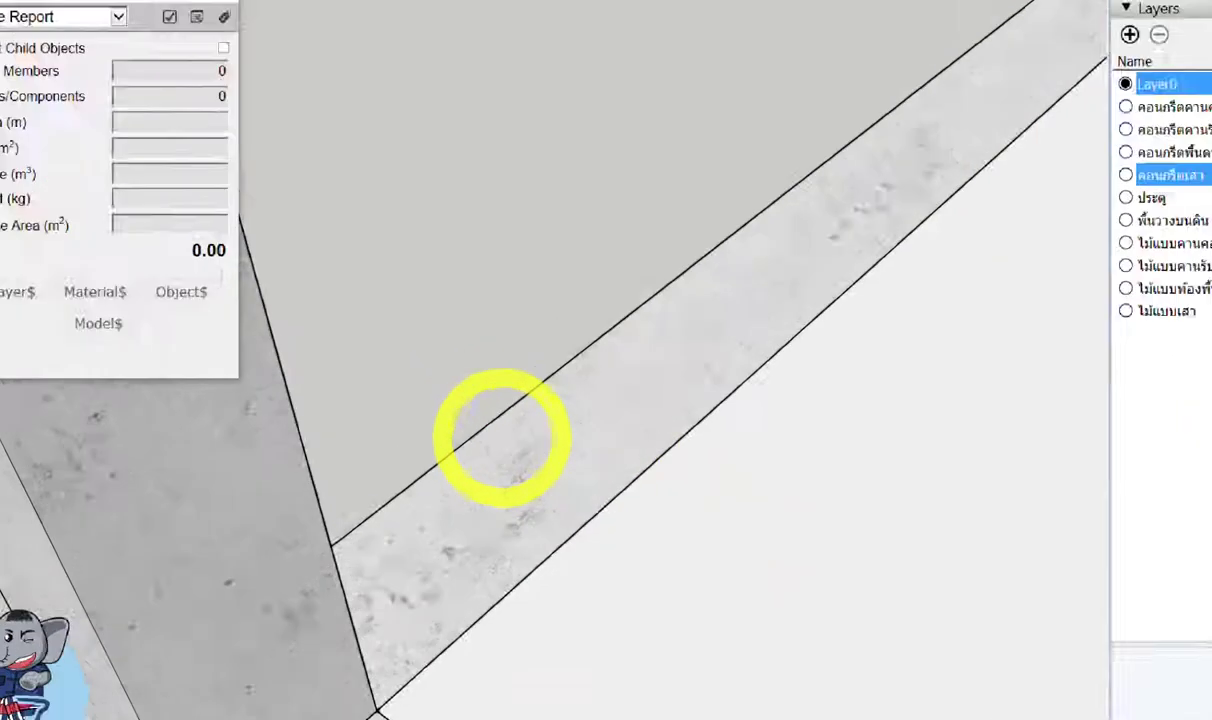
scroll(510, 435, down, 3)
scroll(518, 432, down, 3)
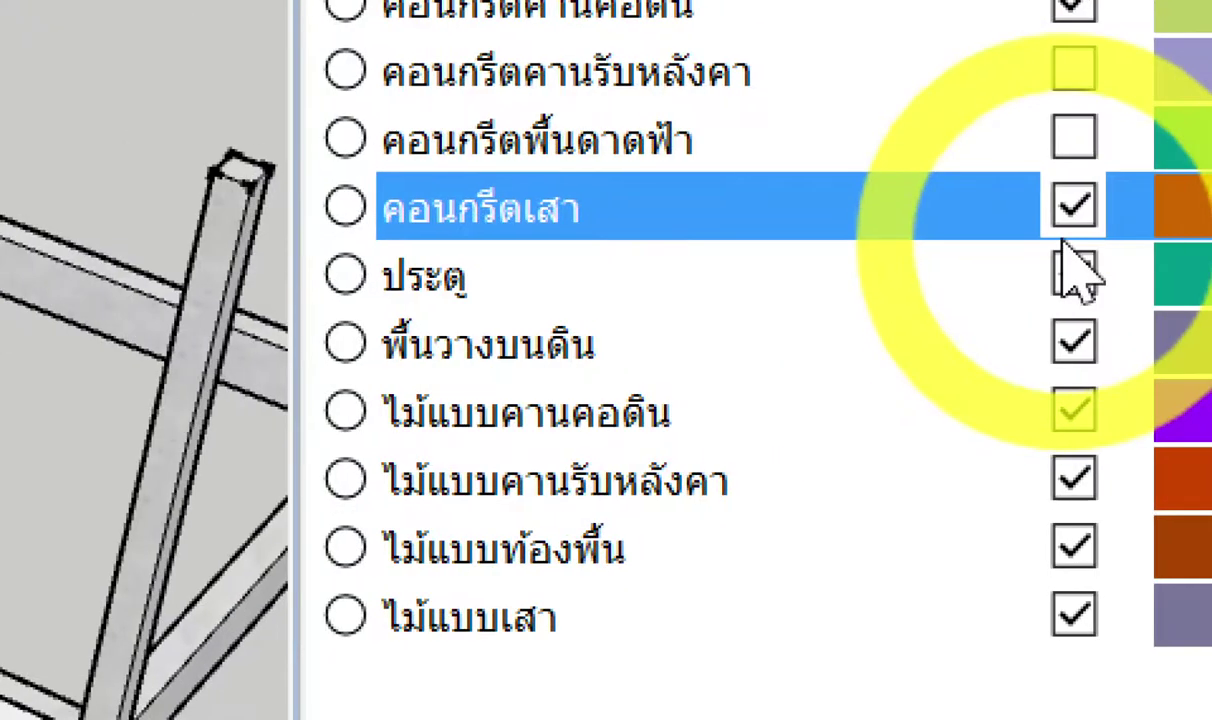
click(1078, 268)
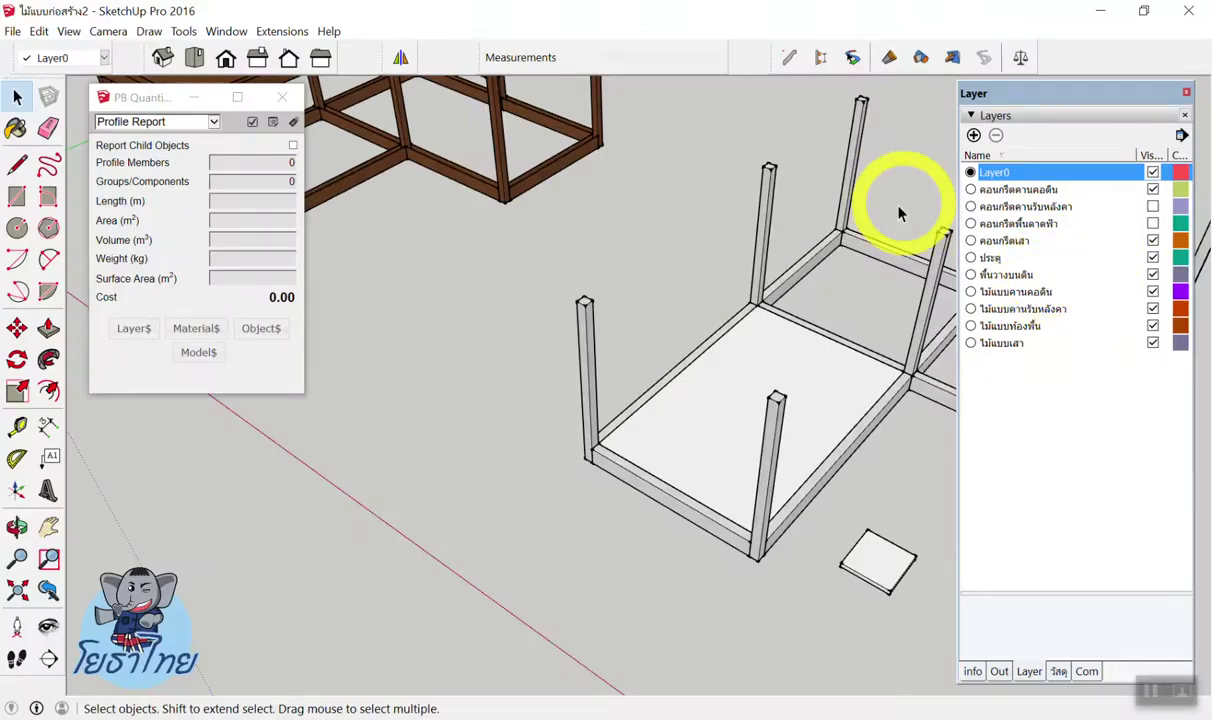
click(1152, 240)
click(1153, 243)
Zoom to the ground slab and read its quantities, now a 7,295.24 cost.
scroll(671, 319, down, 1)
scroll(668, 238, up, 1)
scroll(757, 363, up, 3)
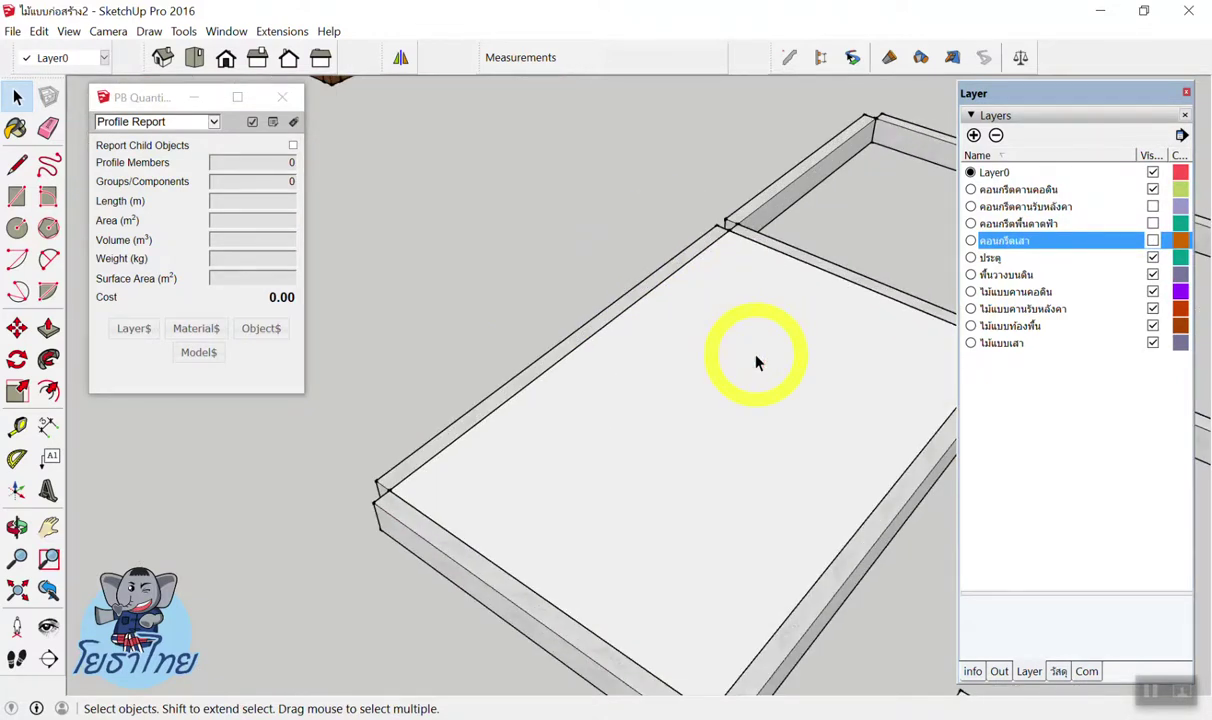
scroll(727, 363, down, 2)
click(685, 376)
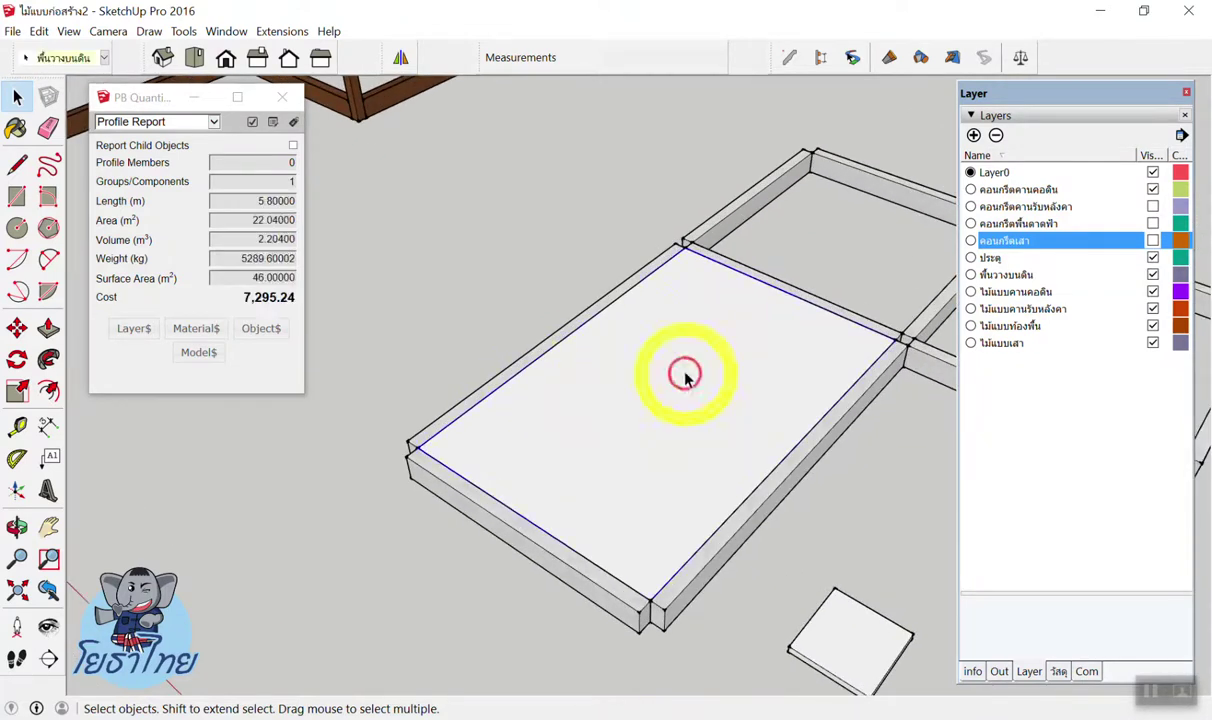
scroll(545, 315, down, 2)
click(487, 212)
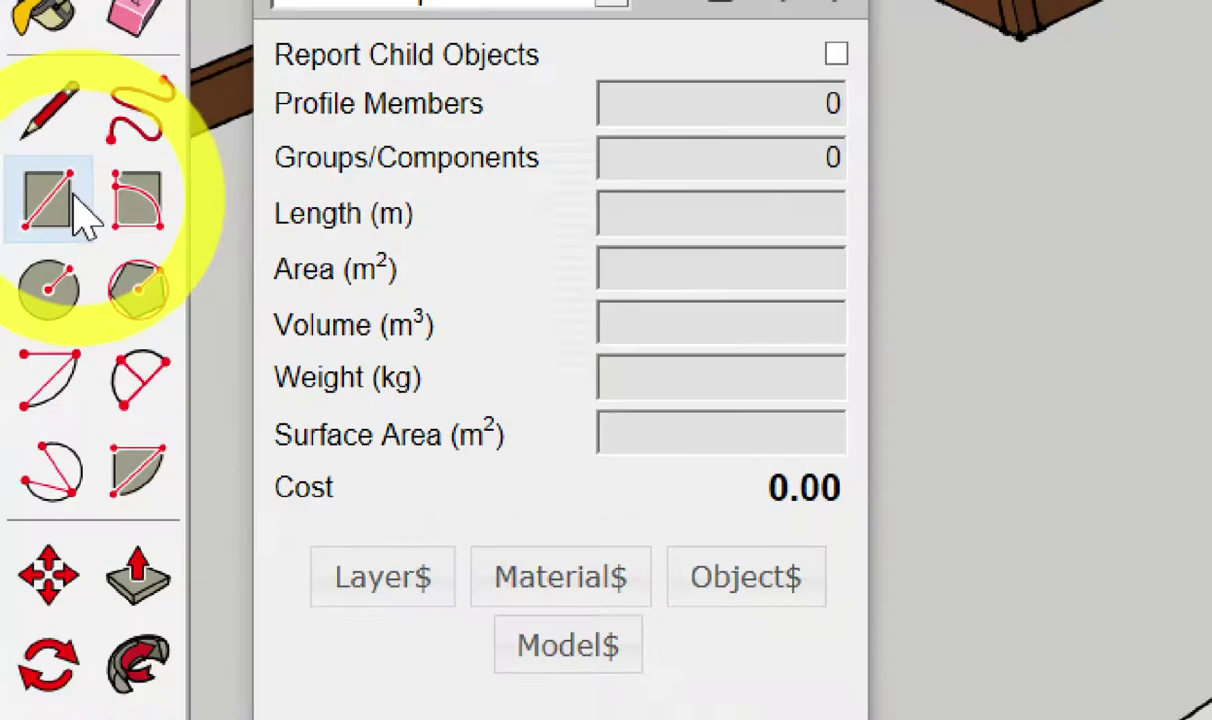
Draw a 5.80m × 3.80m rectangle over the slab and push it up 5cm.
click(75, 200)
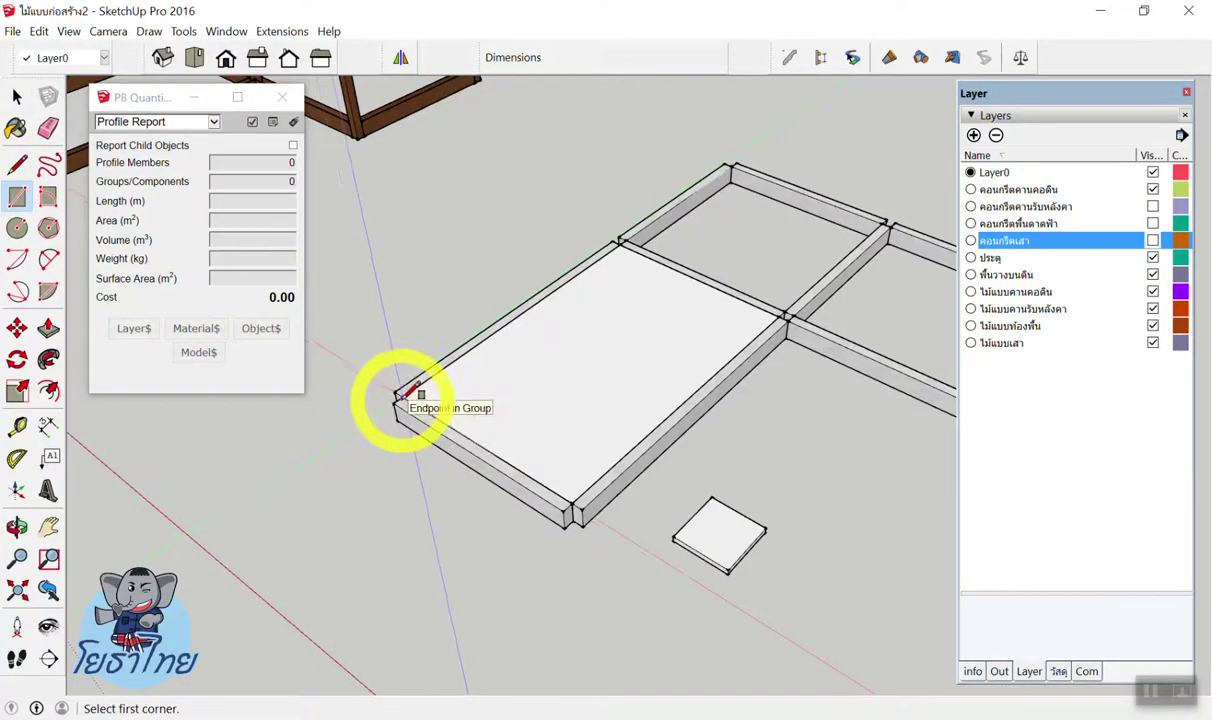
click(400, 395)
click(787, 311)
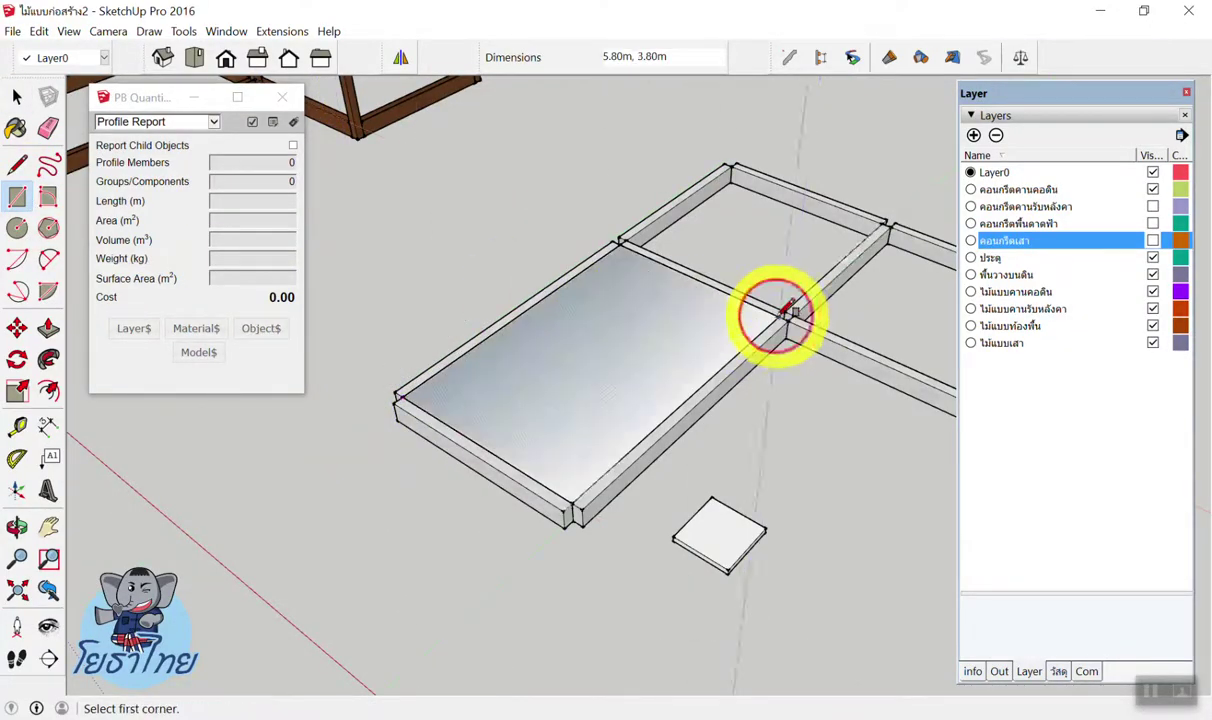
key(space)
key(p)
click(588, 348)
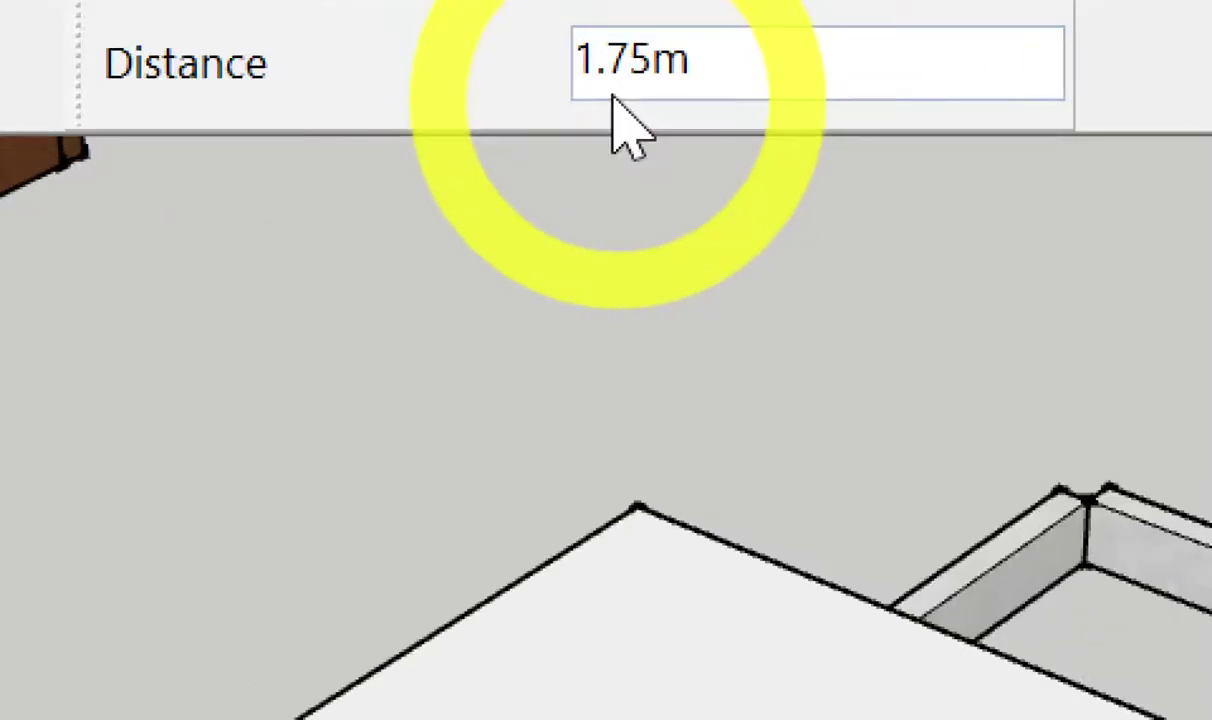
text(5cm)
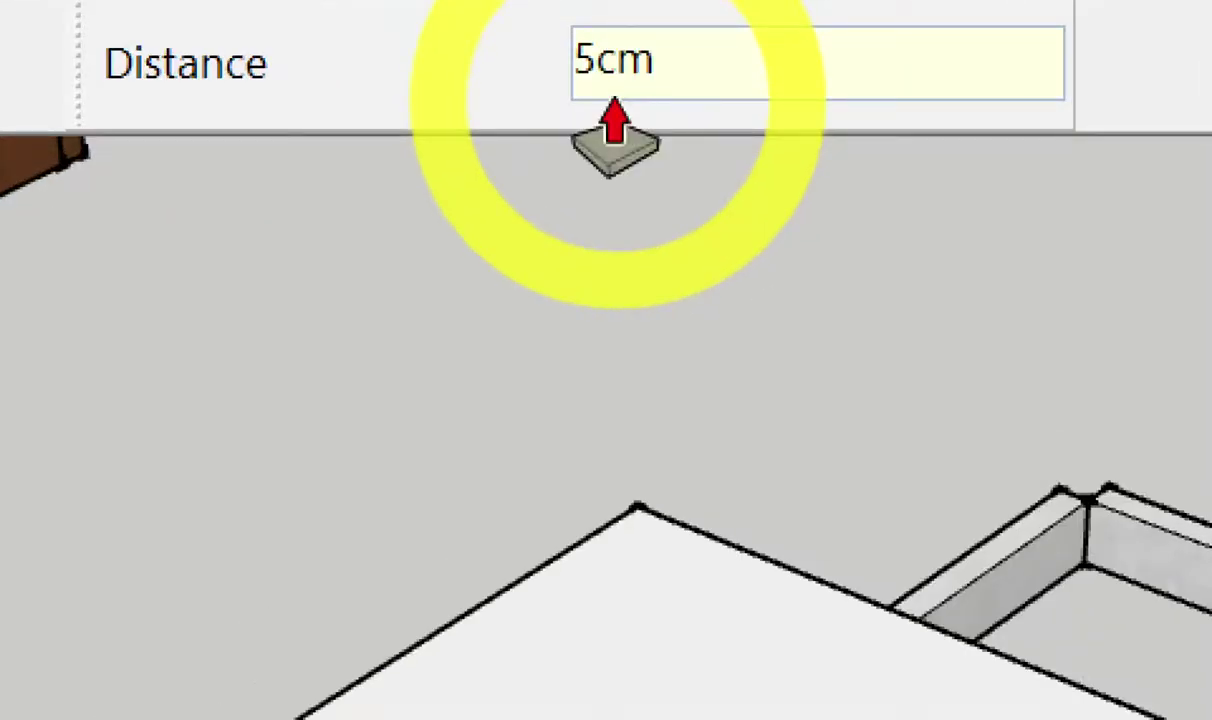
key(Return)
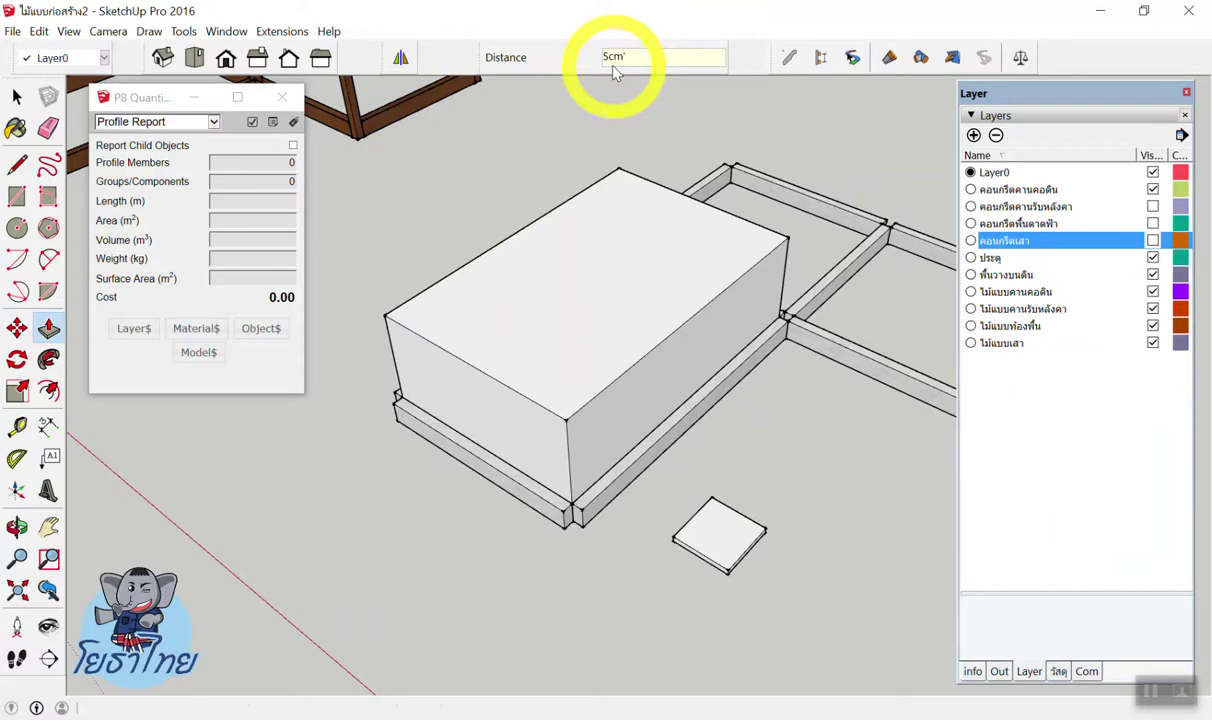
key(Return)
key(space)
Make the 5cm floor-finish slab into its own group.
scroll(406, 392, up, 5)
scroll(440, 450, up, 5)
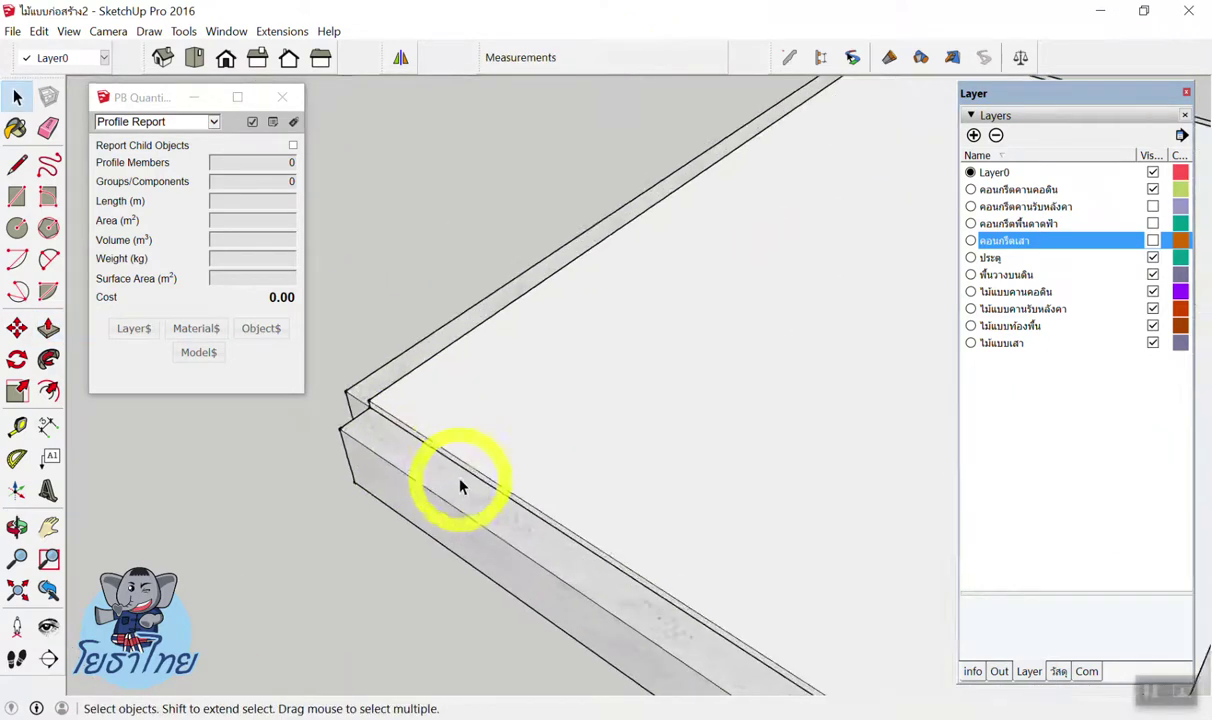
click(460, 411)
right_click(460, 411)
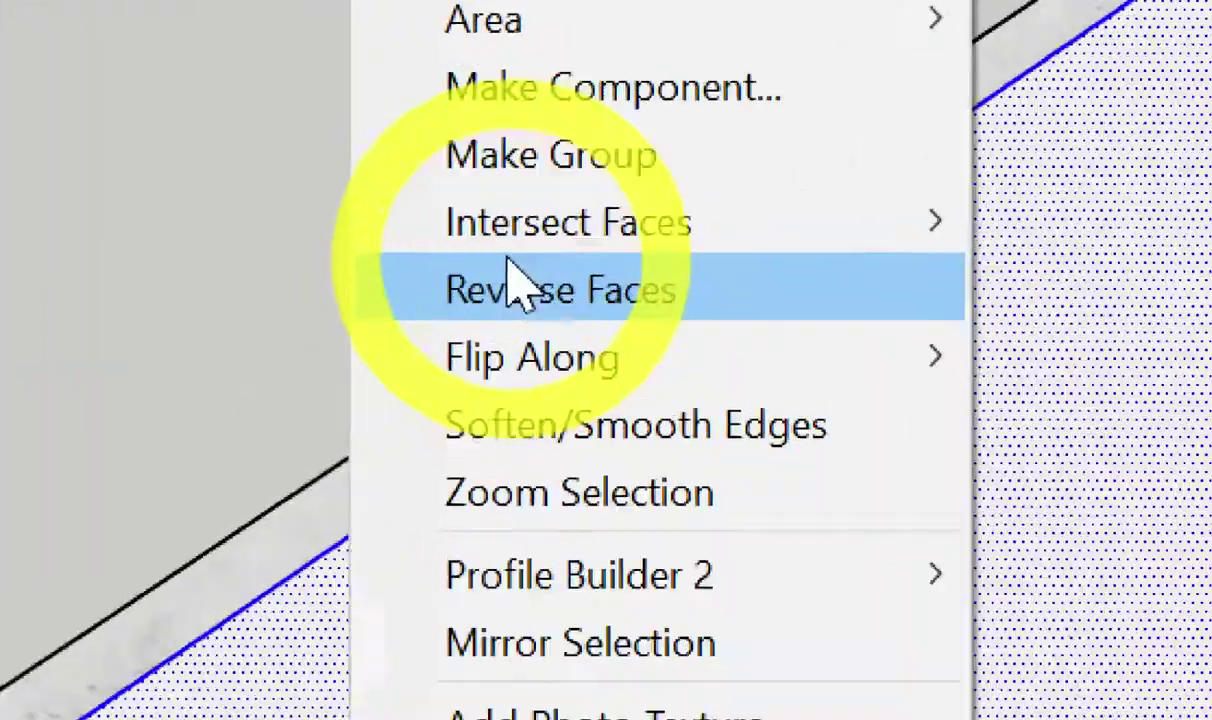
click(530, 170)
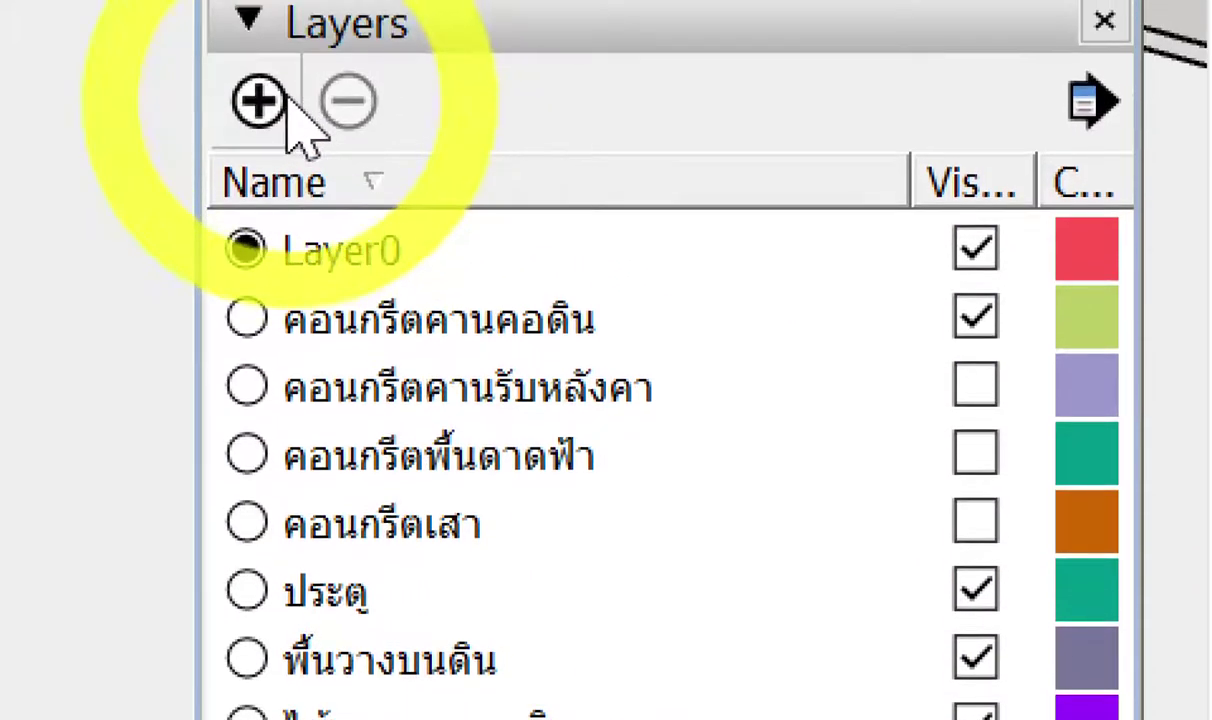
Add a layer named งานผิวพื้น and check the slab group's quantities.
click(258, 101)
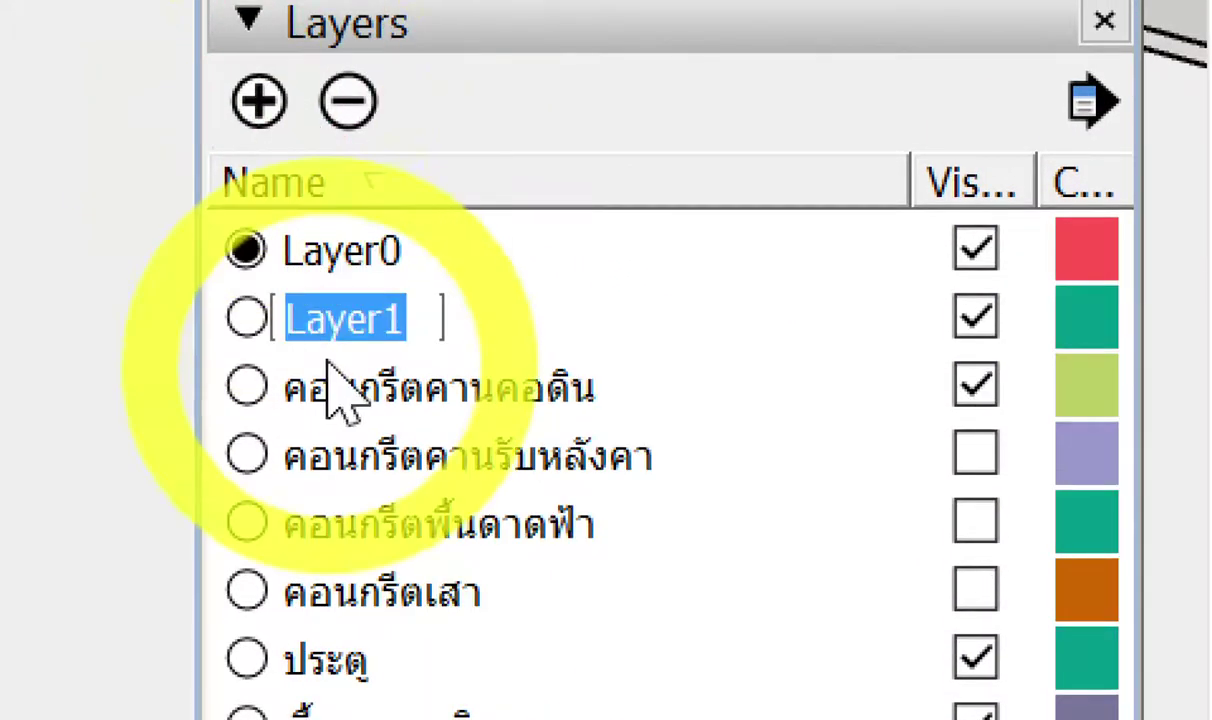
text(')
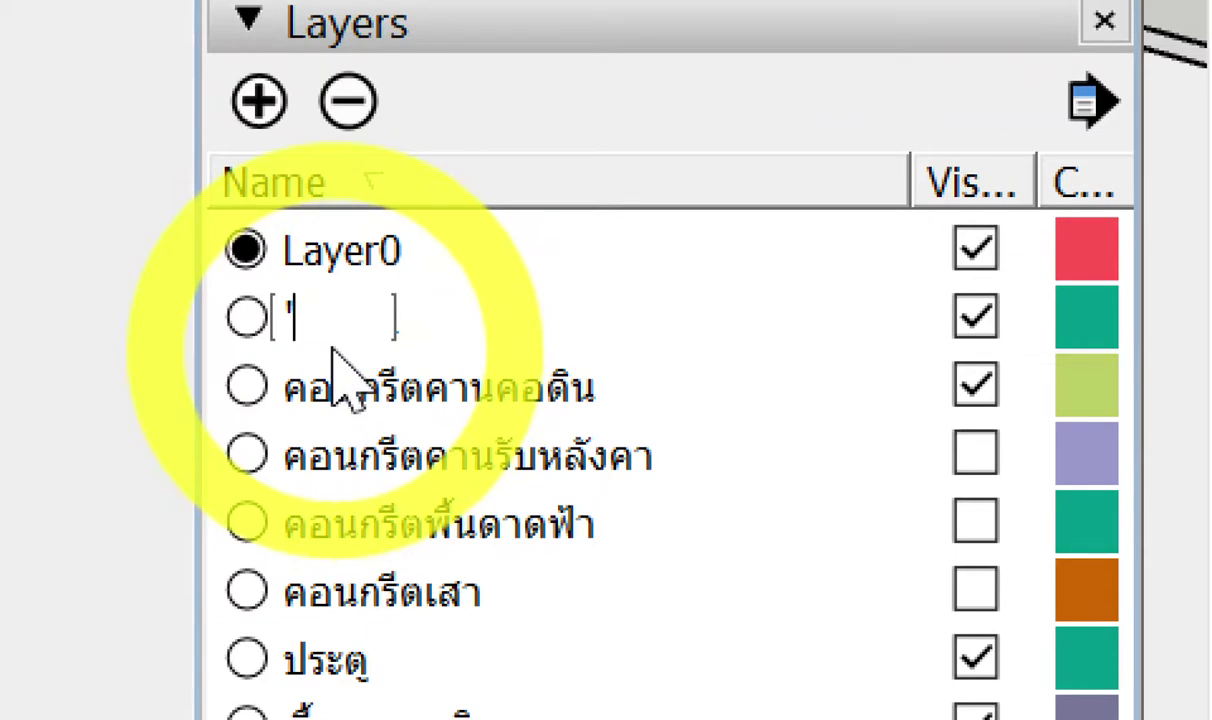
text(งานผิวพื้น)
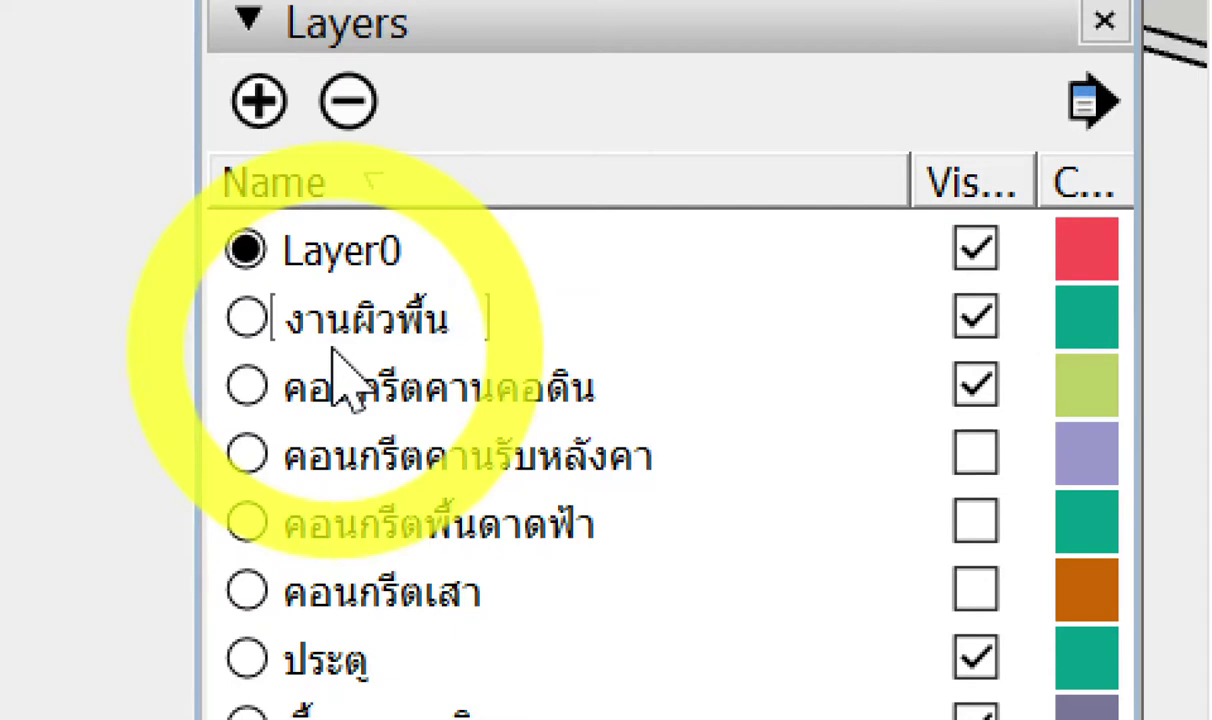
key(Return)
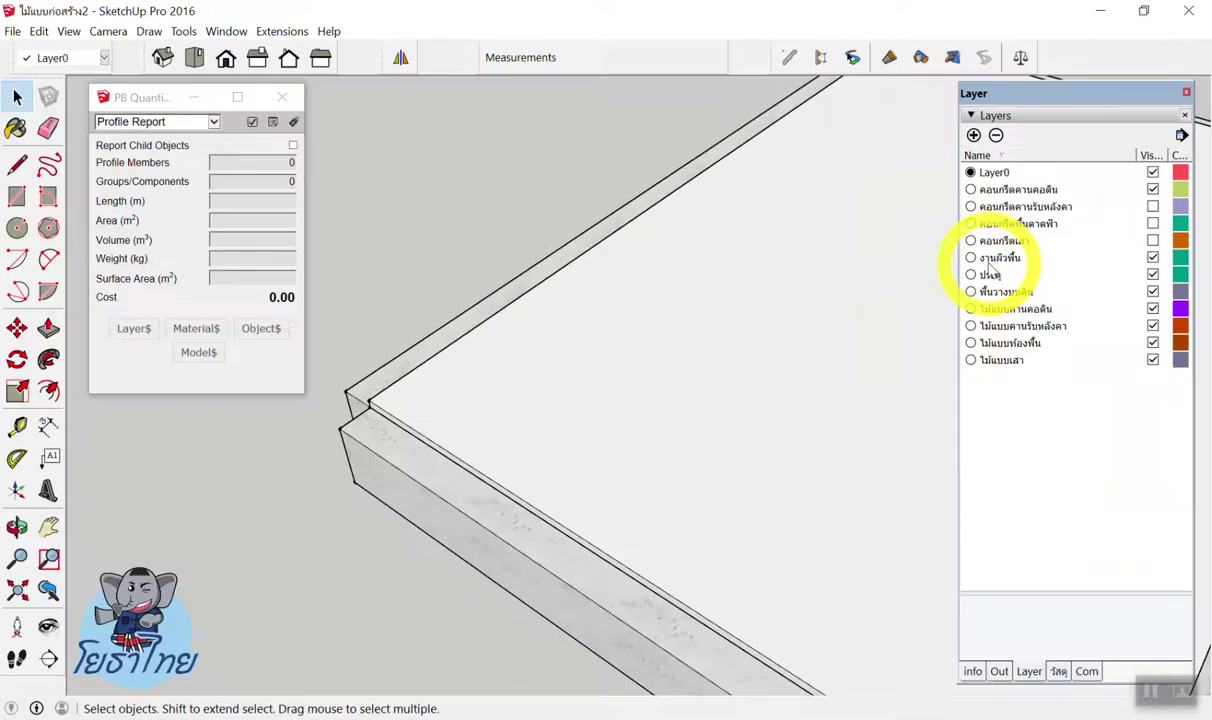
click(598, 353)
scroll(595, 355, down, 3)
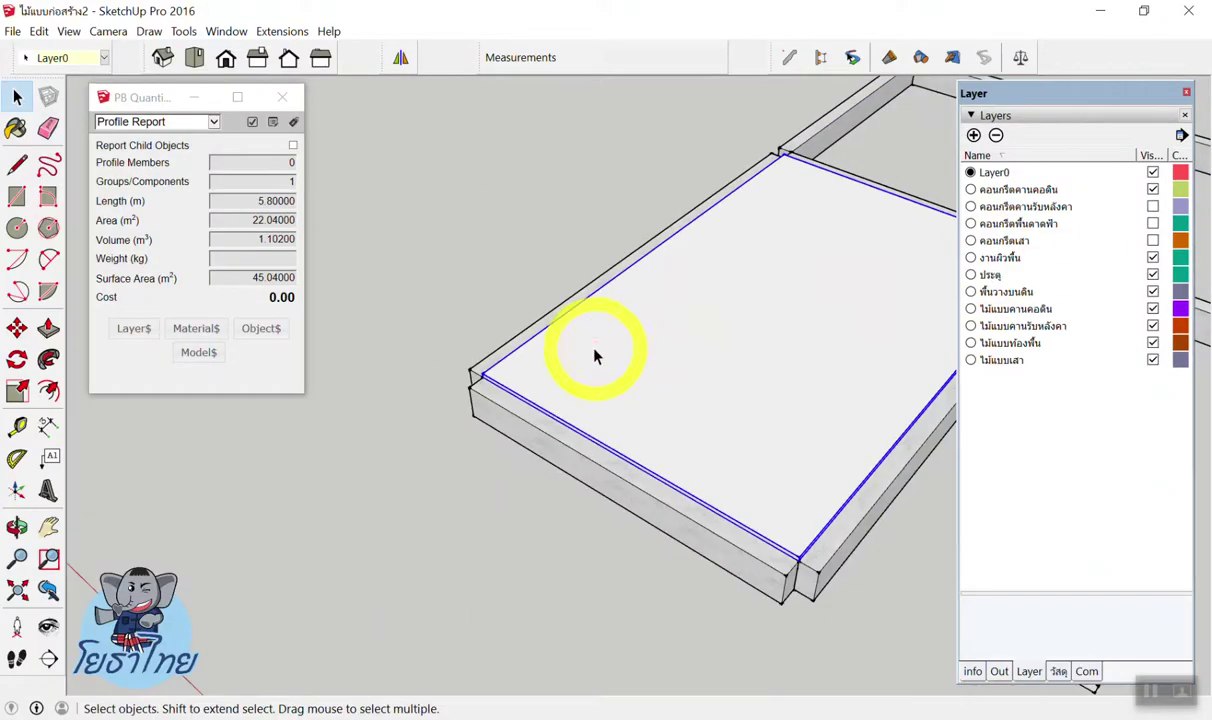
click(641, 346)
Draw a 5.80m × 3.80m rectangle between the slab's opposite corners.
middle_drag(555, 262, 603, 285)
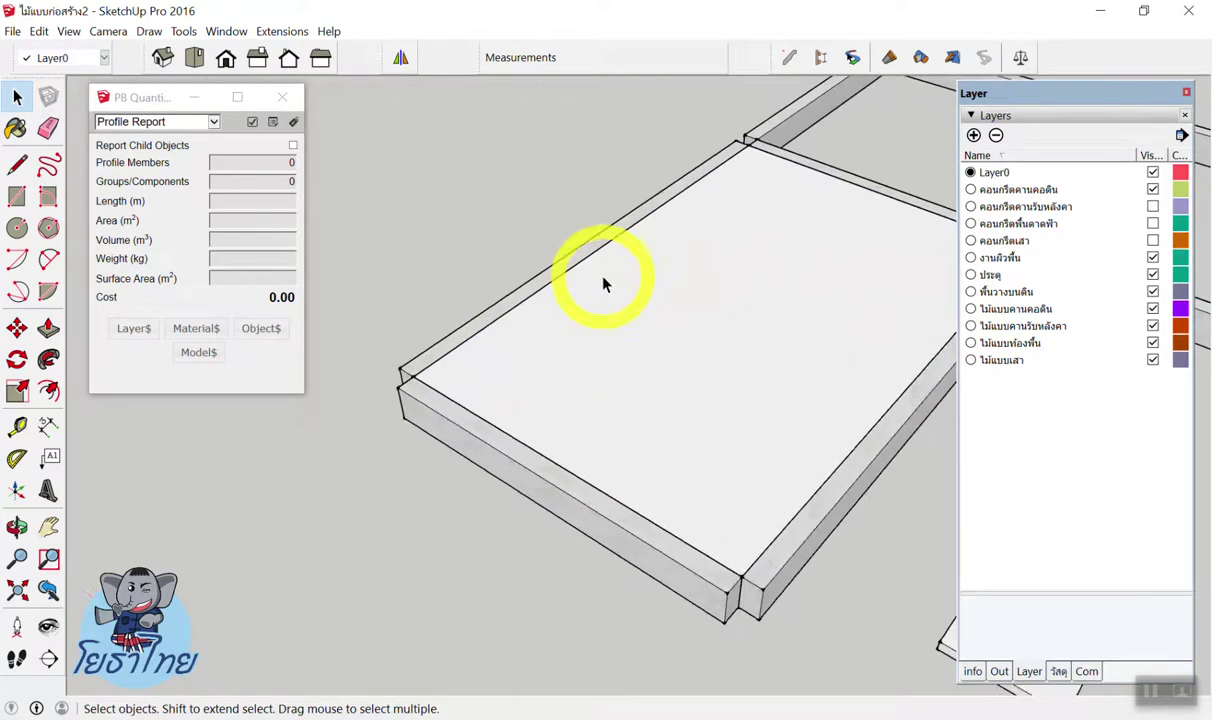
scroll(400, 300, down, 3)
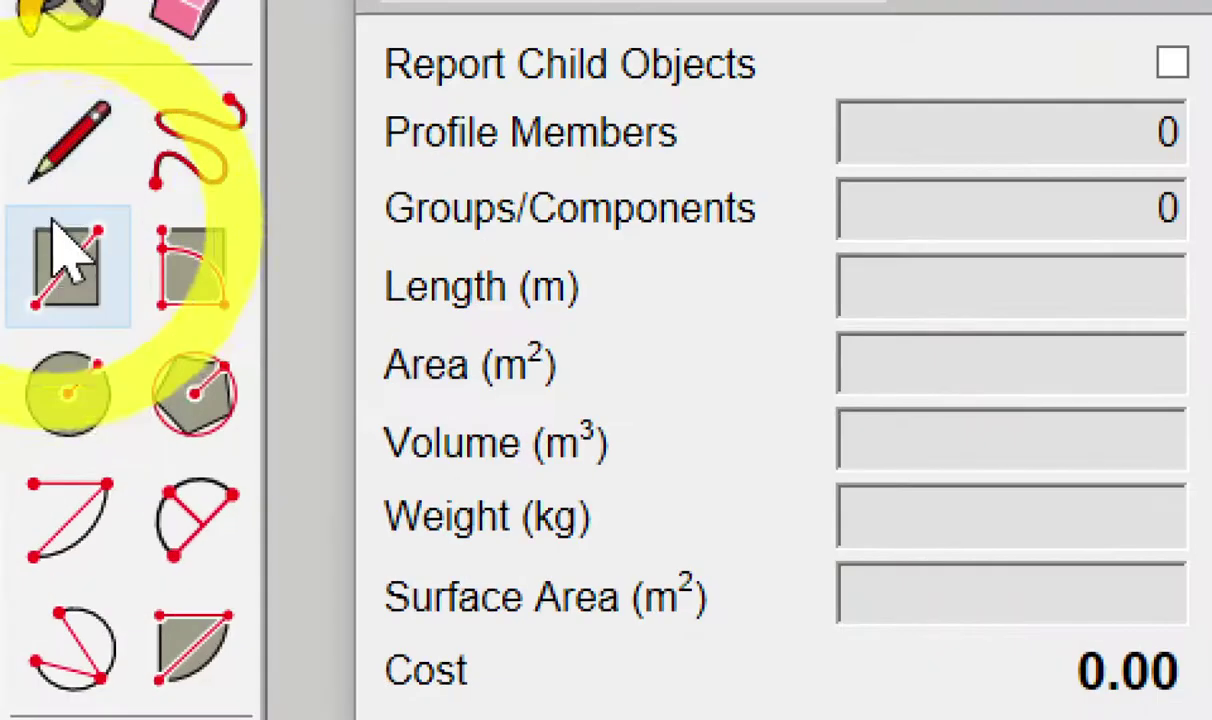
click(65, 255)
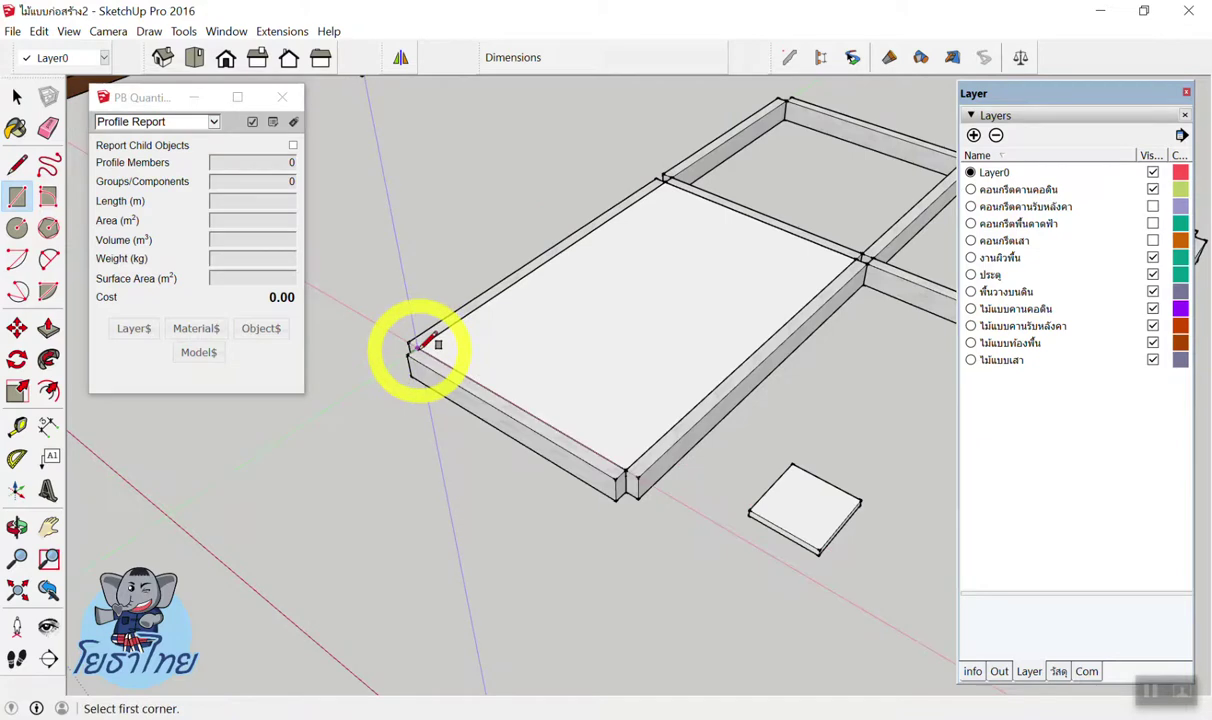
click(411, 349)
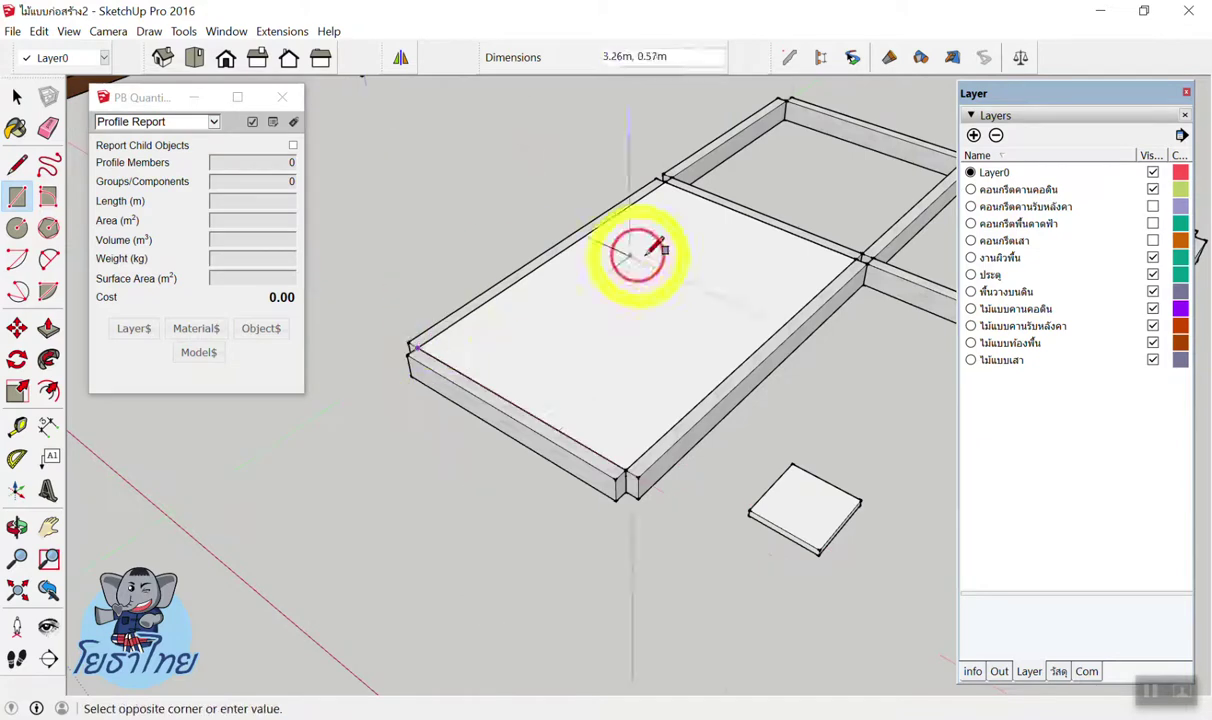
click(860, 251)
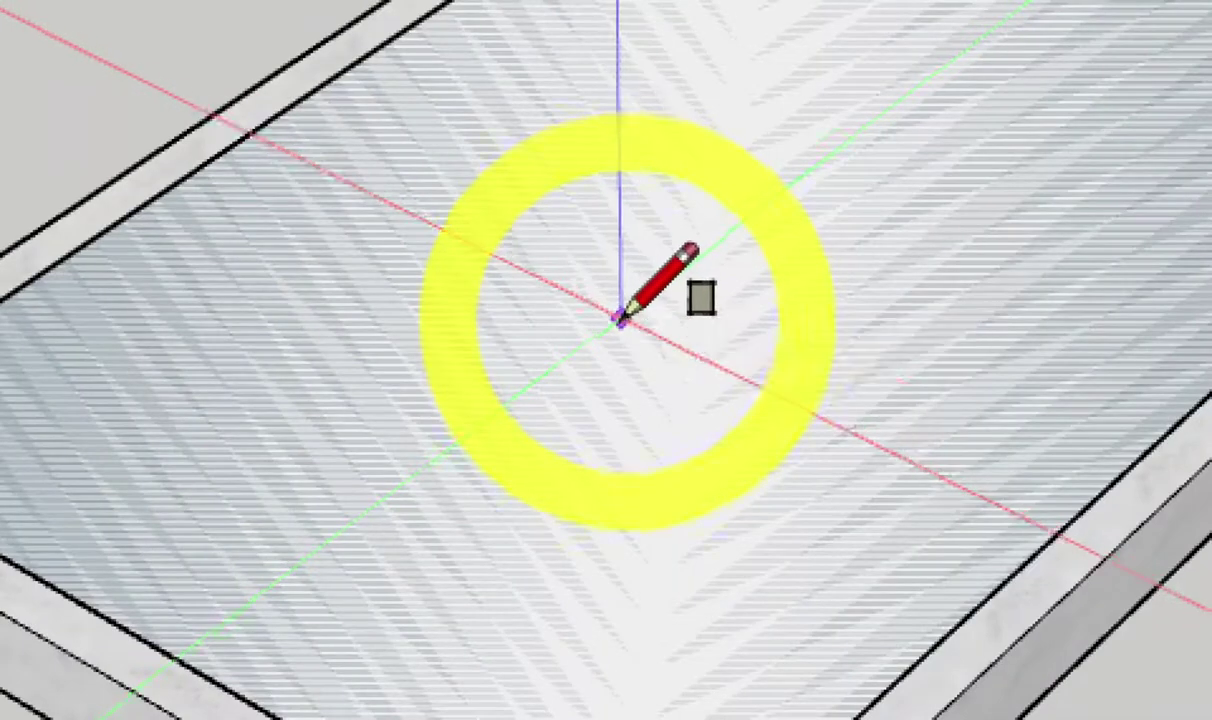
key(p)
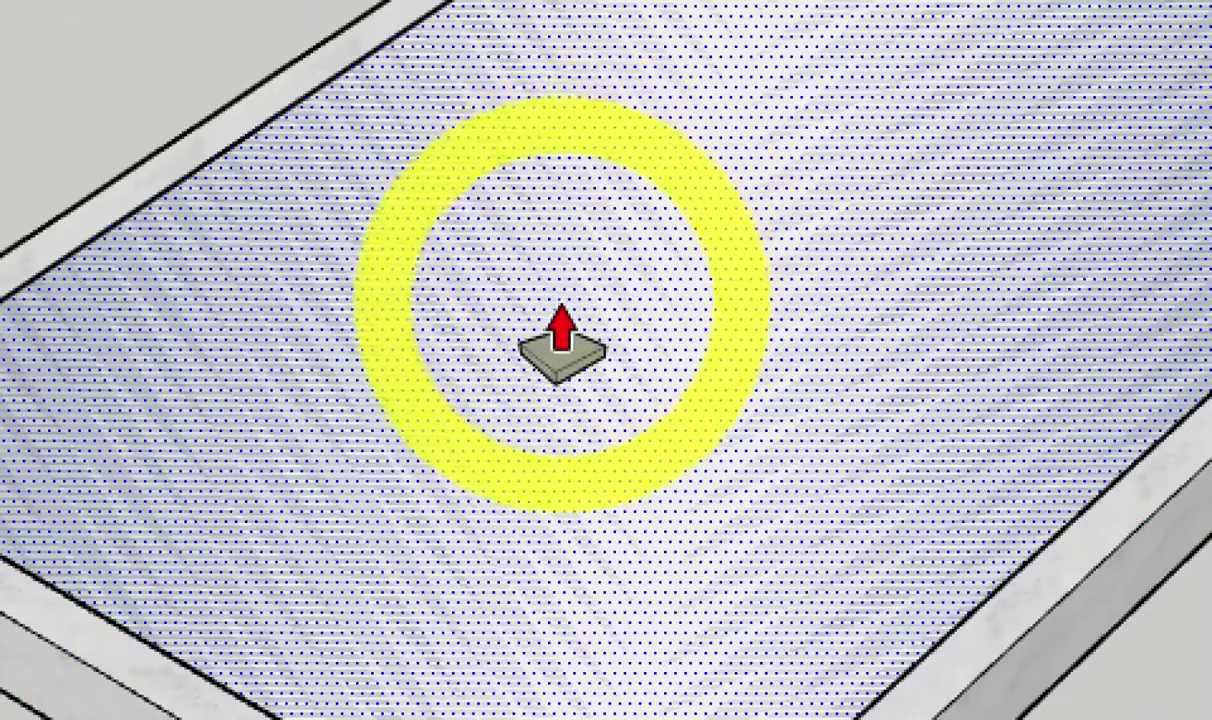
click(561, 340)
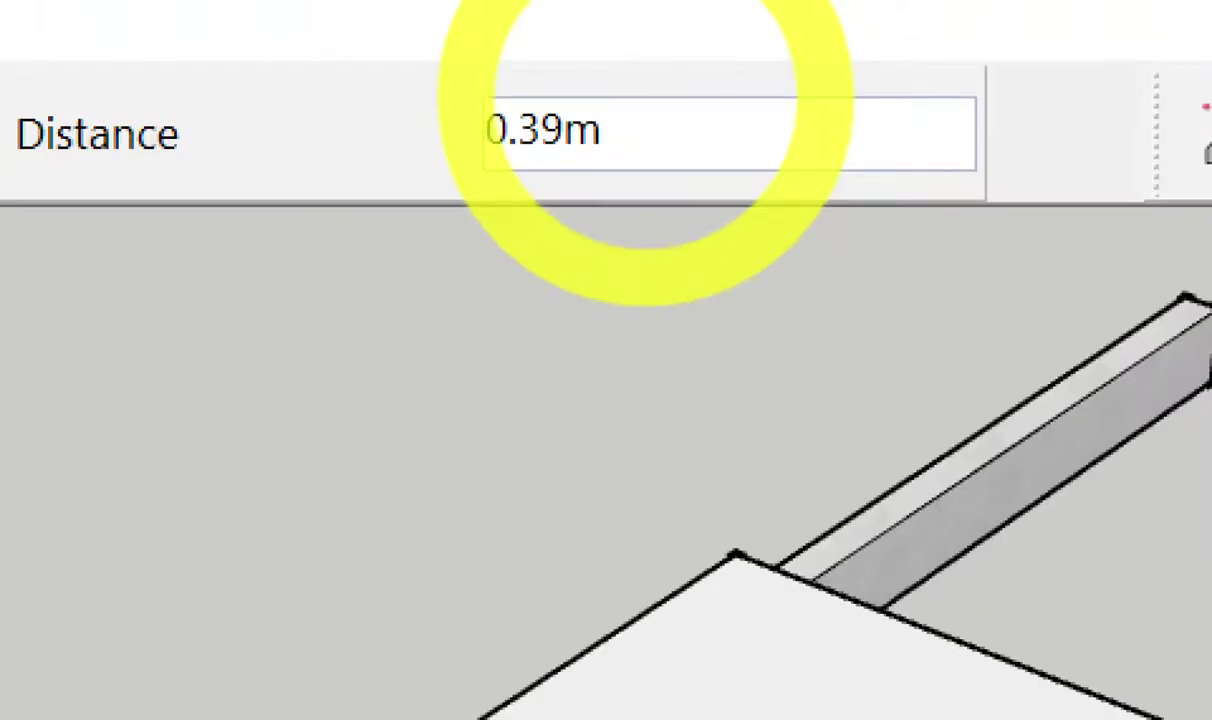
text(0)
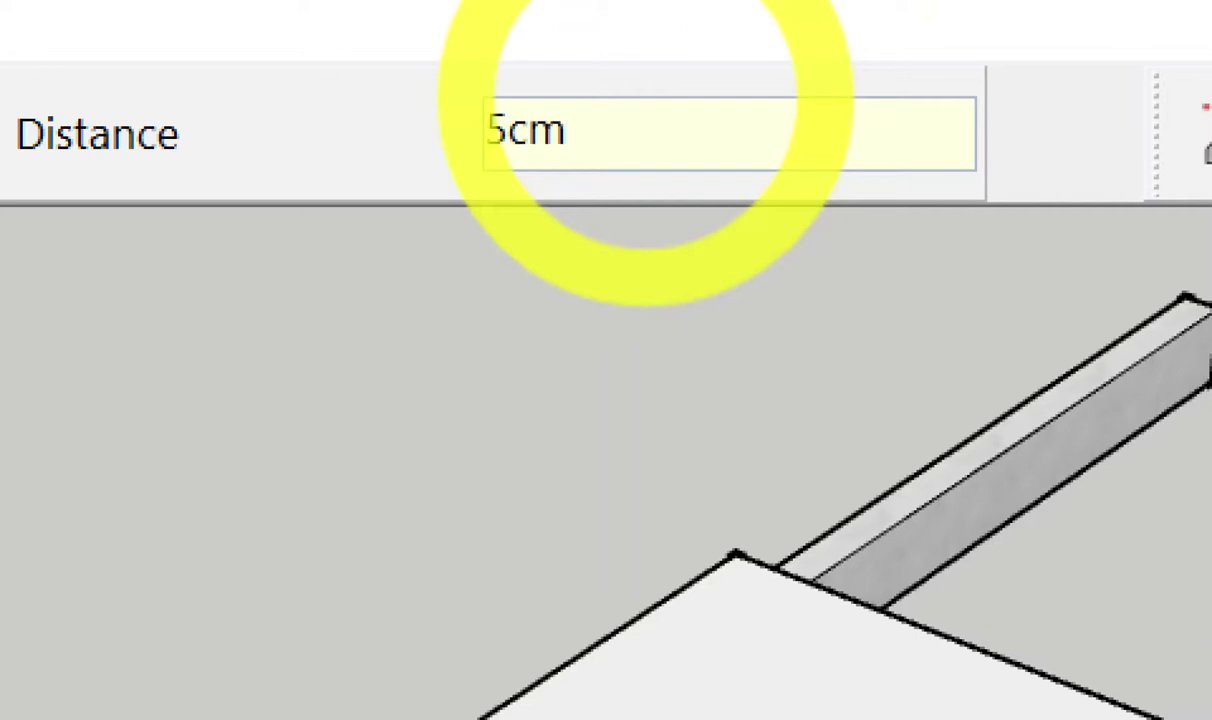
key(Return)
key(space)
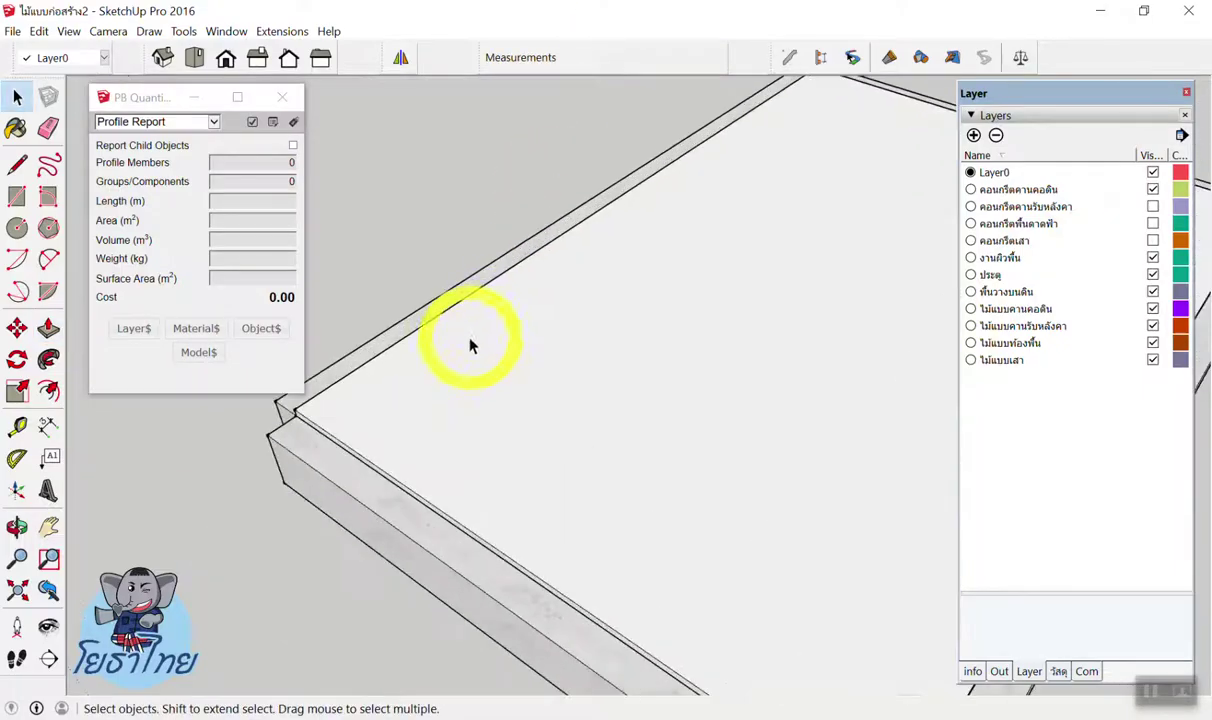
click(463, 368)
right_click(463, 366)
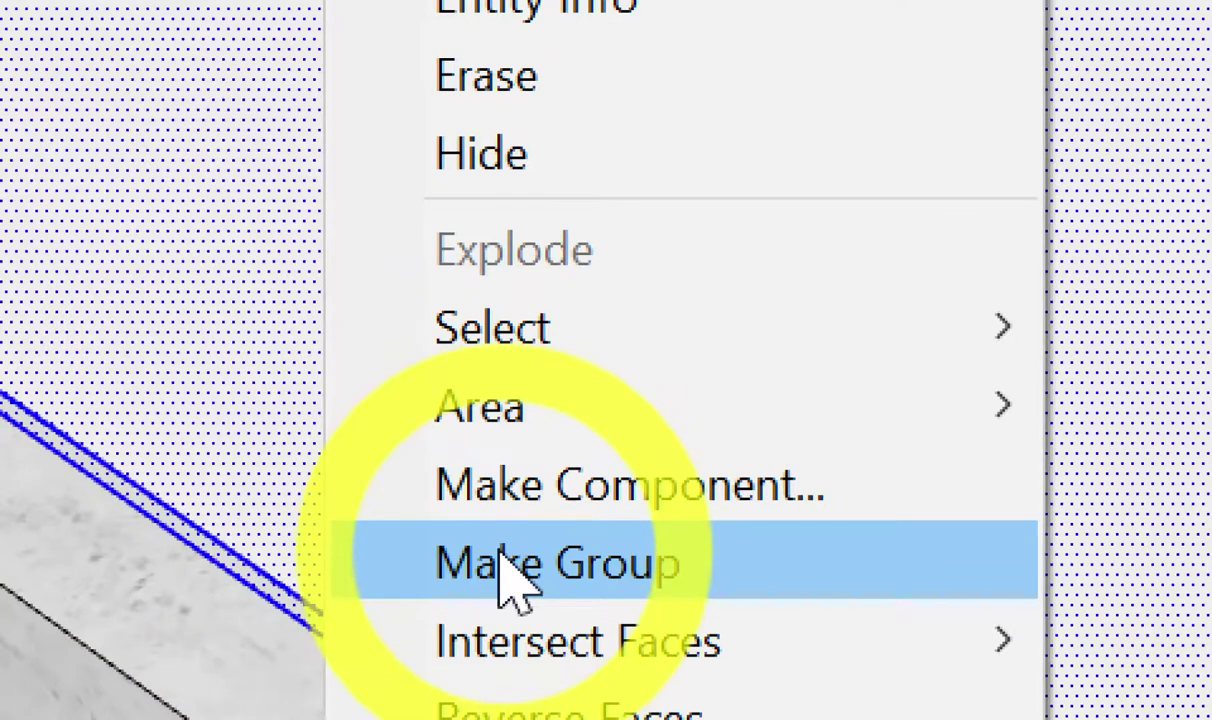
click(502, 562)
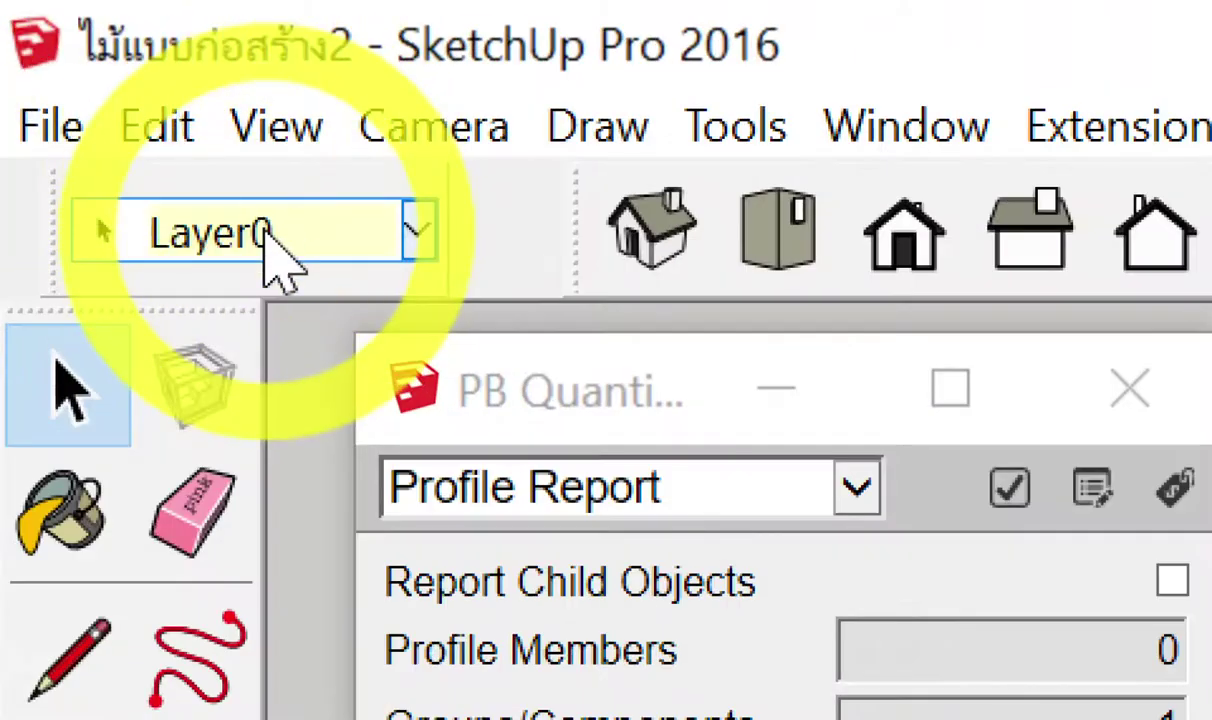
click(66, 60)
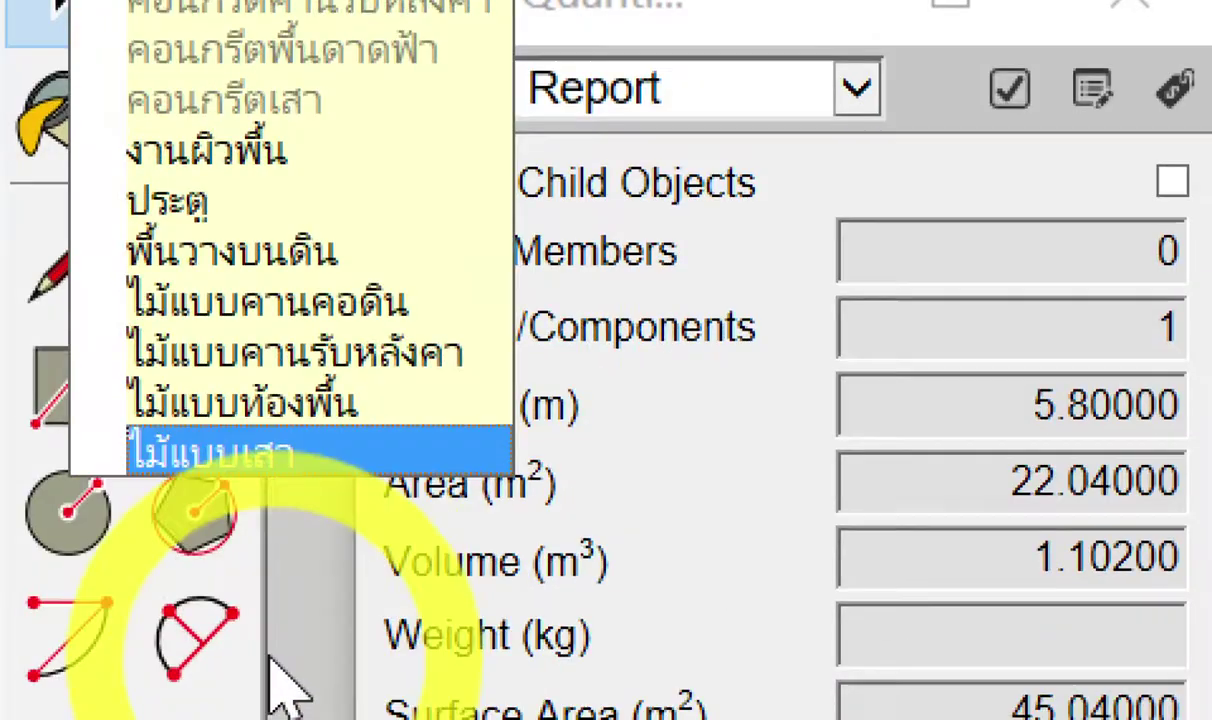
click(304, 110)
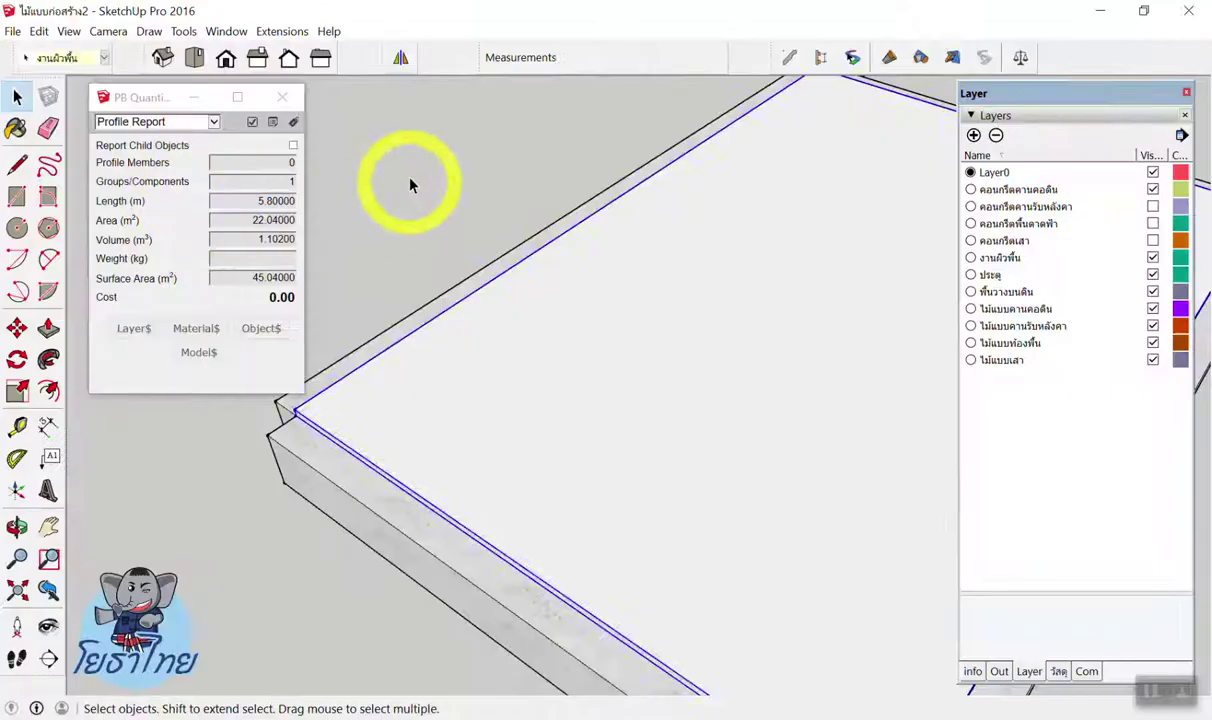
click(411, 180)
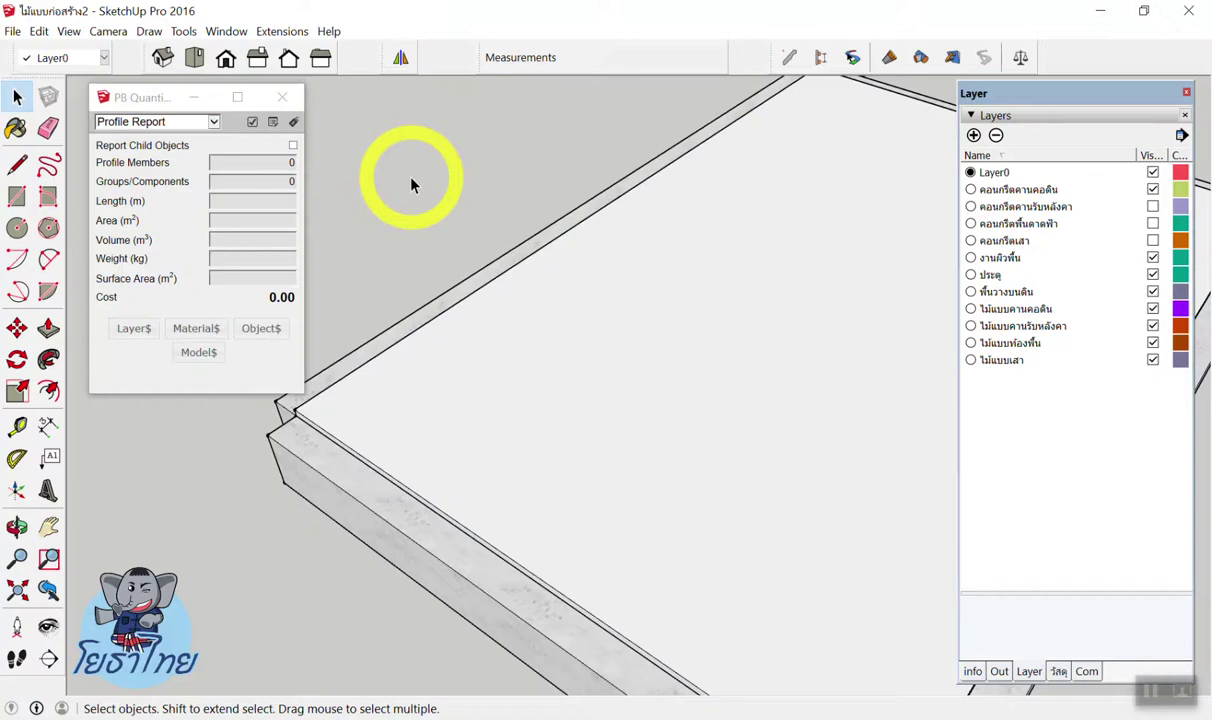
Open the floor-finish slab group for editing.
scroll(410, 183, down, 5)
click(564, 256)
scroll(495, 206, up, 2)
scroll(425, 200, down, 2)
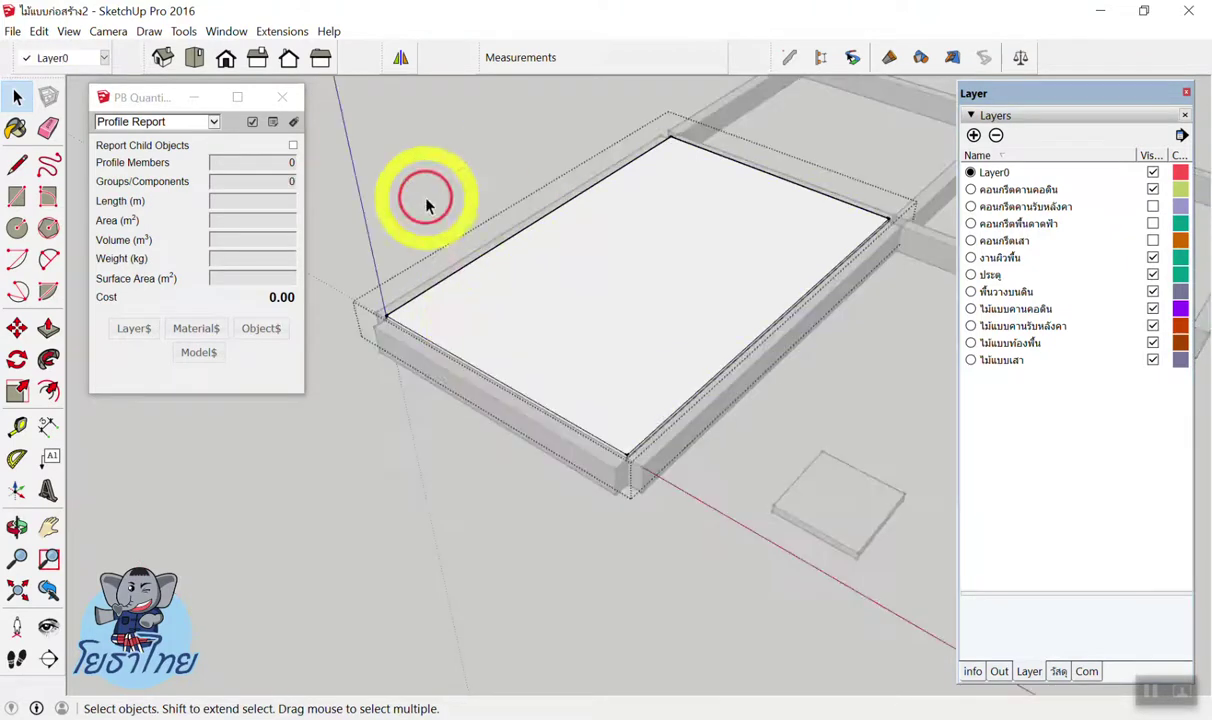
scroll(440, 245, up, 5)
click(494, 336)
double_click(470, 298)
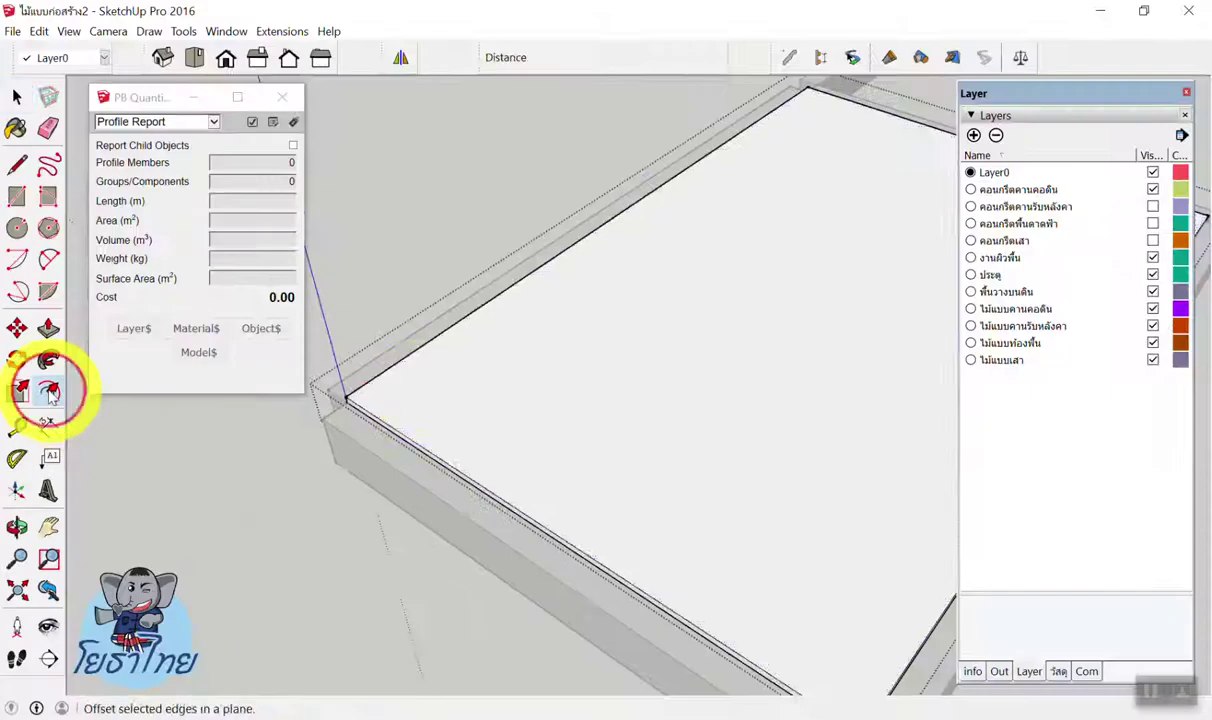
Offset the slab's top-face edges 0.5 inward.
click(49, 392)
middle_drag(357, 330, 295, 332)
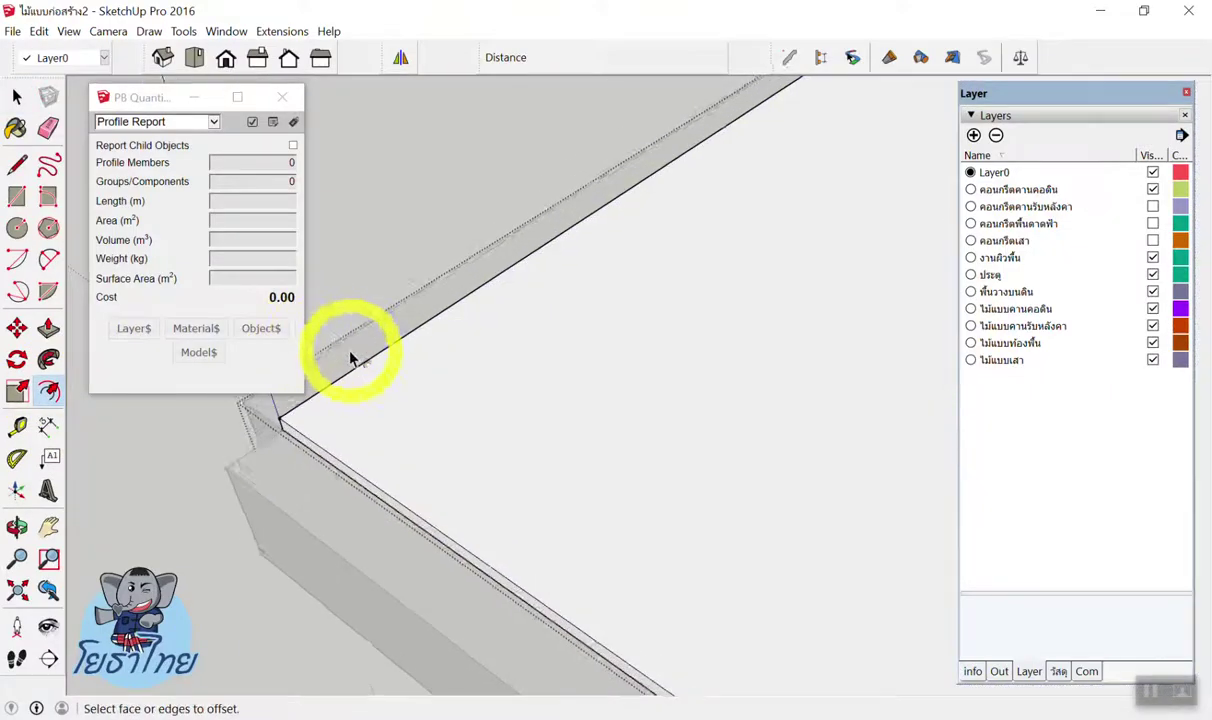
click(414, 357)
middle_drag(414, 357, 418, 347)
click(419, 346)
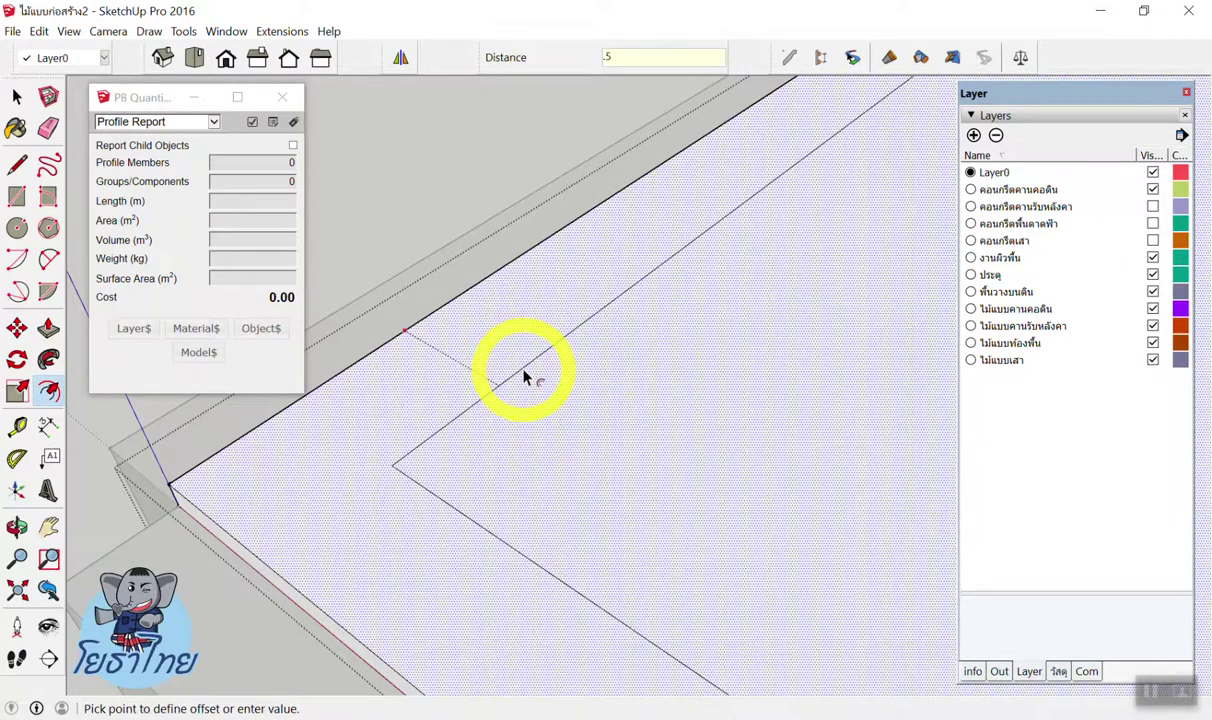
key(Return)
key(space)
click(472, 190)
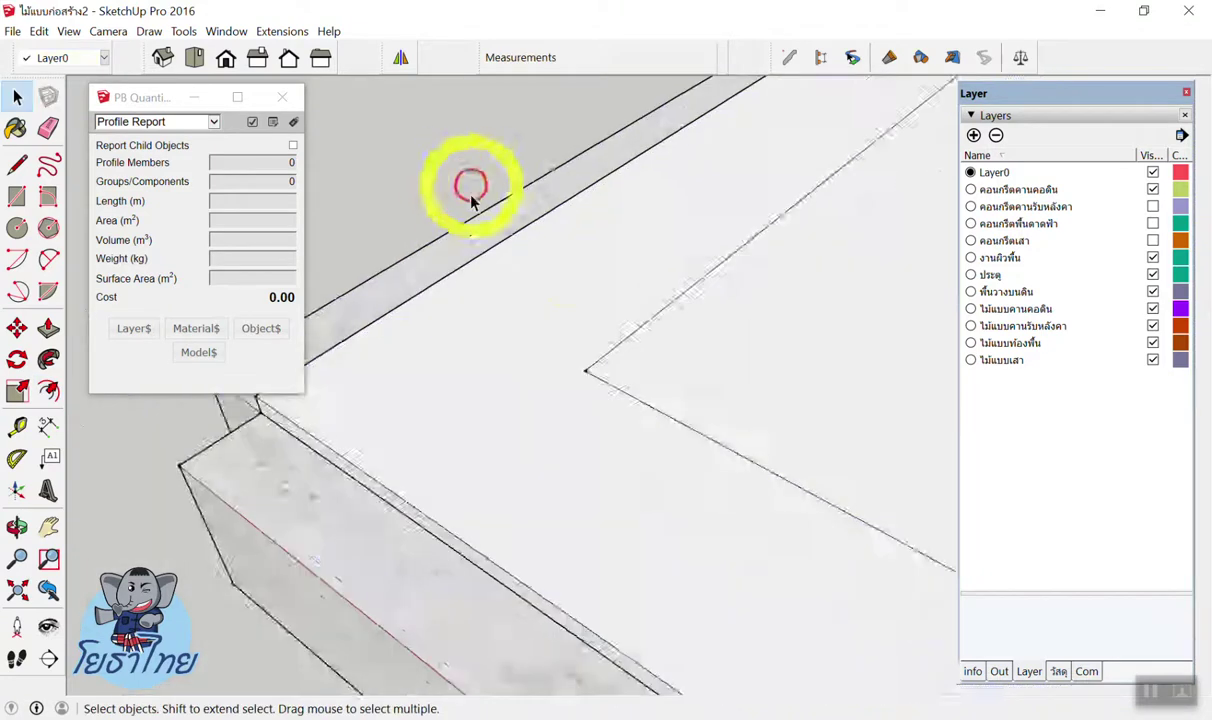
Select the new inner face to check its area, then view another corner.
scroll(472, 195, down, 5)
middle_drag(576, 368, 590, 287)
scroll(676, 314, up, 4)
click(637, 295)
scroll(620, 265, up, 3)
click(621, 260)
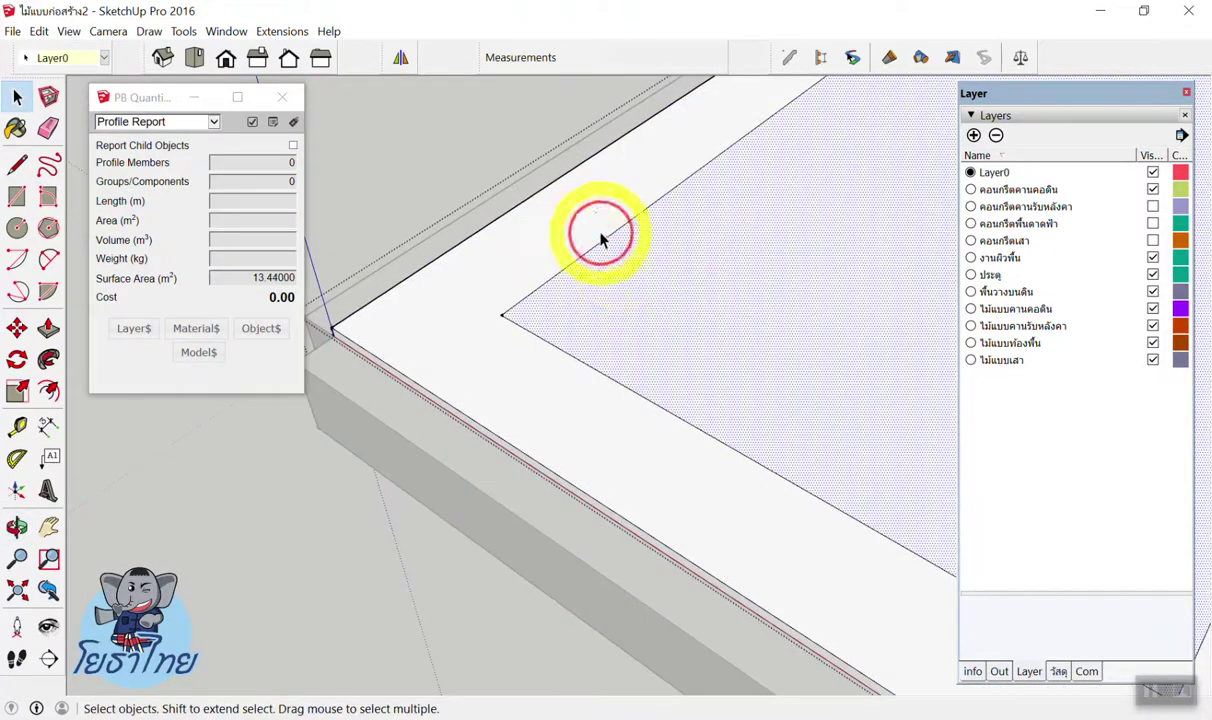
click(626, 245)
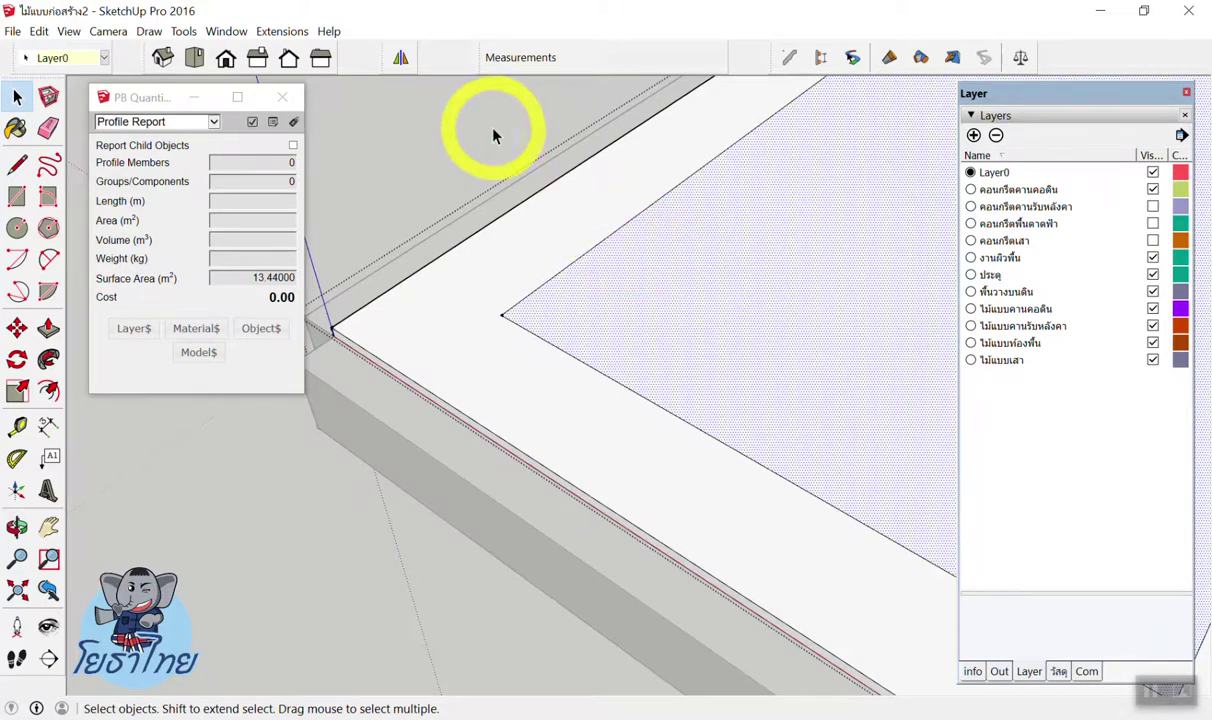
click(433, 127)
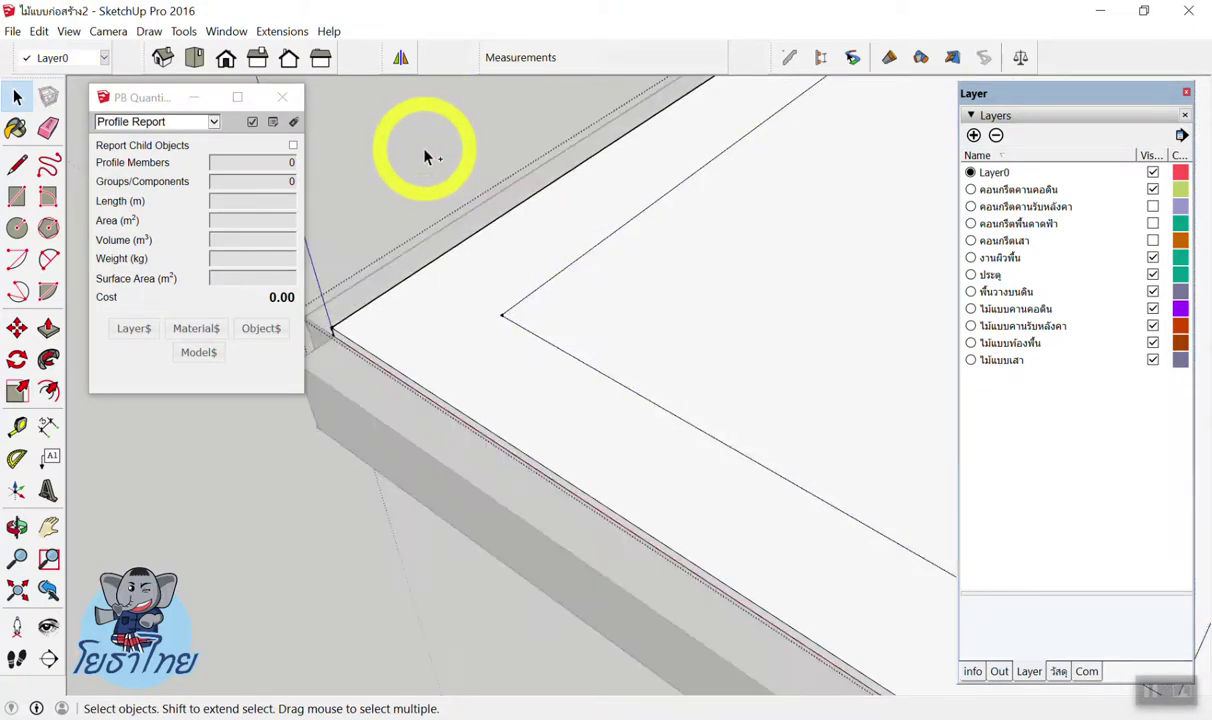
mouse_move(425, 150)
middle_down()
mouse_move(387, 327)
mouse_move(585, 308)
mouse_move(663, 411)
mouse_move(766, 460)
mouse_move(717, 441)
middle_up()
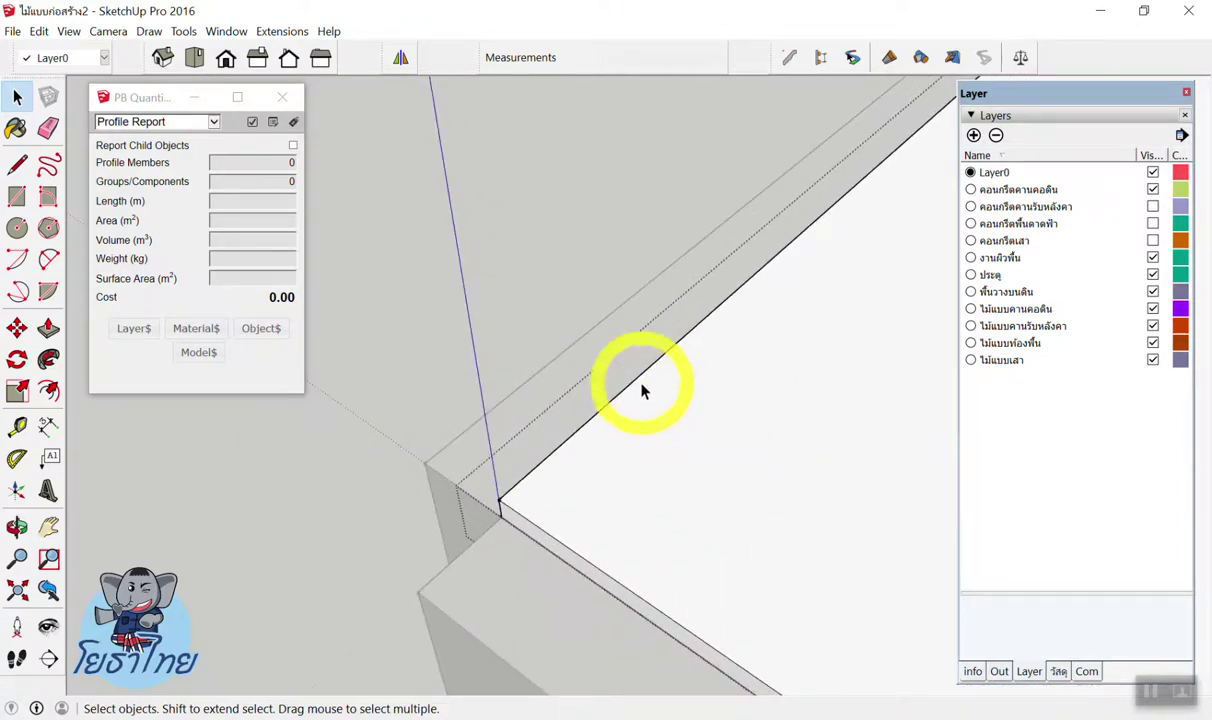
Offset the top face 0.5 inward again and orbit to see the whole slab.
key(f)
click(672, 410)
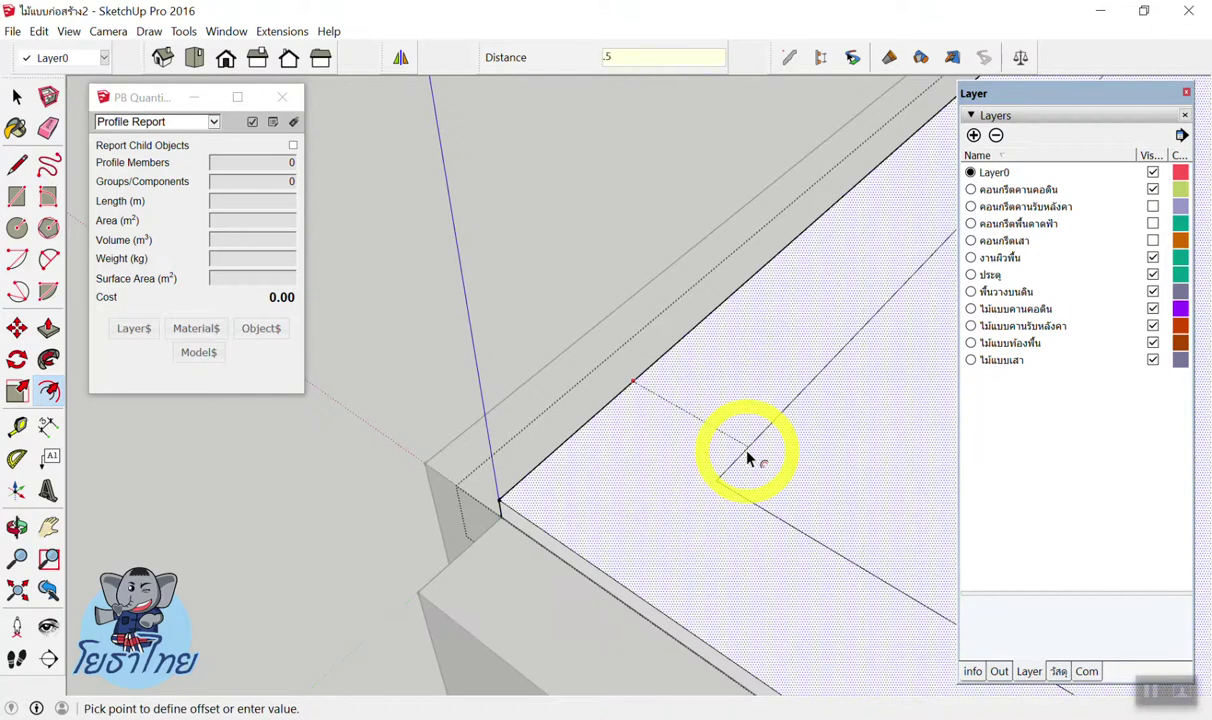
key(Return)
key(space)
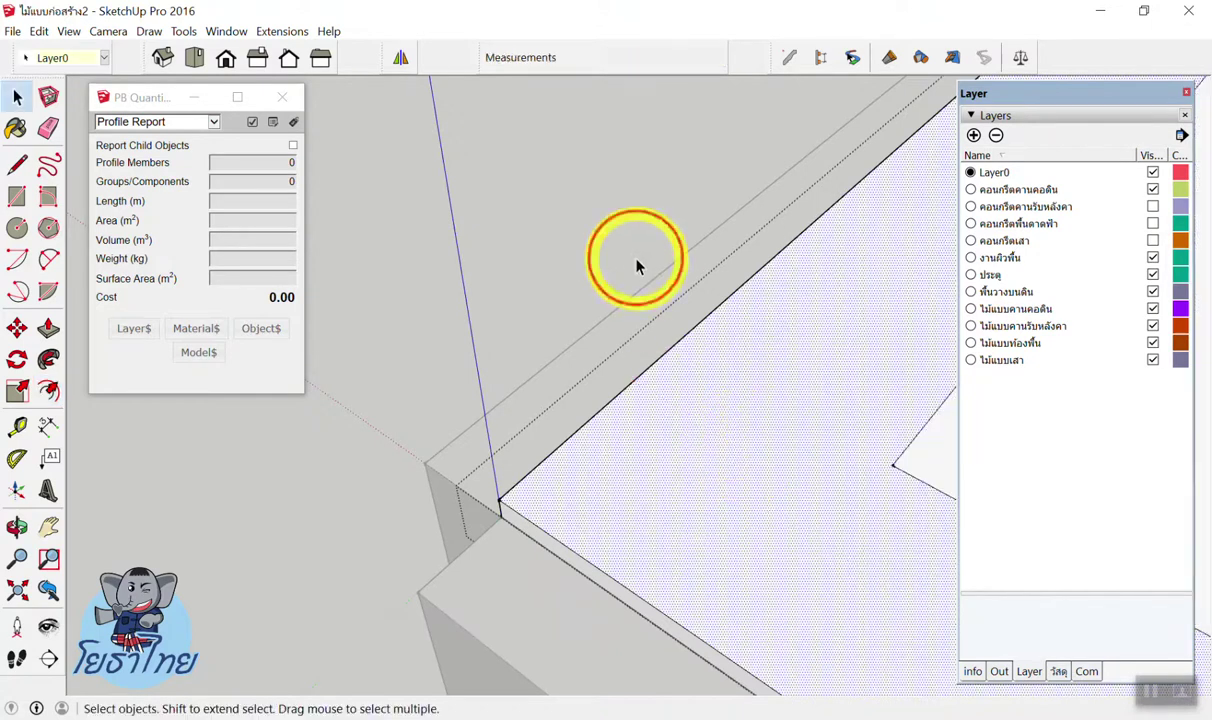
scroll(600, 250, down, 5)
scroll(570, 300, down, 3)
scroll(840, 280, up, 3)
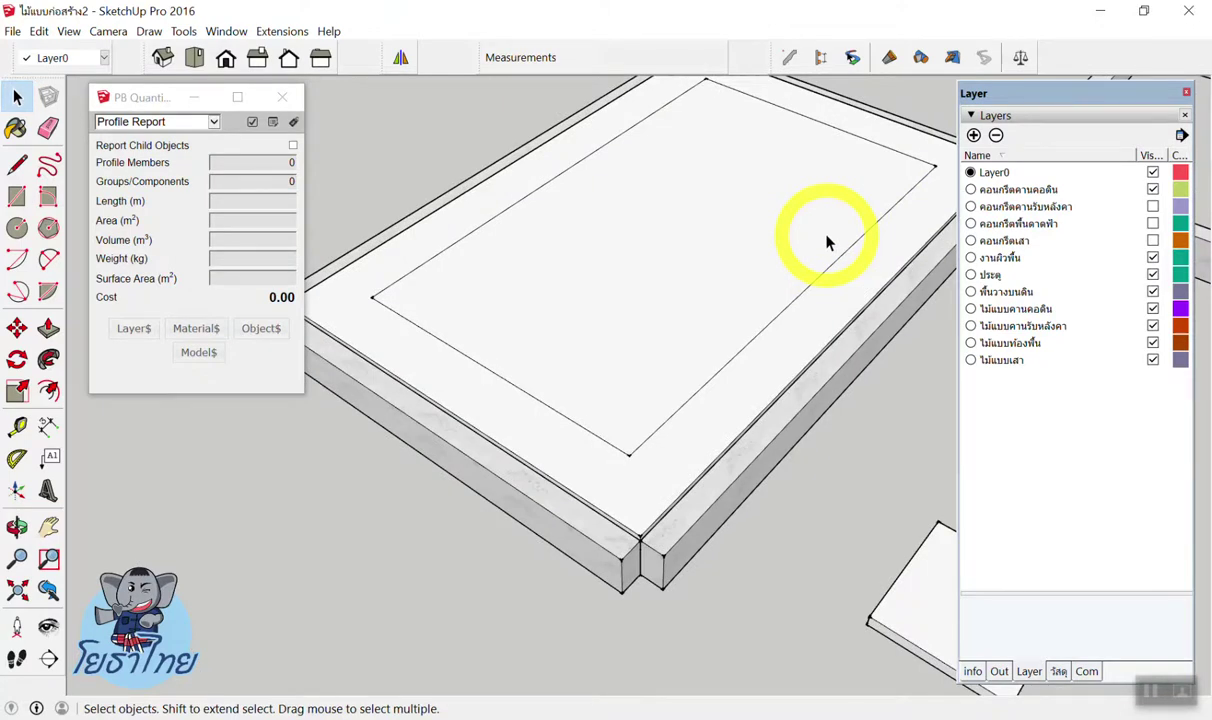
mouse_move(718, 289)
middle_down()
mouse_move(590, 279)
mouse_move(684, 327)
mouse_move(567, 262)
middle_up()
scroll(567, 262, up, 3)
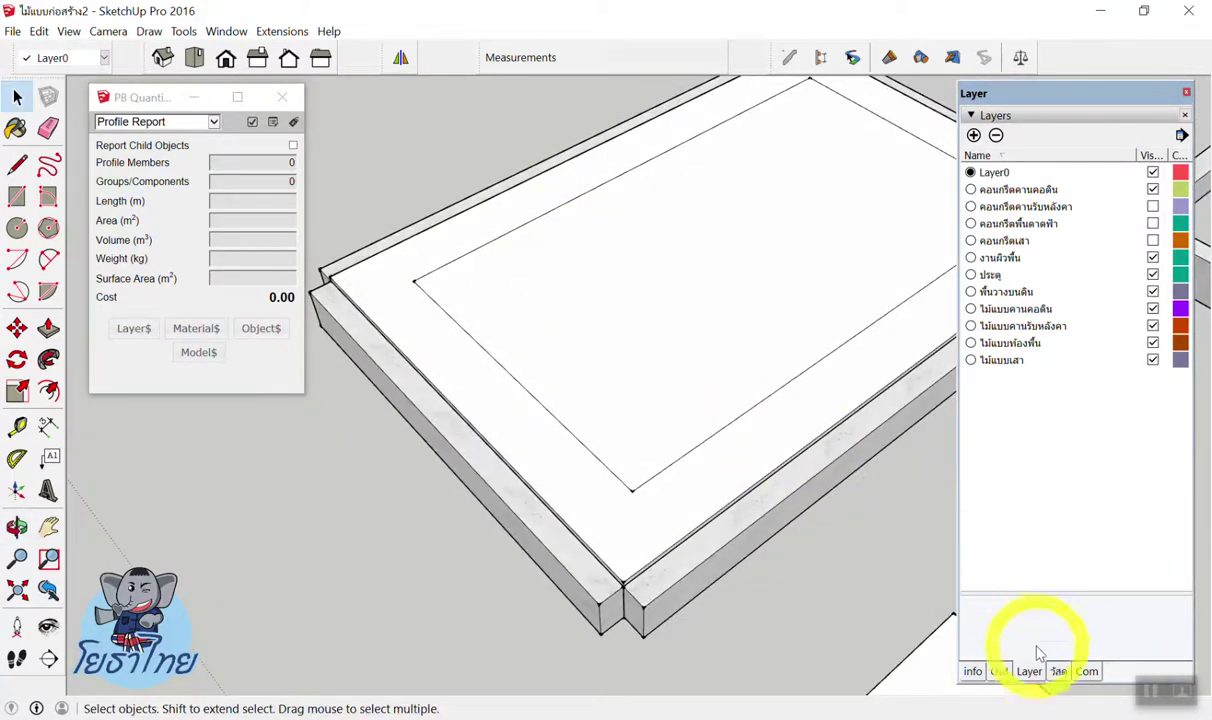
Delete the red กระเบื้อง1 material from the model's In Model materials list.
click(1058, 671)
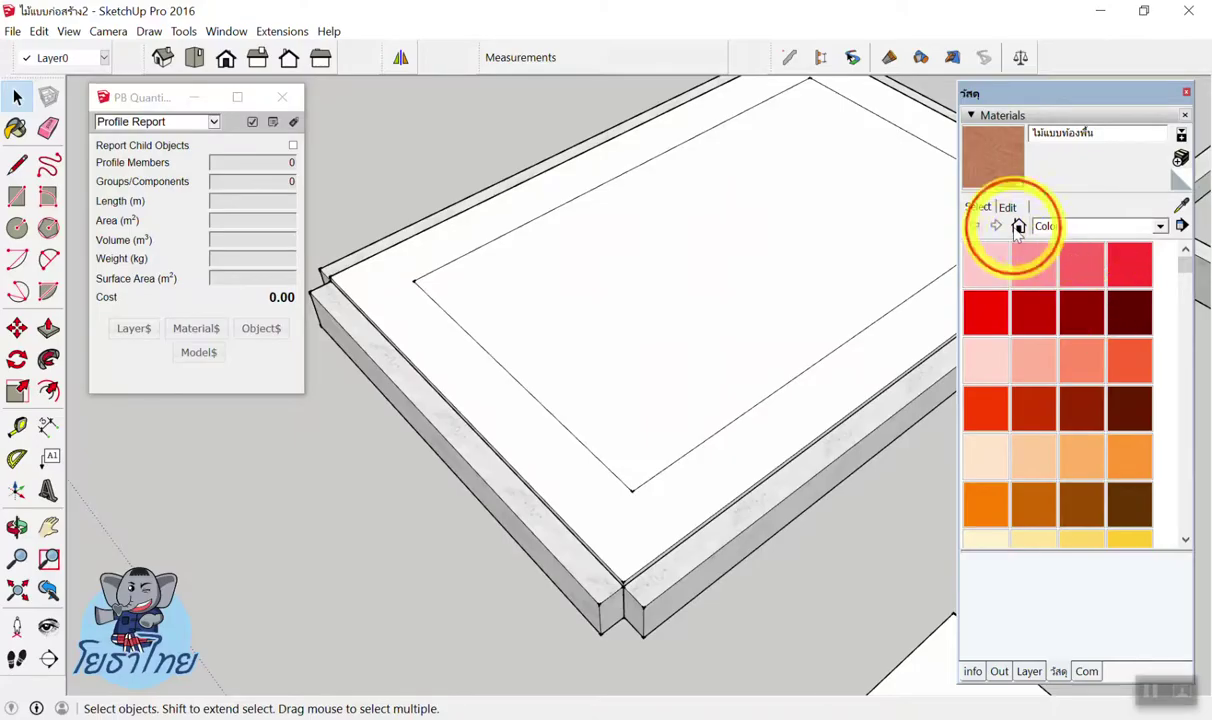
click(865, 360)
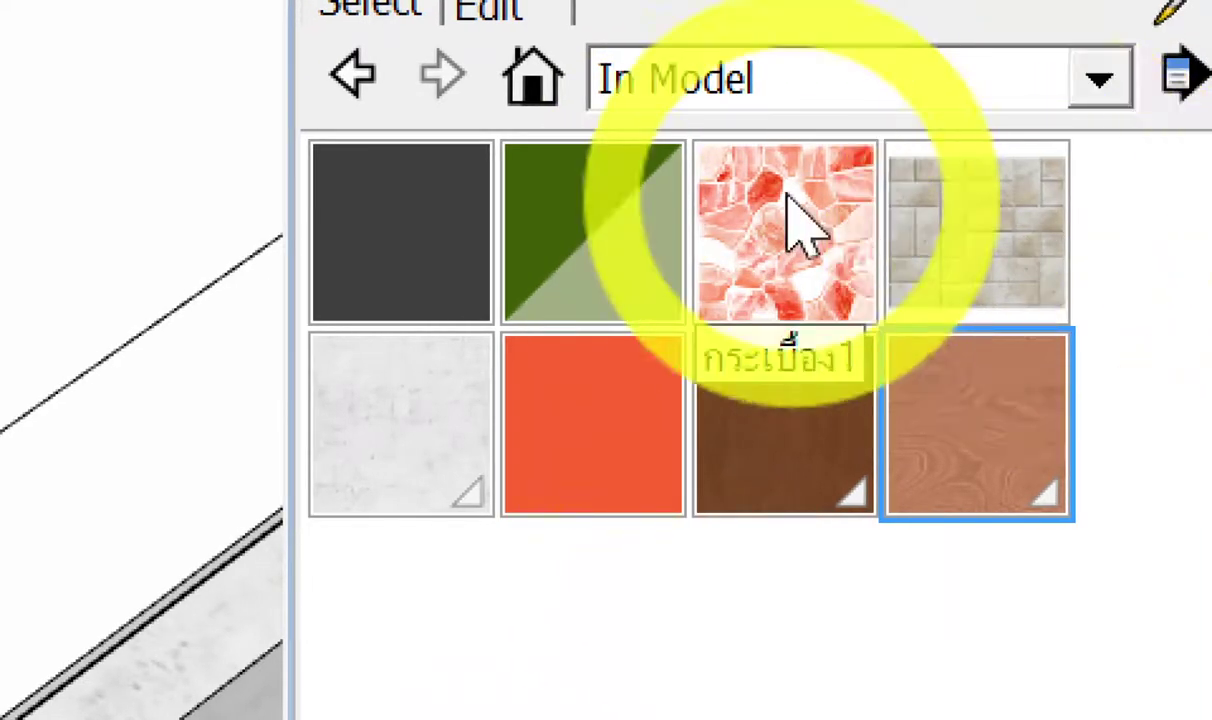
right_click(860, 215)
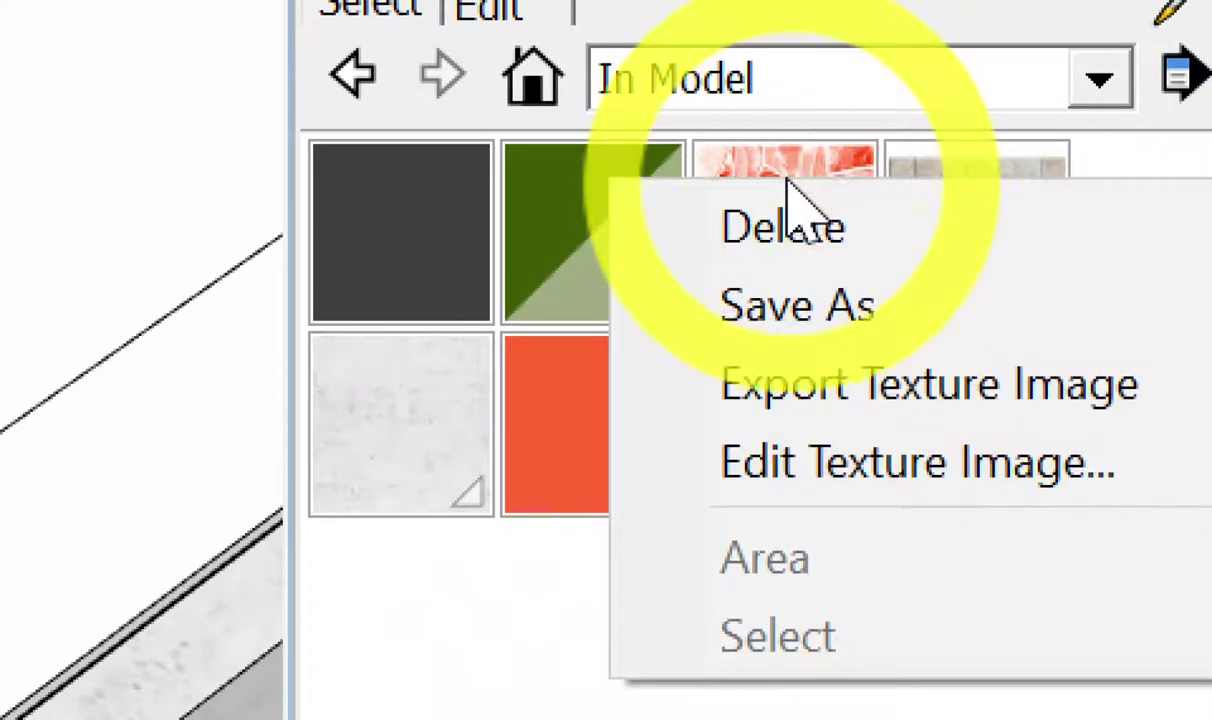
click(791, 238)
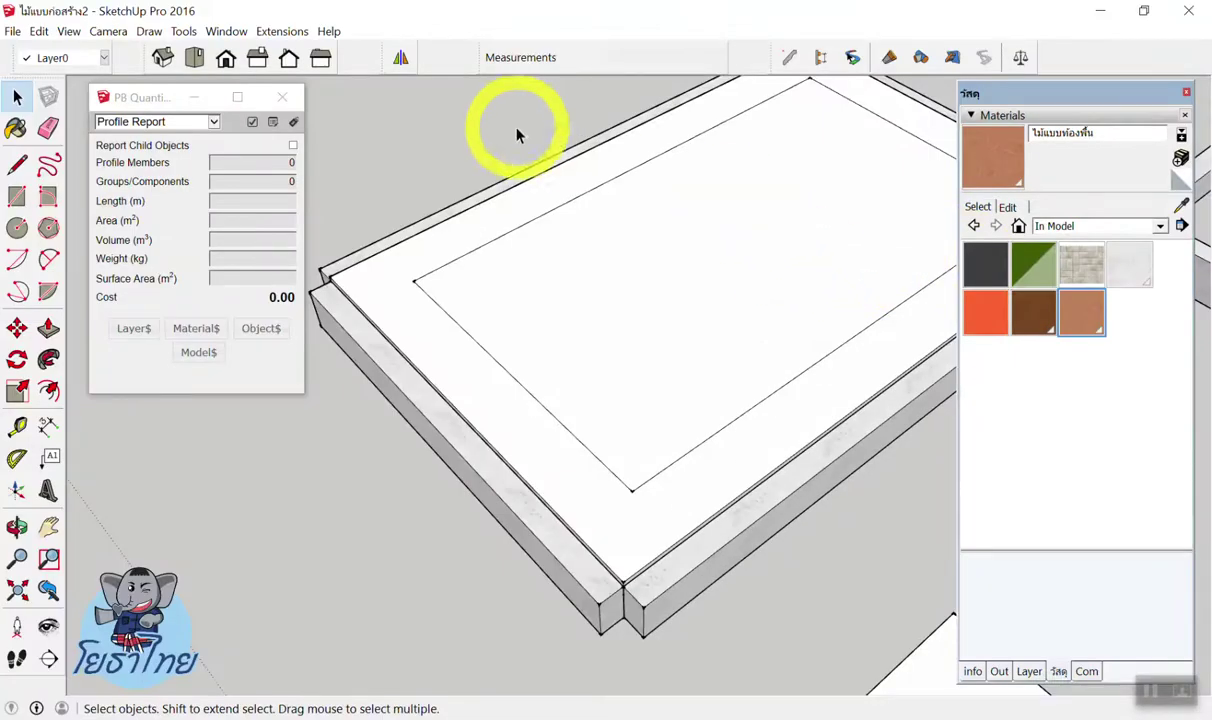
Inside the slab group, paint the 0.5 border strip with the กระเบื้อง2 stone tile.
click(514, 238)
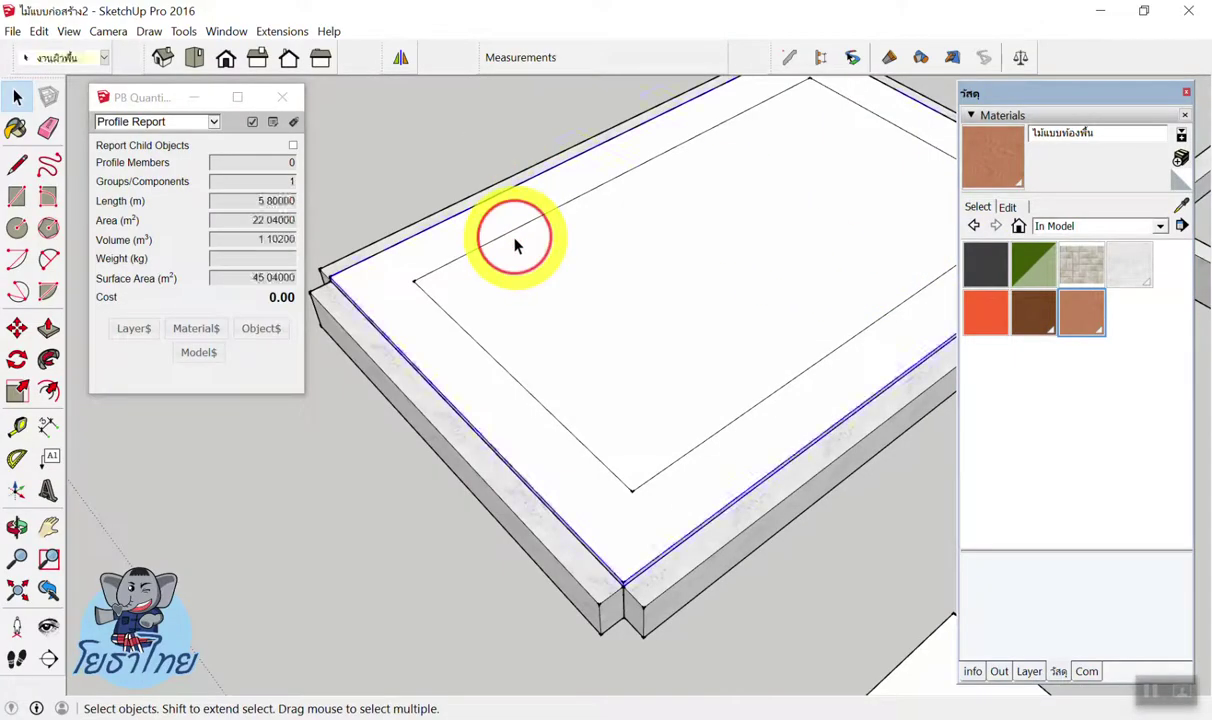
double_click(514, 238)
click(1085, 268)
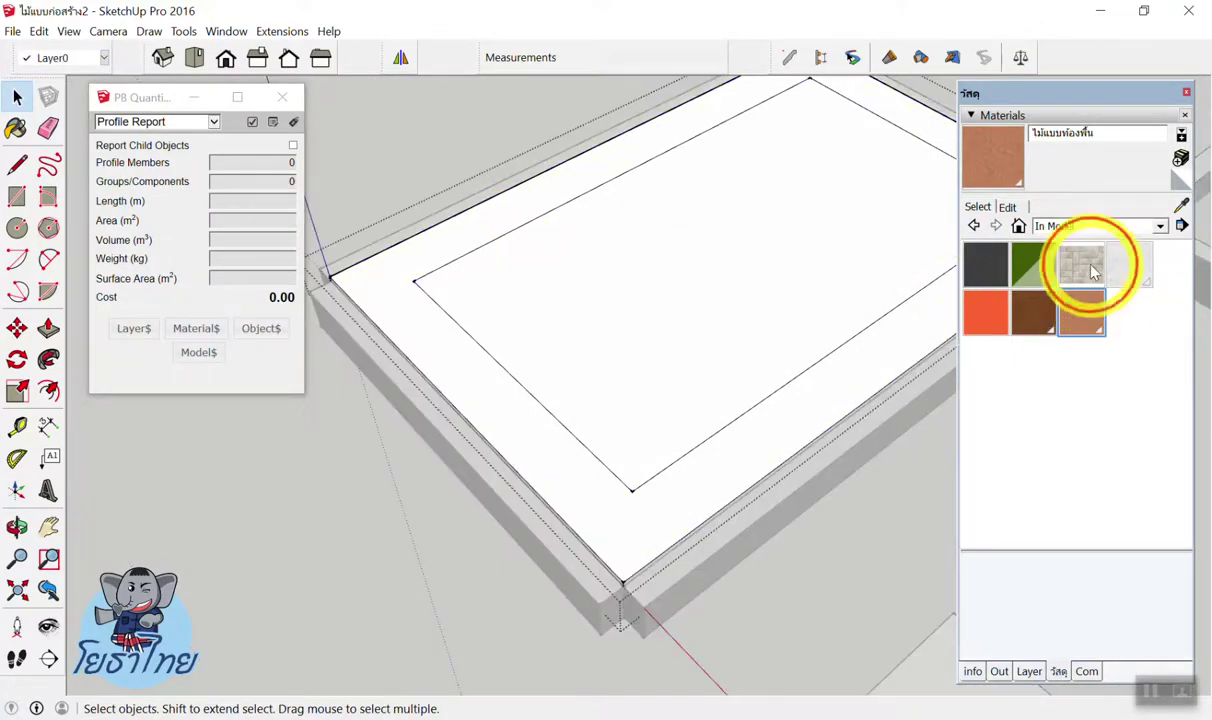
click(533, 190)
key(space)
click(454, 142)
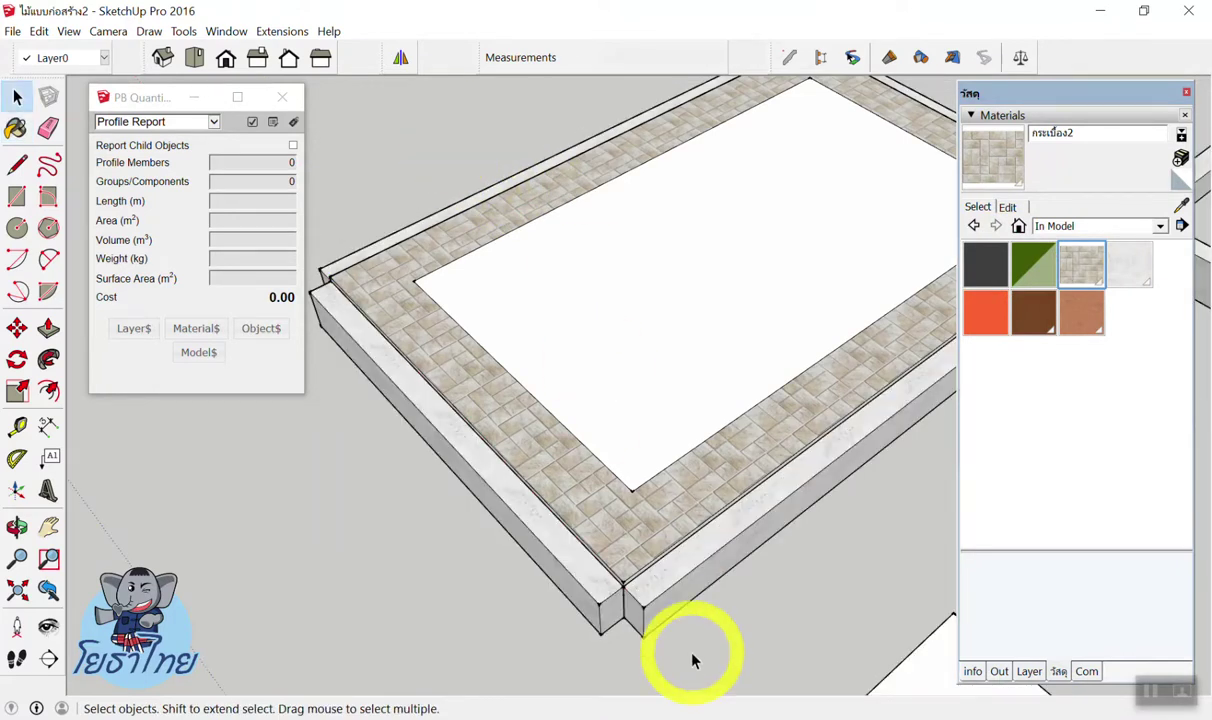
click(705, 714)
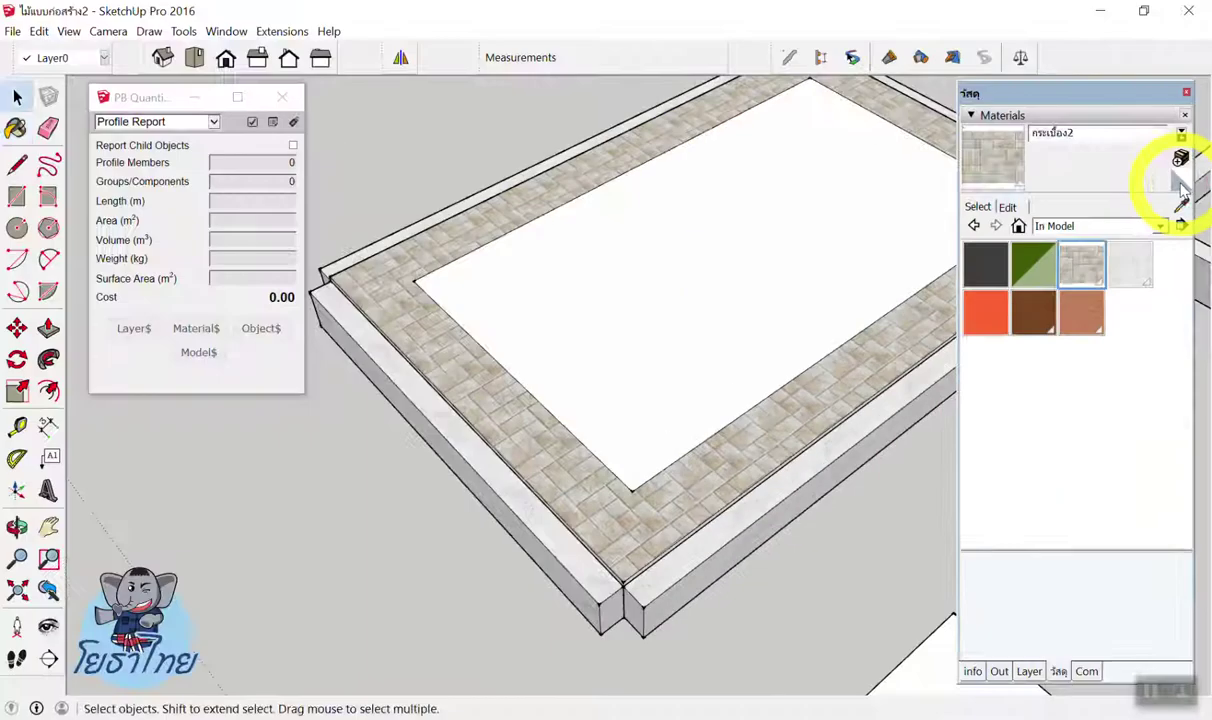
Set the current paint material back to Default.
click(1095, 195)
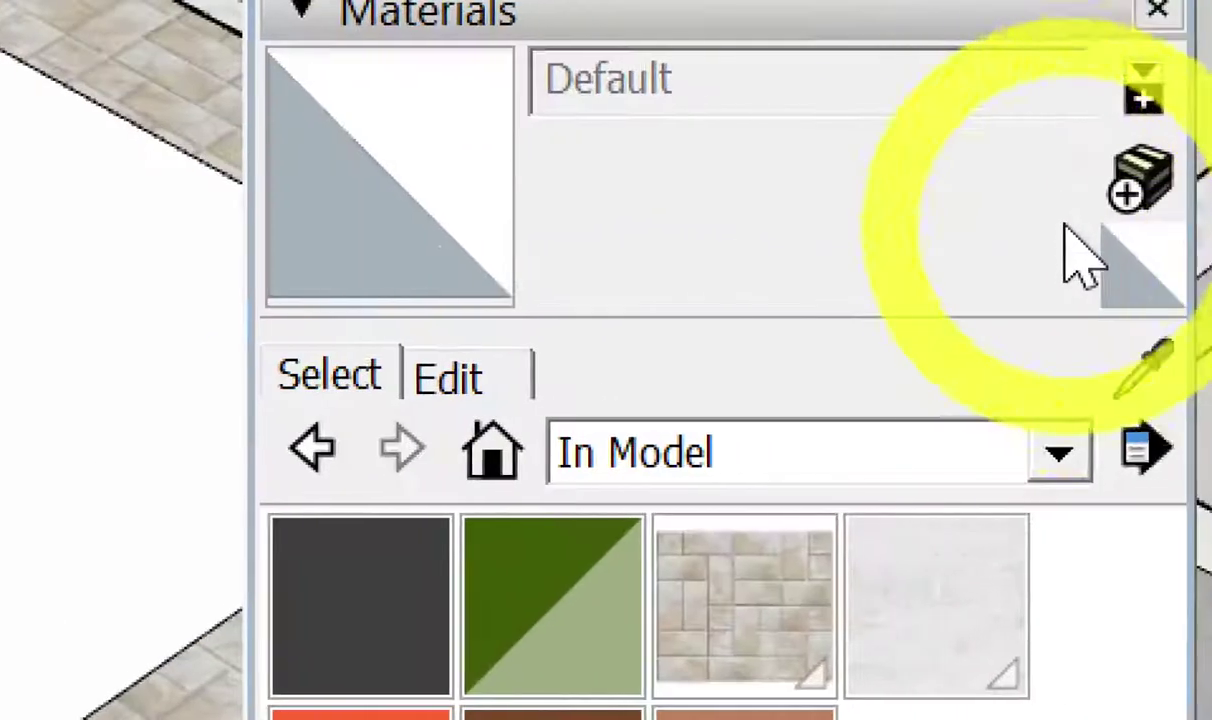
click(1063, 262)
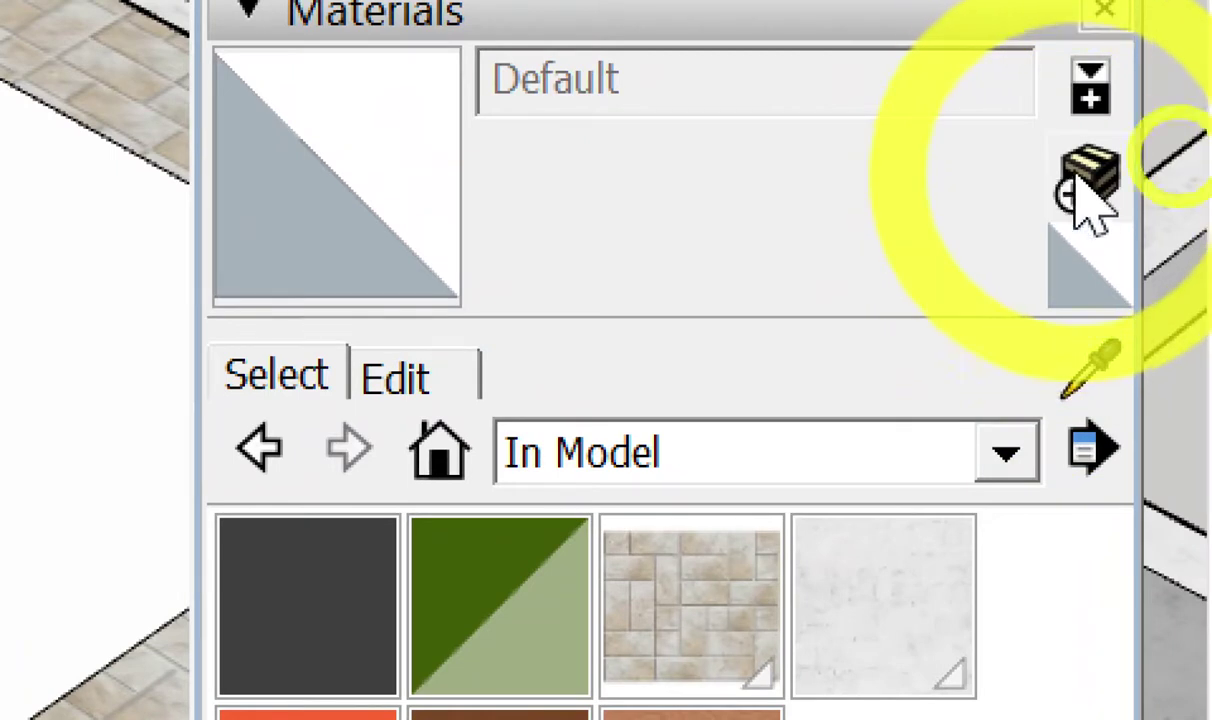
click(1085, 262)
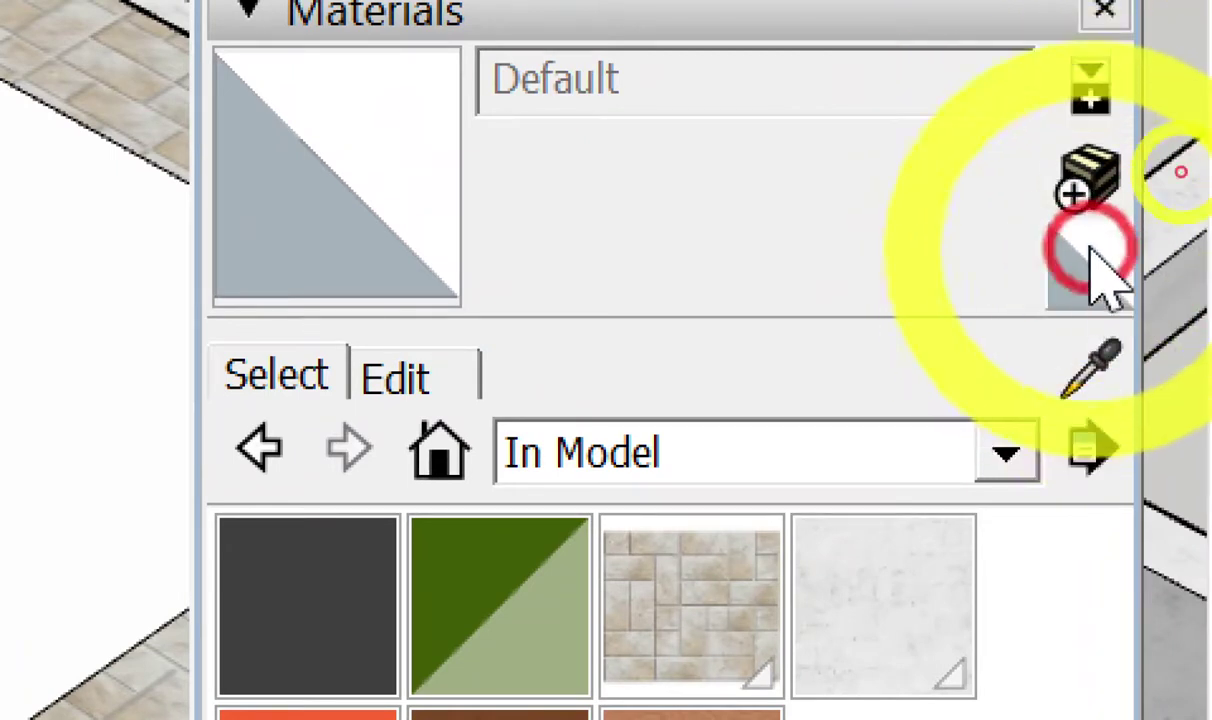
Create a new material, replacing the Material2 name with กระเบื้อง.
click(1090, 190)
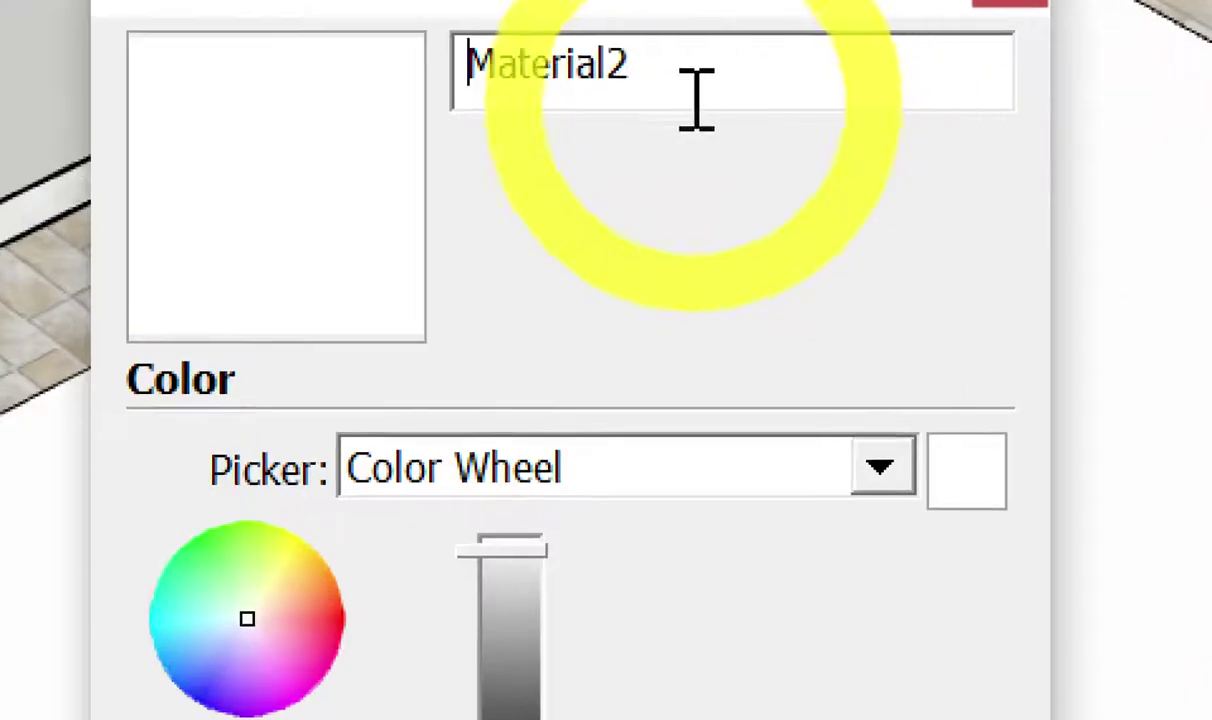
drag(706, 97, 637, 97)
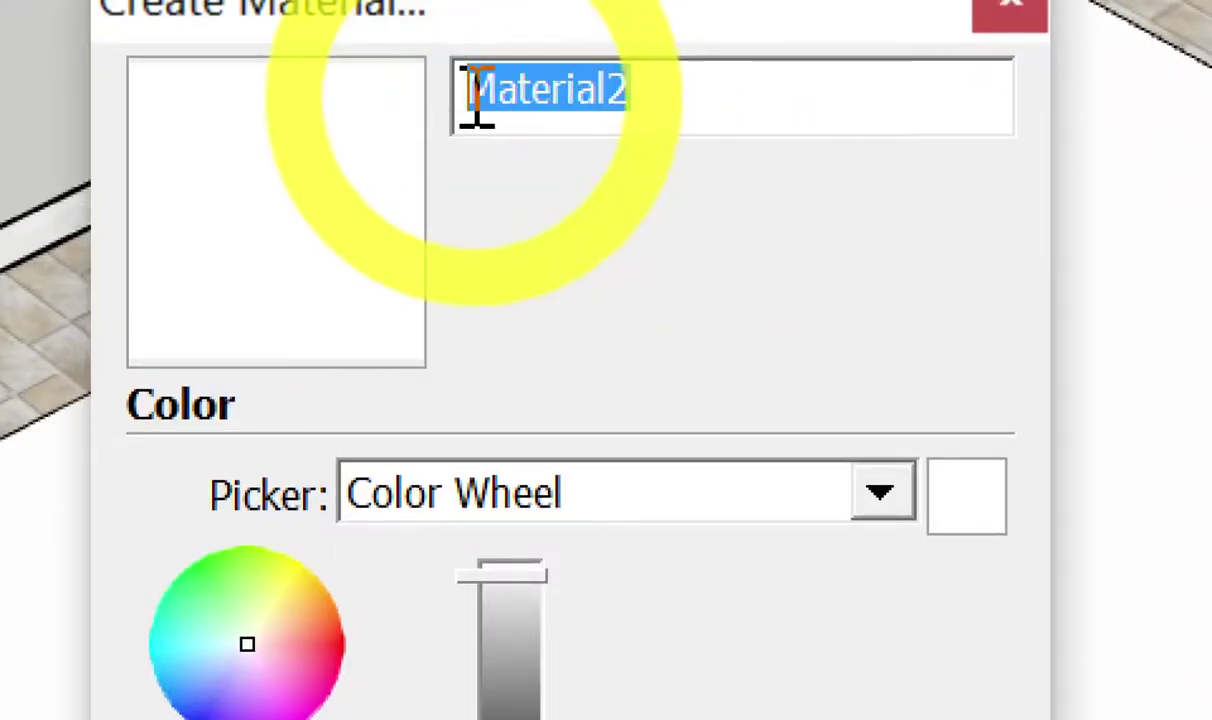
text(ก)
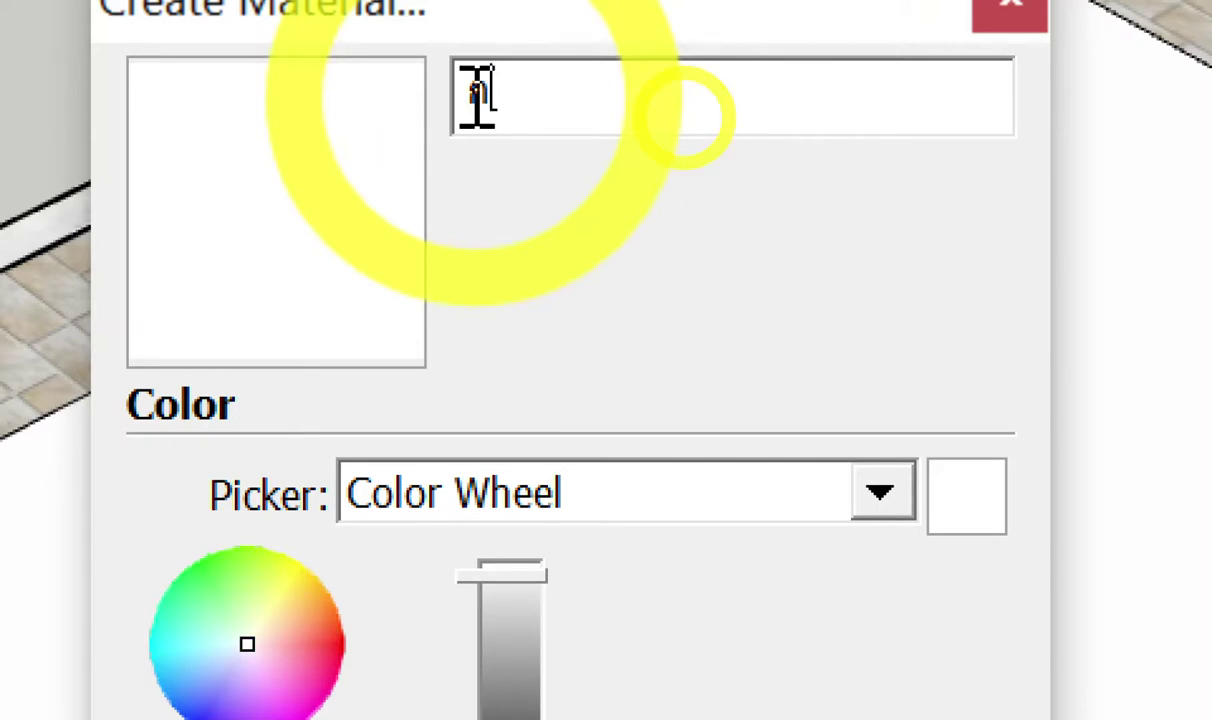
text(ระเ)
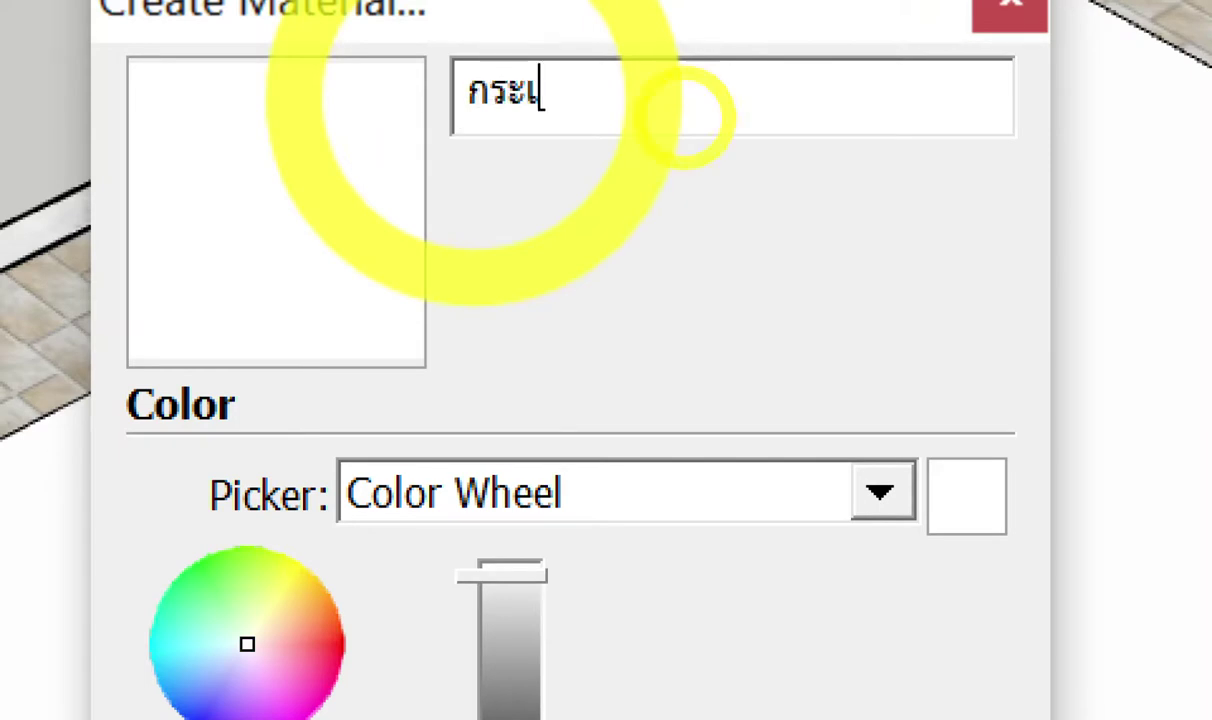
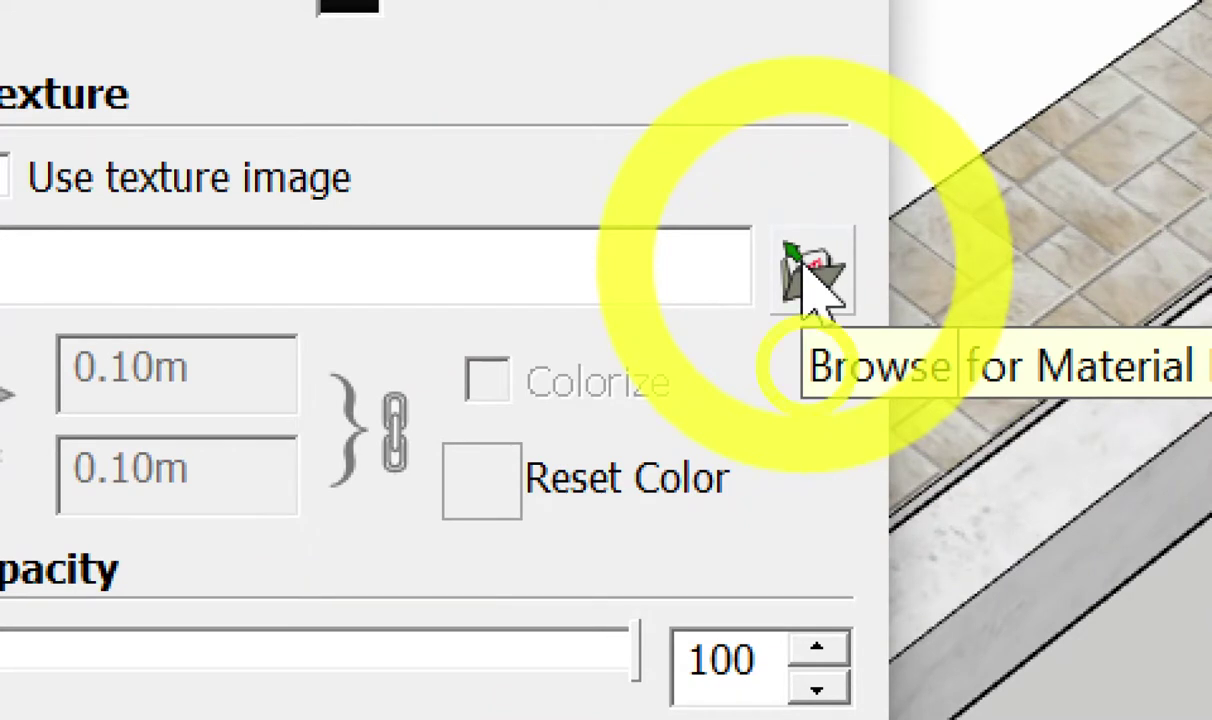
Browse the Work Shop folder for a texture image, then close the picker without loading one.
click(804, 266)
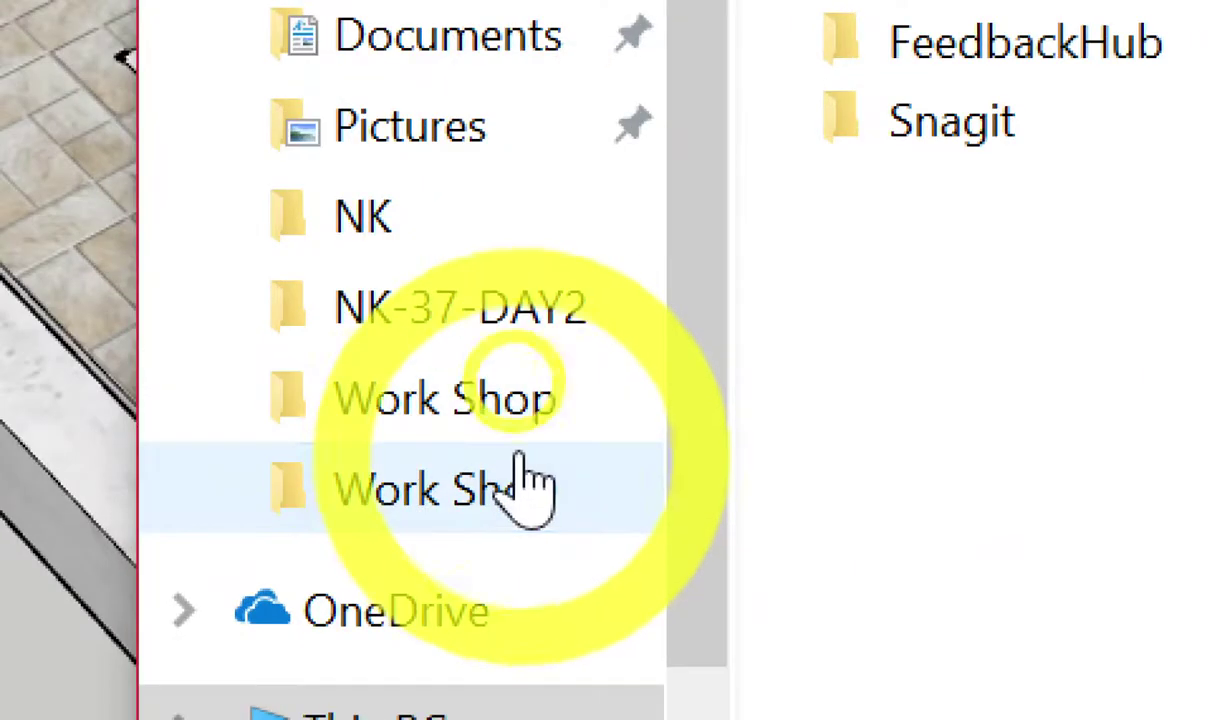
click(532, 503)
click(1042, 327)
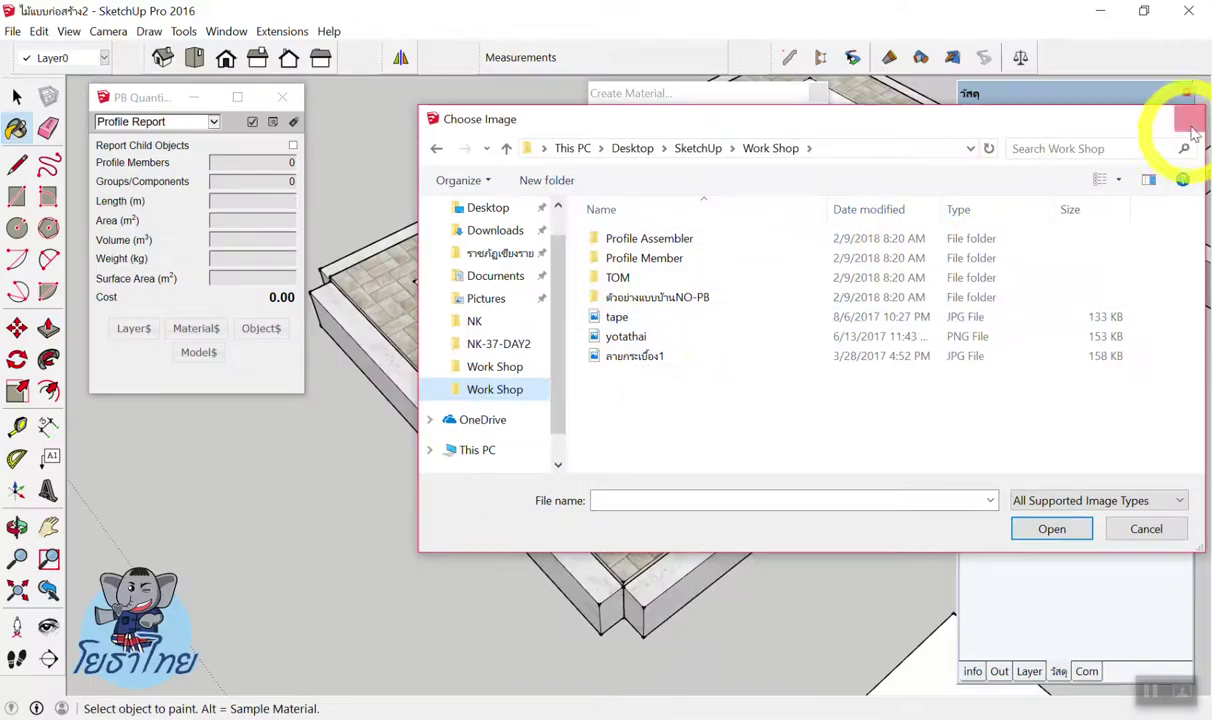
click(1190, 127)
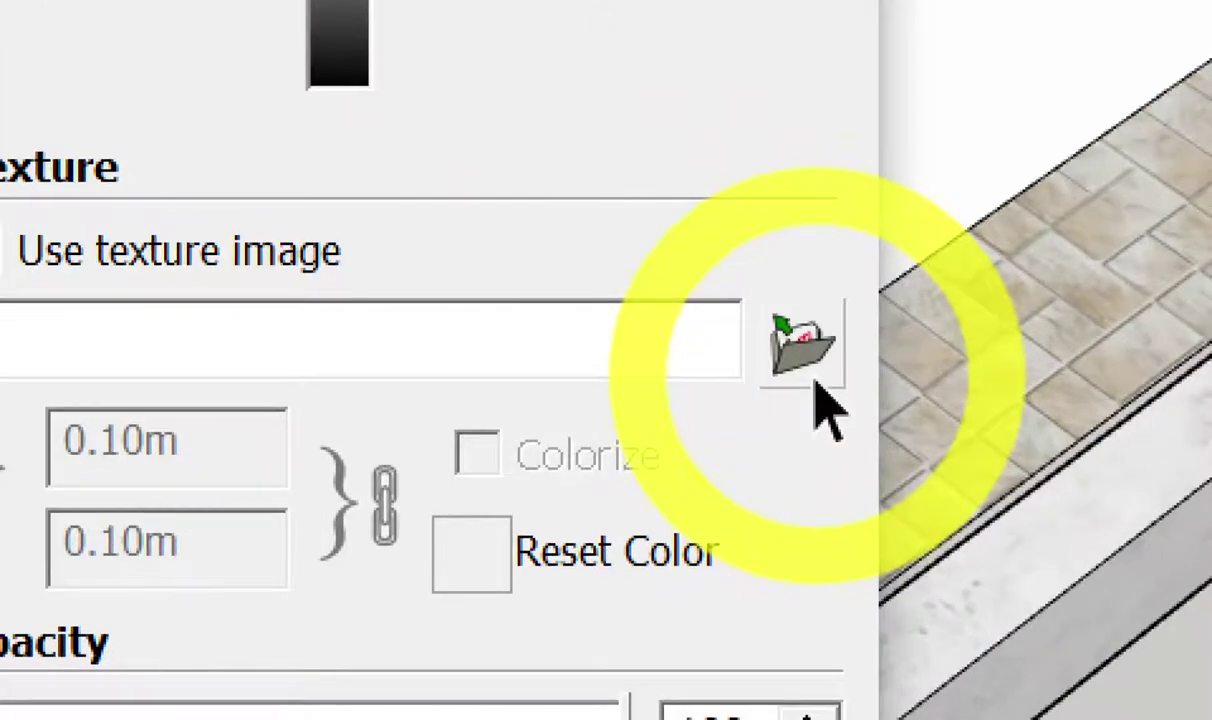
Load ลายกระเบื้อง1.jpg as the texture, size it 0.60m, and create the material.
click(814, 372)
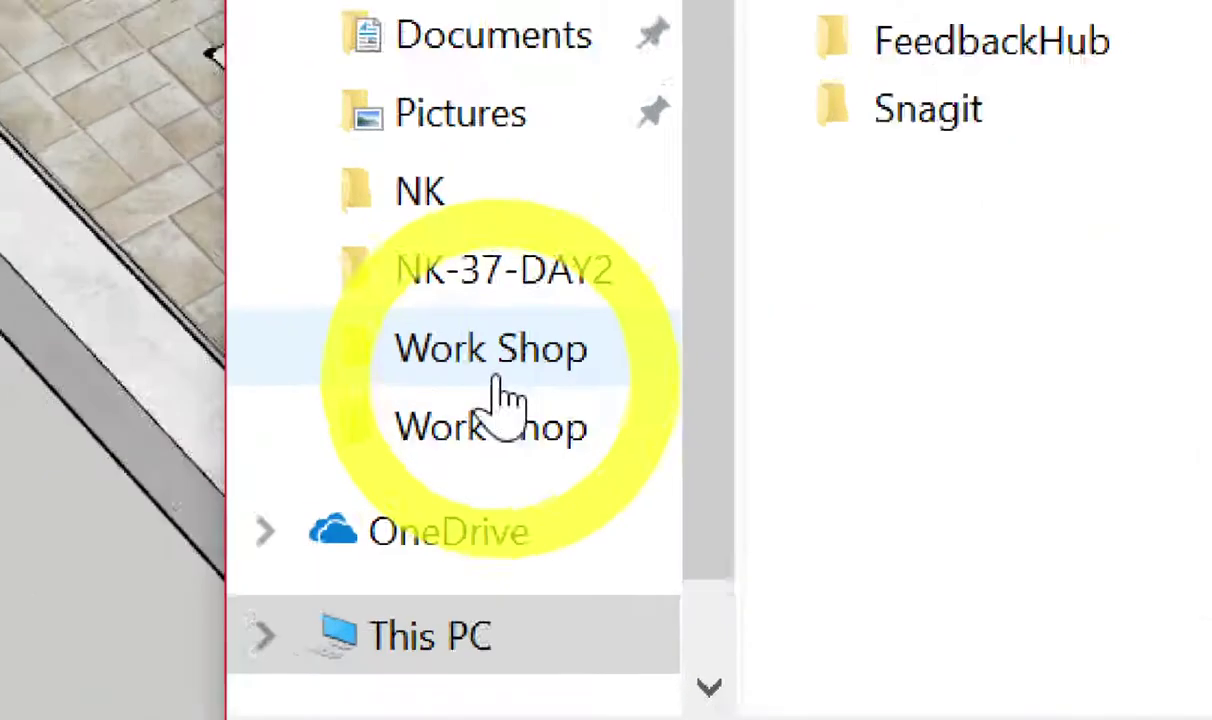
click(499, 428)
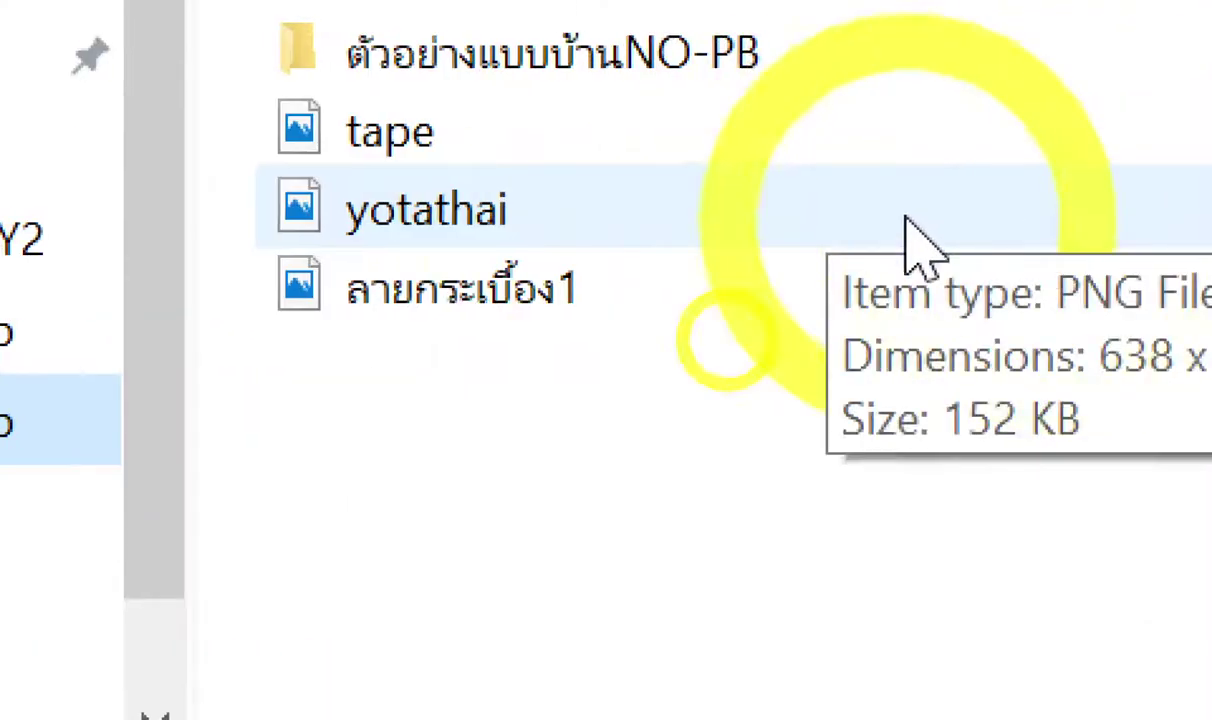
double_click(613, 255)
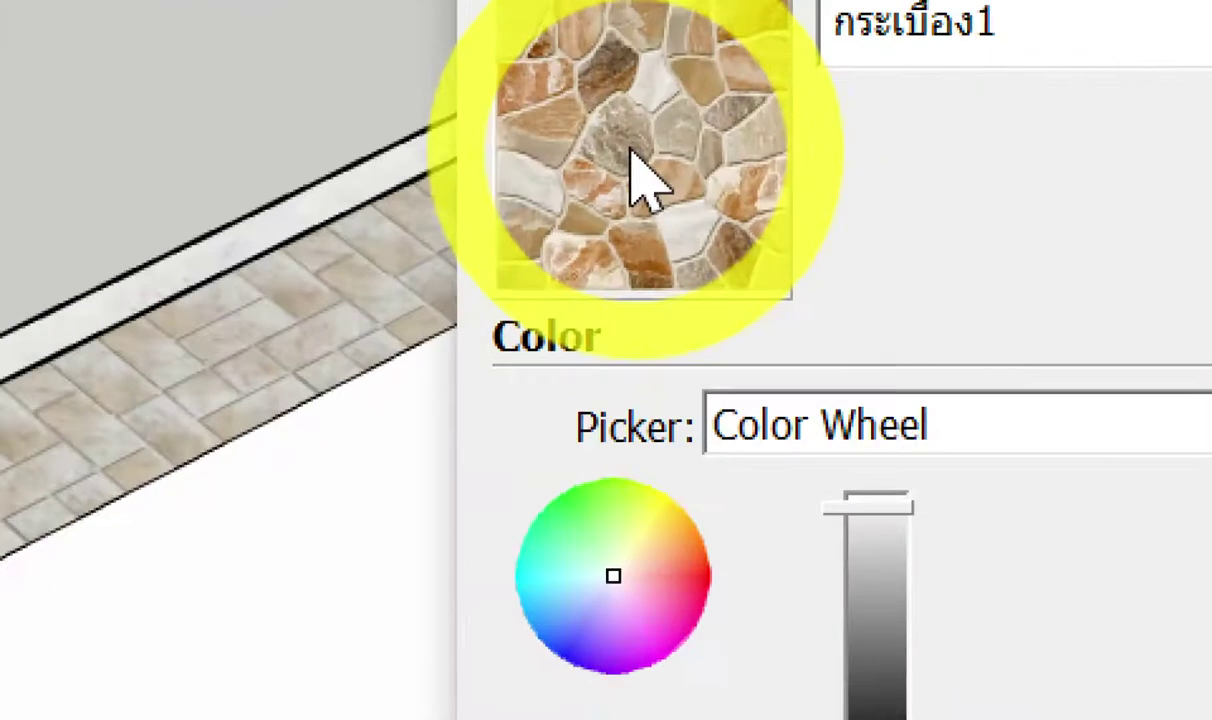
click(632, 149)
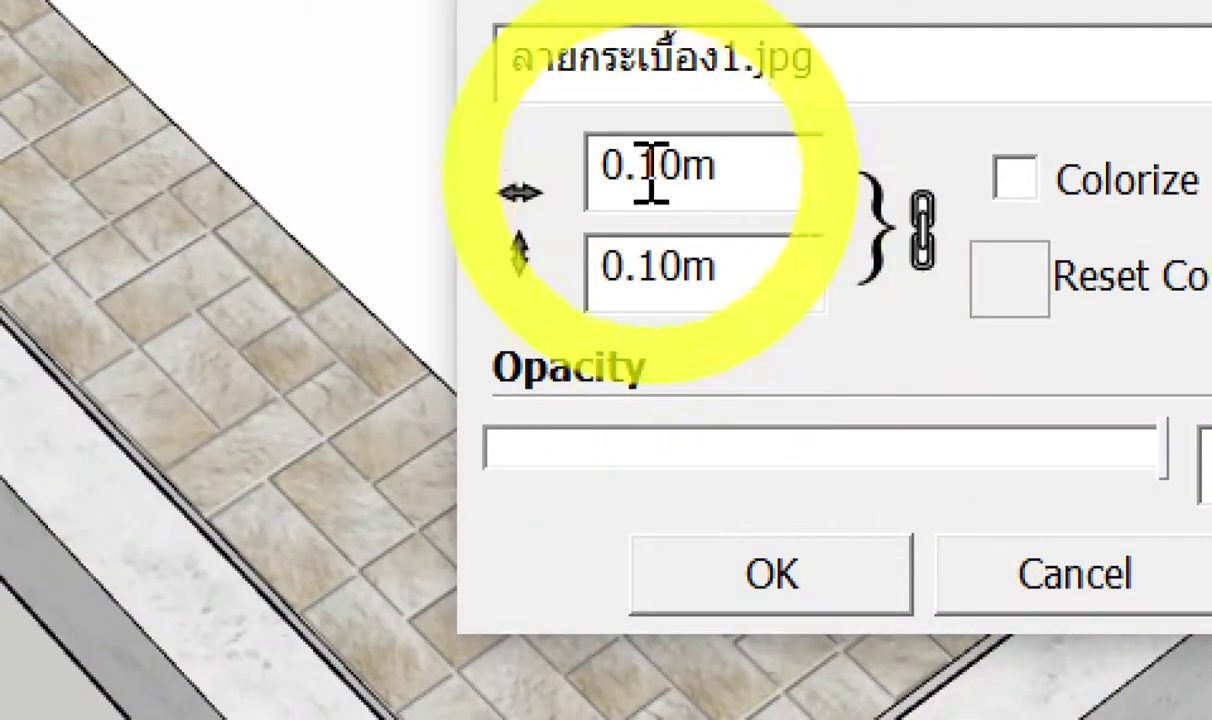
click(650, 175)
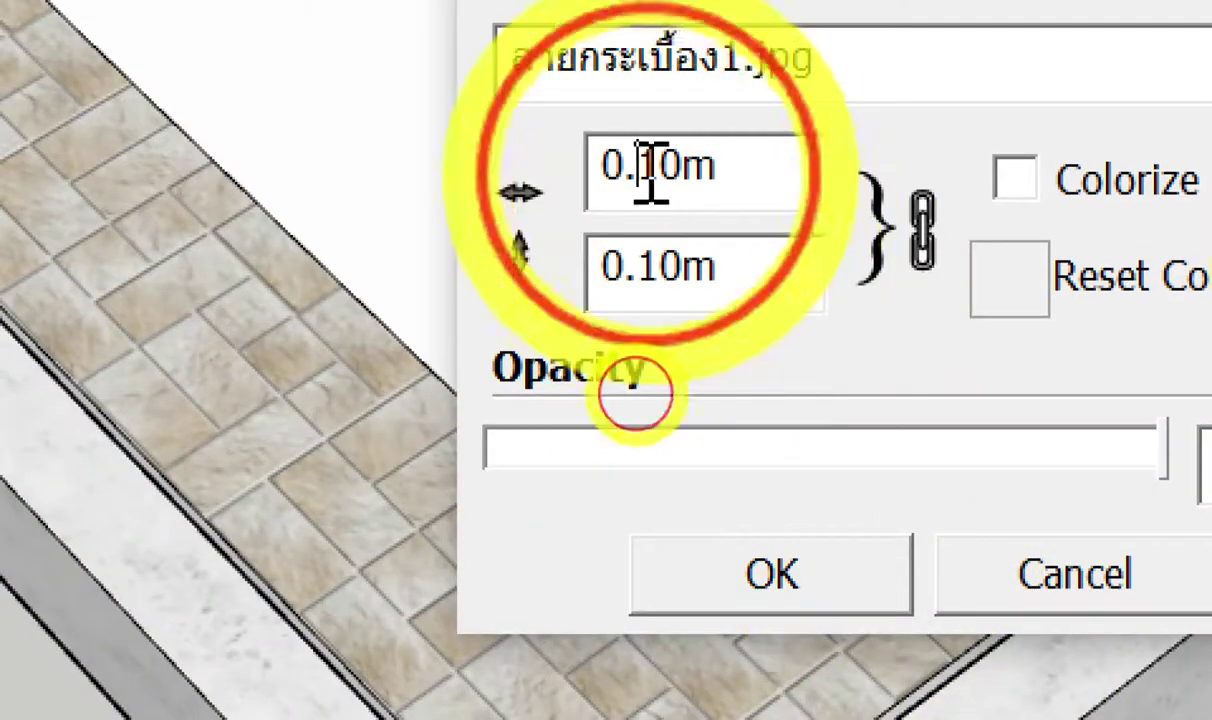
click(795, 165)
text(6)
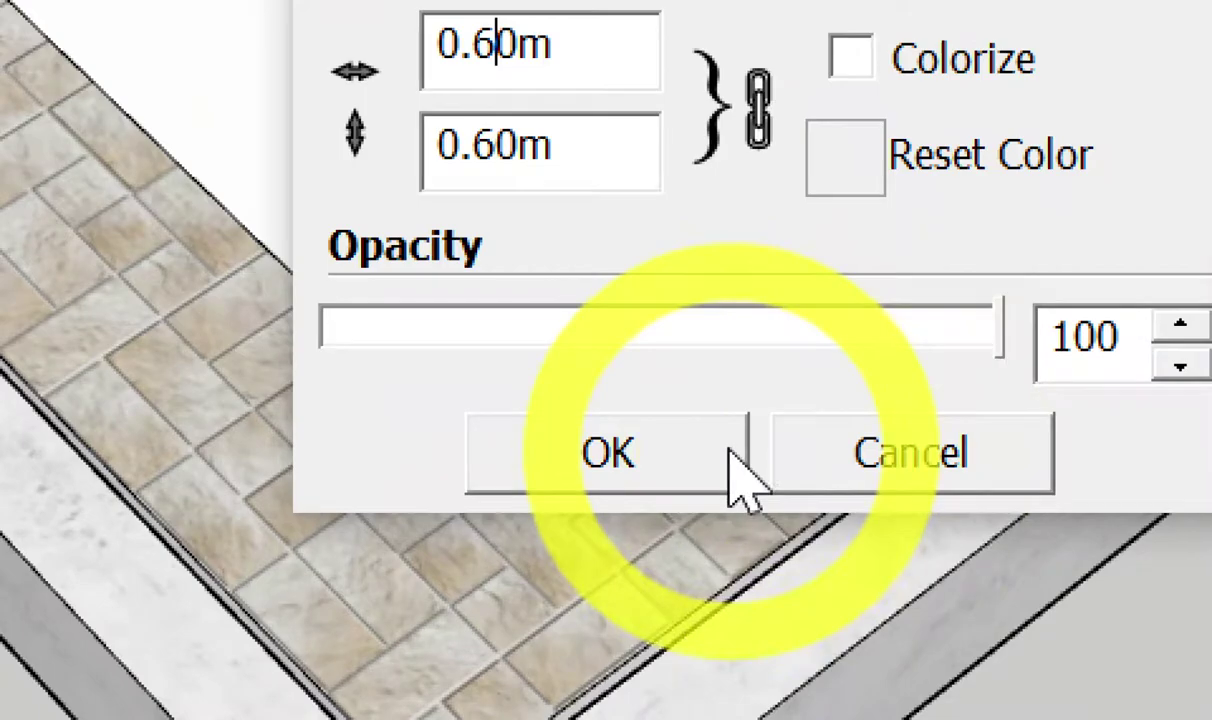
click(740, 478)
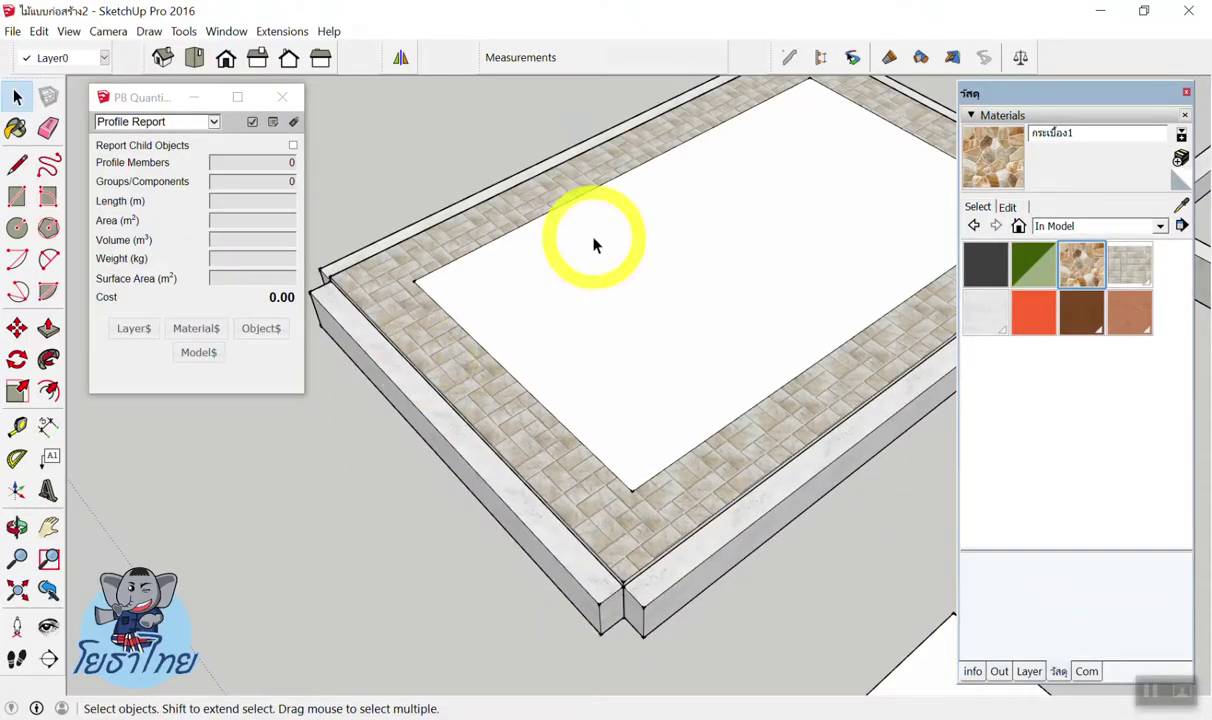
double_click(594, 244)
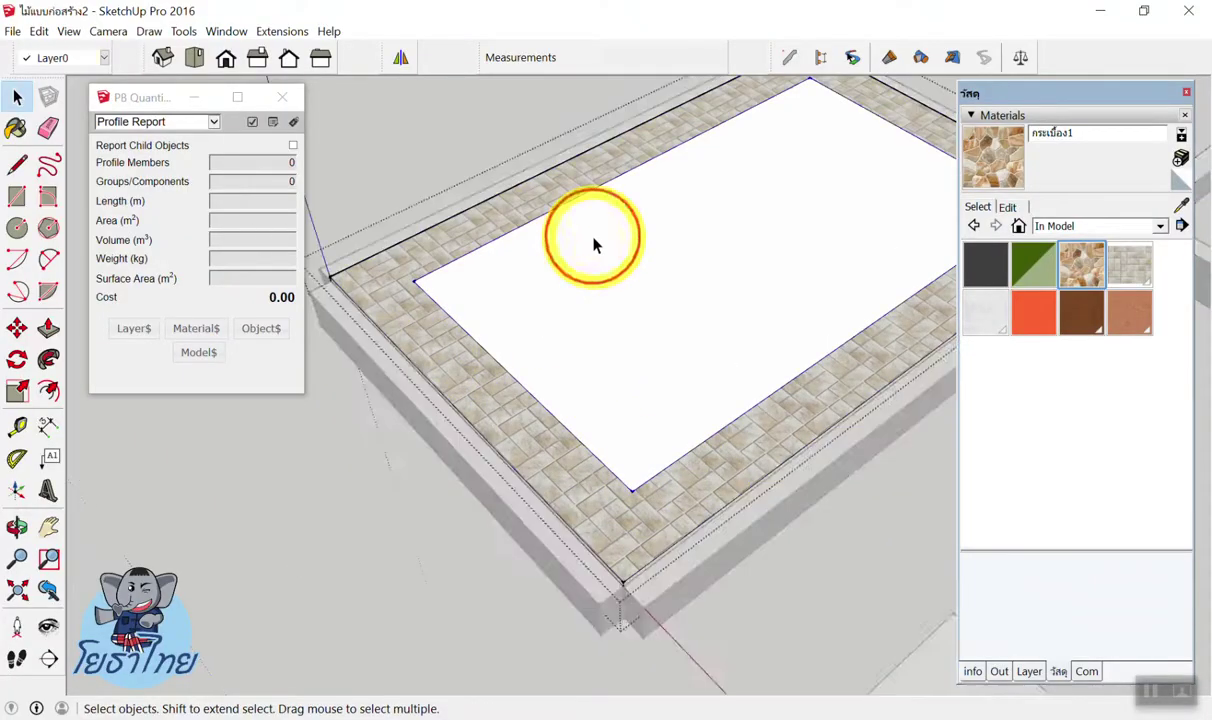
Paint the slab's white inner floor face with the กระเบื้อง1 stone material.
click(1000, 158)
click(800, 220)
key(space)
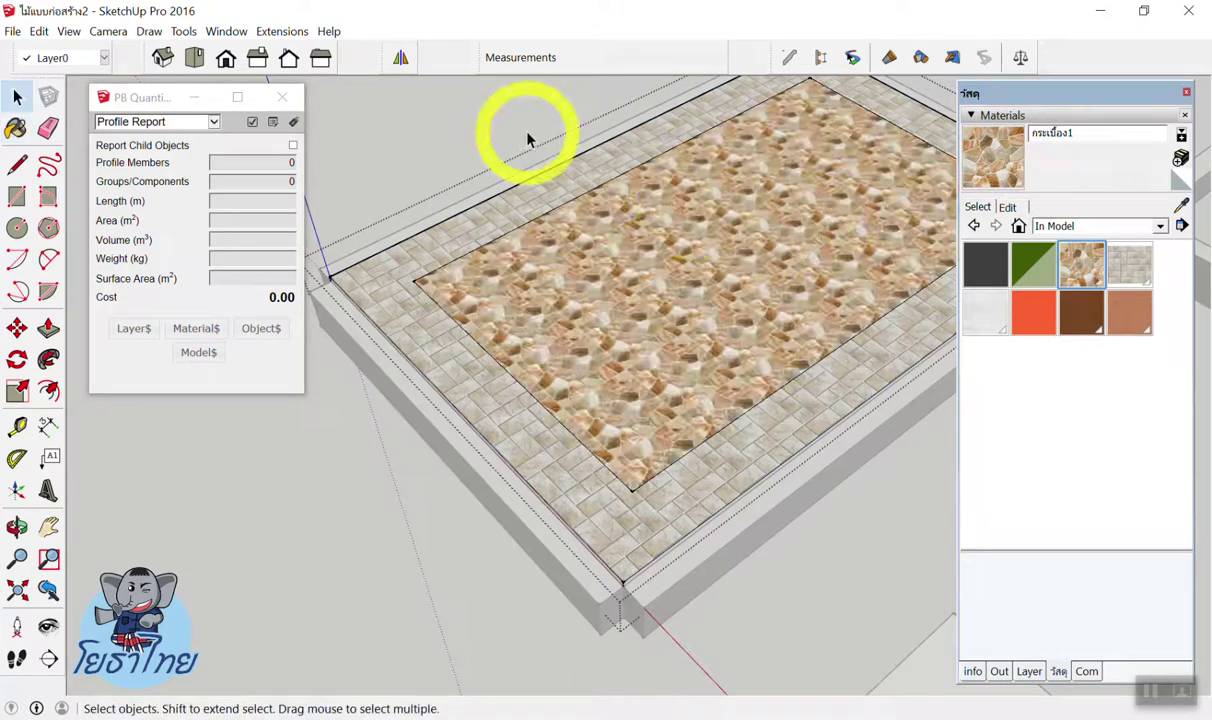
click(519, 138)
Orbit and zoom around the paved slab to inspect the stone floor and tiled border.
mouse_move(655, 300)
middle_down()
mouse_move(852, 54)
mouse_move(720, 354)
middle_up()
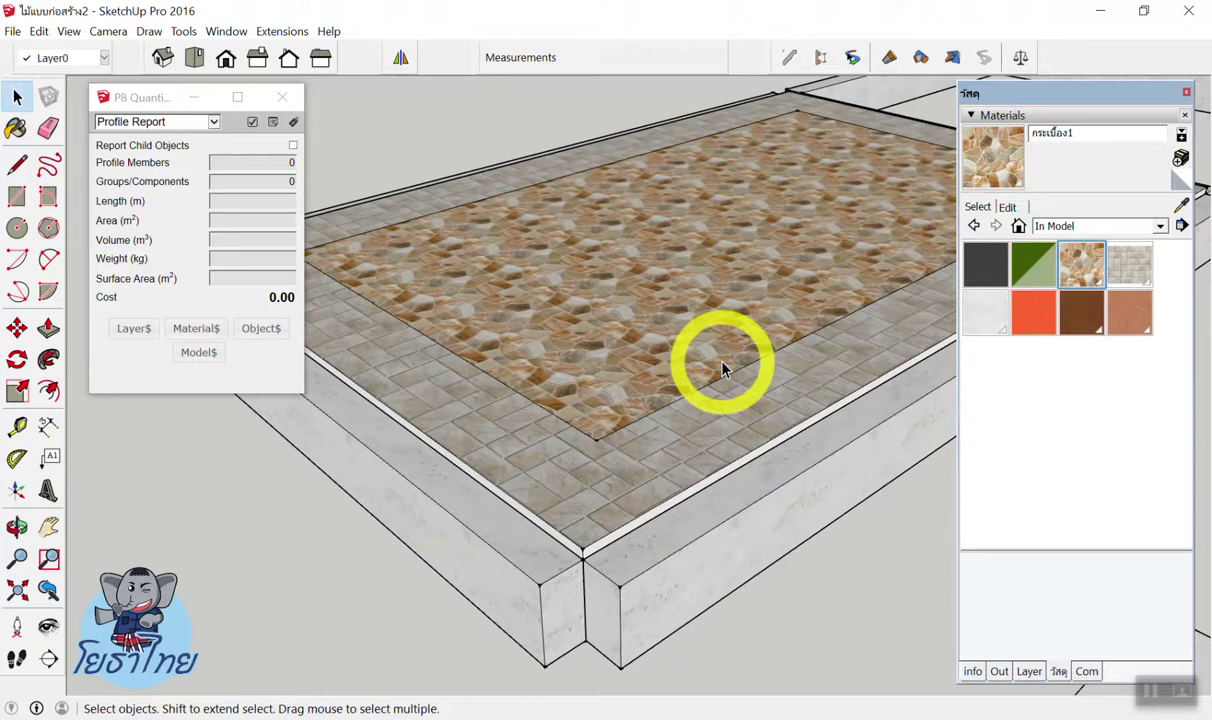
click(725, 362)
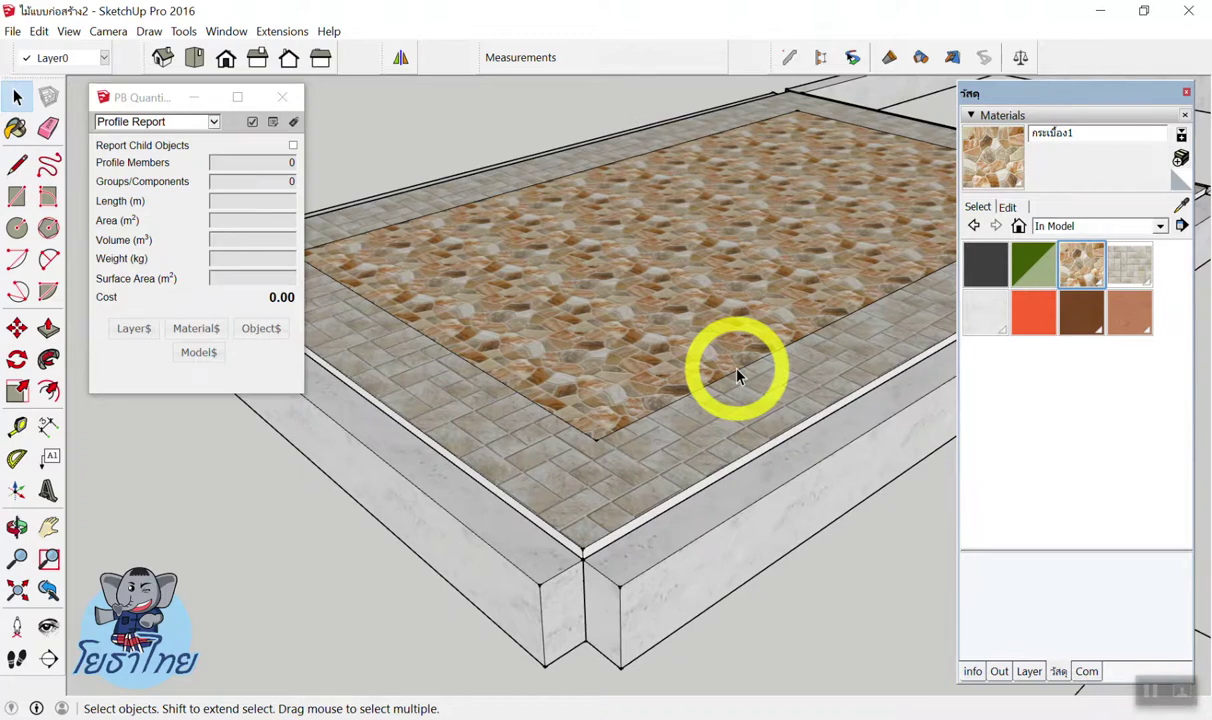
mouse_move(736, 375)
middle_down()
mouse_move(720, 306)
mouse_move(680, 456)
middle_up()
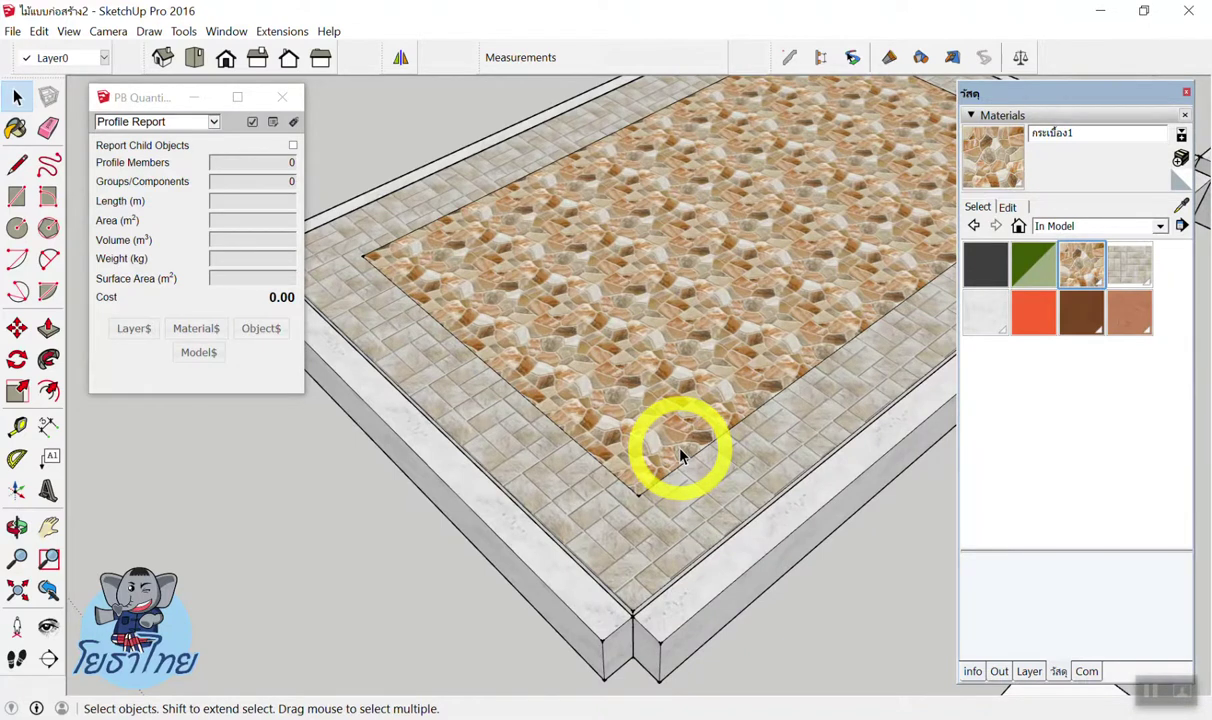
mouse_move(657, 452)
middle_down()
mouse_move(622, 481)
mouse_move(620, 318)
mouse_move(604, 440)
mouse_move(617, 514)
mouse_move(628, 425)
middle_up()
scroll(624, 340, up, 3)
scroll(628, 358, up, 2)
scroll(628, 425, up, 3)
scroll(617, 427, down, 3)
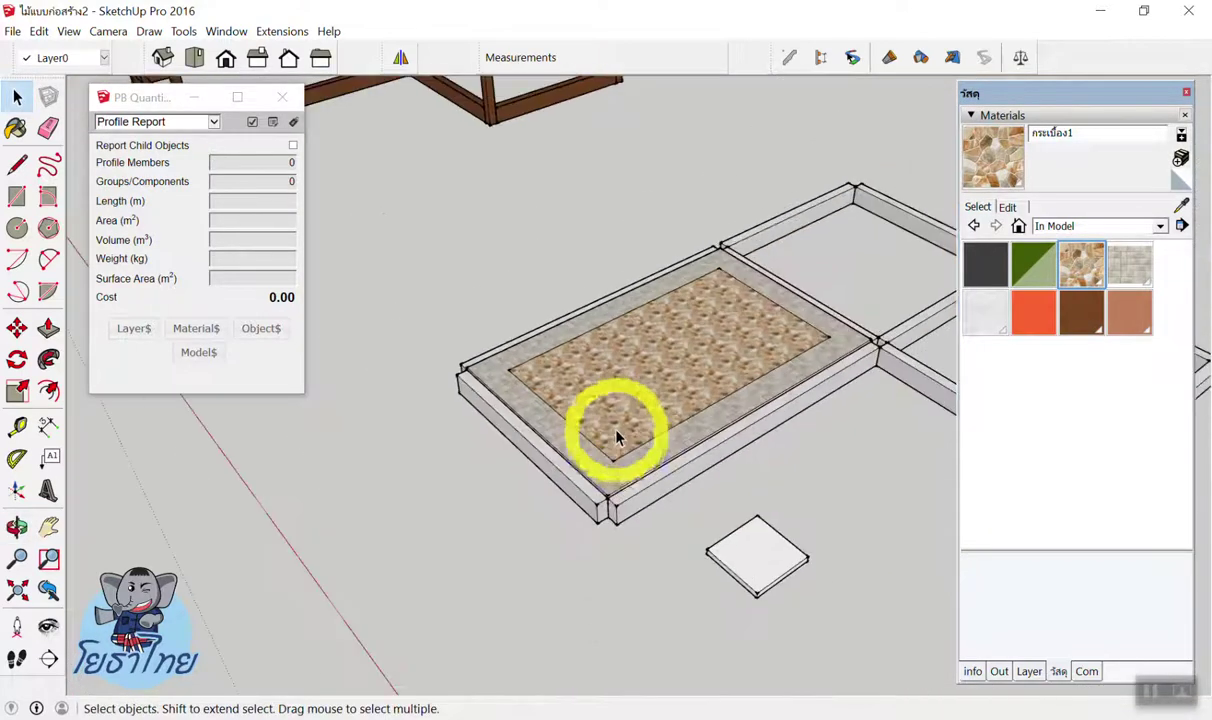
scroll(619, 443, up, 3)
scroll(609, 428, down, 3)
scroll(609, 428, up, 2)
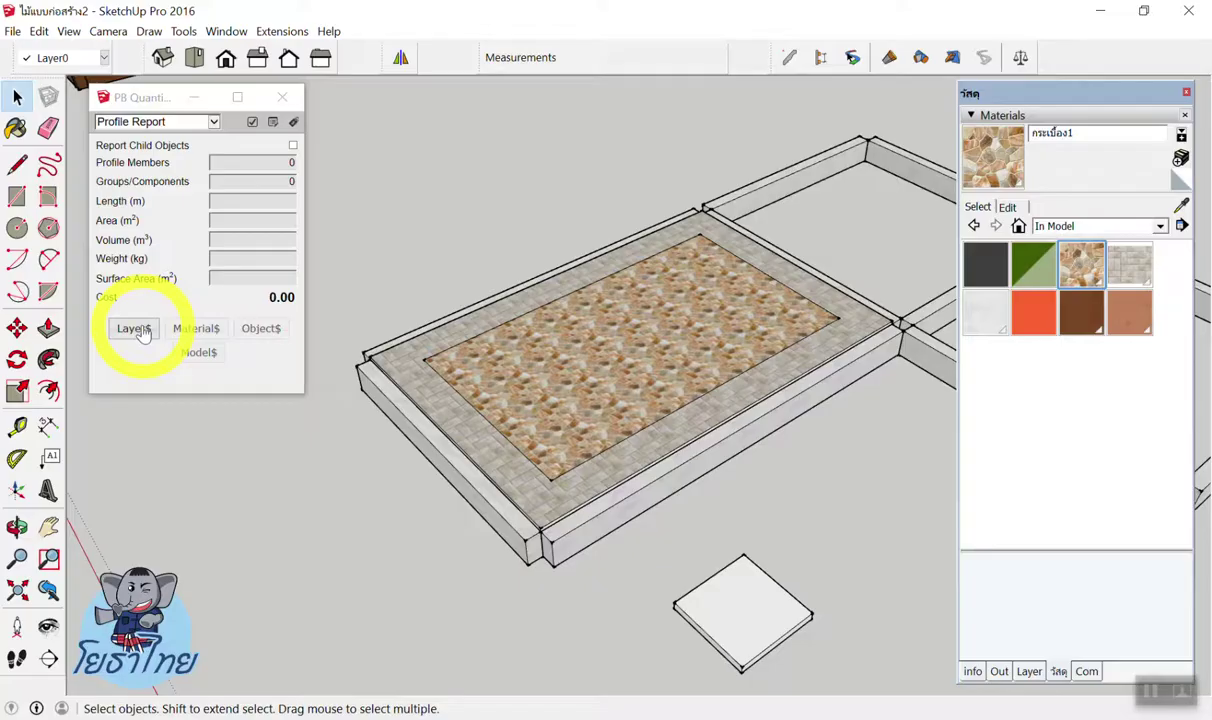
Open Layer Cost Data for the selected floor slab and switch to the งานผิวพื้น layer.
click(143, 331)
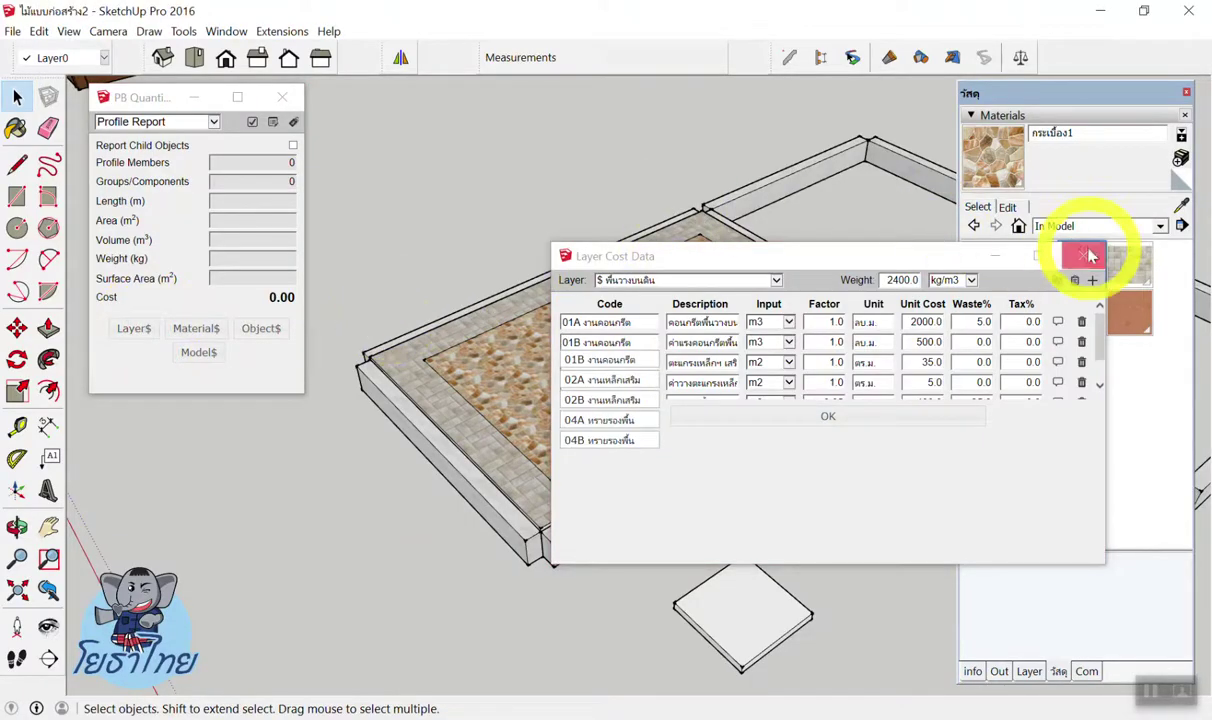
click(1089, 256)
click(522, 319)
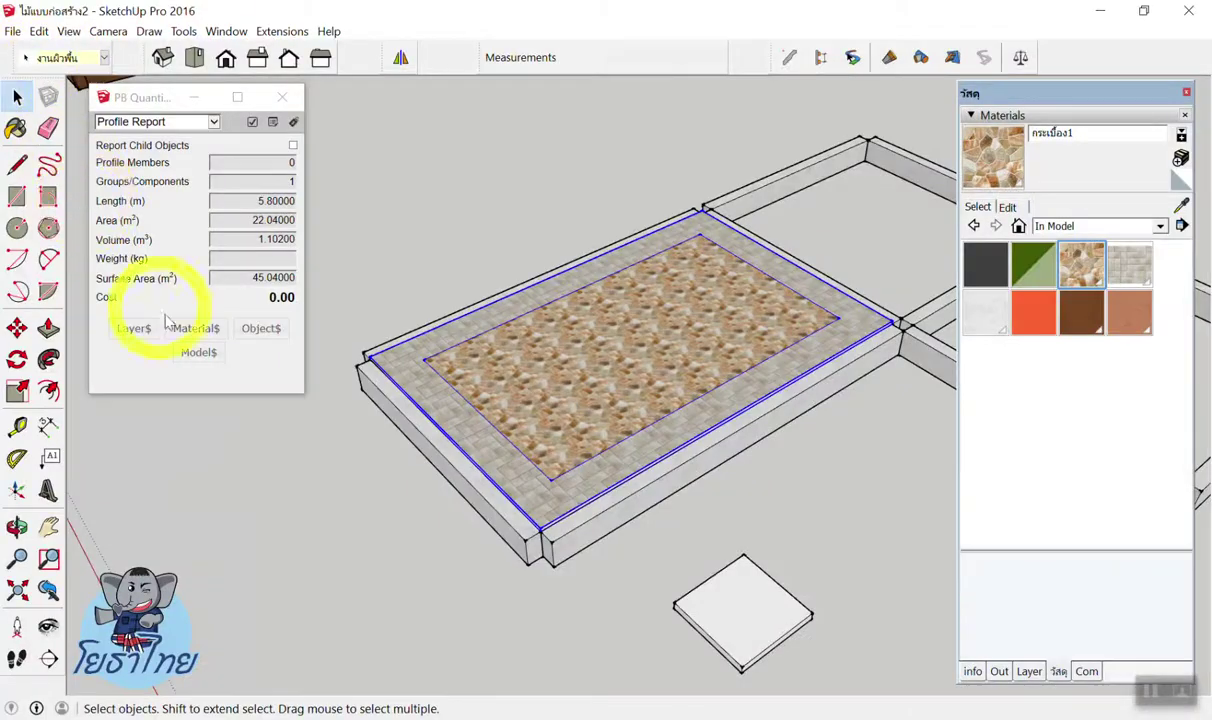
click(133, 328)
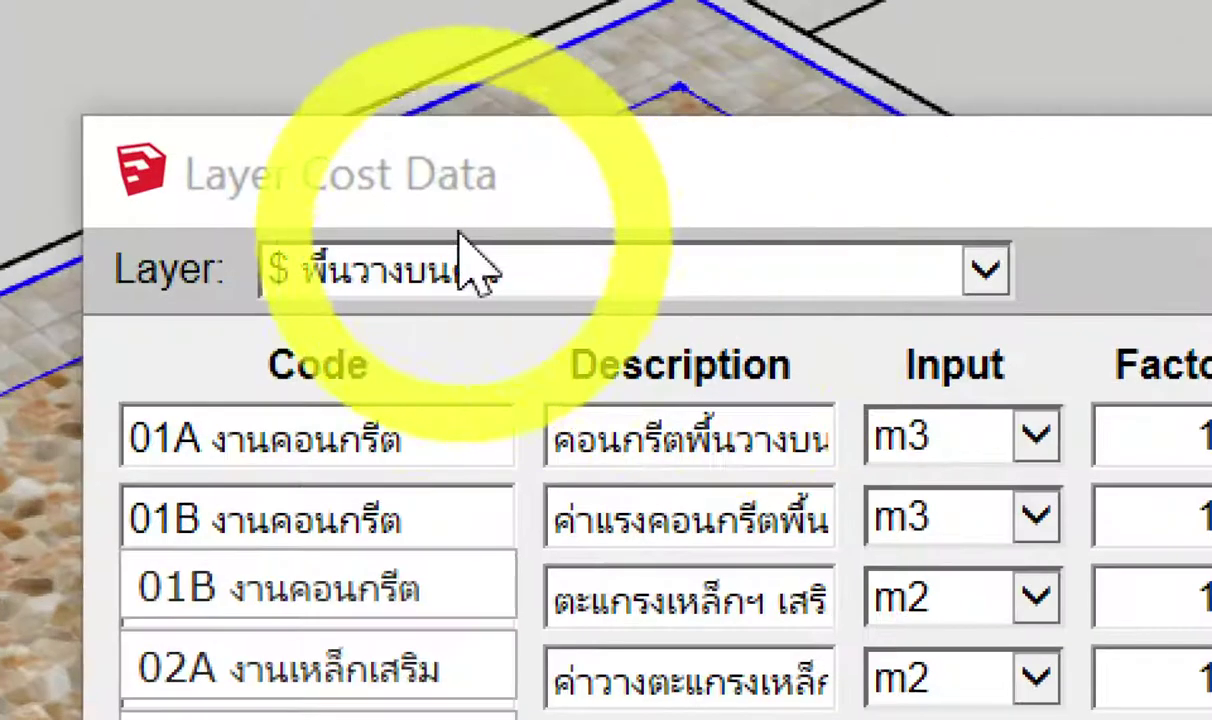
click(628, 270)
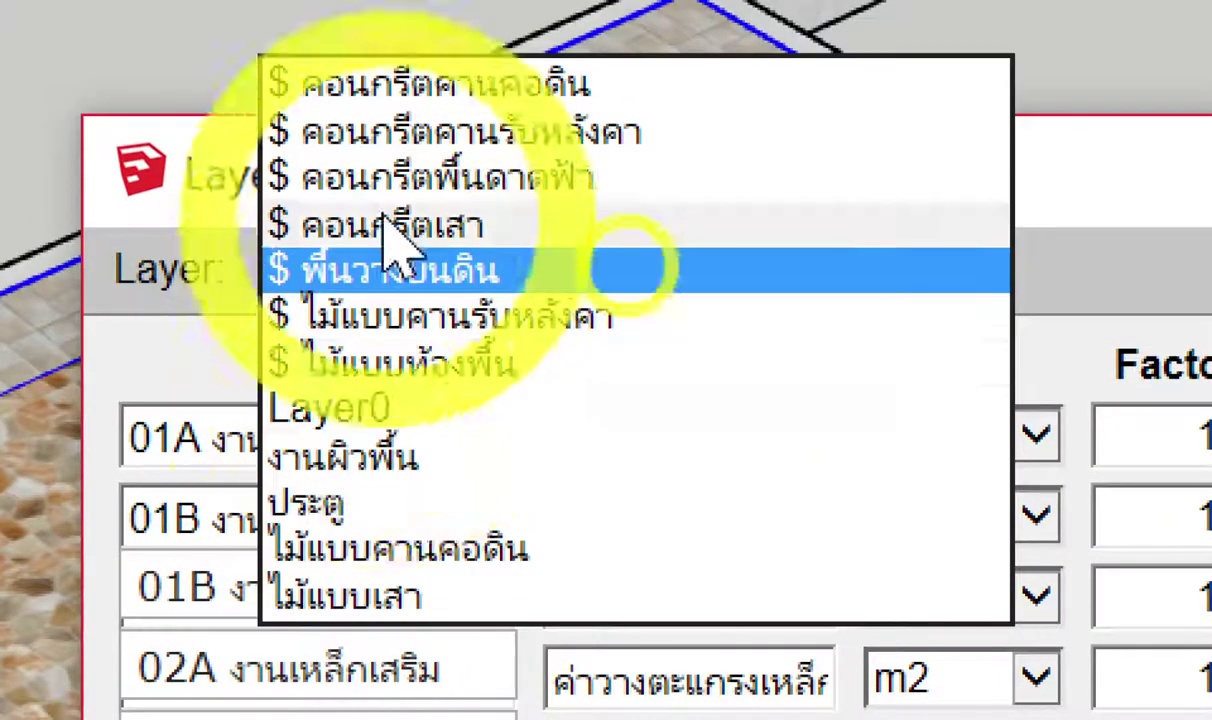
click(320, 460)
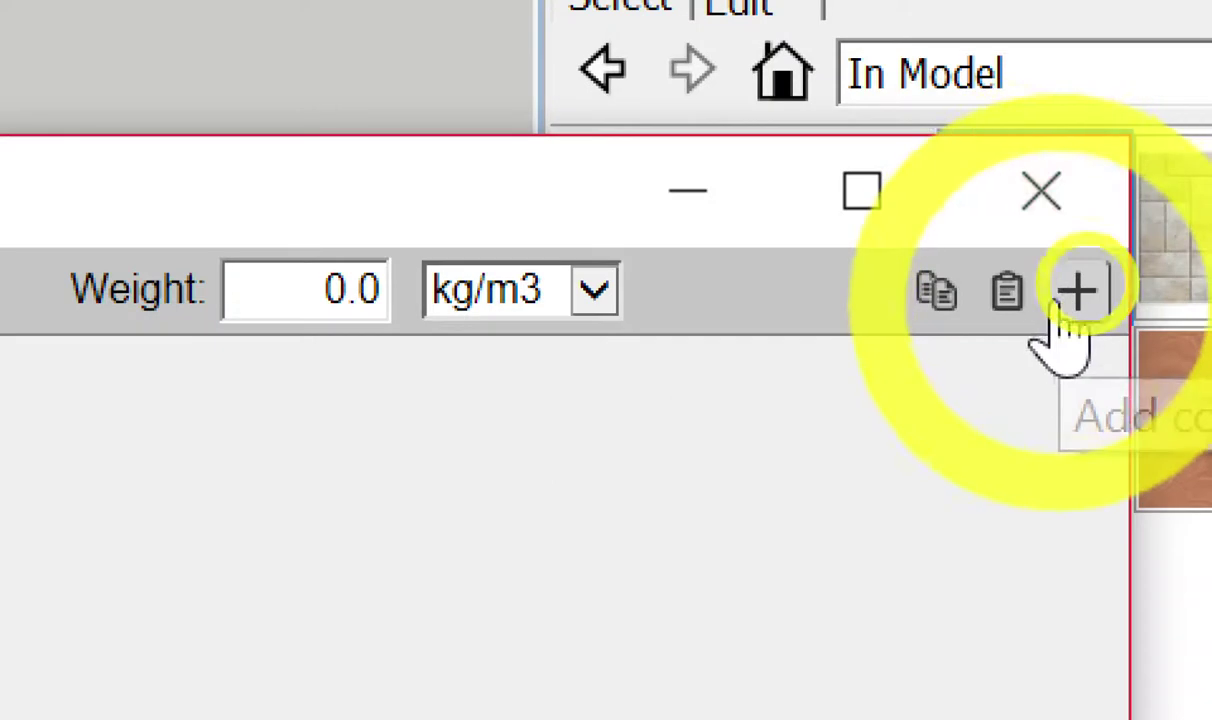
click(1055, 303)
click(1055, 303)
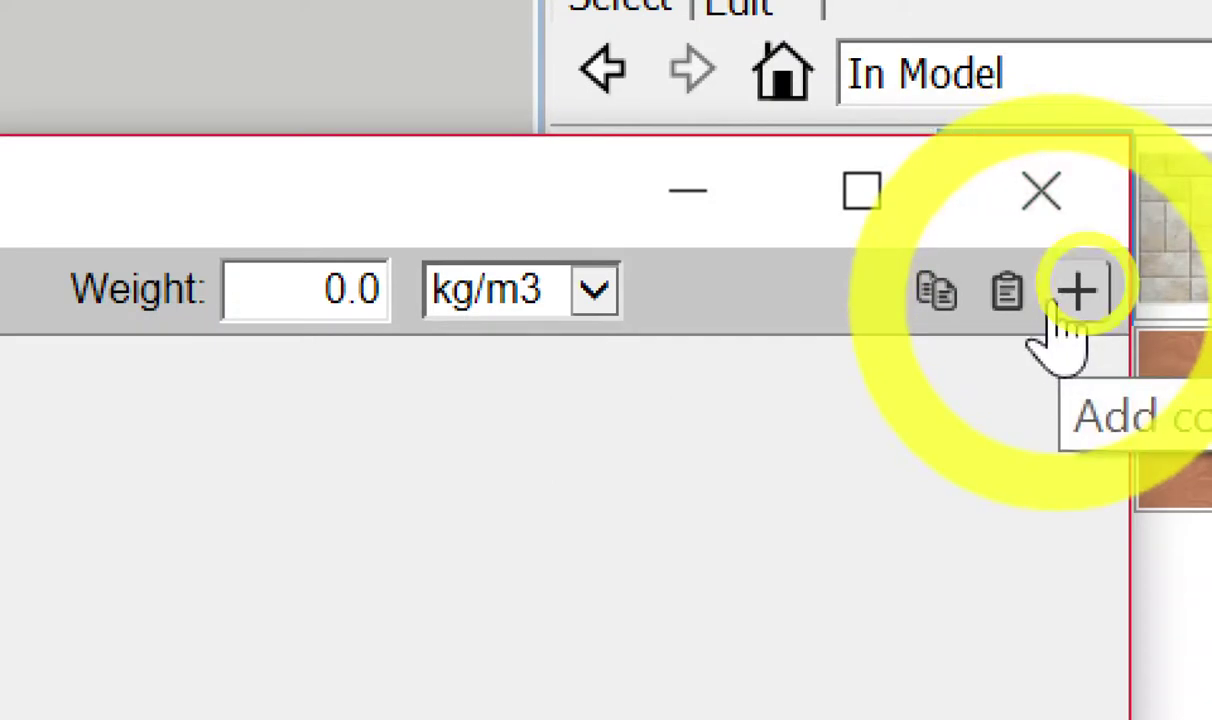
Add a cost item row to the layer with code 05A งานผิวพื้น.
click(1050, 310)
click(1055, 302)
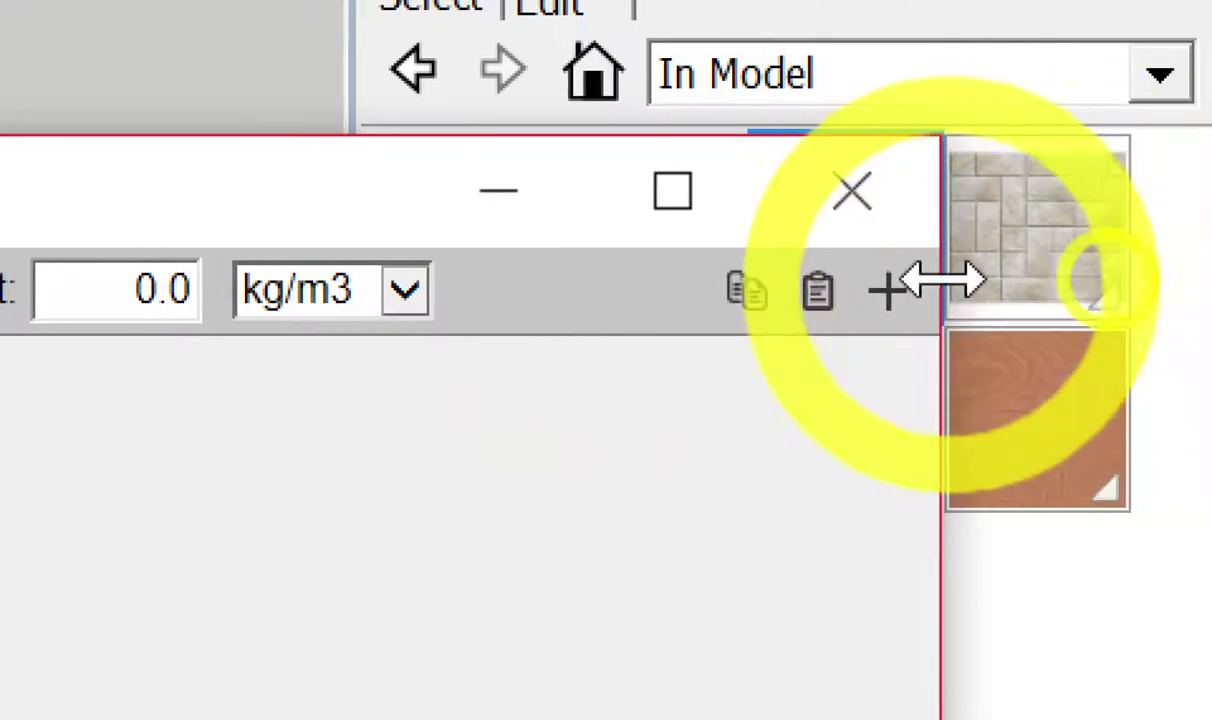
click(888, 292)
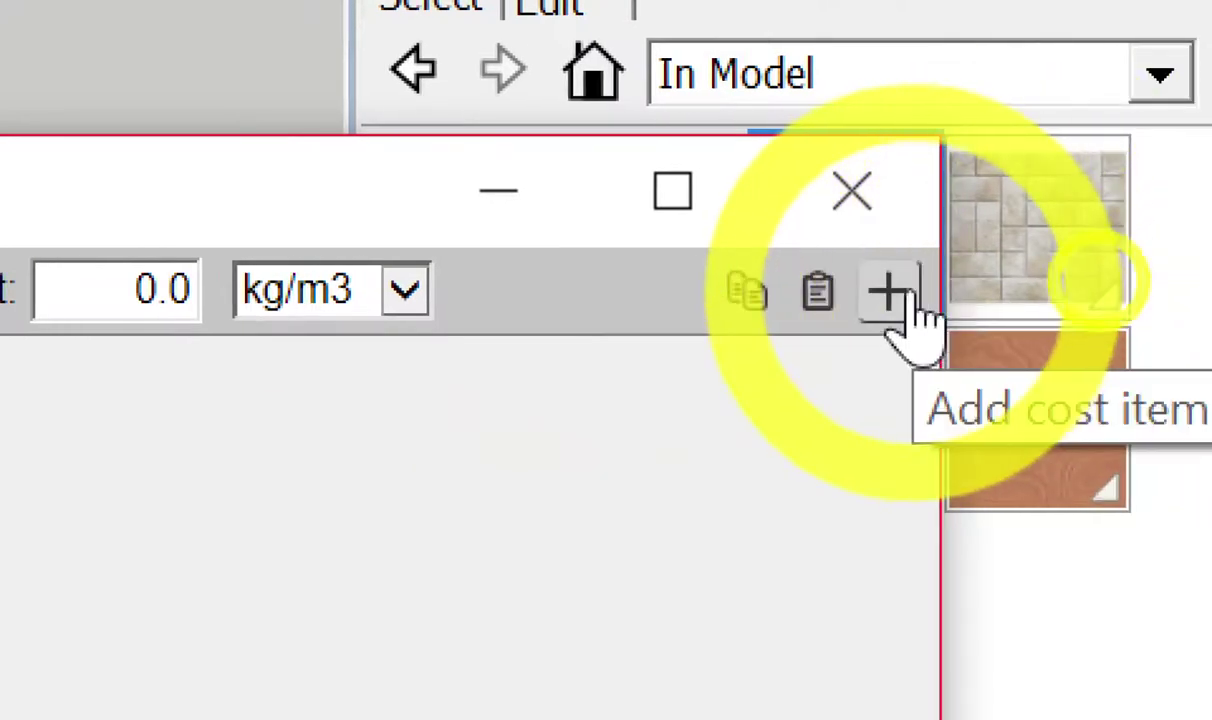
click(887, 292)
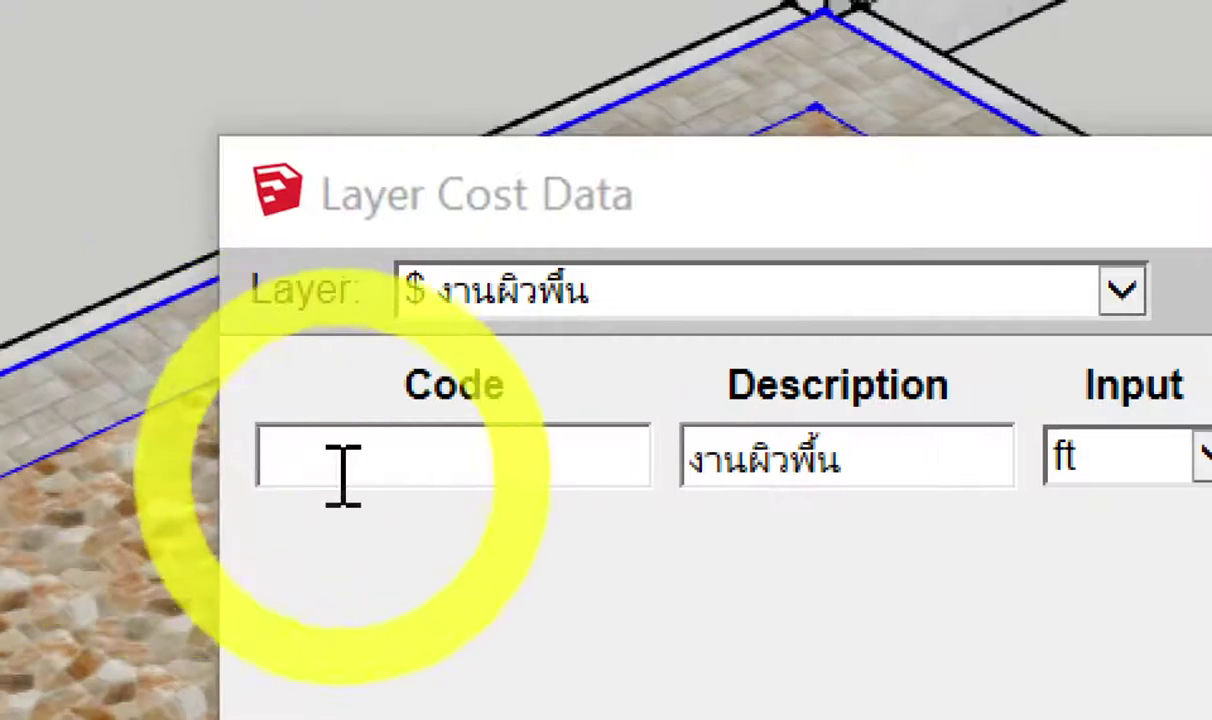
click(357, 477)
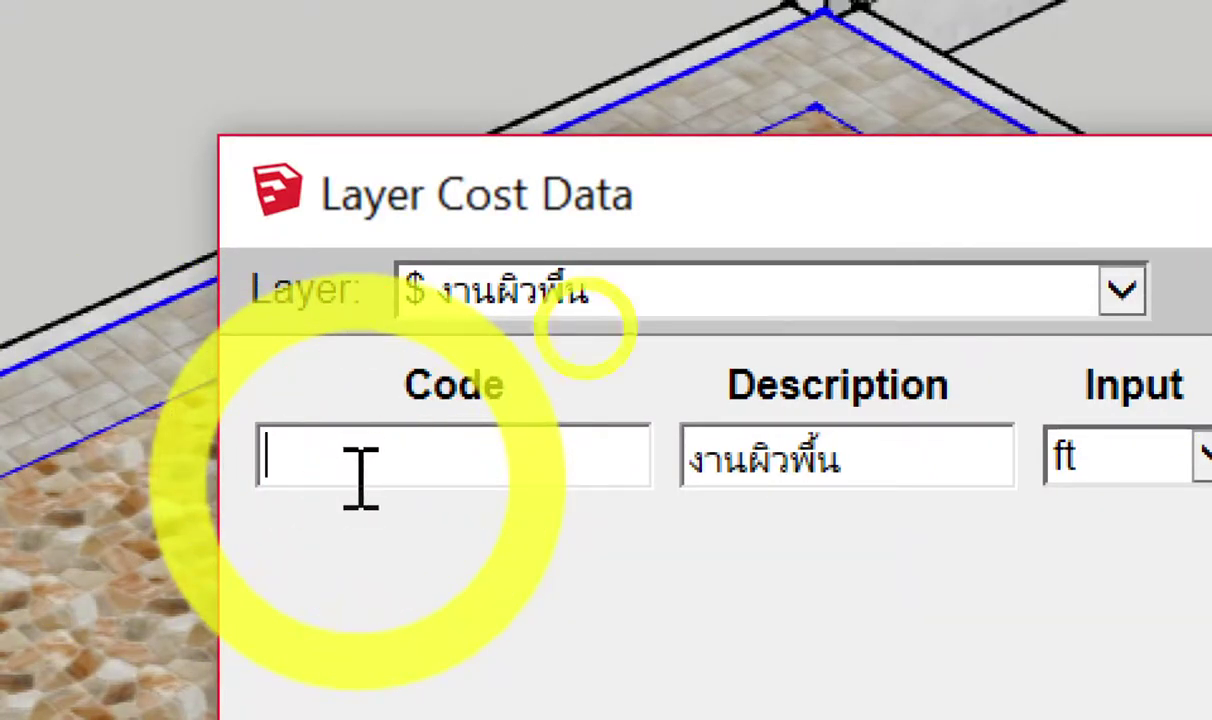
text(05)
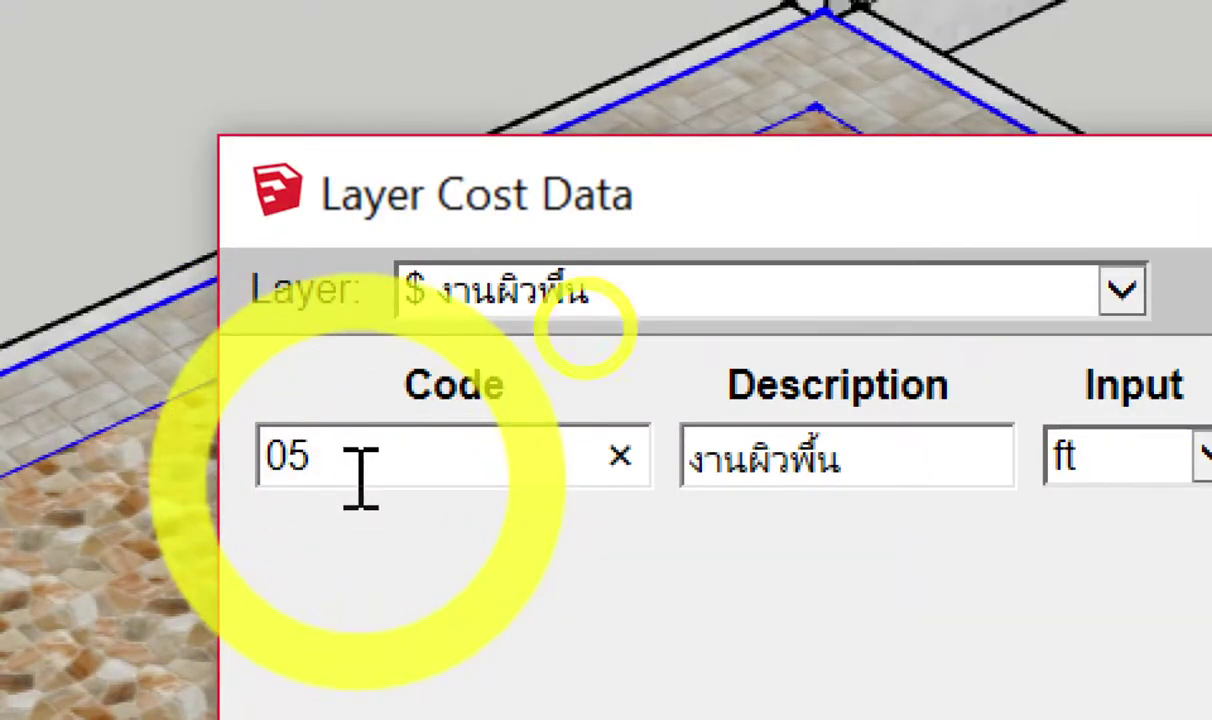
text(A )
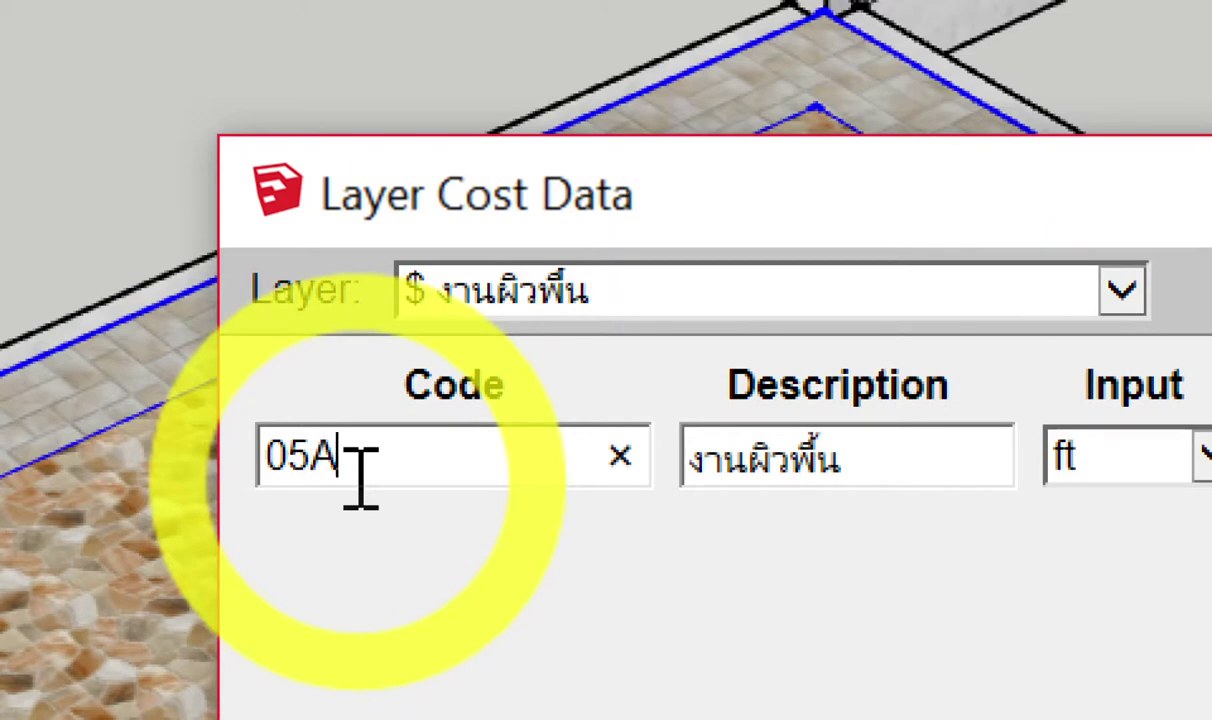
text(งานผิ)
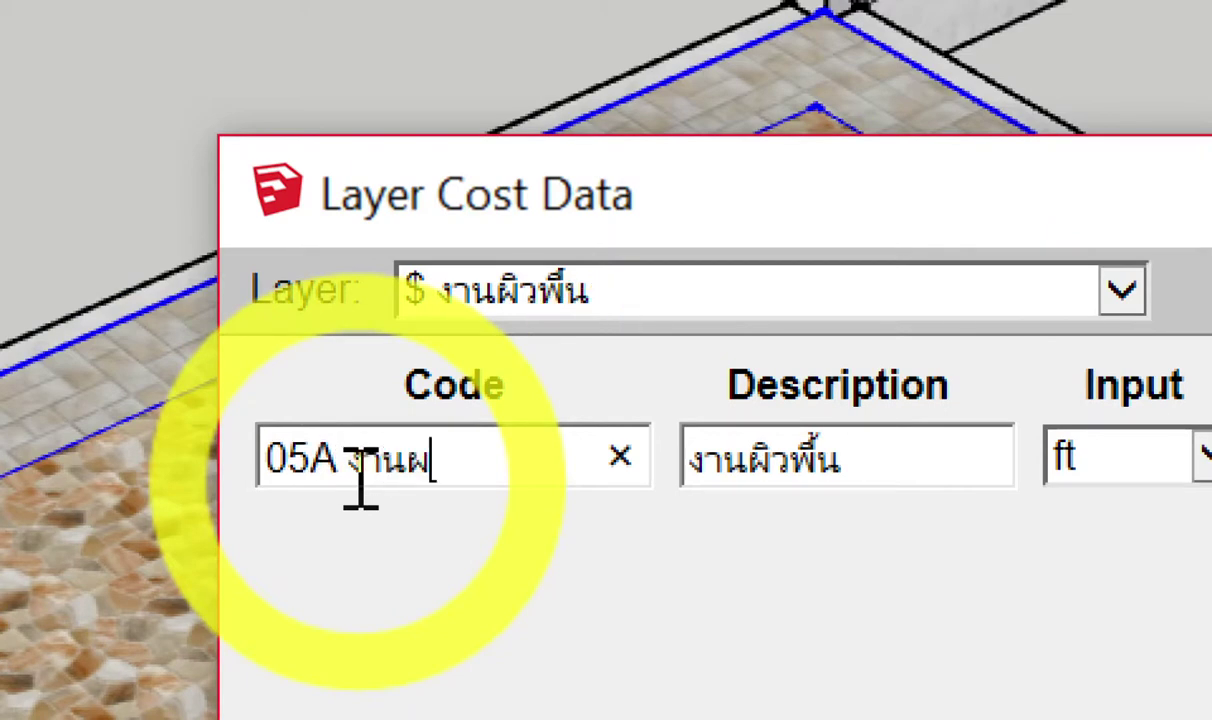
text(วพื้น)
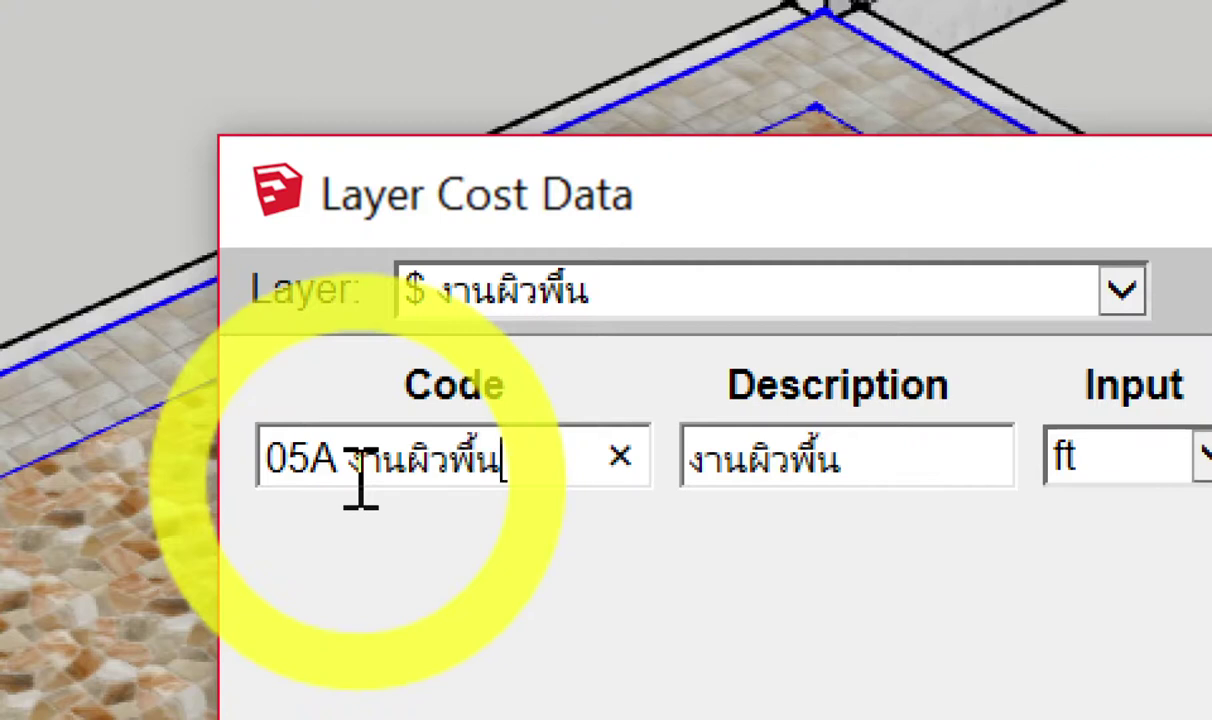
key(BackSpace)
key(BackSpace)
key(BackSpace)
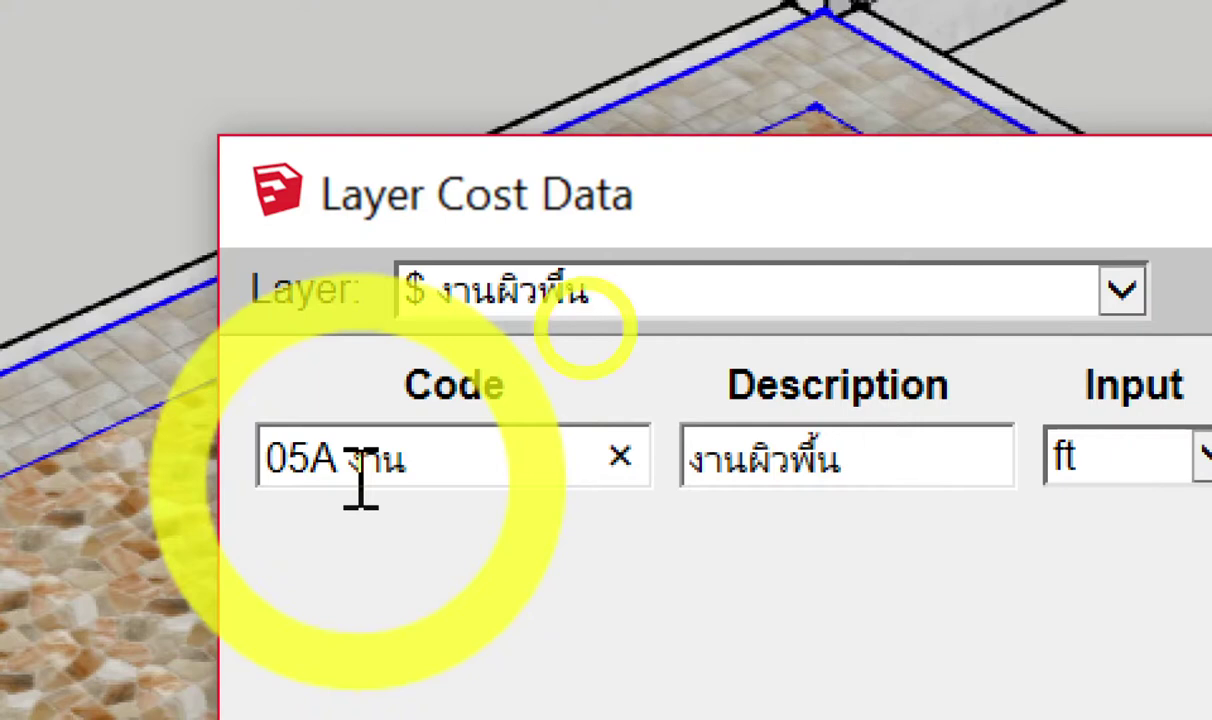
text(ผิวพื้น)
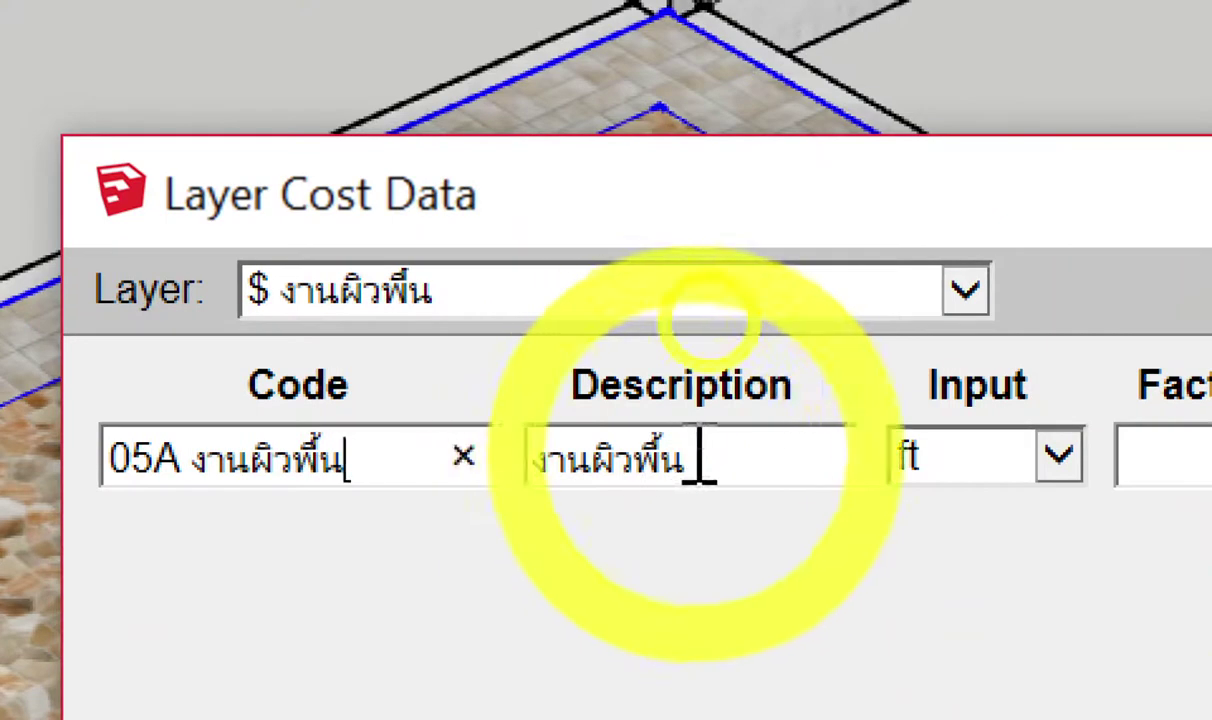
Replace the item's description with ปูนทรายปรับระดับ.
drag(695, 462, 538, 470)
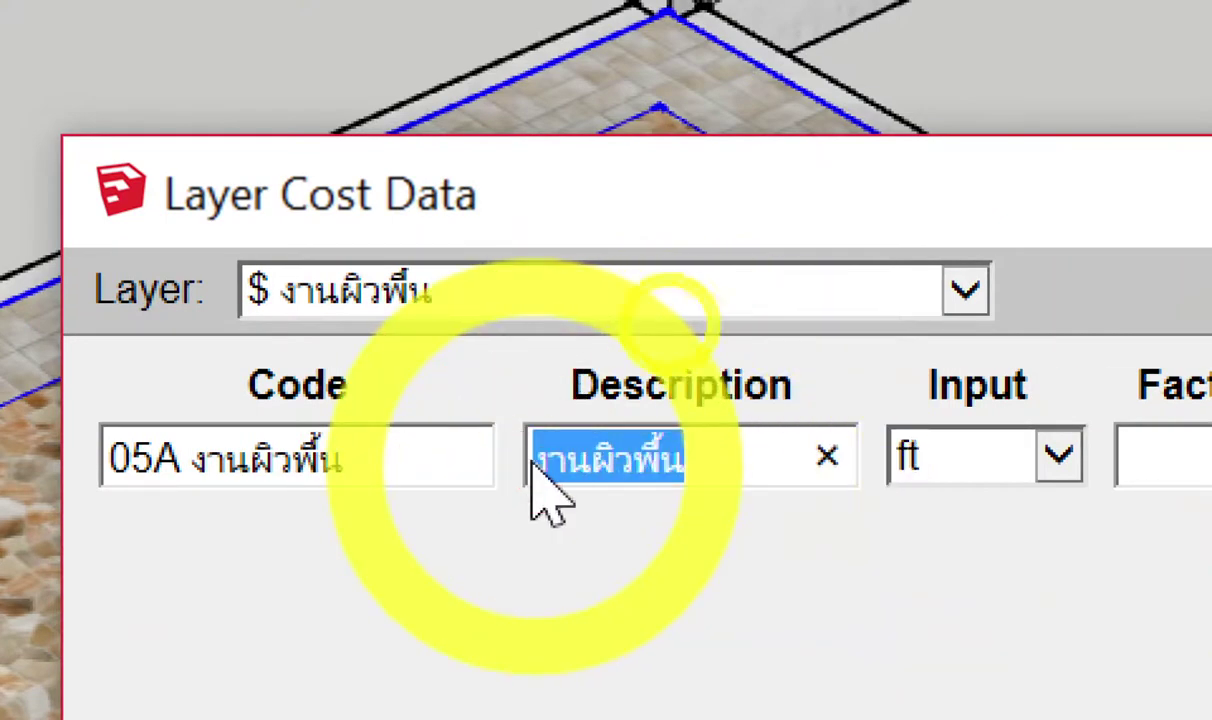
key(BackSpace)
text(ปูนทราย)
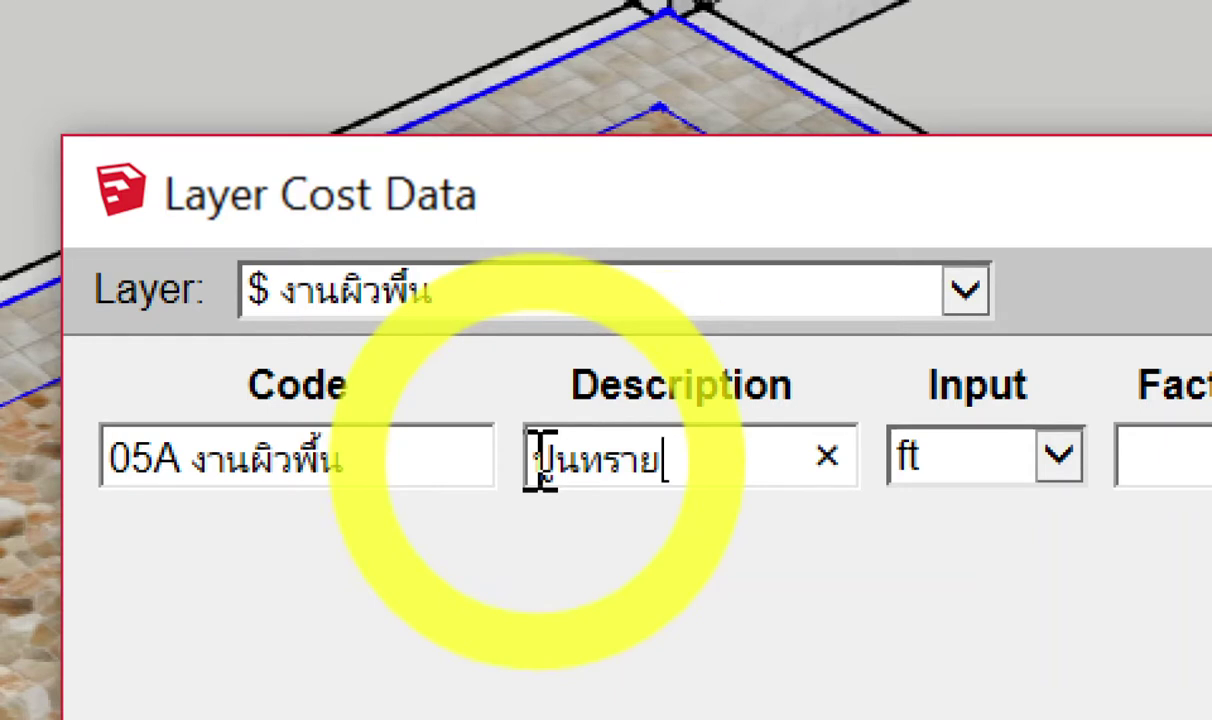
text(ปรับระดับ)
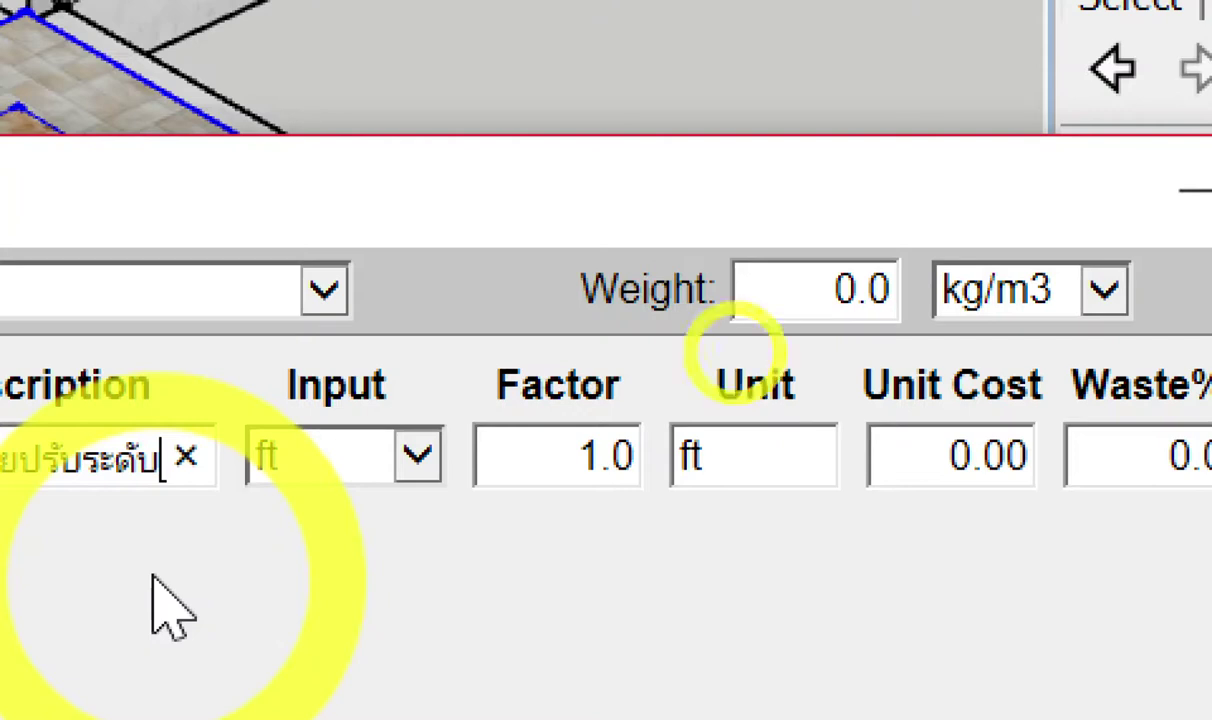
click(410, 462)
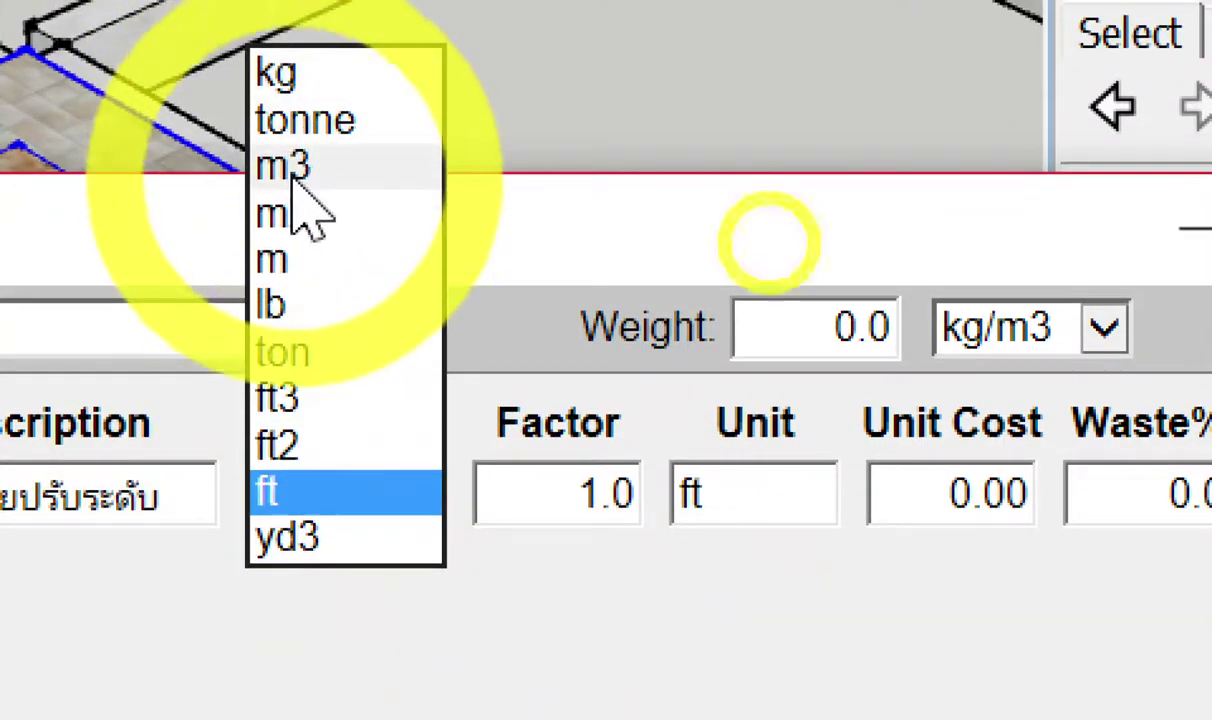
Set the item's input to m3, unit label to ลบ.ม., and unit cost to 1300.
click(295, 148)
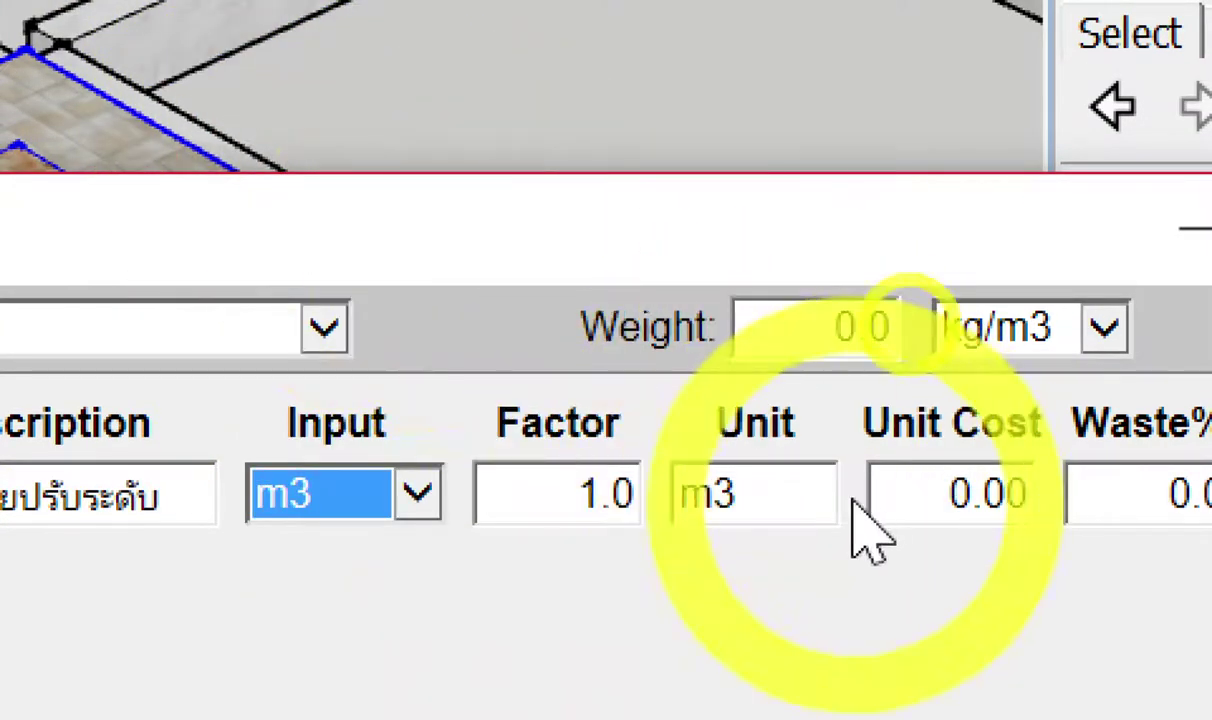
drag(760, 498, 665, 515)
key(BackSpace)
text(ลบ.ม.)
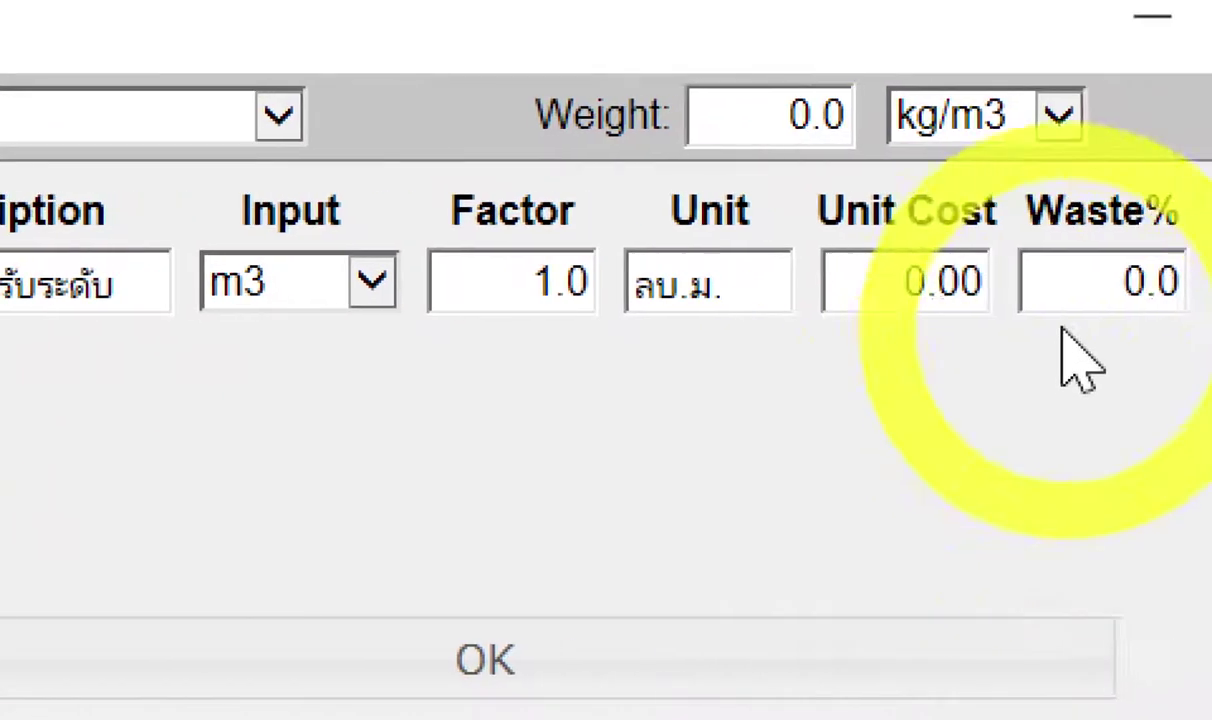
click(888, 290)
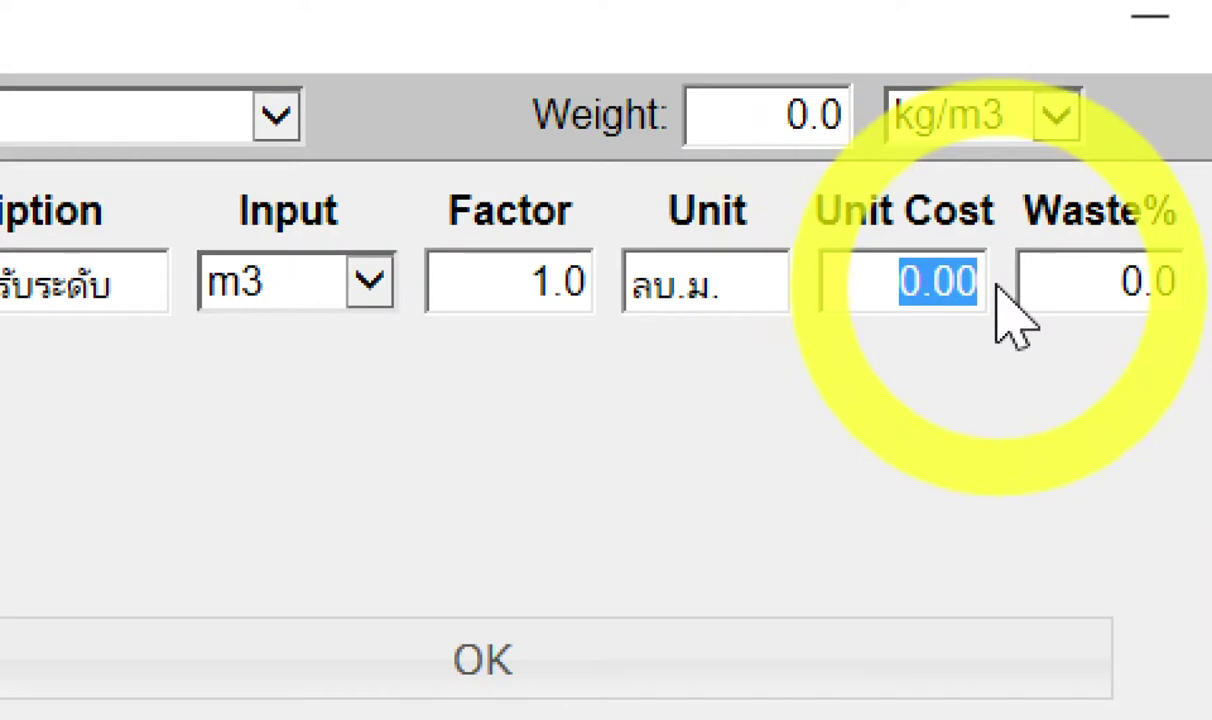
key(BackSpace)
text(1300)
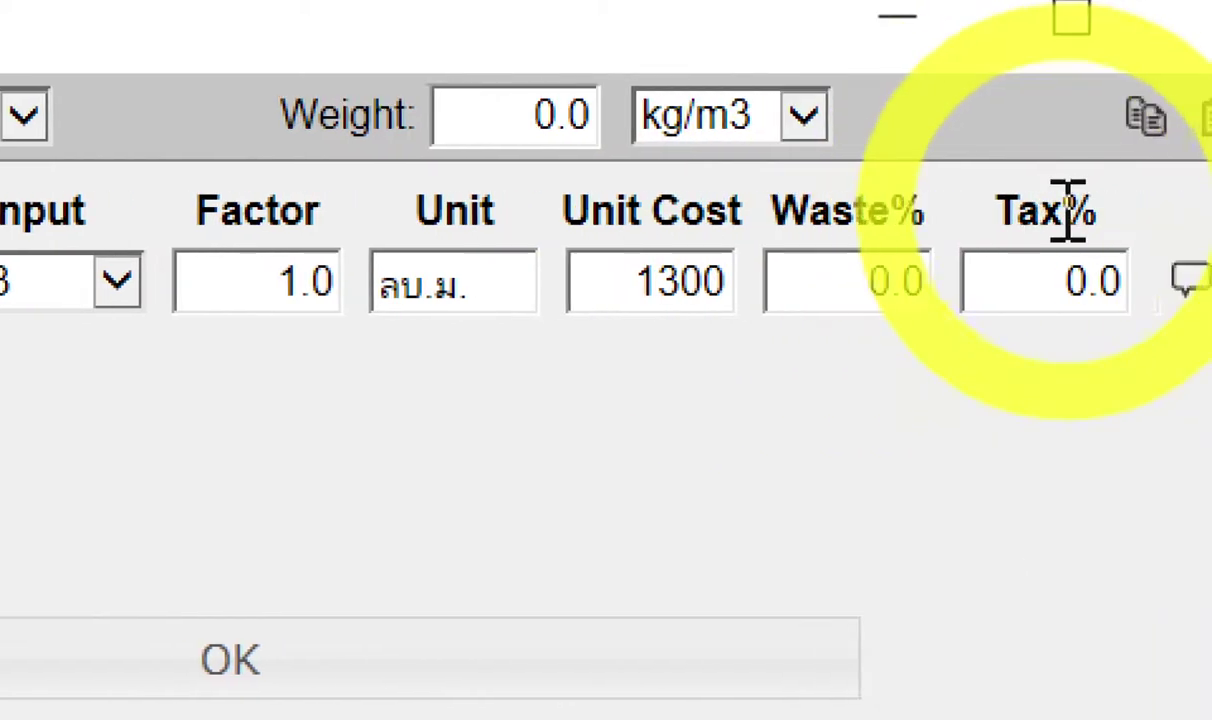
Add and then delete an extra cost row, and save the layer cost data.
click(1194, 118)
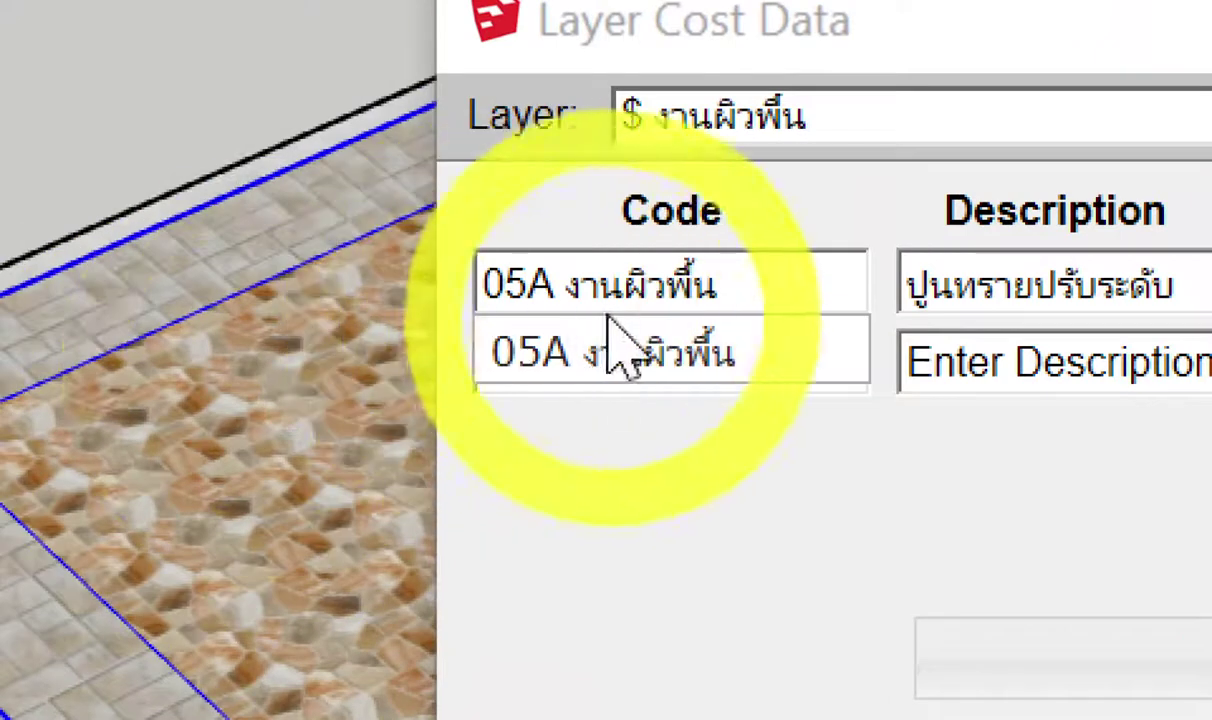
click(633, 375)
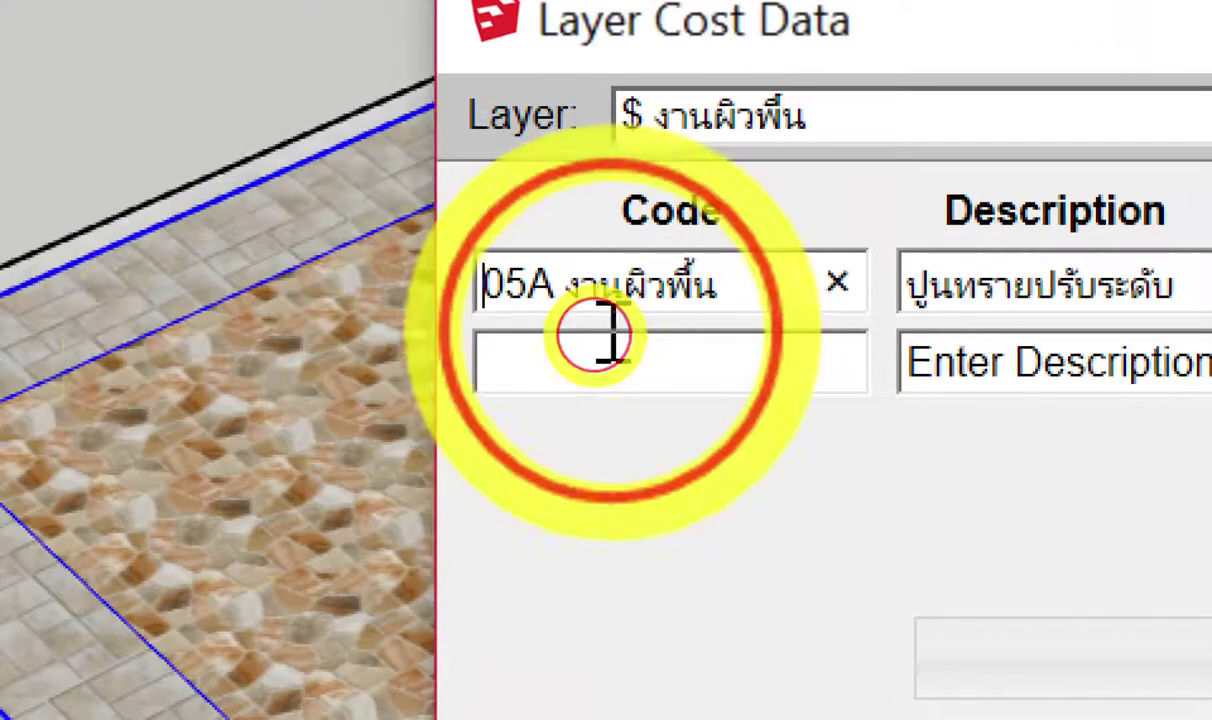
click(801, 370)
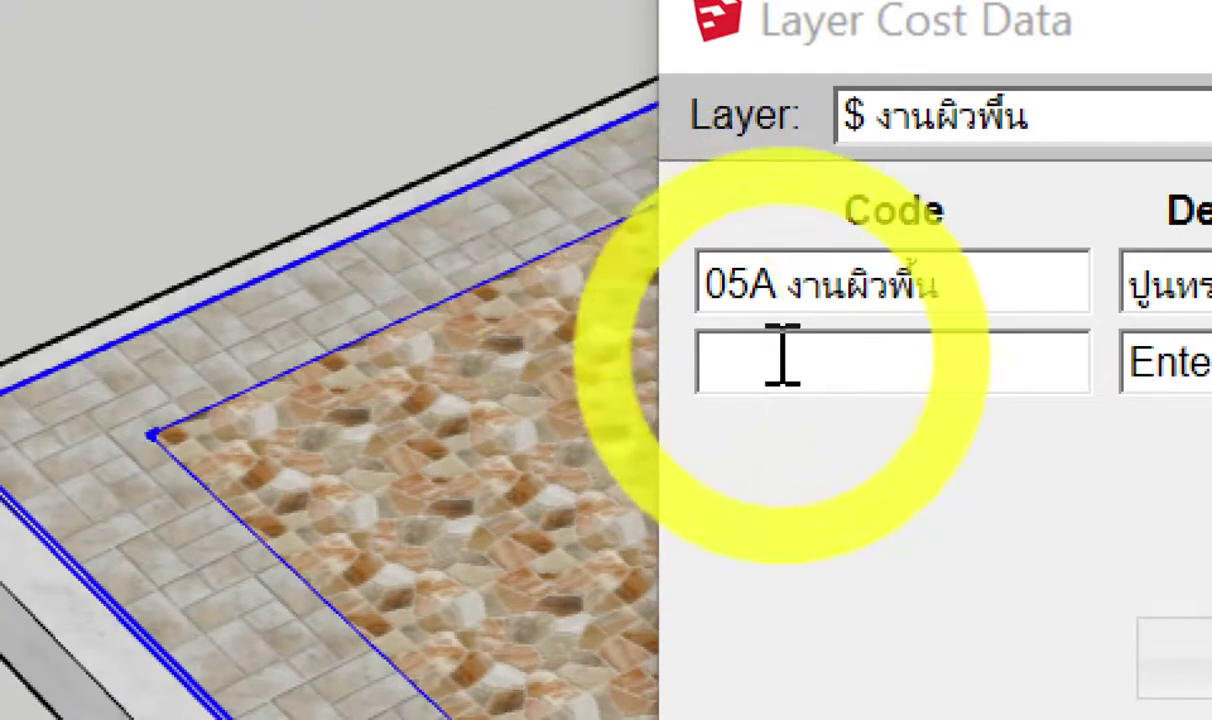
click(781, 362)
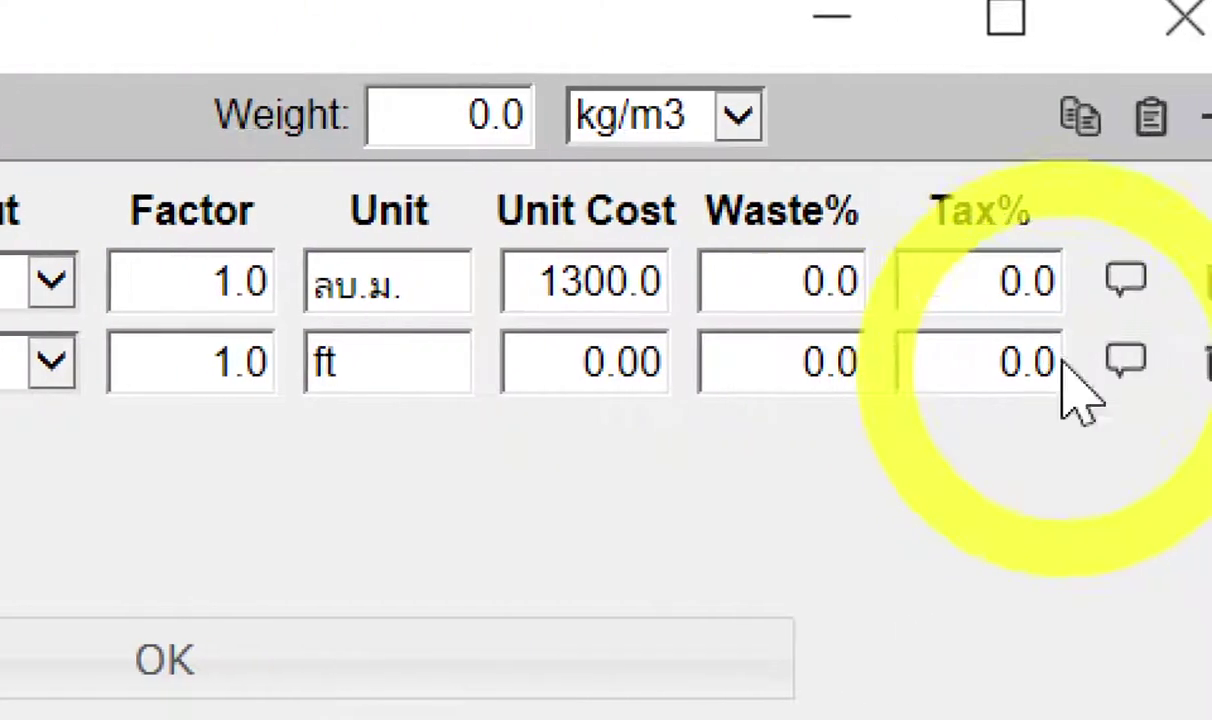
click(1070, 360)
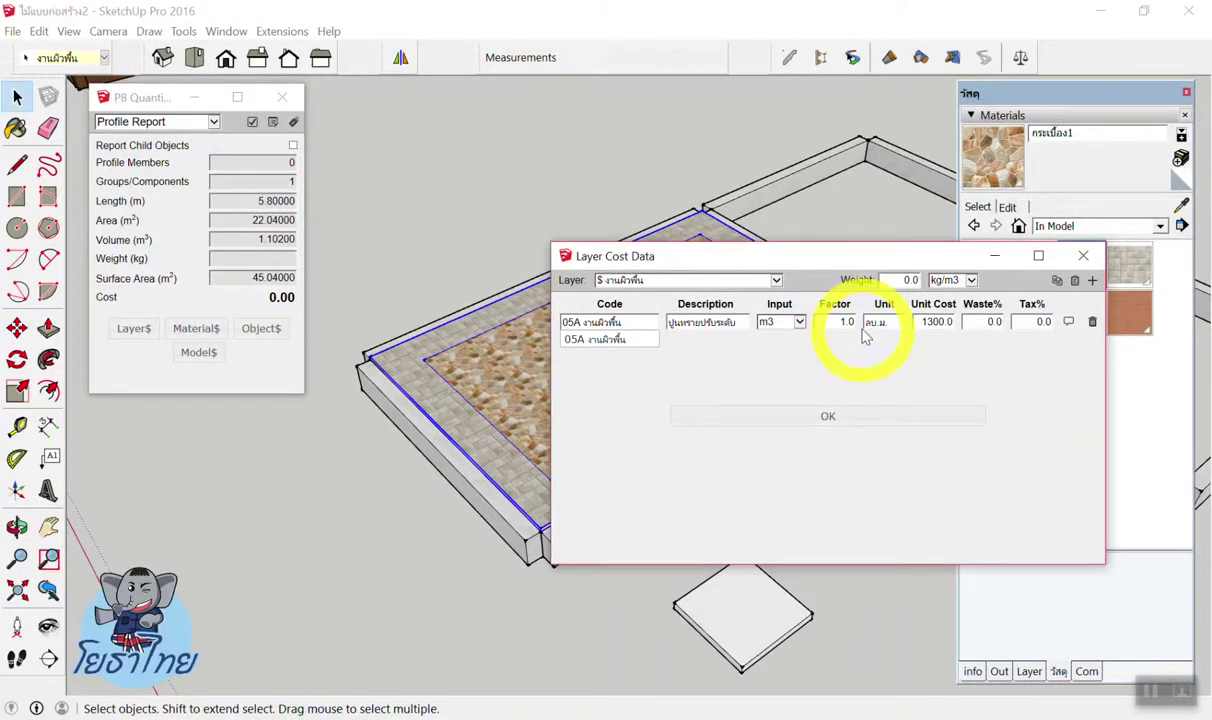
scroll(500, 395, up, 3)
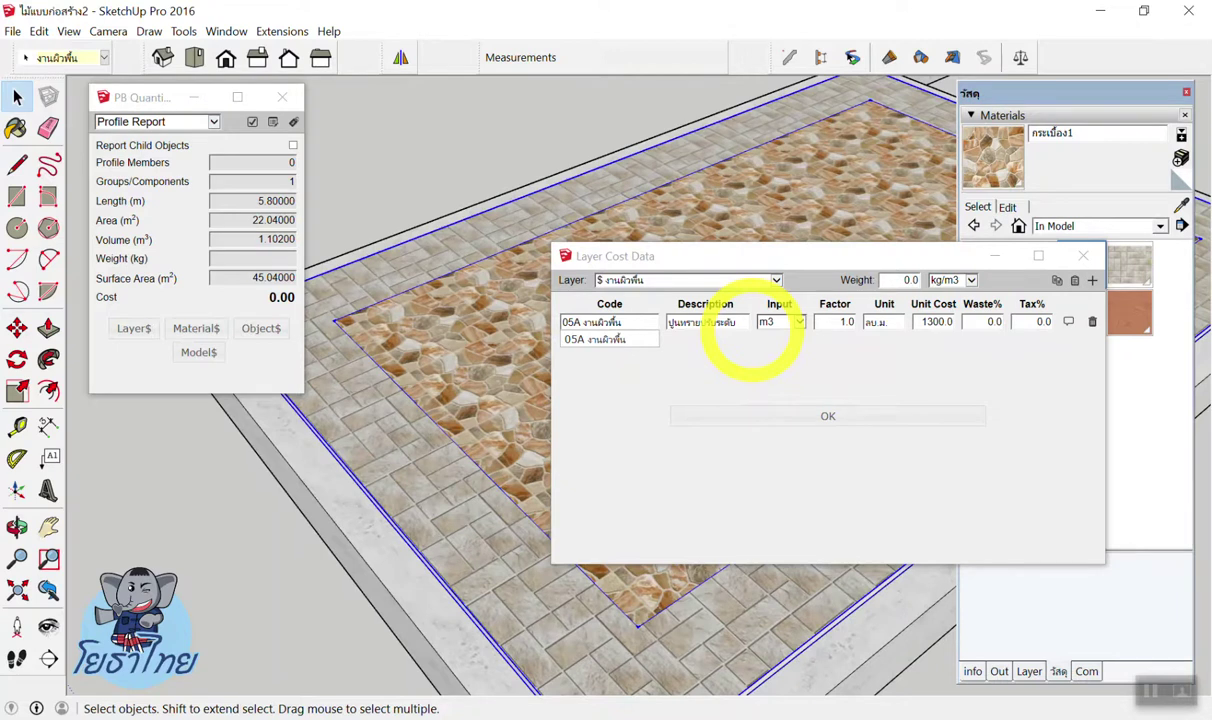
click(828, 416)
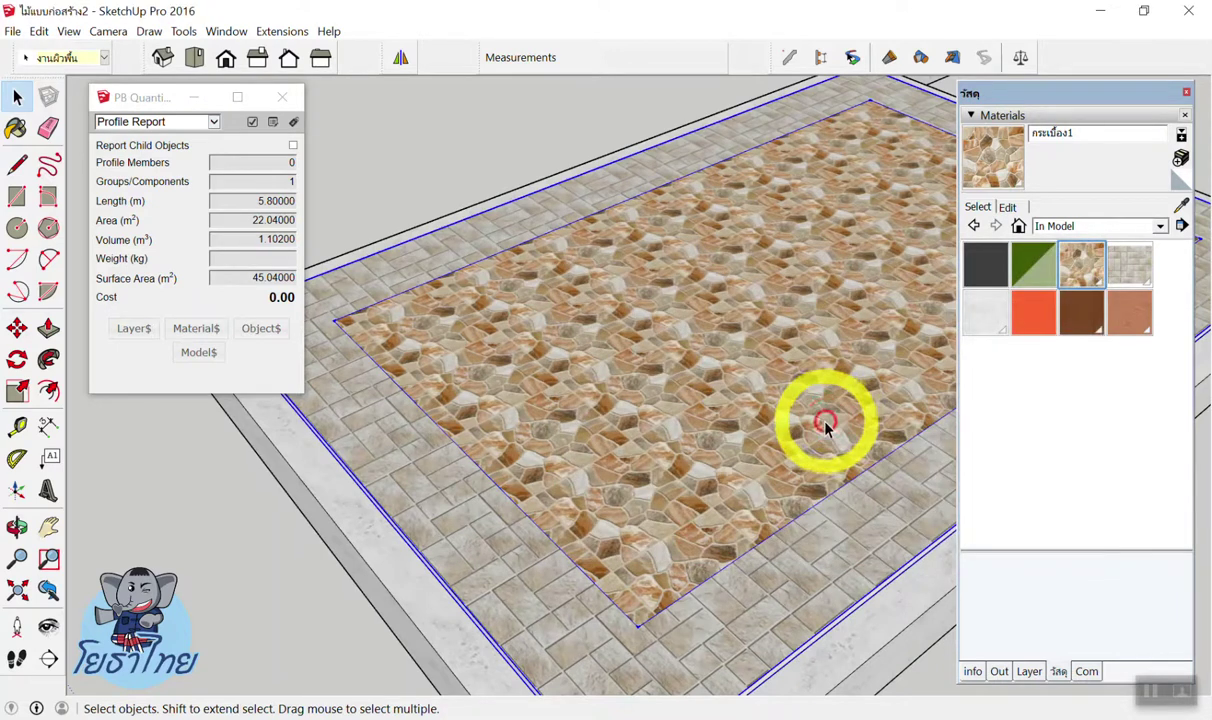
Reselect the floor slab and confirm its 1.10200 m³ volume now costs 1,432.60.
click(572, 316)
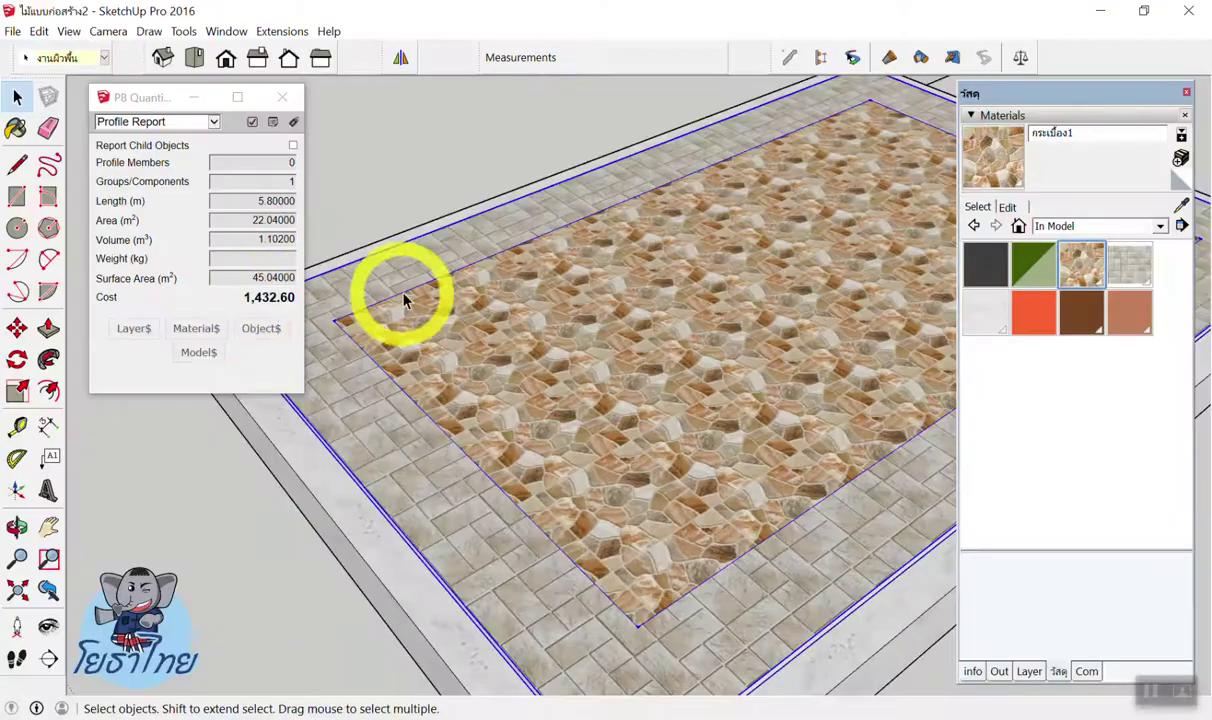
click(517, 277)
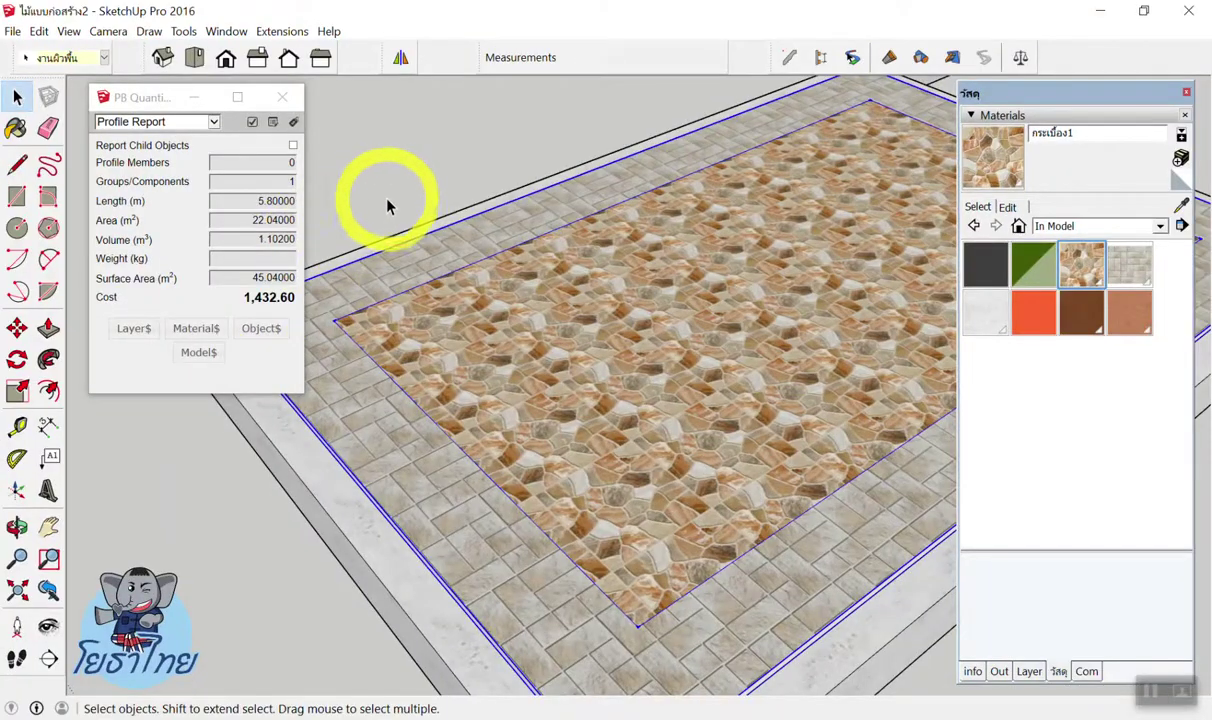
click(537, 318)
scroll(539, 321, down, 3)
scroll(619, 355, down, 2)
scroll(568, 338, up, 2)
scroll(560, 357, up, 2)
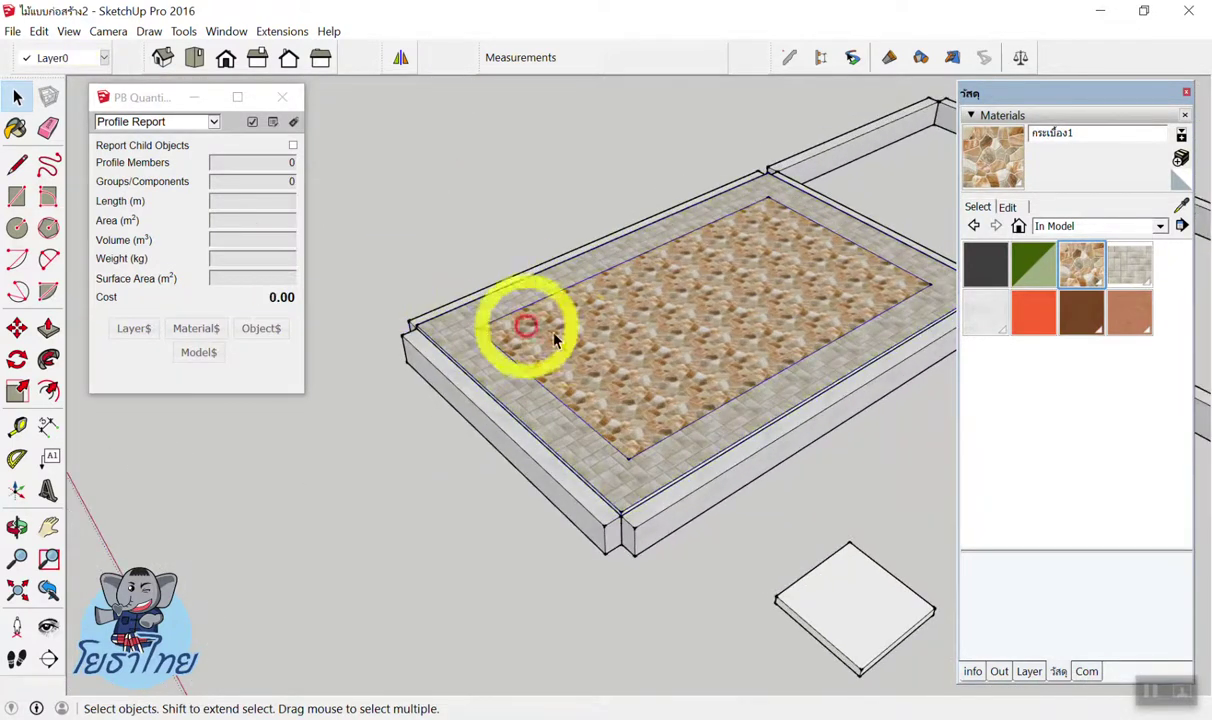
middle_drag(546, 335, 538, 353)
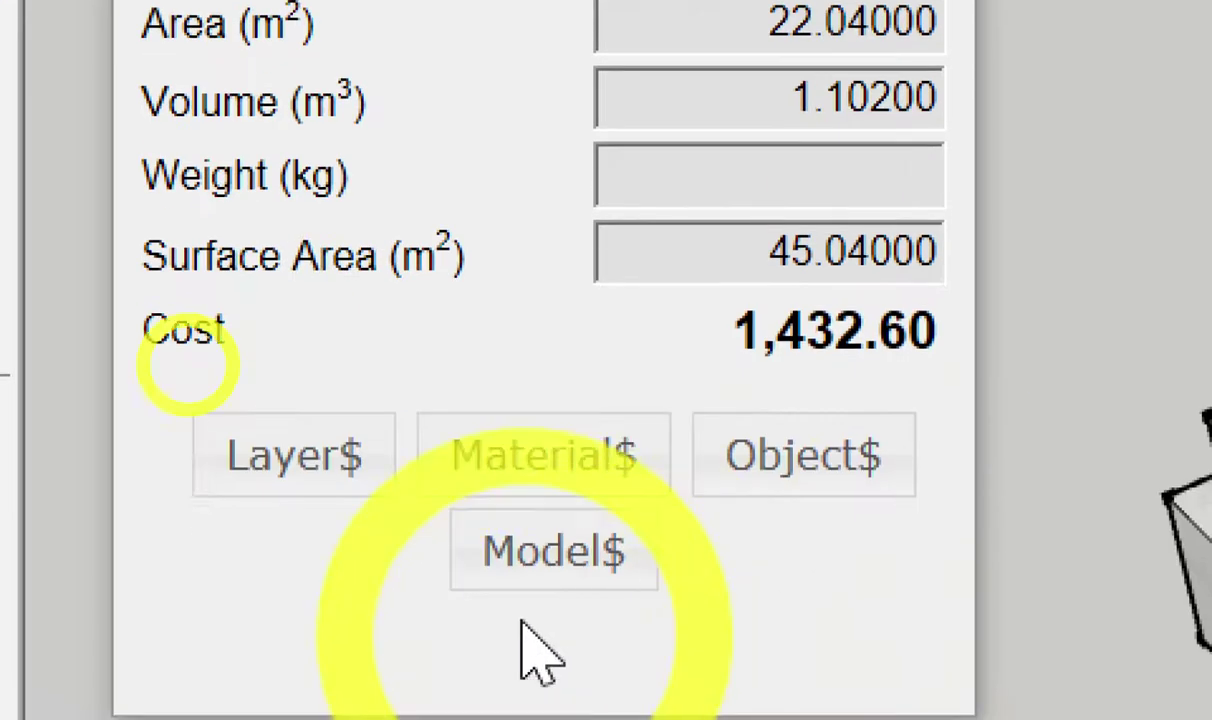
In material cost data for กระเบื้อง1, add a cost item coded 05A งานผิวพื้น.
click(517, 470)
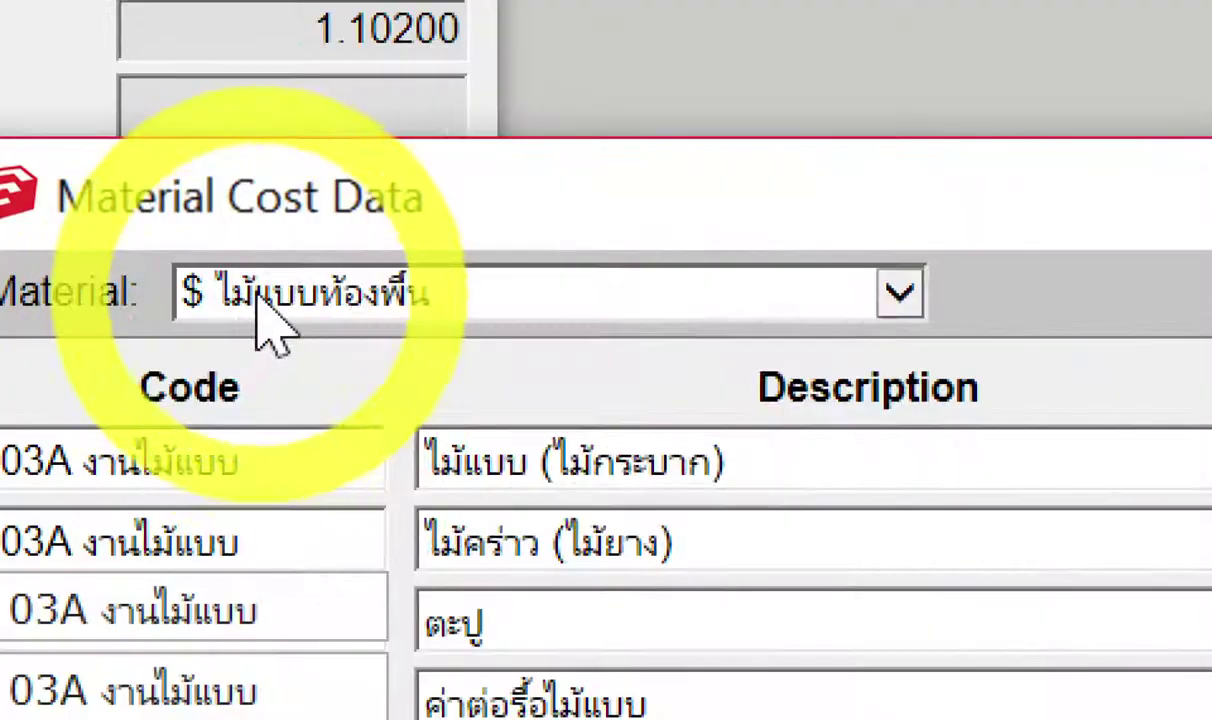
click(258, 300)
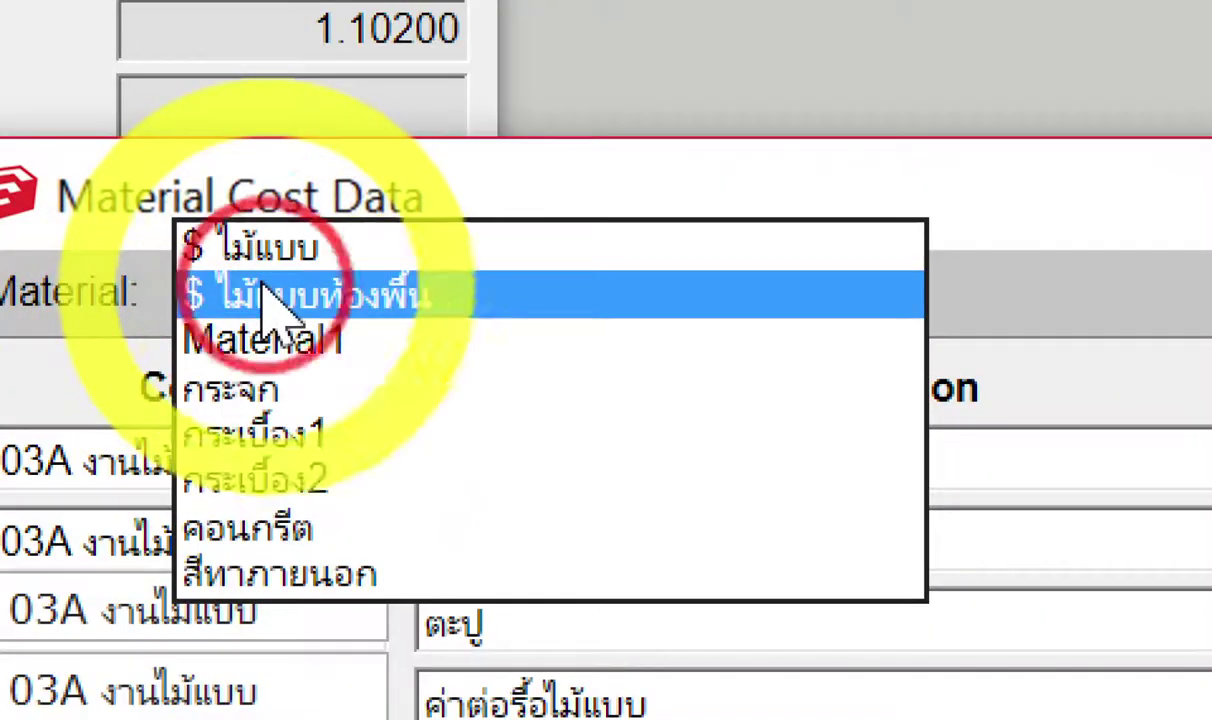
click(230, 440)
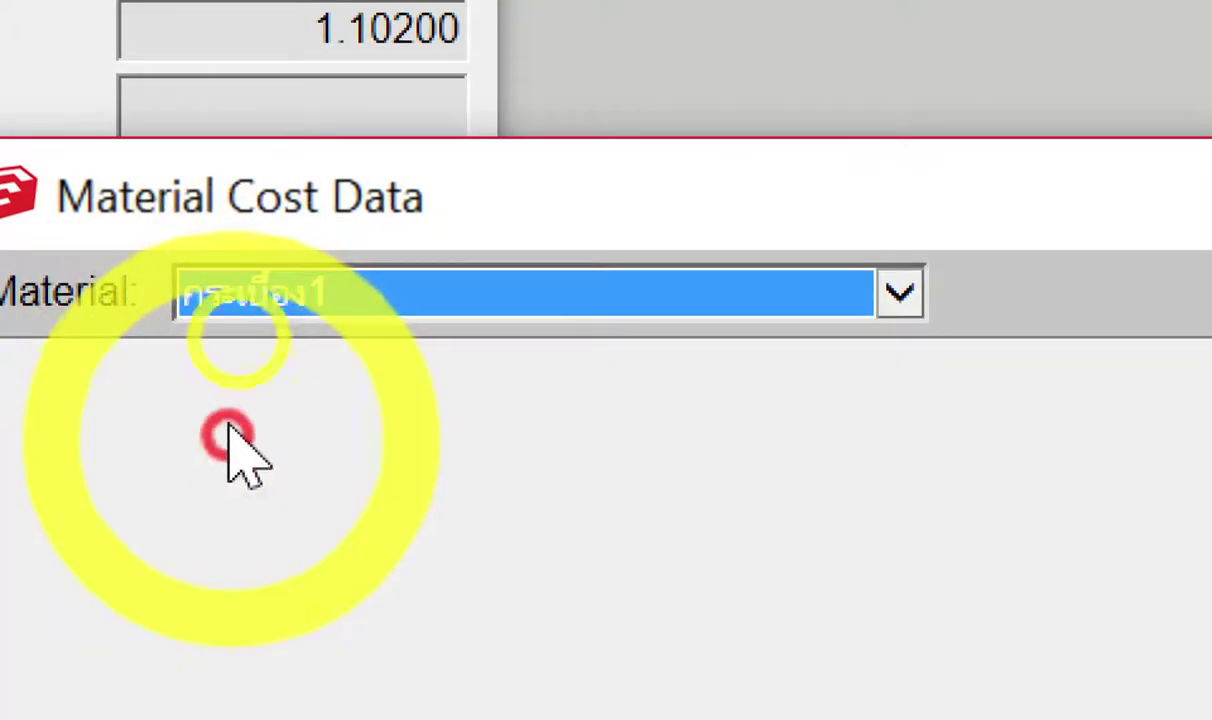
click(255, 303)
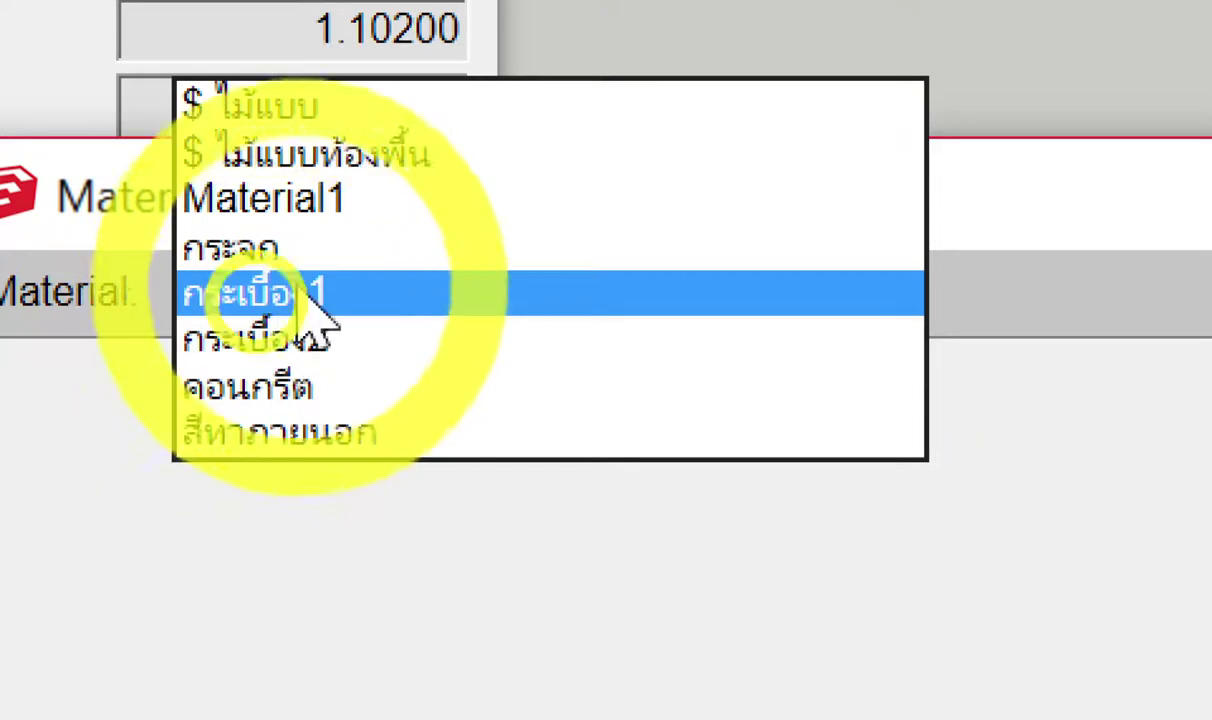
click(310, 296)
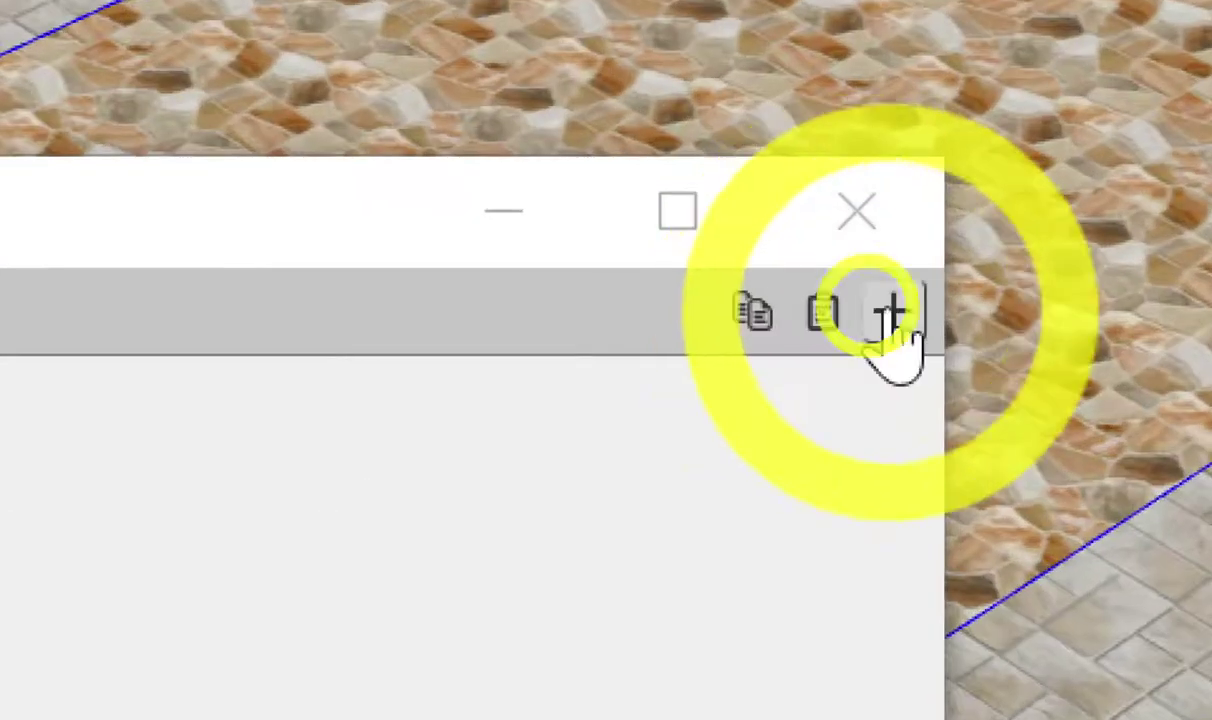
click(866, 305)
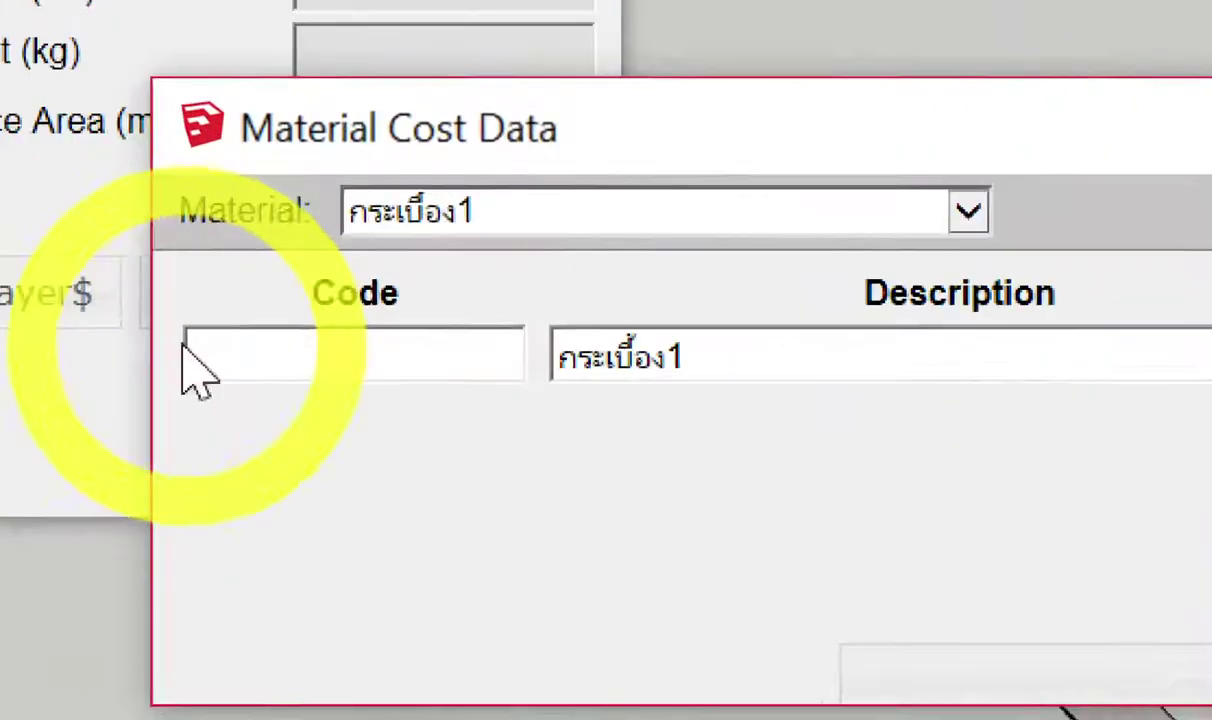
click(231, 350)
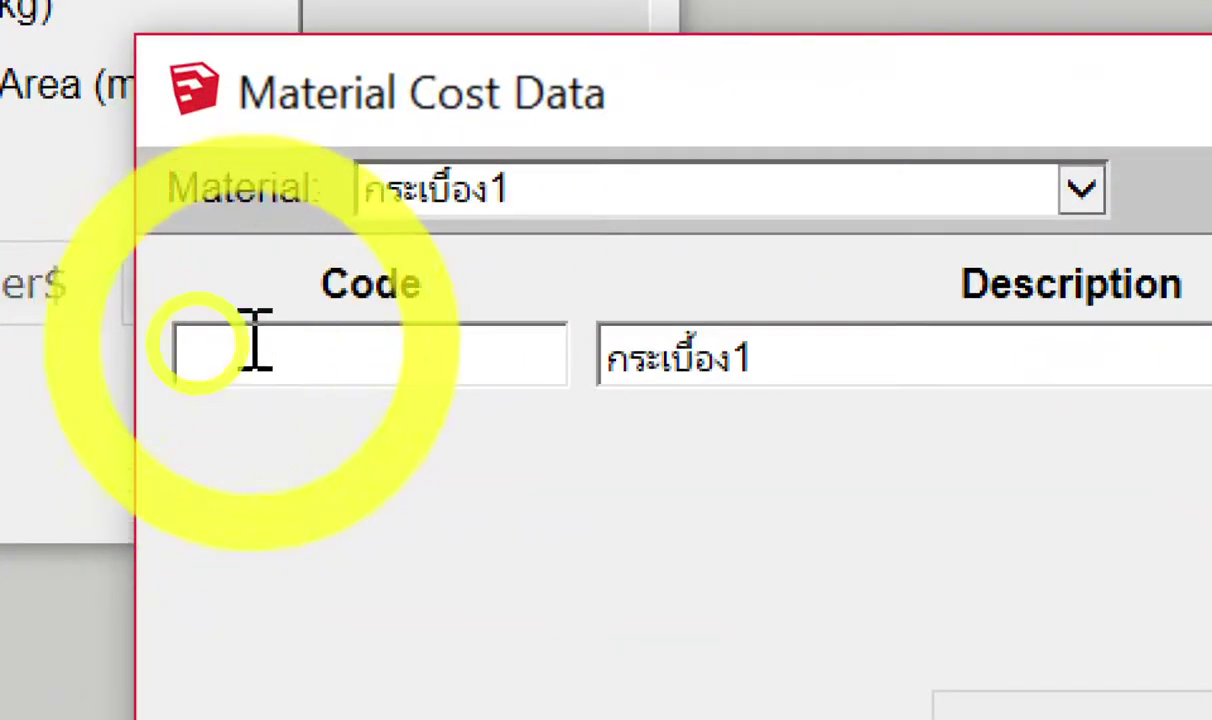
text(05)
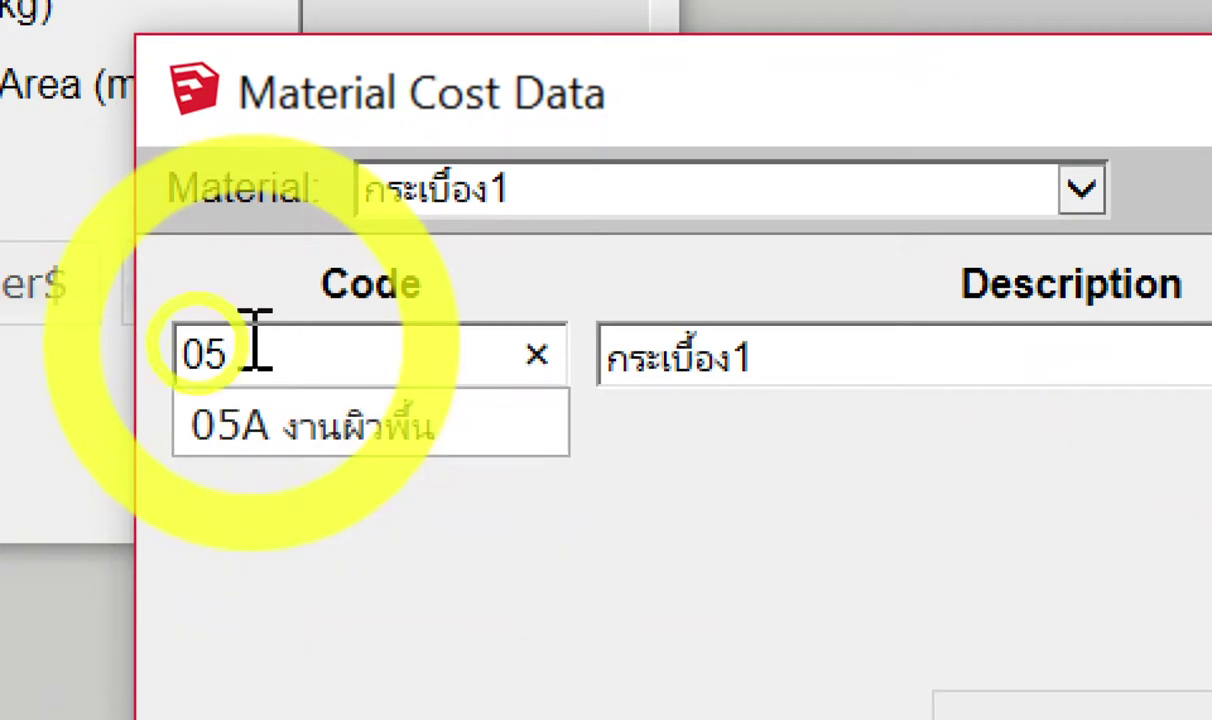
click(245, 425)
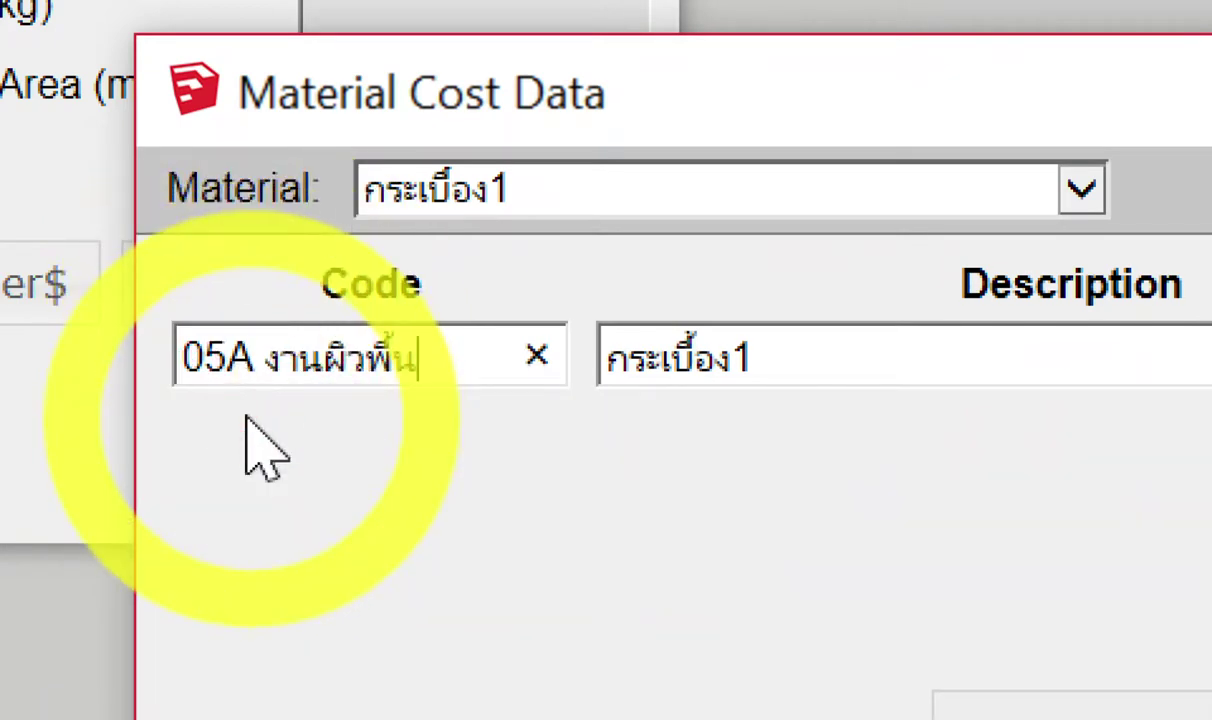
Change the description to กระเบื้องลาย A, measure it in m2, and label the unit ตร.ม..
click(833, 357)
key(BackSpace)
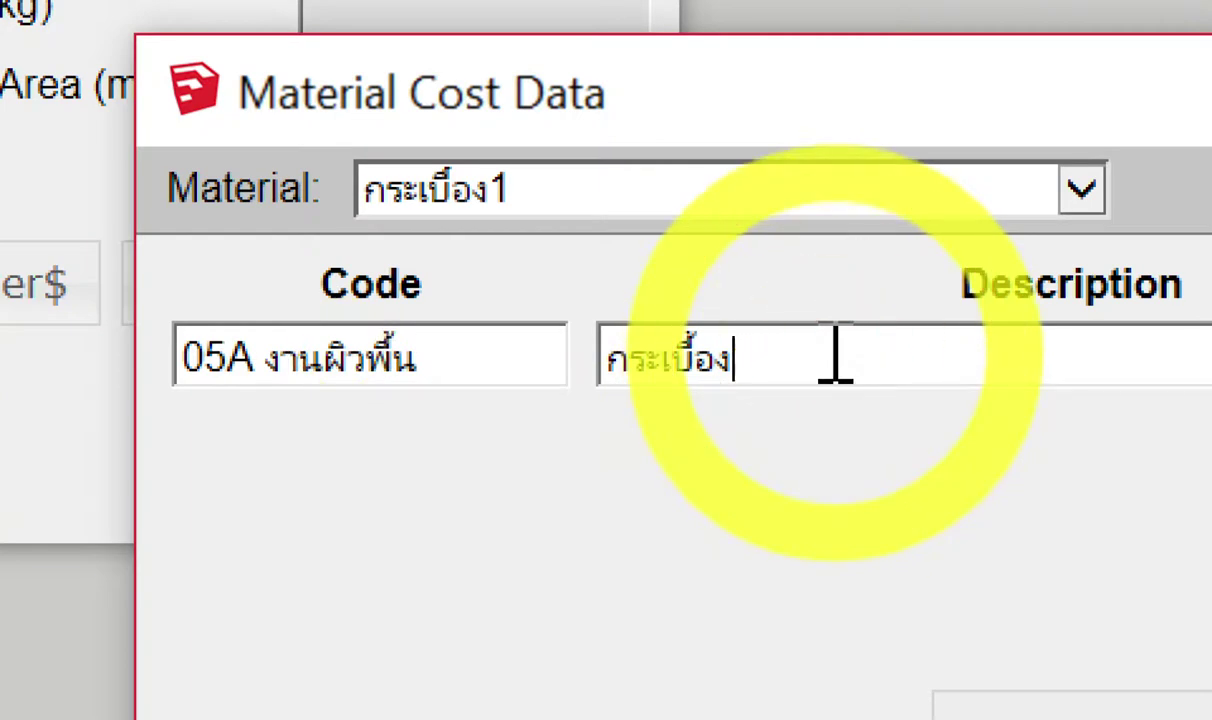
text(])
text(ลา)
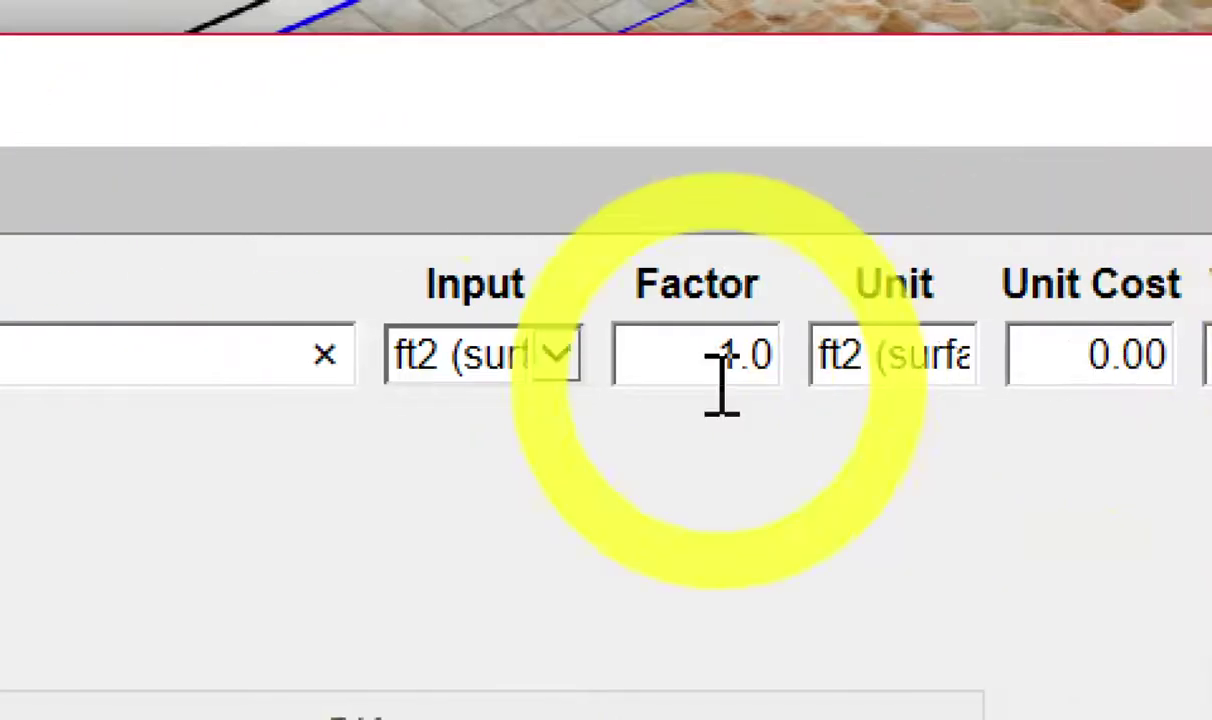
click(443, 372)
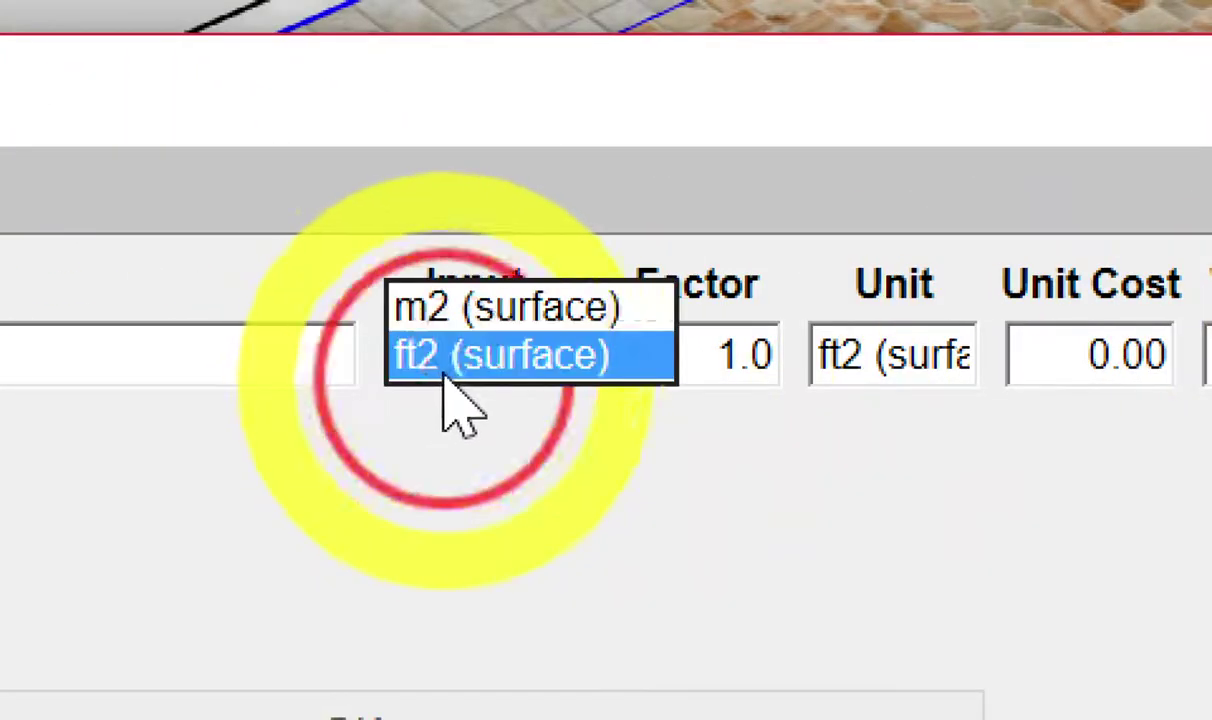
click(497, 322)
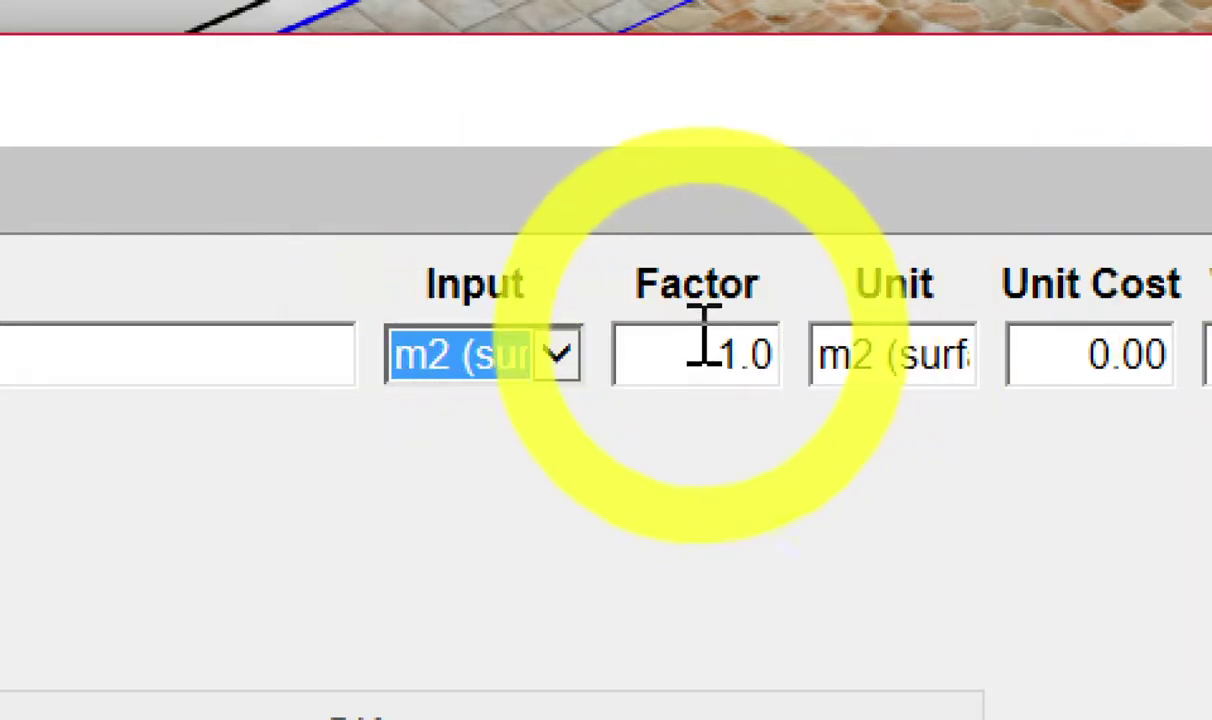
click(608, 357)
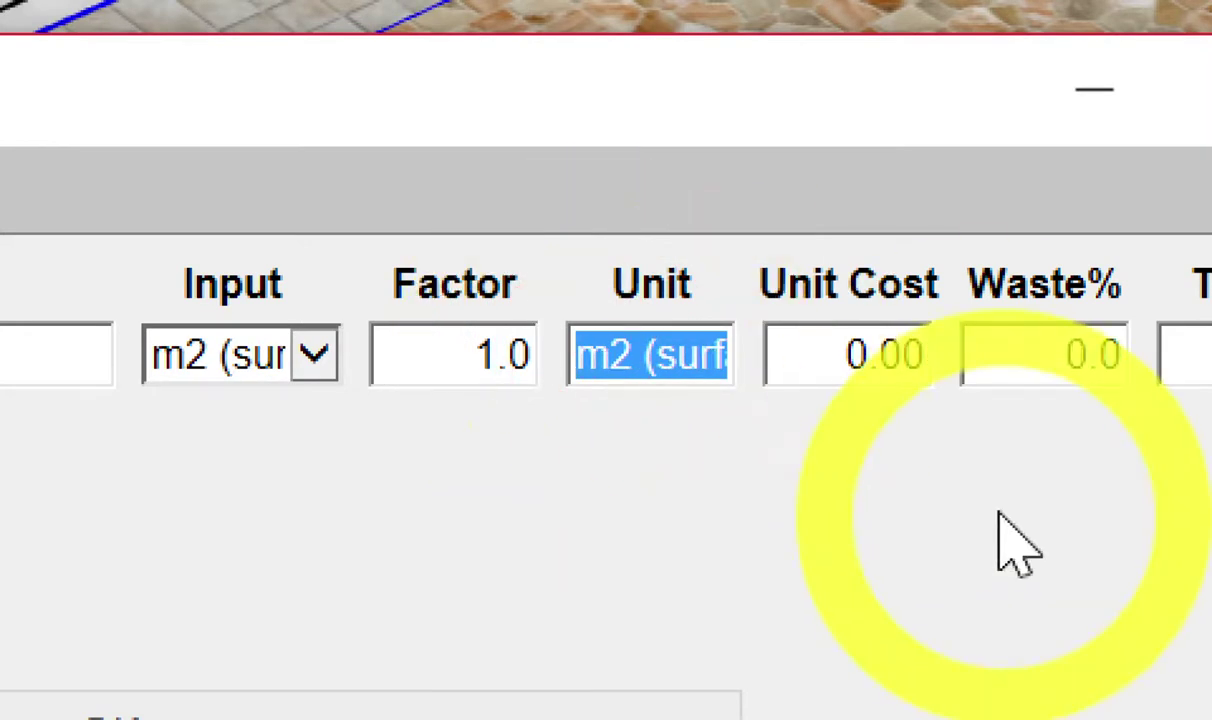
text(9i)
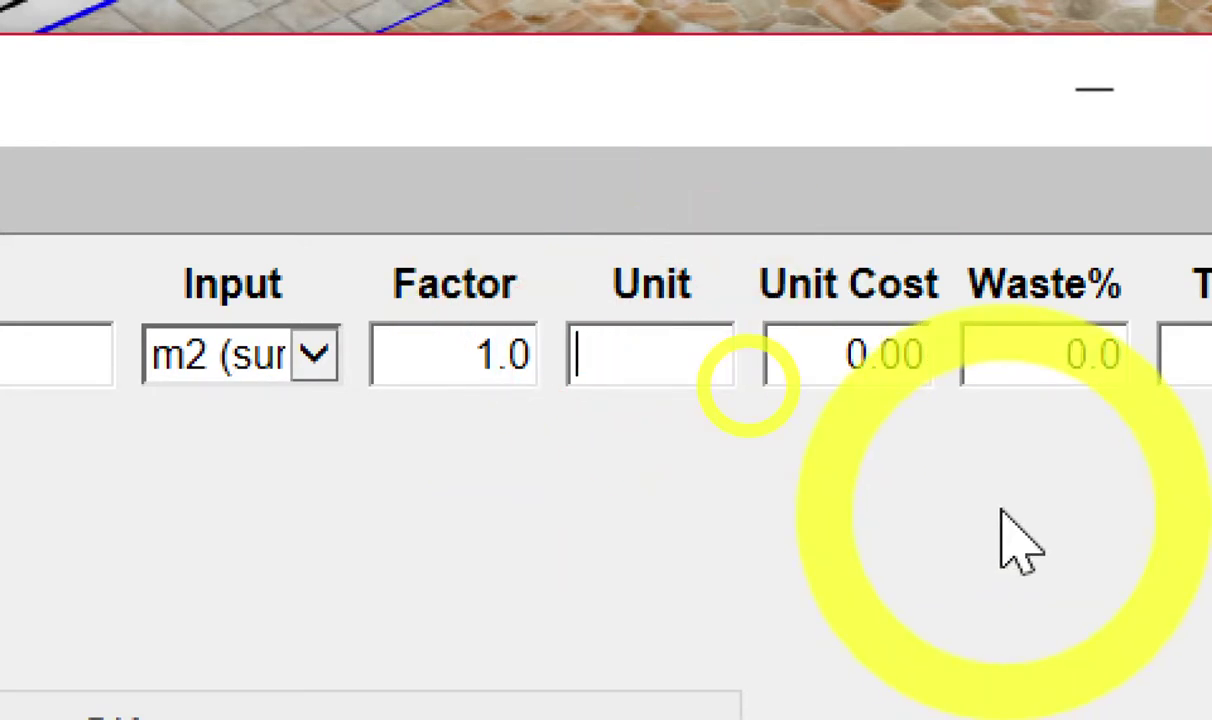
text(ตร.มง)
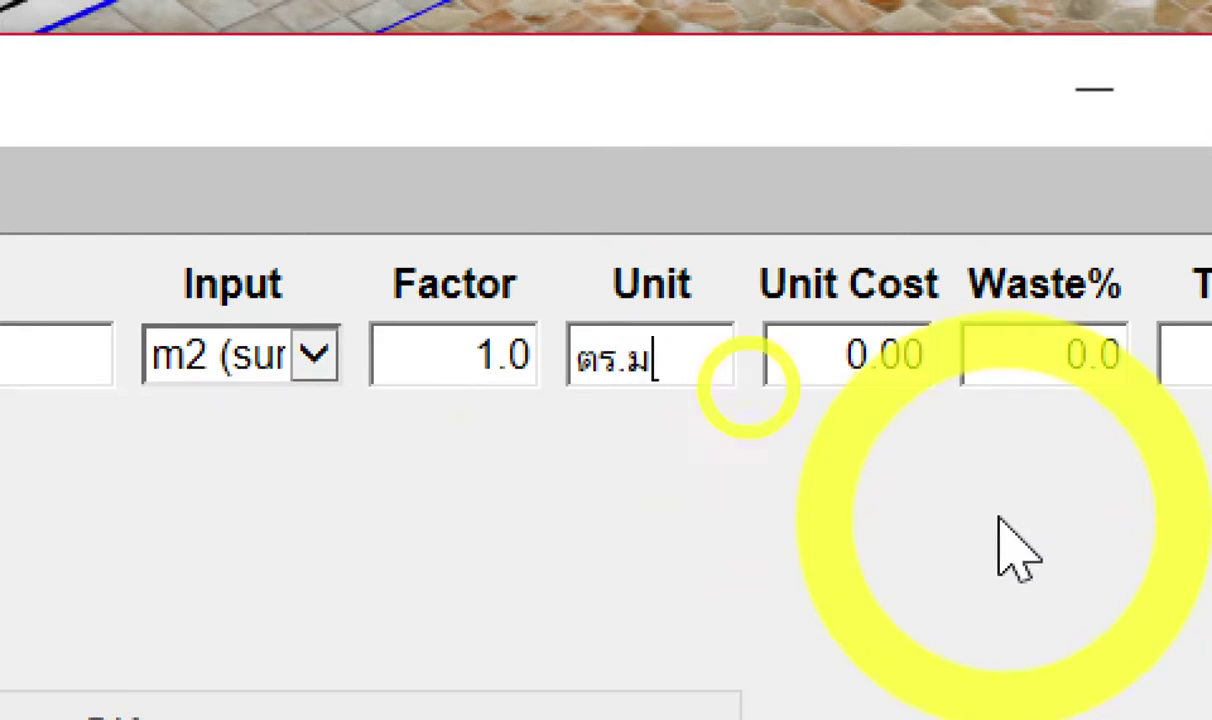
text(ฬ)
text(.)
Clear the unit cost and correct the waste percentage to 10%.
drag(828, 357, 966, 362)
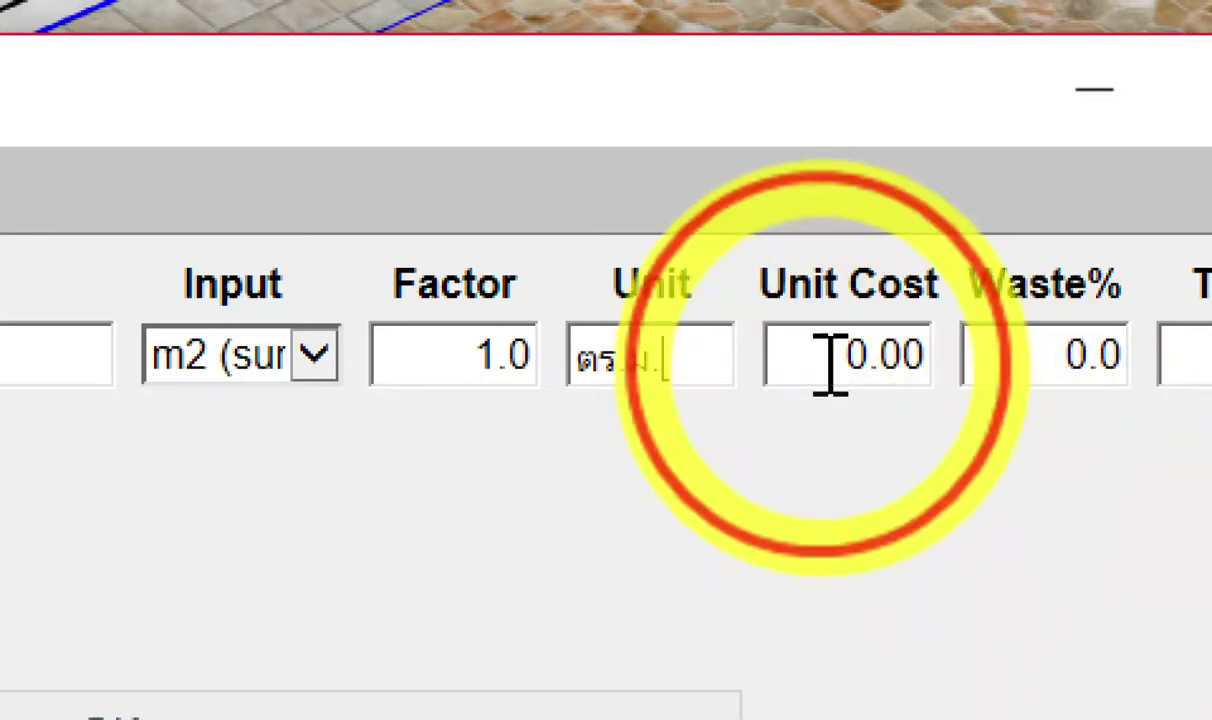
key(BackSpace)
click(972, 362)
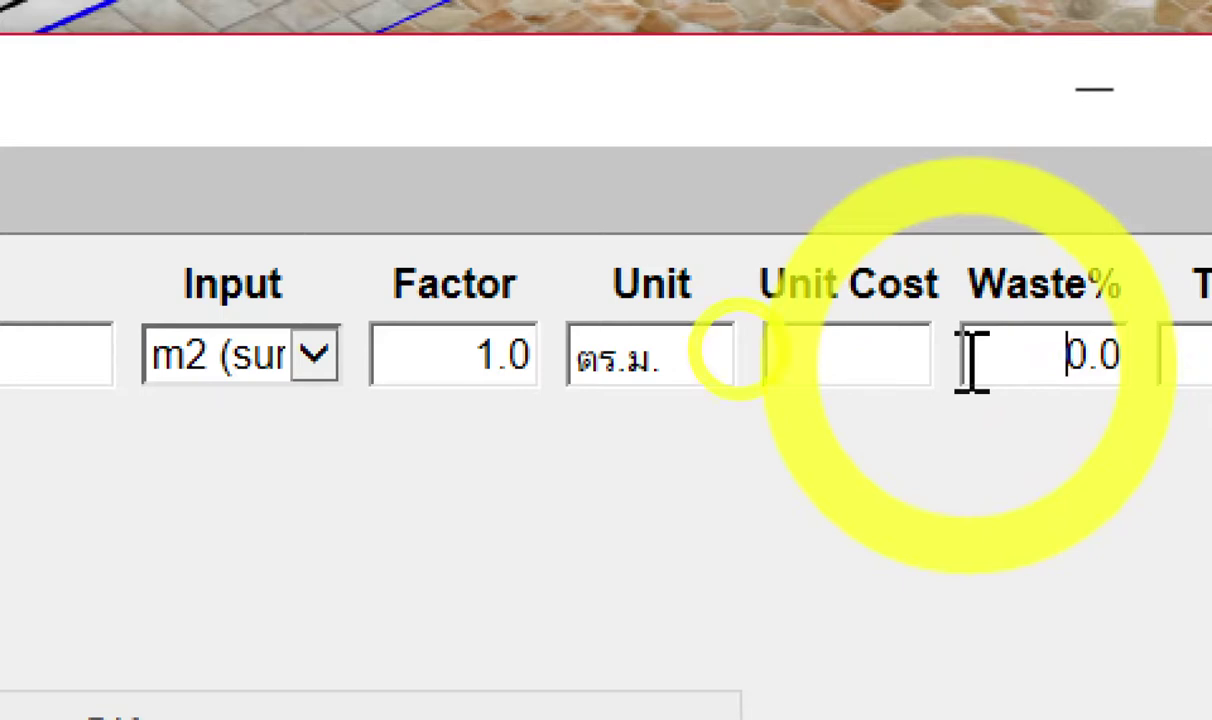
text(10)
key(Right)
key(Delete)
click(852, 352)
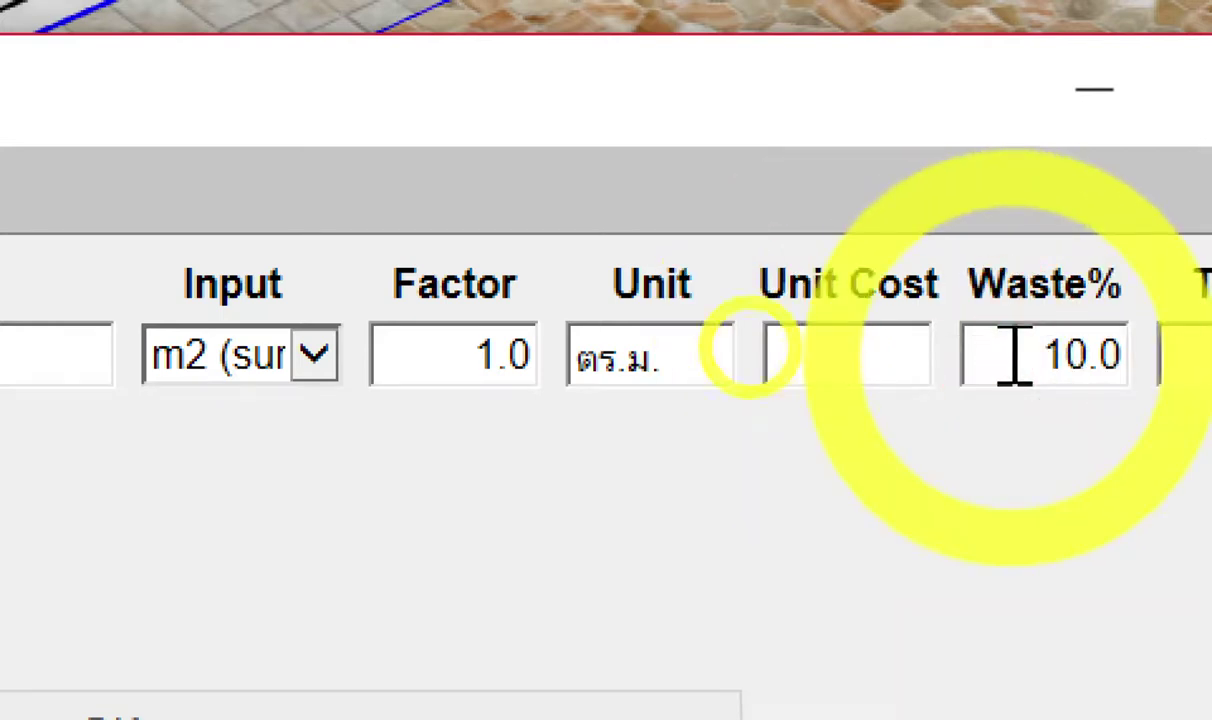
drag(1014, 355, 1176, 318)
click(803, 355)
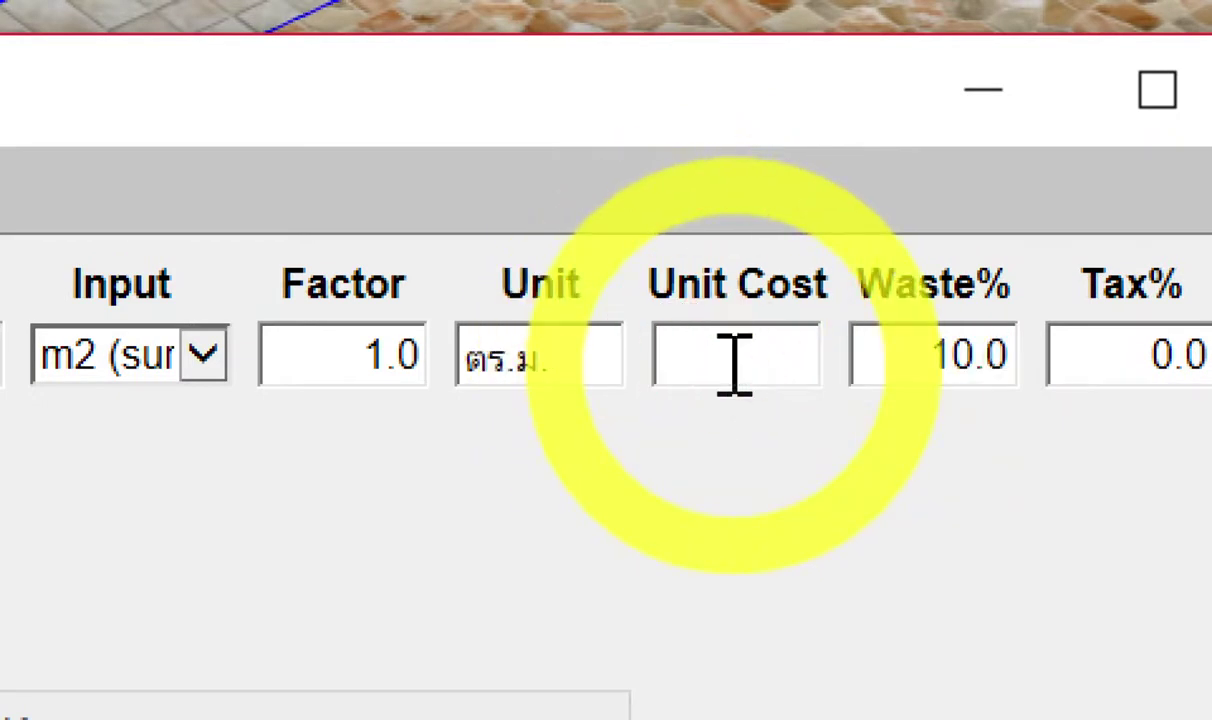
click(733, 356)
text(400)
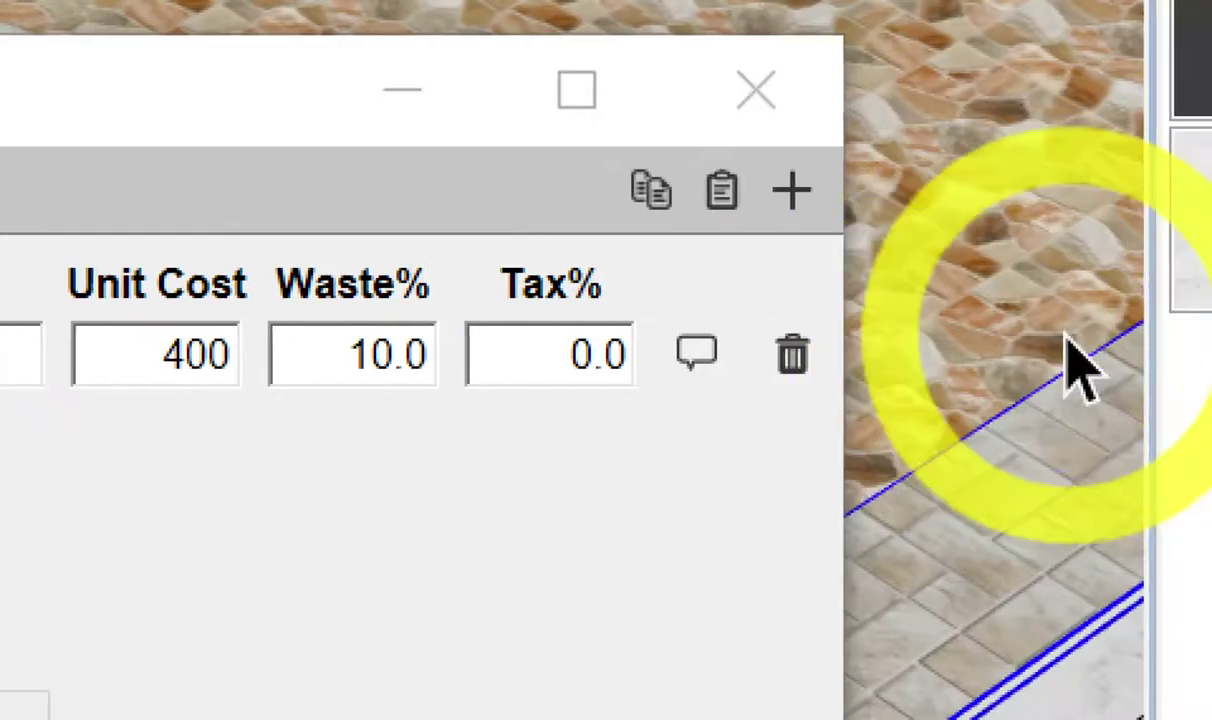
Add a second cost row coded 05B งานผิวพื้น, described ค่าปูกระเบื้องลาย A.
click(782, 205)
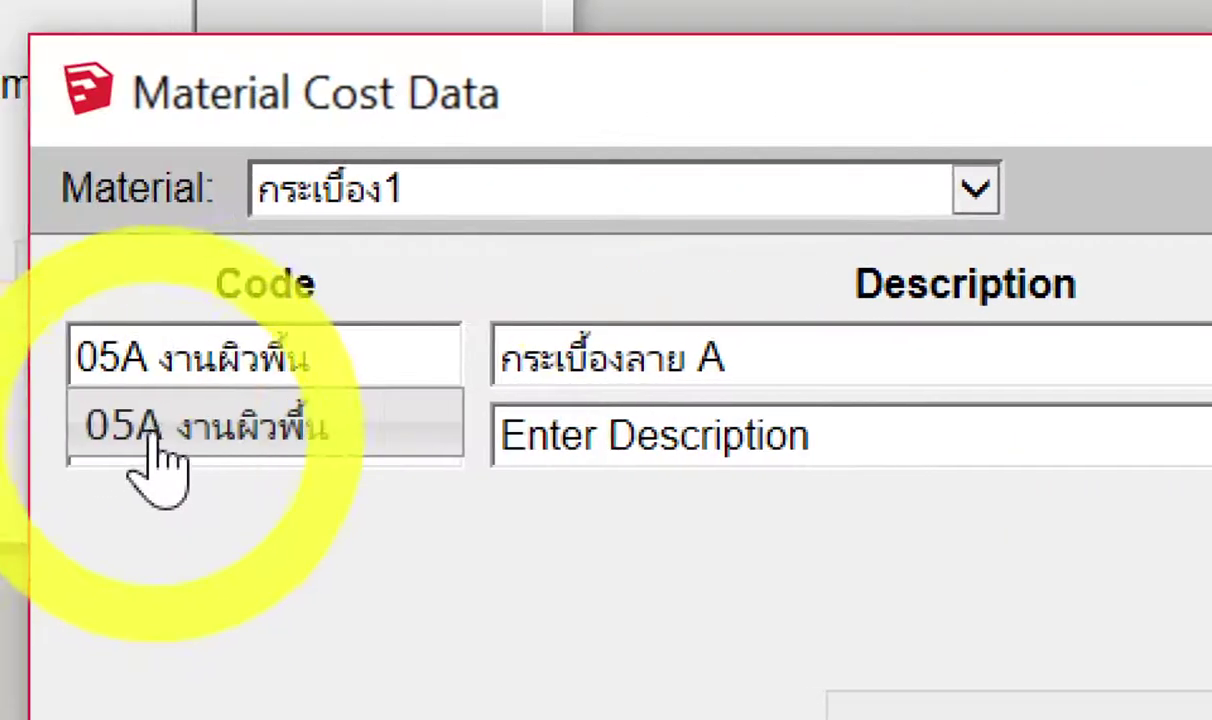
click(160, 420)
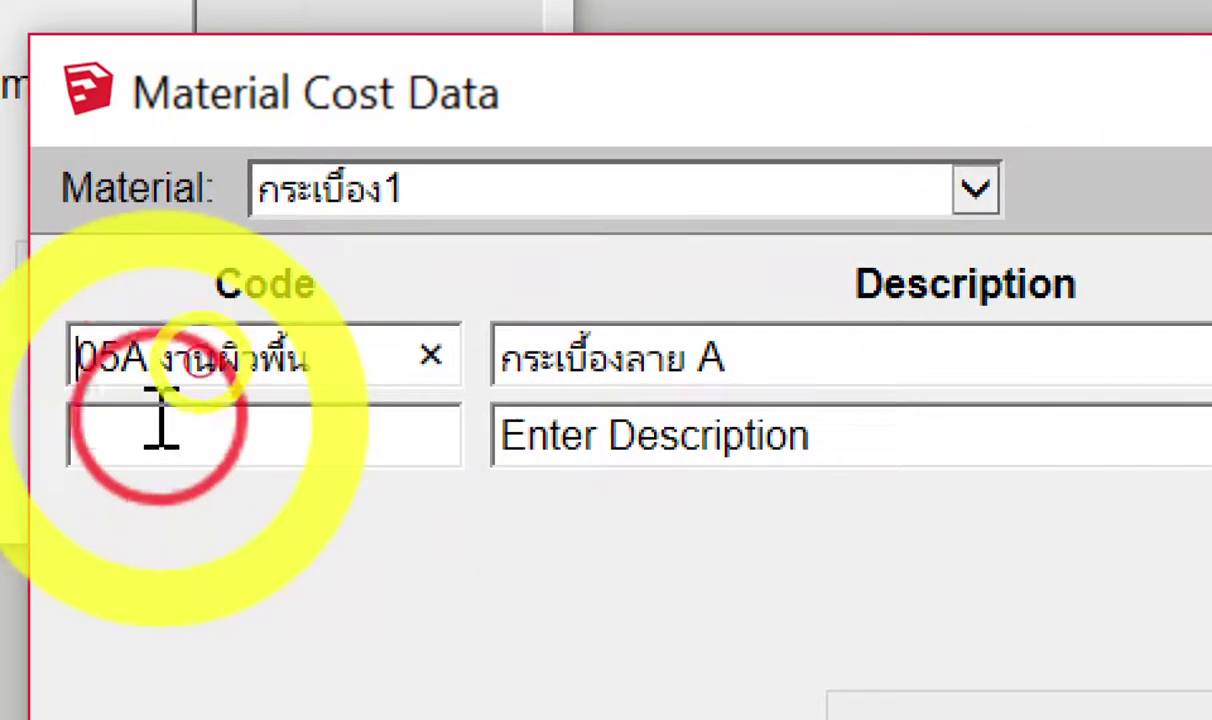
click(155, 413)
text(0)
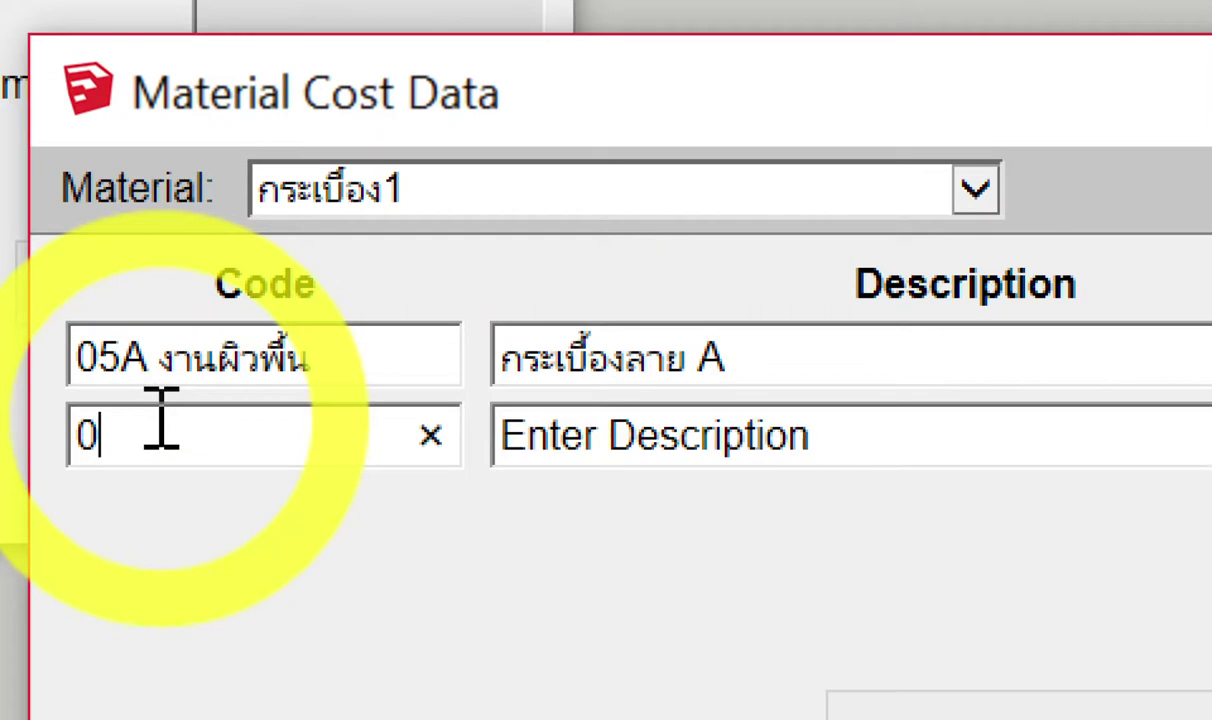
text(5)
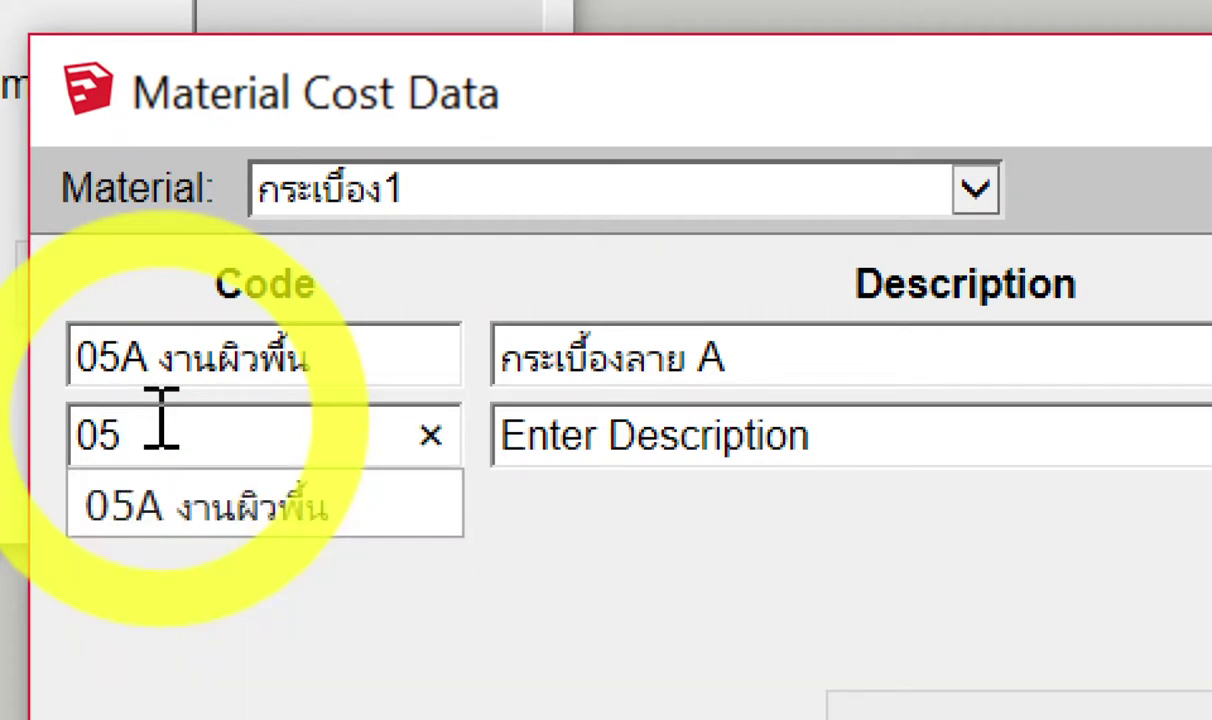
text(B)
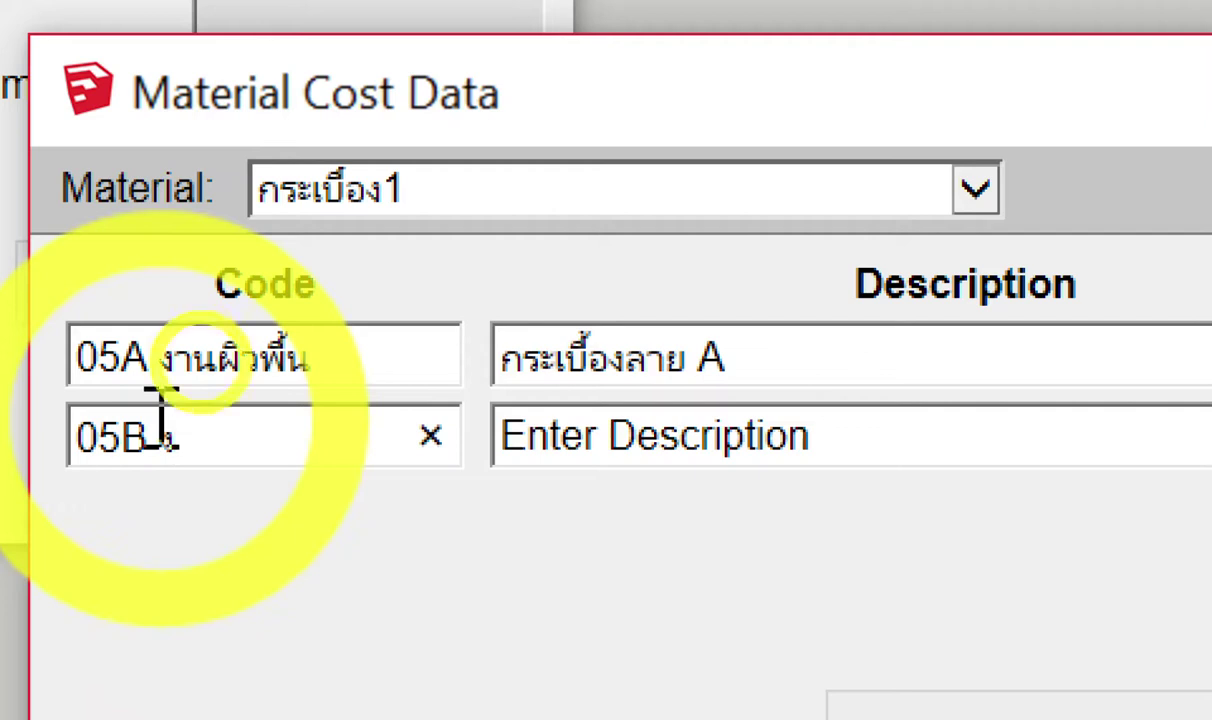
text( งานผิวพื้น)
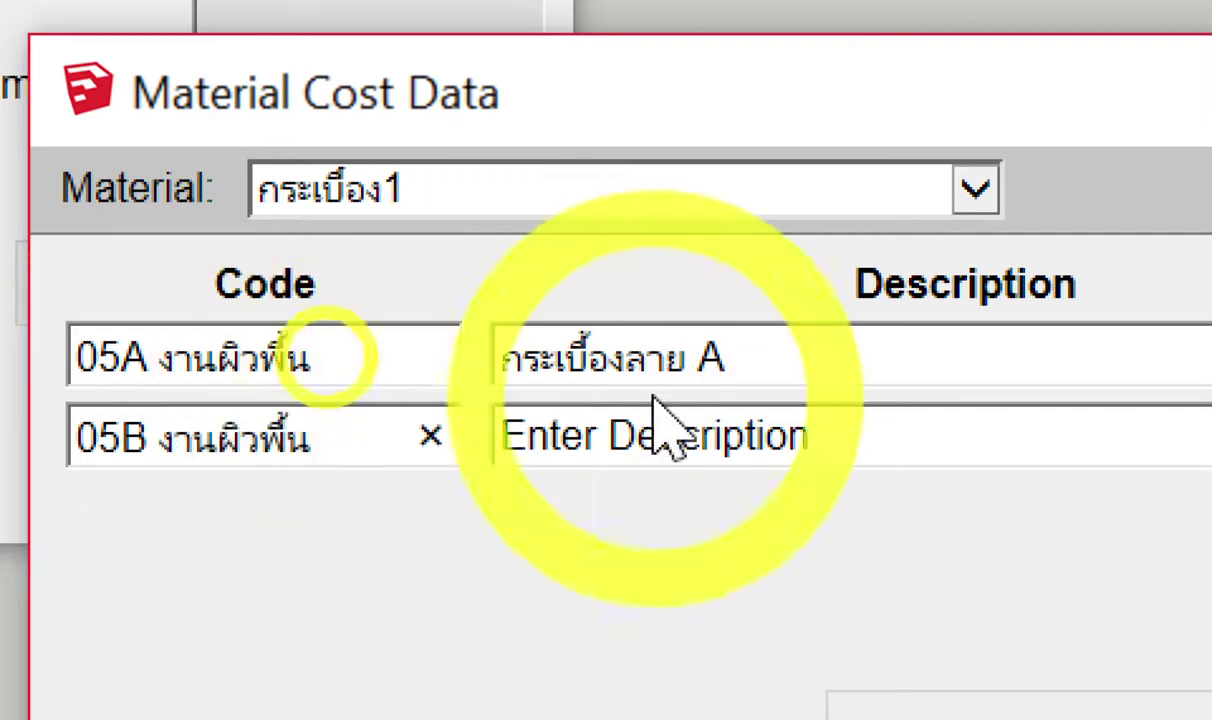
drag(725, 358, 437, 372)
key(ctrl+c)
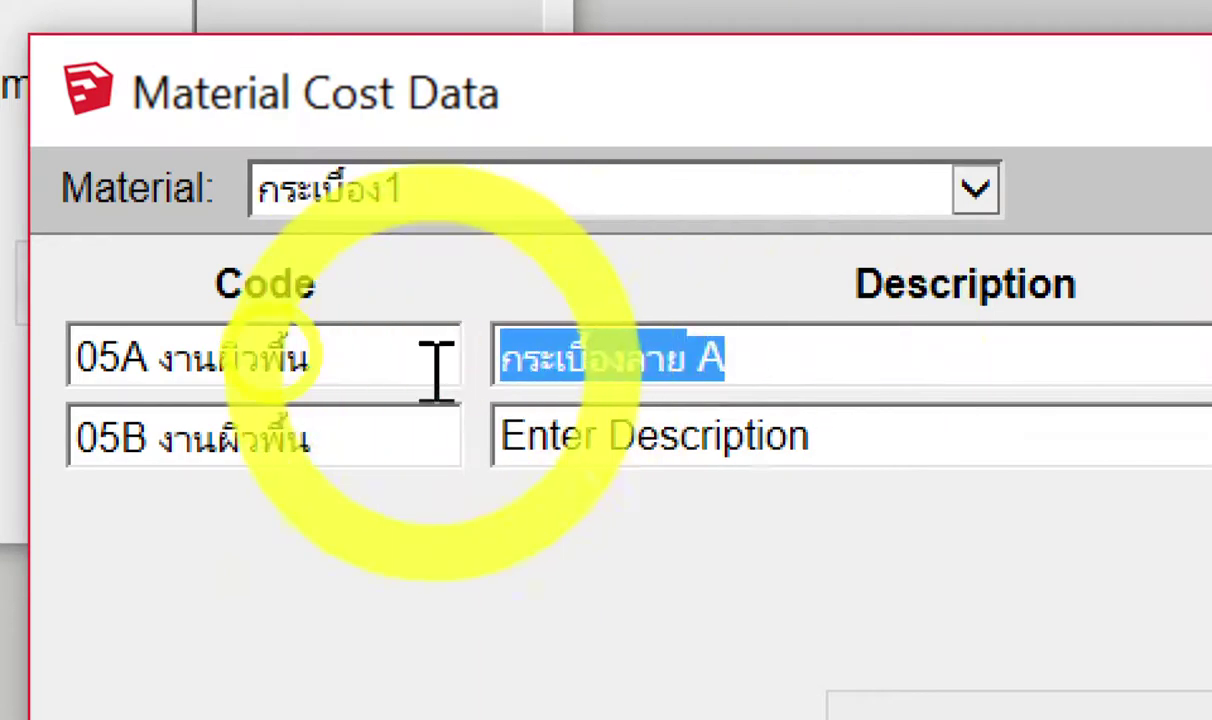
drag(860, 432, 487, 455)
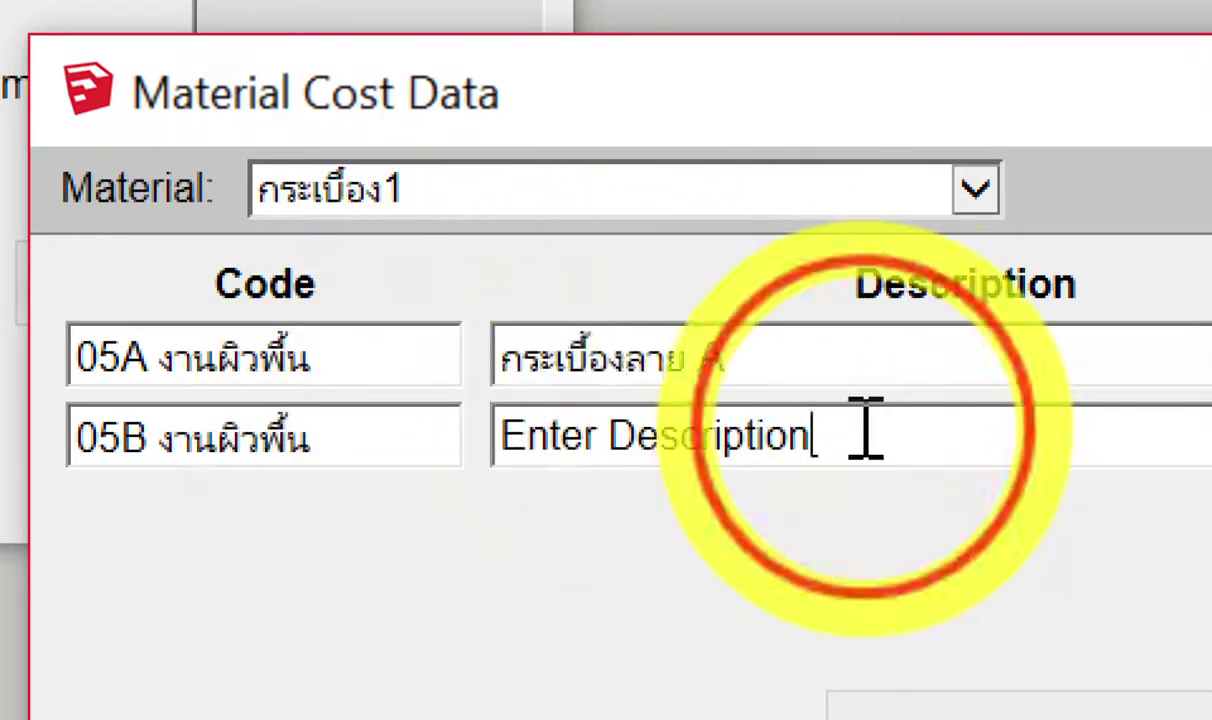
key(ctrl+v)
click(503, 455)
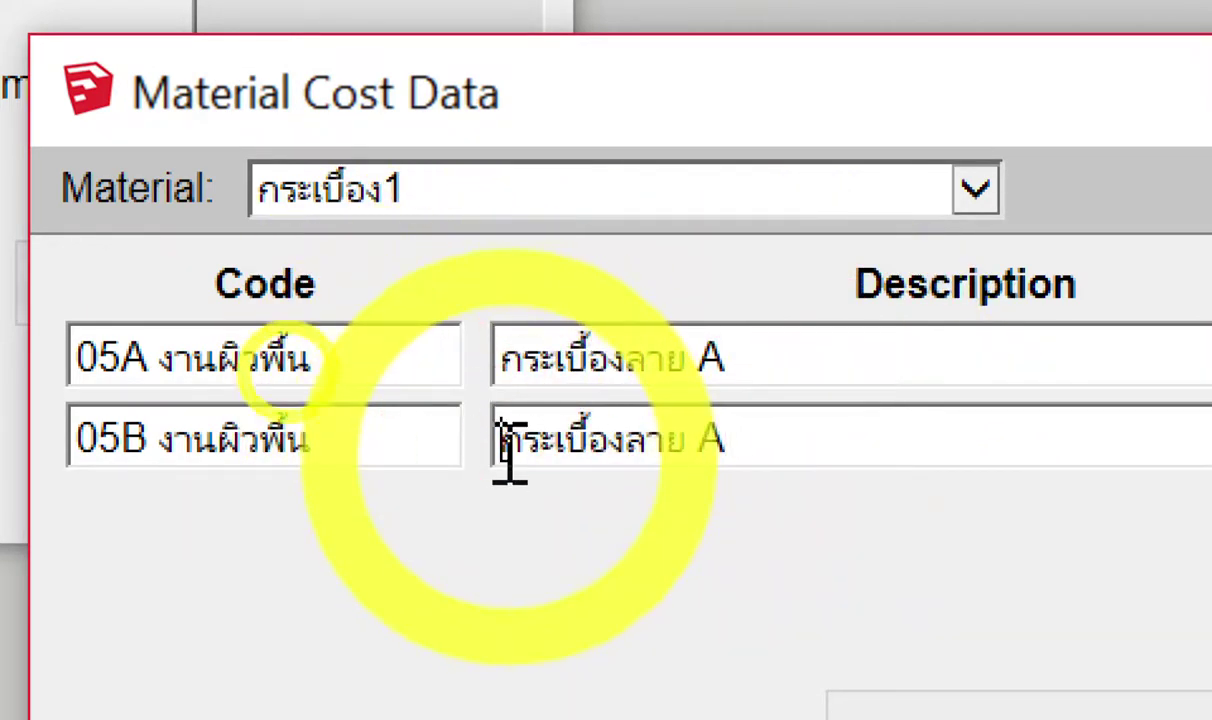
text(ต่าปู)
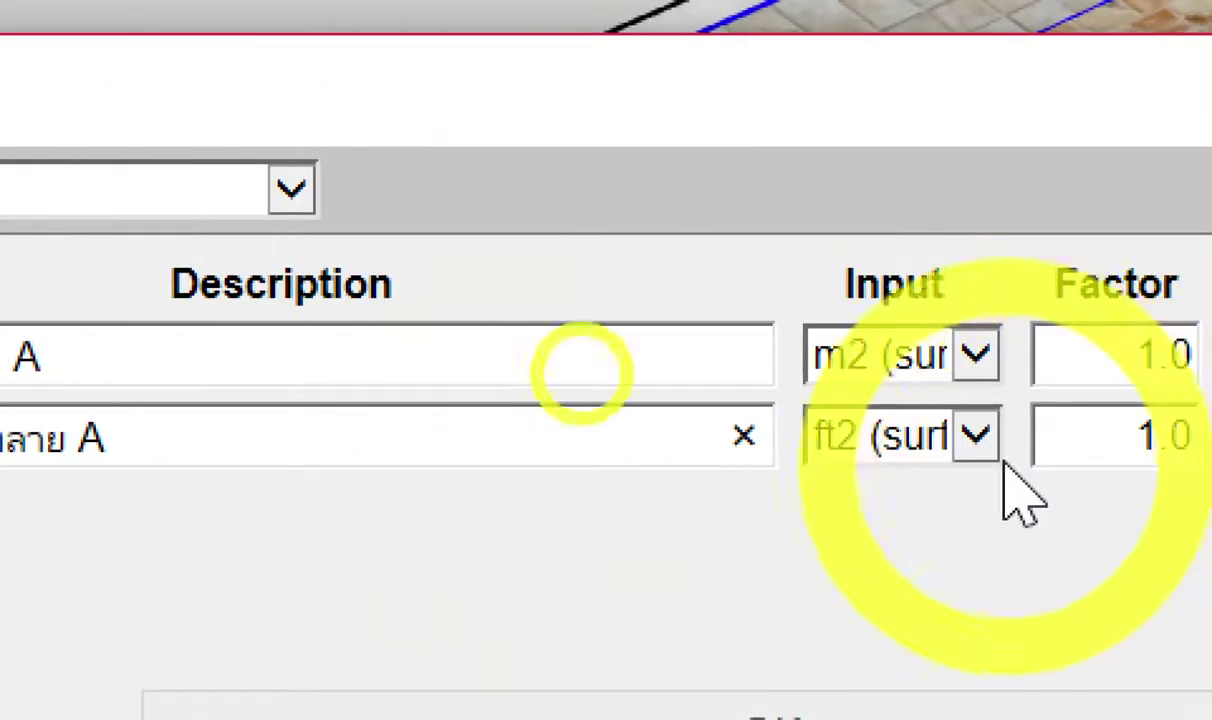
Measure the new row in m2 with unit ตร.ม. and a unit cost of 150.
click(975, 440)
click(965, 392)
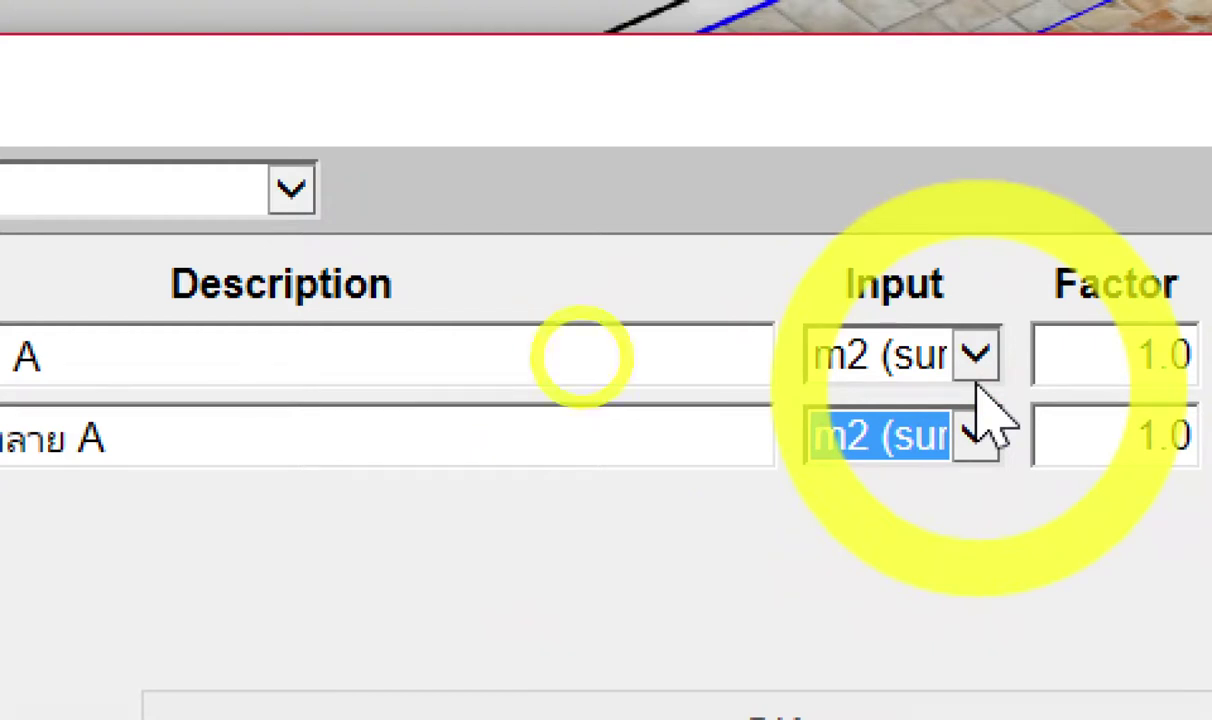
double_click(736, 355)
key(ctrl+c)
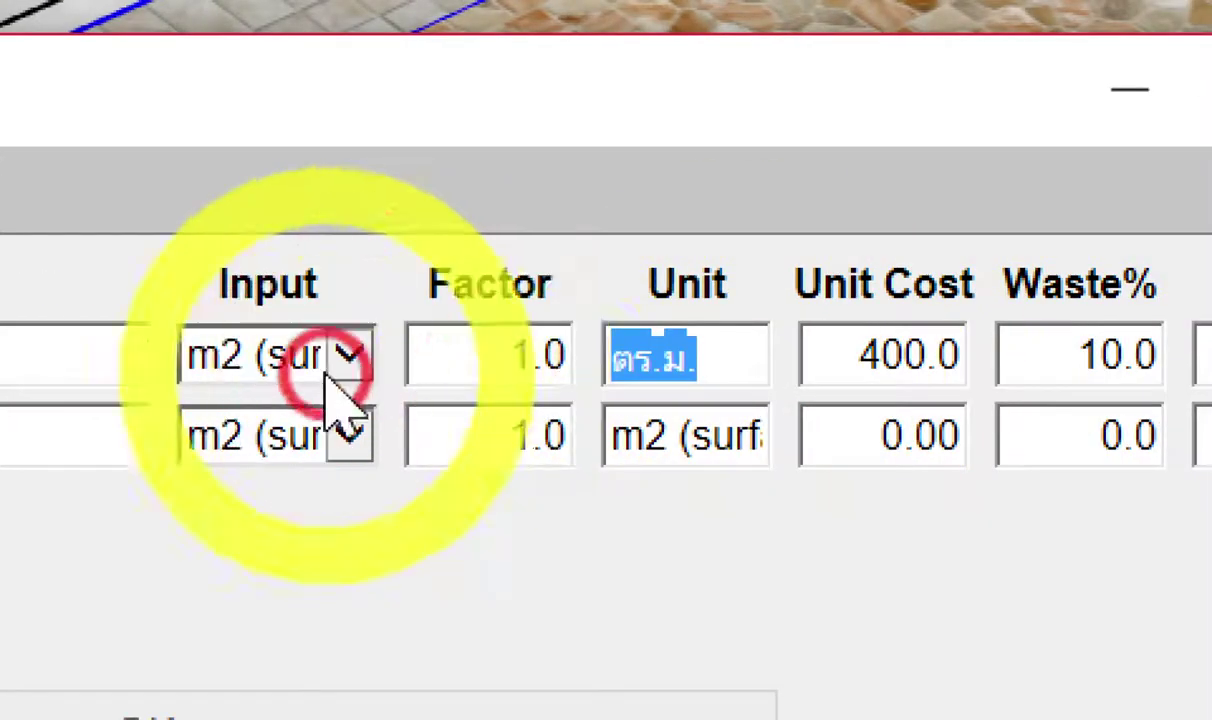
double_click(656, 438)
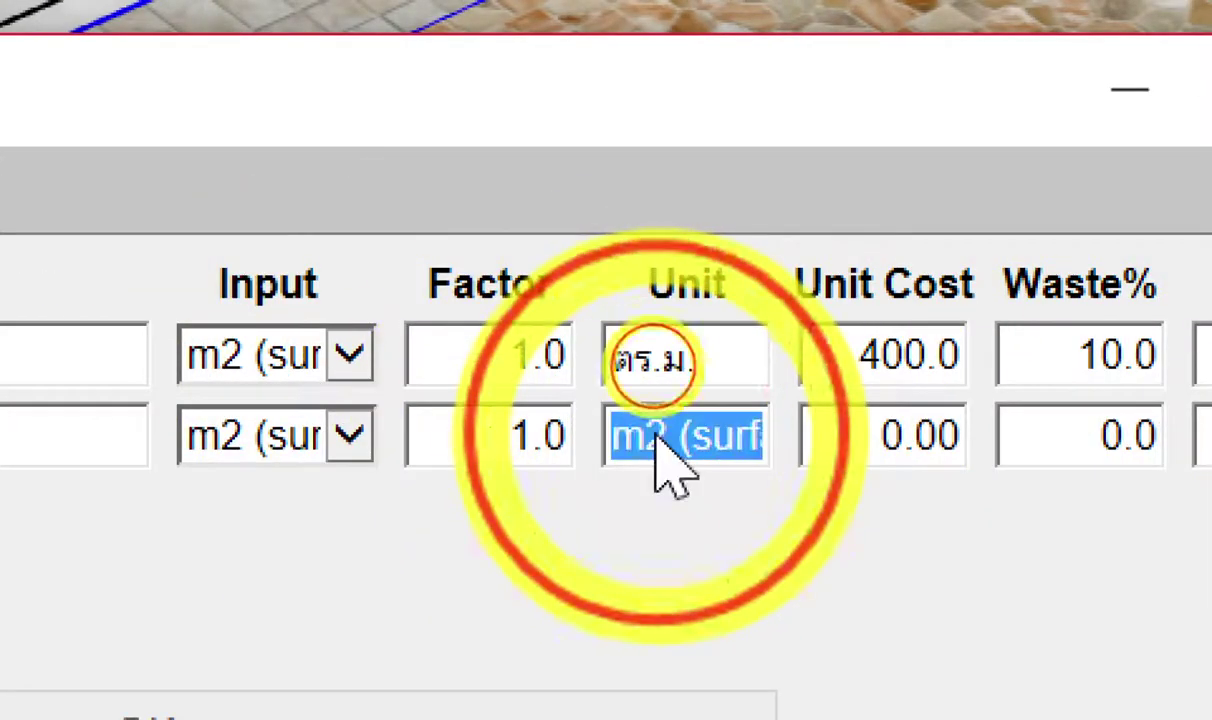
key(ctrl+v)
click(871, 435)
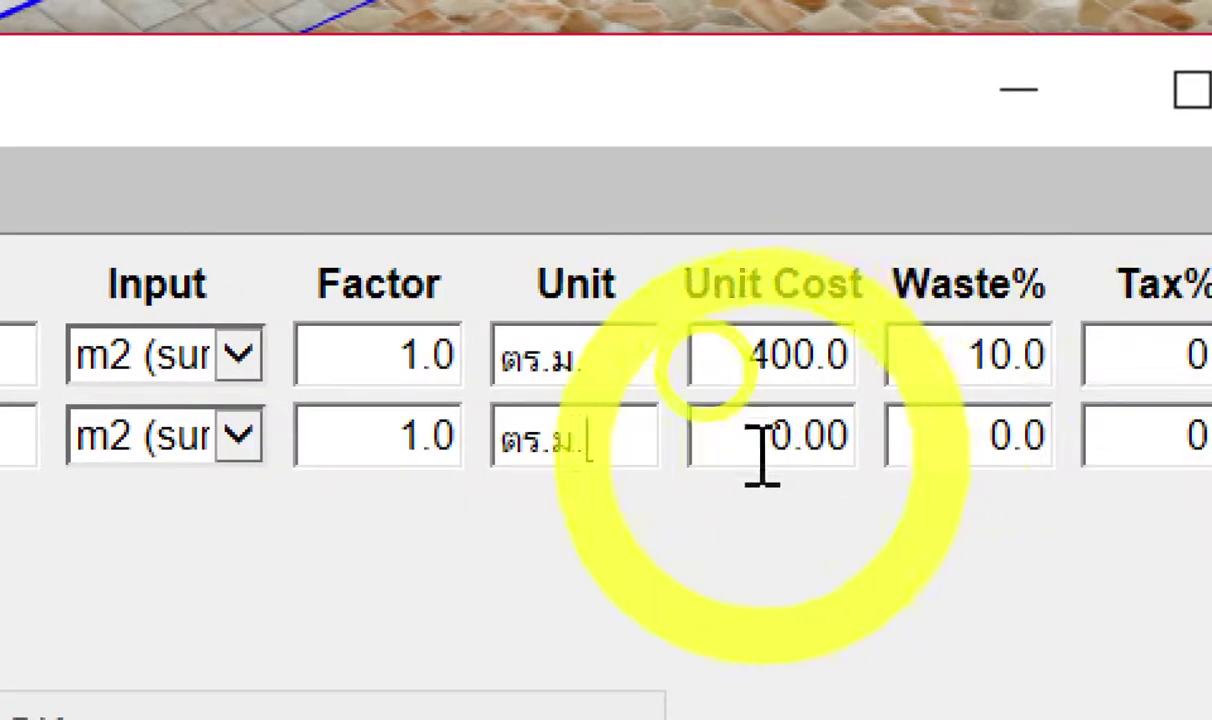
drag(760, 455, 890, 441)
key(BackSpace)
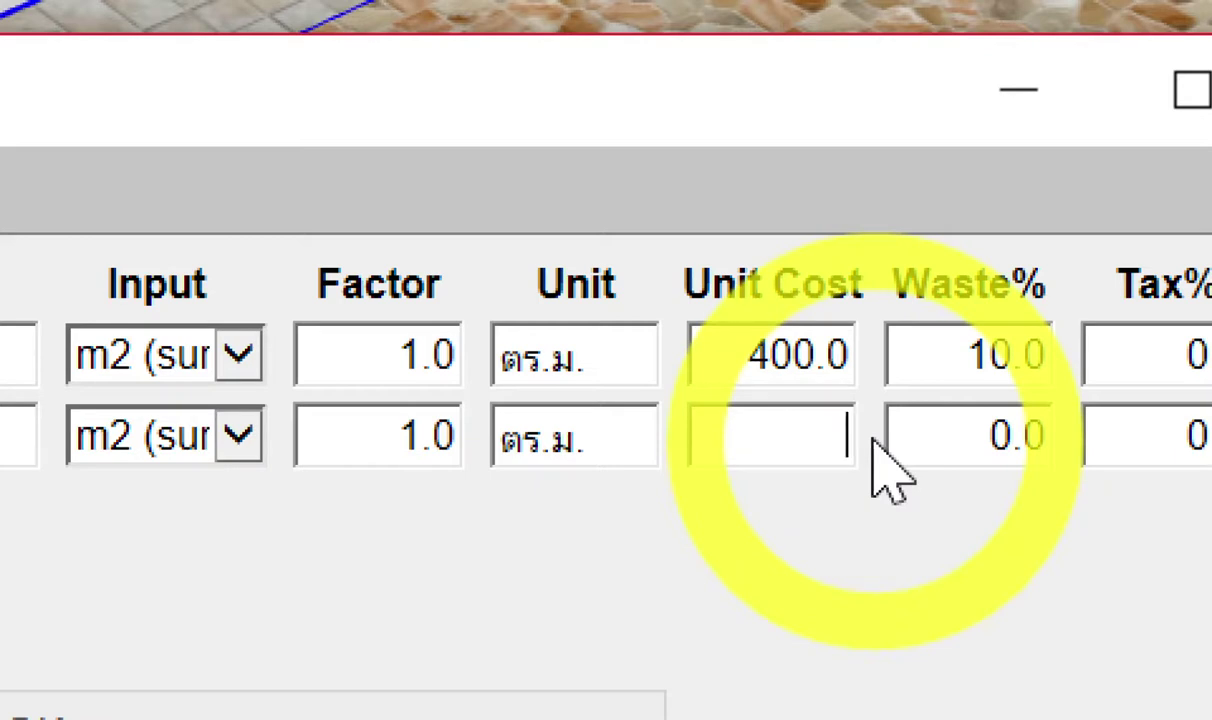
text(150)
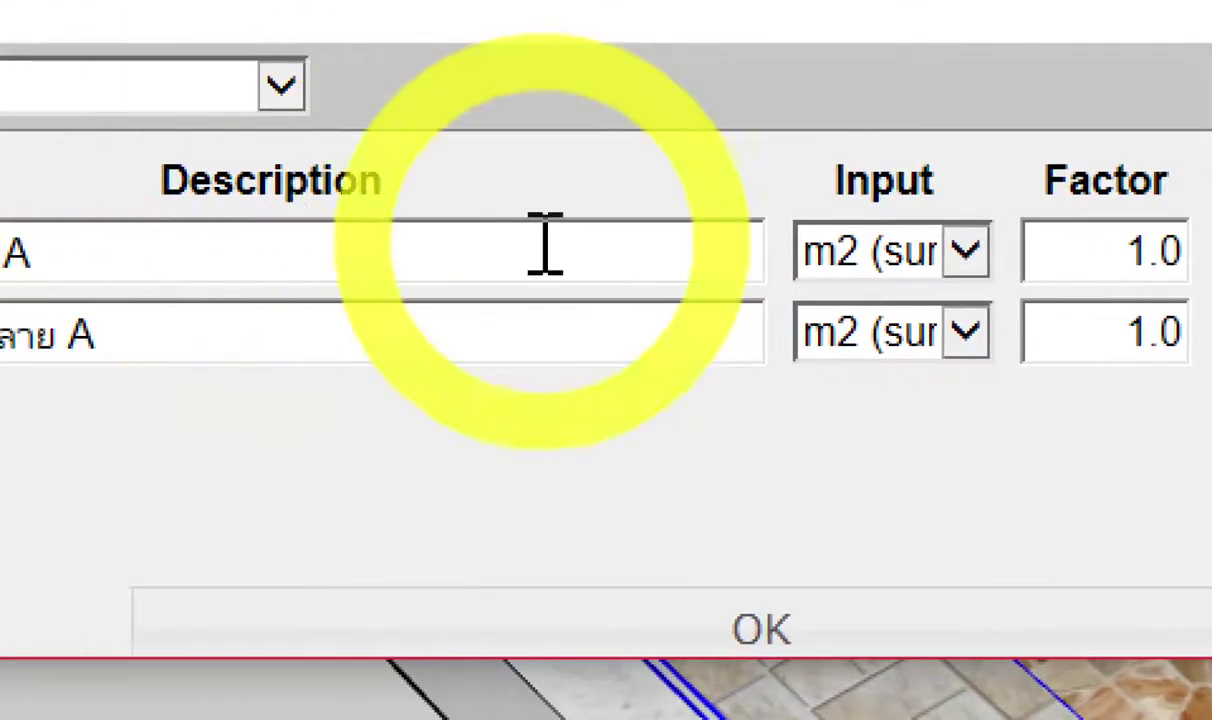
Copy both กระเบื้อง1 cost rows to the clipboard.
click(940, 97)
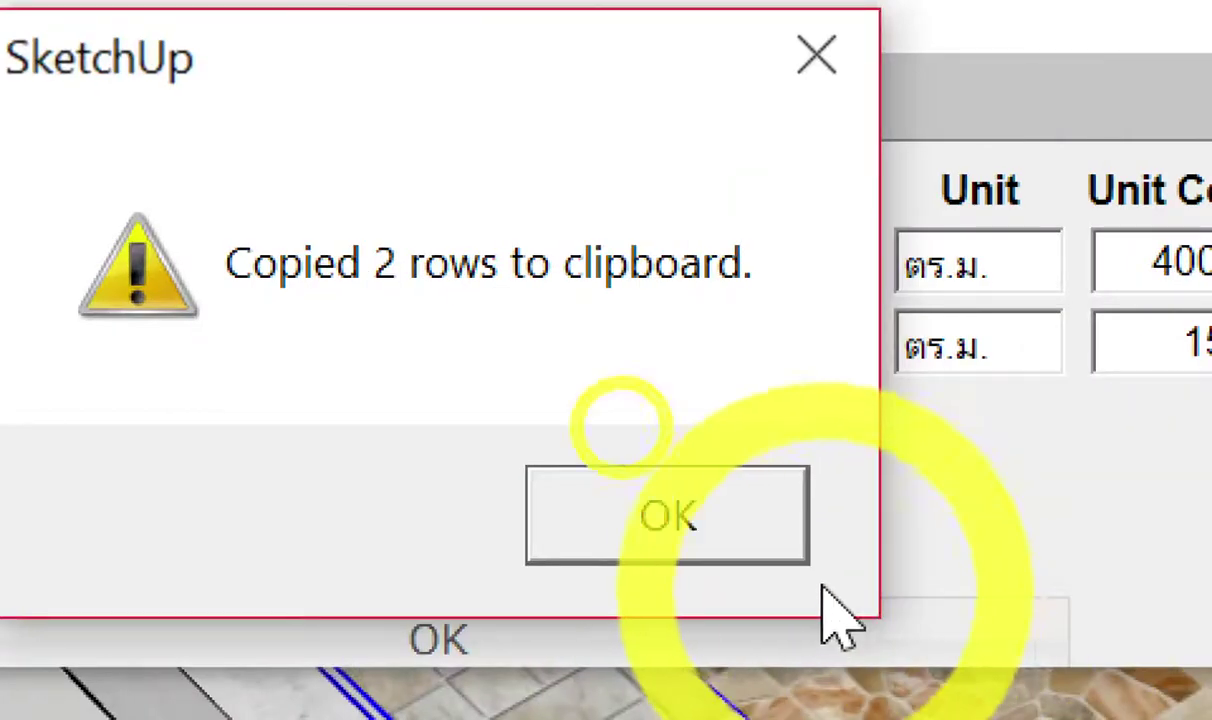
click(738, 528)
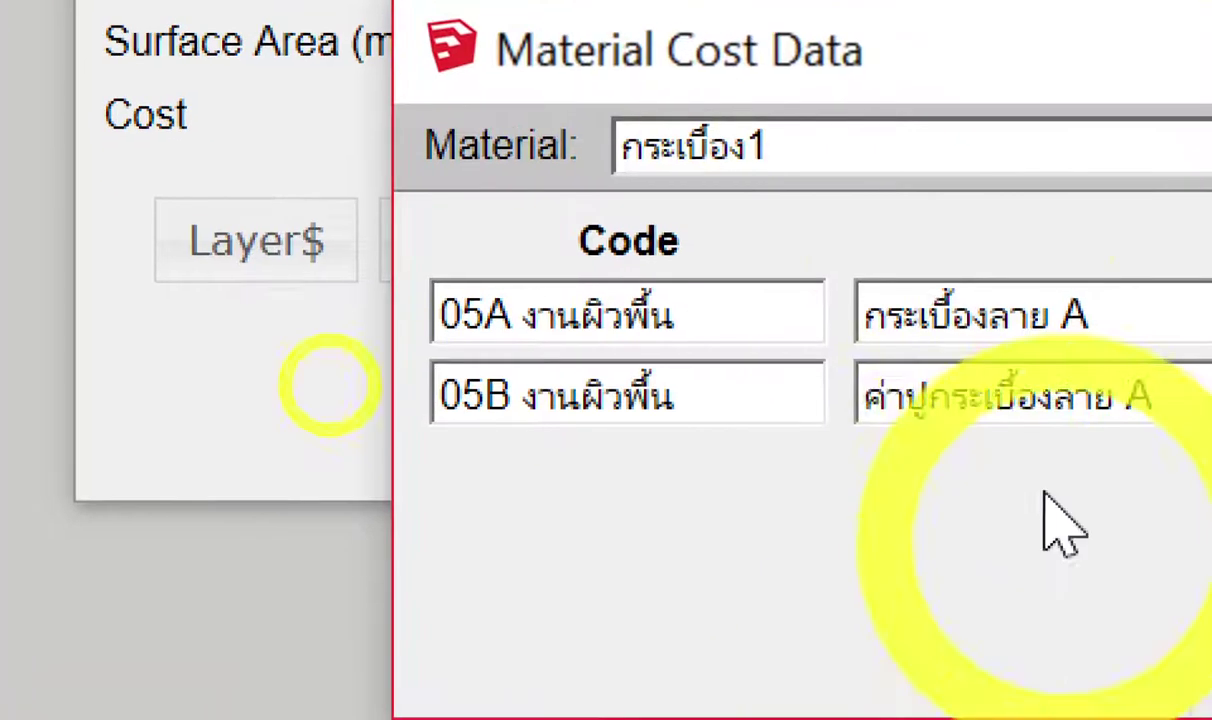
click(905, 150)
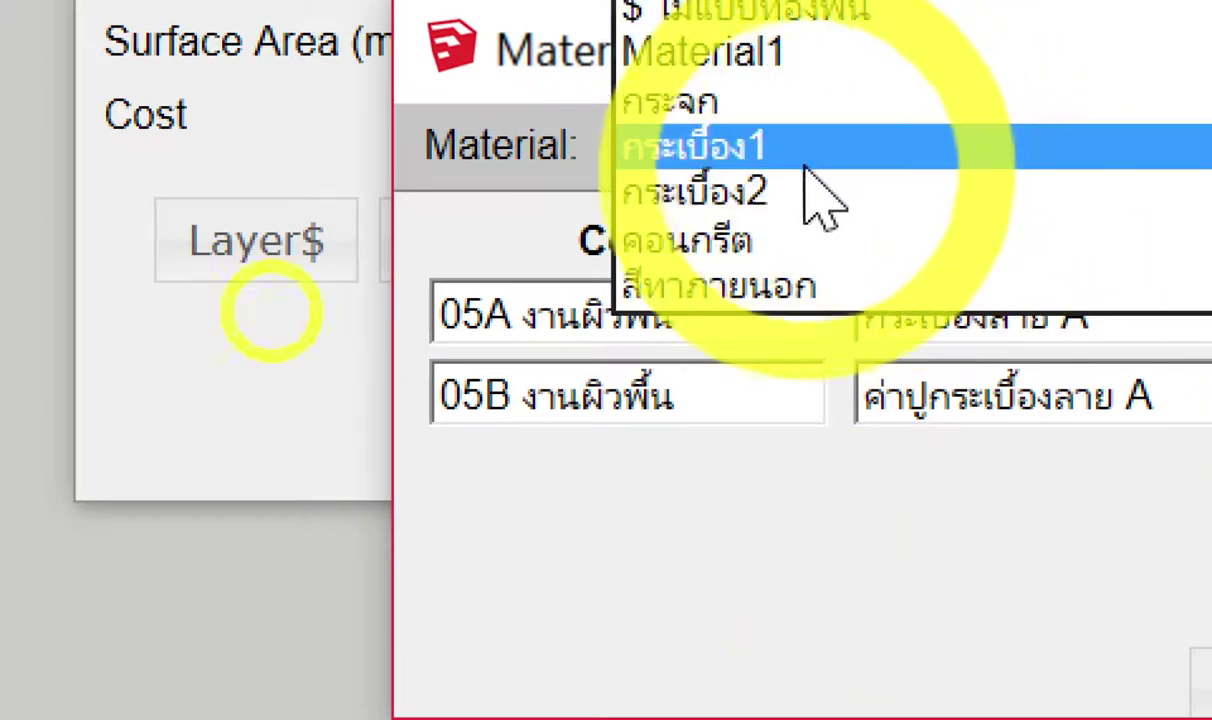
Paste the copied cost rows into the กระเบื้อง2 material and dismiss the confirmation.
click(815, 195)
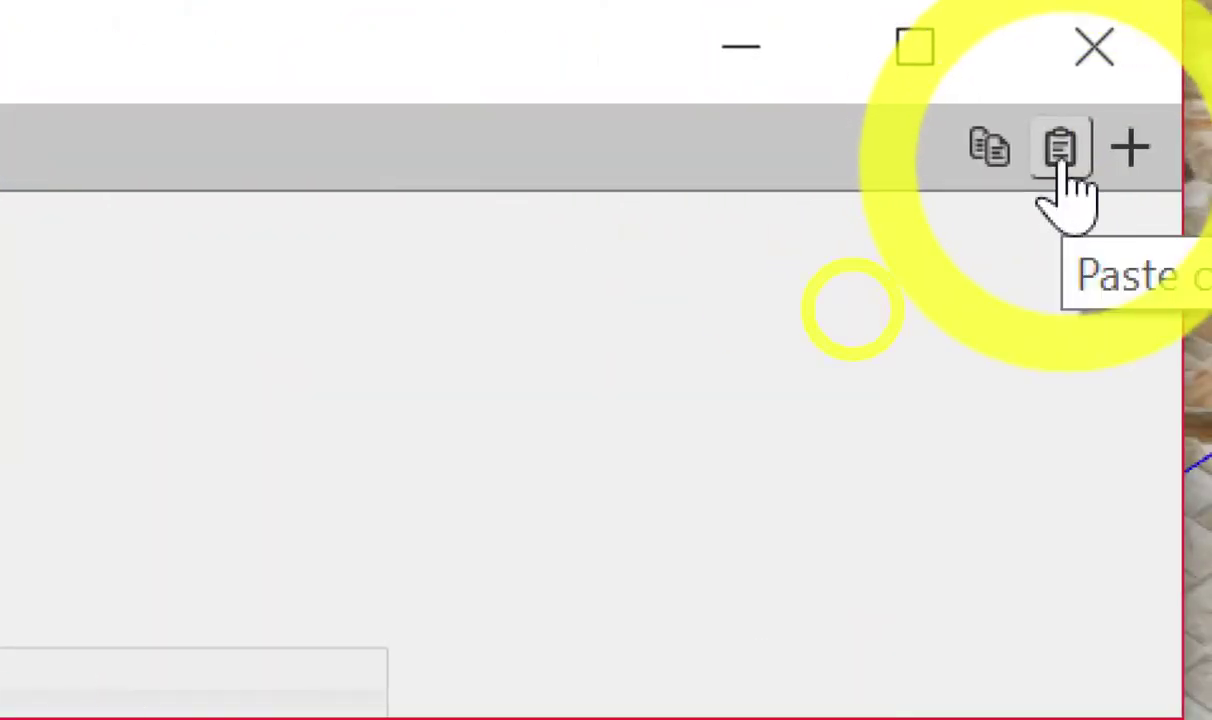
click(1060, 162)
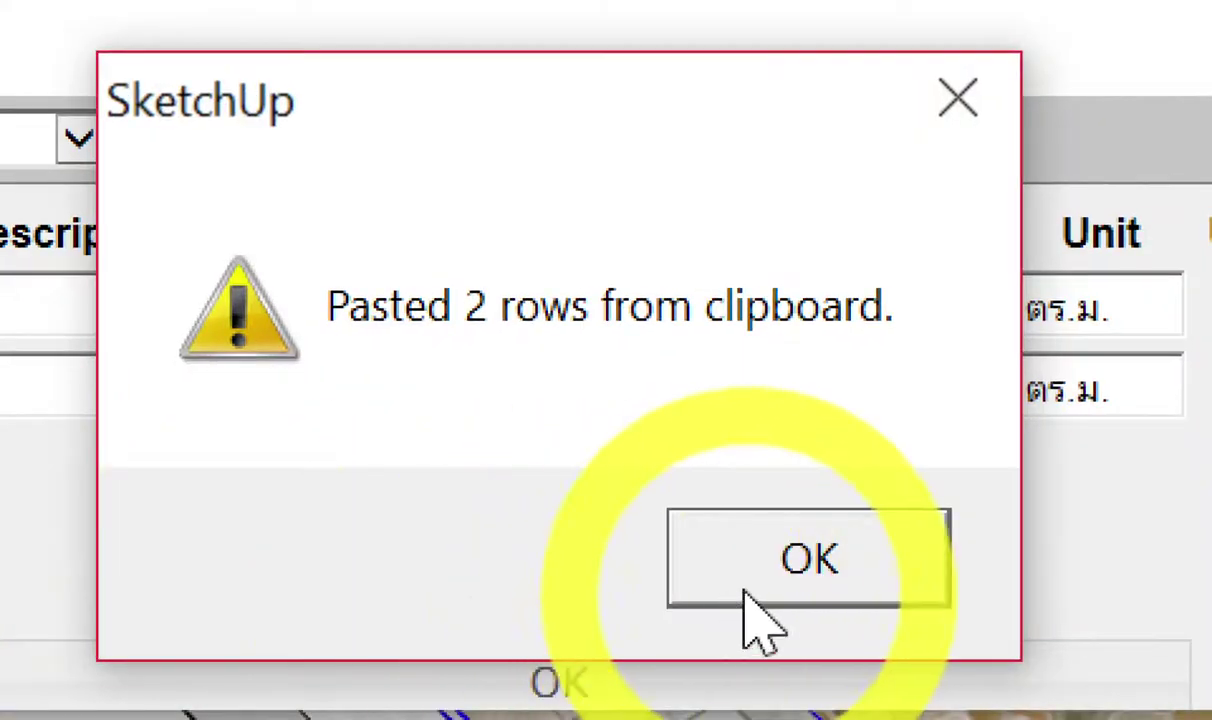
click(730, 600)
click(338, 400)
click(319, 470)
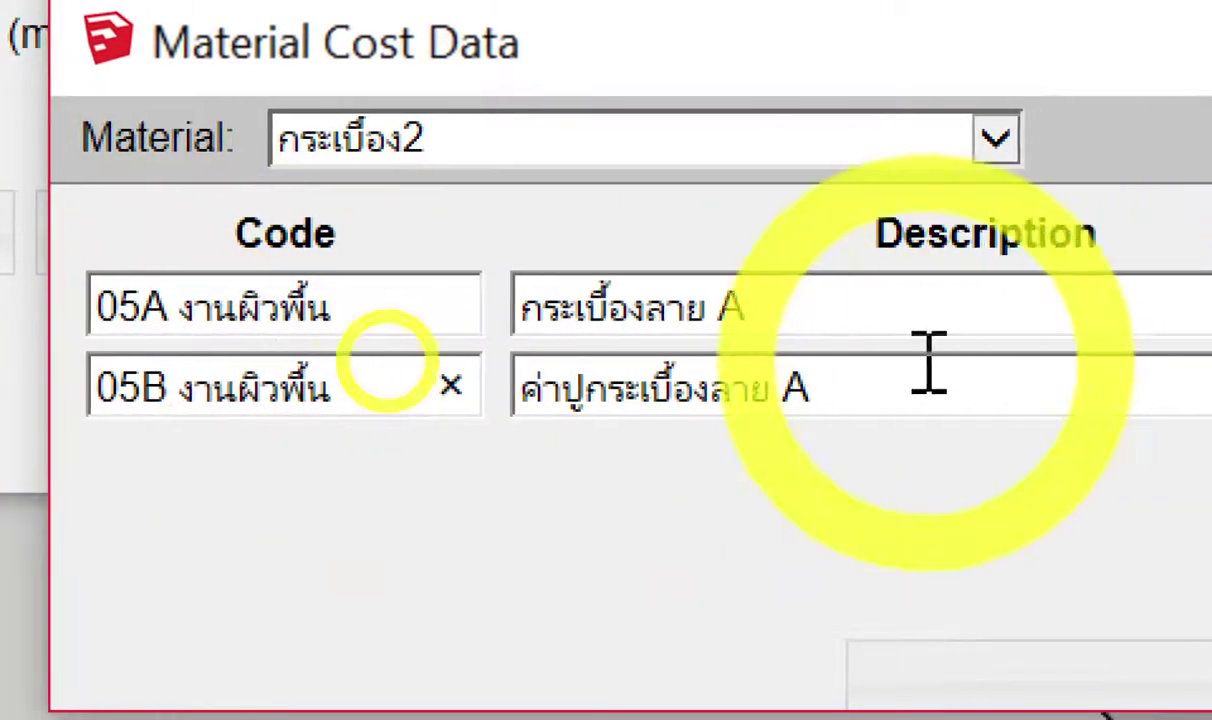
Rename both descriptions from A to B: กระเบื้องลาย B and ค่าปูกระเบื้องลาย B.
click(1037, 314)
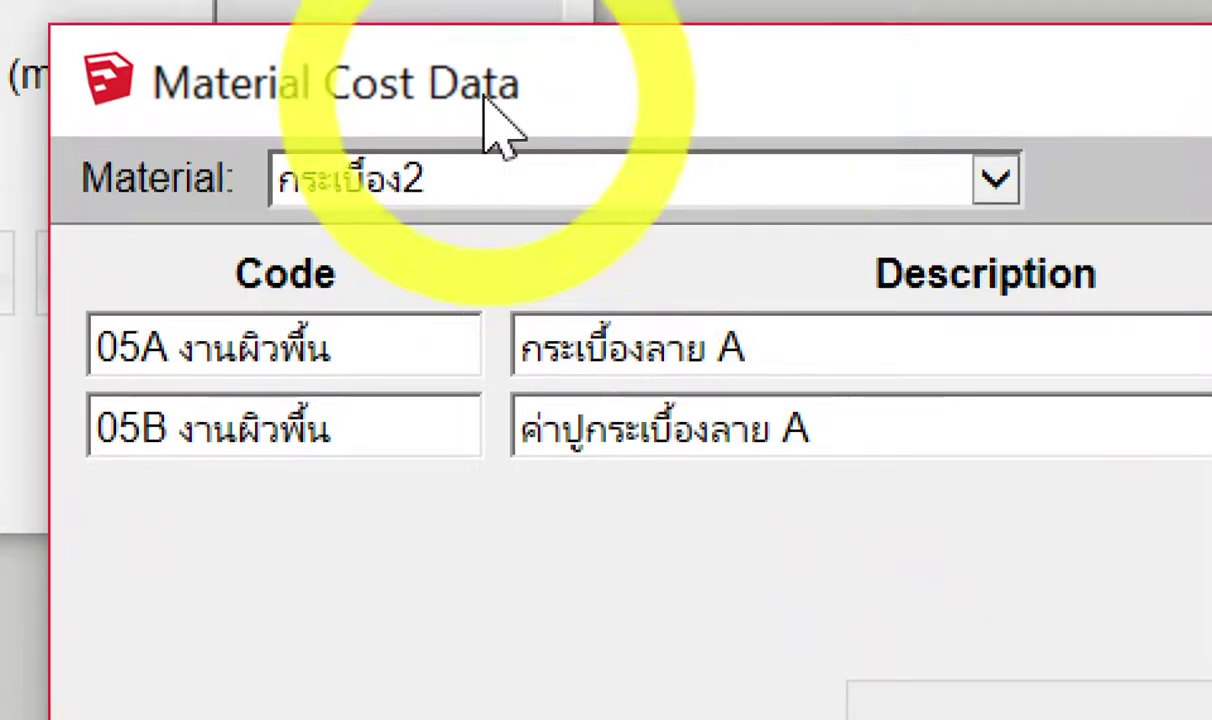
key(BackSpace)
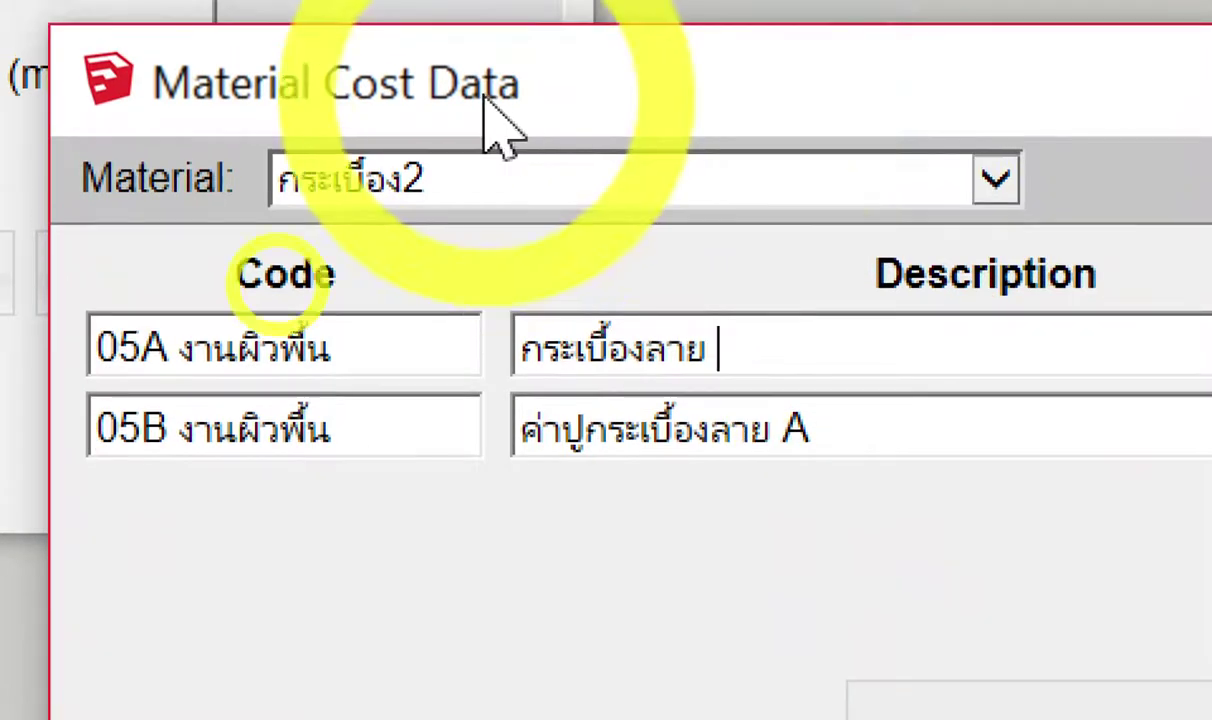
text(B)
click(848, 440)
key(BackSpace)
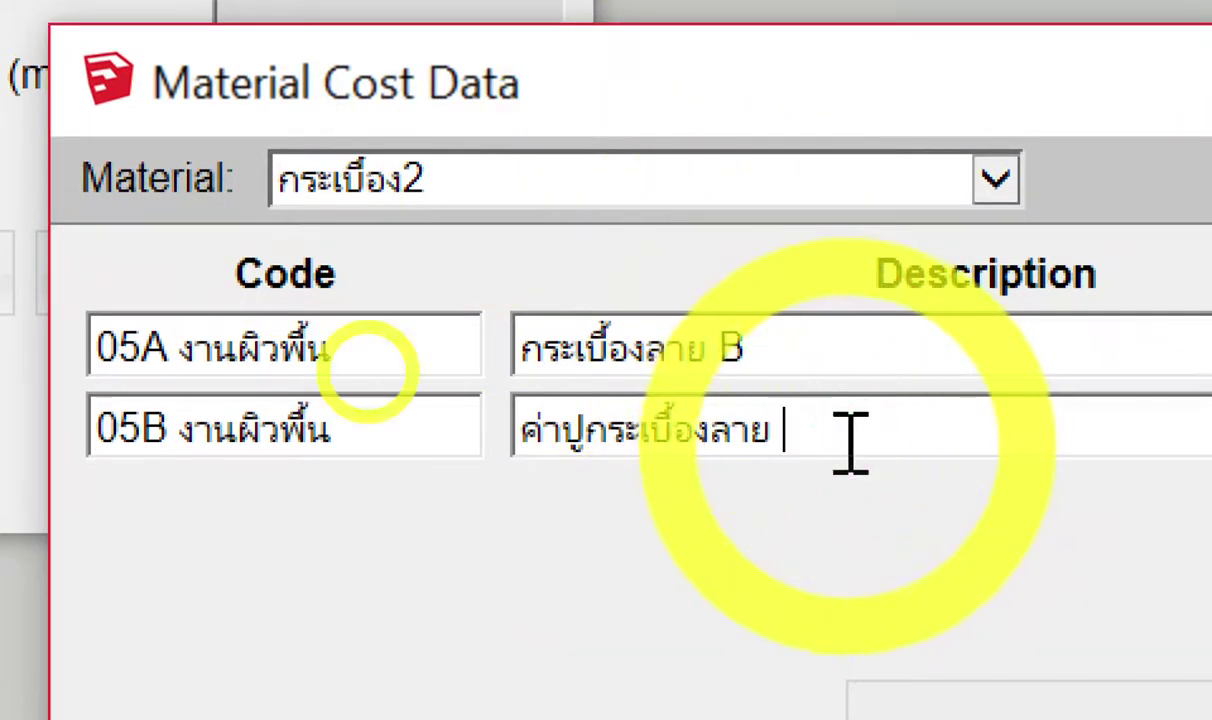
text(b)
key(BackSpace)
text(B)
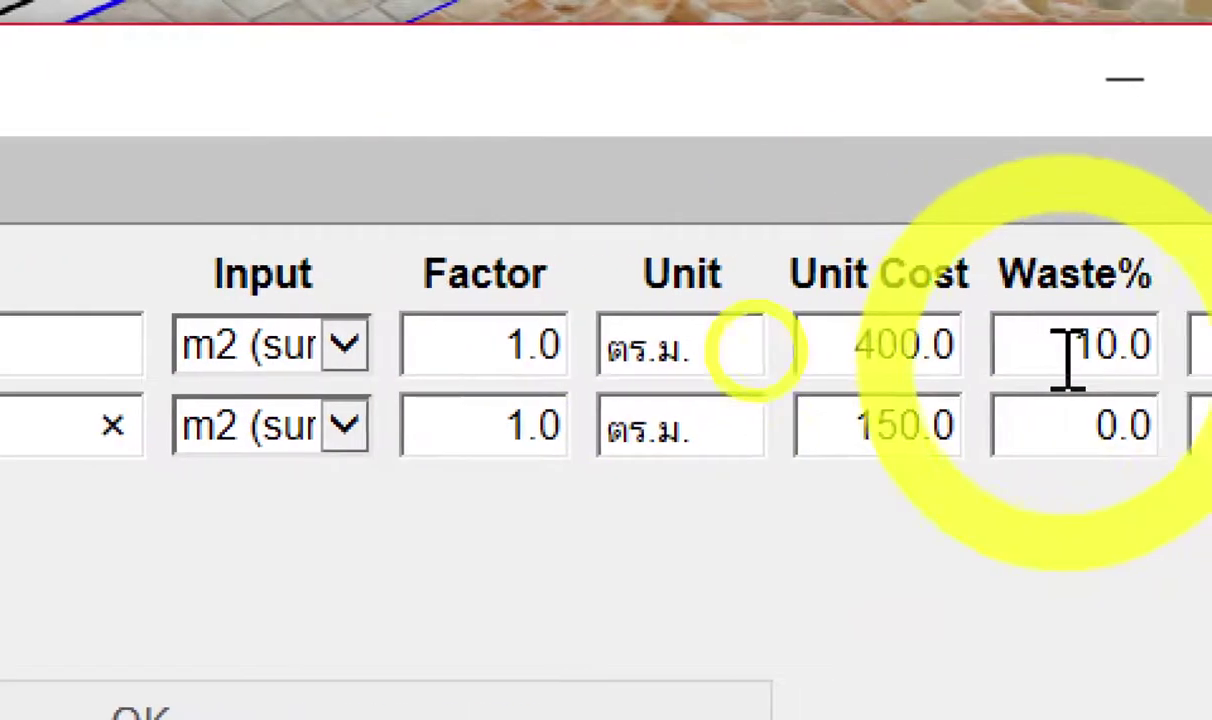
Set the two rows' unit costs to 350 and 120.
click(890, 345)
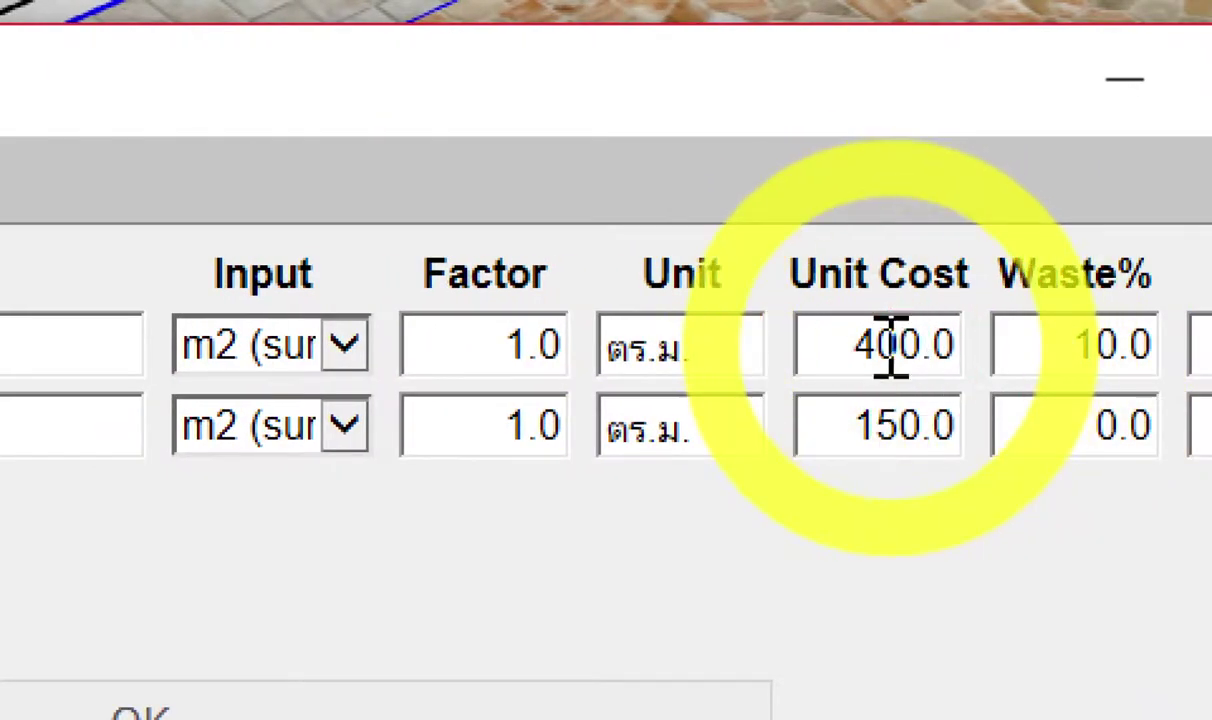
key(BackSpace)
text(3)
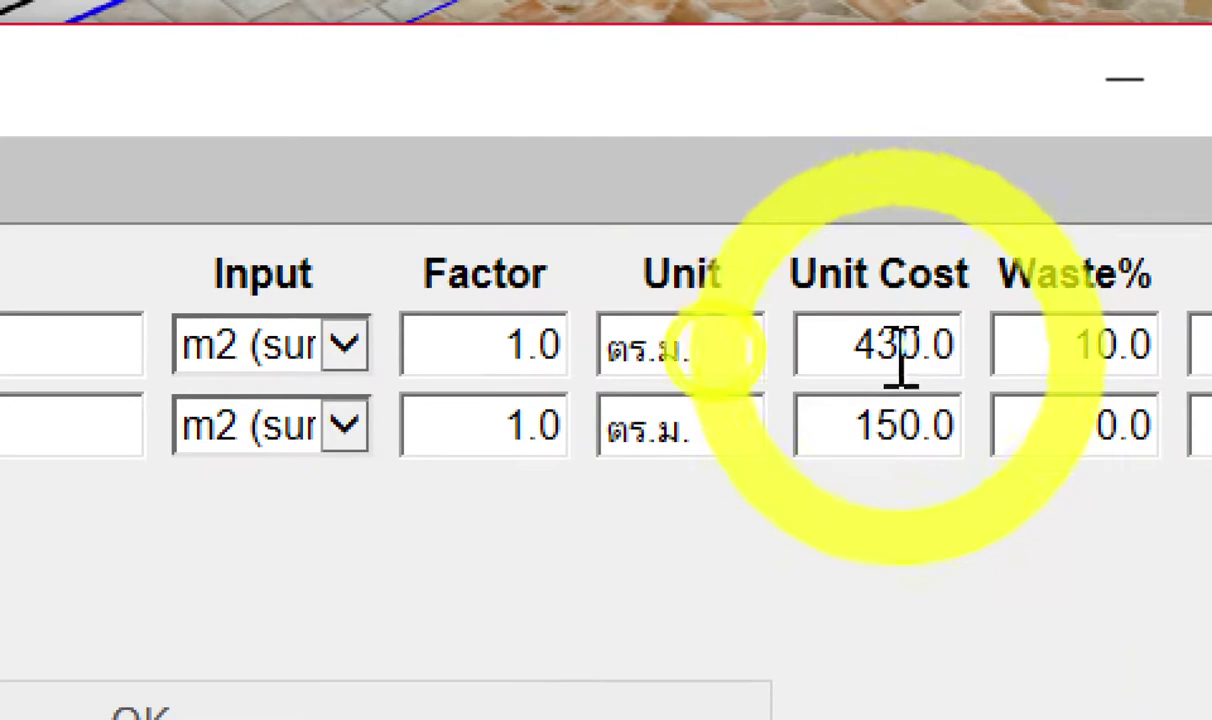
key(BackSpace)
key(BackSpace)
text(3)
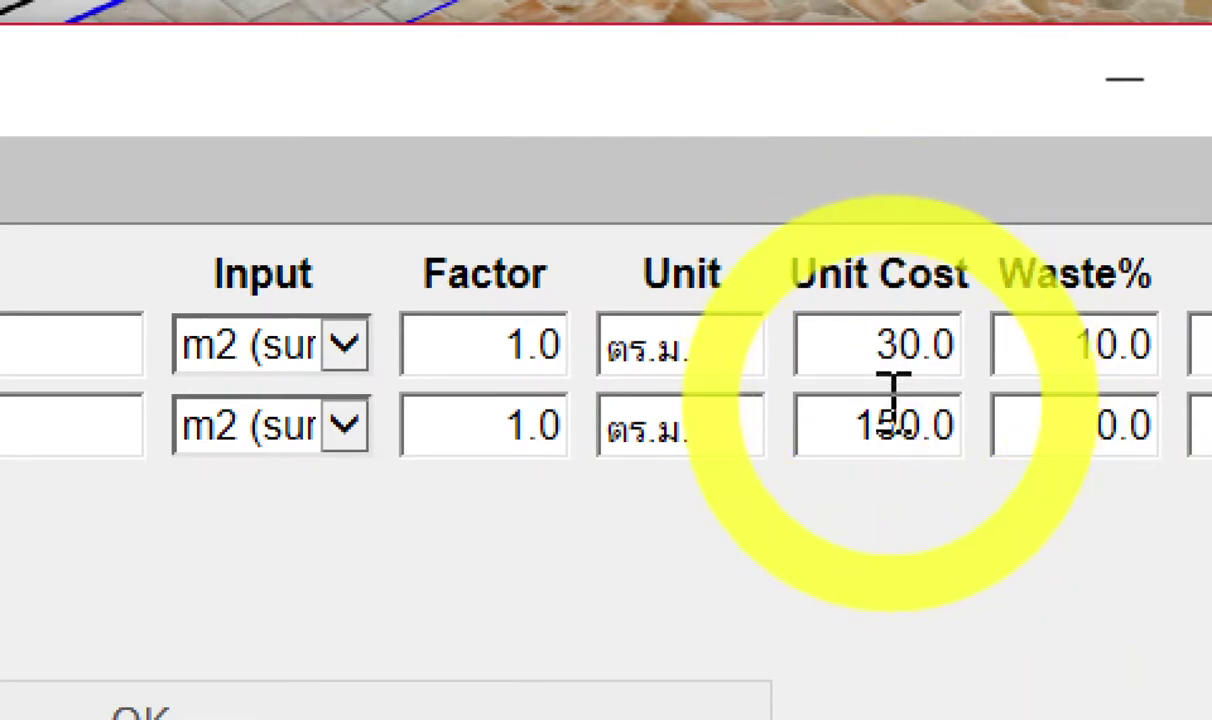
text(5)
click(891, 392)
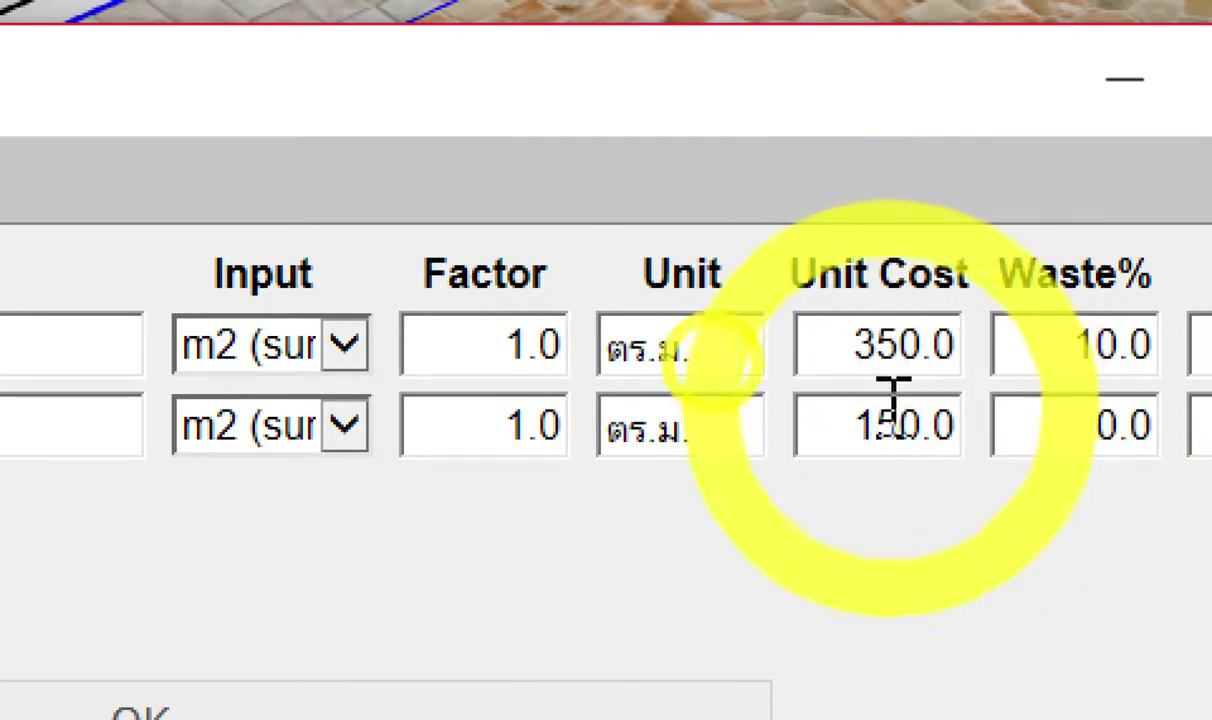
click(897, 425)
key(BackSpace)
text(12)
key(BackSpace)
key(BackSpace)
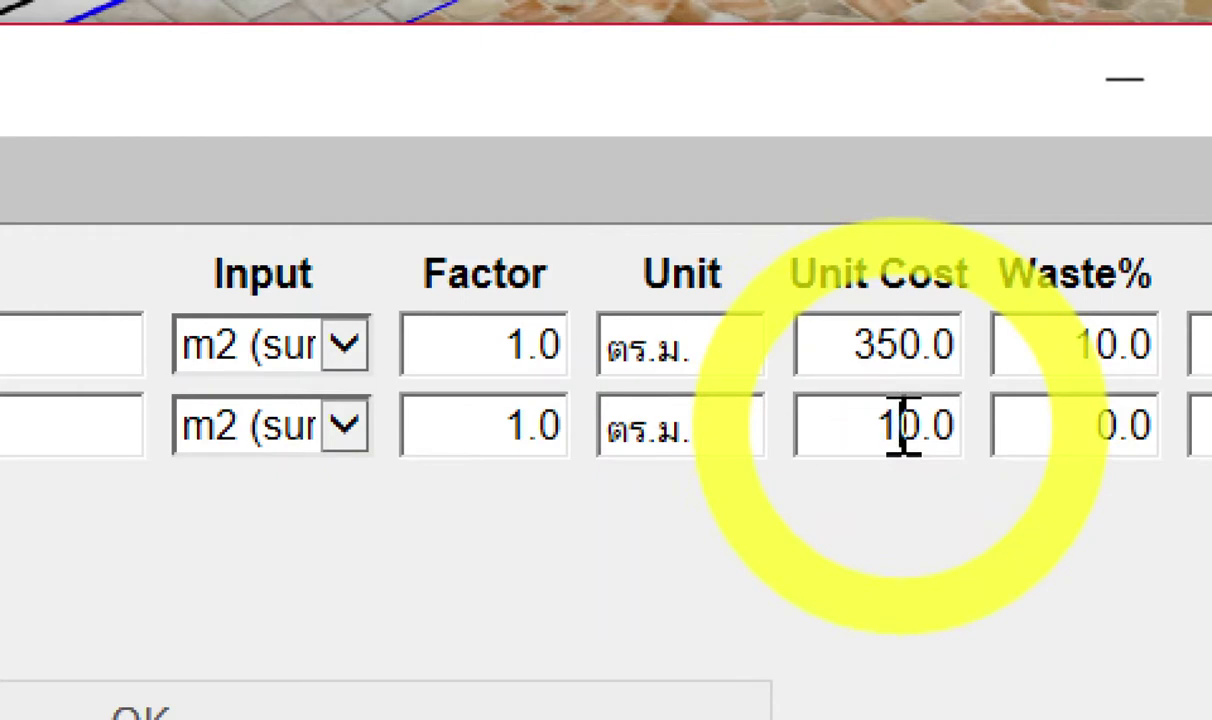
text(2)
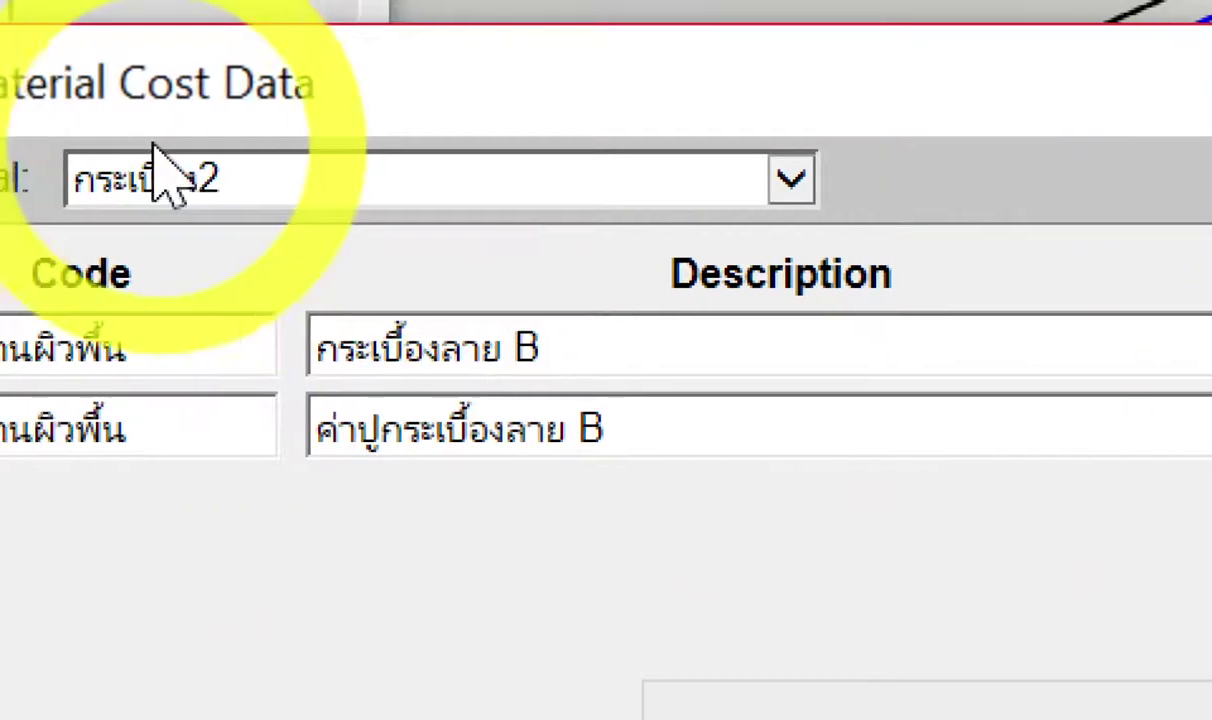
Compare with กระเบื้อง1, return to กระเบื้อง2, and save the cost data.
click(135, 182)
click(222, 135)
click(230, 180)
click(265, 225)
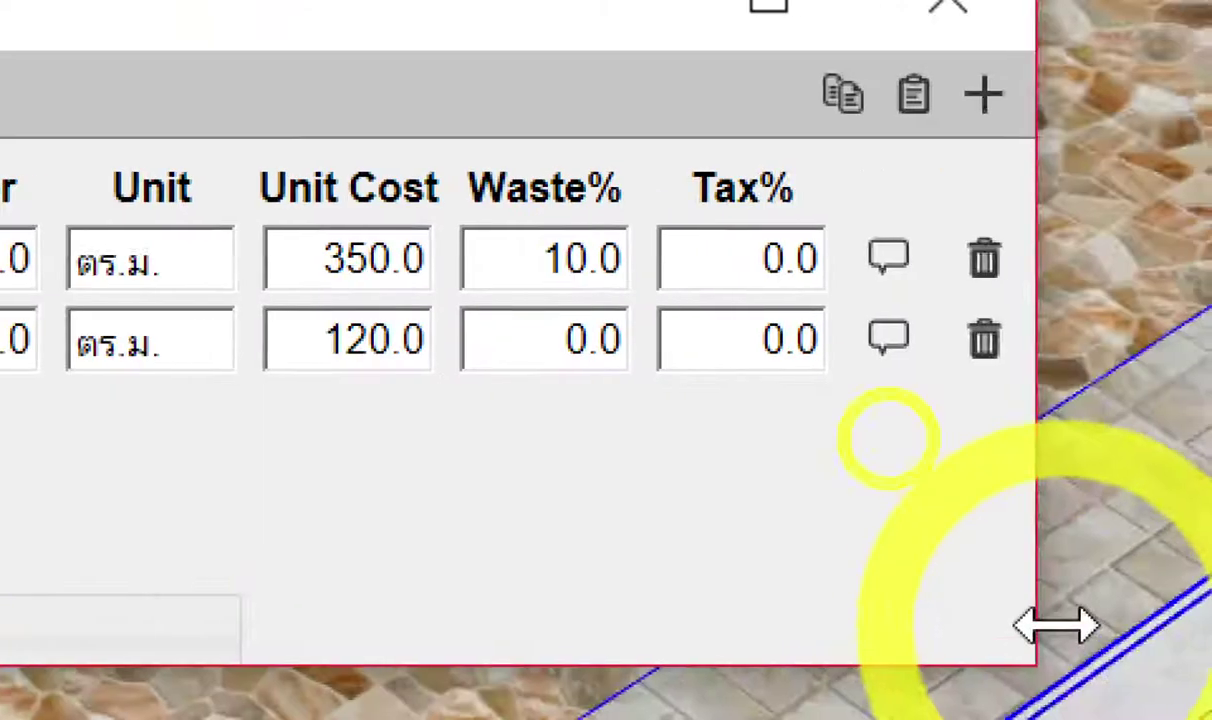
click(993, 602)
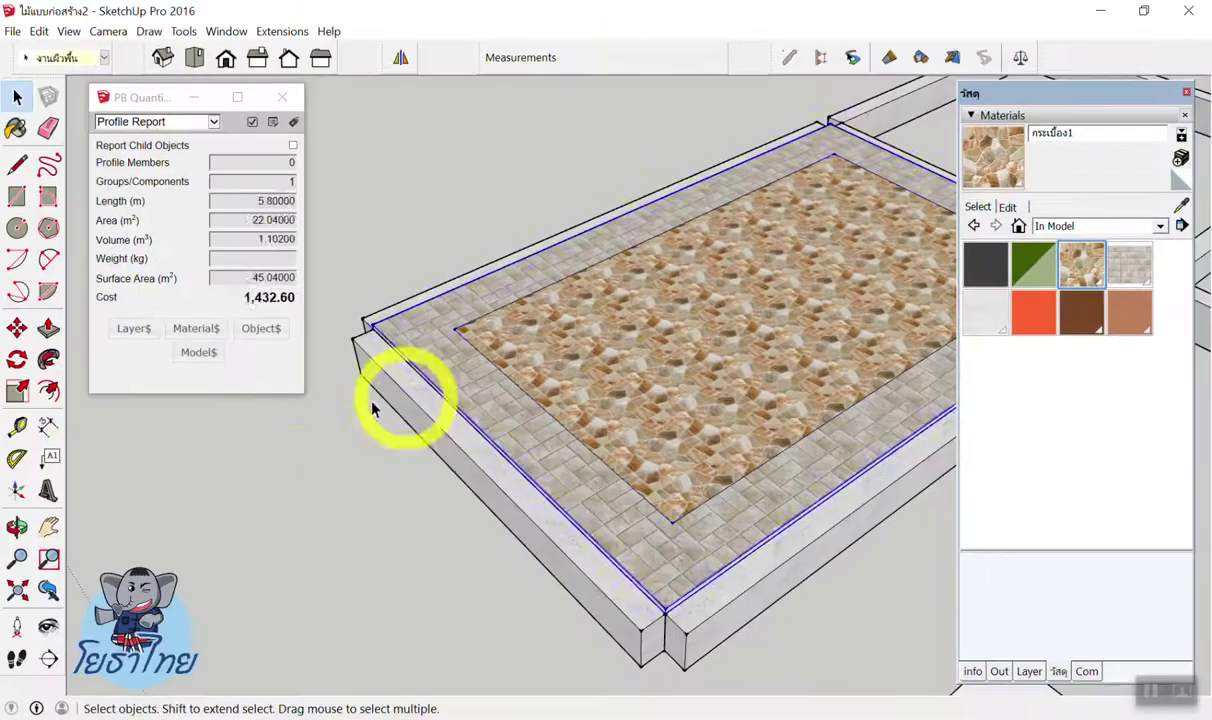
Repaint the floor slab's centre and border with the default white material.
click(290, 486)
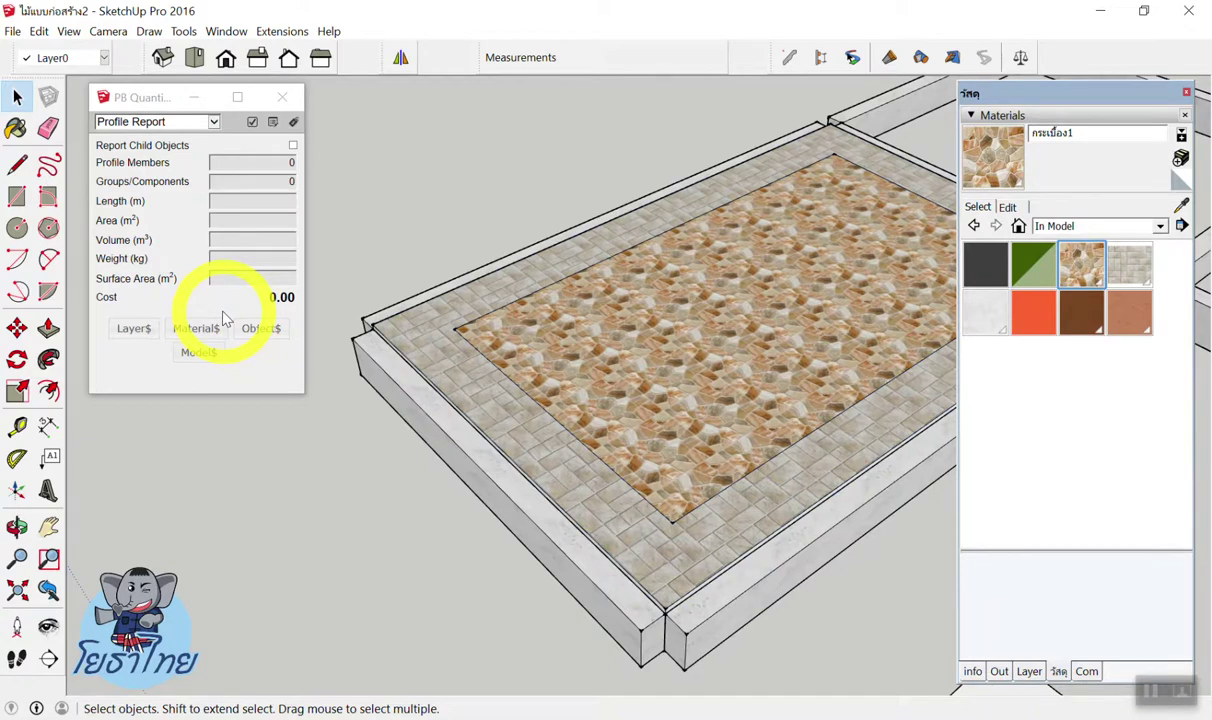
click(404, 304)
click(280, 315)
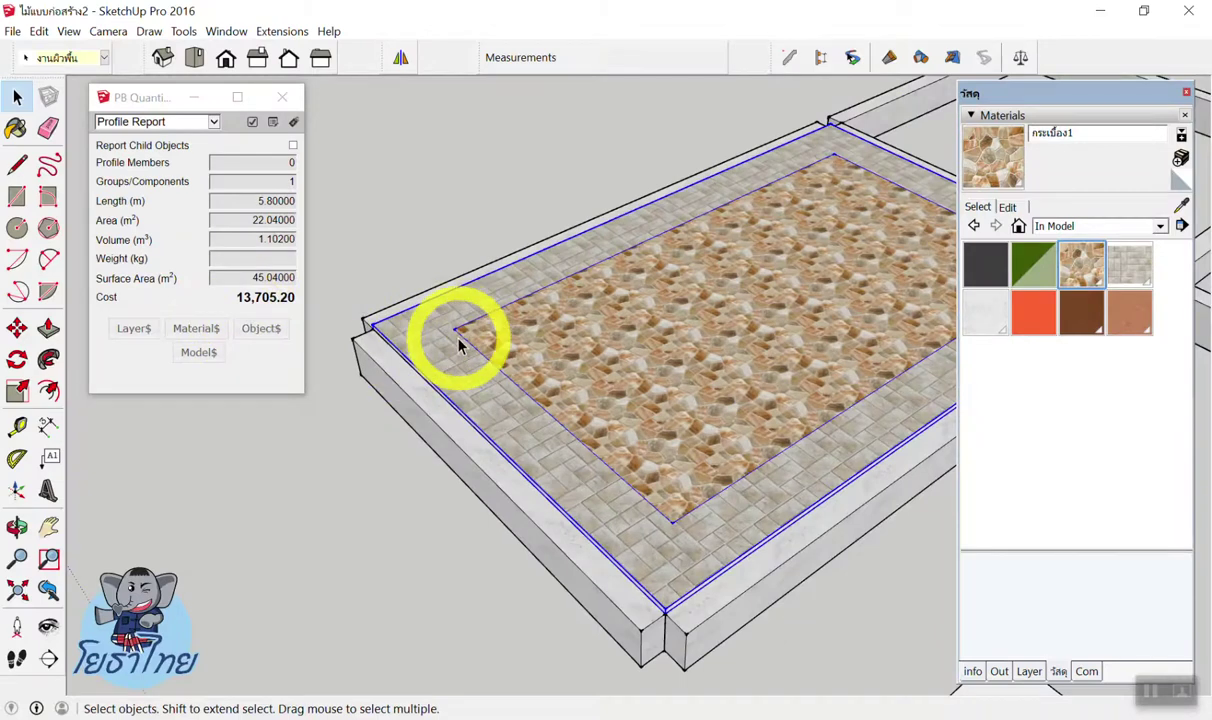
key(ctrl+t)
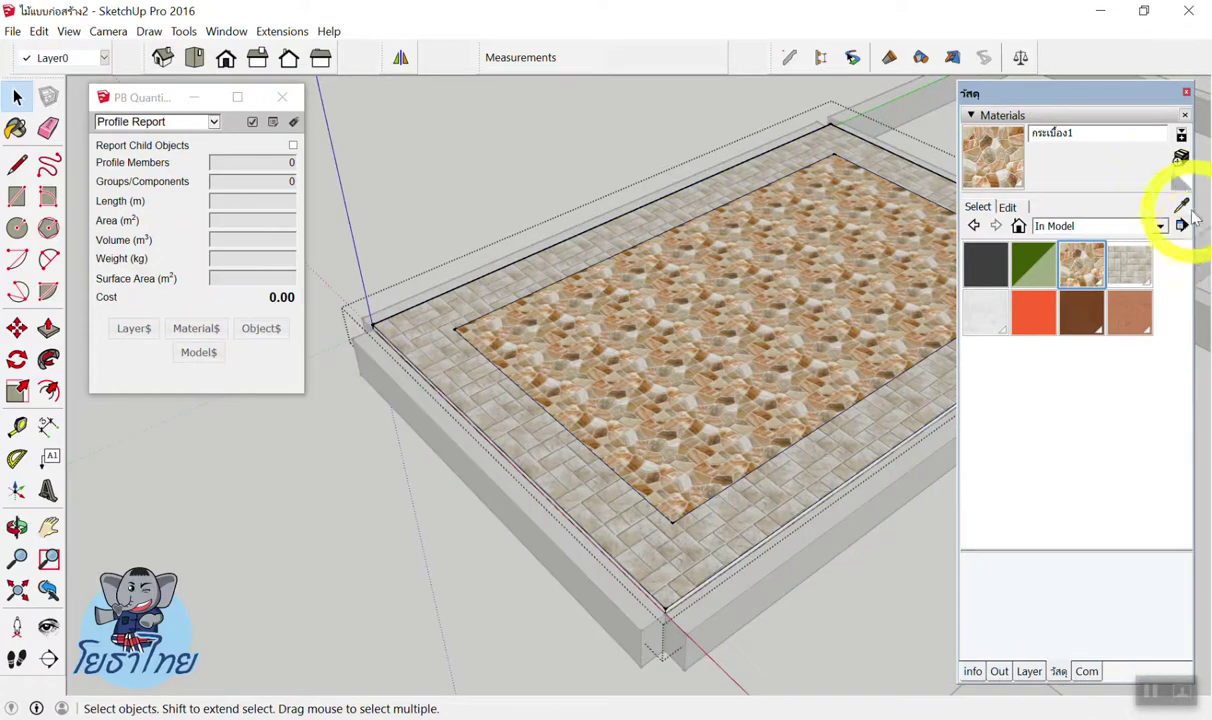
click(1180, 180)
click(725, 277)
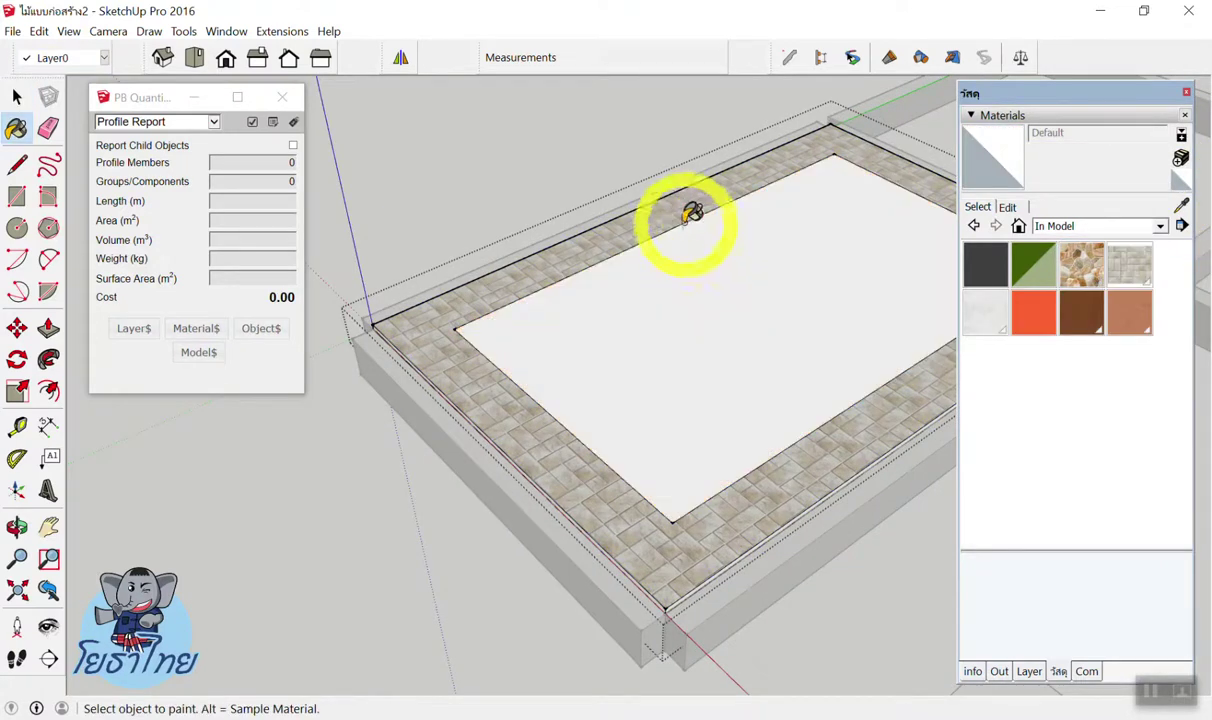
click(680, 205)
key(space)
click(522, 276)
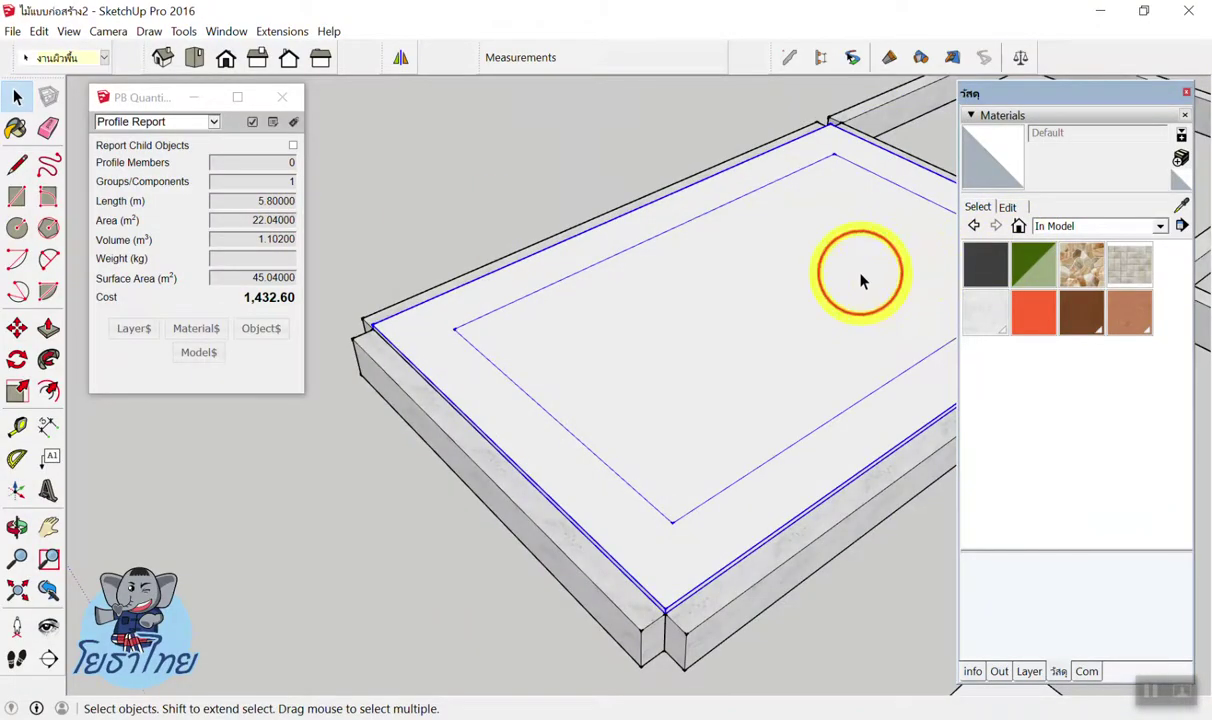
Paint the floor group's centre with stone material กระเบื้อง1.
double_click(860, 279)
click(1068, 270)
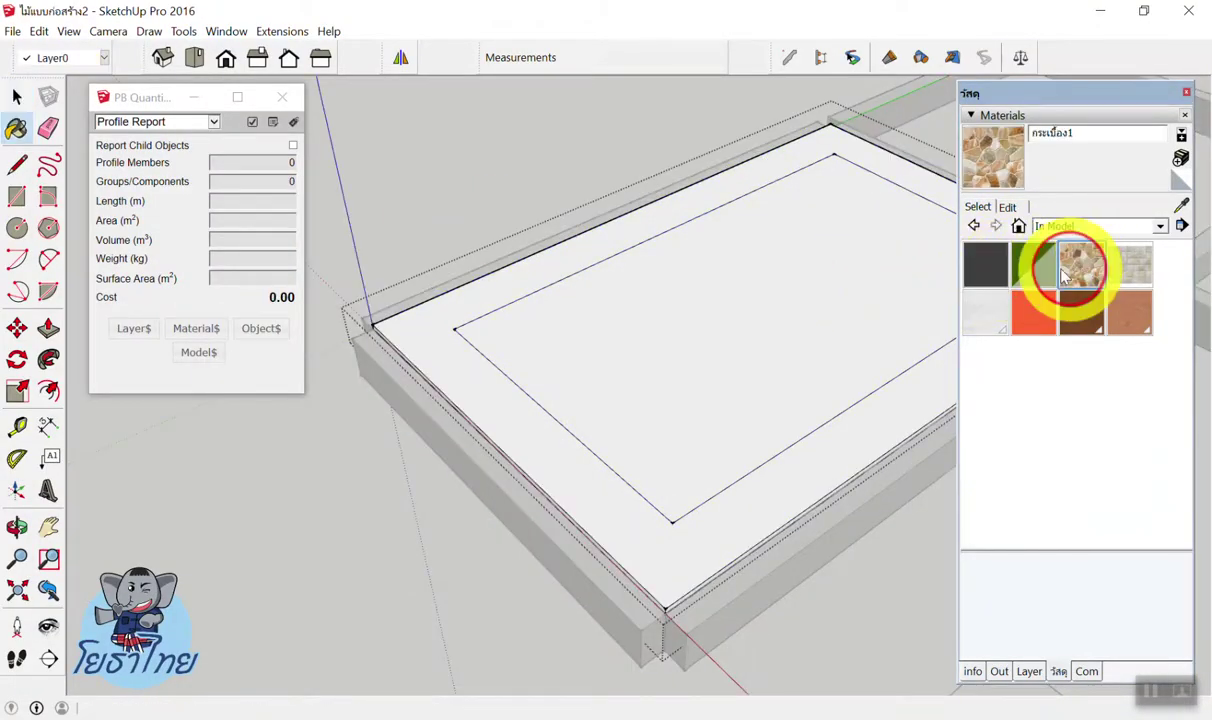
click(722, 255)
key(space)
click(633, 168)
click(649, 203)
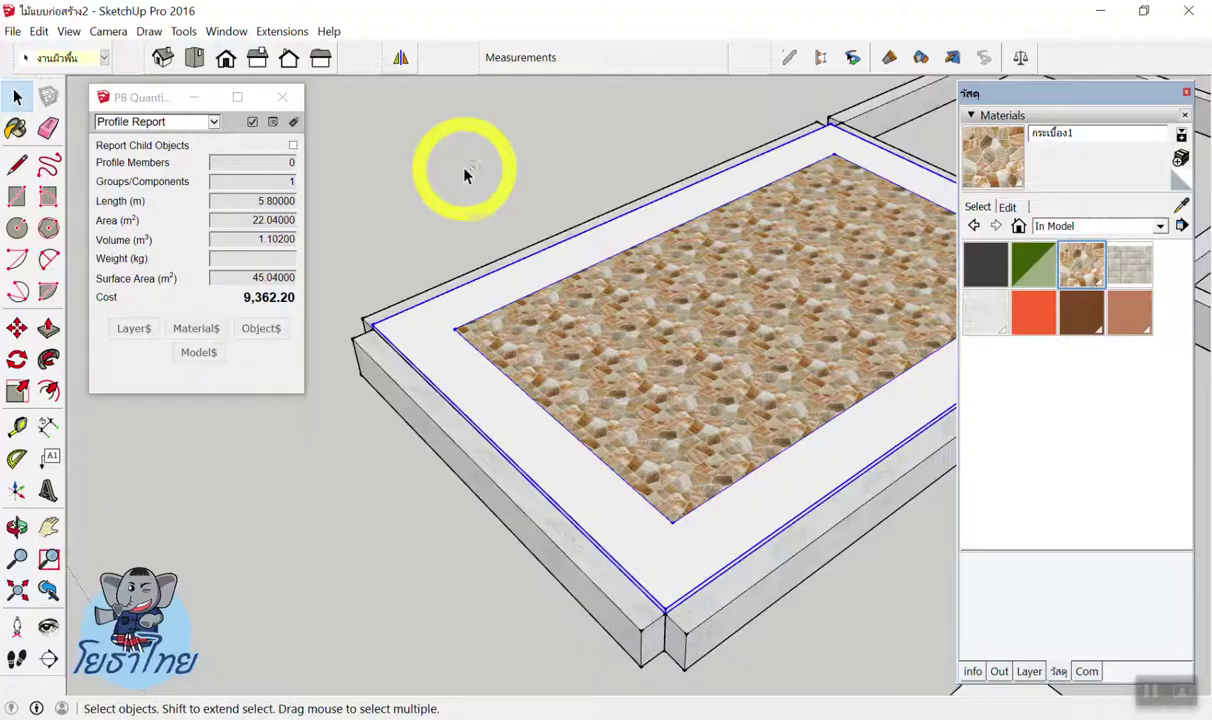
Paint the floor border with grey tile กระเบื้อง2 and check the 13,705.20 cost.
click(1125, 262)
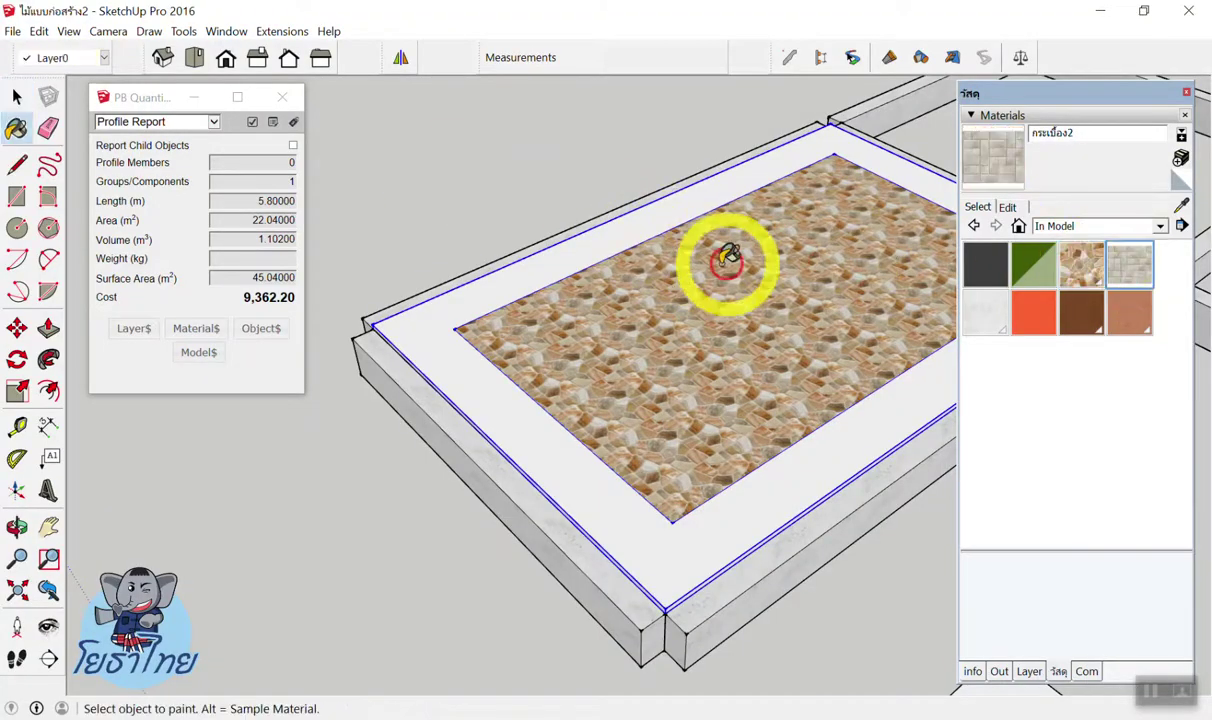
key(space)
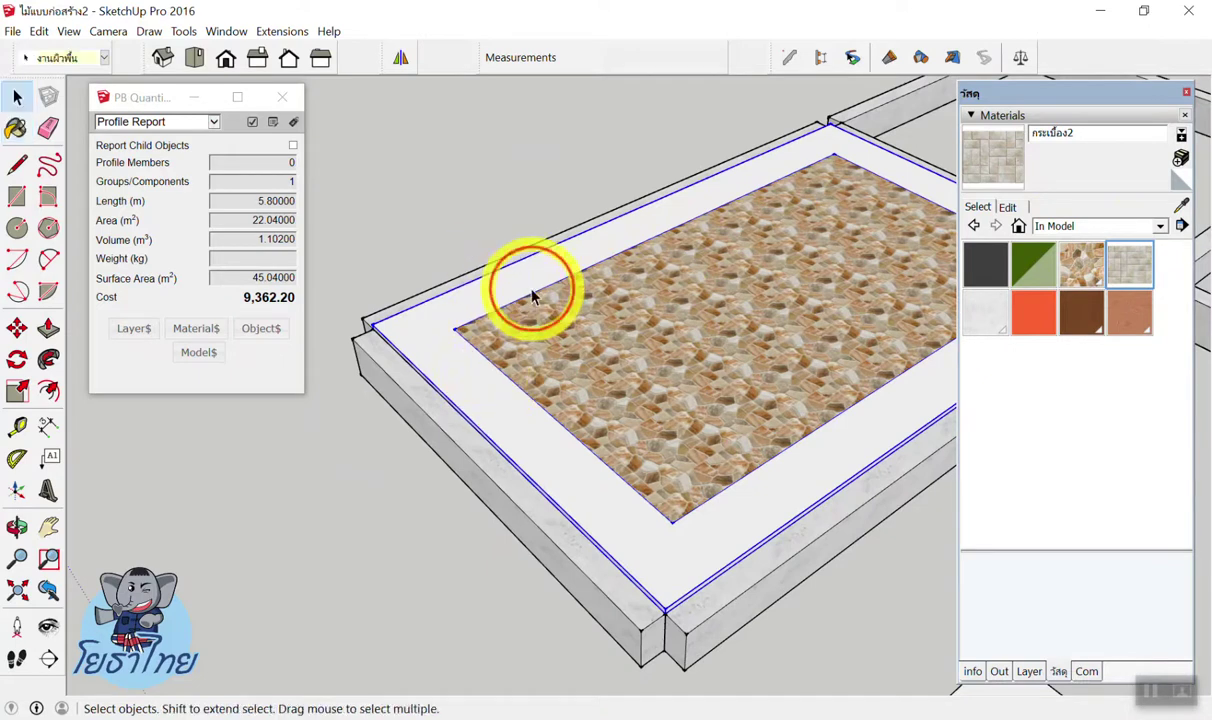
double_click(736, 292)
click(1130, 262)
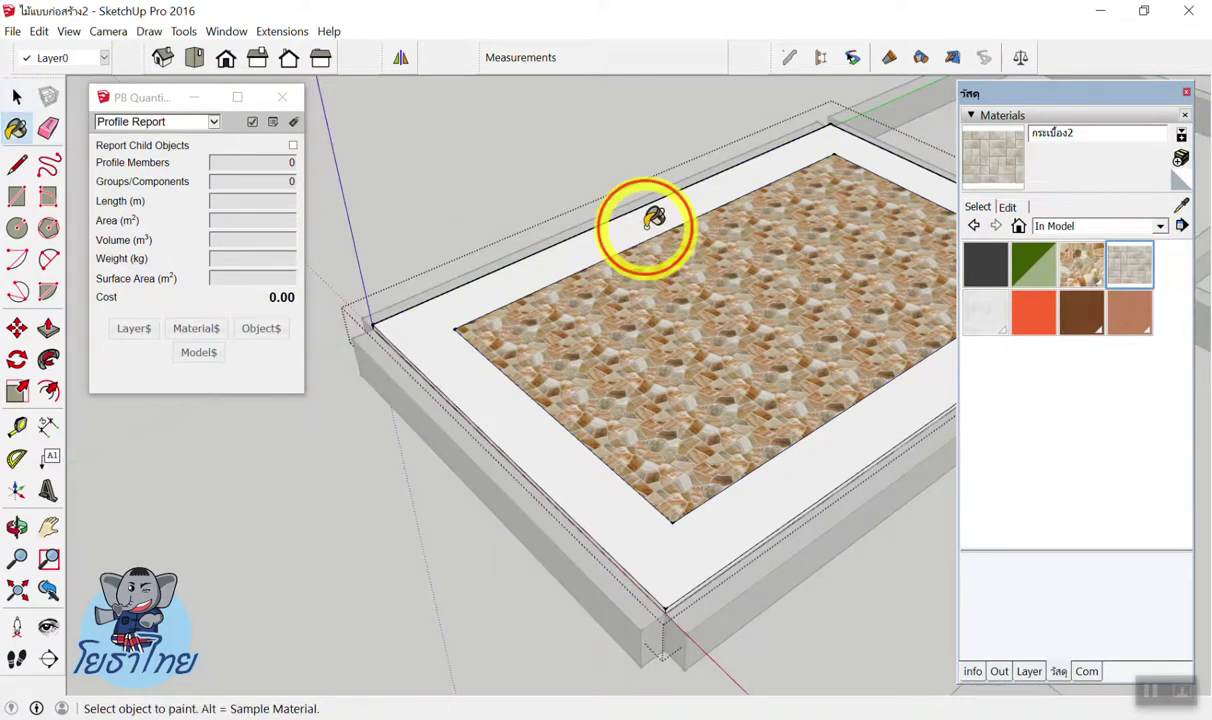
click(649, 208)
key(space)
click(617, 168)
click(693, 355)
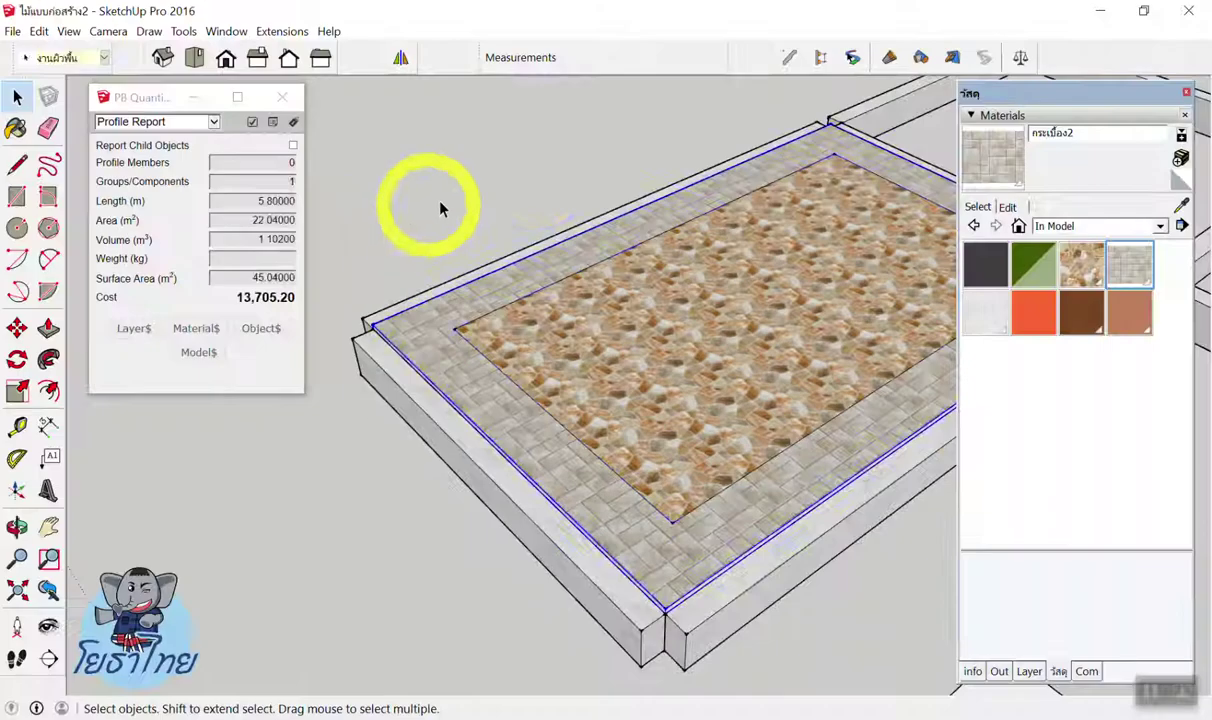
Deselect the floor and switch the right tray to the Components browser.
click(533, 183)
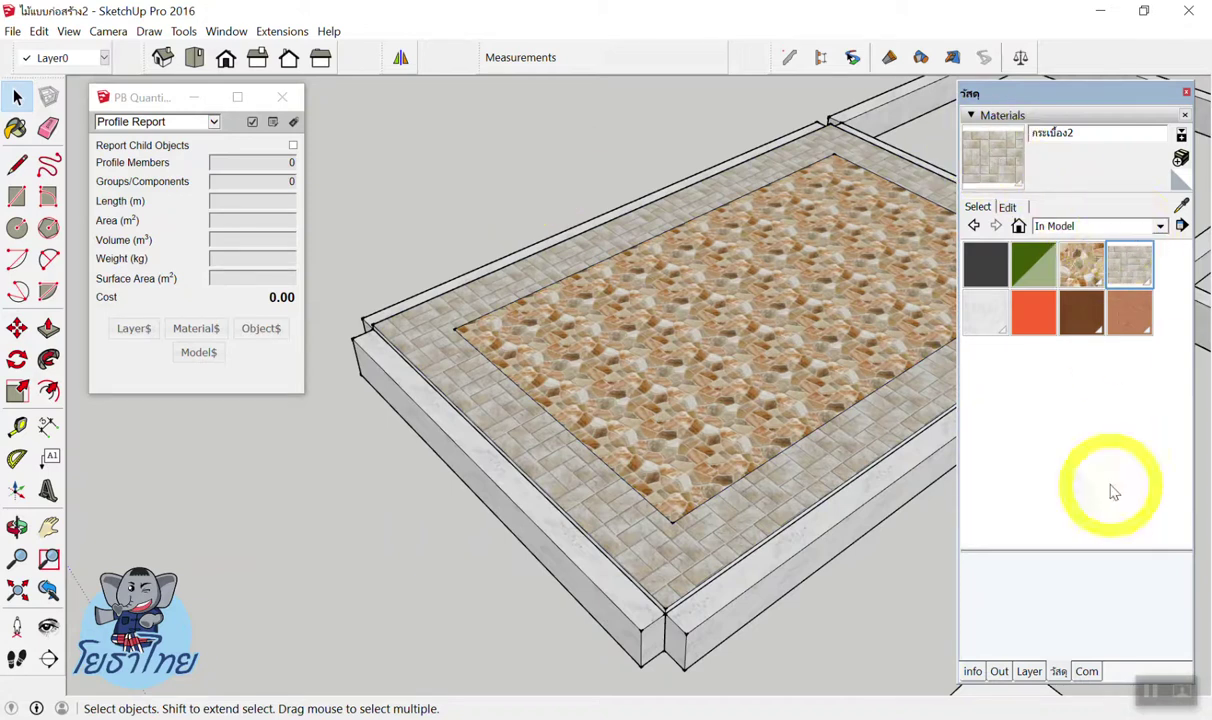
click(1085, 671)
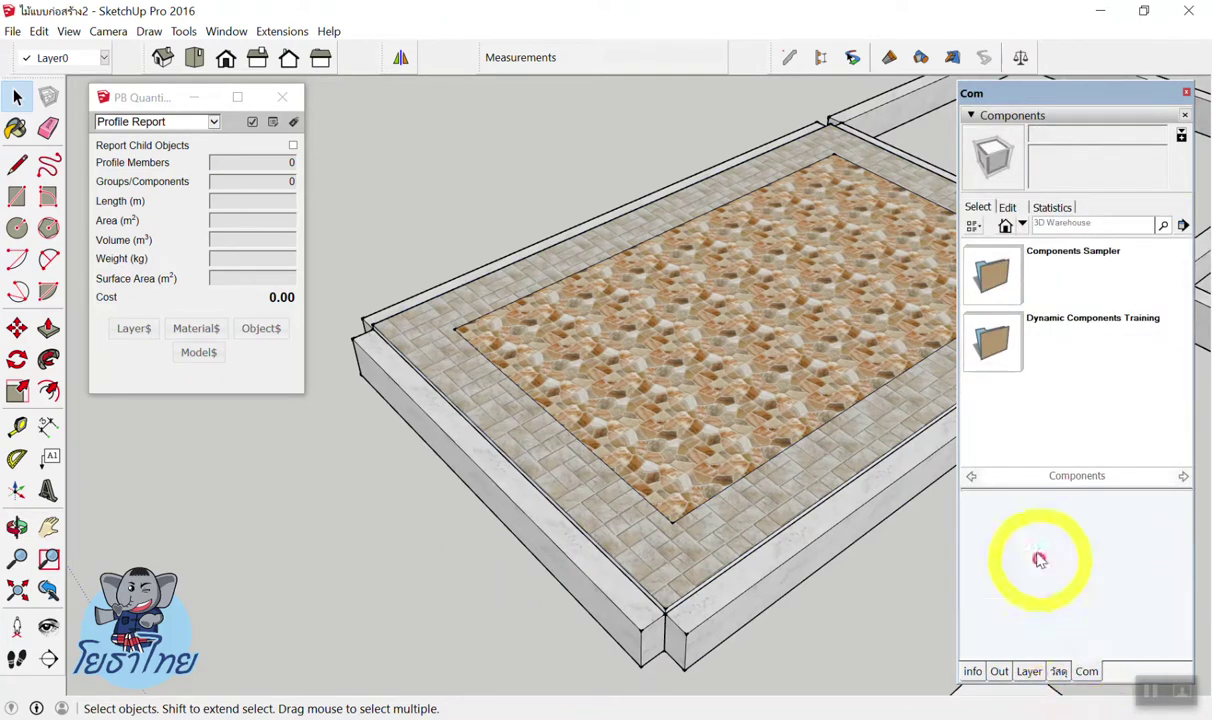
click(1029, 671)
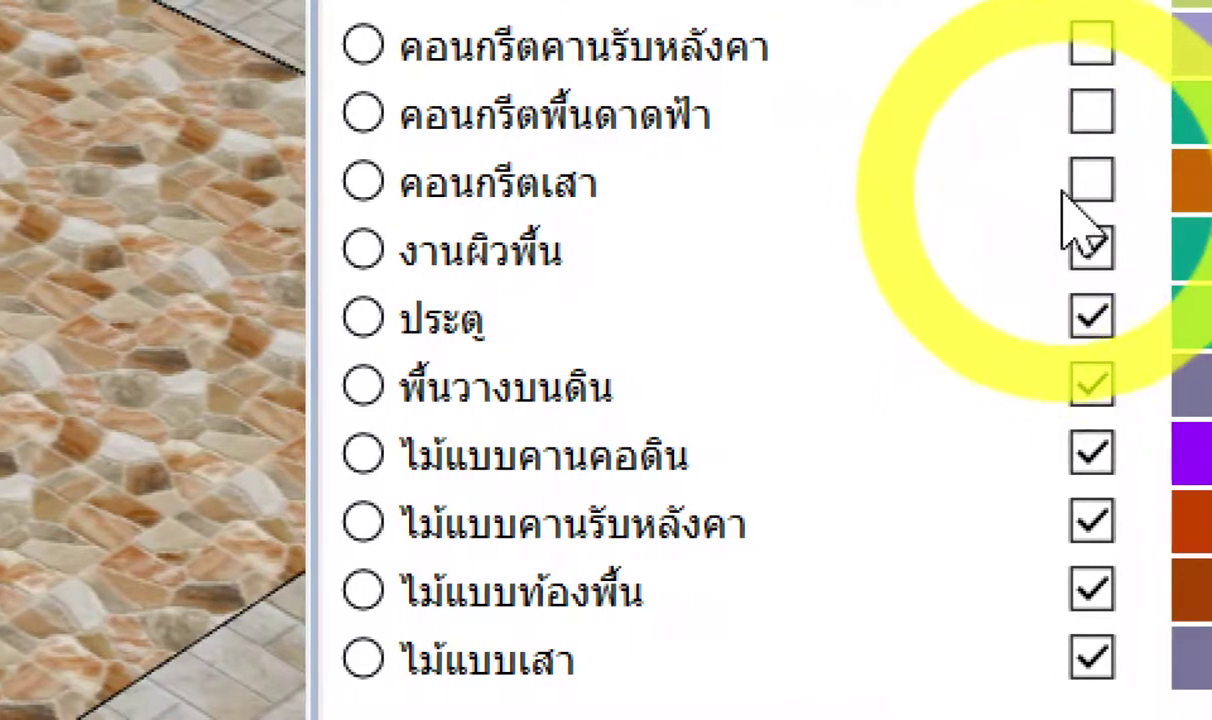
click(1138, 182)
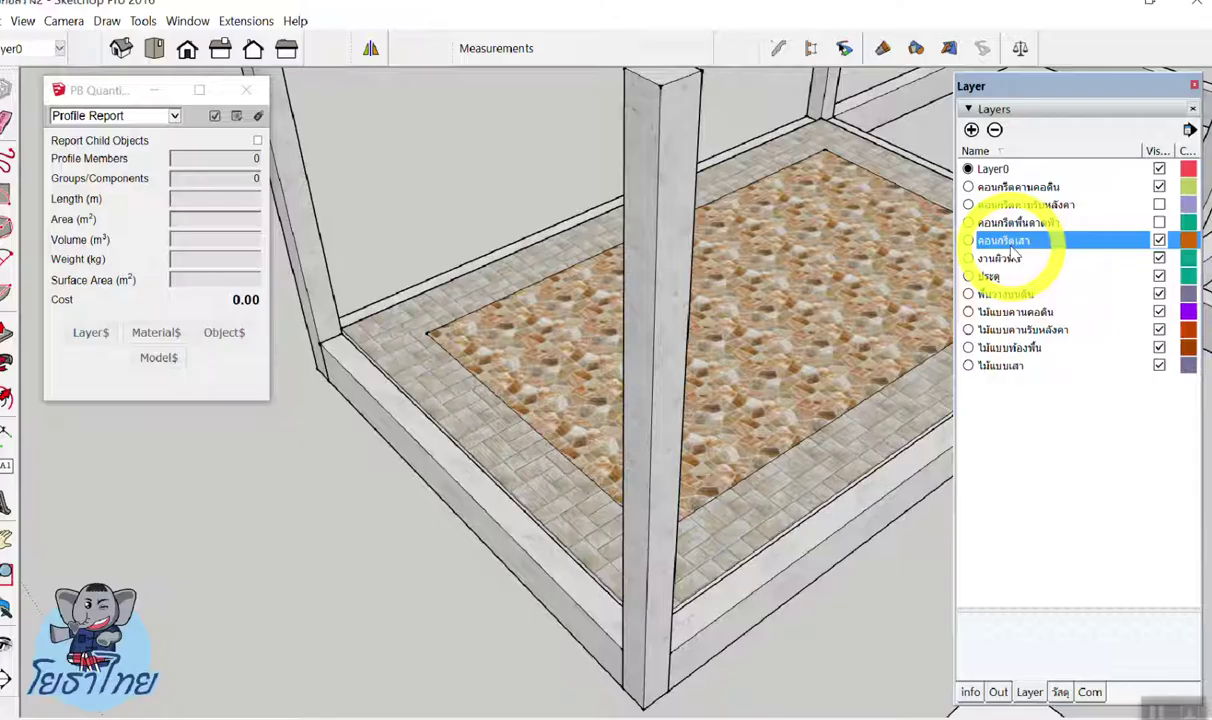
scroll(676, 277, down, 5)
scroll(800, 350, up, 5)
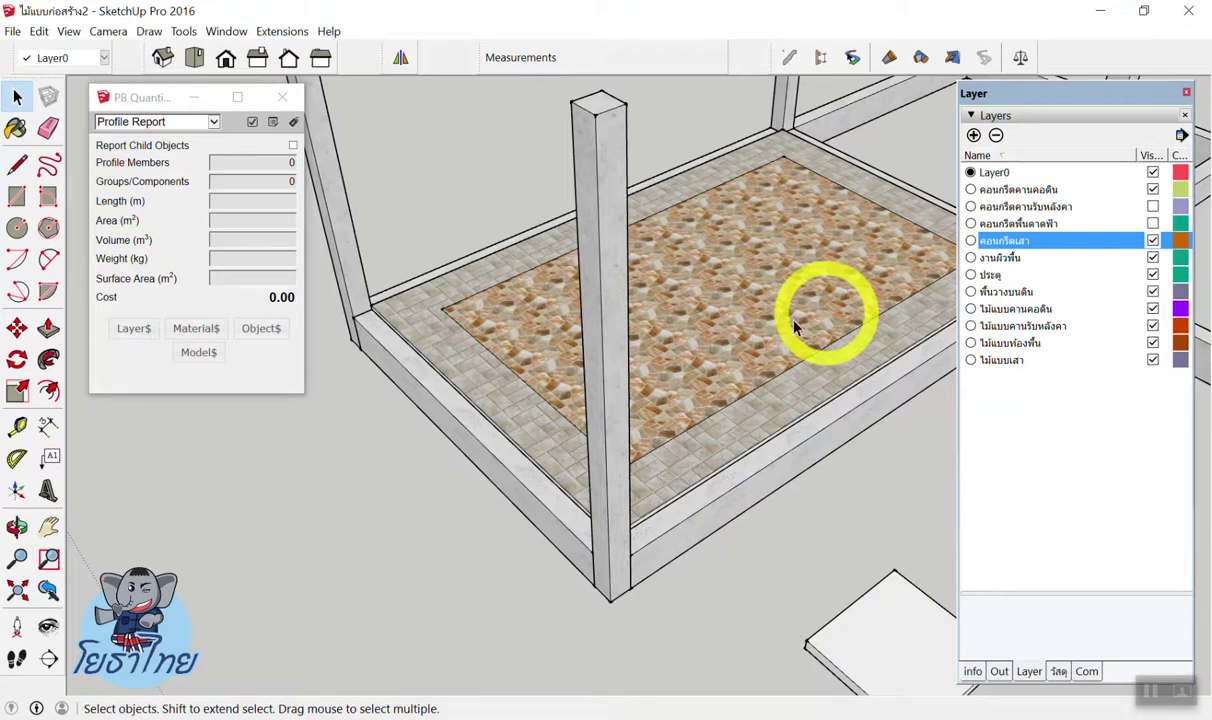
scroll(780, 280, down, 2)
scroll(690, 235, up, 5)
scroll(668, 255, down, 2)
scroll(576, 325, up, 2)
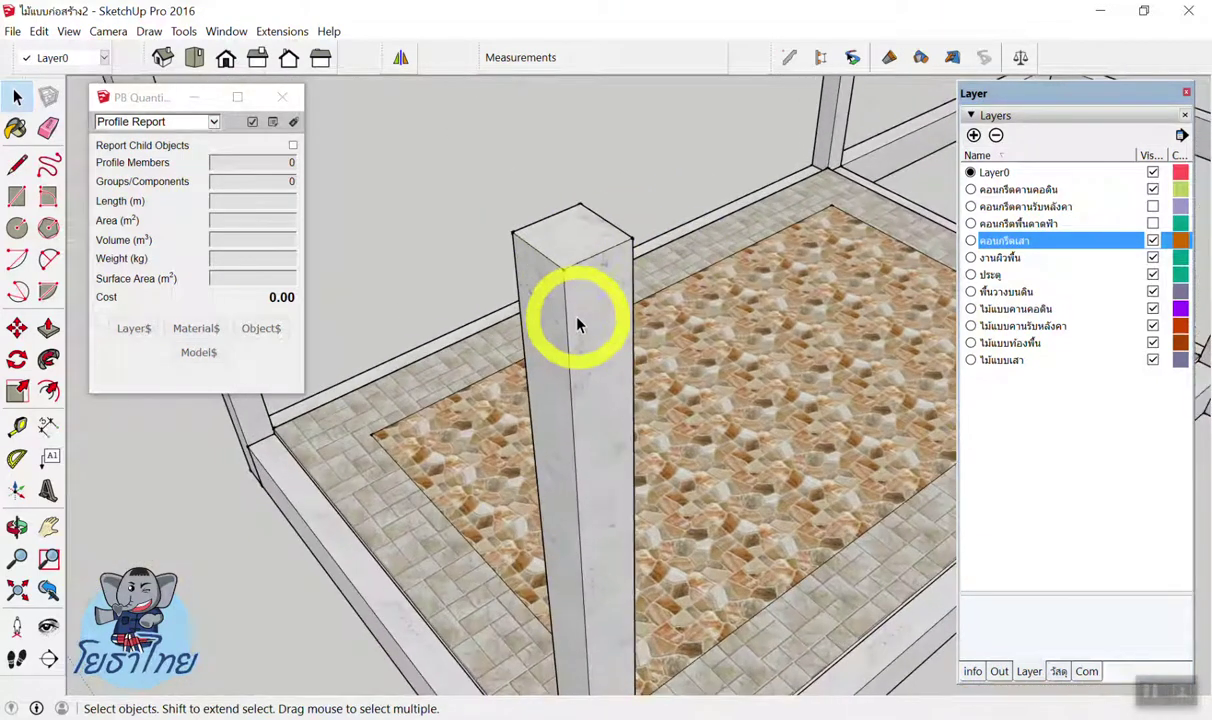
scroll(576, 325, up, 2)
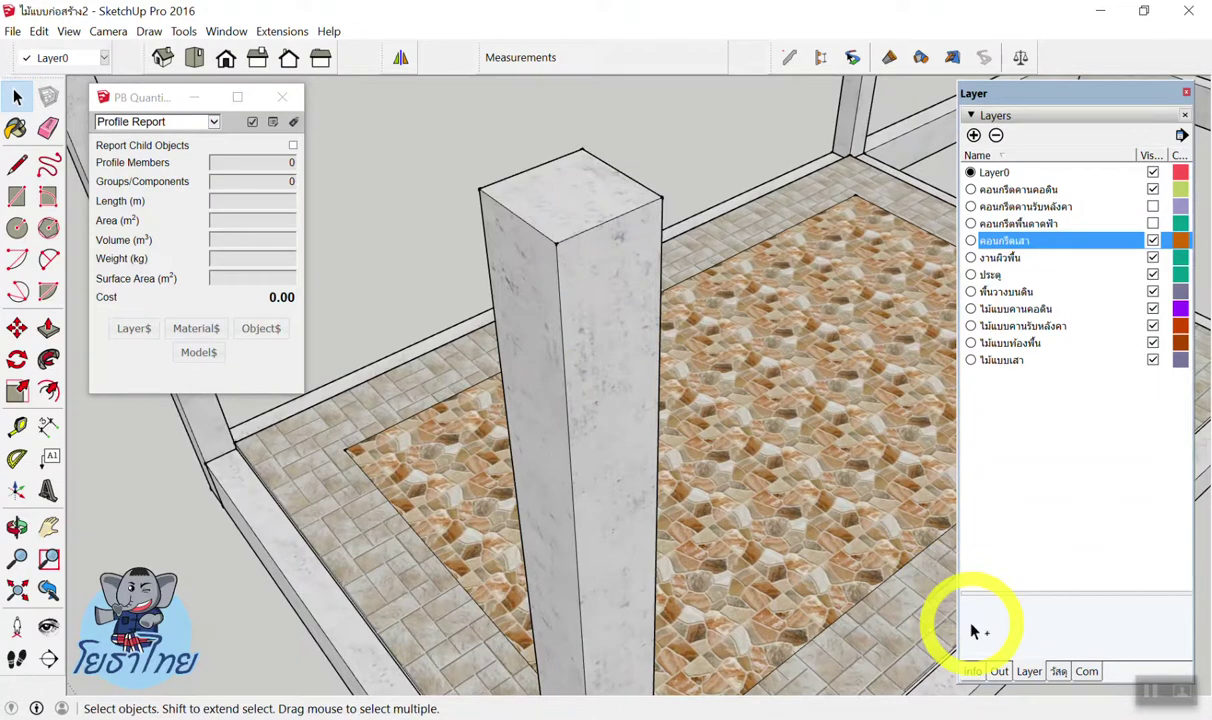
drag(515, 188, 519, 455)
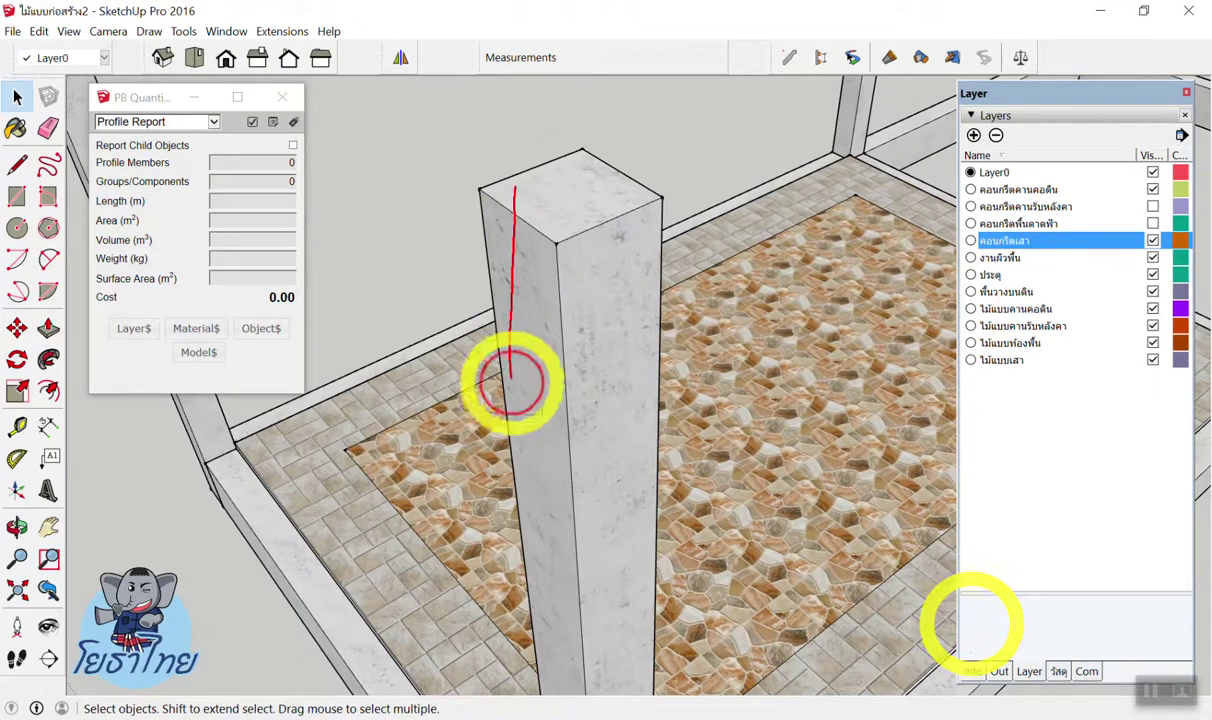
drag(574, 228, 586, 462)
drag(640, 200, 620, 430)
drag(580, 180, 570, 435)
mouse_move(490, 258)
mouse_down()
mouse_move(645, 280)
mouse_move(505, 290)
mouse_up()
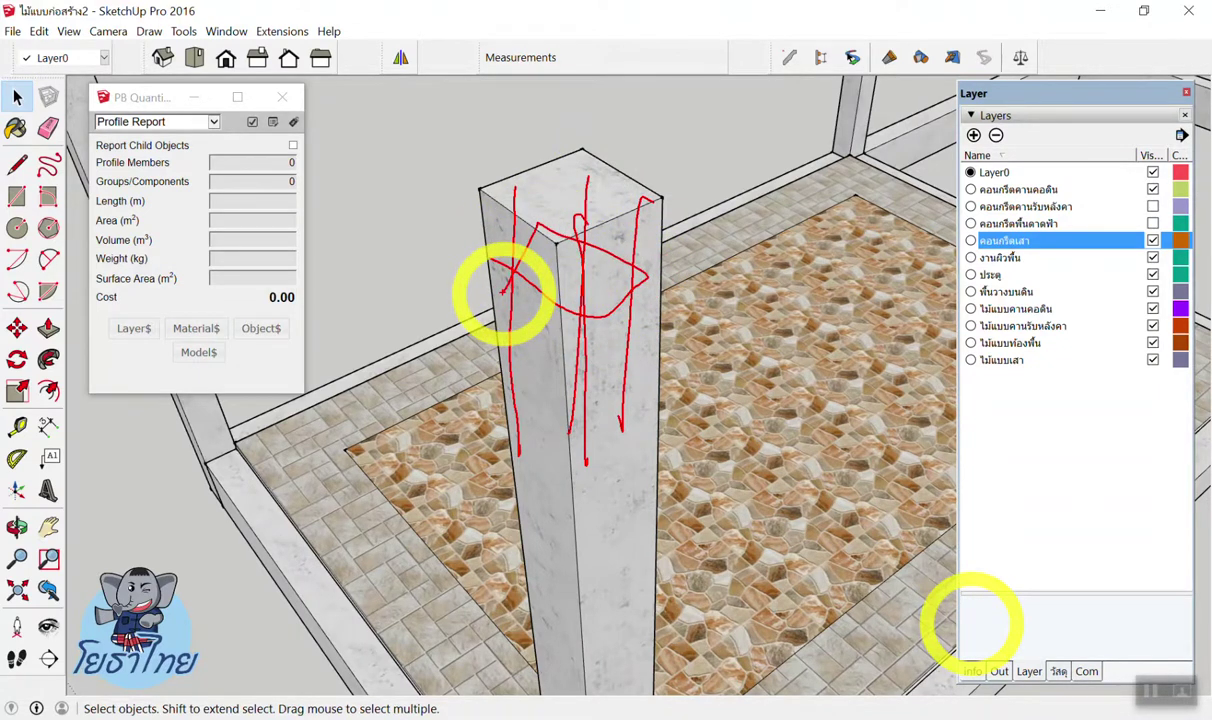
drag(556, 332, 533, 346)
drag(704, 300, 820, 268)
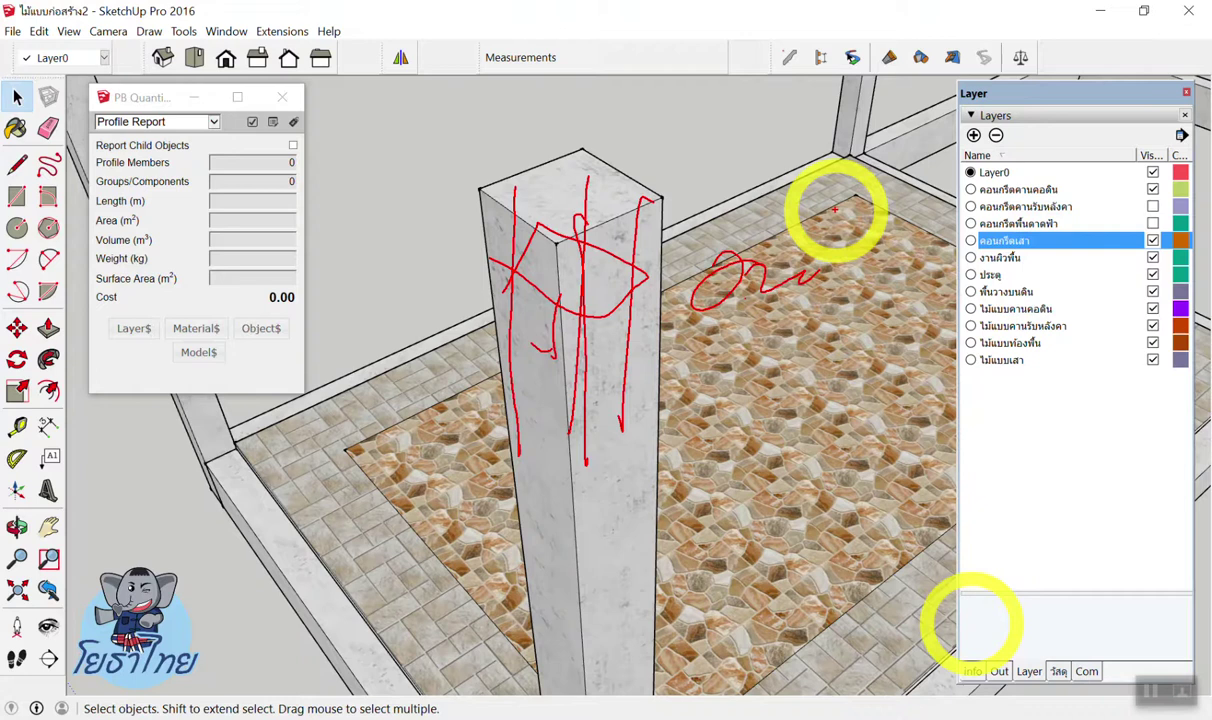
click(513, 310)
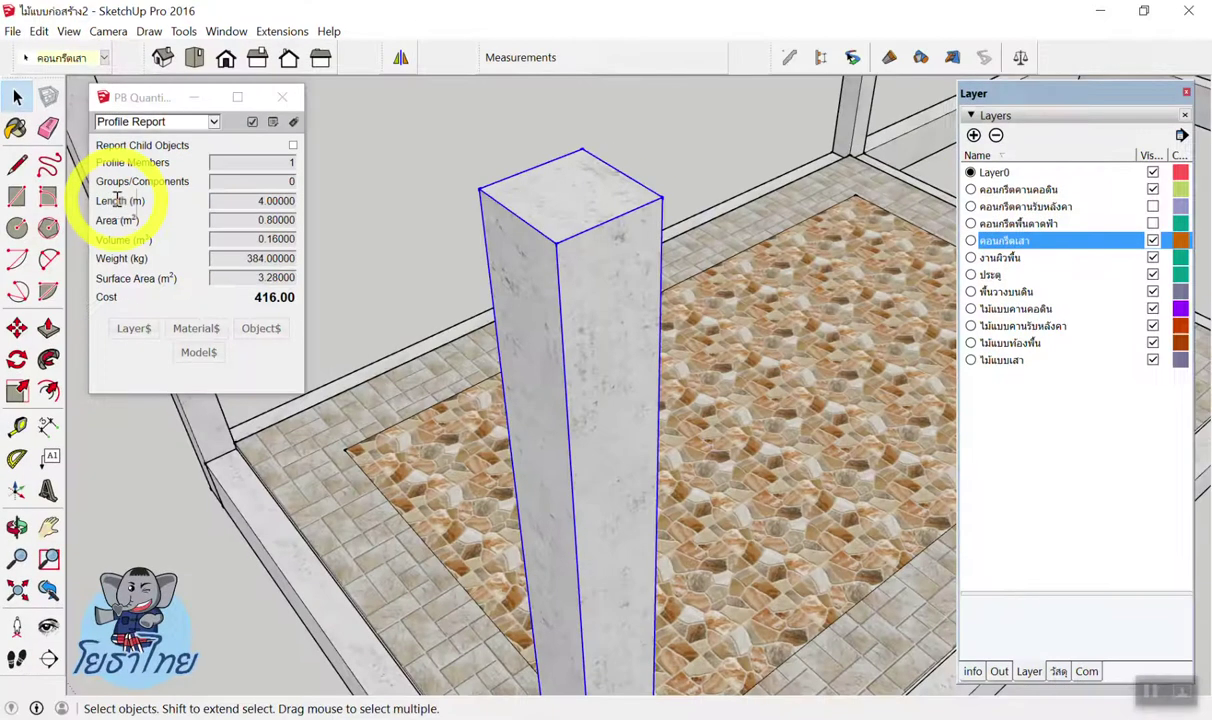
scroll(730, 325, down, 3)
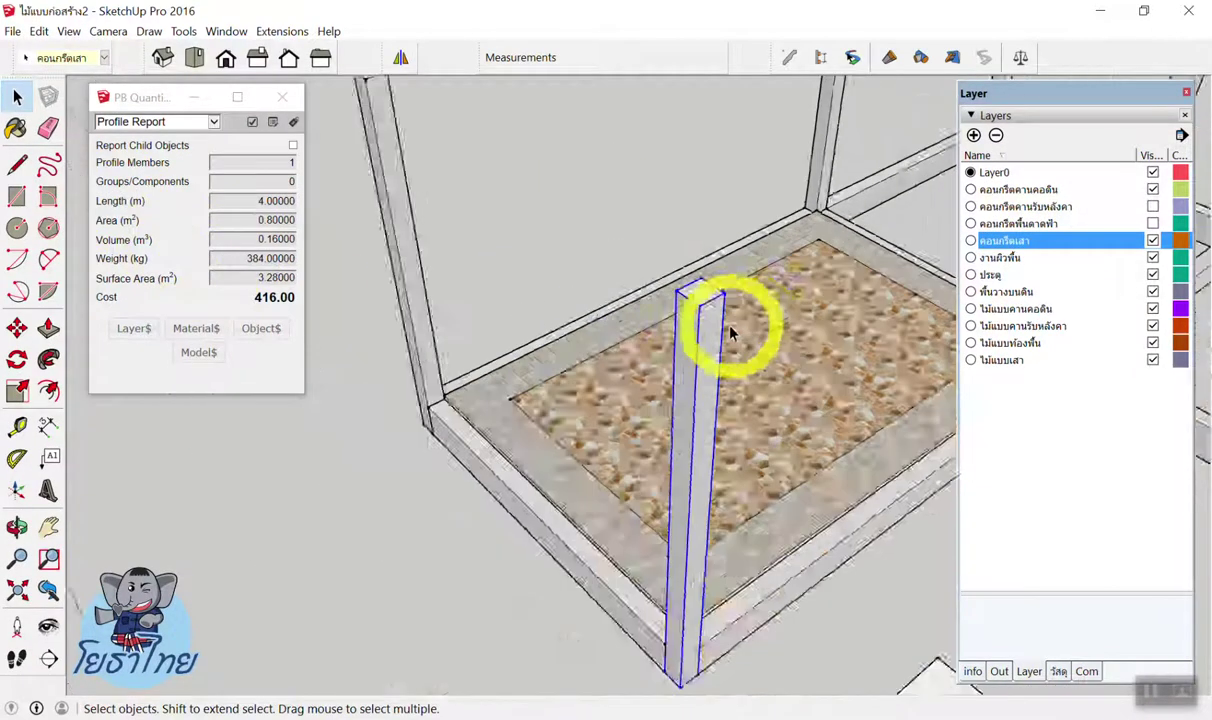
scroll(657, 379, down, 2)
click(346, 352)
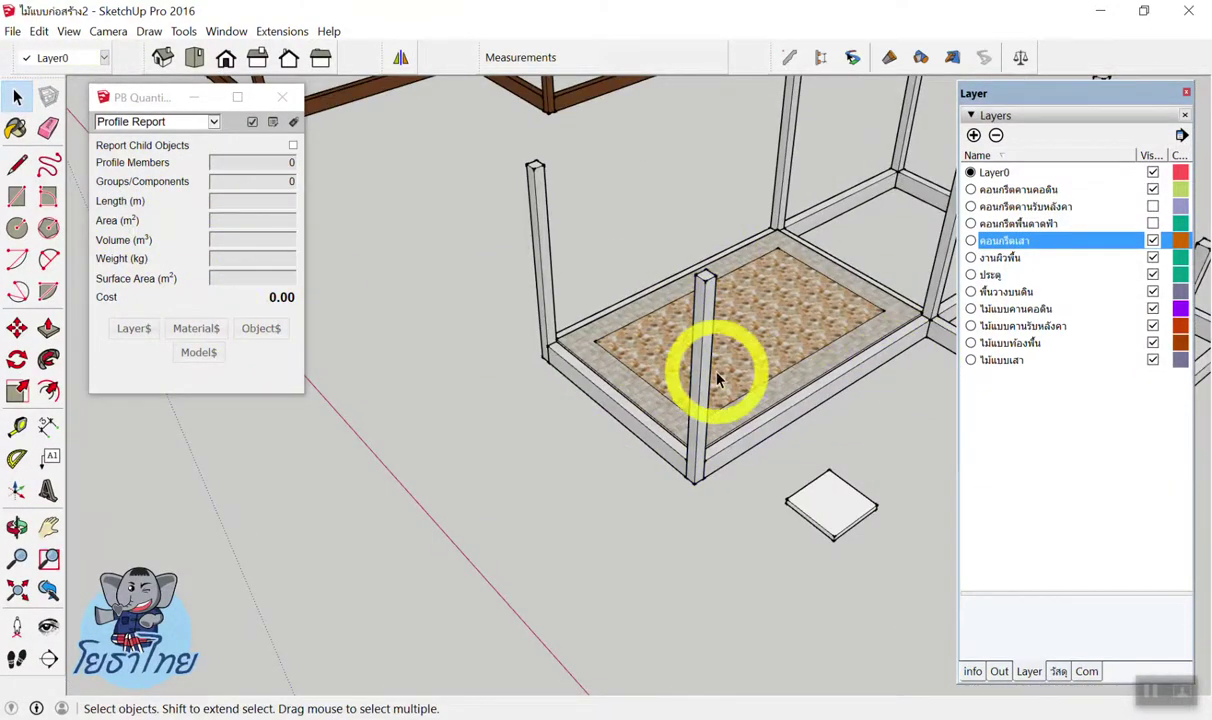
scroll(690, 370, up, 3)
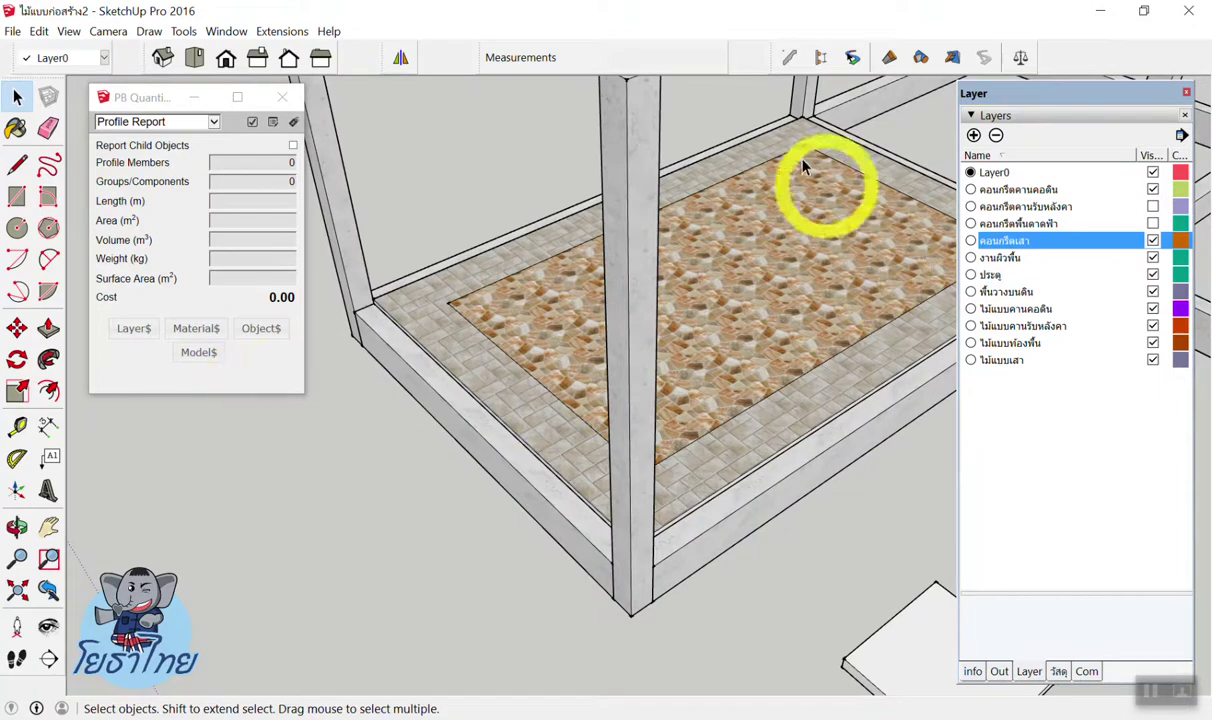
click(789, 57)
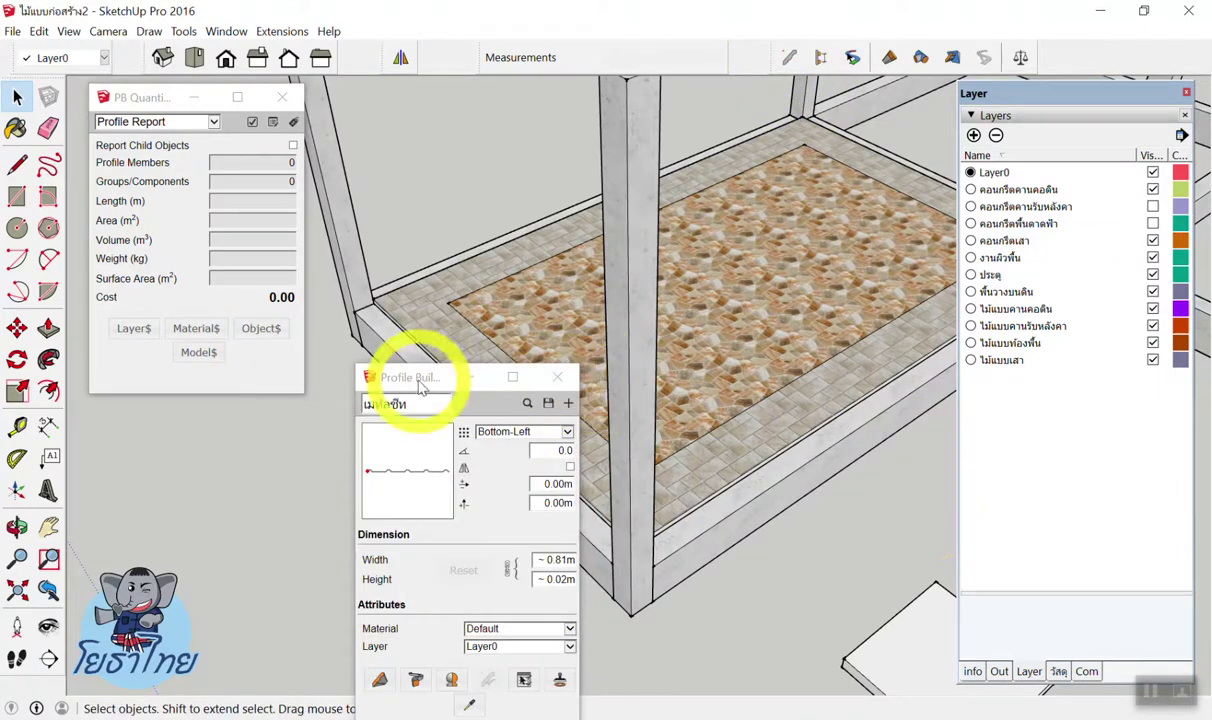
Draw a 1 m column using the existing เสา คสล. profile picked from the model.
drag(419, 378, 829, 183)
click(790, 486)
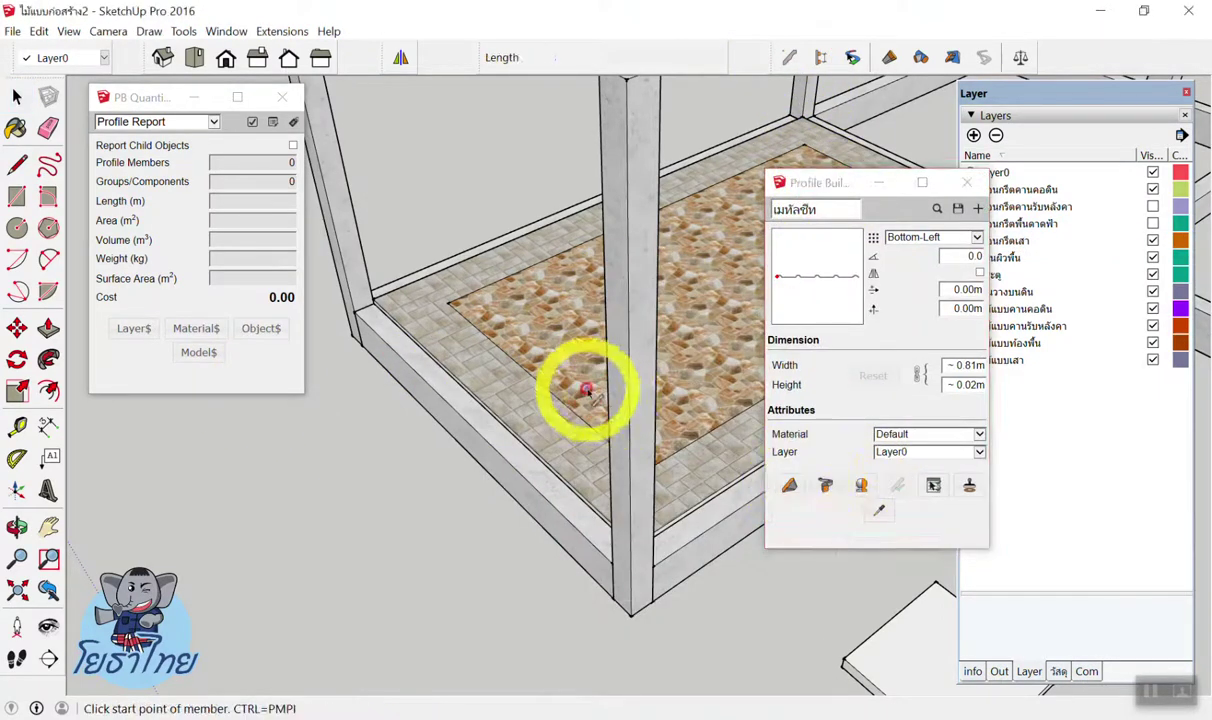
click(878, 511)
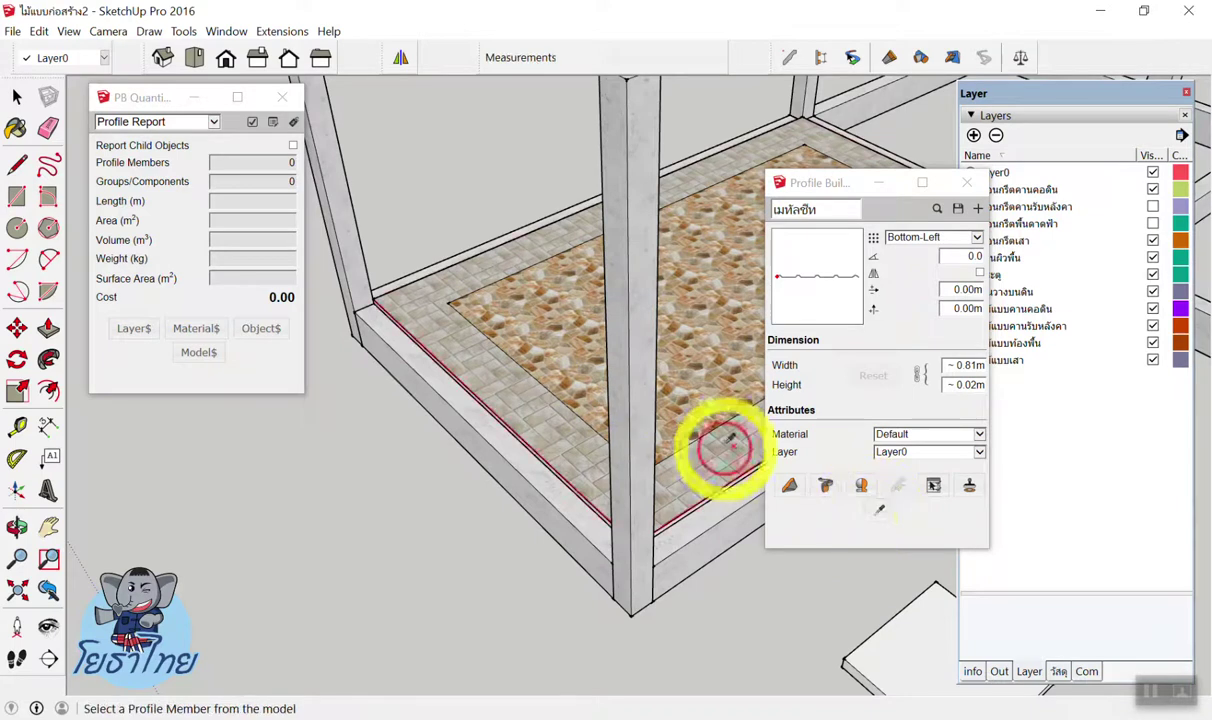
click(649, 410)
click(789, 486)
click(358, 560)
text(1)
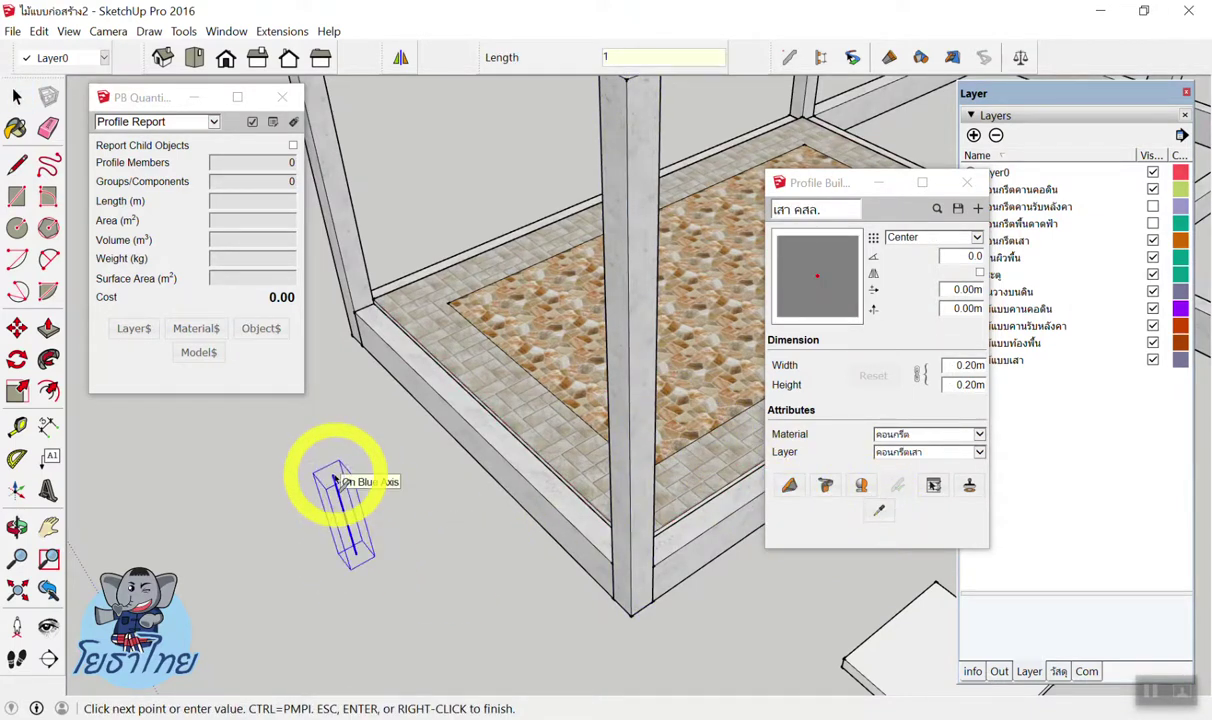
key(Return)
key(space)
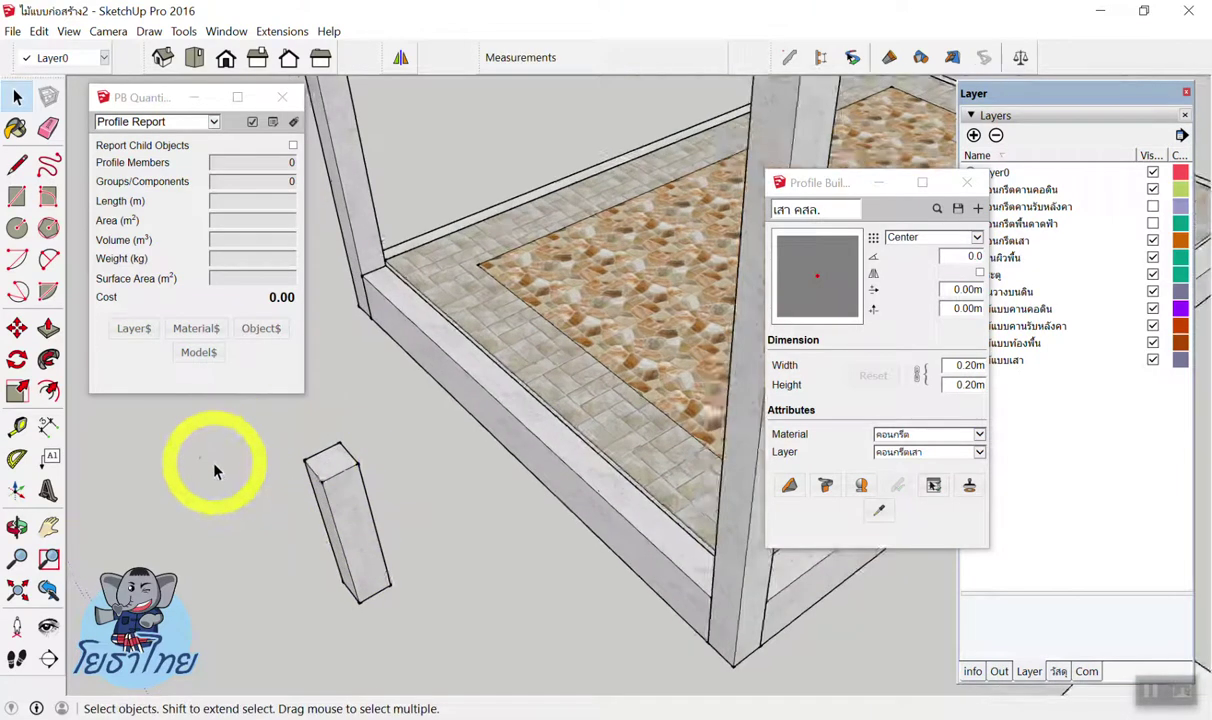
Select the new column to read its 104.00 cost and open its layer cost data.
scroll(240, 470, up, 5)
scroll(407, 460, up, 5)
scroll(480, 490, up, 3)
click(570, 527)
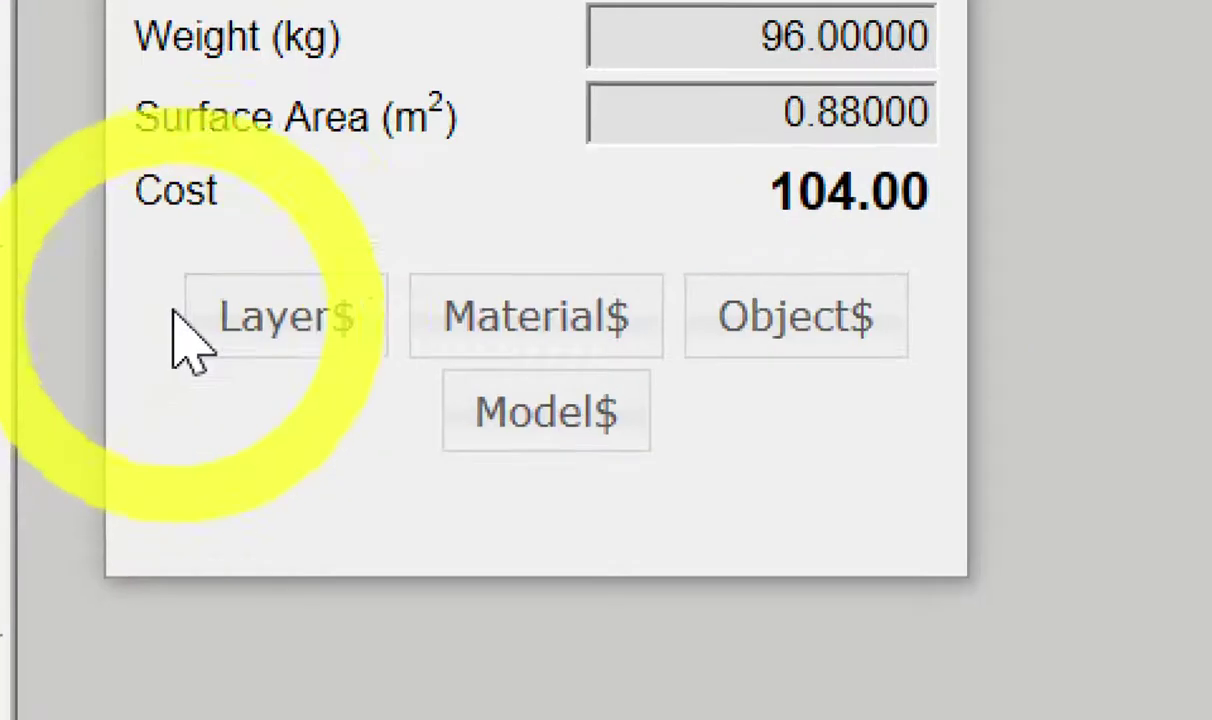
click(152, 328)
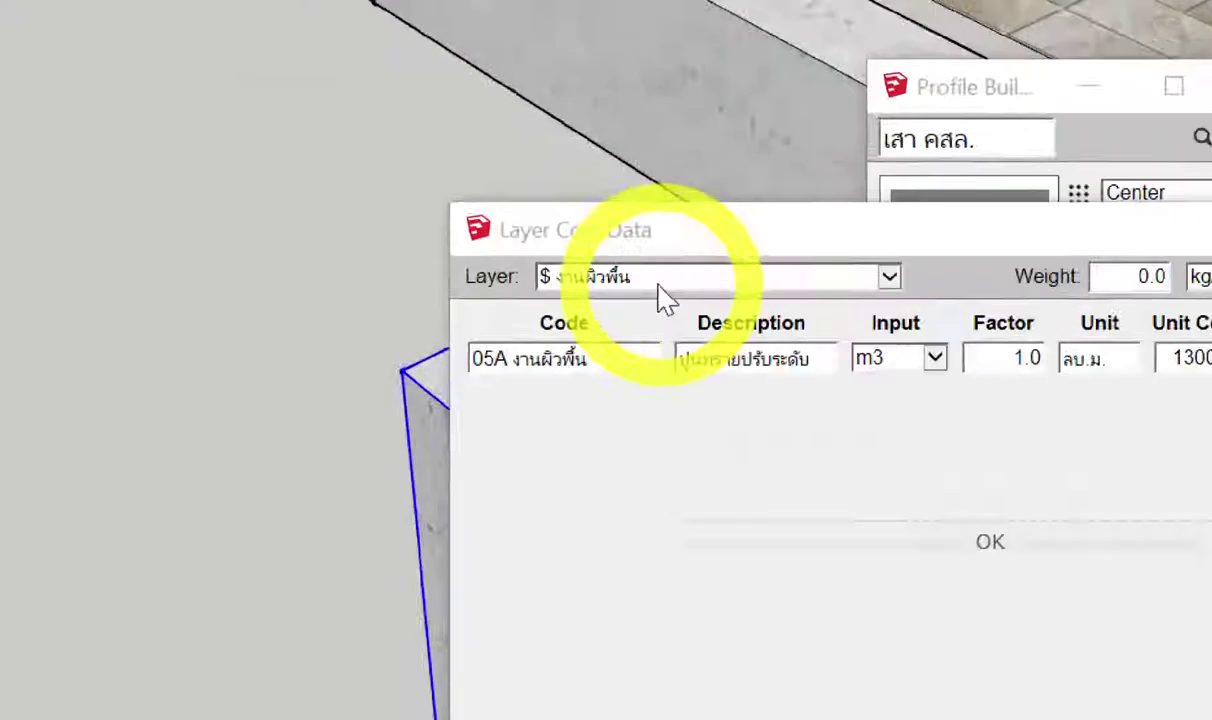
Show the $ คอนกรีตเสา layer's cost rows: concrete 2000.0 and labour 500.0.
click(655, 283)
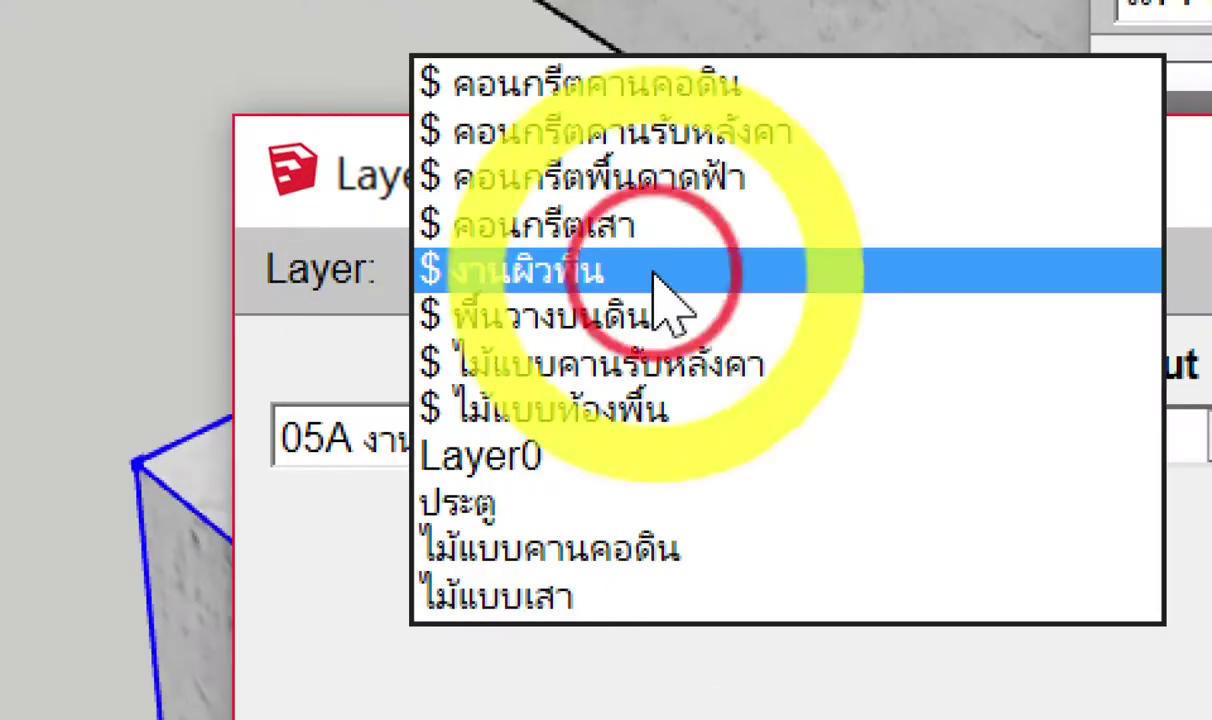
click(640, 270)
scroll(640, 270, up, 1)
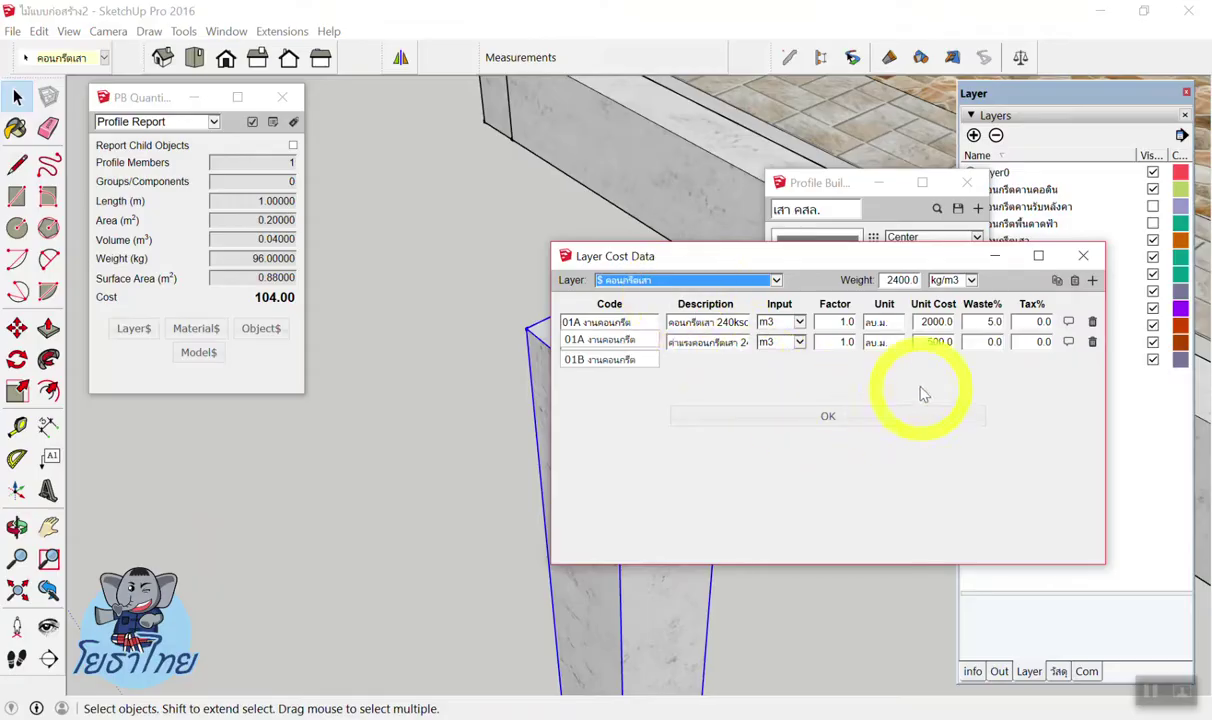
click(1068, 370)
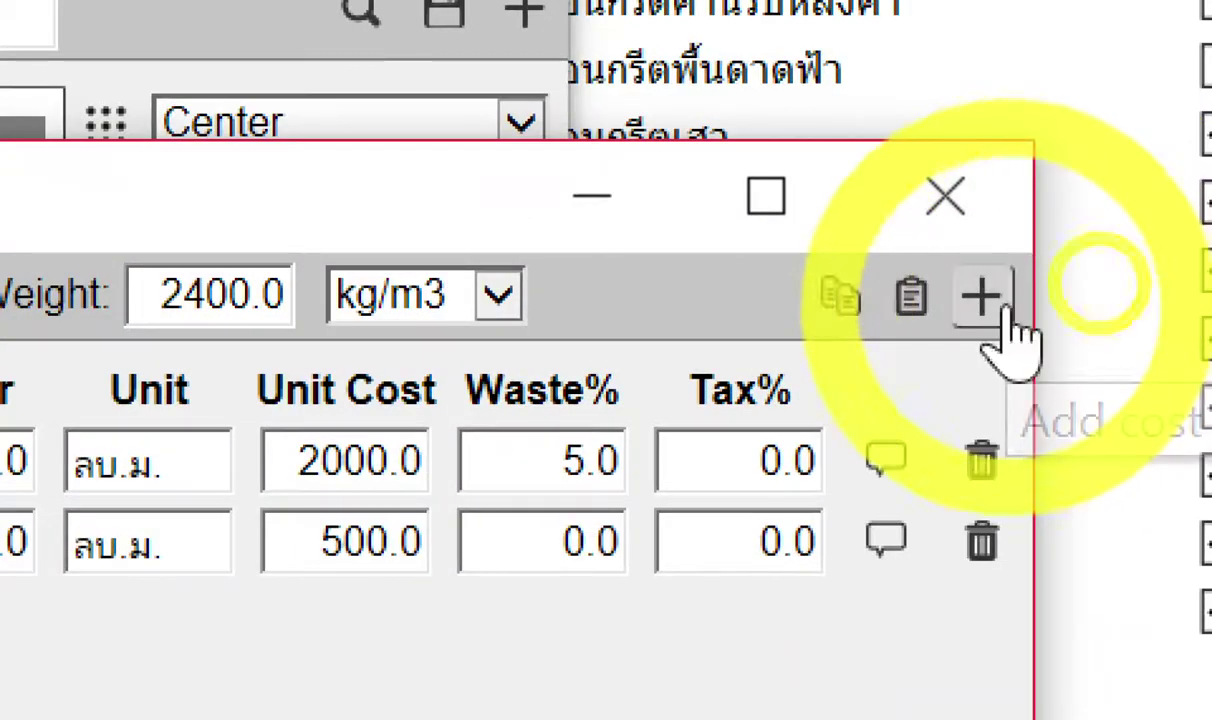
Add a third cost row coded 02A งานเหล็กเสริม.
click(998, 313)
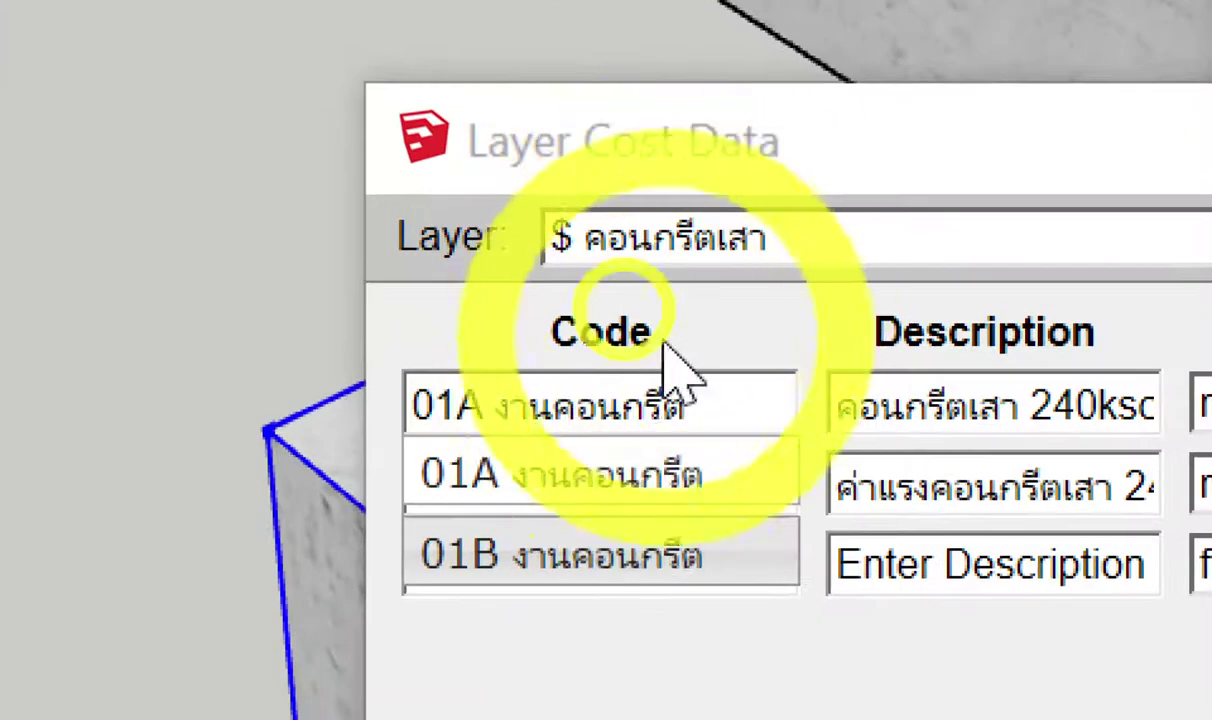
click(701, 337)
click(570, 558)
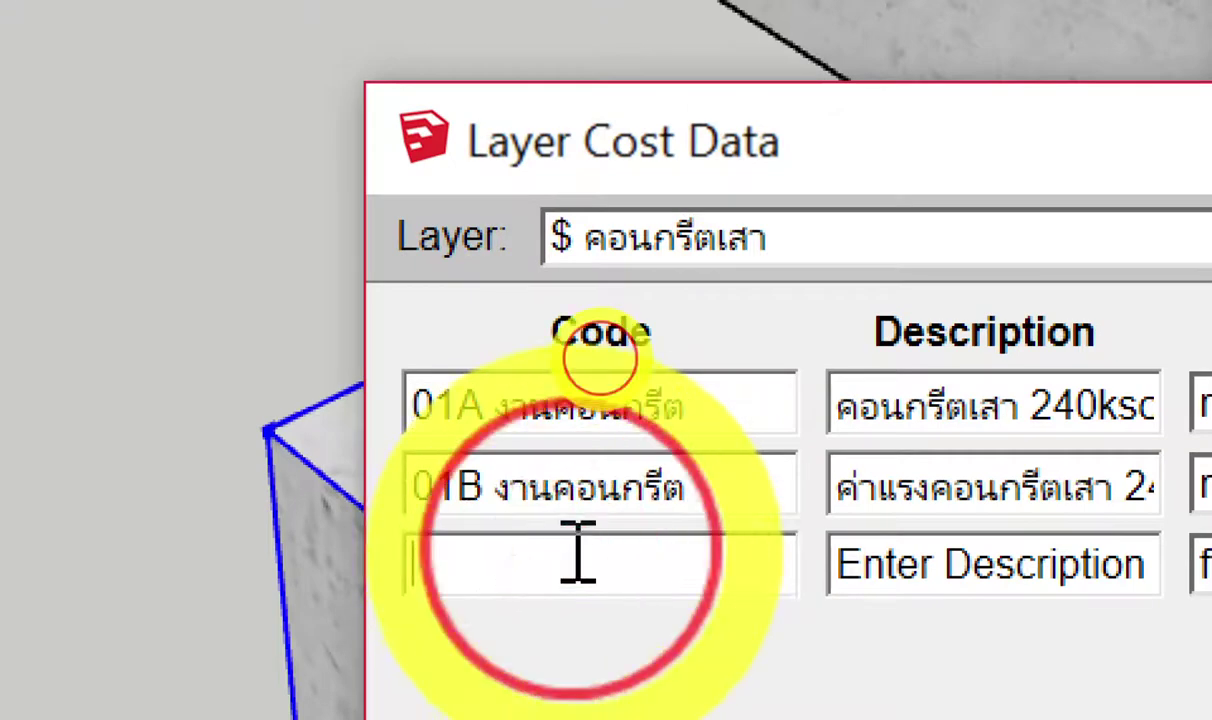
text(02)
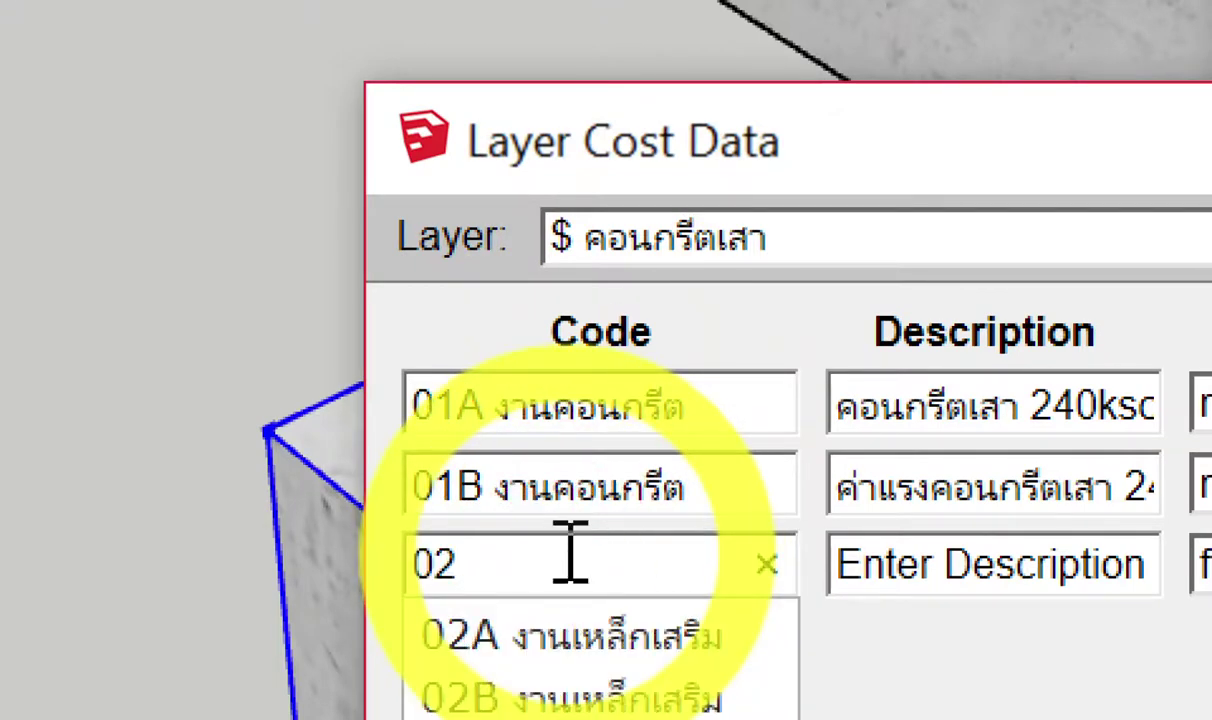
click(585, 645)
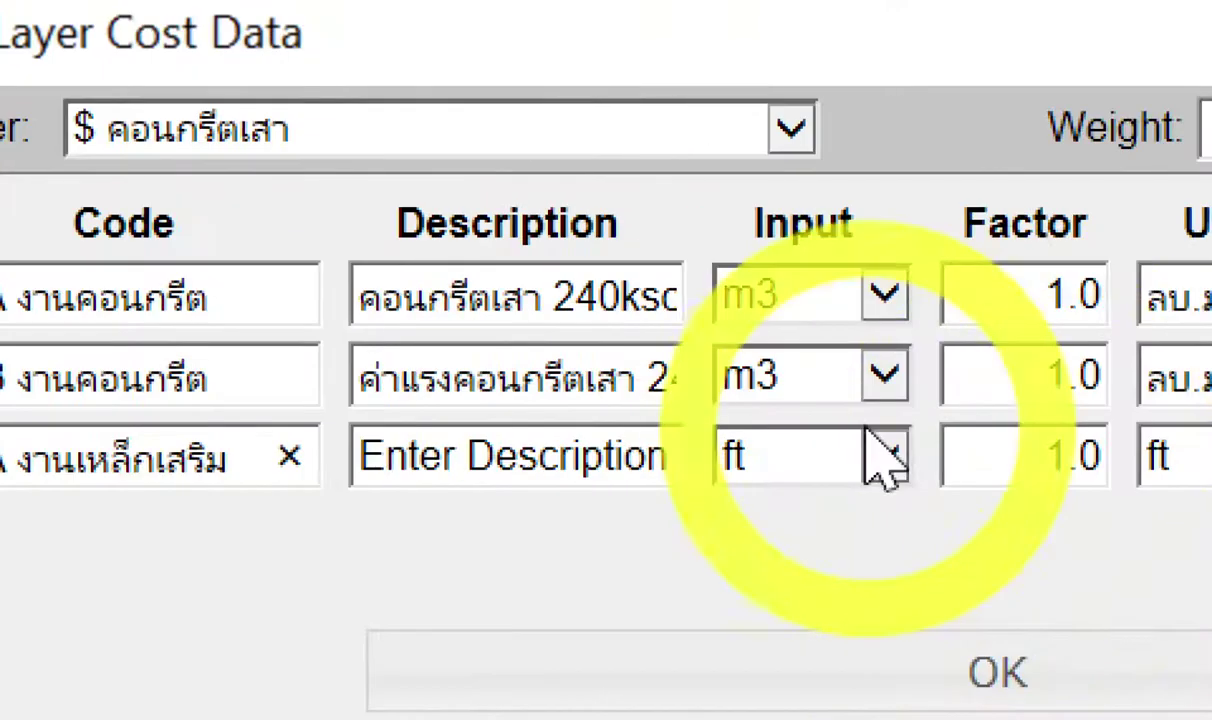
Describe the new row as DB12 เสา and set its input unit to m.
click(514, 460)
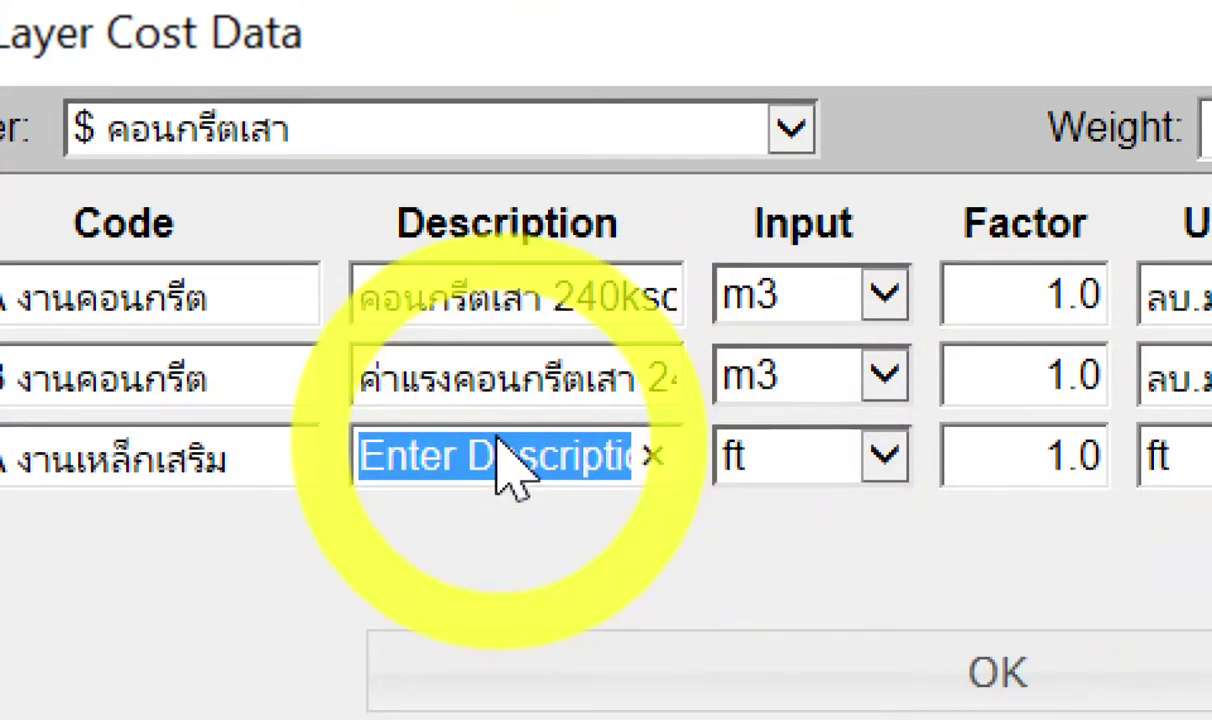
text(D)
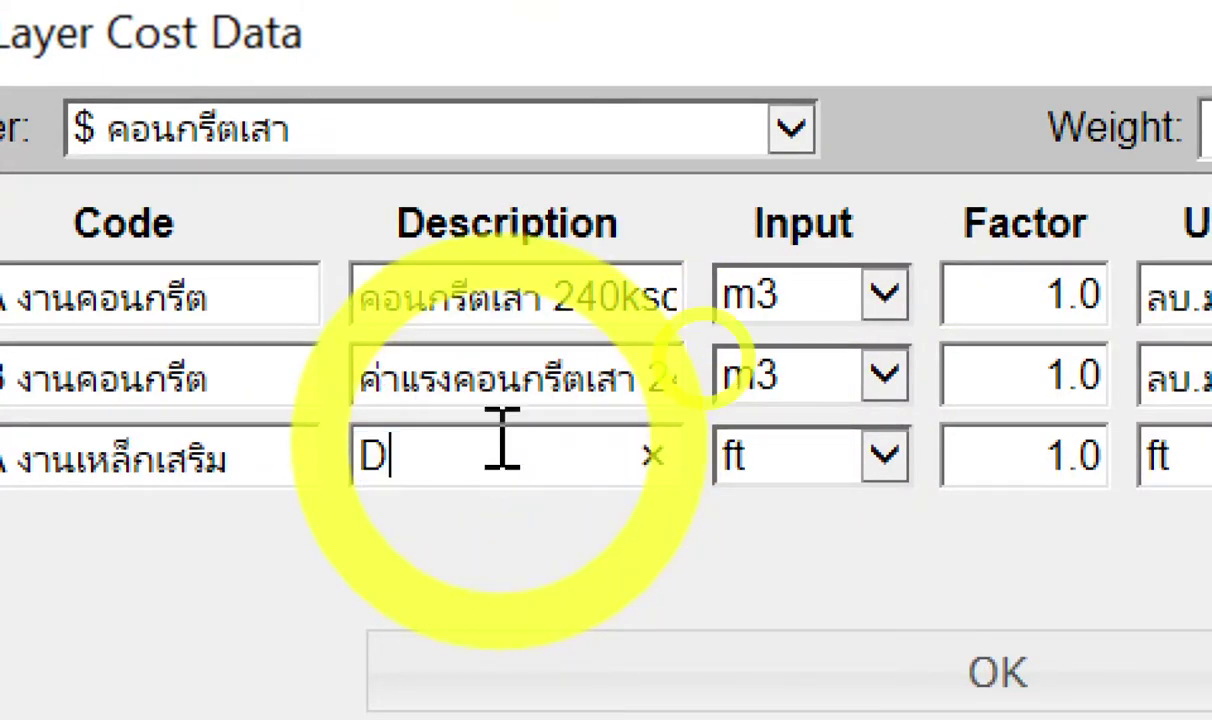
text(b12)
key(BackSpace)
key(BackSpace)
key(BackSpace)
key(BackSpace)
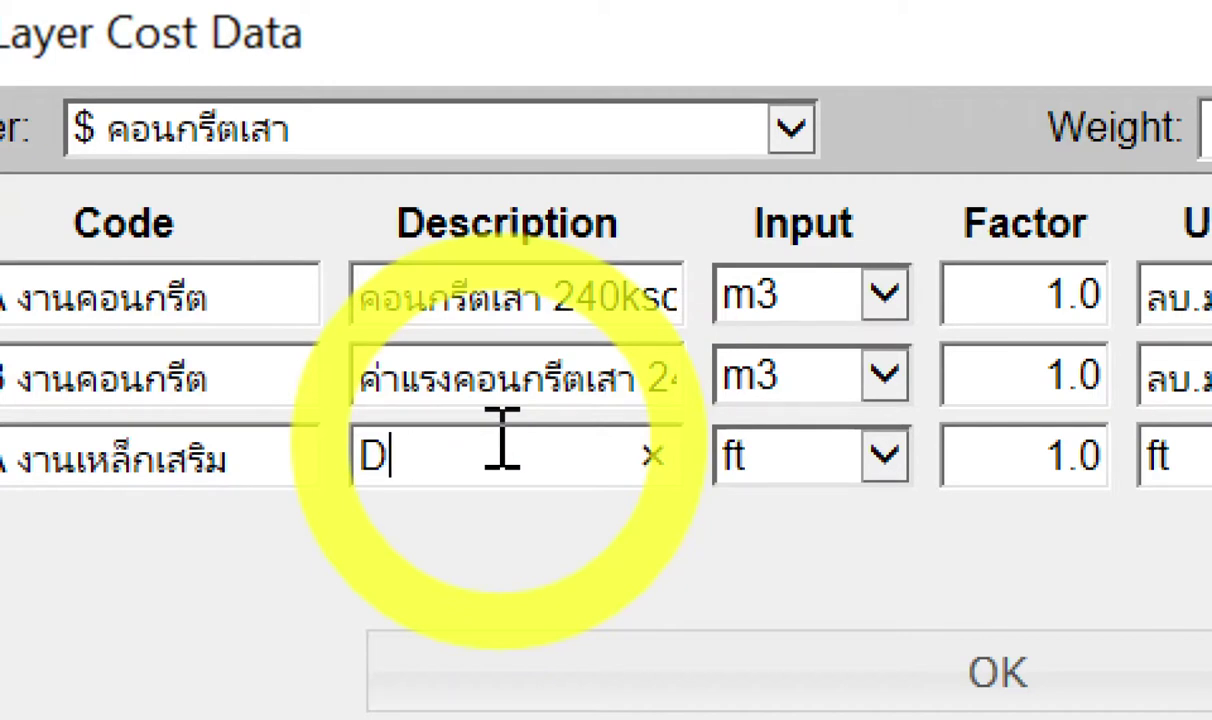
text(B12)
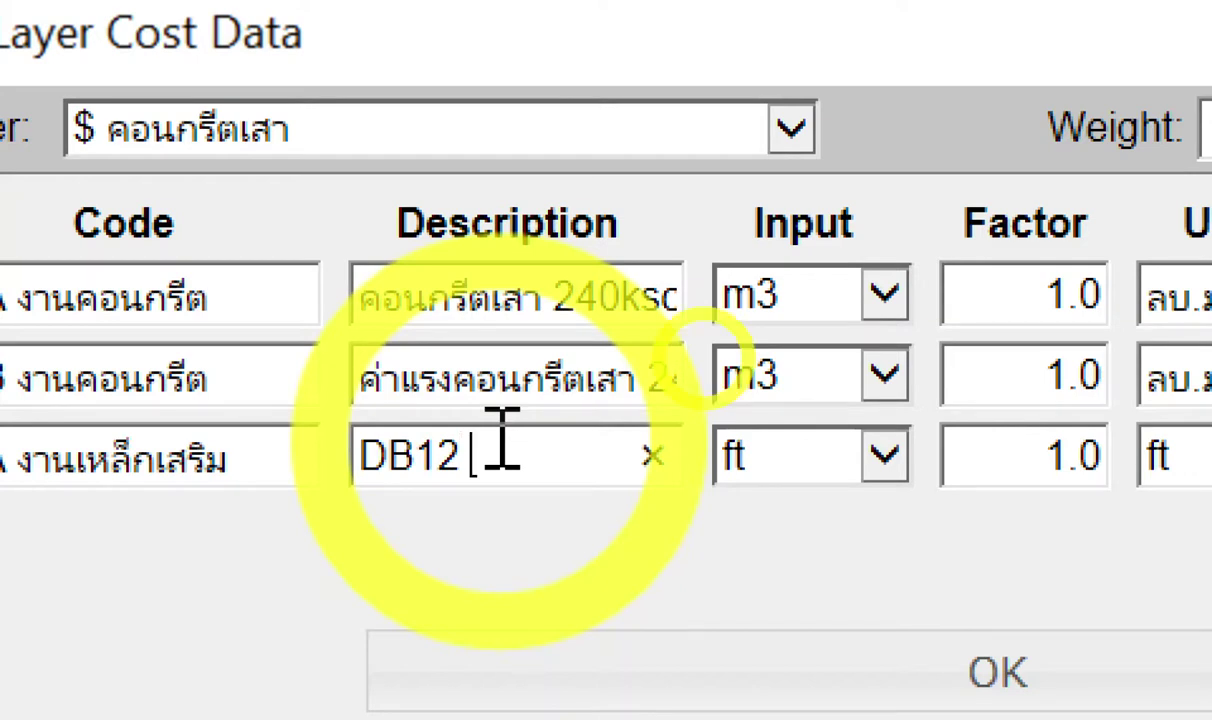
text( เสา)
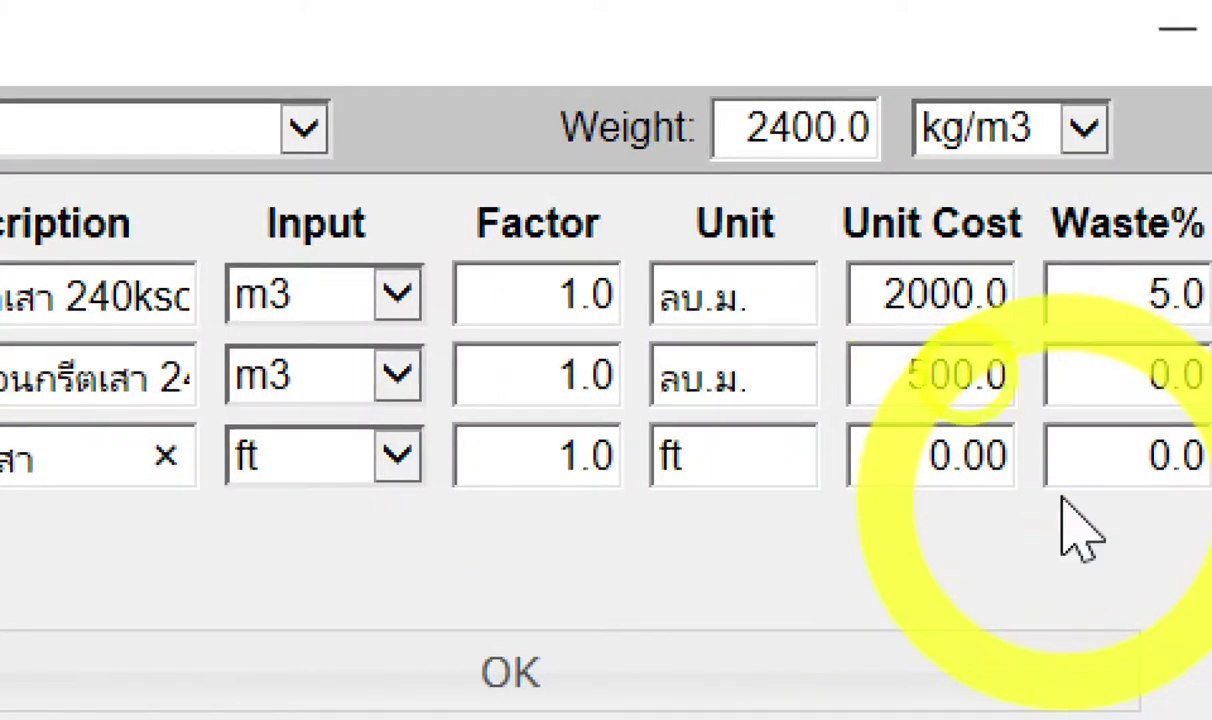
click(1061, 497)
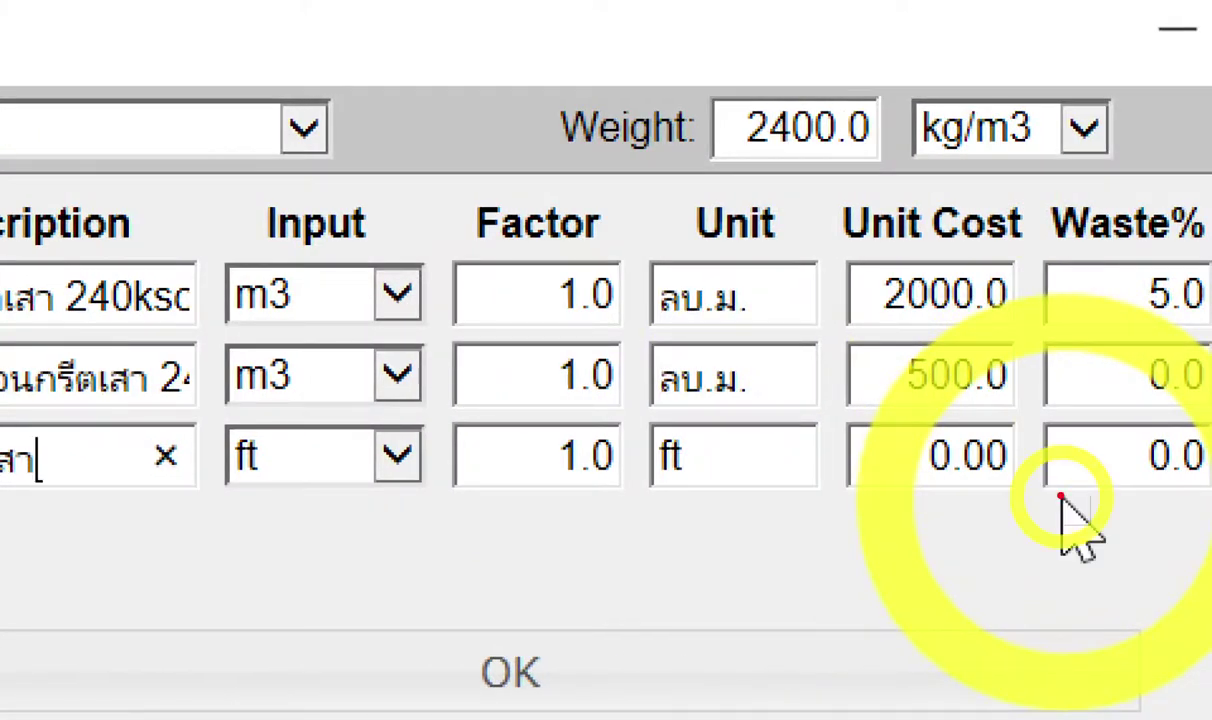
mouse_move(248, 515)
mouse_down()
mouse_move(279, 541)
mouse_move(303, 487)
mouse_move(290, 587)
mouse_move(241, 656)
mouse_move(325, 541)
mouse_move(289, 620)
mouse_move(298, 433)
mouse_move(330, 411)
mouse_move(368, 450)
mouse_up()
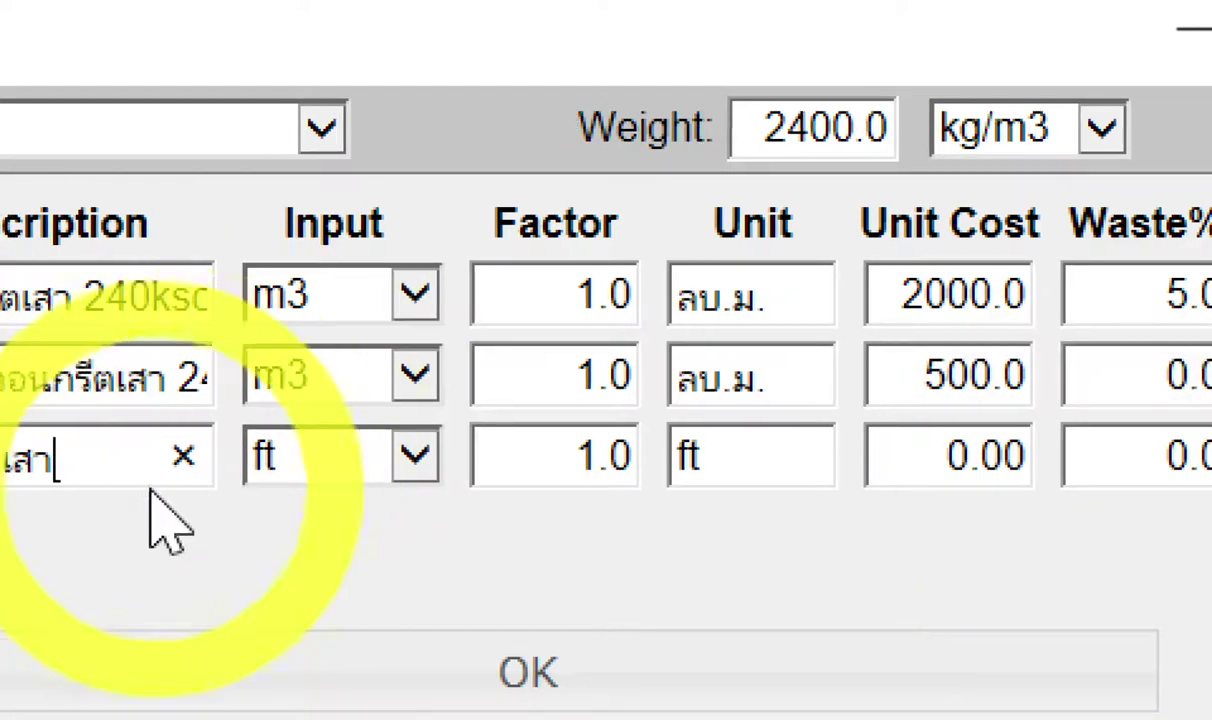
click(285, 462)
click(326, 236)
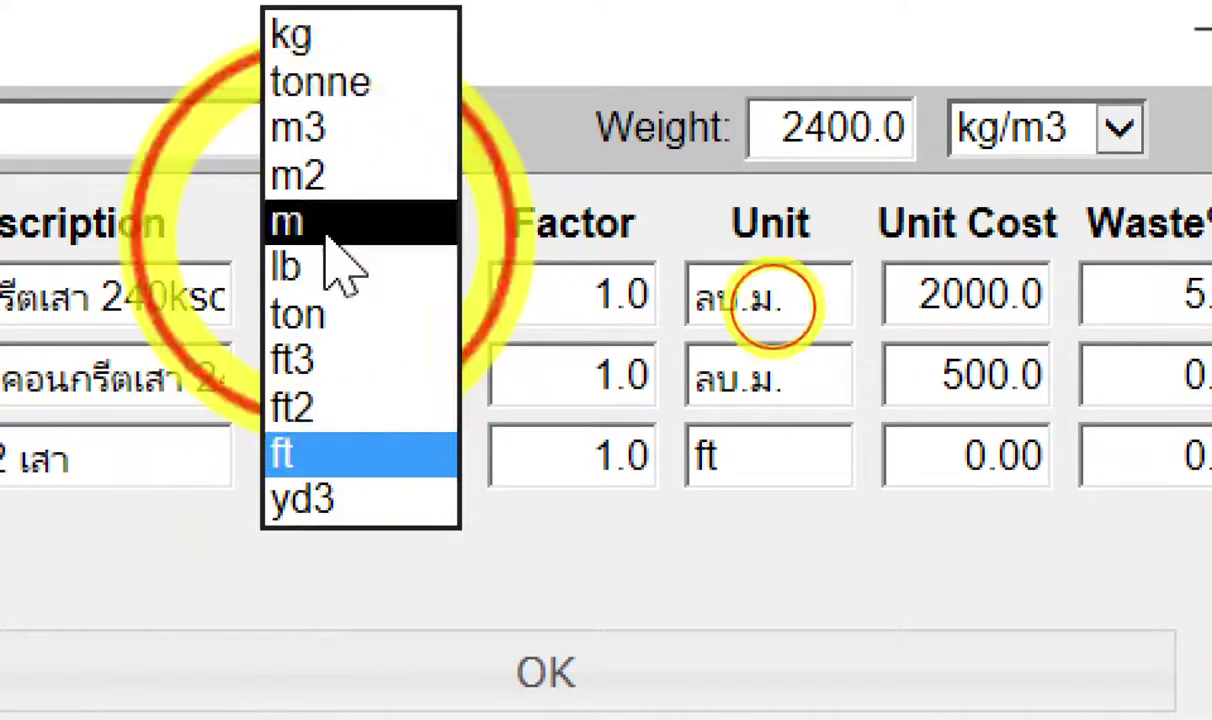
Confirm m as the rebar row's input, change its unit to ม., and clear the Factor.
click(848, 498)
double_click(725, 456)
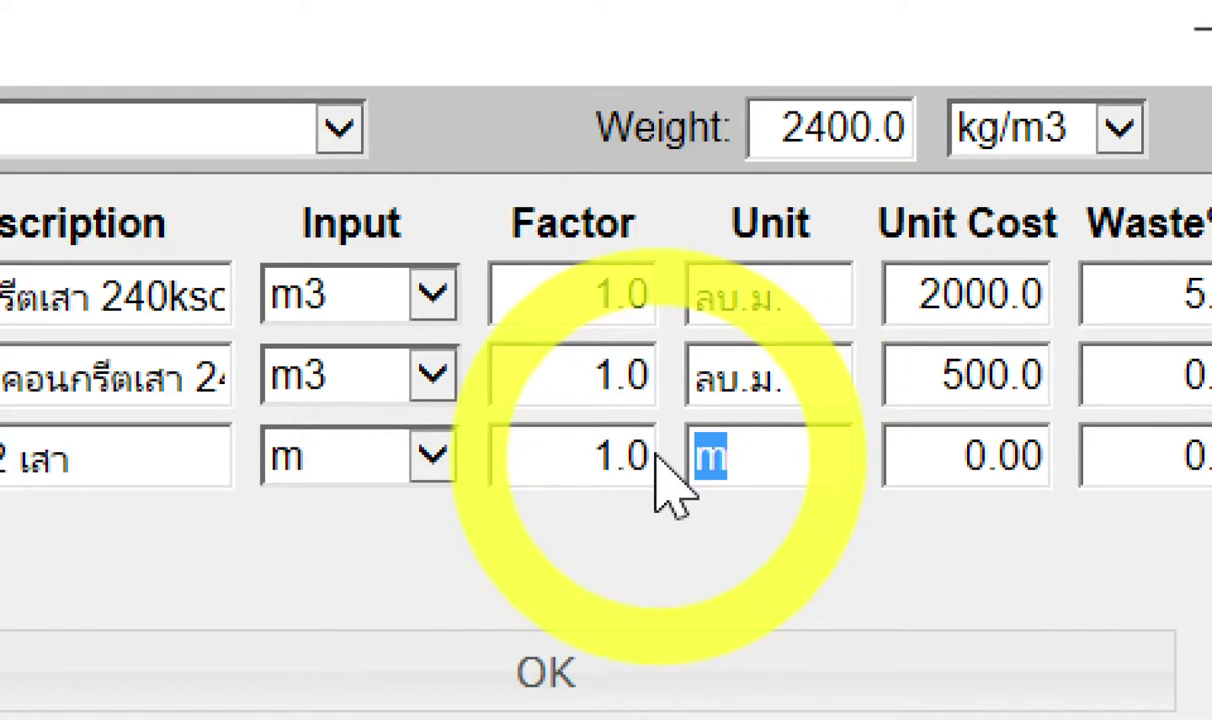
text(กก.)
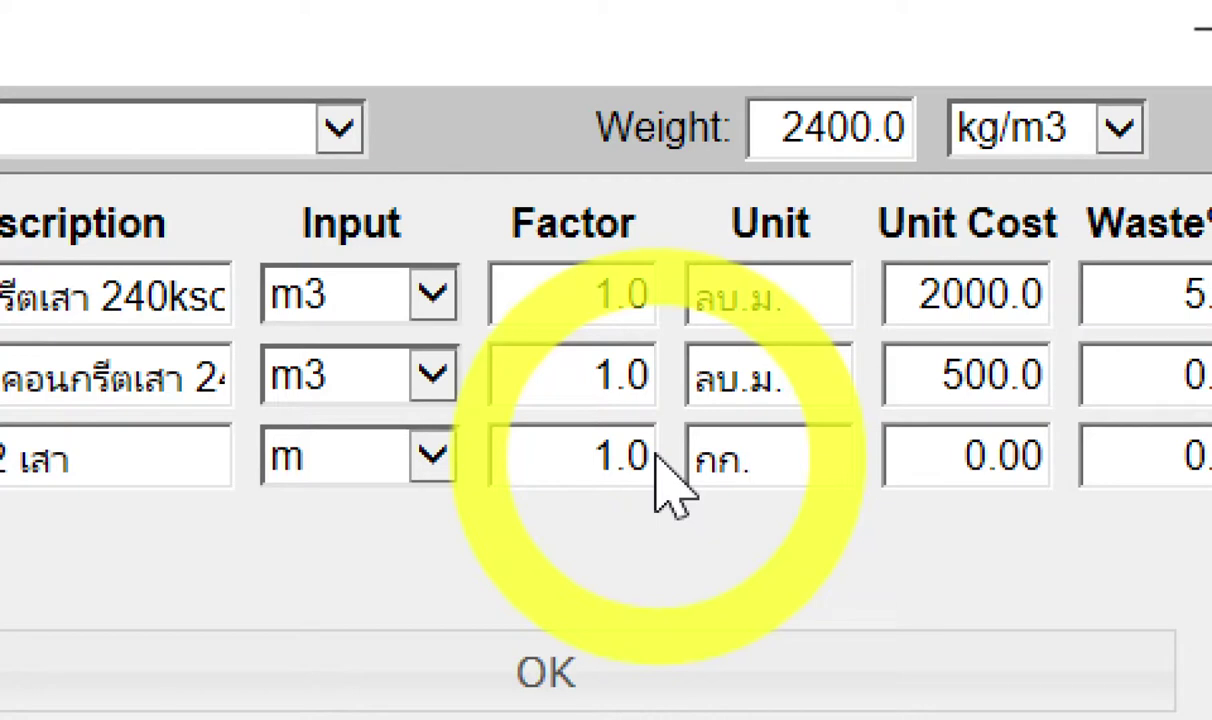
key(BackSpace)
key(BackSpace)
key(BackSpace)
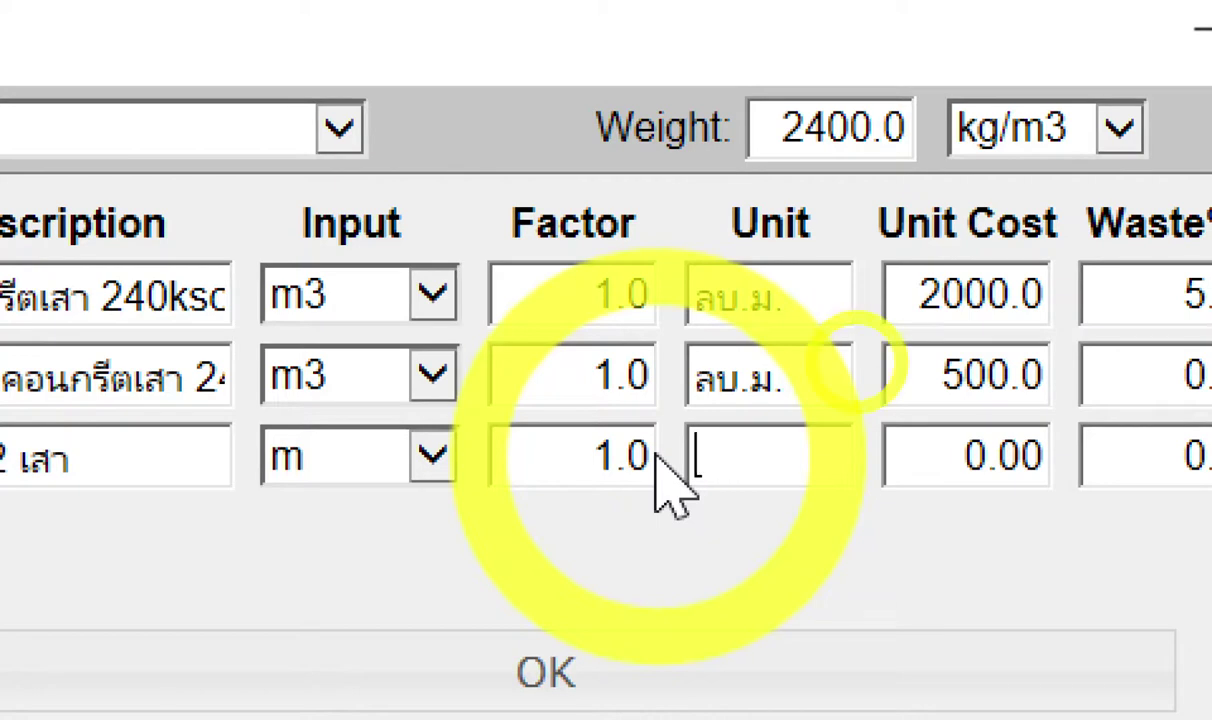
text(ม.)
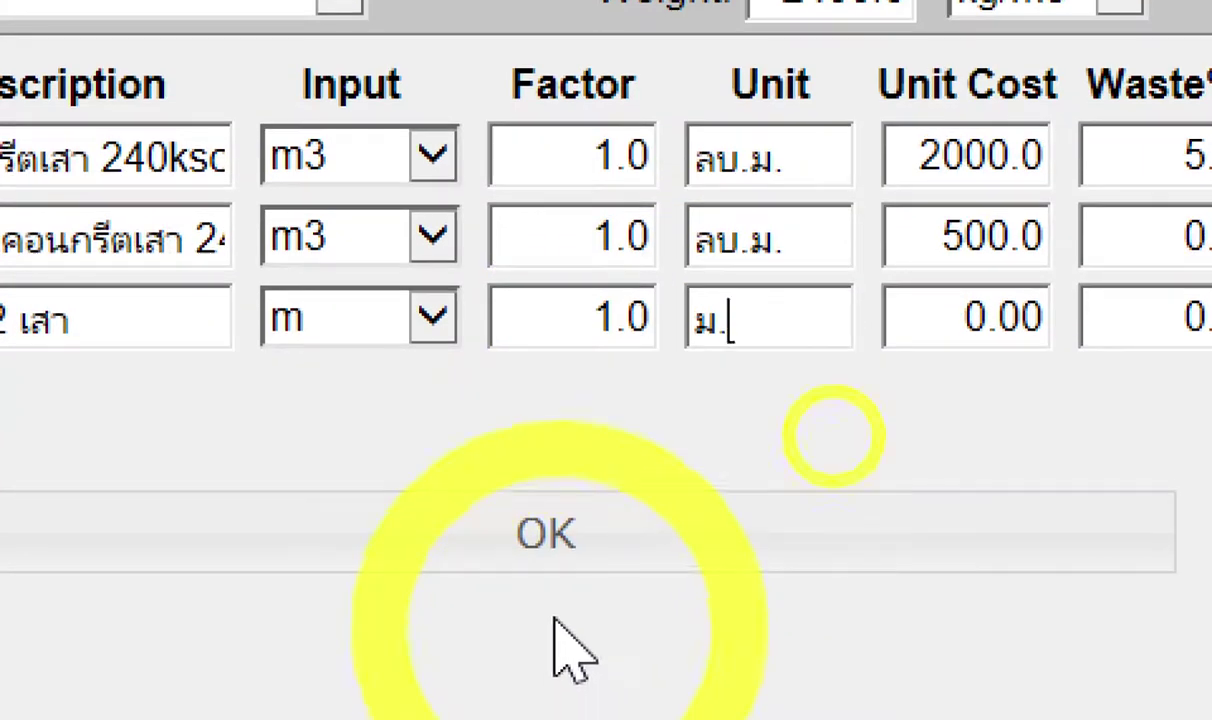
drag(578, 307, 674, 312)
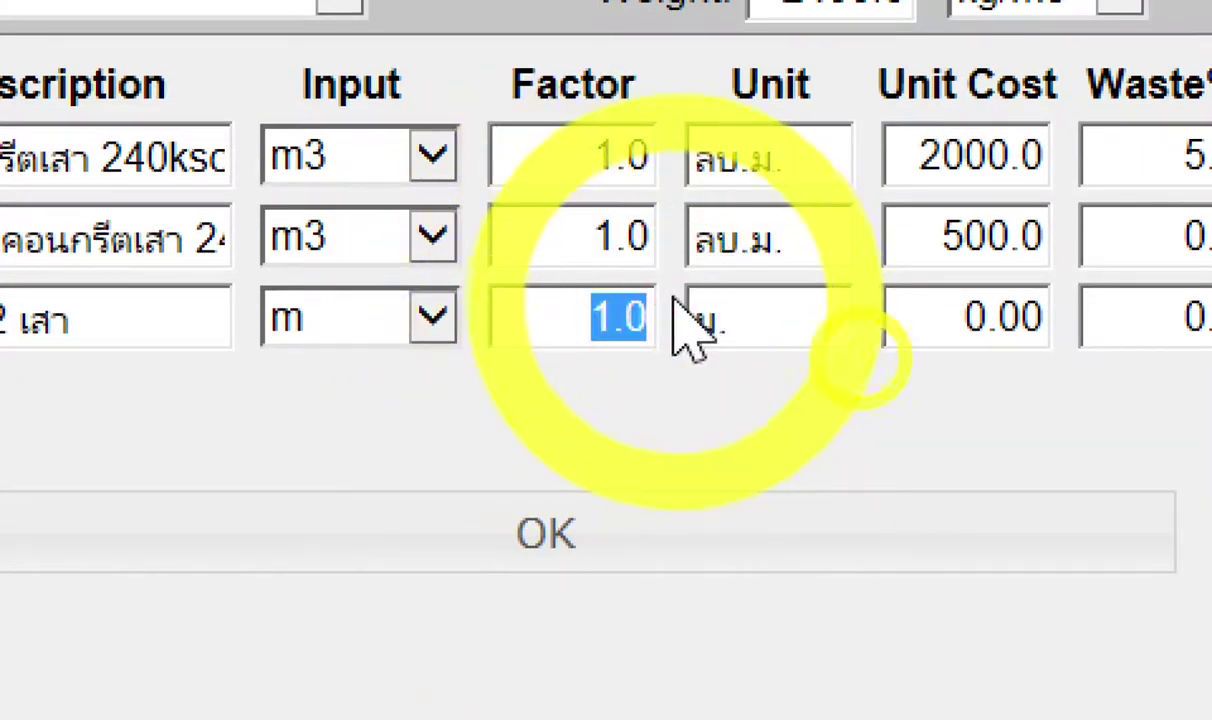
text(ภ)
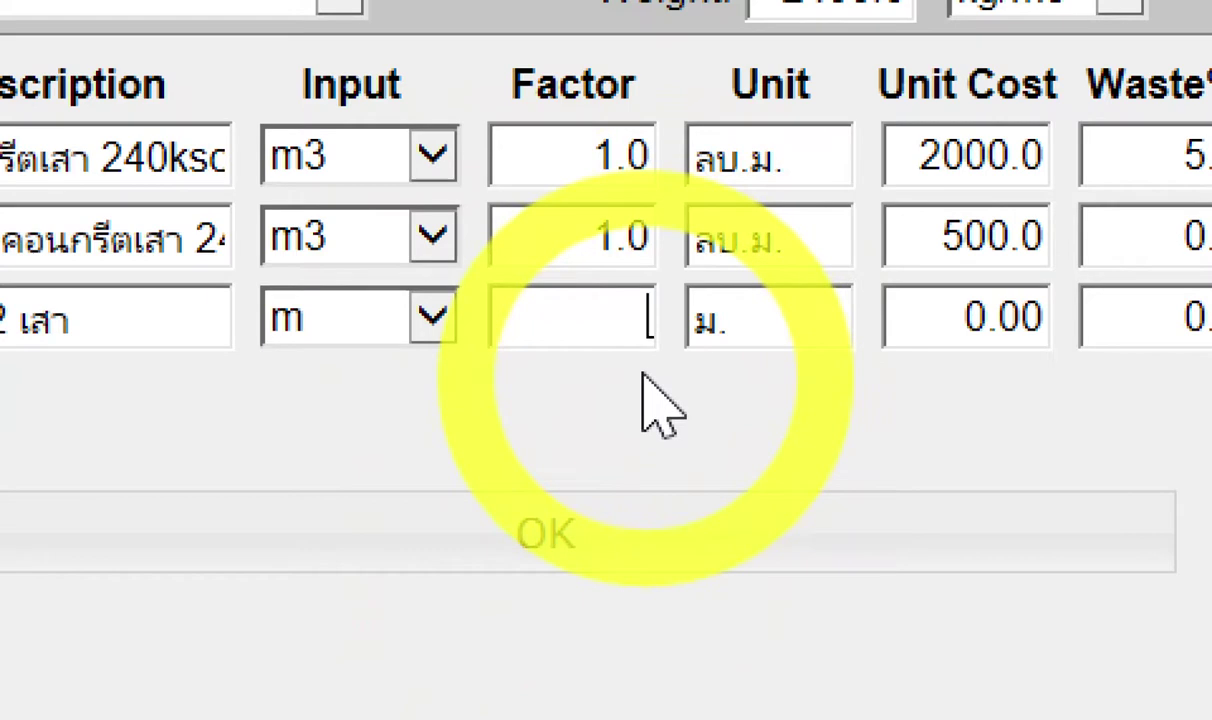
text(4)
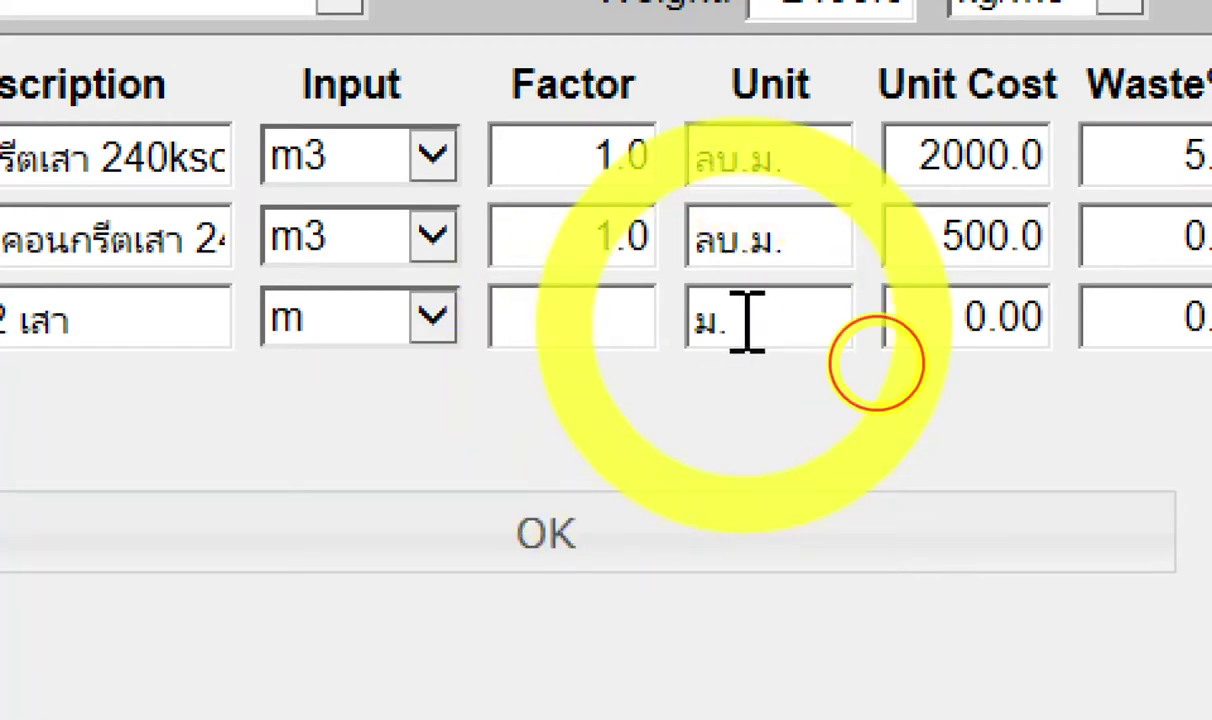
Set the rebar row's unit back to กก. and return to its Factor field.
drag(750, 320, 676, 322)
key(BackSpace)
text(dd)
key(BackSpace)
key(BackSpace)
text(กก.)
click(580, 318)
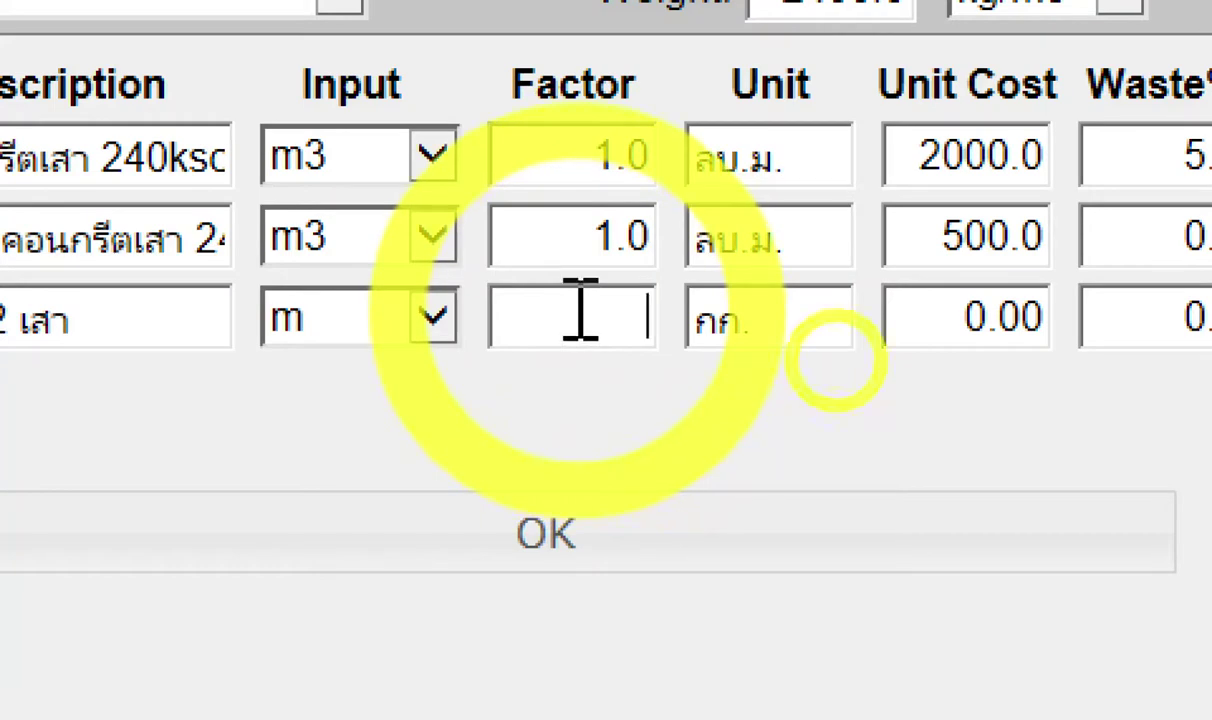
click(578, 310)
mouse_move(119, 406)
mouse_down()
mouse_move(105, 600)
mouse_move(149, 655)
mouse_move(195, 574)
mouse_up()
mouse_move(265, 499)
mouse_down()
mouse_move(400, 503)
mouse_move(425, 545)
mouse_up()
mouse_move(658, 385)
mouse_down()
mouse_move(655, 490)
mouse_move(668, 438)
mouse_move(768, 440)
mouse_up()
drag(775, 440, 792, 437)
mouse_move(424, 397)
mouse_down()
mouse_move(473, 414)
mouse_move(470, 462)
mouse_up()
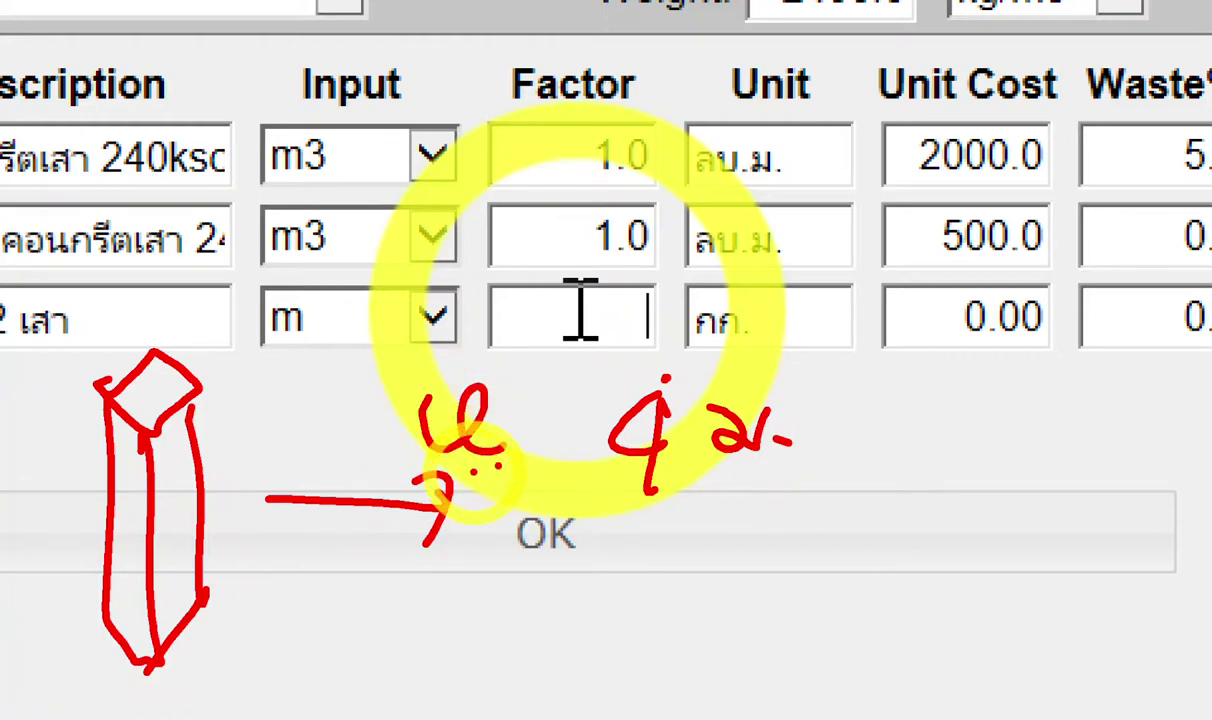
mouse_move(575, 545)
mouse_down()
mouse_move(541, 600)
mouse_move(579, 606)
mouse_up()
drag(635, 568, 680, 600)
drag(668, 562, 640, 610)
mouse_move(730, 545)
mouse_down()
mouse_move(725, 584)
mouse_move(732, 545)
mouse_up()
click(781, 580)
drag(825, 530, 800, 585)
mouse_move(855, 545)
mouse_down()
mouse_move(862, 565)
mouse_move(905, 570)
mouse_up()
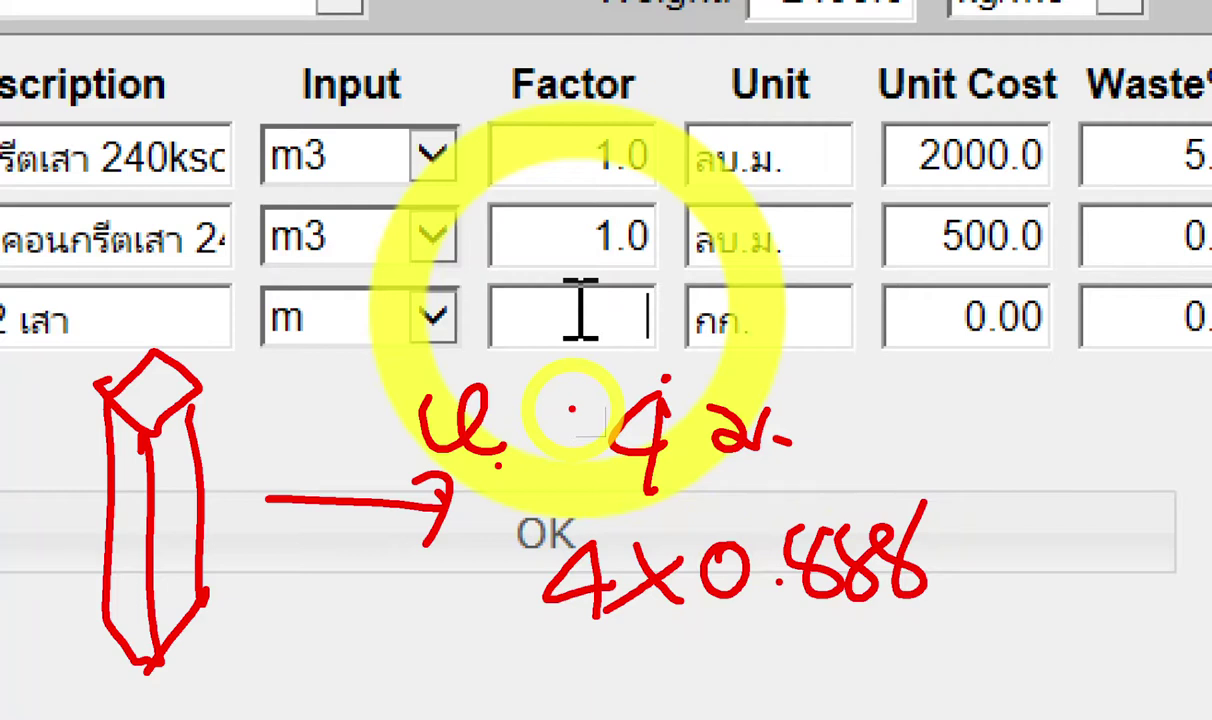
key(Escape)
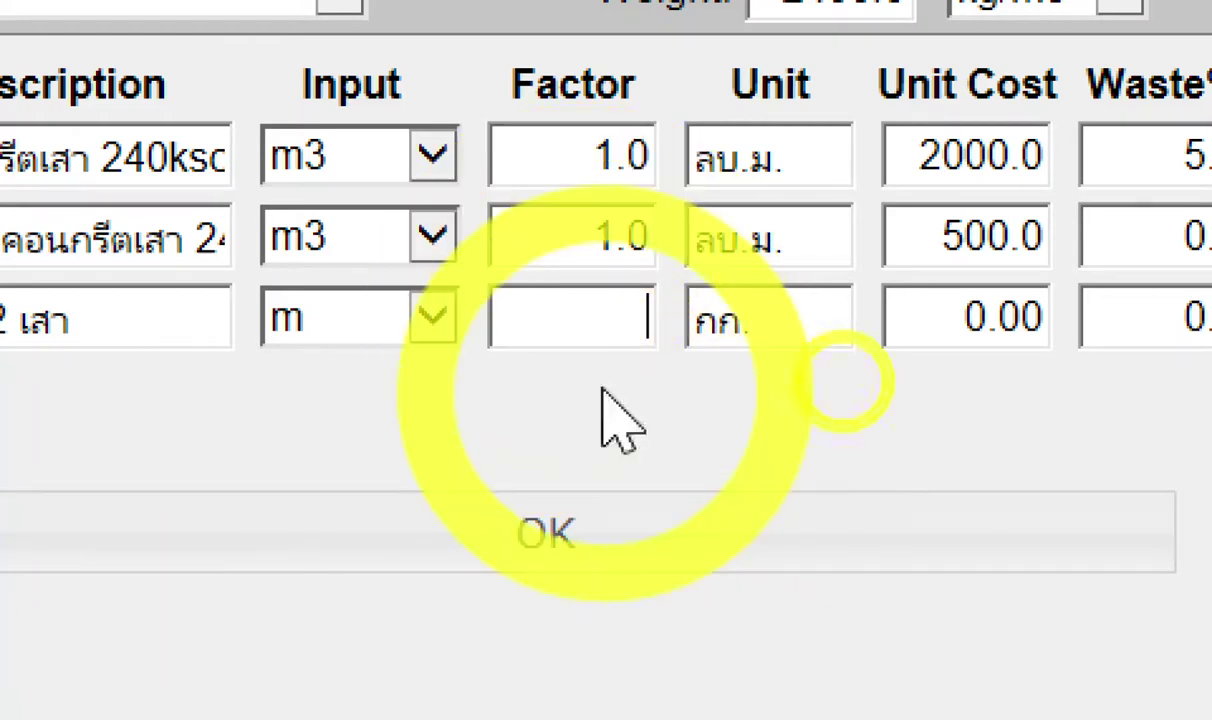
Give the DB12 เสา row factor 3.552, unit cost 22 and waste 9, then add a fourth row.
click(612, 322)
text(3.552)
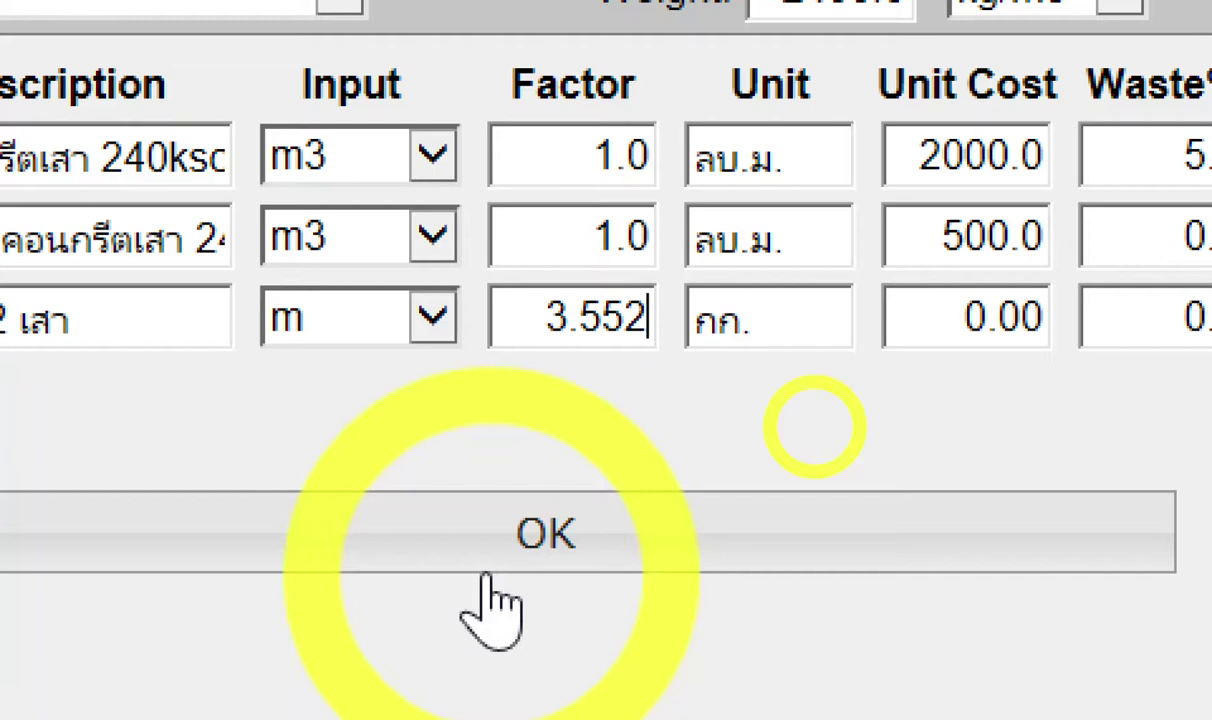
click(995, 318)
text(22)
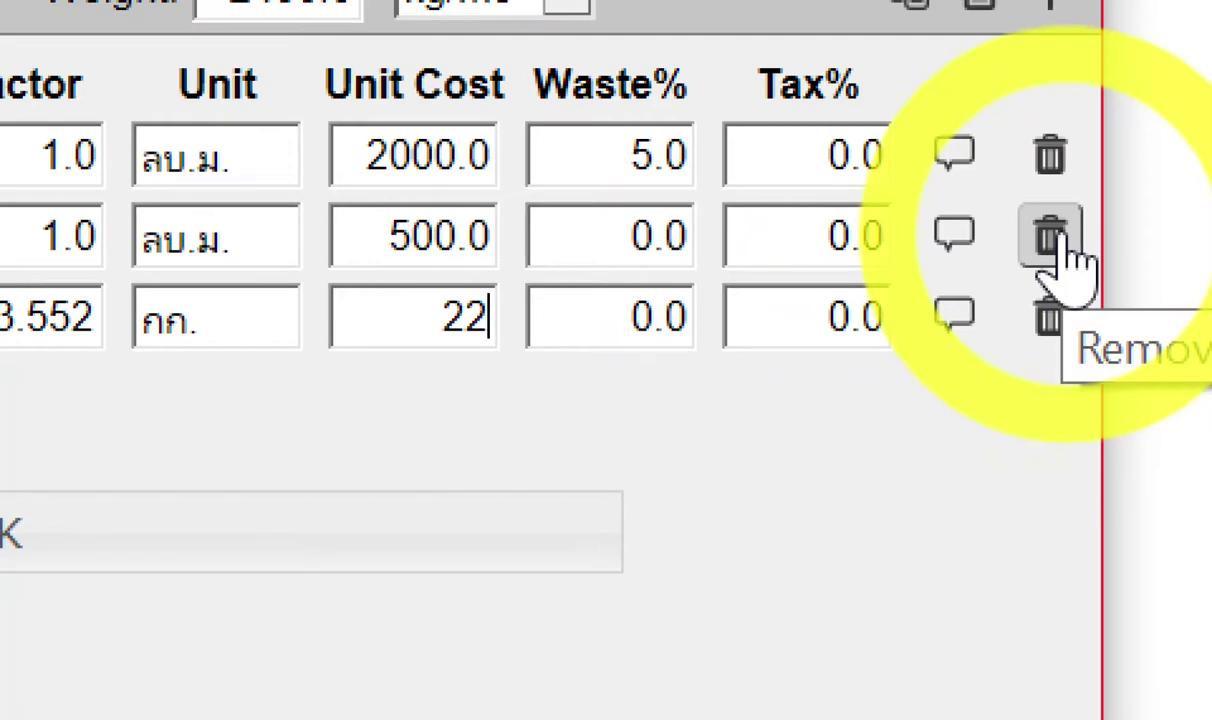
click(705, 328)
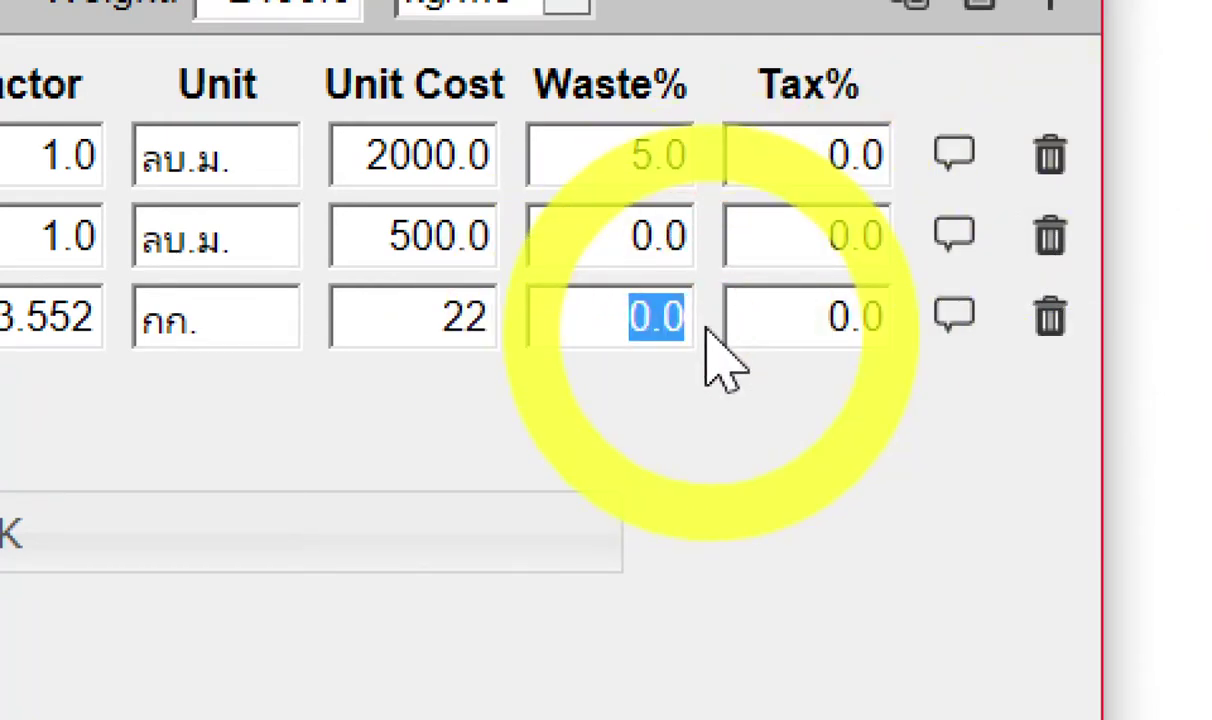
text(9)
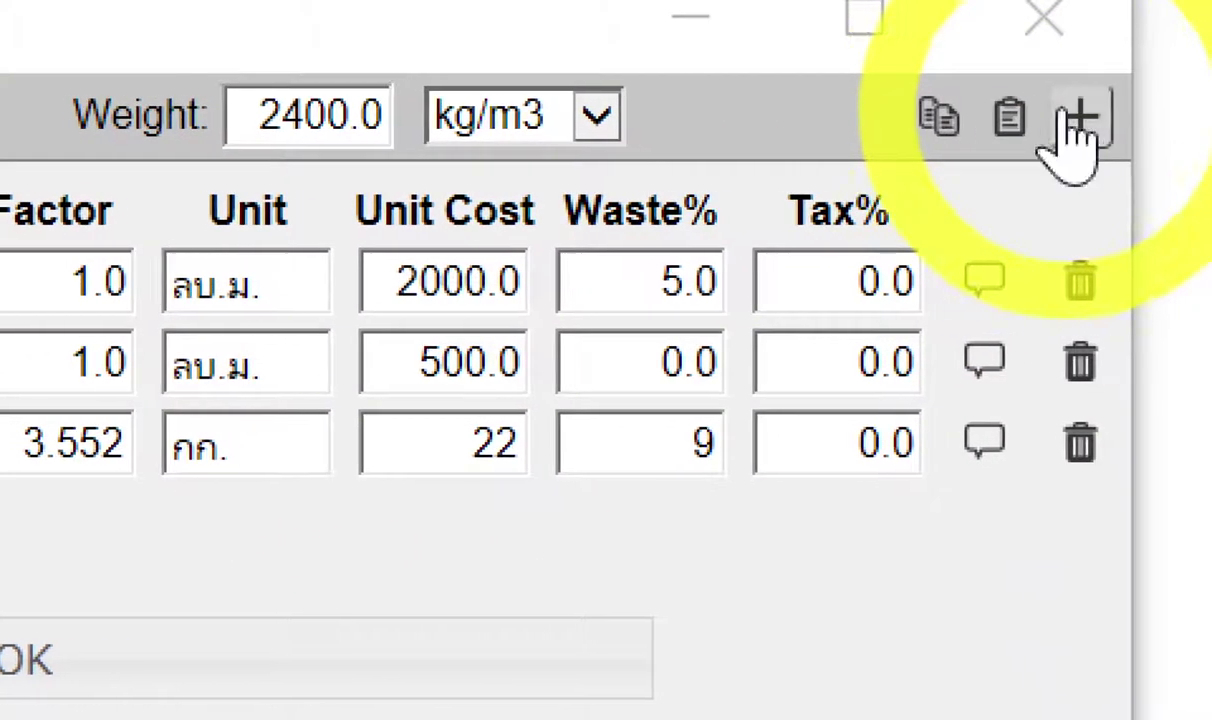
click(1078, 118)
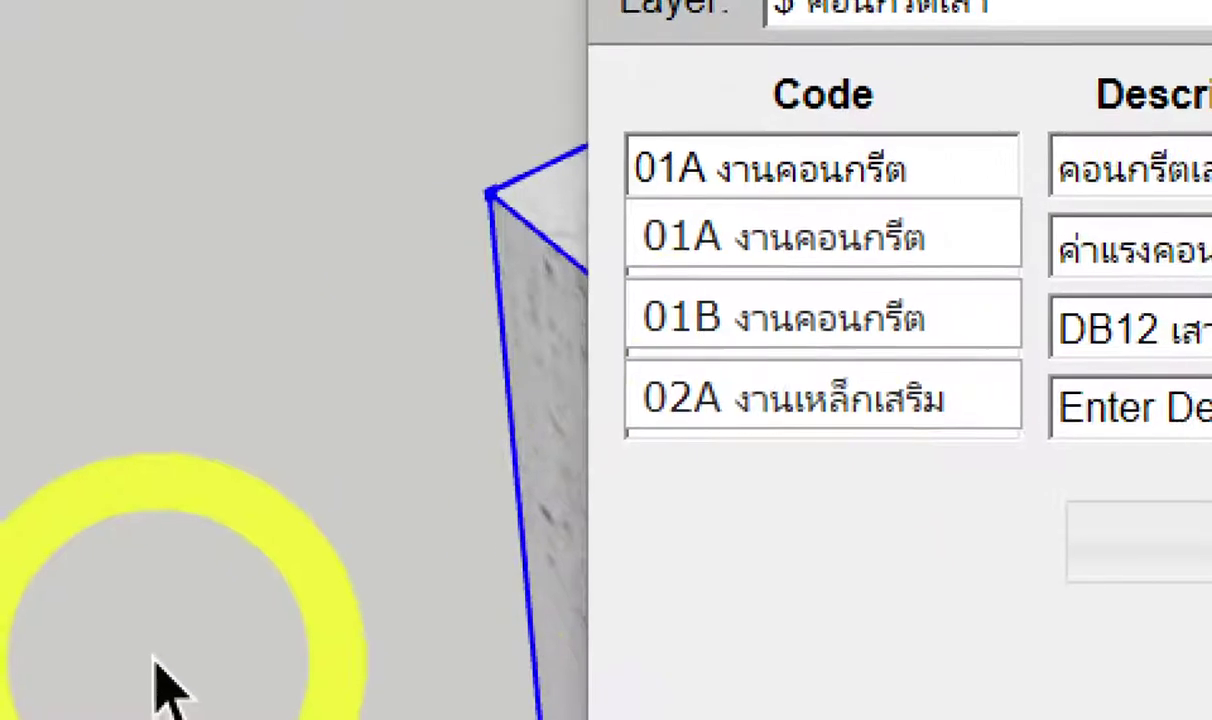
Code the fourth cost row 02A งานเหล็กเสริม.
click(757, 350)
click(763, 238)
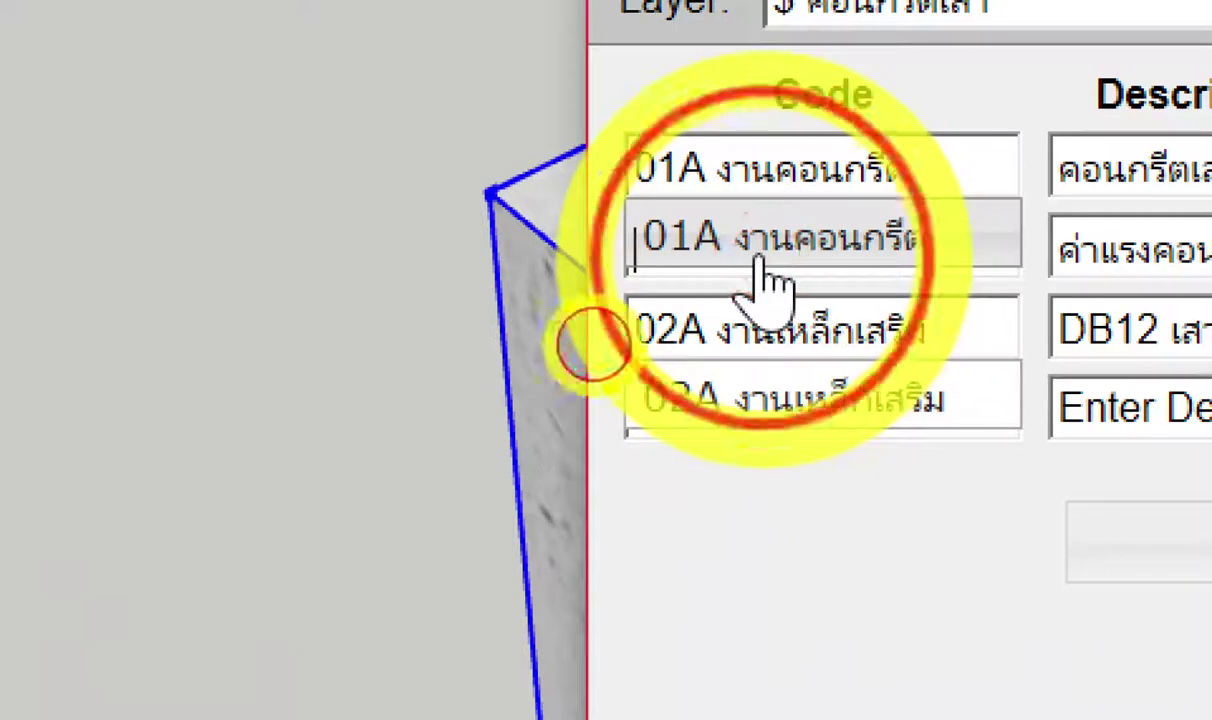
text(B)
click(757, 398)
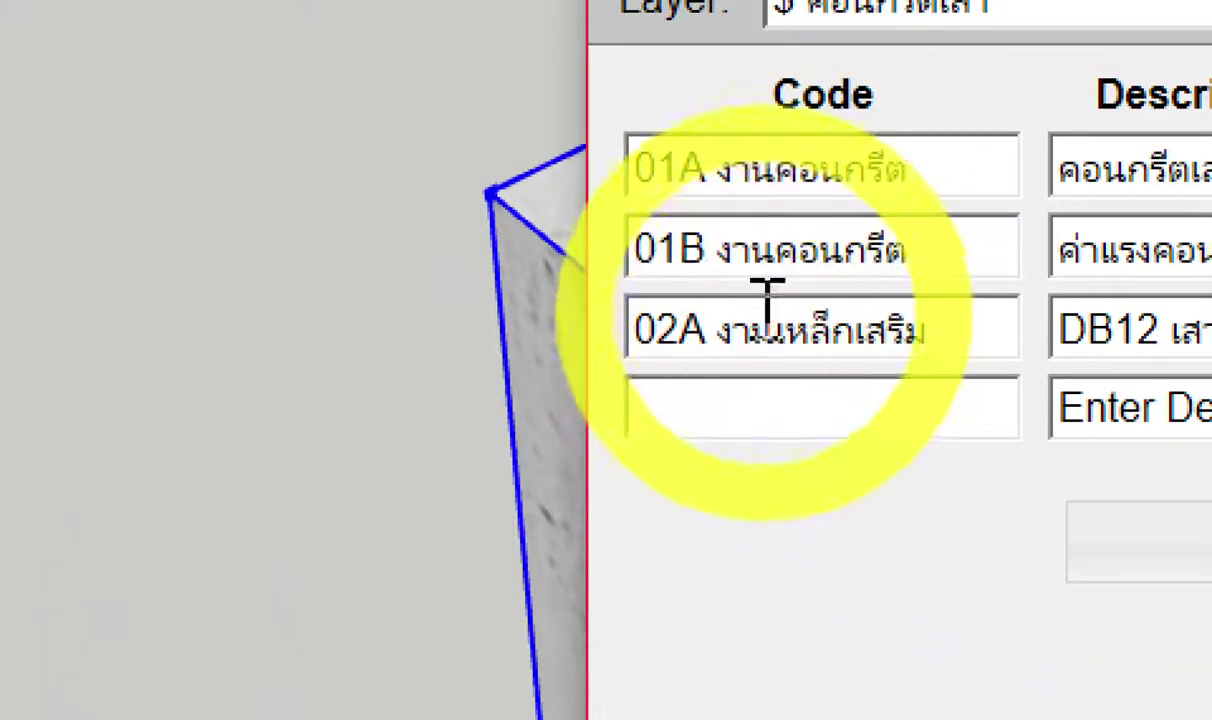
text(02A)
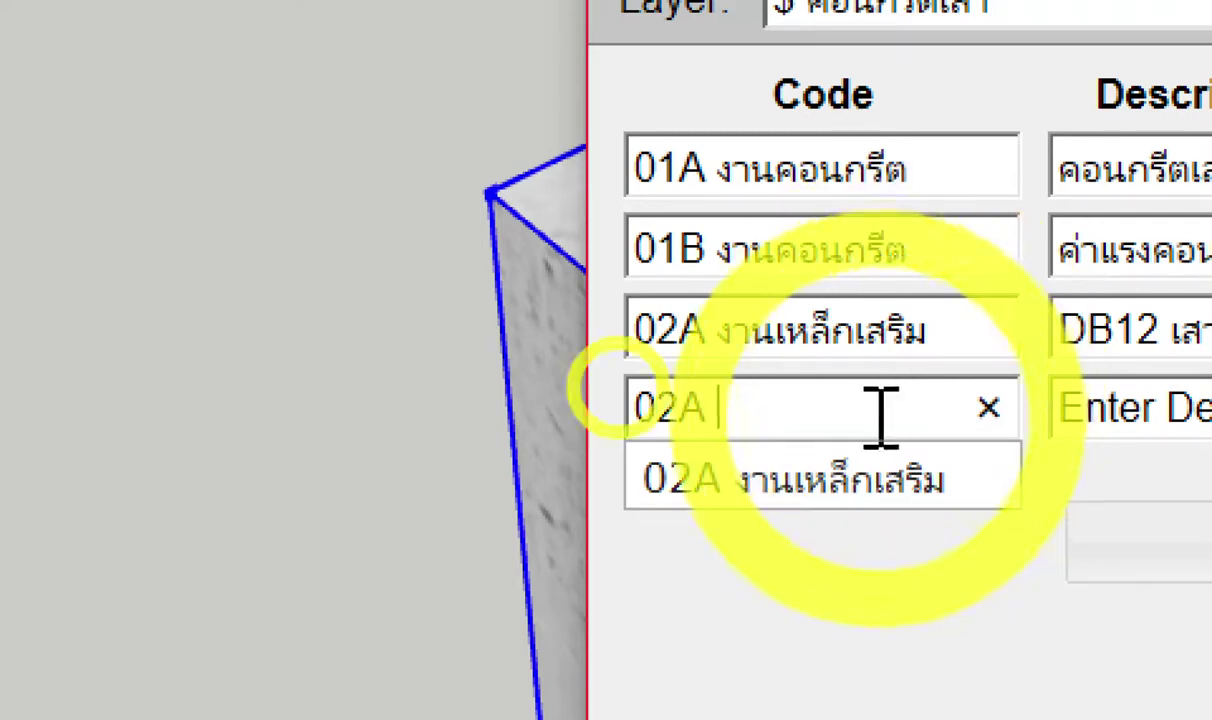
click(812, 509)
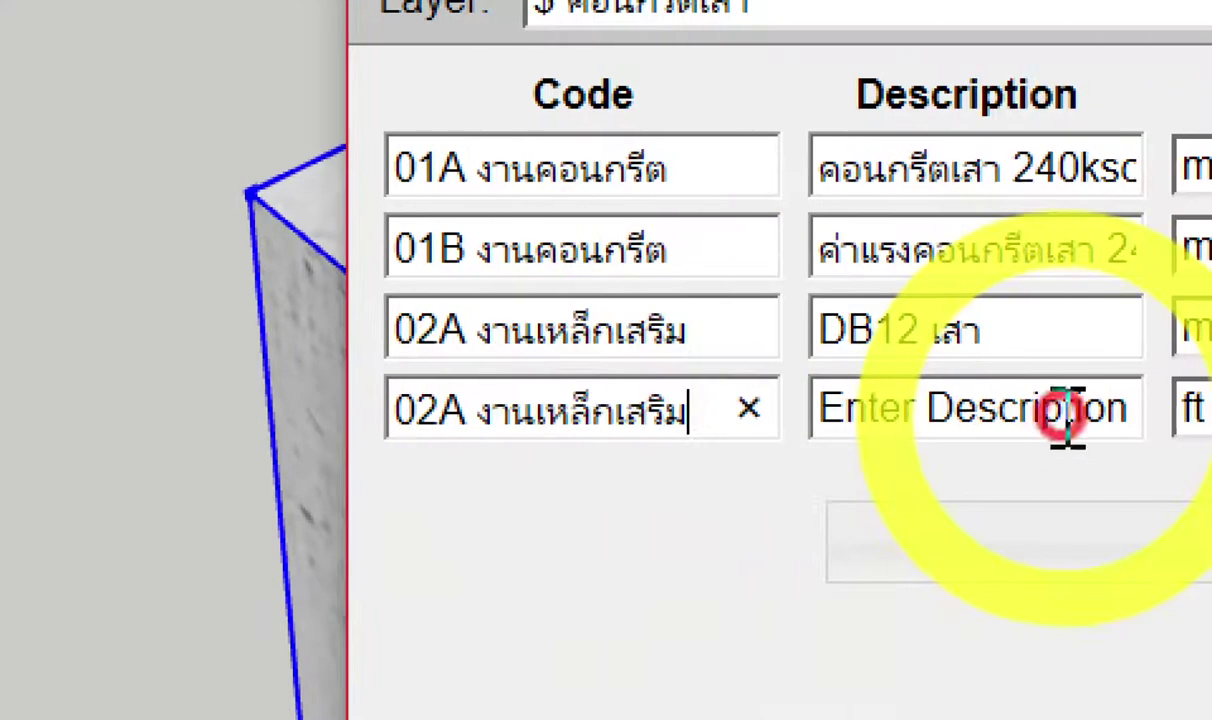
Describe the fourth row as ลวดผูกเหล็ก (db12).
click(995, 415)
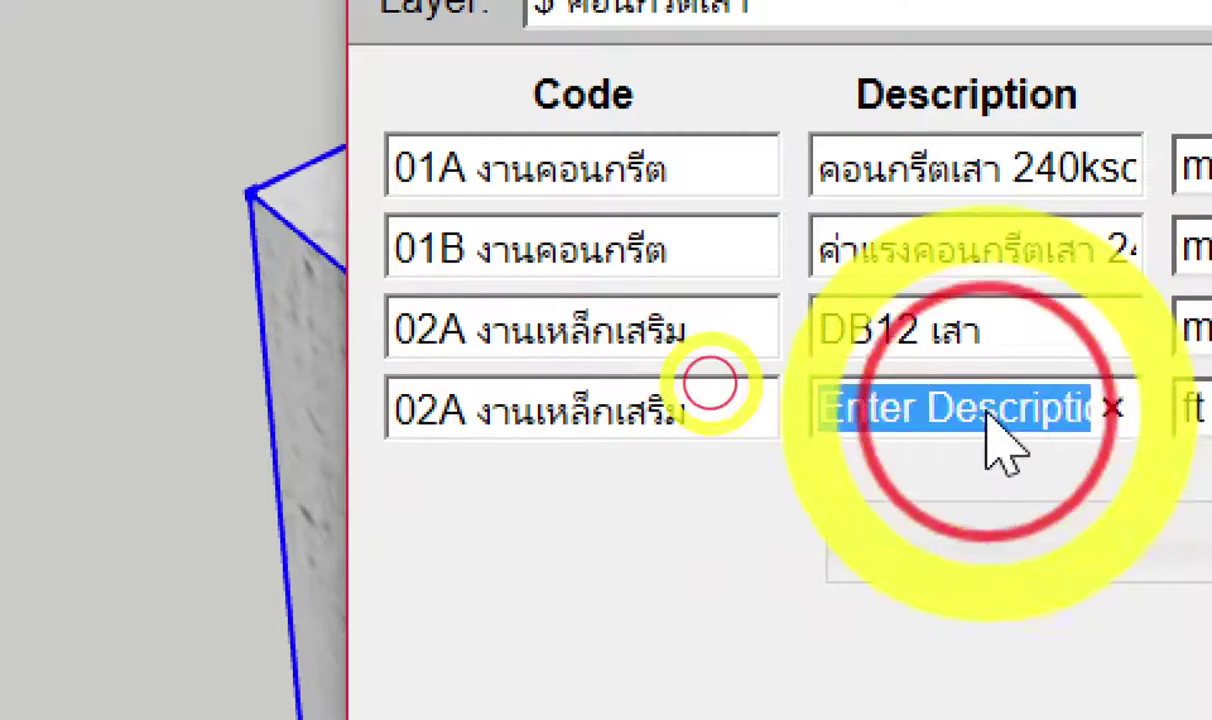
text(ลวก)
key(BackSpace)
text(ดผูก)
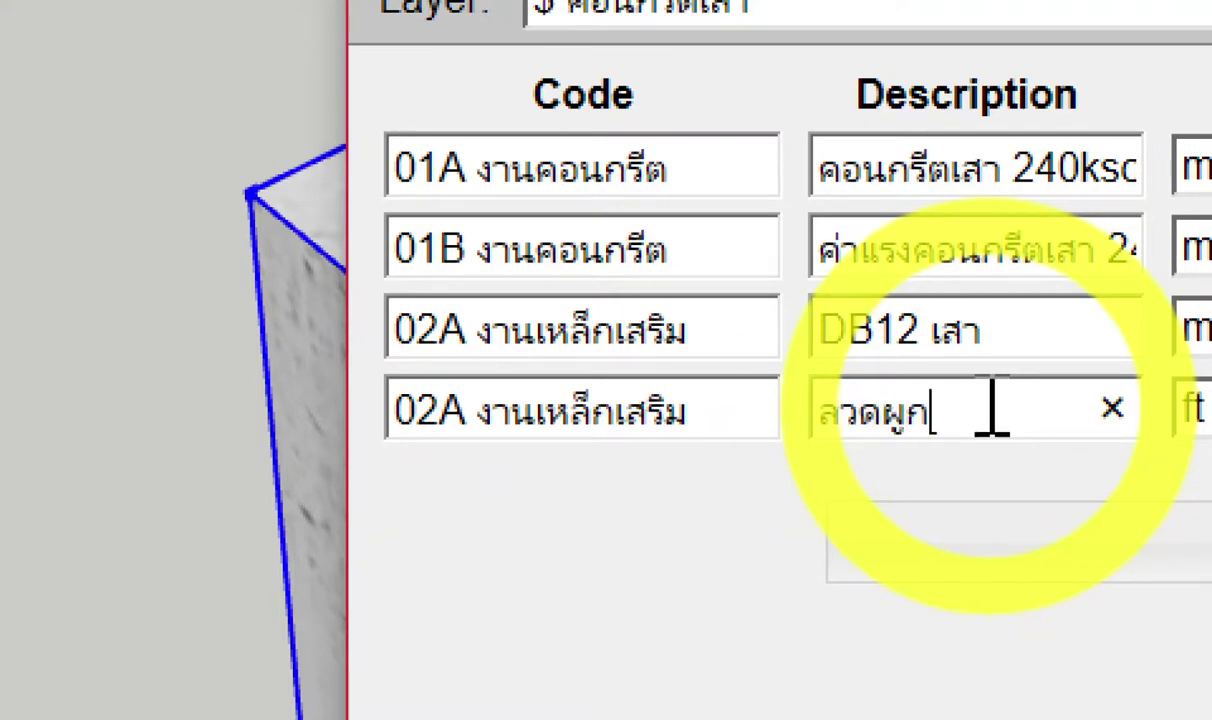
text(เหล็ก ()
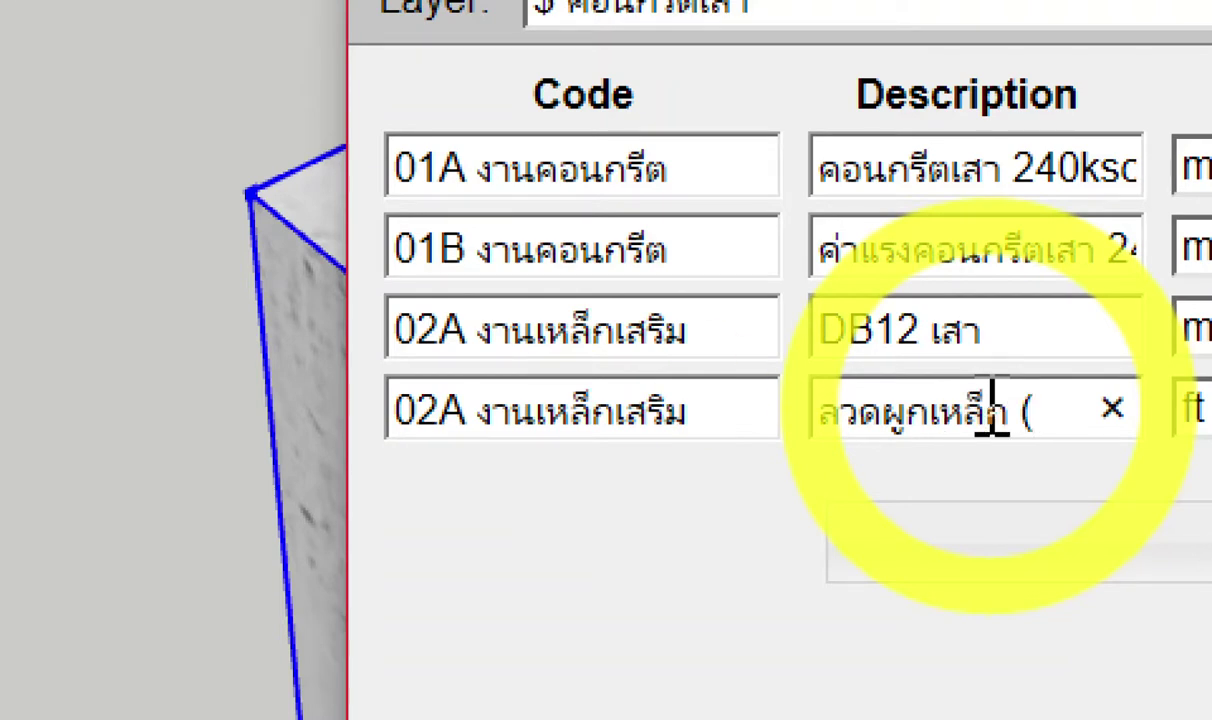
text(db12)
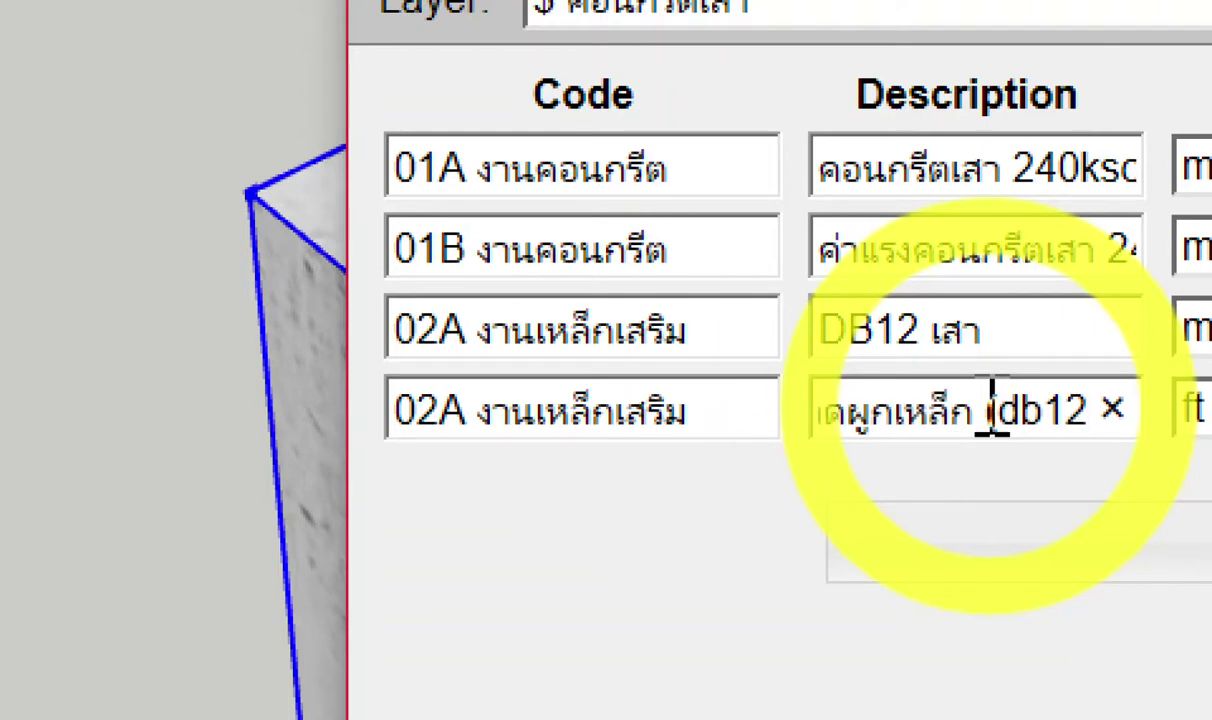
text(X)
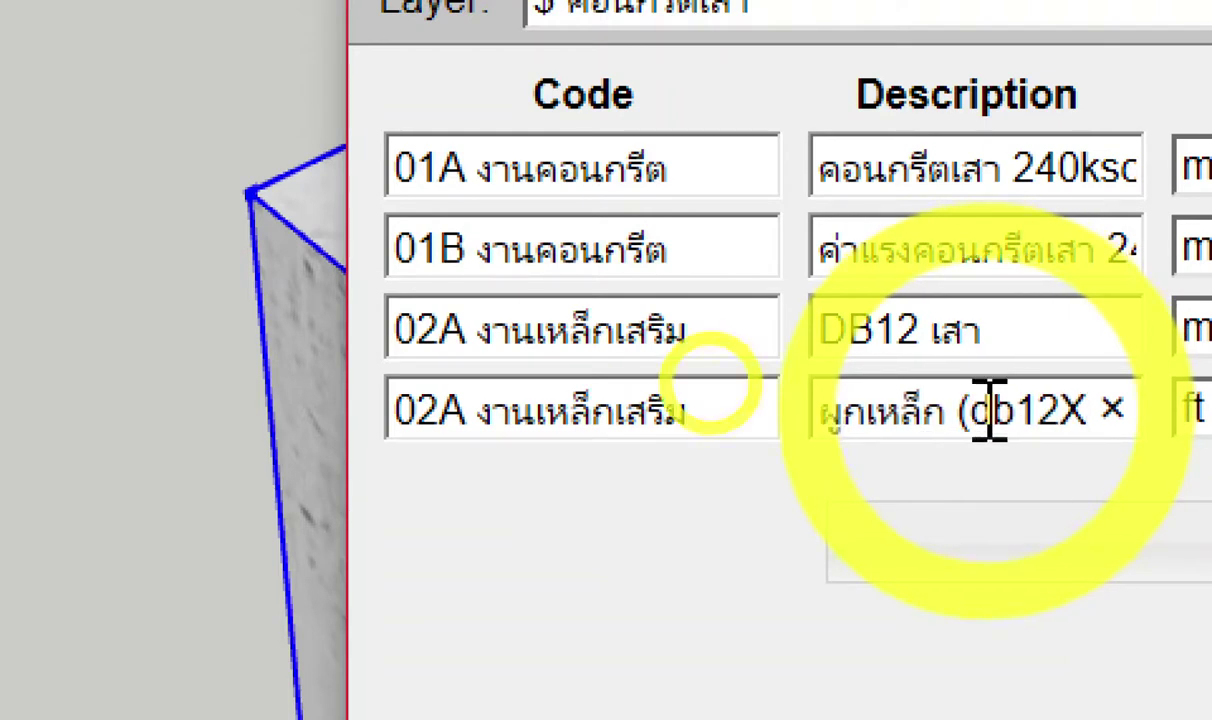
key(BackSpace)
text())
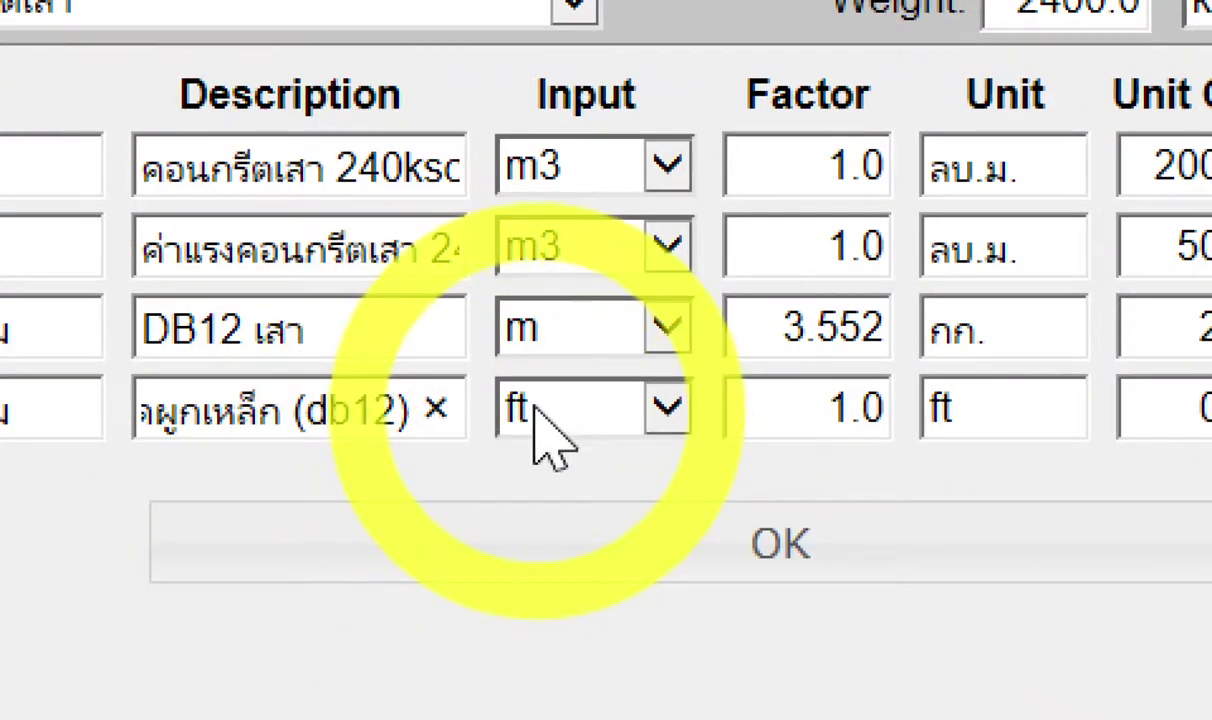
Set the fourth row's input to m and its unit to กก.
click(545, 420)
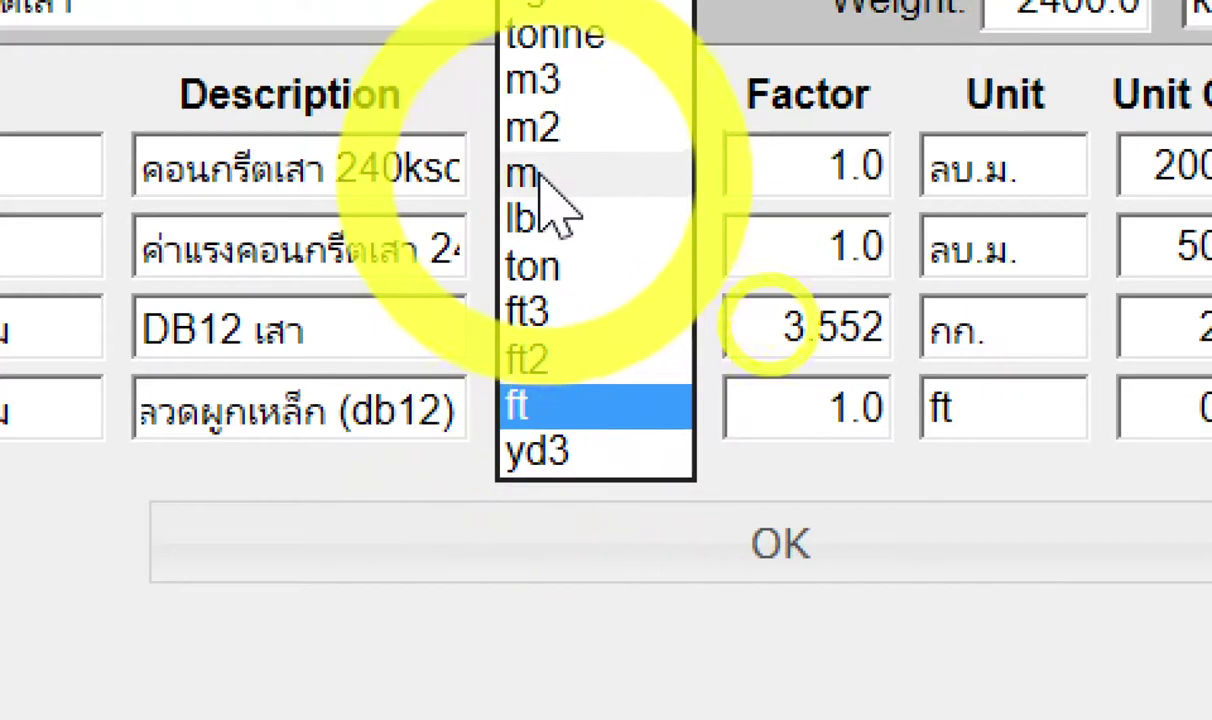
click(548, 176)
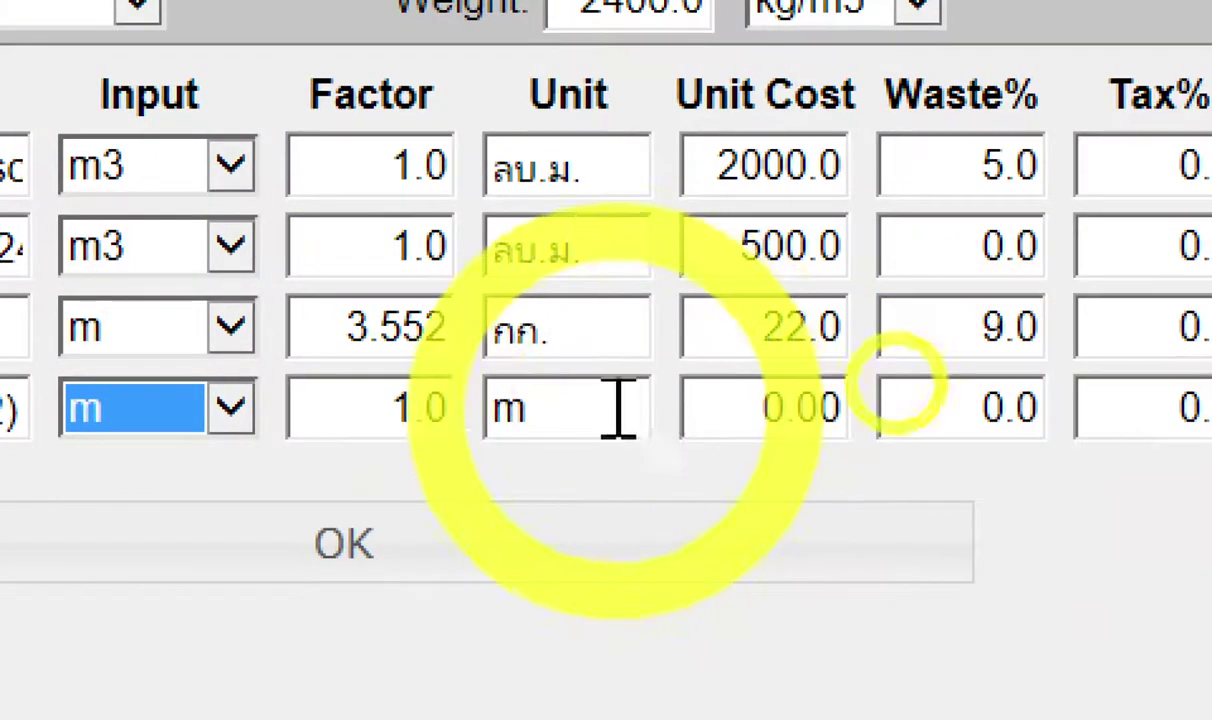
click(620, 410)
key(BackSpace)
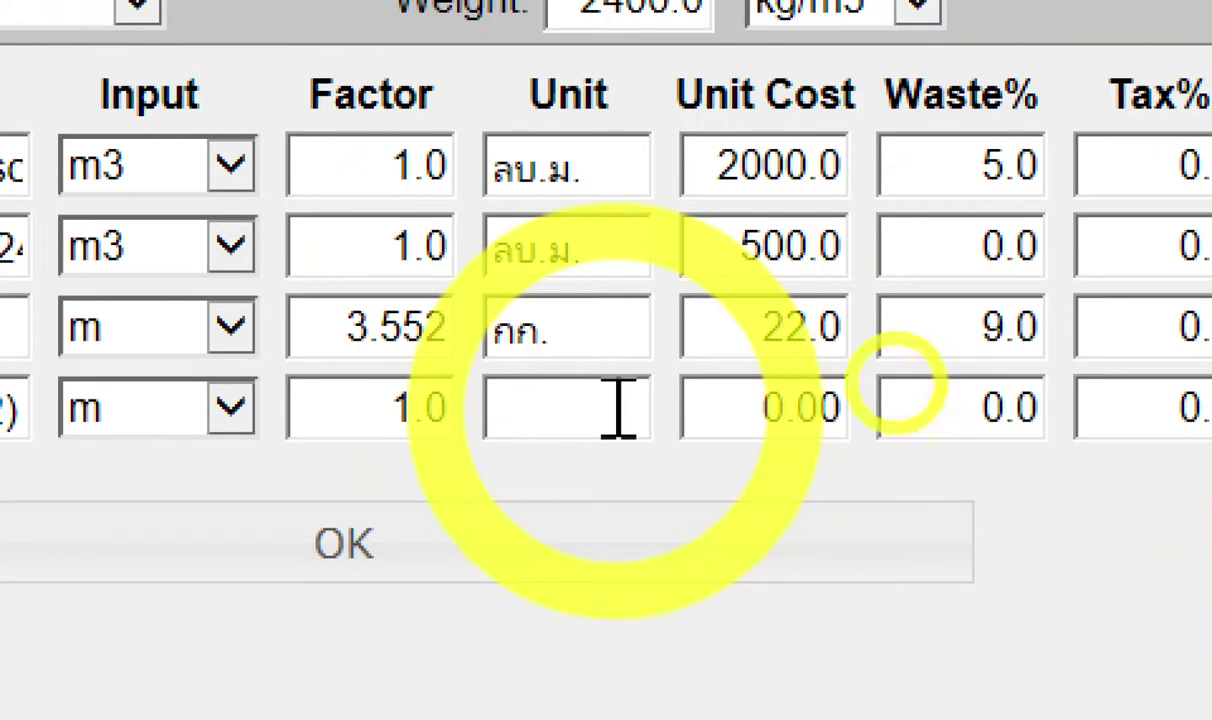
text(กก.)
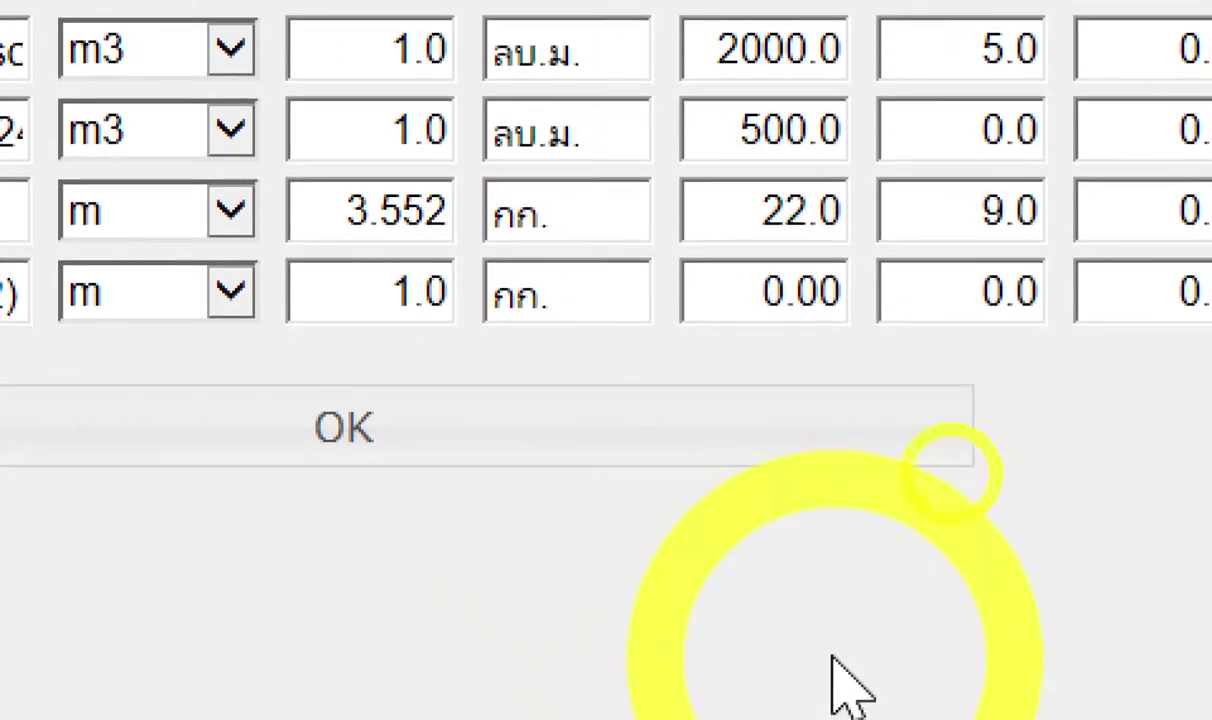
click(830, 655)
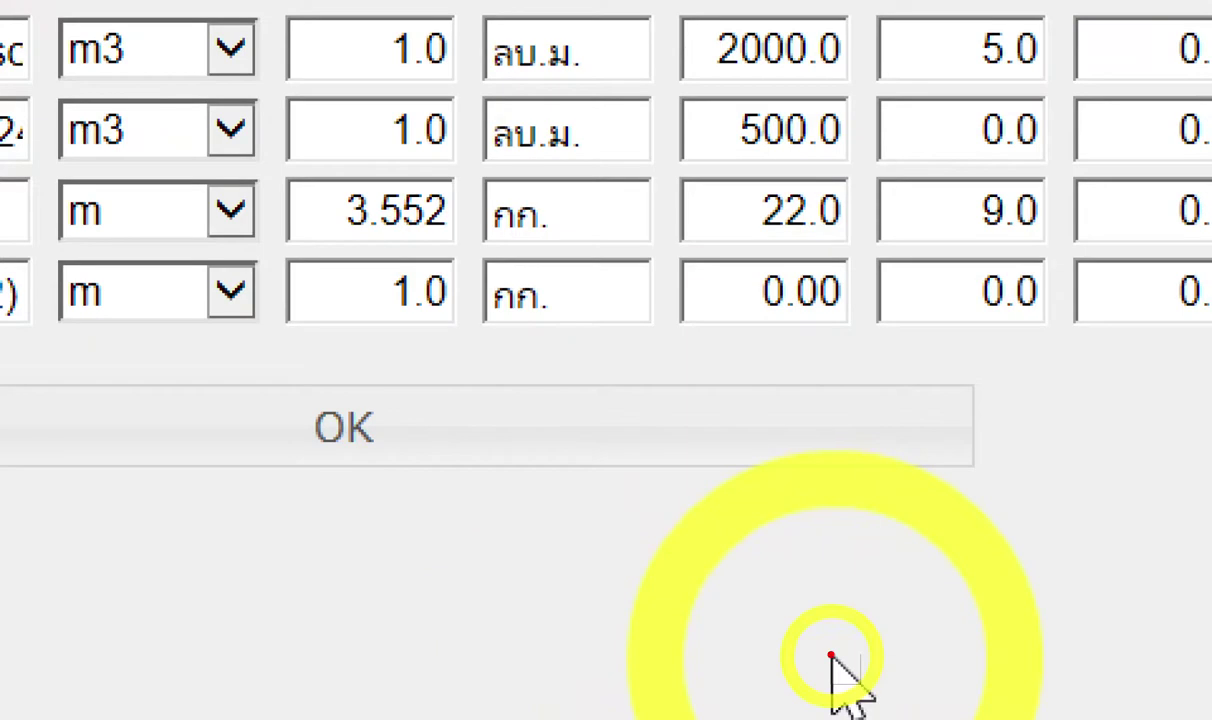
drag(218, 395, 208, 493)
drag(255, 400, 245, 440)
mouse_move(300, 405)
mouse_down()
mouse_move(338, 402)
mouse_move(338, 419)
mouse_move(455, 380)
mouse_move(430, 465)
mouse_up()
mouse_move(530, 414)
mouse_down()
mouse_move(825, 406)
mouse_move(773, 475)
mouse_up()
mouse_move(885, 380)
mouse_down()
mouse_move(912, 372)
mouse_move(900, 462)
mouse_up()
drag(978, 375, 975, 380)
mouse_move(1052, 385)
mouse_down()
mouse_move(1055, 445)
mouse_move(1105, 390)
mouse_move(1155, 430)
mouse_up()
drag(475, 508, 545, 555)
drag(585, 490, 580, 495)
mouse_move(630, 570)
mouse_down()
mouse_move(445, 585)
mouse_move(492, 705)
mouse_up()
mouse_move(495, 600)
mouse_down()
mouse_move(522, 595)
mouse_move(545, 628)
mouse_up()
click(598, 668)
drag(575, 625, 605, 640)
drag(655, 525, 625, 700)
drag(548, 560, 620, 465)
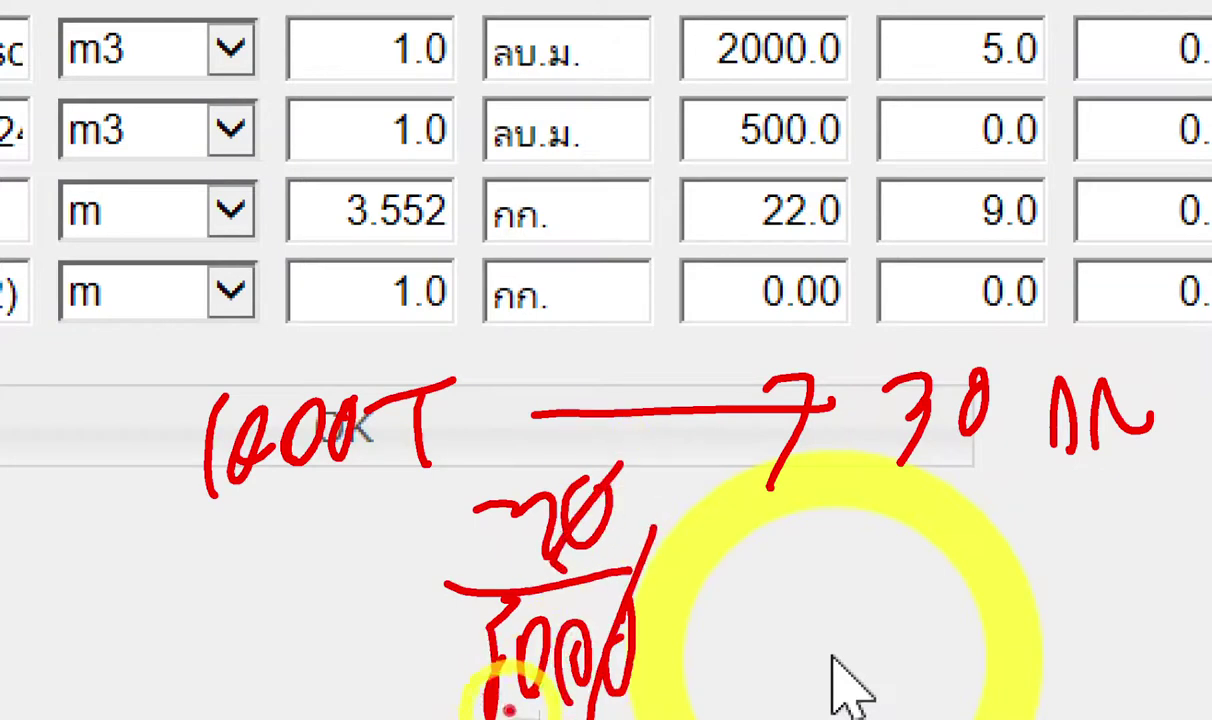
drag(900, 530, 888, 628)
mouse_move(940, 528)
mouse_down()
mouse_move(965, 592)
mouse_move(1030, 470)
mouse_up()
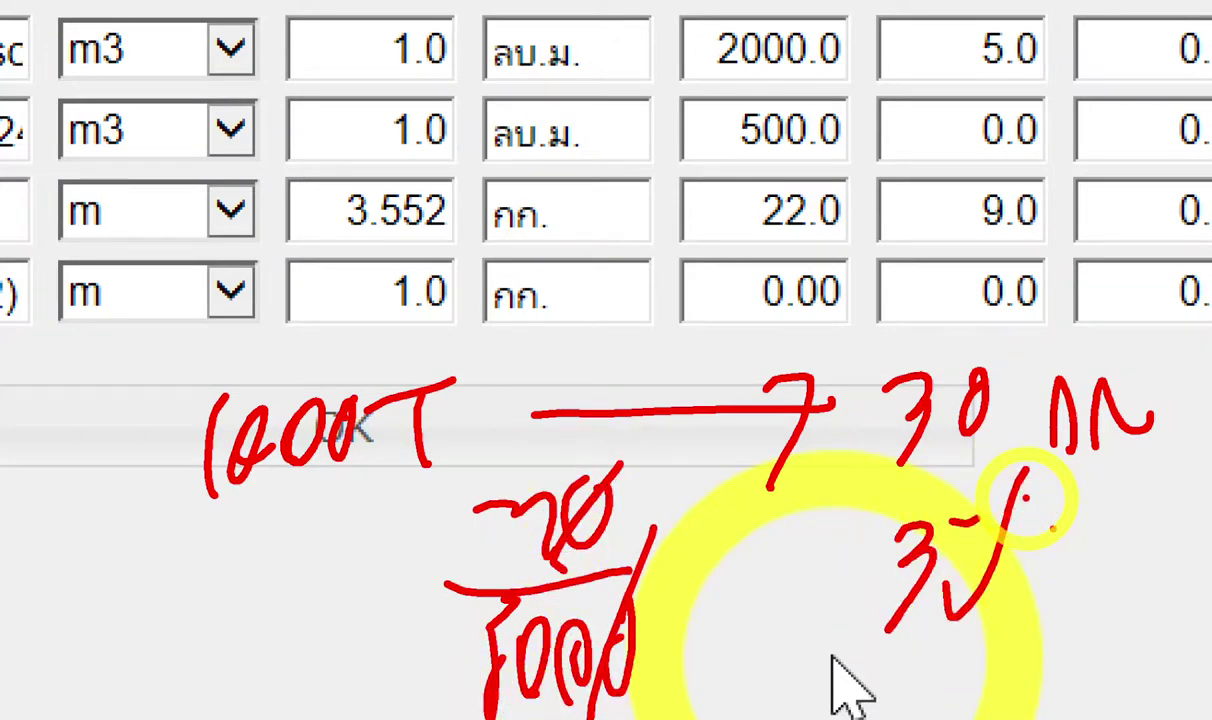
mouse_move(470, 160)
mouse_down()
mouse_move(306, 273)
mouse_move(535, 115)
mouse_up()
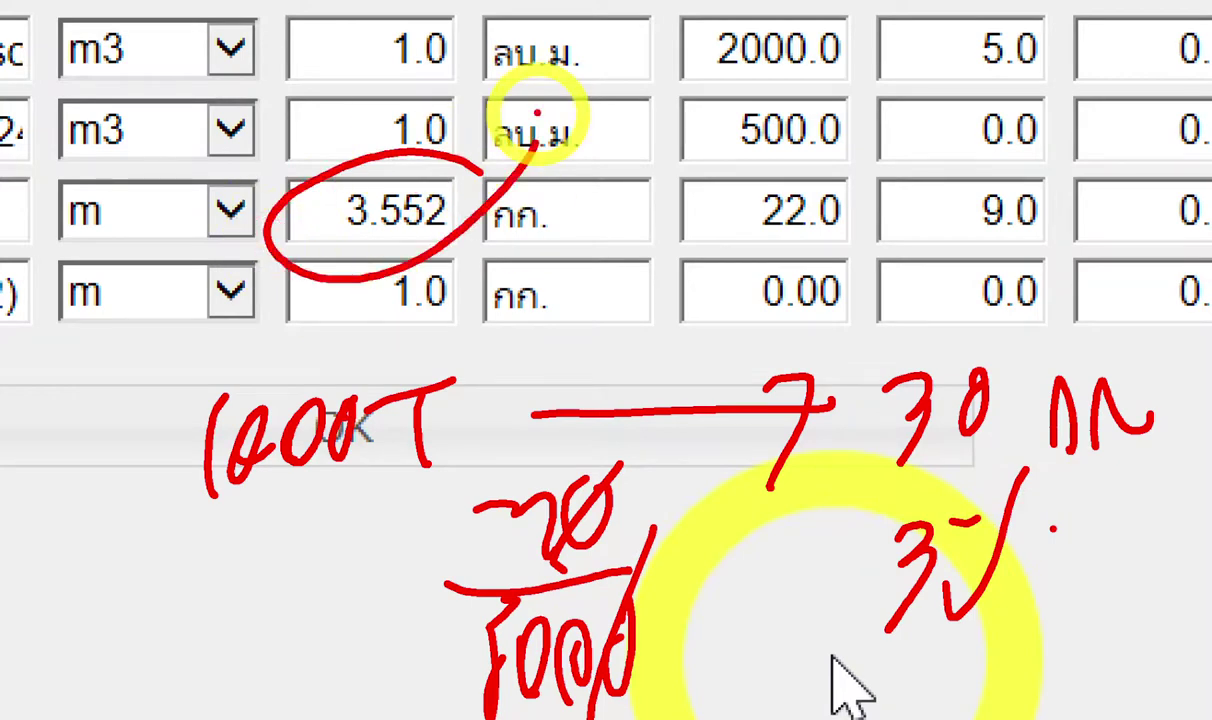
mouse_move(525, 250)
mouse_down()
mouse_move(620, 180)
mouse_move(598, 255)
mouse_up()
mouse_move(720, 165)
mouse_down()
mouse_move(668, 232)
mouse_move(718, 172)
mouse_up()
click(725, 228)
mouse_move(805, 172)
mouse_down()
mouse_move(798, 184)
mouse_move(844, 205)
mouse_move(830, 245)
mouse_up()
mouse_move(903, 258)
mouse_down()
mouse_move(838, 352)
mouse_move(433, 338)
mouse_move(505, 290)
mouse_up()
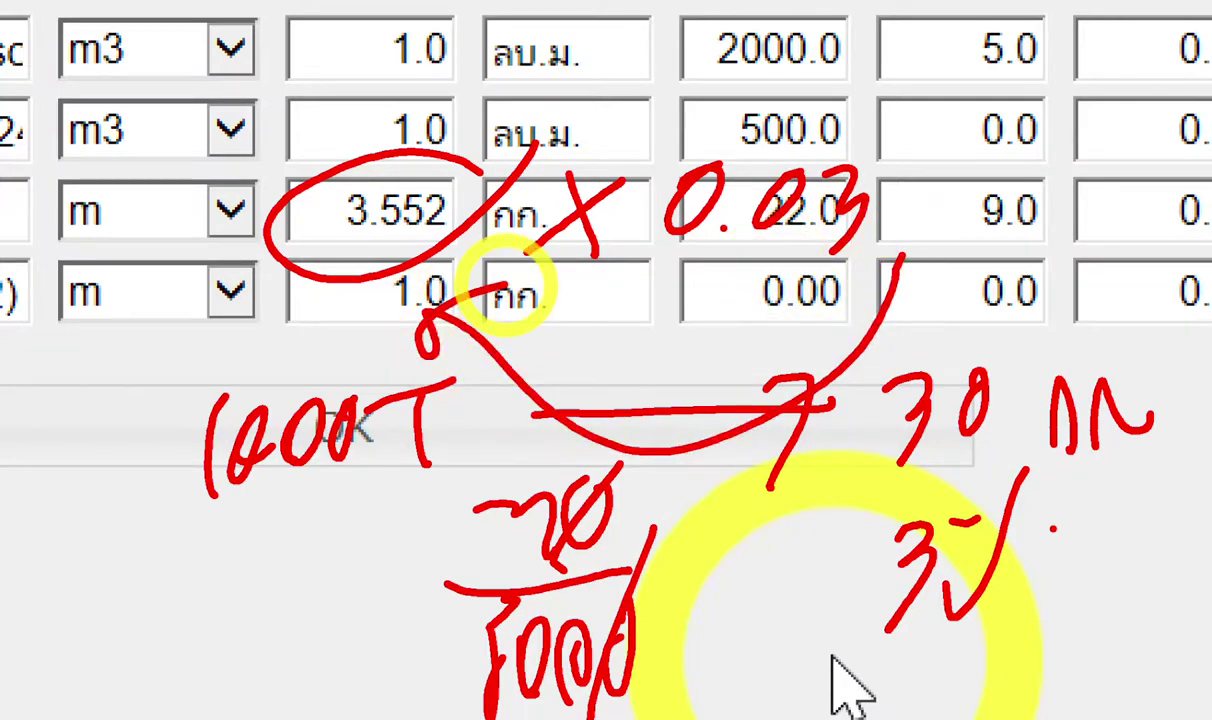
key(Escape)
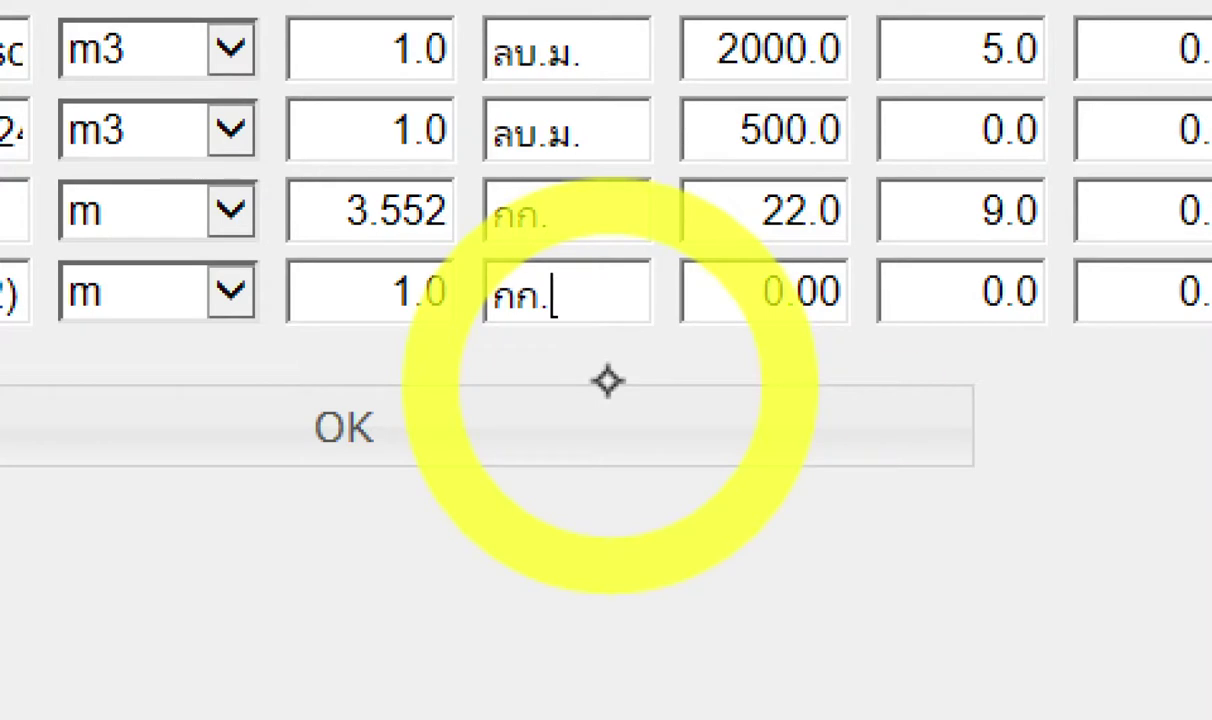
Set the tie-wire row's factor to .10656 and its unit cost to 40.
drag(379, 281, 522, 285)
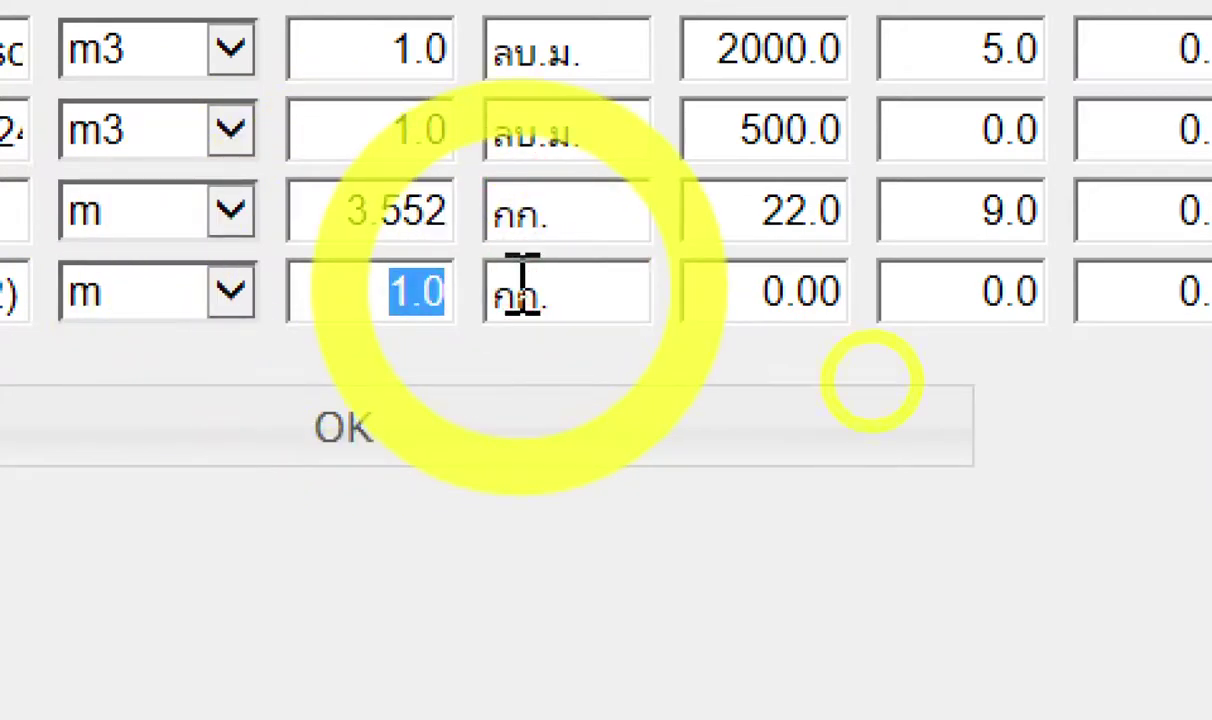
text(ใ)
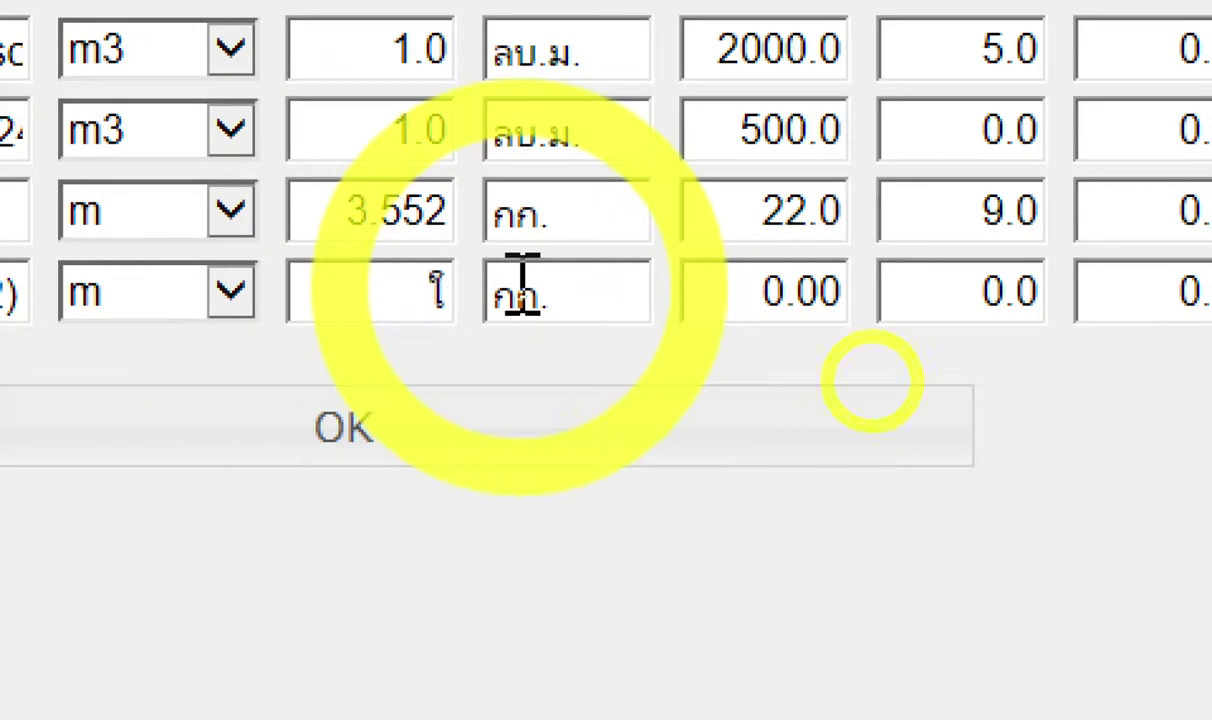
text(.1)
text(0)
text(656)
key(BackSpace)
key(BackSpace)
key(BackSpace)
key(BackSpace)
key(BackSpace)
key(BackSpace)
text(.)
text(10)
text(656)
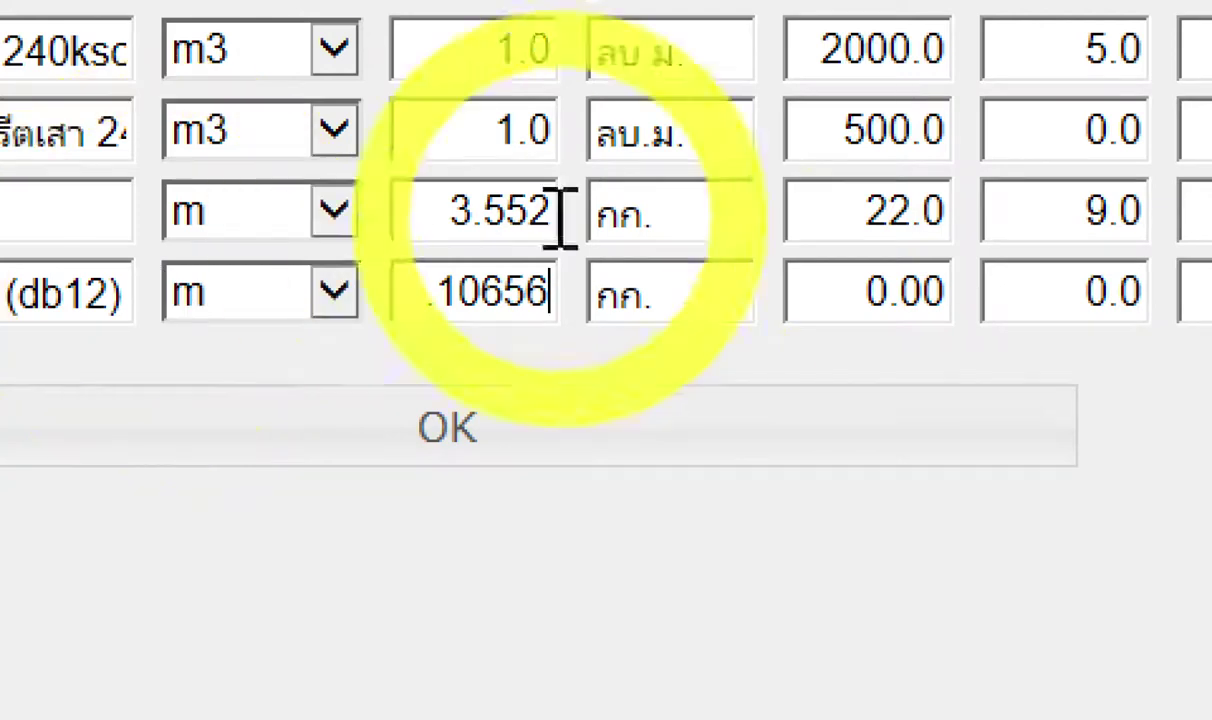
drag(845, 291, 943, 292)
text(4)
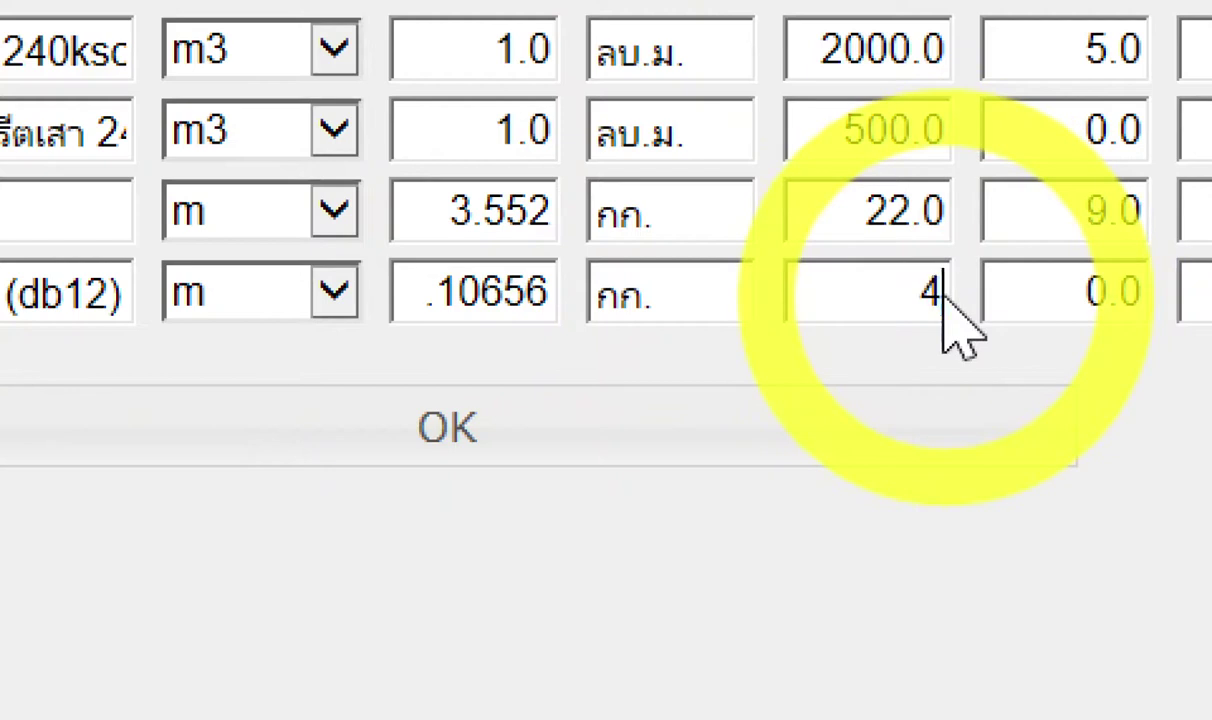
text(0)
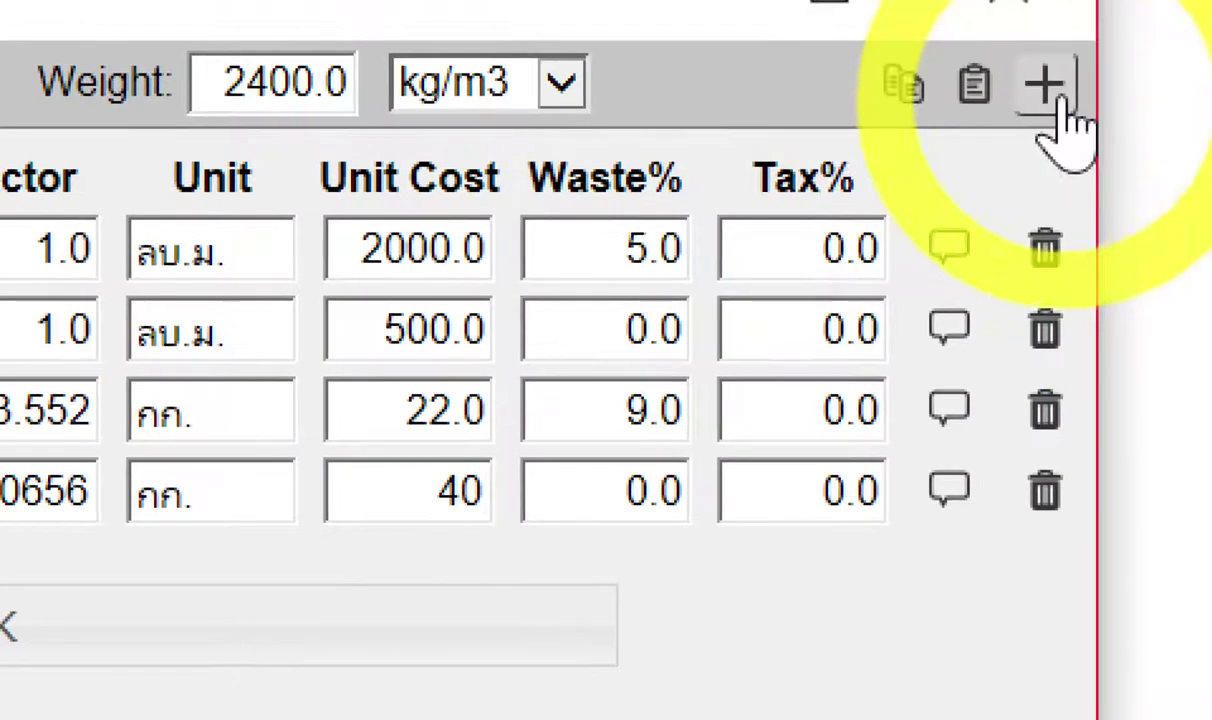
Add a new cost row and give it code 02B.
click(89, 547)
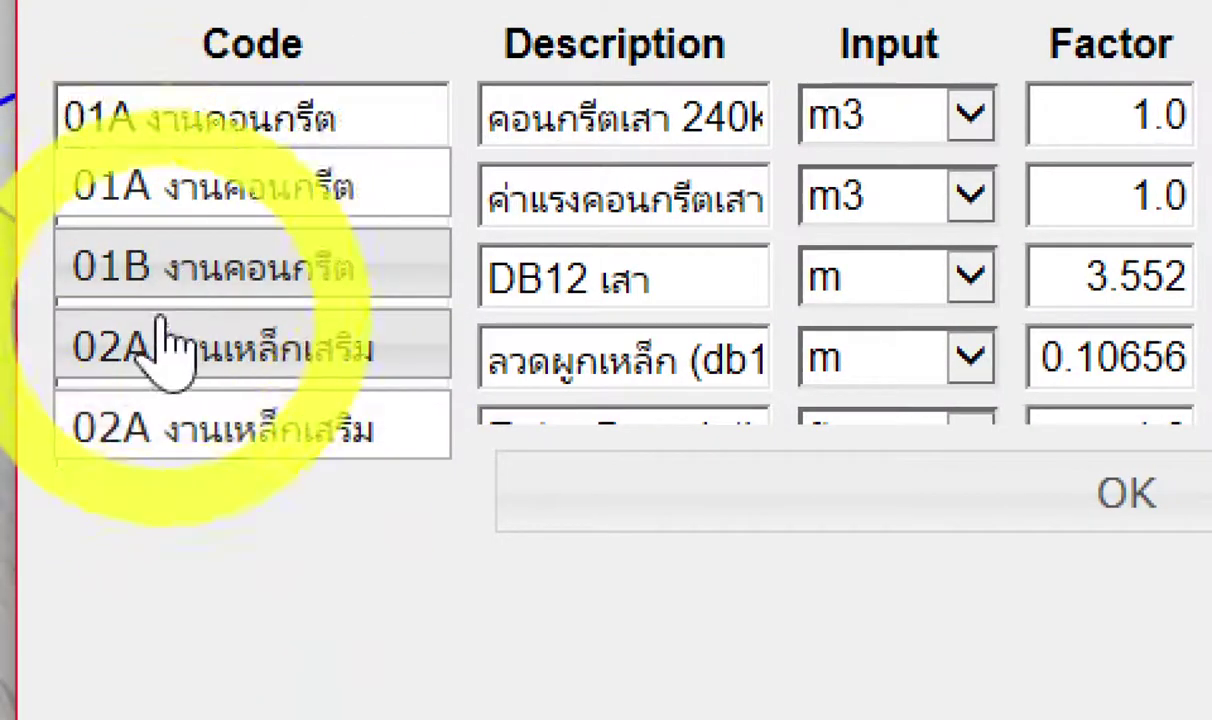
click(165, 340)
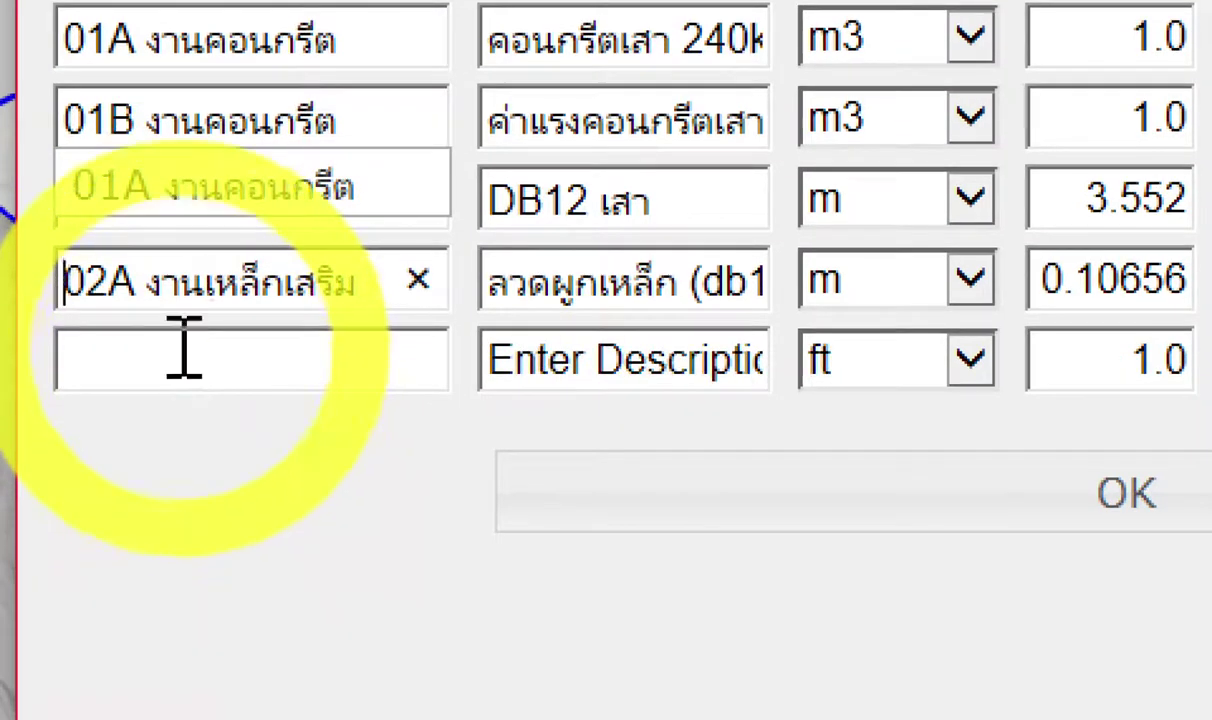
click(178, 352)
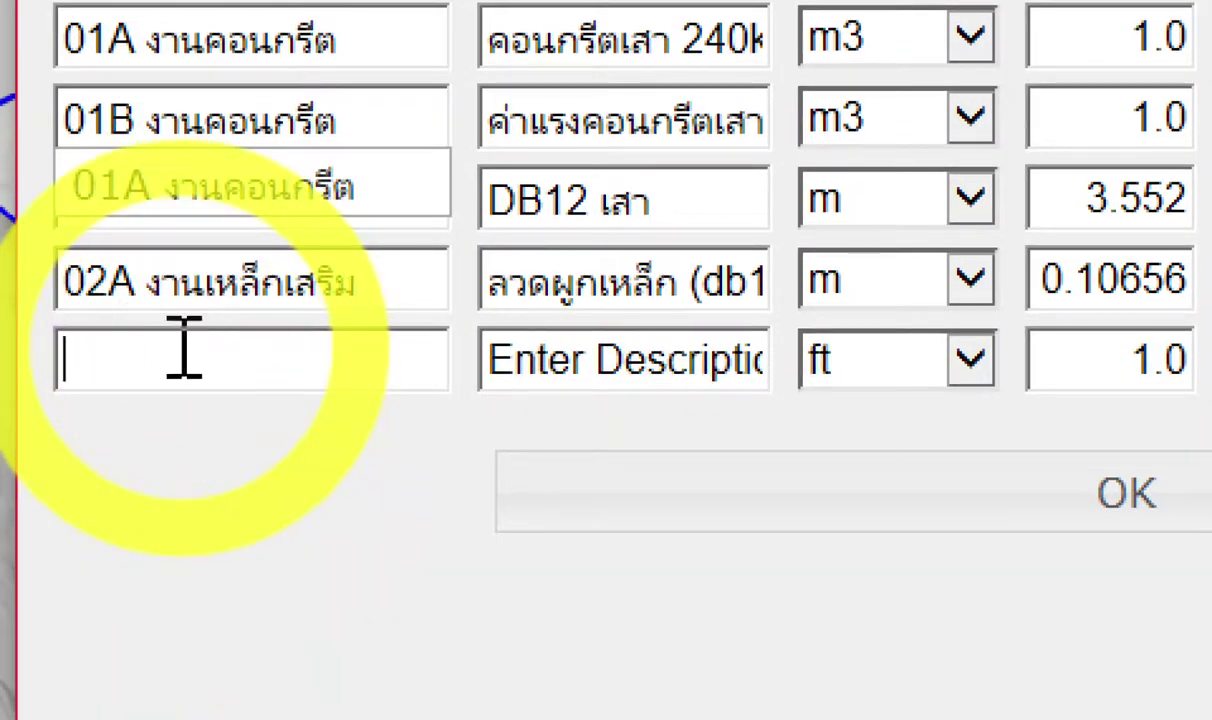
text(02)
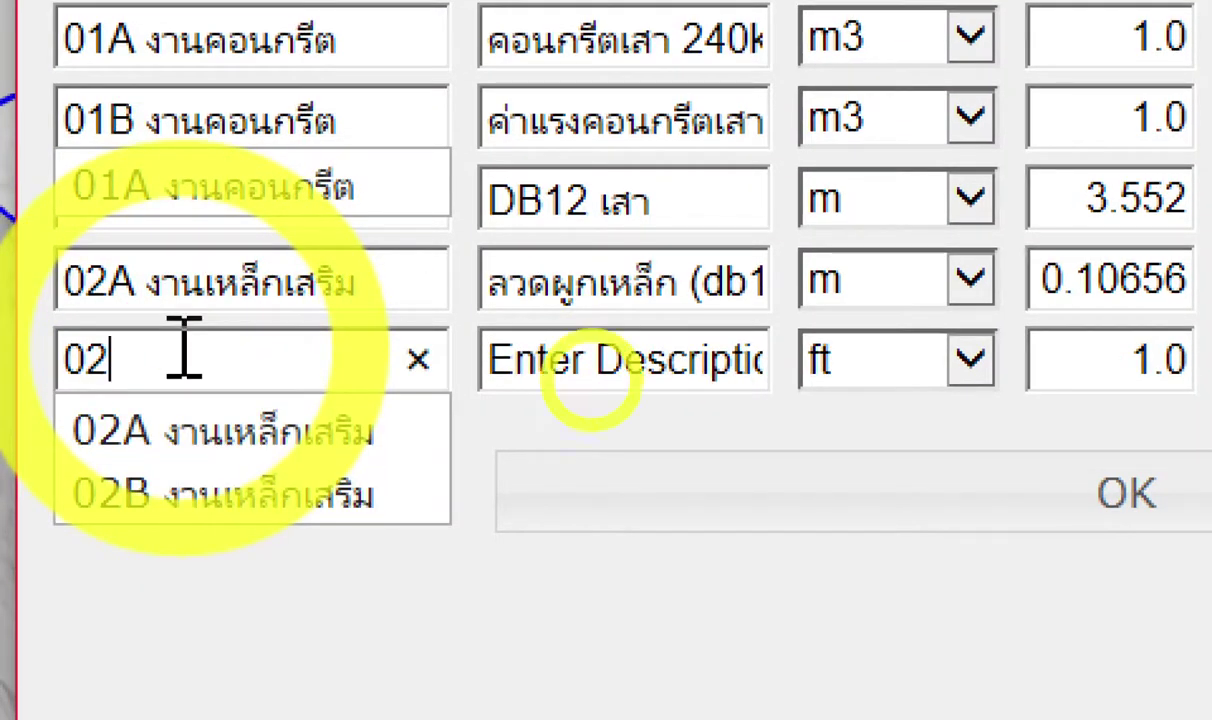
text(B)
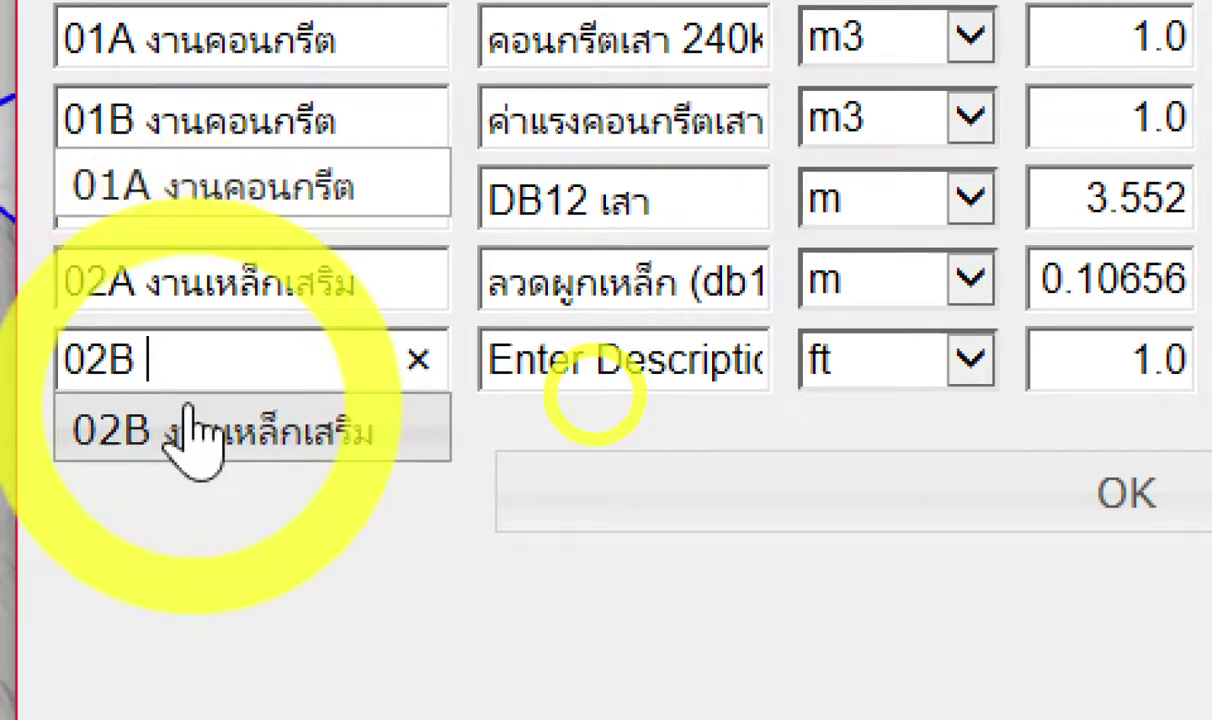
click(189, 433)
Describe the new row as rebar labour, ค่าแรงเหล็กเสริม (db12).
double_click(555, 352)
click(555, 345)
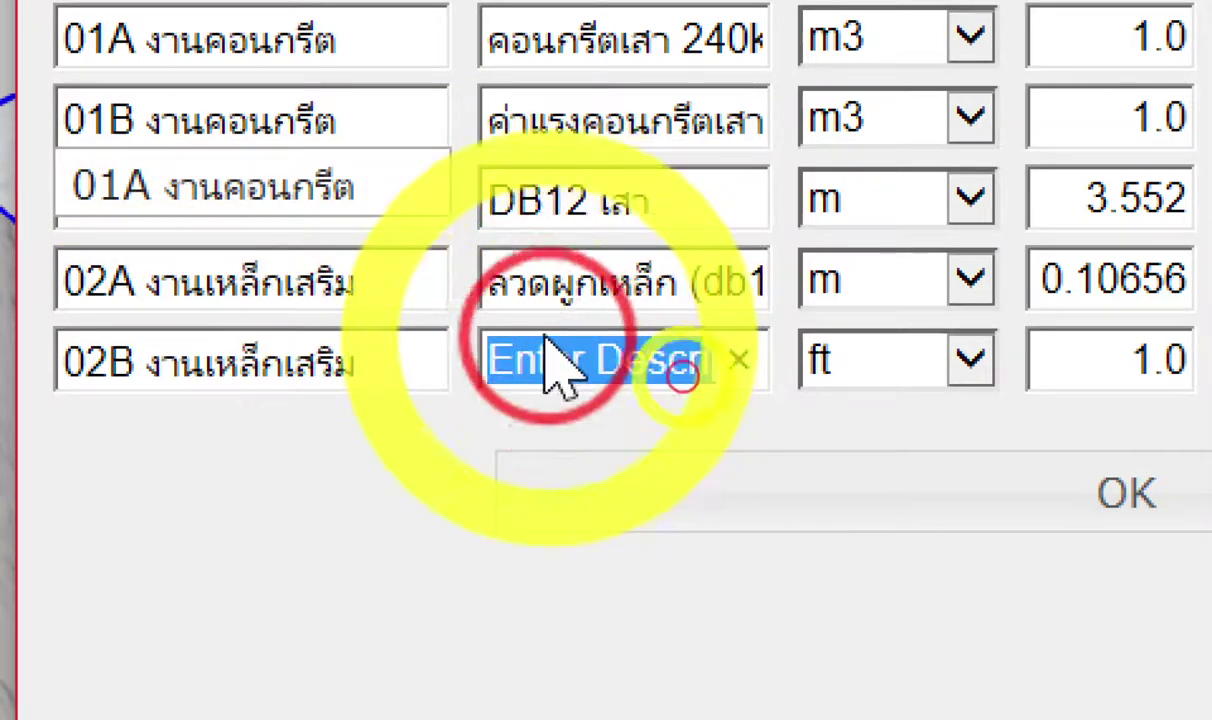
text(8)
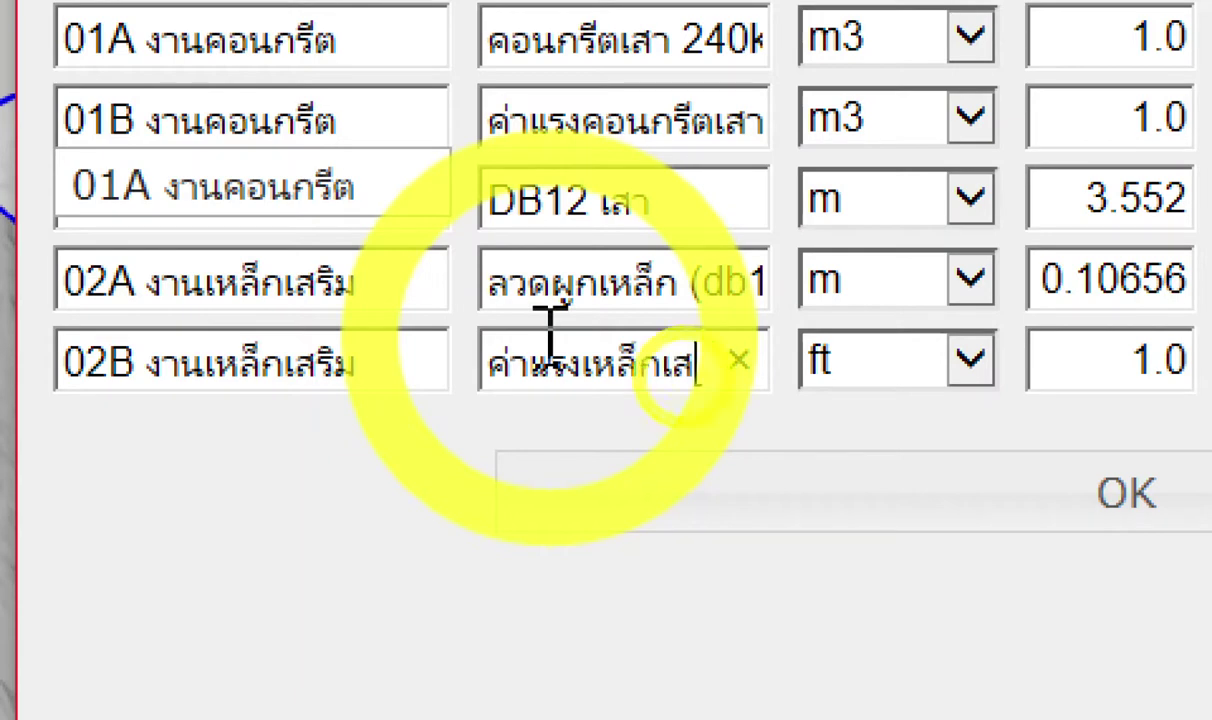
text(ม )
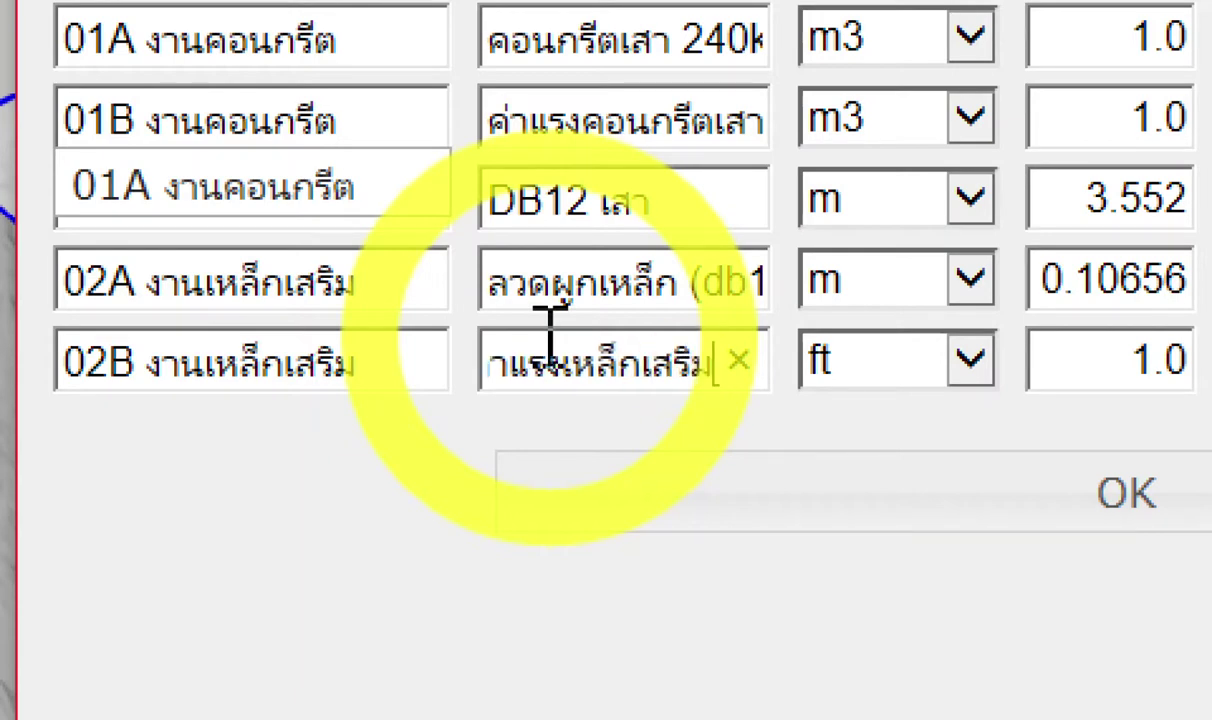
text((เส)
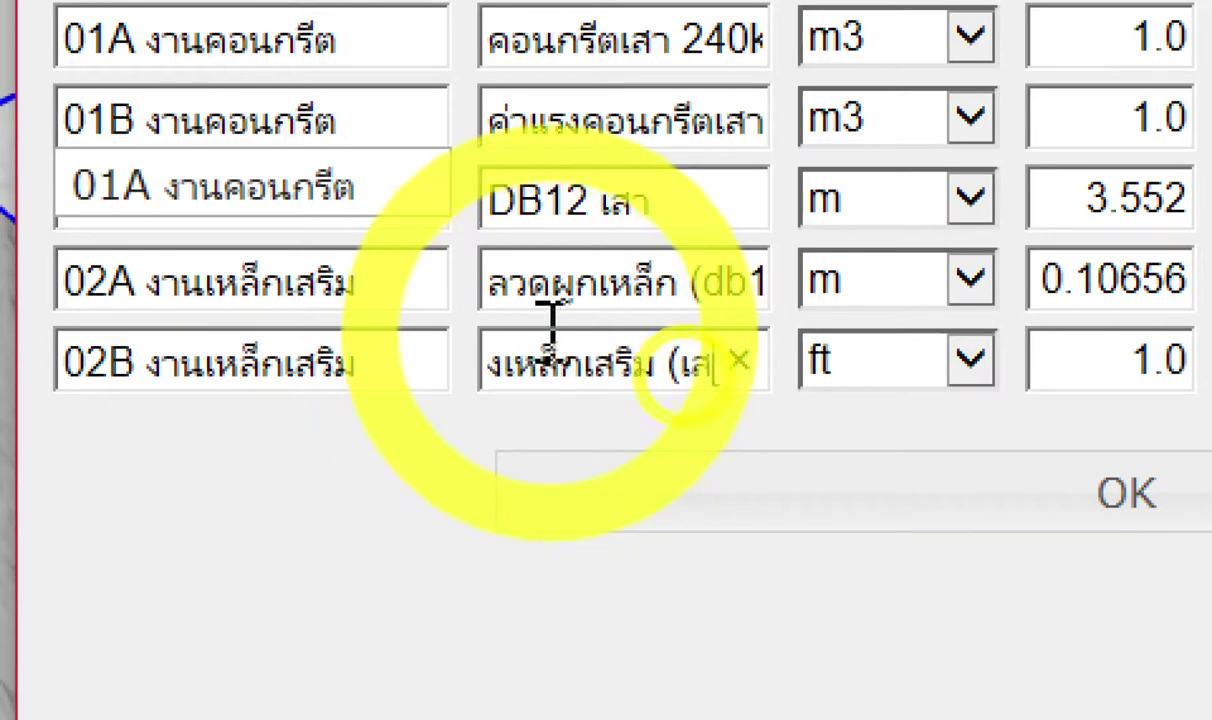
key(BackSpace)
key(BackSpace)
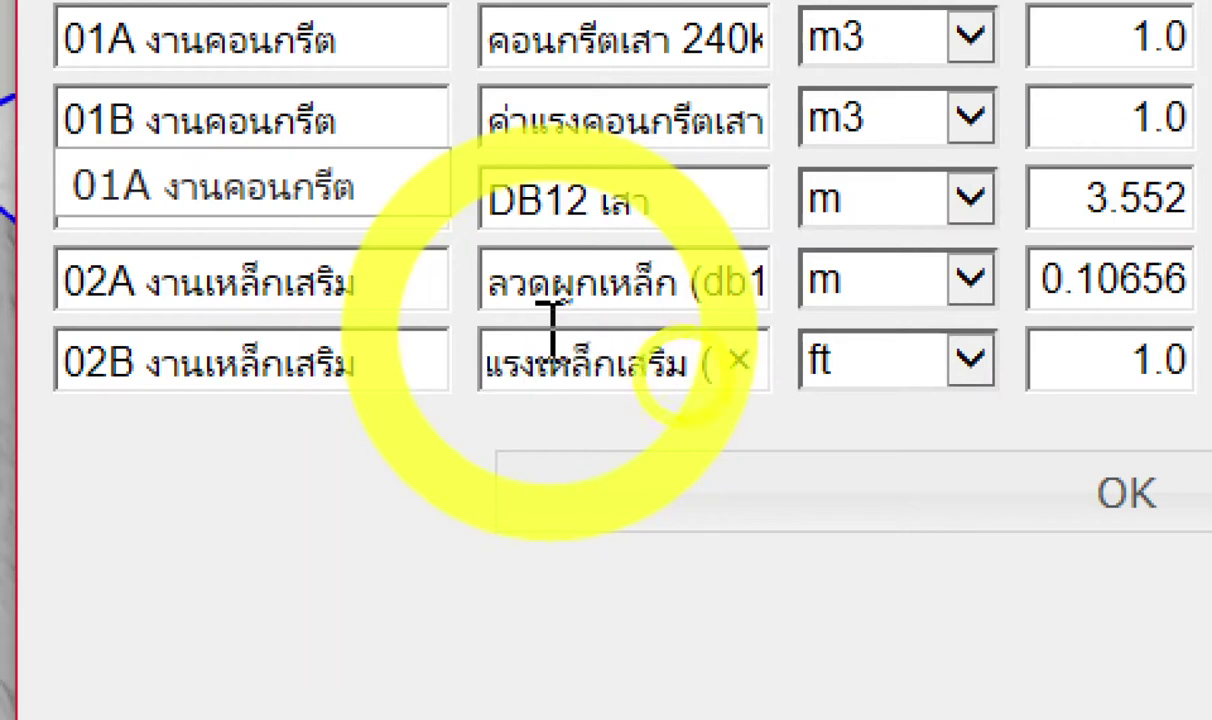
text(ก)
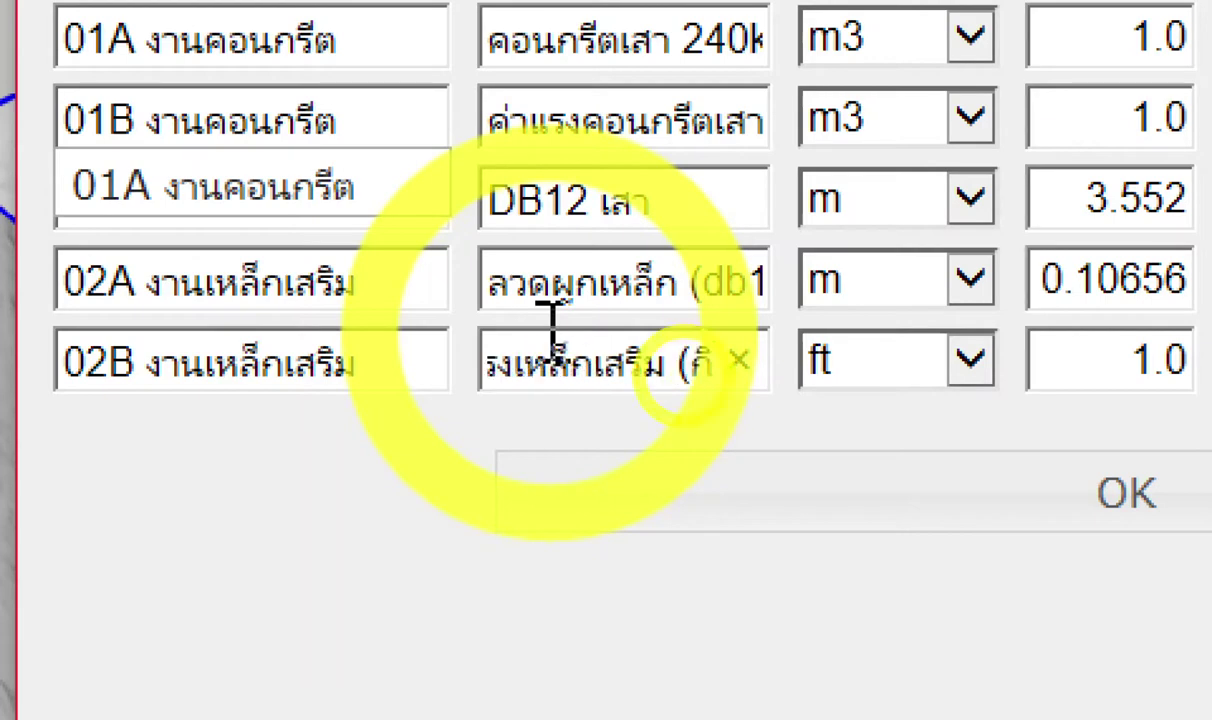
key(BackSpace)
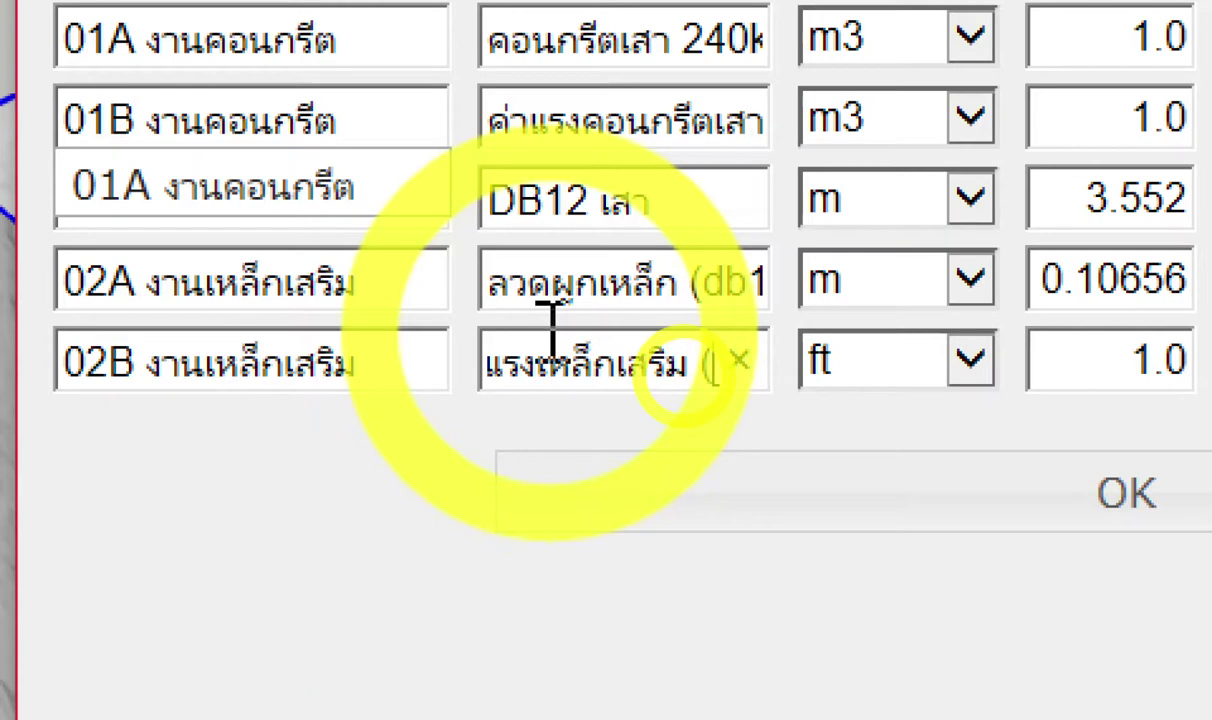
text(b12X)
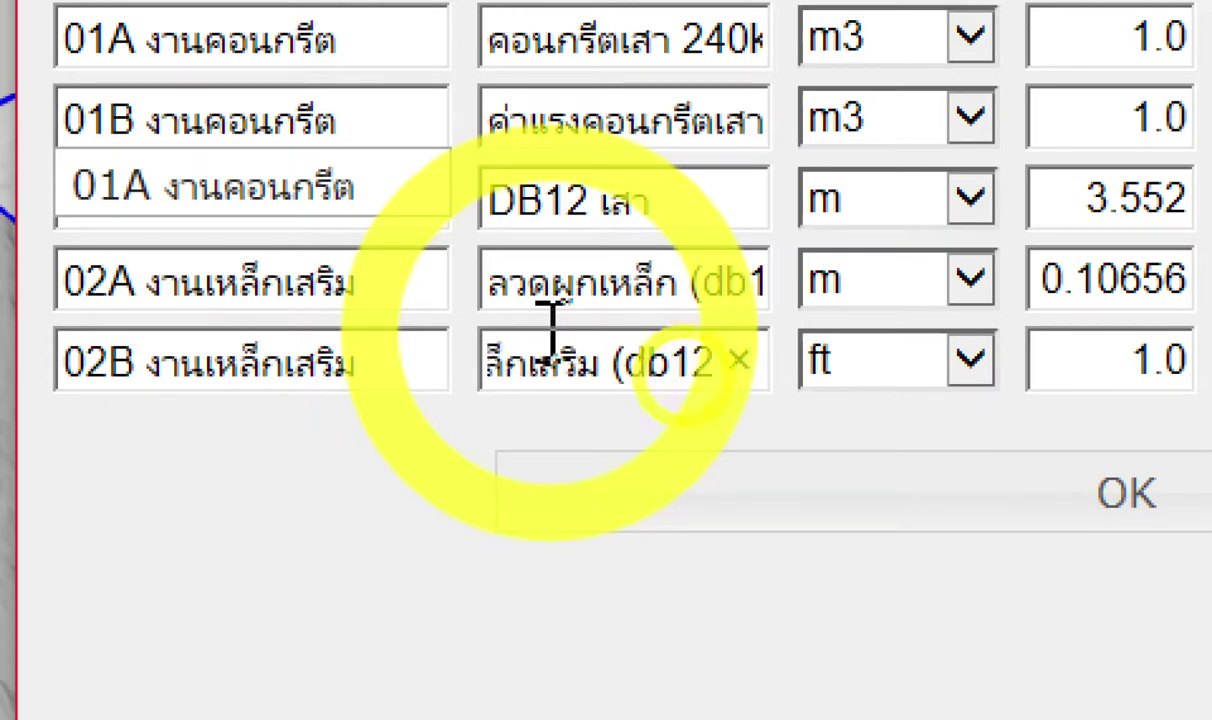
click(336, 325)
Set the new row's input unit to m and confirm the cost data table with OK.
click(537, 205)
double_click(537, 205)
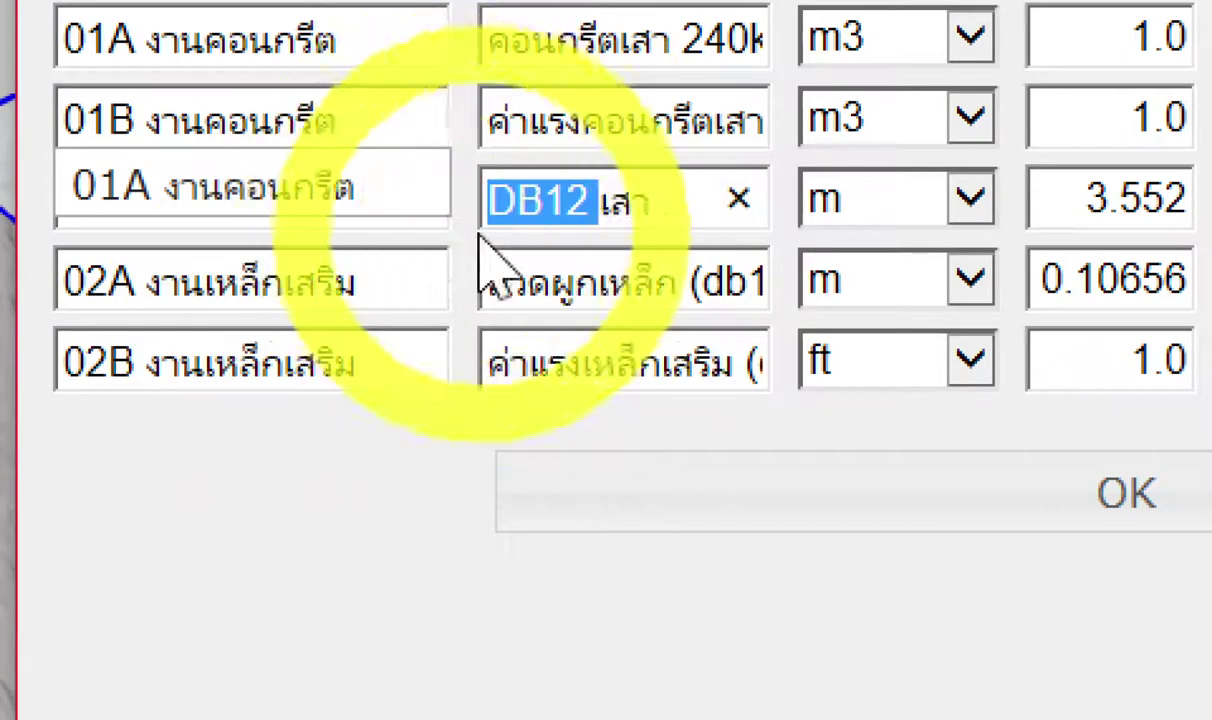
double_click(535, 283)
double_click(541, 368)
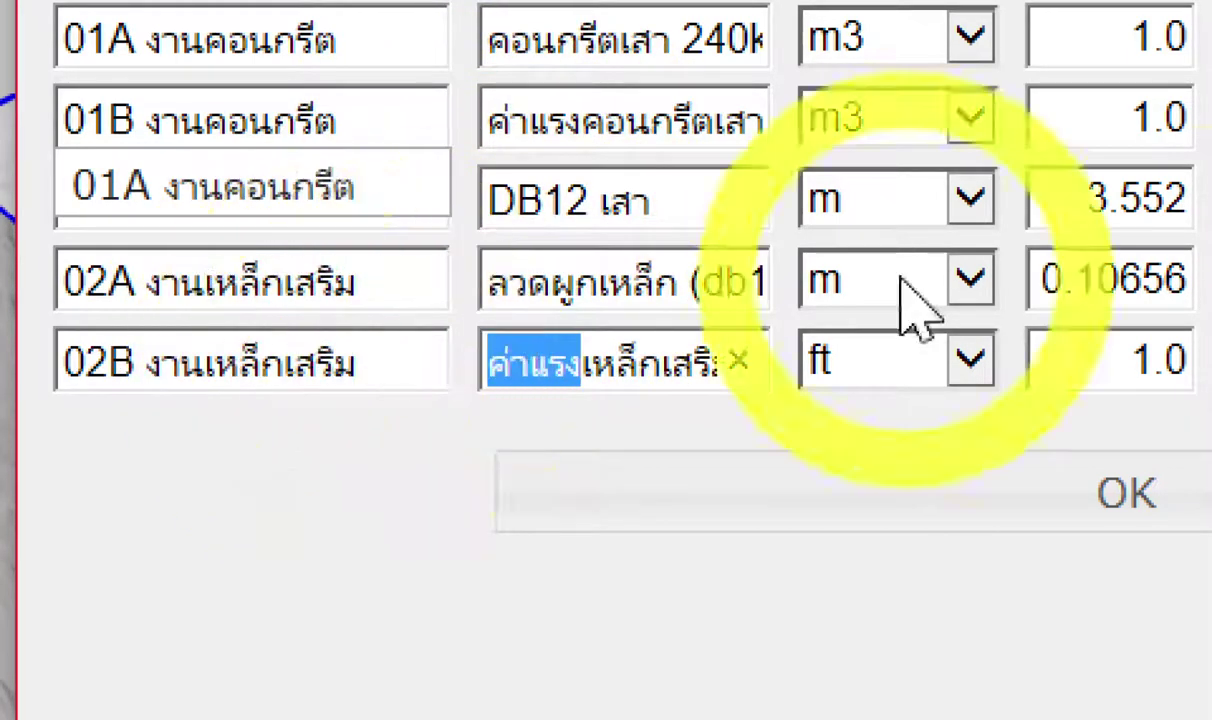
click(646, 372)
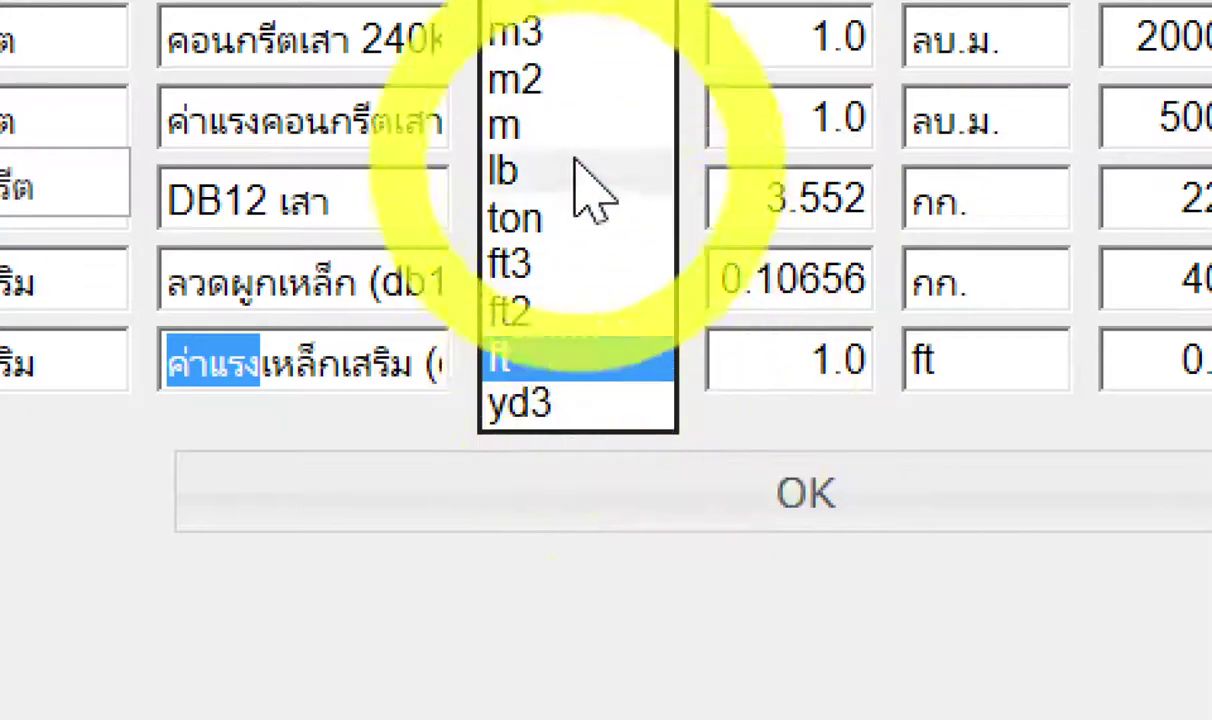
click(578, 125)
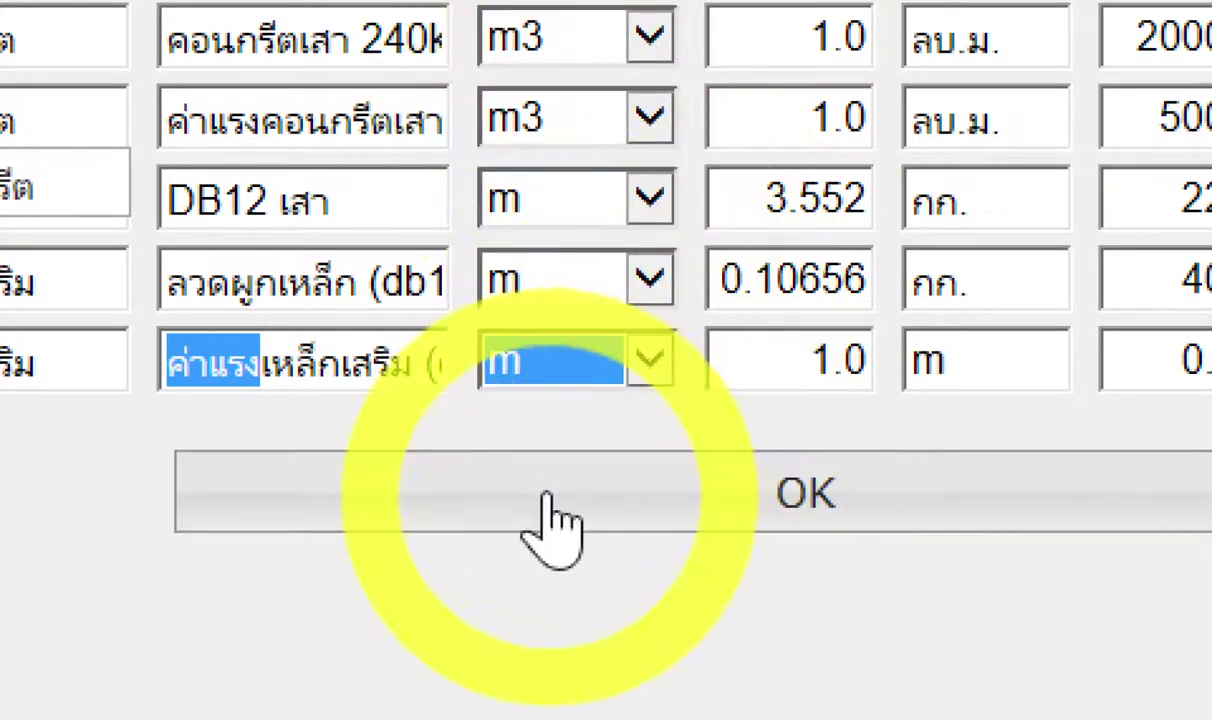
click(541, 495)
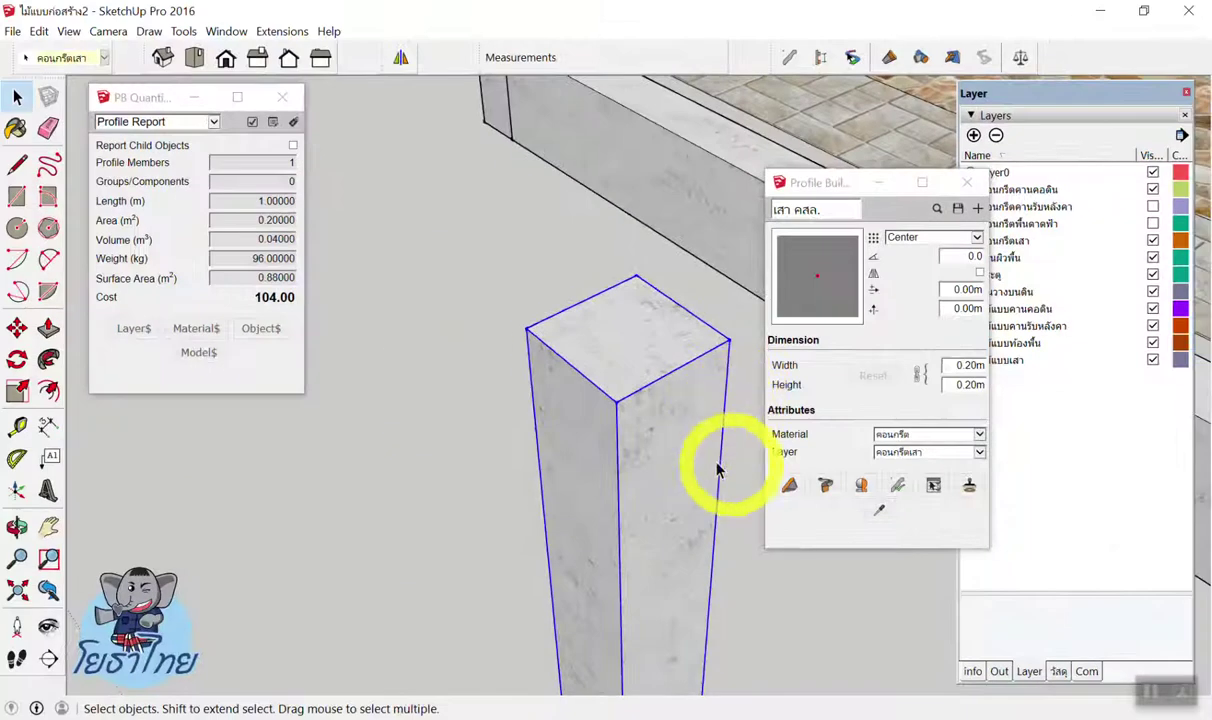
Reopen the column layer's cost data, set a row's code to 02A and clear the last row's unit.
click(130, 327)
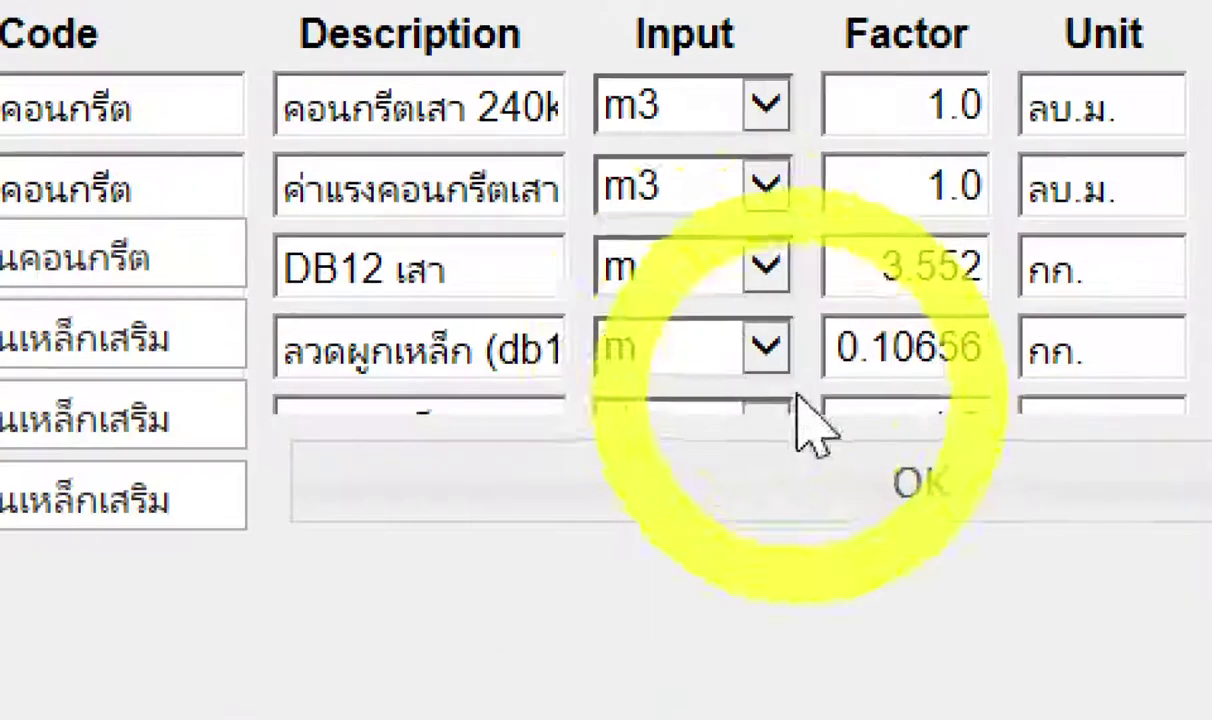
click(590, 364)
click(155, 445)
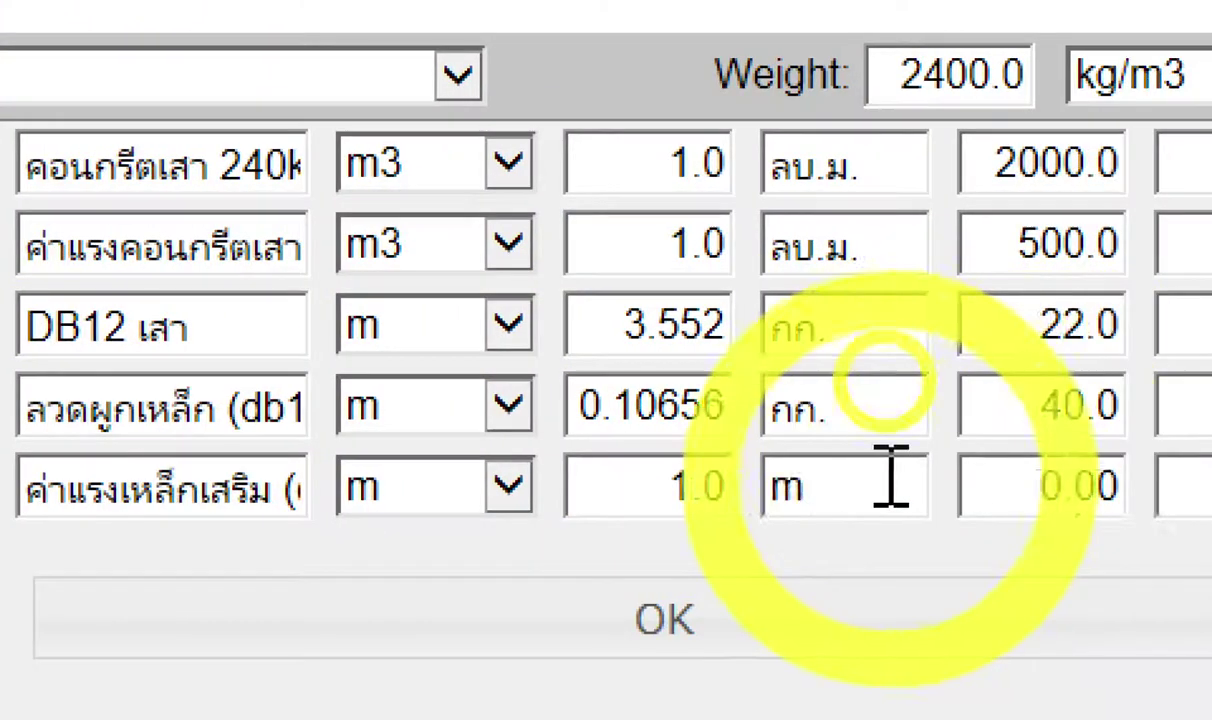
double_click(880, 487)
key(BackSpace)
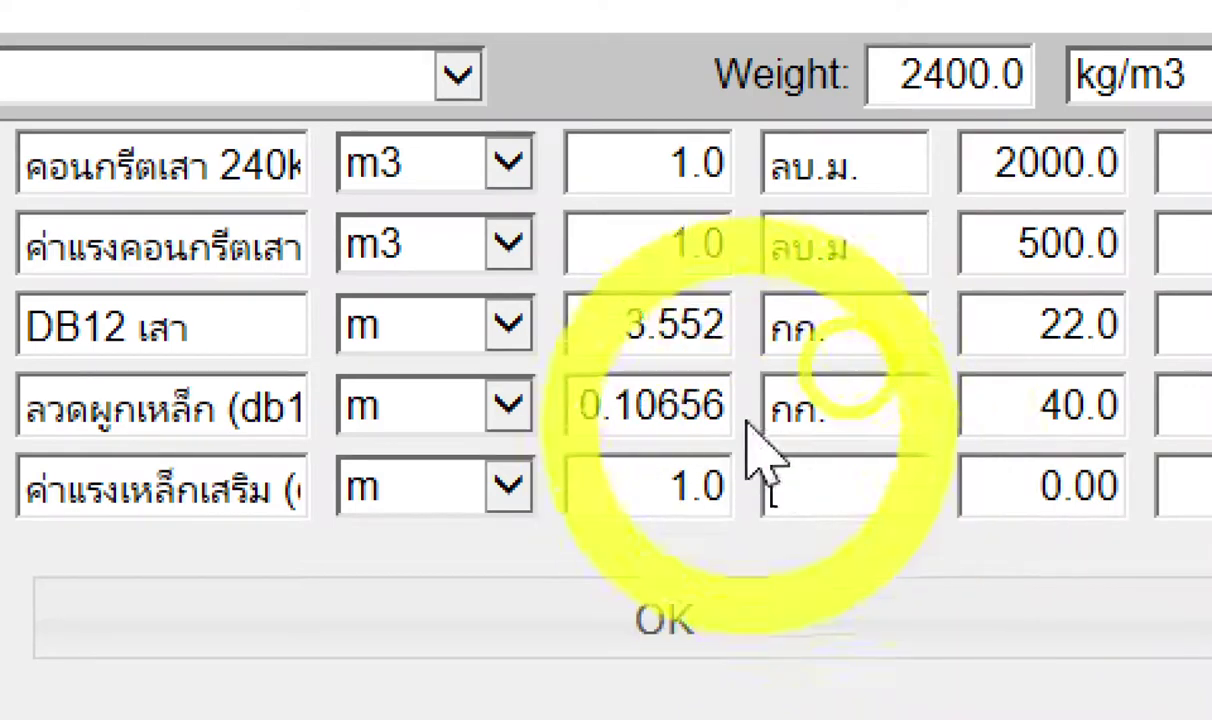
Copy the DB12 row's factor 3.552 and unit กก. into the last row.
drag(622, 322, 765, 320)
key(ctrl+c)
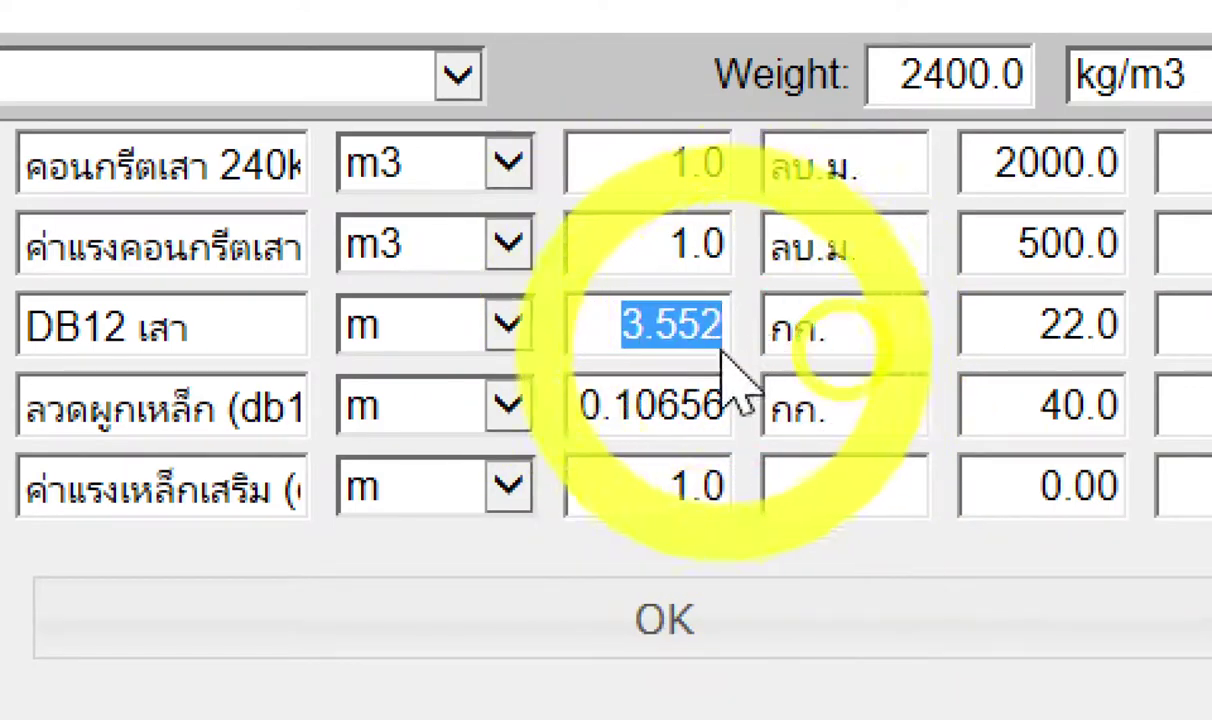
drag(625, 488, 798, 509)
key(ctrl+v)
drag(855, 318, 686, 345)
key(ctrl+c)
click(852, 490)
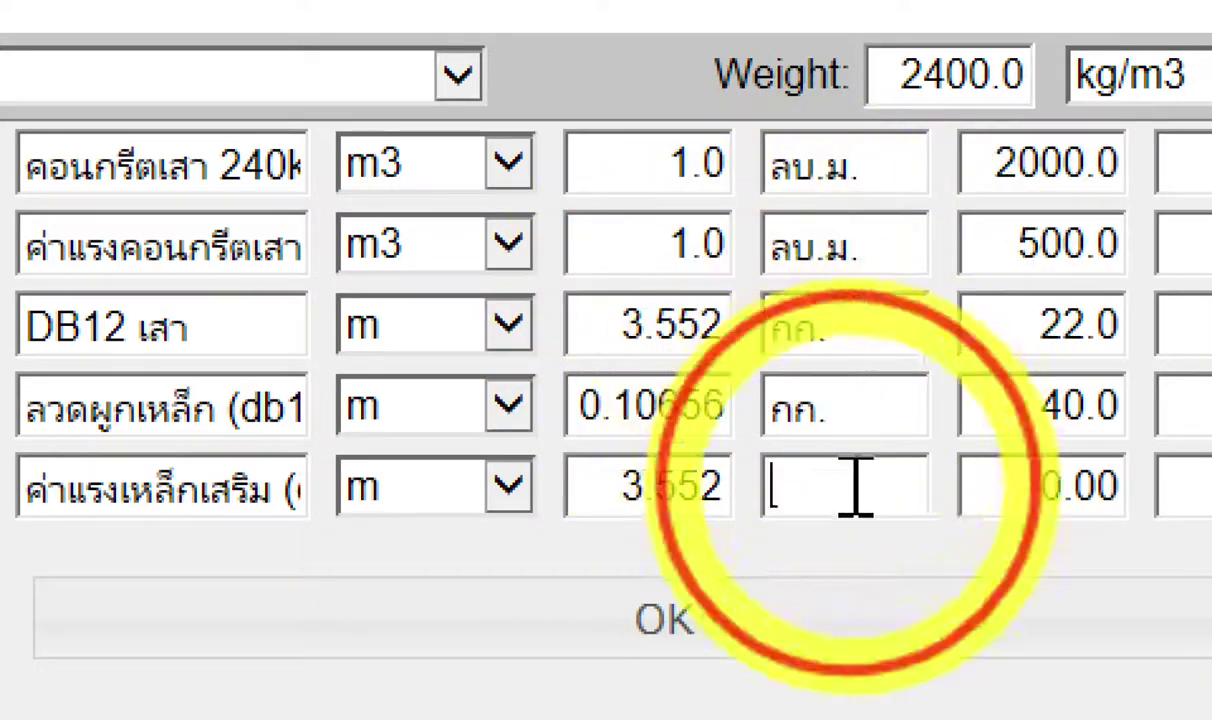
key(ctrl+v)
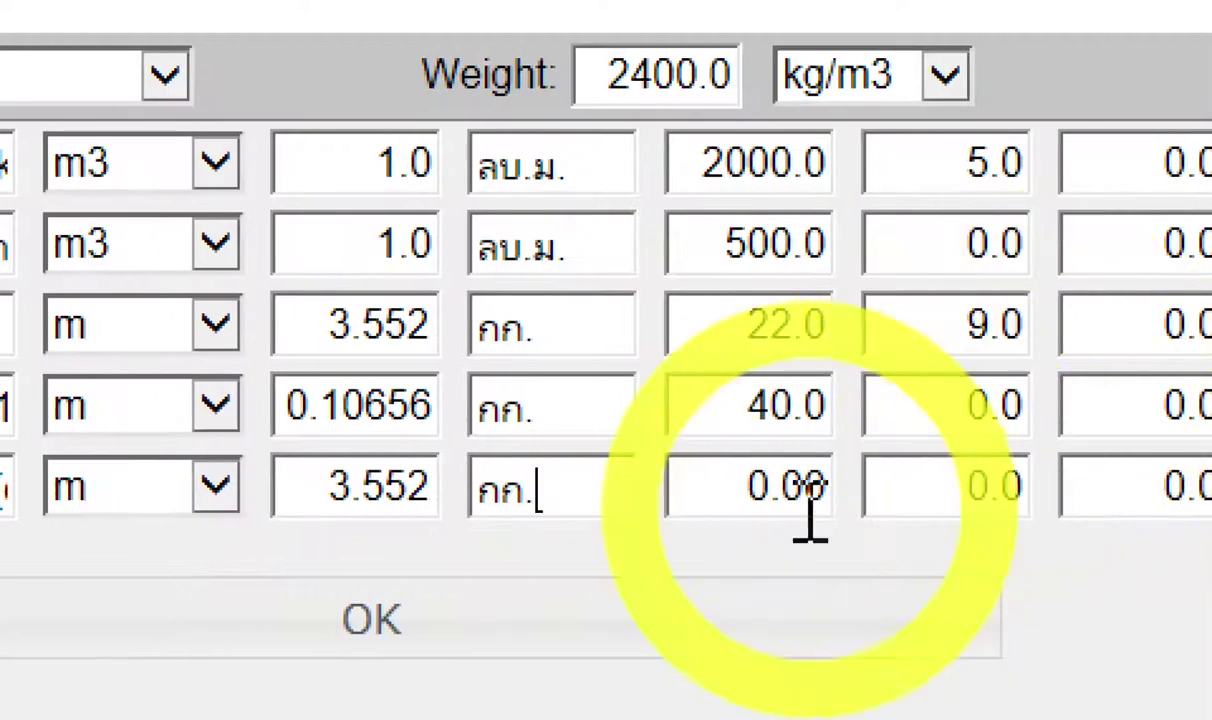
Set the last row's unit cost to 3.3 and save the layer cost data.
drag(709, 509, 993, 495)
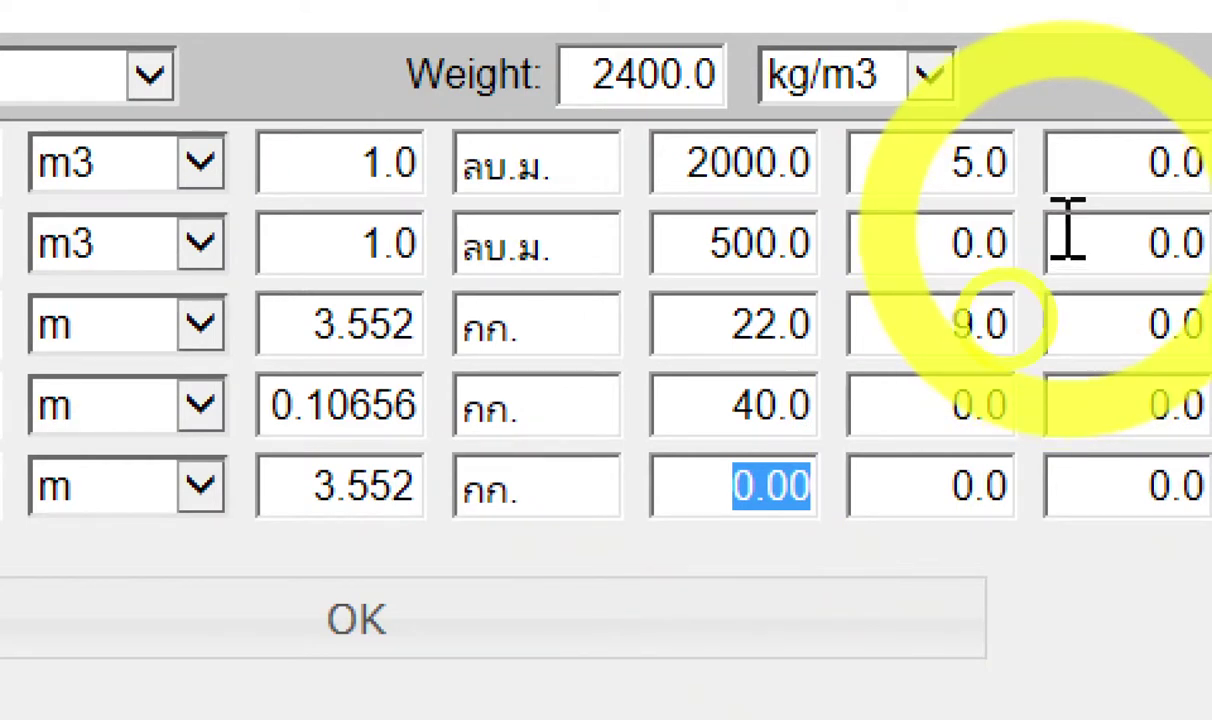
text(-ใ-)
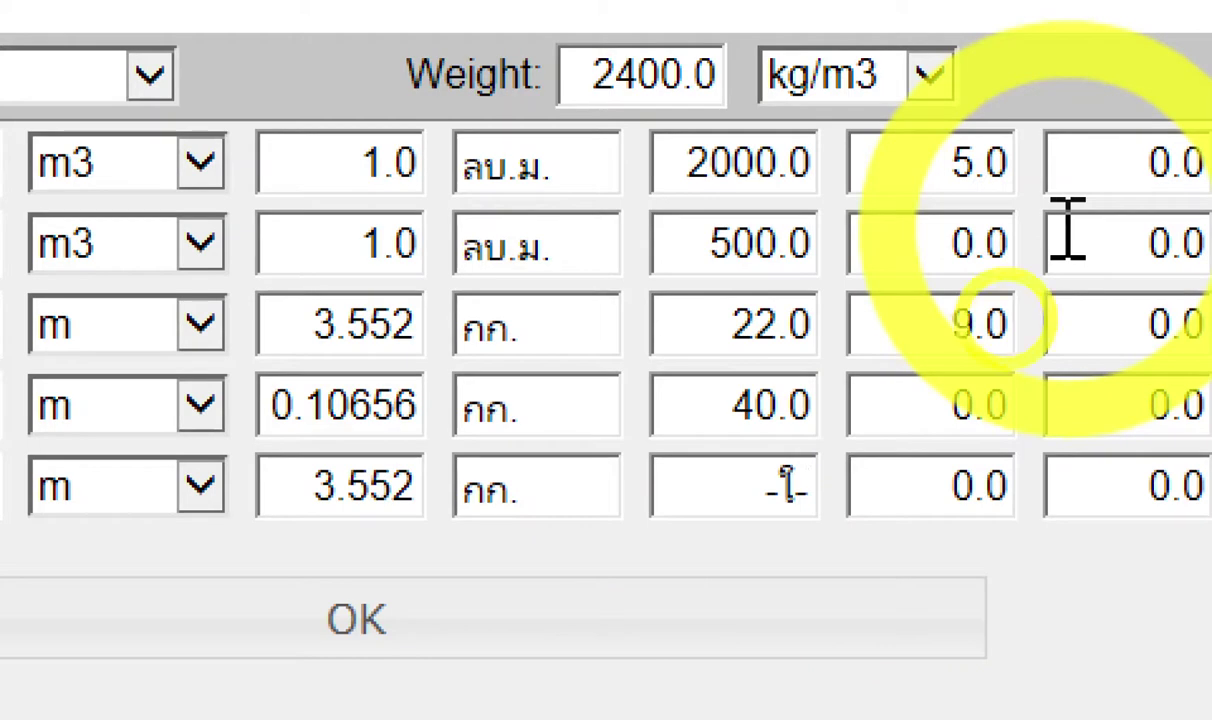
text(3.3)
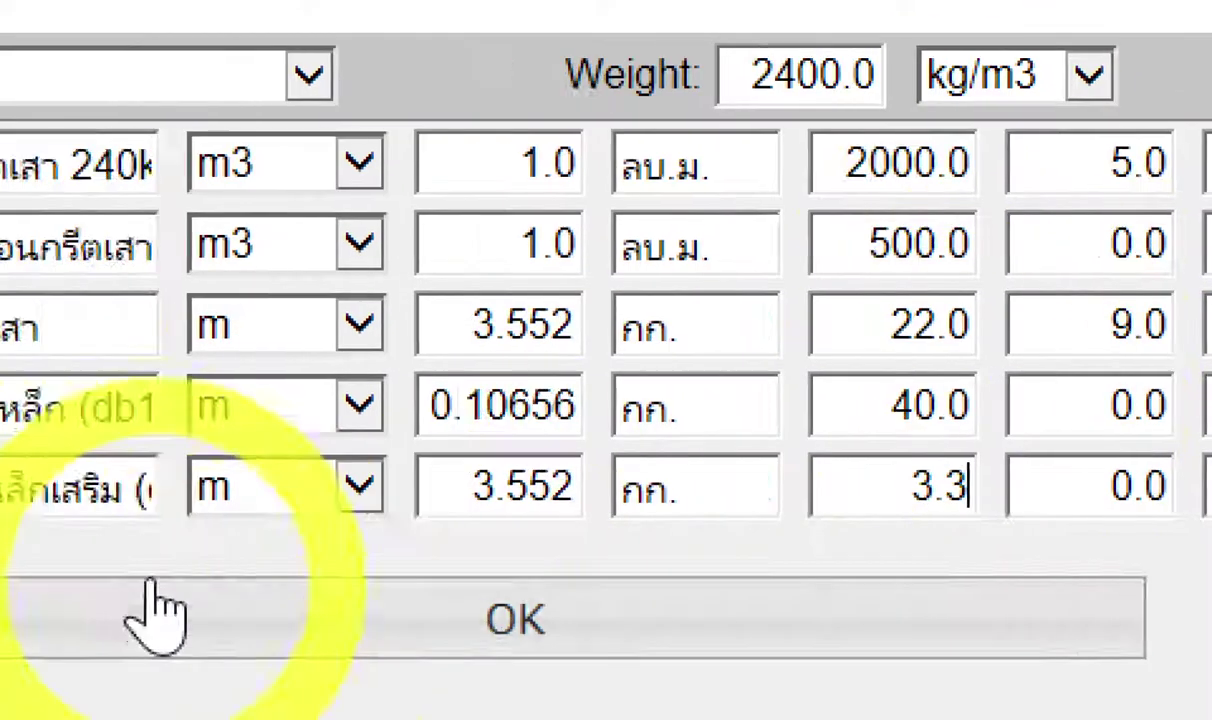
click(231, 640)
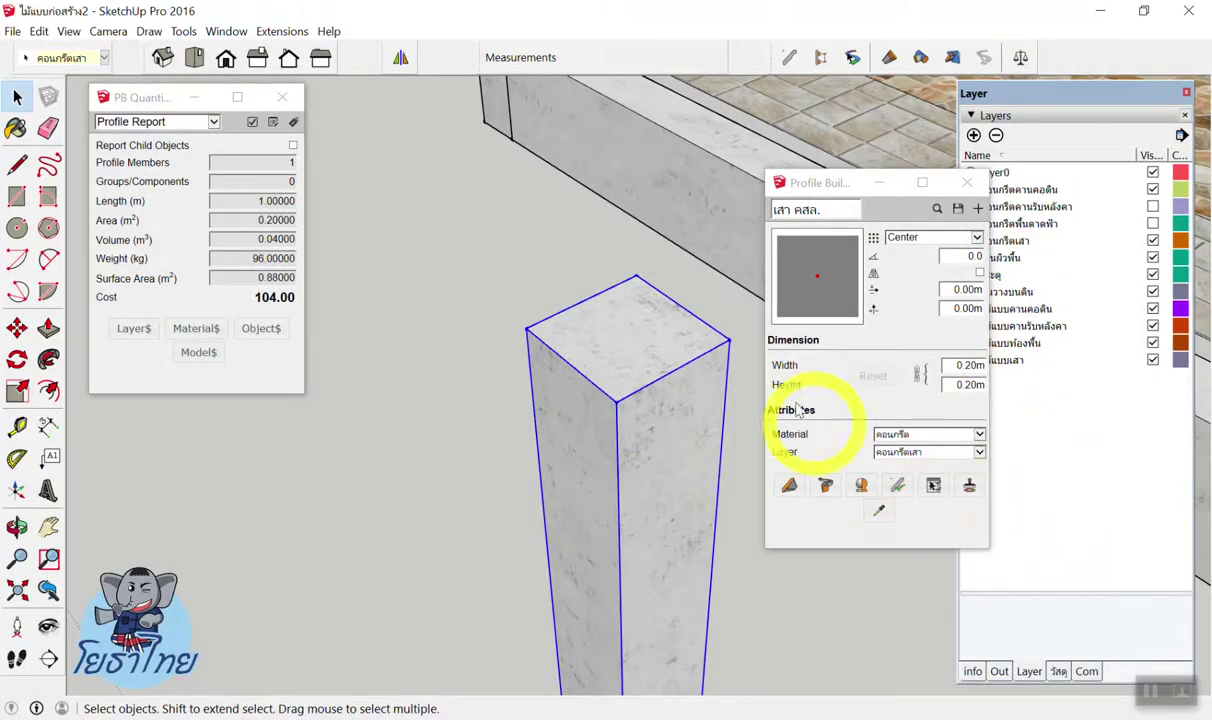
Refresh the column's cost total and open its cost breakdown.
scroll(663, 352, down, 3)
click(590, 311)
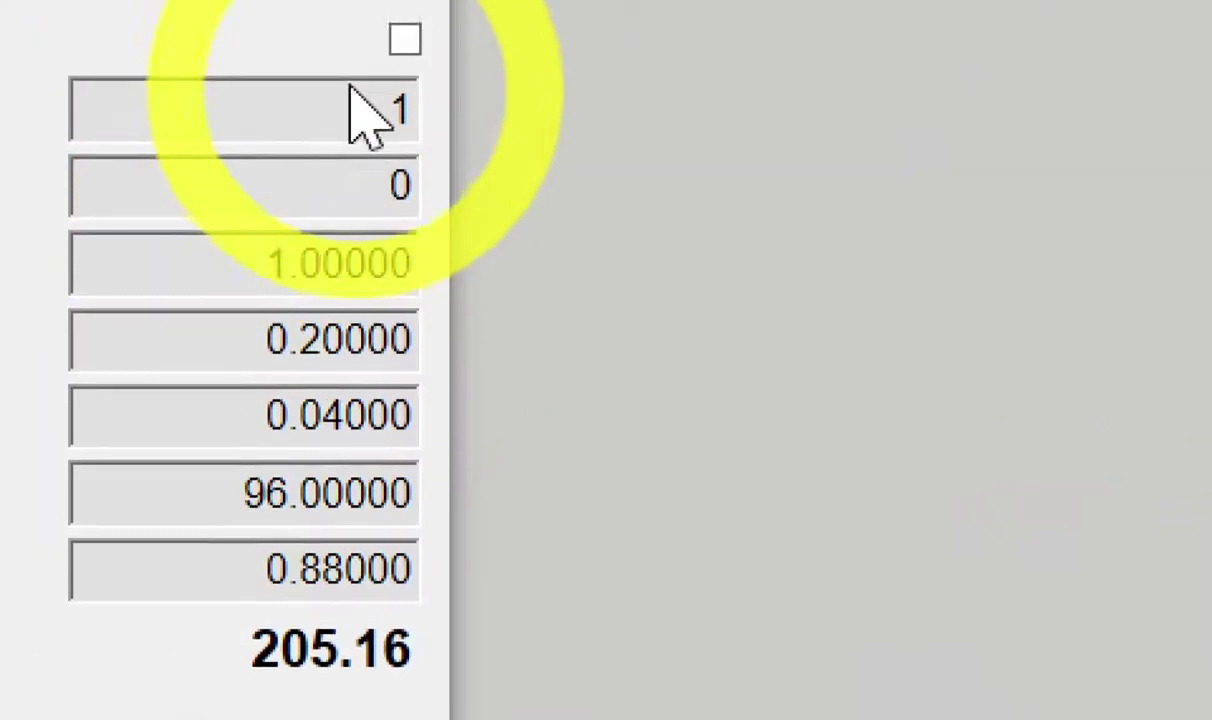
click(293, 121)
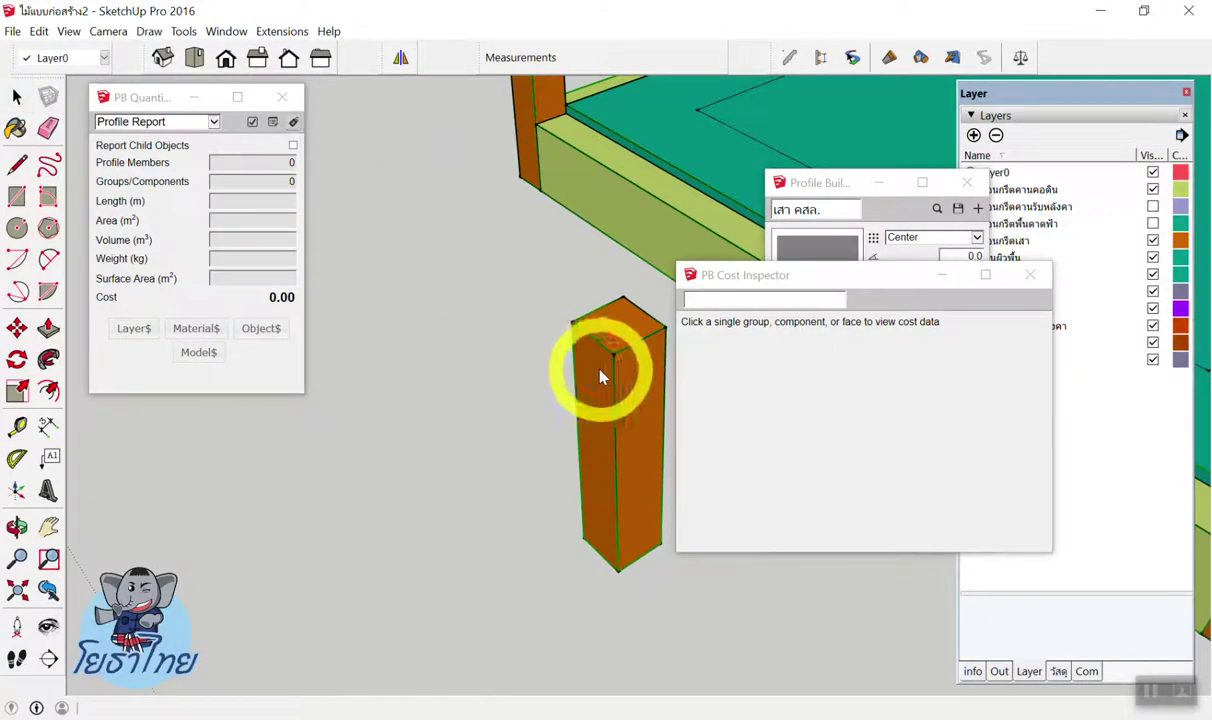
click(600, 376)
Review the concrete, labour, DB12 rebar (3.87168), tie-wire and rebar-labour lines, then close the breakdown.
drag(719, 321, 769, 321)
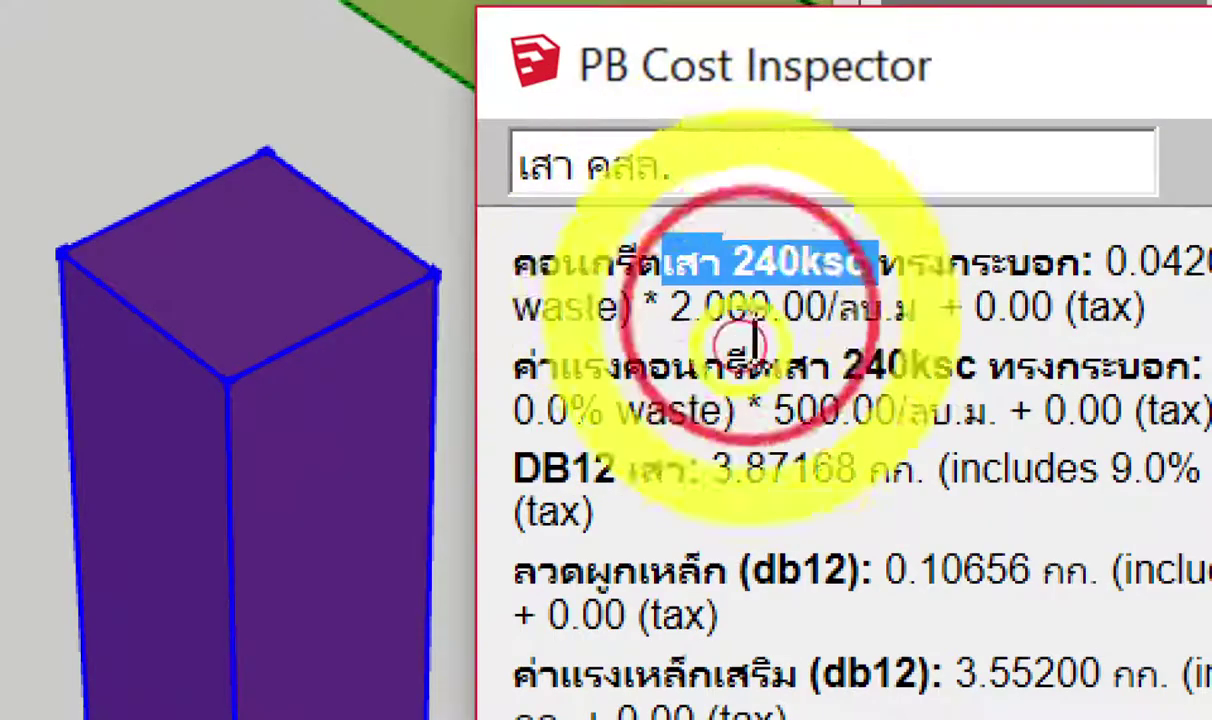
double_click(712, 367)
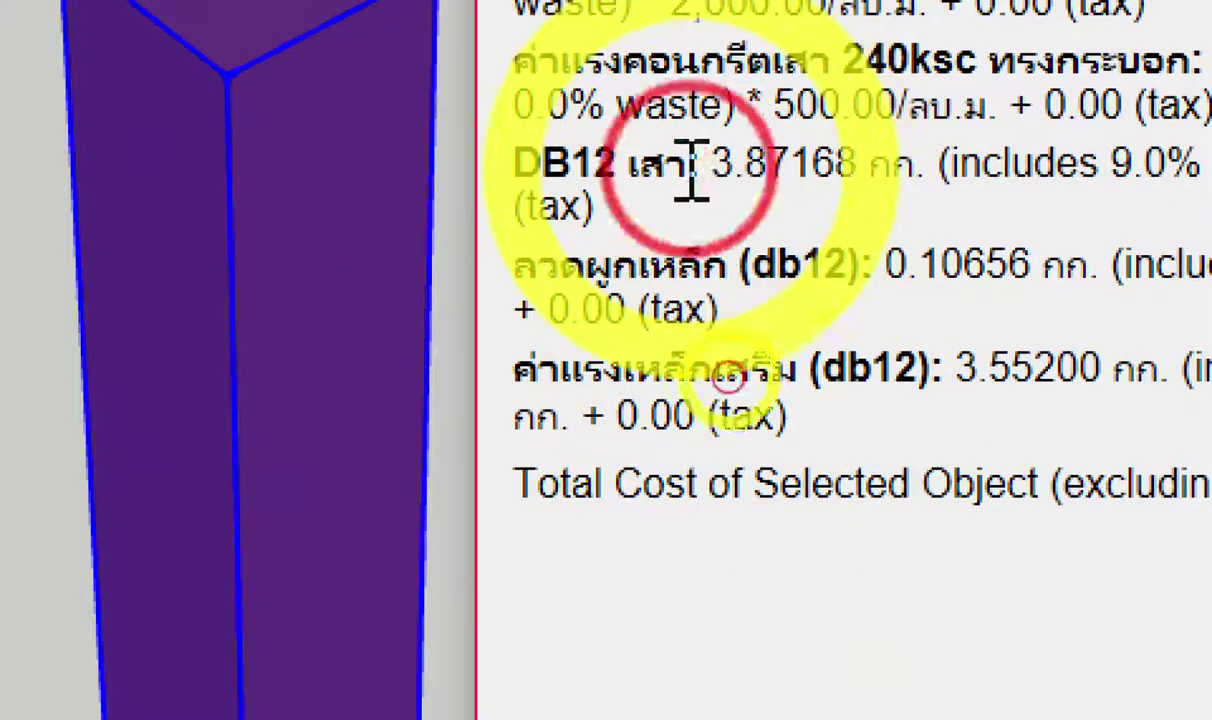
double_click(695, 175)
click(645, 180)
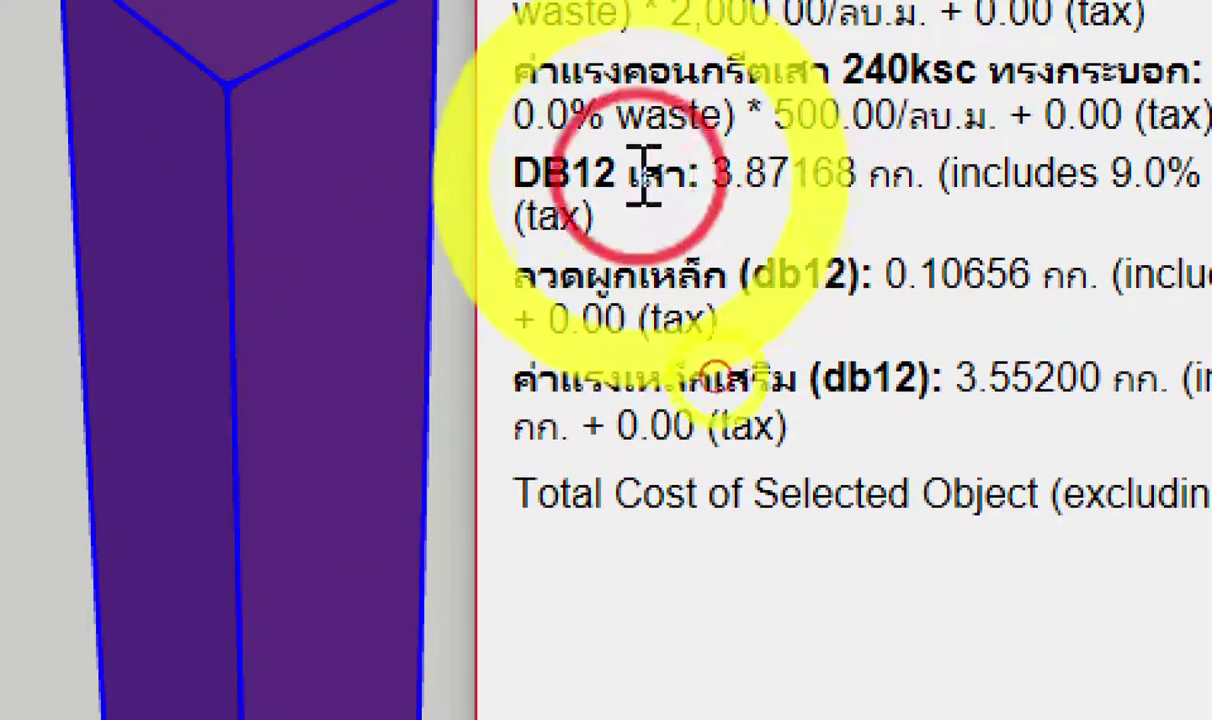
drag(641, 182, 860, 178)
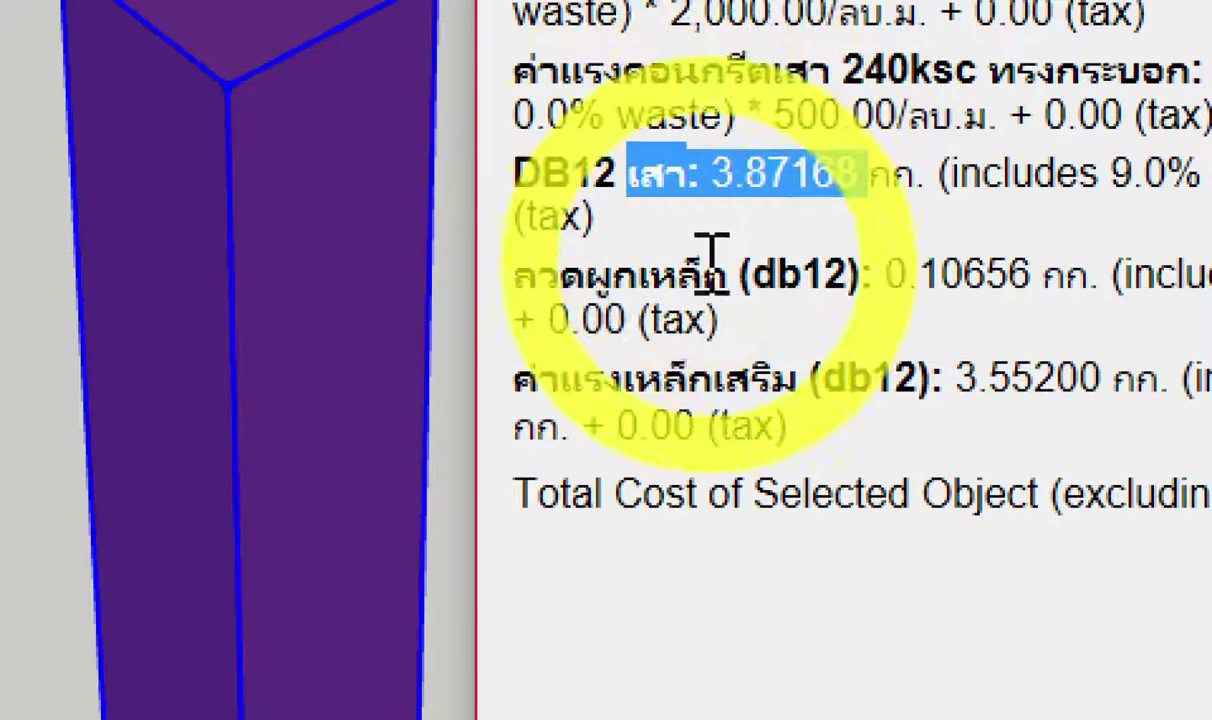
drag(698, 268, 880, 278)
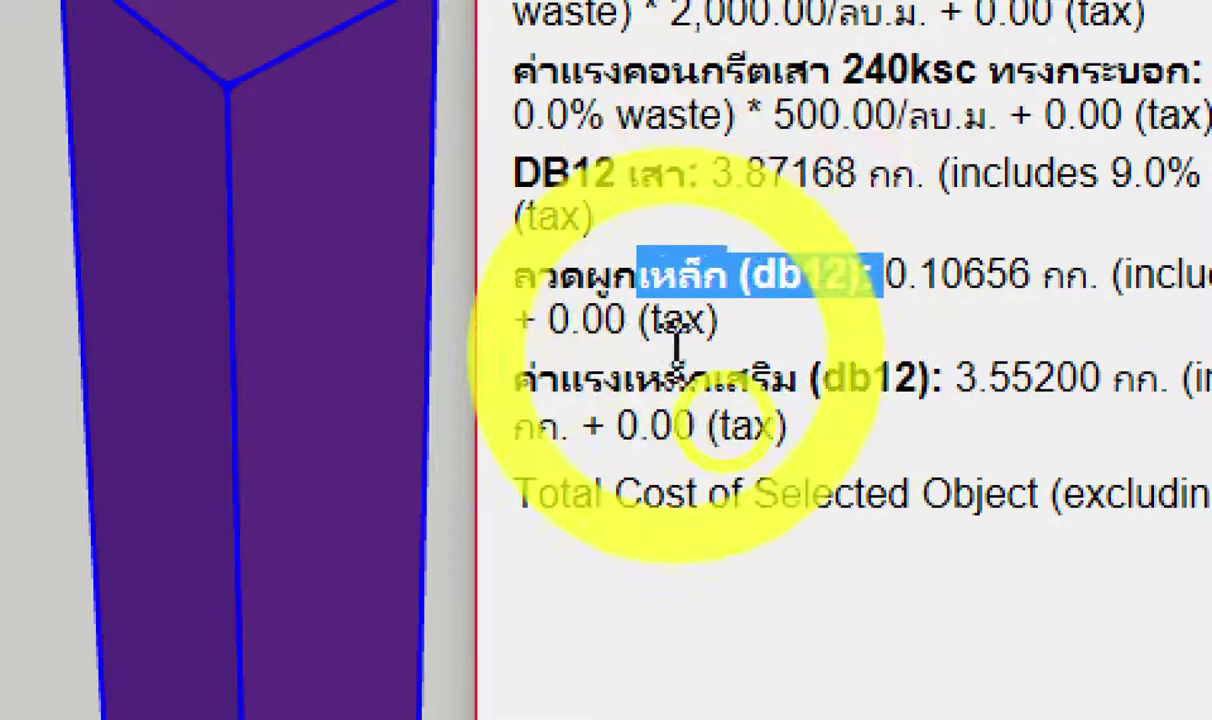
drag(624, 379, 905, 380)
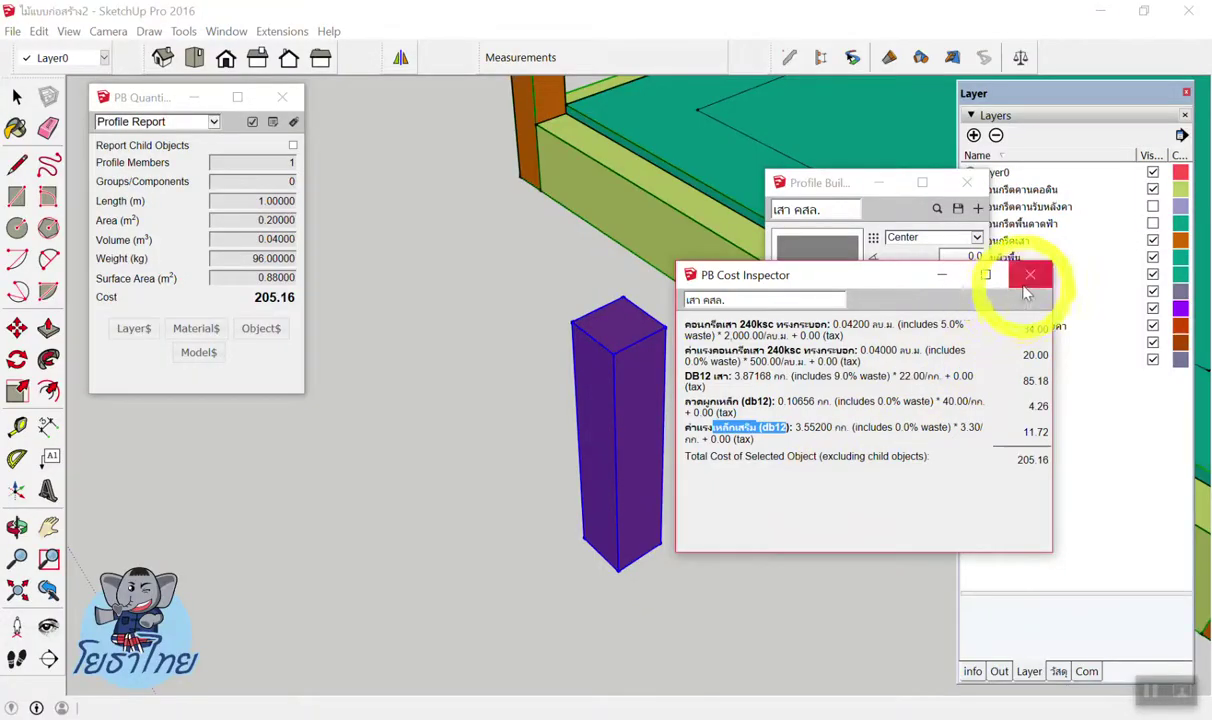
click(1030, 272)
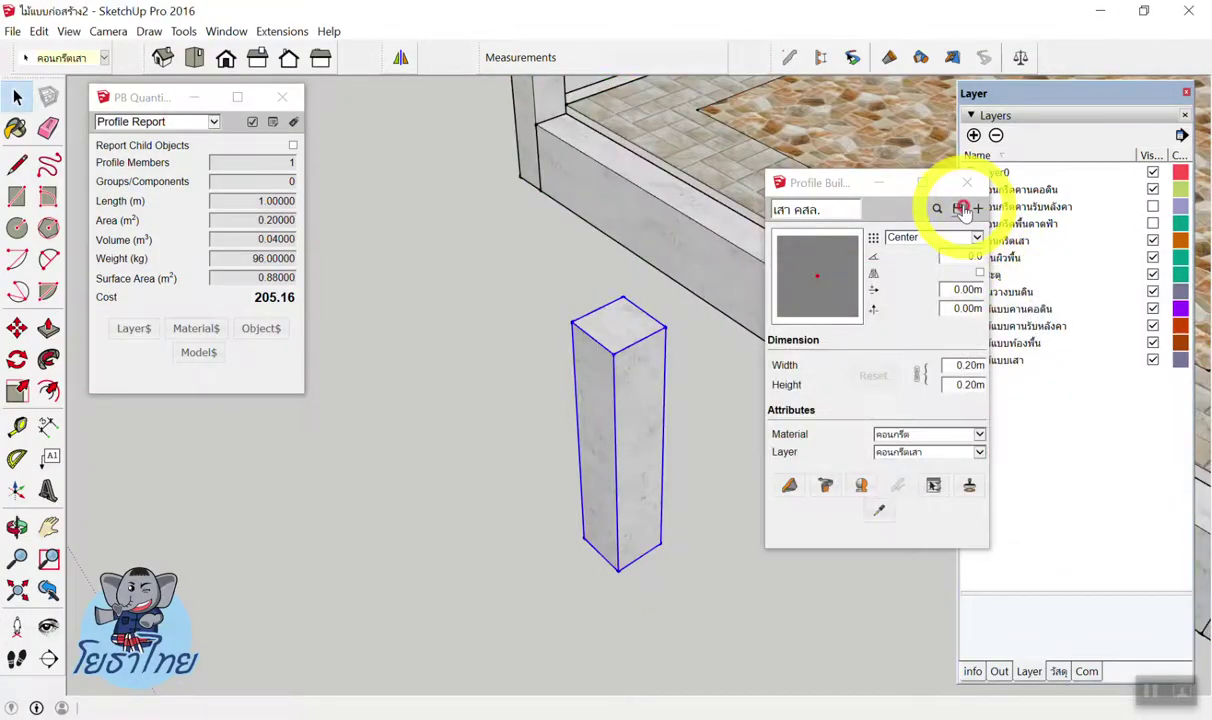
Close the Profile Builder window and deselect the column so the quantity report reads zero.
click(966, 183)
click(588, 268)
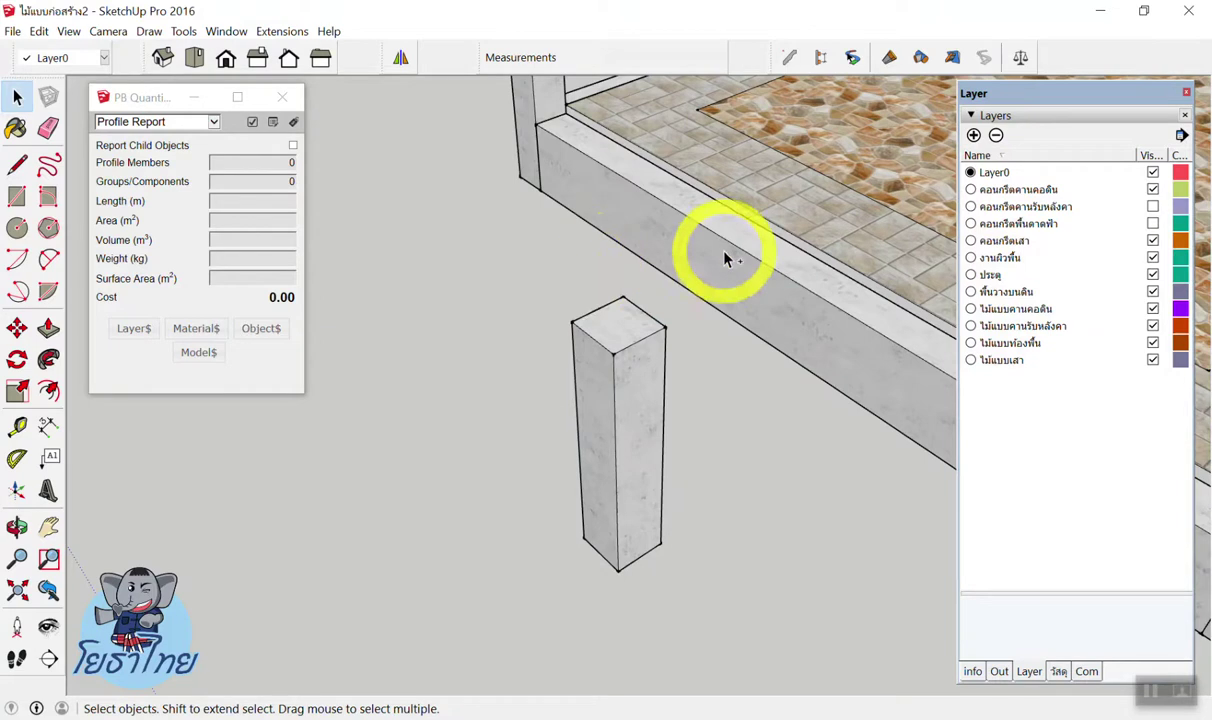
drag(600, 506, 576, 480)
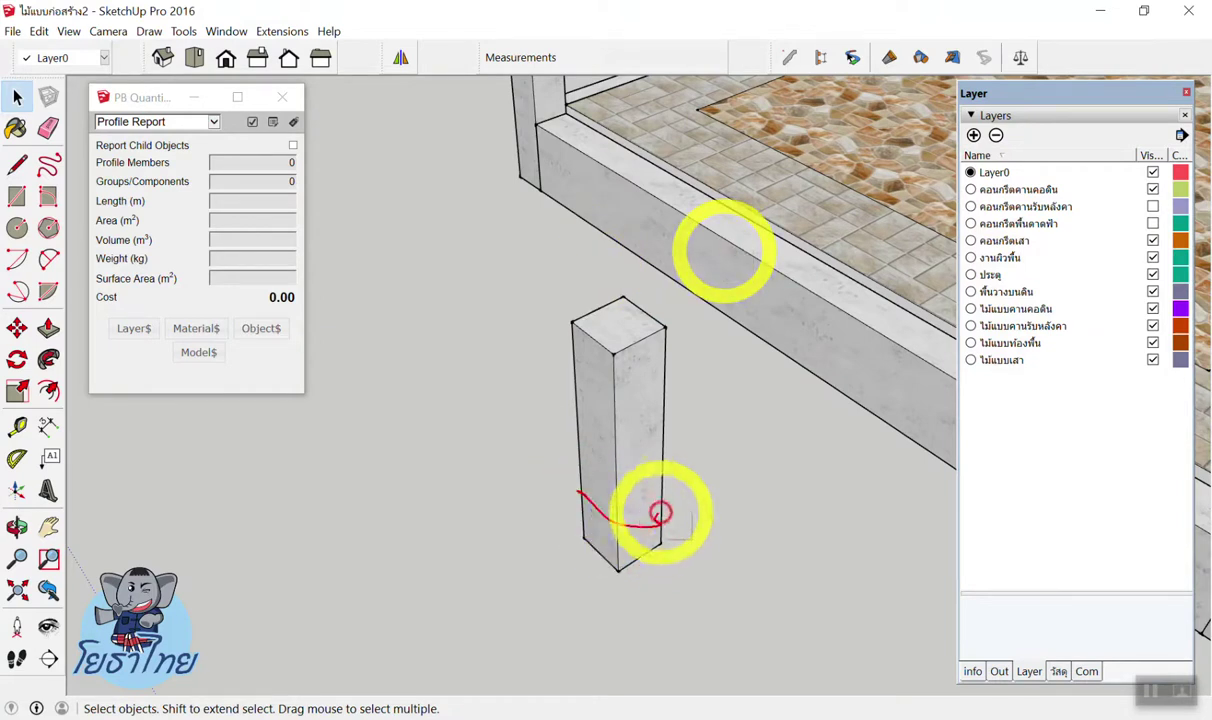
mouse_move(569, 436)
mouse_down()
mouse_move(722, 411)
mouse_move(855, 410)
mouse_up()
click(748, 440)
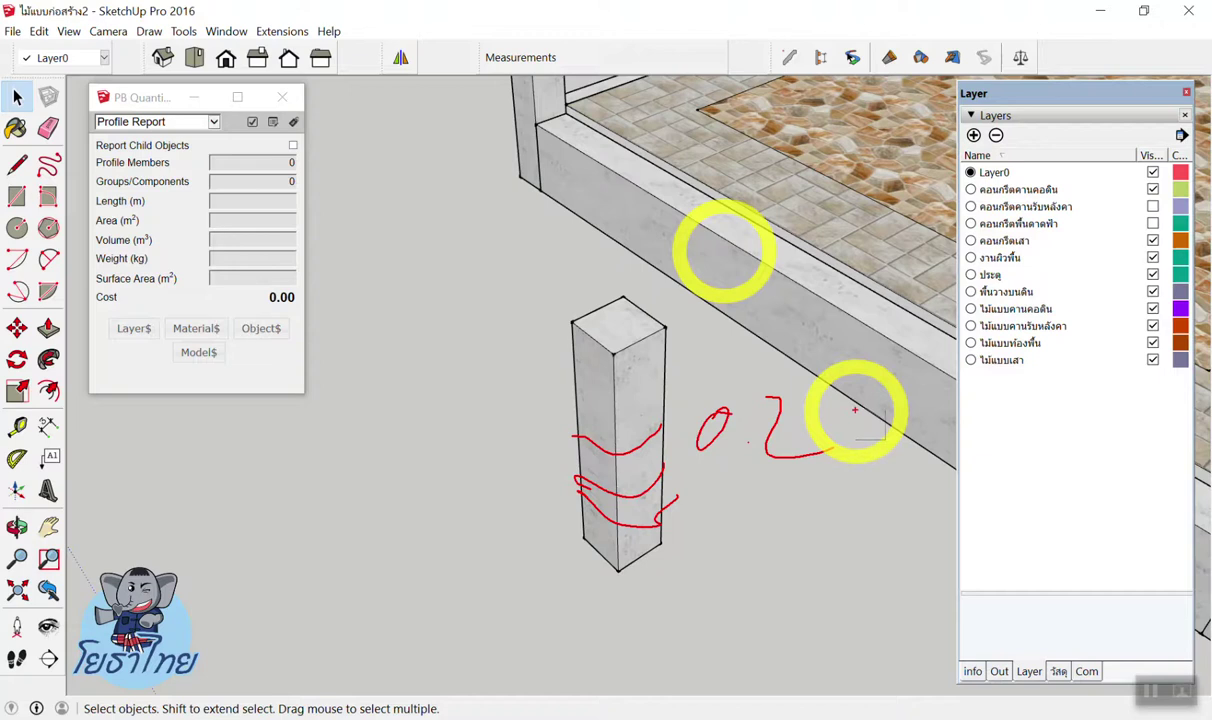
Reopen the Layer Cost Data for the $ คอนกรีตเสา layer.
click(562, 339)
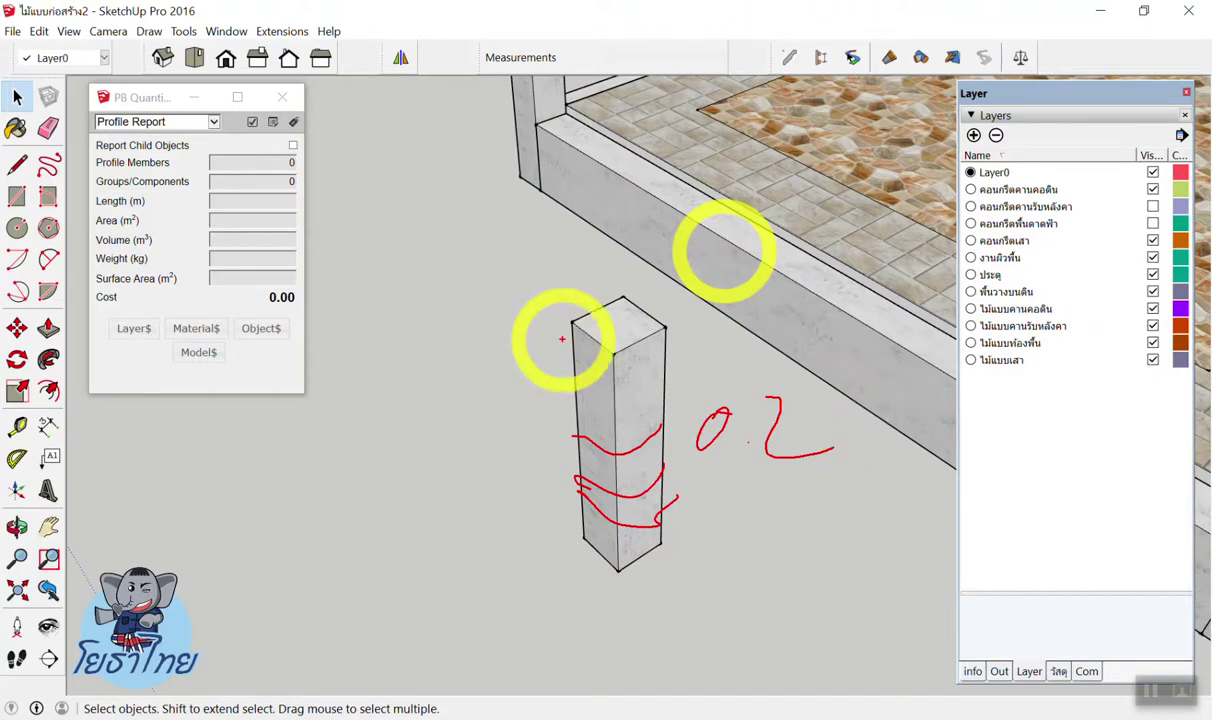
key(Escape)
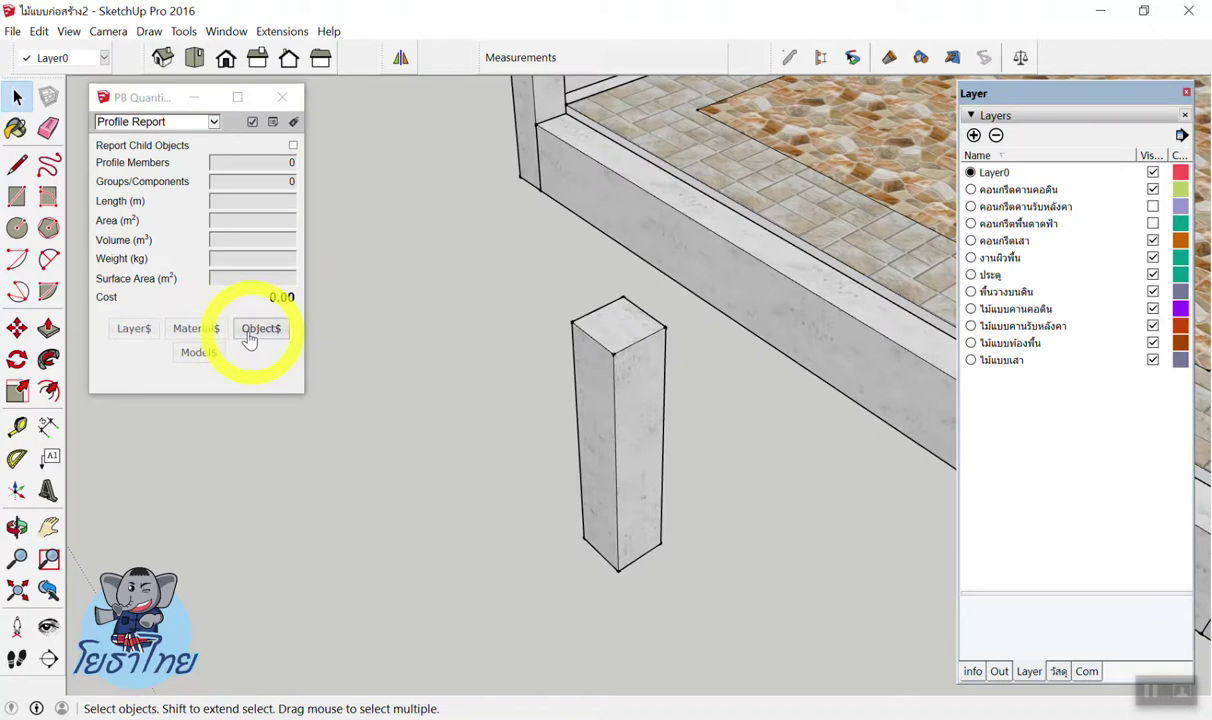
click(134, 328)
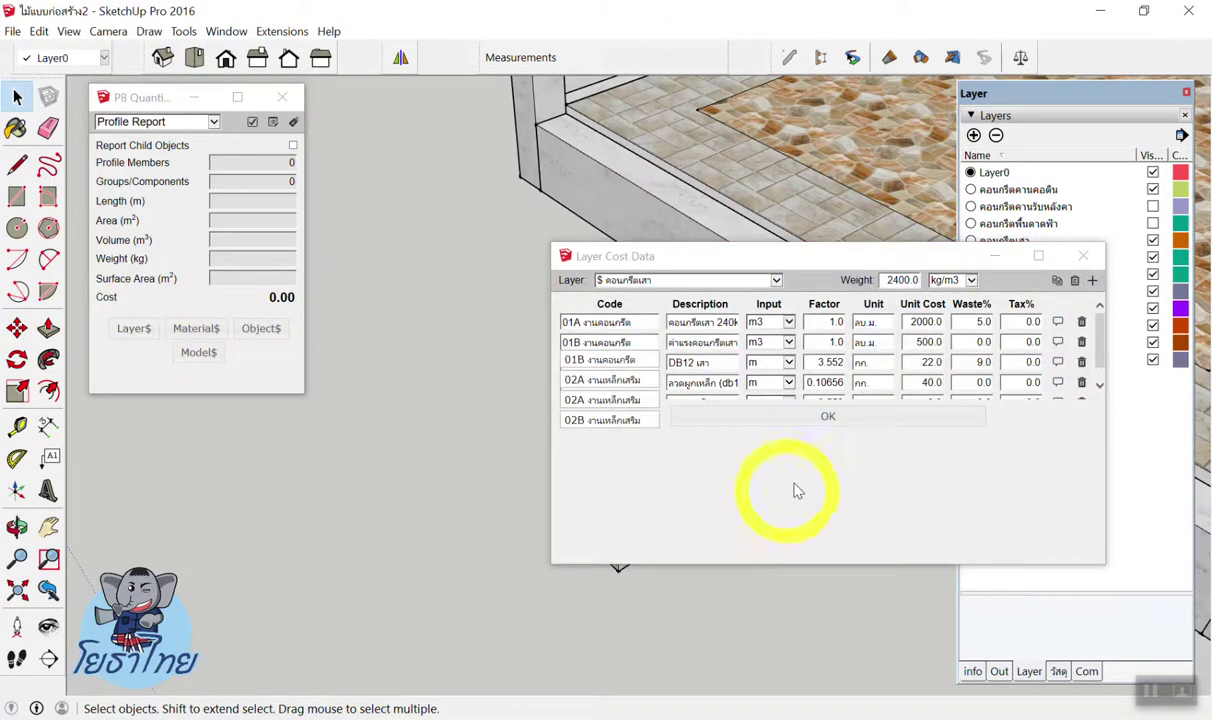
Reopen the column layer's cost data, add a row, and restore the top row's code to 01A.
click(826, 417)
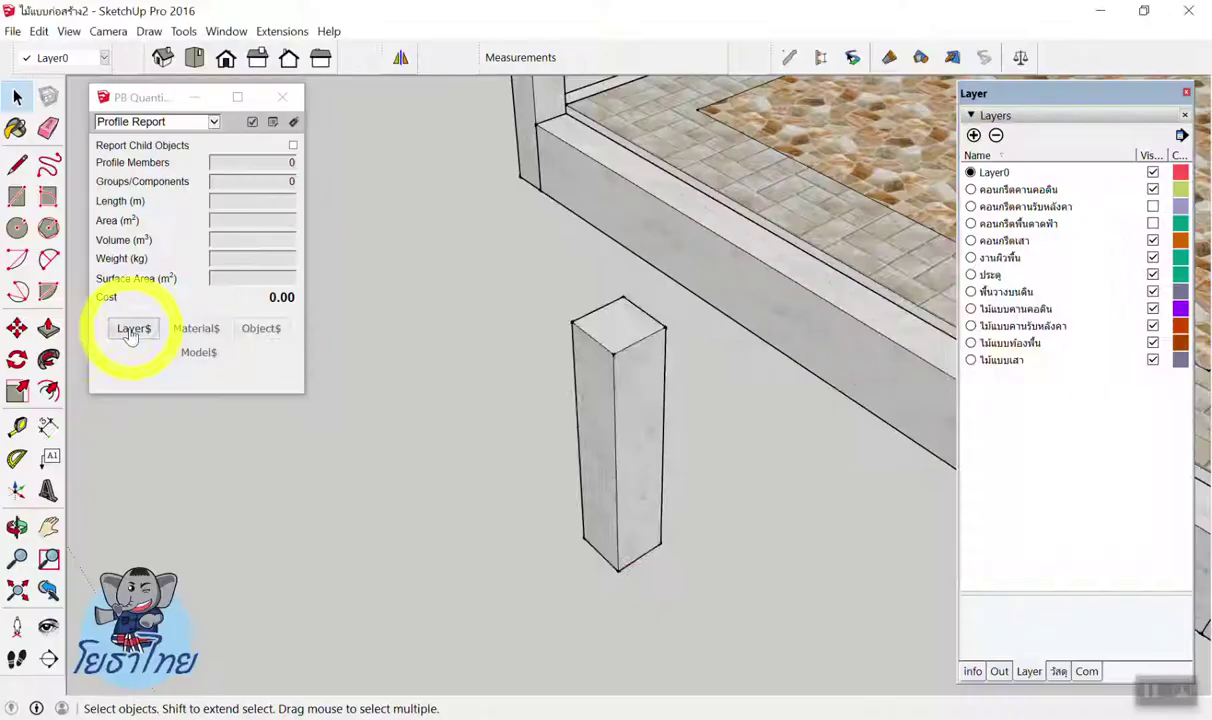
click(133, 329)
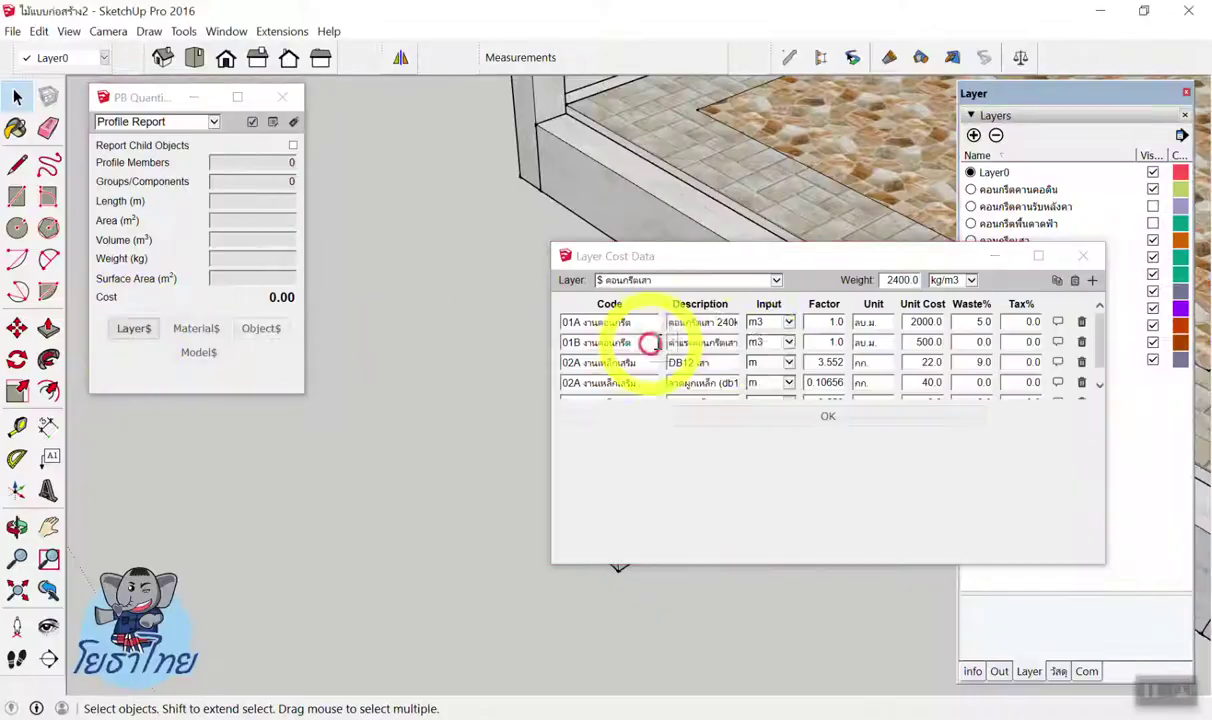
click(1066, 286)
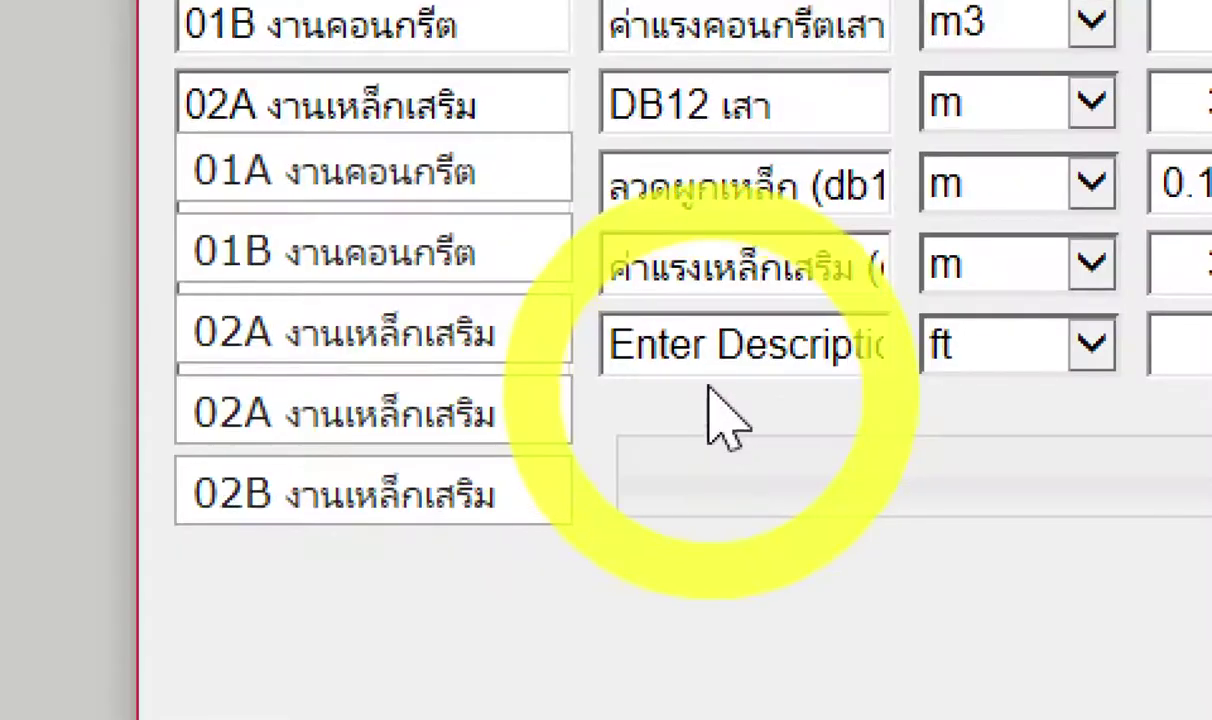
click(707, 338)
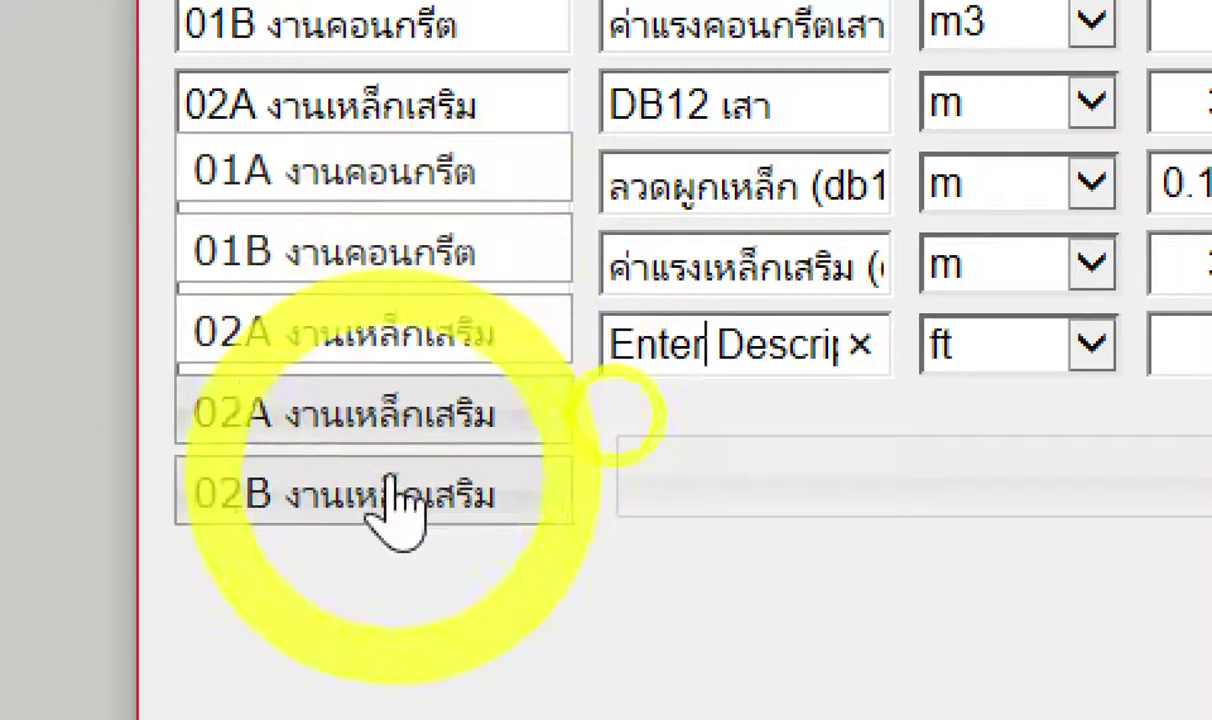
click(405, 440)
click(454, 298)
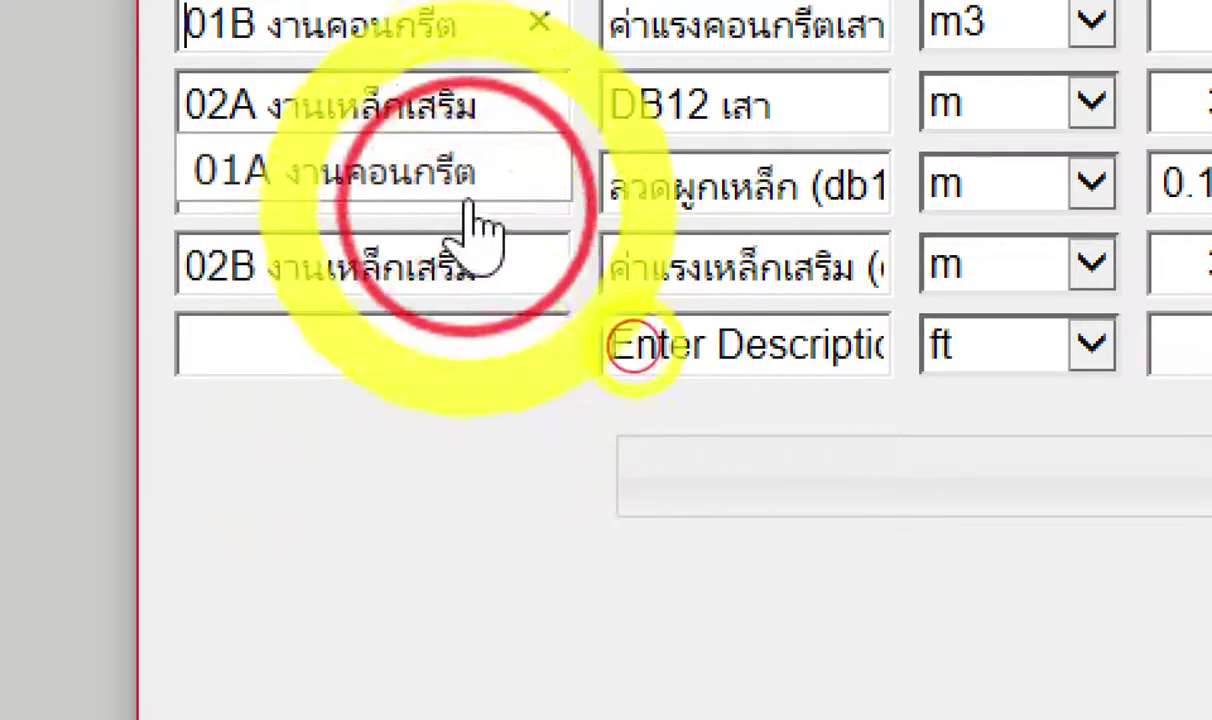
click(480, 195)
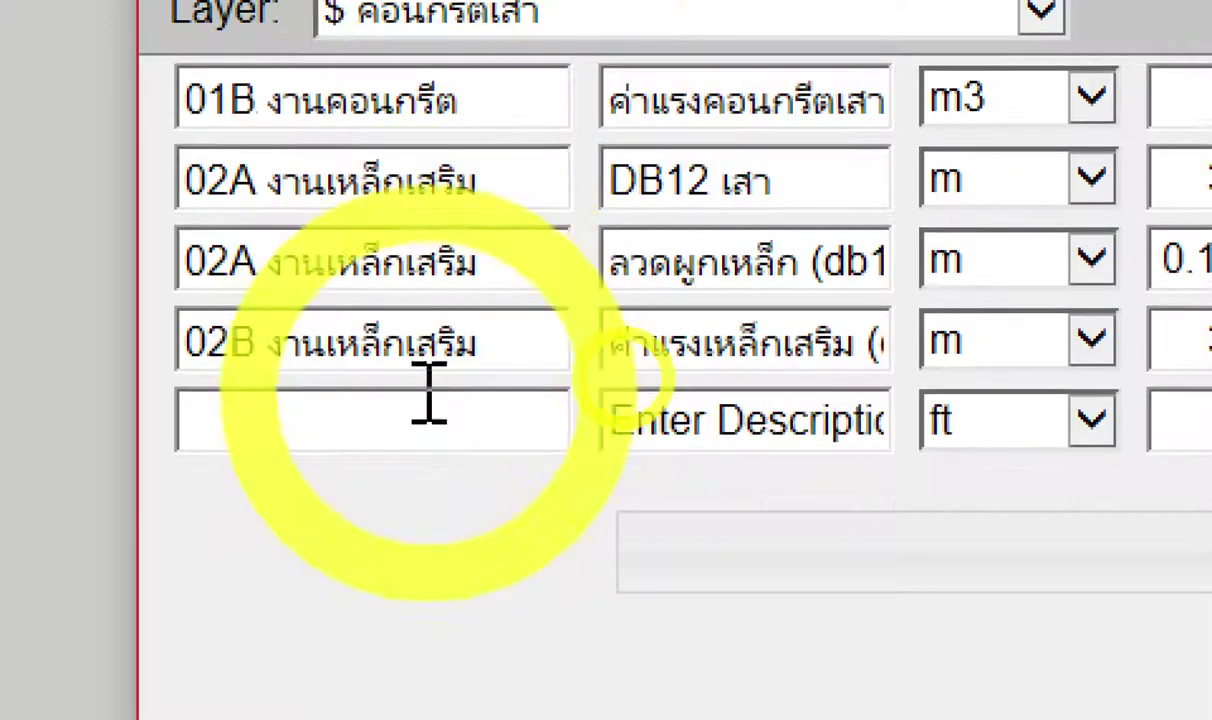
Give the new row code 02A and description ปลอกเสา, clearing its ft input unit.
click(405, 440)
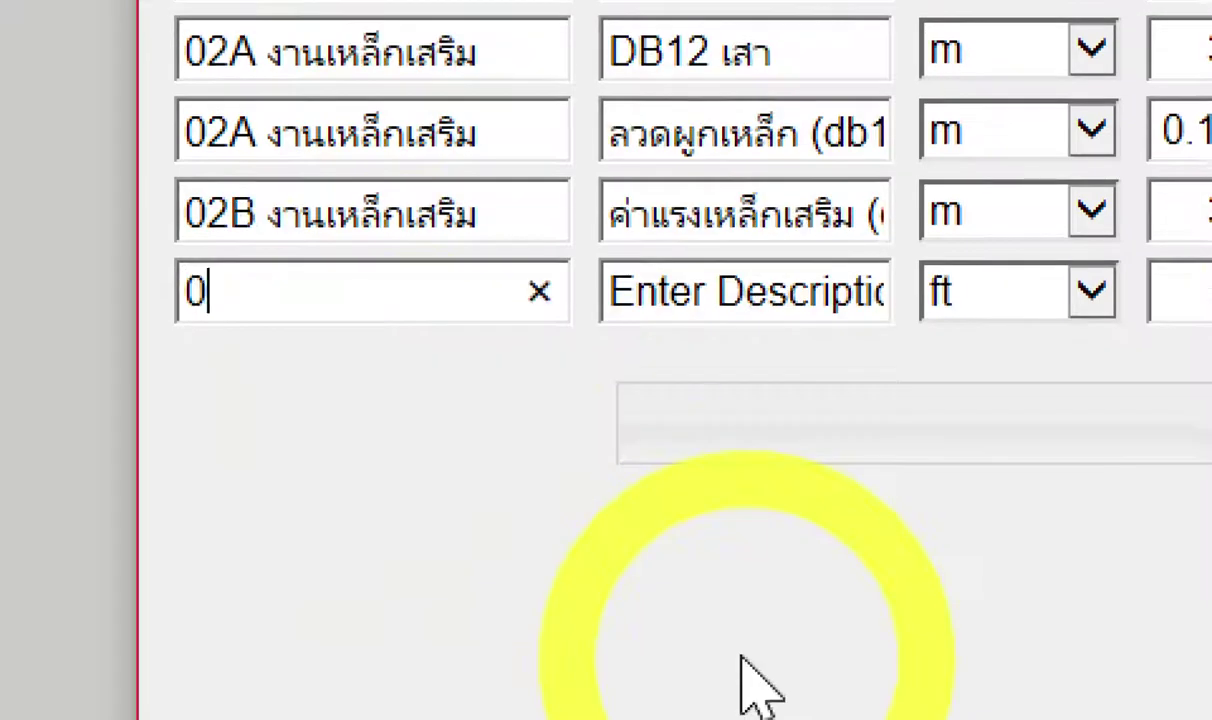
text(0)
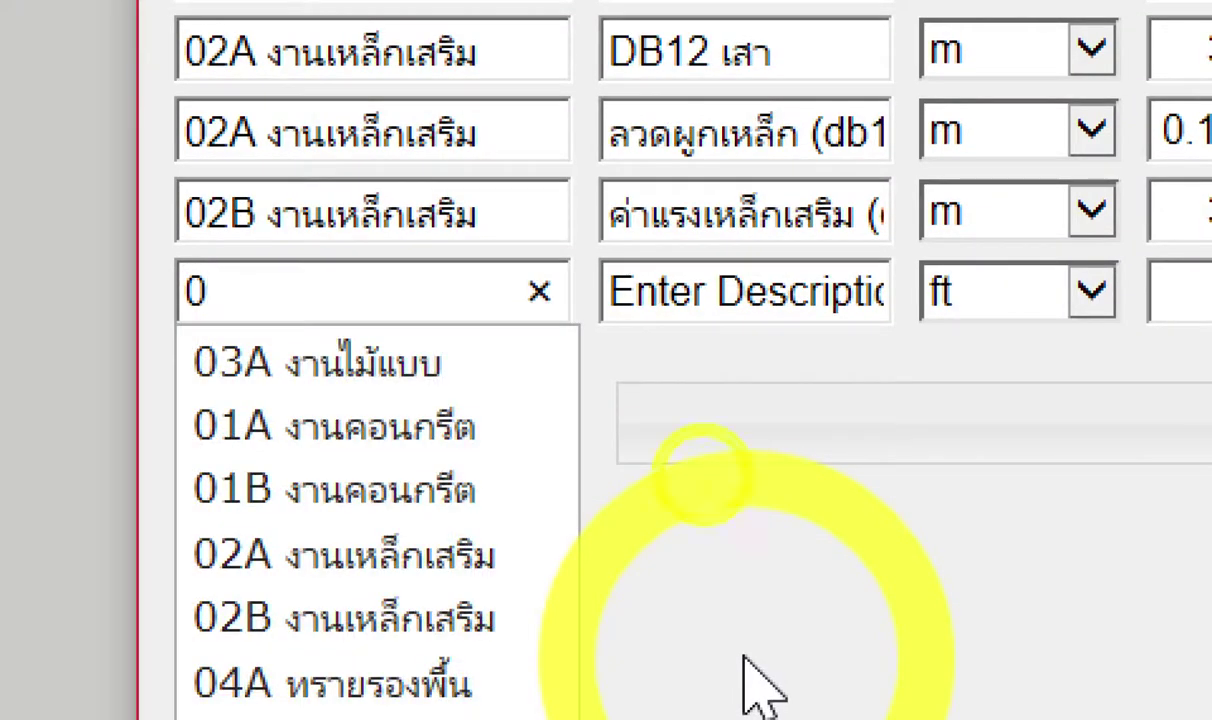
text(2)
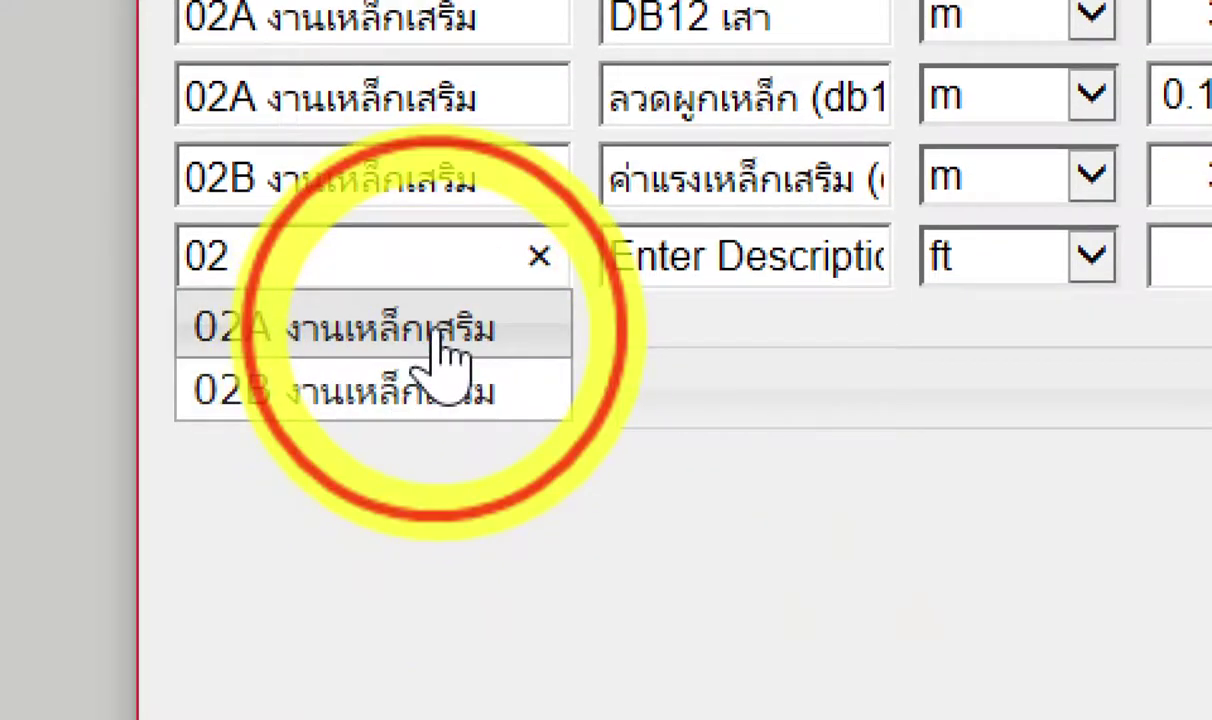
click(447, 345)
drag(622, 263, 672, 300)
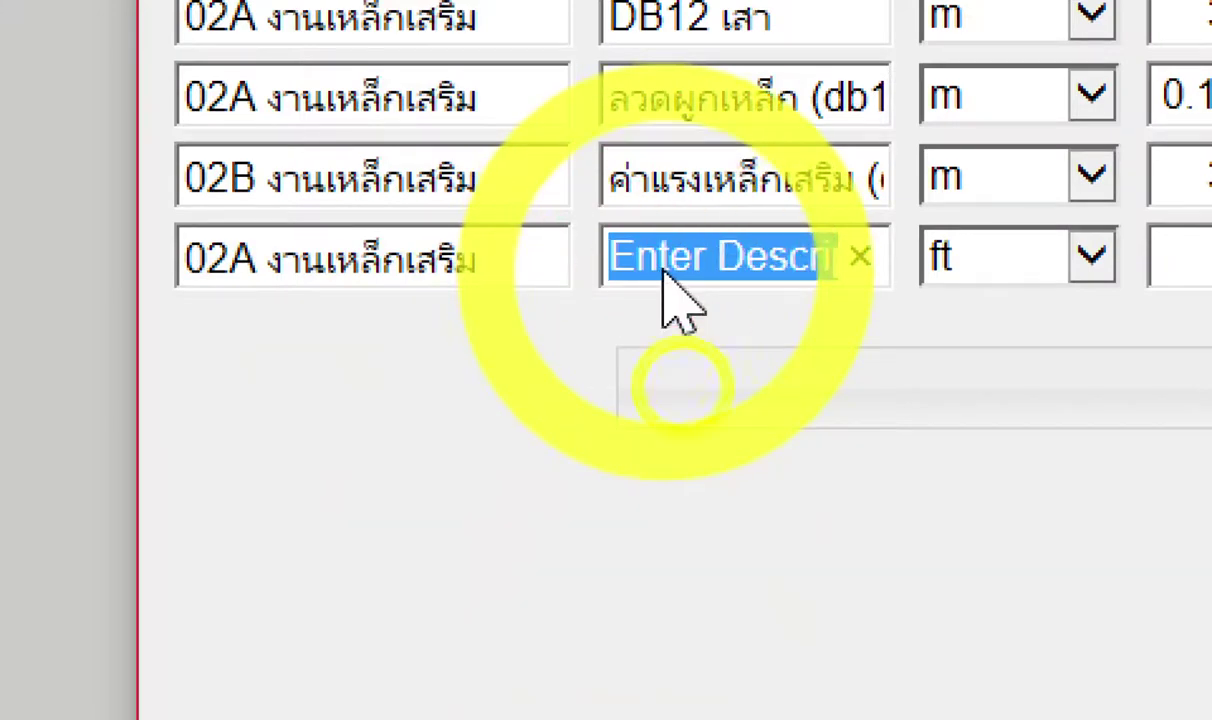
text(g)
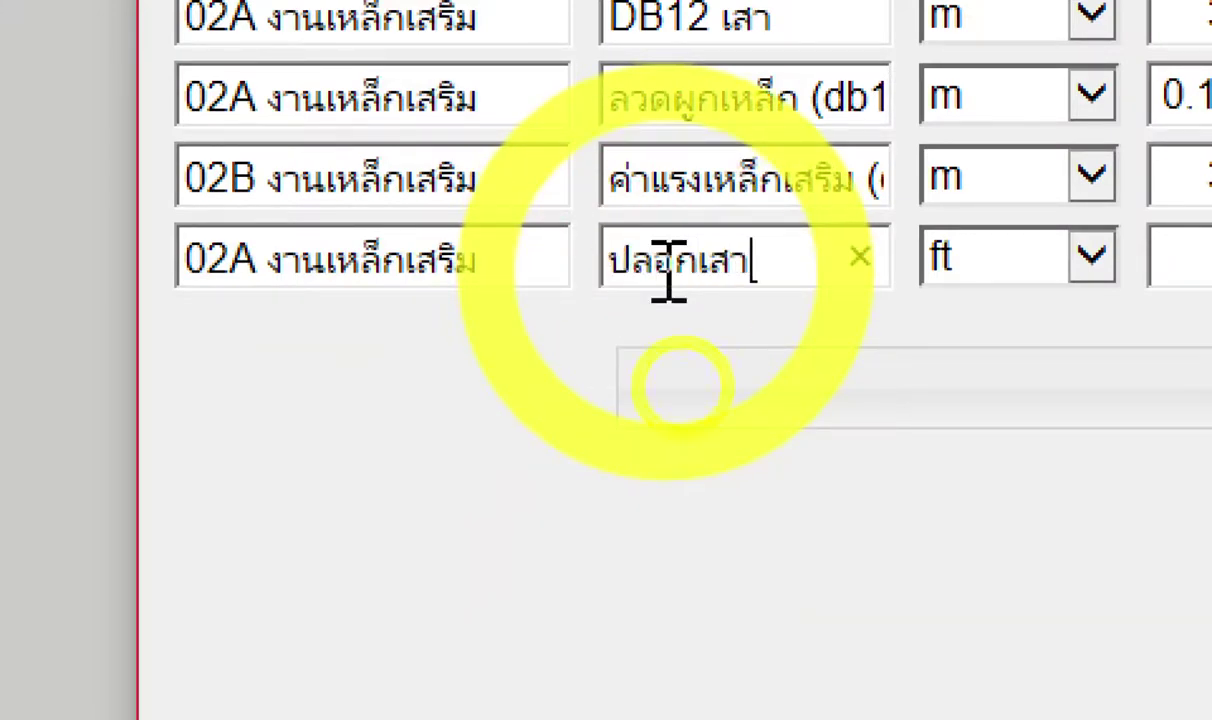
click(990, 275)
key(BackSpace)
text(ปลอก)
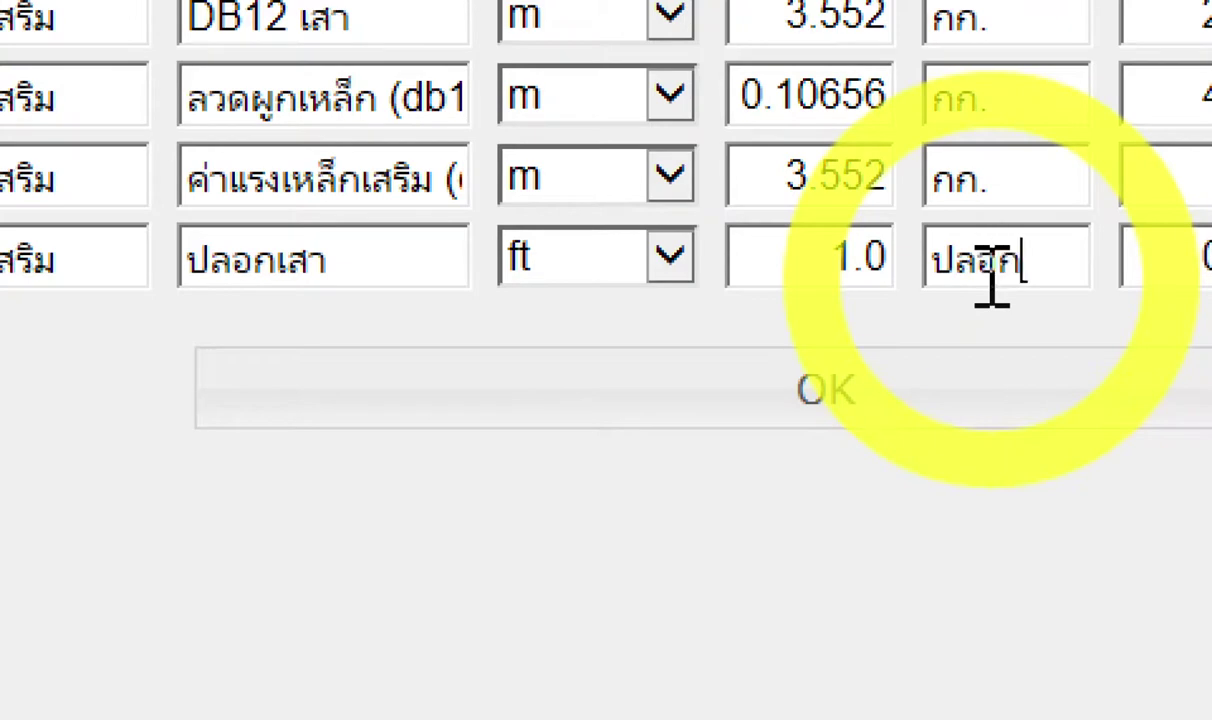
Set the sleeve row's input unit to metres and its unit label to ปลอก.
click(622, 268)
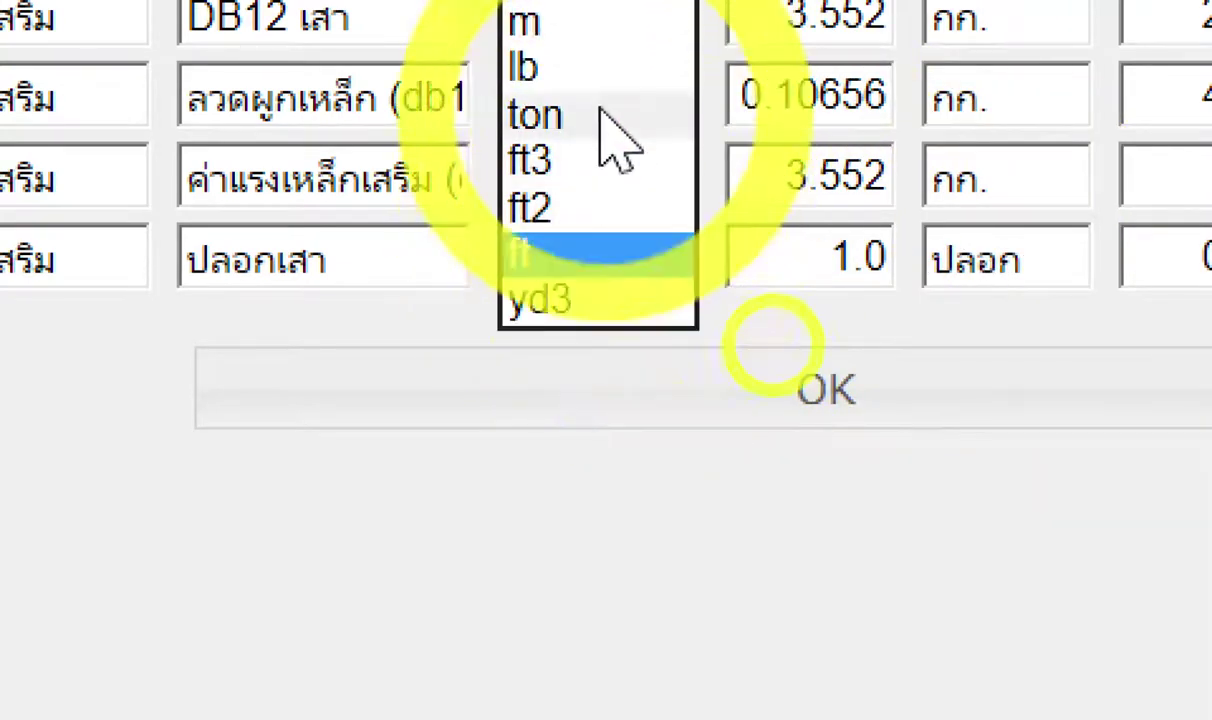
click(602, 100)
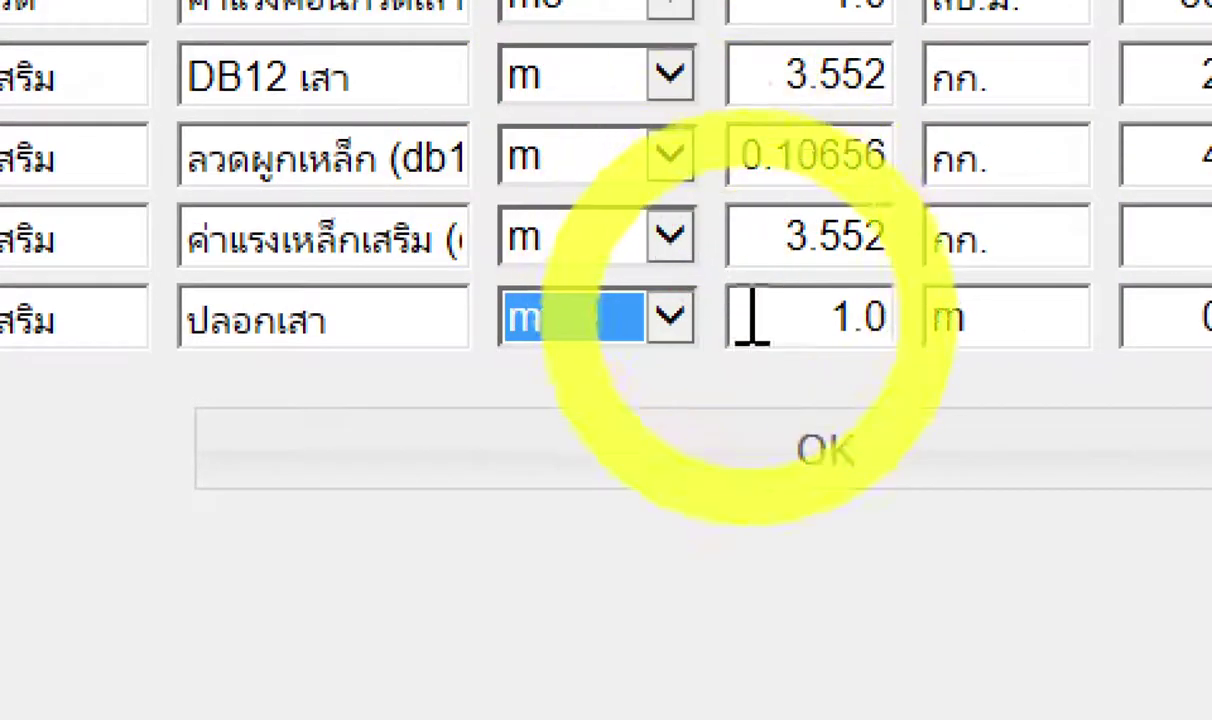
drag(820, 317, 920, 365)
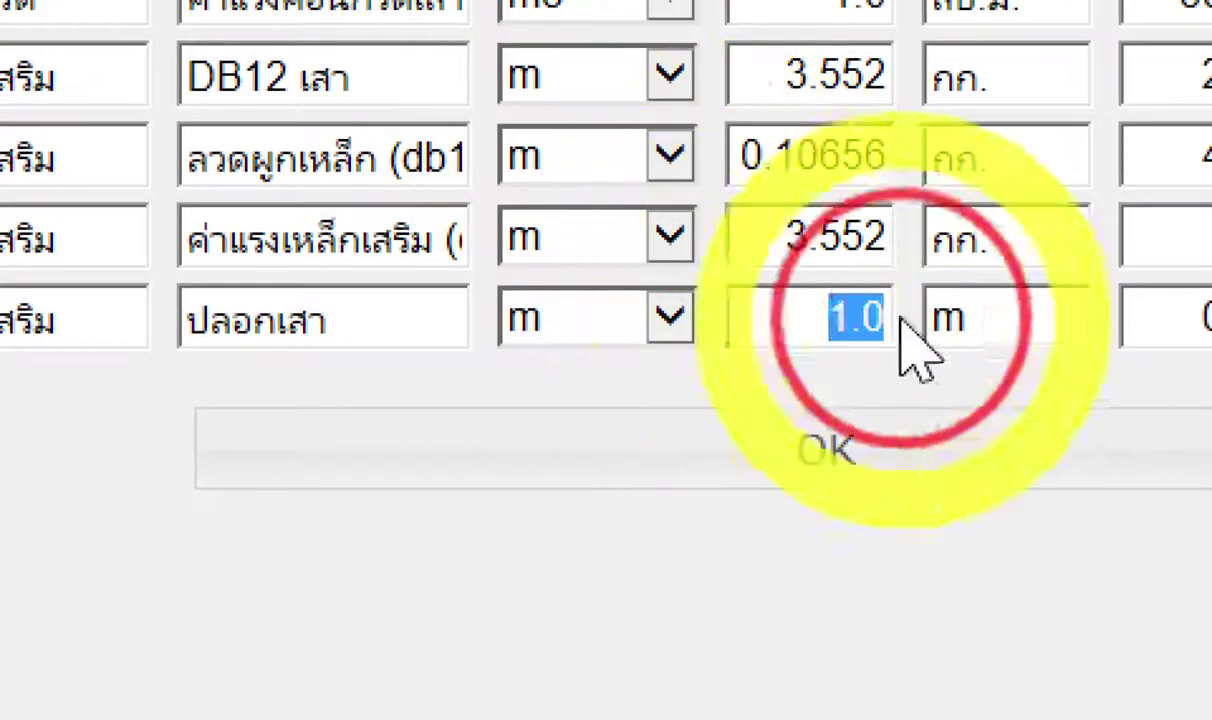
click(1003, 318)
drag(1003, 318, 828, 295)
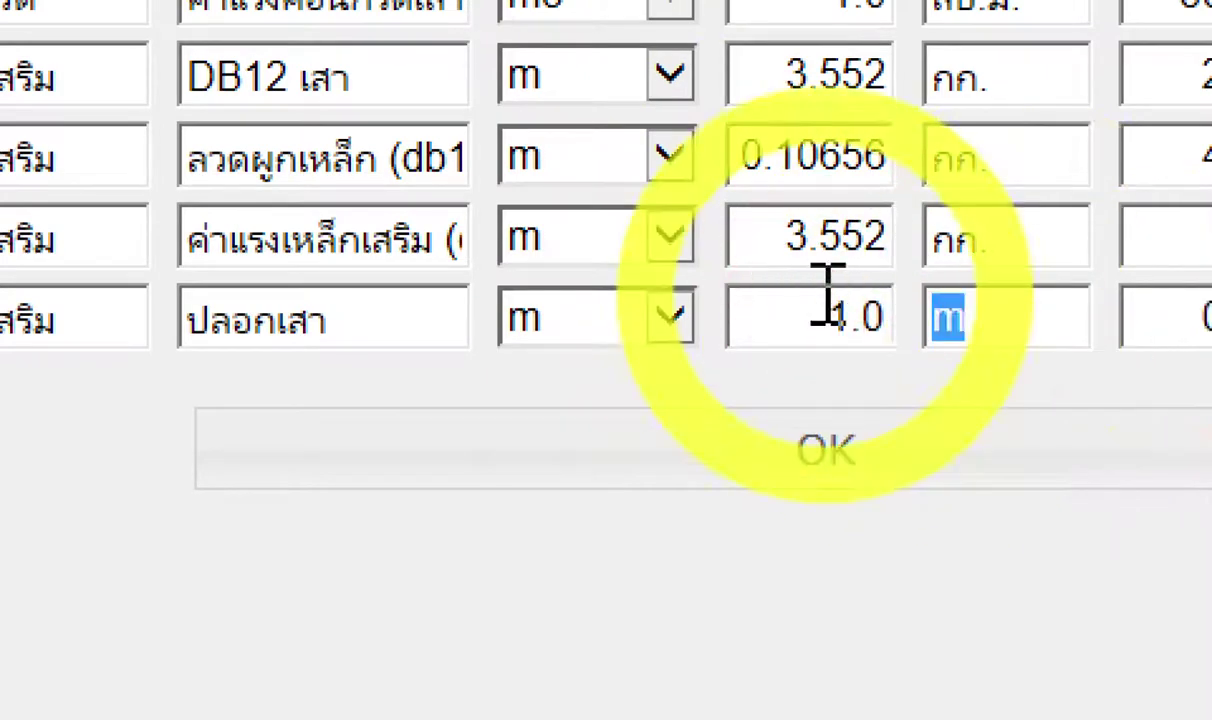
text(ปลอก)
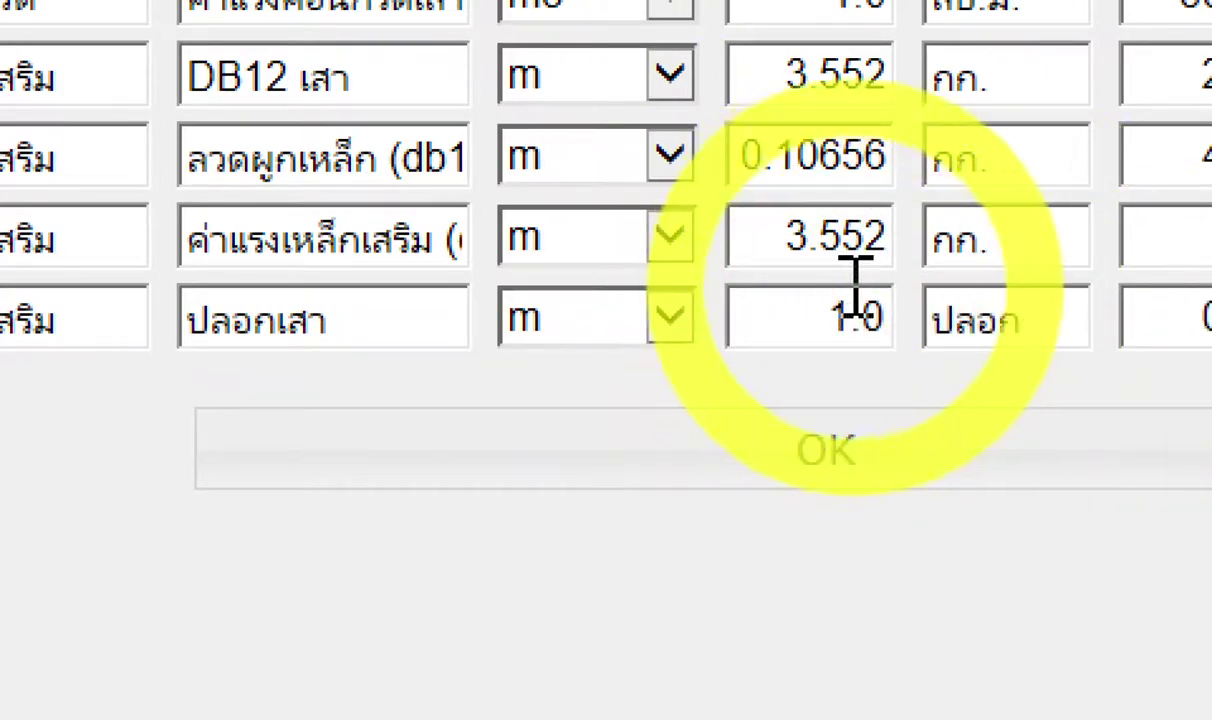
Enter factor 5 and unit cost 4 for the ปลอกเสา row.
click(826, 318)
drag(826, 318, 1036, 319)
key(BackSpace)
text(5)
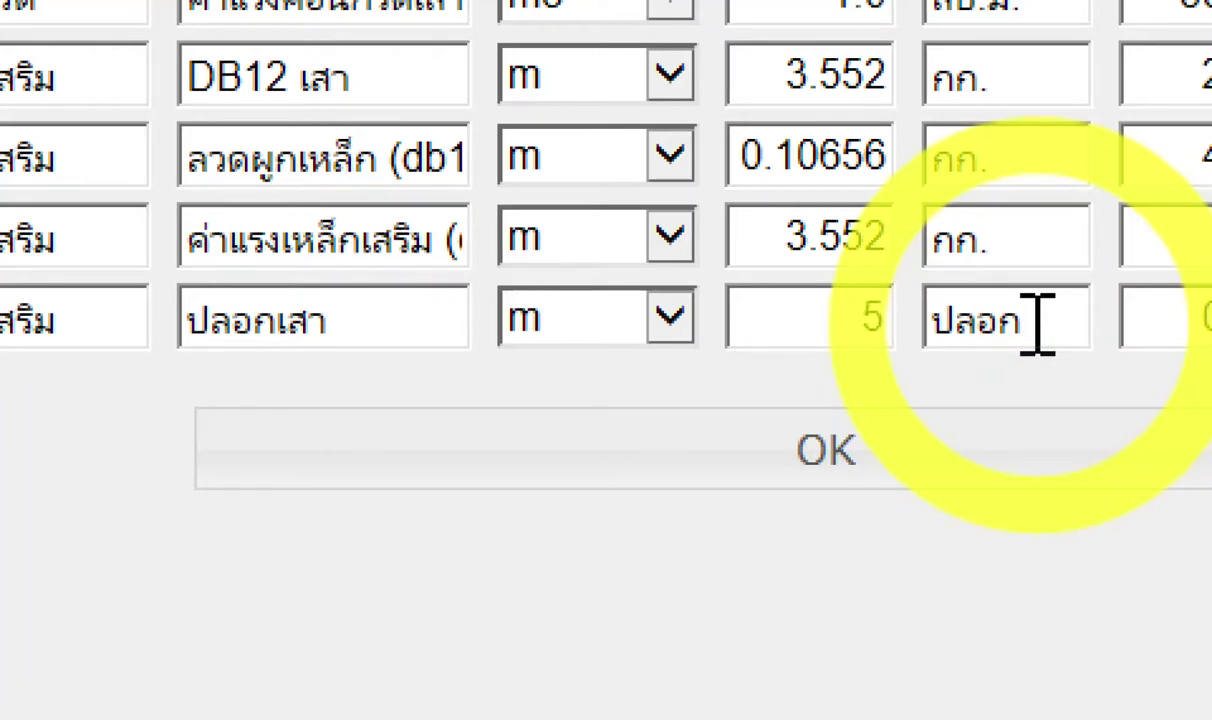
right_click(1036, 322)
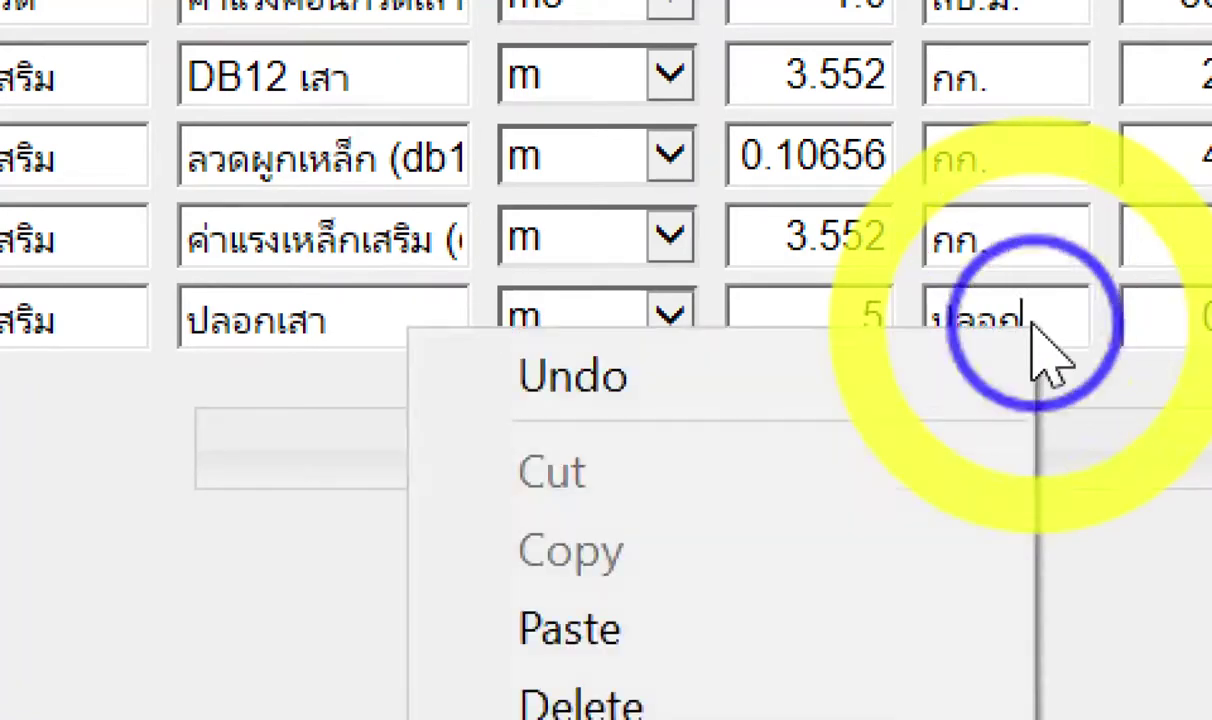
click(826, 322)
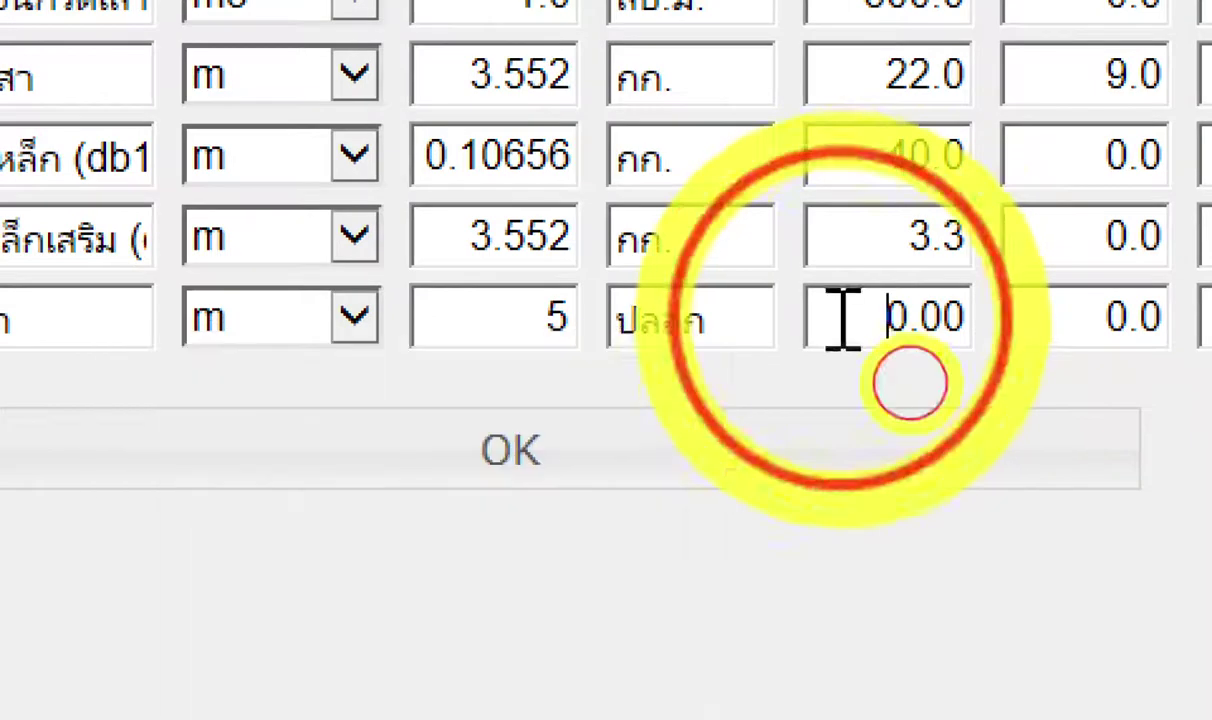
drag(826, 322, 941, 319)
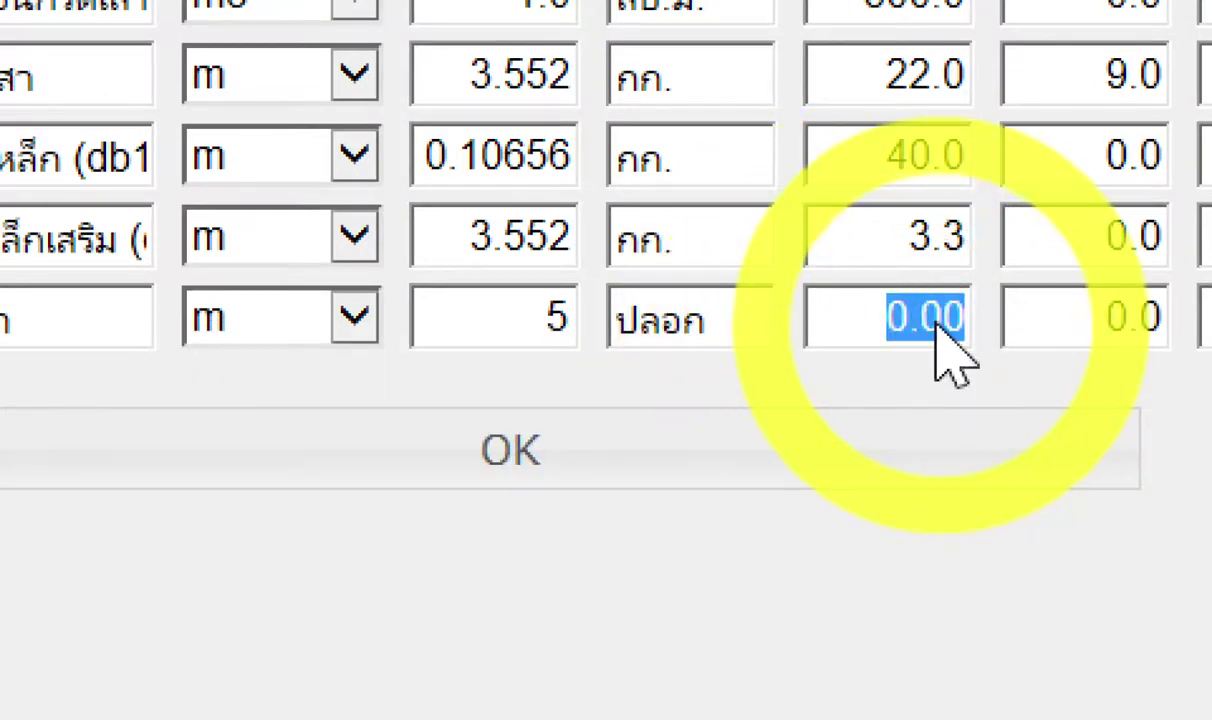
text(4)
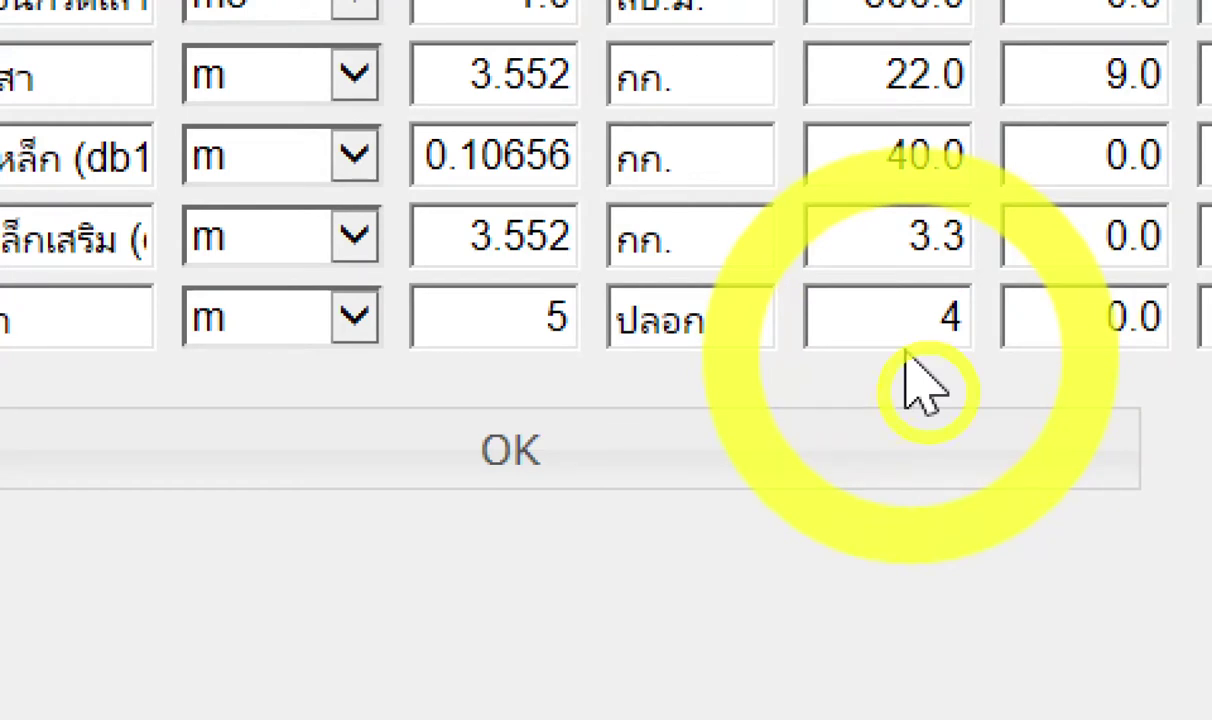
click(918, 357)
click(918, 357)
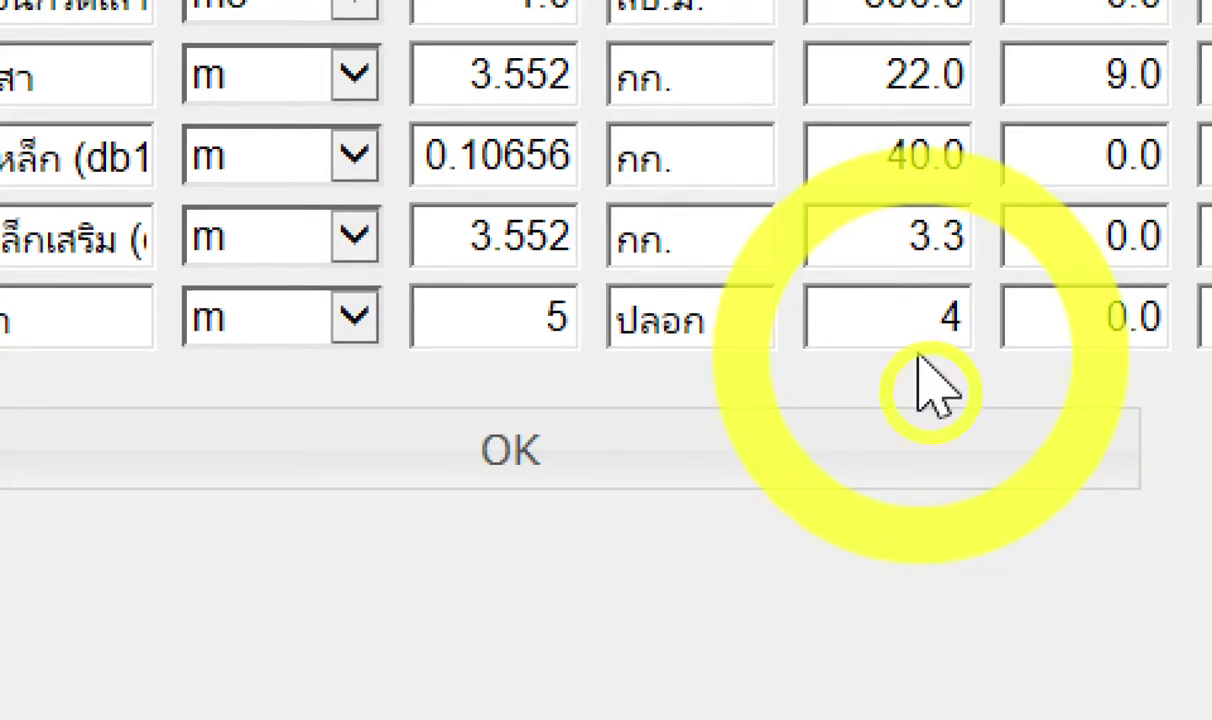
click(917, 353)
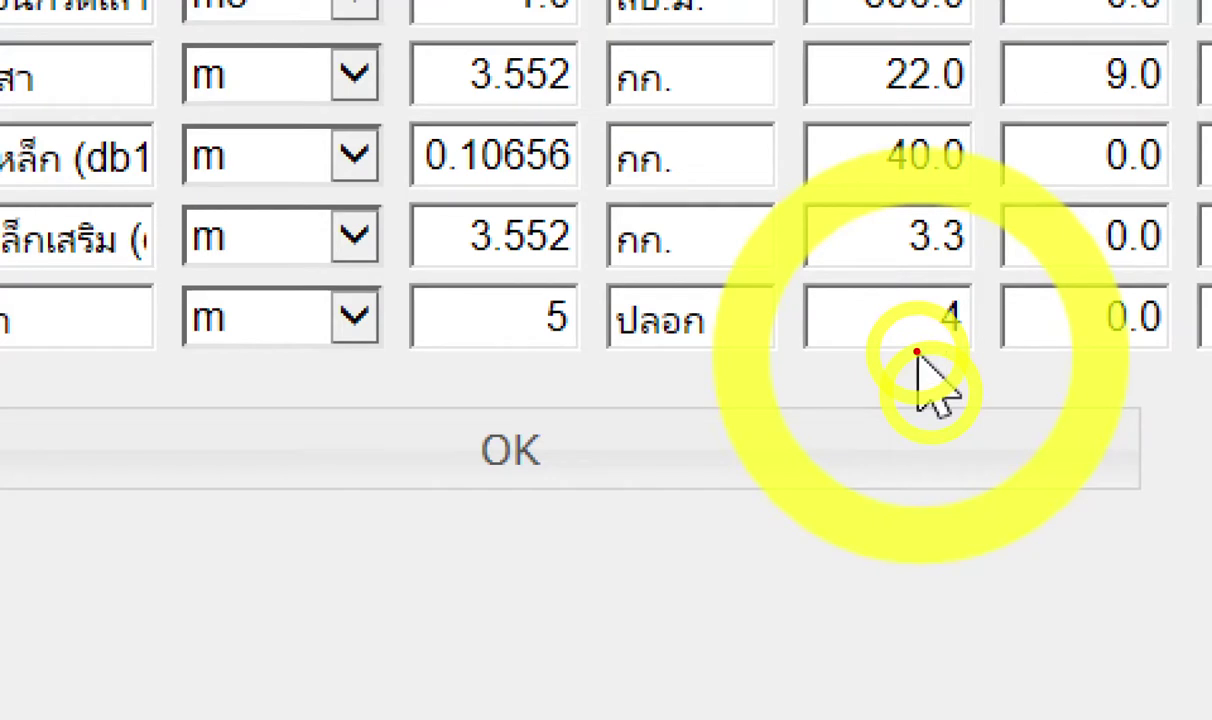
Replace the sleeve row's unit label ปลอก with กก.
drag(296, 440, 297, 432)
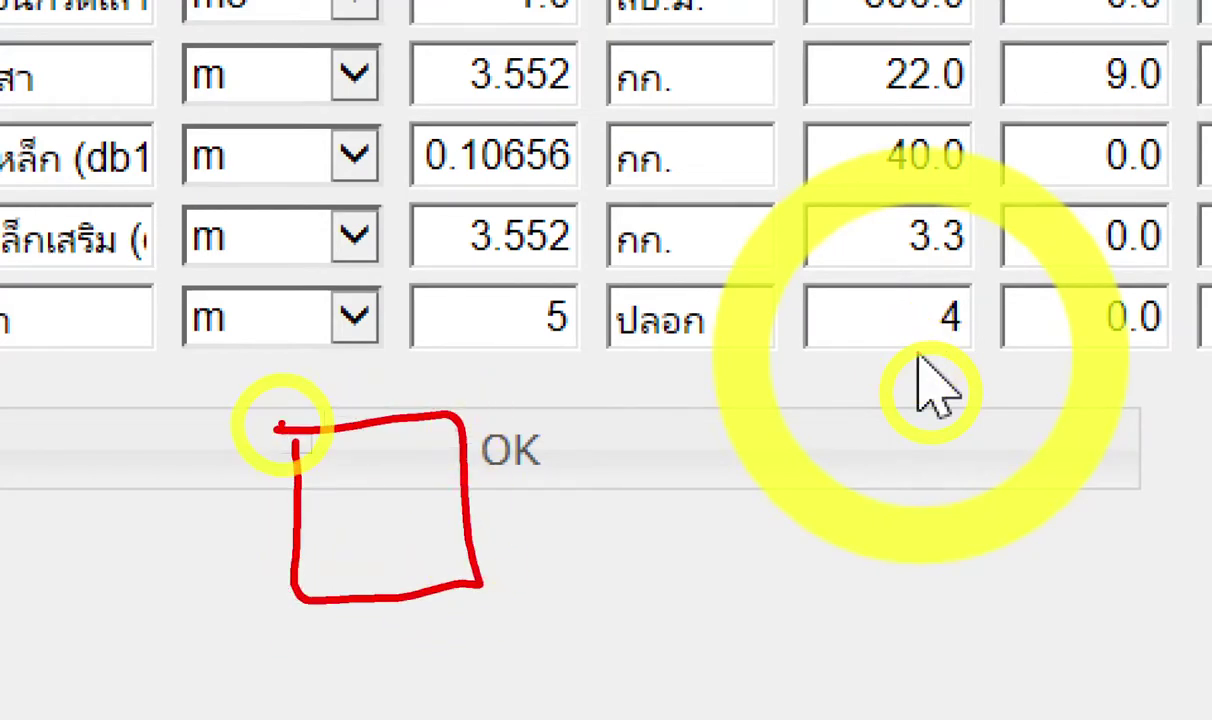
mouse_move(636, 355)
mouse_down()
mouse_move(722, 337)
mouse_move(622, 338)
mouse_up()
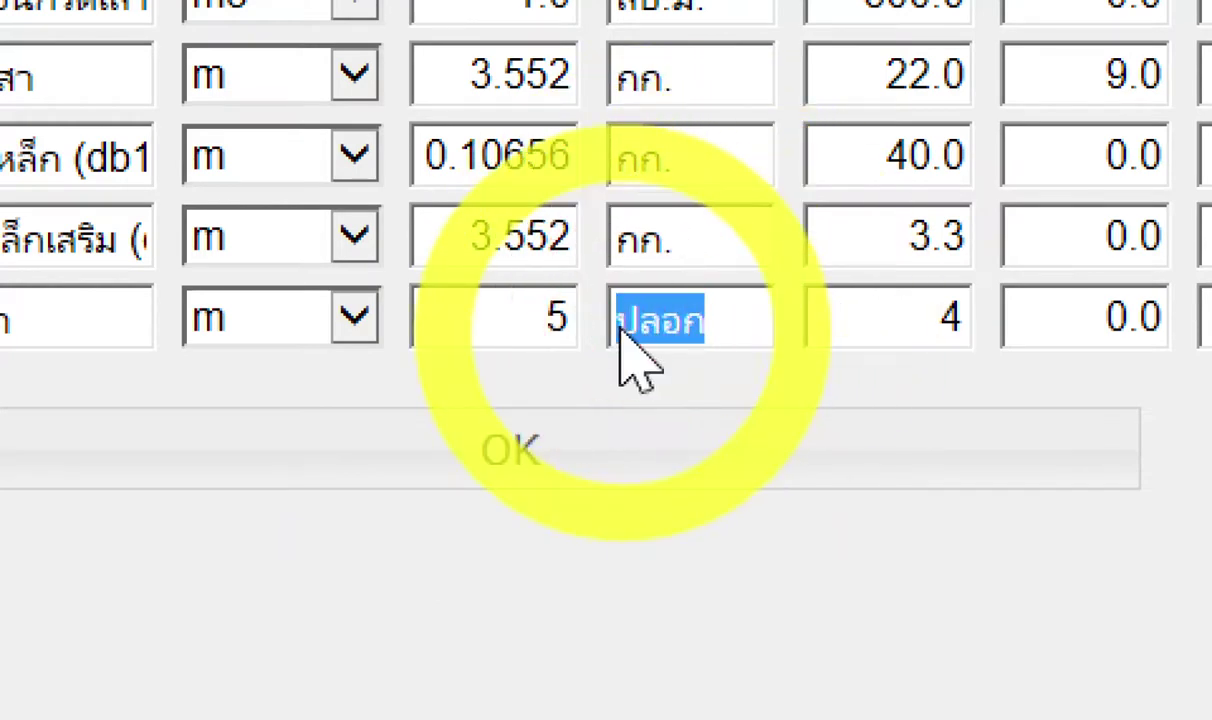
text(dd)
key(BackSpace)
key(BackSpace)
key(grave)
text(กก.)
click(626, 328)
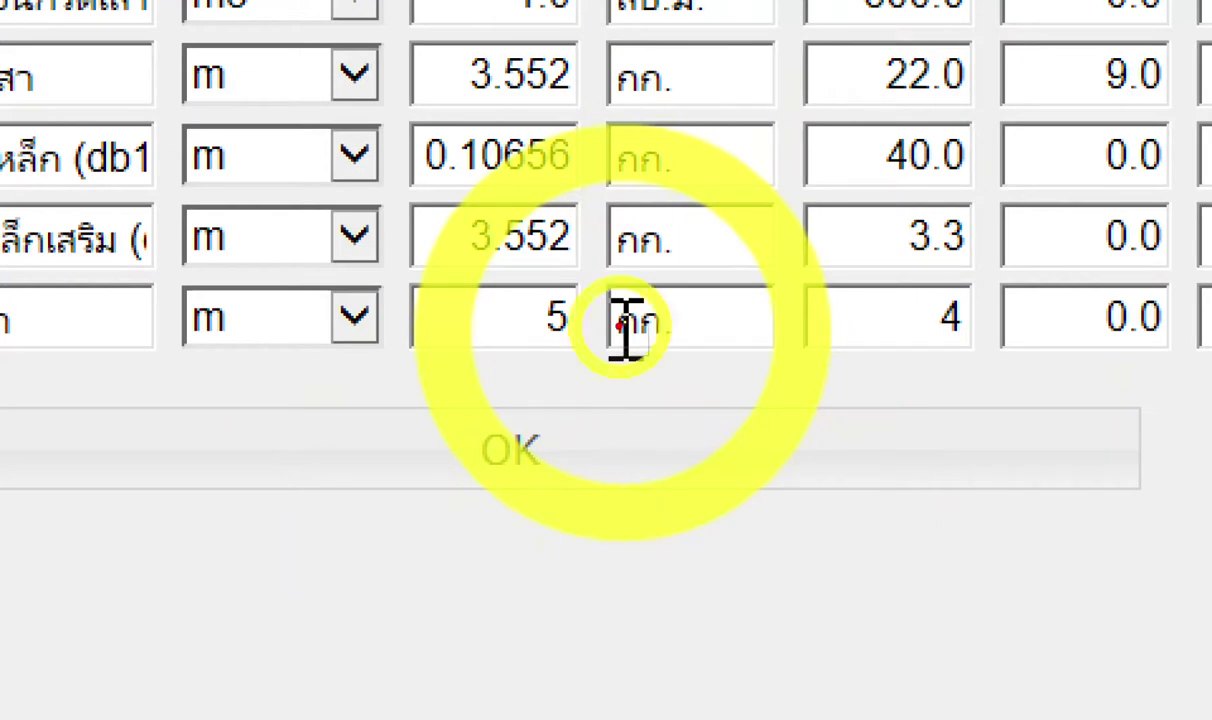
Hand-sketch the column with height 5 and a 0.2-sided square cross-section.
mouse_move(205, 390)
mouse_down()
mouse_move(238, 419)
mouse_move(238, 352)
mouse_move(262, 609)
mouse_move(268, 440)
mouse_up()
drag(295, 603, 318, 372)
mouse_move(463, 437)
mouse_down()
mouse_move(430, 440)
mouse_move(405, 515)
mouse_up()
click(620, 440)
drag(716, 112, 728, 292)
mouse_move(692, 120)
mouse_down()
mouse_move(852, 110)
mouse_move(945, 305)
mouse_move(768, 292)
mouse_up()
mouse_move(1005, 160)
mouse_down()
mouse_move(1117, 184)
mouse_move(1132, 212)
mouse_up()
click(1036, 220)
mouse_move(835, 330)
mouse_down()
mouse_move(800, 380)
mouse_move(840, 335)
mouse_move(925, 405)
mouse_move(972, 365)
mouse_up()
Annotate the sleeve weight formula 0.8 × 5 × 0.022, then clear the notes.
drag(635, 455, 762, 497)
click(663, 495)
drag(760, 462, 735, 500)
mouse_move(812, 455)
mouse_down()
mouse_move(785, 490)
mouse_move(870, 452)
mouse_move(830, 497)
mouse_up()
drag(930, 455, 925, 460)
click(958, 492)
mouse_move(1000, 450)
mouse_down()
mouse_move(990, 510)
mouse_move(1070, 505)
mouse_up()
drag(1100, 462, 1170, 478)
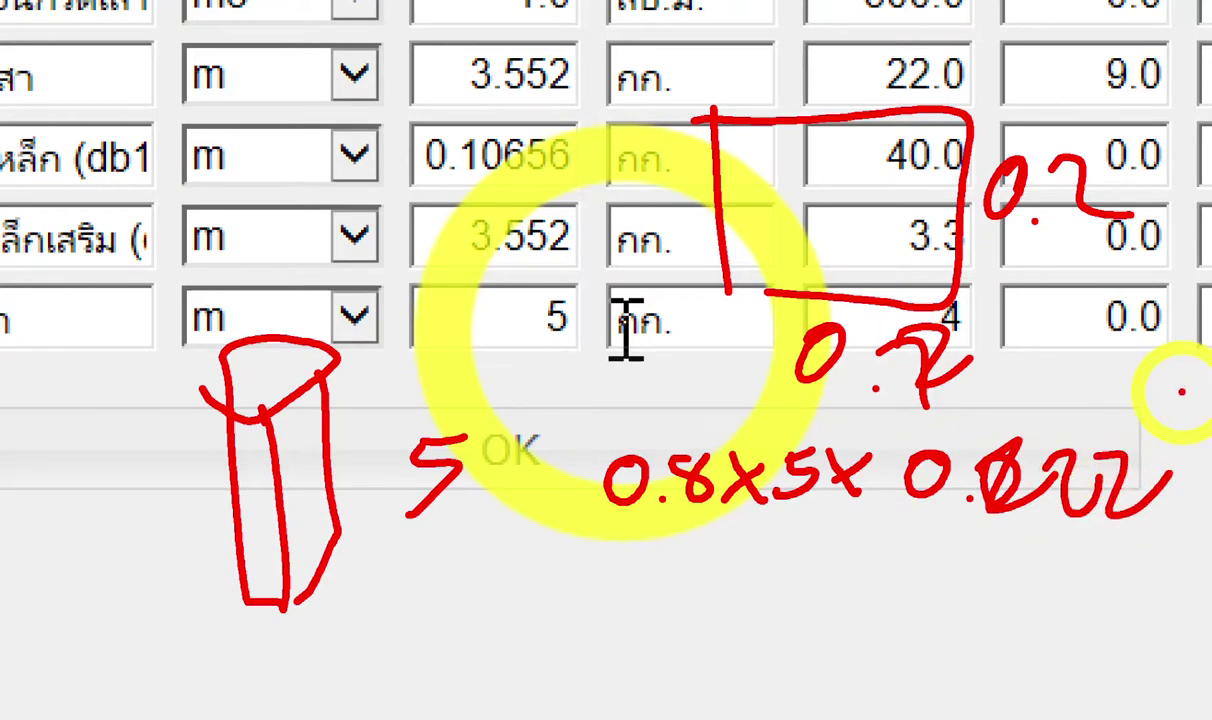
drag(580, 541, 678, 545)
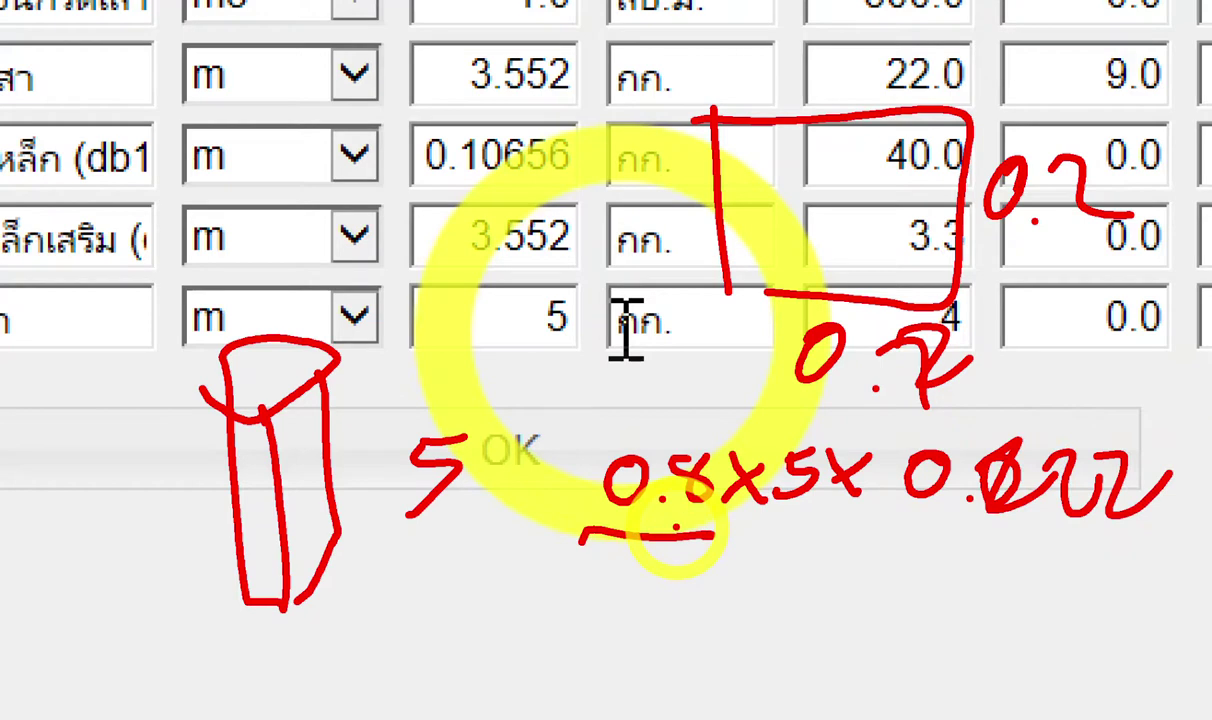
drag(765, 523, 840, 517)
mouse_move(665, 585)
mouse_down()
mouse_move(344, 514)
mouse_move(360, 563)
mouse_up()
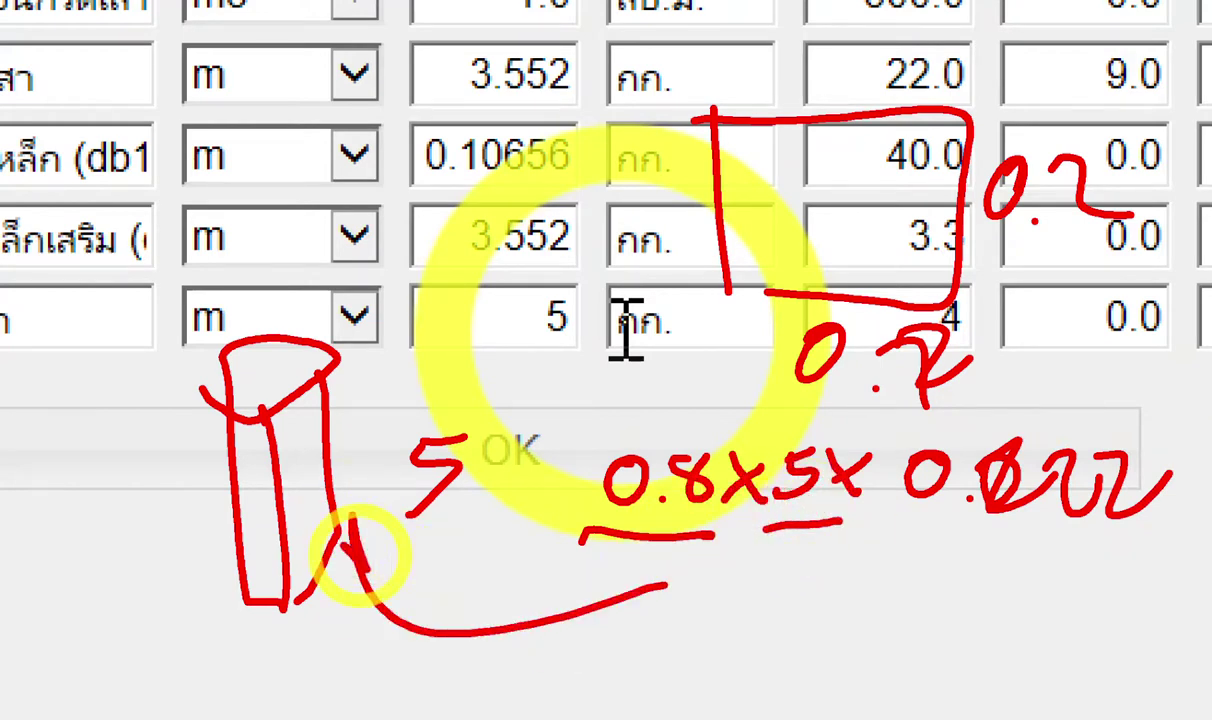
mouse_move(982, 528)
mouse_down()
mouse_move(1130, 515)
mouse_move(1168, 528)
mouse_up()
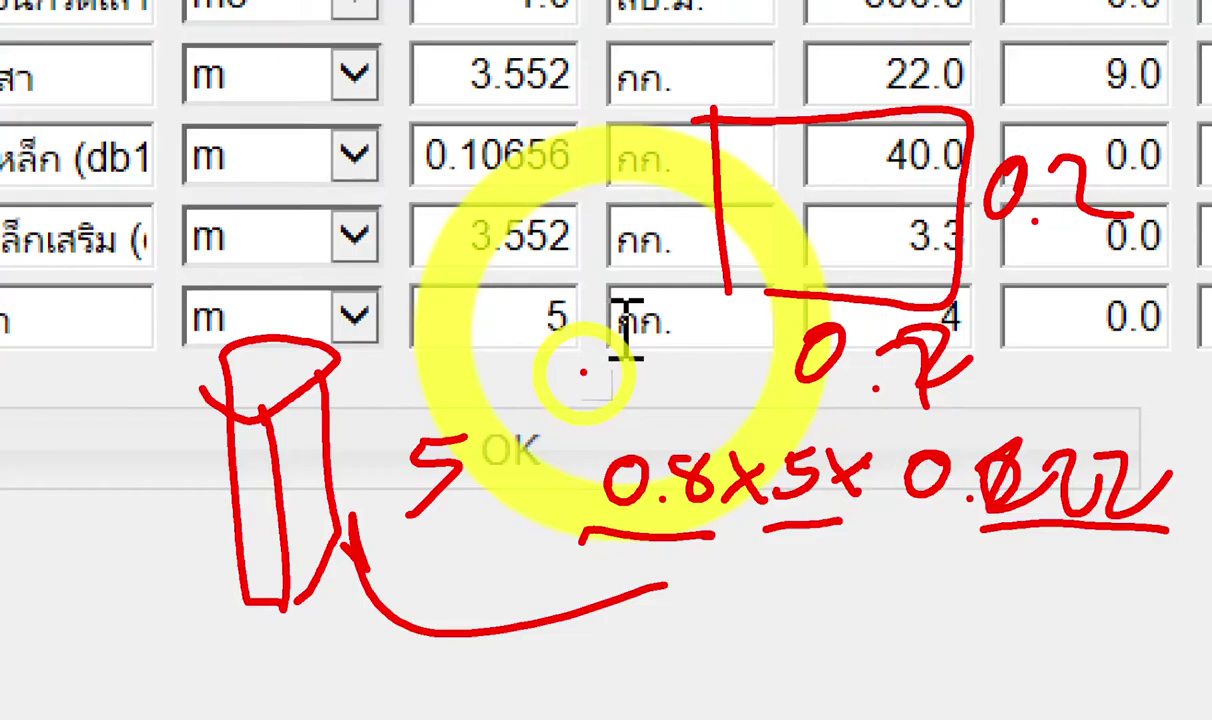
right_click(257, 203)
Change the sleeve row's factor from 5 to .888.
drag(460, 316, 660, 330)
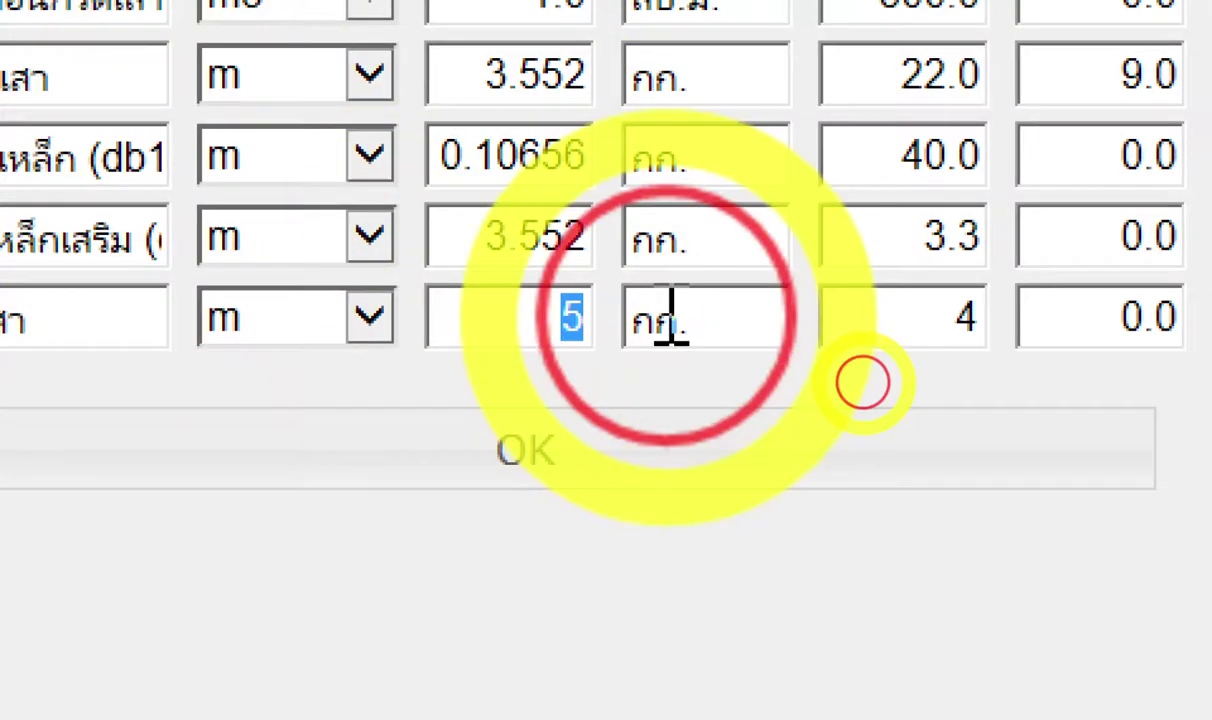
text(จใค)
key(BackSpace)
key(BackSpace)
key(BackSpace)
text(.888)
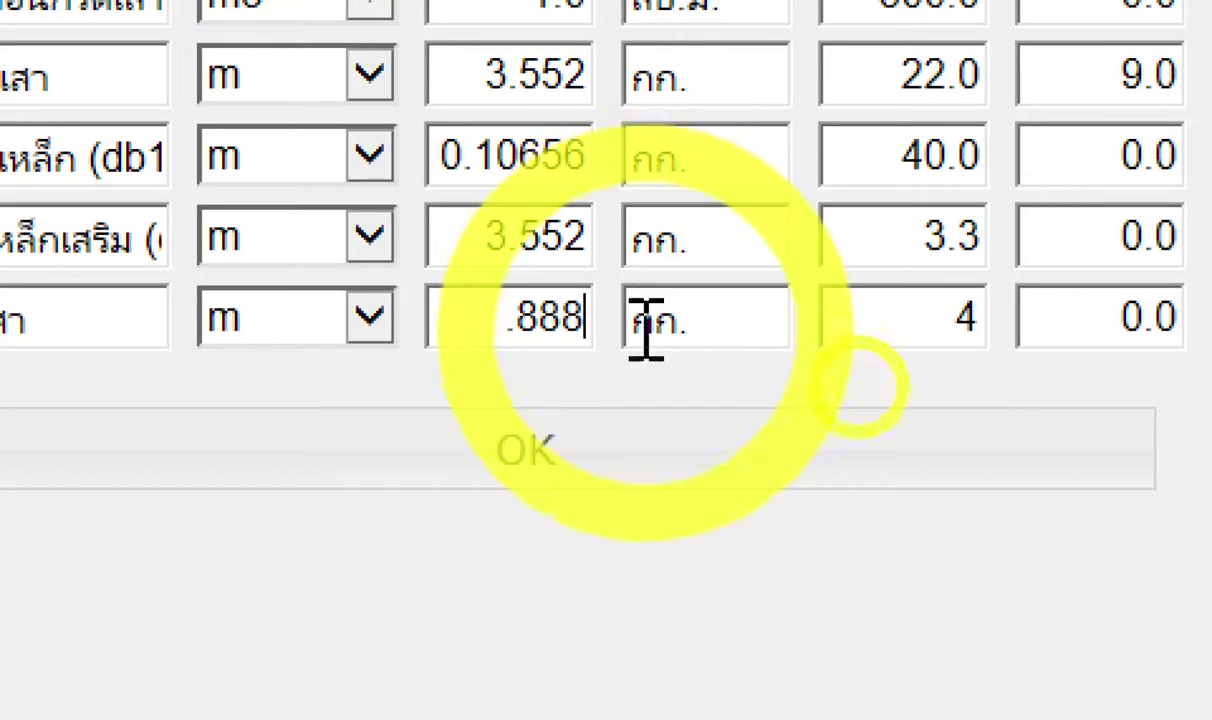
Change the sleeve row's unit cost from 4 to 22.
click(968, 318)
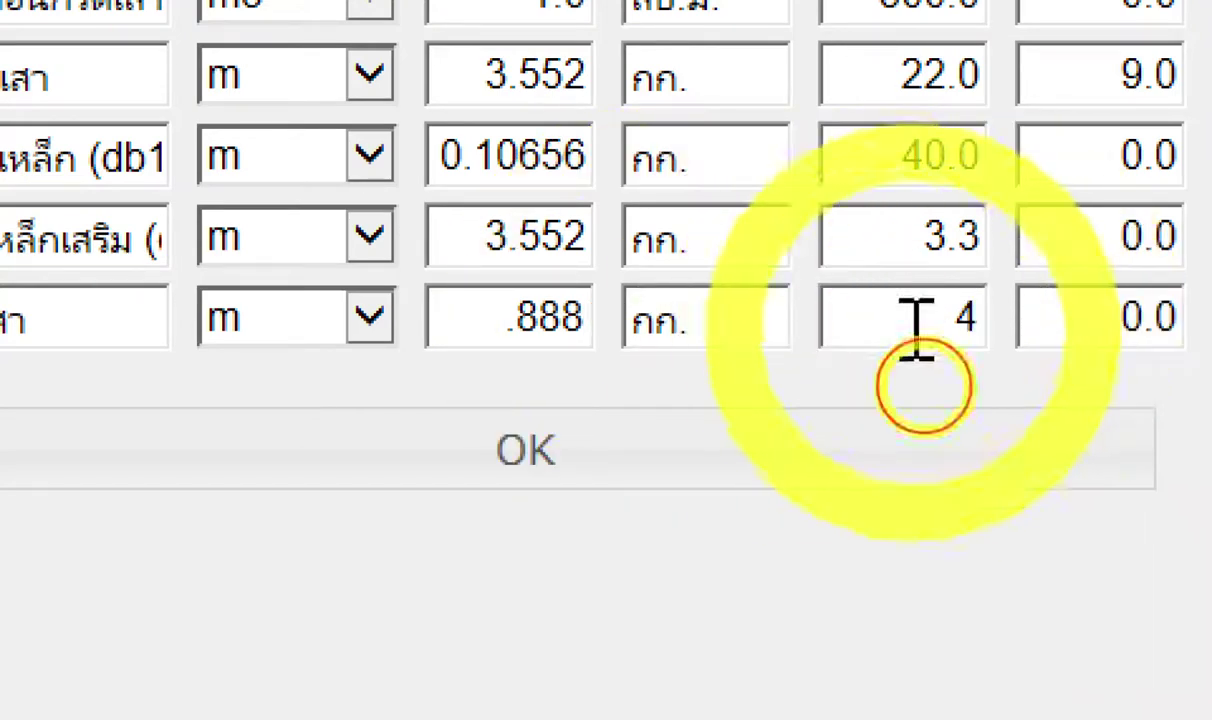
drag(920, 338, 1001, 344)
text(22)
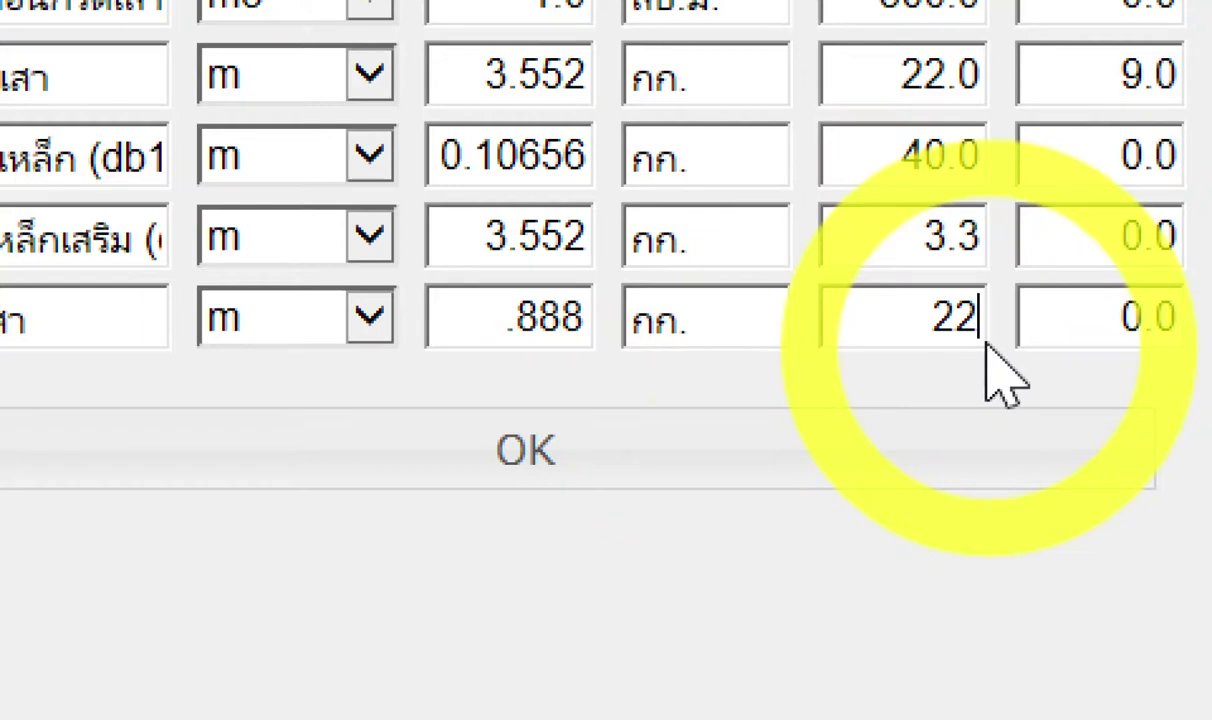
click(990, 352)
click(987, 346)
click(991, 350)
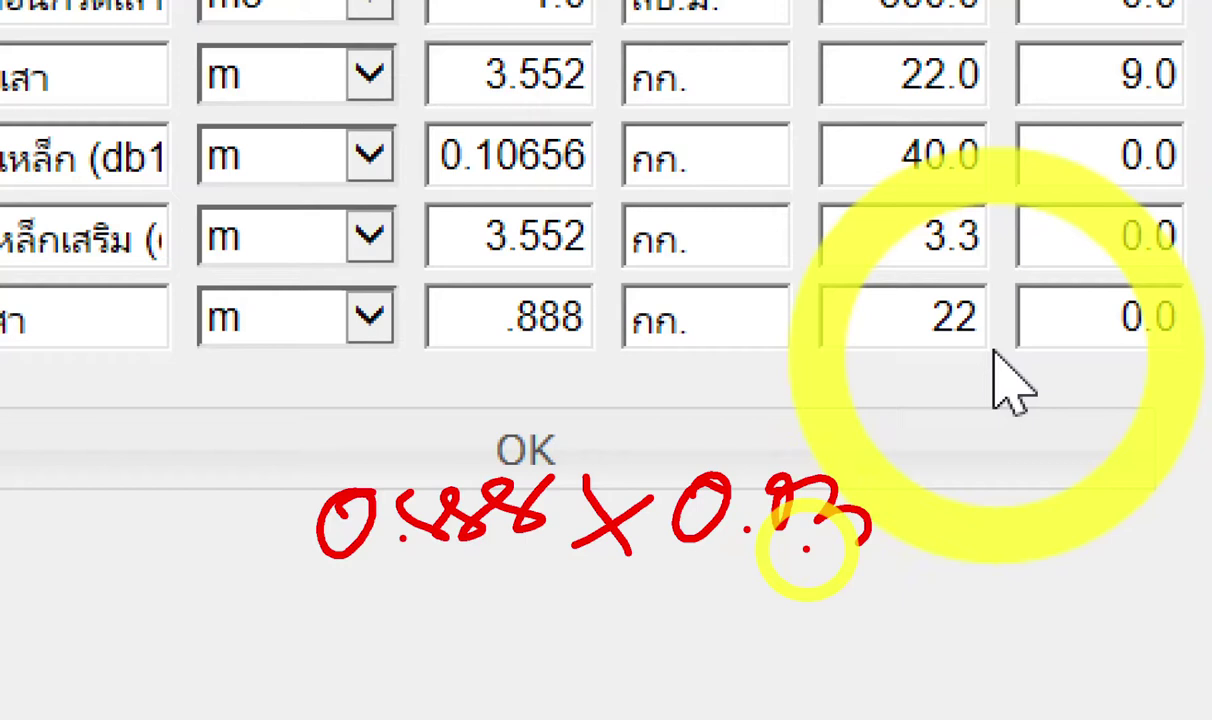
Annotate the .888 quantity with a multiplier note.
mouse_move(598, 275)
mouse_down()
mouse_move(470, 305)
mouse_move(565, 262)
mouse_up()
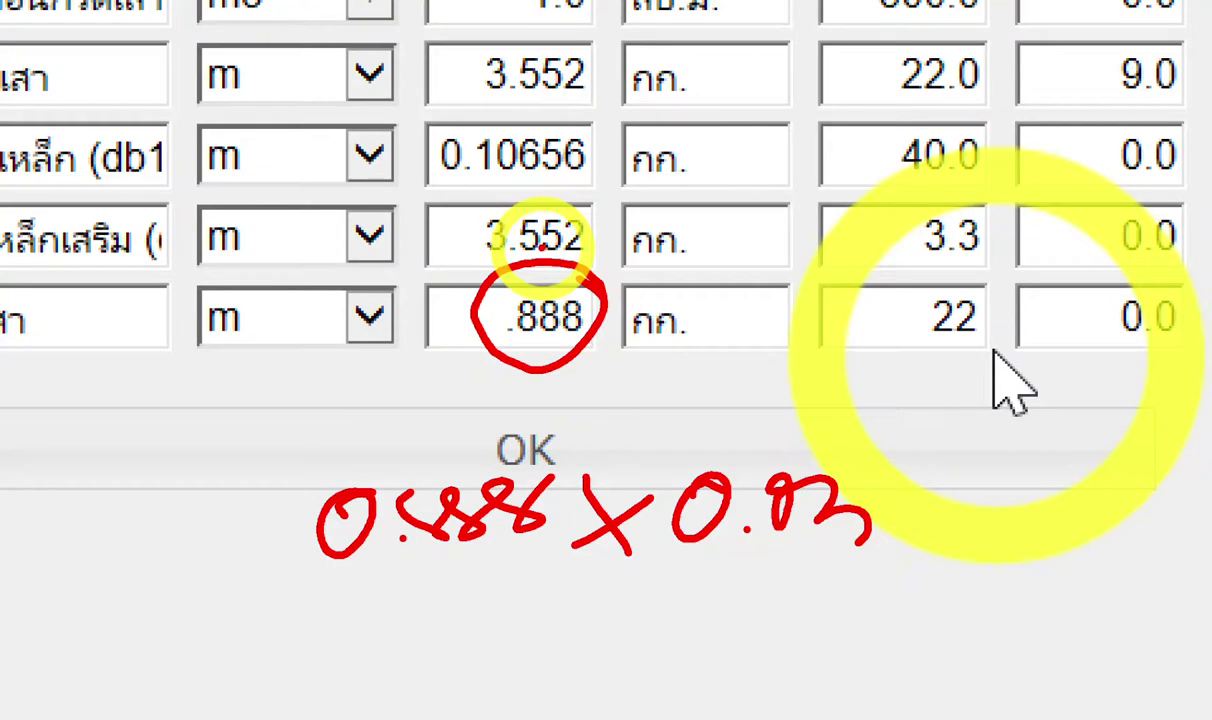
mouse_move(638, 365)
mouse_down()
mouse_move(690, 327)
mouse_move(690, 385)
mouse_up()
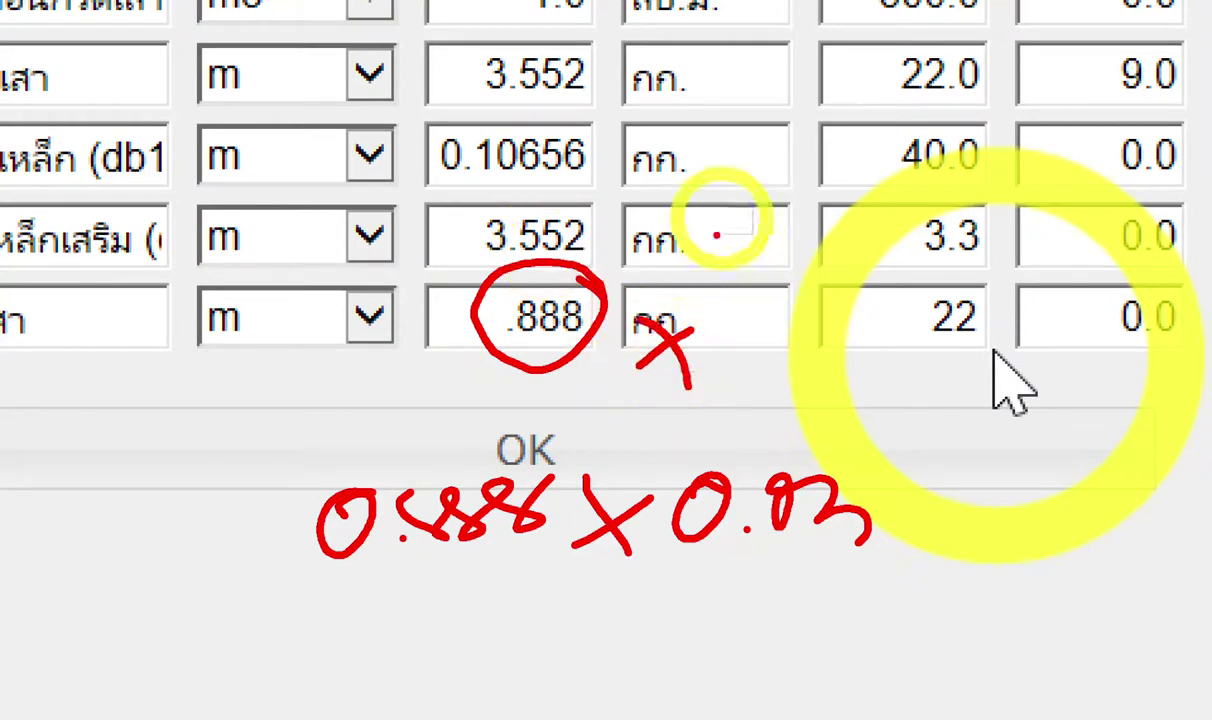
drag(790, 315, 760, 370)
click(800, 355)
drag(855, 300, 840, 385)
click(804, 406)
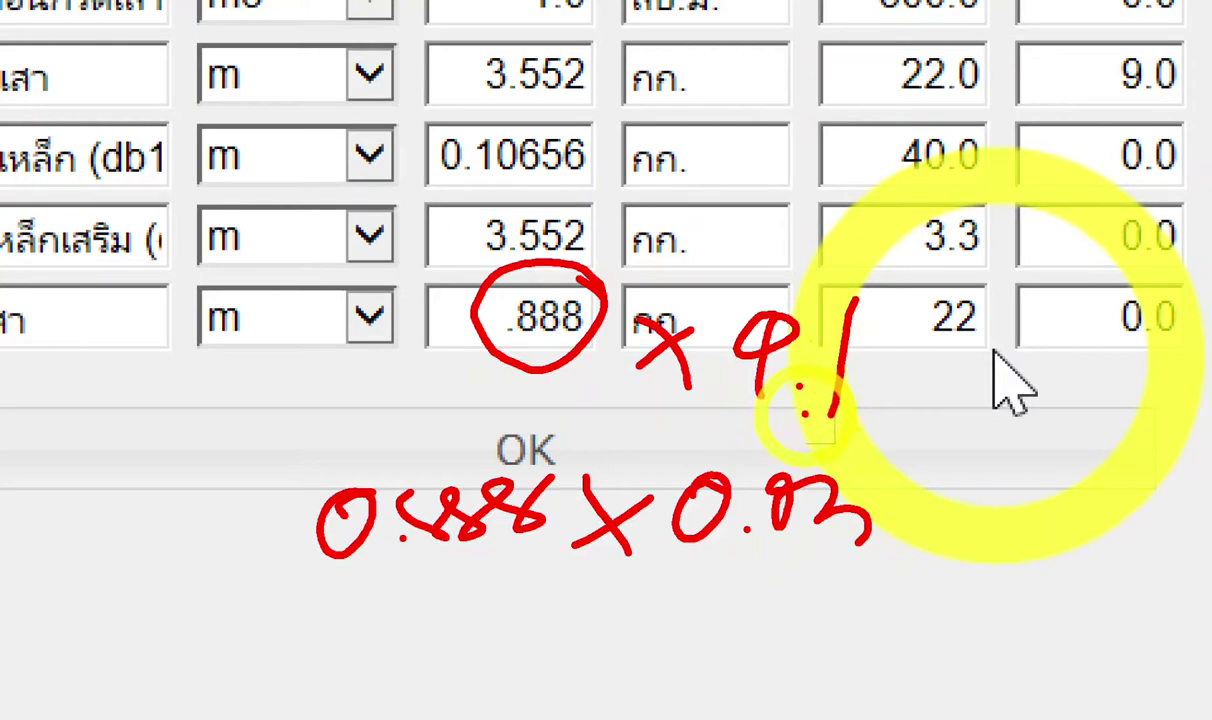
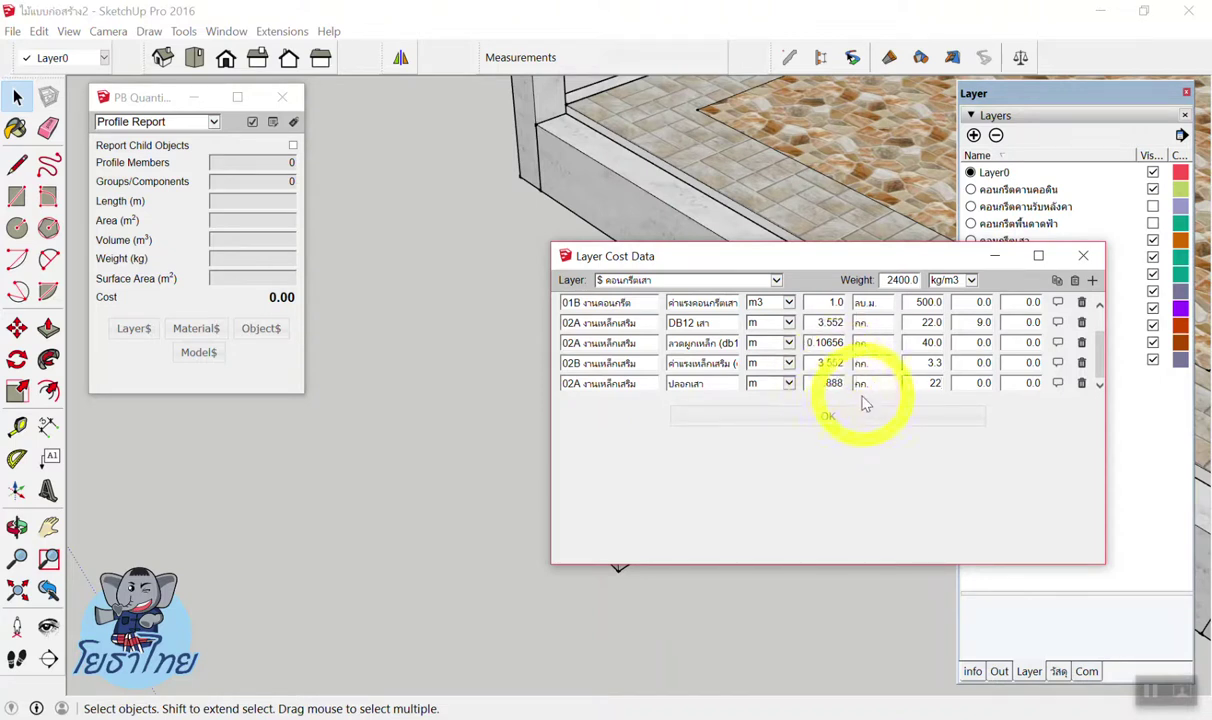
Close the Layer Cost Data window, orbit the frame, and select the small pillar to check its layer.
click(1083, 256)
mouse_move(663, 352)
middle_down()
mouse_move(590, 374)
mouse_move(740, 390)
mouse_move(720, 378)
middle_up()
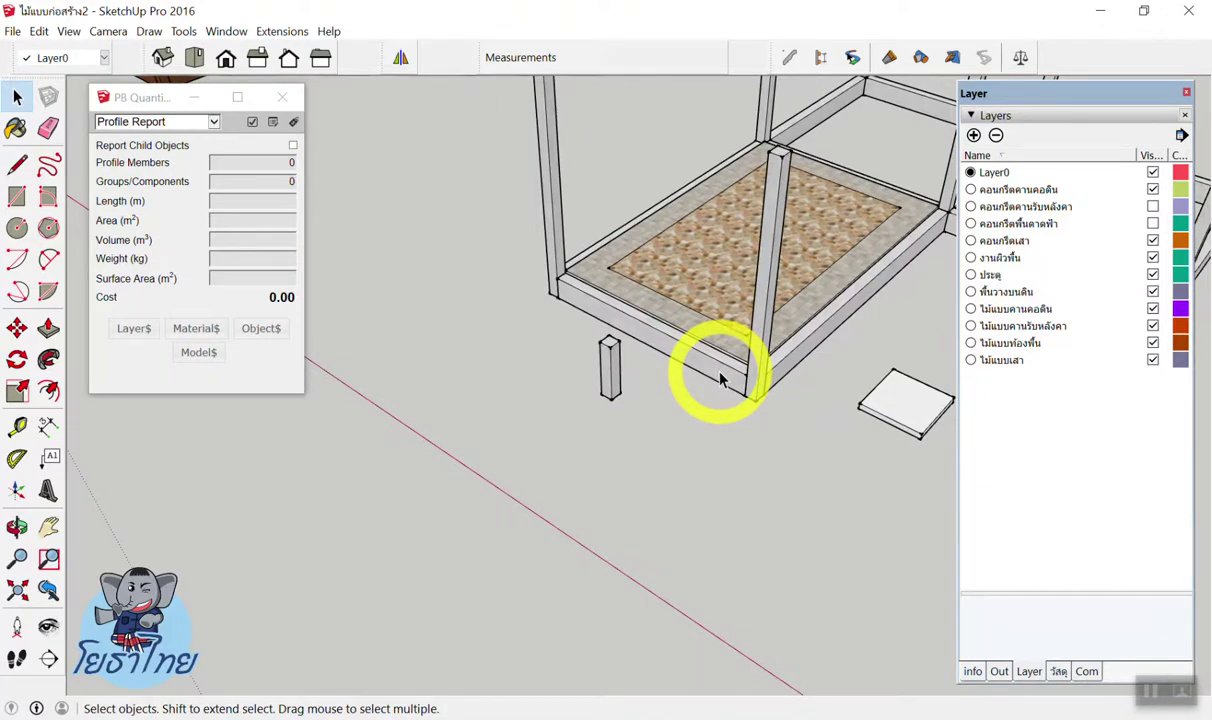
drag(649, 379, 503, 455)
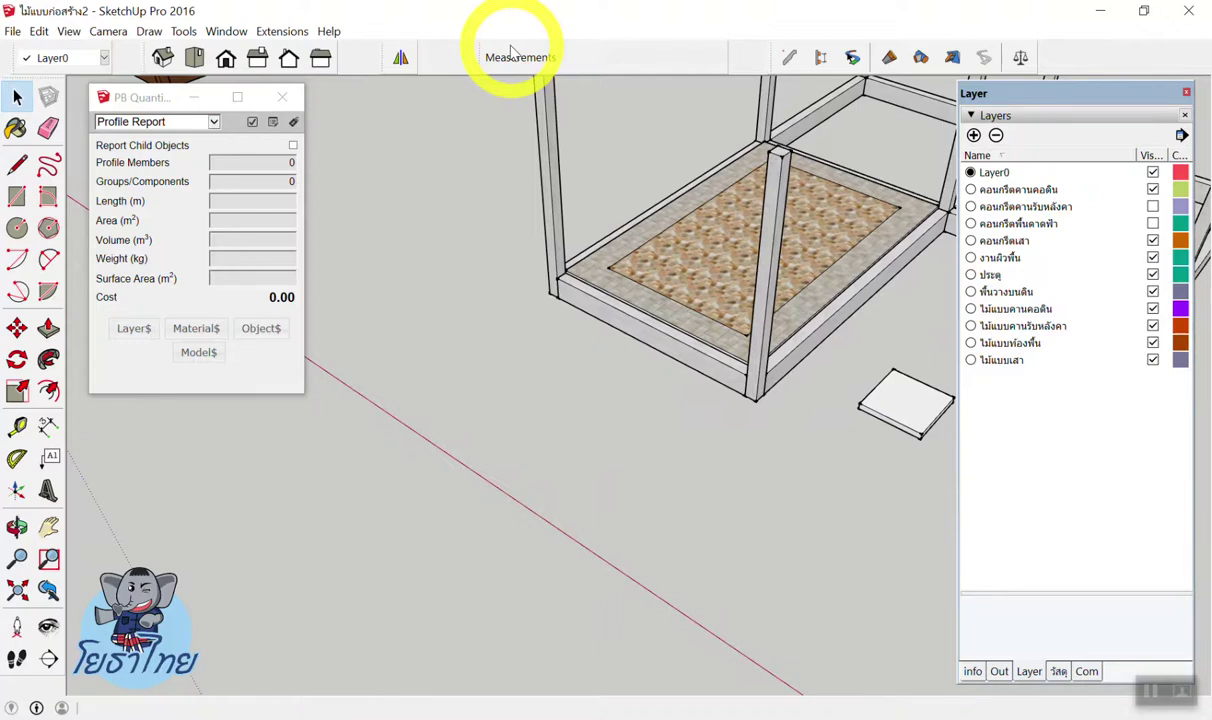
Show the 1001bit - tools toolbar and move it clear of the quantities window.
right_click(447, 58)
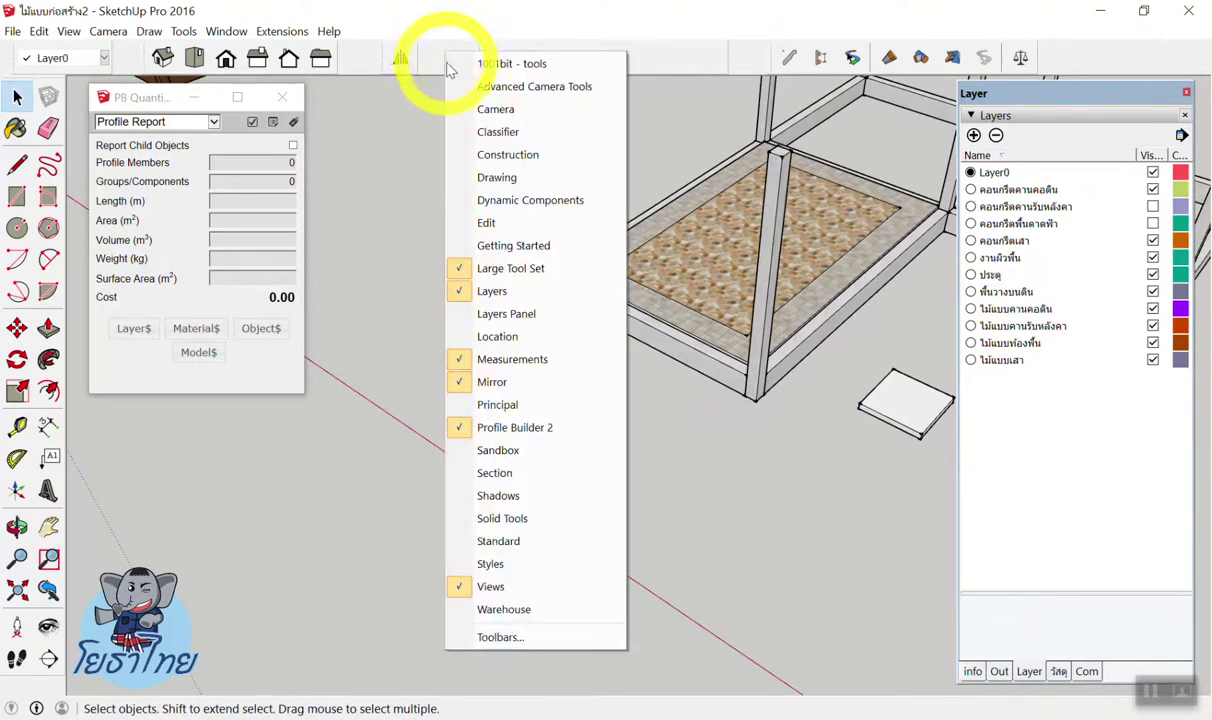
click(441, 60)
right_click(441, 58)
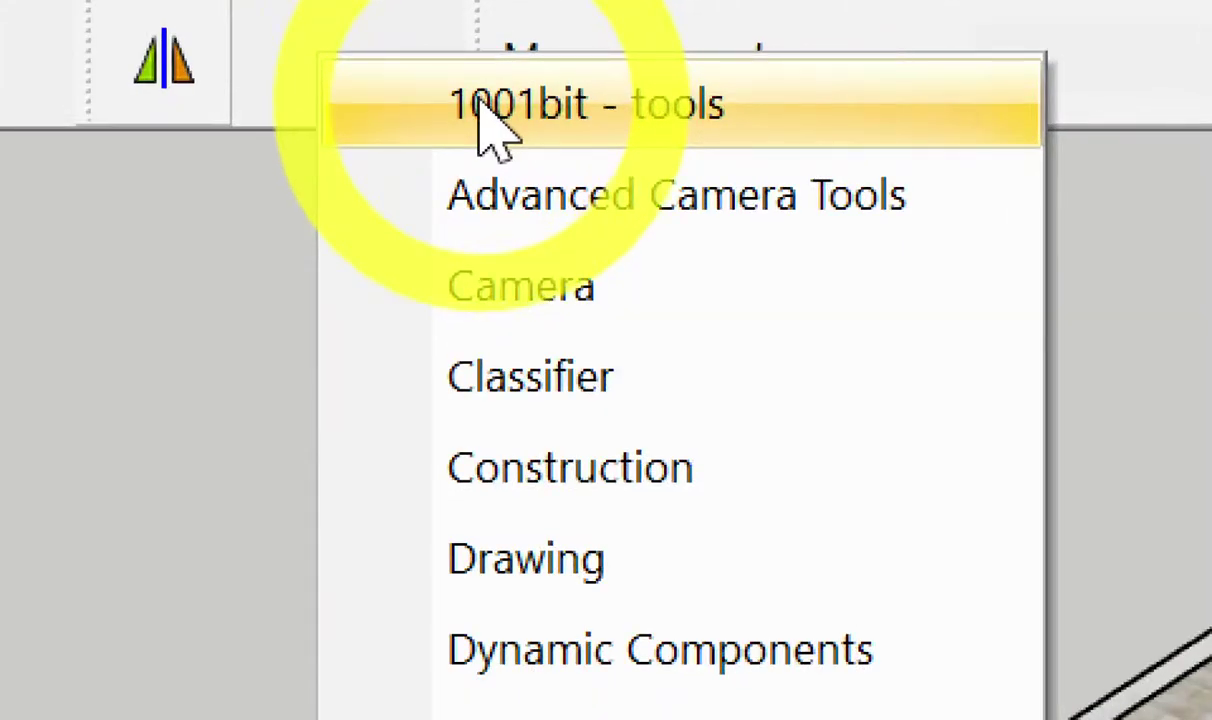
click(480, 115)
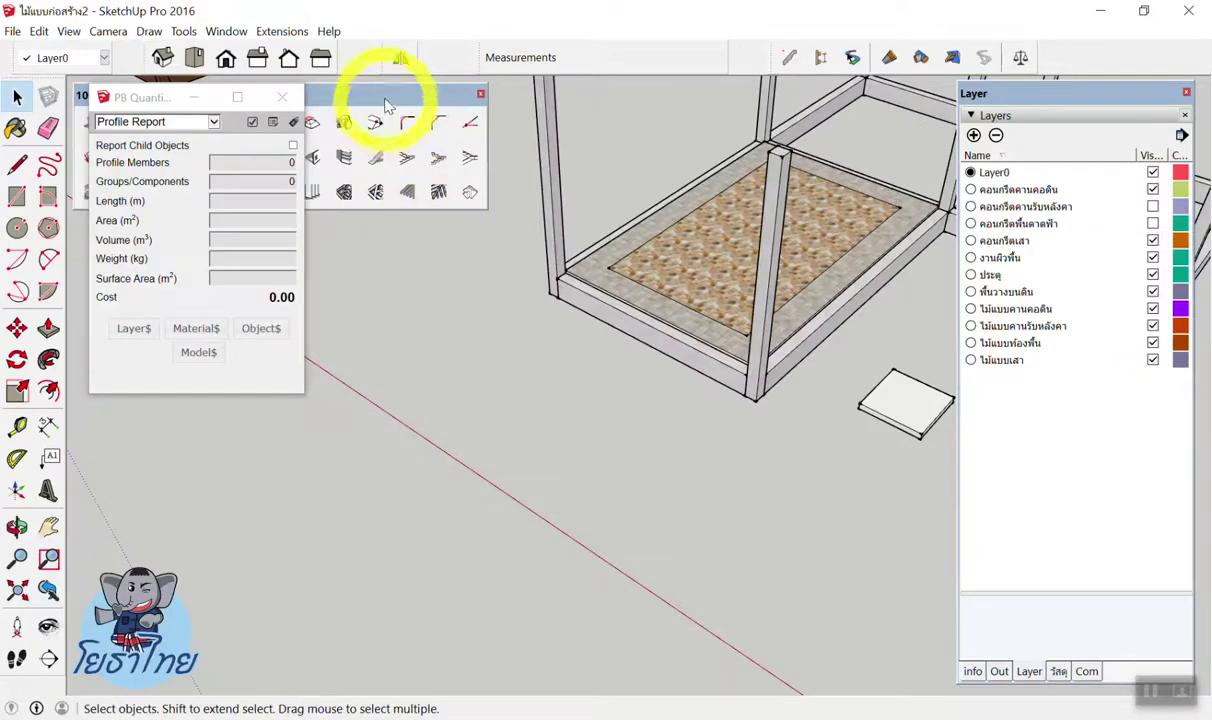
drag(386, 101, 664, 118)
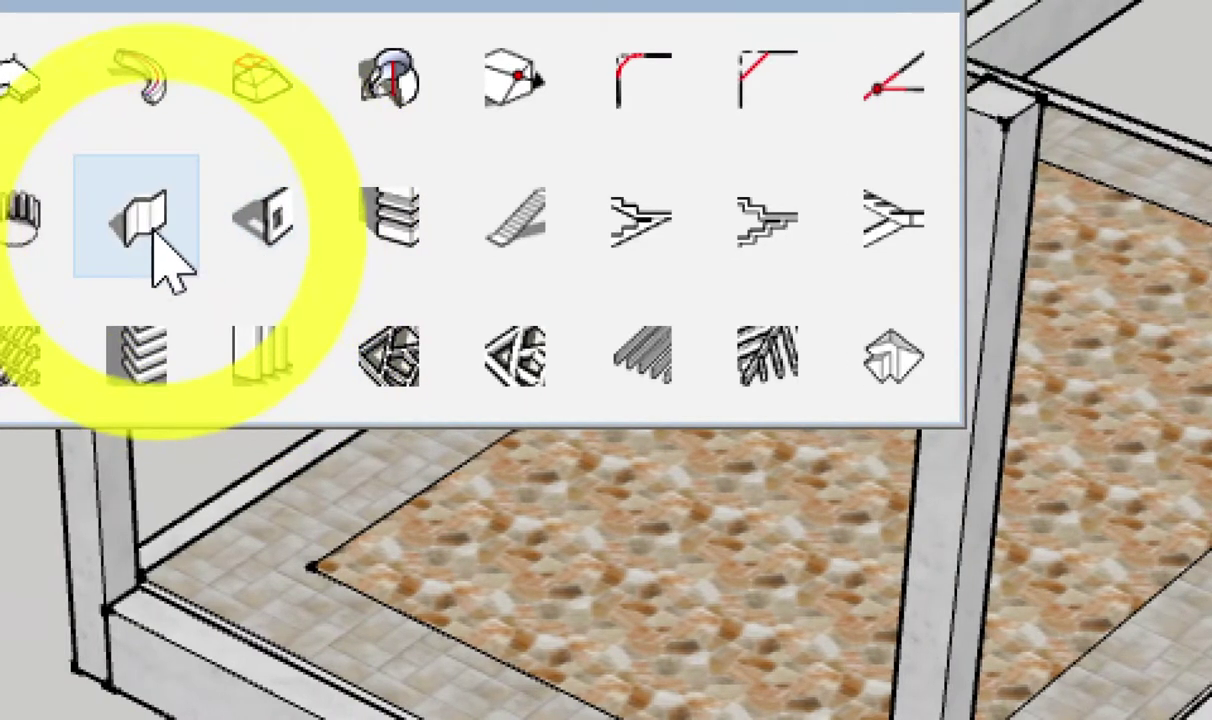
Preview the 1001bit vertical wall and wall opening settings, then close PB Quantifier.
click(153, 240)
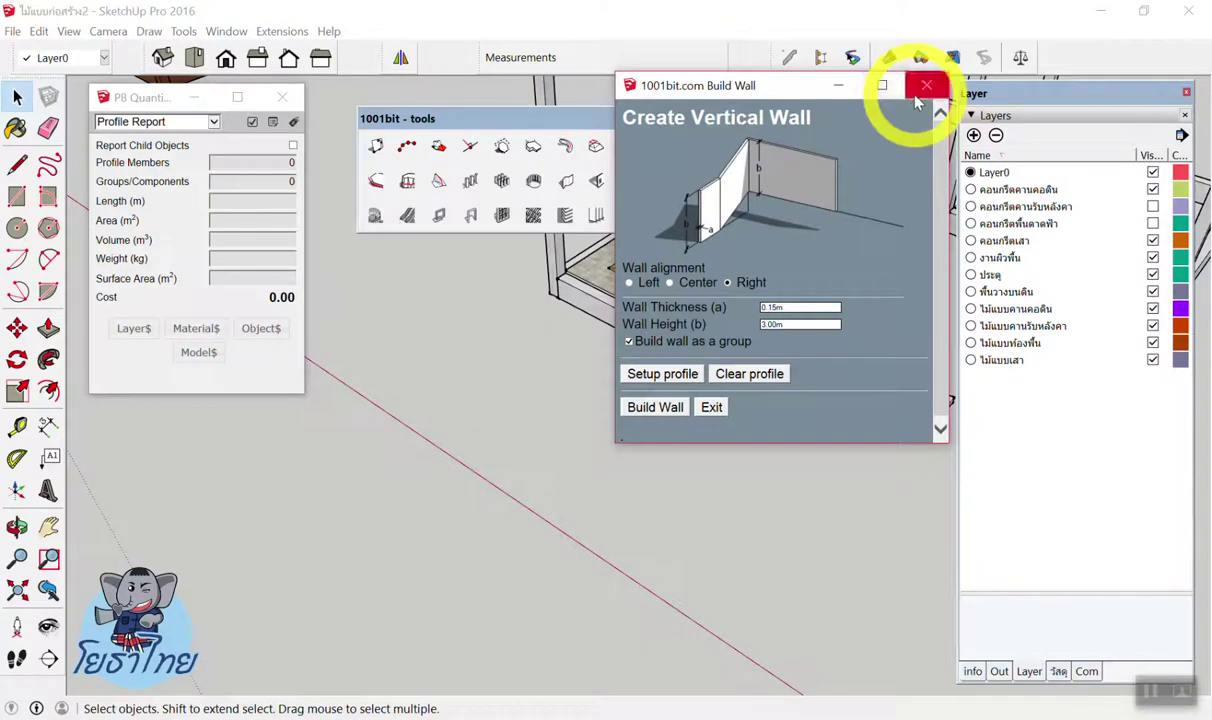
click(925, 90)
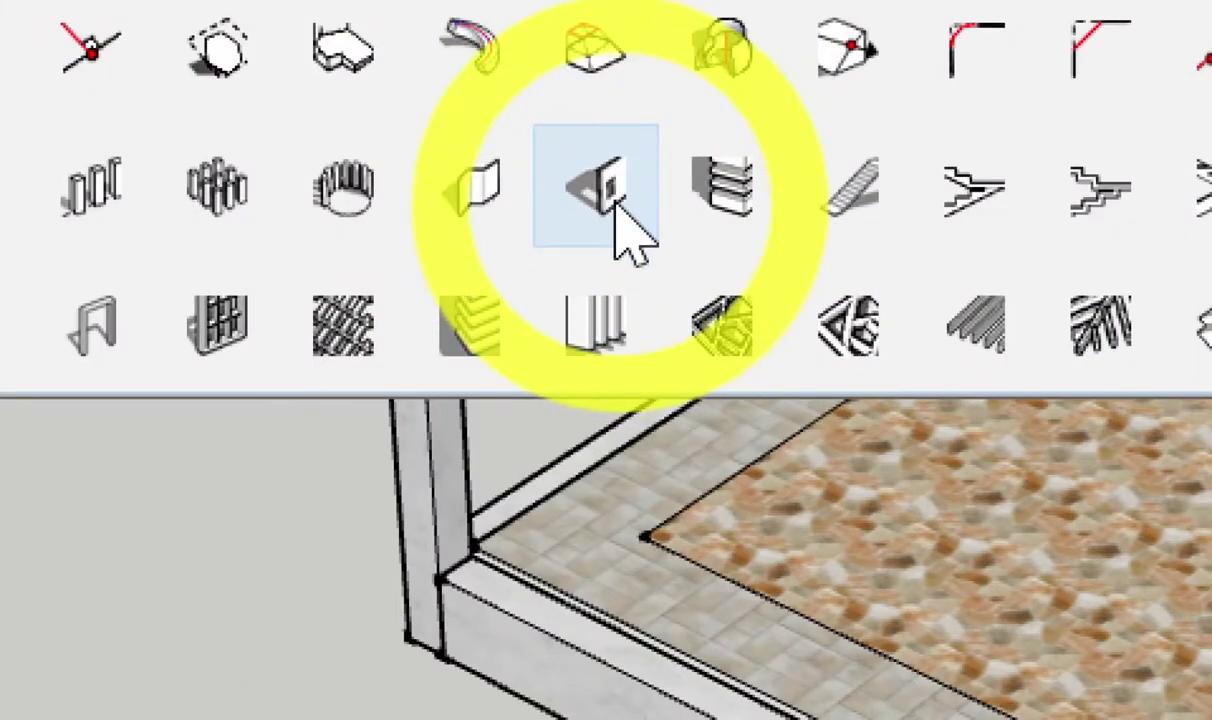
click(615, 200)
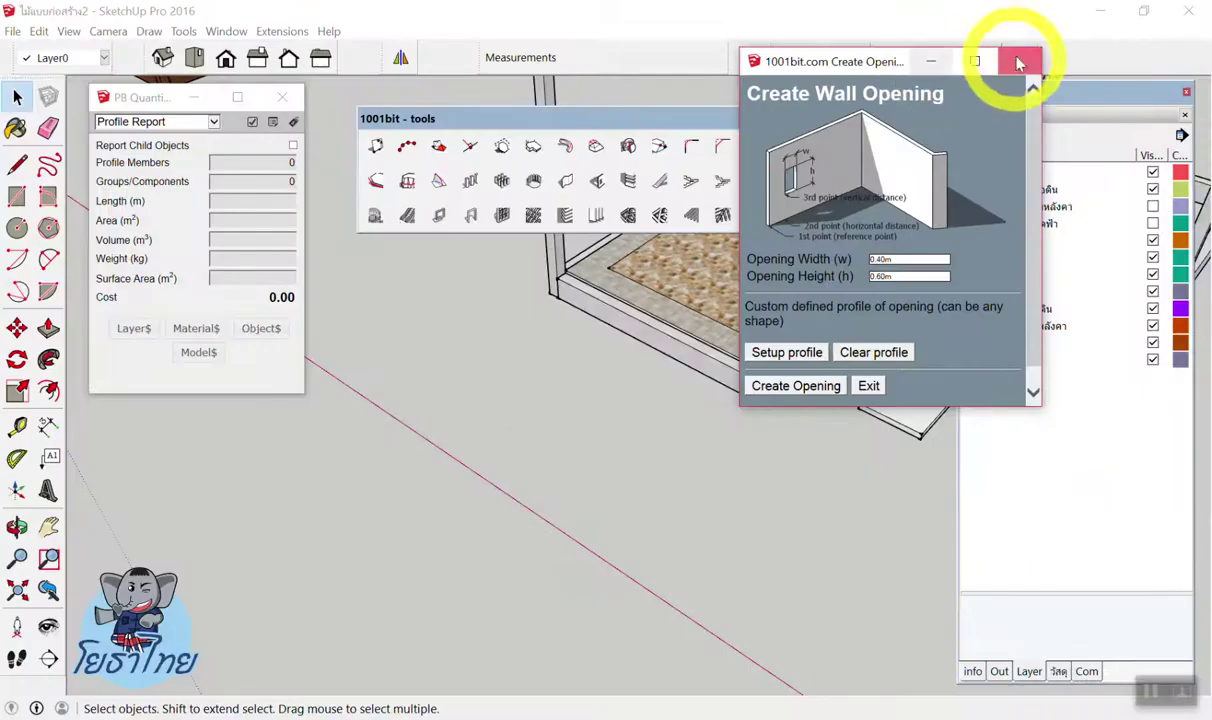
click(1019, 52)
click(302, 97)
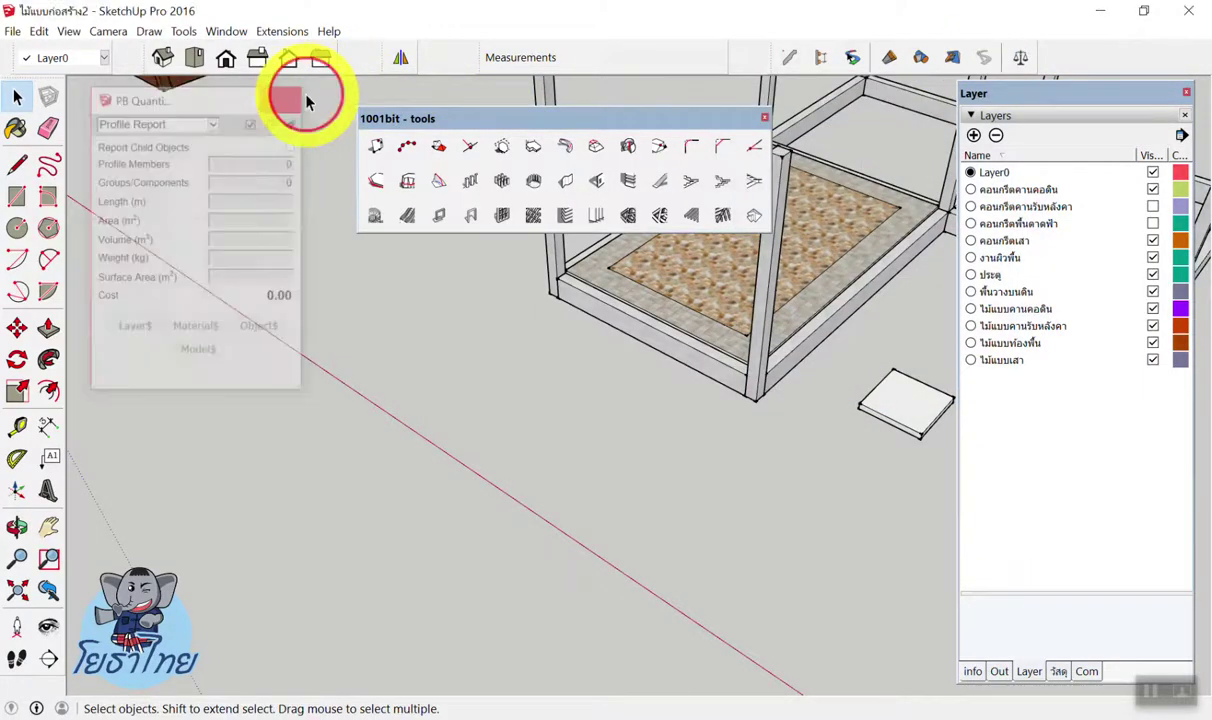
Hide the 1001bit toolbar, bring it back, reposition it to the left, and hide it again.
click(763, 118)
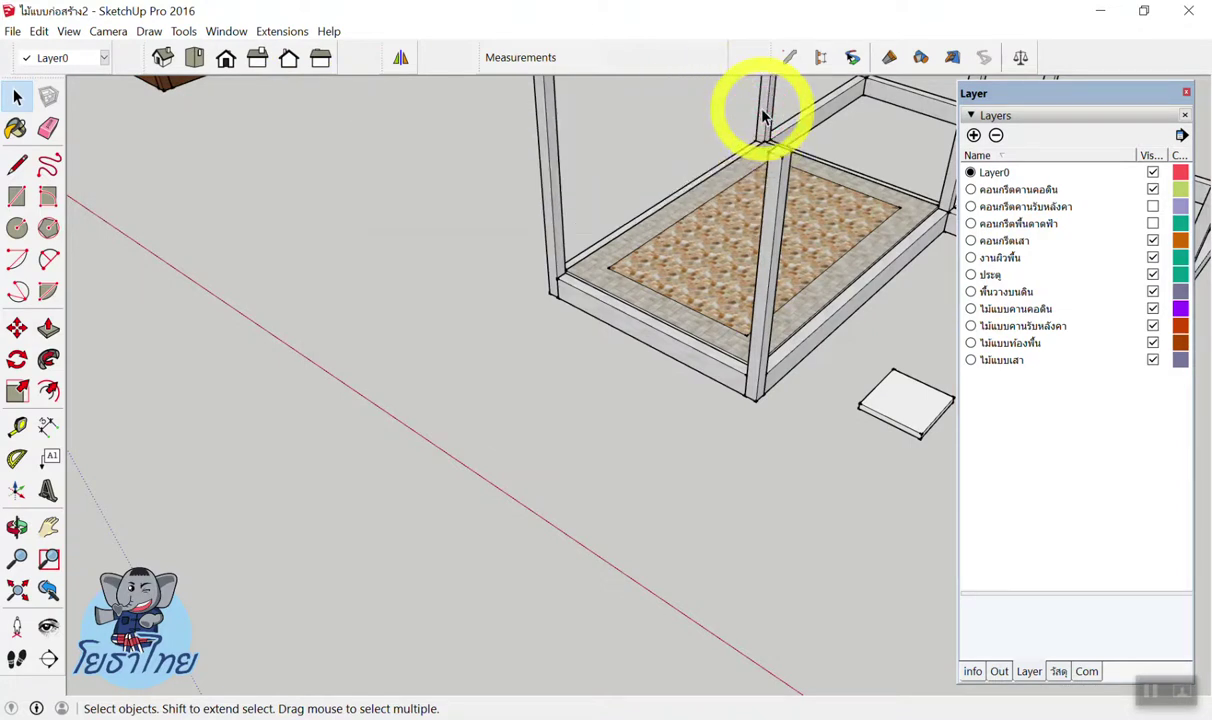
right_click(645, 75)
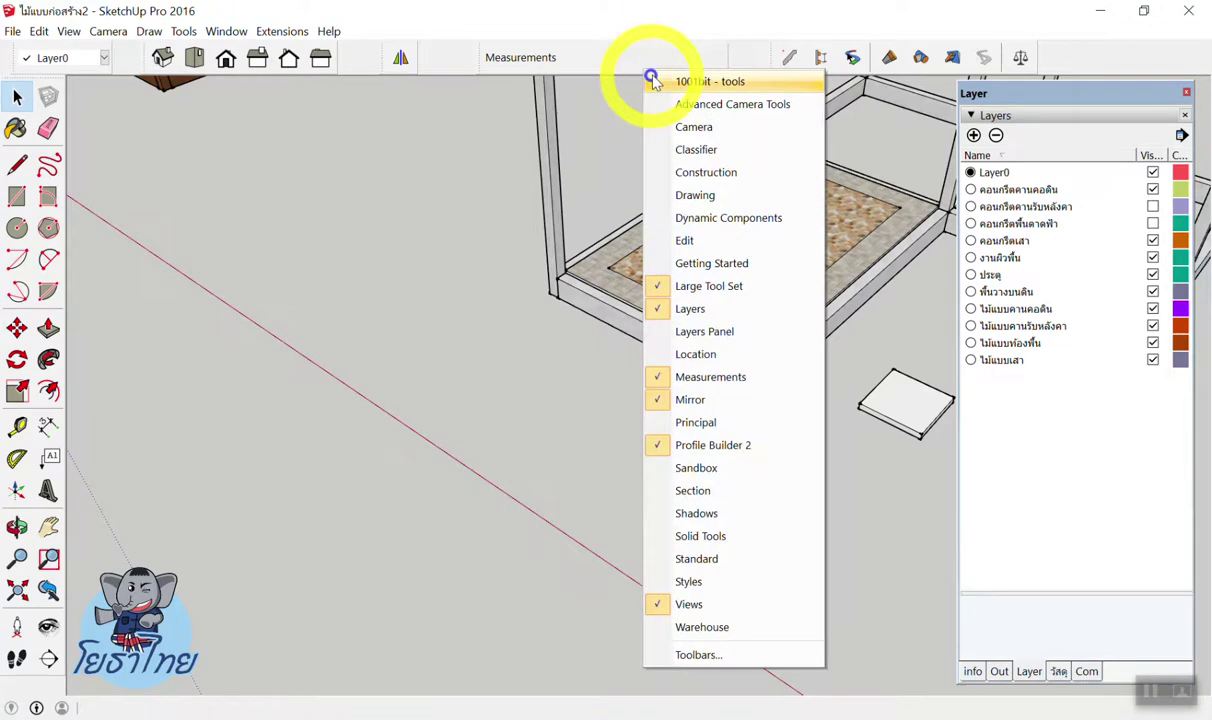
click(648, 82)
mouse_move(555, 118)
mouse_down()
mouse_move(282, 59)
mouse_move(281, 76)
mouse_move(260, 76)
mouse_move(260, 59)
mouse_move(186, 90)
mouse_move(255, 128)
mouse_up()
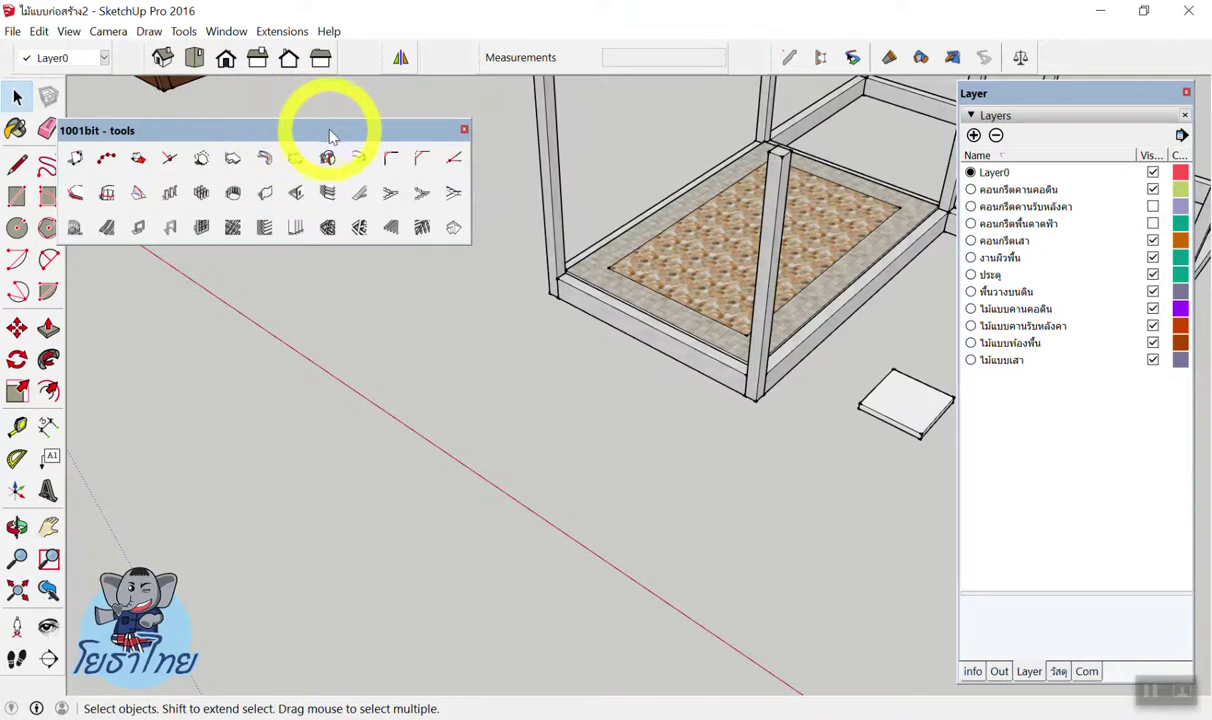
click(464, 130)
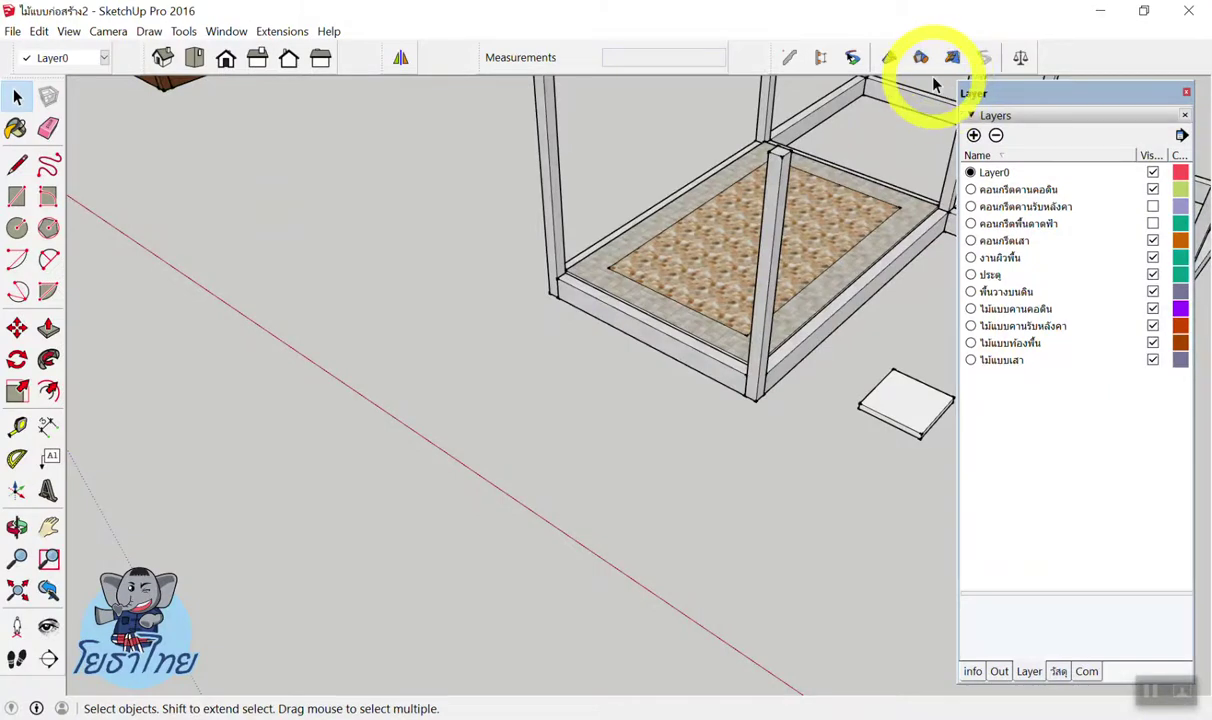
Reshow the 1001bit toolbar over the model, close it, and zoom out to show both frames.
right_click(566, 58)
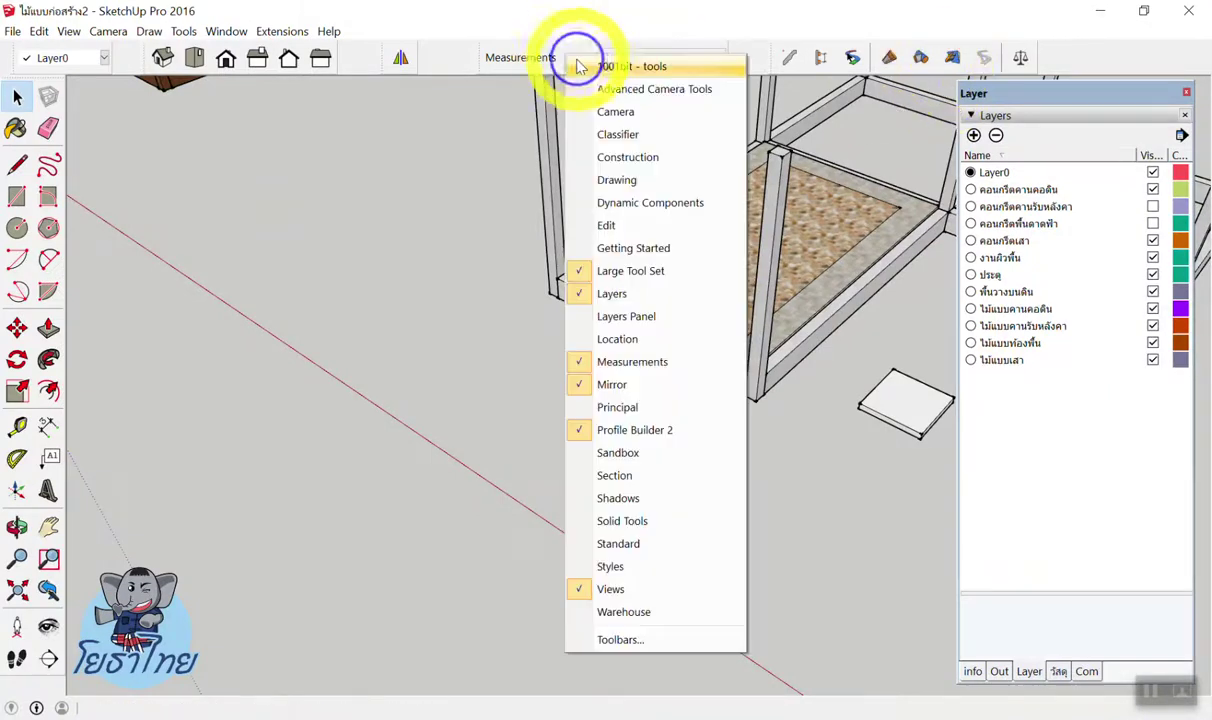
click(573, 78)
drag(335, 126, 530, 128)
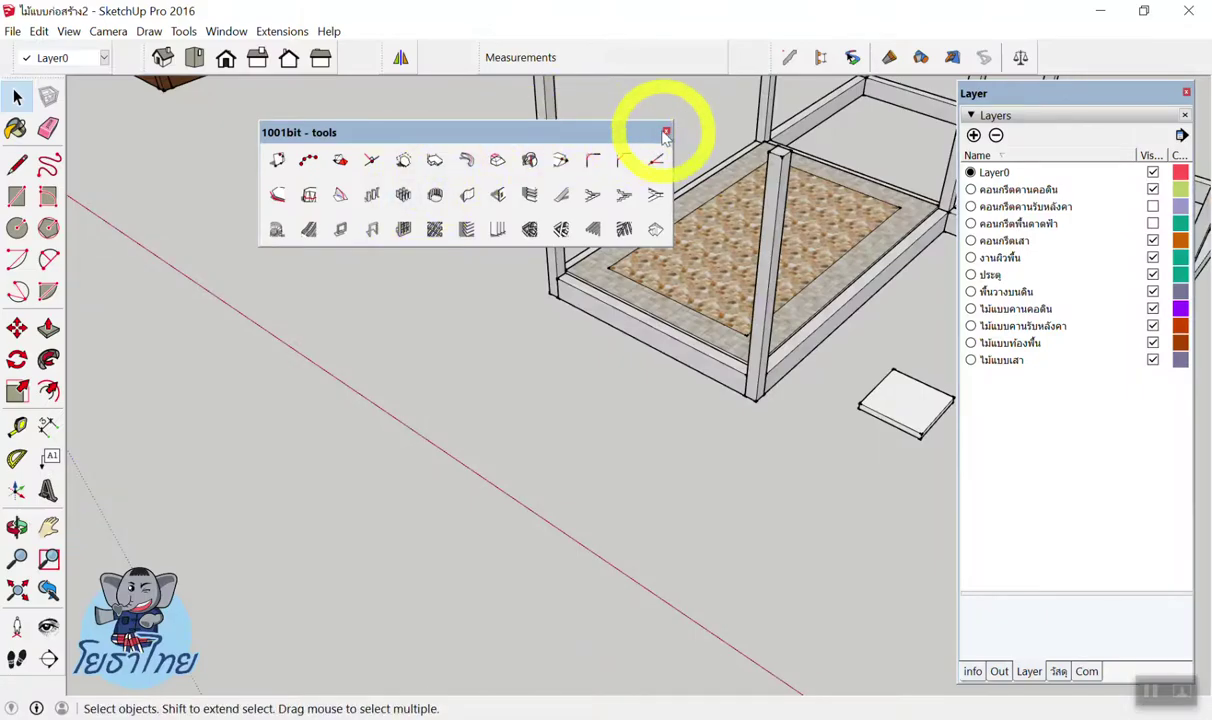
click(666, 134)
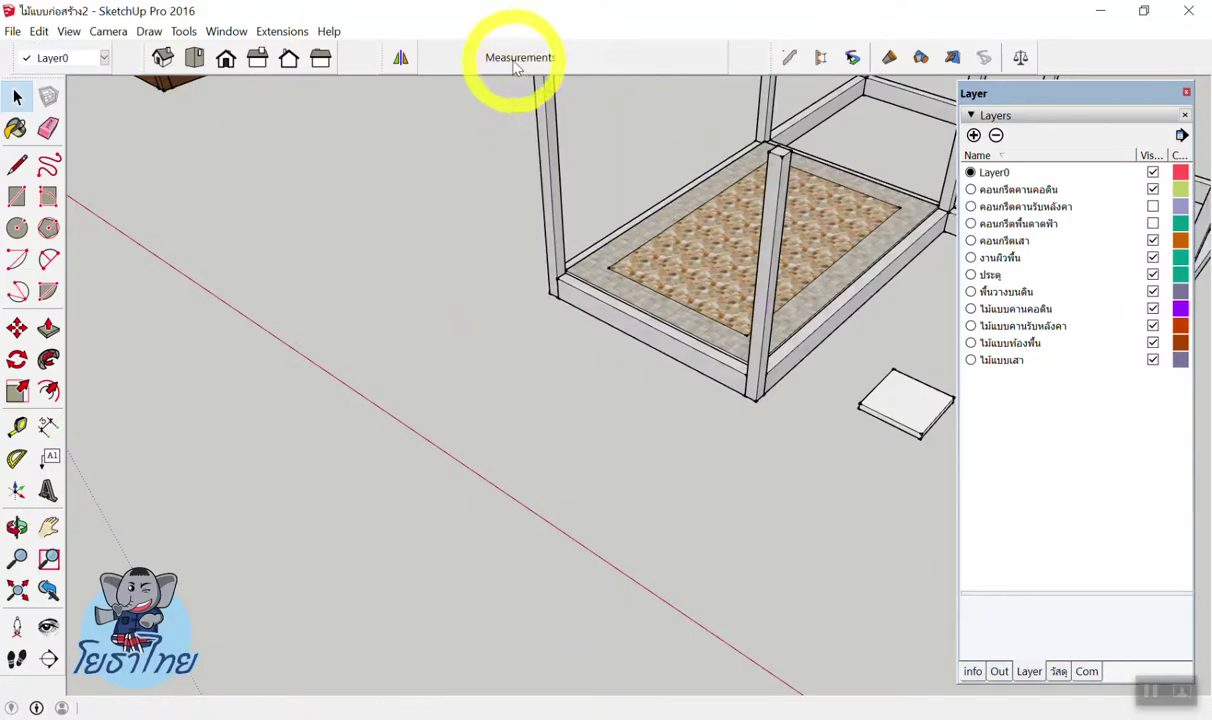
scroll(500, 370, down, 3)
scroll(500, 370, down, 2)
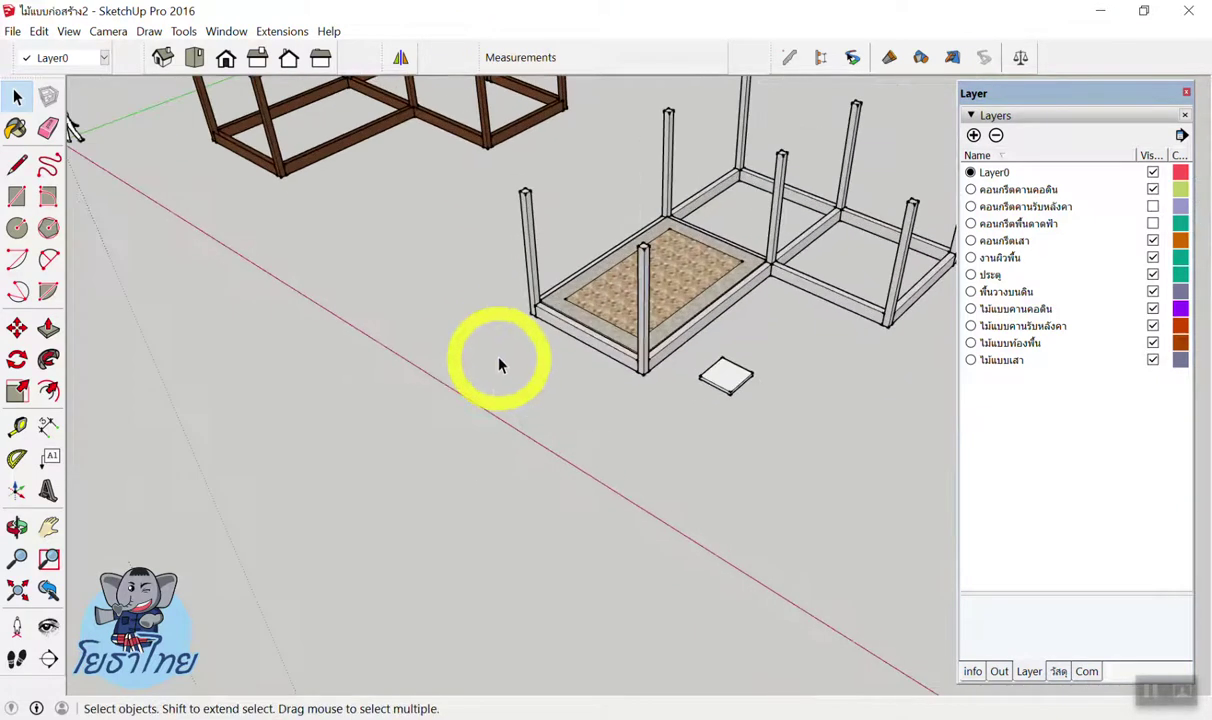
Open System Preferences from the Window menu, close it, then reopen it.
scroll(500, 370, down, 3)
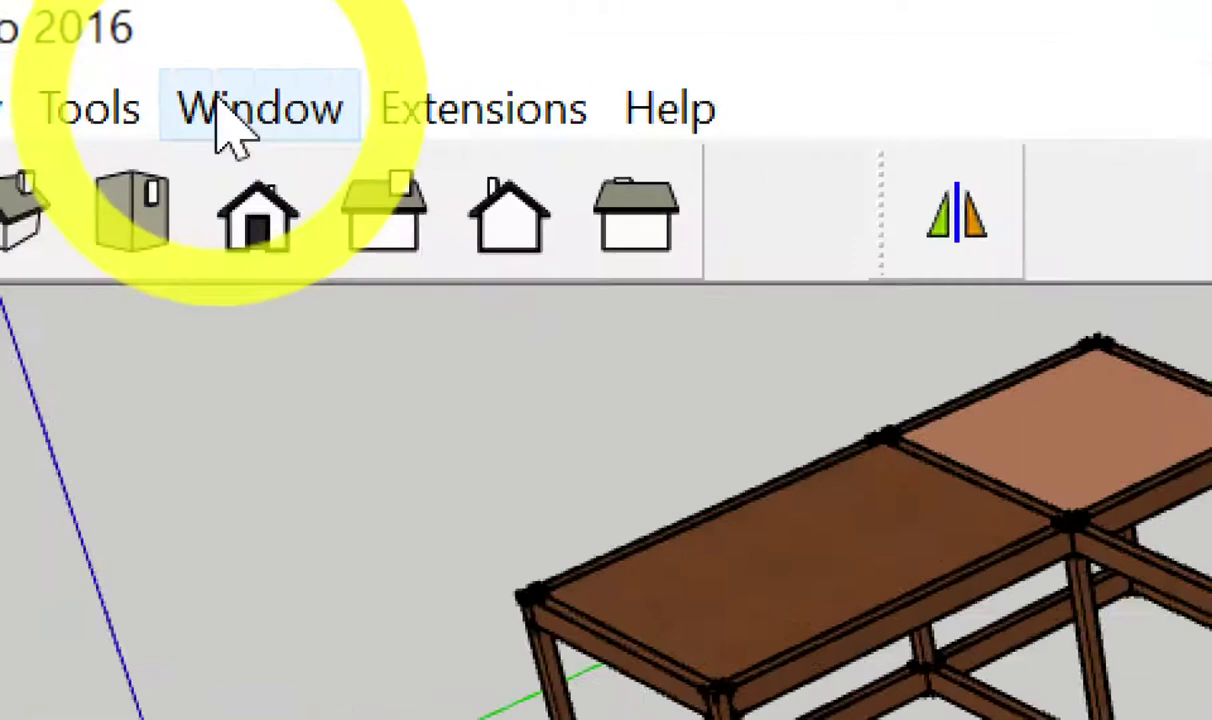
click(245, 125)
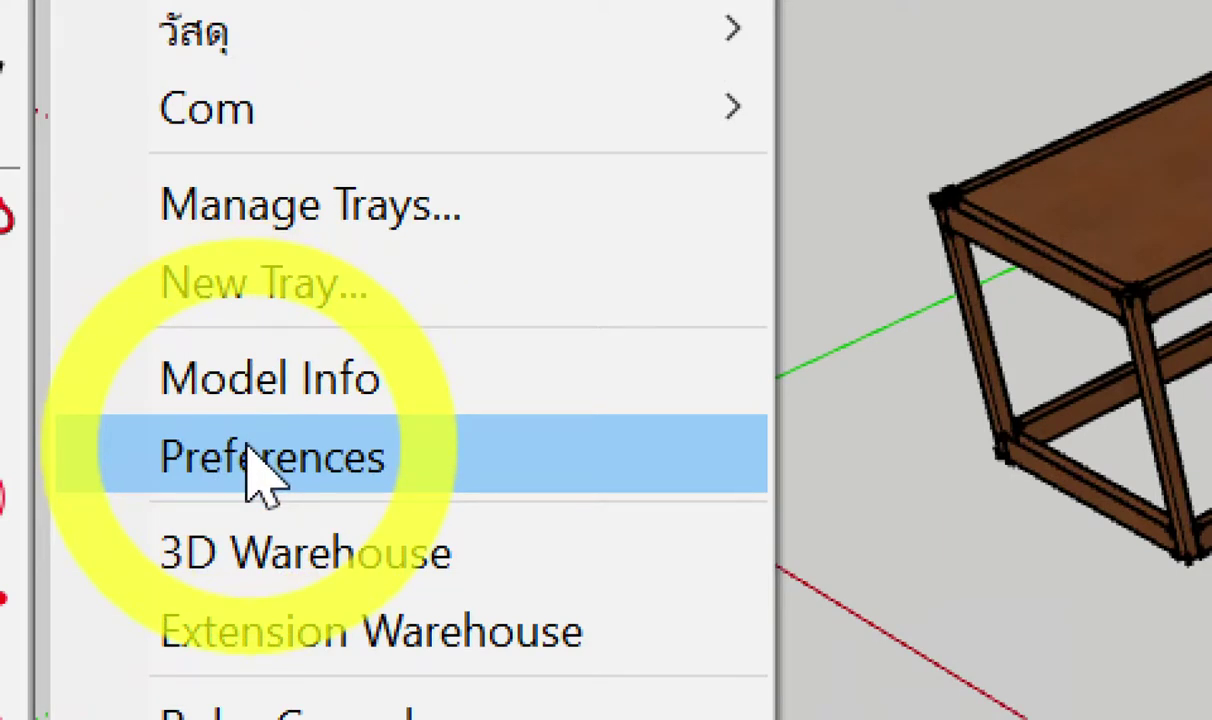
click(250, 455)
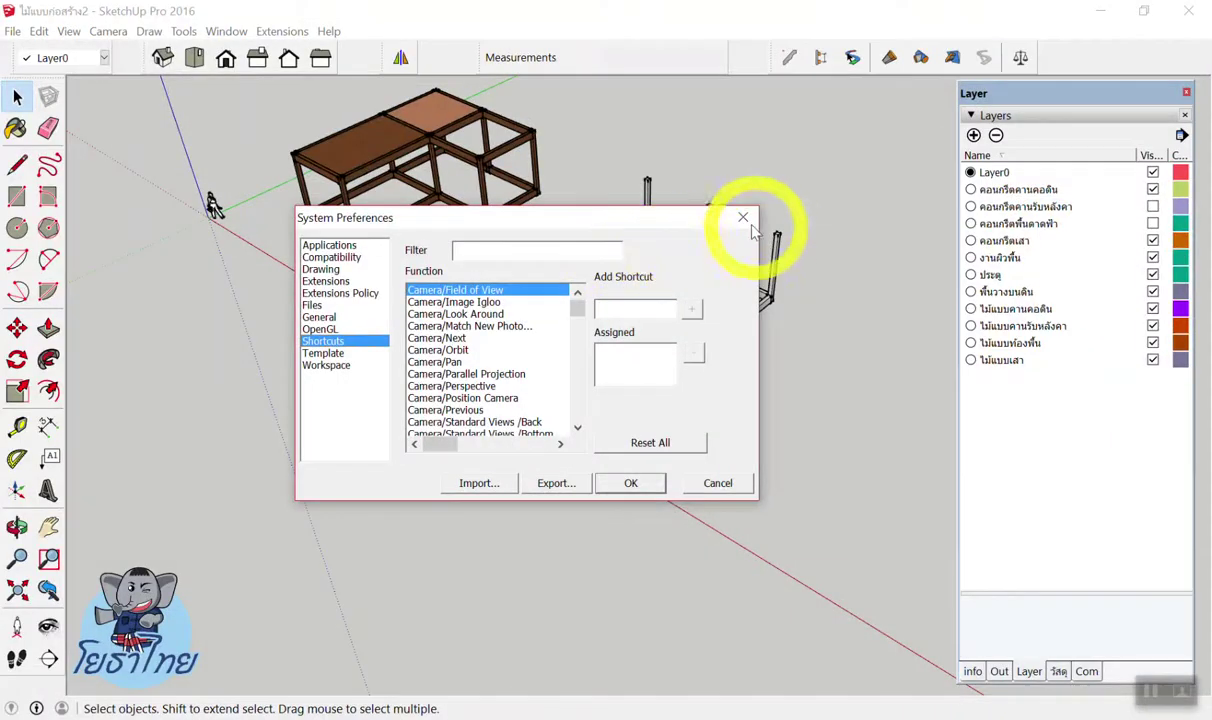
click(743, 217)
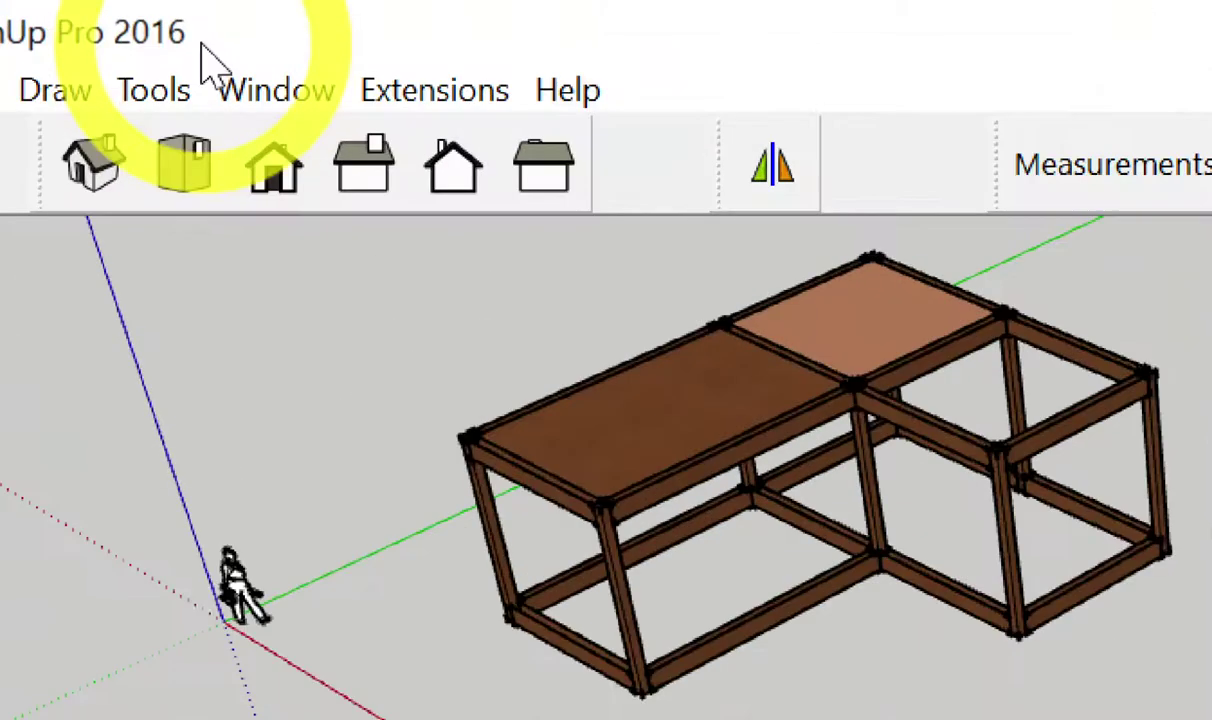
click(226, 31)
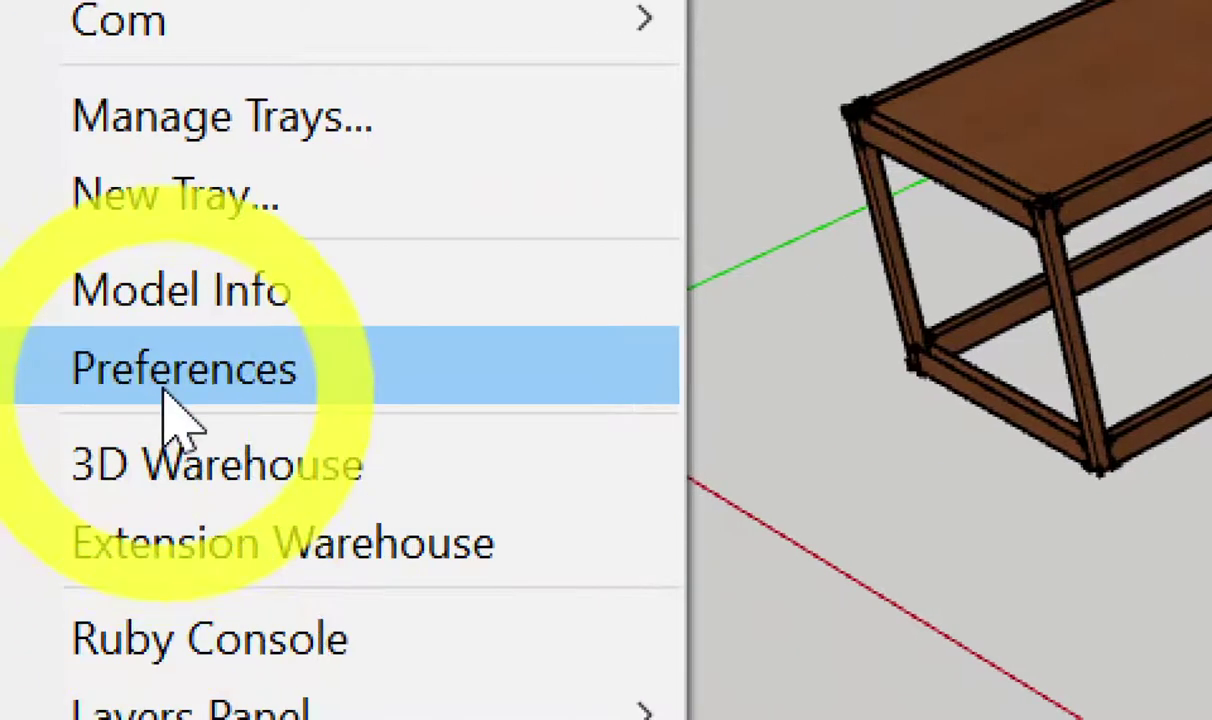
click(164, 393)
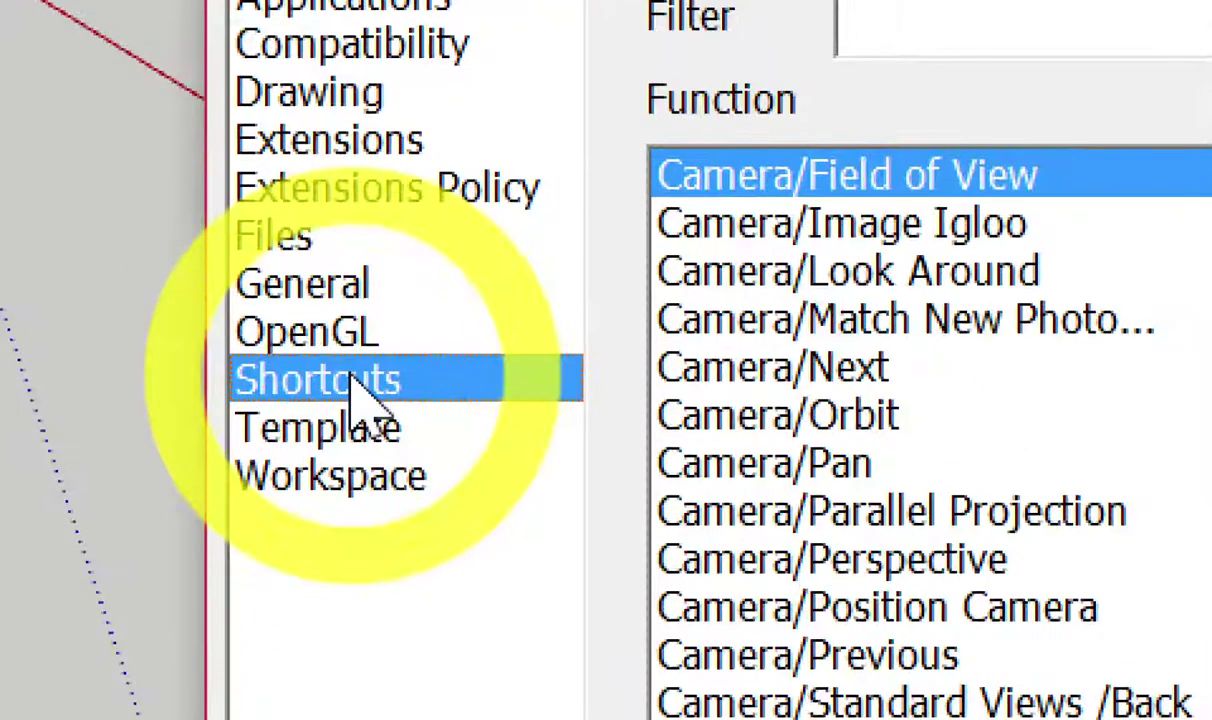
On the Shortcuts page, filter functions by 'wall' and assign W to Vertical wall.
click(354, 386)
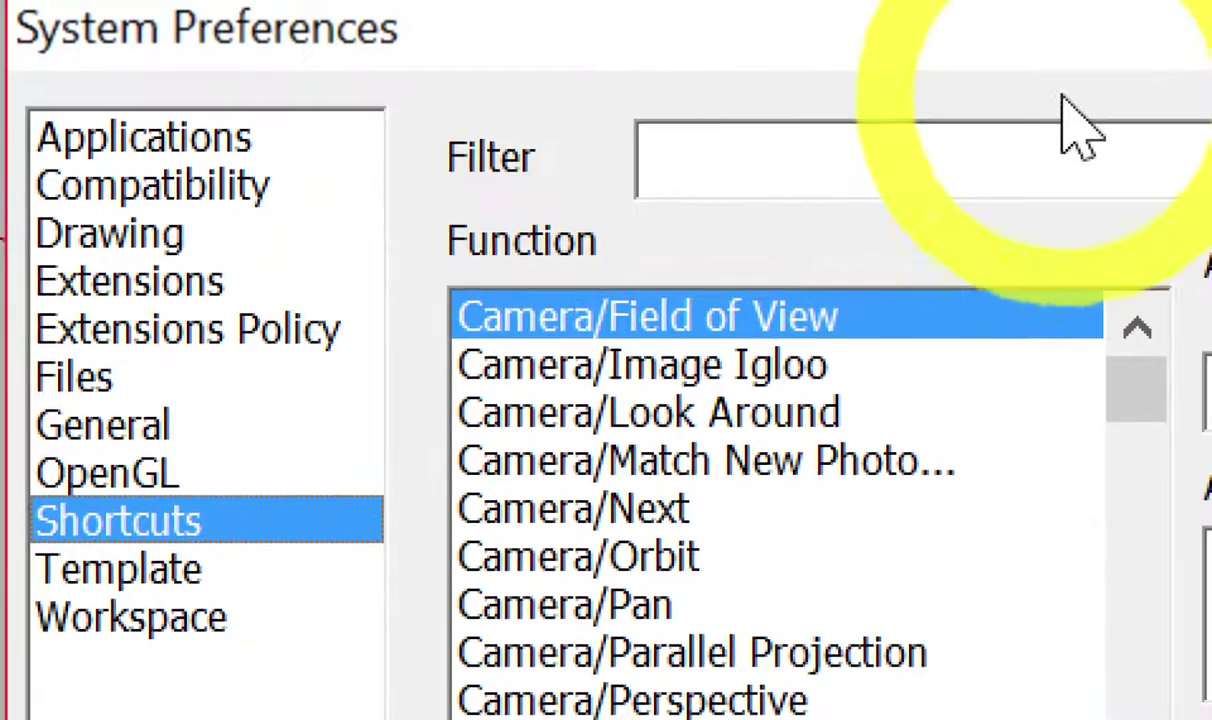
click(1170, 10)
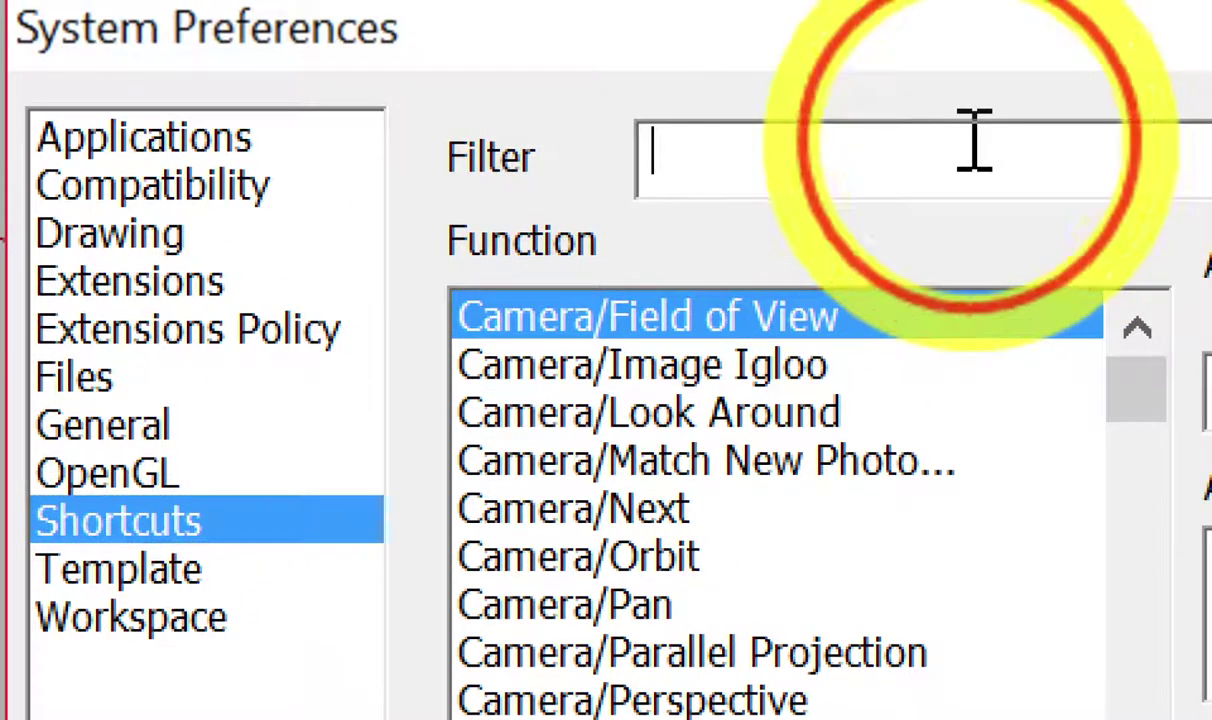
text(wal)
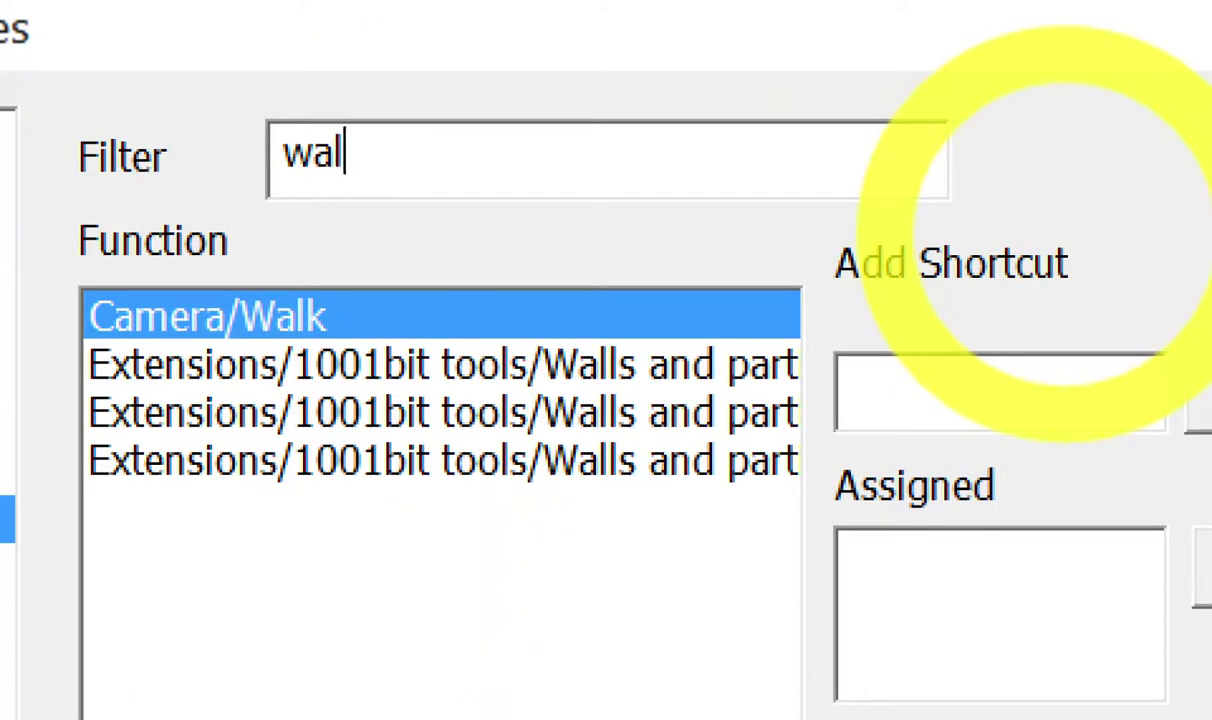
text(l)
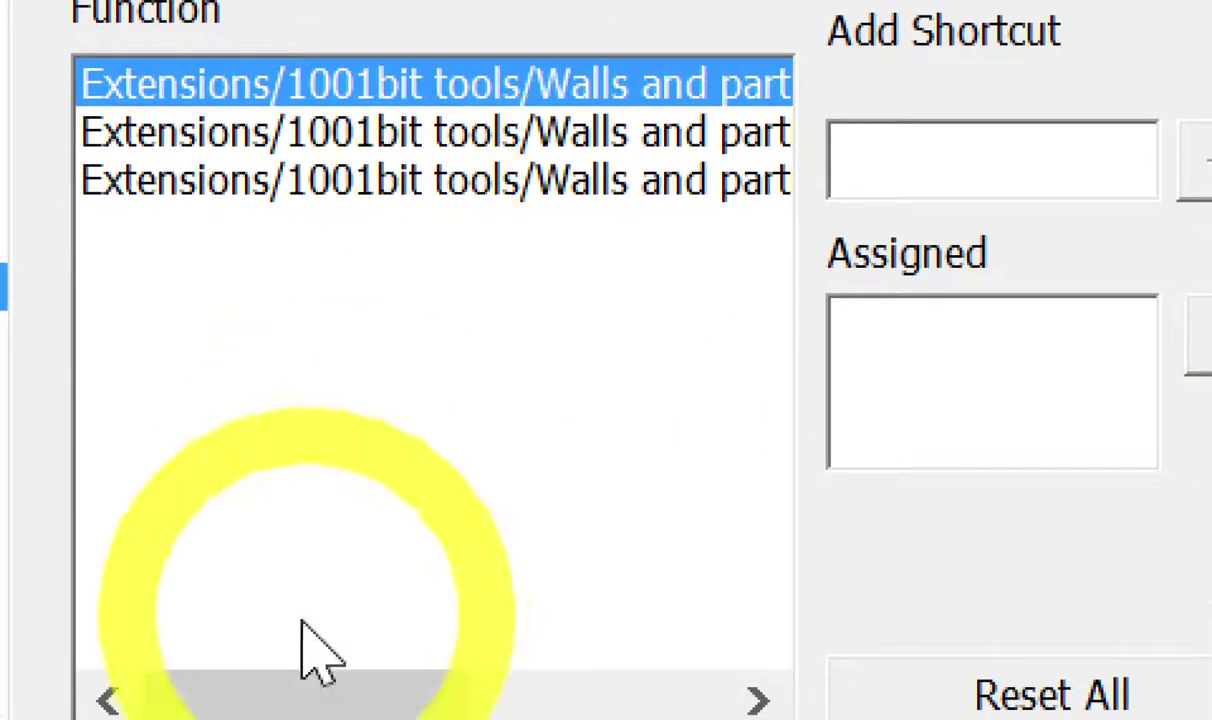
mouse_move(275, 668)
mouse_down()
mouse_move(541, 676)
mouse_move(168, 600)
mouse_move(522, 690)
mouse_move(500, 595)
mouse_move(730, 574)
mouse_move(168, 481)
mouse_move(720, 515)
mouse_up()
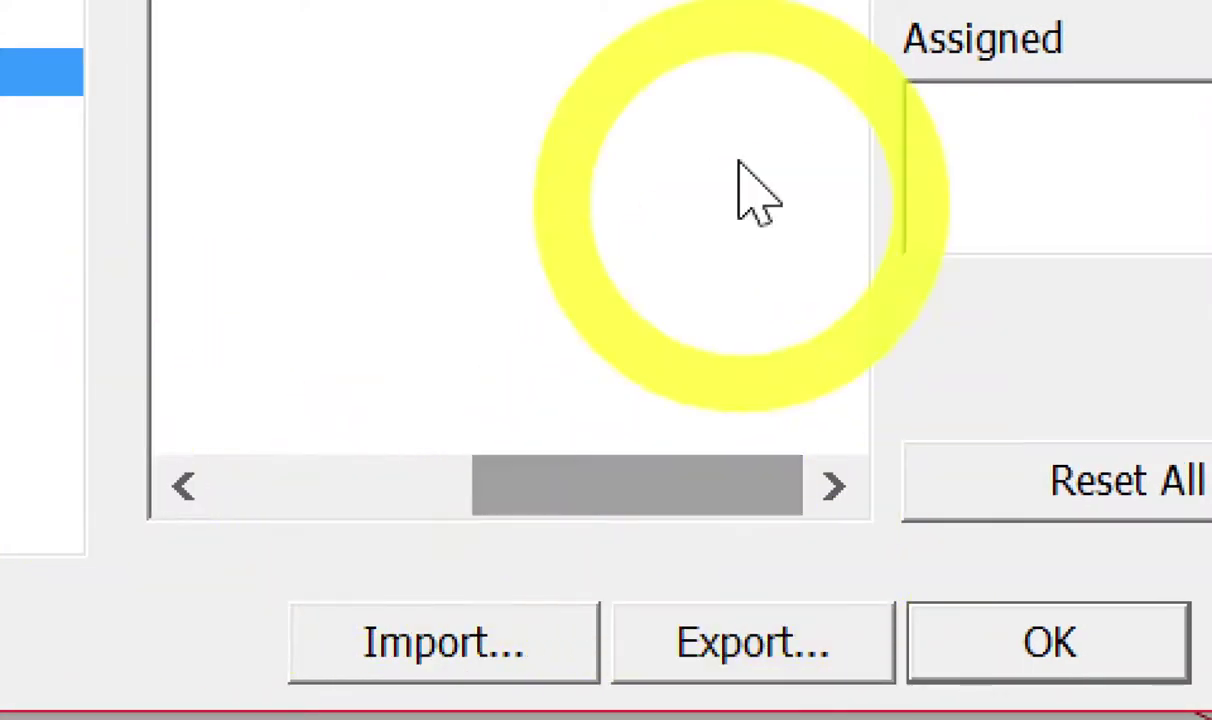
click(530, 368)
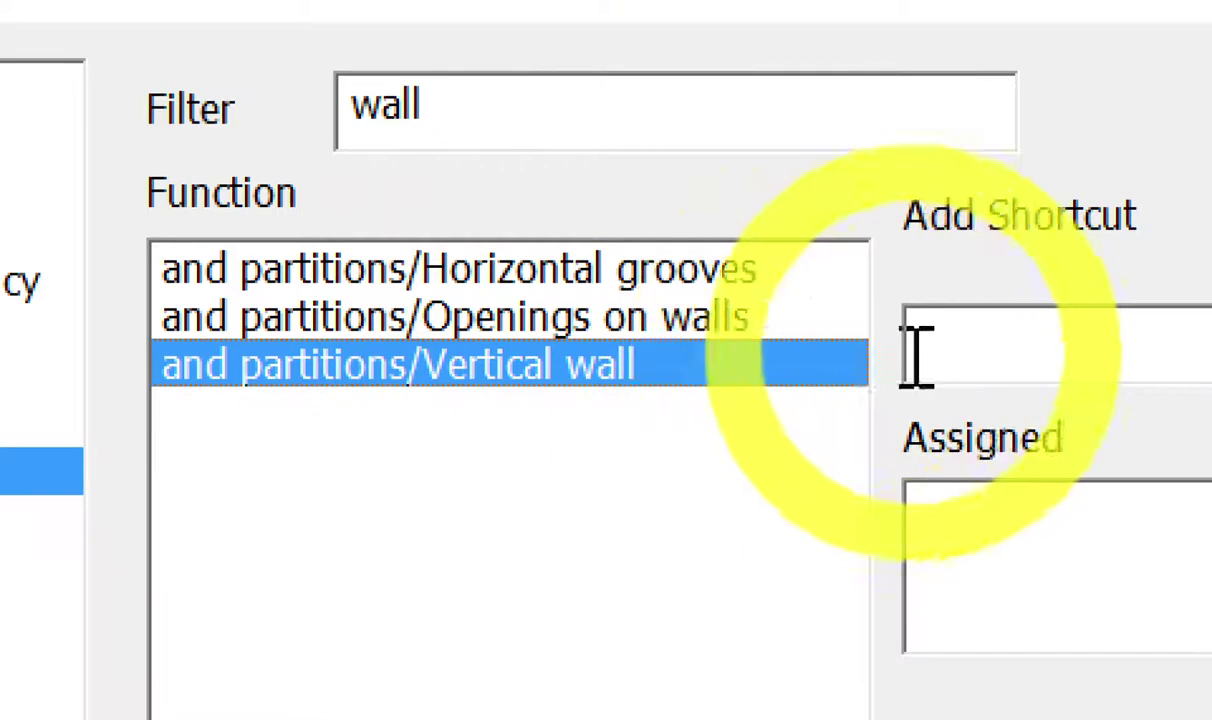
click(1070, 362)
text(W)
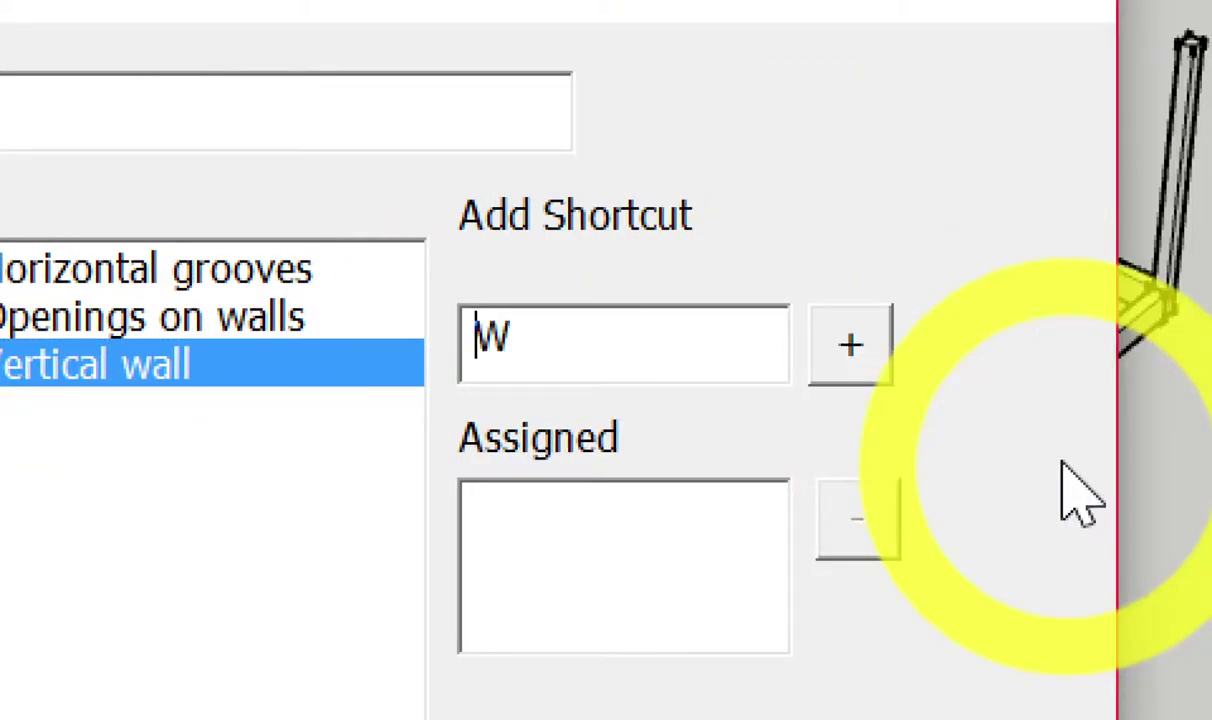
click(851, 350)
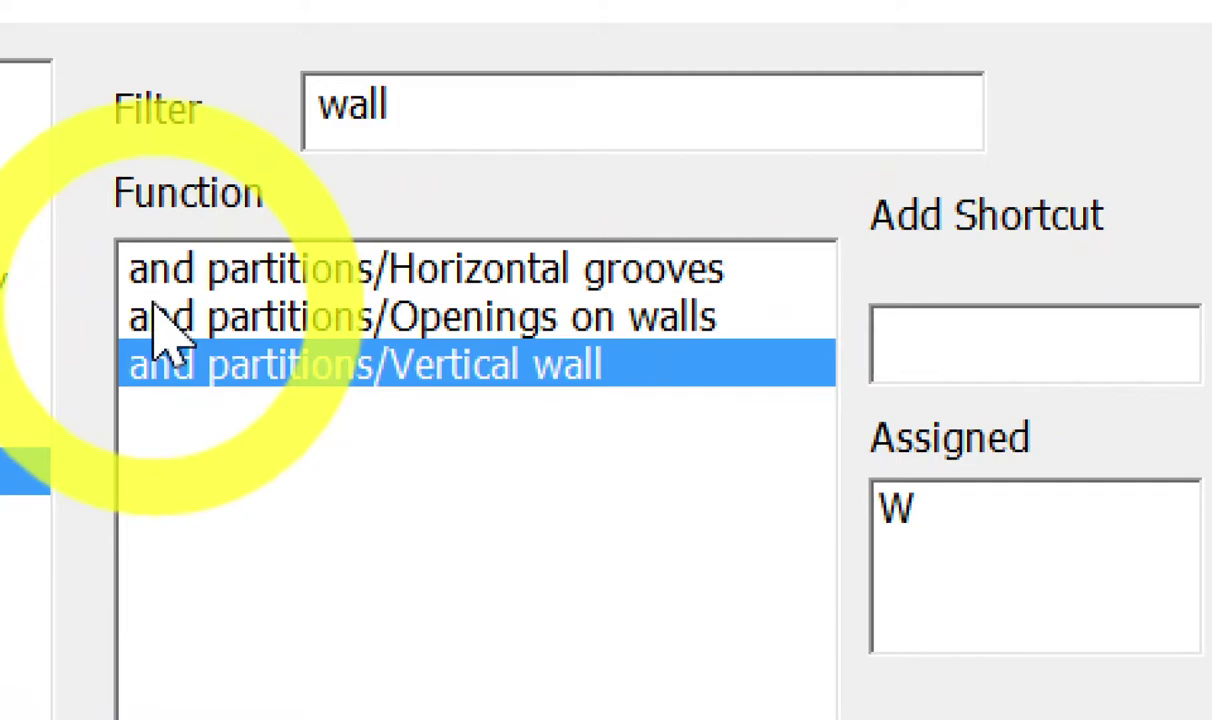
Assign Shift+W as the shortcut for Openings on walls.
click(492, 310)
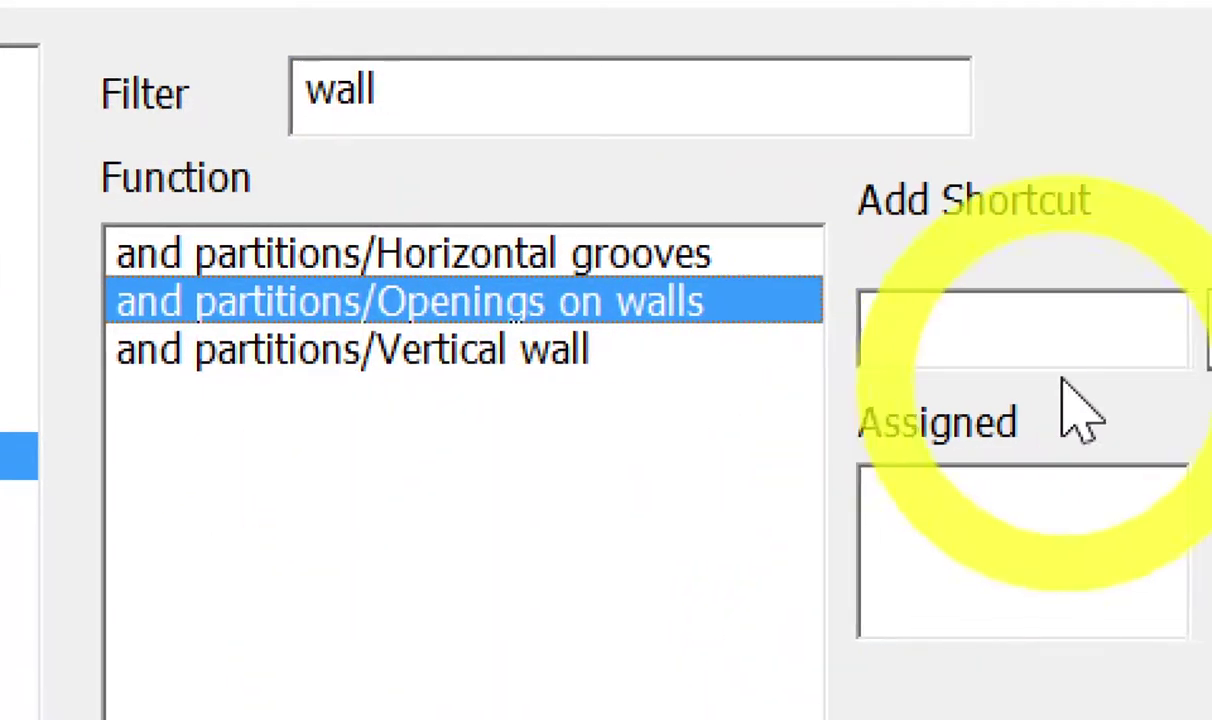
click(1069, 325)
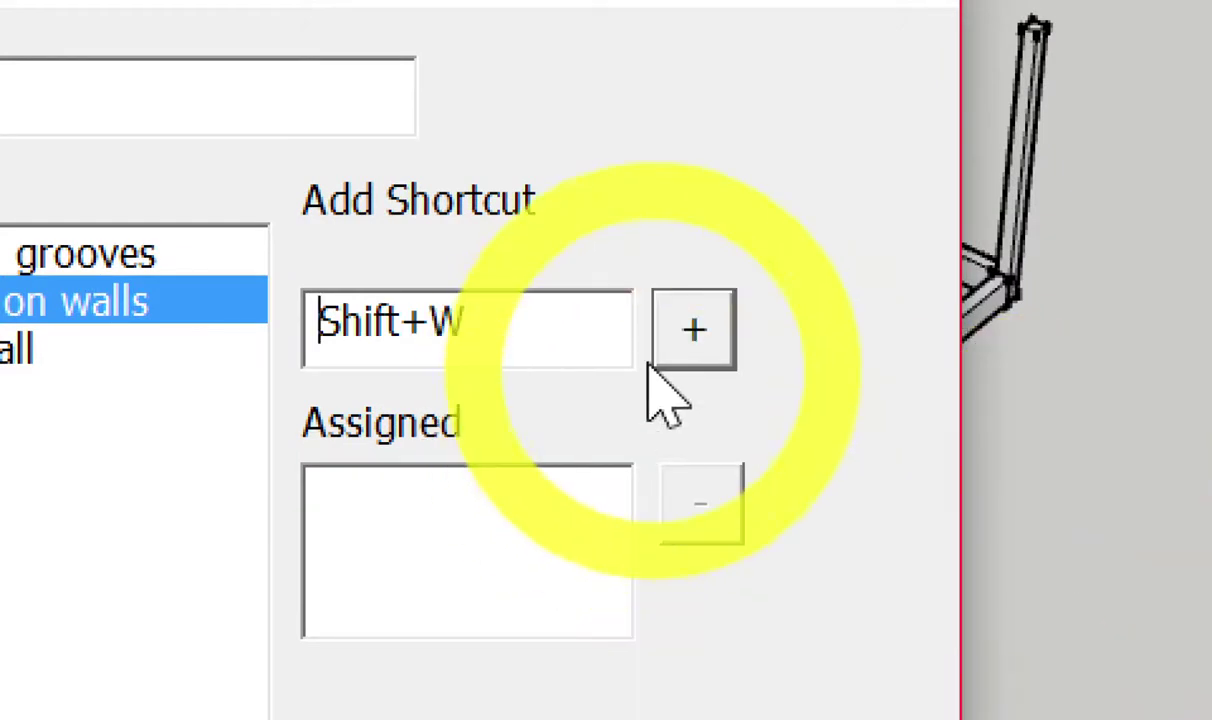
click(676, 327)
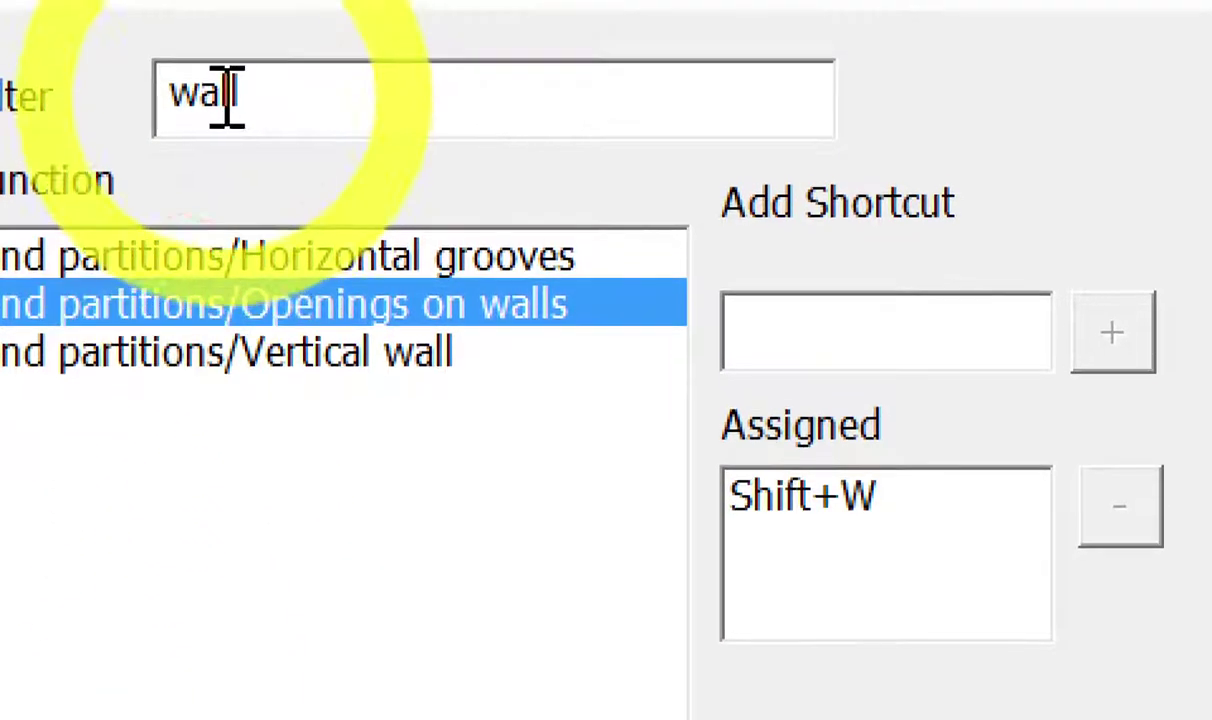
click(258, 96)
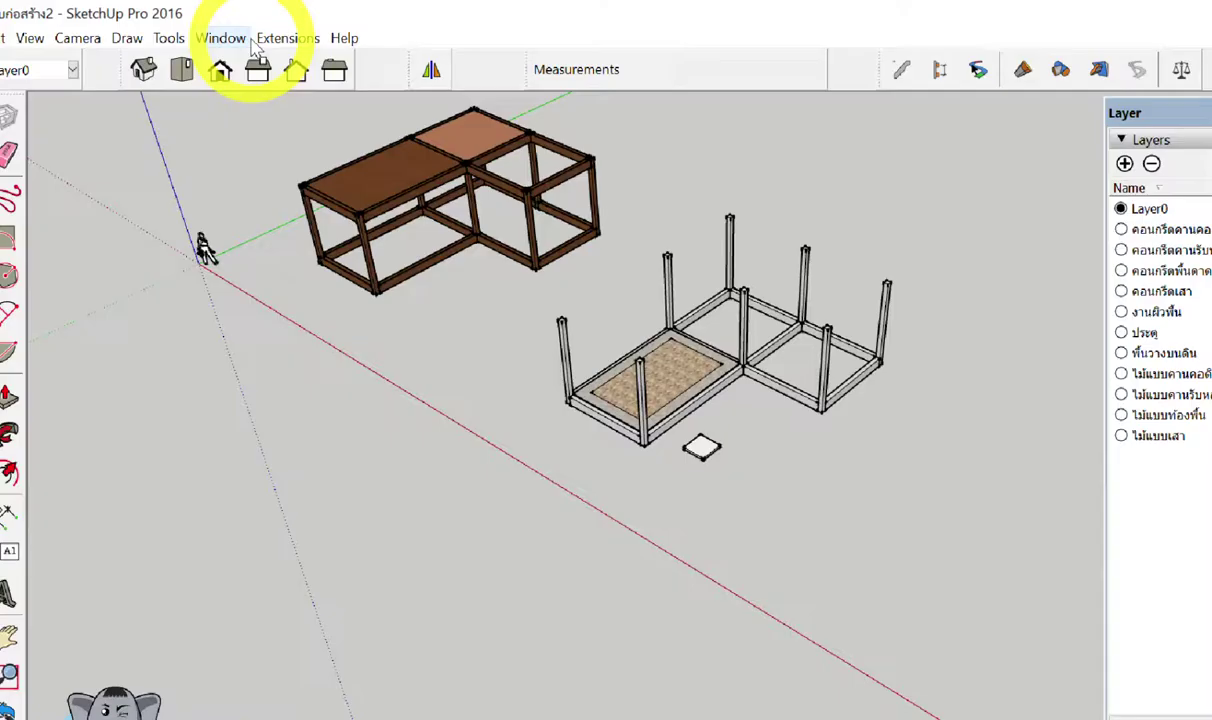
click(233, 103)
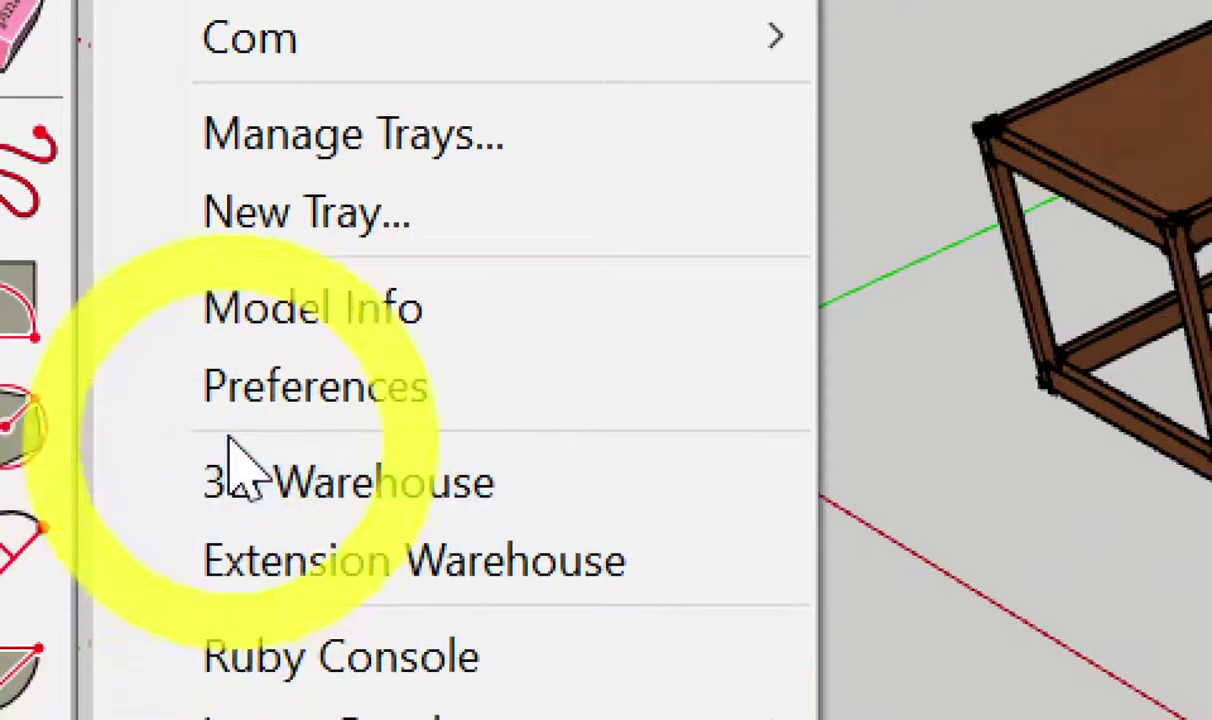
click(240, 388)
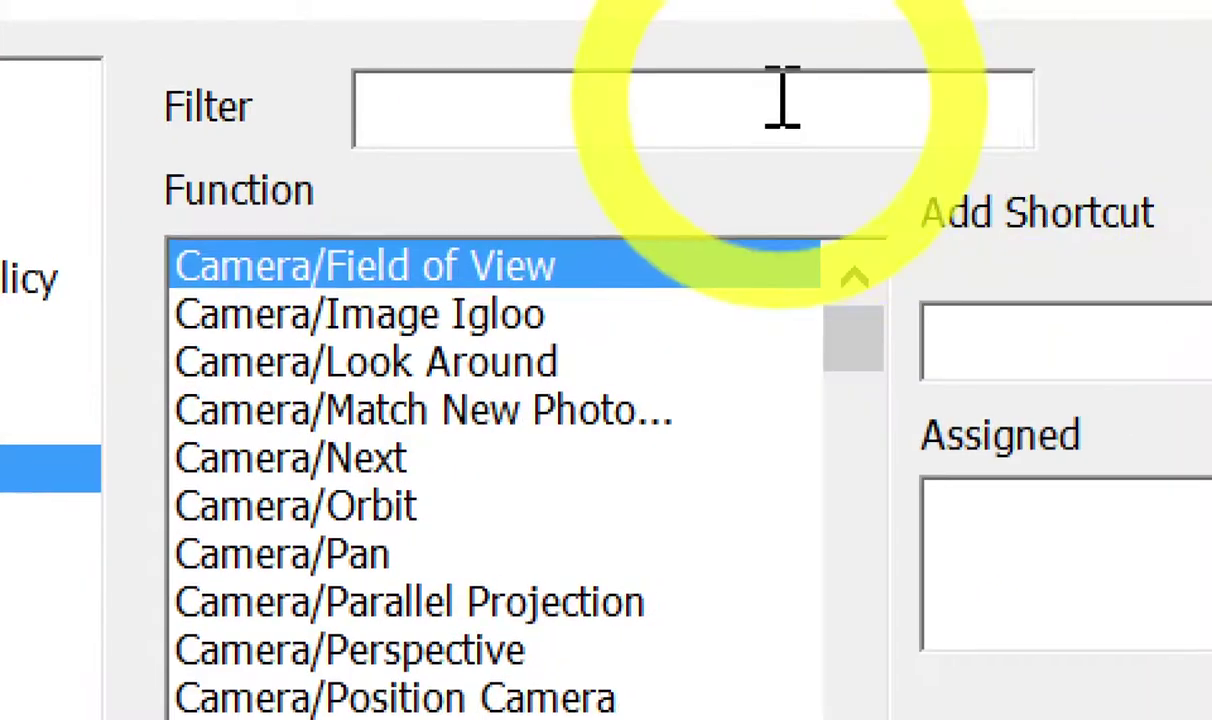
click(783, 98)
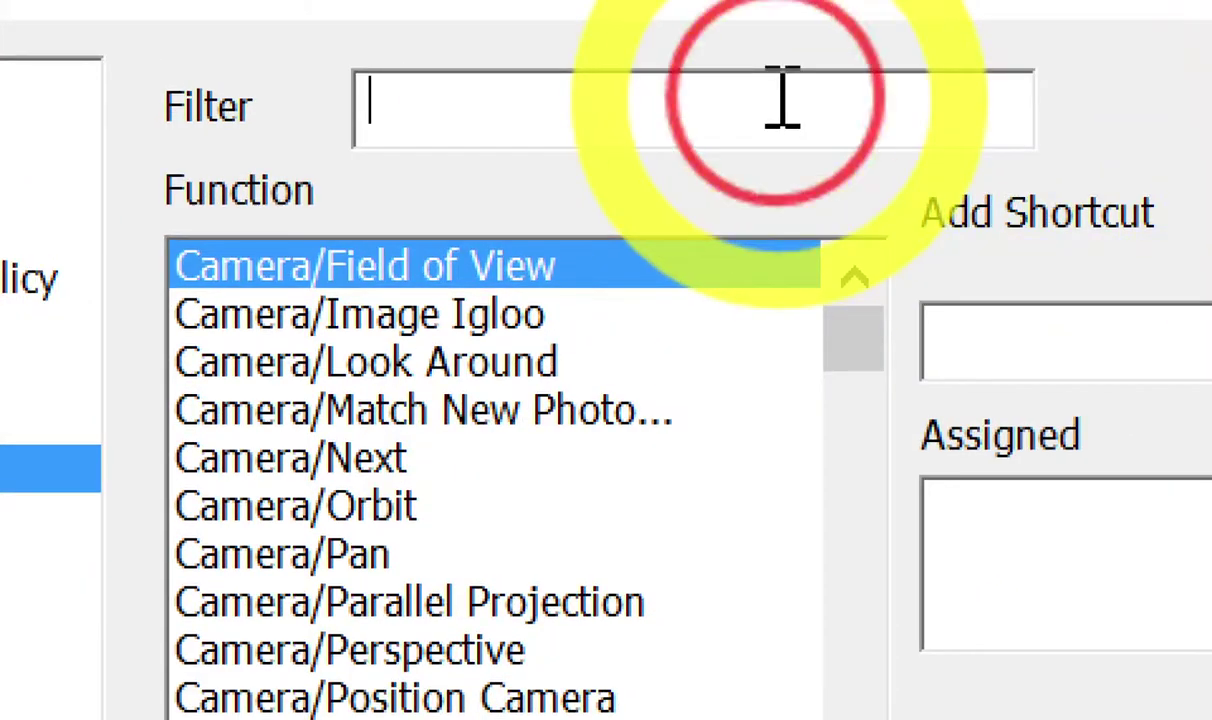
text(wall)
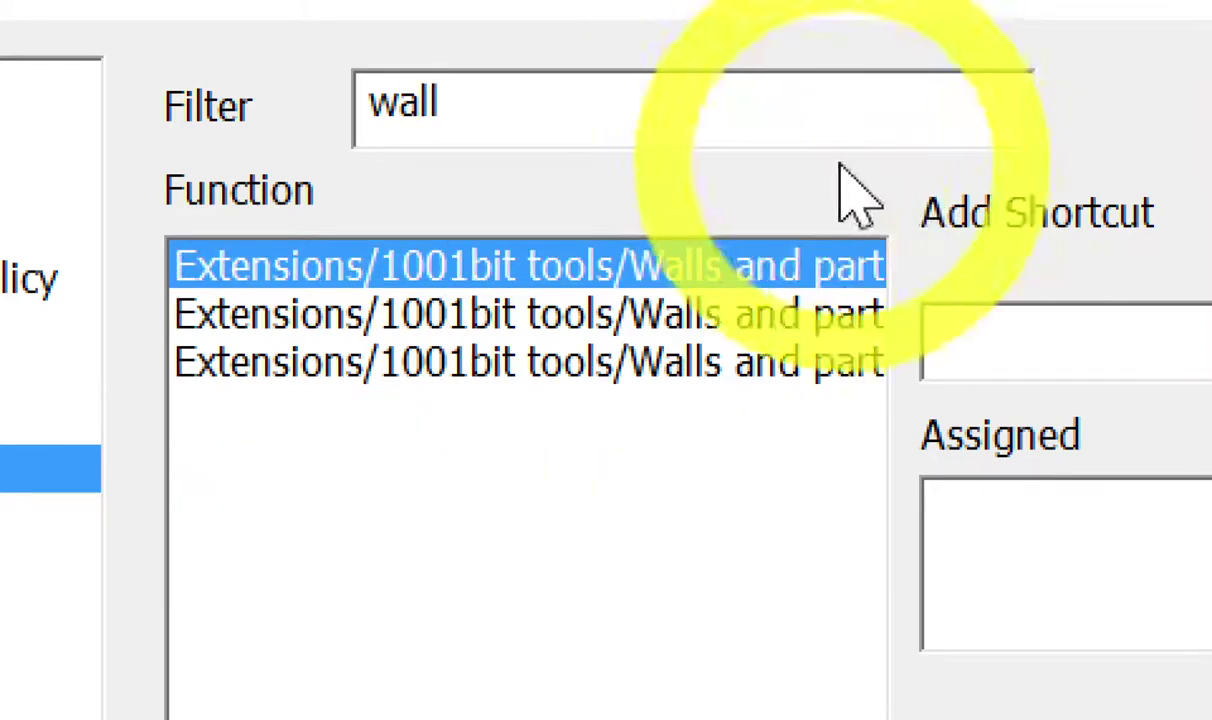
click(680, 362)
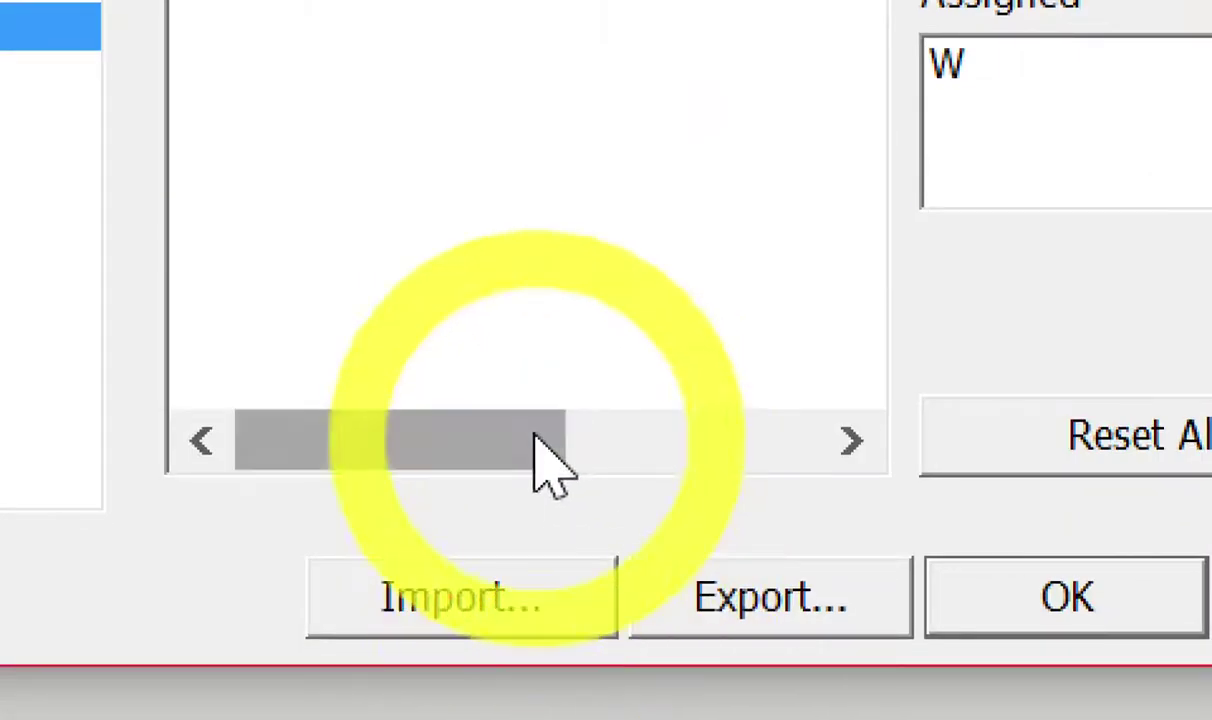
drag(541, 460, 784, 460)
click(960, 355)
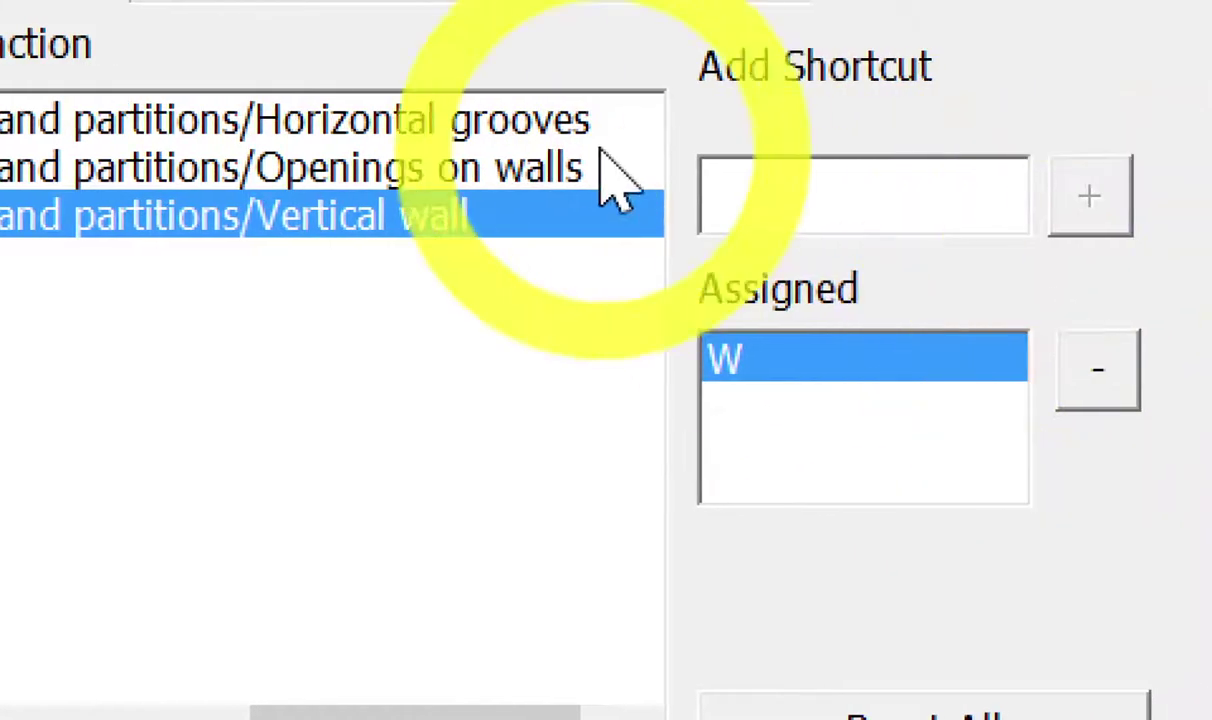
click(452, 172)
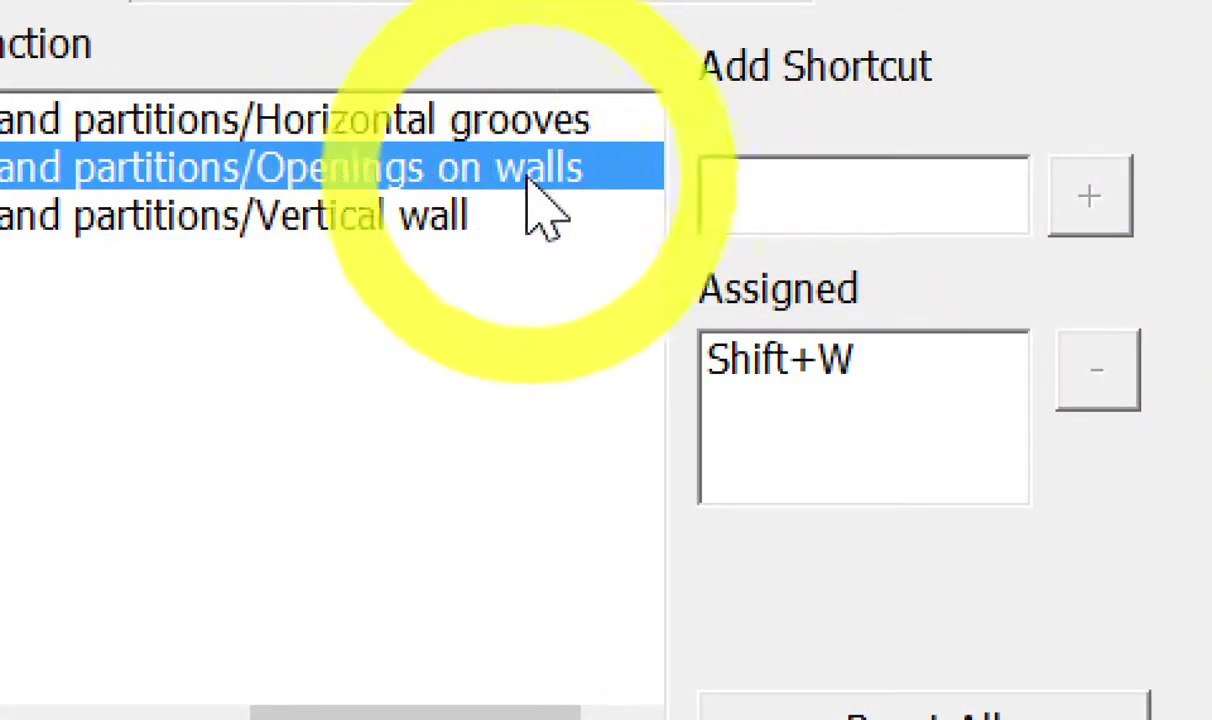
click(970, 380)
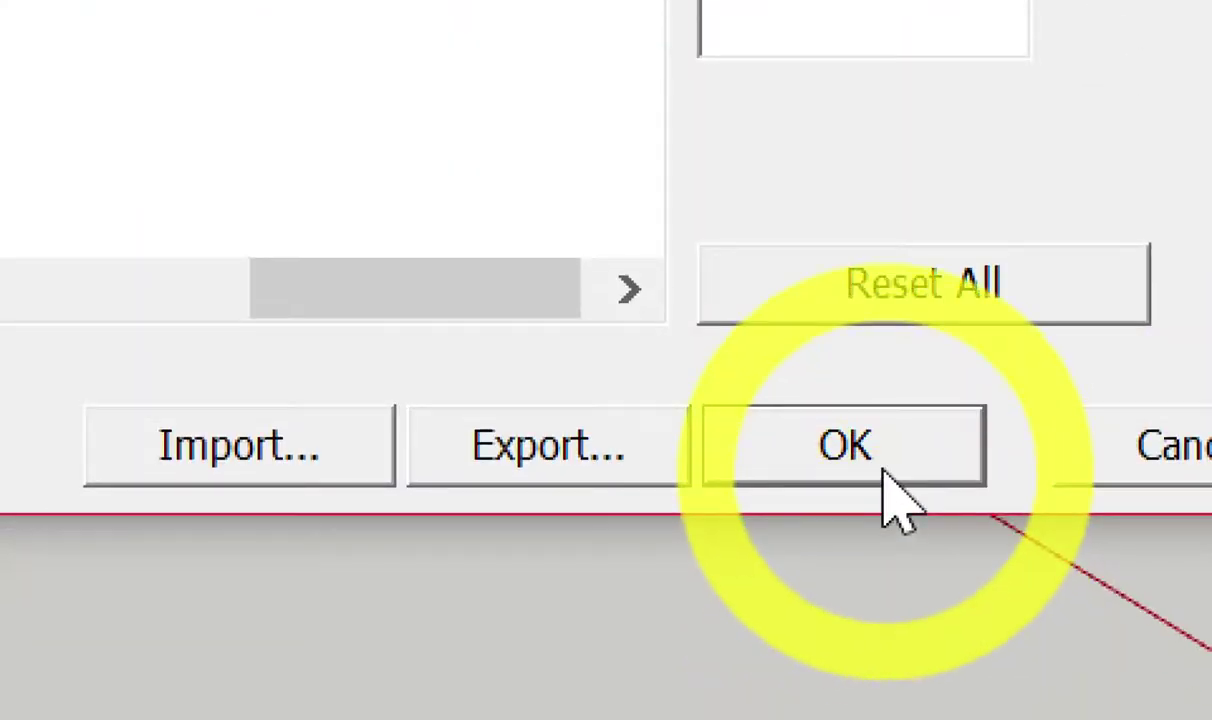
click(884, 482)
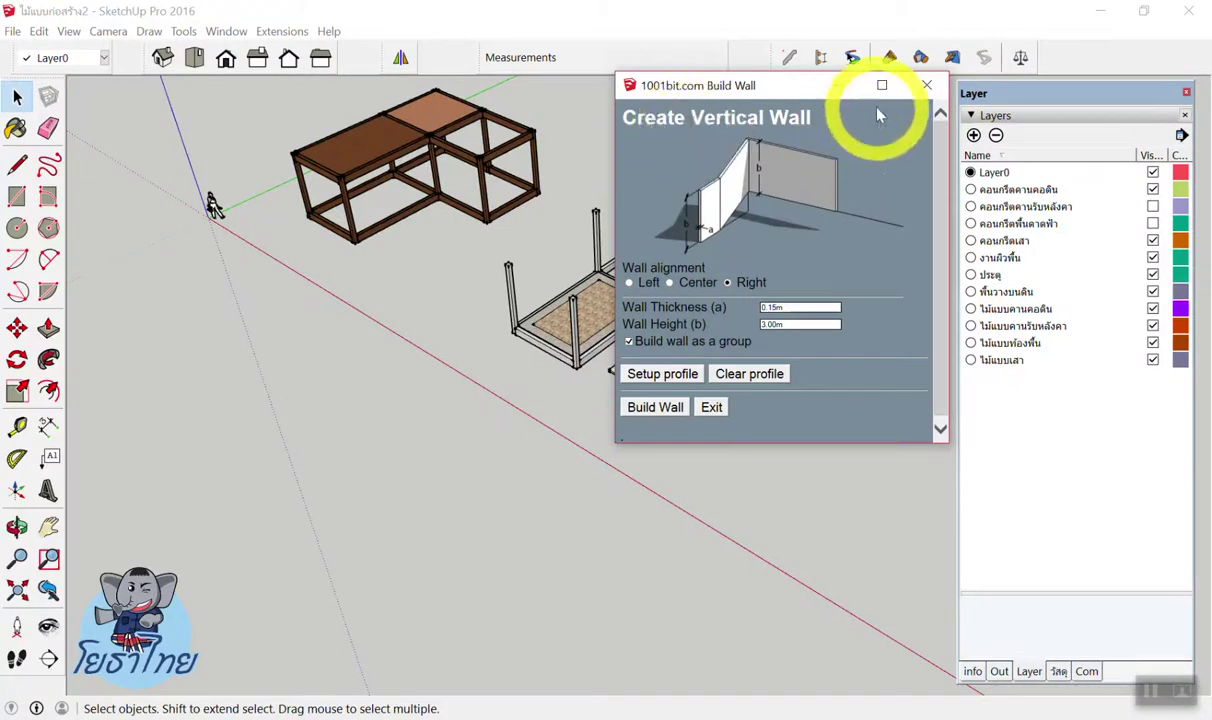
click(926, 85)
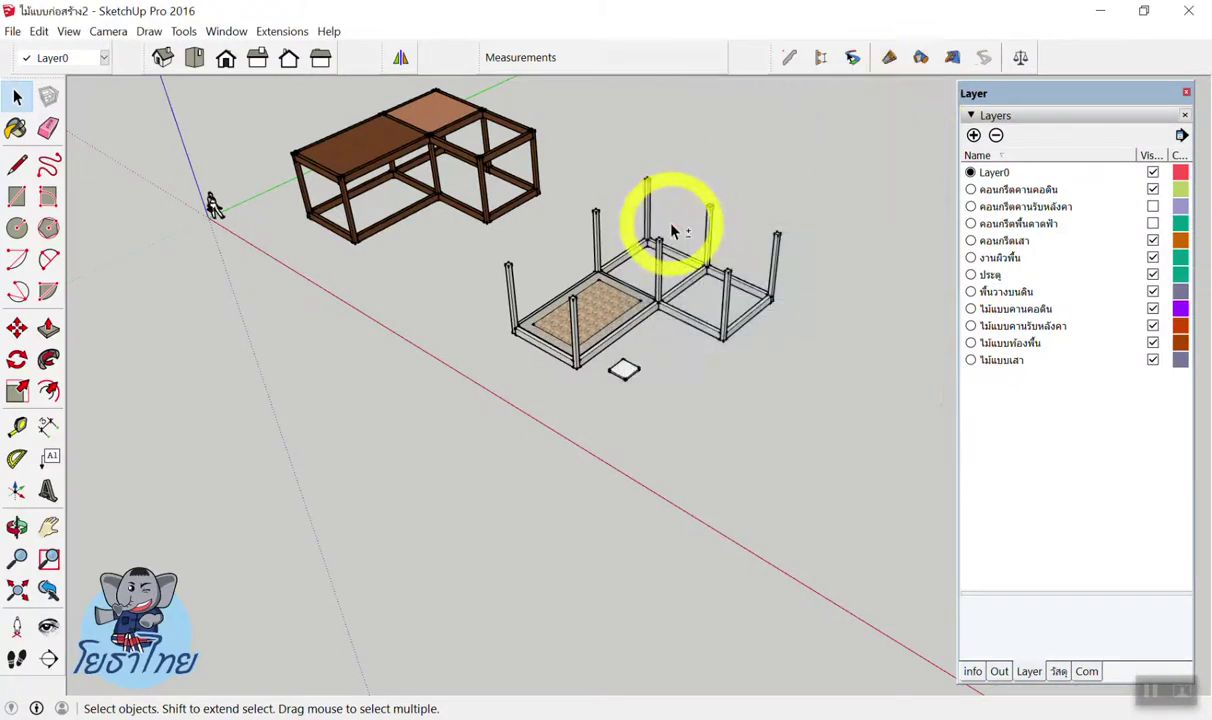
drag(806, 79, 508, 196)
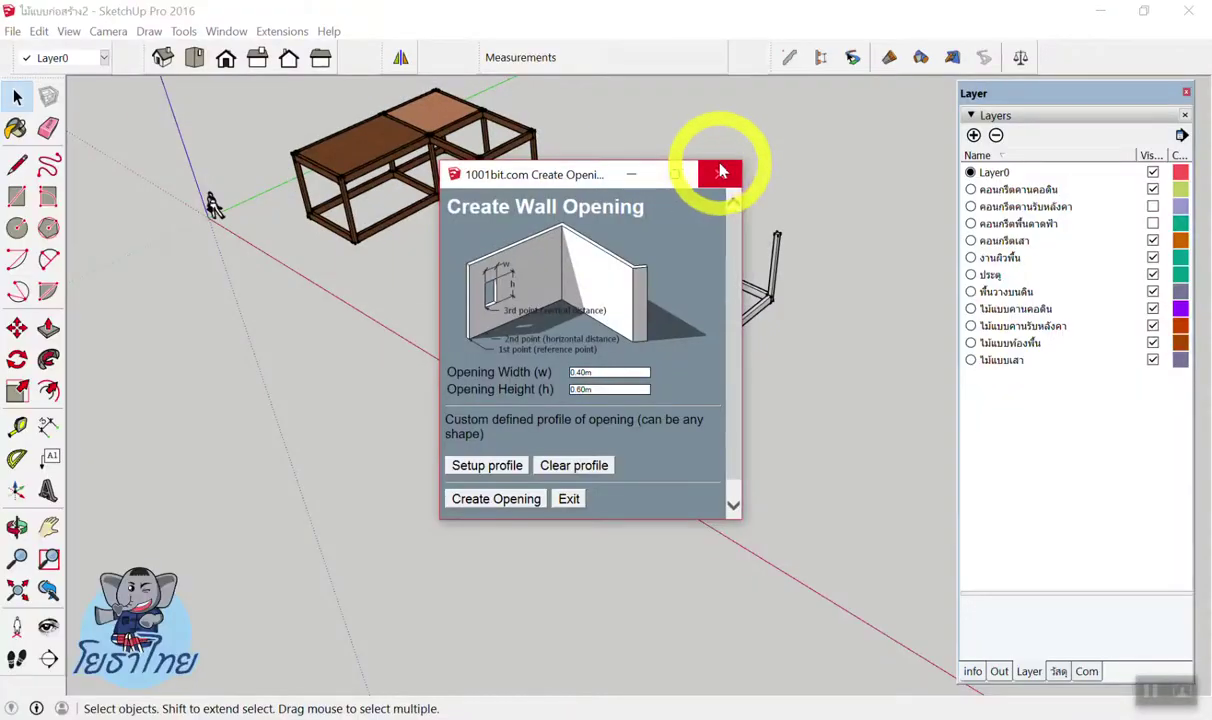
click(718, 173)
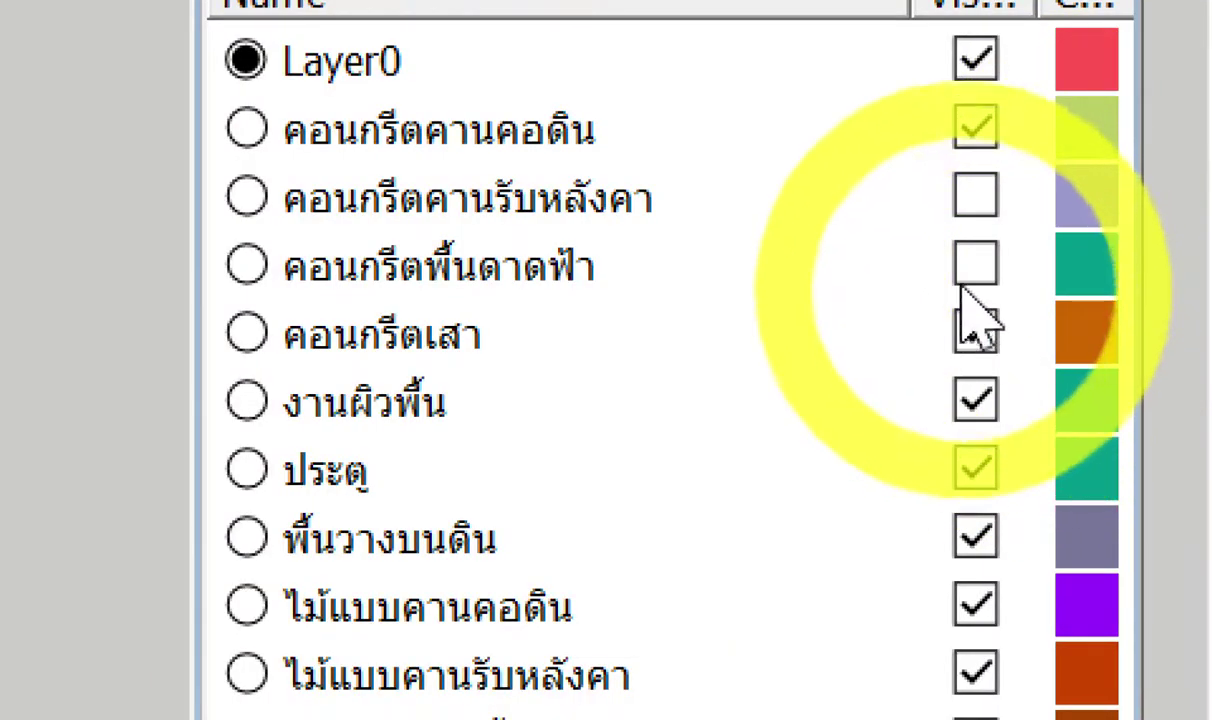
Turn on the คอนกรีตคานรับหลังคา layer and zoom and orbit to inspect the roof beams.
click(968, 200)
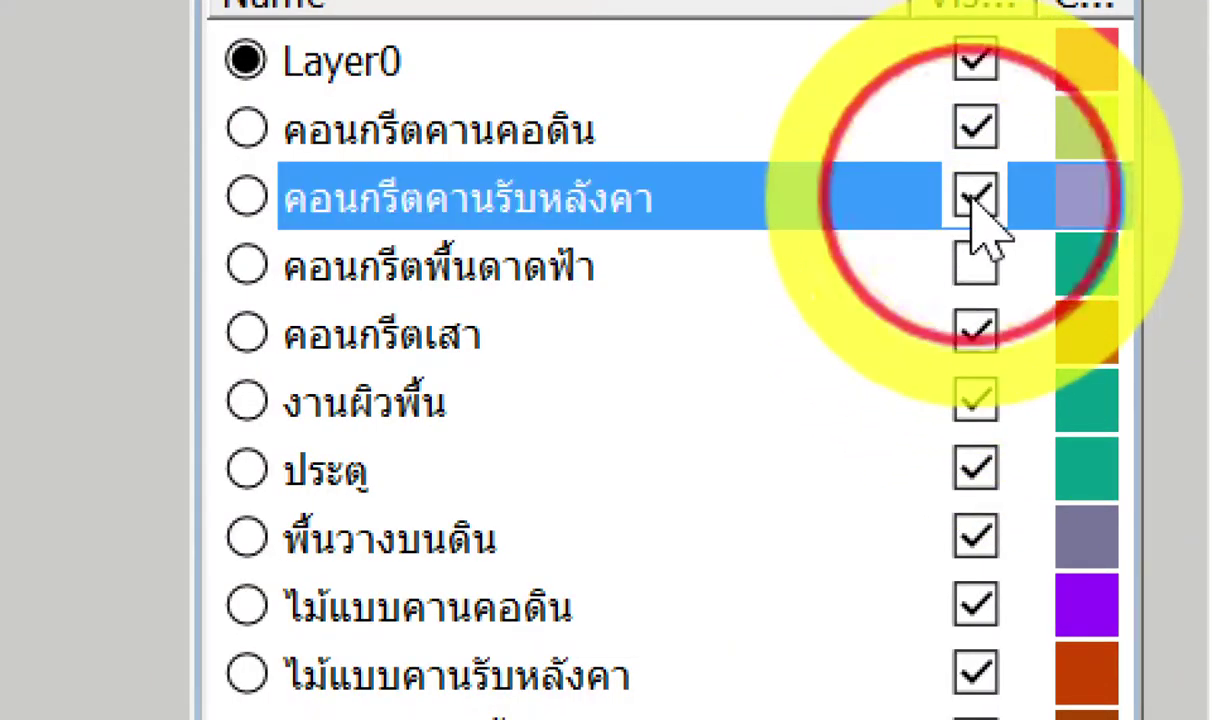
scroll(510, 248, up, 2)
scroll(560, 245, up, 2)
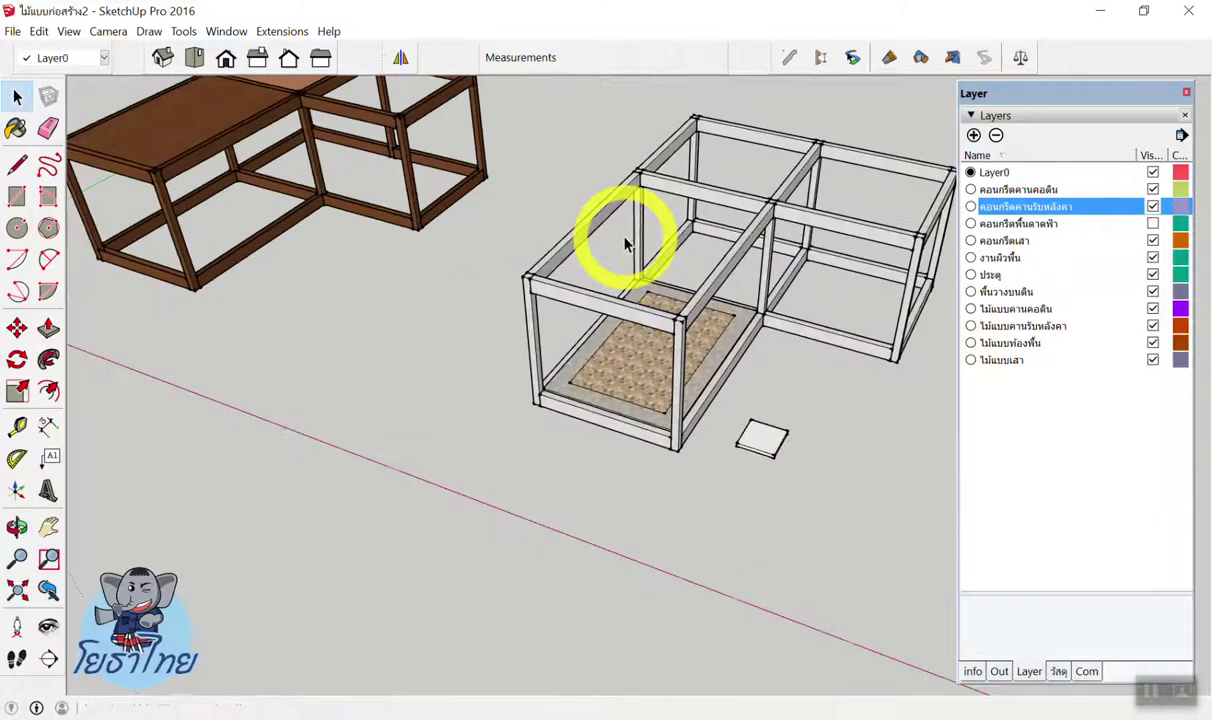
scroll(628, 245, up, 2)
scroll(628, 252, down, 3)
mouse_move(690, 360)
middle_down()
mouse_move(541, 203)
mouse_move(730, 387)
middle_up()
scroll(740, 390, up, 3)
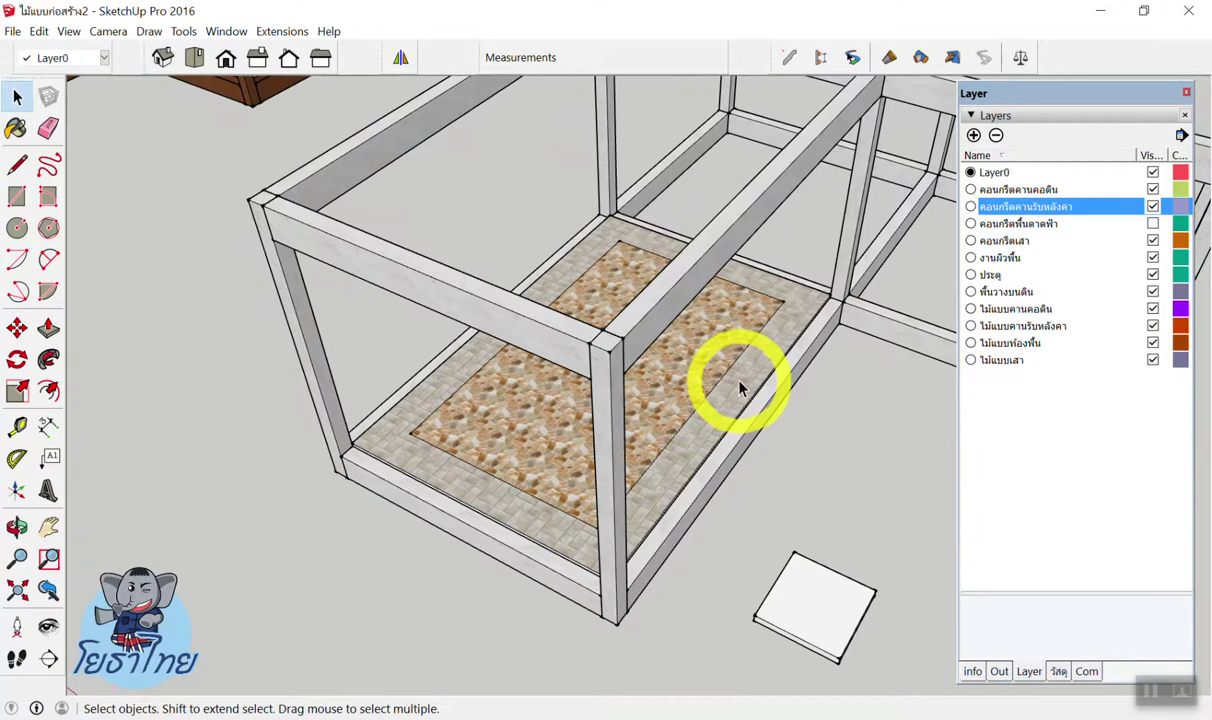
mouse_move(533, 398)
middle_down()
mouse_move(519, 306)
mouse_move(508, 357)
middle_up()
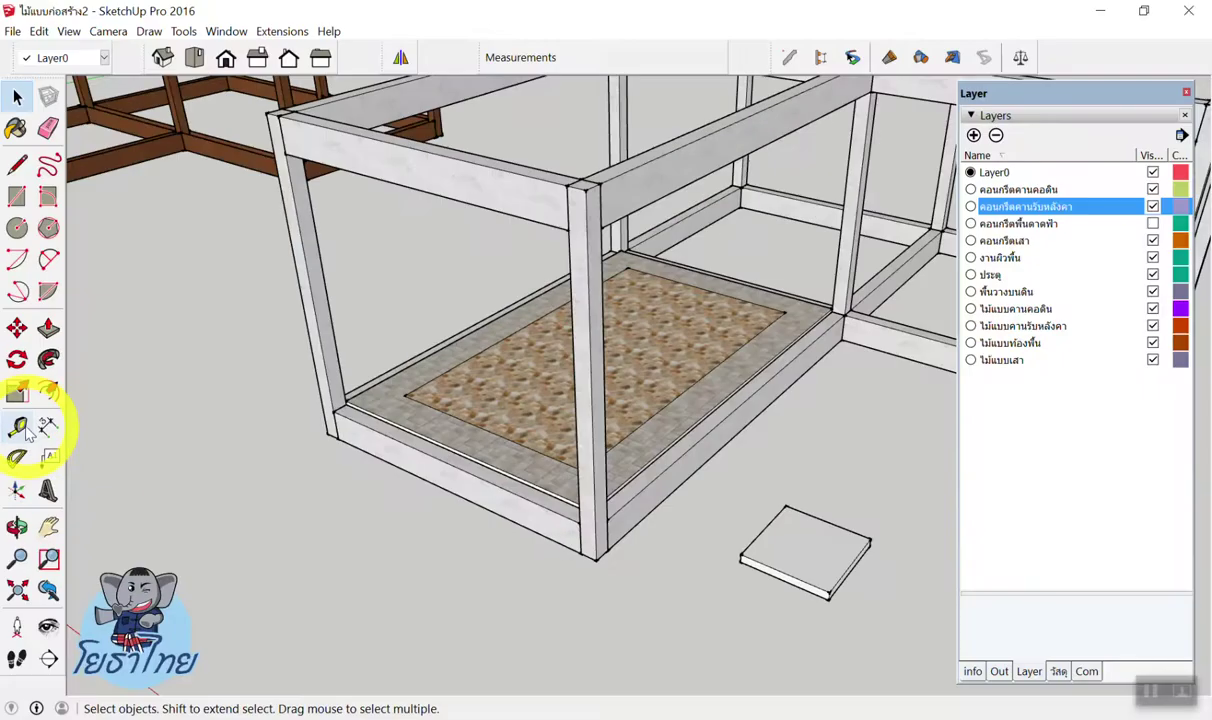
Measure the post height with the Tape Measure, reading 3.20m.
click(18, 428)
click(579, 520)
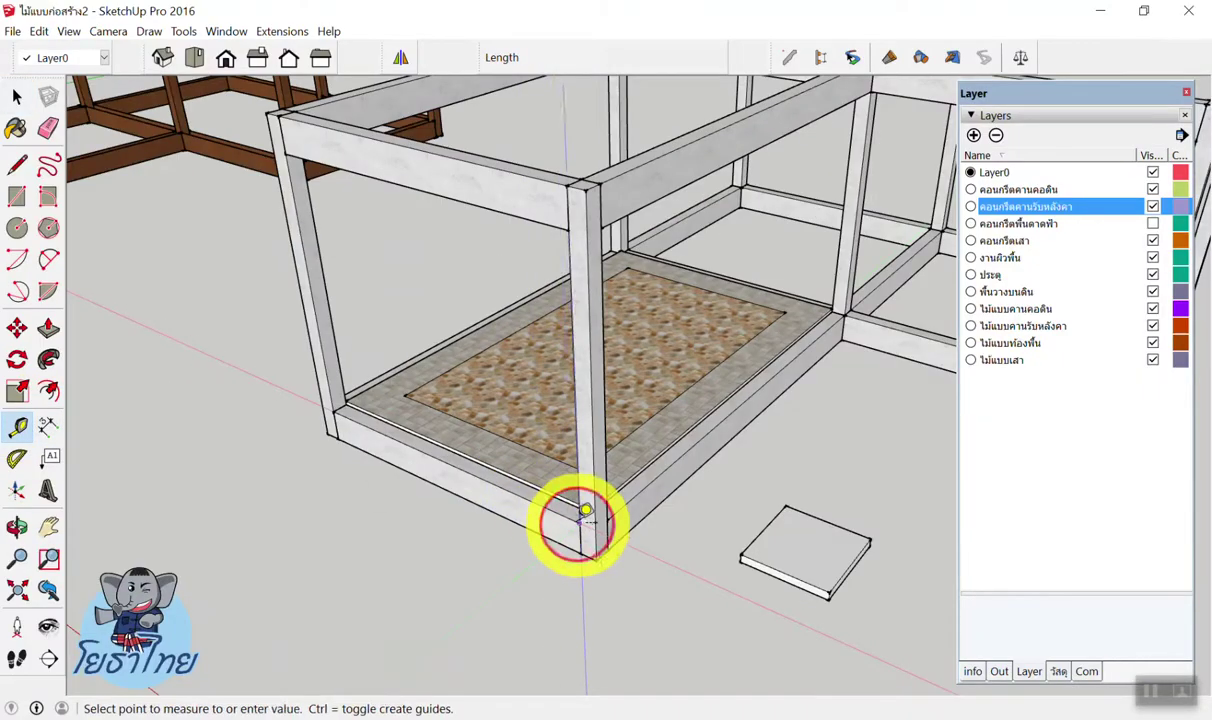
click(580, 219)
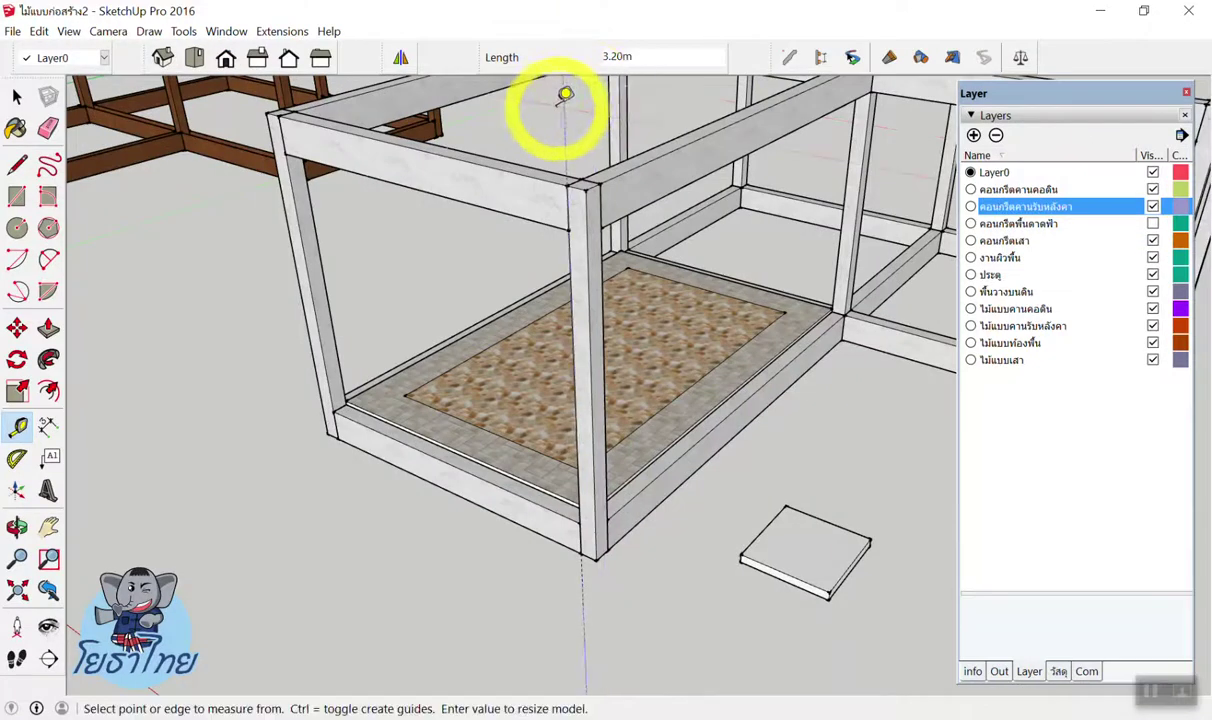
key(e)
scroll(560, 130, down, 3)
key(space)
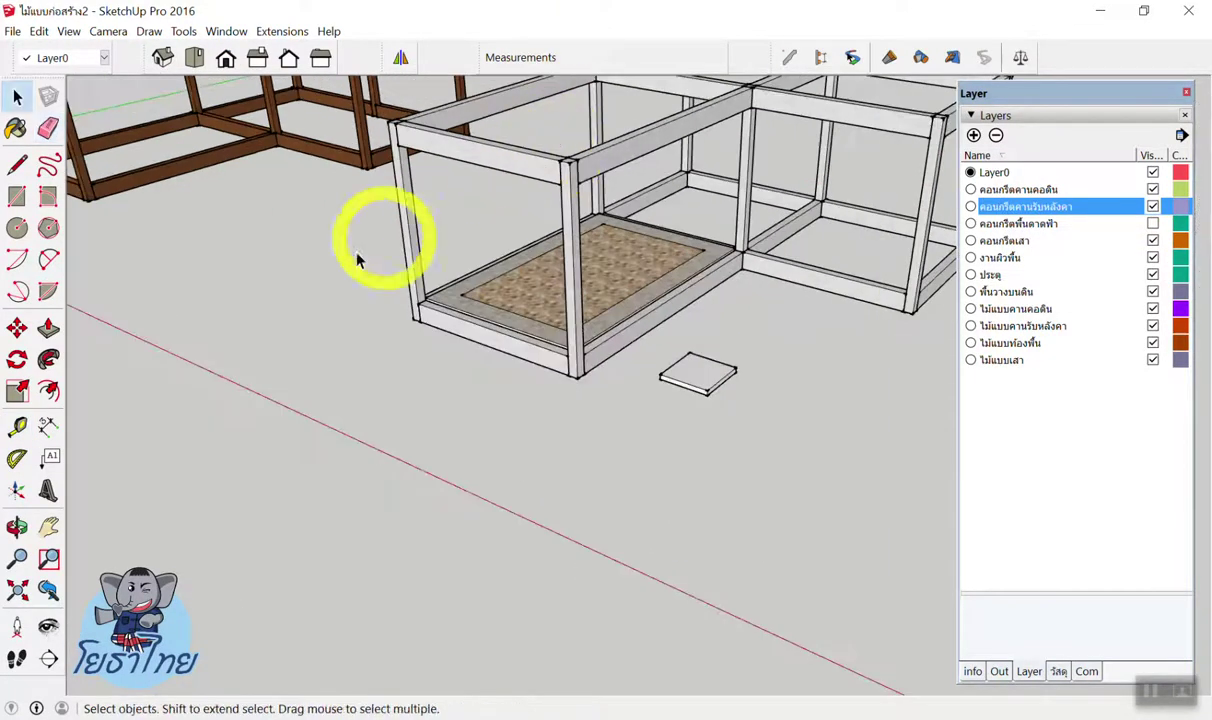
Add a 3.20m height dimension beside the post and orbit to view it.
click(48, 425)
scroll(446, 392, up, 3)
scroll(563, 311, up, 3)
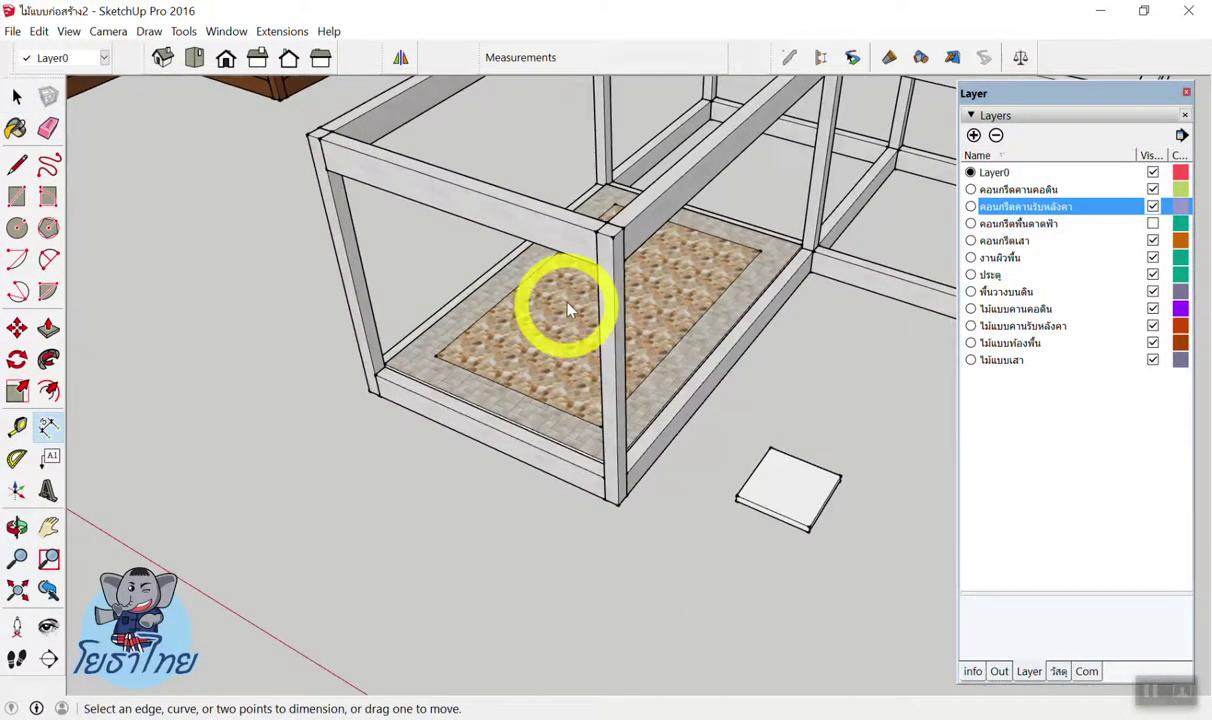
click(597, 265)
click(604, 477)
click(712, 470)
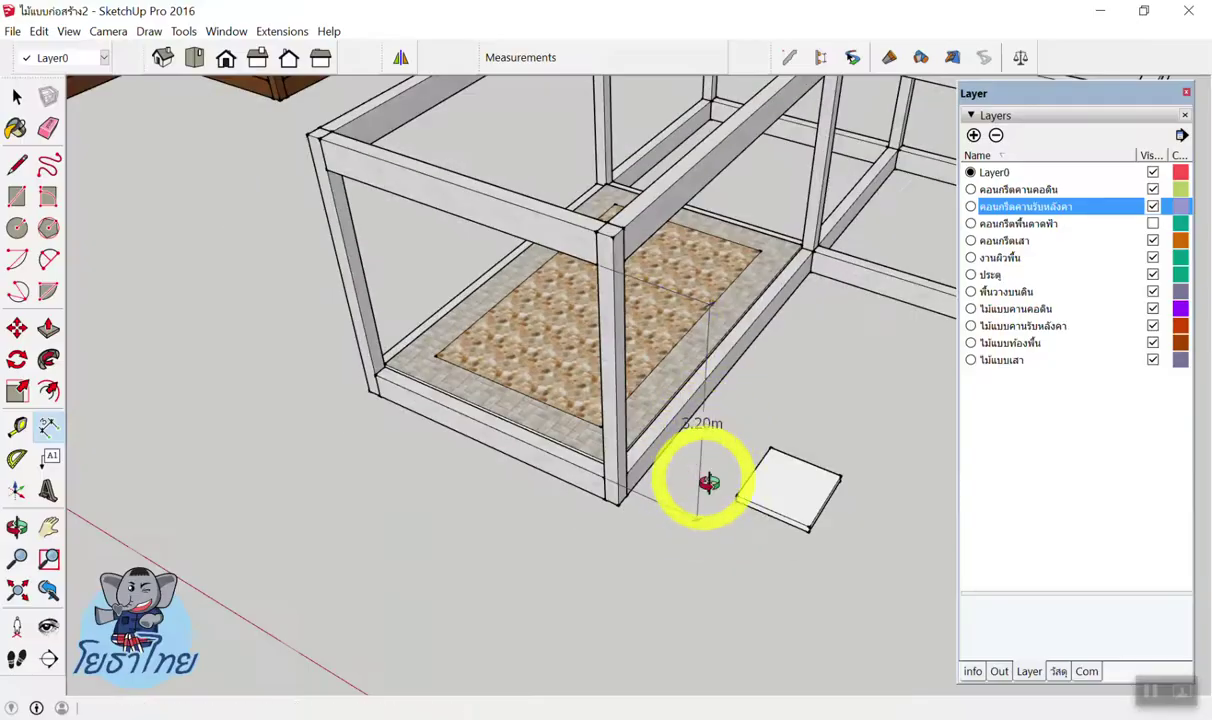
middle_drag(708, 483, 771, 533)
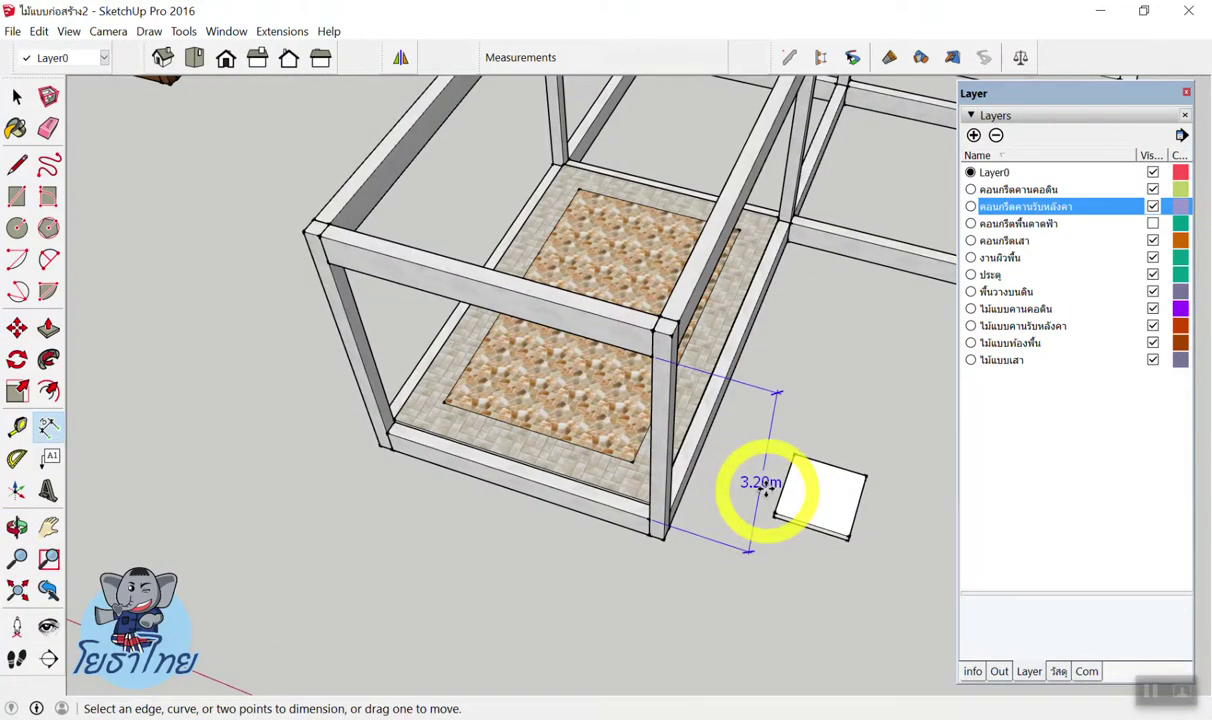
Erase the 3.20m dimension with the Eraser, then orbit and zoom around the frame.
key(e)
click(777, 396)
key(space)
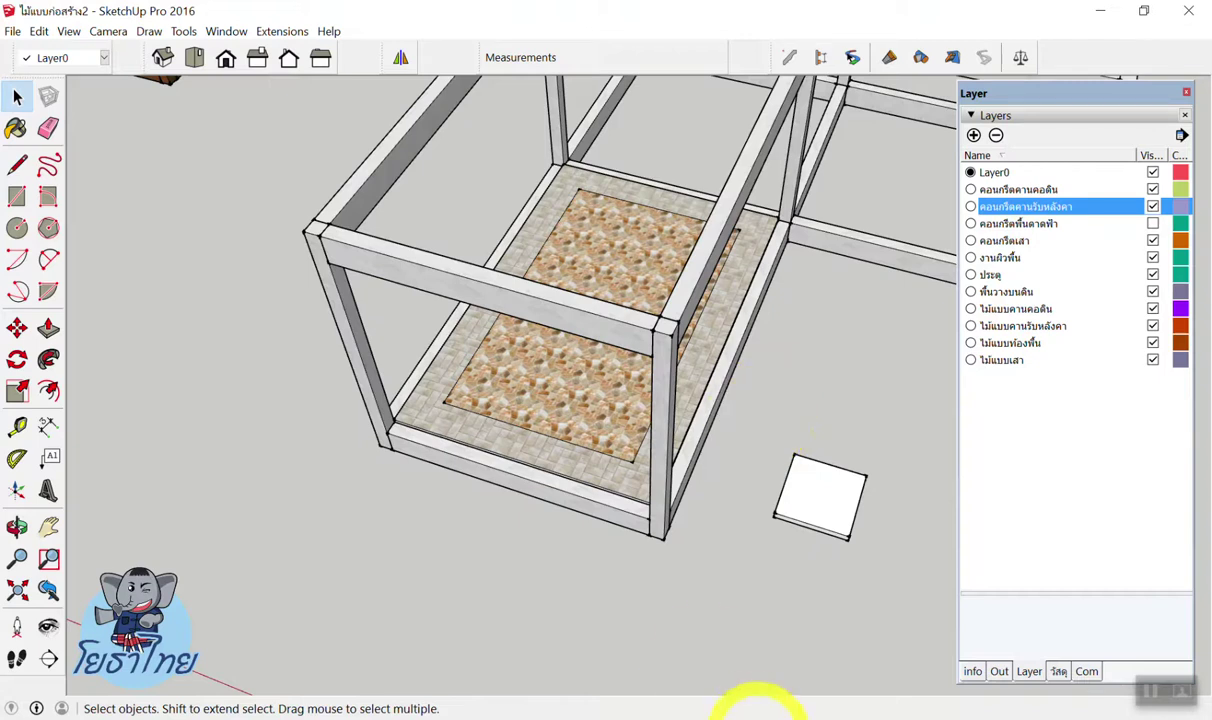
click(745, 714)
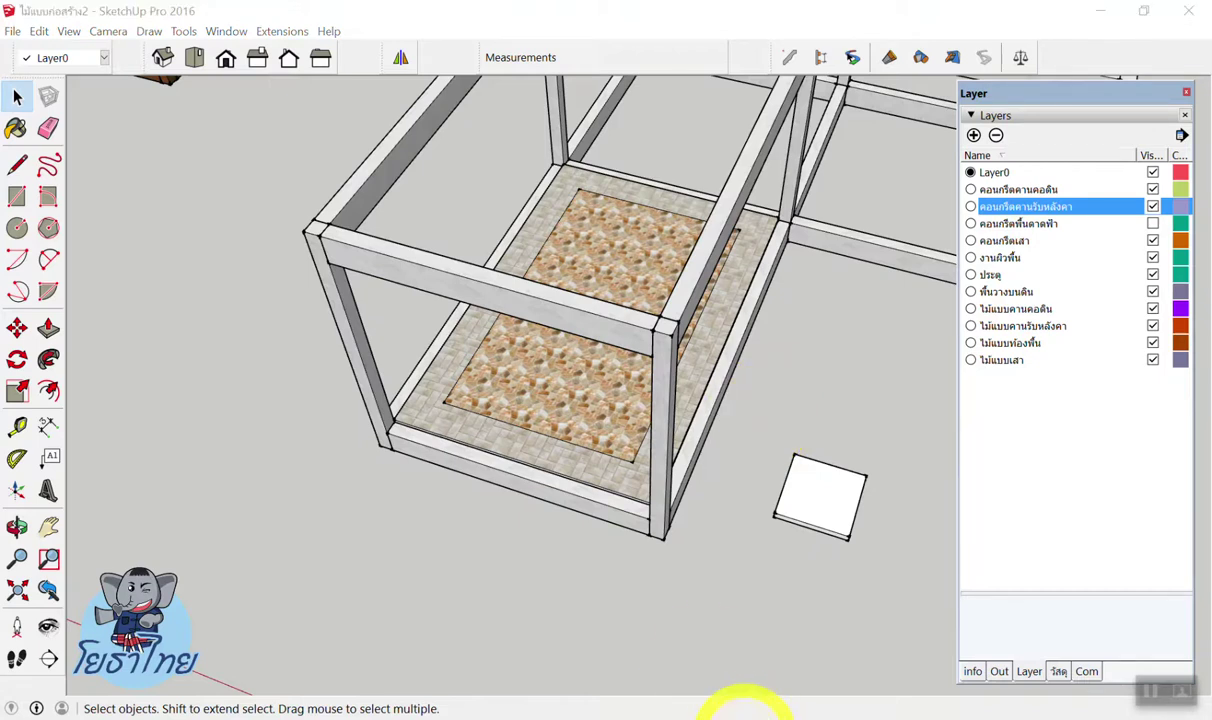
middle_drag(690, 682, 690, 487)
scroll(555, 357, up, 3)
scroll(530, 347, up, 2)
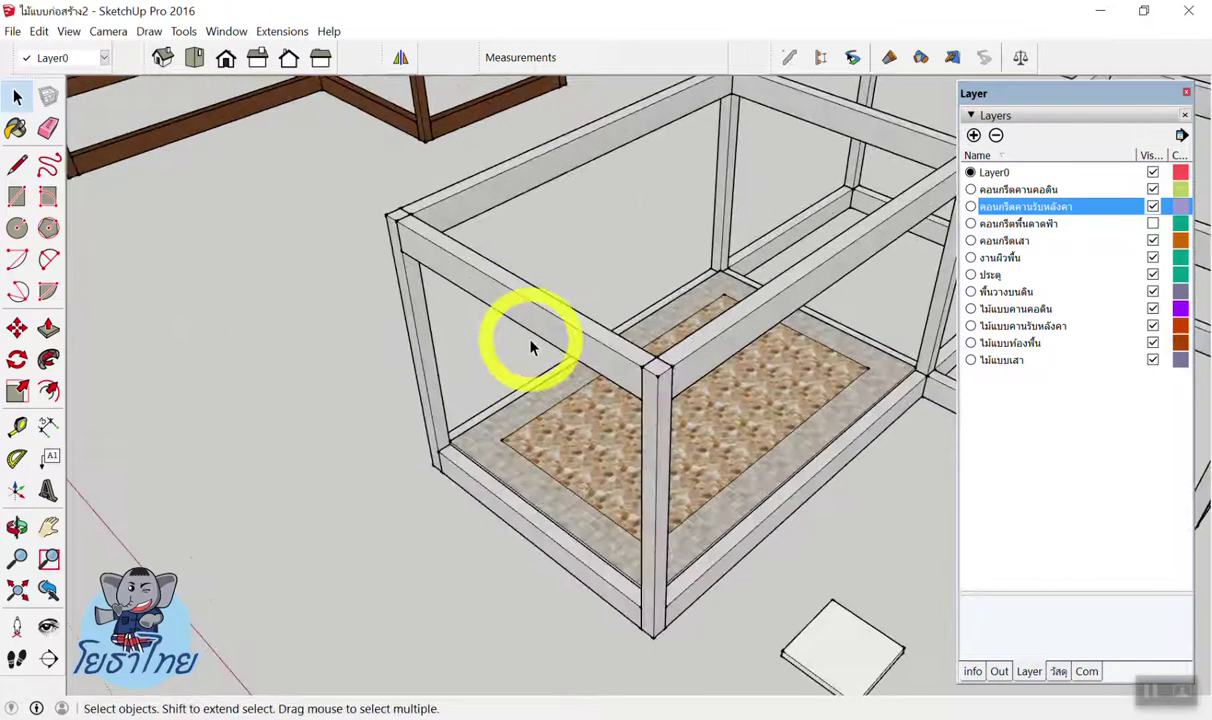
Open the Create Vertical Wall dialog with the W shortcut, showing Right alignment, 0.15m thickness, 3.00m height.
key(w)
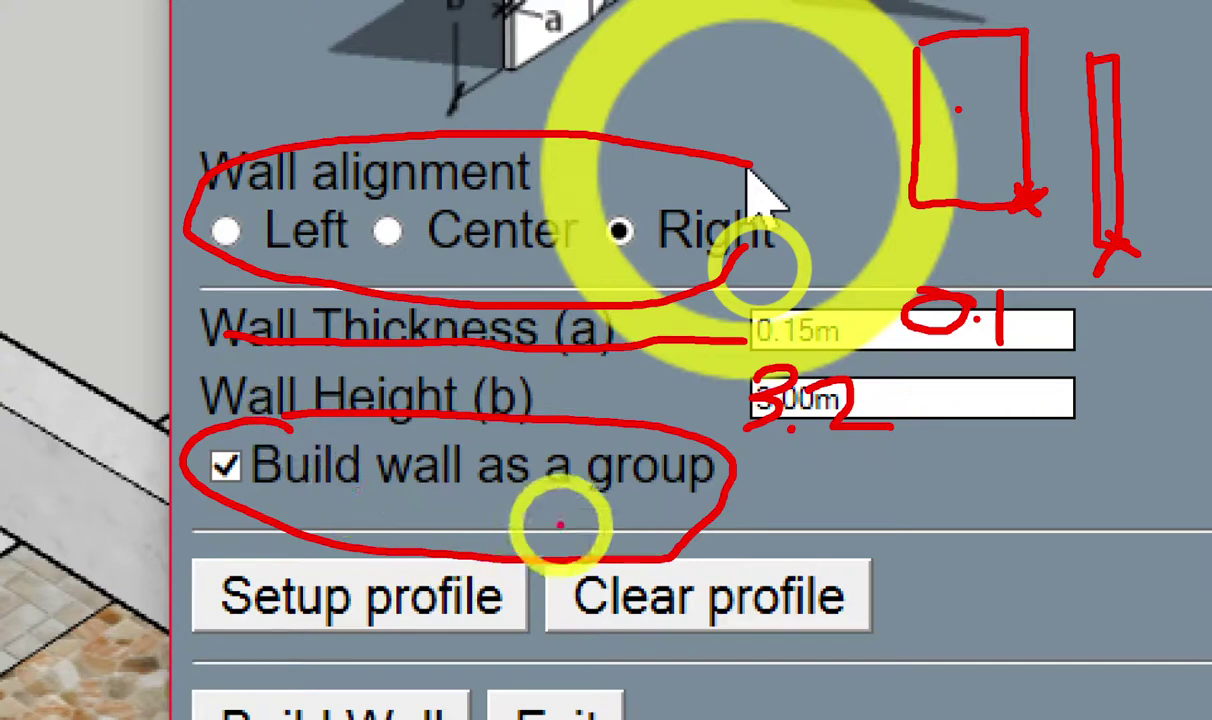
mouse_move(910, 514)
mouse_down()
mouse_move(222, 515)
mouse_move(740, 482)
mouse_up()
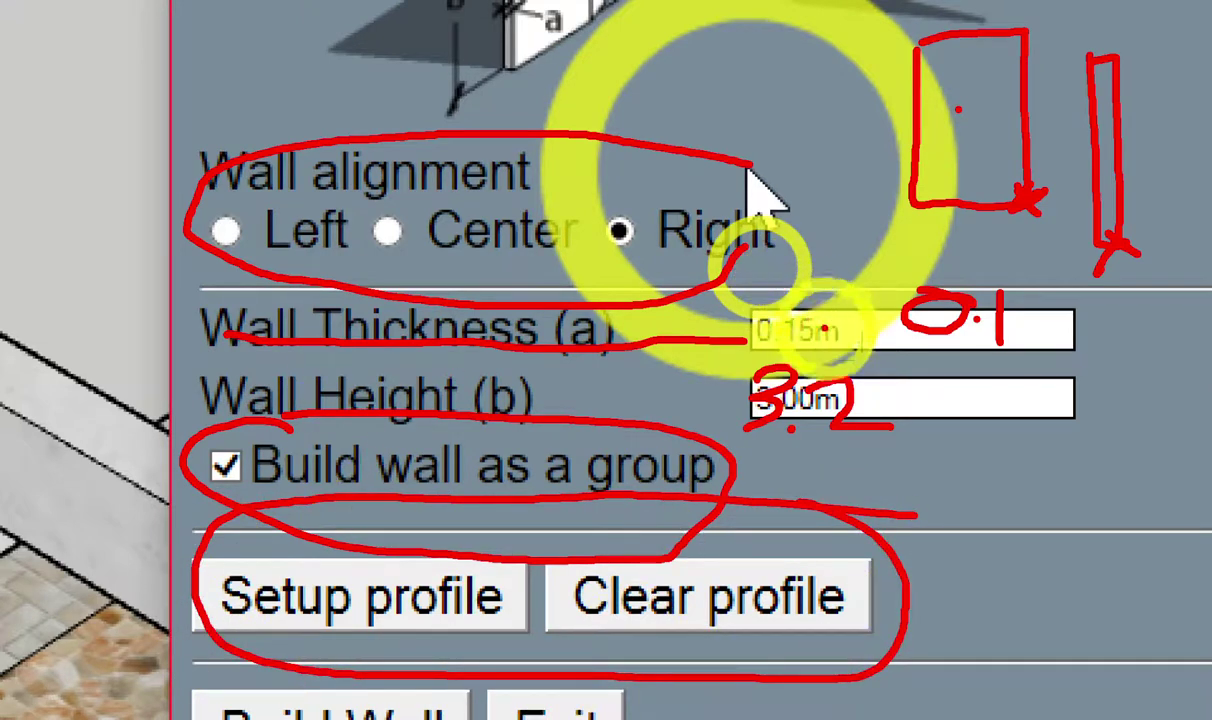
drag(922, 273, 905, 327)
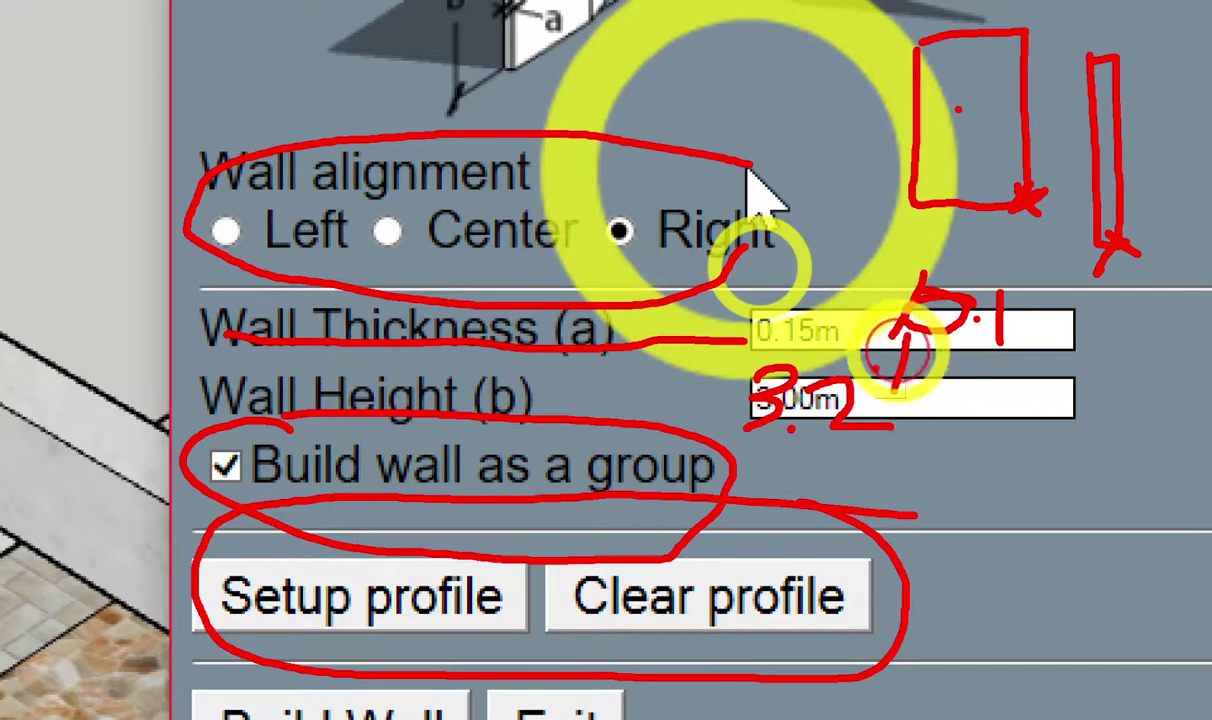
mouse_move(283, 254)
mouse_down()
mouse_move(170, 338)
mouse_move(195, 650)
mouse_up()
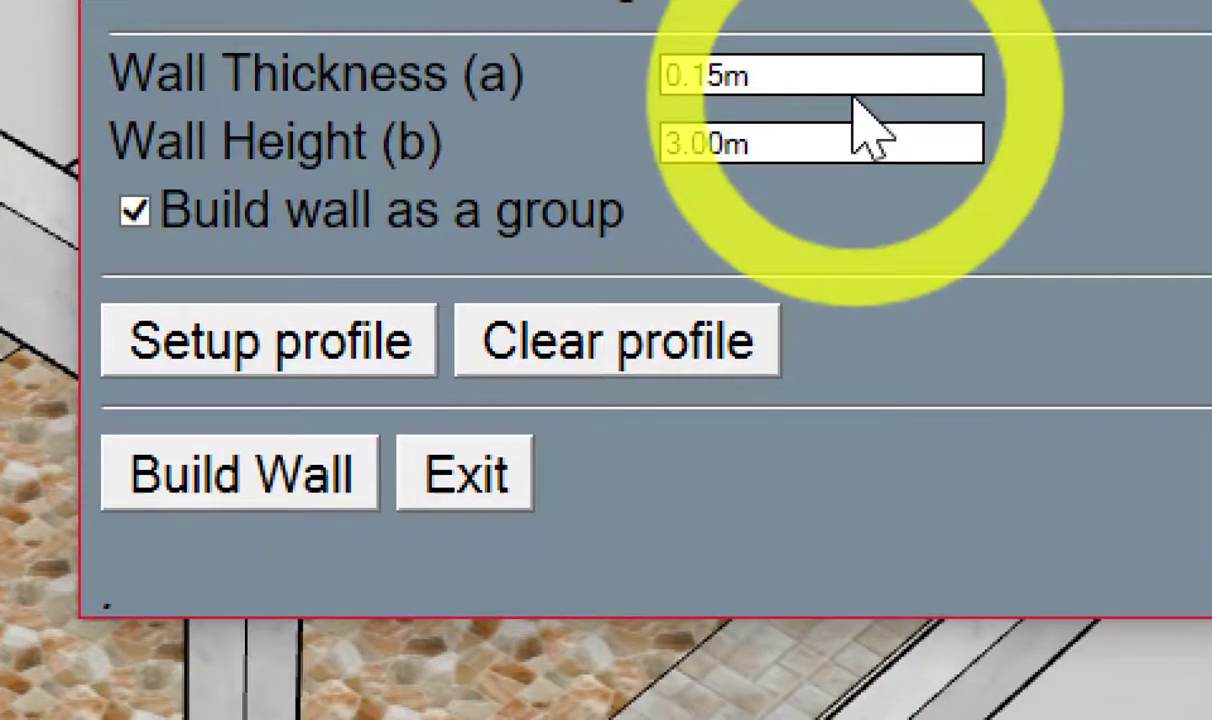
Change the wall thickness to 0.1 and the height to 3.2, then start building.
double_click(845, 125)
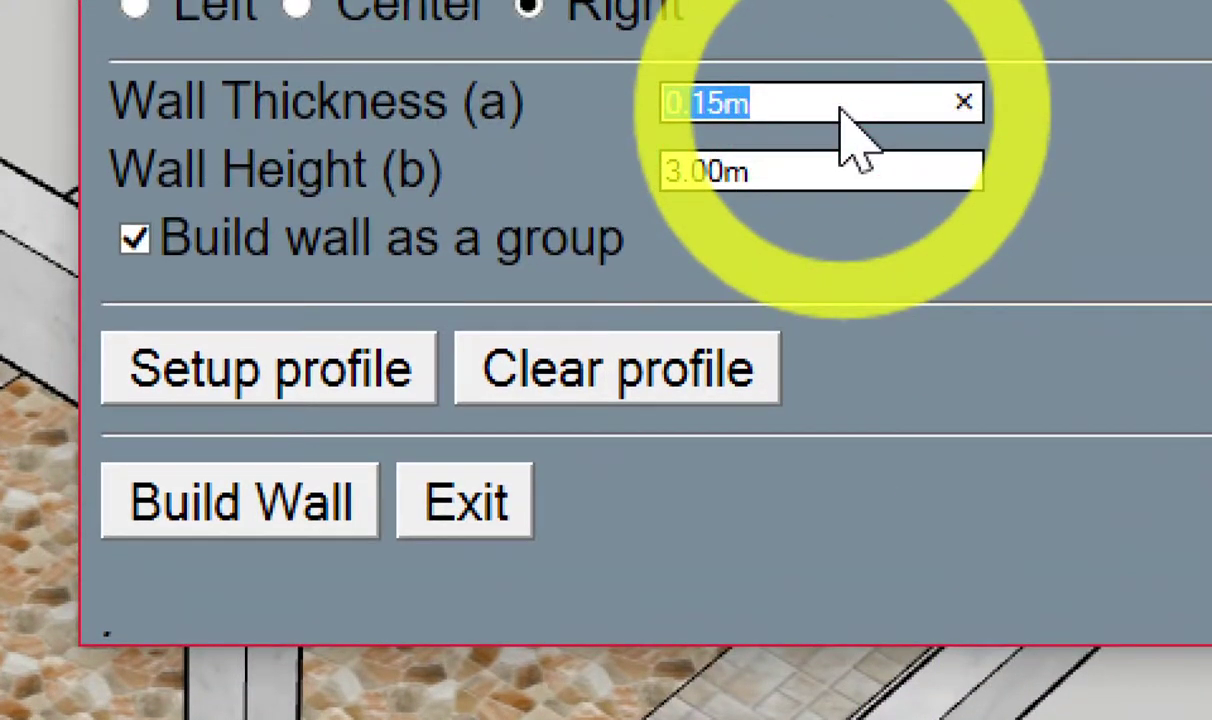
key(BackSpace)
text(.1)
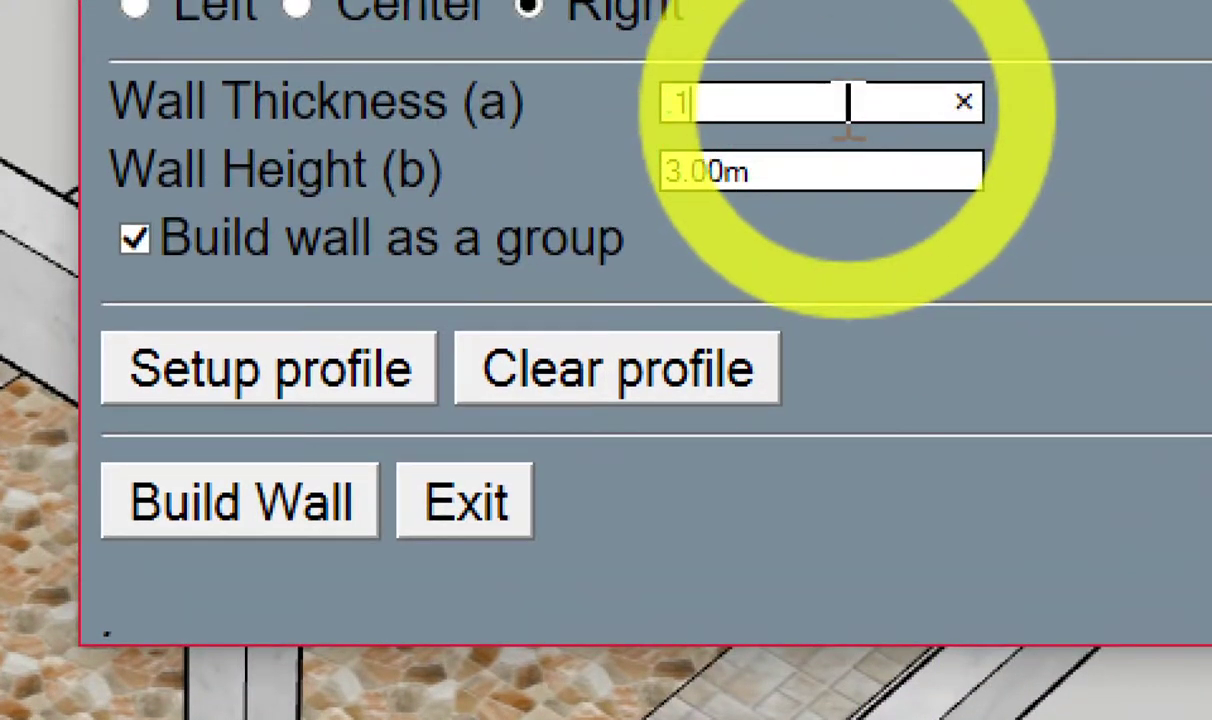
double_click(820, 172)
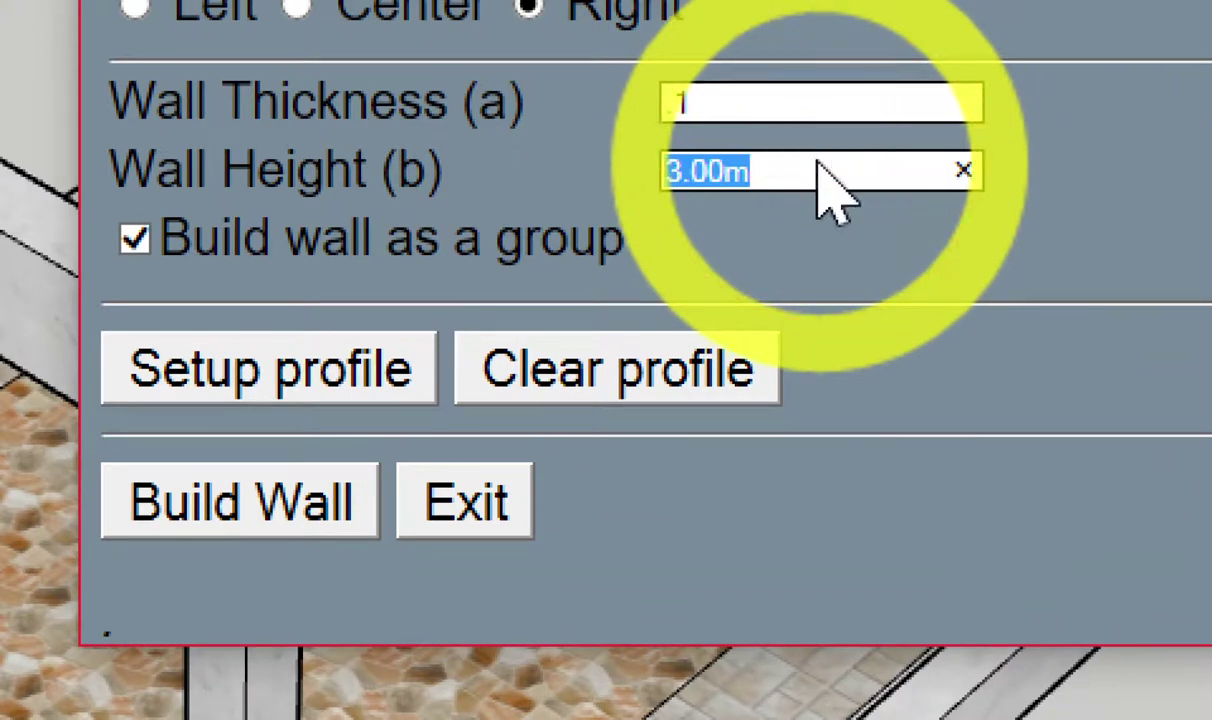
text(3.2)
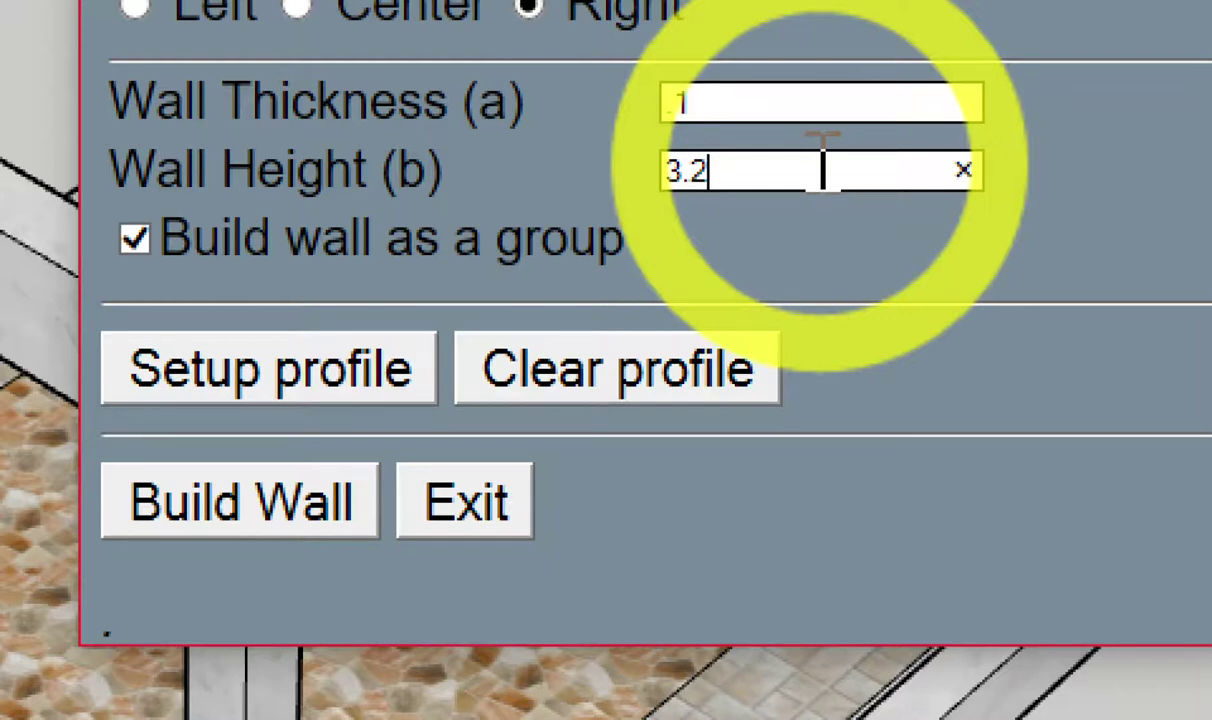
click(722, 103)
click(262, 535)
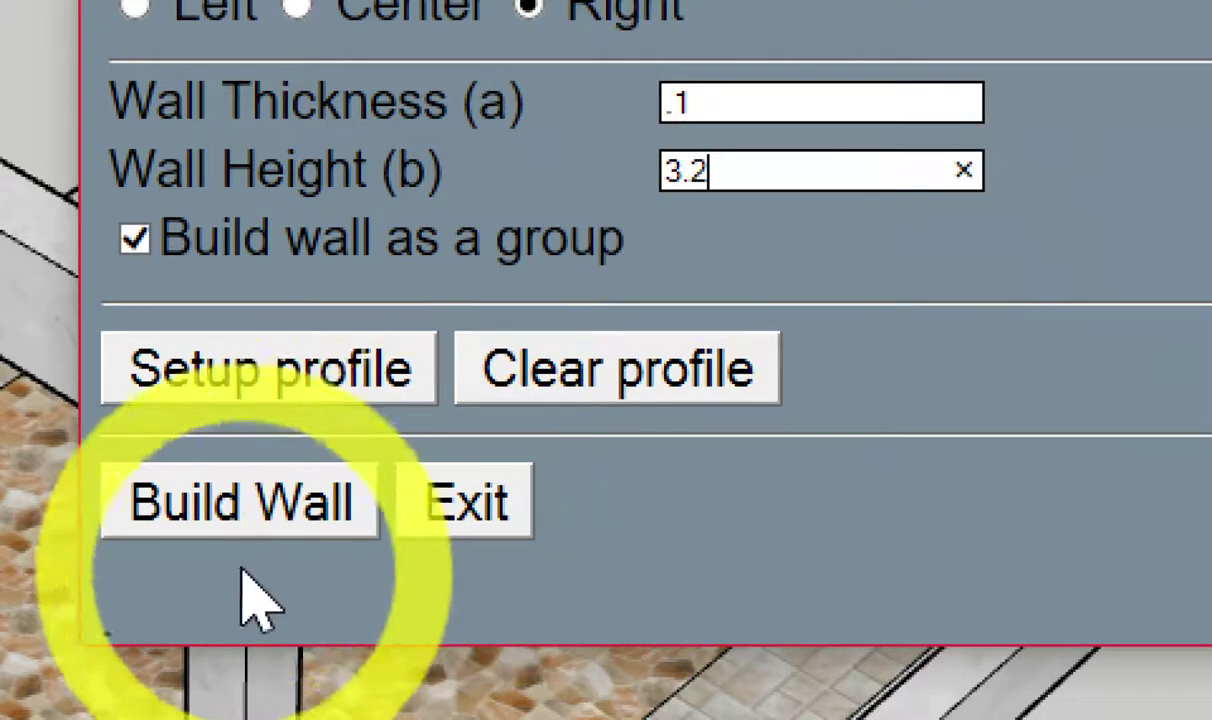
click(252, 522)
Draw a trial wall panel off to the side of the frame.
scroll(810, 555, down, 3)
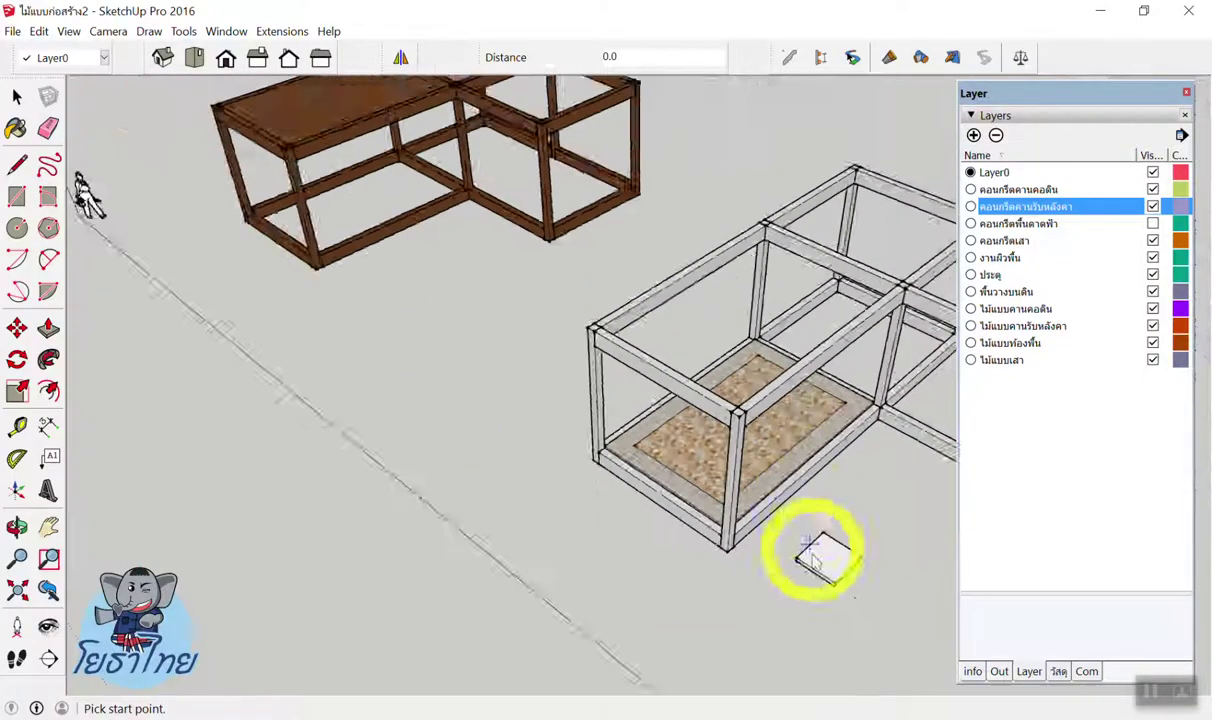
scroll(818, 552, up, 2)
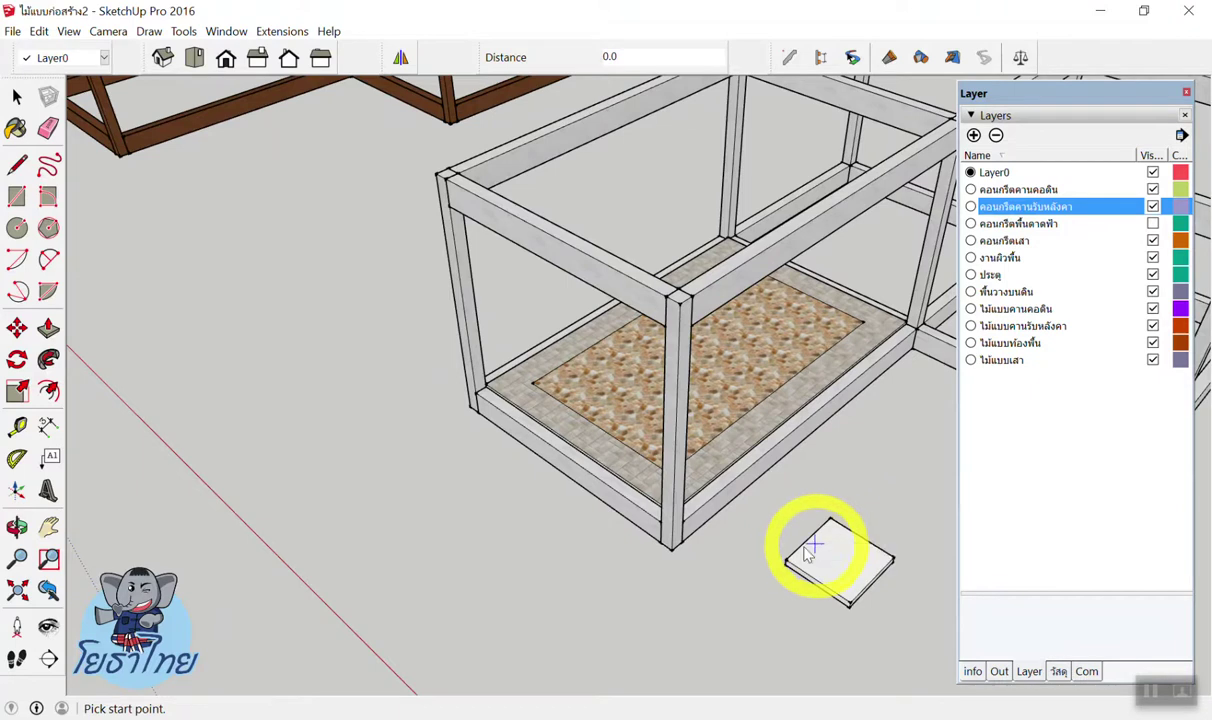
scroll(630, 211, down, 2)
scroll(682, 338, down, 2)
click(481, 378)
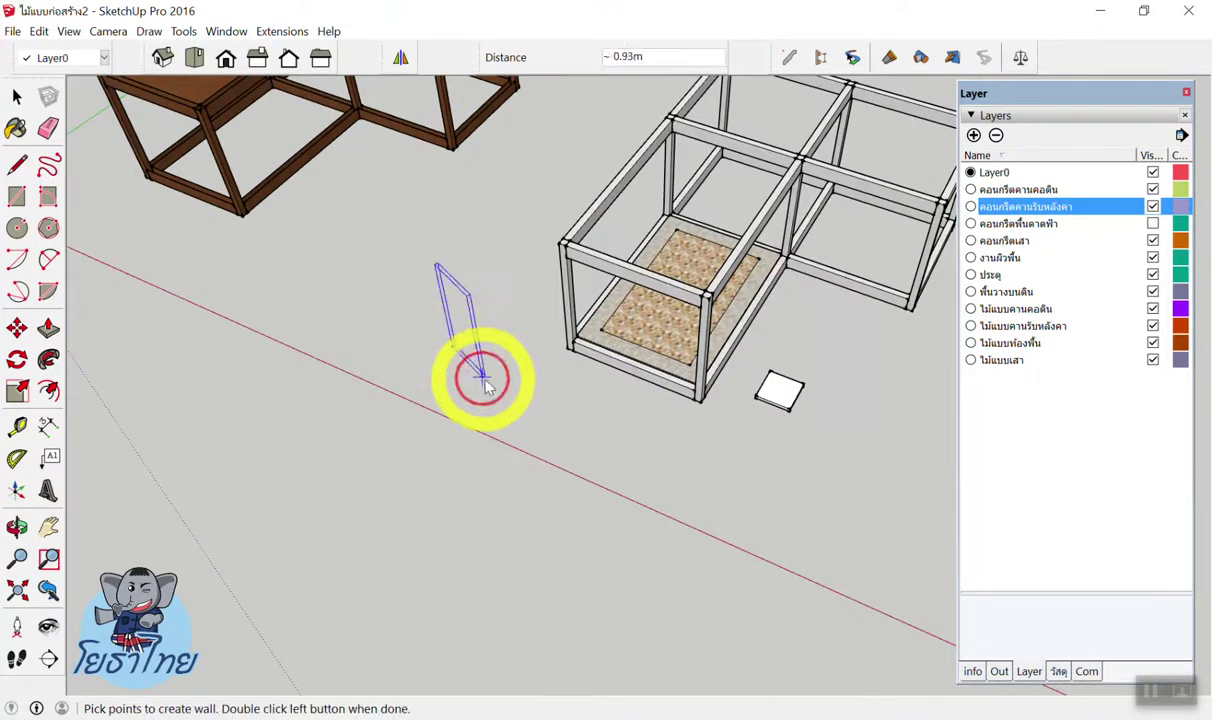
scroll(490, 350, up, 3)
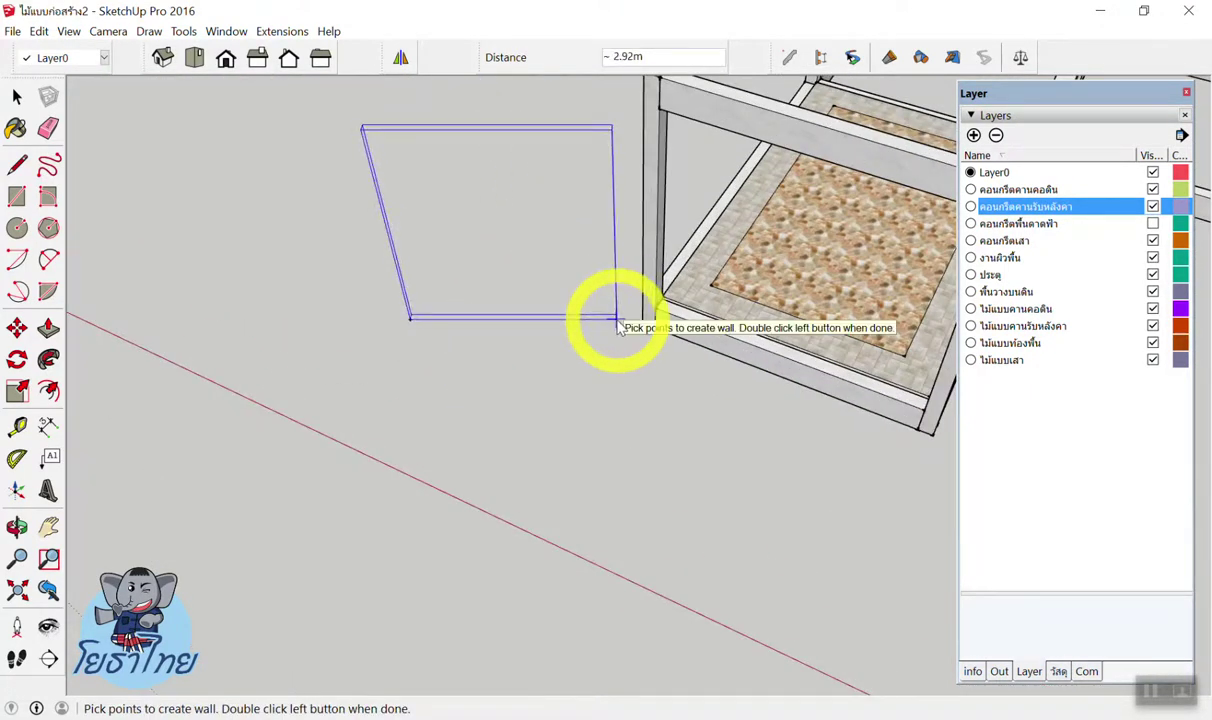
double_click(627, 377)
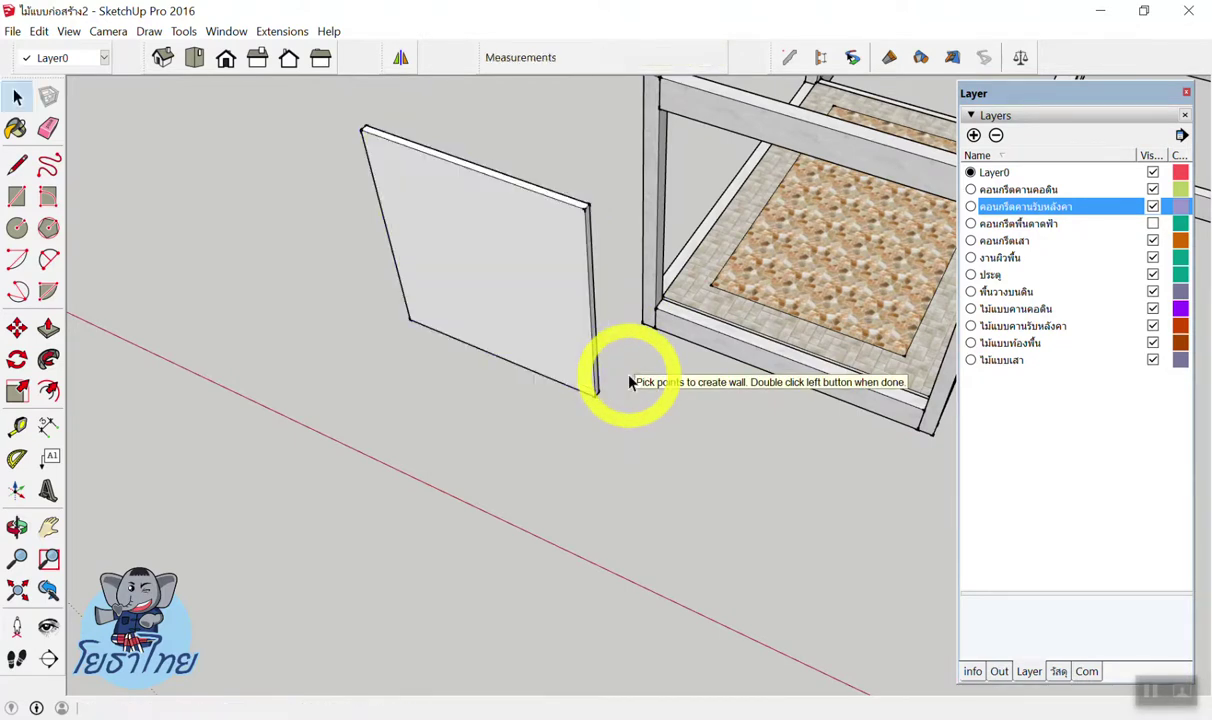
mouse_move(584, 411)
middle_down()
mouse_move(441, 352)
mouse_move(803, 306)
middle_up()
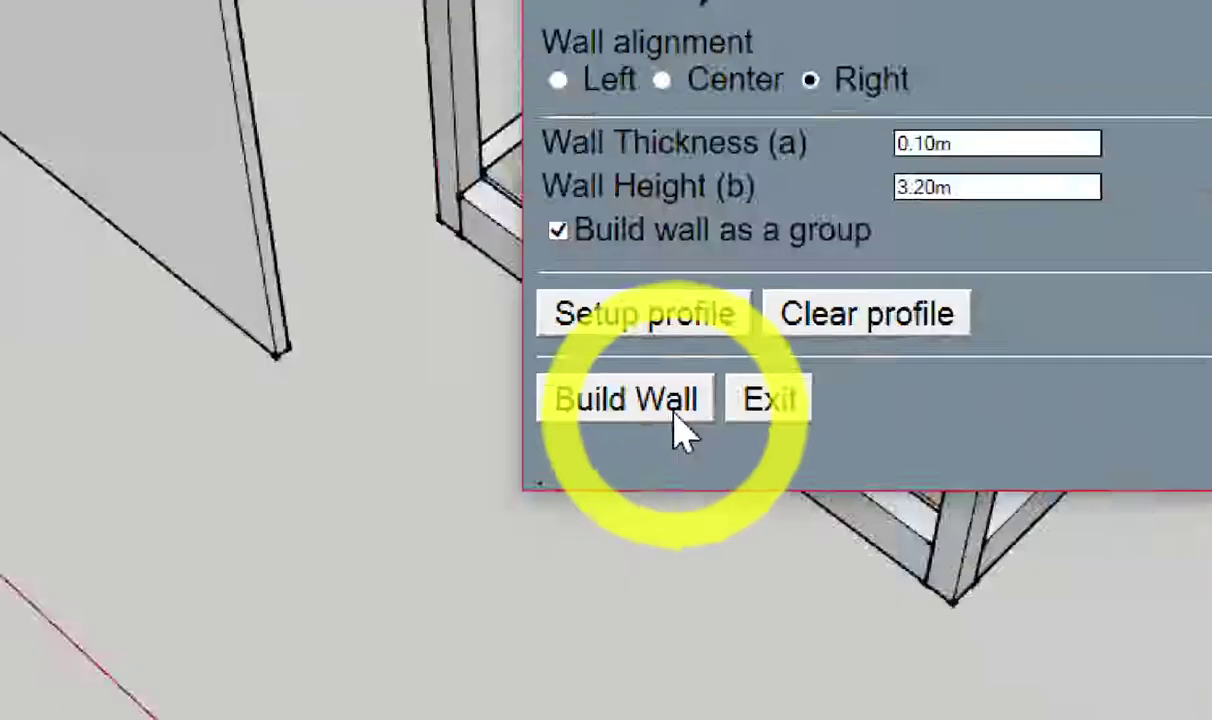
Build a thin wall from the frame's corner to the opposite corner along the floor slab edge.
click(683, 432)
middle_drag(820, 452, 771, 303)
scroll(522, 360, up, 5)
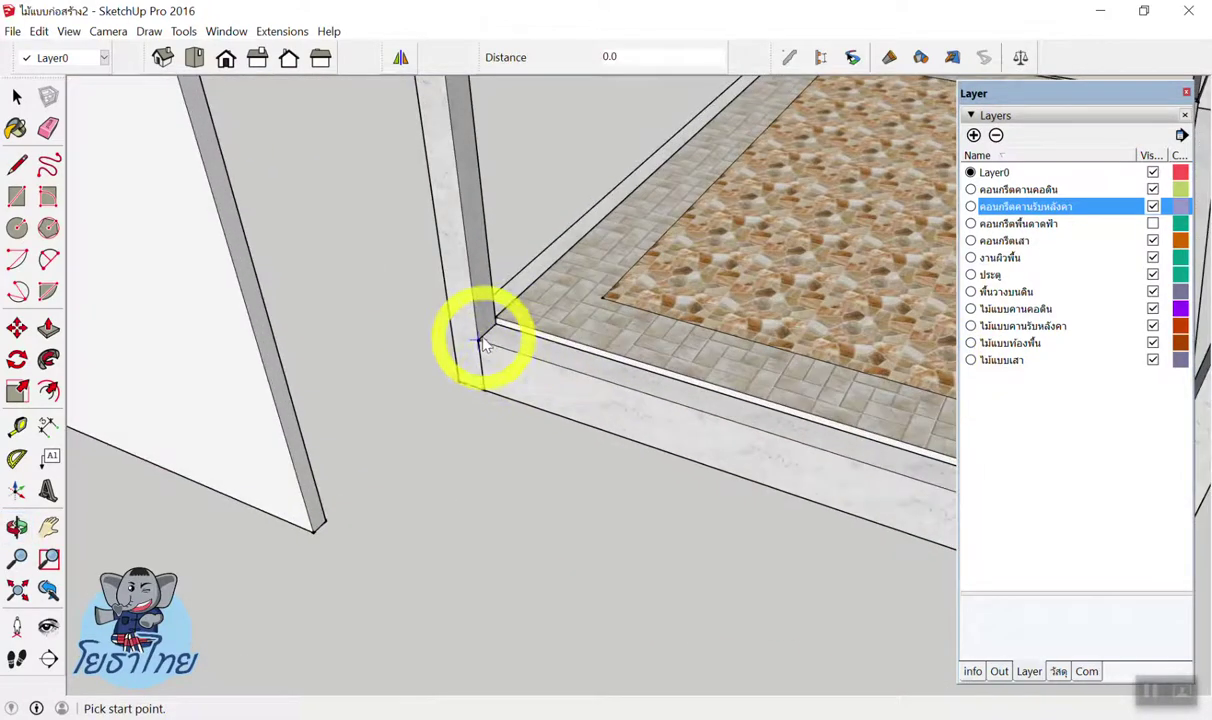
scroll(483, 343, up, 3)
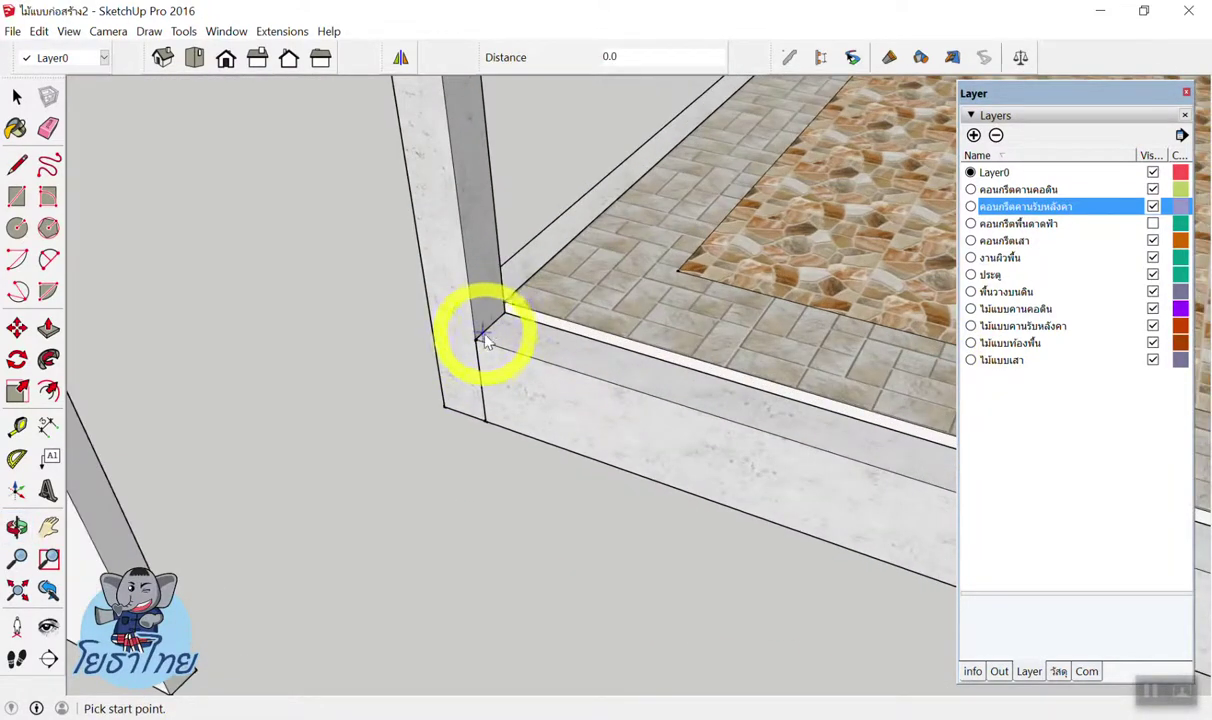
click(478, 342)
scroll(476, 327, down, 3)
scroll(454, 381, down, 3)
middle_drag(541, 181, 779, 460)
scroll(735, 440, up, 3)
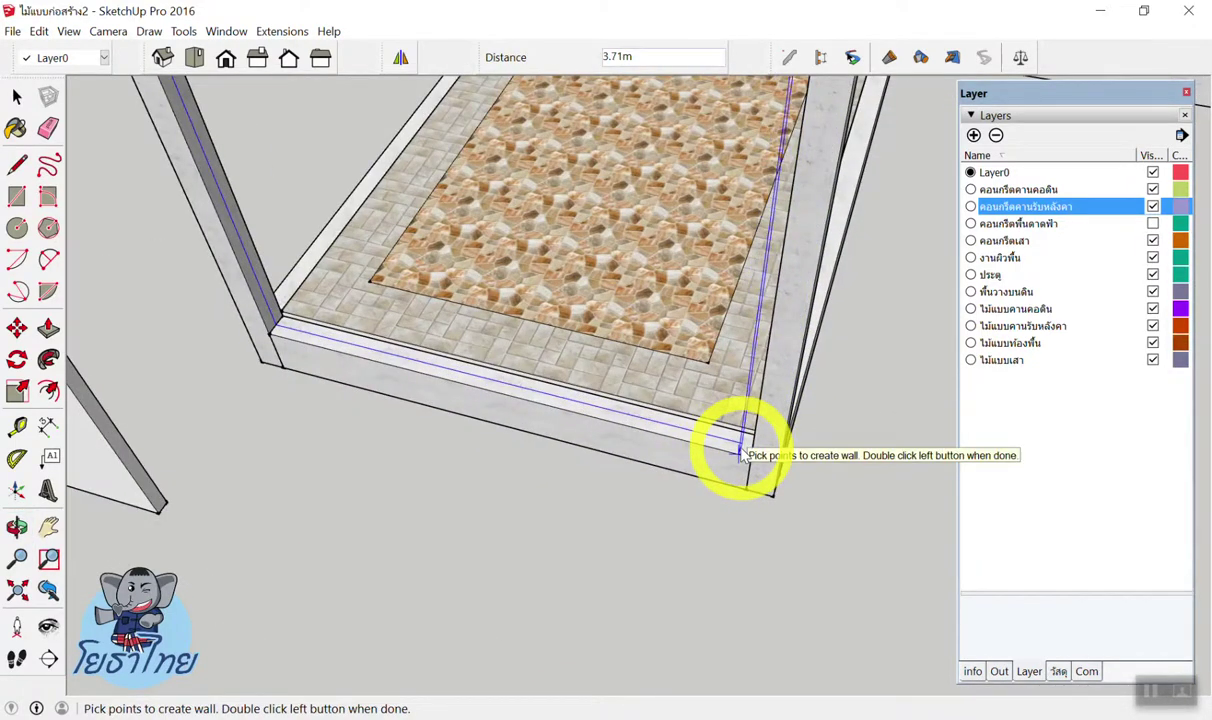
middle_drag(740, 453, 736, 420)
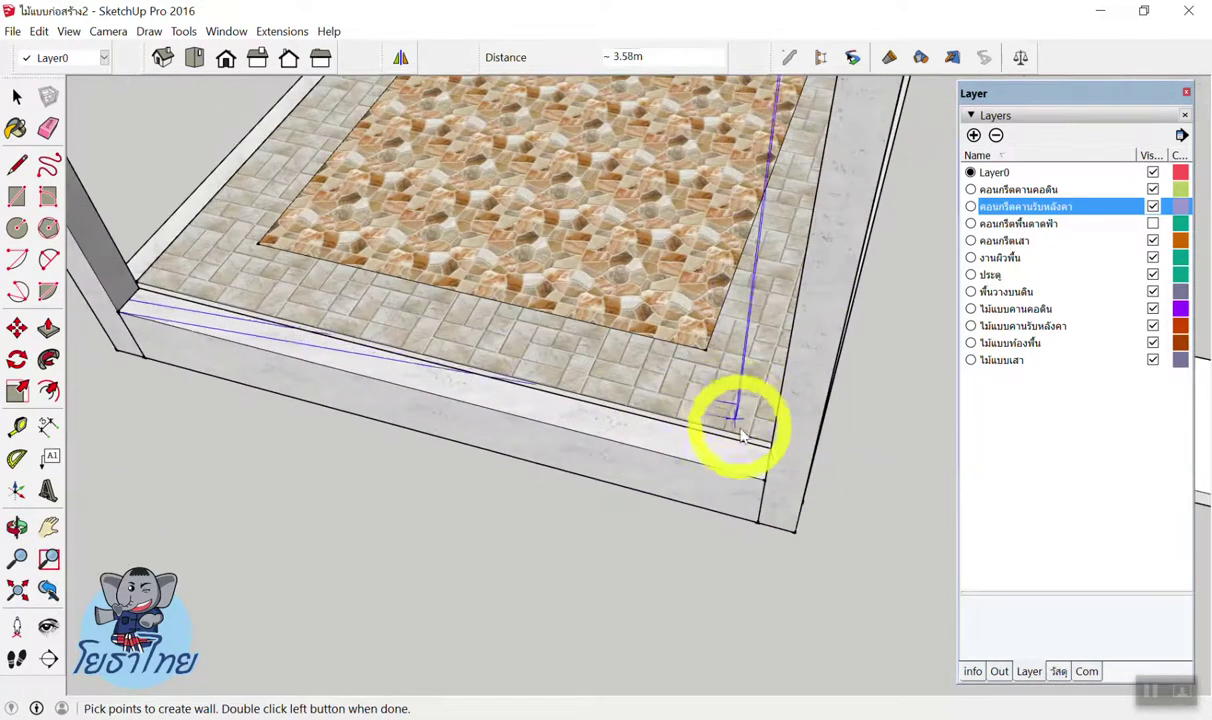
mouse_move(765, 481)
middle_down()
mouse_move(831, 446)
mouse_move(785, 454)
middle_up()
scroll(785, 454, up, 2)
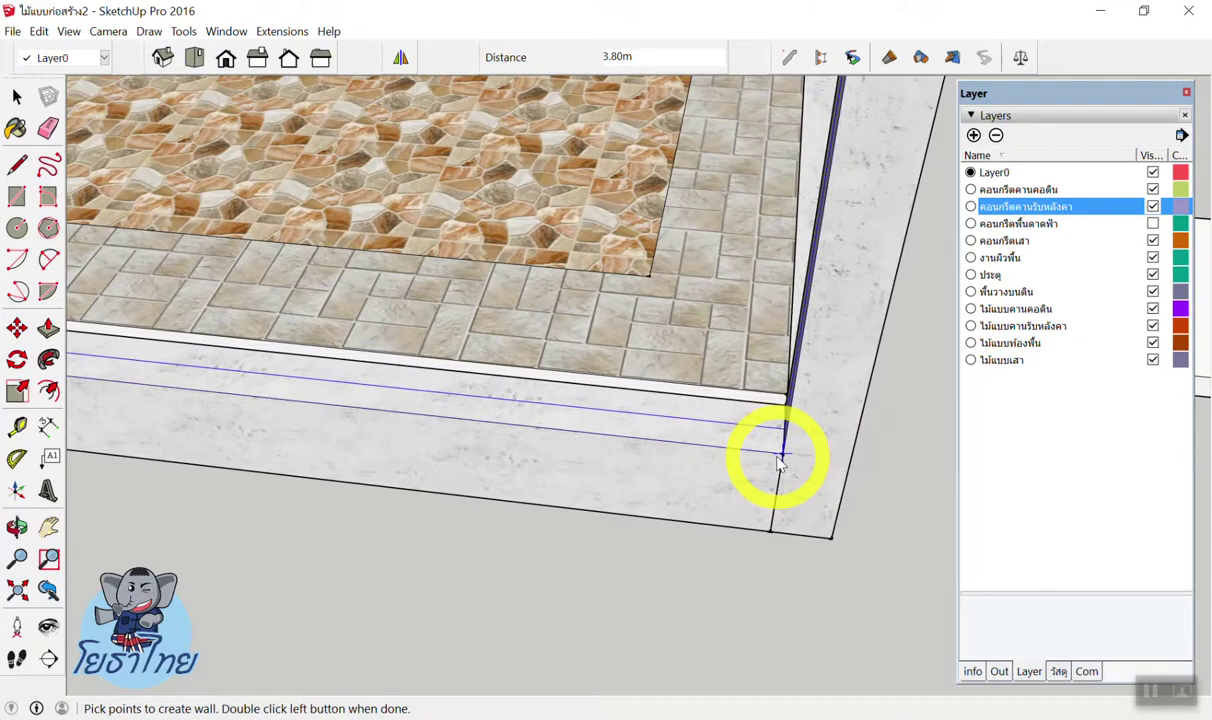
double_click(782, 458)
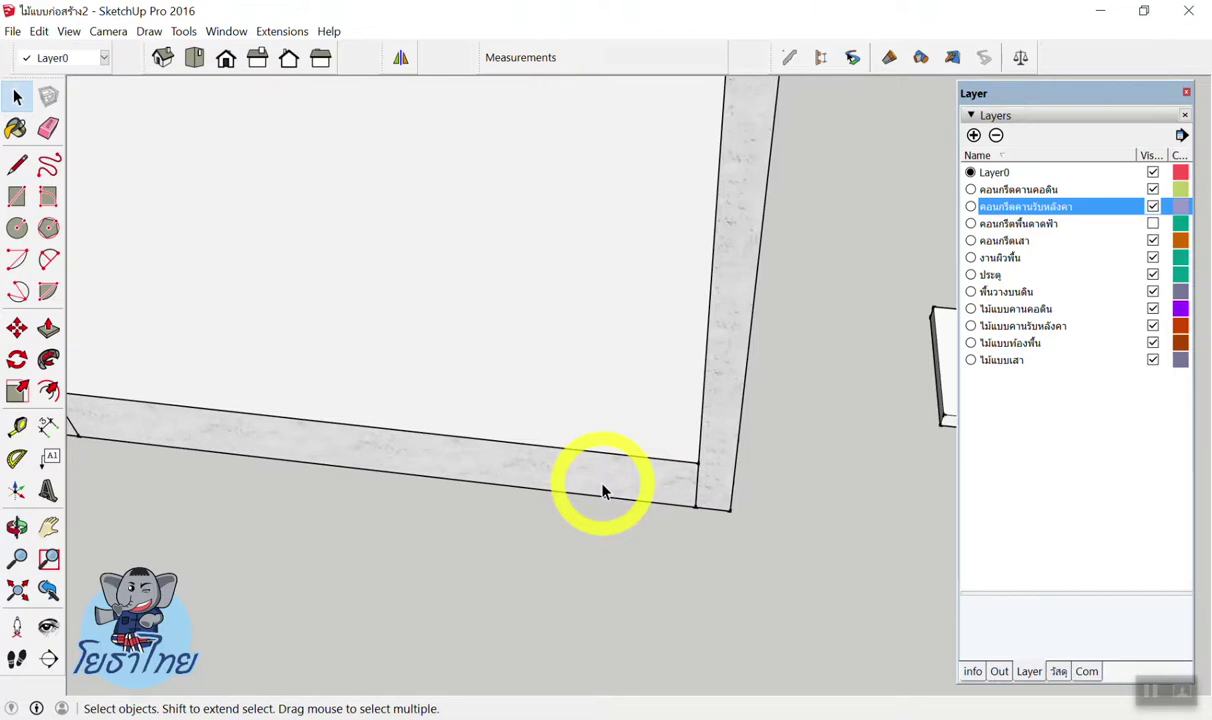
scroll(623, 495, down, 5)
Delete the standalone trial wall and the wall along the frame.
scroll(617, 337, down, 3)
key(Delete)
click(552, 325)
mouse_move(552, 325)
middle_down()
mouse_move(387, 360)
mouse_move(676, 411)
middle_up()
key(Delete)
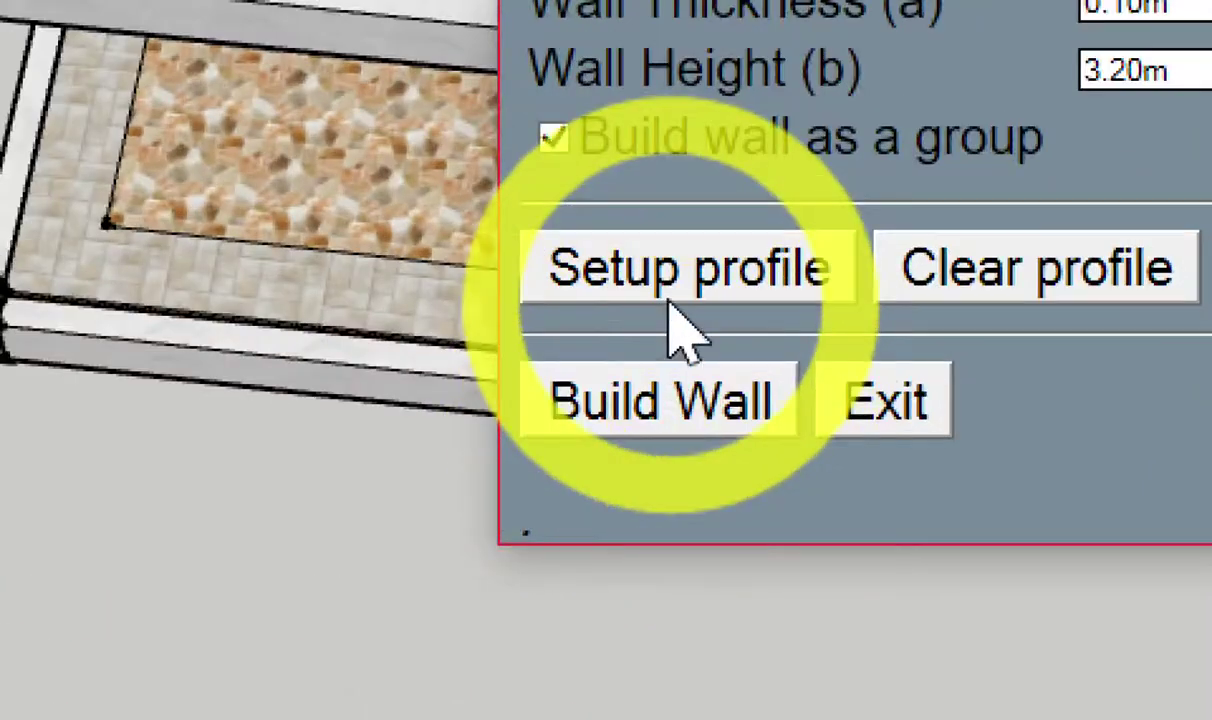
Clear the stored custom wall section profile in the vertical wall settings.
click(690, 288)
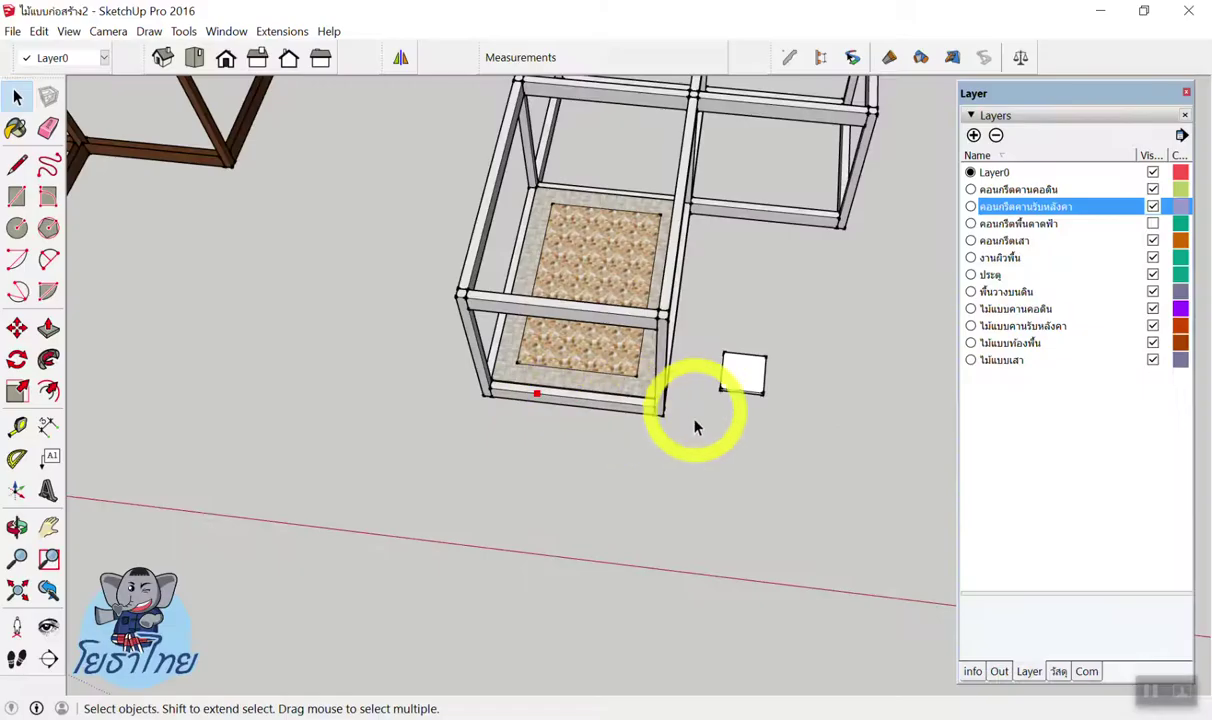
click(711, 460)
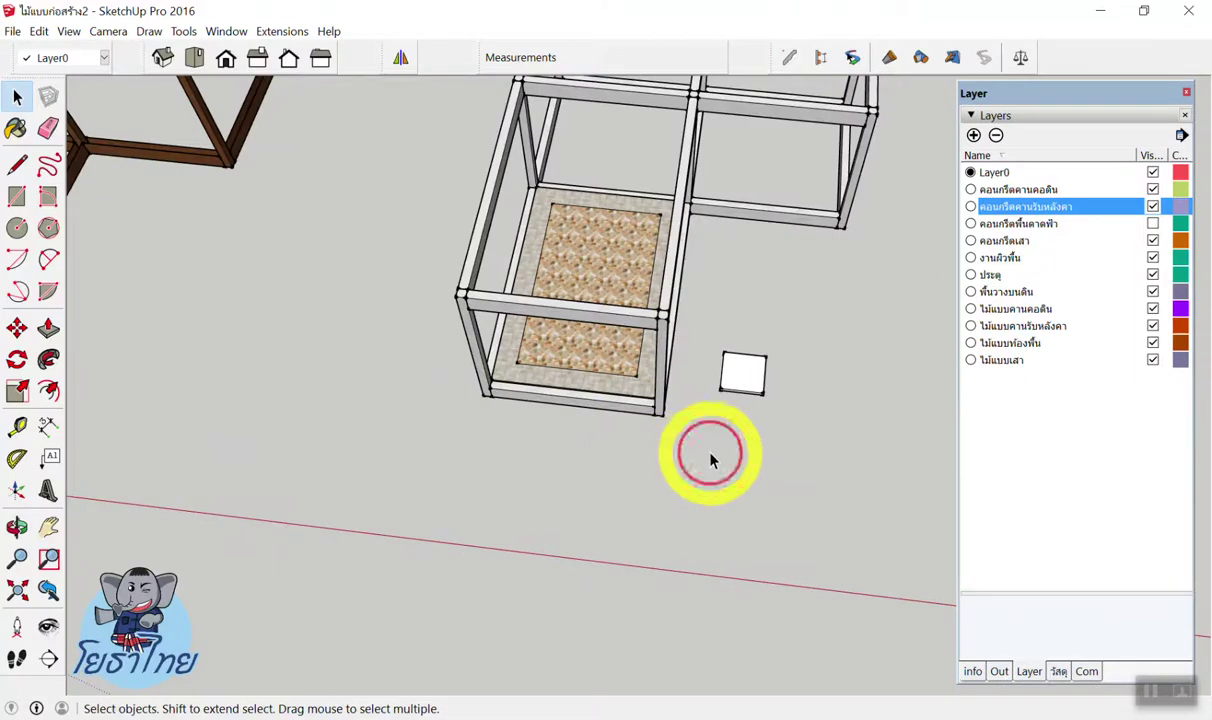
click(609, 398)
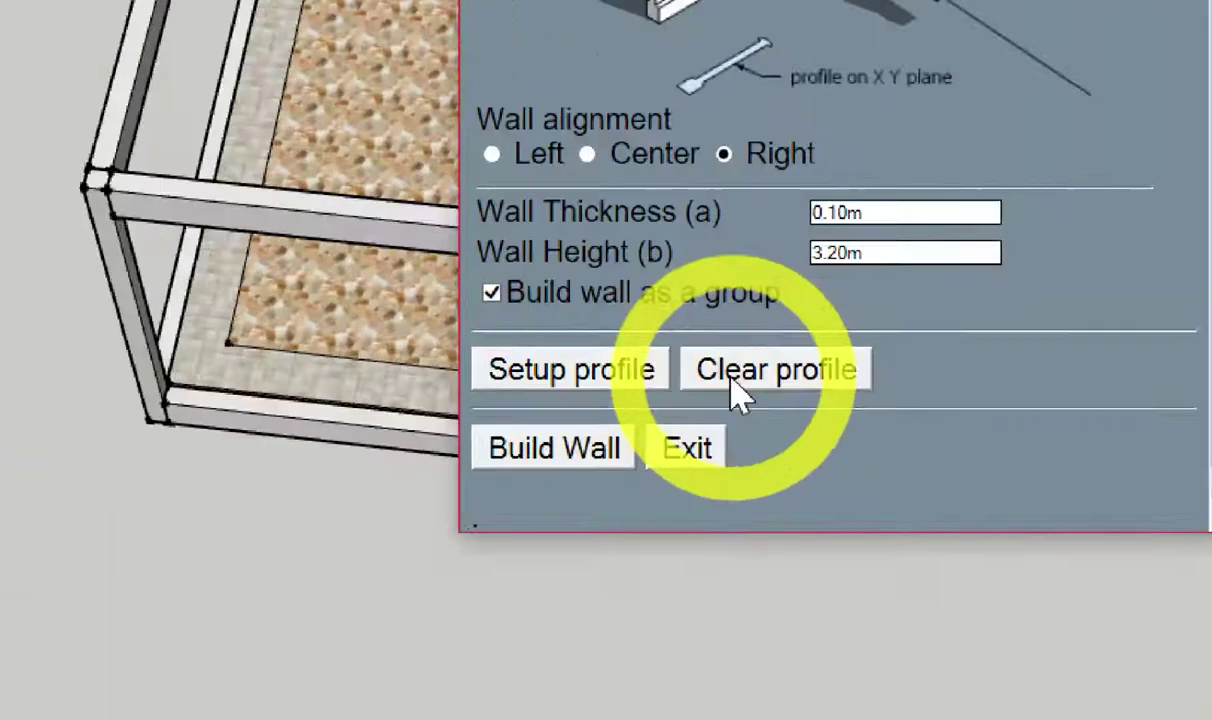
click(738, 395)
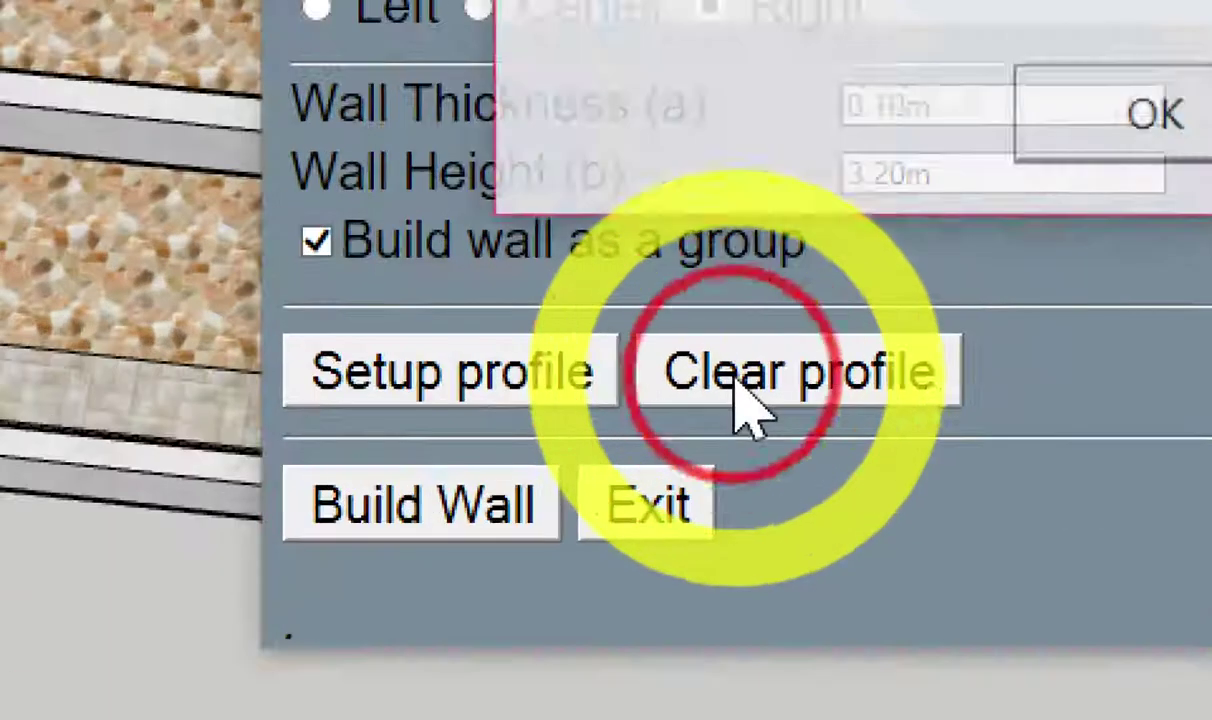
click(841, 310)
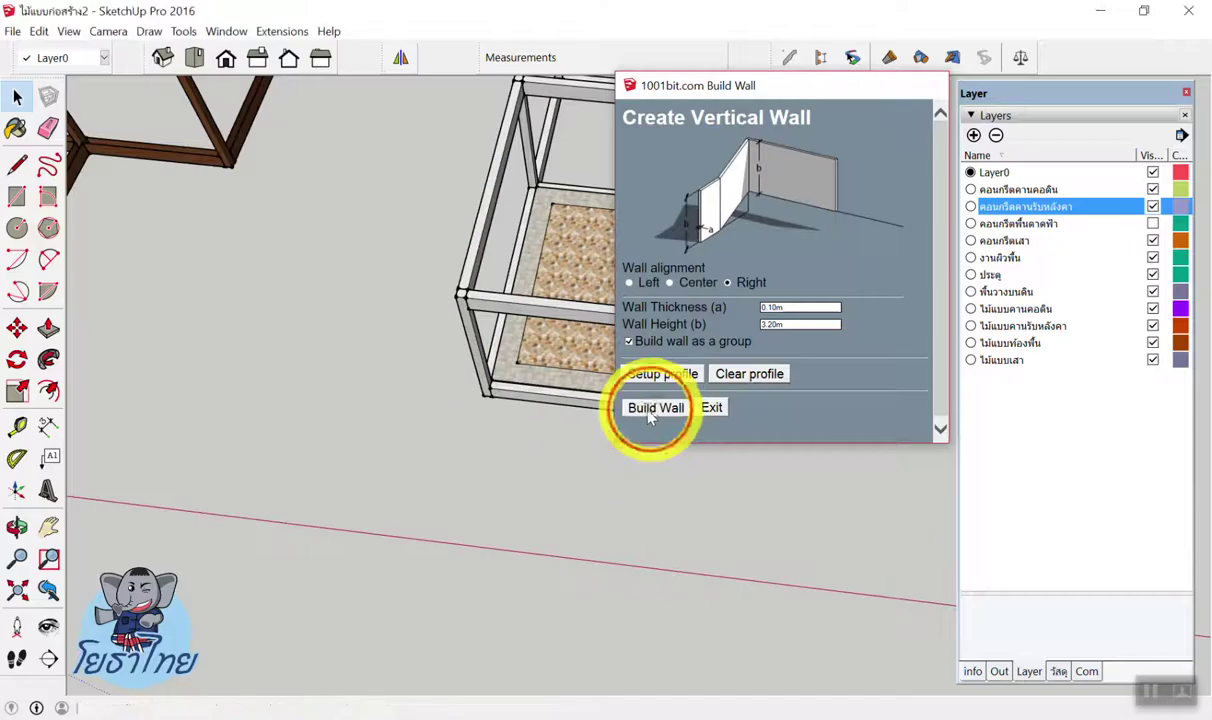
Build a 0.10 m thick, 3.20 m high wall from the start corner post to the opposite corner.
click(651, 410)
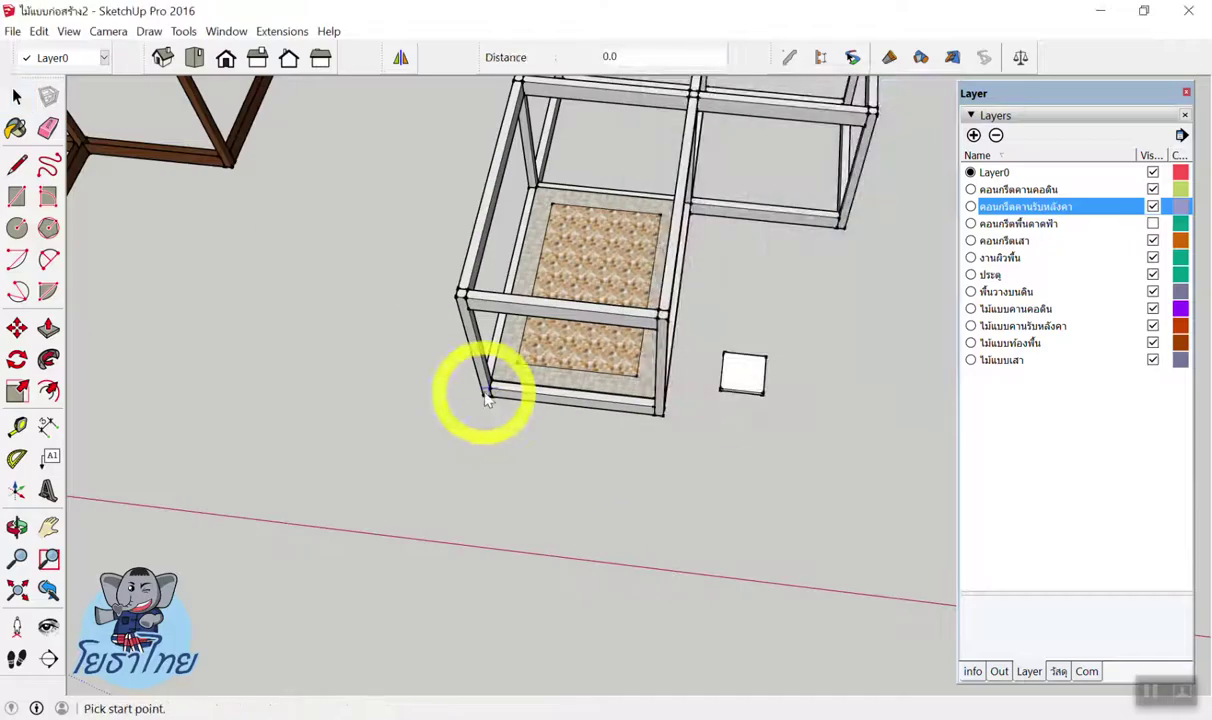
click(489, 397)
scroll(628, 346, up, 2)
scroll(636, 400, up, 3)
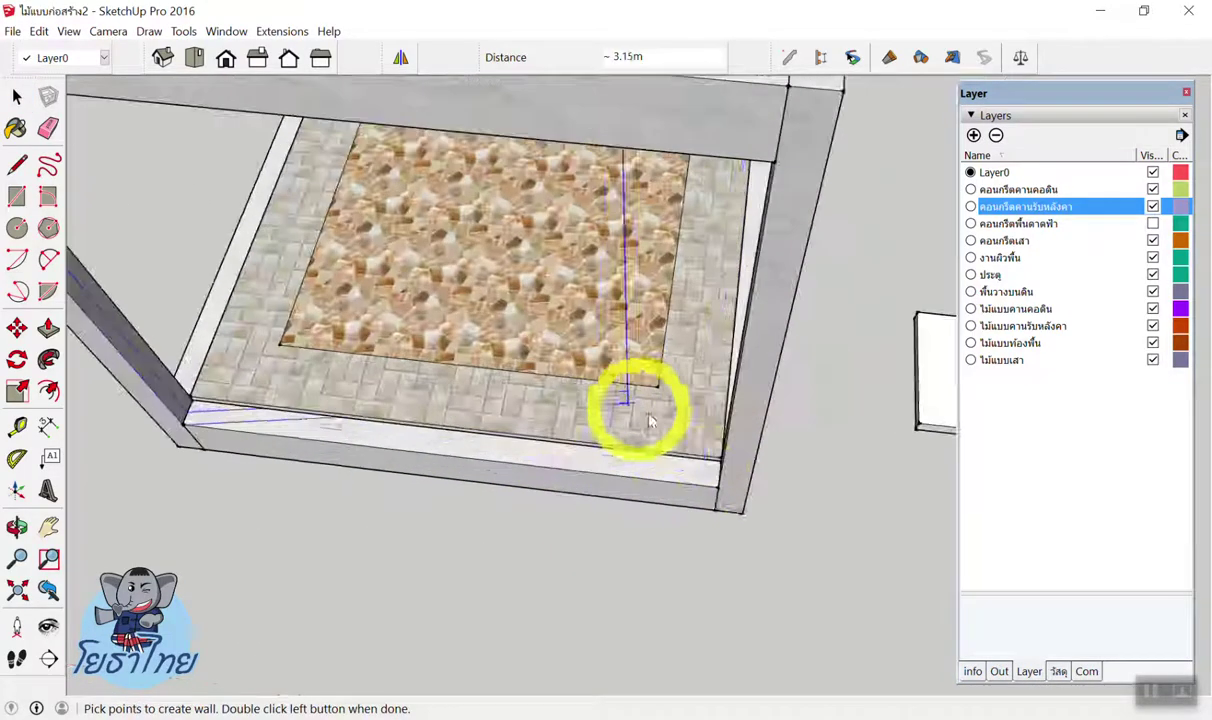
double_click(718, 490)
middle_drag(718, 490, 346, 341)
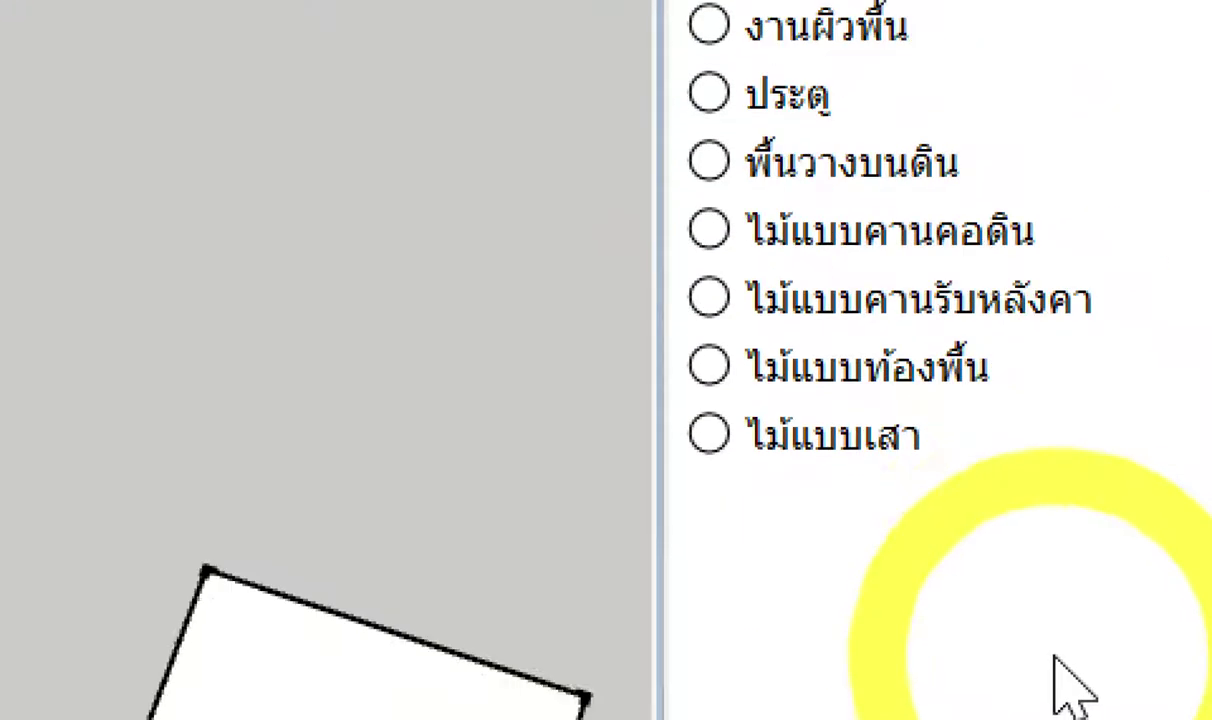
Add a layer in the Layers panel and name it ผนัง using the Thai keyboard.
click(1065, 412)
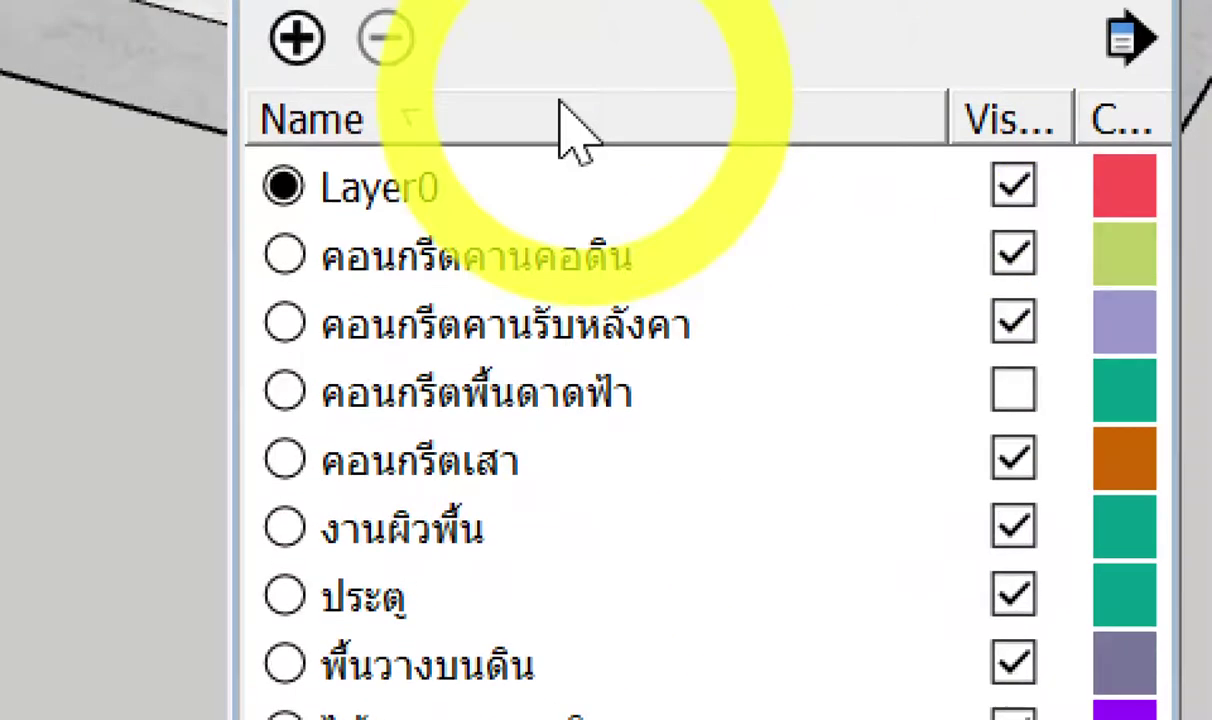
click(298, 62)
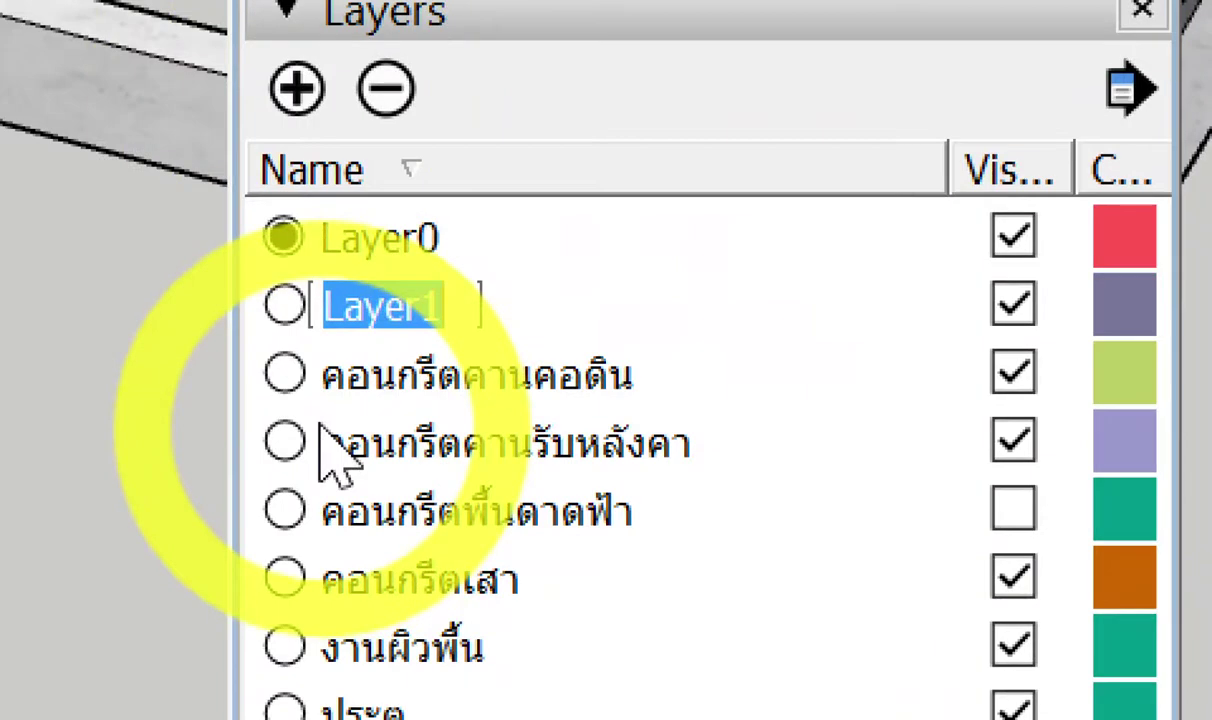
text(zo)
key(alt+shift)
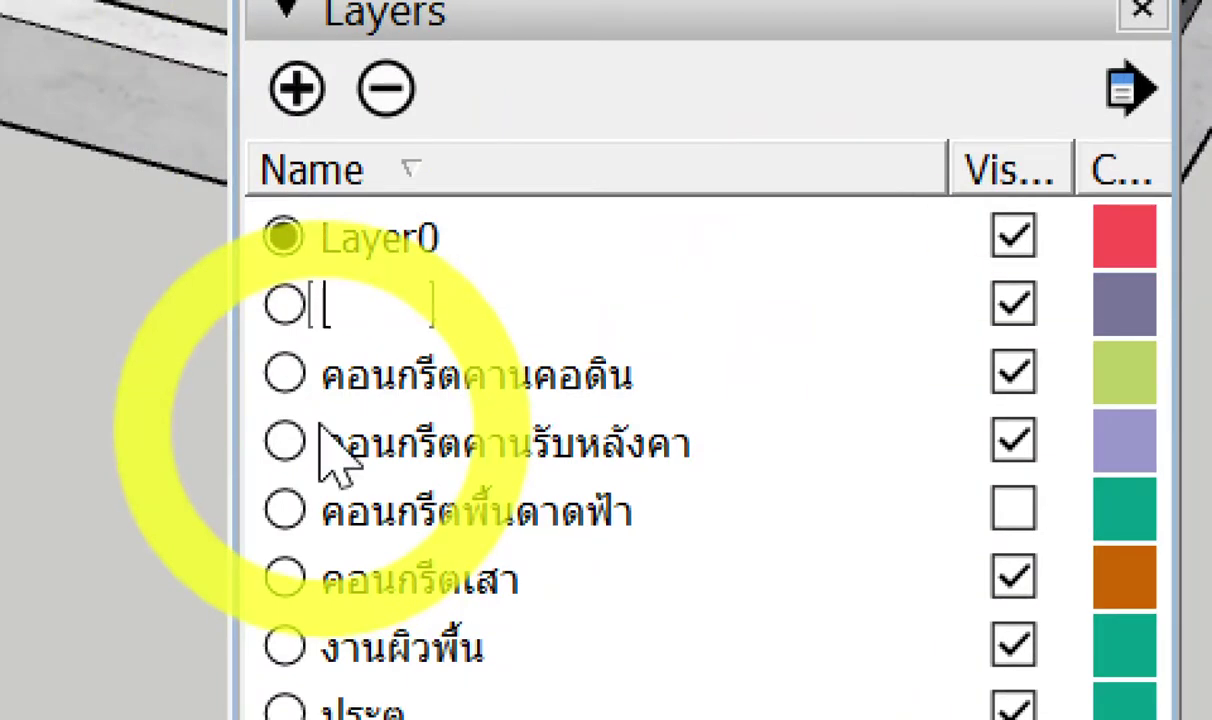
text(ผนัง)
key(Return)
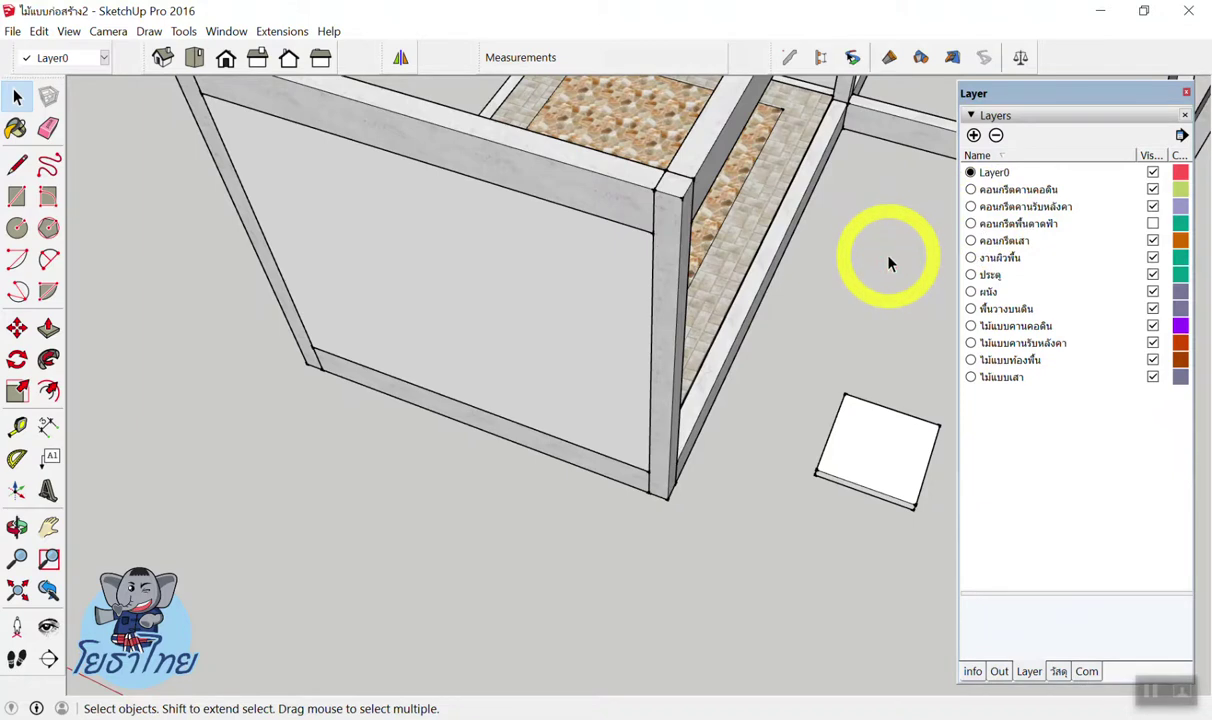
mouse_move(890, 263)
middle_down()
mouse_move(465, 235)
mouse_move(674, 284)
mouse_move(238, 298)
mouse_move(555, 316)
mouse_move(311, 338)
mouse_move(549, 346)
mouse_move(473, 273)
mouse_move(596, 315)
middle_up()
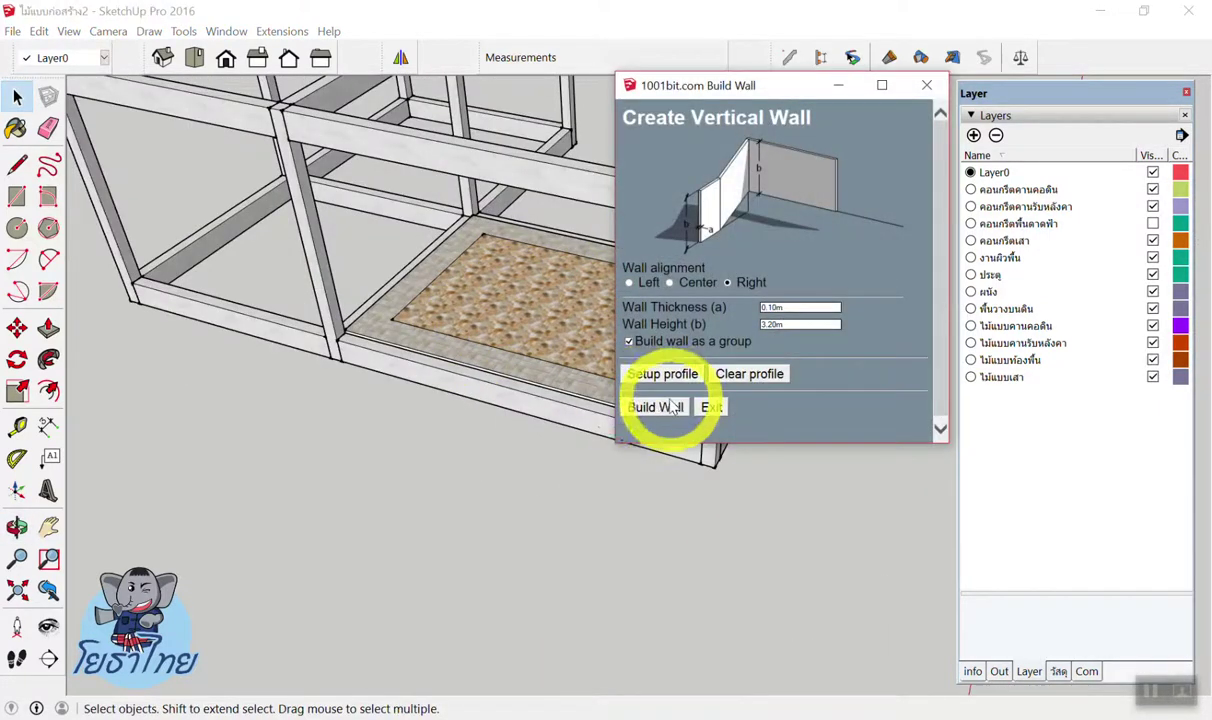
Build a wall panel from the post base to the right-hand corner.
click(660, 406)
scroll(338, 340, up, 3)
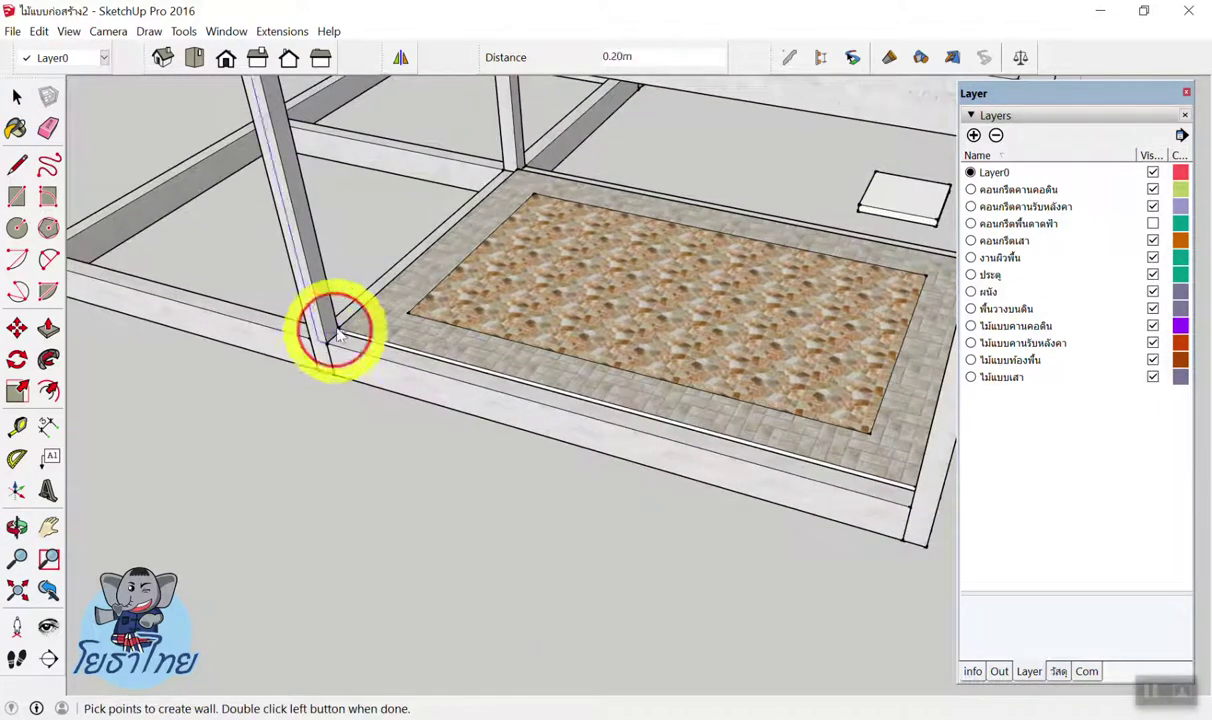
click(330, 345)
scroll(330, 345, down, 3)
double_click(668, 480)
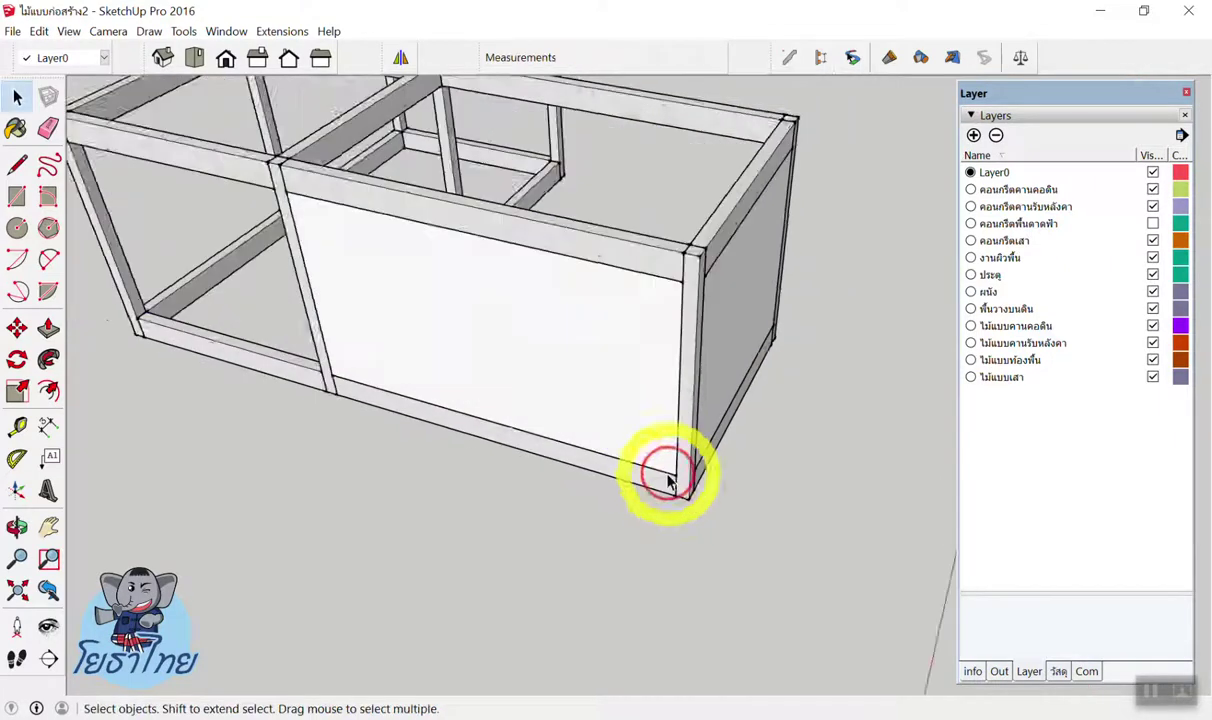
scroll(262, 379, down, 3)
scroll(330, 327, down, 2)
scroll(533, 311, up, 5)
middle_drag(533, 311, 536, 325)
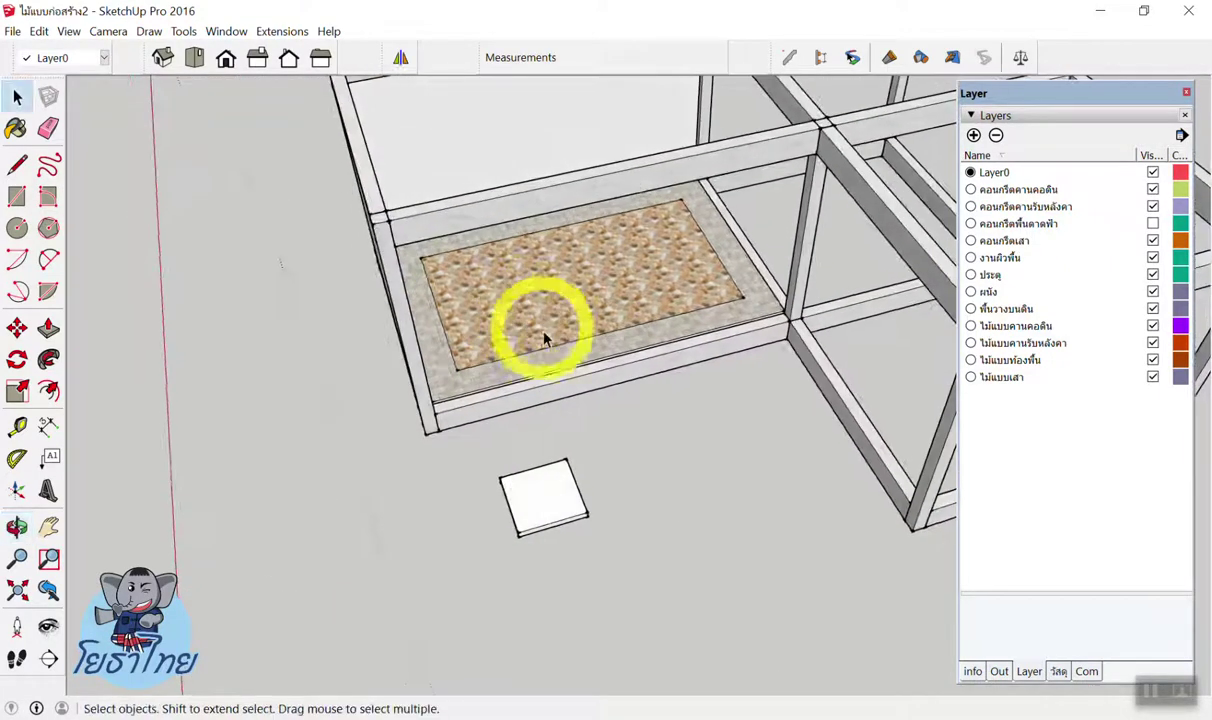
Change the wall height to 3 and build a lower wall panel from the floor corner.
click(782, 322)
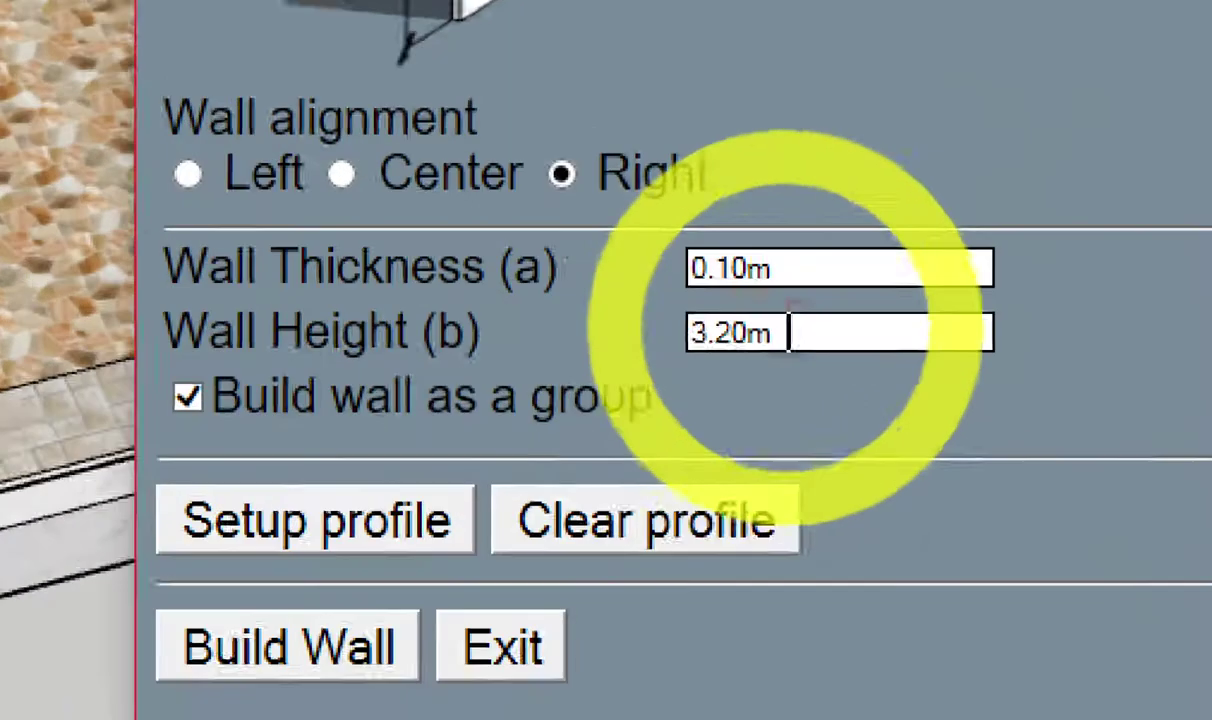
drag(815, 330, 692, 340)
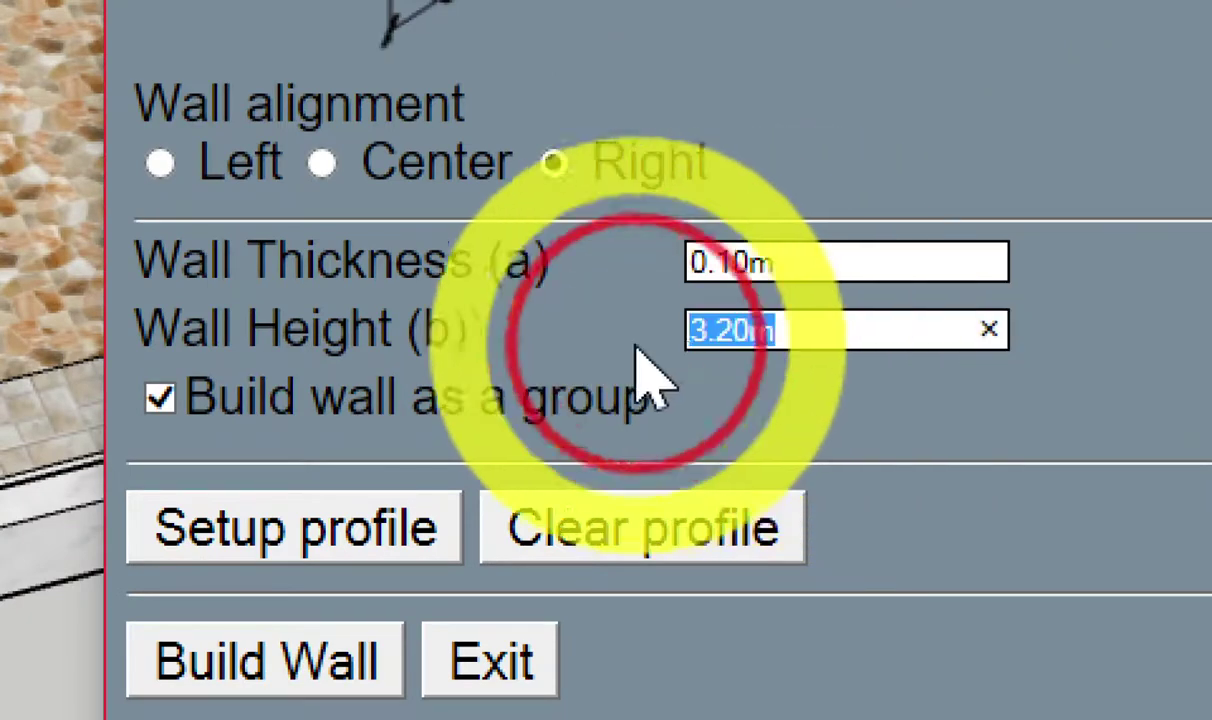
text(-)
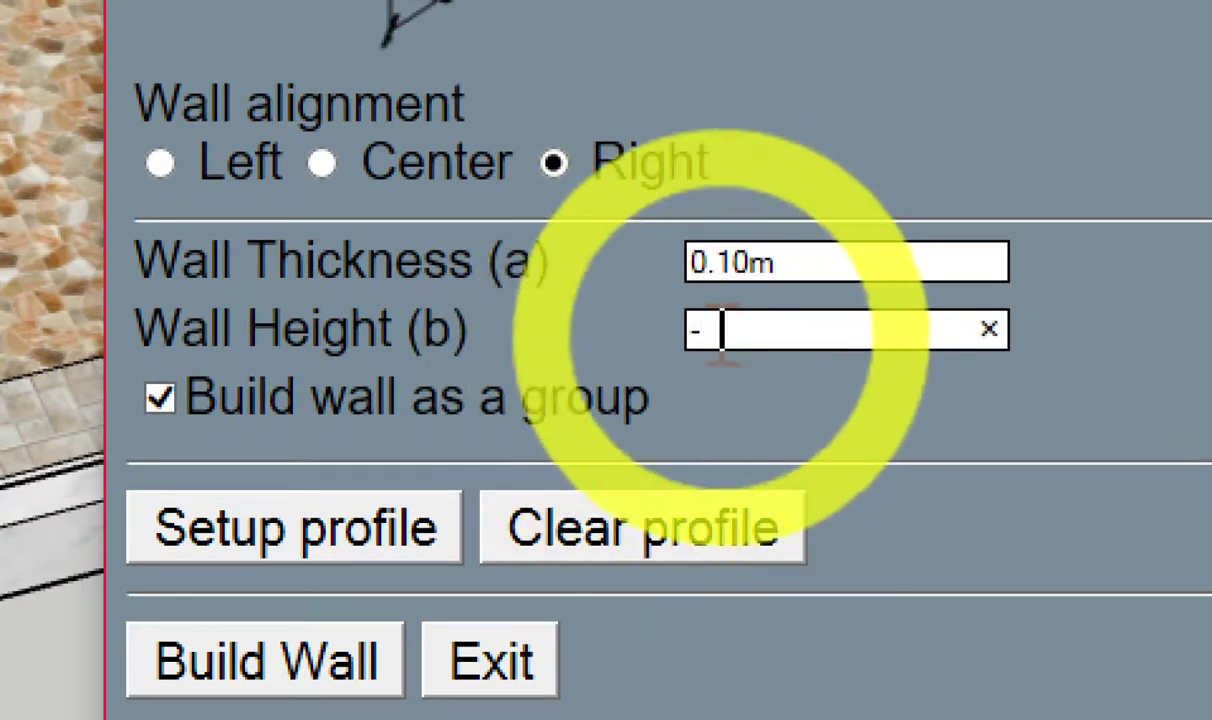
text(3)
click(279, 665)
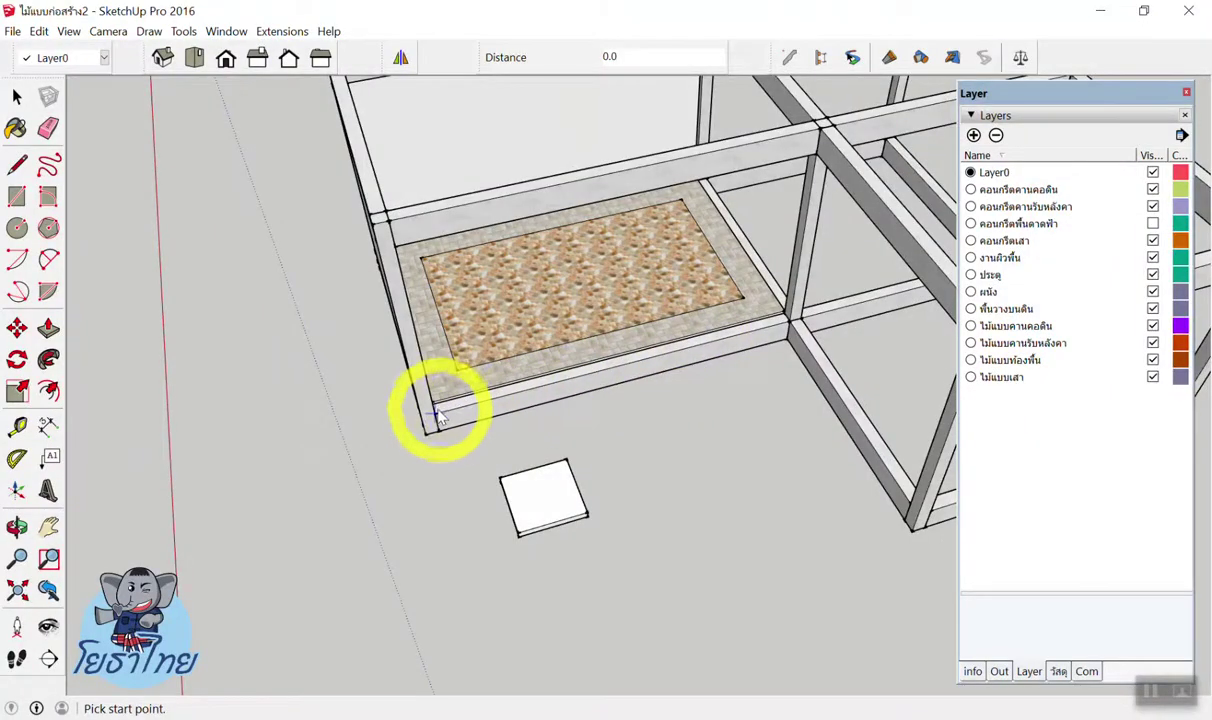
click(470, 377)
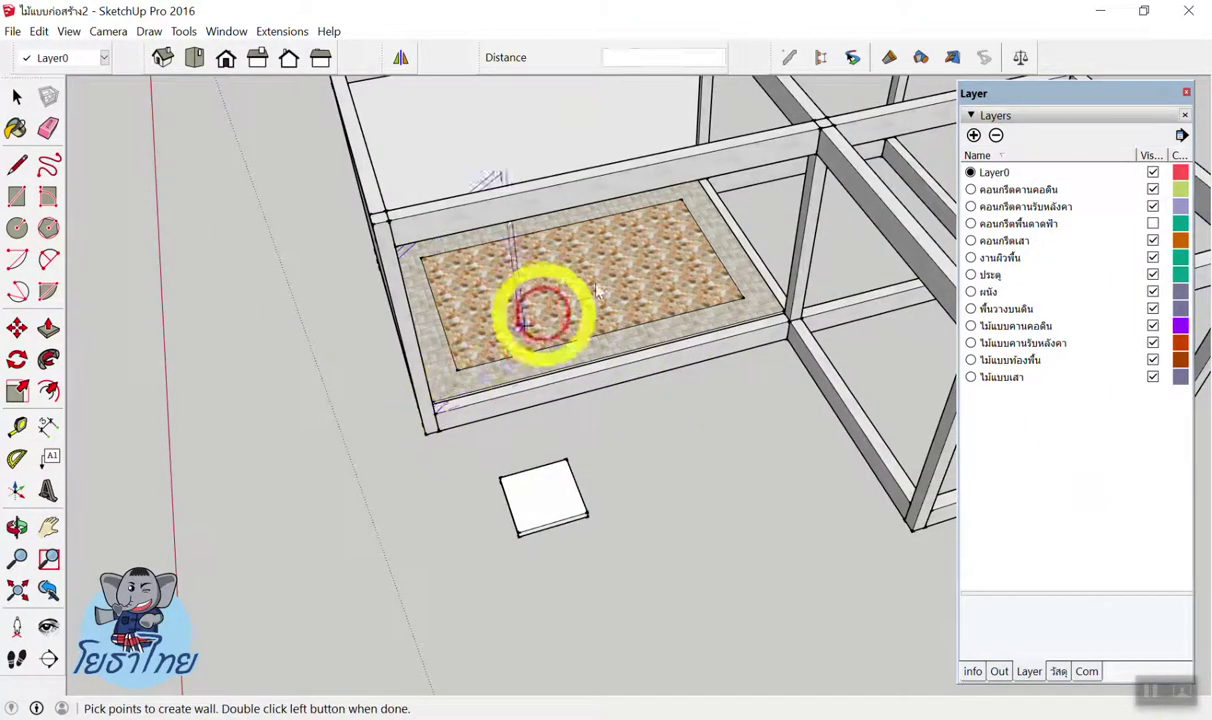
double_click(790, 322)
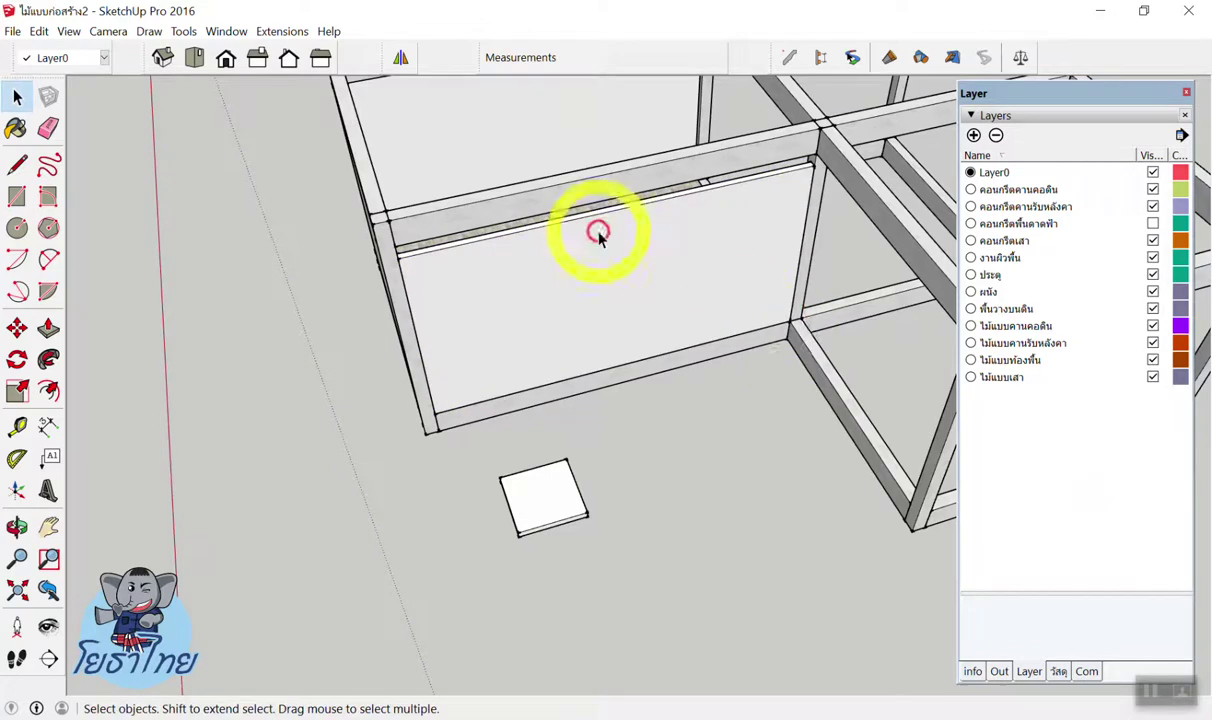
middle_drag(625, 241, 500, 143)
scroll(425, 189, up, 3)
scroll(425, 212, up, 1)
middle_drag(425, 212, 363, 253)
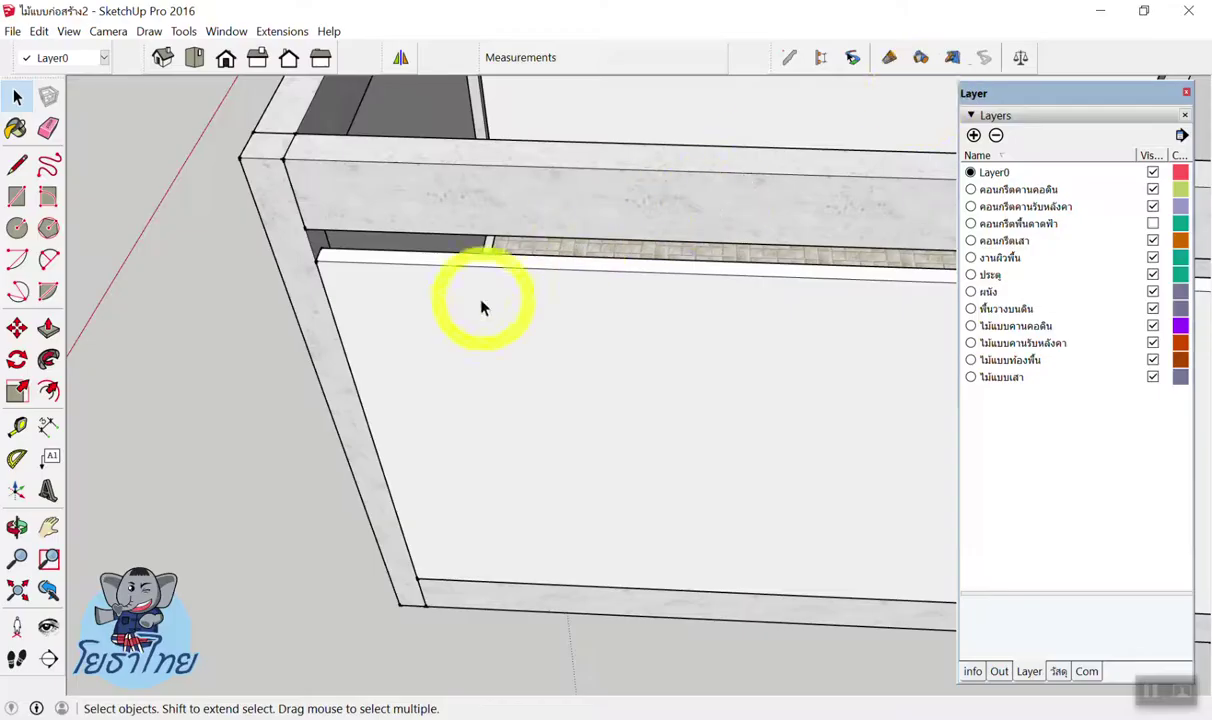
Show the 1001bit tools toolbar, then close it again.
right_click(452, 60)
click(473, 78)
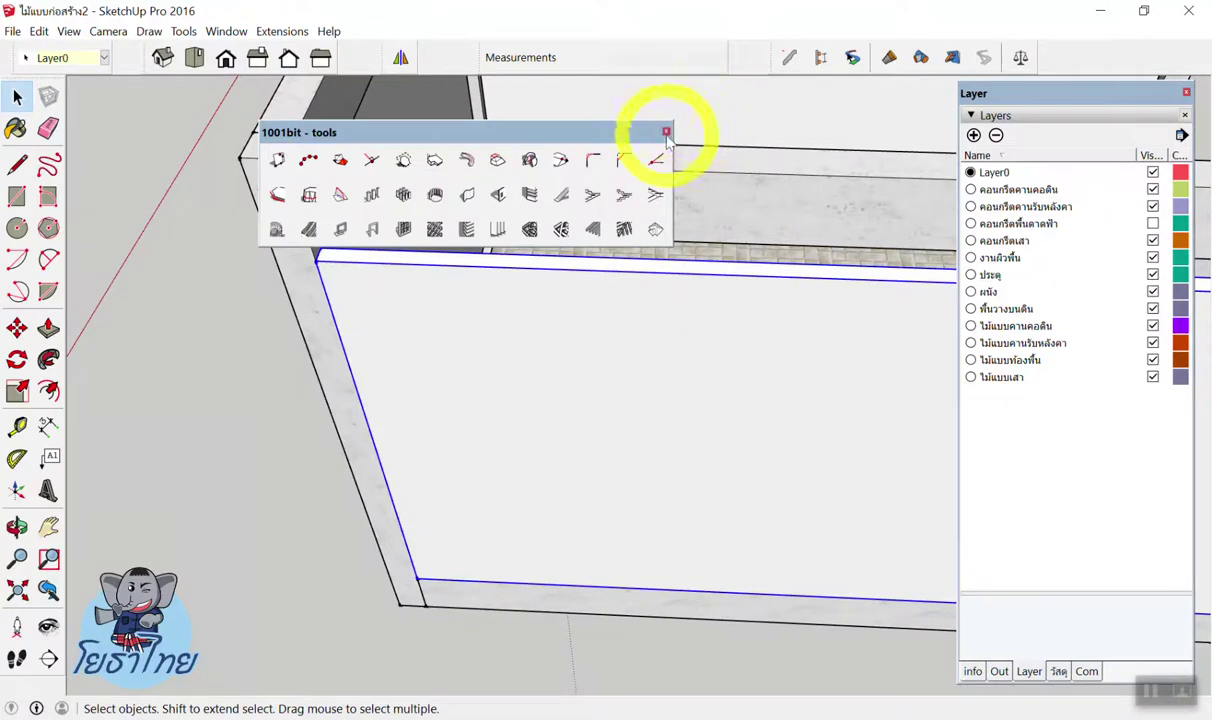
click(666, 132)
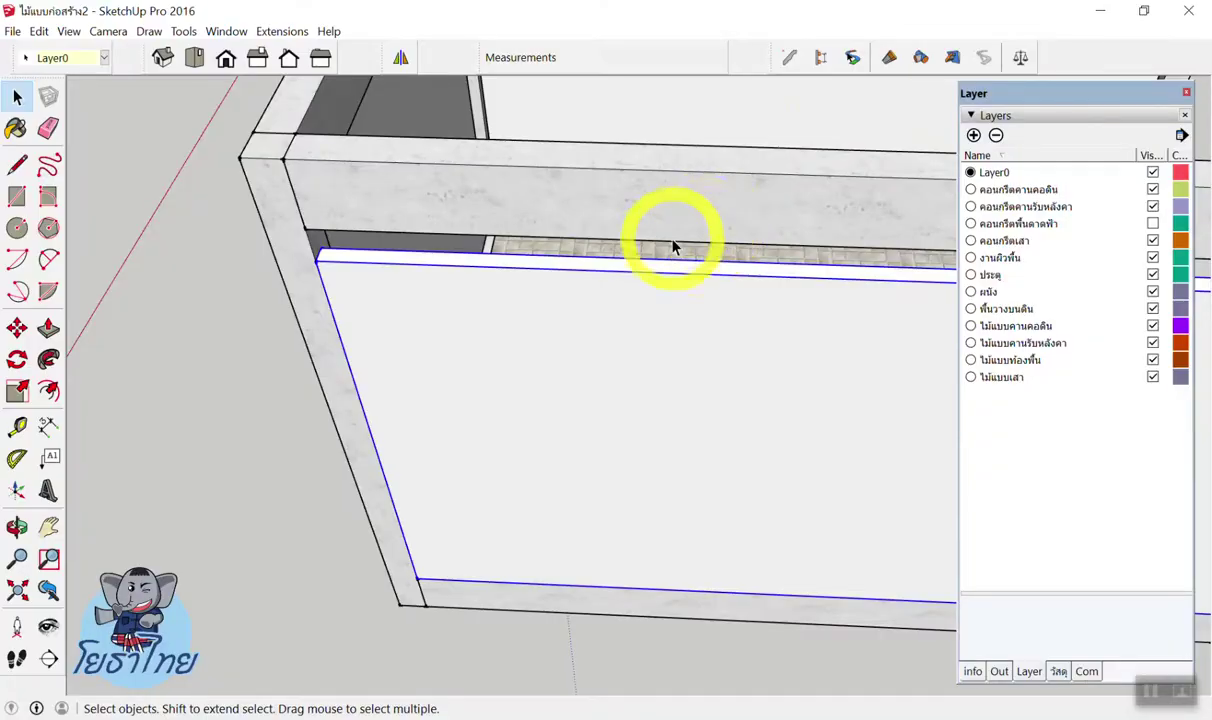
middle_drag(673, 244, 555, 300)
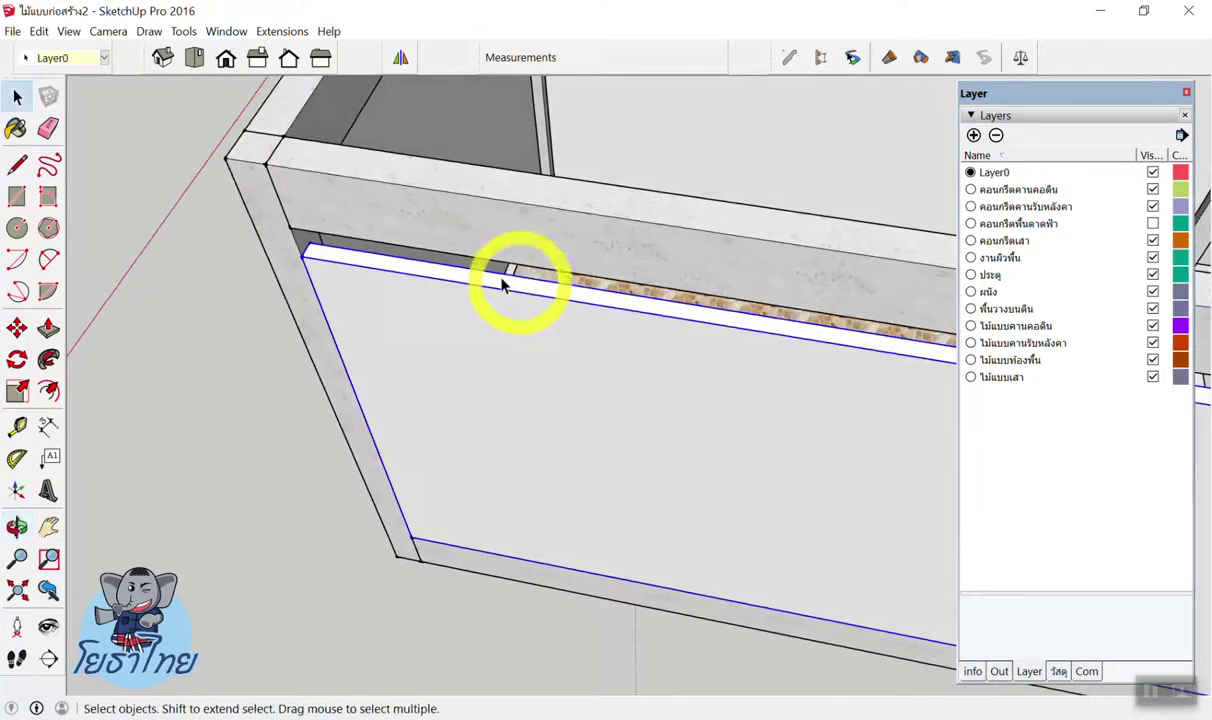
Inside the lower wall group, push/pull the top face up 0.20 m, then exit the group.
double_click(437, 277)
scroll(474, 280, up, 2)
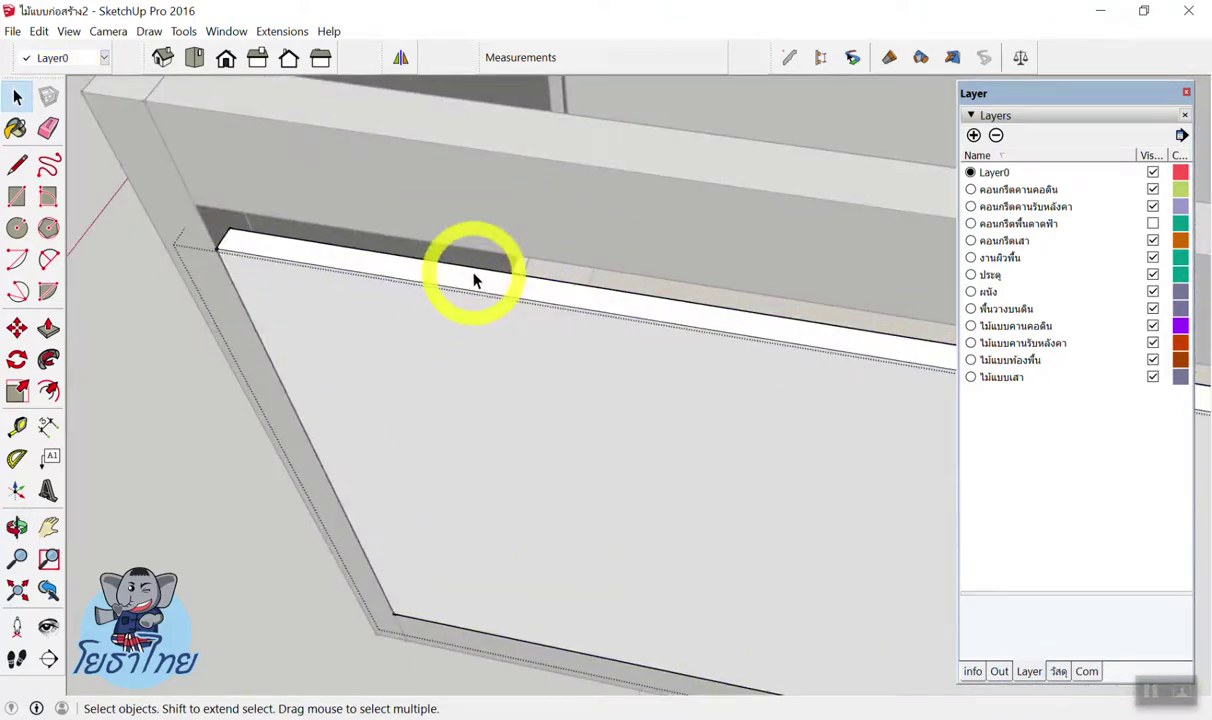
key(p)
click(472, 280)
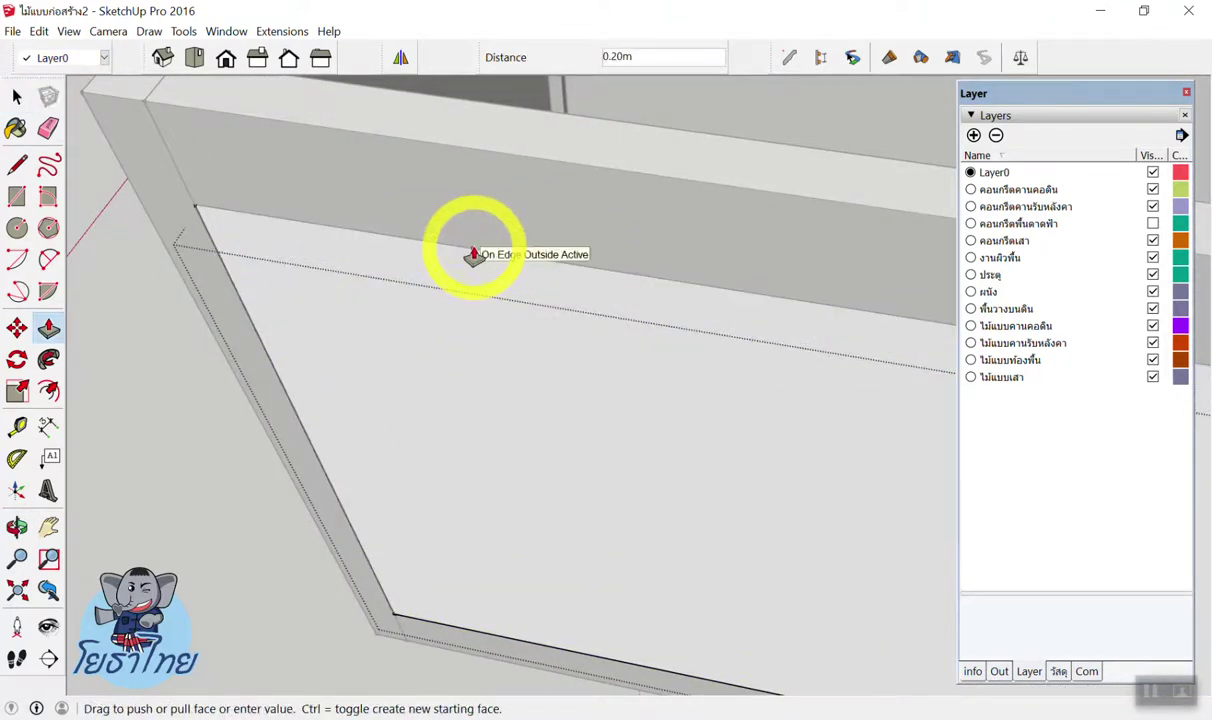
click(472, 255)
key(space)
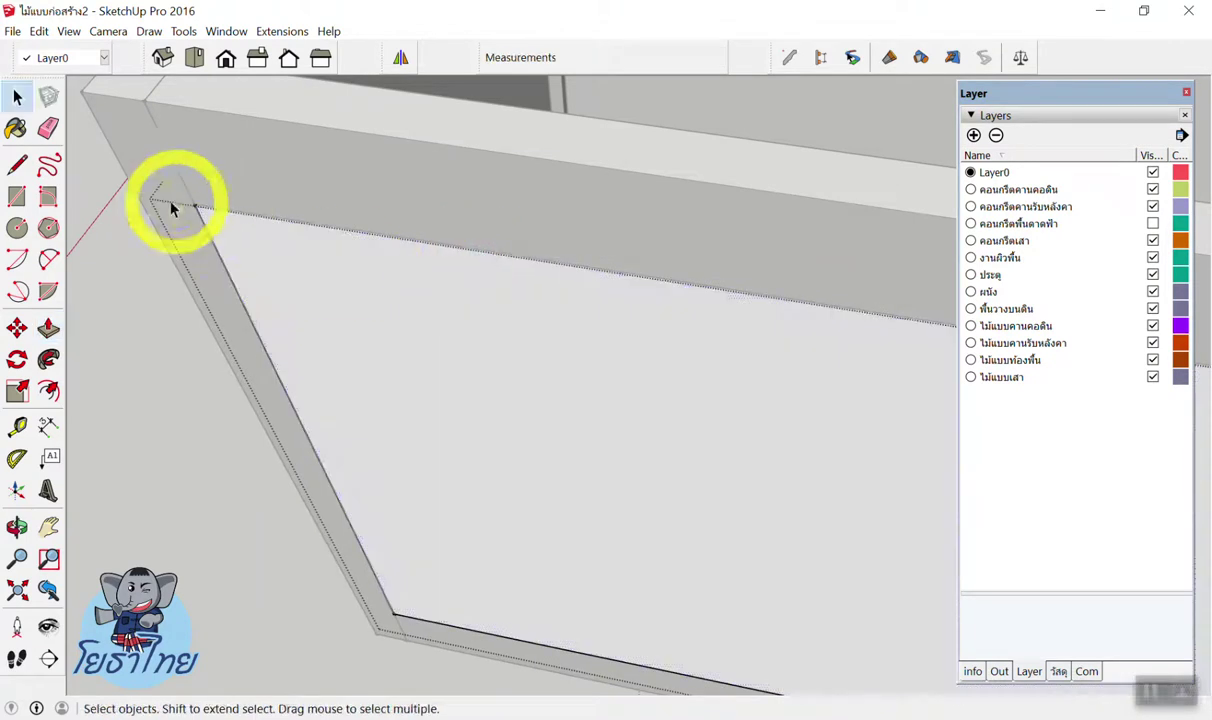
click(141, 262)
middle_drag(437, 283, 447, 298)
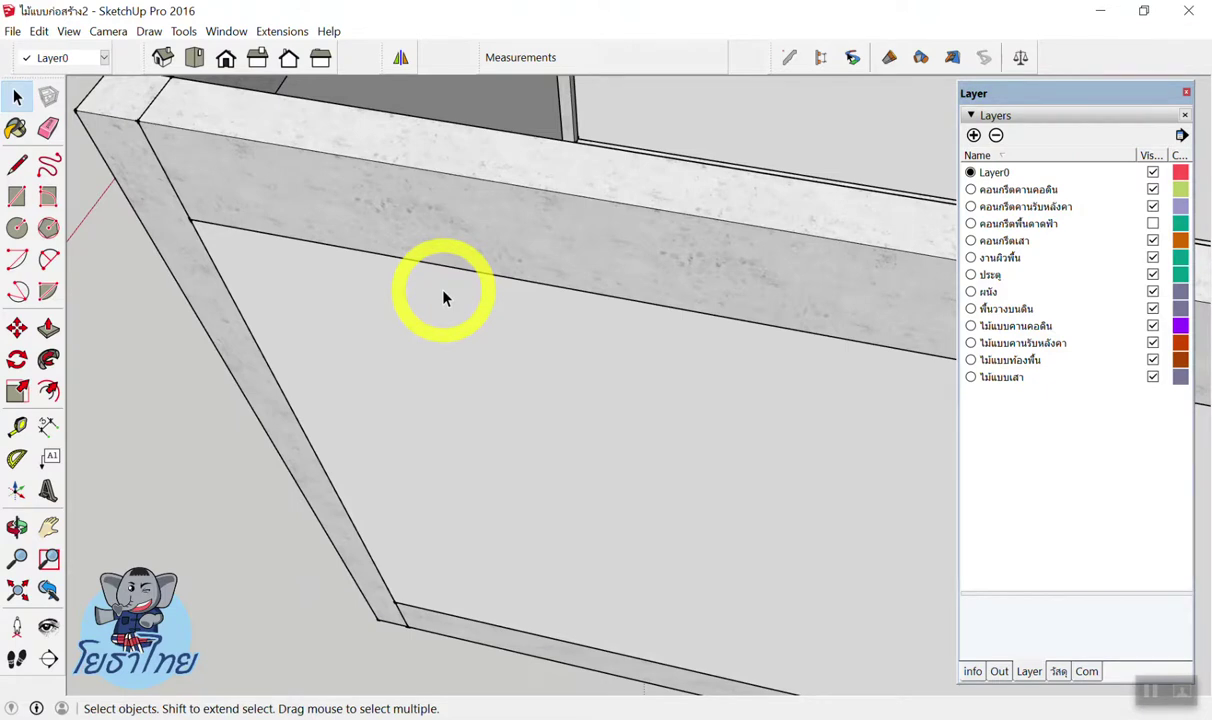
scroll(445, 297, down, 3)
scroll(460, 262, down, 3)
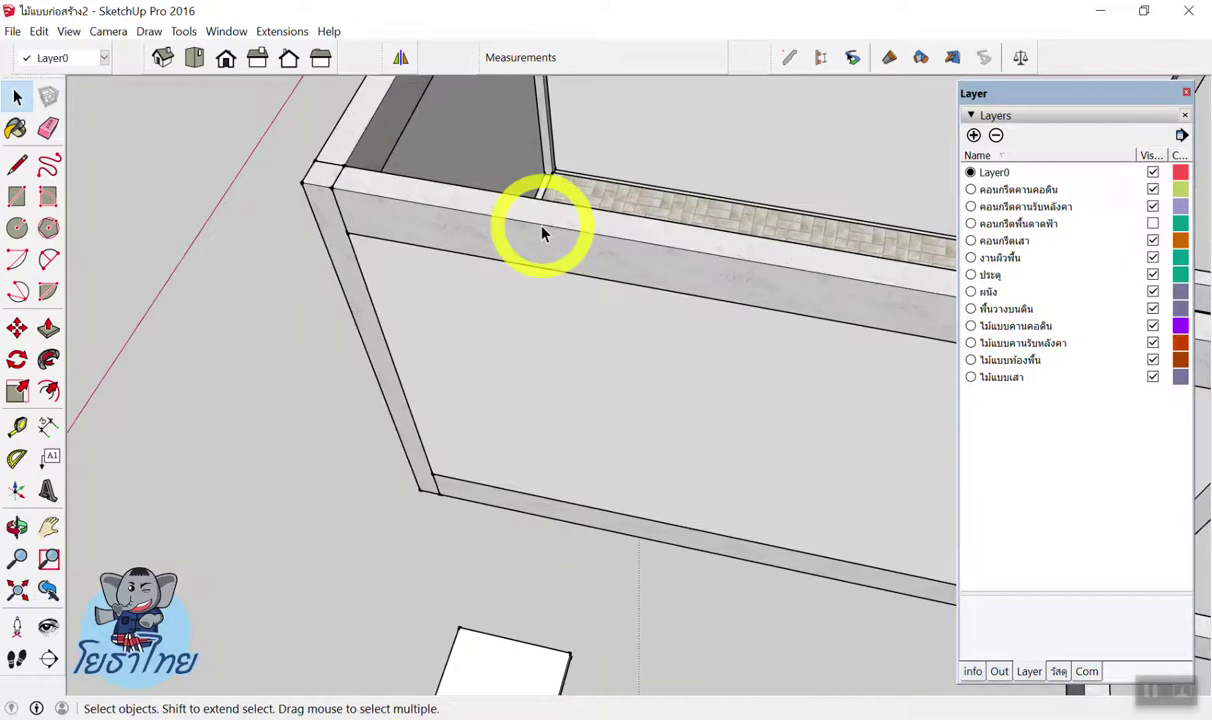
scroll(555, 216, down, 2)
mouse_move(806, 189)
middle_down()
mouse_move(873, 197)
mouse_move(760, 220)
middle_up()
scroll(760, 220, down, 2)
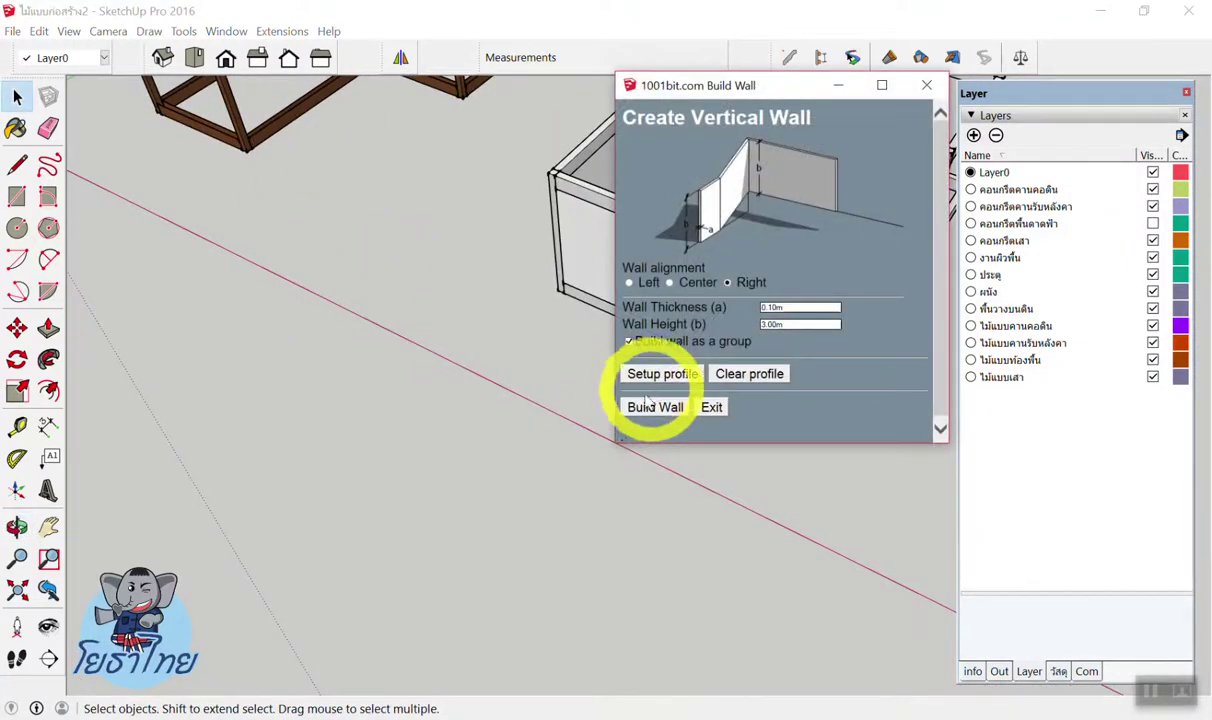
Draw a pair of trial walls on the empty ground.
click(645, 405)
scroll(420, 317, up, 3)
click(352, 244)
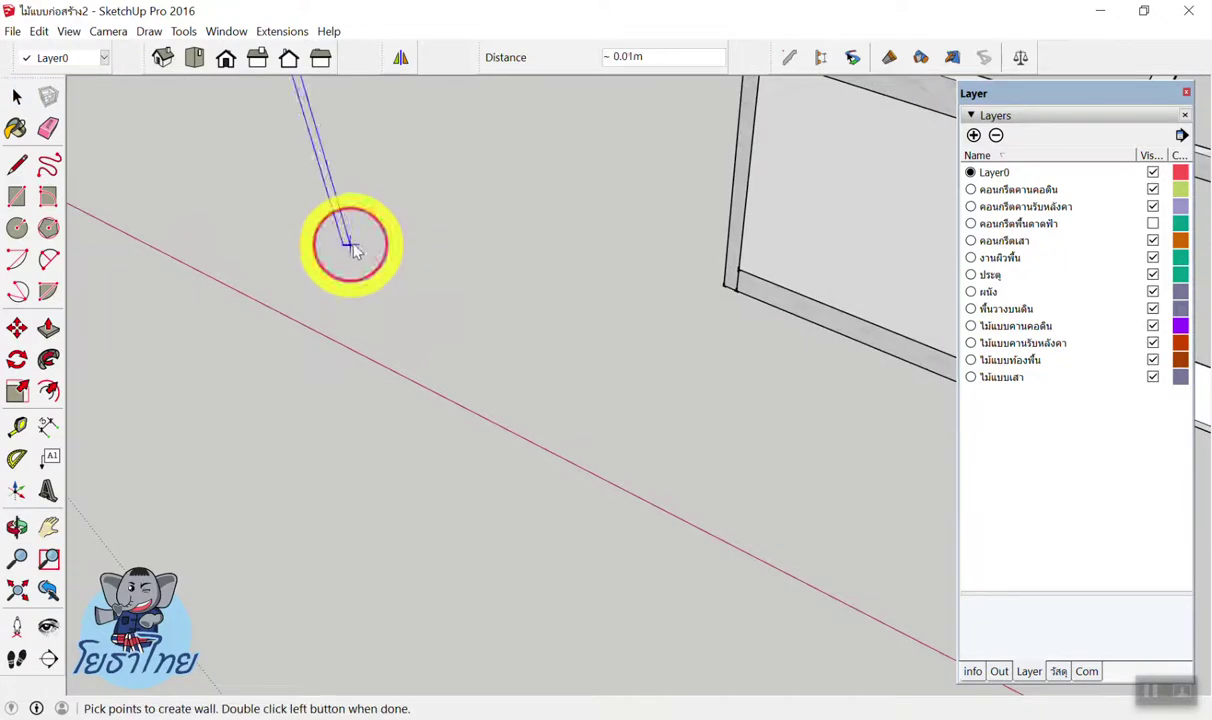
click(553, 327)
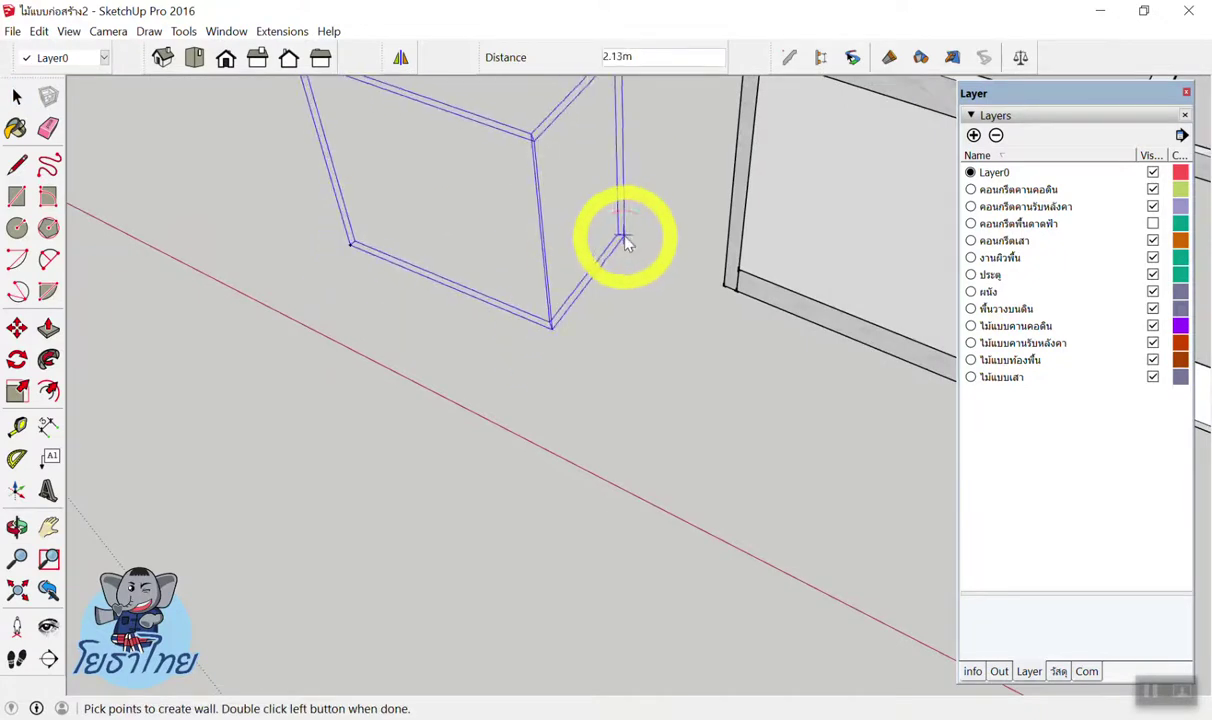
double_click(621, 236)
scroll(640, 327, down, 3)
mouse_move(640, 327)
middle_down()
mouse_move(612, 406)
mouse_move(549, 344)
middle_up()
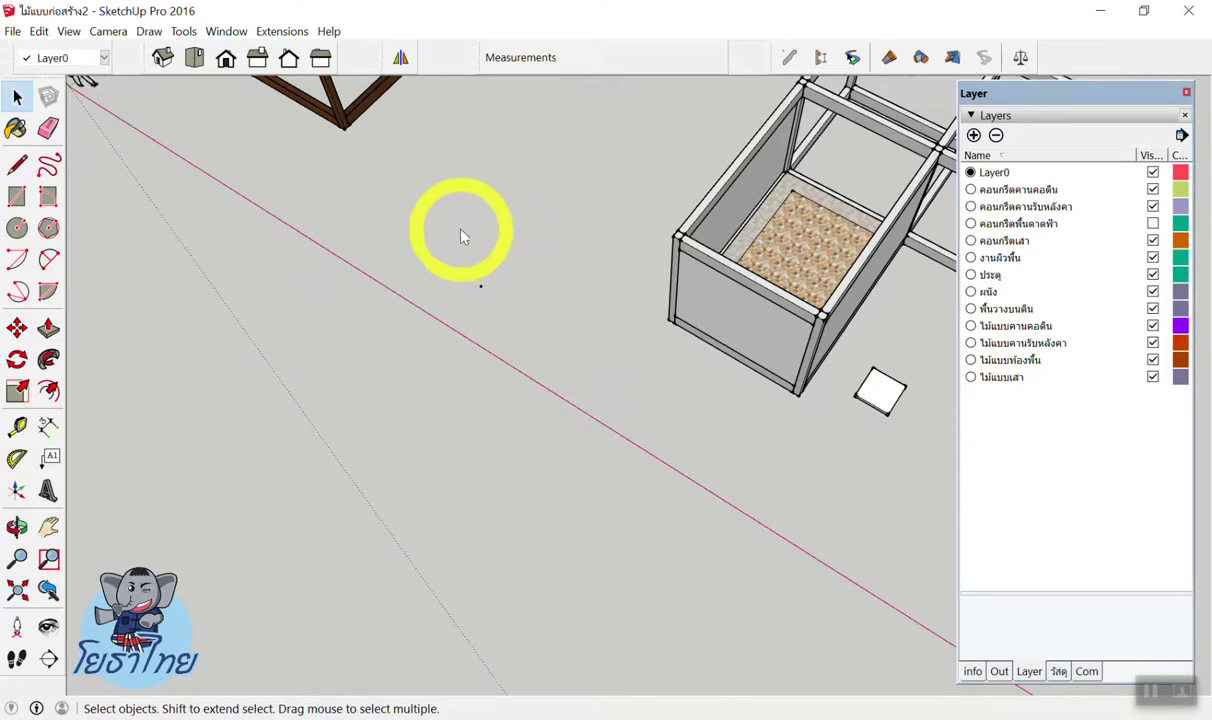
Draw another L-shaped pair of trial walls on the ground.
click(649, 406)
click(445, 250)
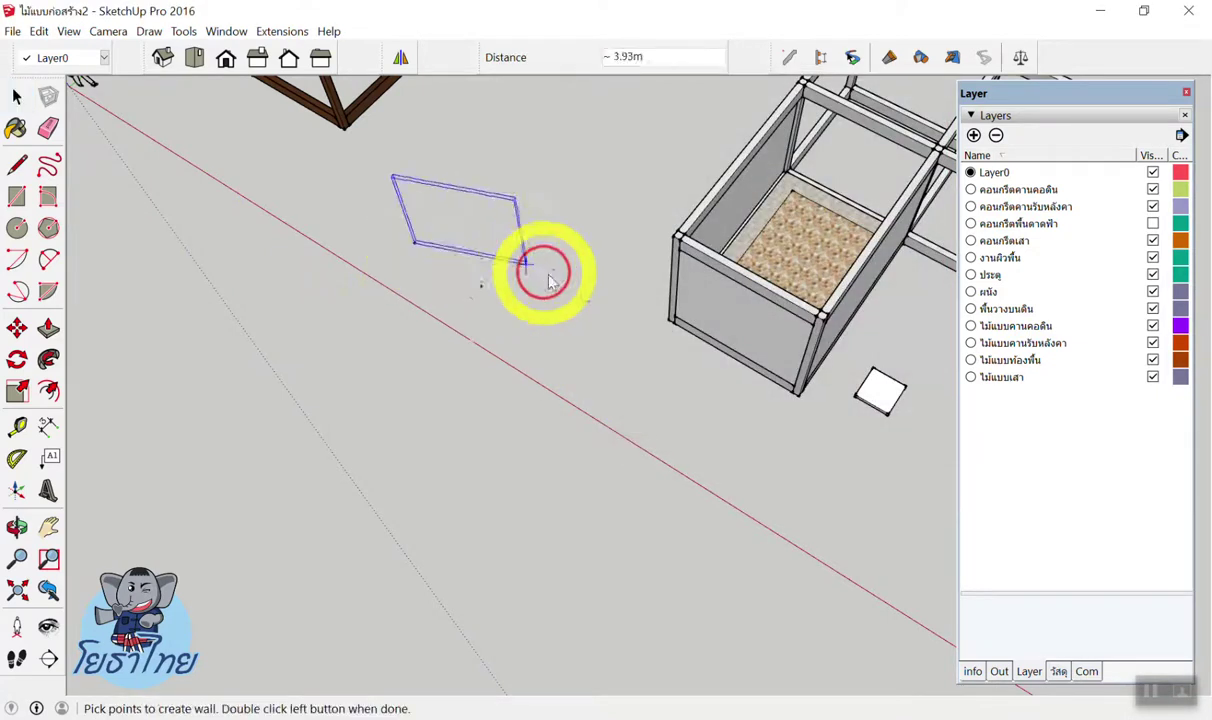
click(581, 343)
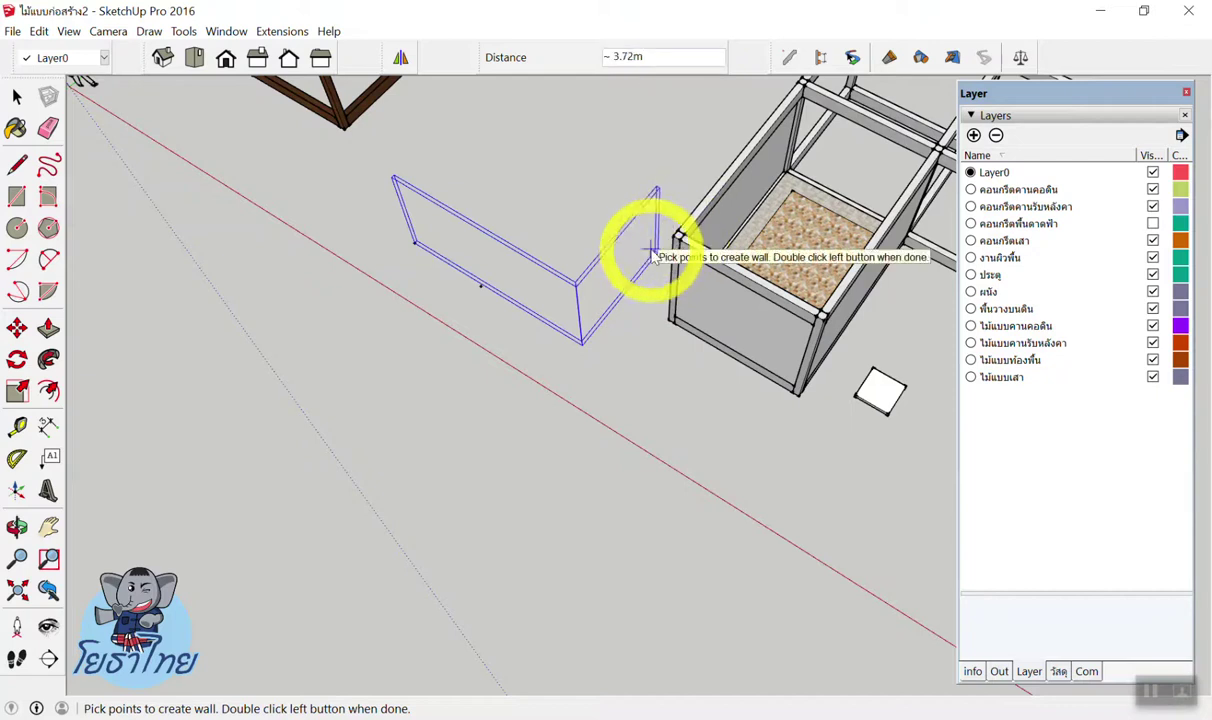
double_click(651, 255)
scroll(649, 200, up, 2)
scroll(630, 260, up, 3)
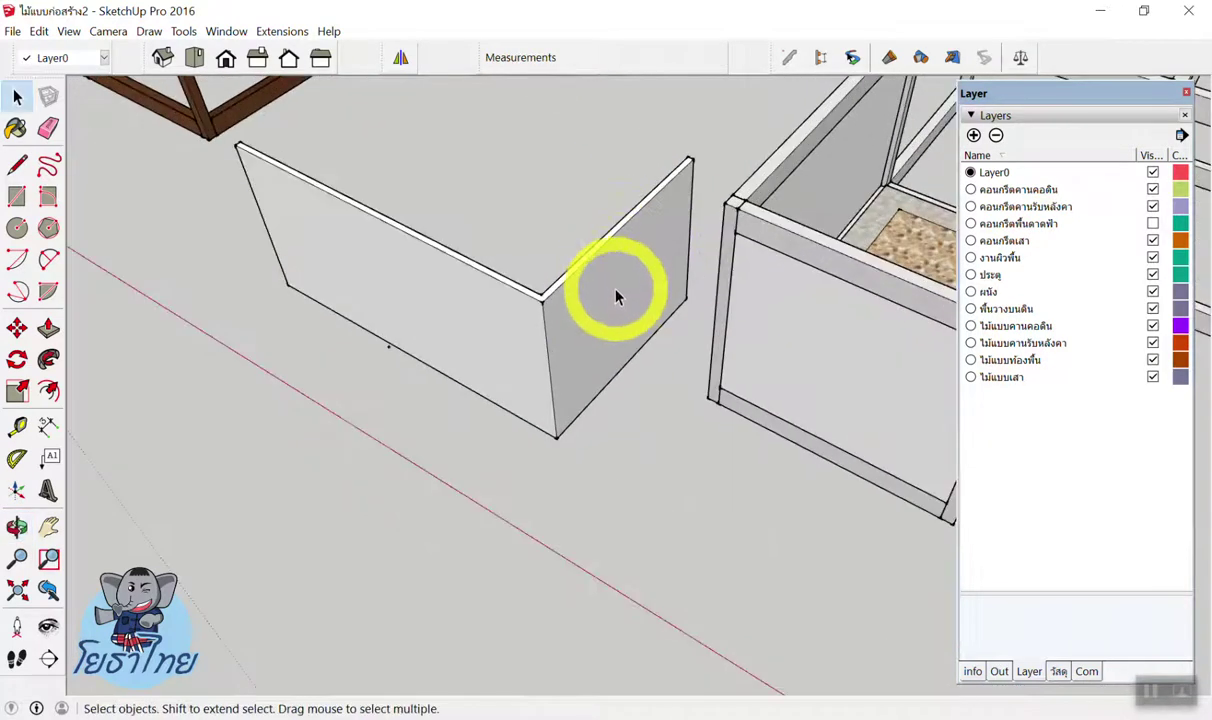
scroll(614, 296, up, 1)
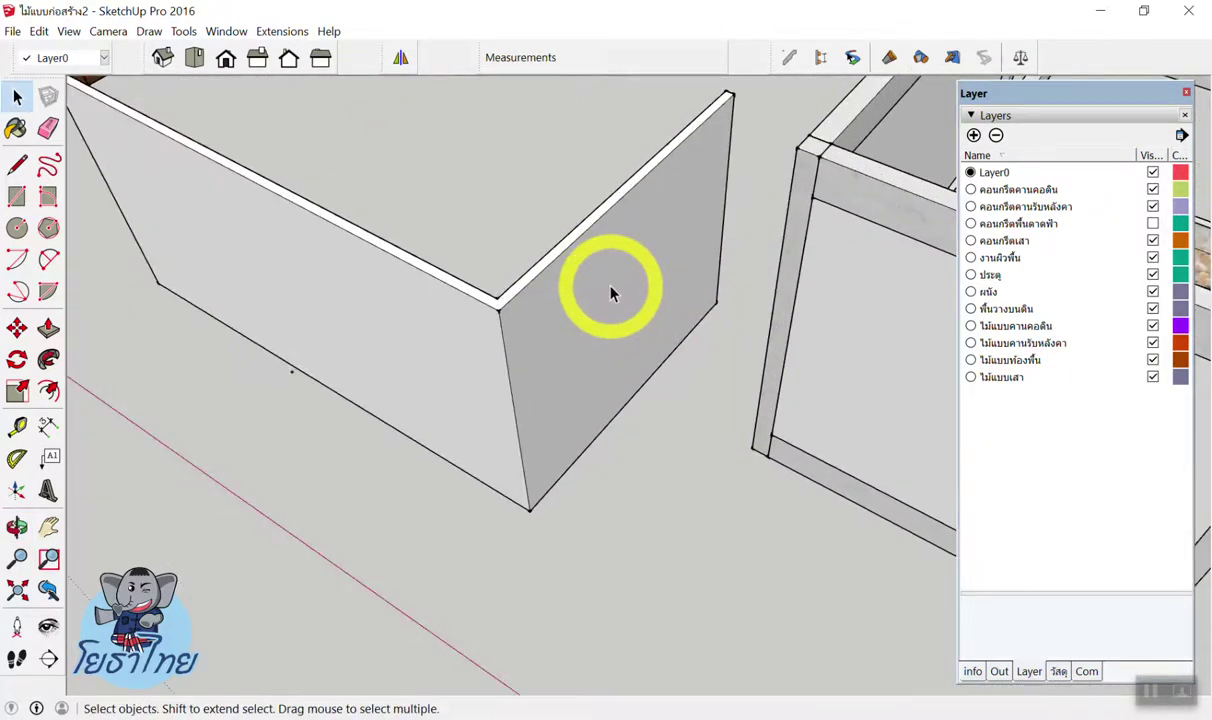
Select the trial walls and delete them.
click(612, 293)
scroll(580, 300, down, 5)
key(Delete)
scroll(676, 311, up, 2)
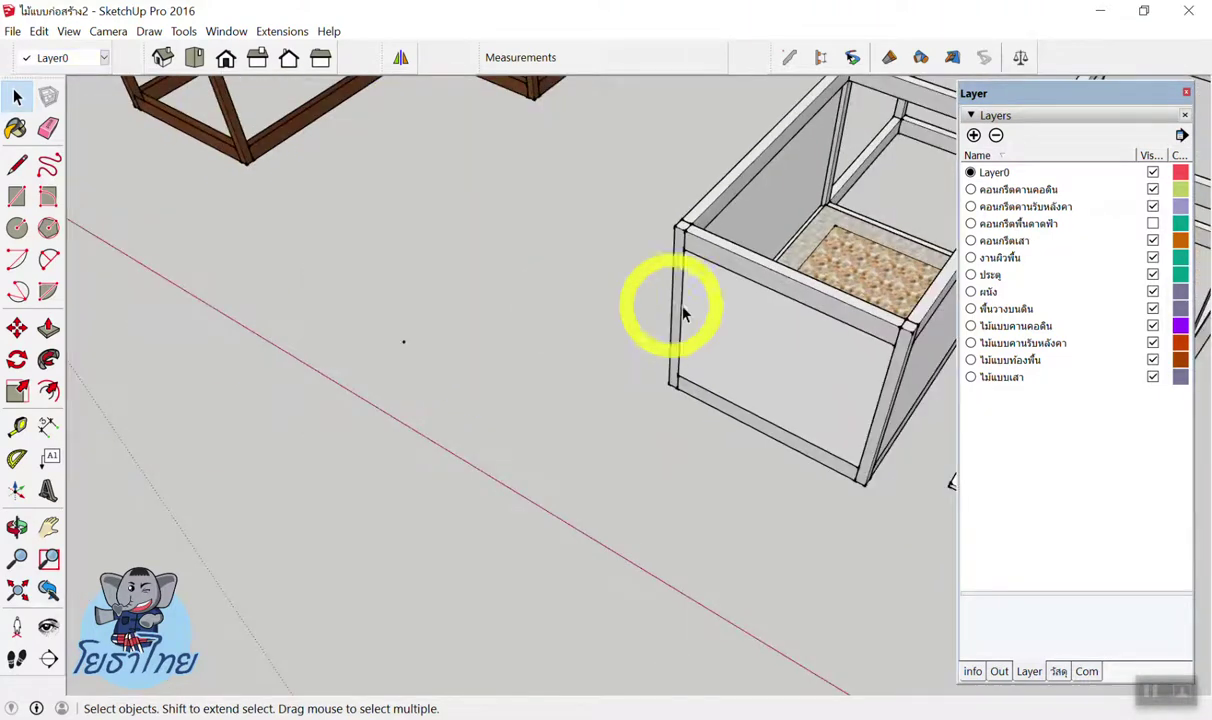
Inside the box's inner wall group, push one face back to make the wall thinner.
scroll(852, 360, up, 2)
scroll(800, 345, up, 2)
scroll(793, 343, down, 4)
mouse_move(546, 271)
middle_down()
mouse_move(817, 311)
mouse_move(560, 108)
mouse_move(514, 216)
mouse_move(392, 149)
middle_up()
scroll(611, 203, down, 3)
scroll(505, 150, up, 2)
scroll(446, 289, up, 2)
scroll(446, 289, up, 2)
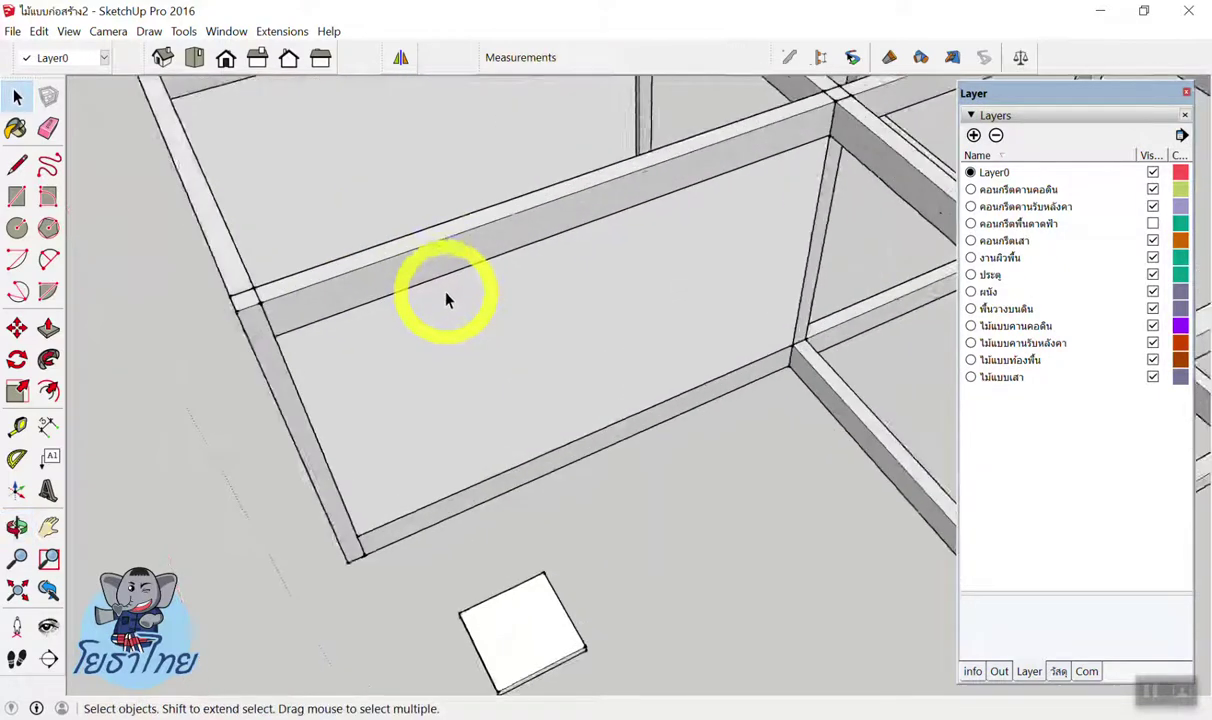
scroll(449, 295, up, 2)
click(537, 313)
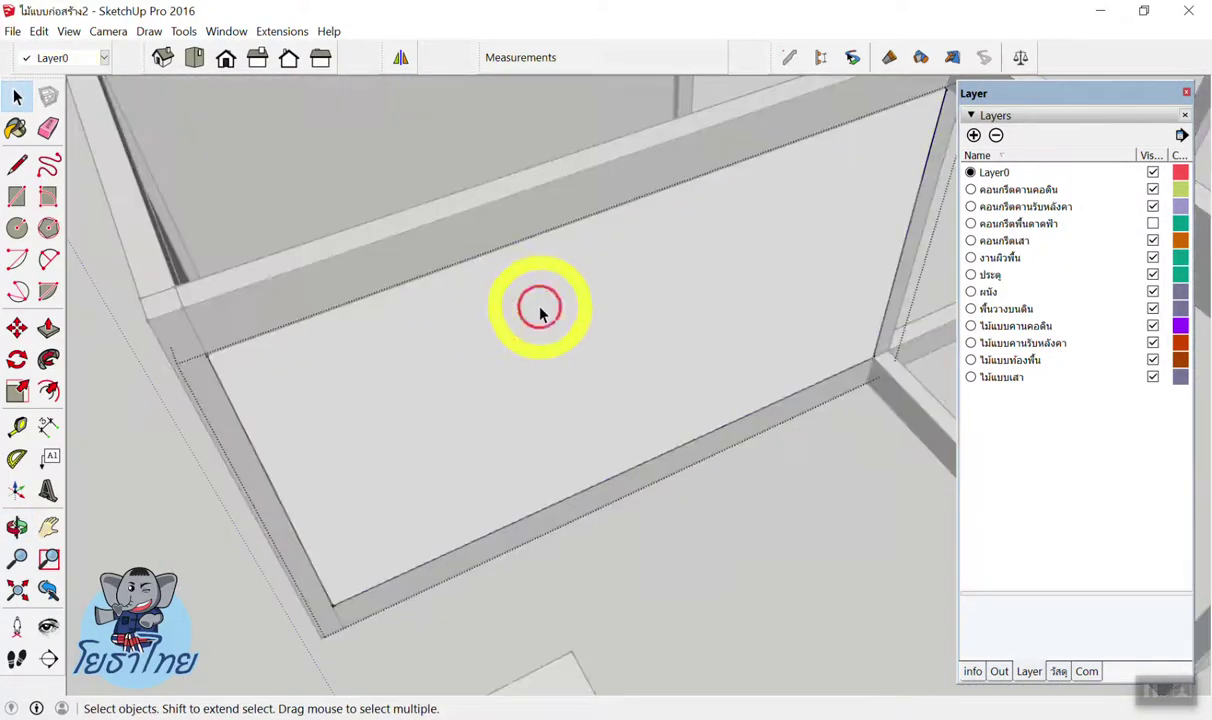
double_click(530, 313)
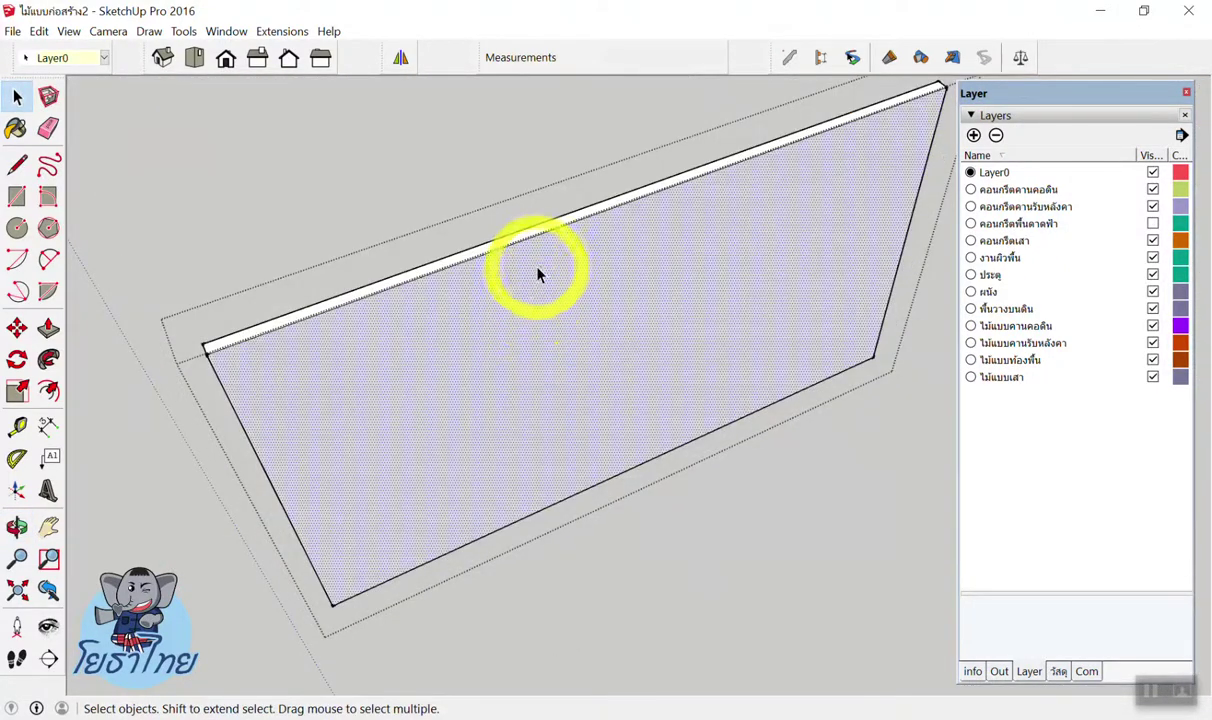
key(p)
click(581, 212)
click(627, 375)
key(space)
Inside the other wall group, pull the top face up to the beam, then exit the group.
mouse_move(668, 406)
middle_down()
mouse_move(875, 444)
mouse_move(866, 452)
middle_up()
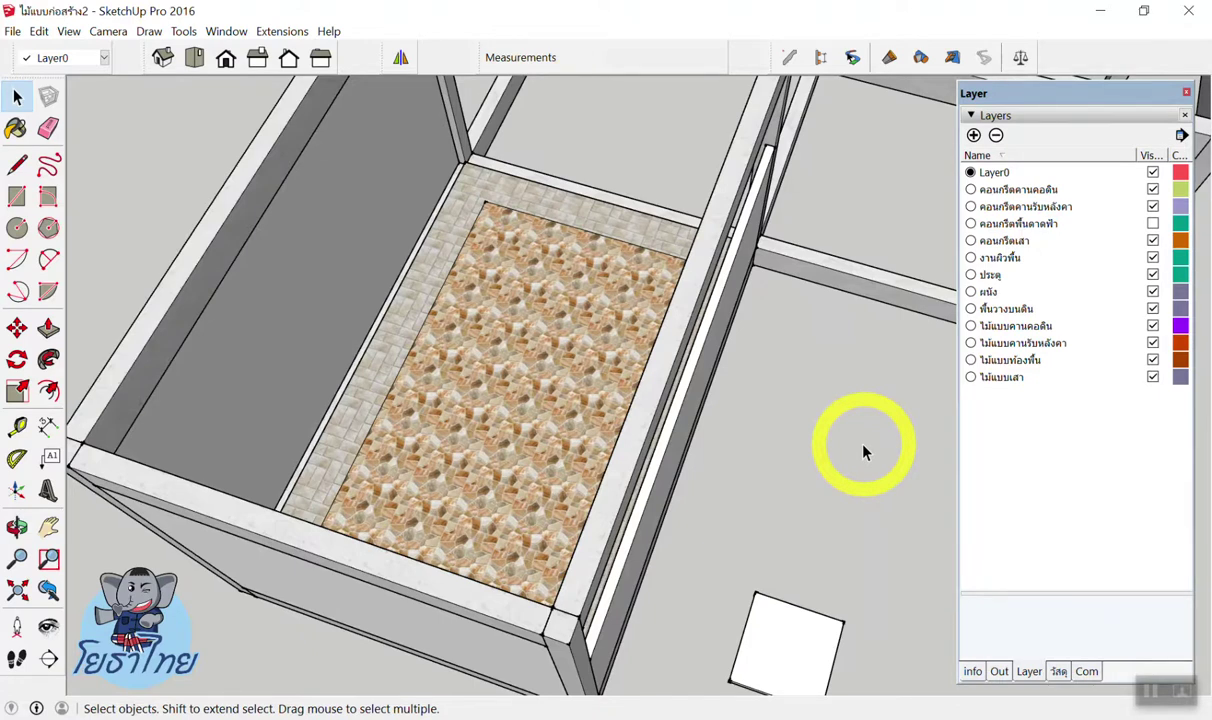
middle_drag(900, 290, 690, 271)
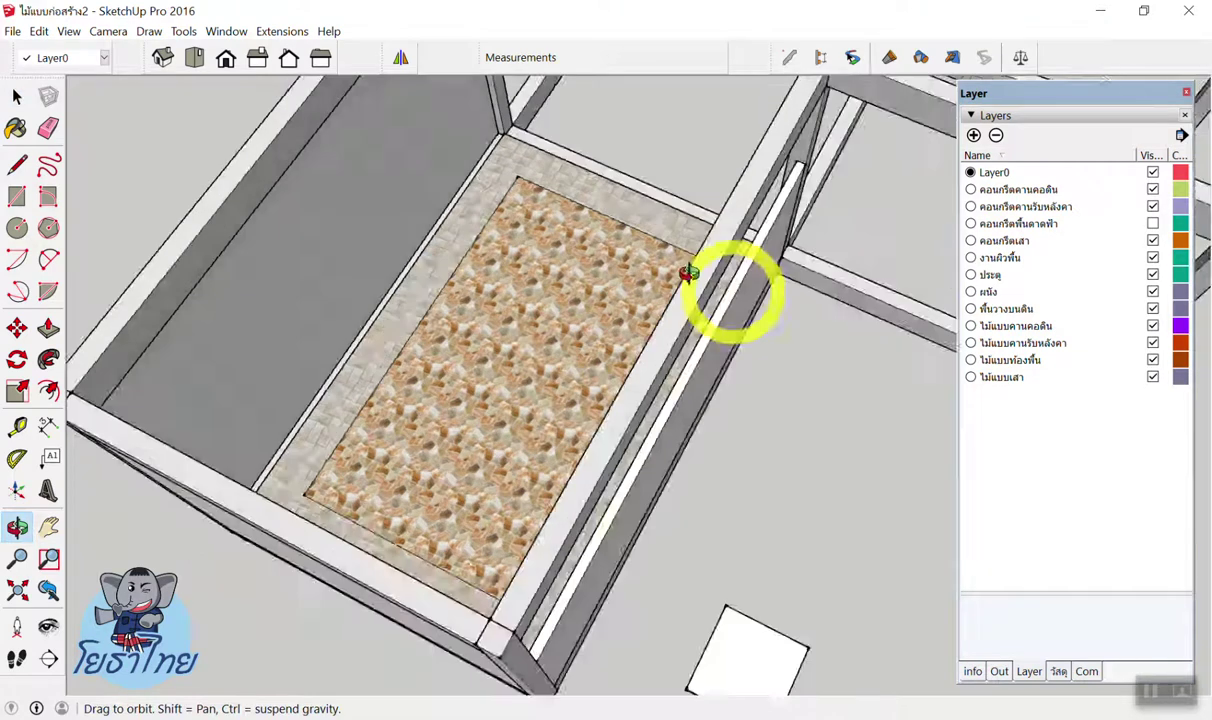
scroll(715, 271, up, 3)
double_click(753, 357)
scroll(717, 306, down, 2)
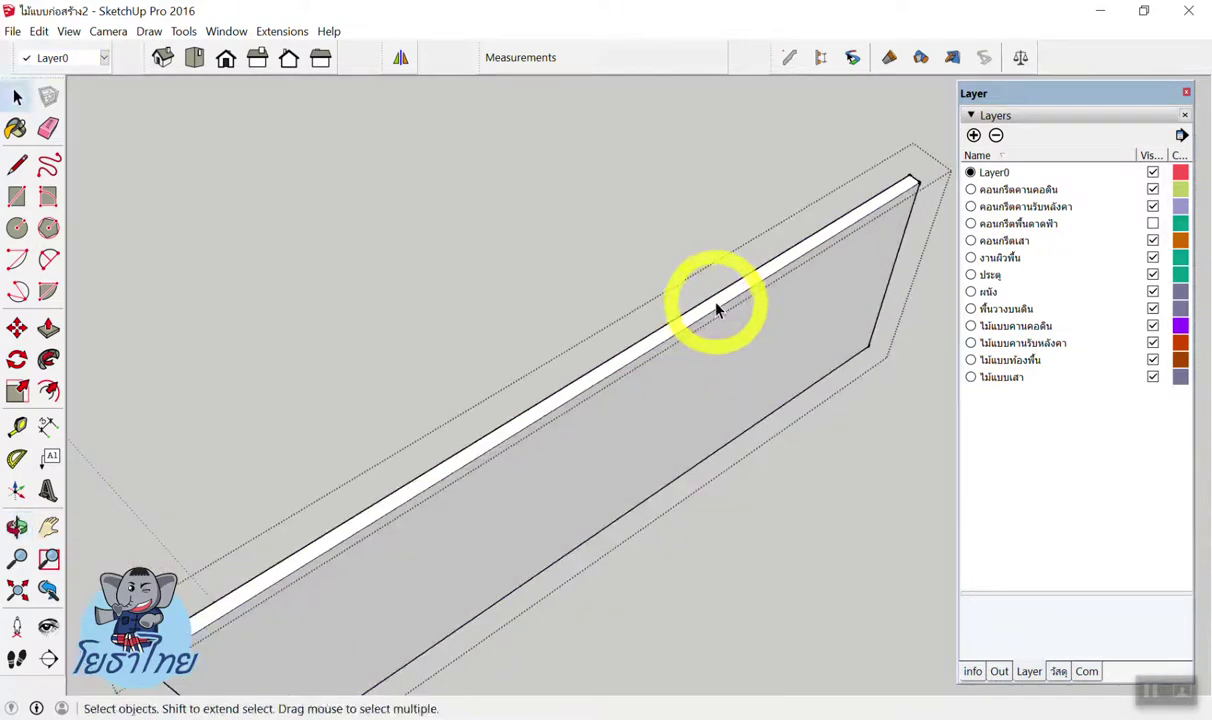
scroll(730, 317, down, 2)
key(p)
click(755, 297)
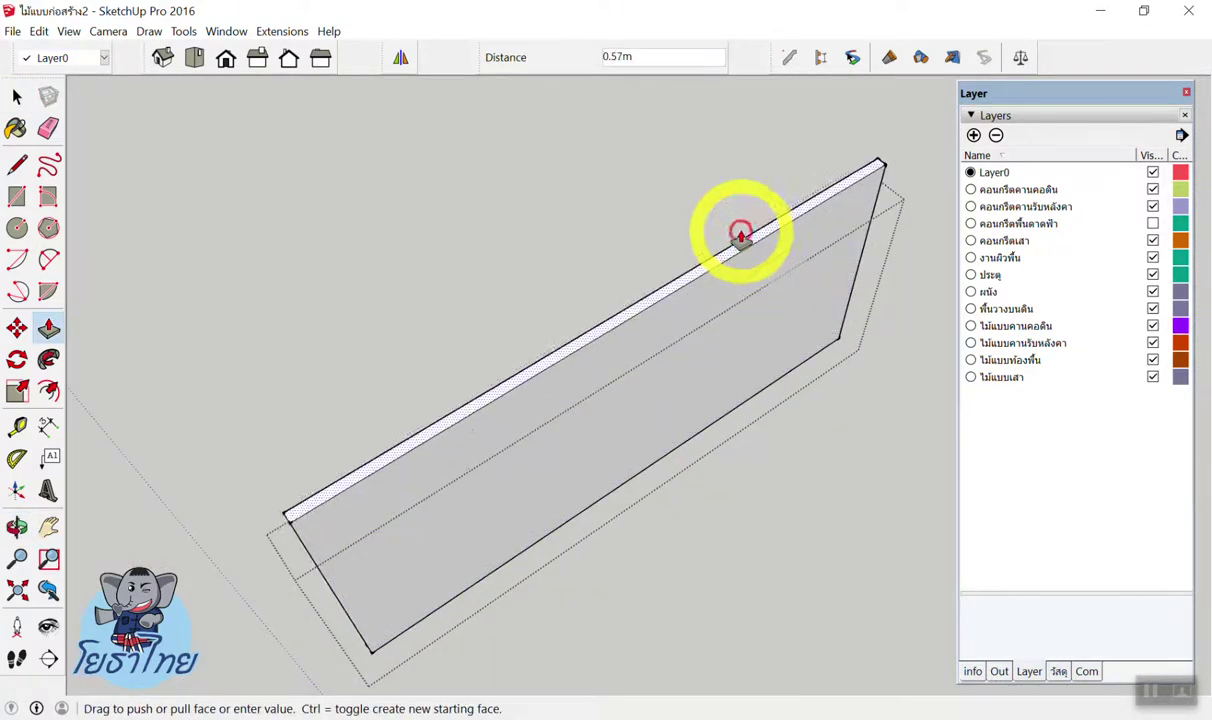
scroll(735, 238, up, 3)
scroll(705, 215, up, 2)
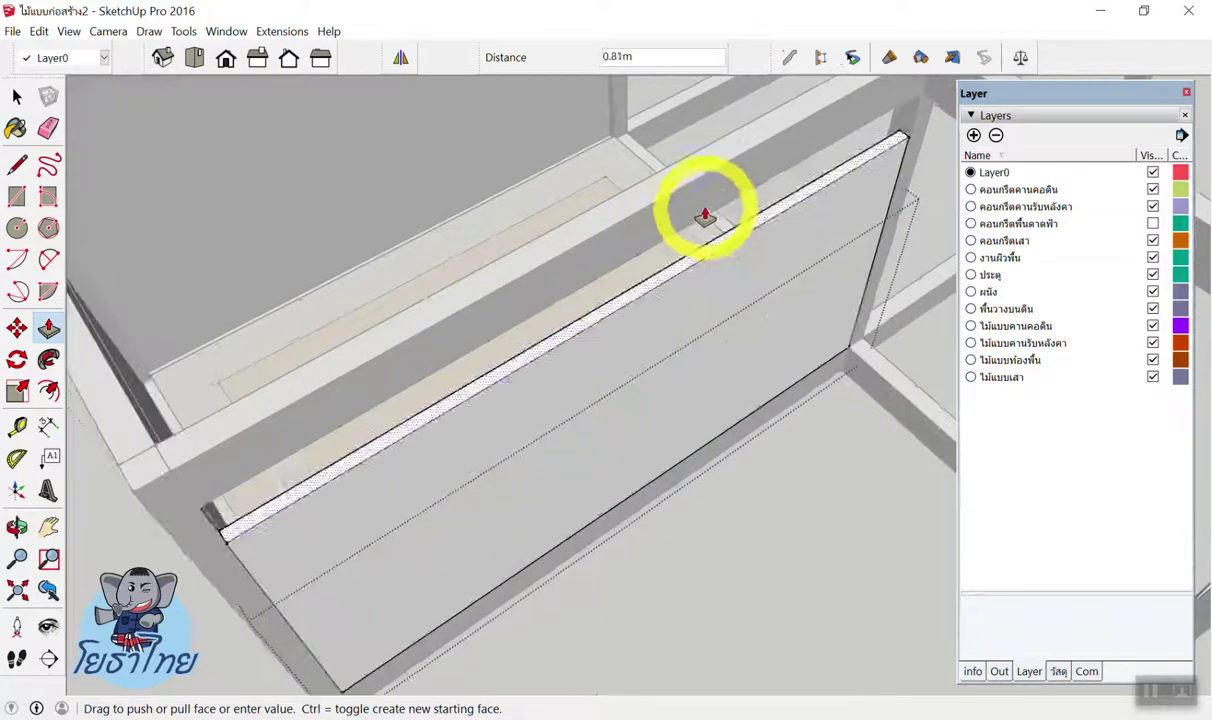
click(711, 222)
key(space)
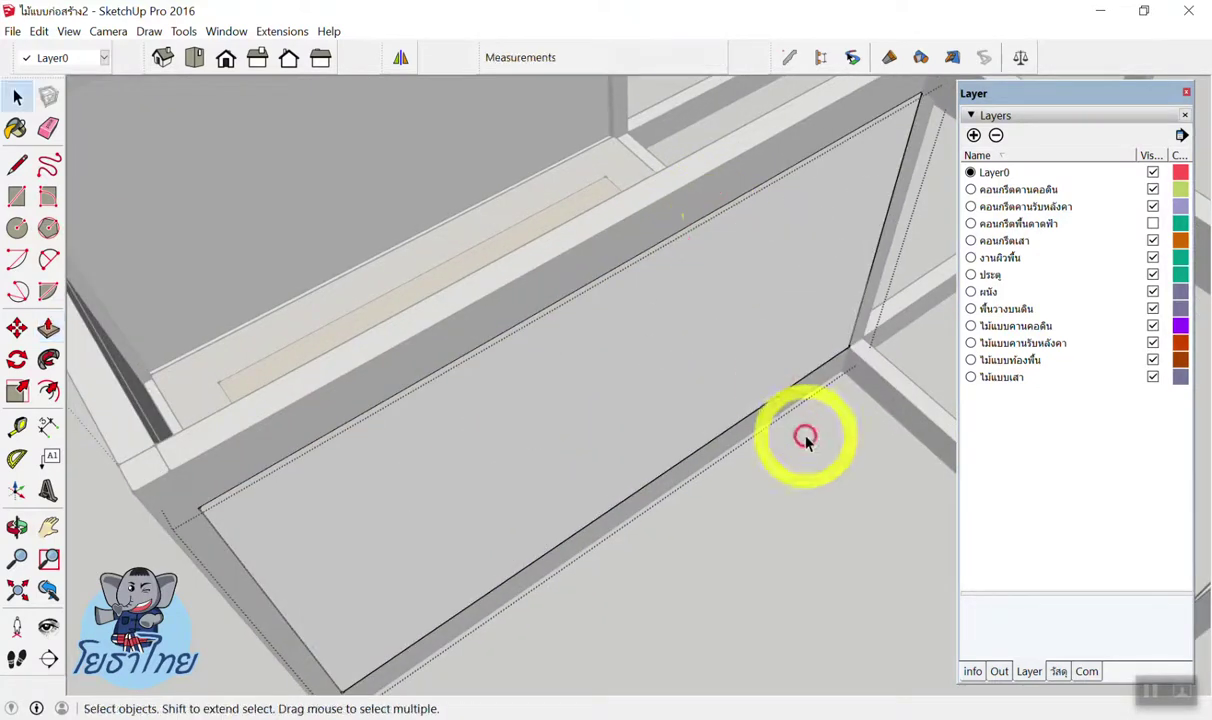
click(814, 460)
mouse_move(814, 460)
middle_down()
mouse_move(716, 205)
mouse_move(406, 176)
mouse_move(848, 323)
middle_up()
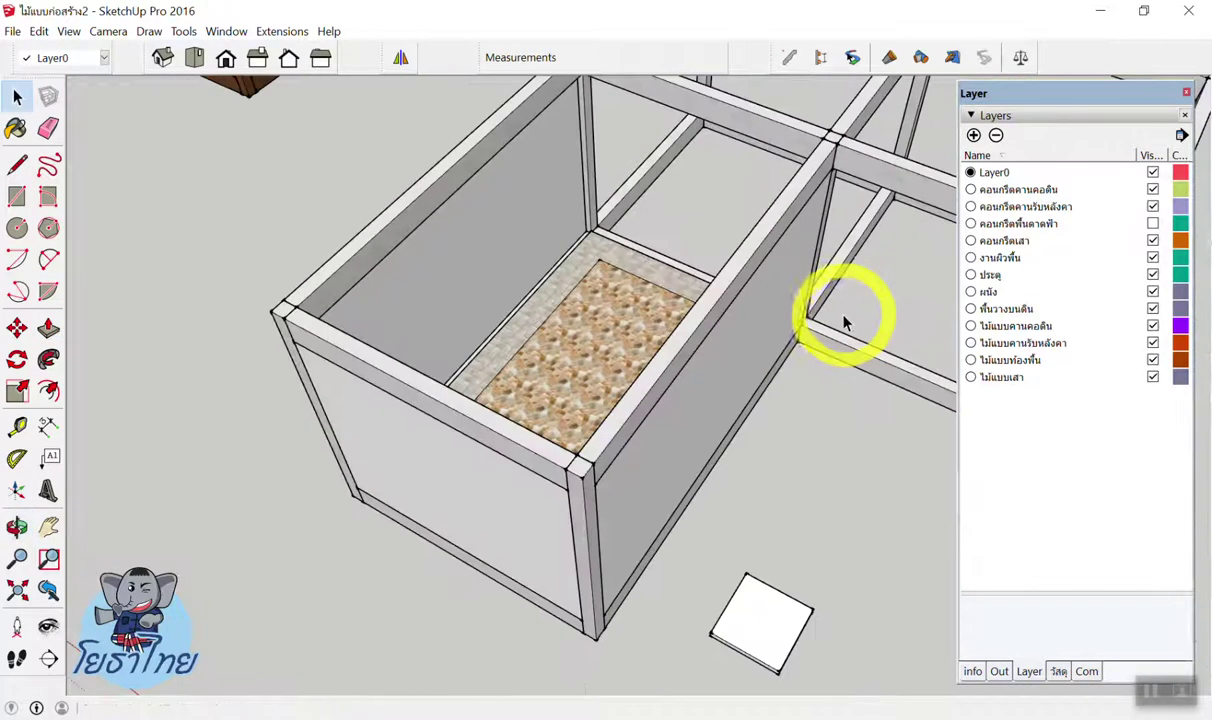
scroll(770, 315, down, 3)
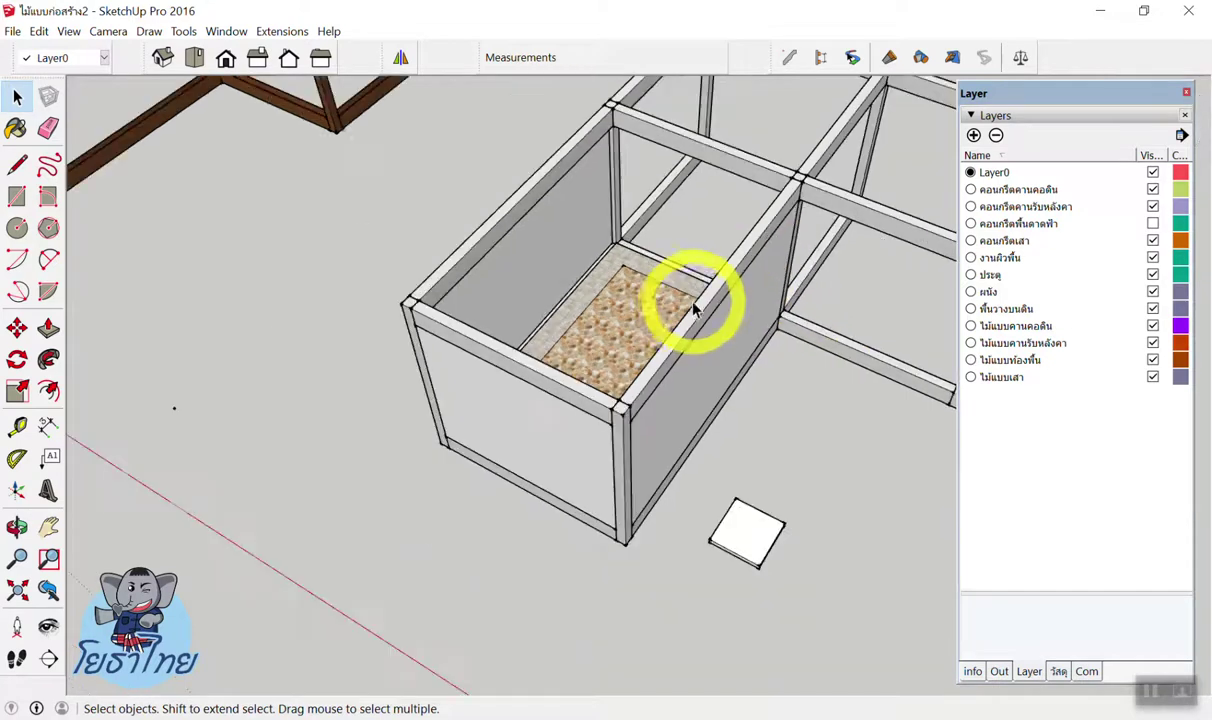
Build a wall at the corner with the current settings, then delete it as unwanted.
click(655, 405)
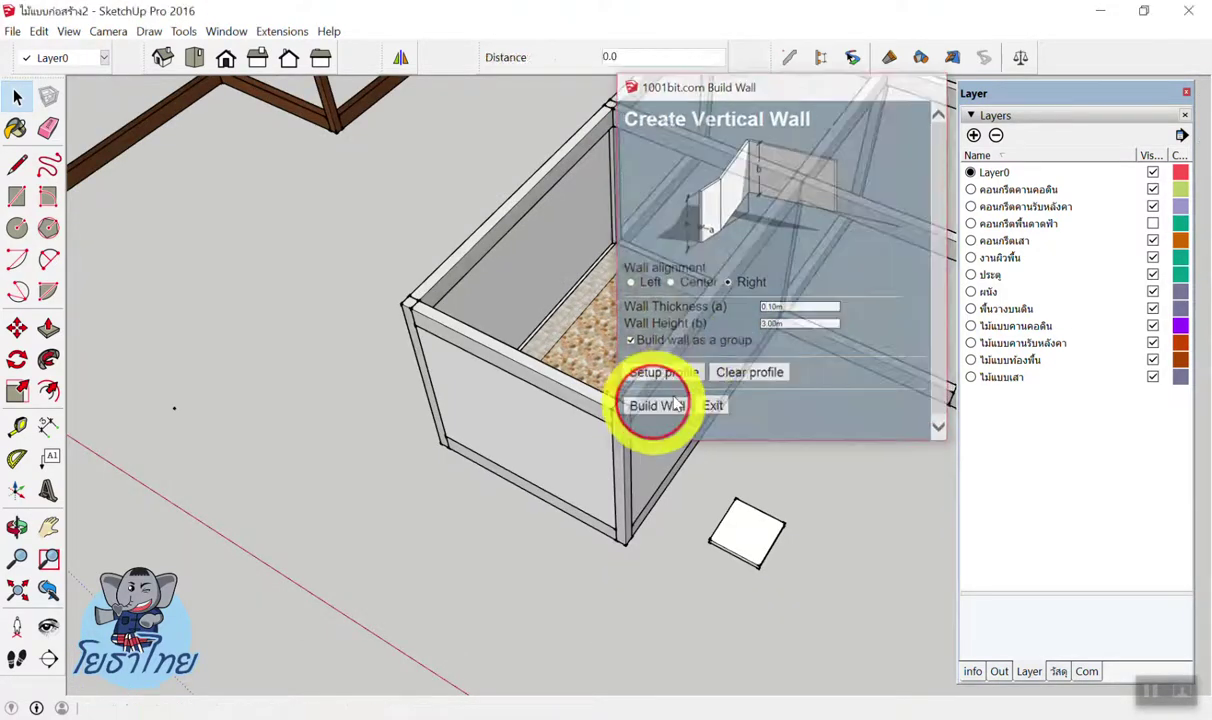
scroll(825, 327, up, 3)
click(738, 296)
scroll(709, 279, down, 2)
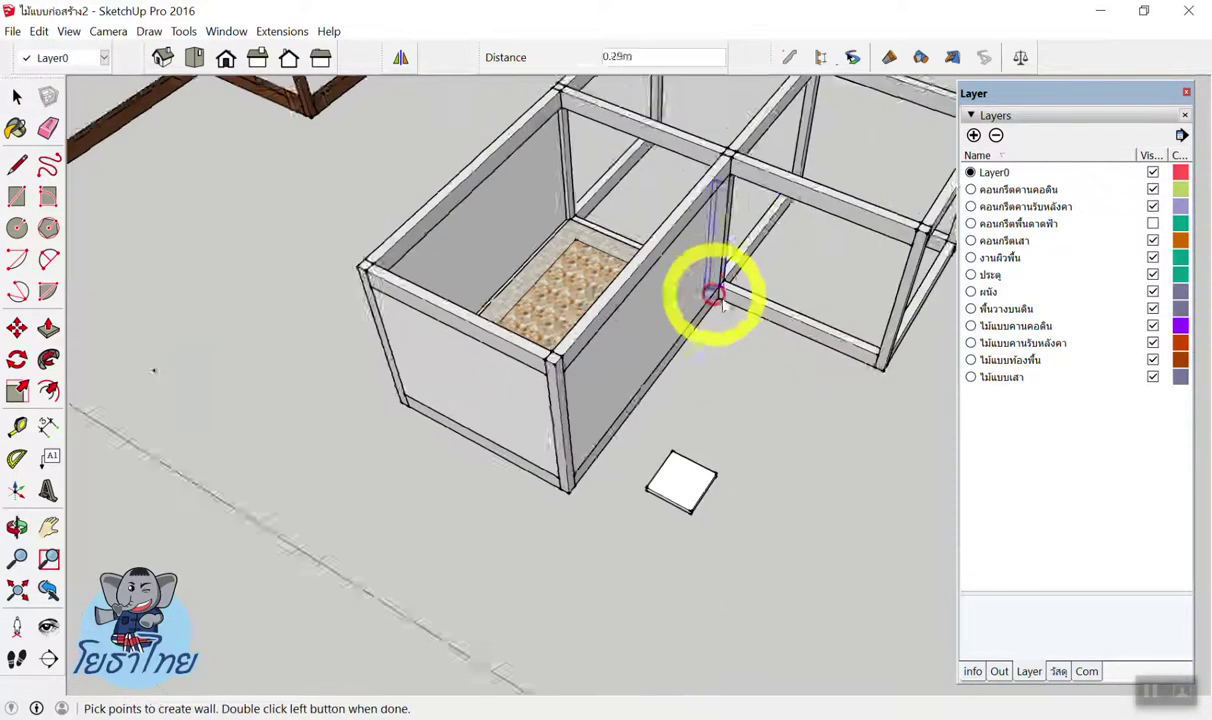
scroll(874, 338, up, 4)
double_click(907, 380)
scroll(785, 306, down, 3)
mouse_move(785, 306)
middle_down()
mouse_move(400, 230)
mouse_move(833, 292)
middle_up()
scroll(713, 302, up, 2)
click(649, 297)
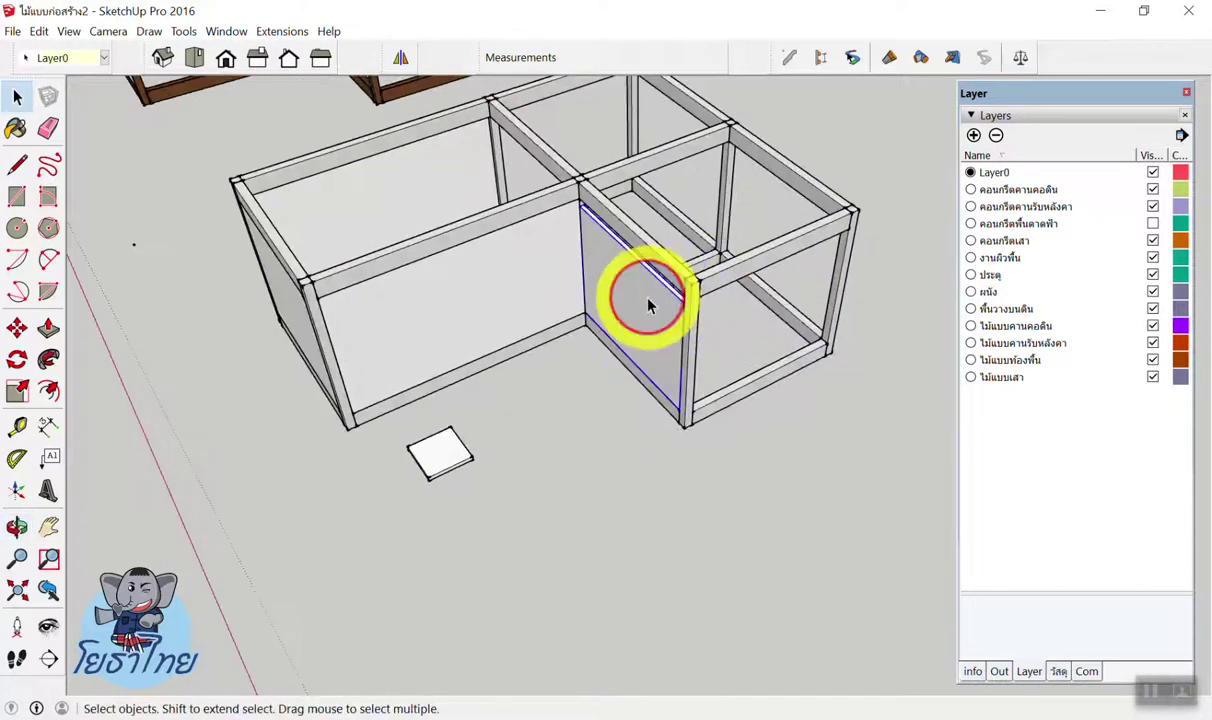
key(Delete)
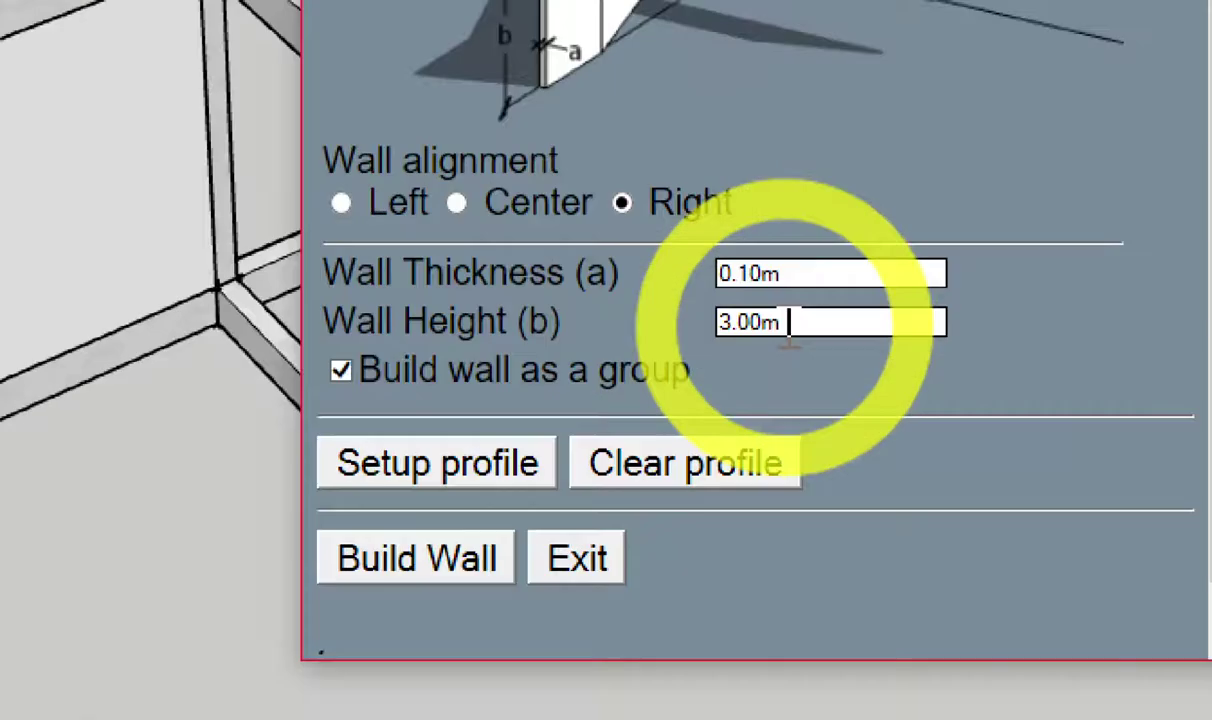
Set the wall height to 3.2 m and build a wall along the frame edge.
double_click(790, 323)
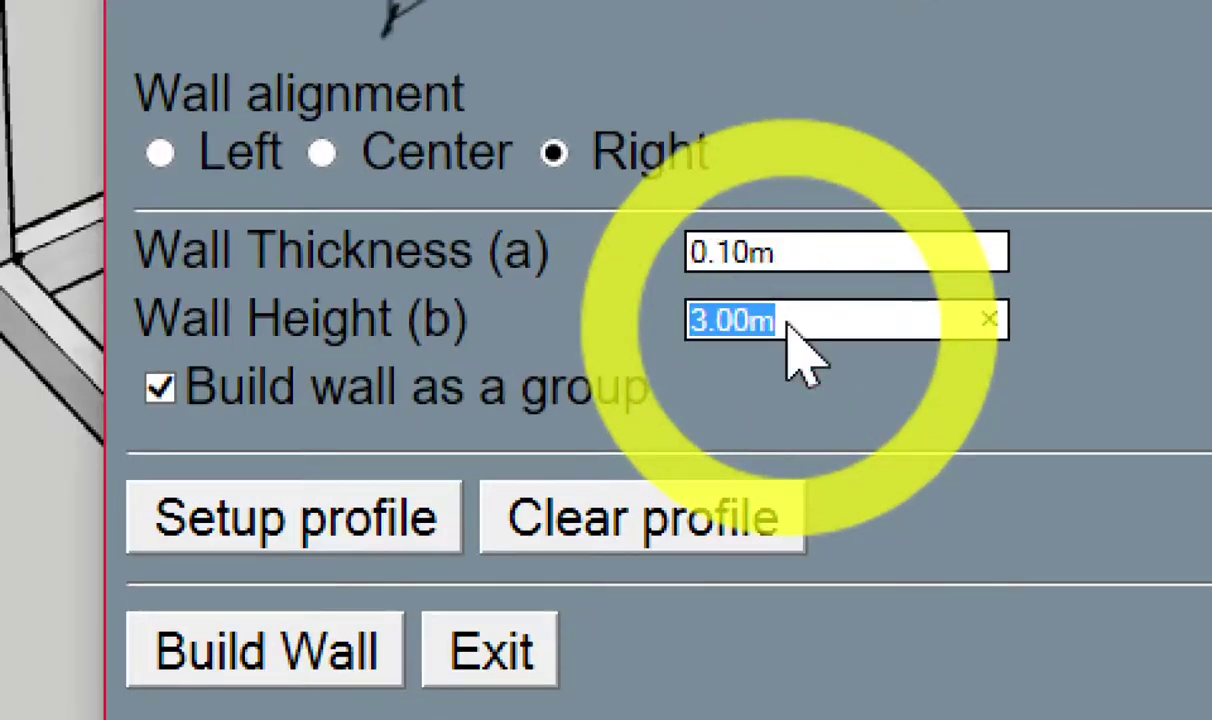
text(3.2)
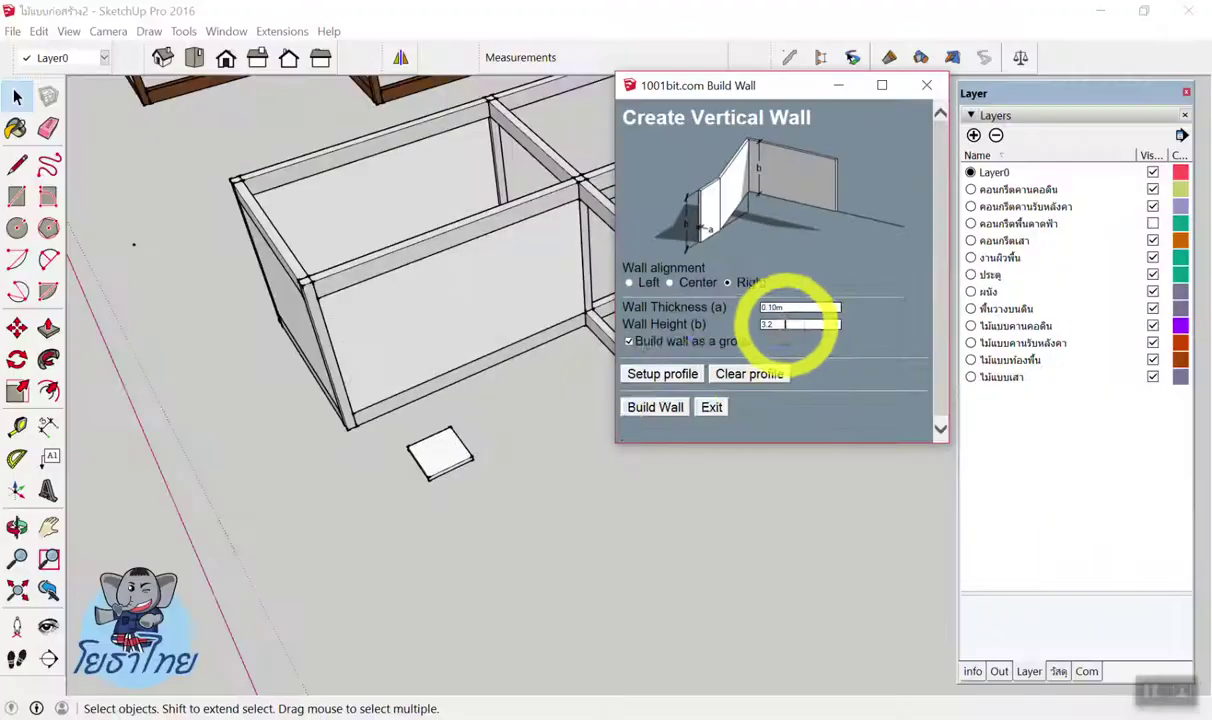
click(660, 403)
scroll(752, 373, up, 5)
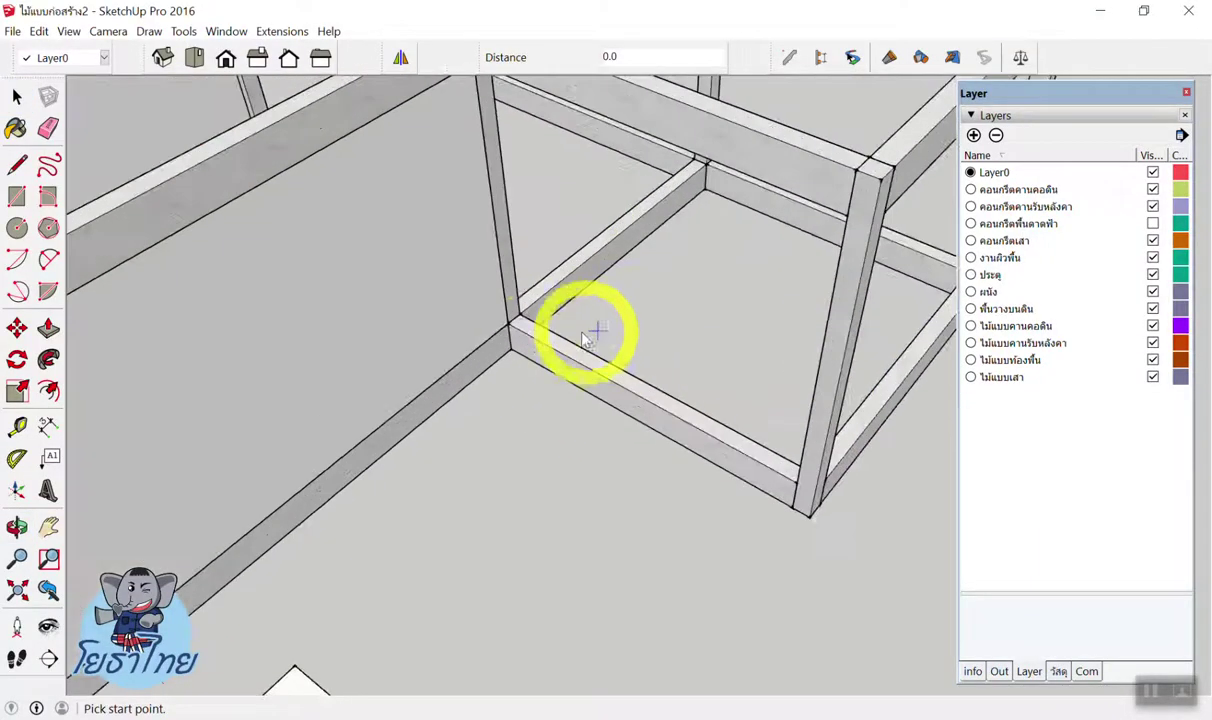
click(514, 325)
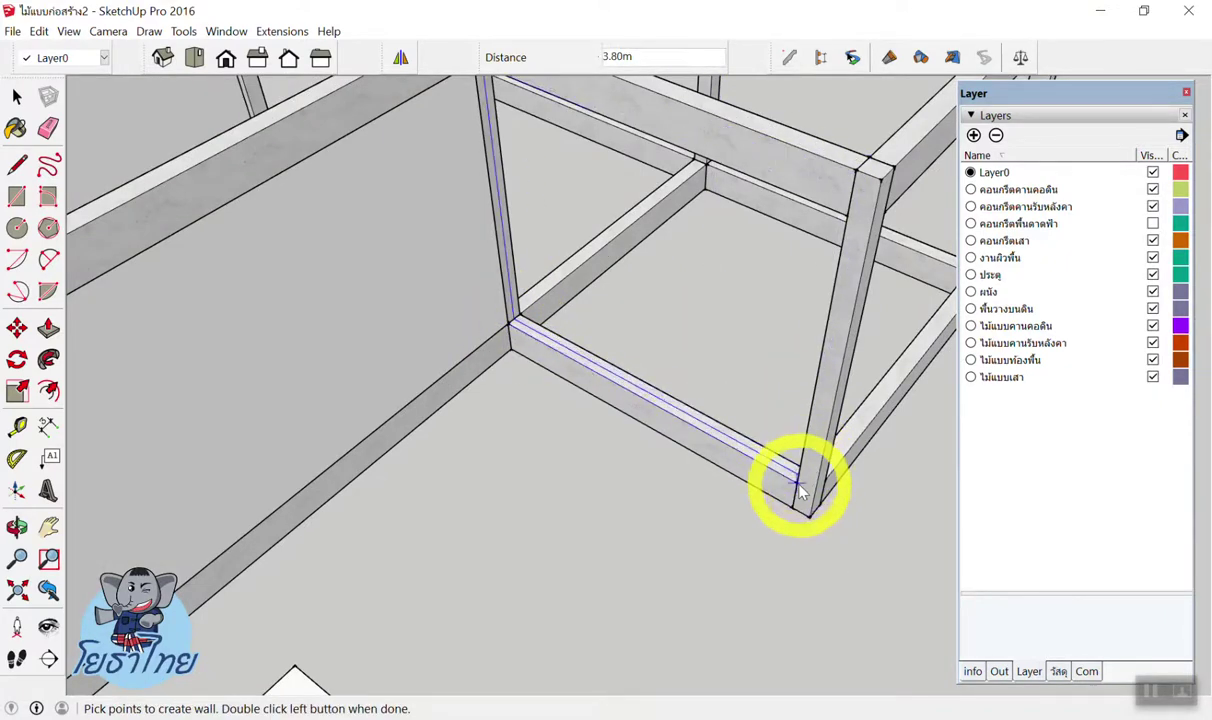
double_click(797, 487)
scroll(700, 410, down, 5)
scroll(750, 565, up, 5)
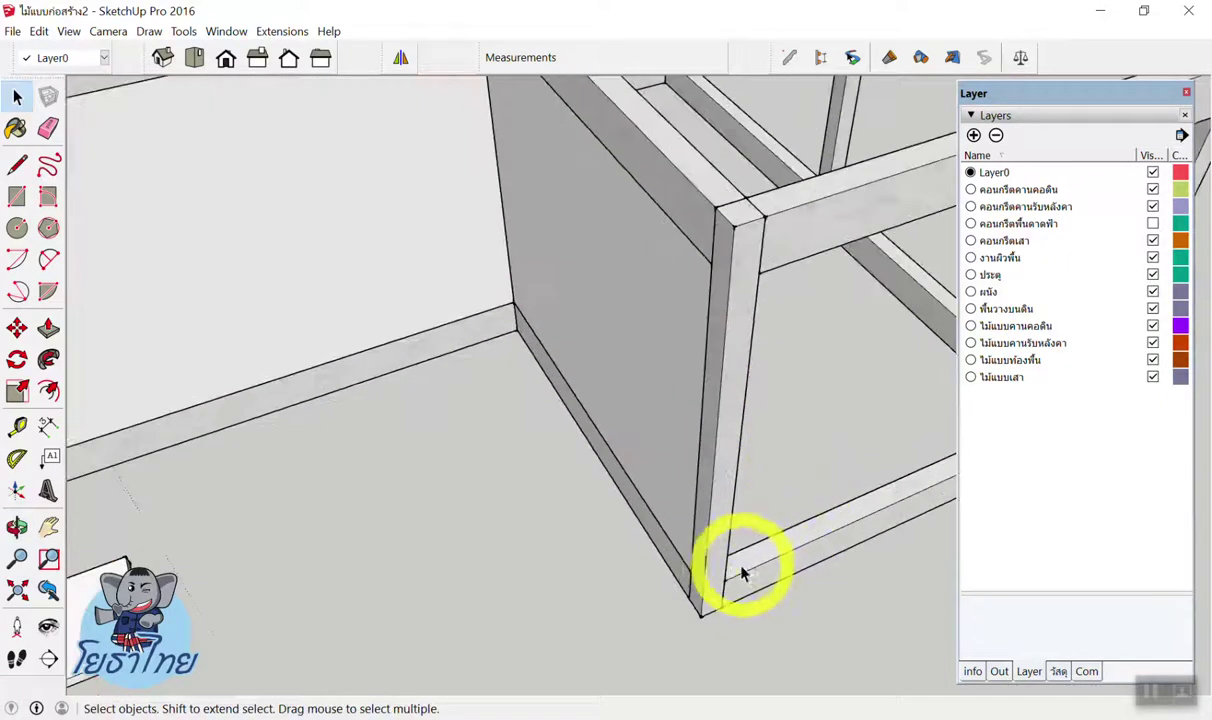
scroll(727, 582, down, 5)
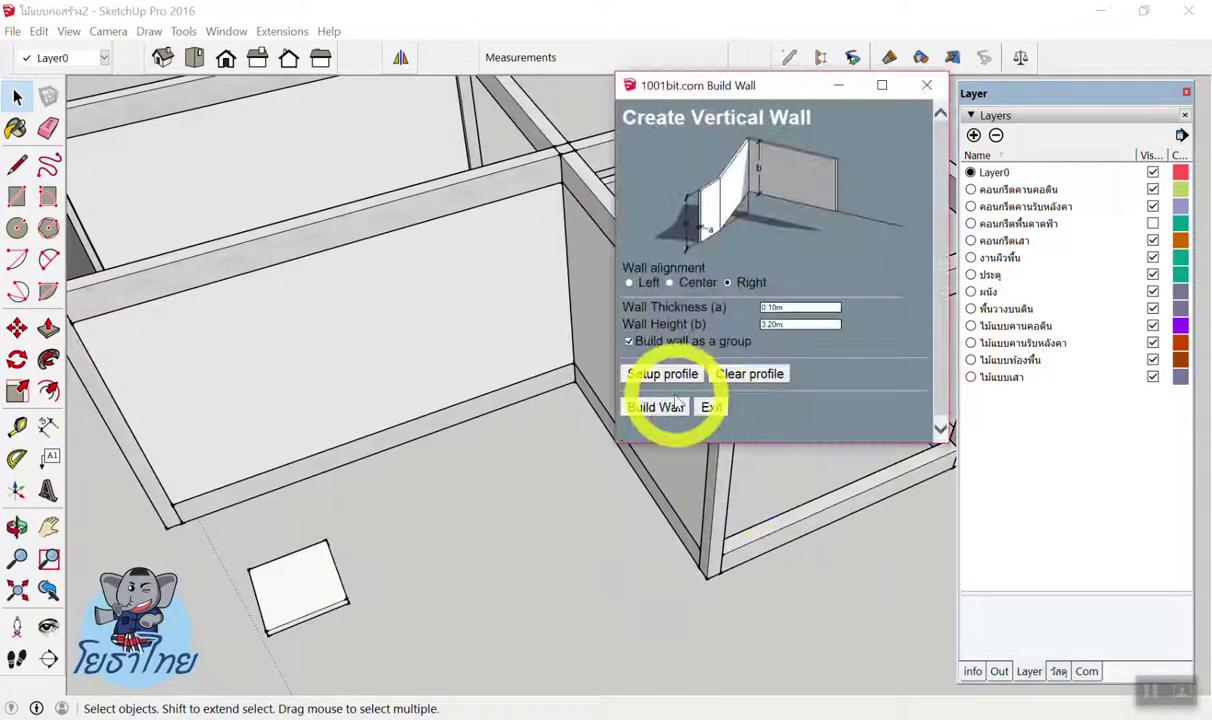
Build another wall run starting from the second bay's frame corner.
click(657, 406)
scroll(527, 362, up, 5)
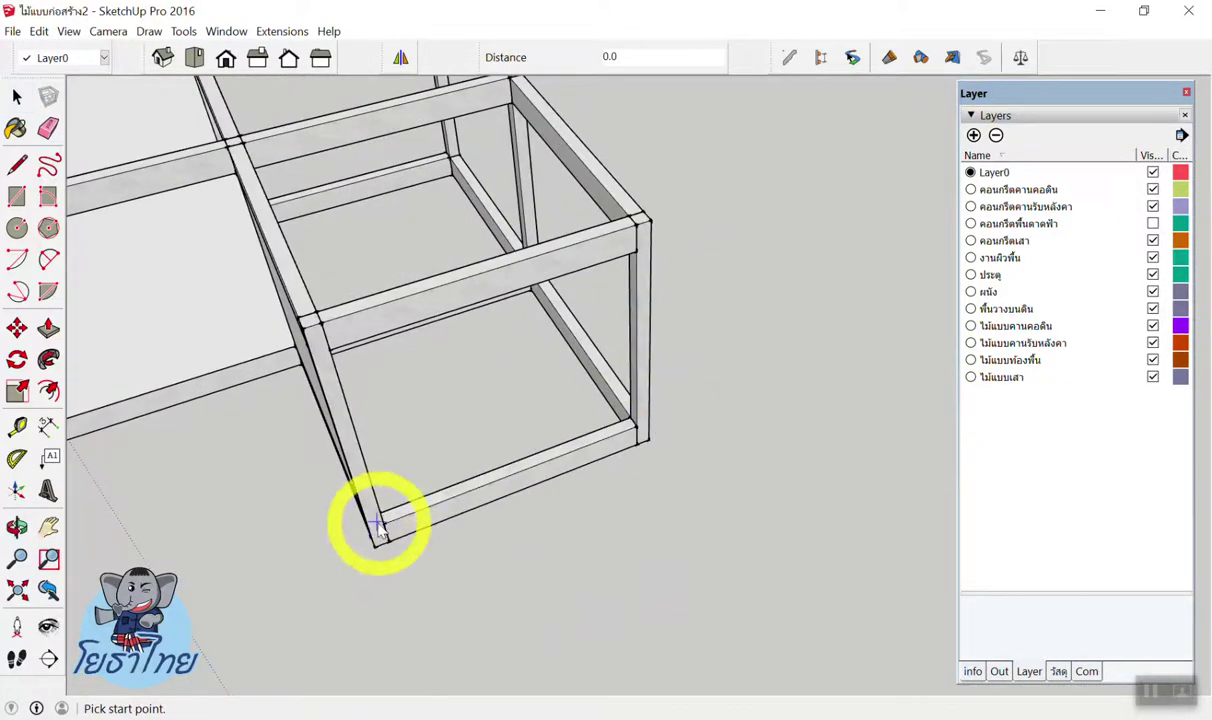
click(381, 530)
double_click(641, 425)
mouse_move(641, 425)
middle_down()
mouse_move(322, 421)
mouse_move(630, 316)
mouse_move(546, 195)
mouse_move(214, 344)
mouse_move(763, 341)
middle_up()
scroll(560, 414, up, 3)
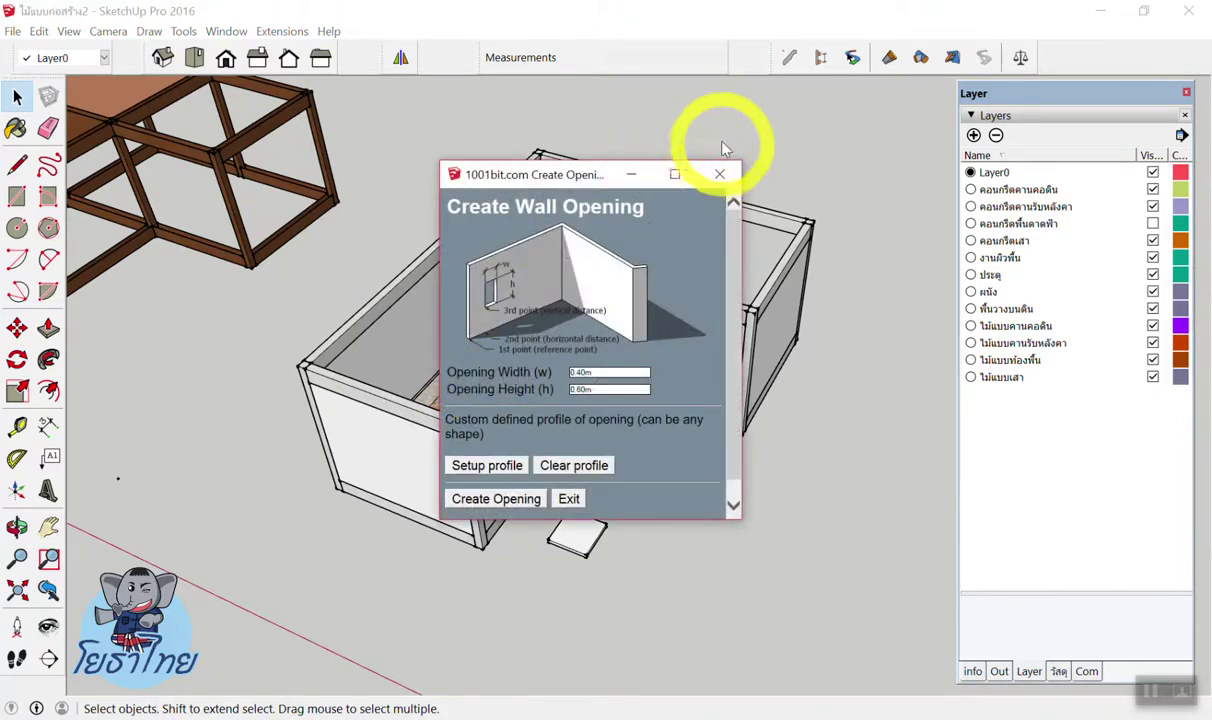
Set the wall opening size to 1 m wide and 2.0 m high.
click(719, 174)
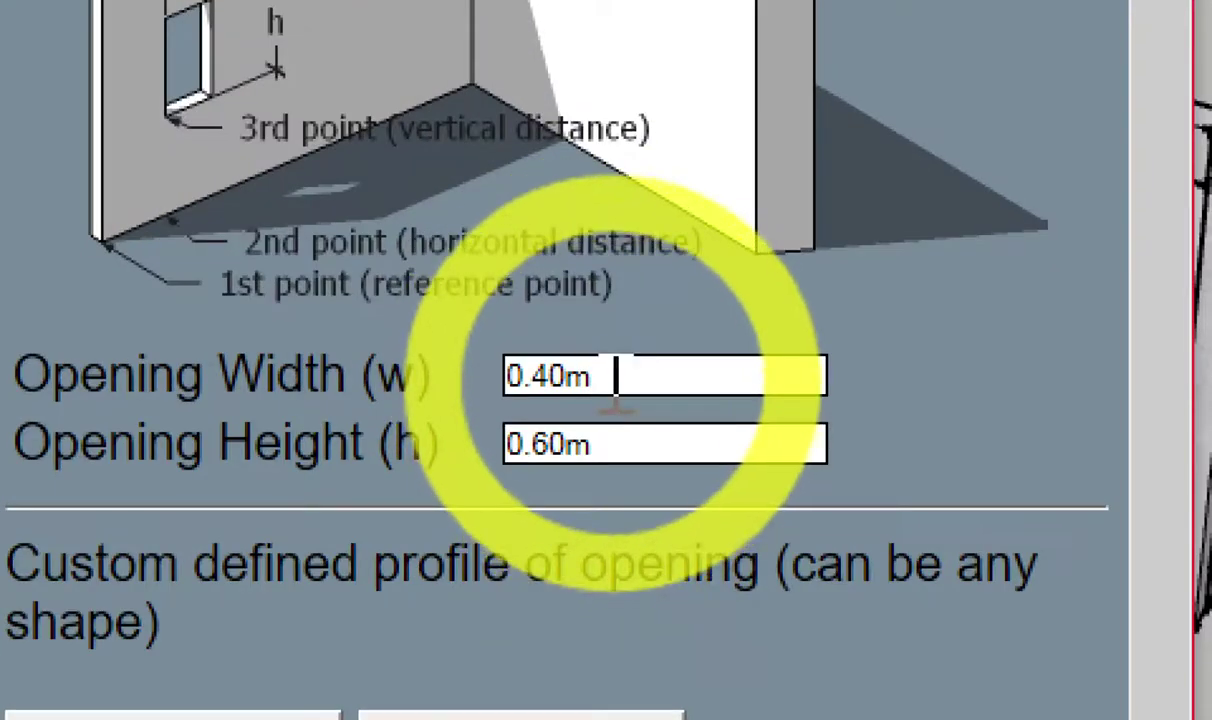
click(625, 375)
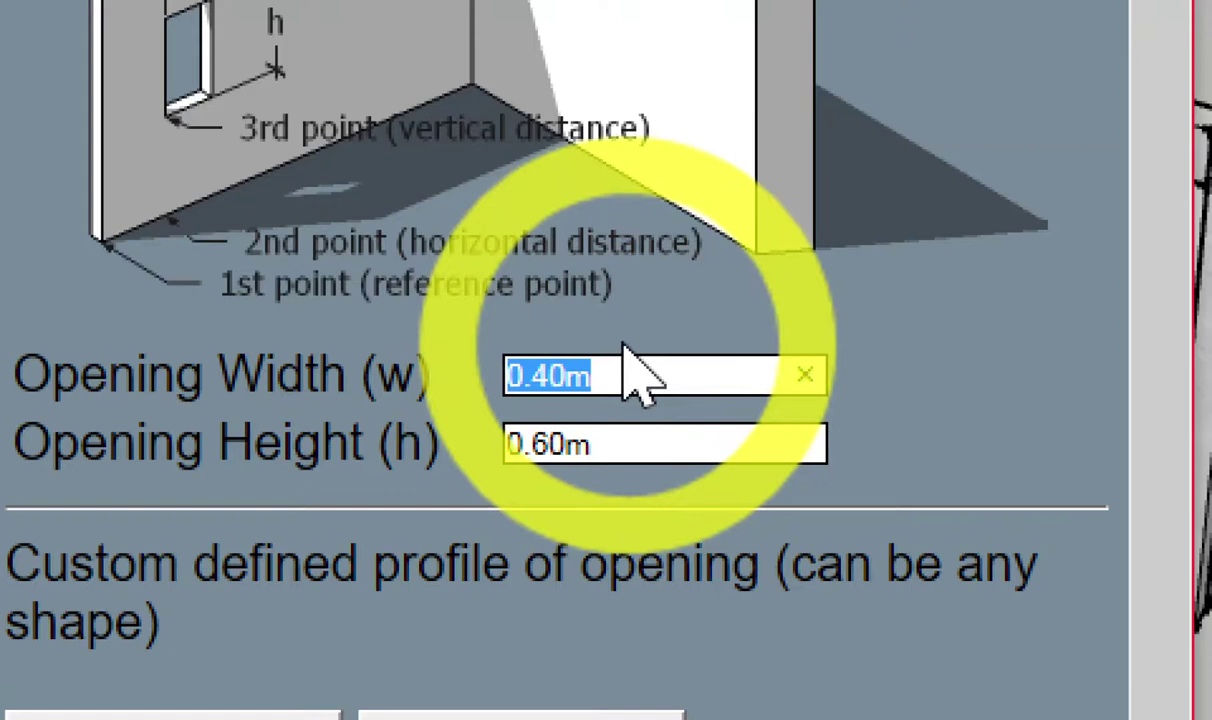
text(1)
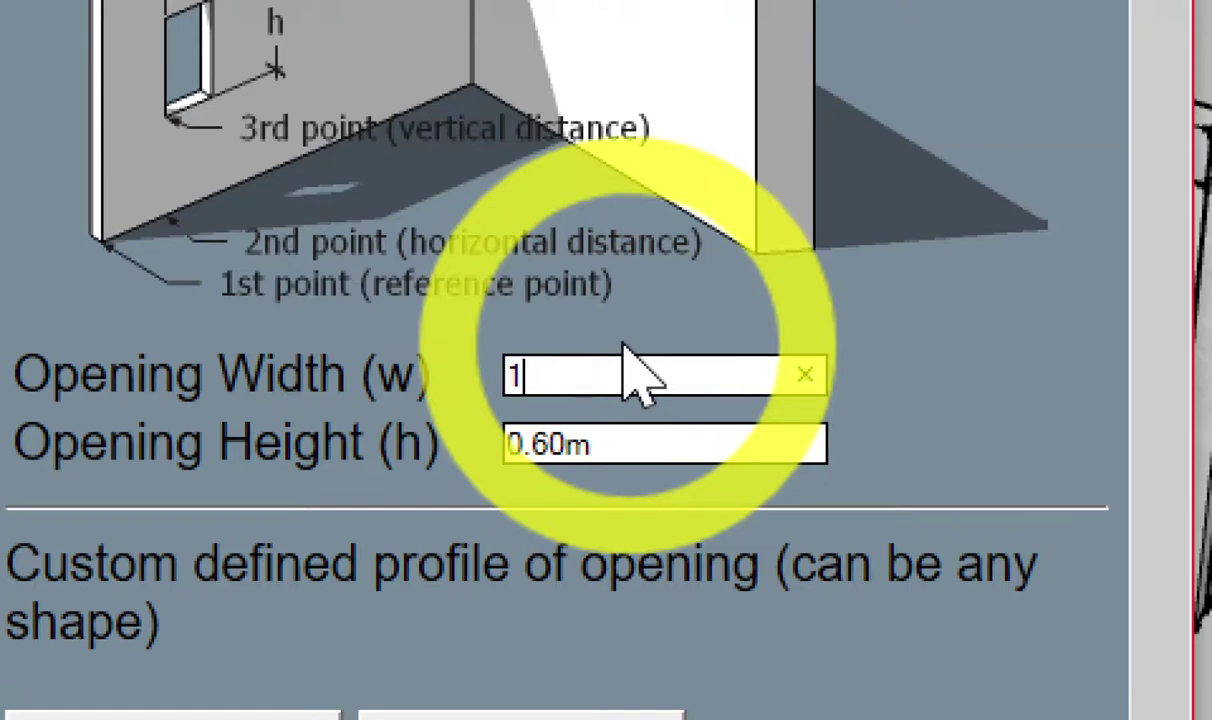
click(628, 446)
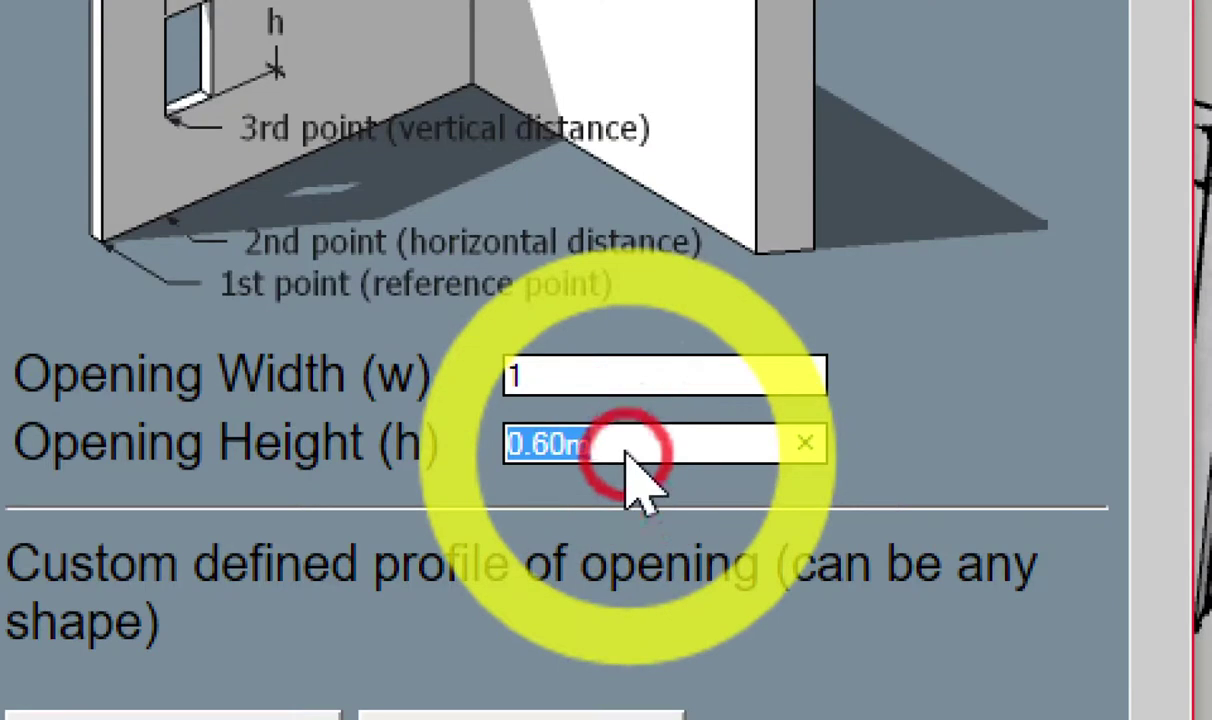
text(2.0)
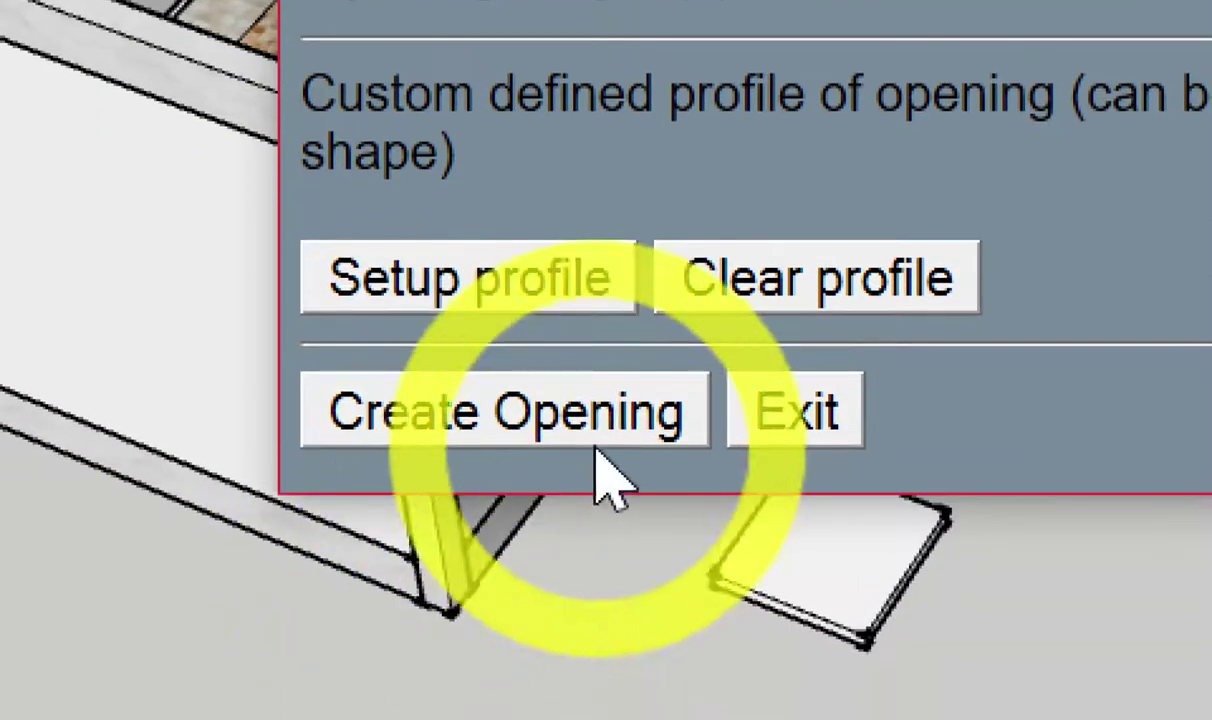
Start an opening, pick a reference point at the wall base, then cancel placement.
click(612, 460)
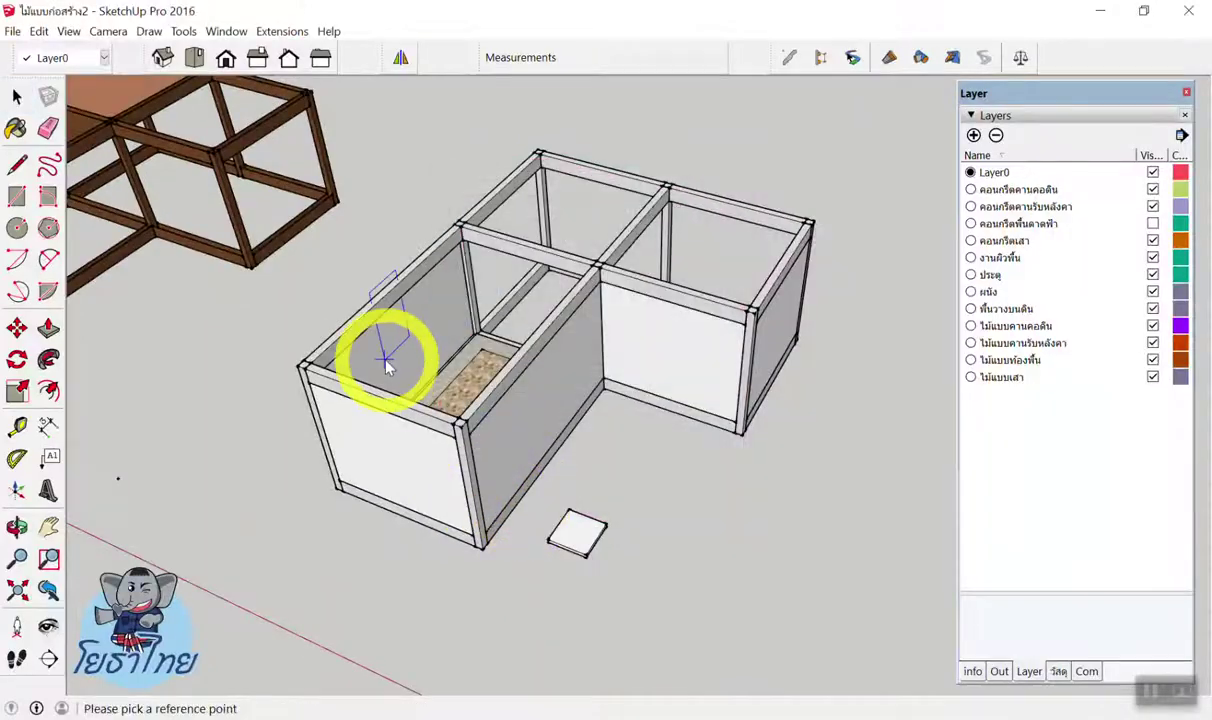
scroll(330, 433, up, 5)
scroll(433, 352, up, 3)
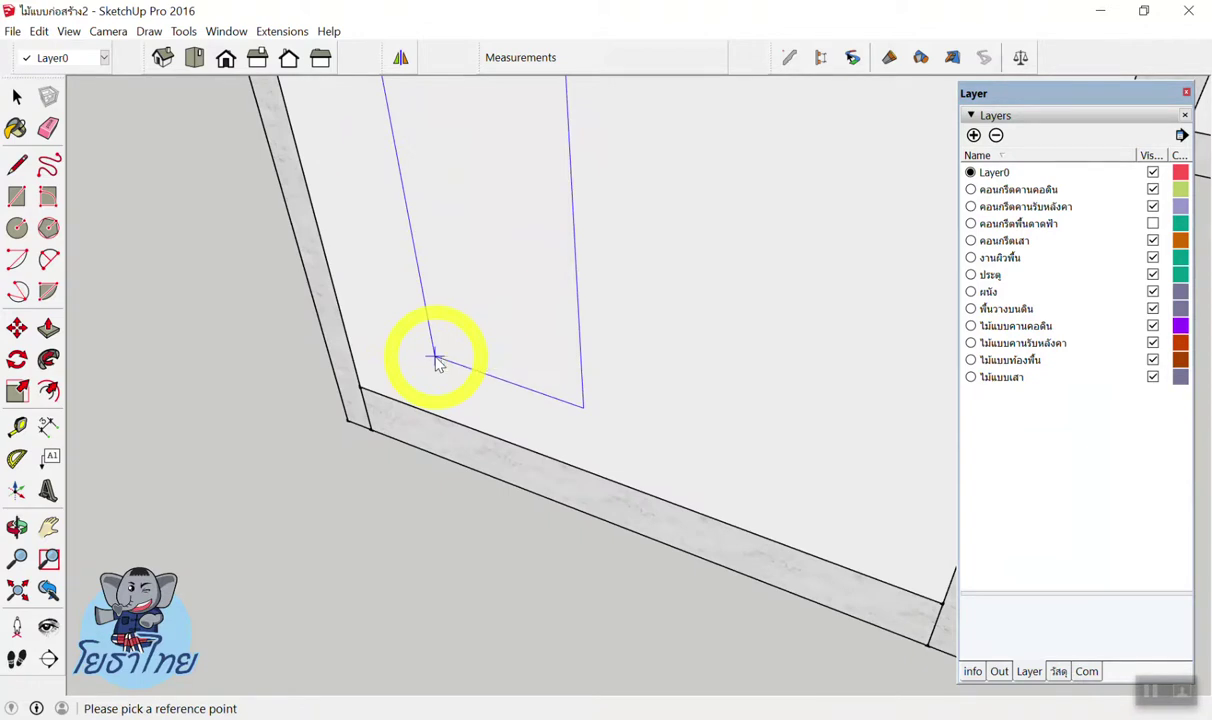
scroll(437, 362, down, 2)
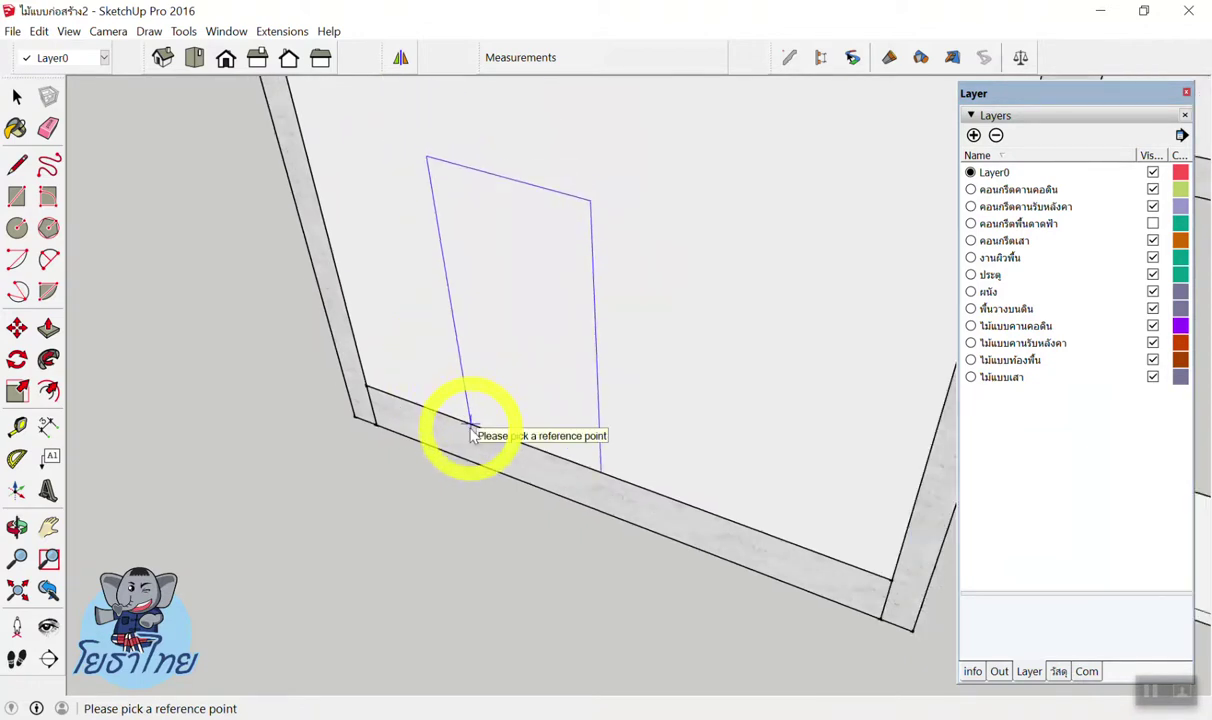
click(470, 426)
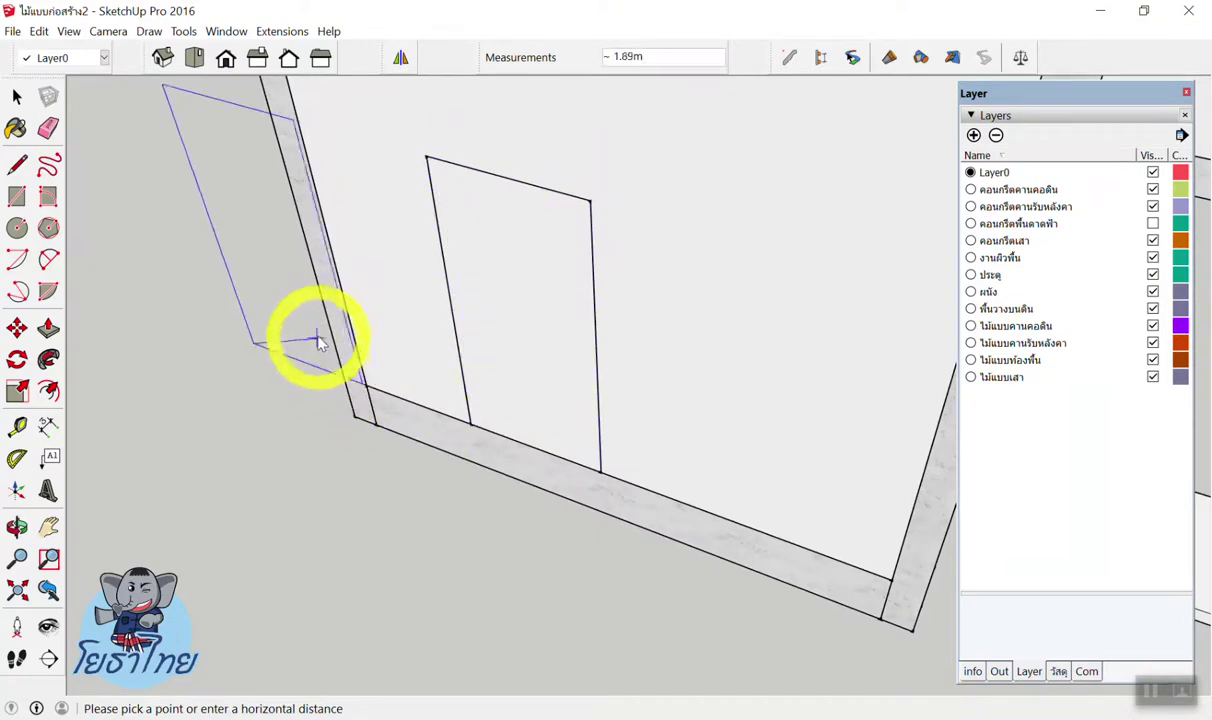
scroll(320, 335, down, 3)
key(space)
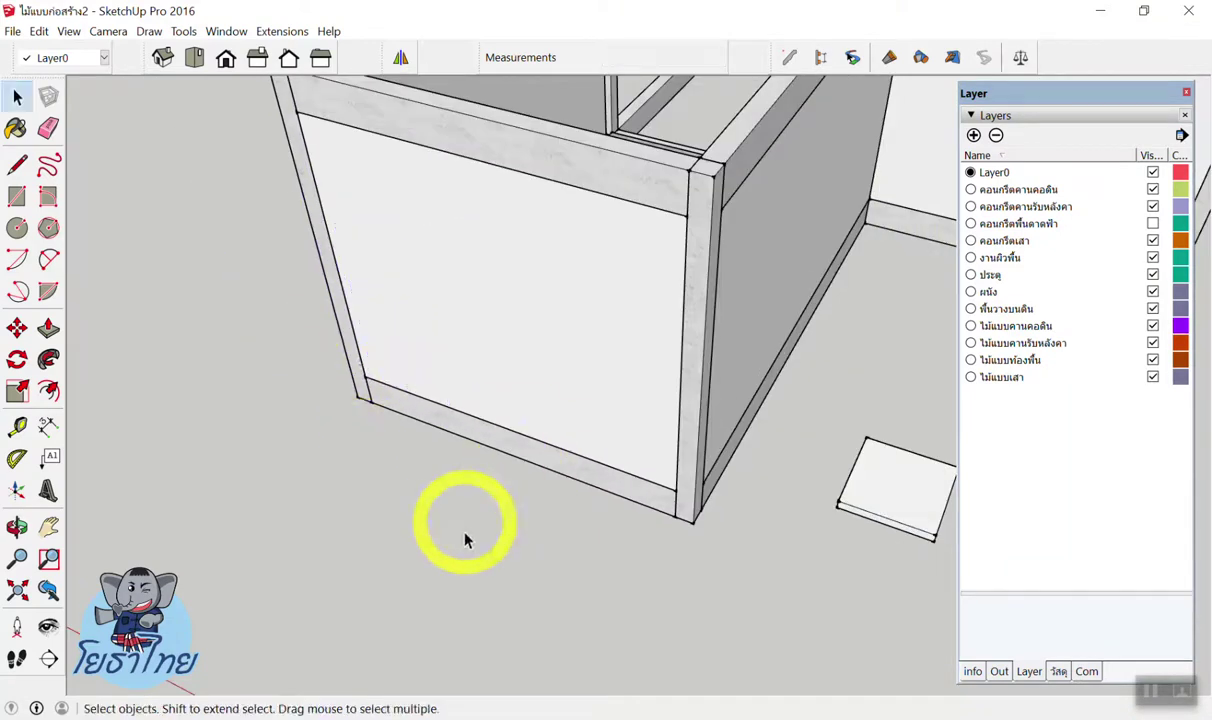
Cut the 1.00 m × 2.05 m door opening at the front wall base.
scroll(465, 540, down, 4)
middle_drag(557, 319, 487, 352)
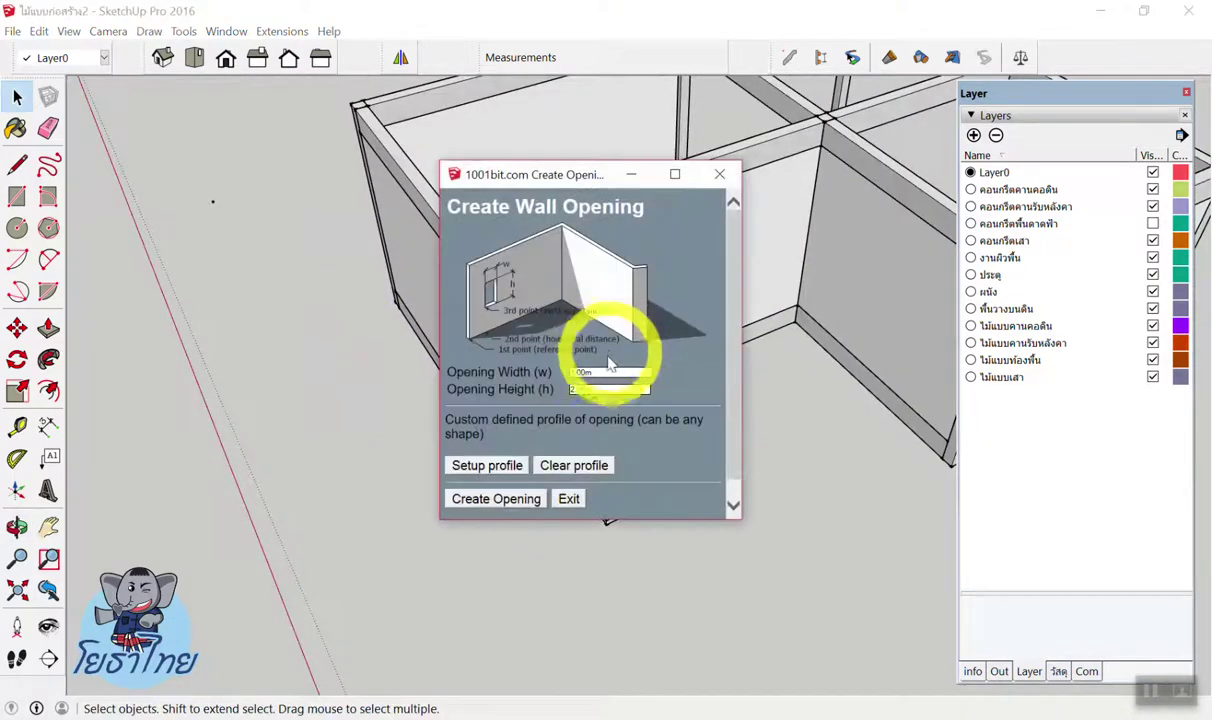
click(490, 507)
scroll(473, 360, up, 3)
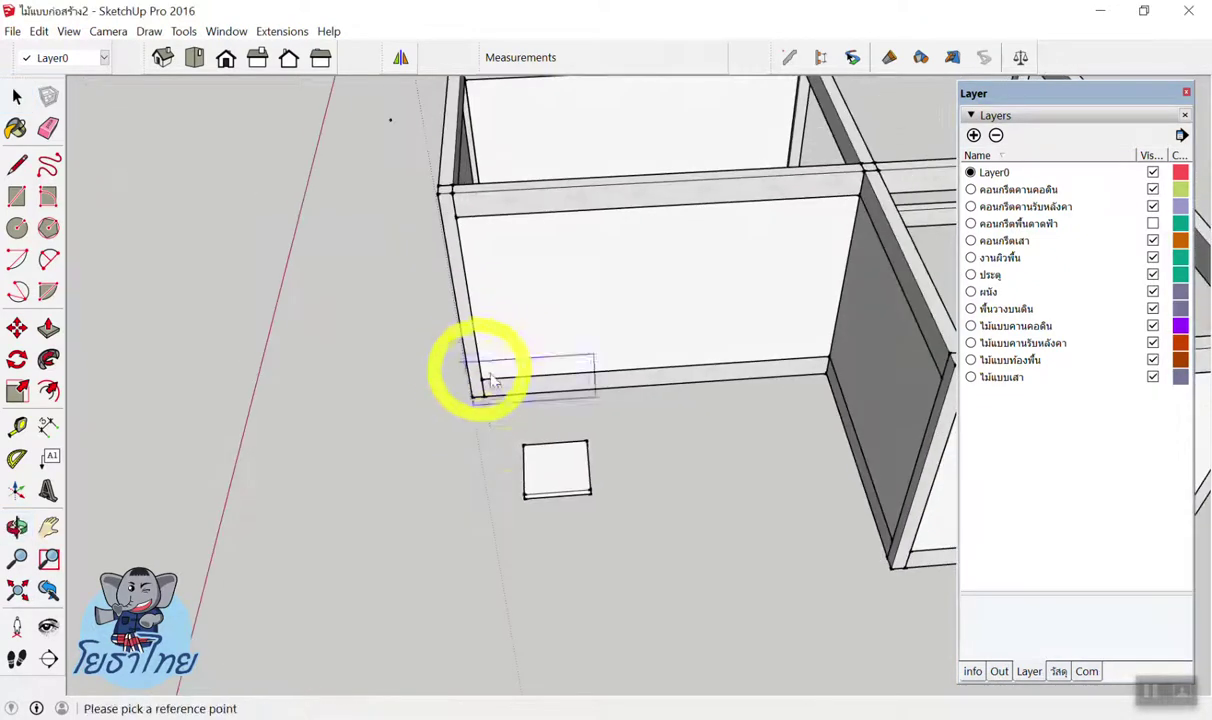
scroll(522, 371, up, 2)
click(520, 386)
Reopen the wall opening settings showing 1.00 m by 2.05 m, then cancel the tool.
mouse_move(515, 380)
middle_down()
mouse_move(303, 354)
mouse_move(284, 154)
mouse_move(283, 170)
middle_up()
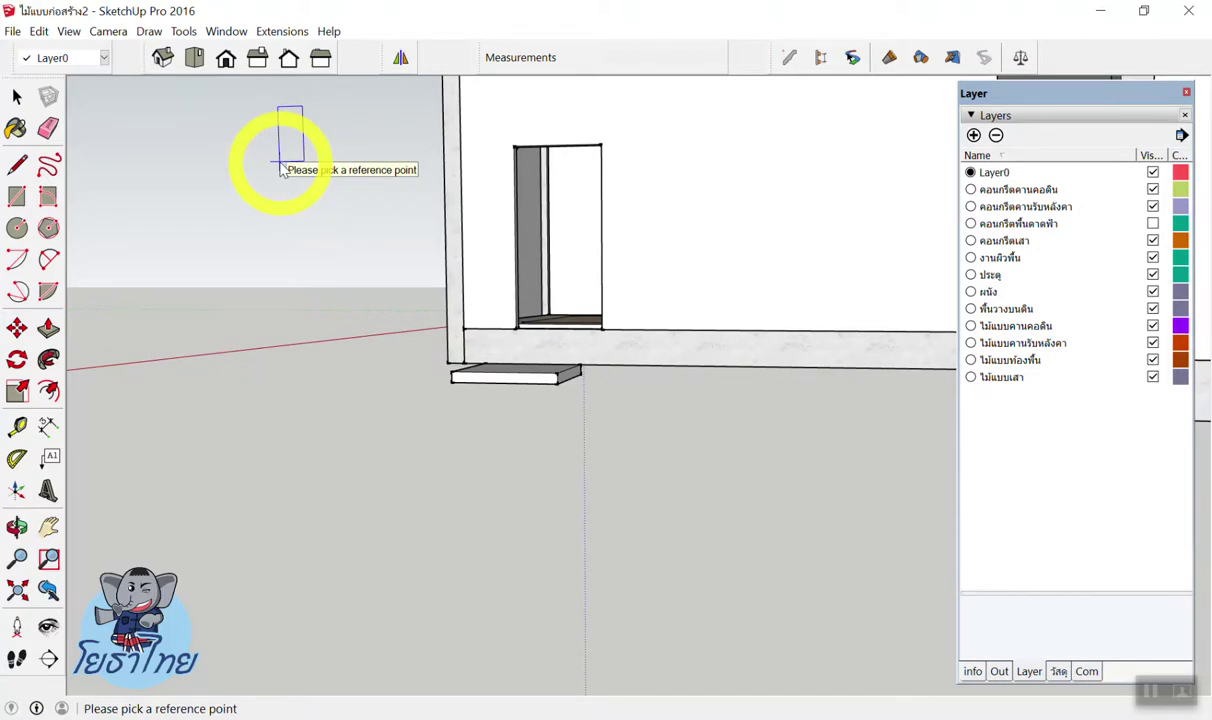
middle_drag(676, 298, 698, 441)
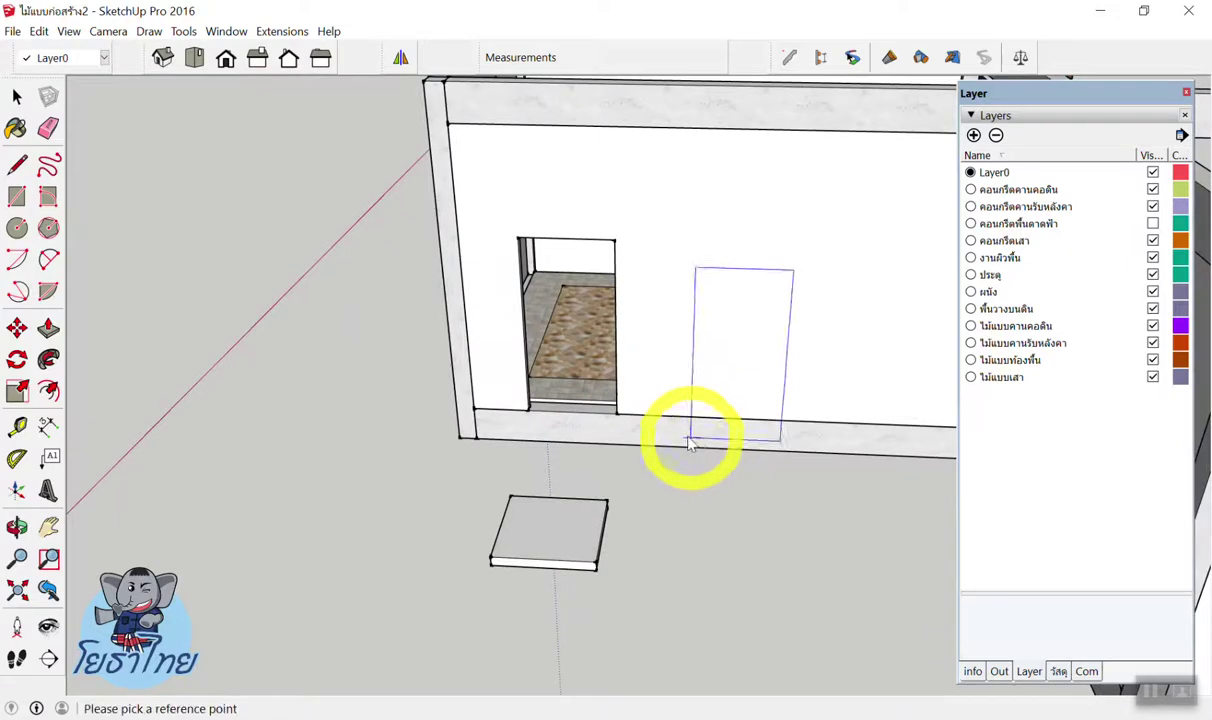
click(636, 385)
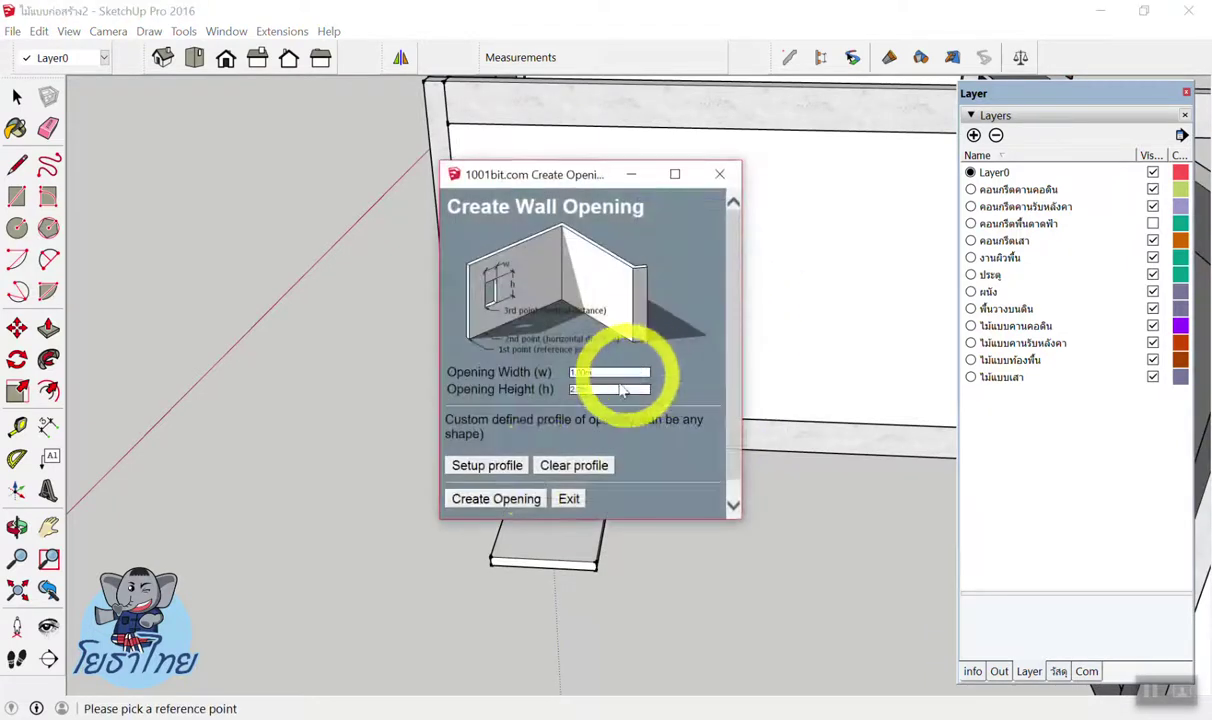
click(627, 227)
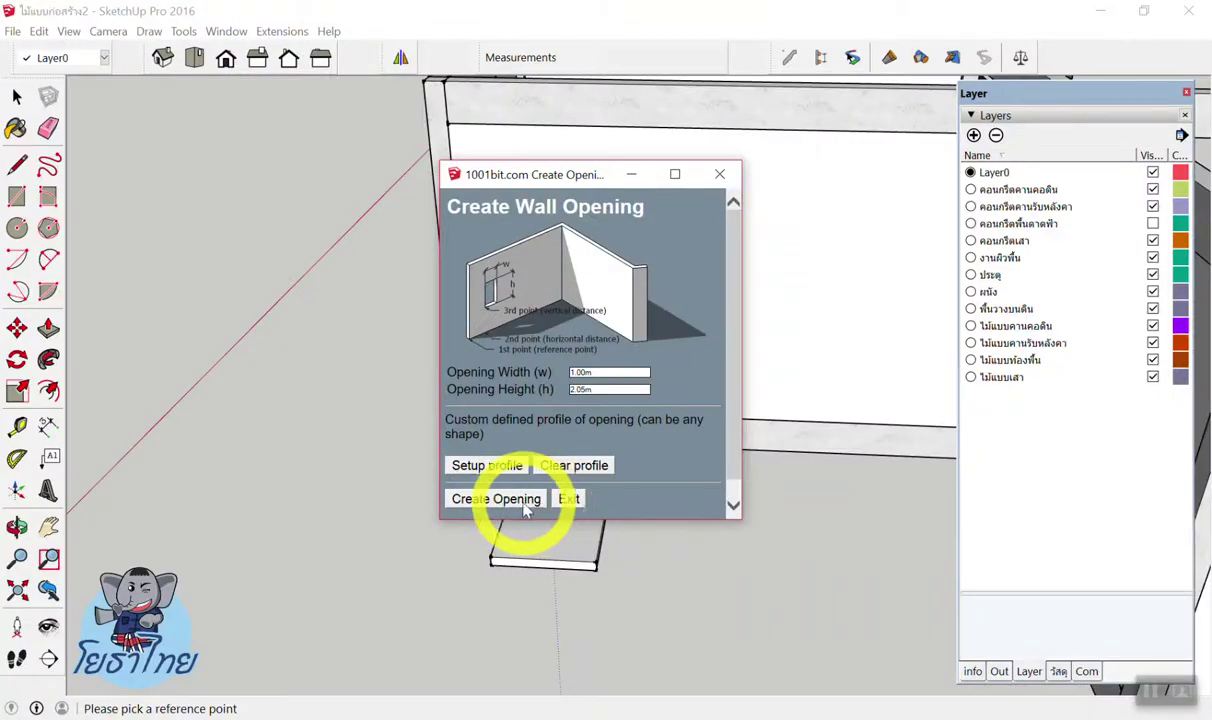
click(525, 508)
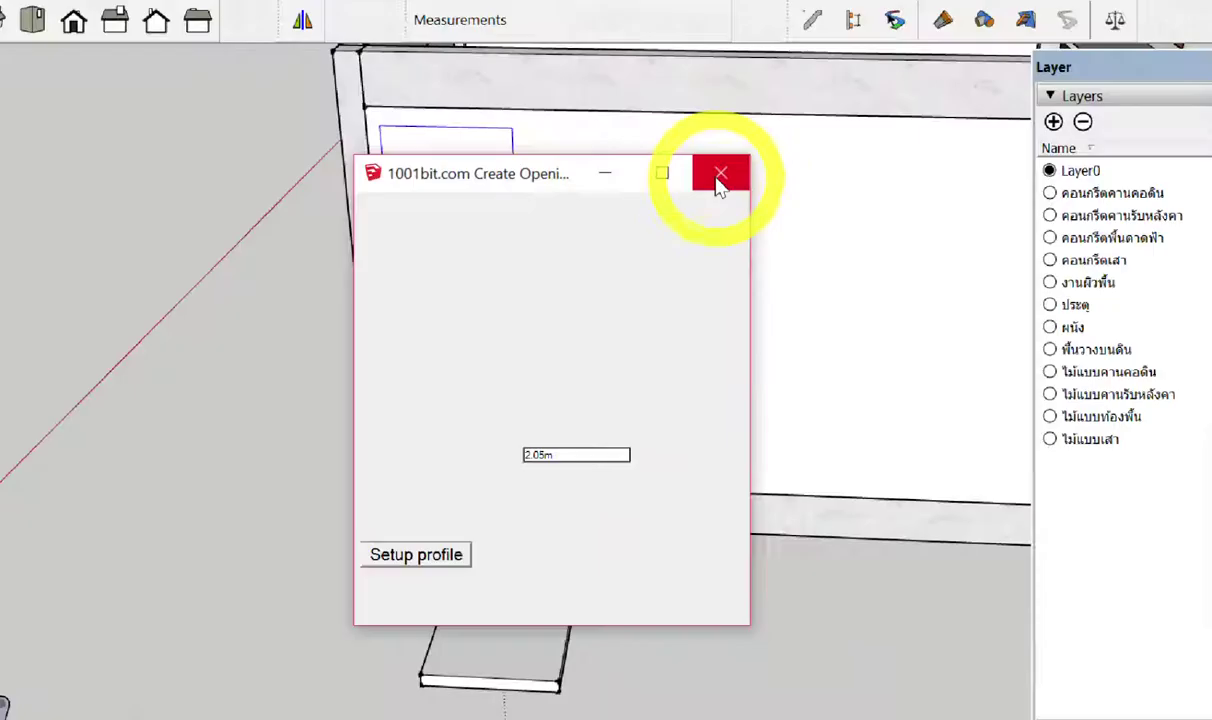
click(720, 174)
click(541, 297)
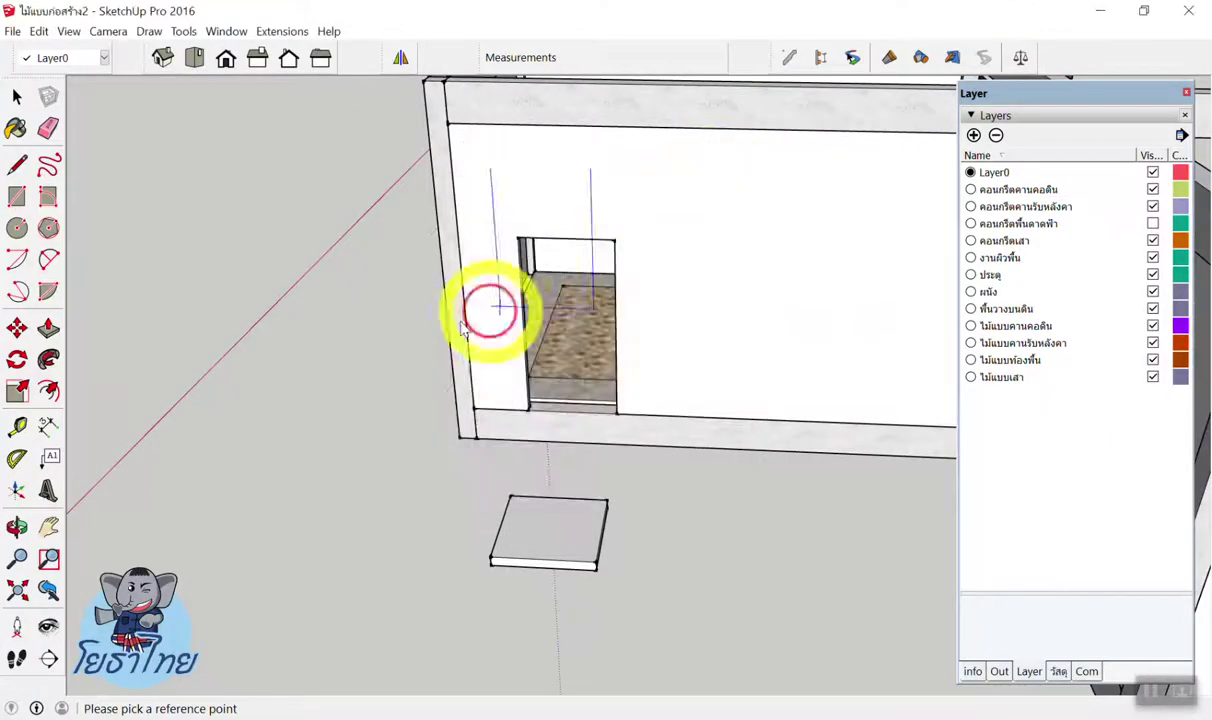
key(space)
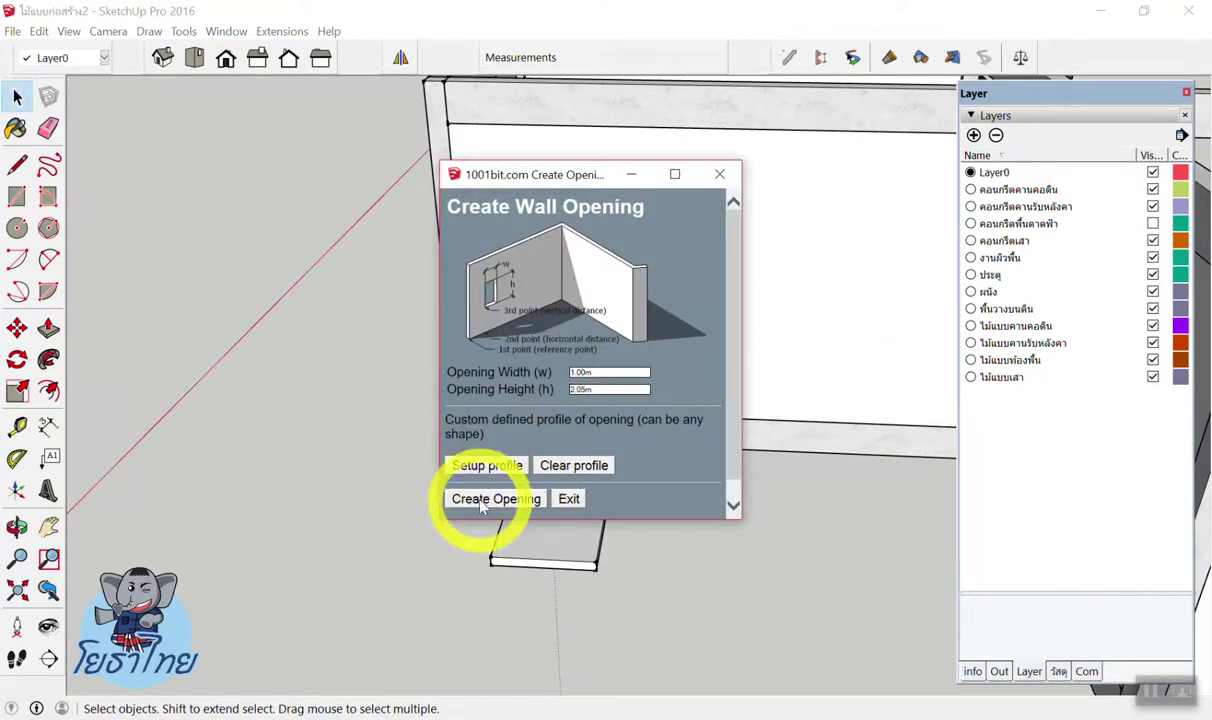
Place more door openings at wall bases around the building, then cancel the opening tool.
click(481, 506)
scroll(628, 350, down, 2)
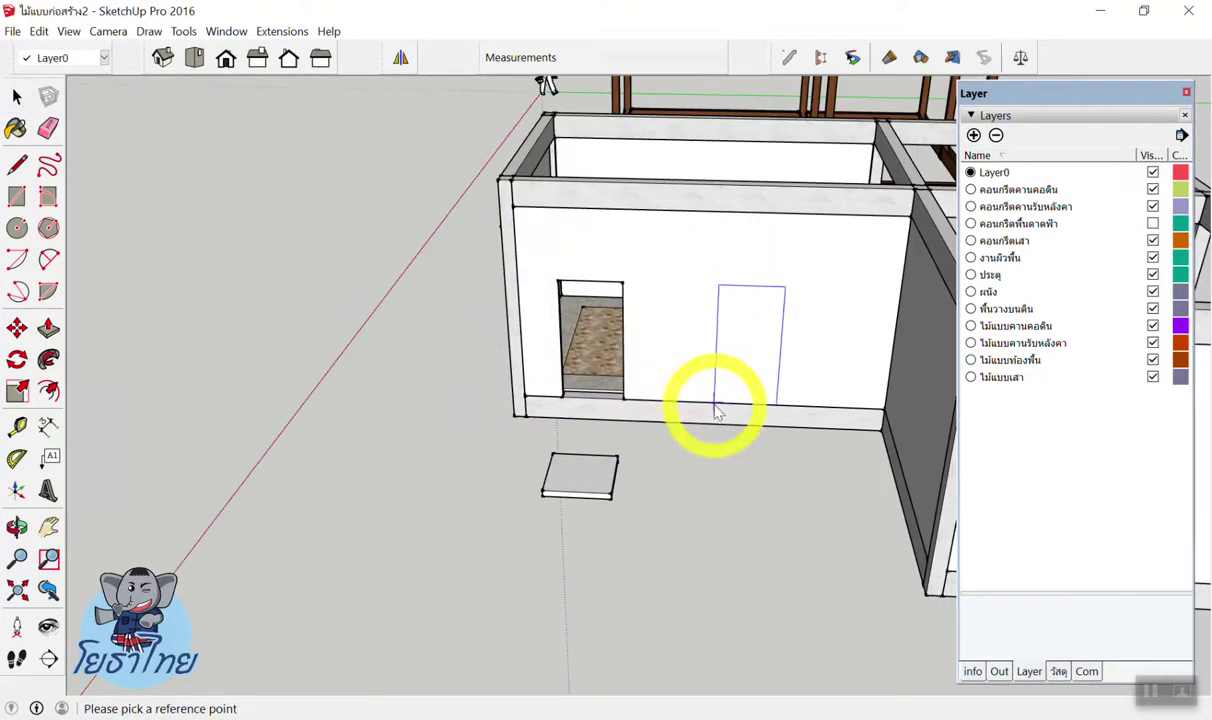
middle_drag(715, 410, 576, 433)
scroll(585, 428, up, 1)
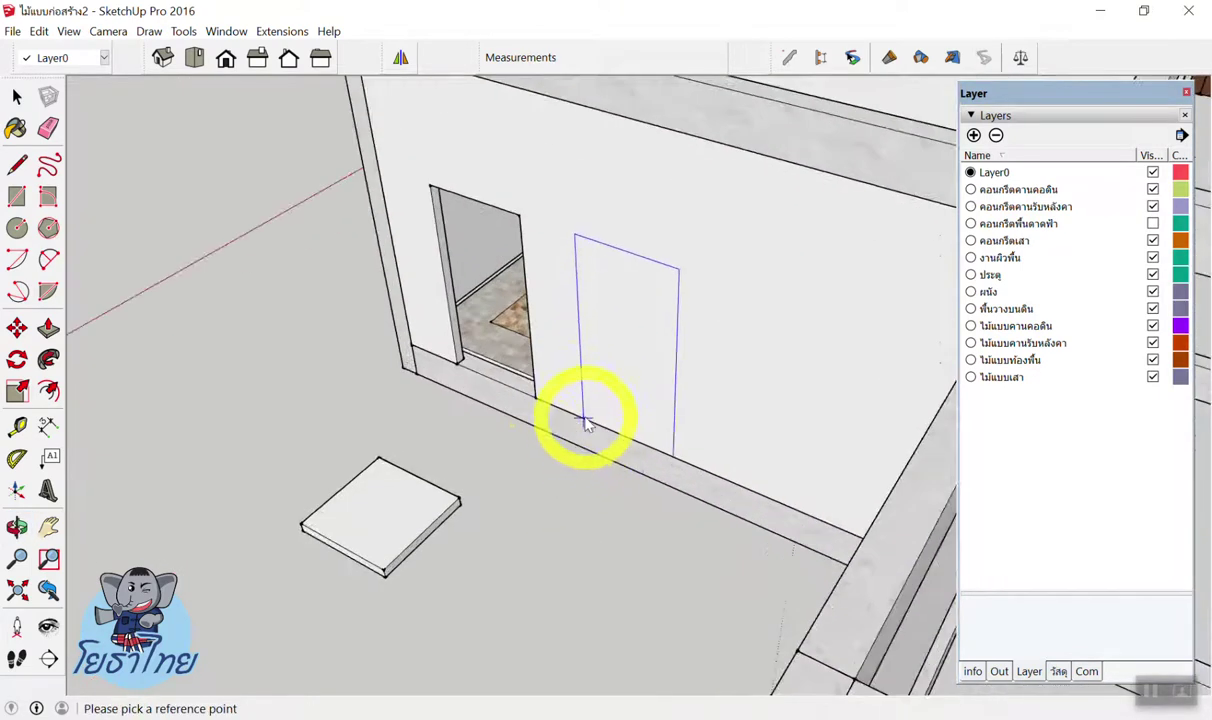
click(587, 420)
mouse_move(495, 425)
middle_down()
mouse_move(636, 279)
mouse_move(893, 253)
mouse_move(555, 298)
mouse_move(785, 406)
middle_up()
scroll(533, 411, up, 3)
scroll(602, 376, up, 2)
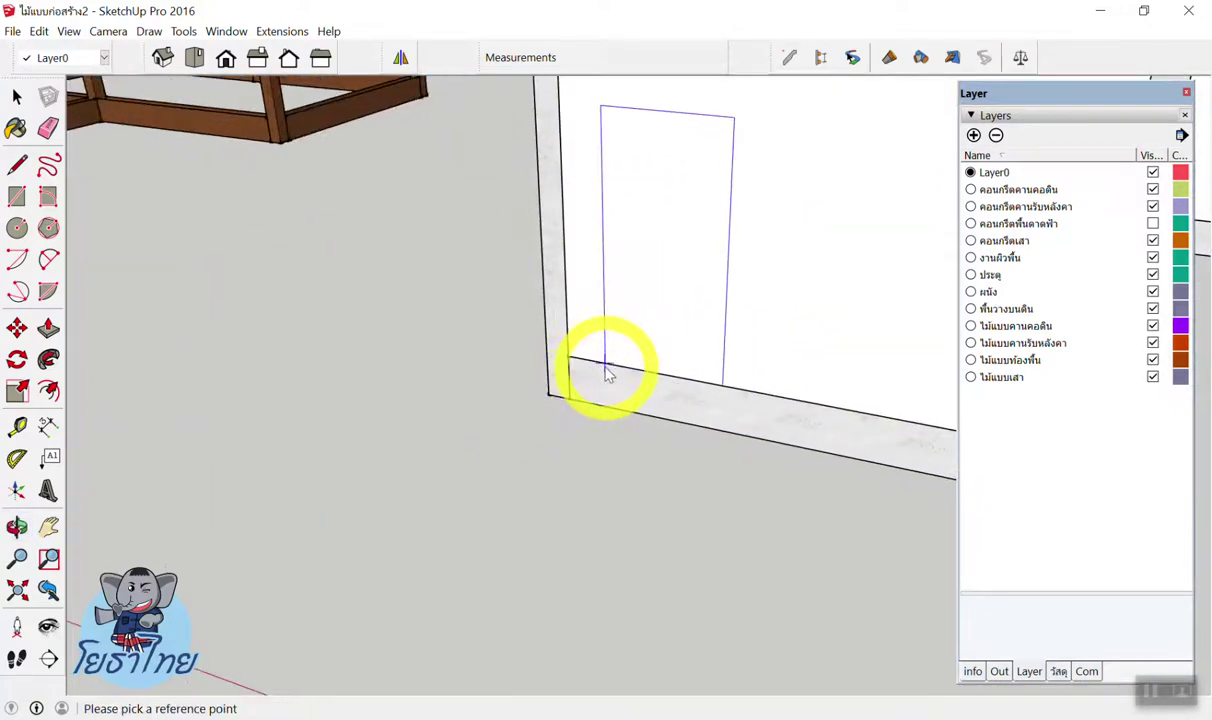
click(602, 372)
scroll(590, 385, down, 3)
scroll(600, 375, up, 2)
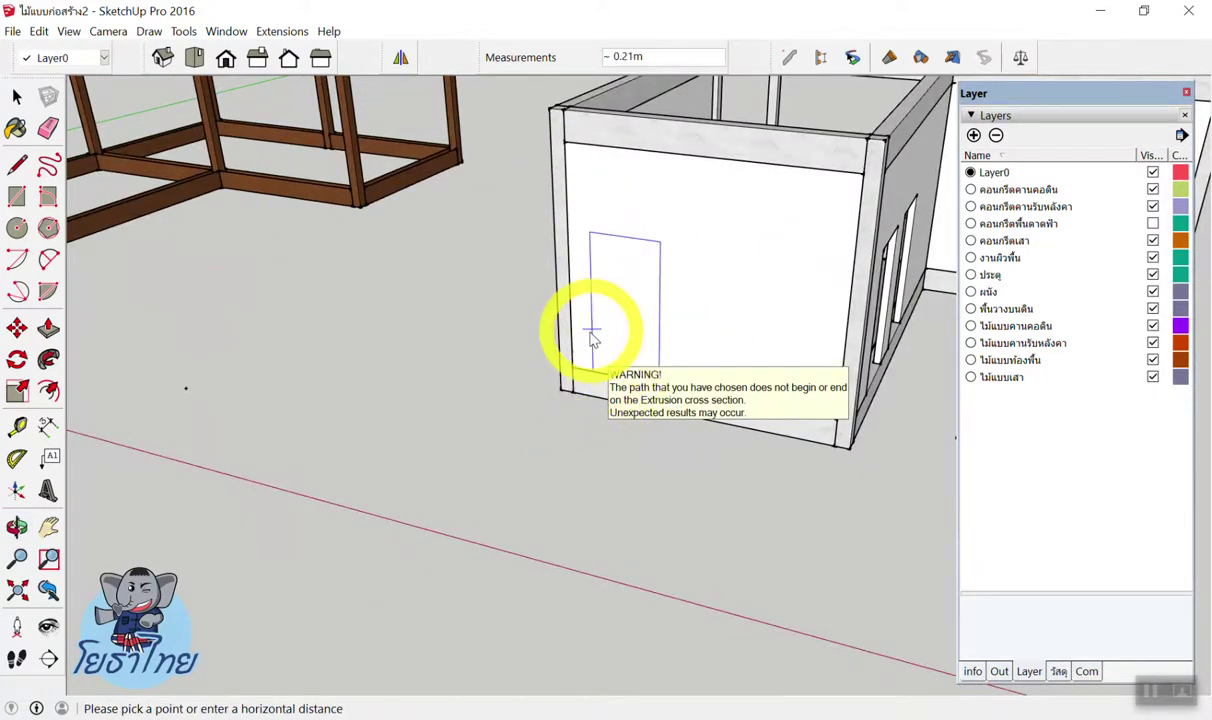
key(space)
Delete the front wall and rebuild it from the front corner to the opposite corner.
middle_drag(600, 311, 590, 425)
click(649, 418)
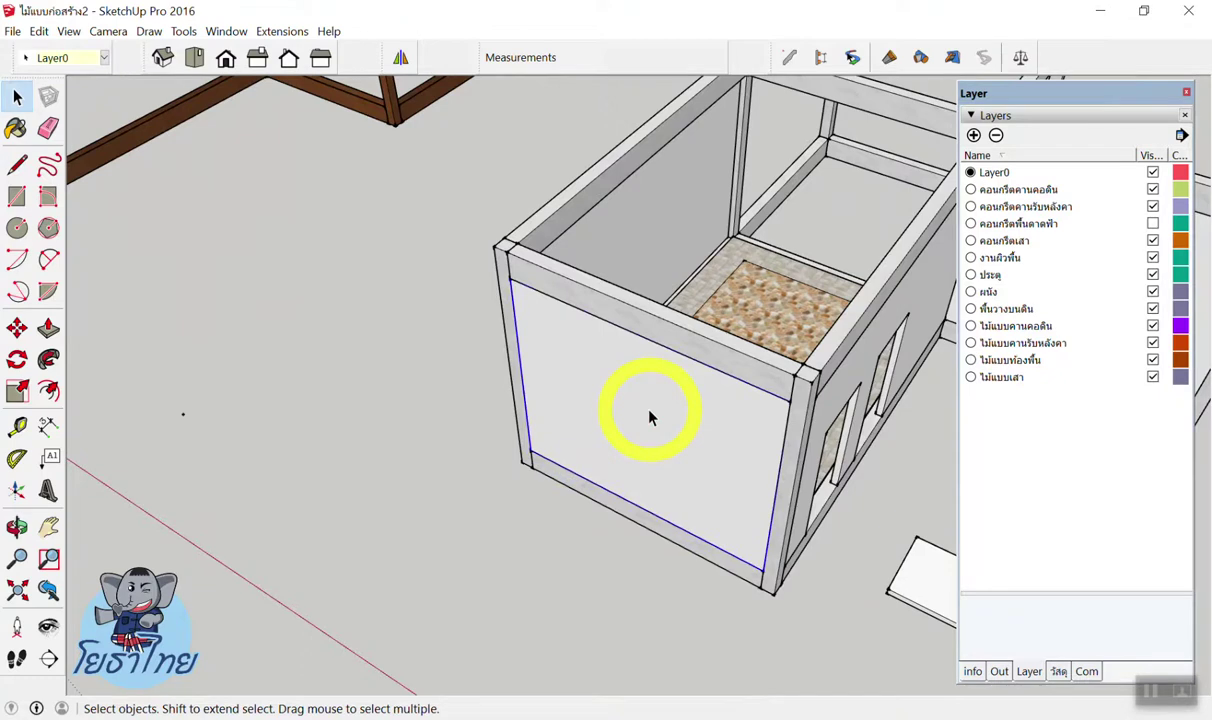
key(Delete)
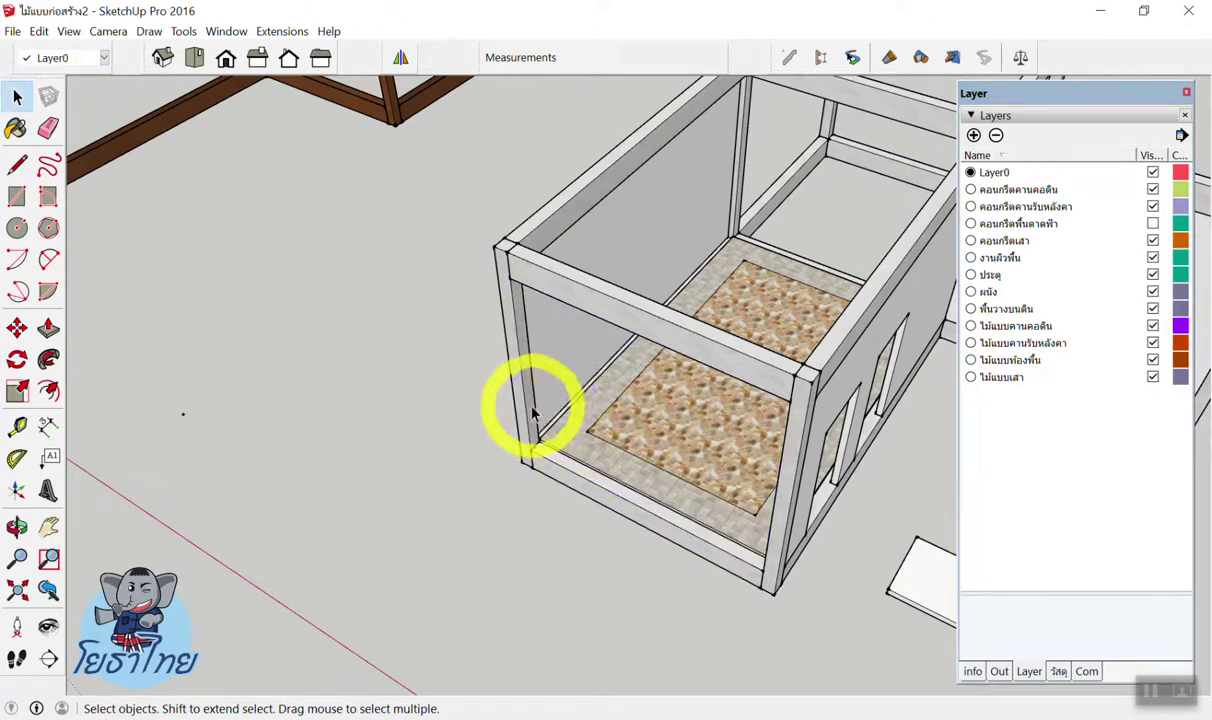
click(655, 407)
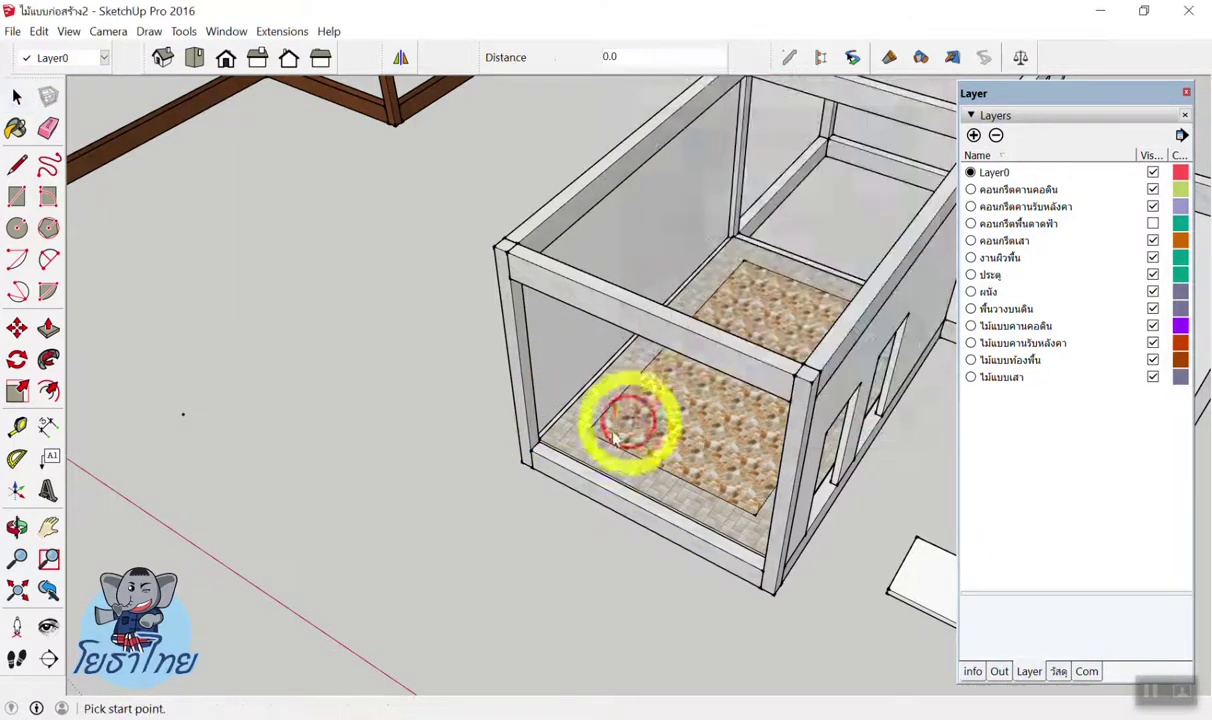
click(530, 455)
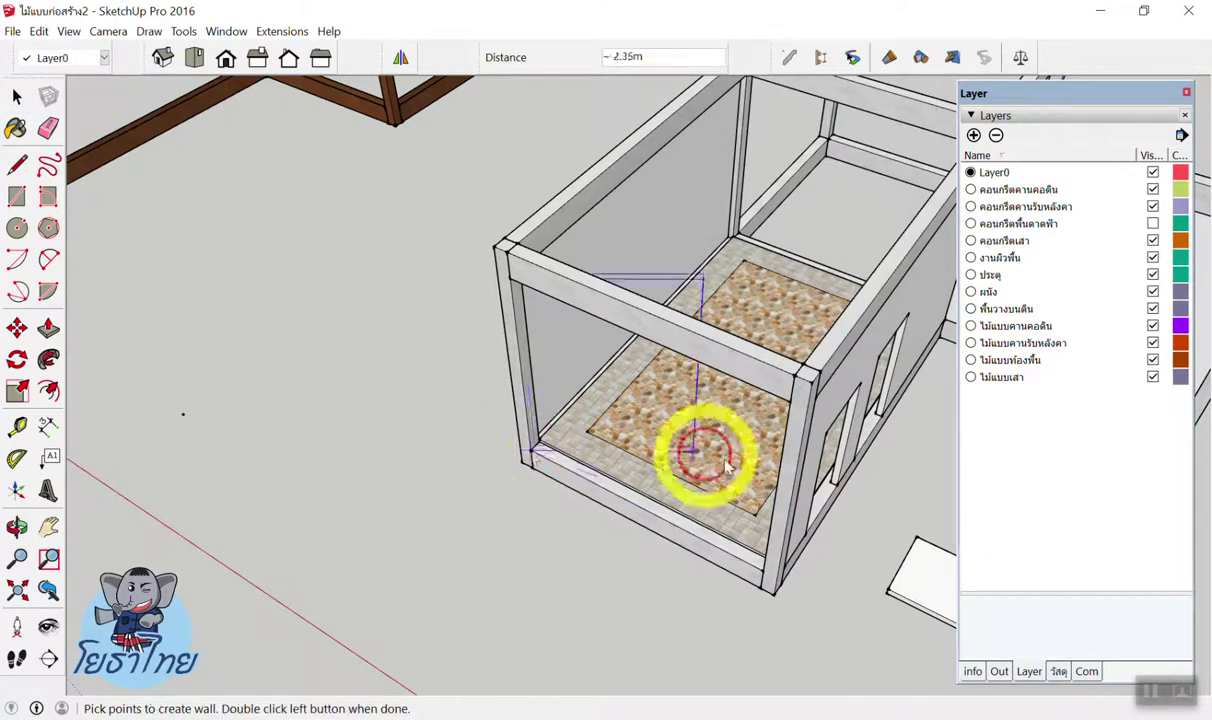
double_click(766, 577)
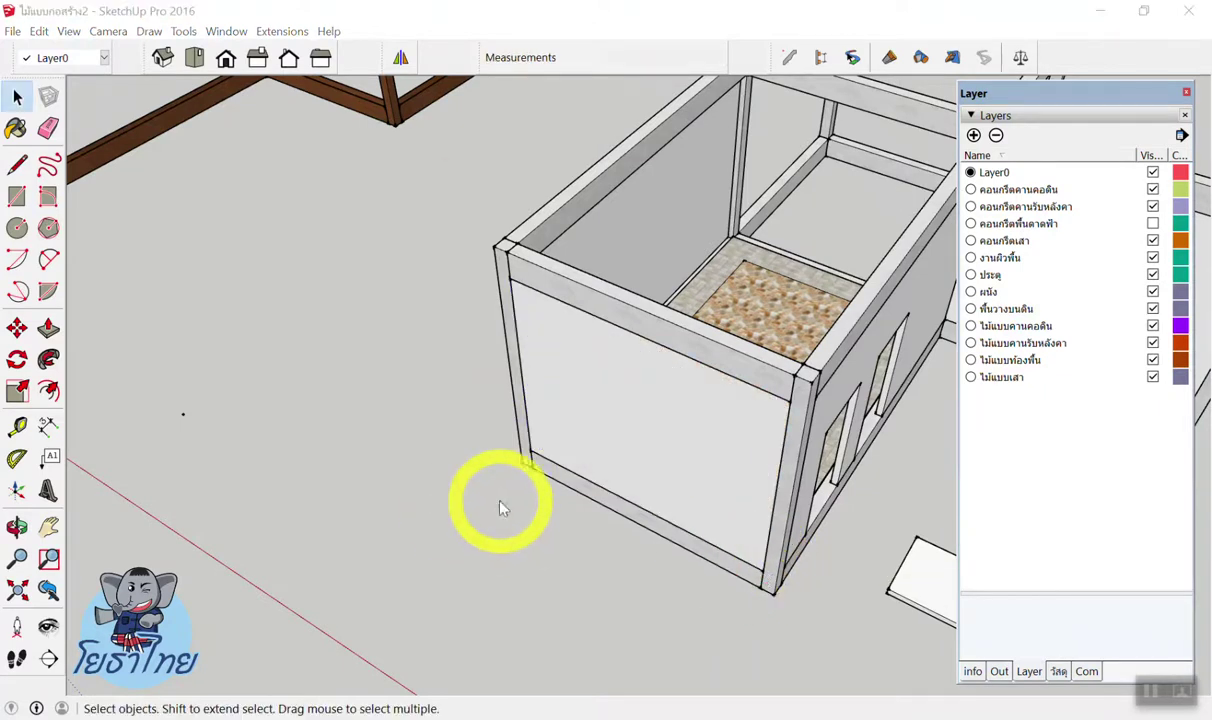
Cut the 1.00 m × 2.05 m door opening into the new front wall.
click(524, 496)
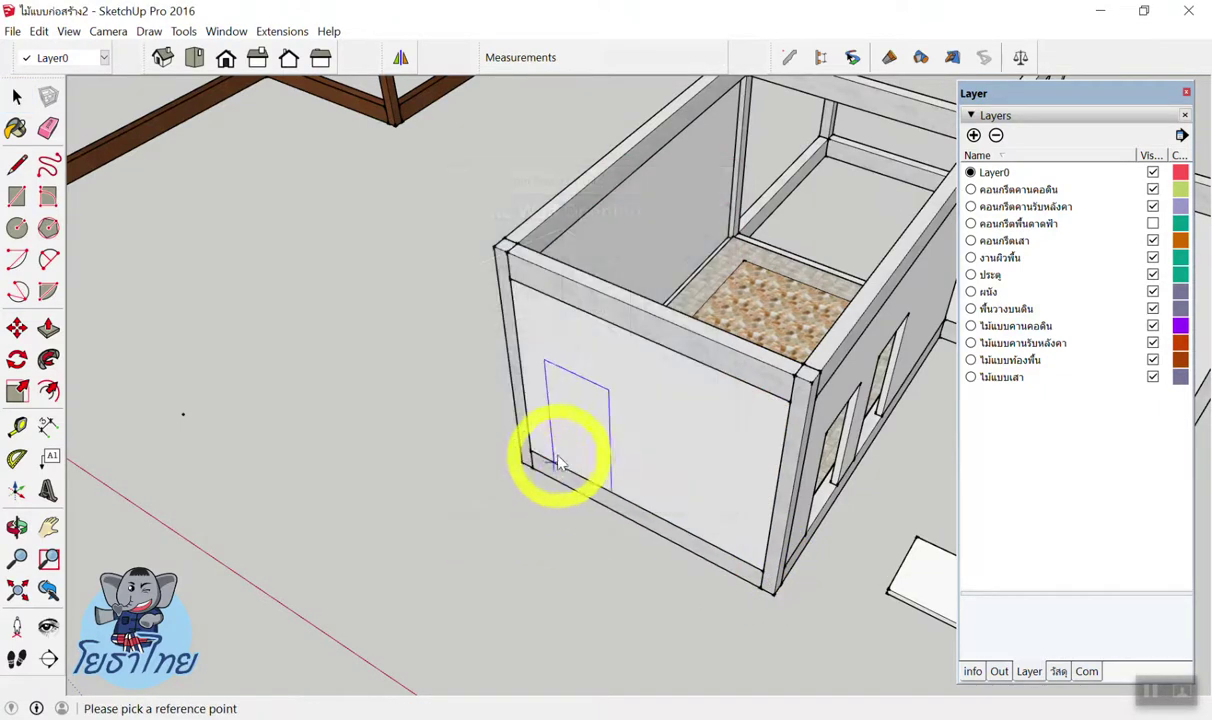
click(530, 455)
mouse_move(530, 455)
middle_down()
mouse_move(595, 234)
mouse_move(89, 298)
mouse_move(379, 360)
mouse_move(380, 371)
middle_up()
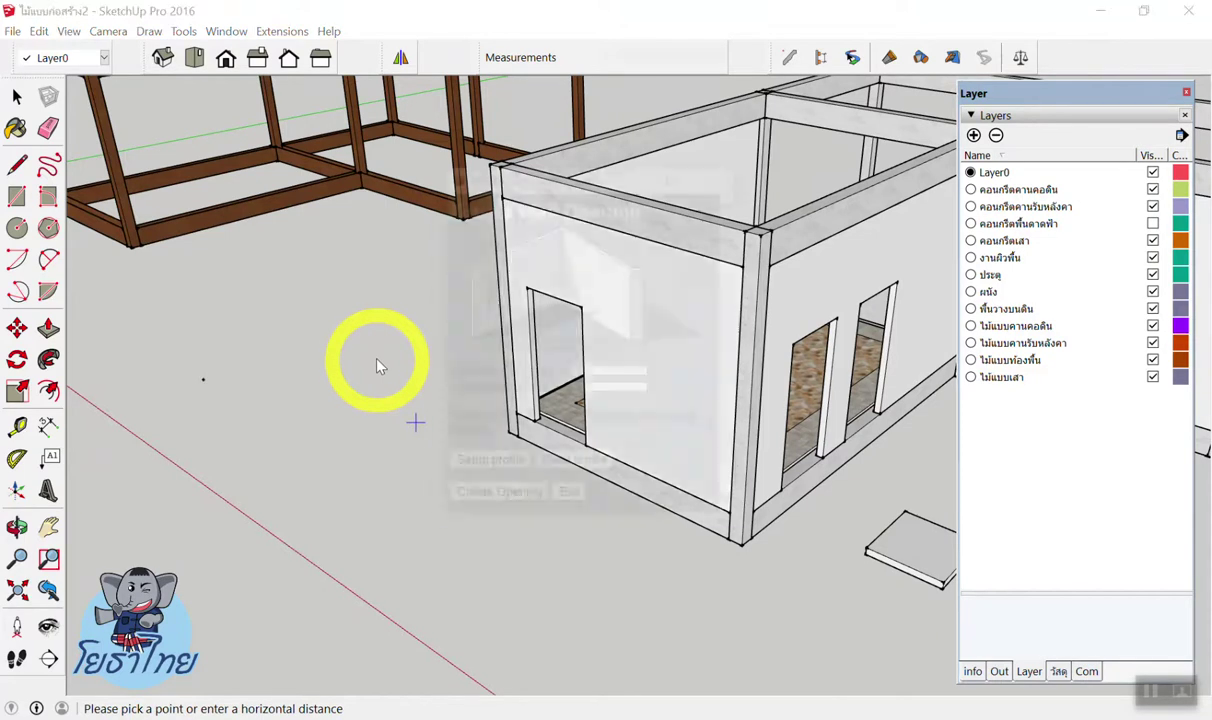
Start a same-size opening and zoom in on the end wall's bottom corner.
click(473, 498)
scroll(446, 419, down, 5)
middle_drag(211, 346, 447, 460)
scroll(480, 420, up, 5)
middle_drag(500, 387, 609, 411)
scroll(605, 390, down, 5)
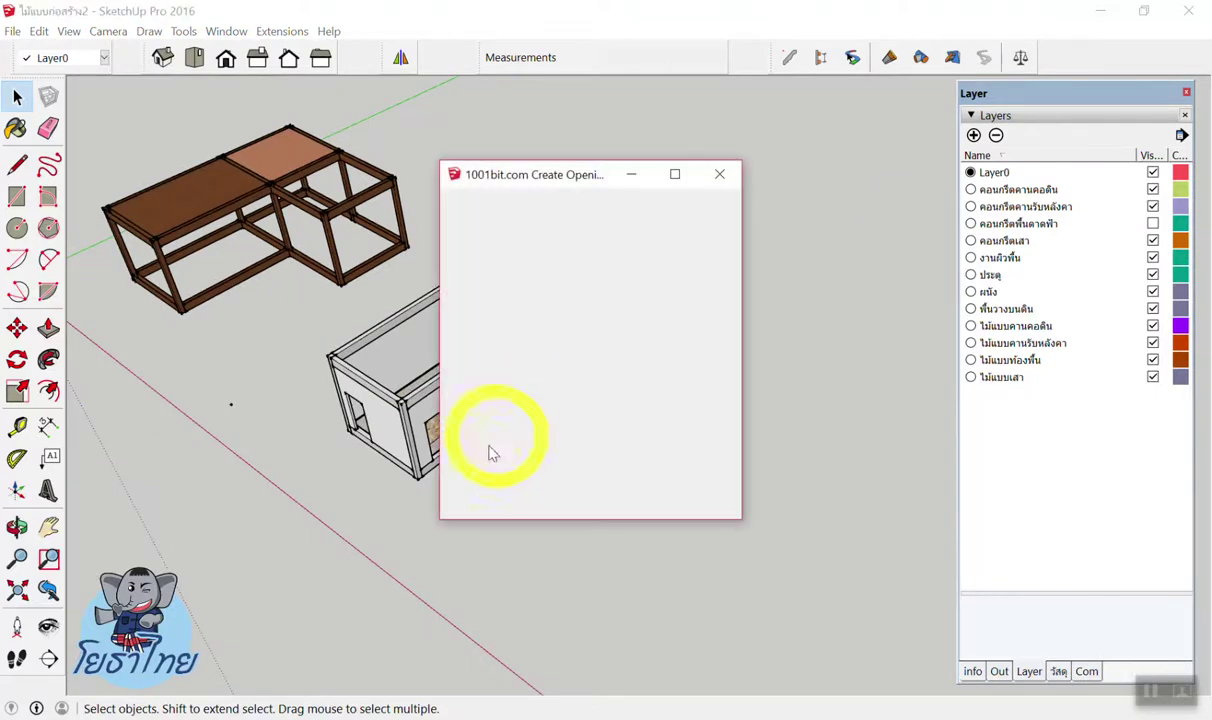
click(493, 500)
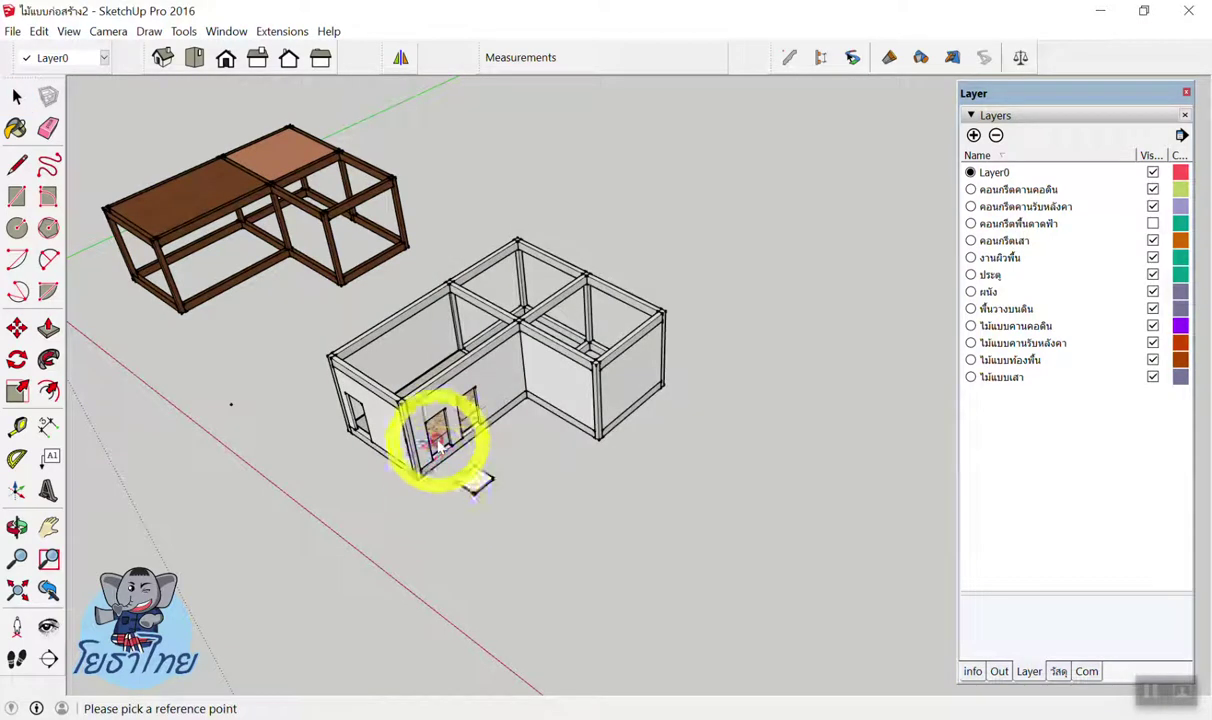
scroll(440, 440, up, 4)
middle_drag(509, 406, 665, 400)
scroll(847, 419, up, 3)
middle_drag(847, 419, 692, 465)
scroll(318, 490, up, 3)
scroll(318, 490, up, 3)
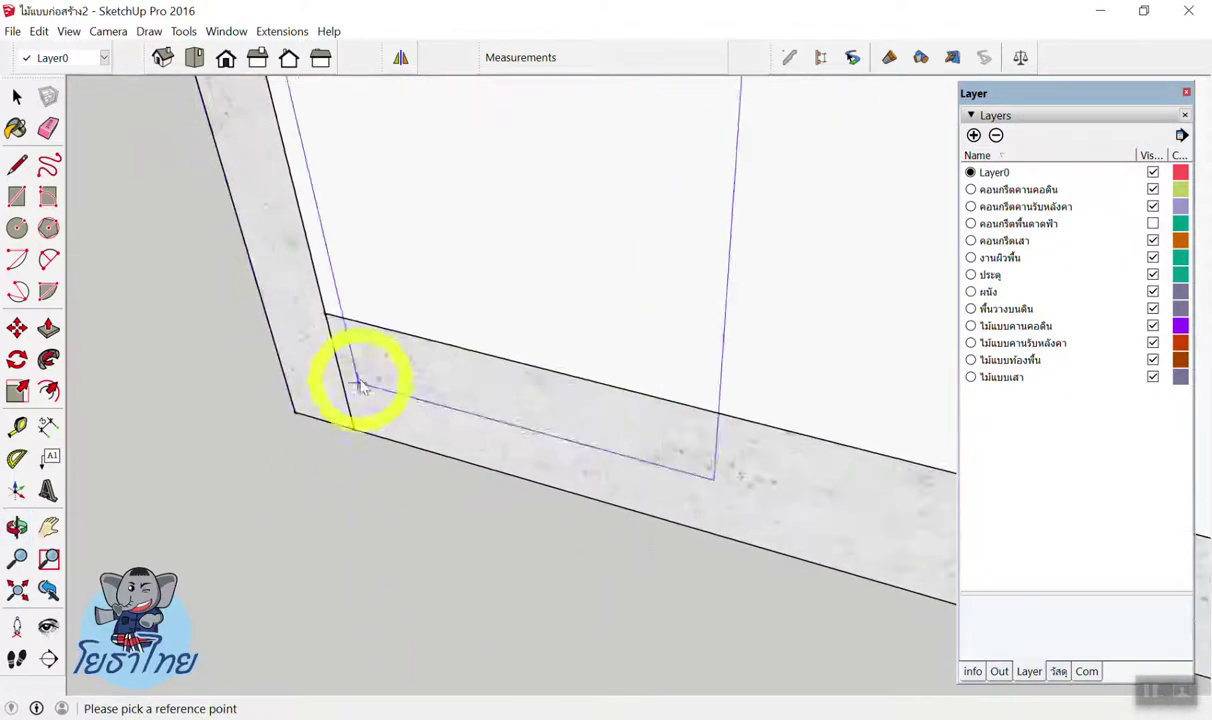
middle_drag(352, 379, 338, 338)
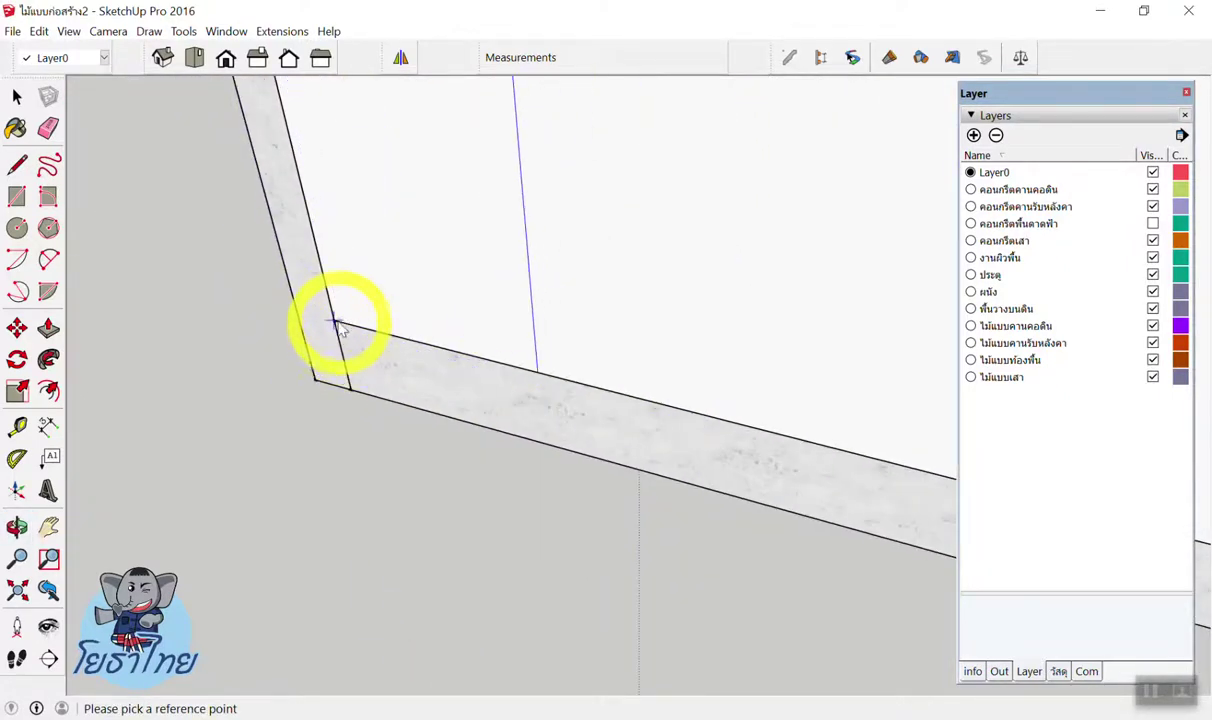
scroll(338, 325, down, 3)
scroll(398, 290, down, 3)
scroll(425, 387, down, 3)
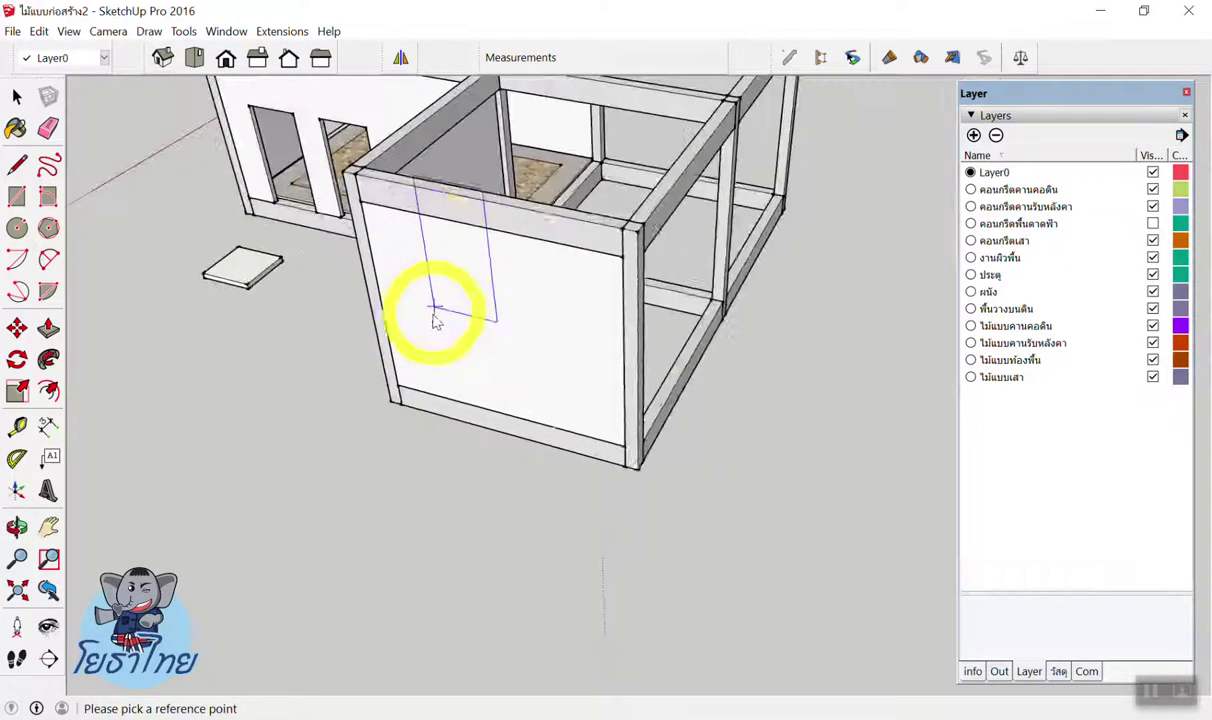
scroll(405, 350, up, 2)
scroll(380, 385, up, 1)
scroll(382, 420, up, 1)
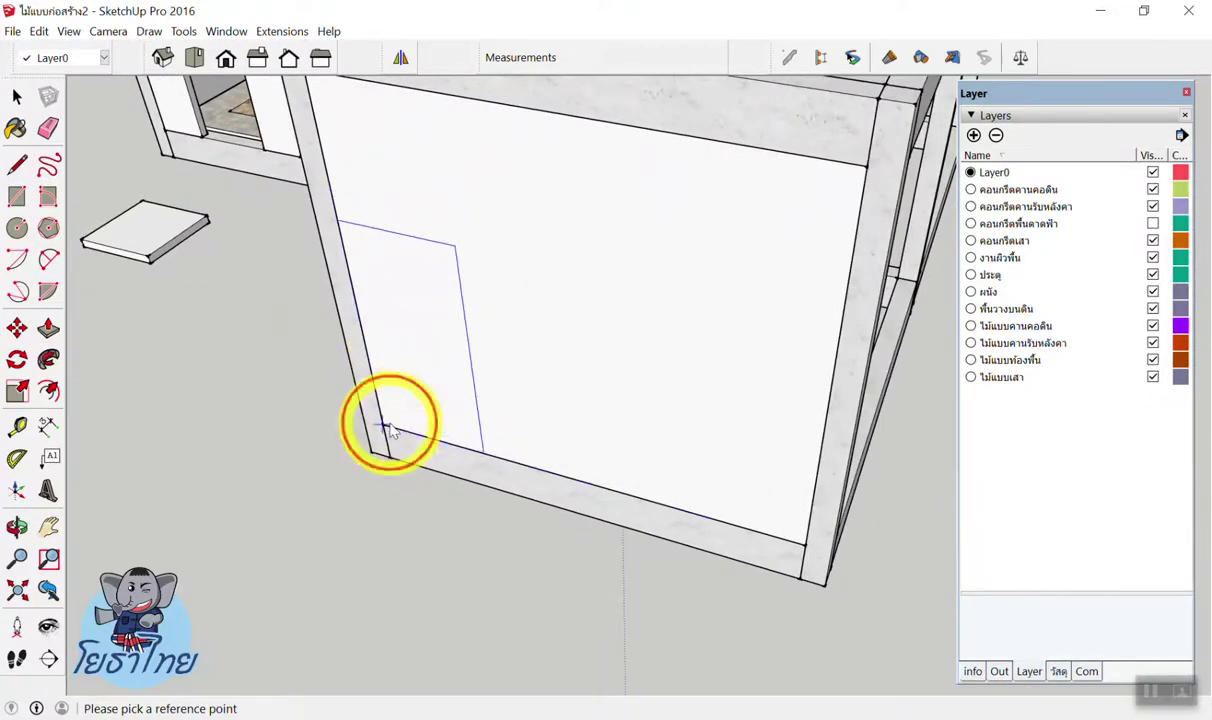
Cut the door opening 0.1 m in from the end wall's bottom corner.
click(390, 424)
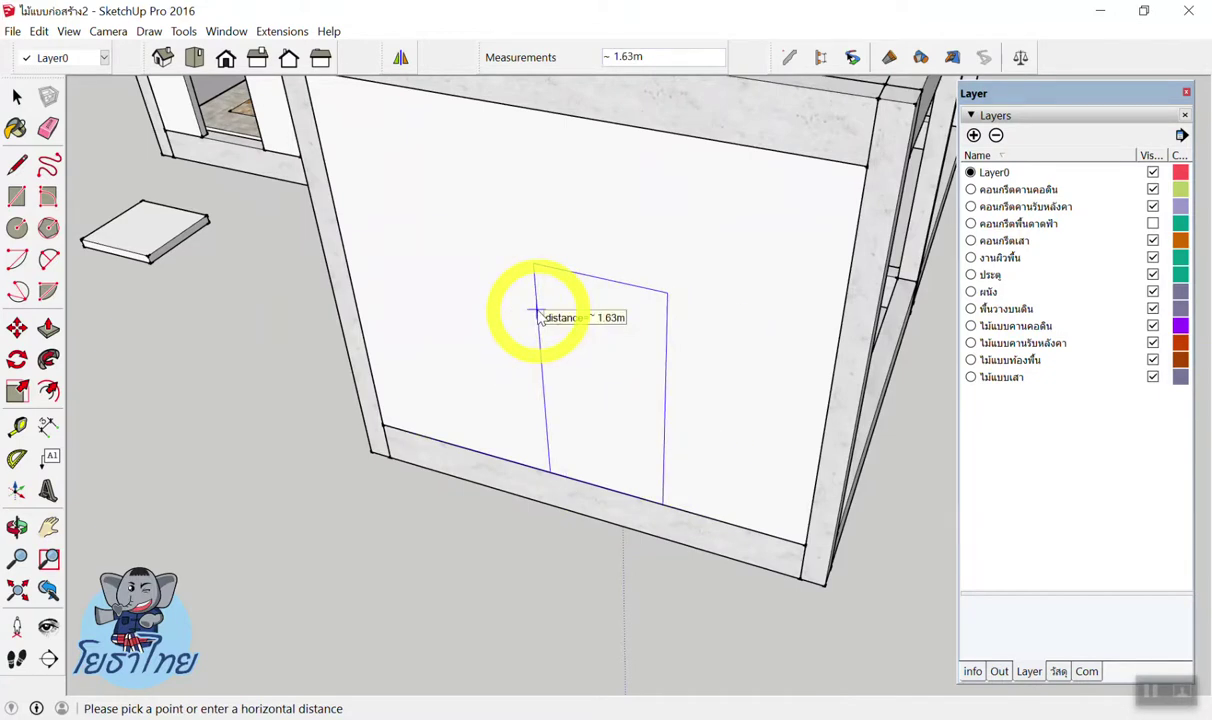
text(1)
text(.1)
key(Return)
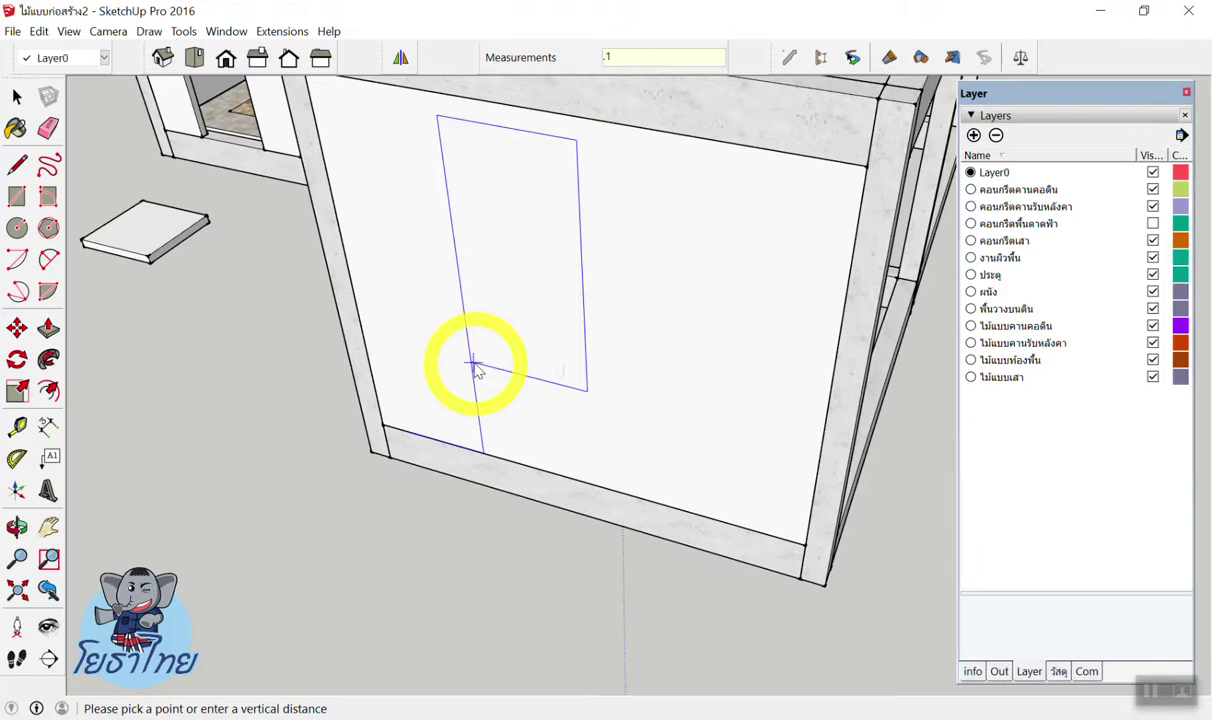
click(476, 368)
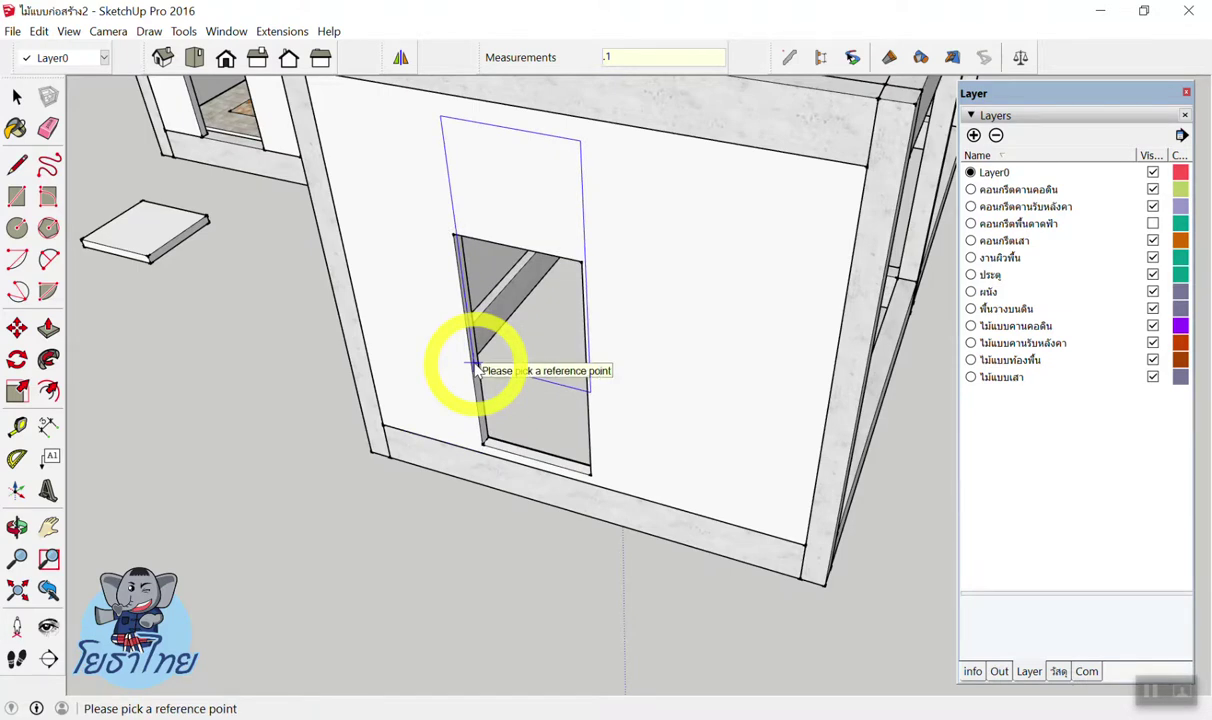
key(space)
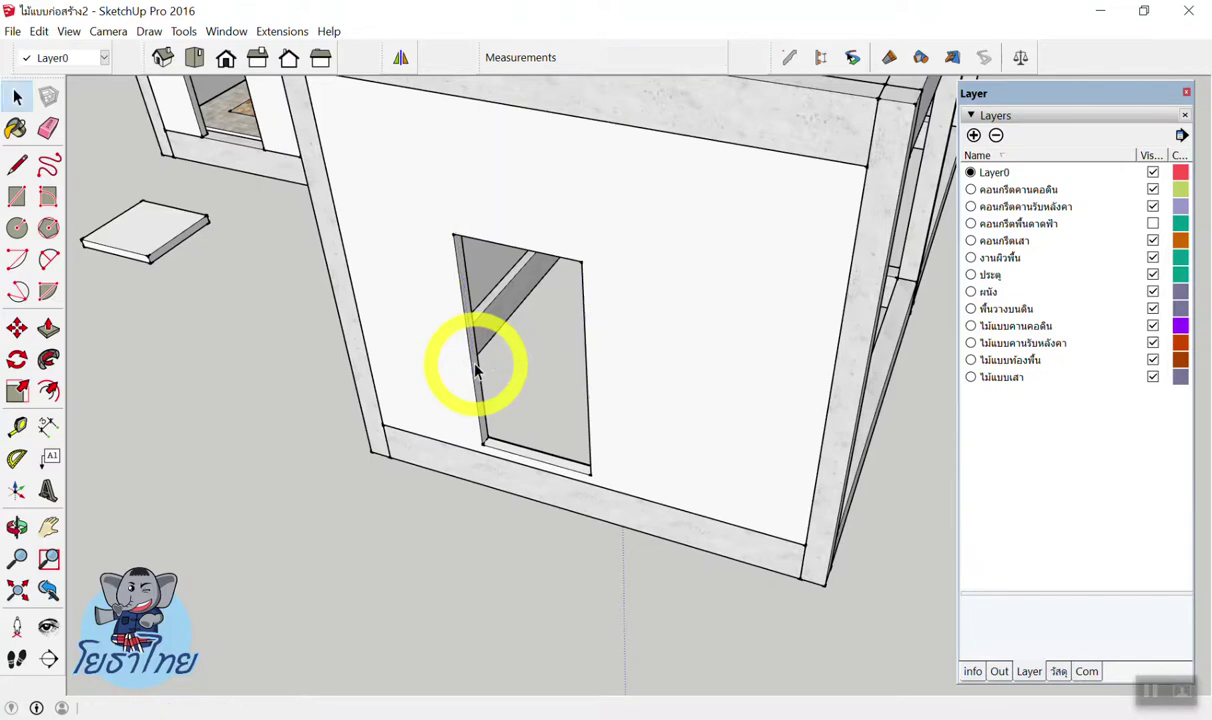
scroll(476, 368, down, 5)
scroll(839, 257, down, 1)
scroll(452, 279, down, 3)
scroll(465, 260, up, 3)
scroll(543, 275, up, 1)
scroll(543, 275, up, 2)
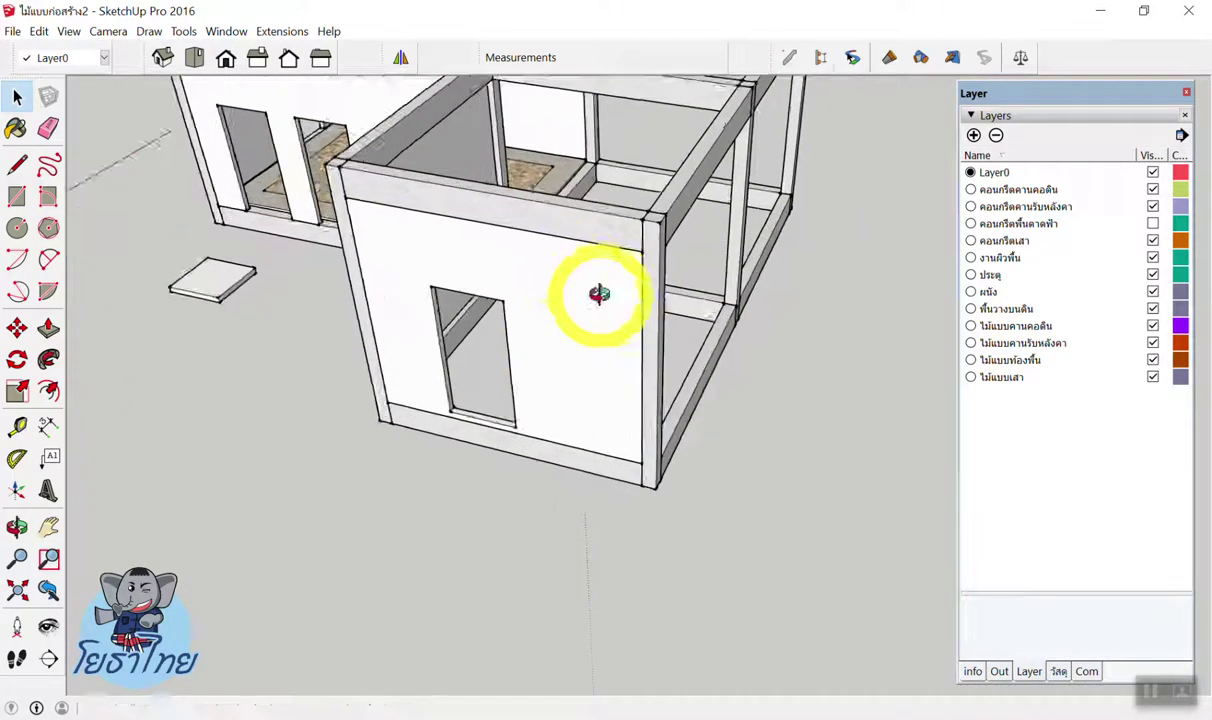
scroll(600, 300, up, 2)
mouse_move(575, 332)
middle_down()
mouse_move(779, 257)
mouse_move(693, 352)
middle_up()
Set the wall opening width to 2 and height to 1.
scroll(750, 390, down, 3)
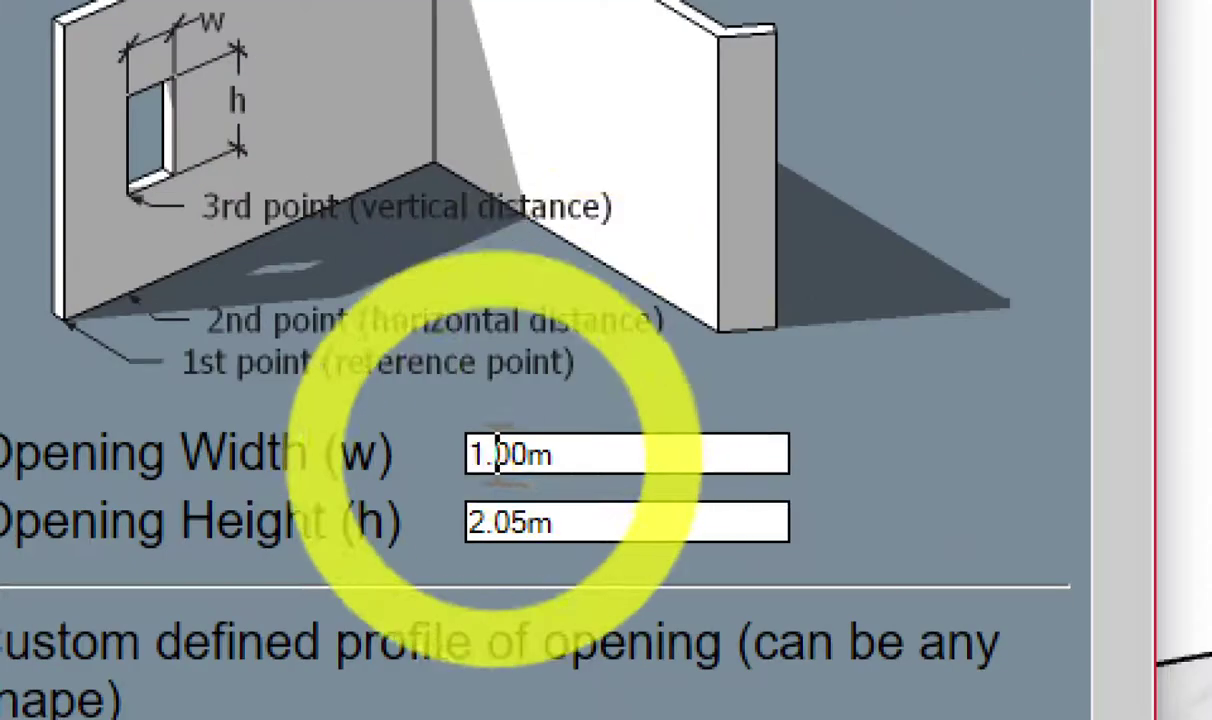
double_click(647, 345)
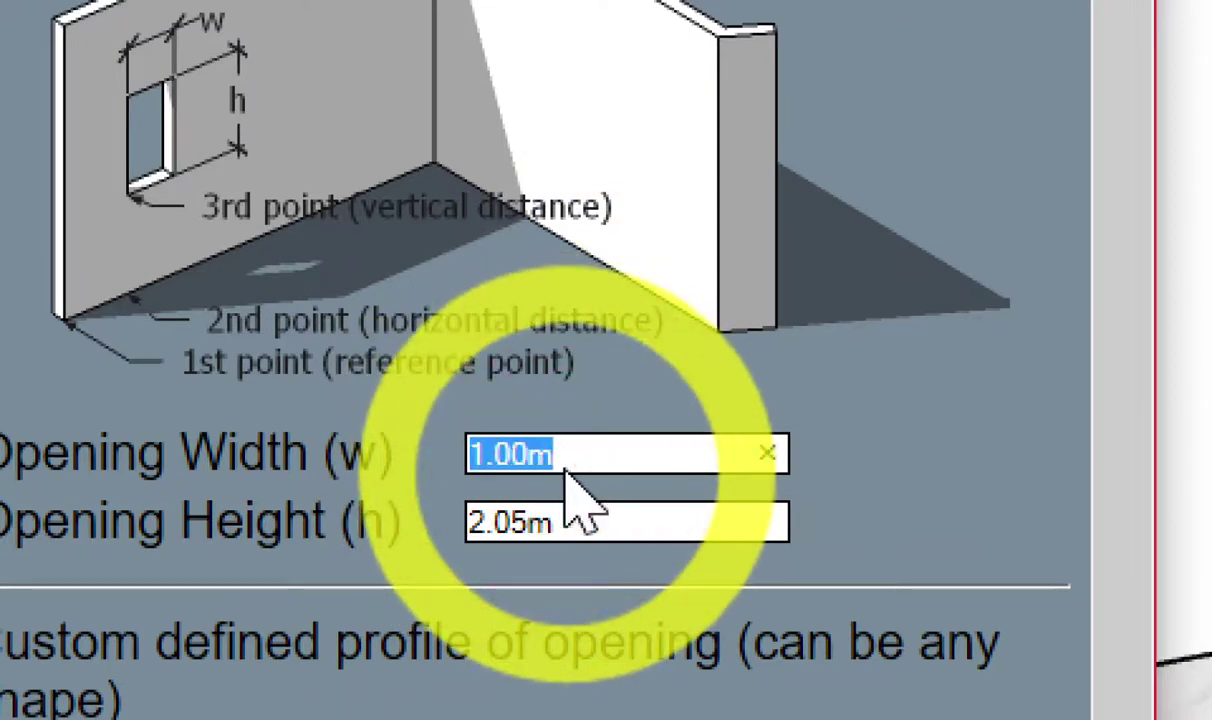
text(2)
double_click(567, 522)
text(1)
Try an opening 1 m from the interior wall corner, cancel, and select that wall face.
click(490, 498)
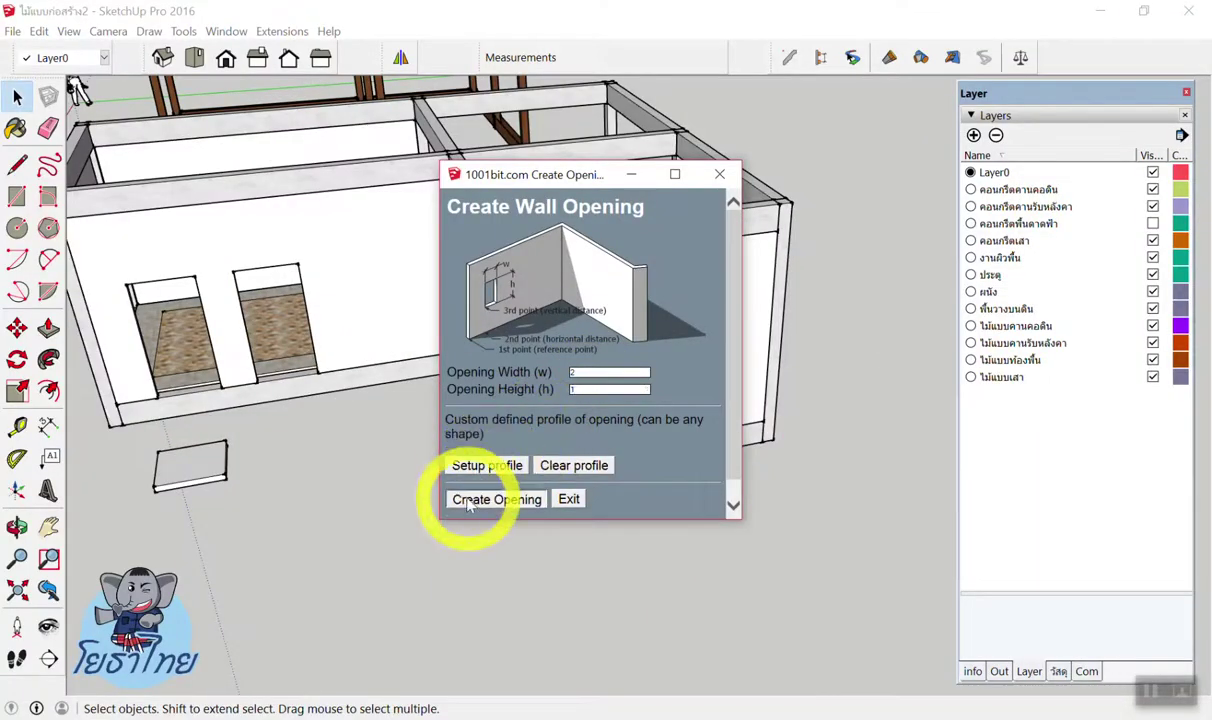
scroll(322, 318, up, 3)
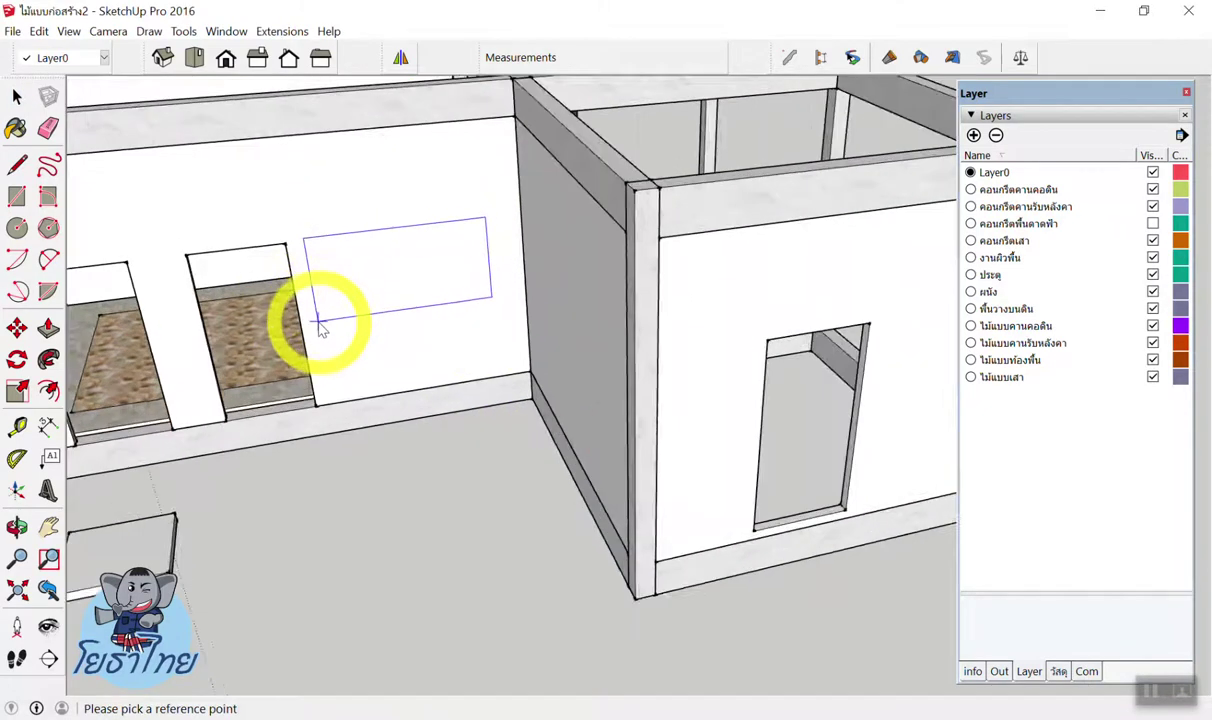
scroll(325, 325, down, 3)
mouse_move(330, 303)
middle_down()
mouse_move(573, 173)
mouse_move(514, 222)
mouse_move(714, 347)
middle_up()
scroll(714, 347, up, 5)
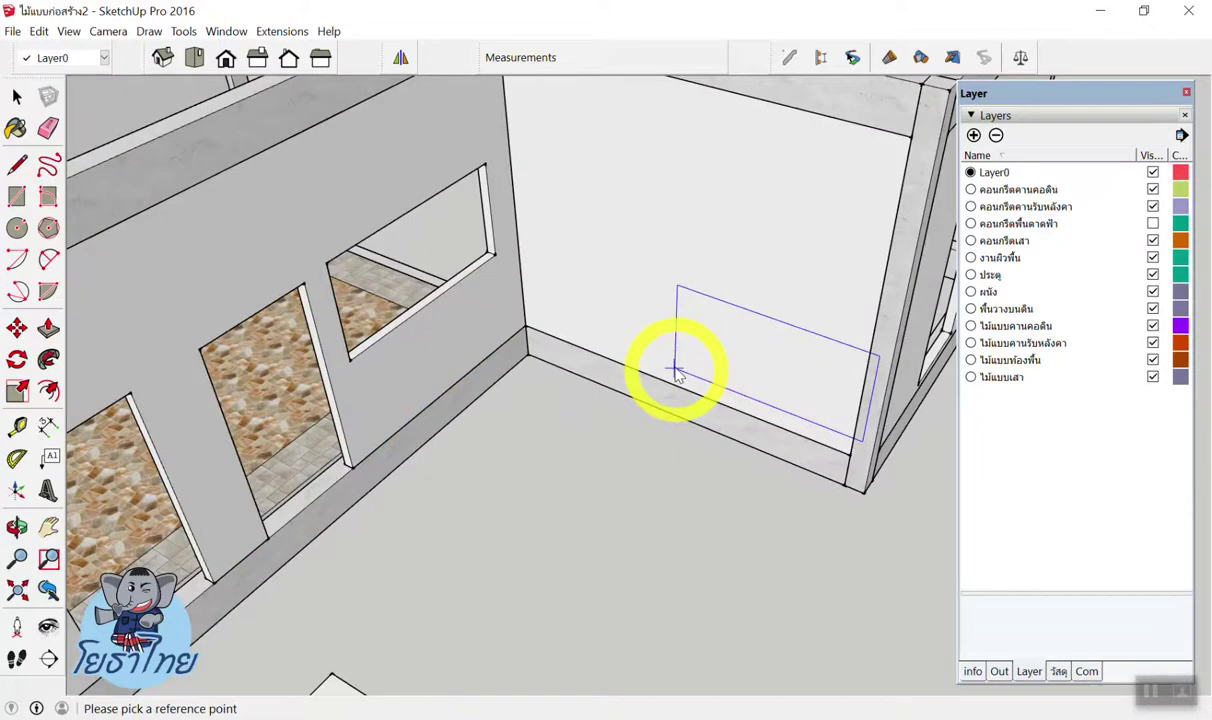
scroll(531, 195, up, 1)
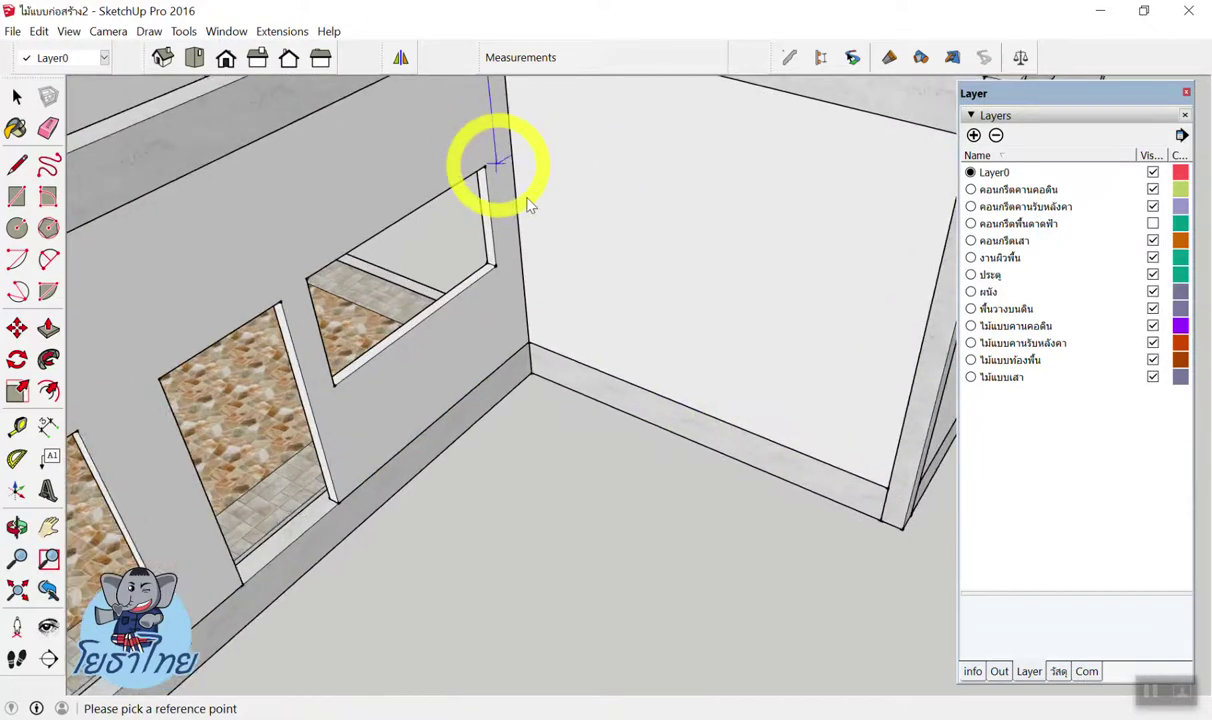
click(533, 348)
text(1)
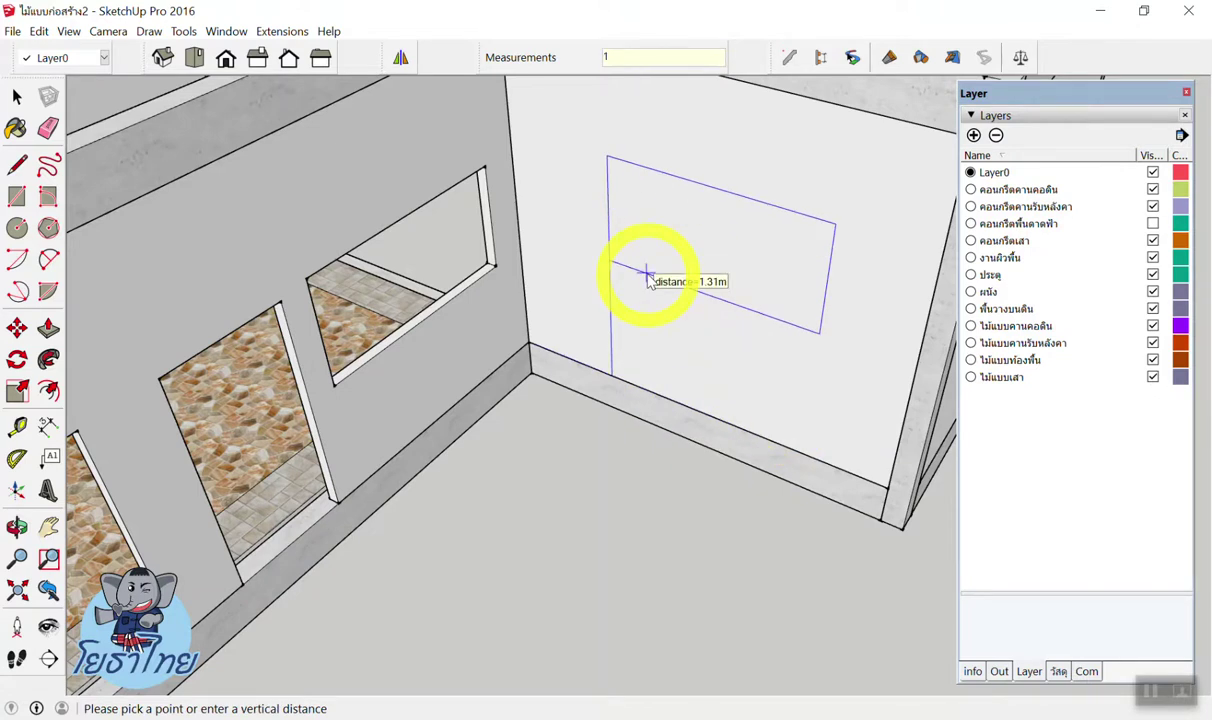
key(Return)
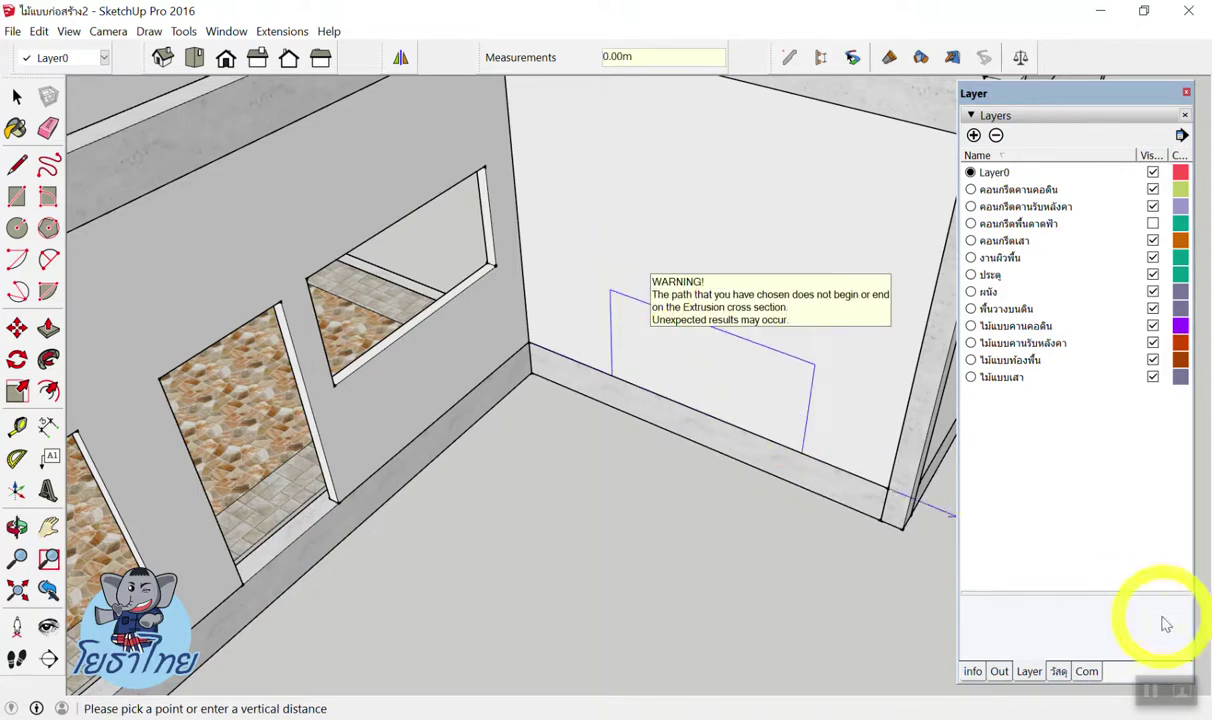
middle_drag(676, 252, 653, 234)
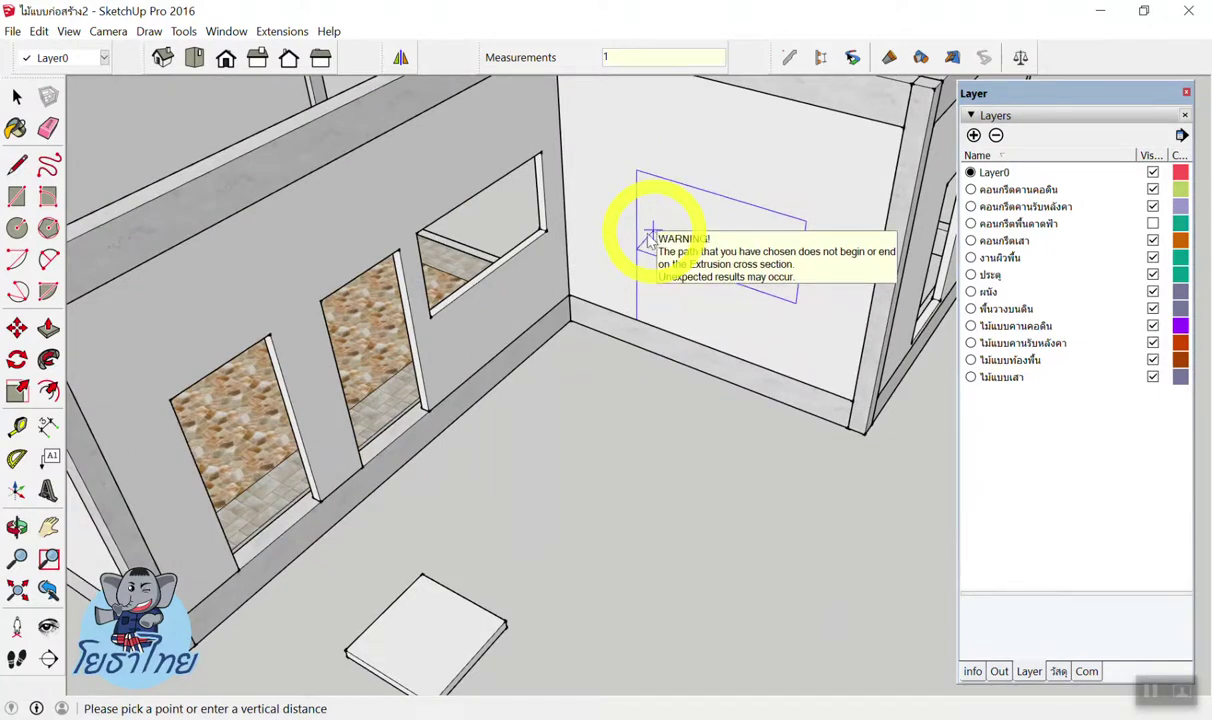
scroll(650, 238, down, 5)
key(space)
click(640, 330)
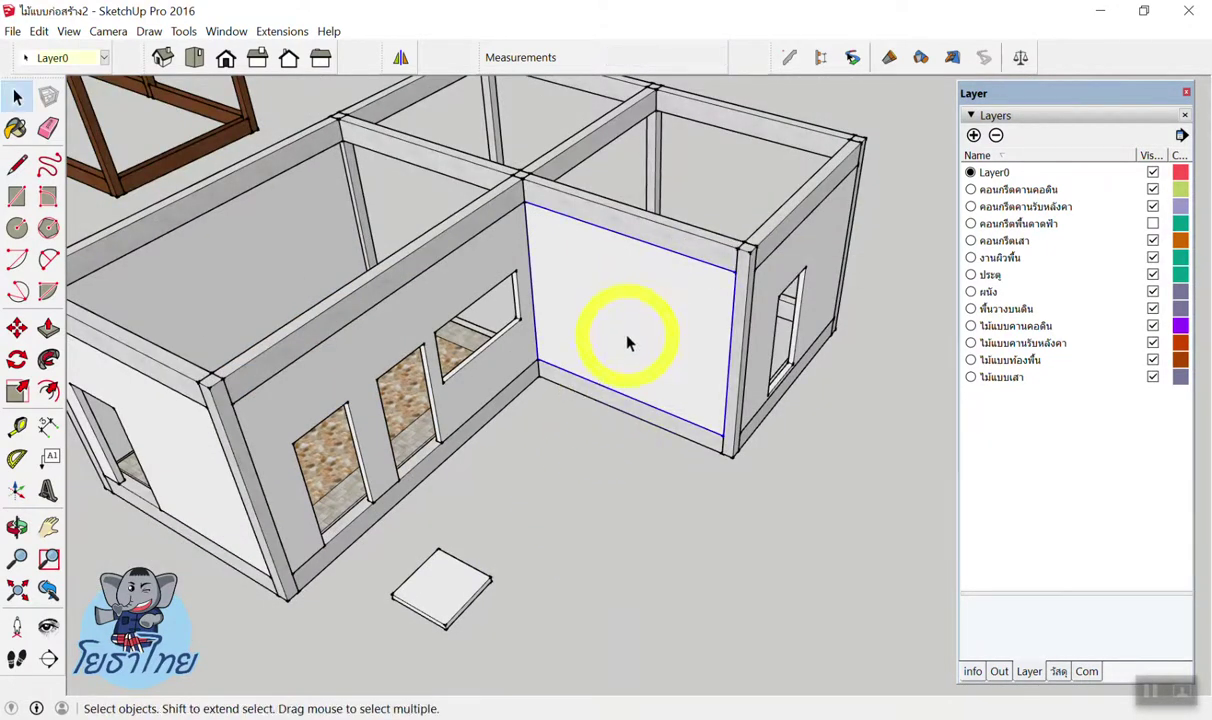
Delete the selected wall face and rebuild the wall from corner to far corner.
key(Delete)
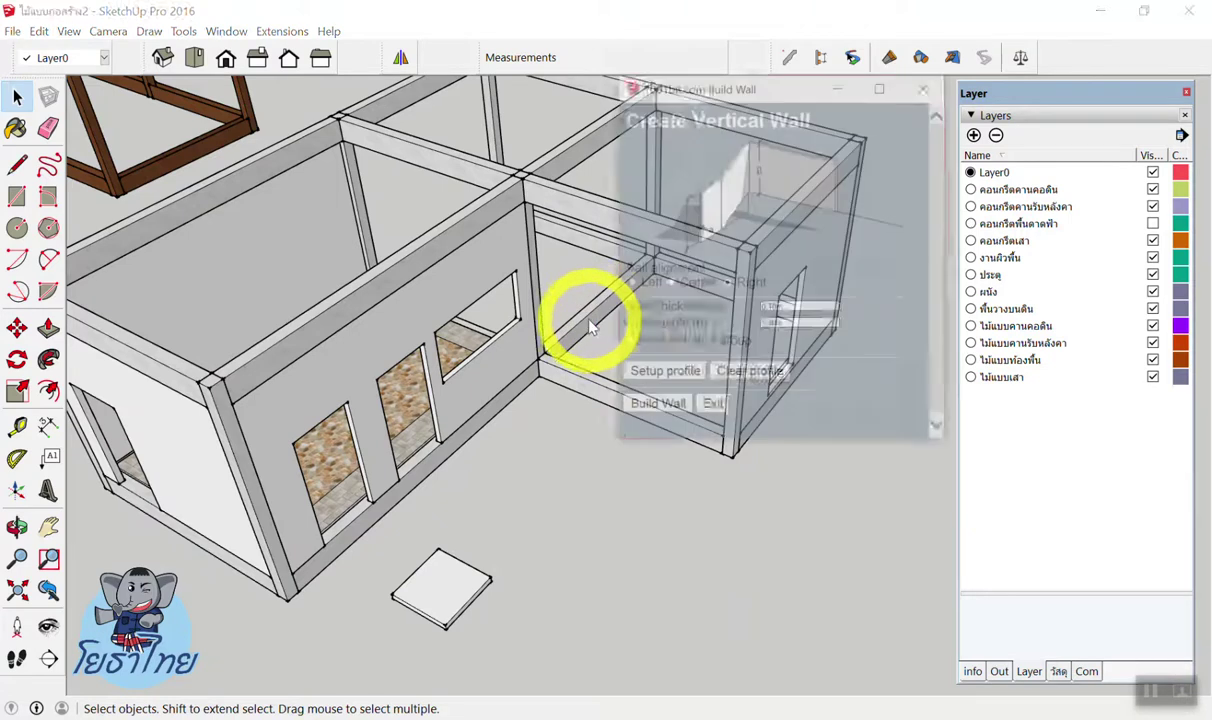
click(663, 411)
scroll(540, 370, up, 3)
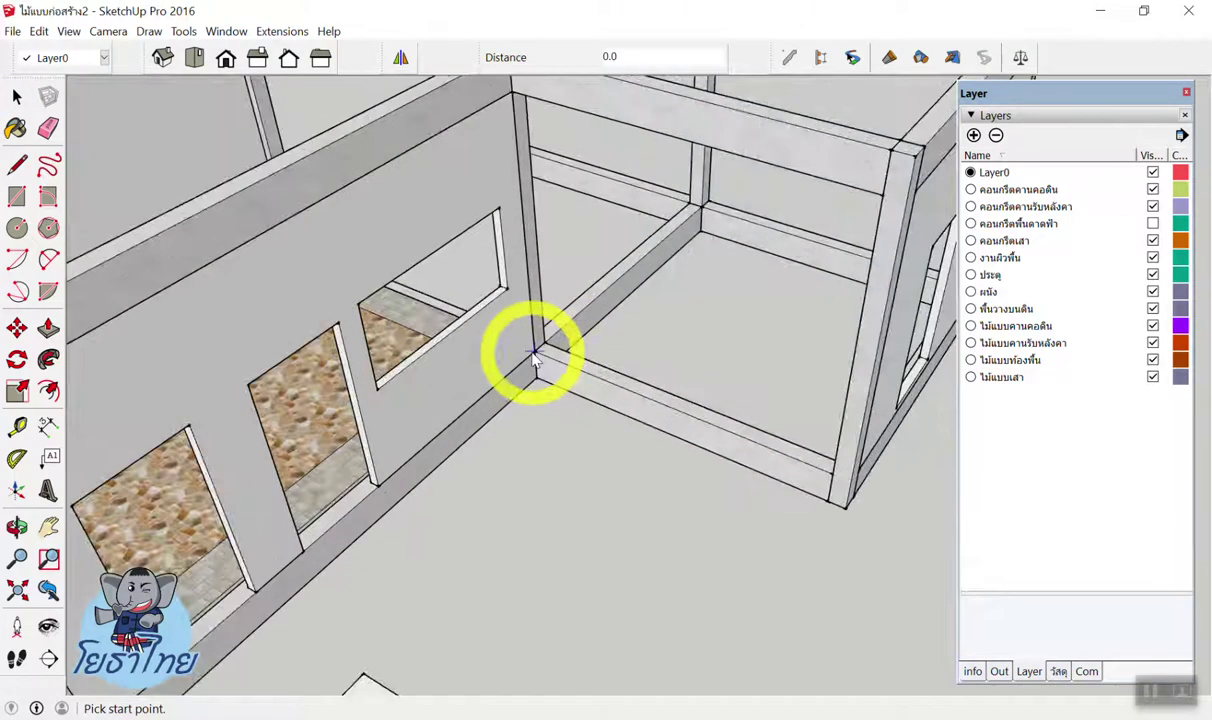
click(535, 358)
double_click(830, 478)
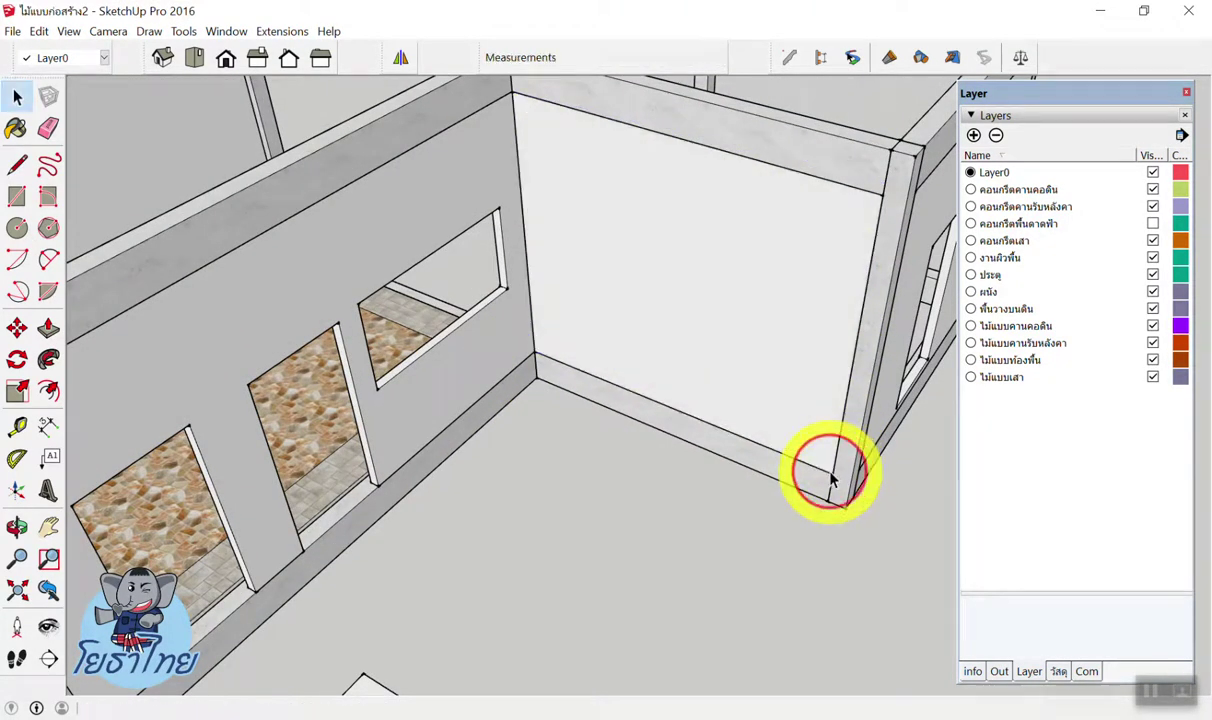
scroll(830, 478, down, 3)
scroll(666, 460, down, 3)
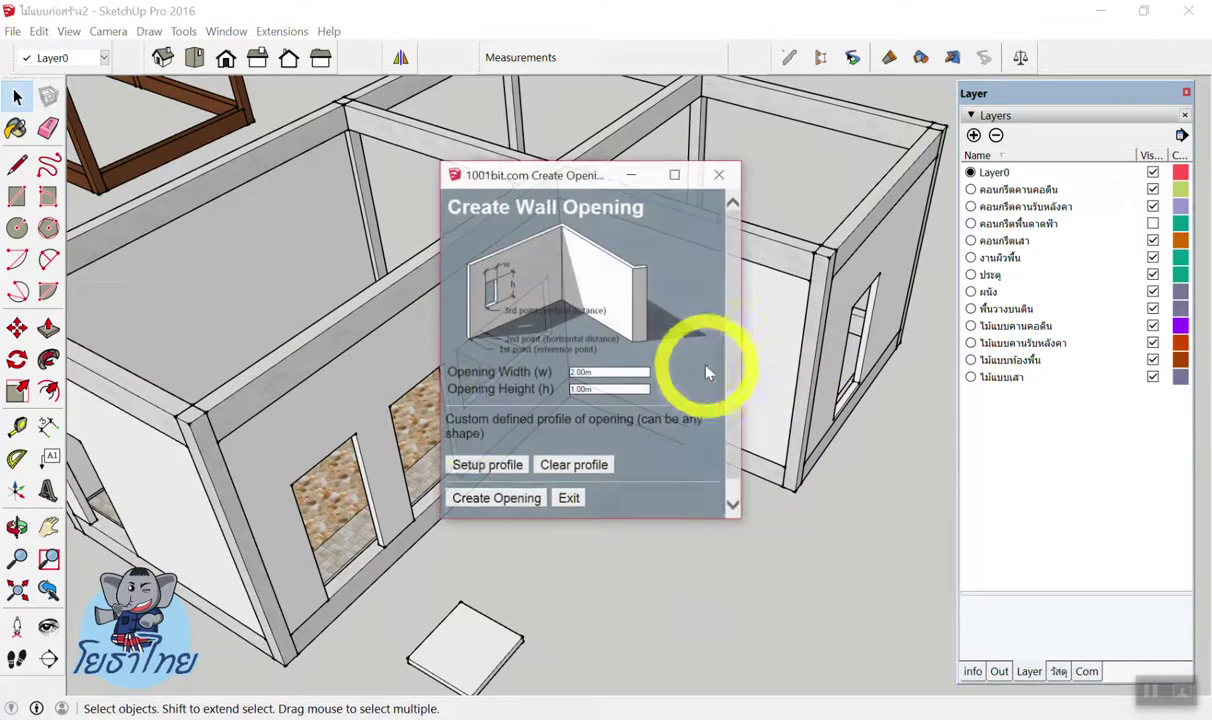
Cut a 2 m × 1 m window opening 1 m from the new wall's bottom corner.
click(485, 497)
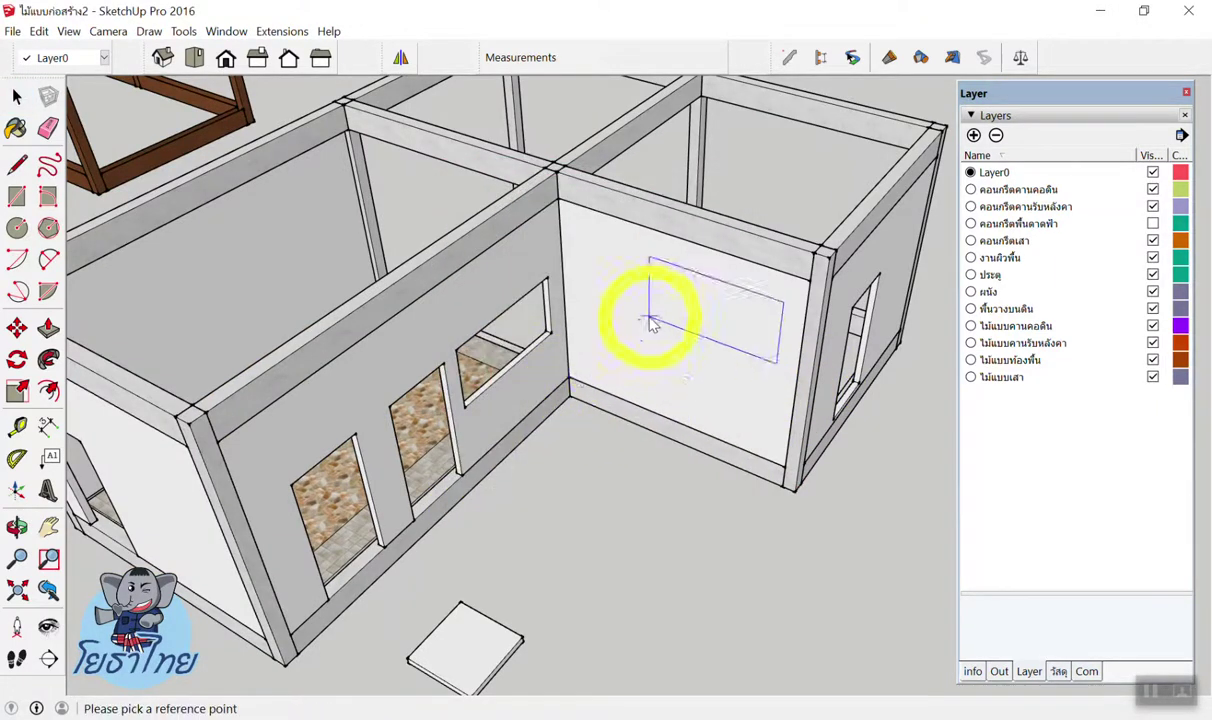
click(571, 380)
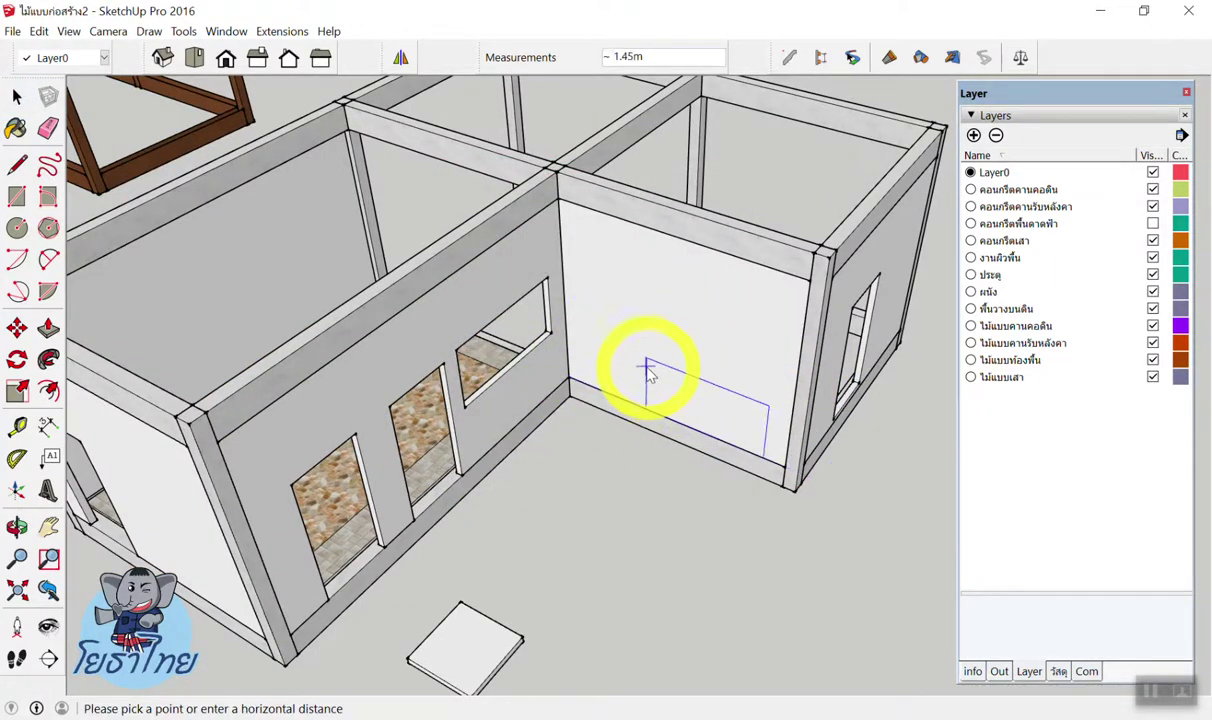
text(1)
key(Return)
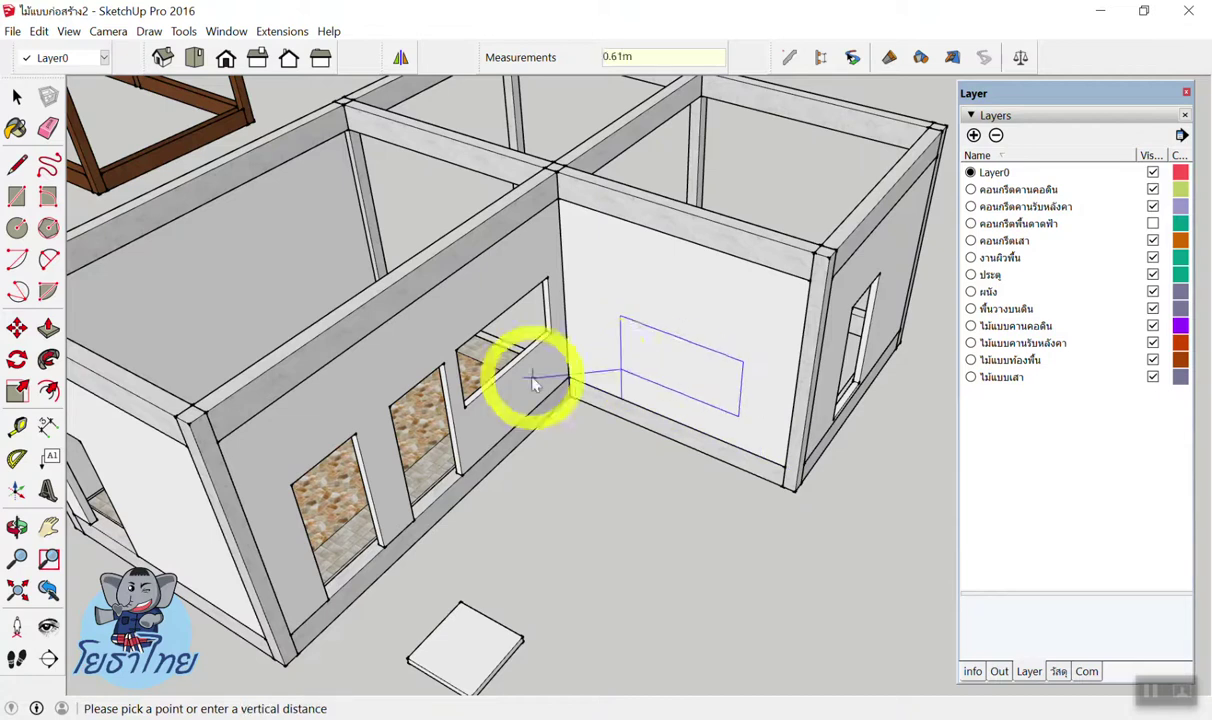
click(593, 323)
key(space)
scroll(866, 216, down, 3)
mouse_move(866, 216)
middle_down()
mouse_move(766, 27)
mouse_move(711, 238)
middle_up()
scroll(713, 240, up, 4)
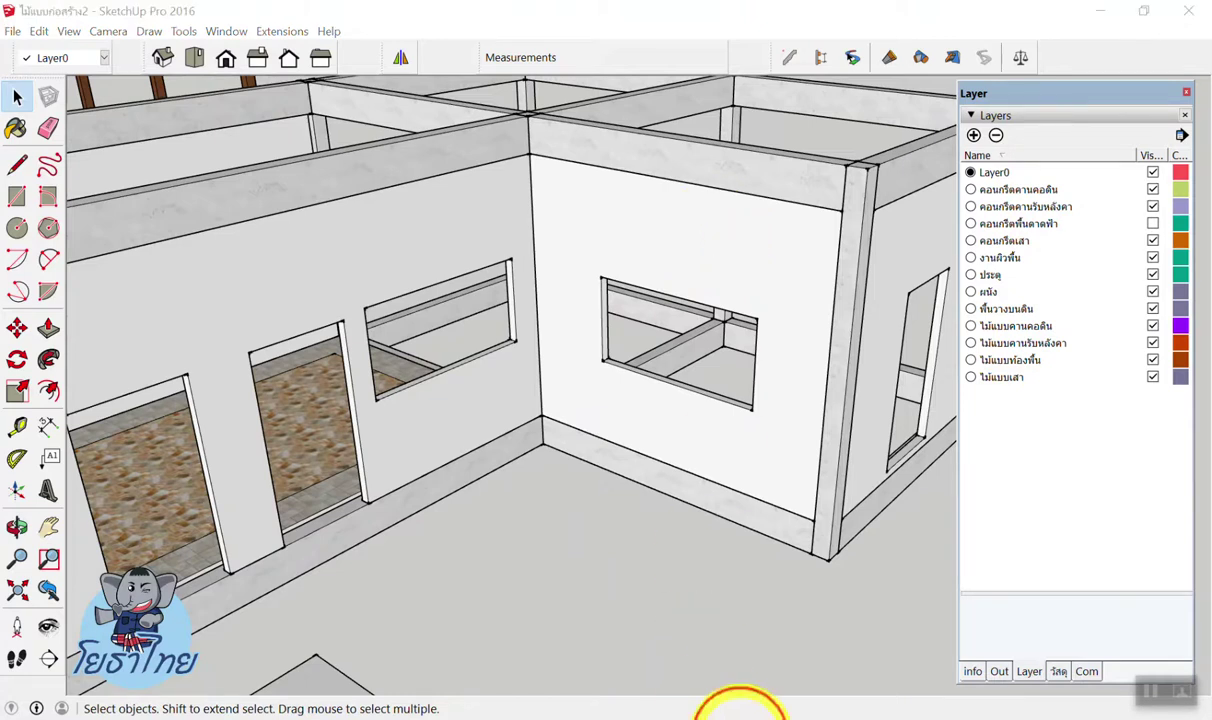
scroll(690, 550, down, 5)
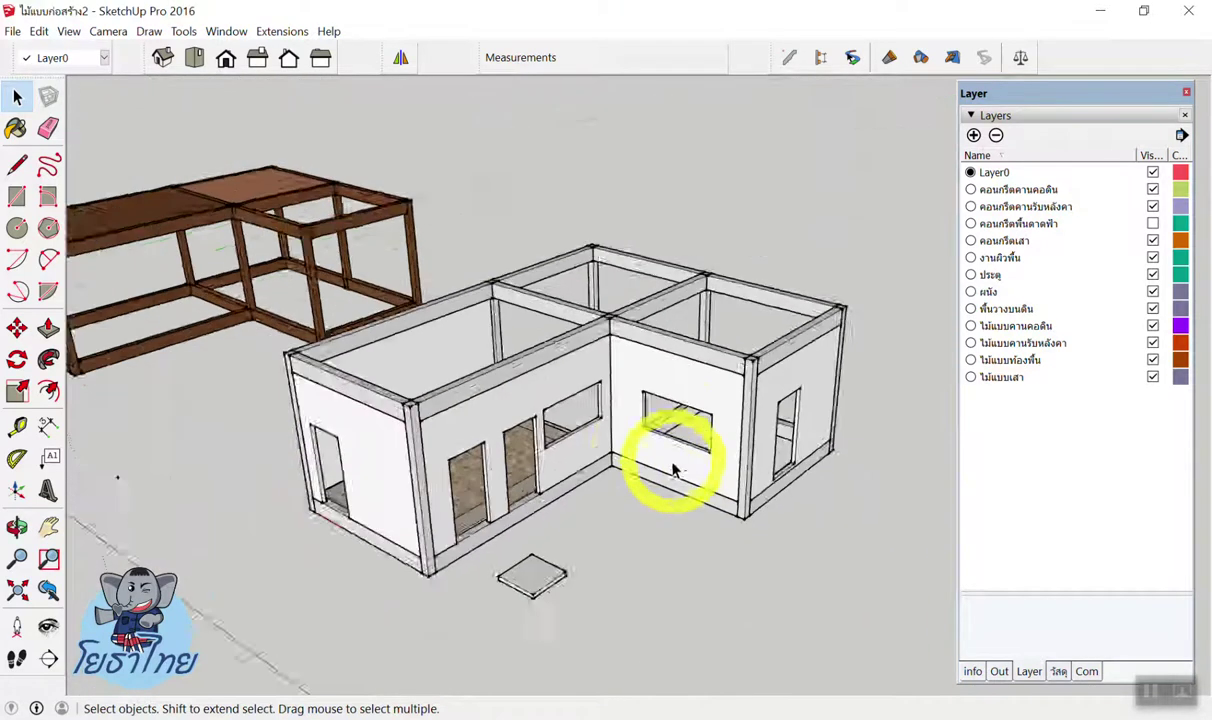
scroll(650, 500, down, 2)
scroll(560, 535, up, 4)
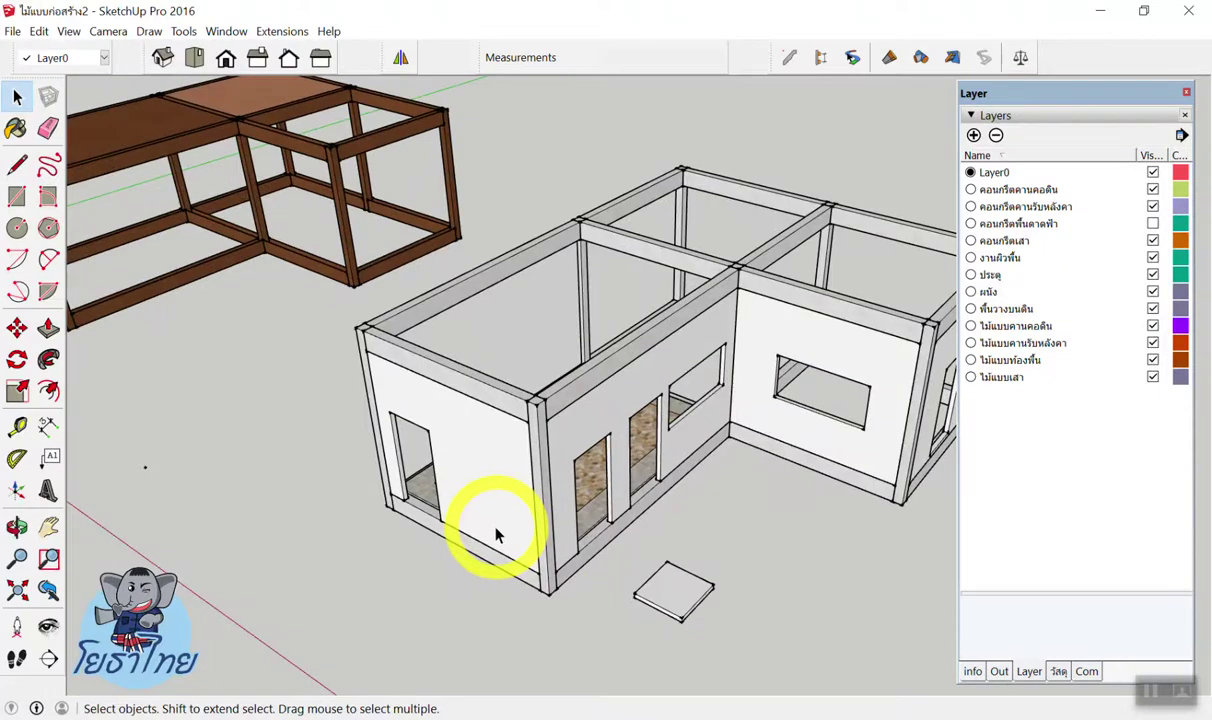
scroll(497, 535, up, 3)
mouse_move(441, 495)
middle_down()
mouse_move(736, 319)
mouse_move(243, 408)
mouse_move(476, 448)
middle_up()
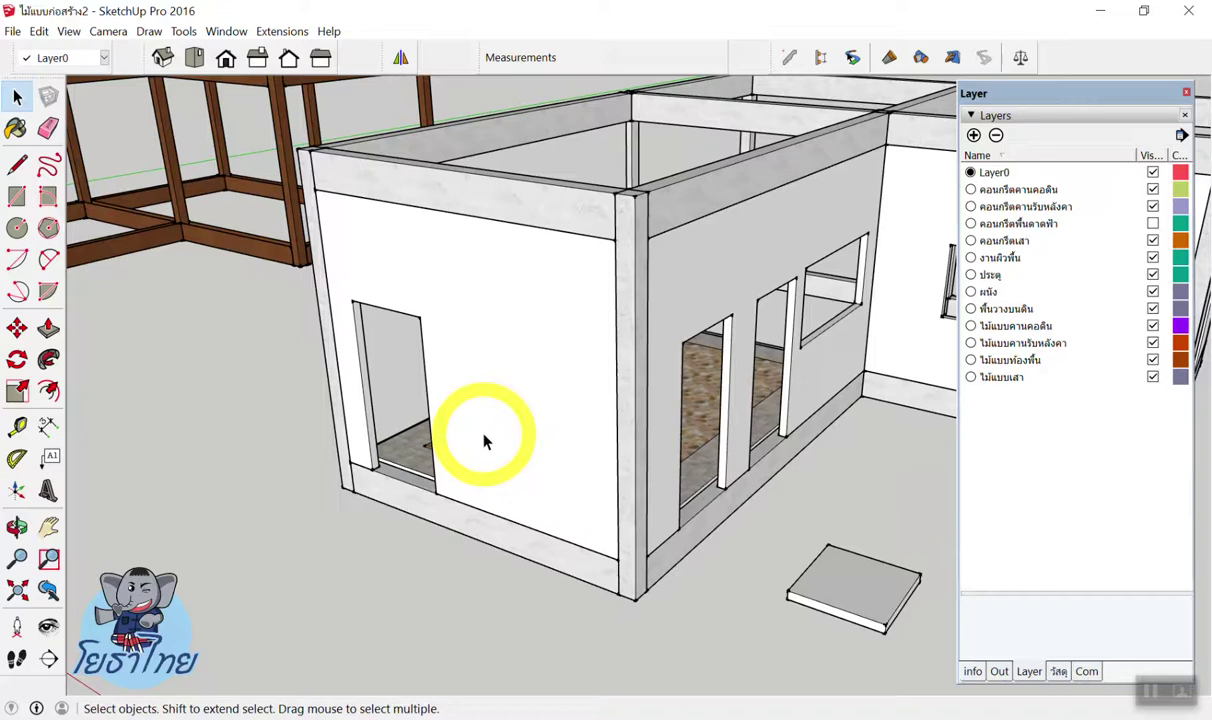
Look through the File and Camera menus without choosing, then minimize SketchUp to the desktop.
click(12, 31)
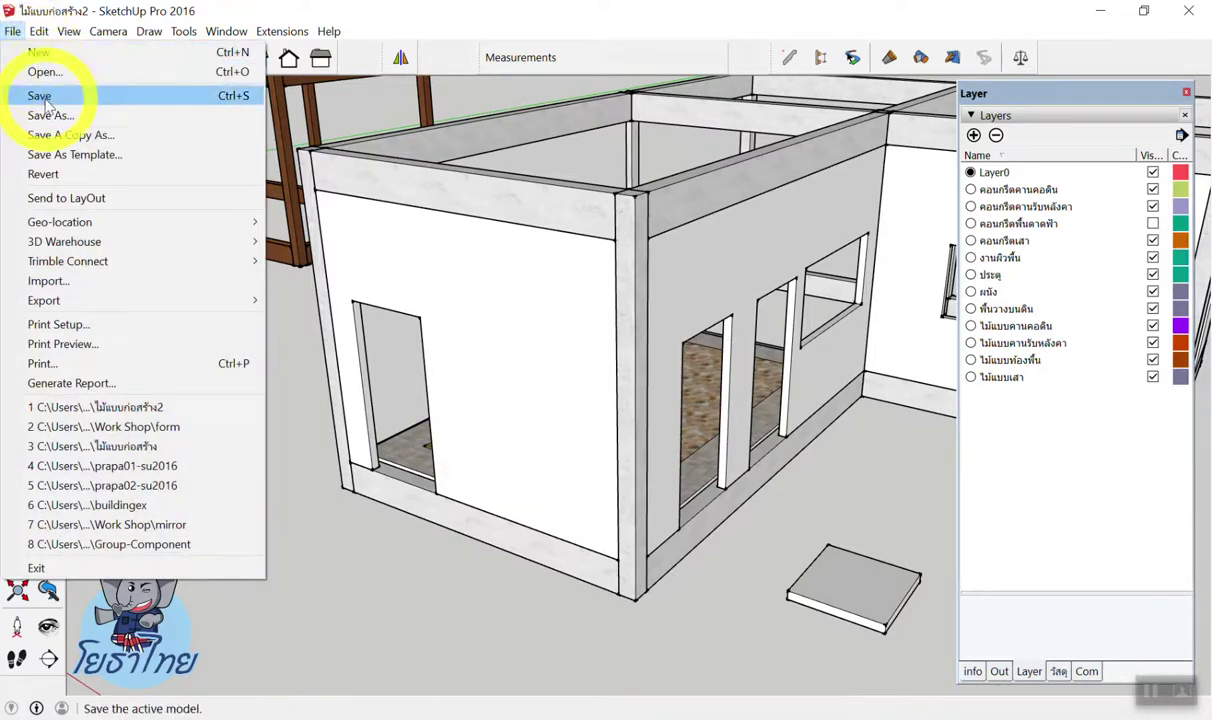
click(108, 31)
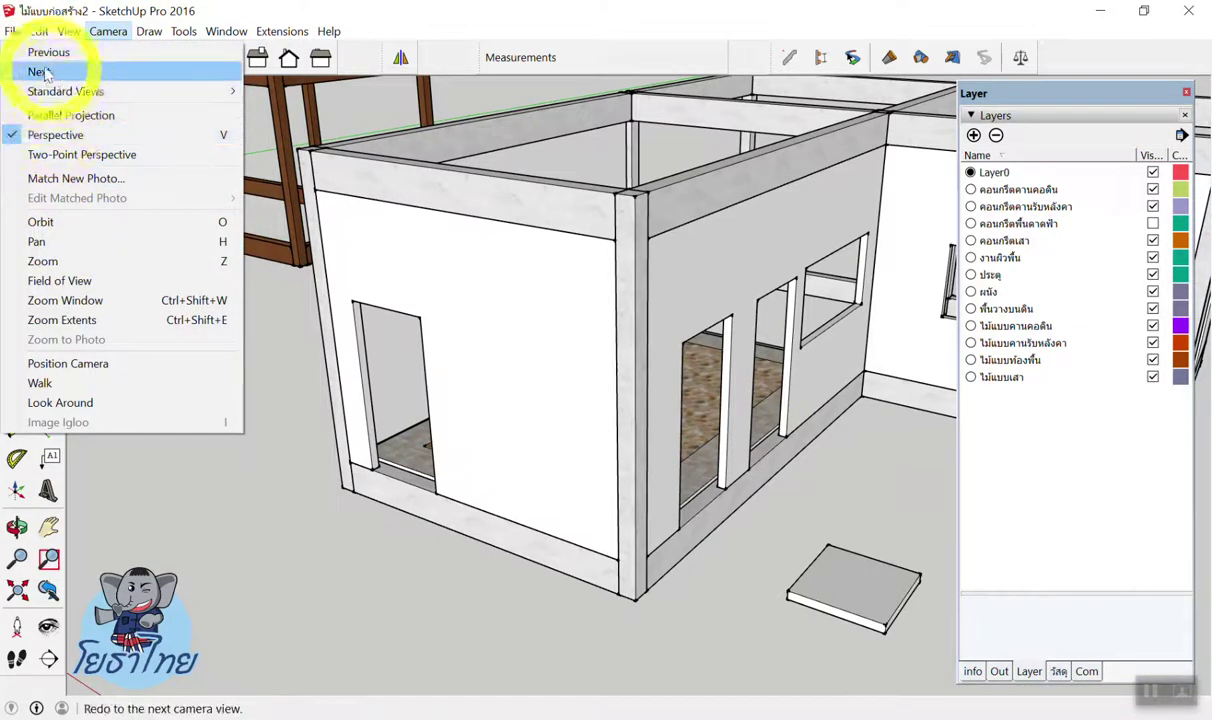
click(14, 31)
click(39, 95)
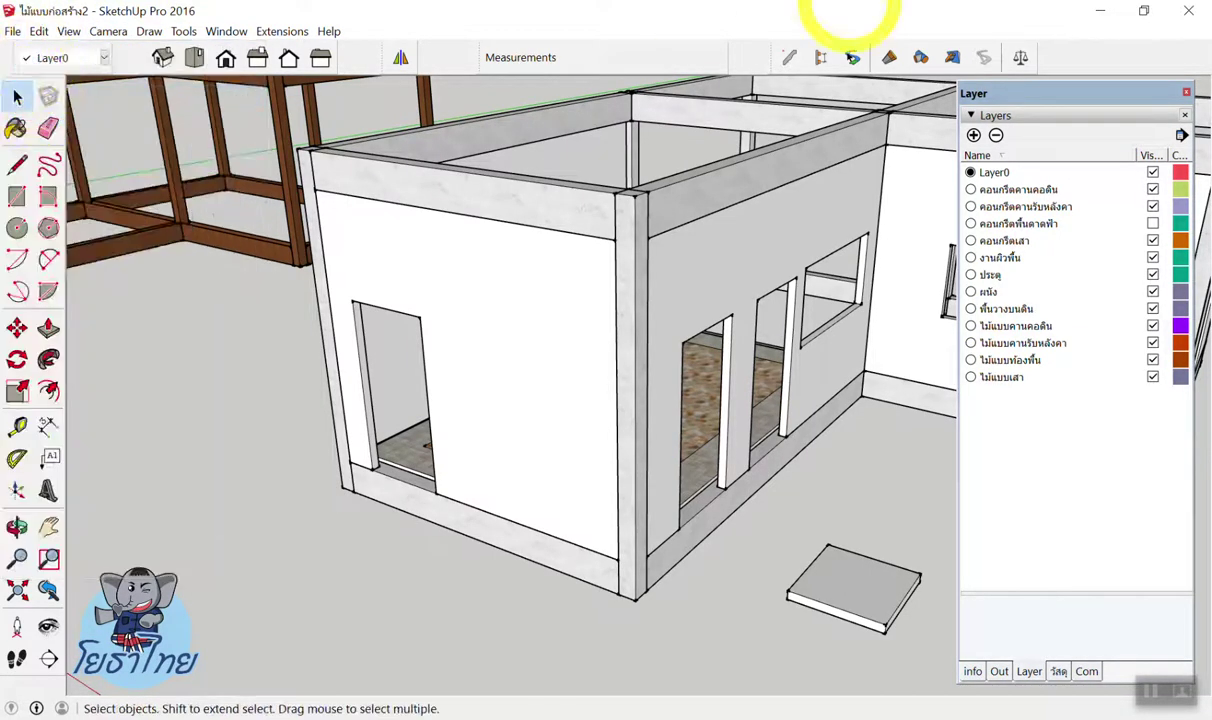
click(1096, 20)
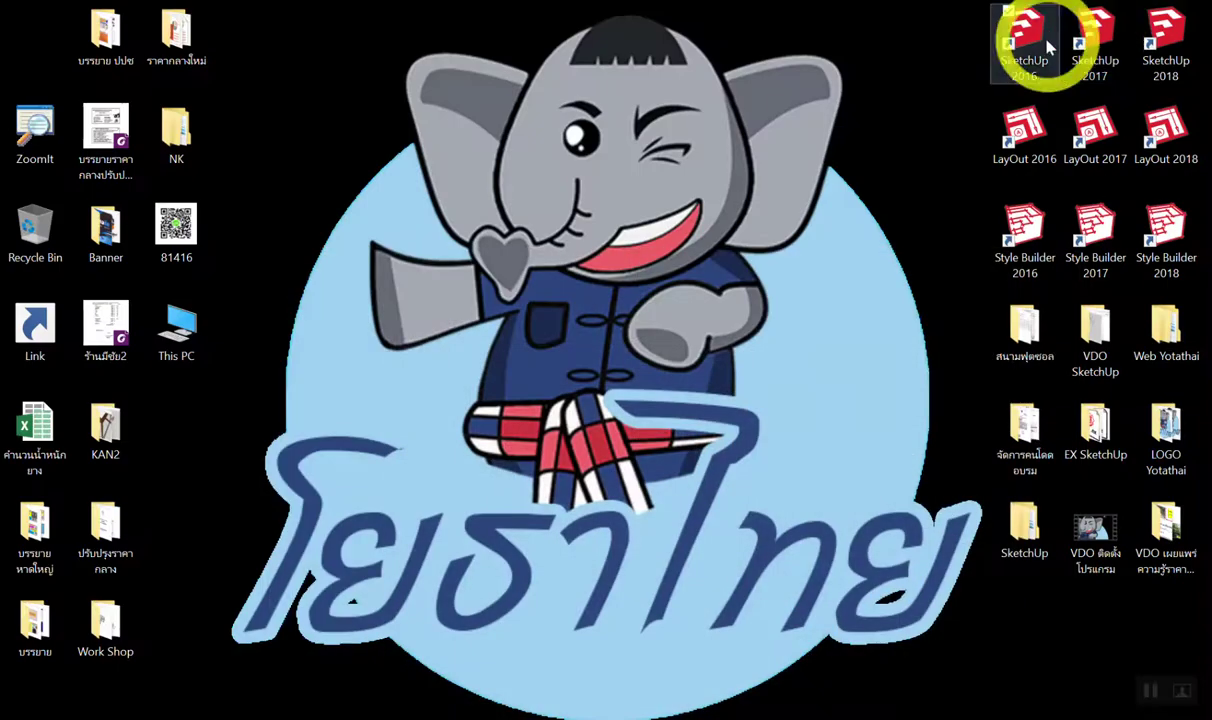
Launch a new SketchUp 2016 session and open Pre-Build-home from the Work Shop New folder.
double_click(1030, 45)
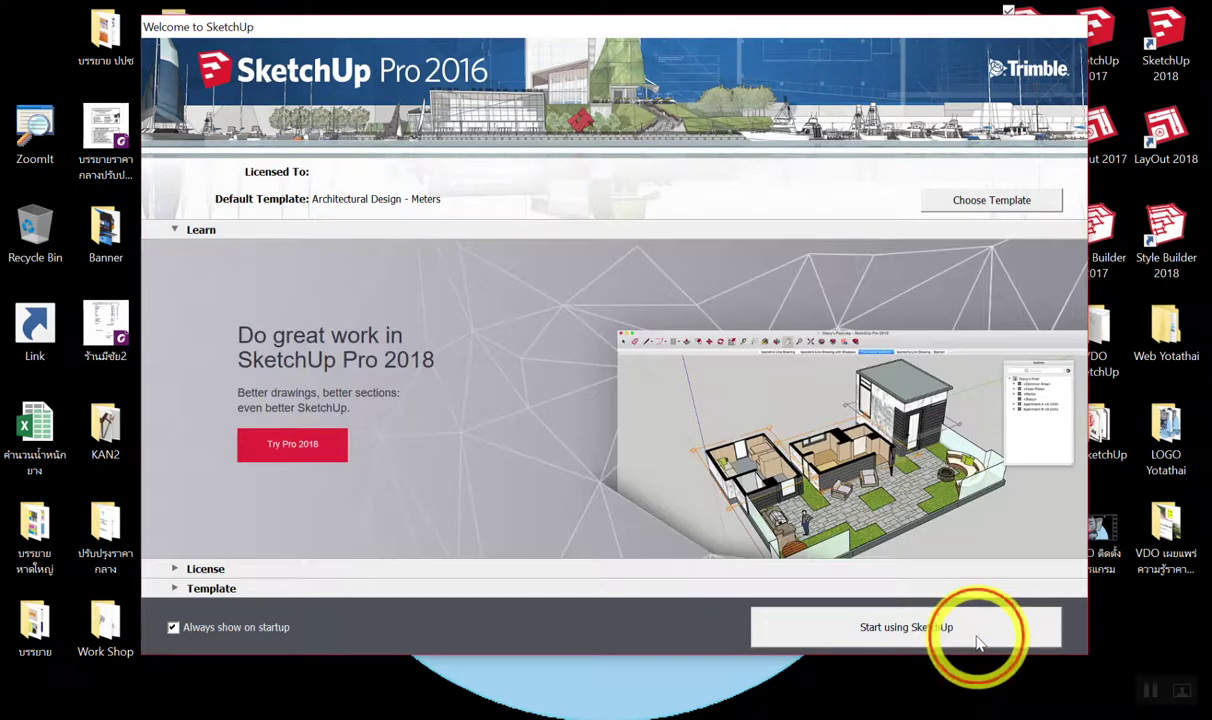
click(976, 638)
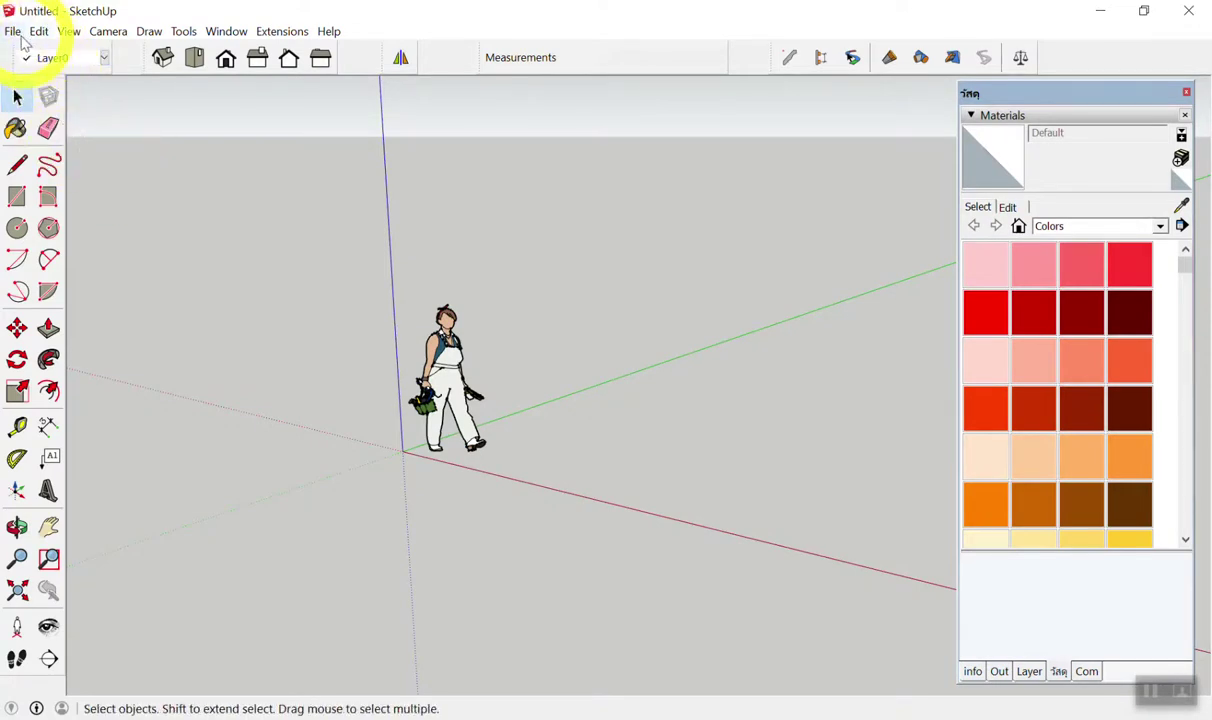
click(13, 31)
click(38, 70)
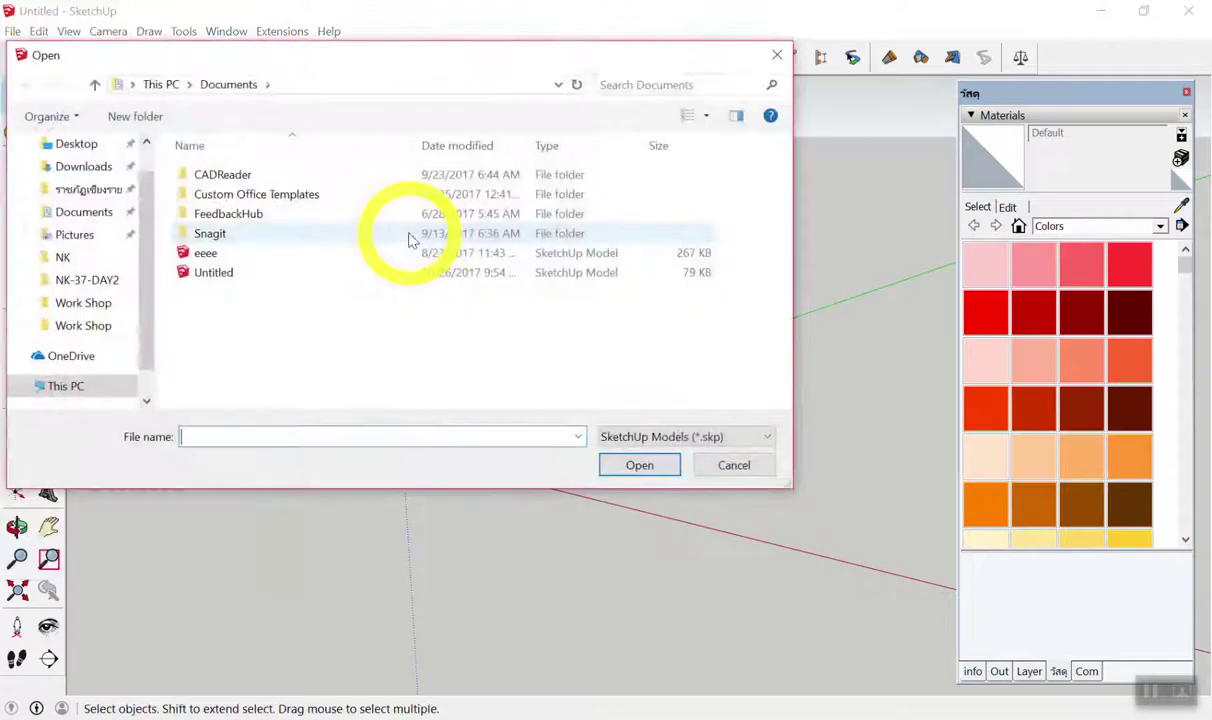
scroll(60, 215, up, 1)
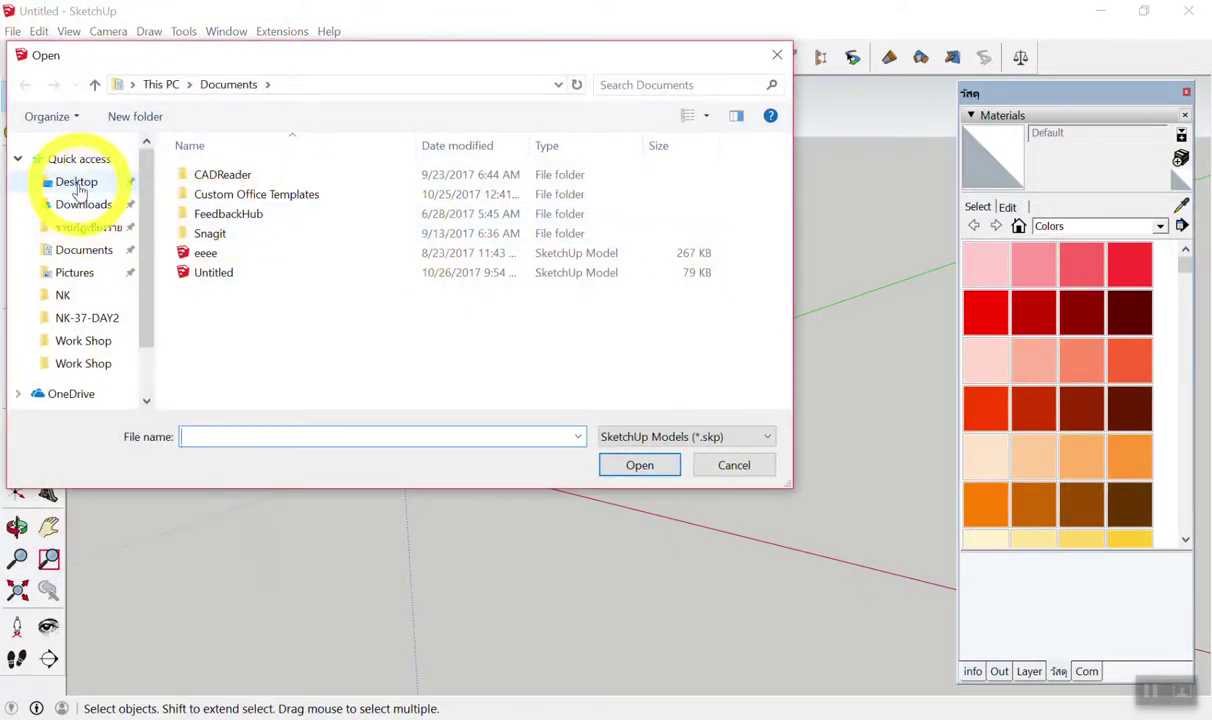
click(80, 364)
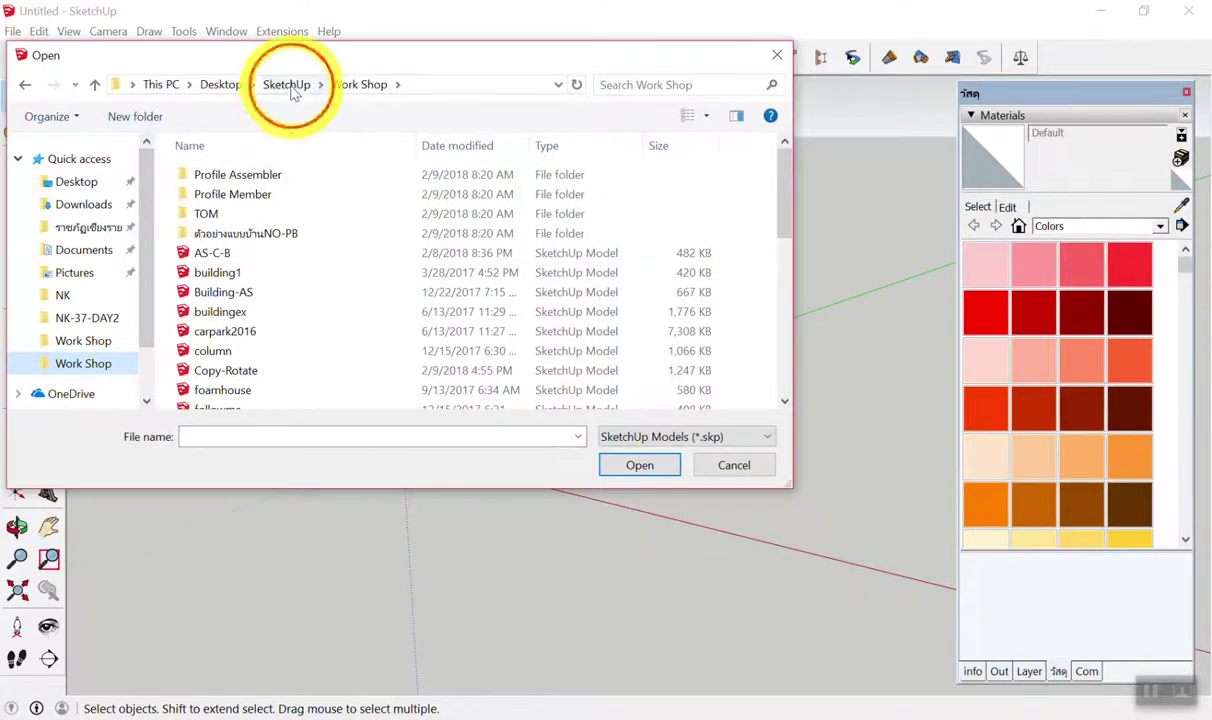
click(292, 88)
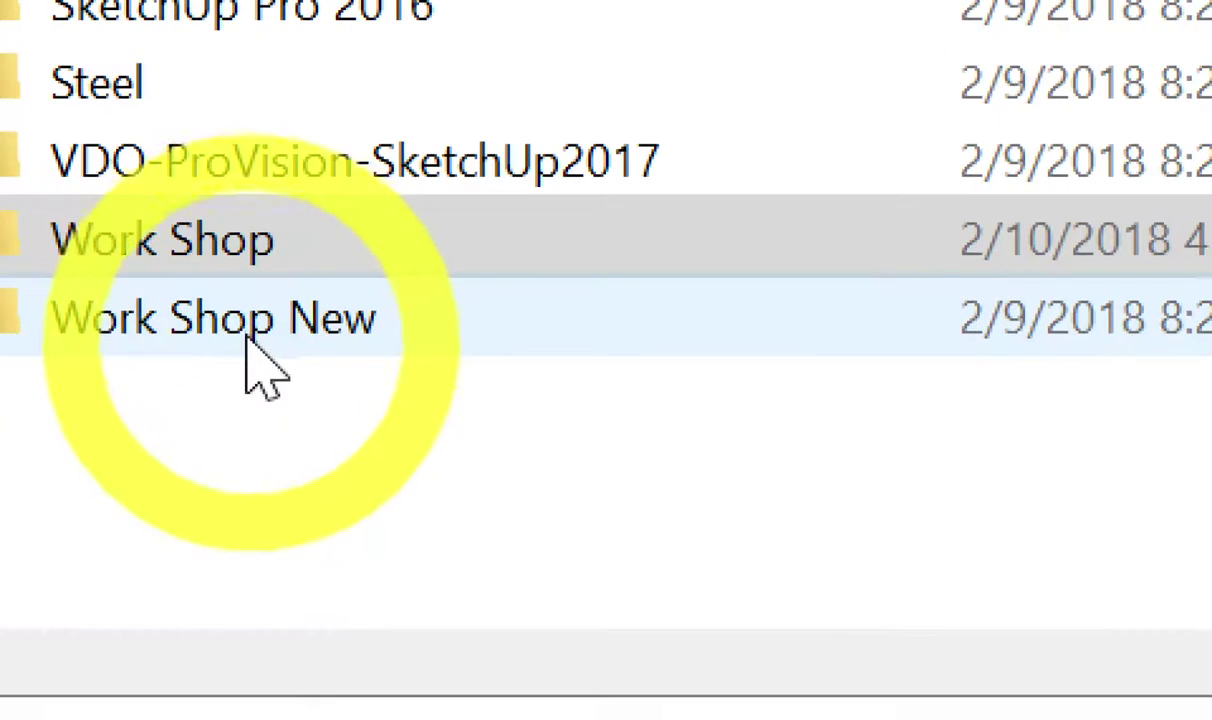
click(245, 333)
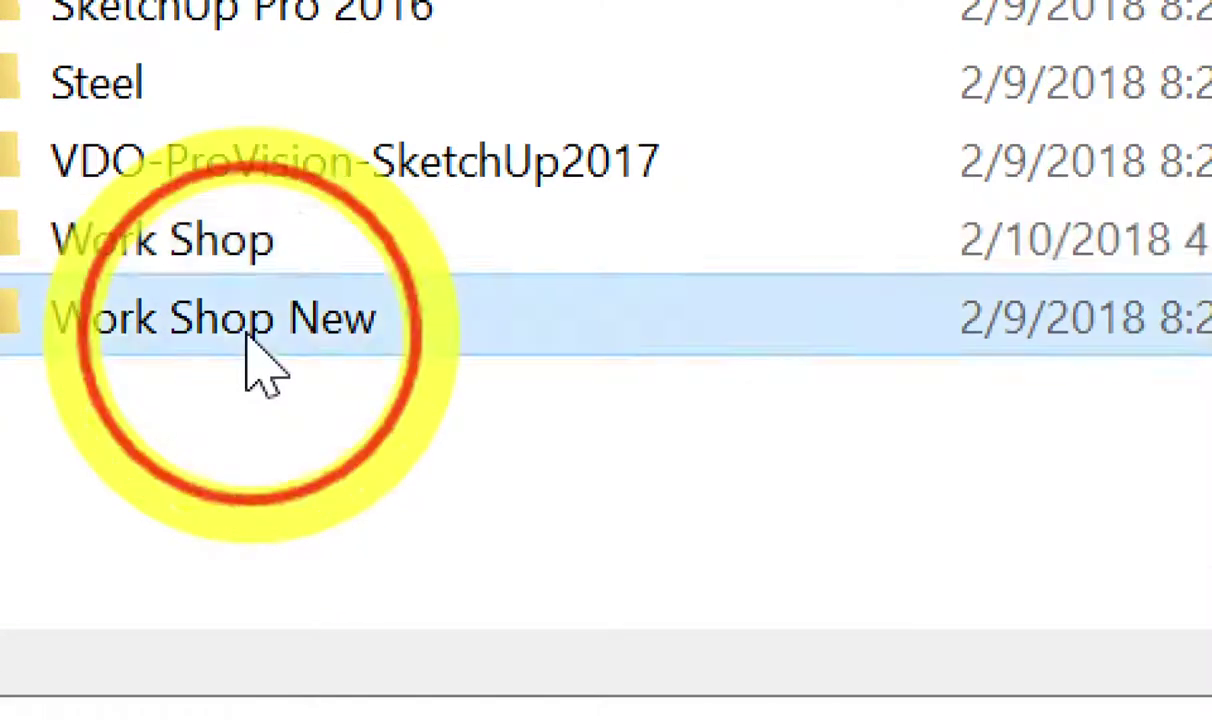
double_click(248, 337)
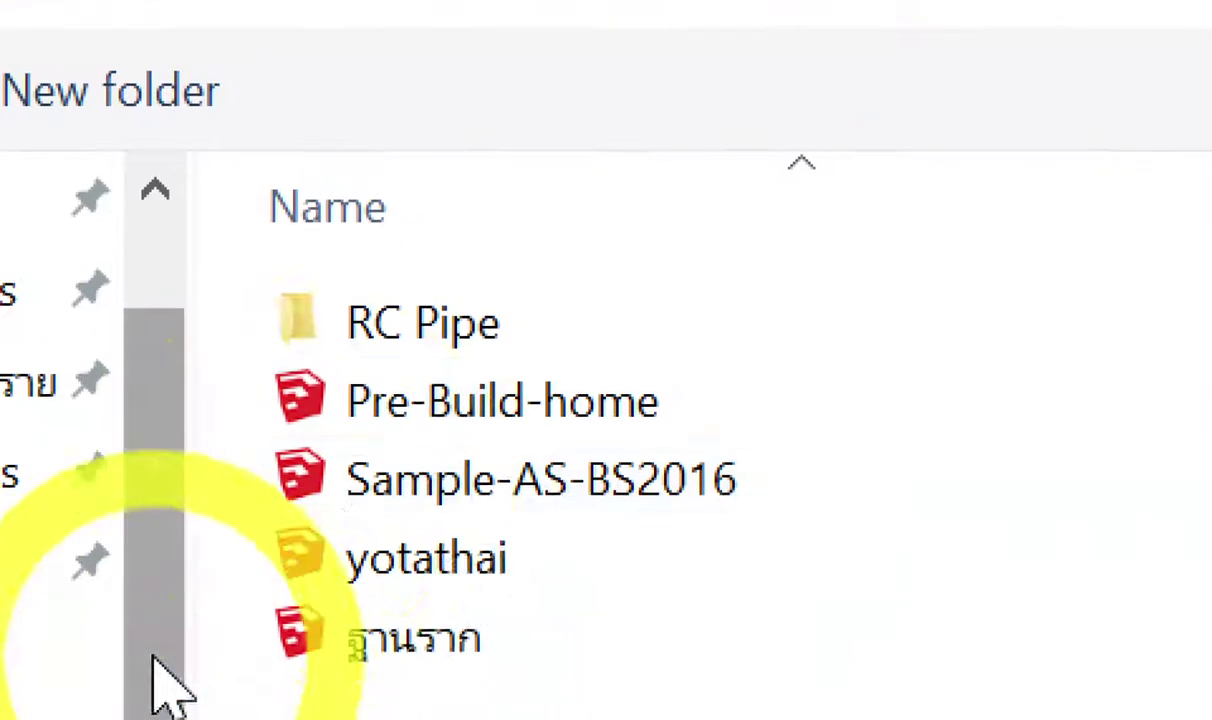
click(385, 410)
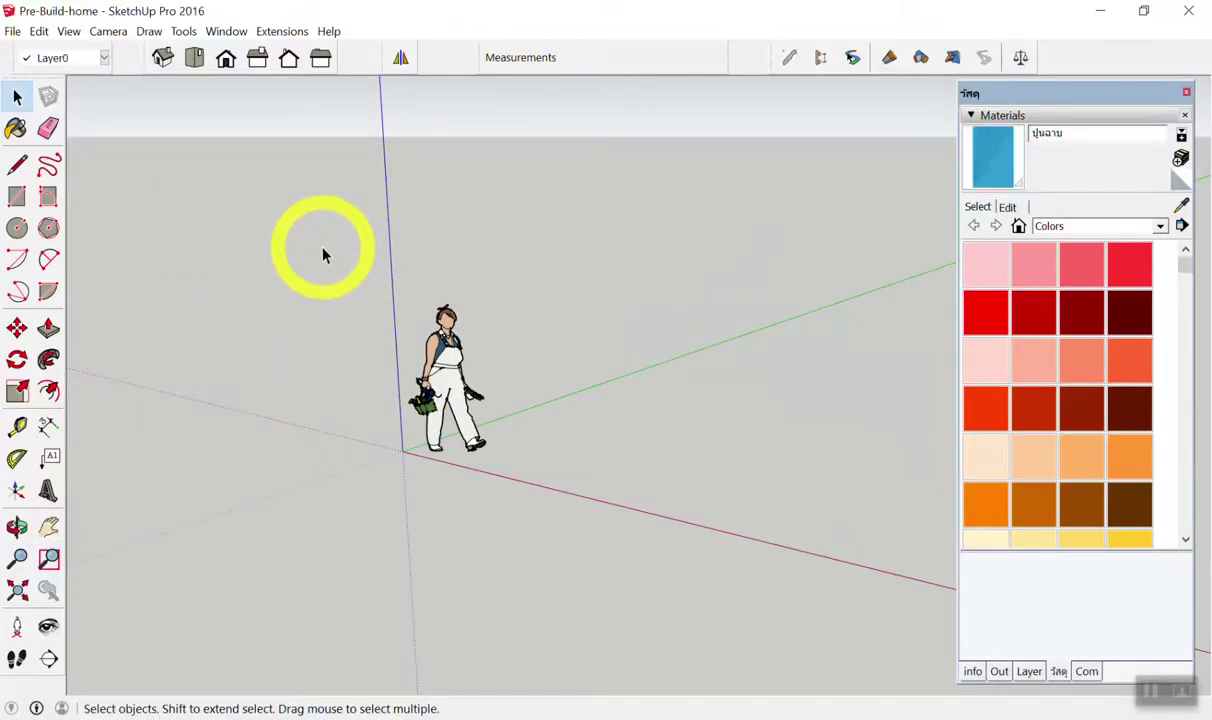
scroll(657, 257, up, 3)
middle_drag(657, 257, 582, 162)
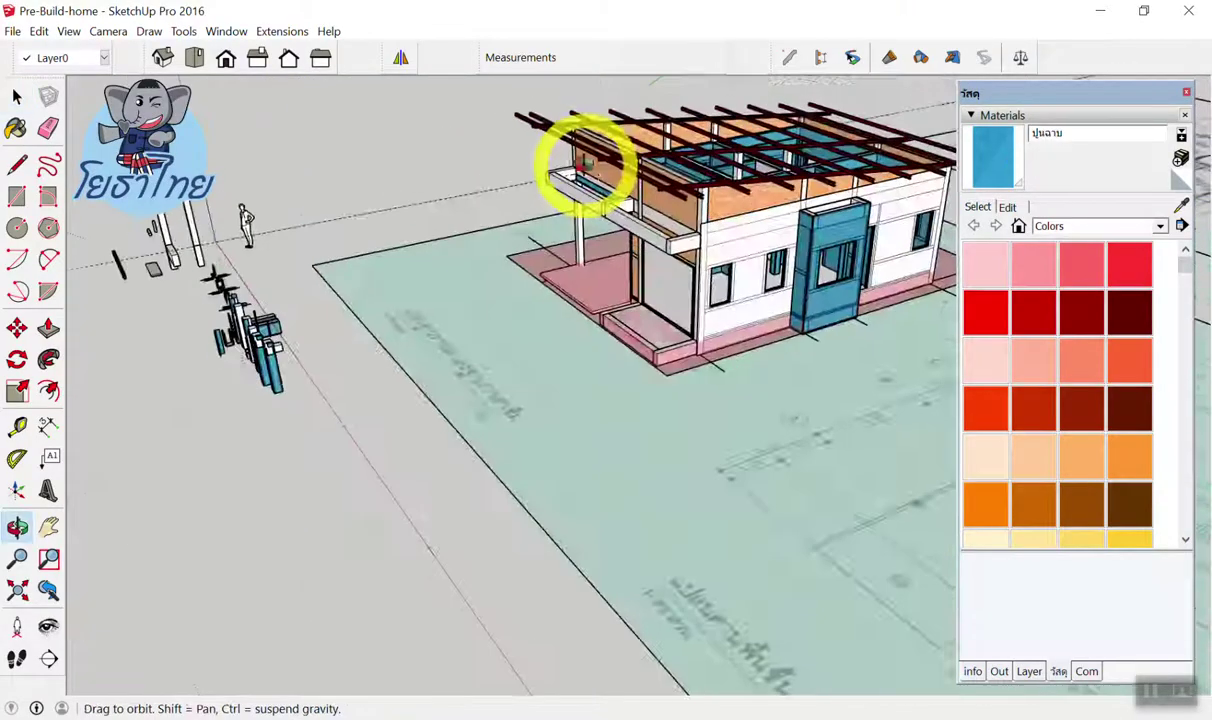
scroll(820, 203, up, 2)
middle_drag(820, 203, 988, 268)
scroll(506, 330, up, 5)
middle_drag(506, 330, 379, 319)
scroll(555, 262, up, 3)
middle_drag(555, 262, 403, 371)
scroll(709, 303, up, 5)
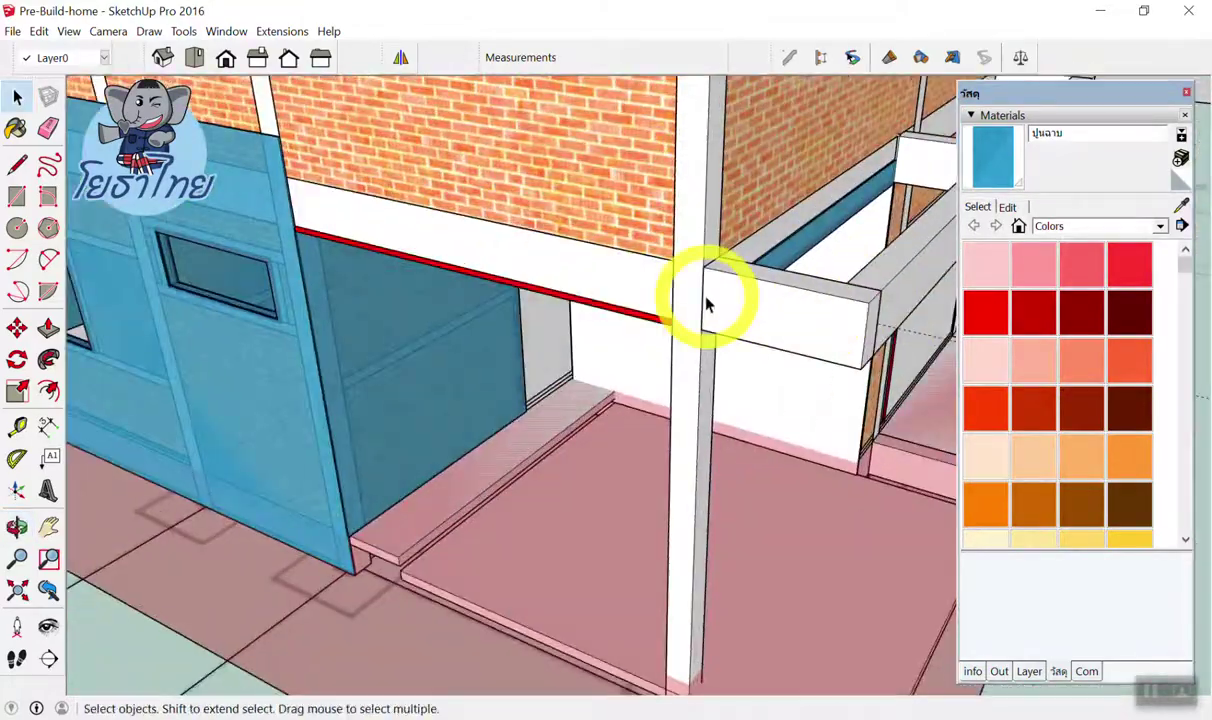
middle_drag(709, 303, 671, 273)
scroll(676, 311, down, 2)
scroll(645, 366, down, 3)
mouse_move(645, 366)
middle_down()
mouse_move(238, 392)
mouse_move(760, 250)
middle_up()
scroll(740, 295, down, 3)
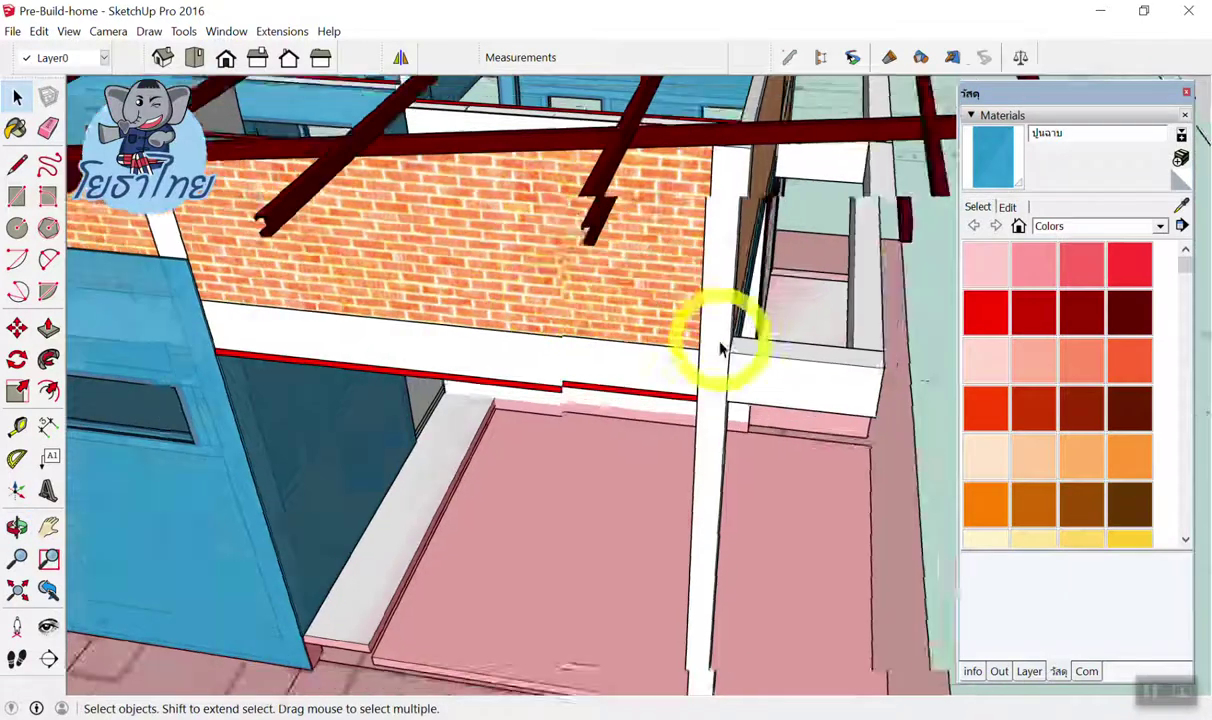
middle_drag(717, 338, 368, 325)
scroll(238, 306, up, 2)
scroll(258, 317, up, 2)
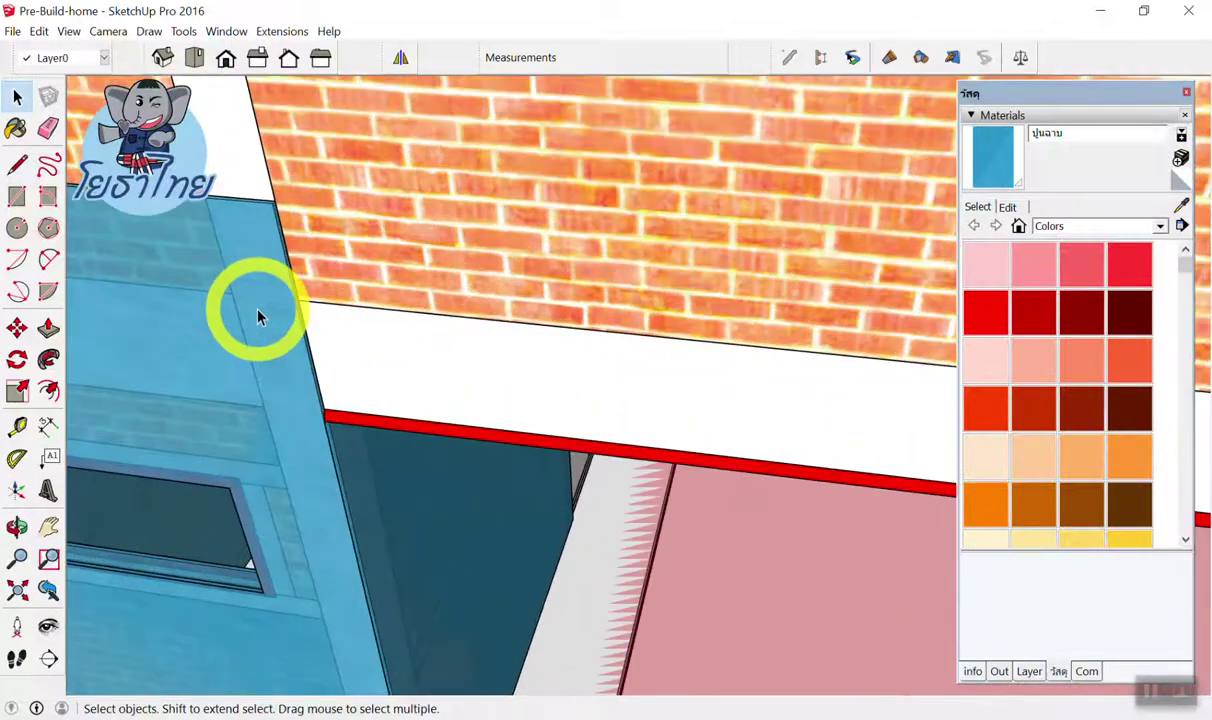
mouse_move(258, 317)
middle_down()
mouse_move(189, 41)
mouse_move(506, 273)
mouse_move(76, 108)
mouse_move(12, 230)
mouse_move(537, 231)
mouse_move(460, 319)
mouse_move(717, 279)
mouse_move(688, 277)
middle_up()
key(space)
click(514, 227)
scroll(500, 315, up, 3)
scroll(688, 277, down, 3)
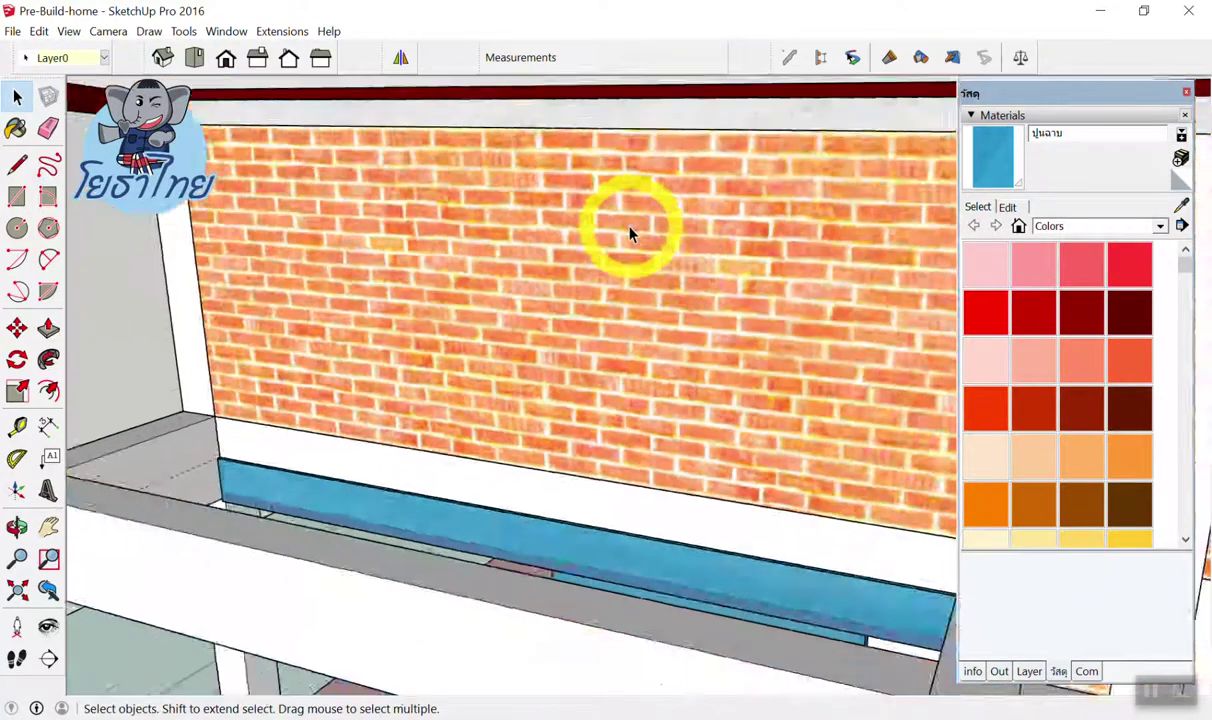
scroll(628, 235, down, 3)
middle_drag(655, 208, 641, 297)
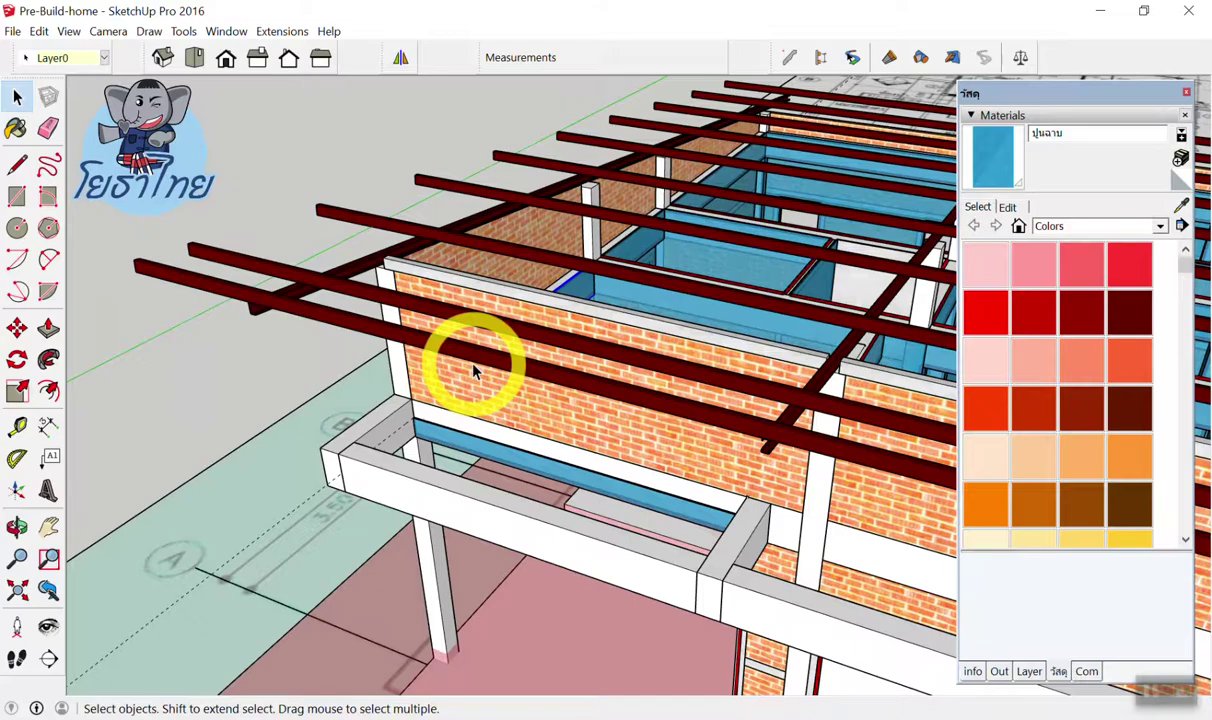
mouse_move(490, 366)
middle_down()
mouse_move(920, 414)
mouse_move(606, 216)
middle_up()
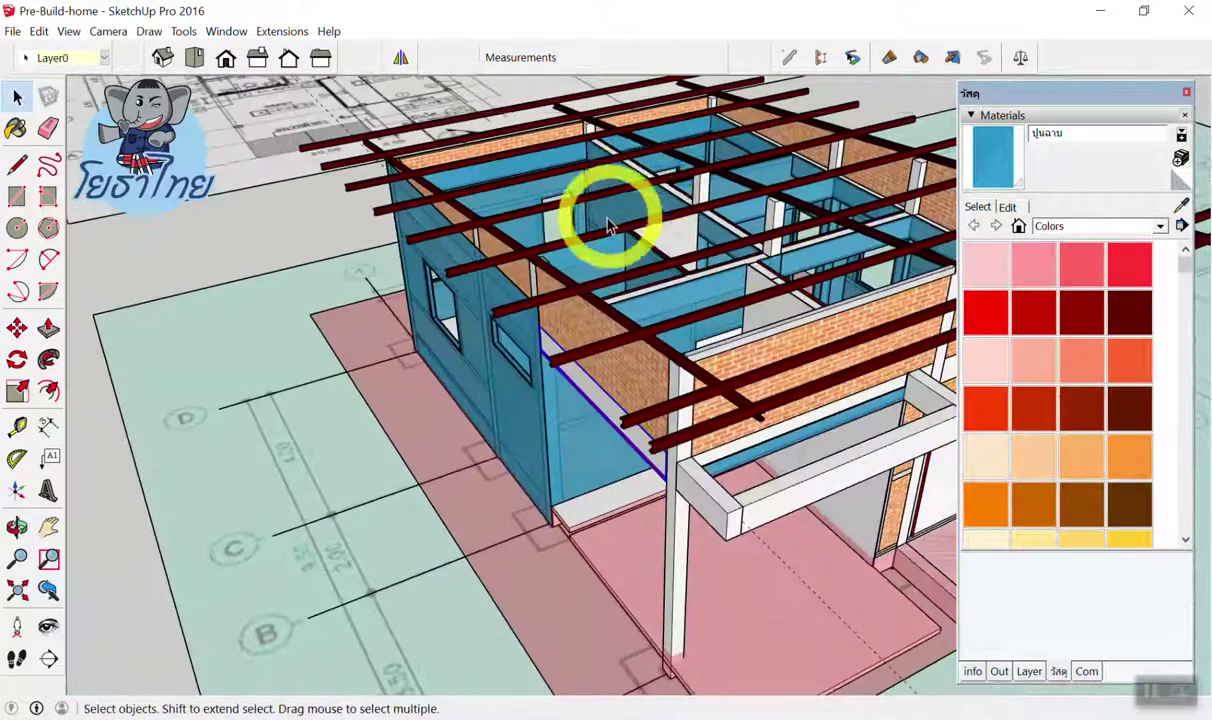
scroll(514, 210, down, 3)
mouse_move(514, 210)
middle_down()
mouse_move(441, 298)
mouse_move(870, 690)
middle_up()
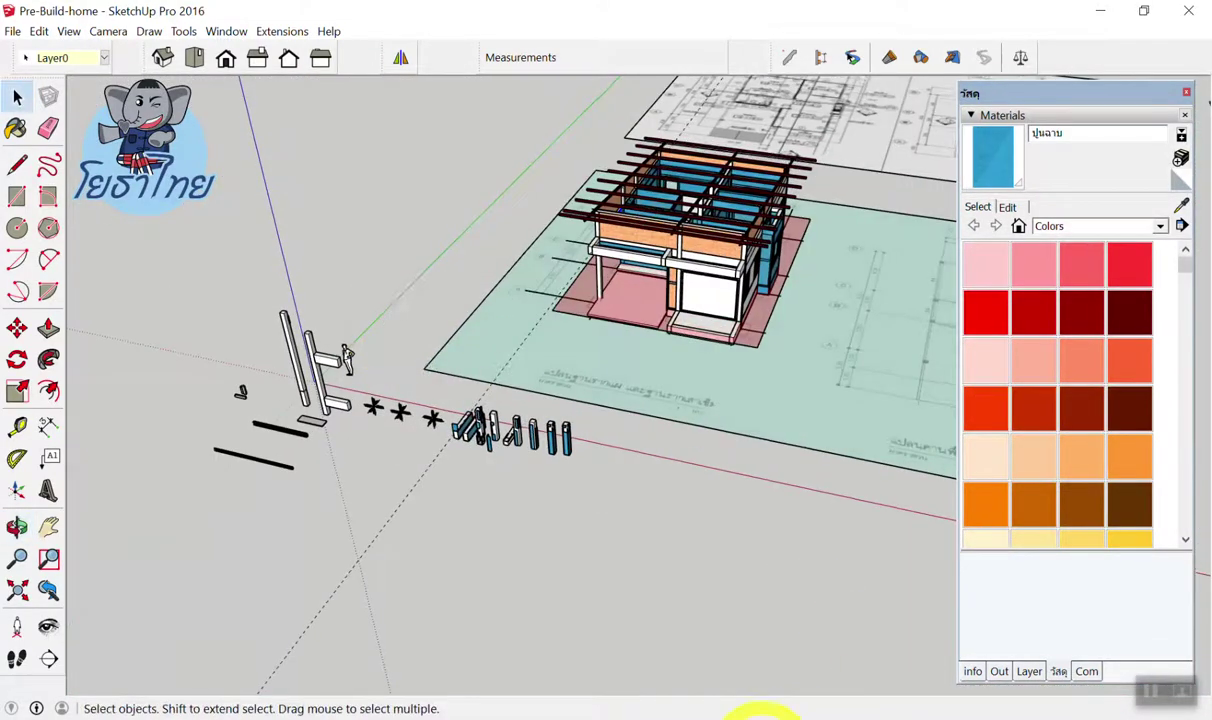
mouse_move(760, 715)
click(738, 668)
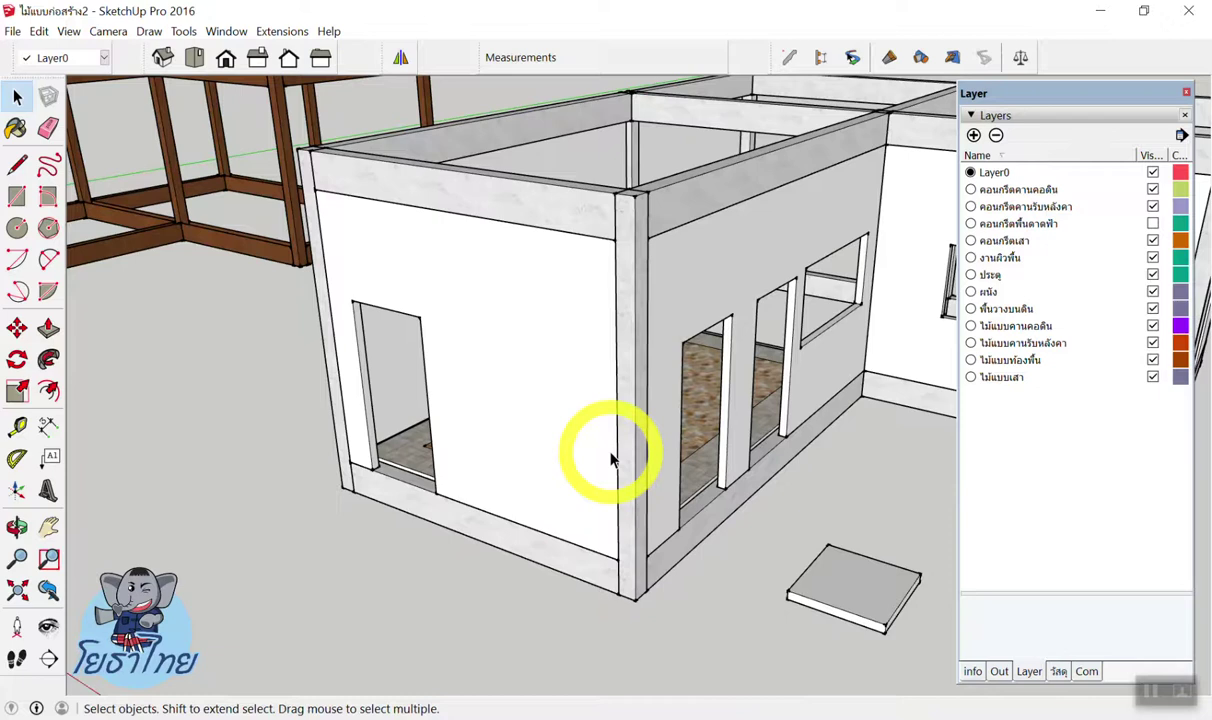
Zoom out and orbit to view the L-shaped house beside the formwork frame.
scroll(610, 460, down, 5)
mouse_move(644, 425)
middle_down()
mouse_move(747, 373)
mouse_move(655, 495)
mouse_move(655, 476)
mouse_move(590, 481)
mouse_move(698, 414)
mouse_move(657, 440)
mouse_move(680, 452)
middle_up()
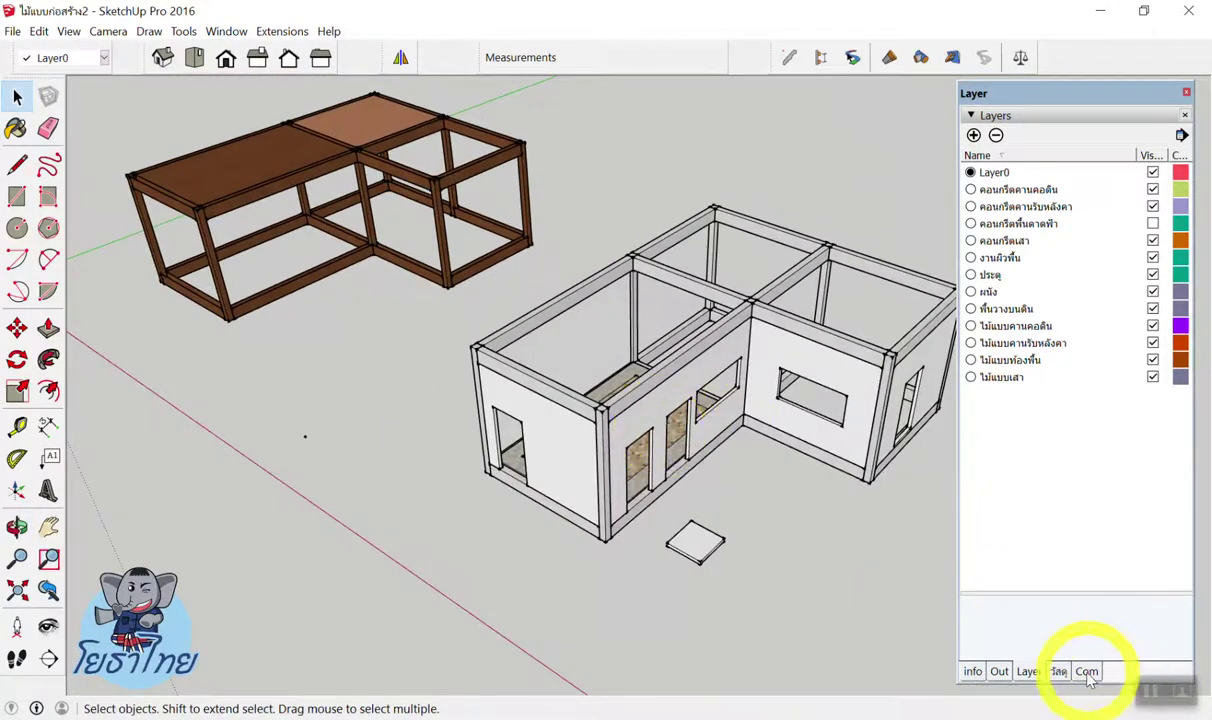
Bring up the component library and browse its In Model components list.
click(1087, 672)
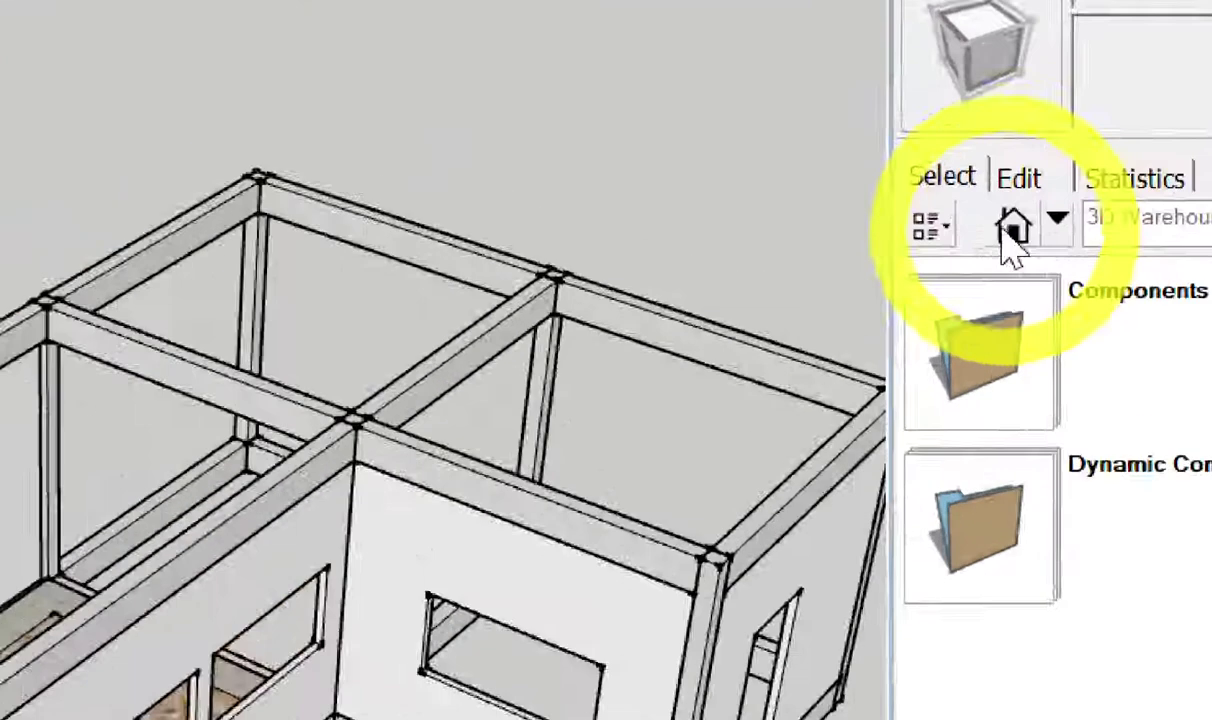
click(1005, 224)
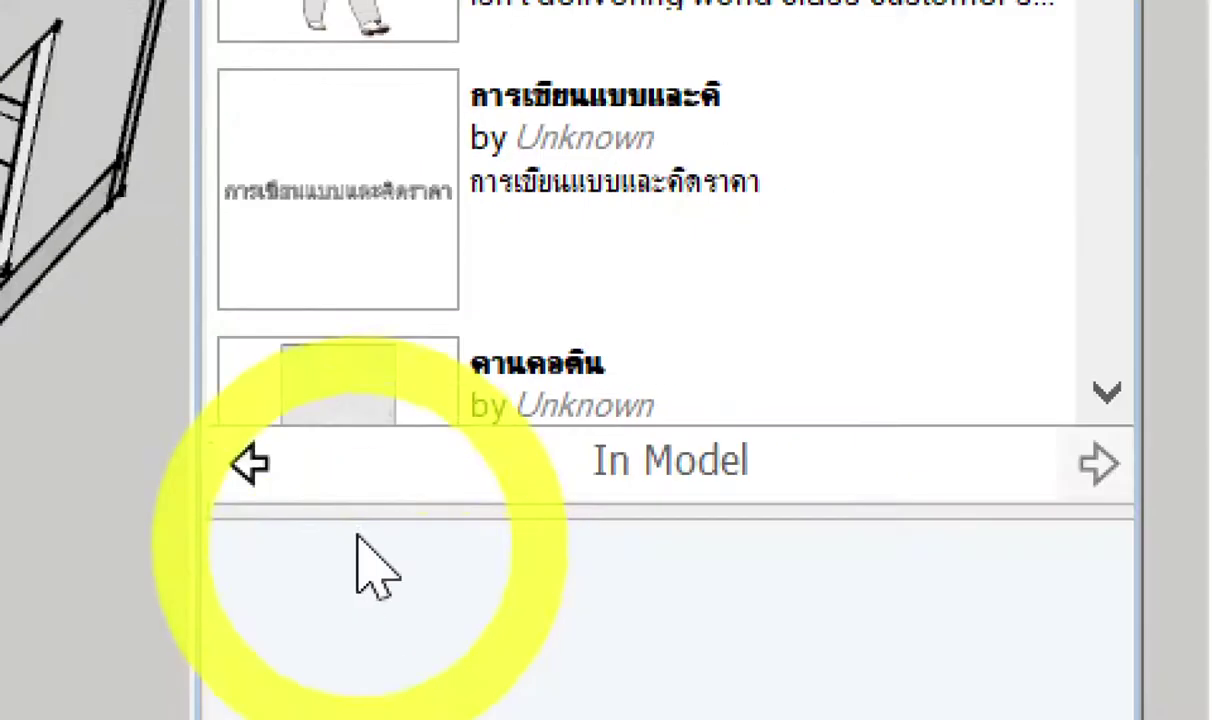
scroll(470, 300, down, 5)
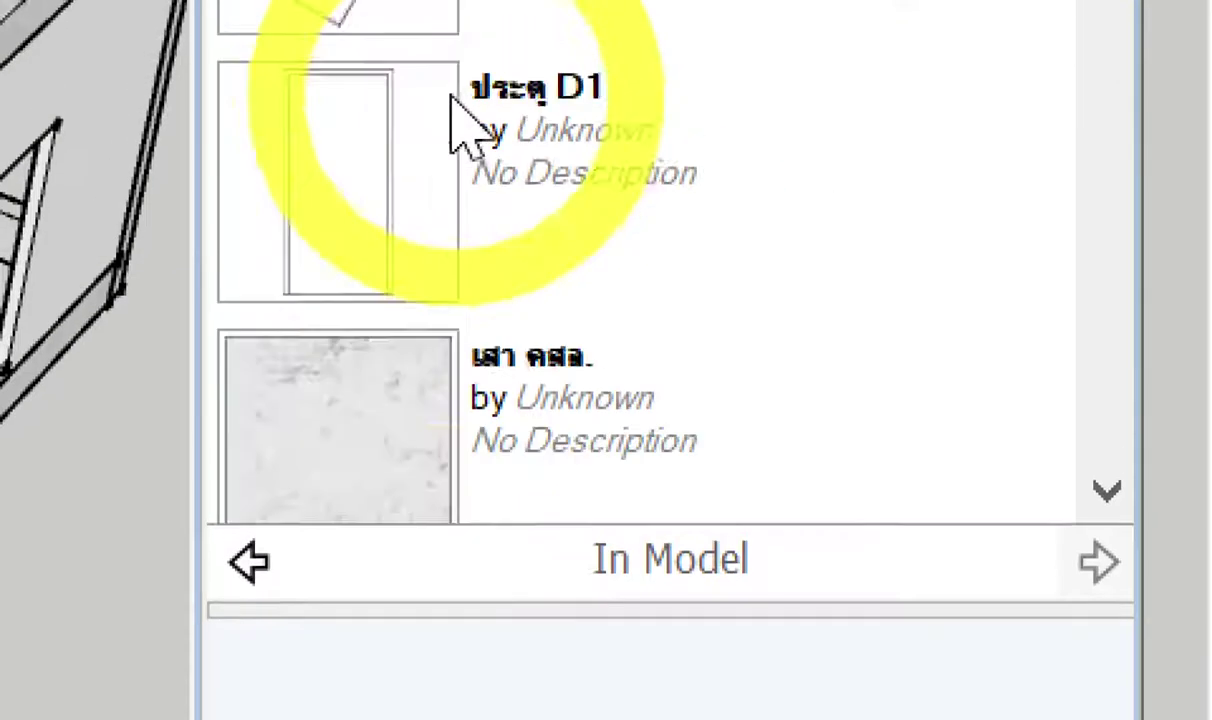
scroll(433, 130, up, 1)
scroll(433, 122, down, 3)
scroll(433, 122, down, 2)
scroll(445, 130, down, 2)
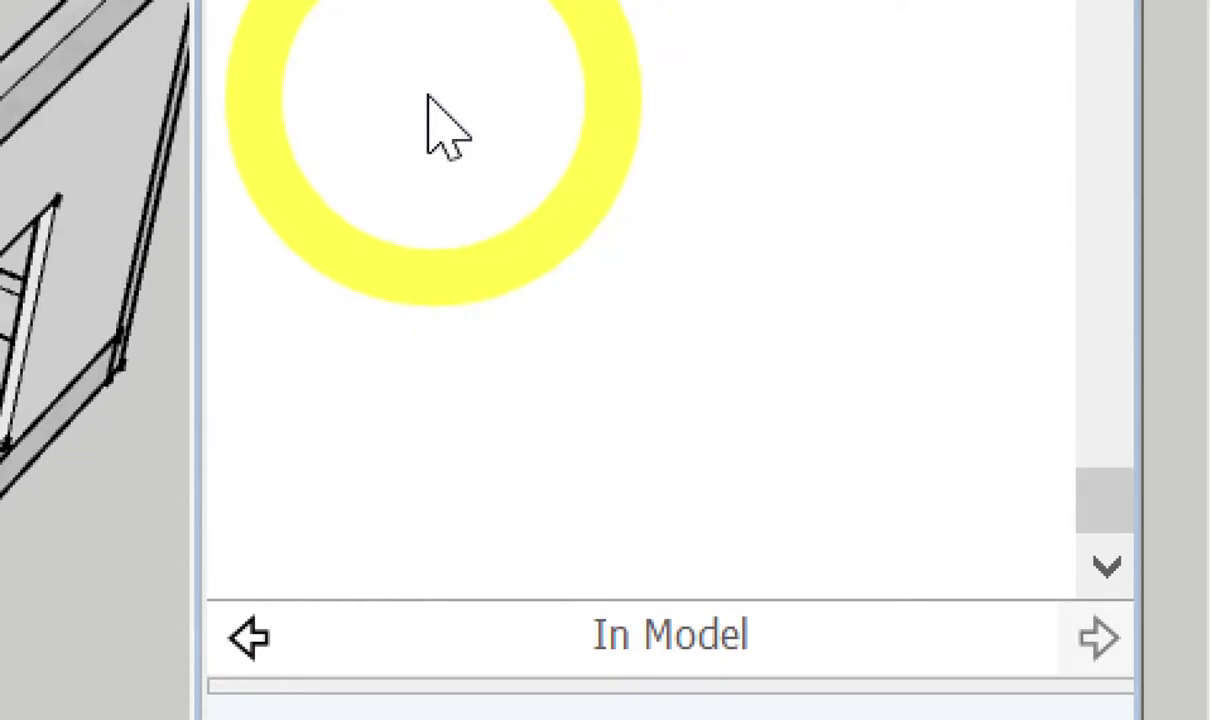
scroll(440, 125, up, 3)
scroll(433, 122, up, 3)
scroll(433, 125, up, 1)
Find the ประตู D1 door component and pick it up for placement.
scroll(433, 130, down, 2)
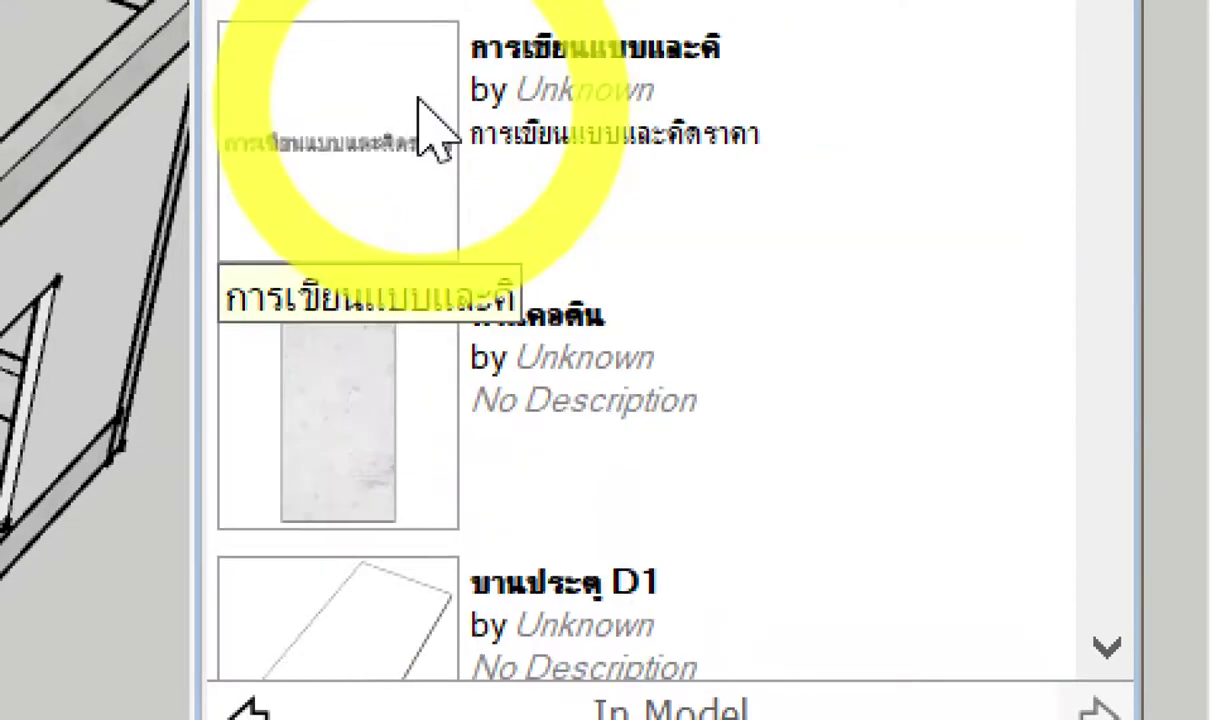
scroll(425, 110, down, 2)
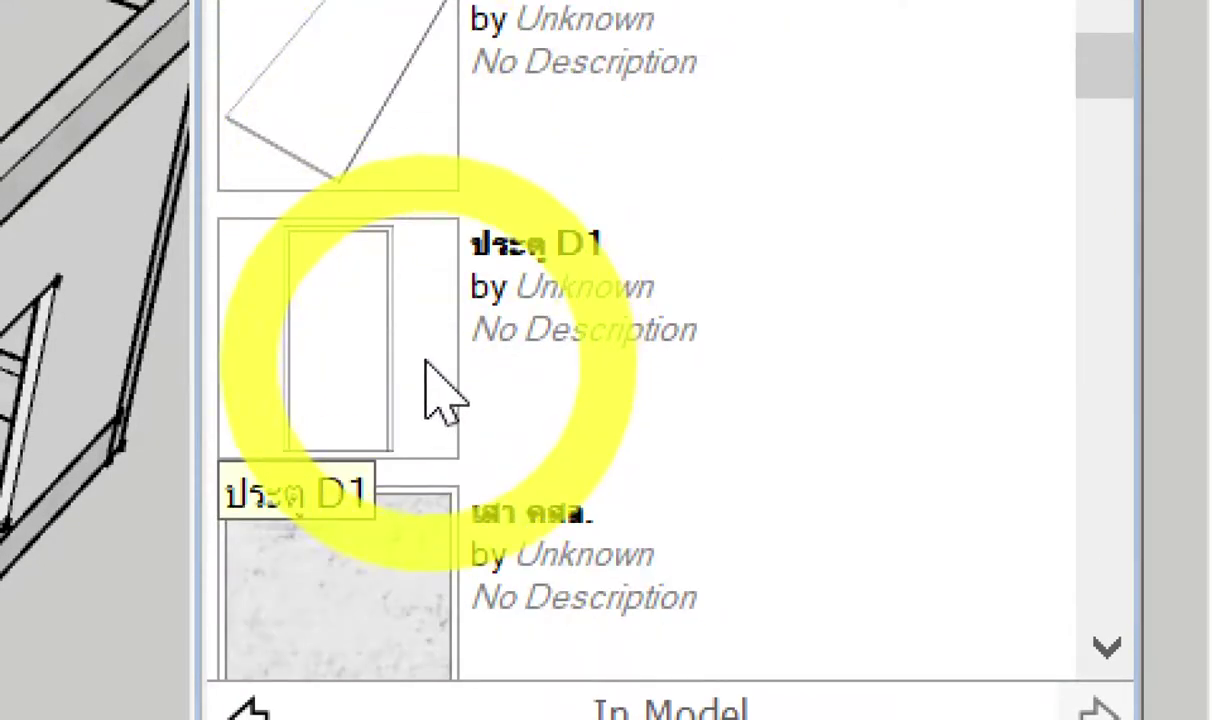
scroll(481, 122, up, 1)
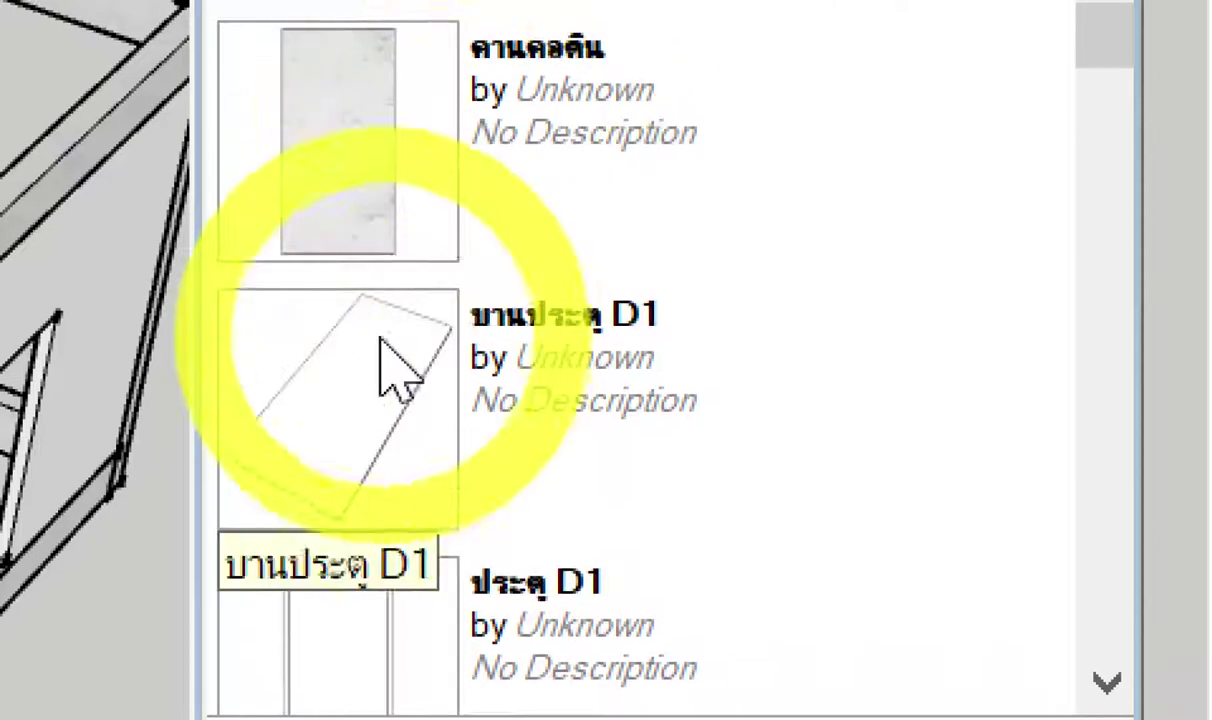
scroll(390, 390, down, 1)
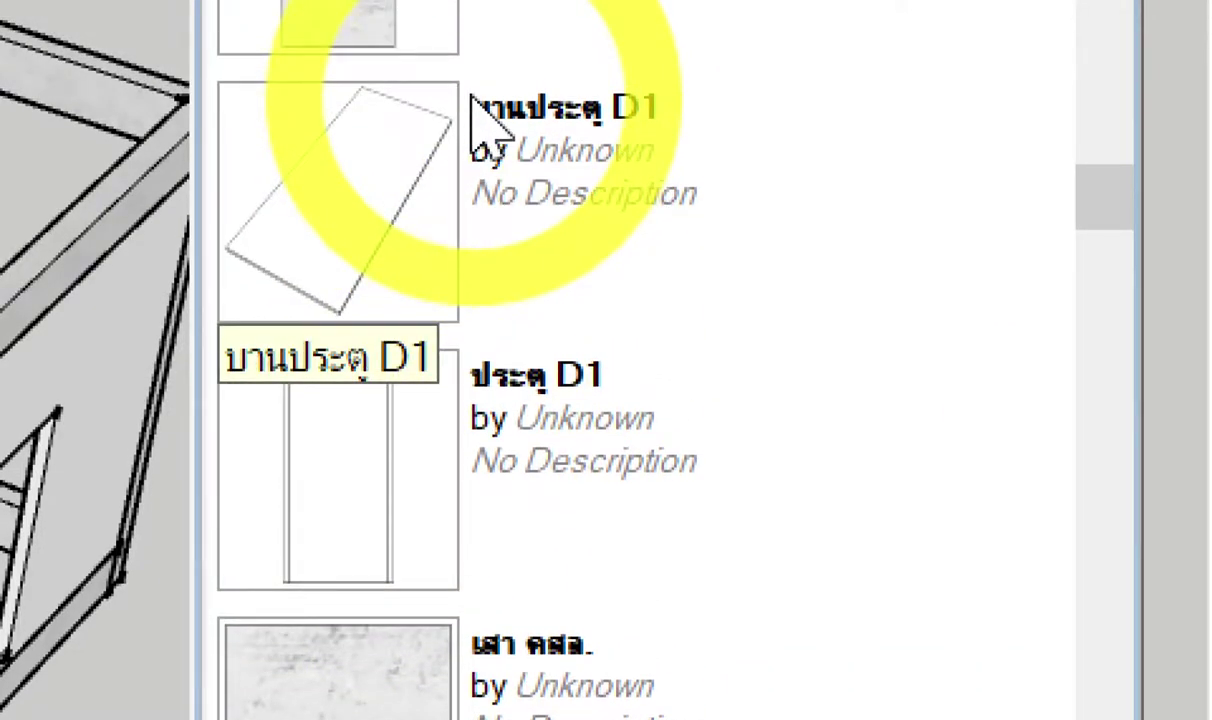
scroll(525, 425, up, 1)
scroll(524, 395, up, 3)
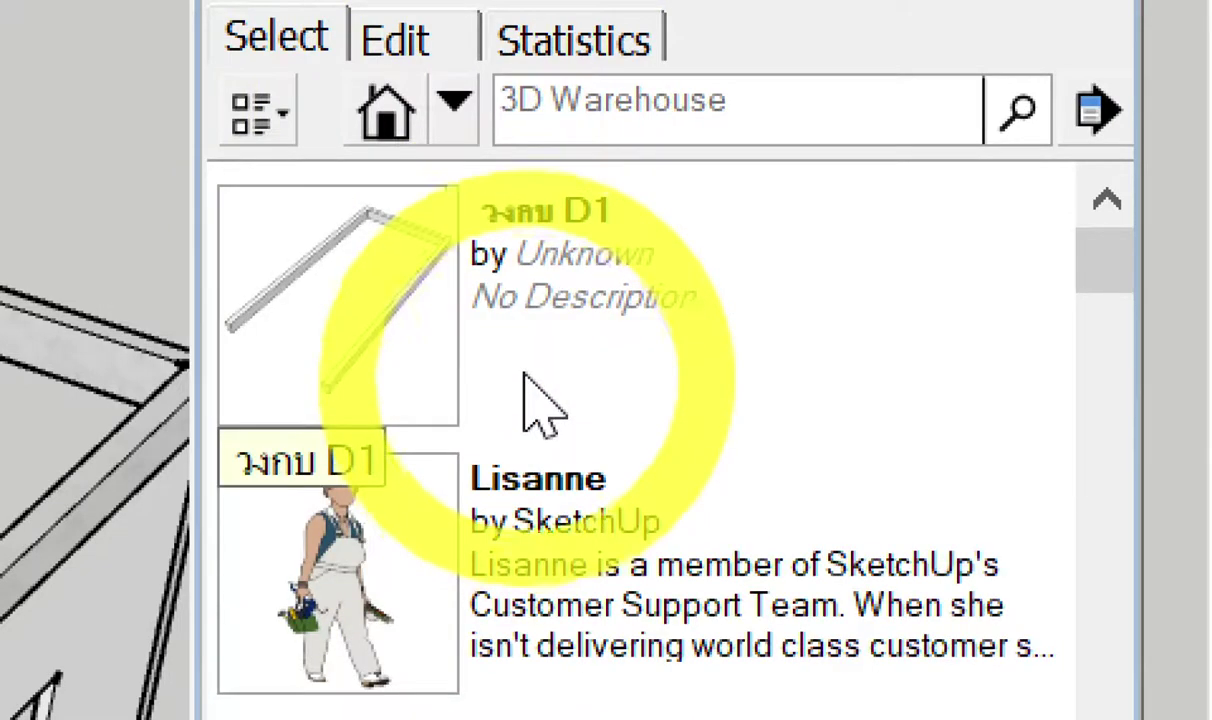
scroll(538, 250, down, 4)
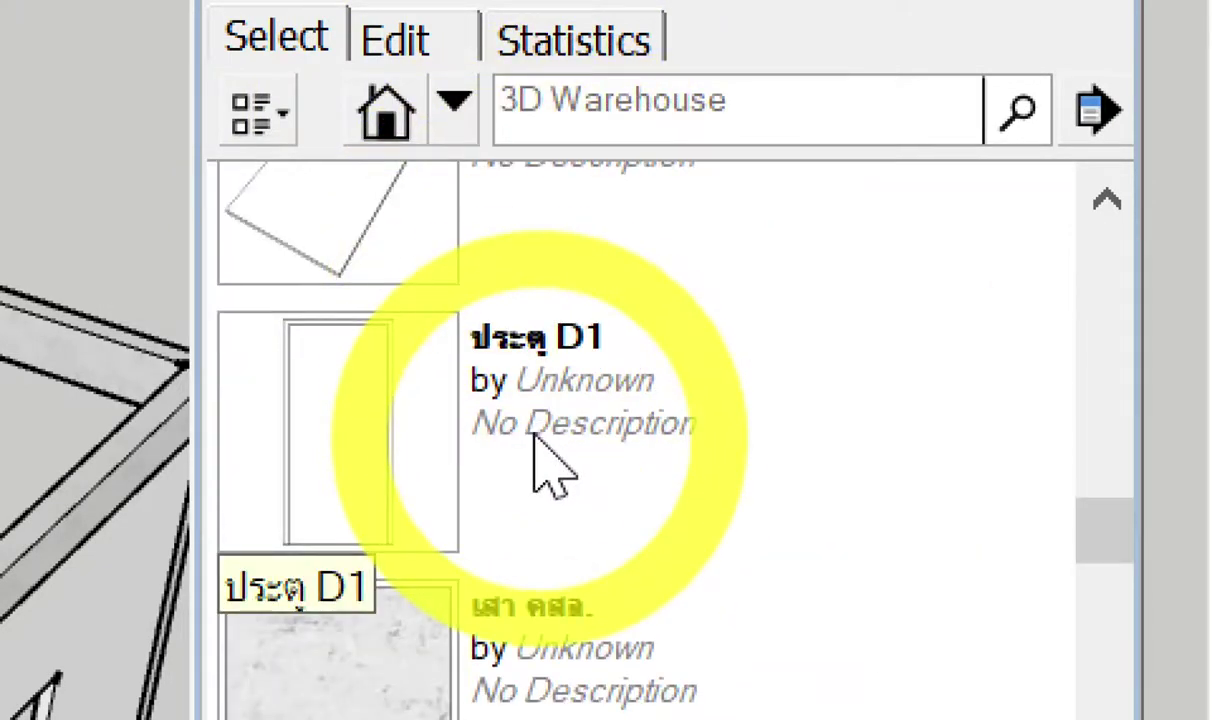
drag(382, 423, 382, 433)
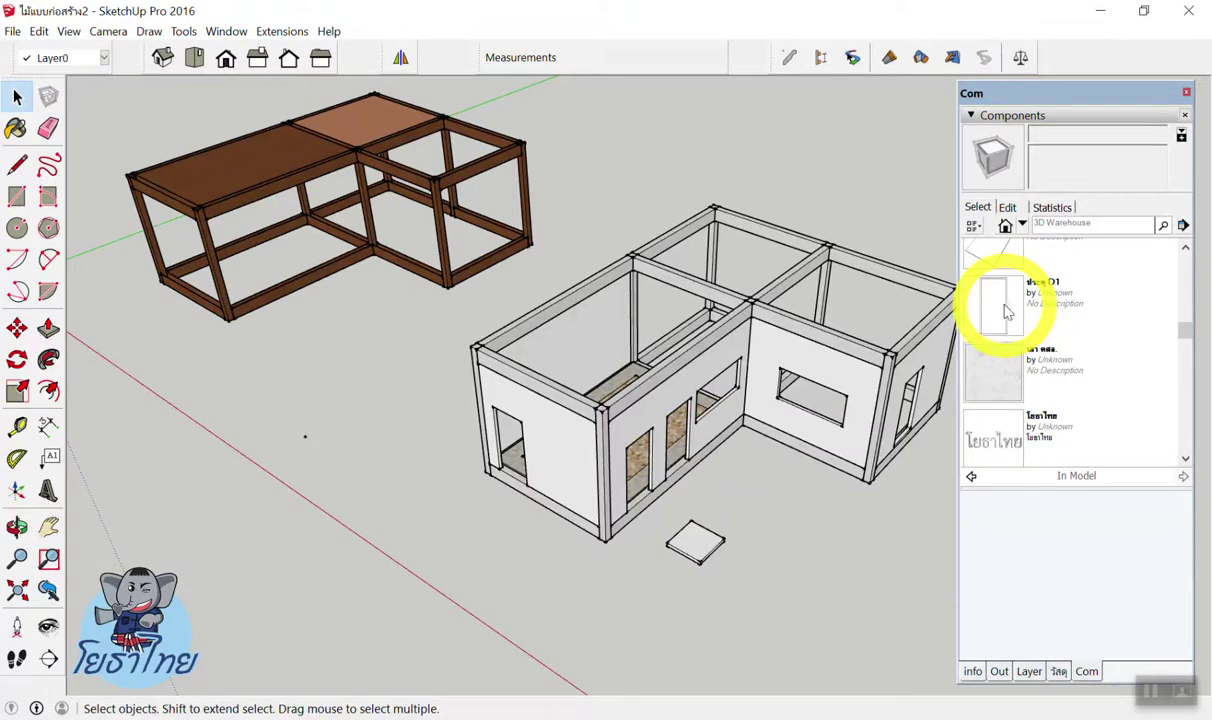
click(1007, 312)
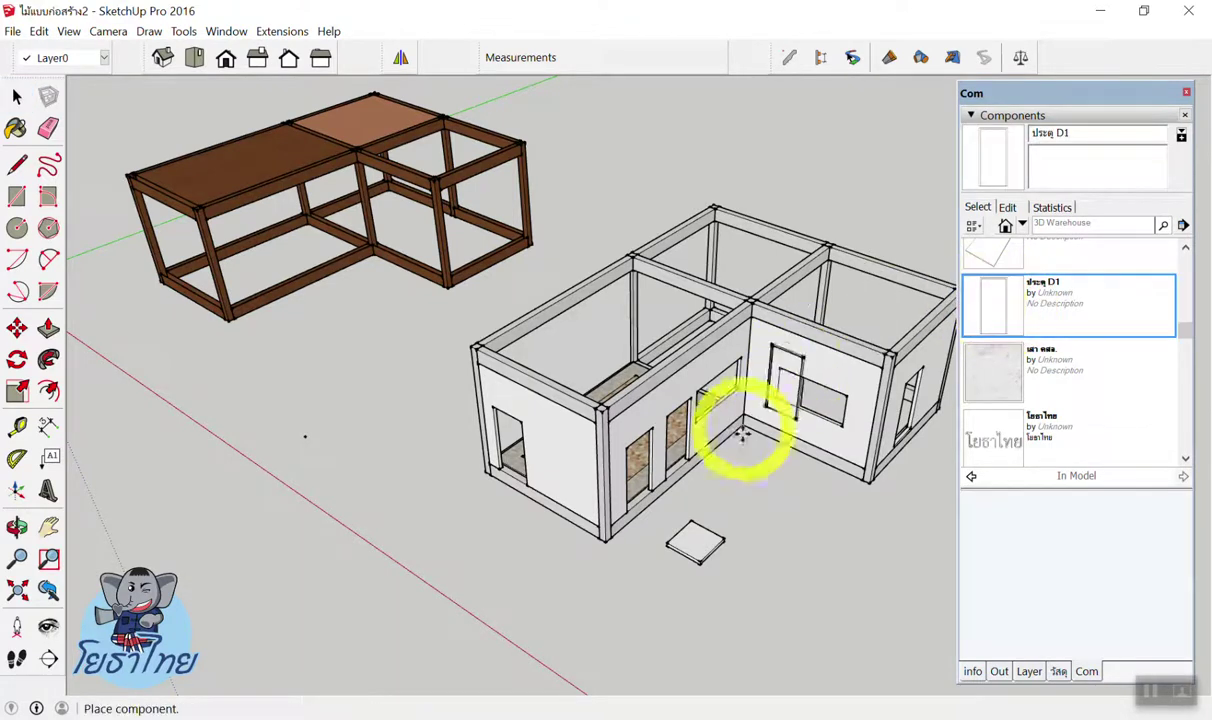
Place a first ประตู D1 copy flat on the ground beside the house.
mouse_move(711, 495)
middle_down()
mouse_move(622, 497)
mouse_move(644, 533)
middle_up()
scroll(600, 550, up, 3)
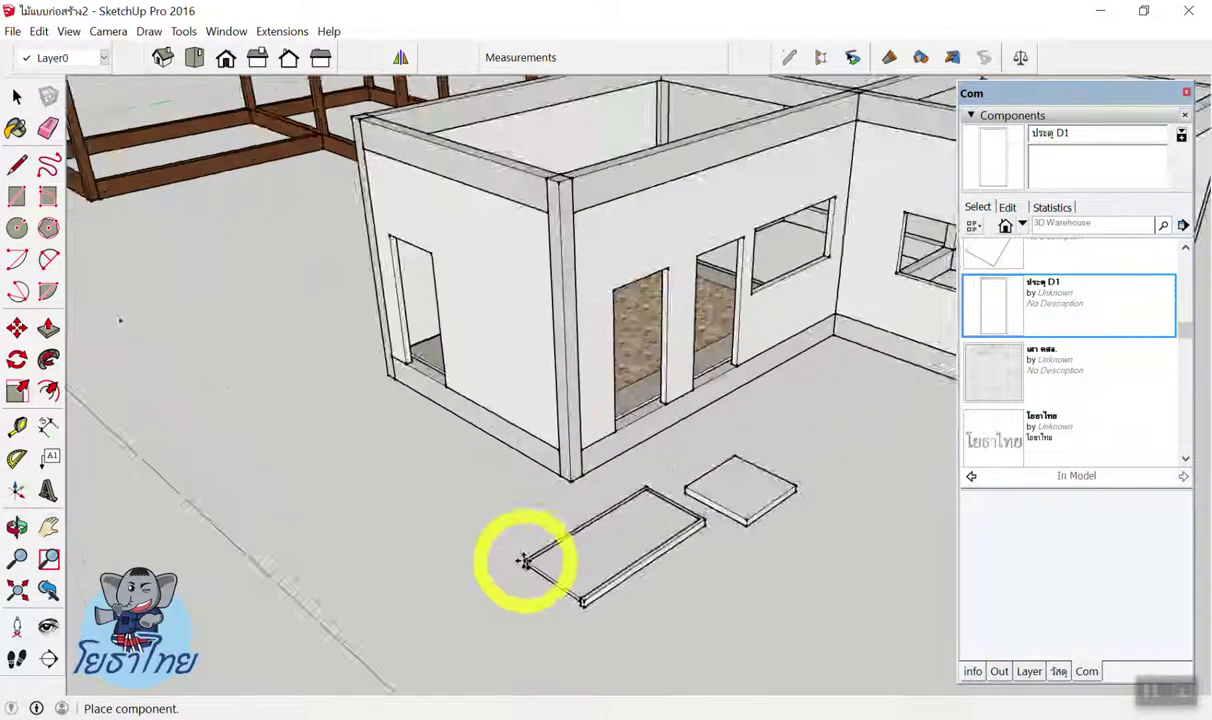
scroll(522, 560, down, 3)
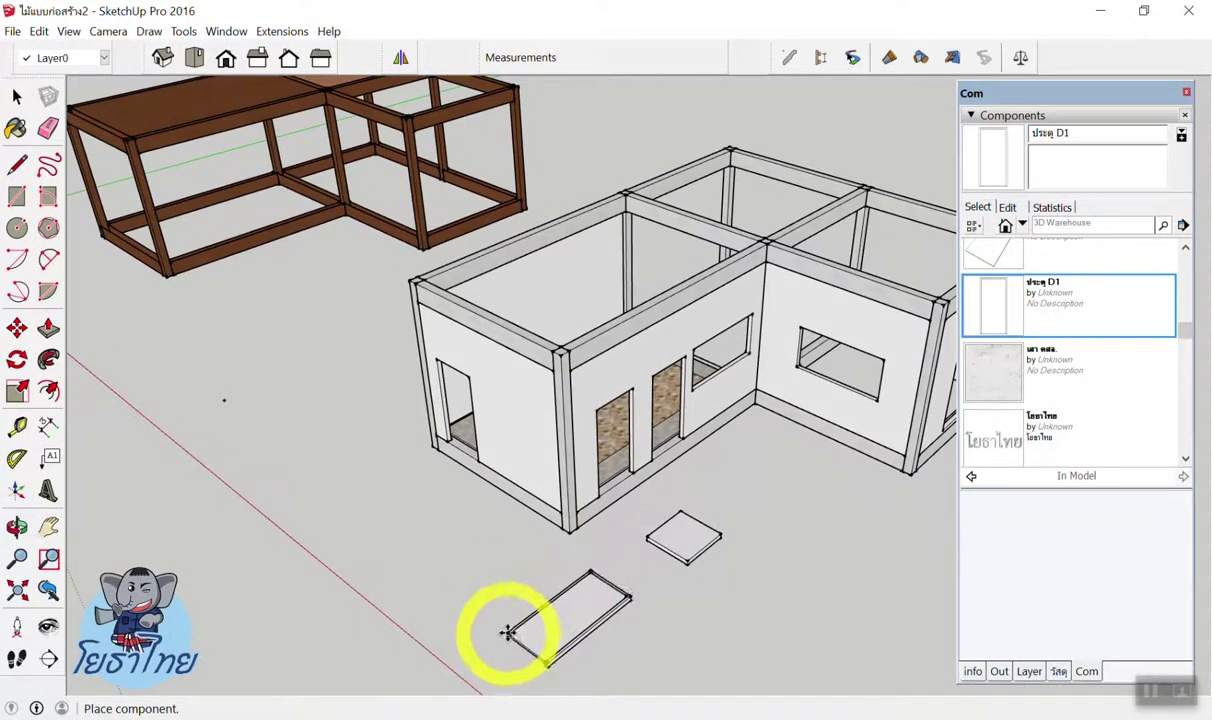
scroll(508, 630, down, 5)
middle_drag(541, 319, 582, 538)
scroll(582, 538, up, 5)
scroll(530, 475, up, 1)
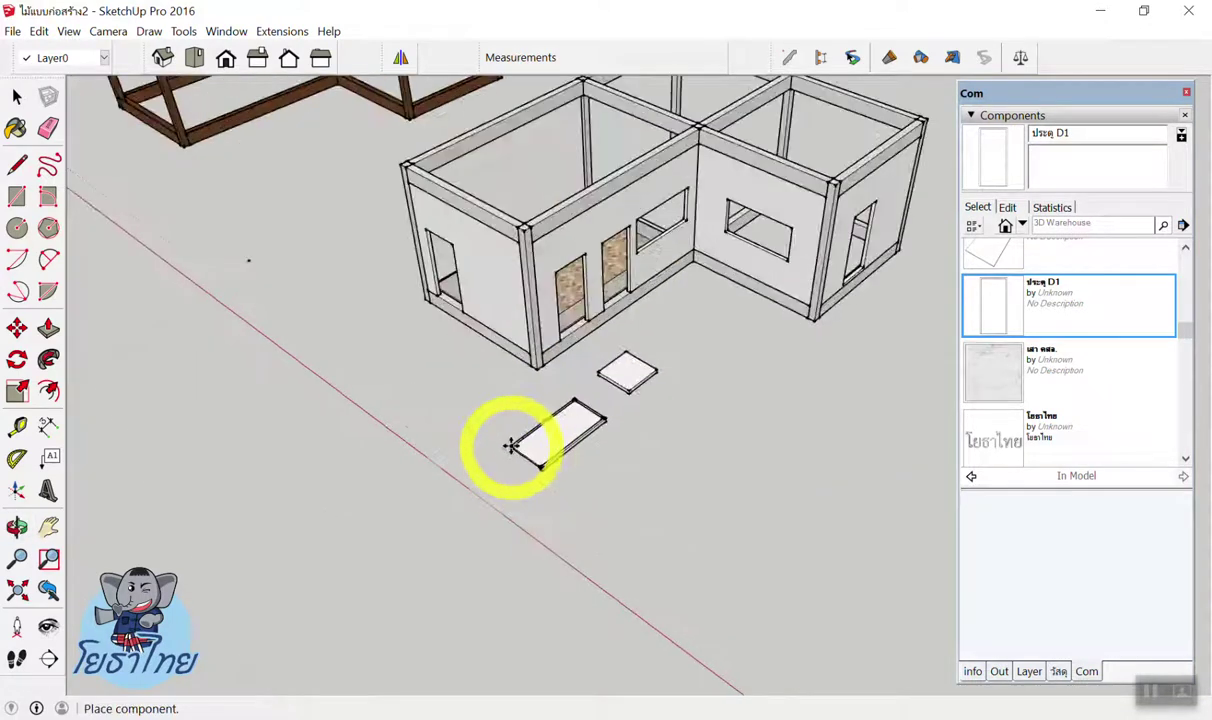
click(510, 445)
scroll(590, 475, up, 2)
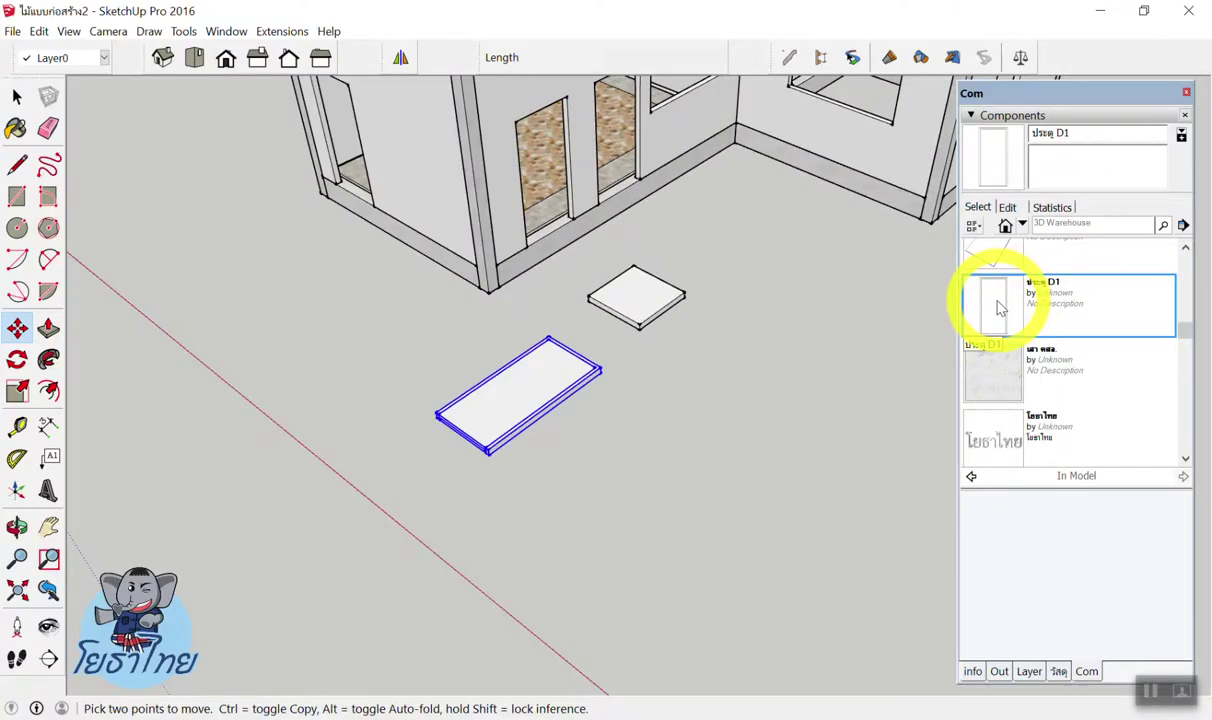
Place a second ประตู D1 copy snapped to a door opening's frame corner.
click(998, 308)
middle_drag(717, 284, 566, 268)
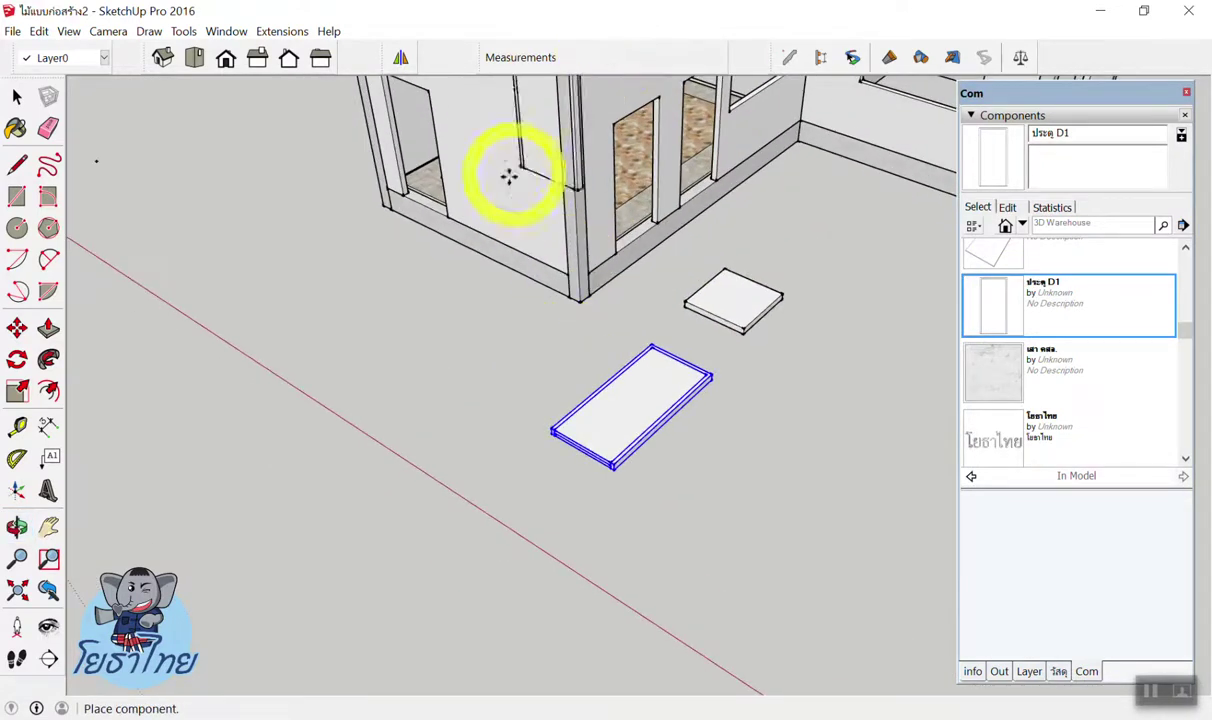
scroll(469, 203, down, 2)
scroll(630, 298, down, 3)
scroll(411, 162, up, 5)
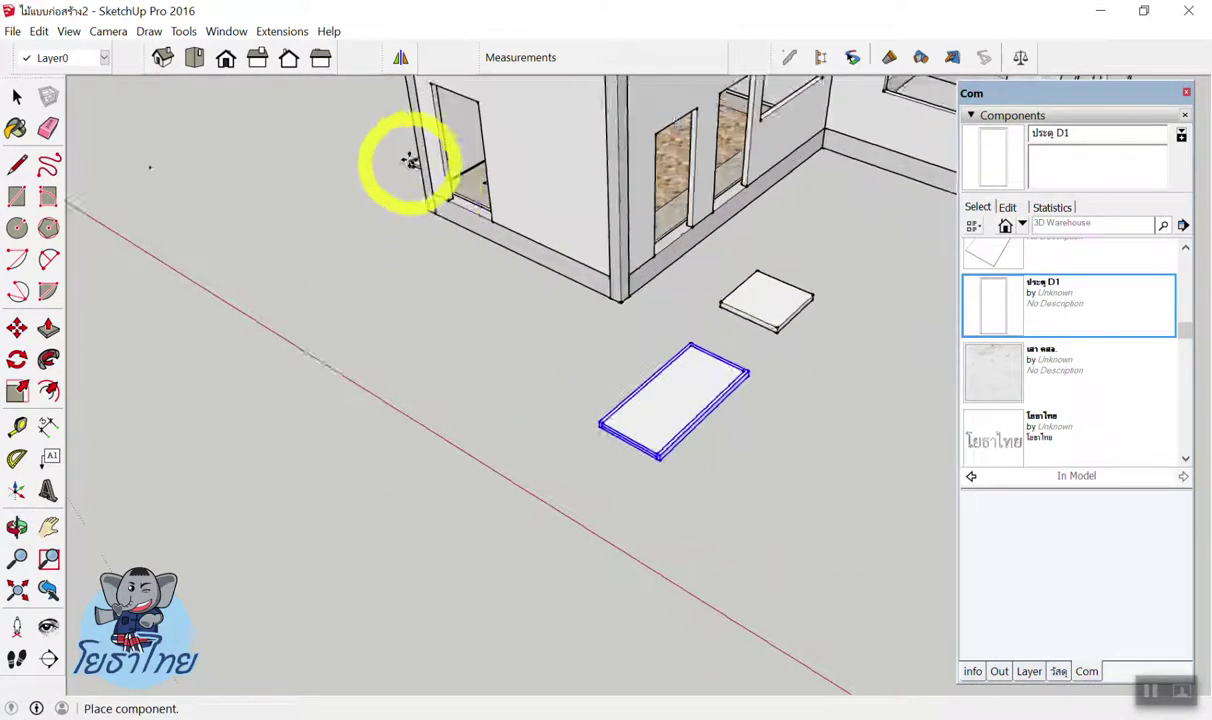
scroll(400, 148, up, 3)
scroll(400, 148, down, 3)
scroll(433, 114, up, 1)
middle_drag(433, 114, 825, 325)
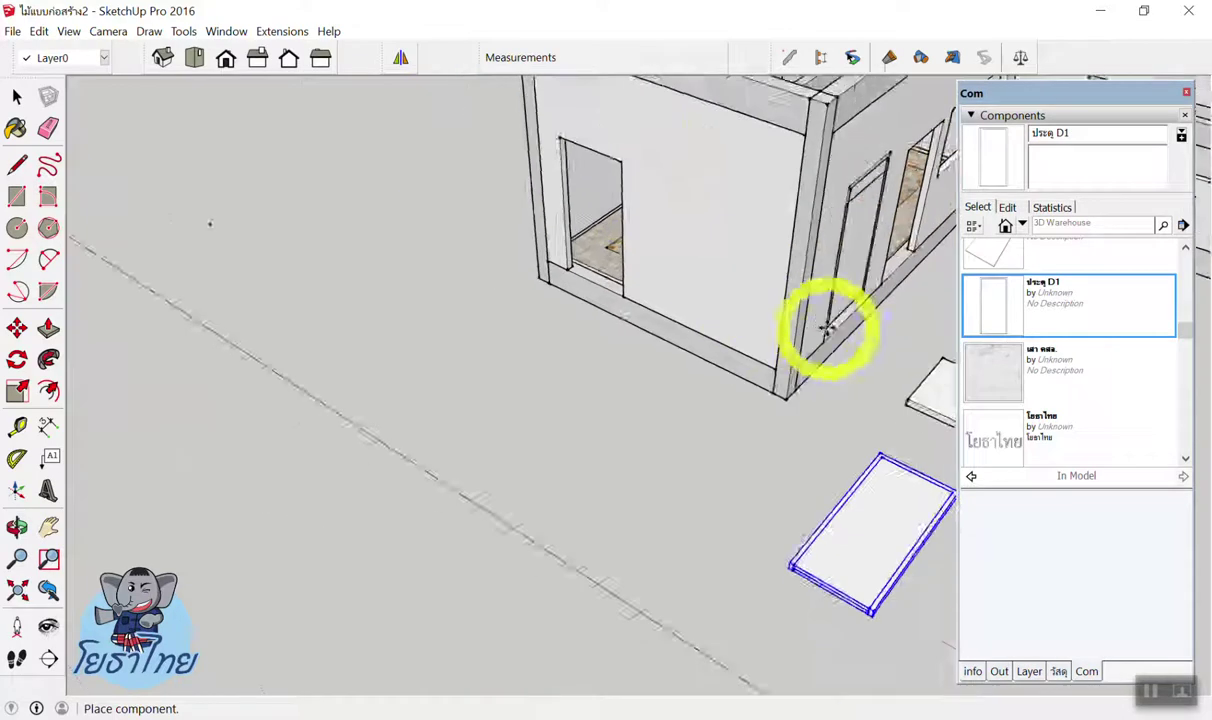
scroll(630, 180, up, 4)
scroll(628, 185, up, 3)
scroll(605, 190, down, 2)
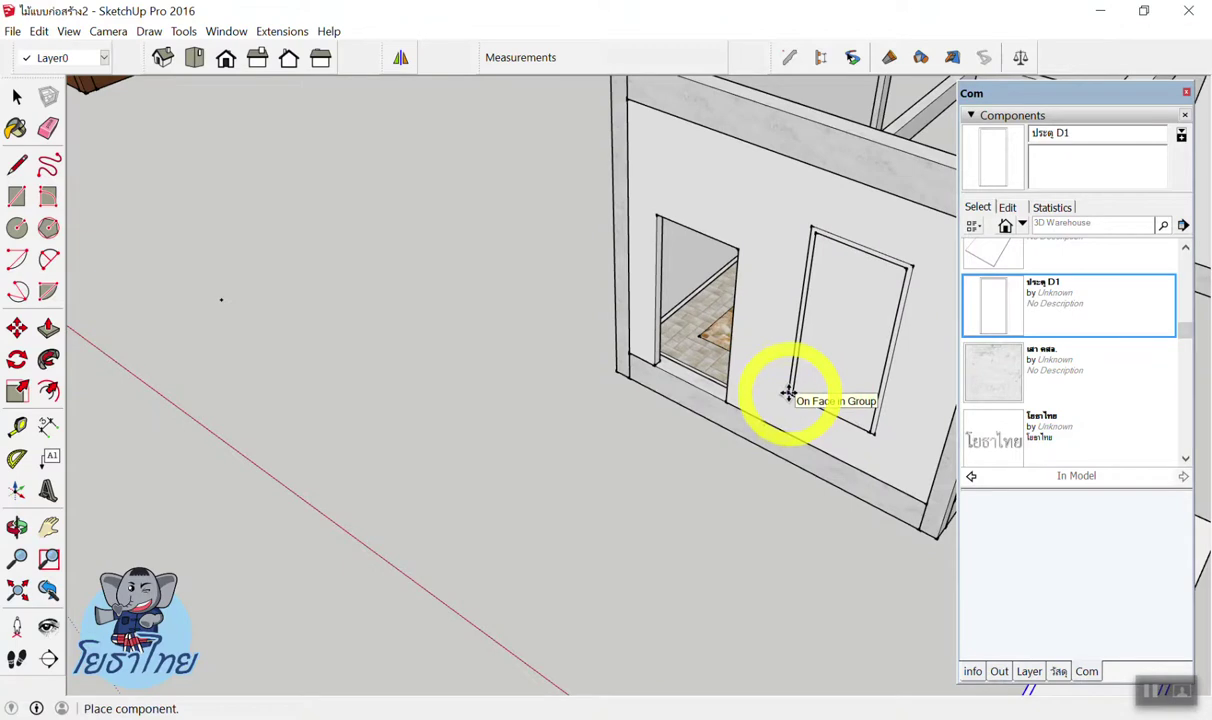
scroll(793, 404, down, 2)
scroll(805, 408, up, 1)
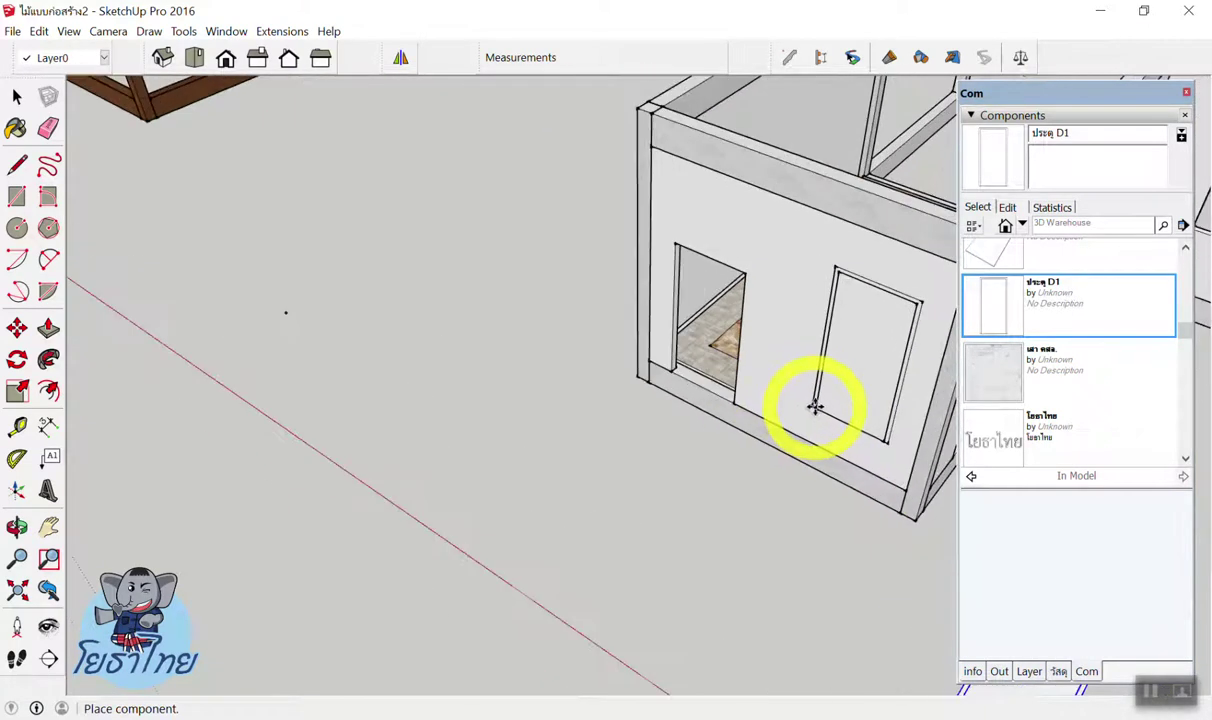
scroll(806, 405, up, 2)
scroll(806, 405, up, 2)
scroll(450, 327, up, 1)
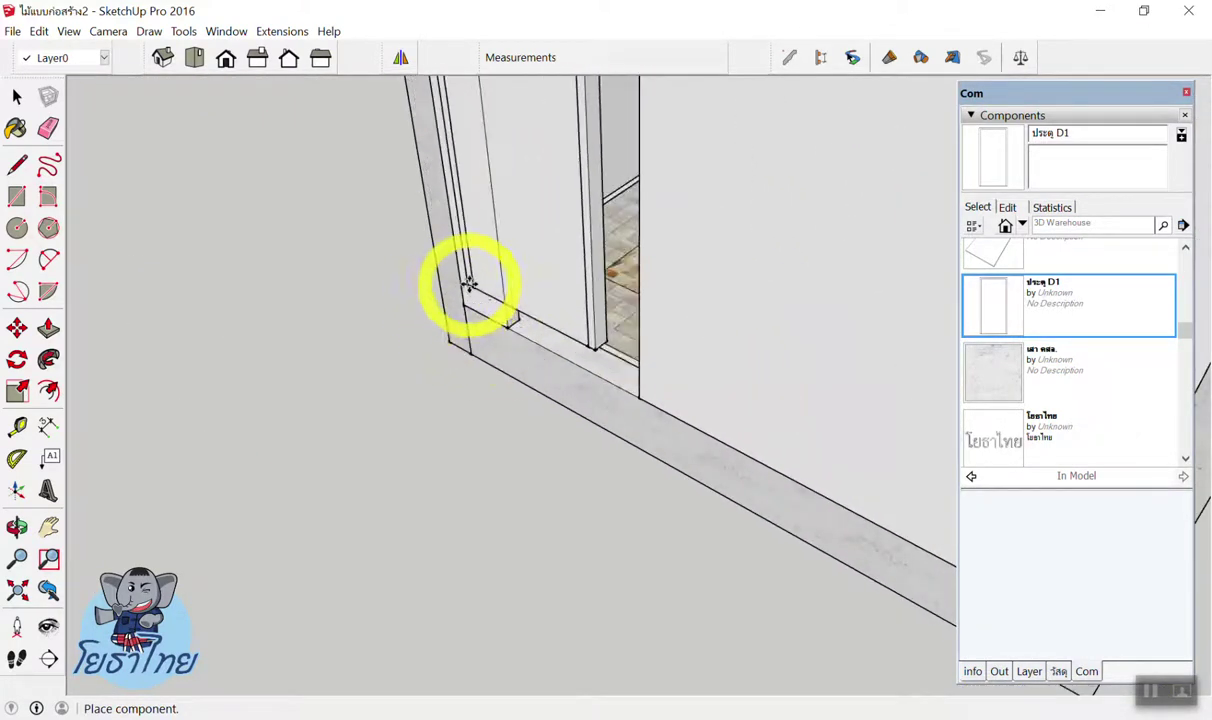
scroll(478, 297, down, 3)
scroll(610, 325, up, 1)
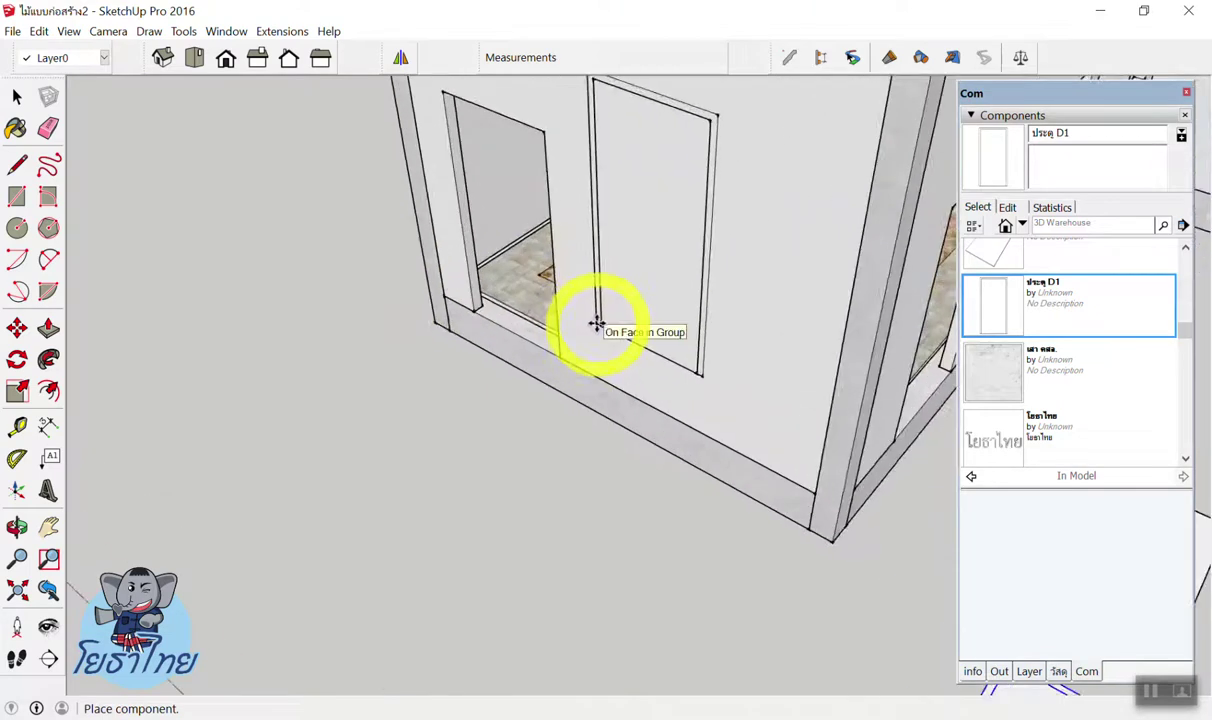
scroll(460, 292, up, 2)
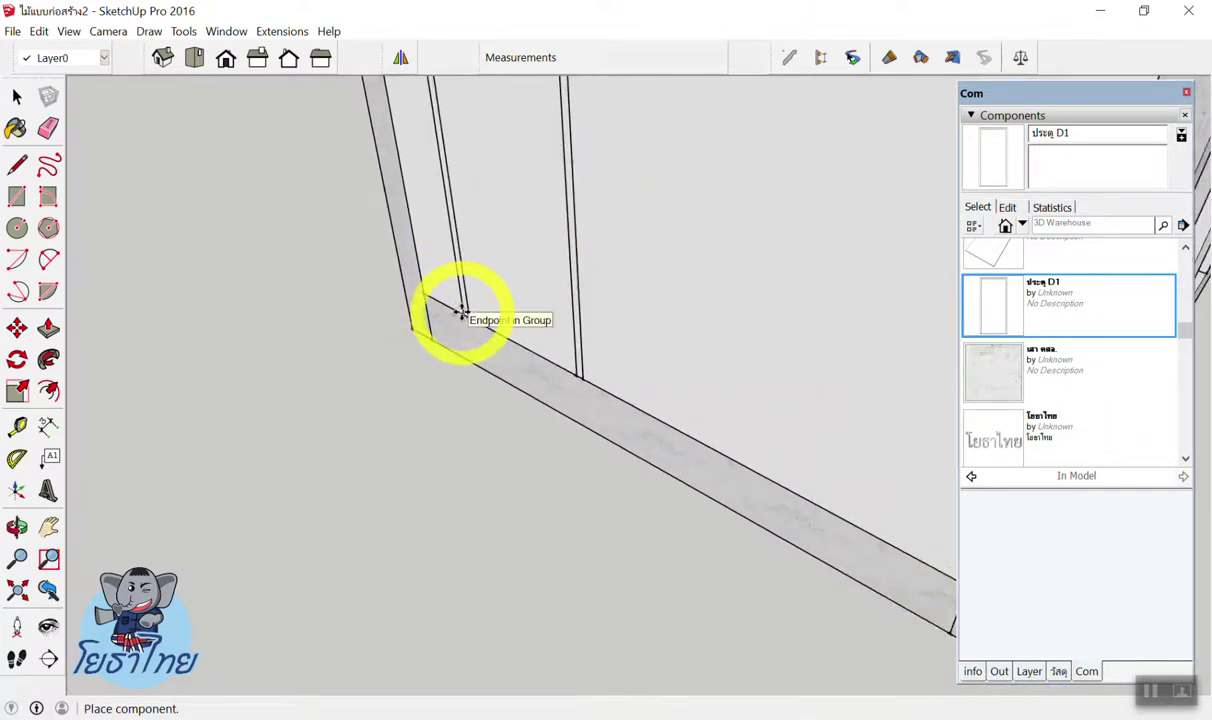
click(458, 316)
scroll(514, 330, down, 3)
scroll(335, 319, down, 3)
Place another ประตู D1 copy at the base of a second door opening.
mouse_move(335, 319)
middle_down()
mouse_move(363, 318)
mouse_move(522, 452)
mouse_move(671, 441)
mouse_move(666, 427)
middle_up()
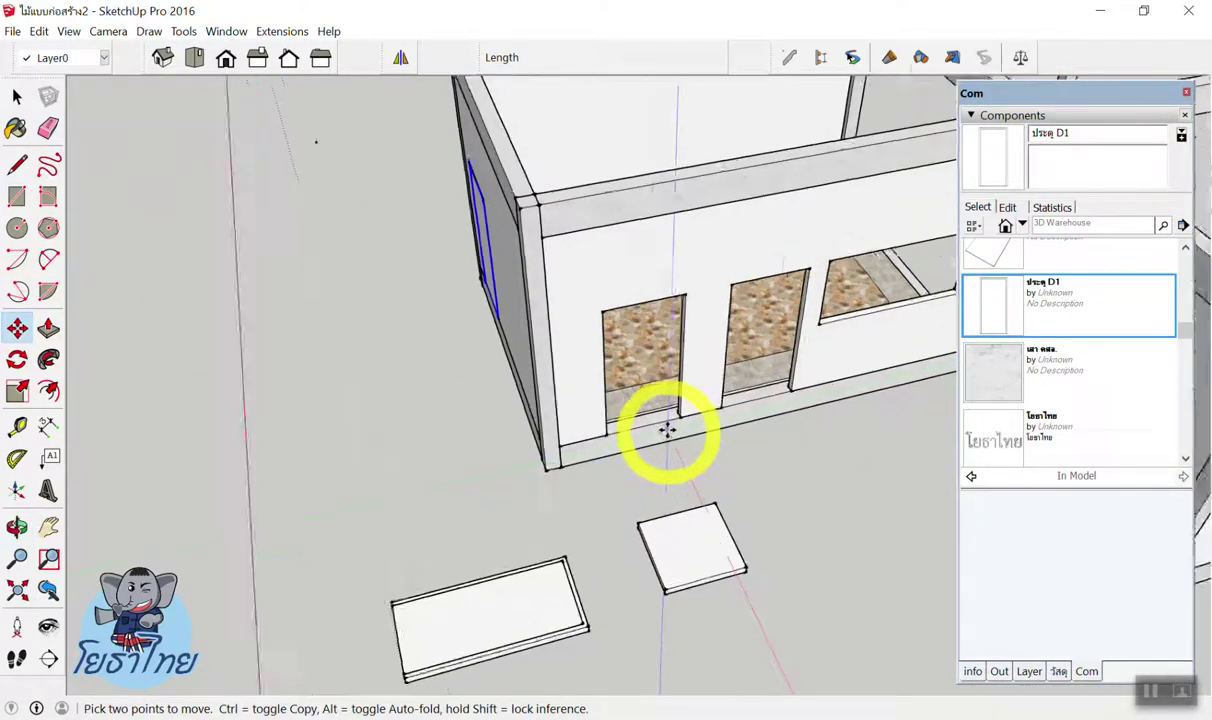
scroll(873, 403, up, 3)
click(1005, 305)
scroll(555, 411, up, 2)
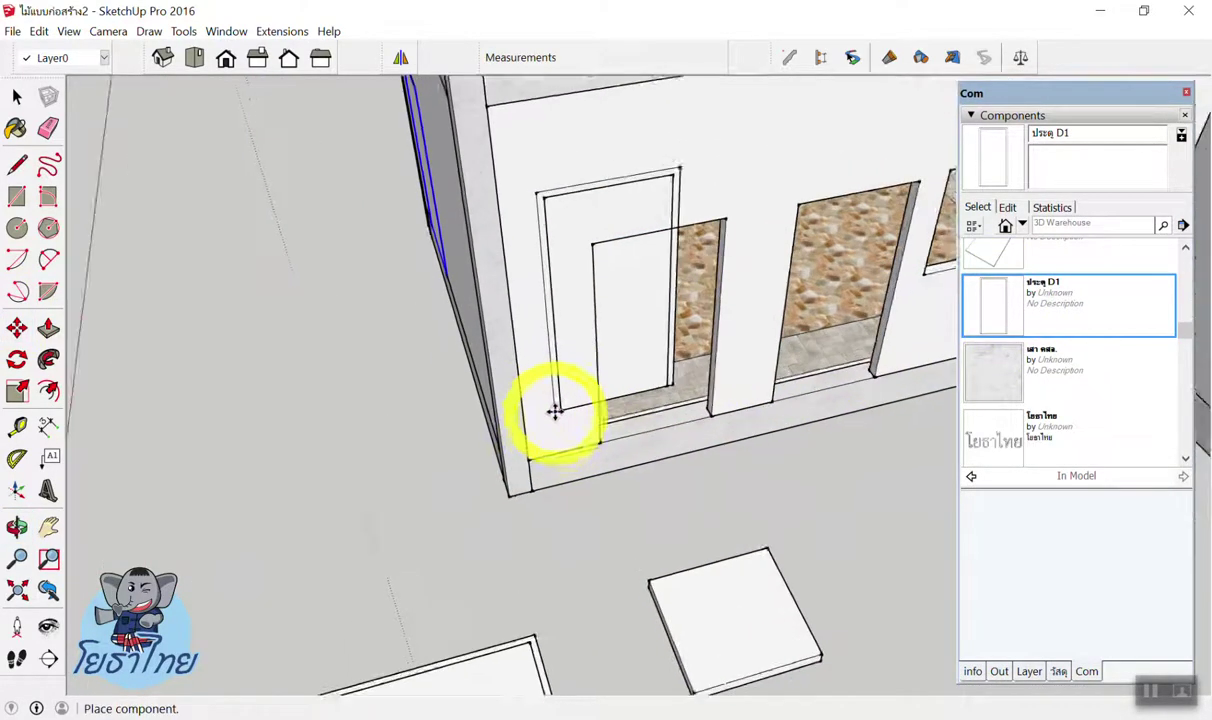
scroll(555, 410, up, 2)
scroll(555, 410, up, 2)
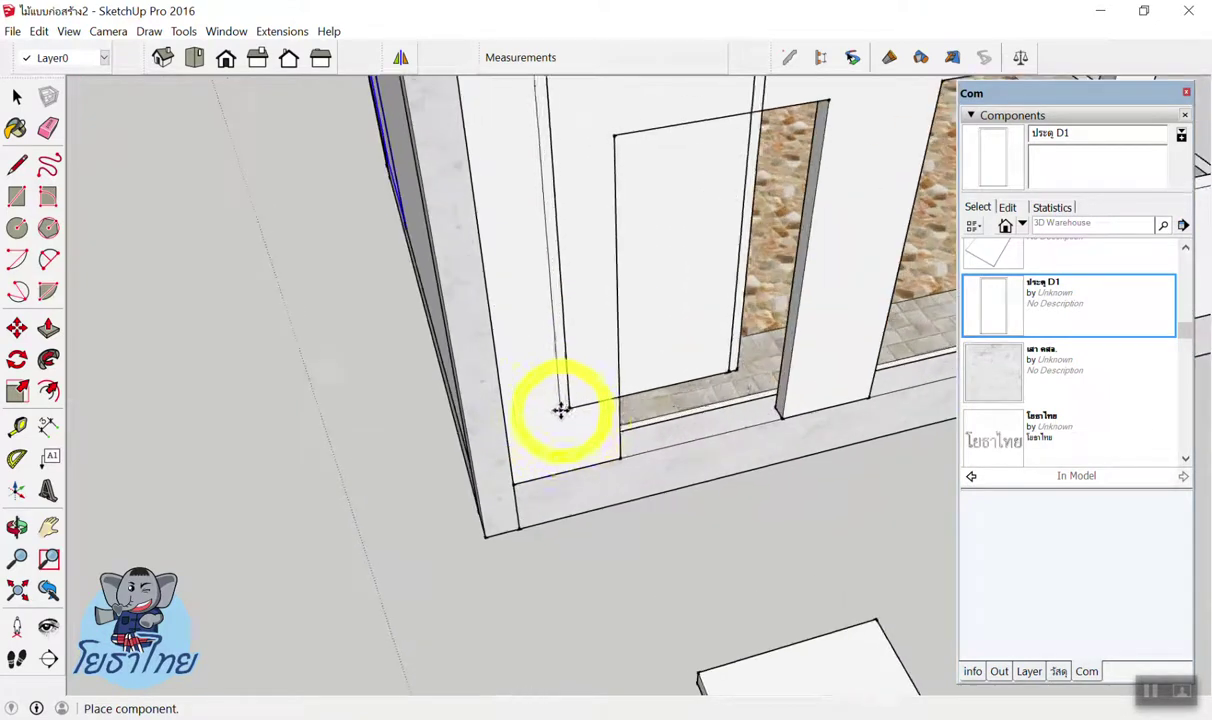
click(595, 463)
scroll(595, 463, down, 3)
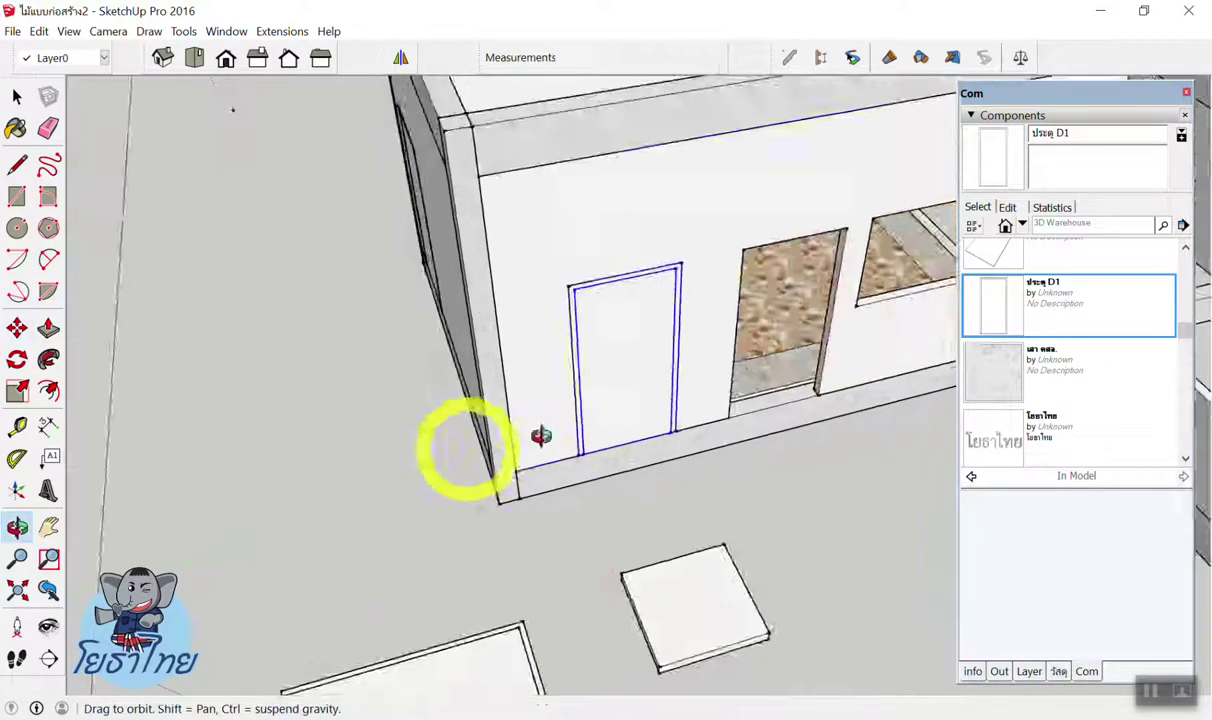
middle_drag(460, 446, 712, 405)
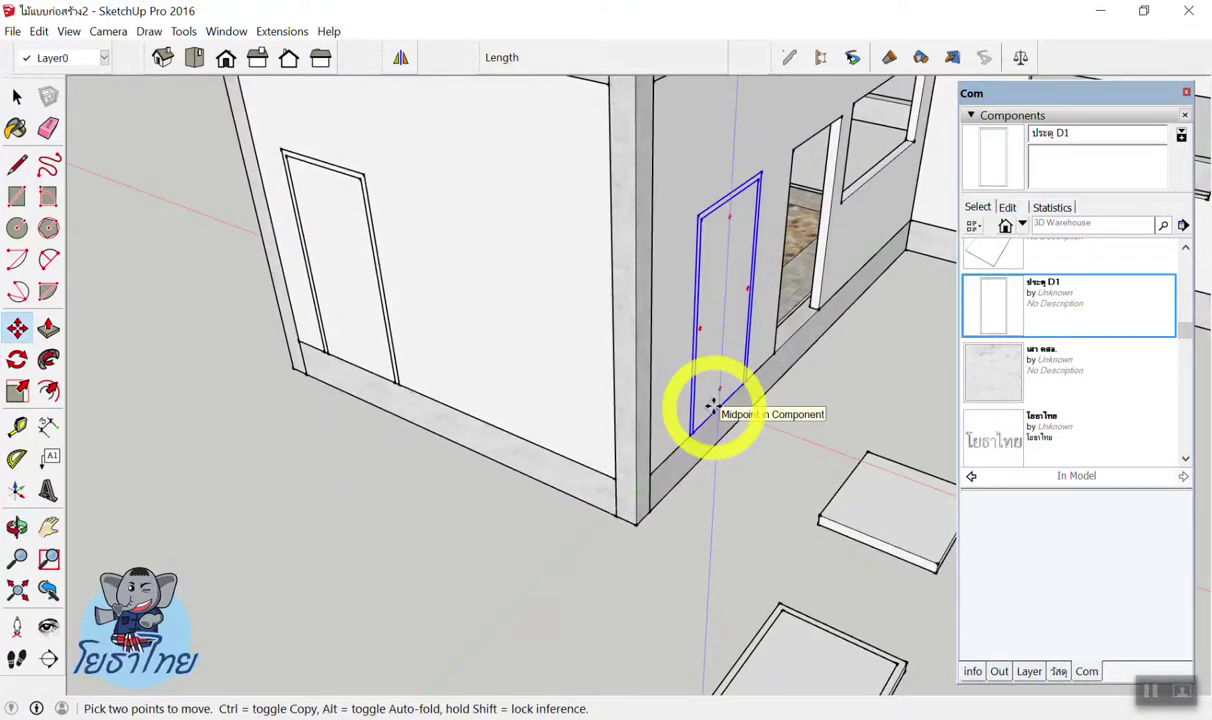
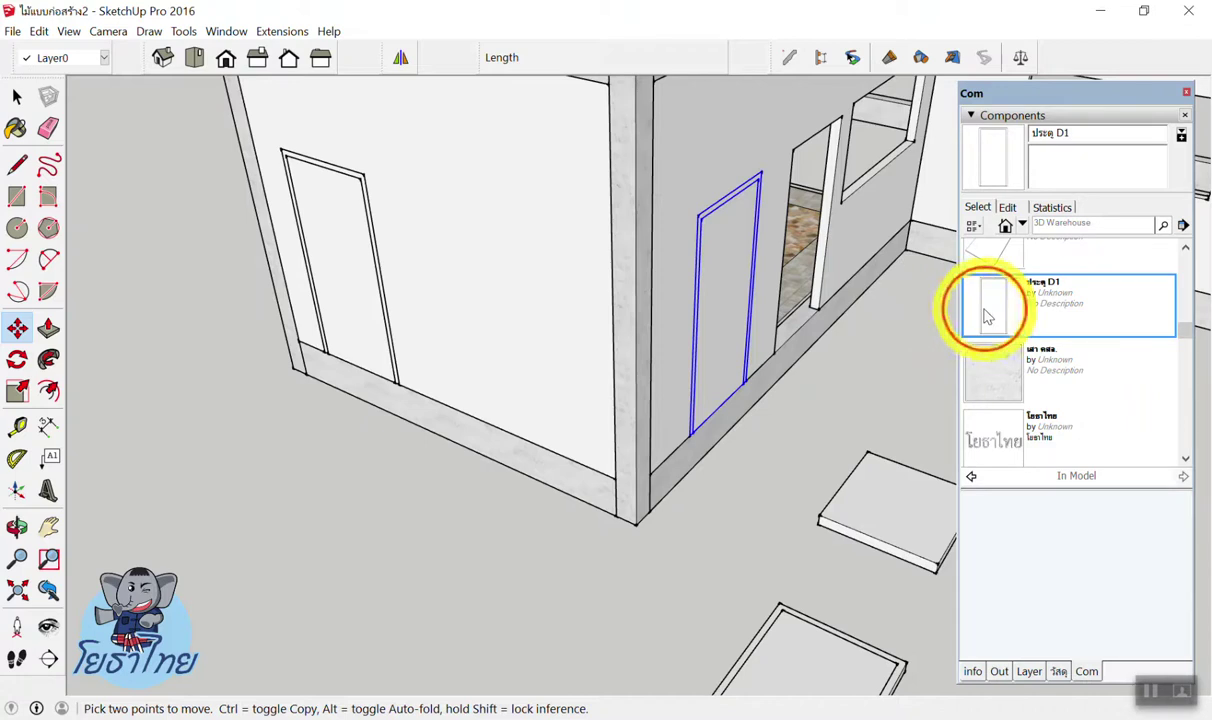
Drag ประตู D1 from Components into the model and place it at the wall base beside the first door.
click(987, 317)
mouse_move(487, 325)
middle_down()
mouse_move(641, 338)
mouse_move(560, 392)
mouse_move(600, 450)
middle_up()
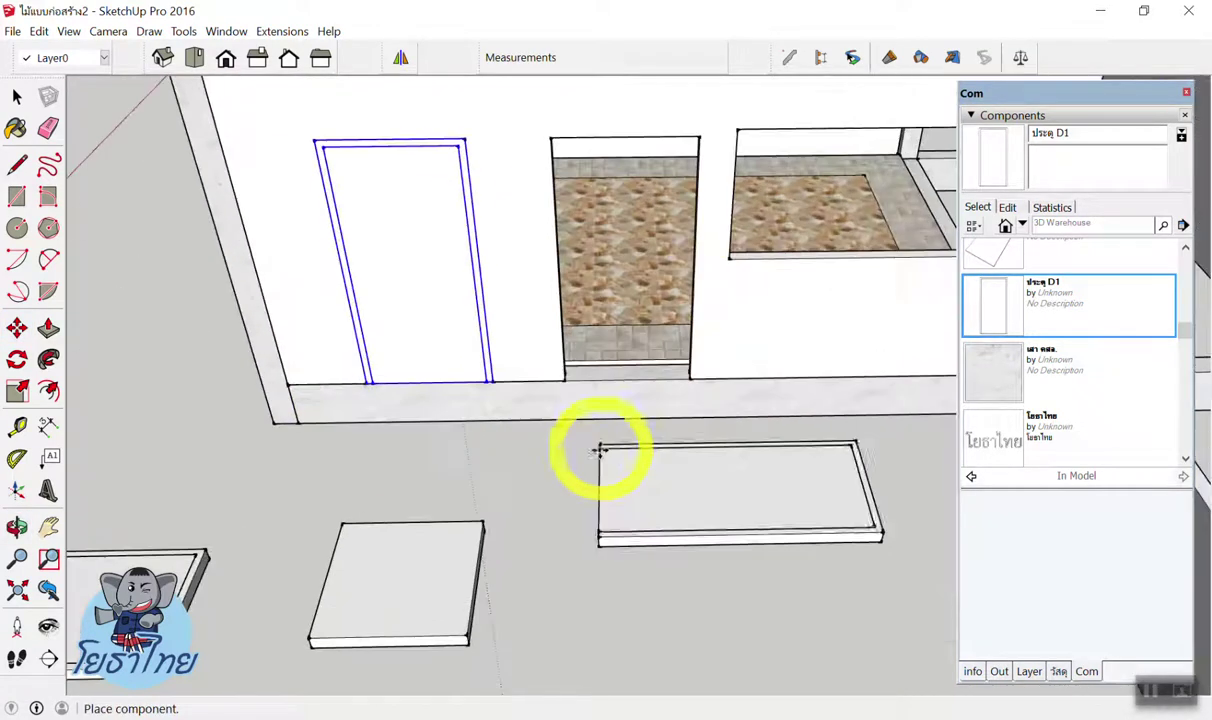
scroll(602, 530, down, 3)
scroll(604, 500, up, 2)
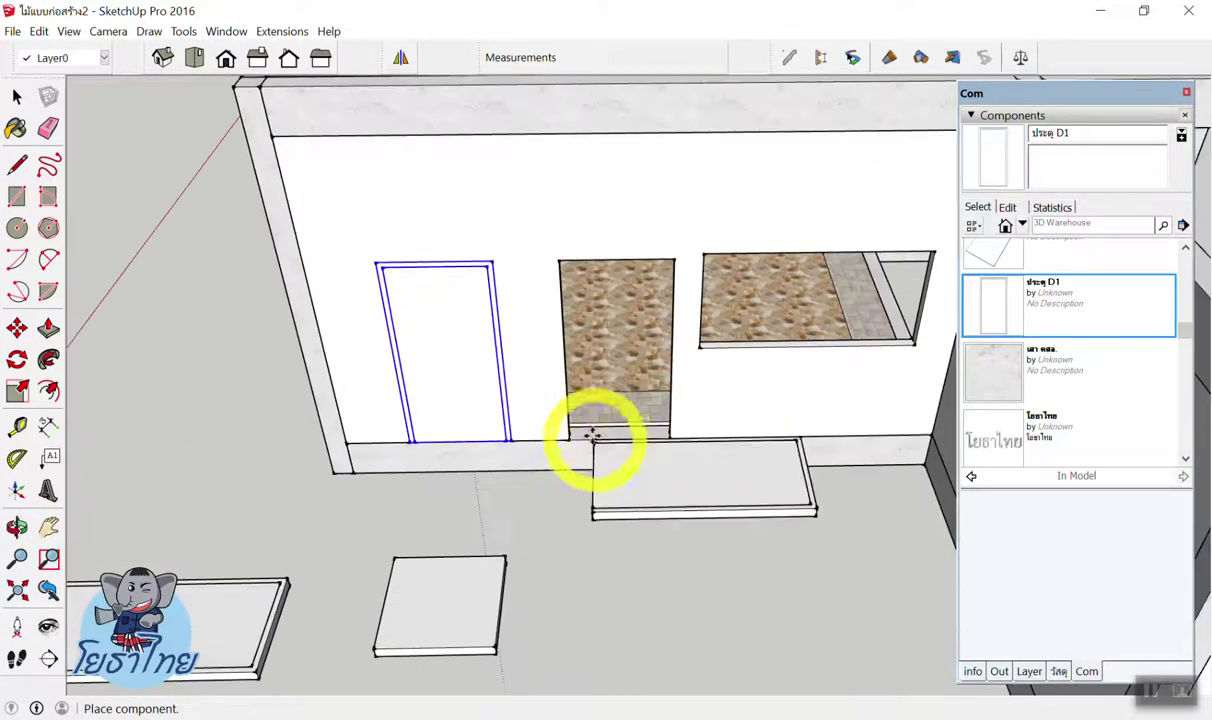
scroll(630, 433, down, 3)
scroll(555, 197, up, 2)
scroll(540, 230, up, 2)
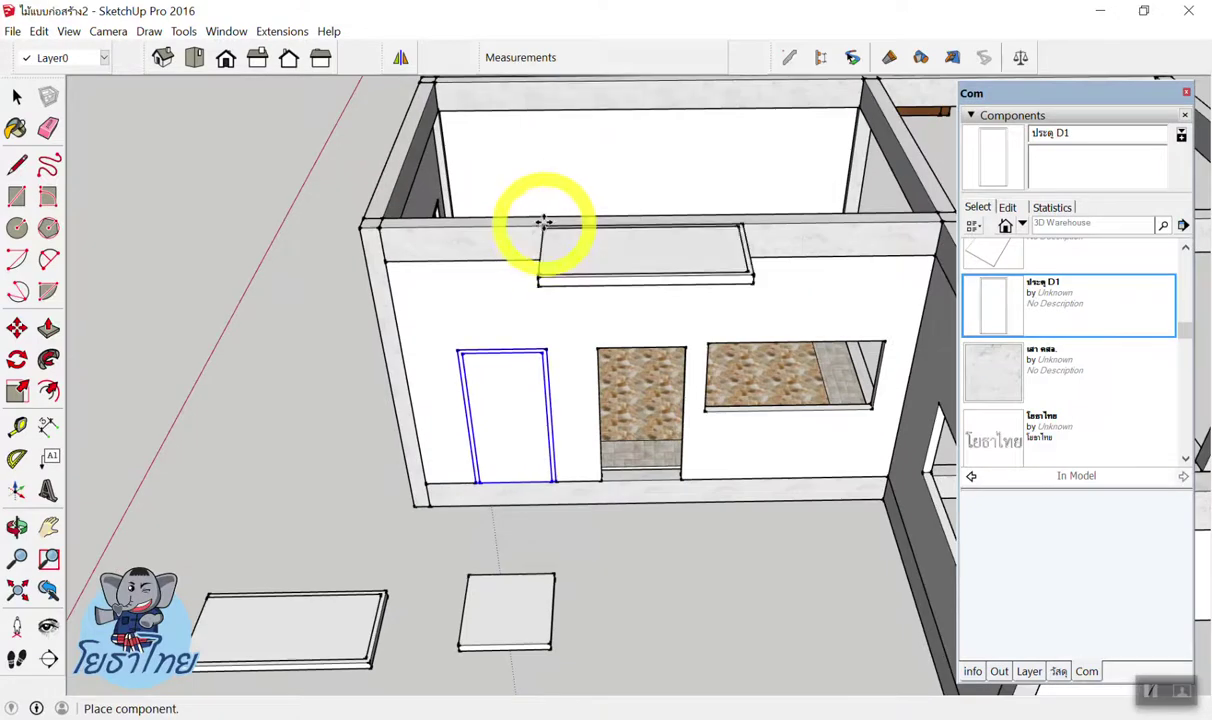
scroll(636, 352, down, 2)
scroll(544, 452, up, 3)
scroll(538, 427, up, 3)
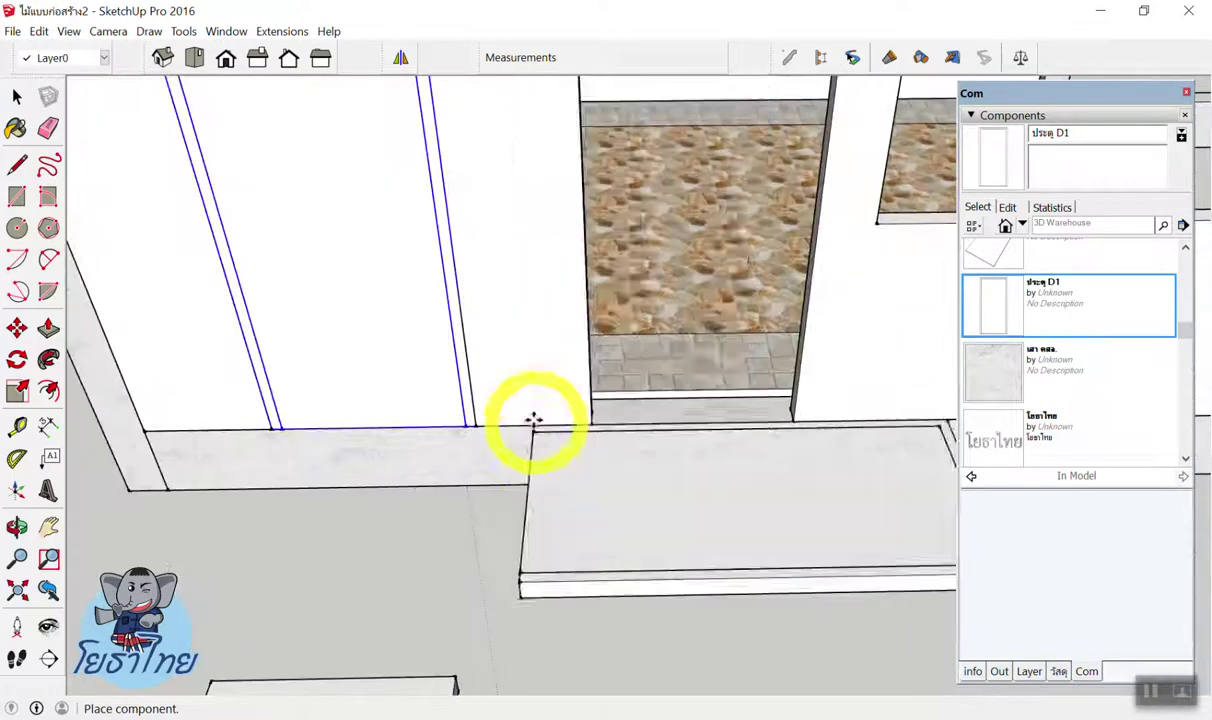
scroll(600, 328, down, 3)
scroll(700, 315, up, 2)
scroll(506, 303, up, 2)
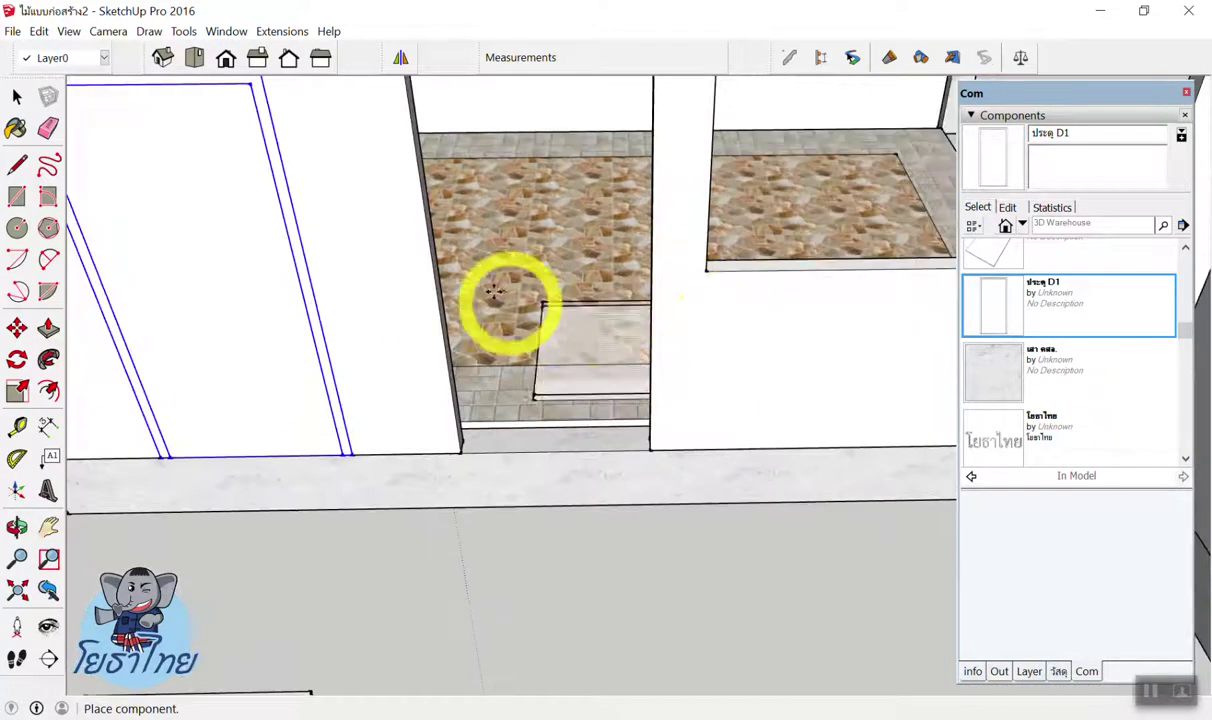
scroll(381, 335, up, 1)
scroll(381, 335, up, 1)
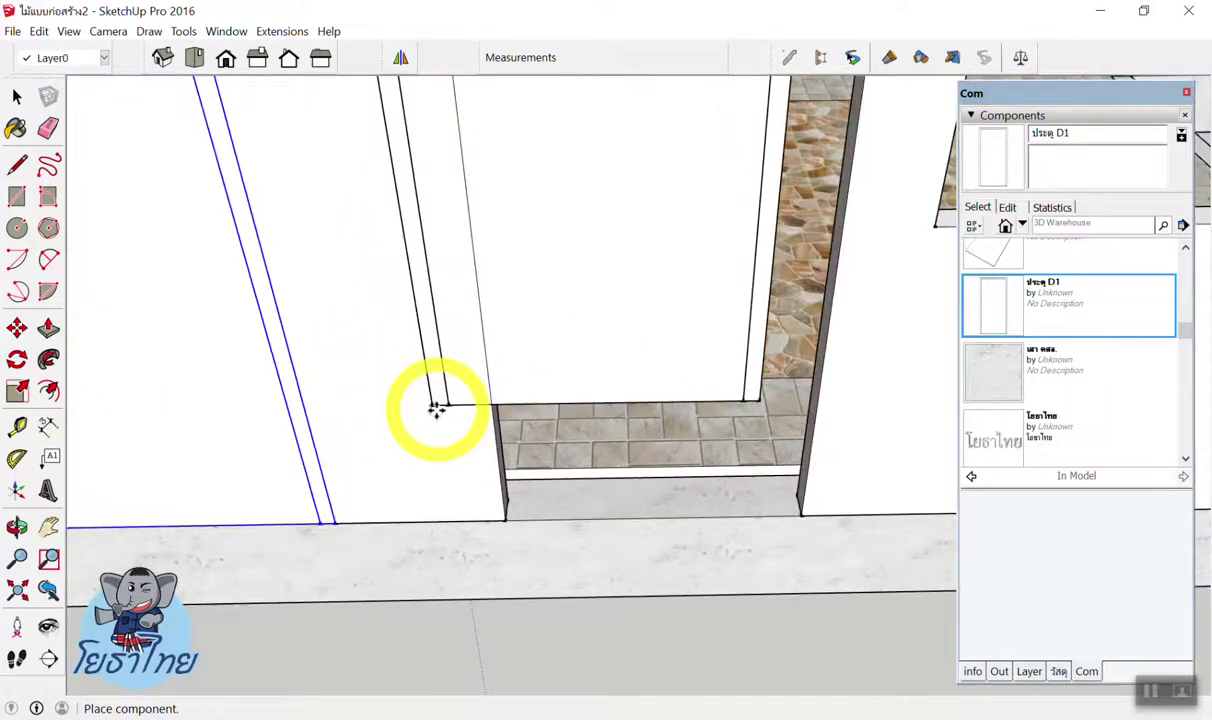
click(503, 514)
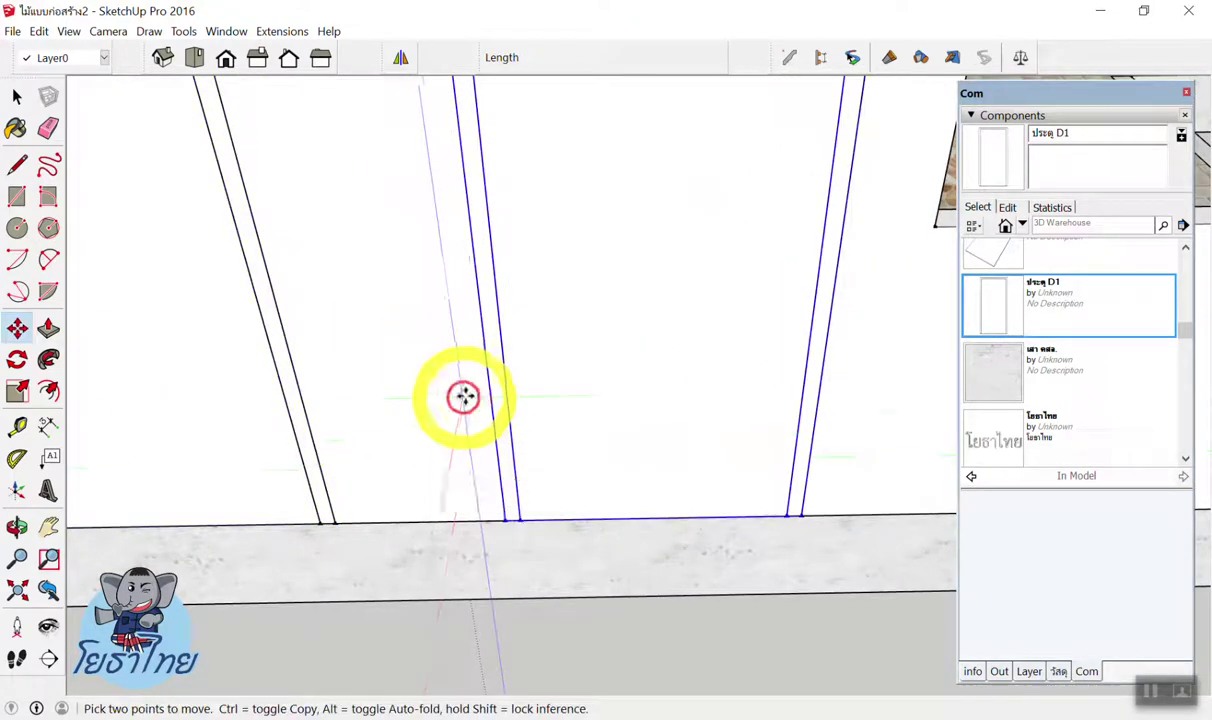
scroll(463, 398, down, 3)
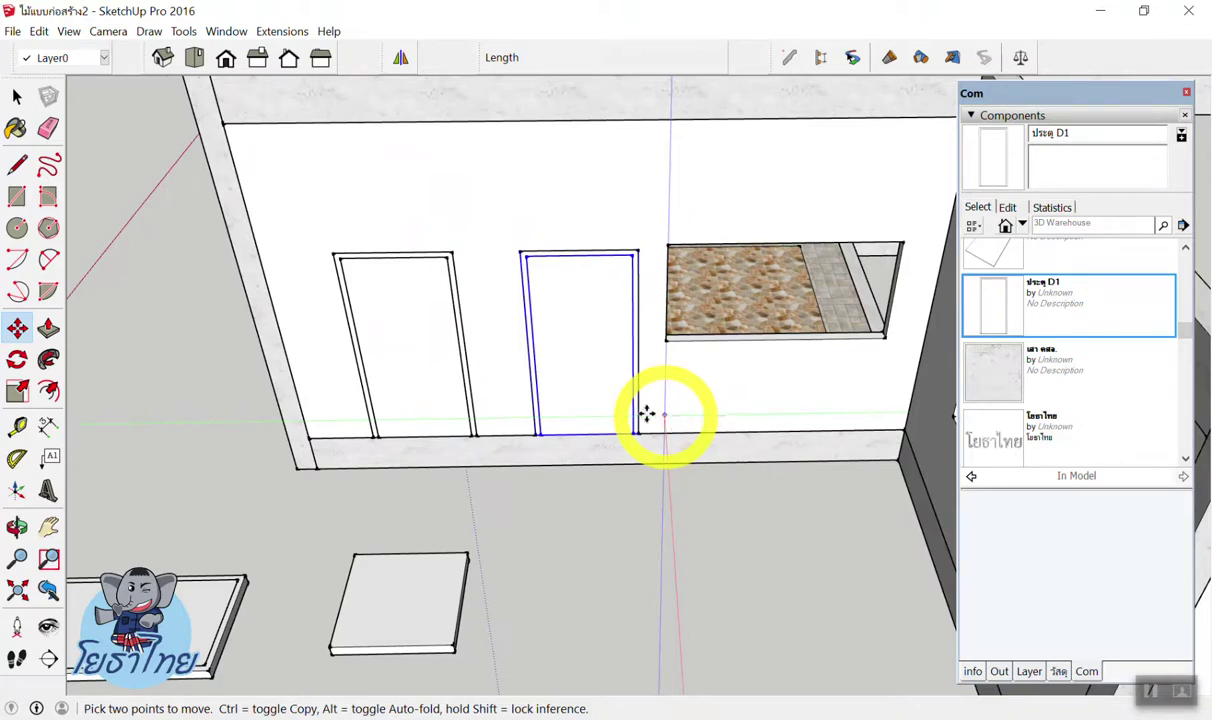
scroll(514, 446, down, 3)
scroll(630, 322, up, 3)
scroll(576, 335, up, 1)
mouse_move(576, 335)
middle_down()
mouse_move(500, 393)
mouse_move(470, 399)
middle_up()
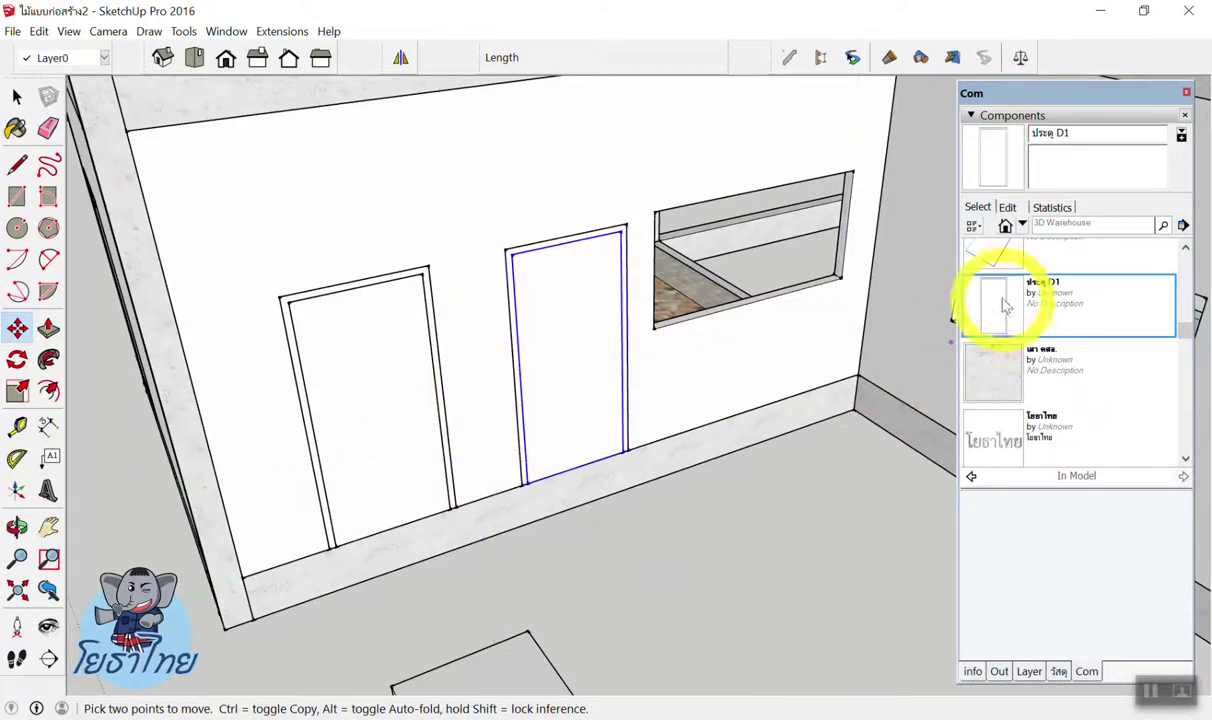
key(space)
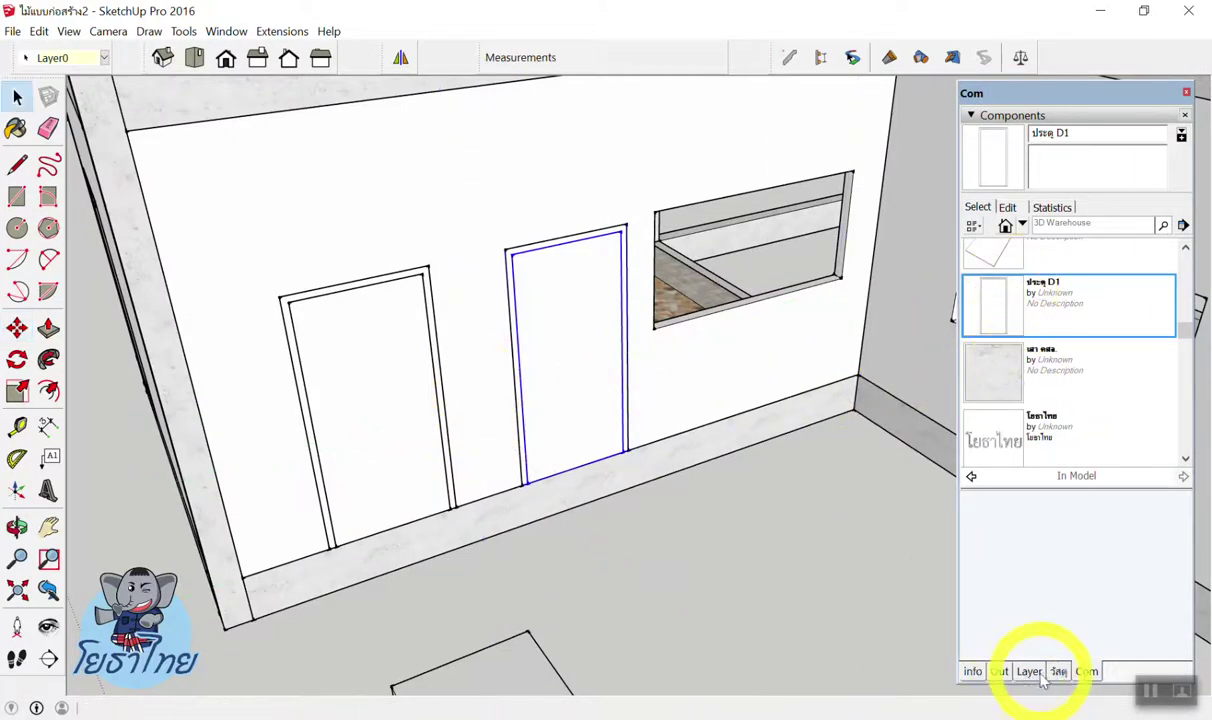
Edit the ประตู D1 door component and paint its door leaf orange.
click(1056, 672)
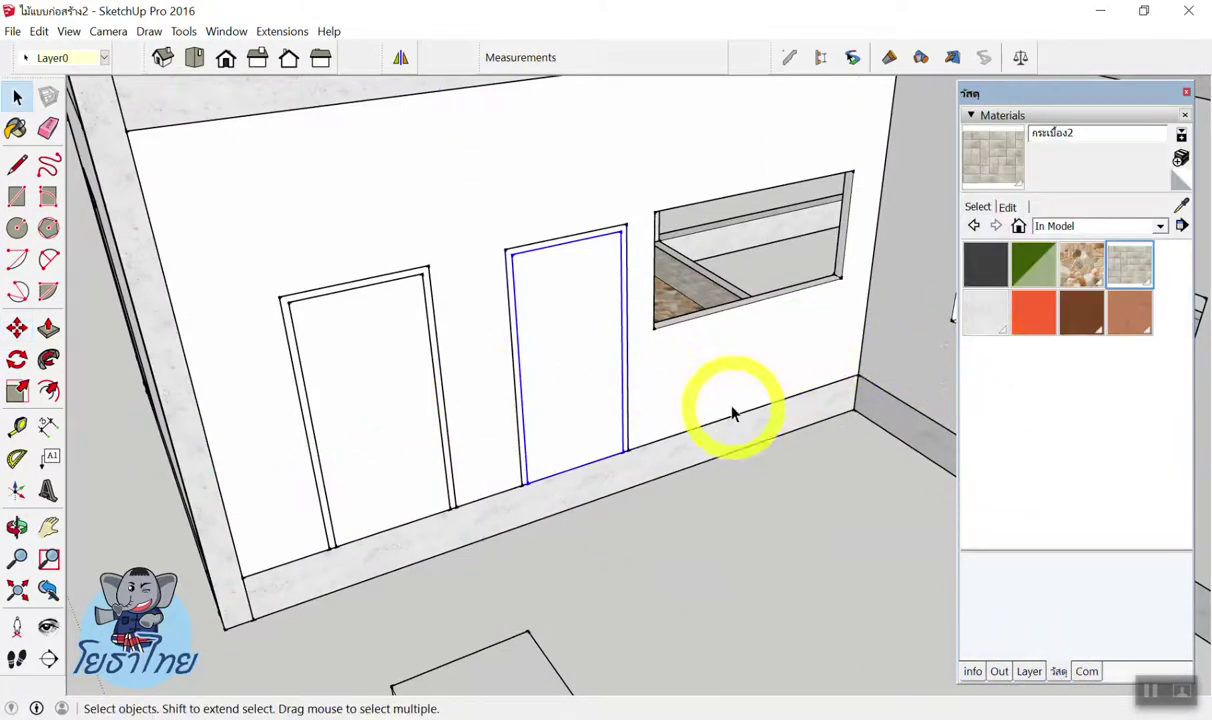
scroll(610, 343, up, 2)
scroll(601, 310, up, 2)
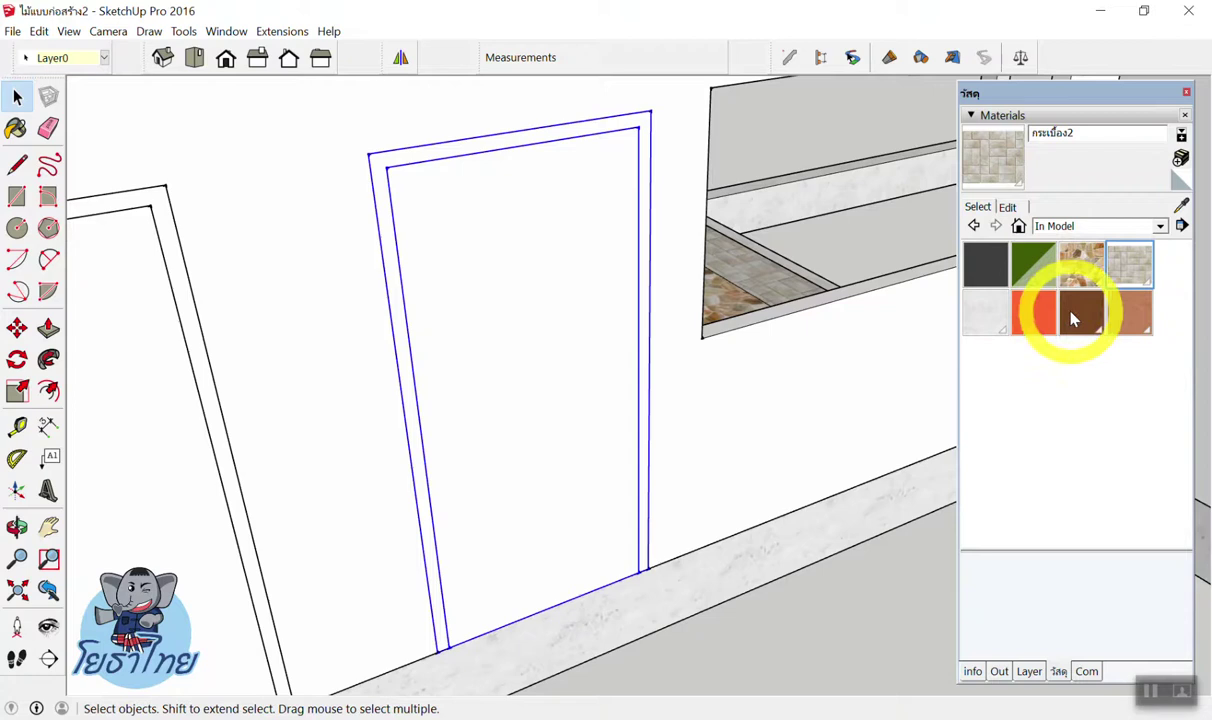
double_click(628, 268)
key(ctrl+a)
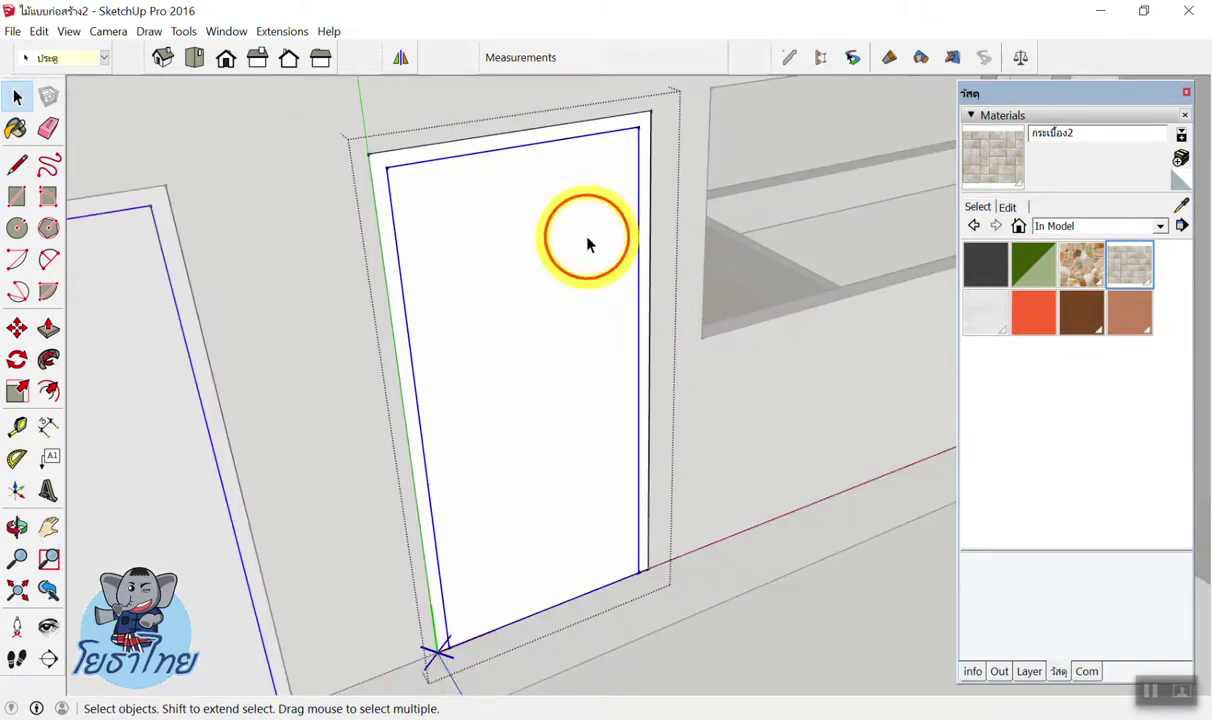
click(1032, 318)
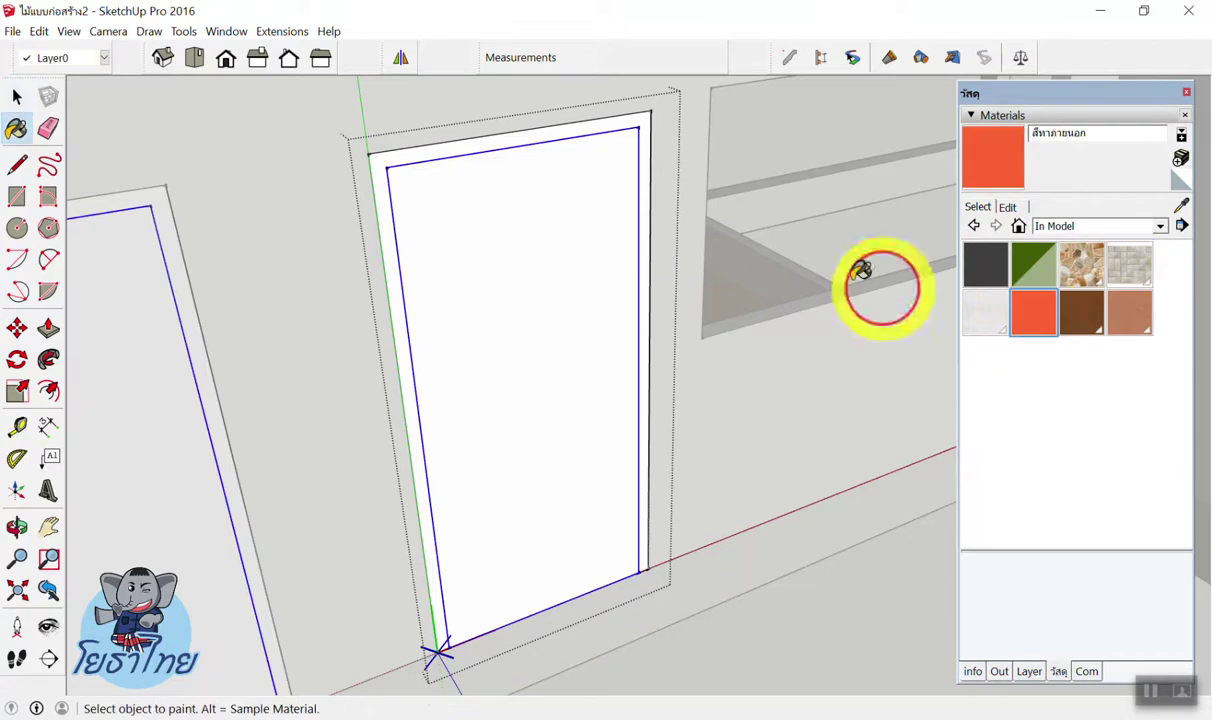
click(572, 207)
key(space)
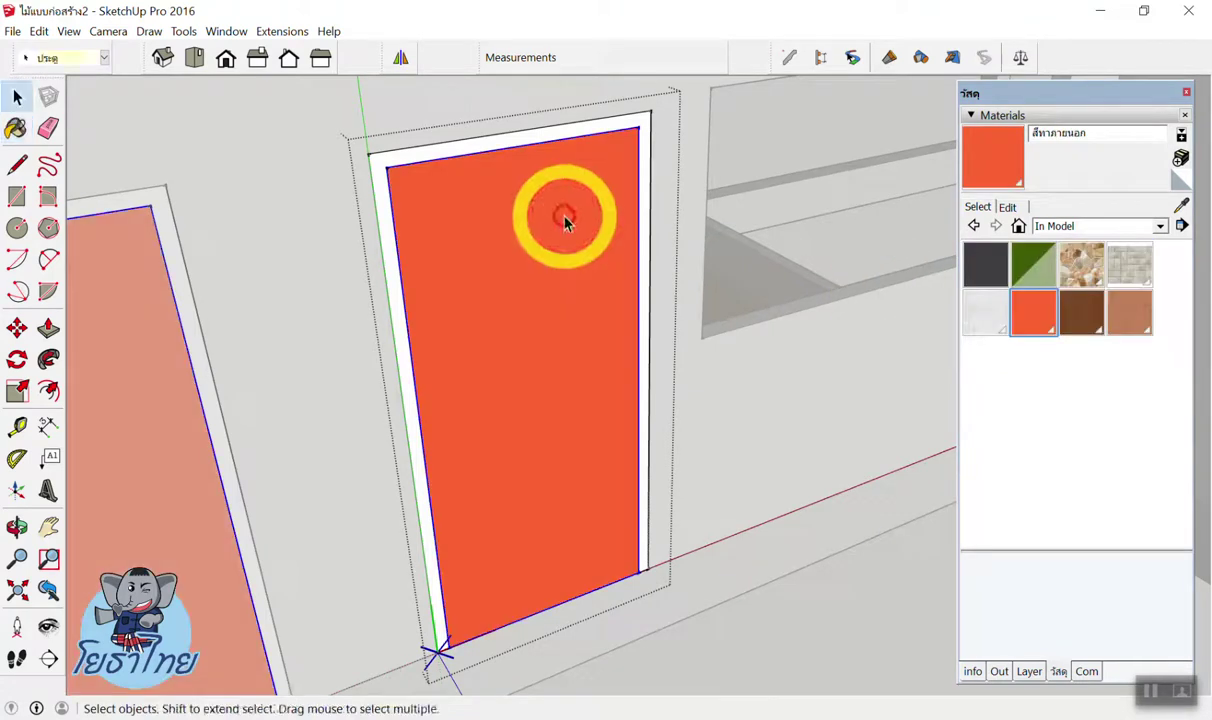
scroll(749, 473, down, 5)
click(757, 490)
Paint the frame border of the orange slab on the ground brown.
mouse_move(757, 490)
middle_down()
mouse_move(765, 268)
mouse_move(920, 206)
mouse_move(419, 427)
mouse_move(527, 333)
middle_up()
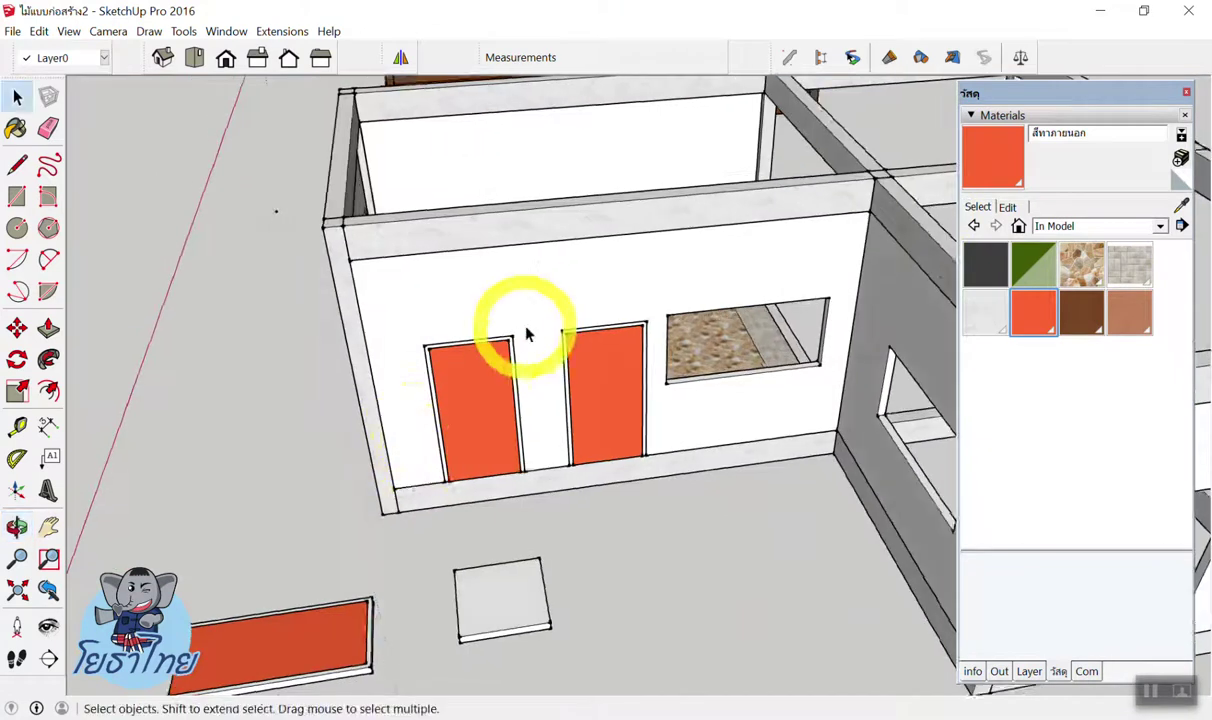
scroll(587, 333, up, 2)
scroll(605, 337, up, 2)
scroll(605, 337, down, 4)
scroll(476, 474, up, 2)
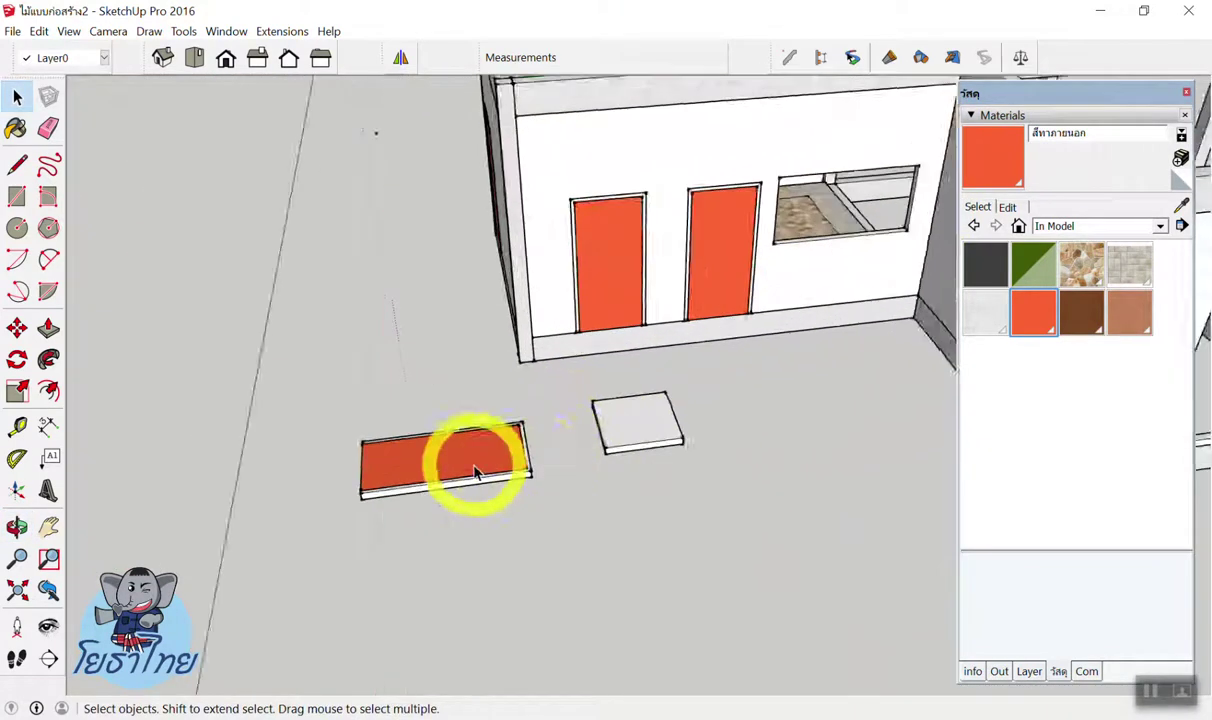
scroll(473, 506, up, 3)
scroll(705, 437, down, 1)
scroll(705, 437, up, 1)
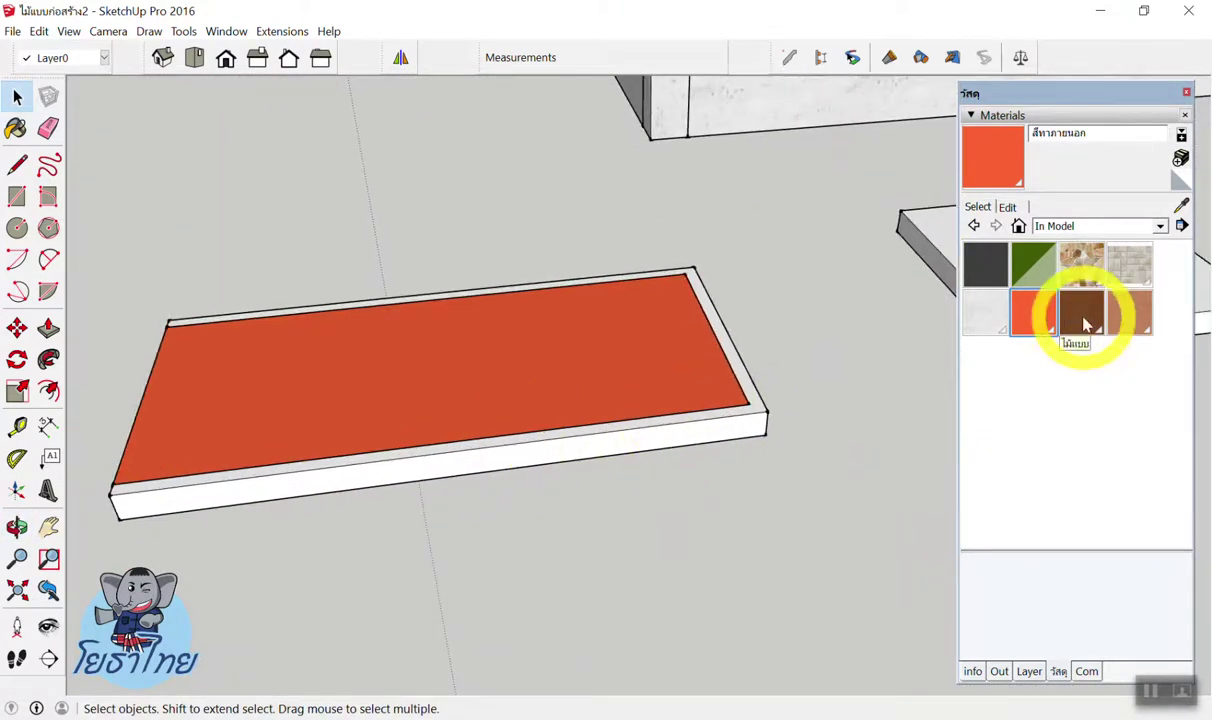
scroll(588, 400, up, 1)
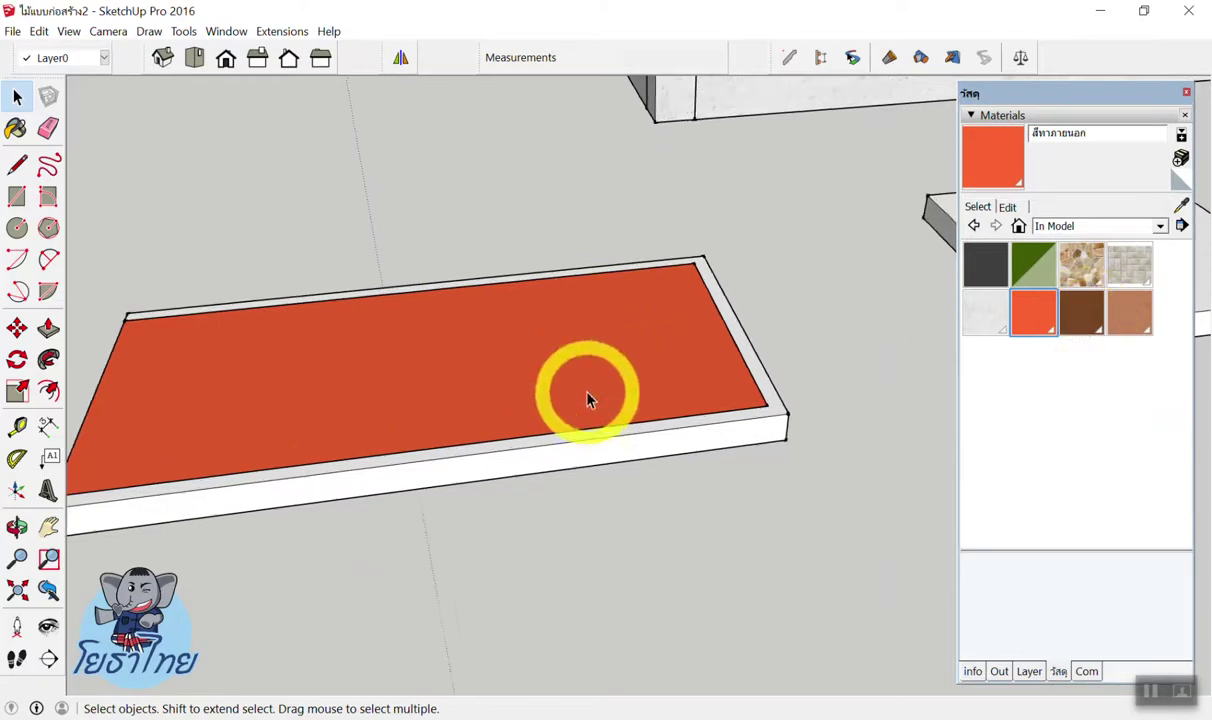
scroll(588, 400, up, 1)
click(658, 450)
scroll(749, 514, up, 2)
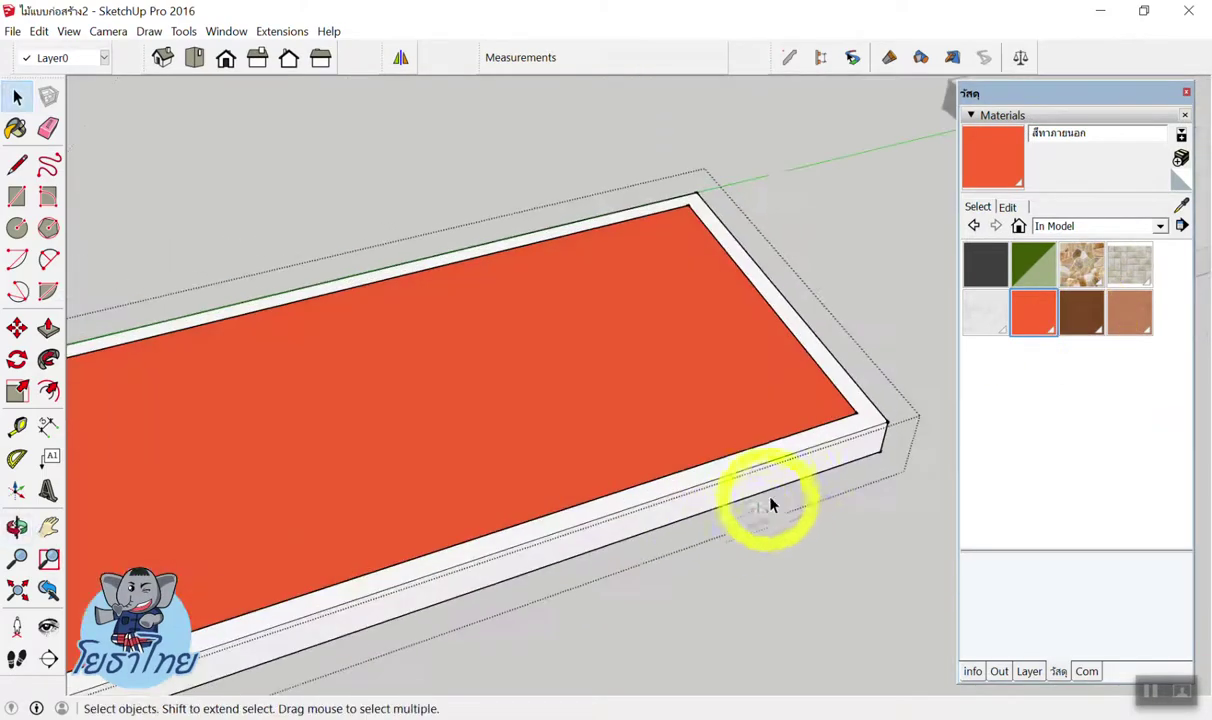
scroll(826, 433, up, 2)
click(833, 412)
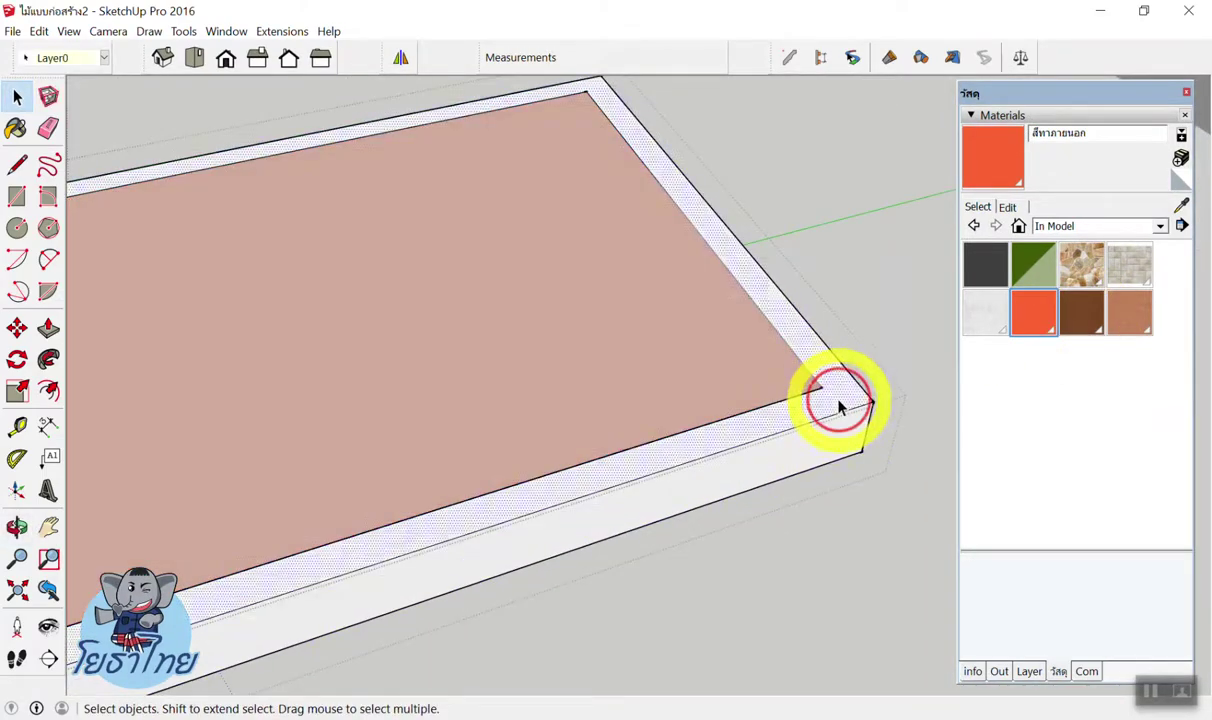
click(1082, 312)
click(835, 400)
Close the slab edit and orbit around to inspect the slab and the house's doors.
middle_drag(830, 411, 398, 322)
mouse_move(618, 352)
middle_down()
mouse_move(625, 195)
mouse_move(557, 289)
mouse_move(628, 216)
mouse_move(641, 346)
mouse_move(576, 338)
mouse_move(482, 413)
mouse_move(555, 438)
mouse_move(606, 414)
mouse_move(381, 377)
middle_up()
click(626, 240)
scroll(620, 235, down, 3)
scroll(482, 413, up, 5)
scroll(381, 377, up, 2)
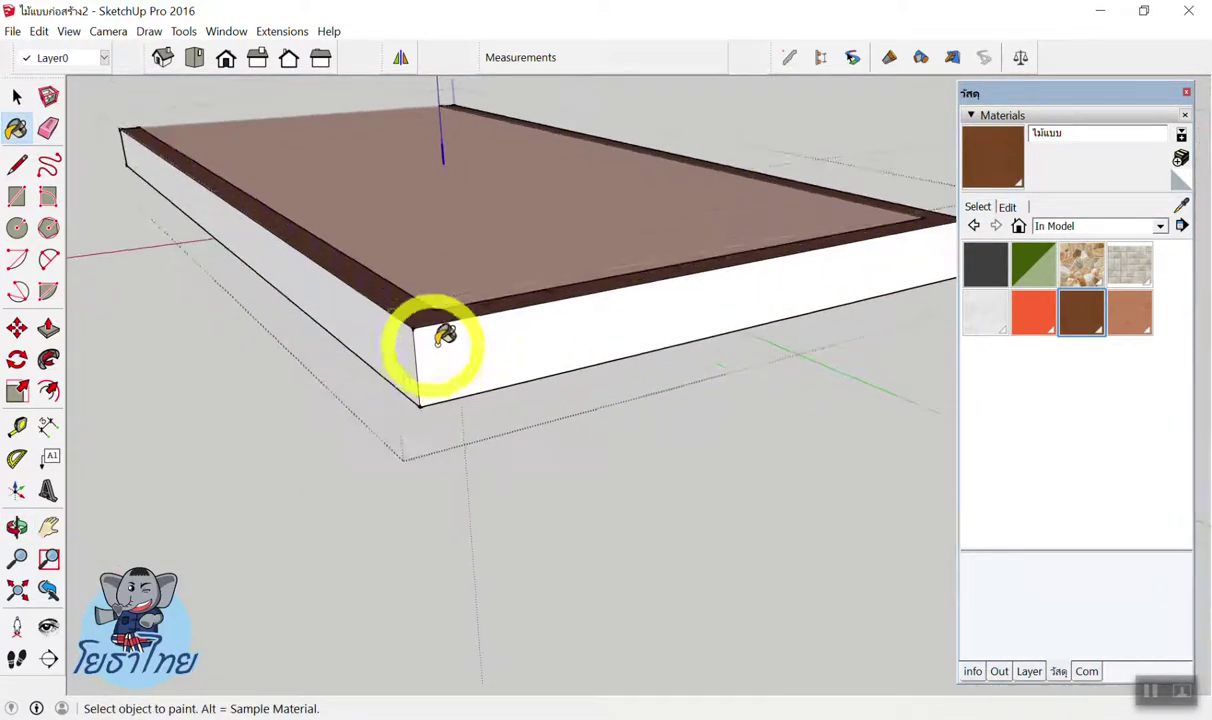
mouse_move(503, 352)
middle_down()
mouse_move(530, 298)
mouse_move(639, 198)
mouse_move(481, 309)
mouse_move(433, 392)
mouse_move(265, 360)
mouse_move(555, 314)
mouse_move(472, 277)
mouse_move(419, 298)
mouse_move(473, 303)
middle_up()
click(420, 260)
mouse_move(473, 238)
middle_down()
mouse_move(473, 14)
mouse_move(519, 197)
mouse_move(402, 126)
mouse_move(725, 420)
mouse_move(587, 317)
middle_up()
scroll(650, 320, down, 3)
middle_drag(730, 330, 155, 655)
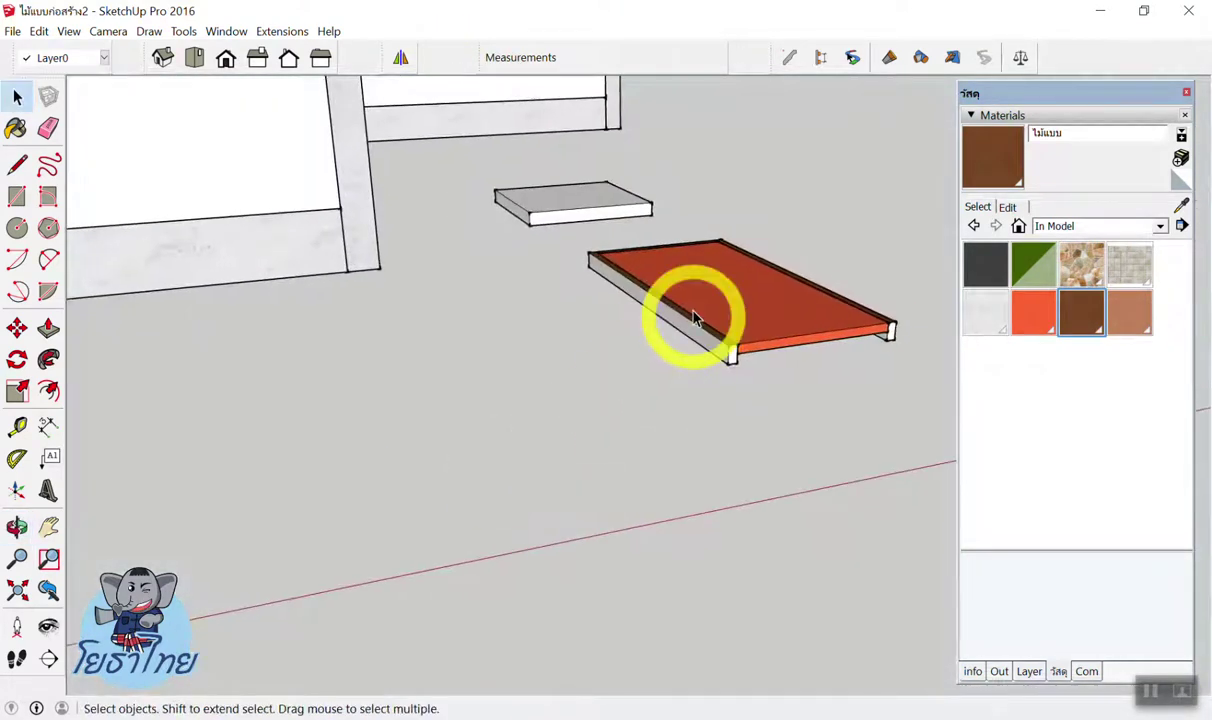
scroll(690, 311, down, 3)
scroll(709, 270, down, 5)
scroll(430, 188, up, 10)
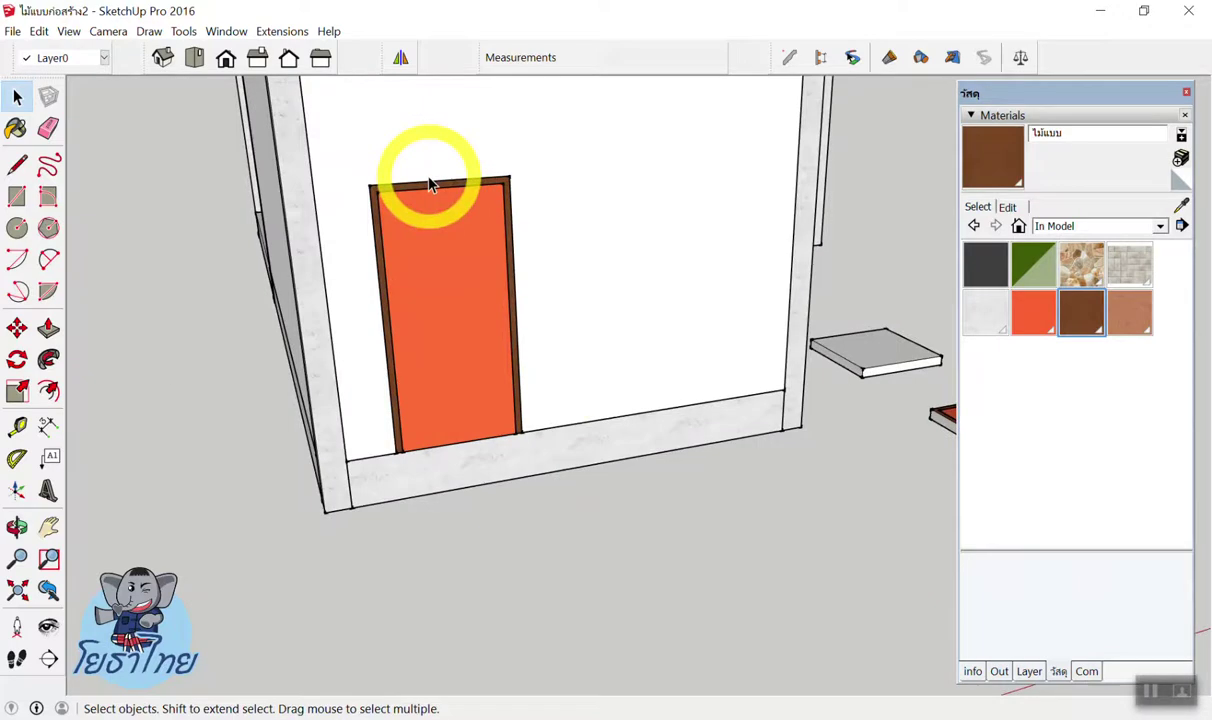
scroll(430, 185, down, 5)
middle_drag(598, 262, 327, 360)
scroll(300, 357, up, 3)
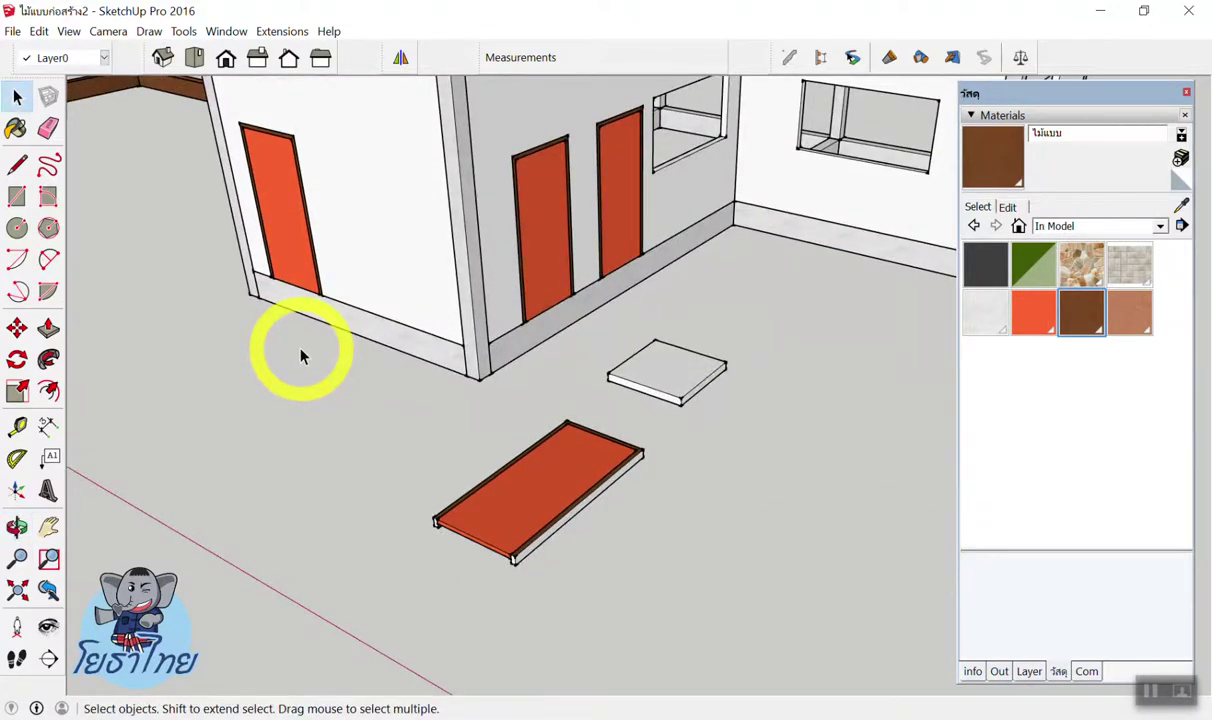
scroll(302, 356, down, 2)
scroll(400, 243, down, 3)
middle_drag(400, 243, 358, 346)
scroll(358, 346, up, 4)
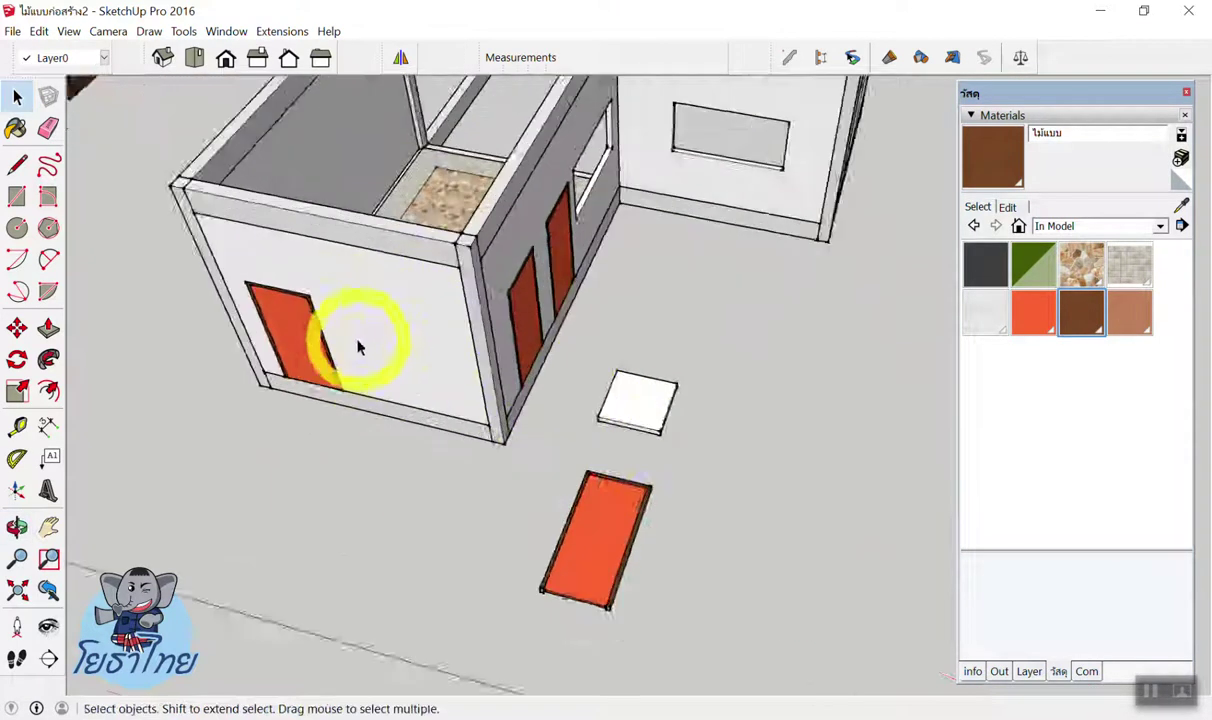
scroll(358, 346, up, 1)
Delete the ประตู D1 door on the front wall.
click(287, 345)
key(Delete)
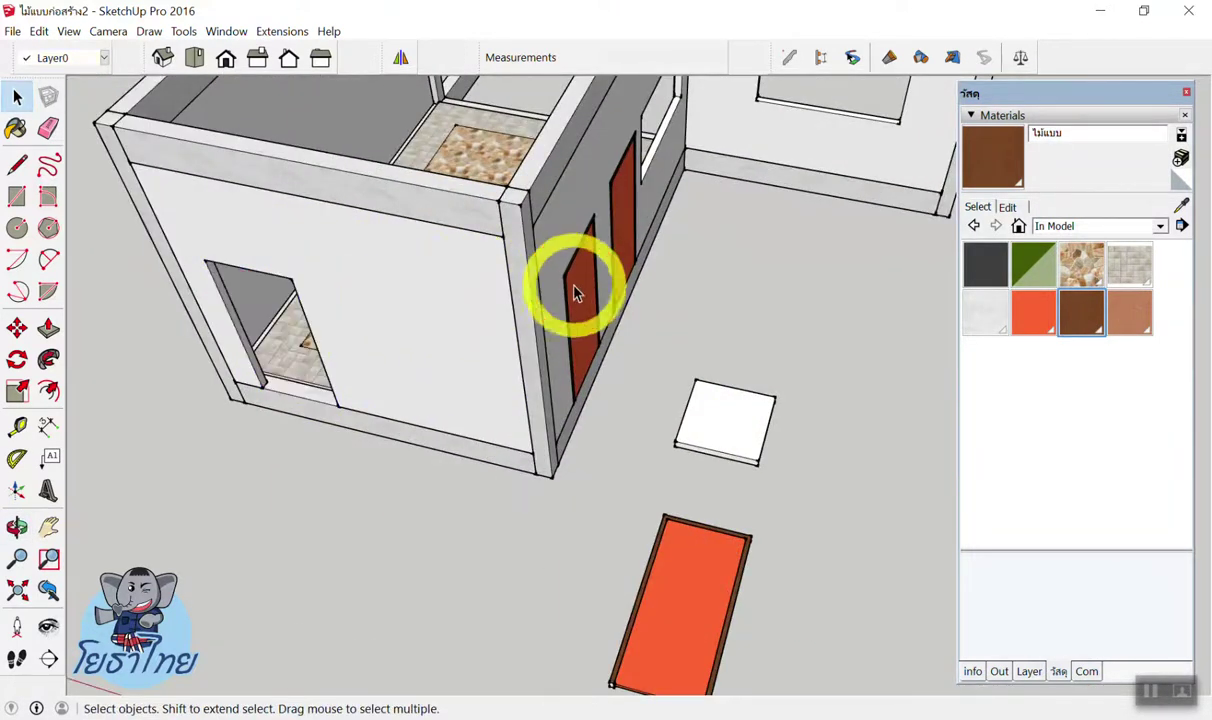
mouse_move(625, 222)
middle_down()
mouse_move(558, 268)
mouse_move(750, 220)
middle_up()
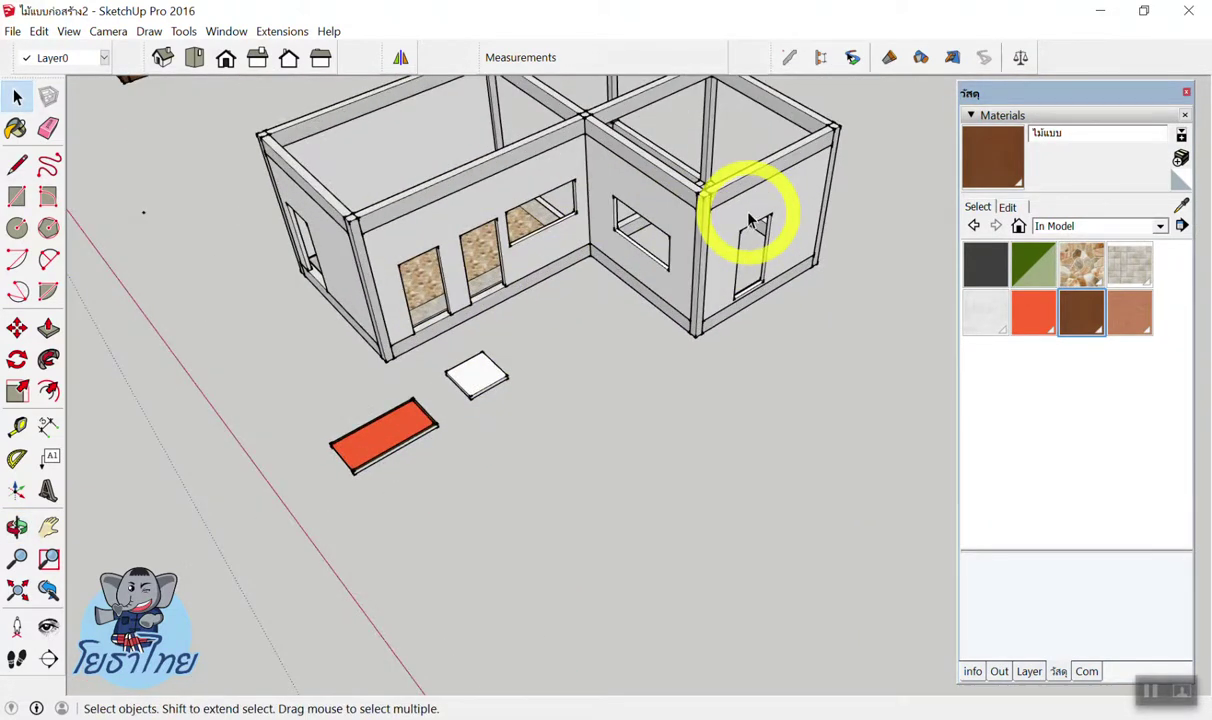
click(1087, 669)
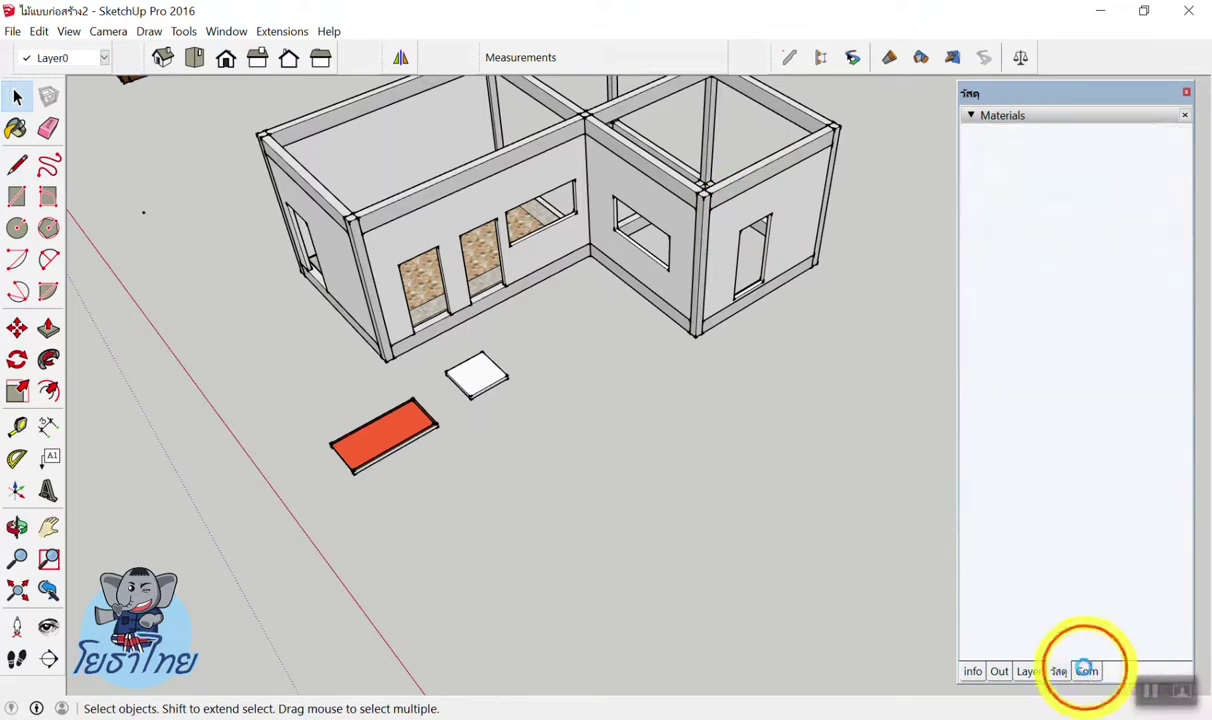
Place another ประตู D1 door on the ground and explode it into separate parts.
click(993, 305)
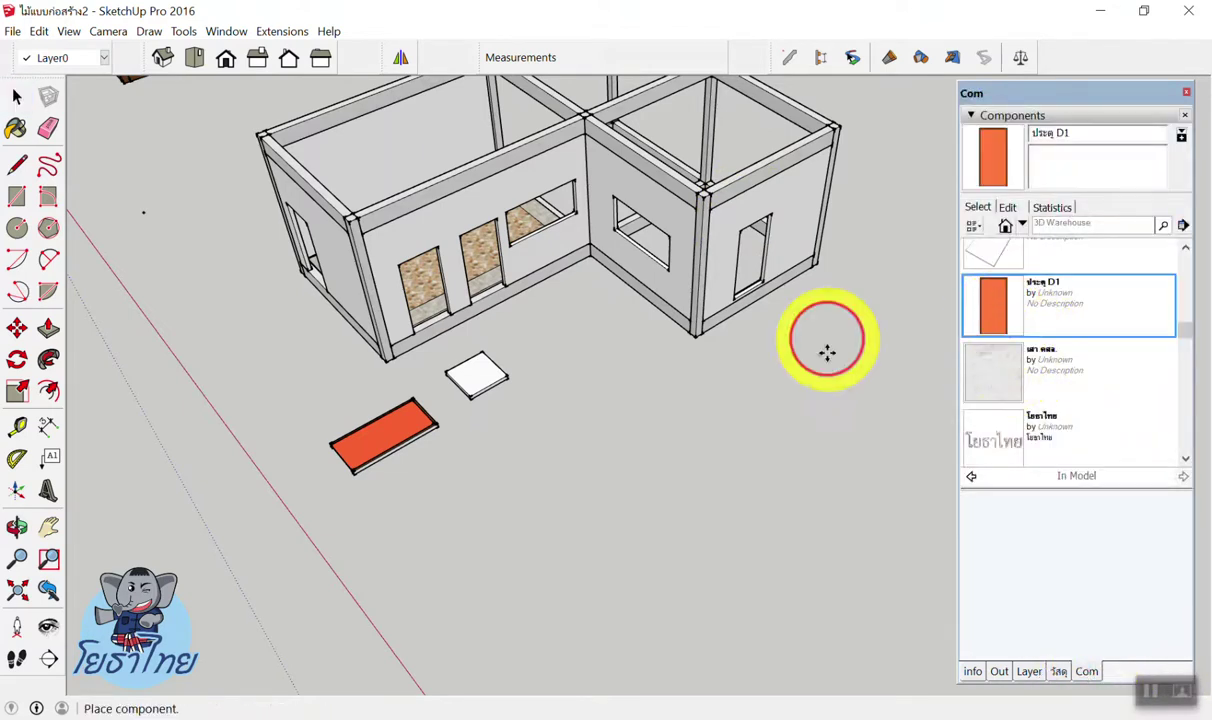
click(576, 460)
scroll(676, 476, up, 2)
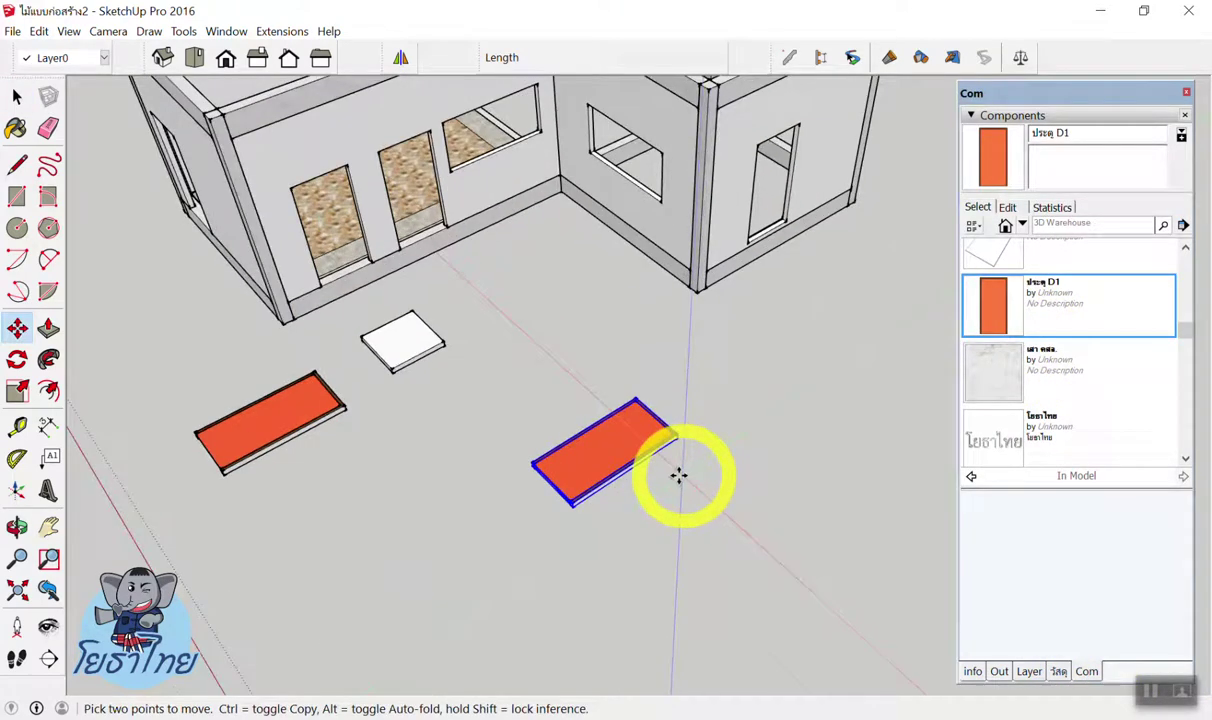
scroll(561, 449, up, 2)
scroll(561, 449, up, 2)
key(space)
click(595, 303)
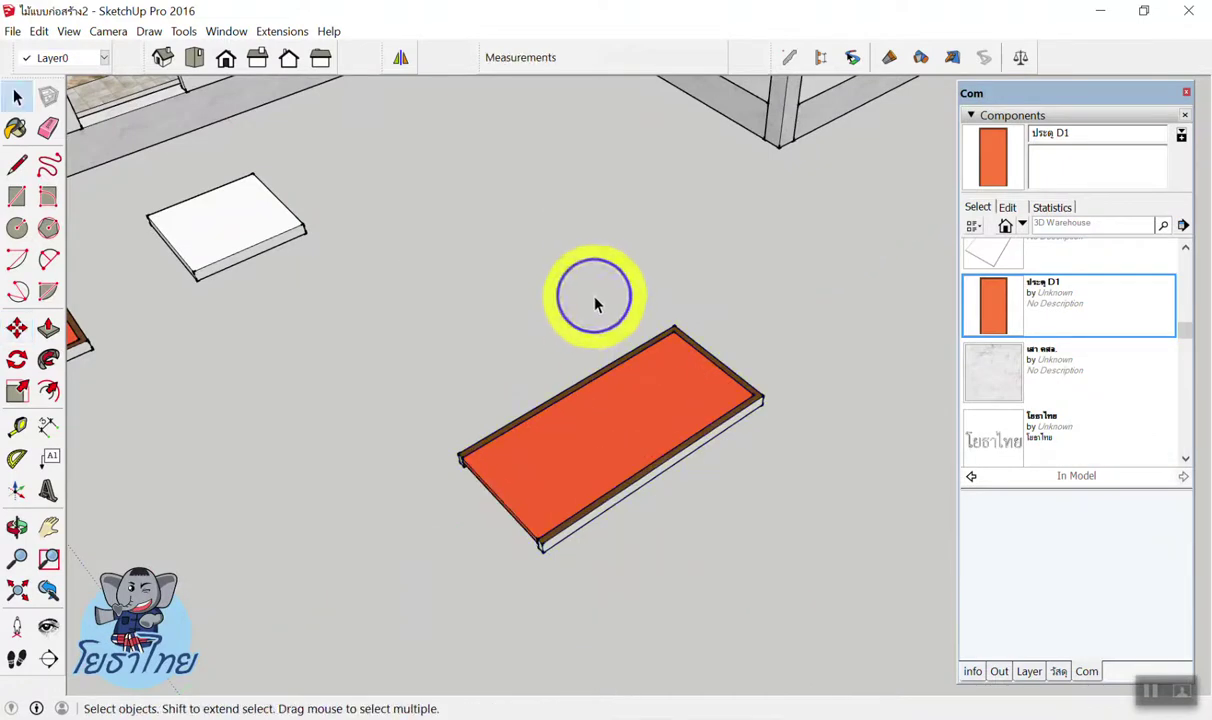
right_click(613, 425)
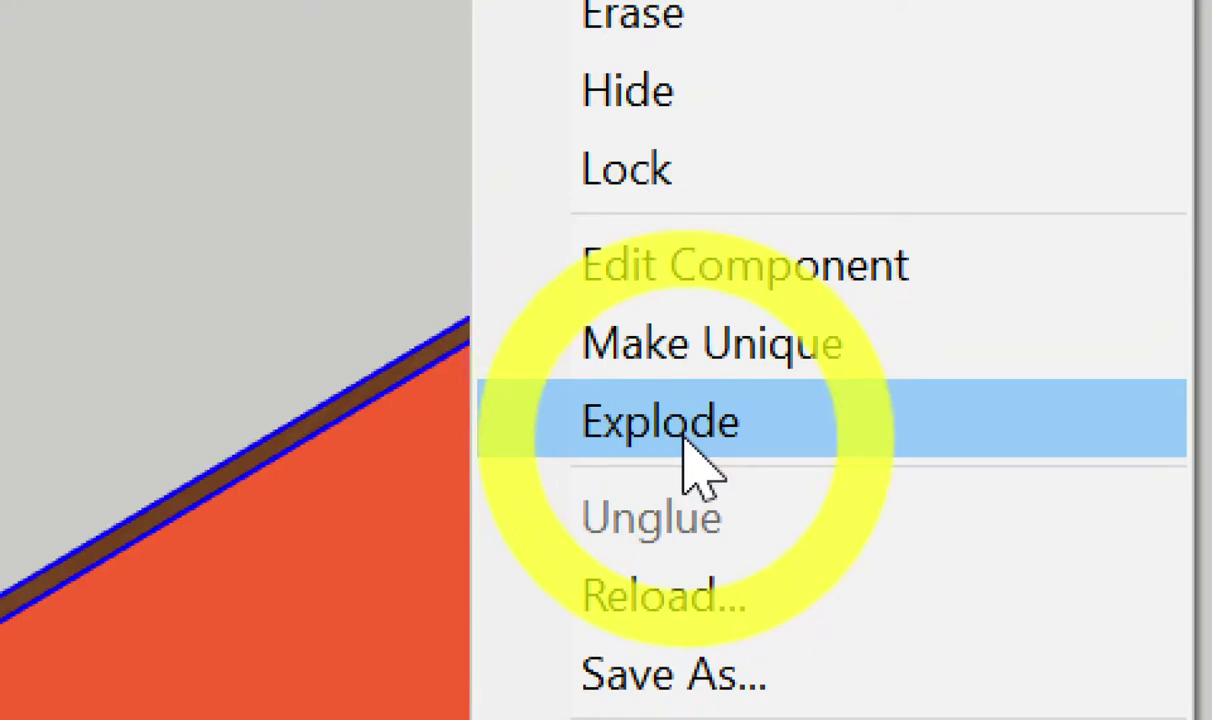
click(688, 448)
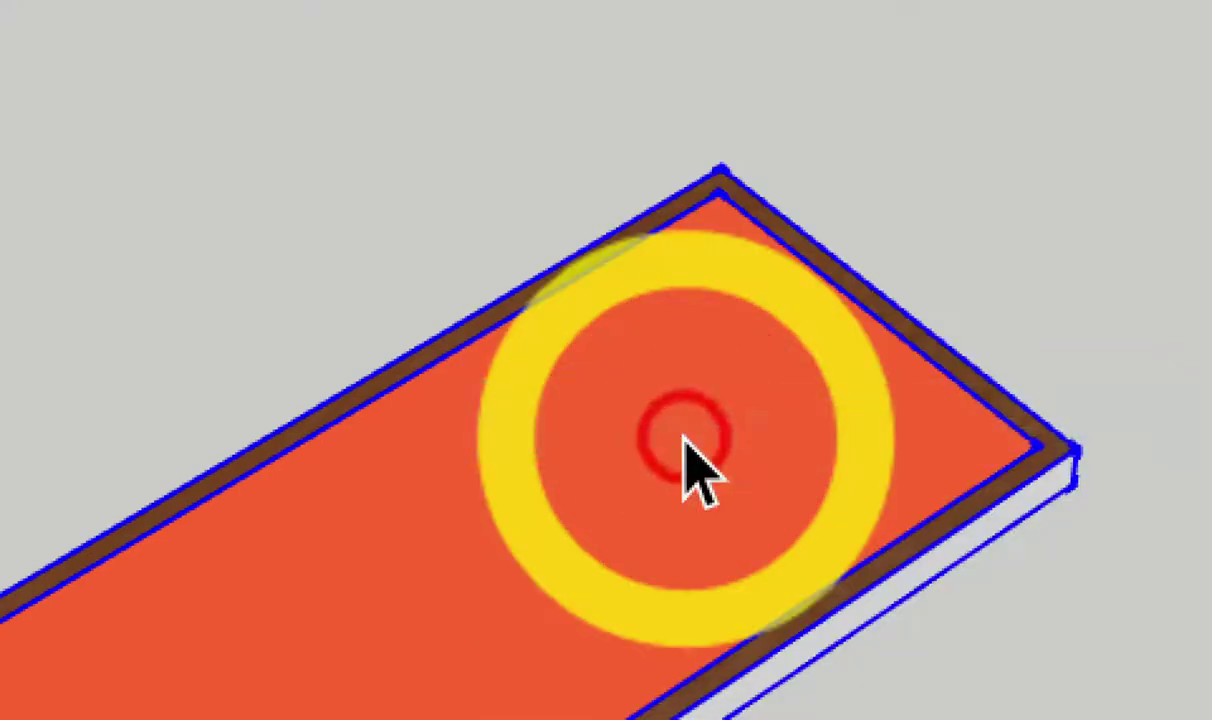
Close the stray Create Vertical Wall dialog and cancel an attempted copy of the orange slab.
click(532, 105)
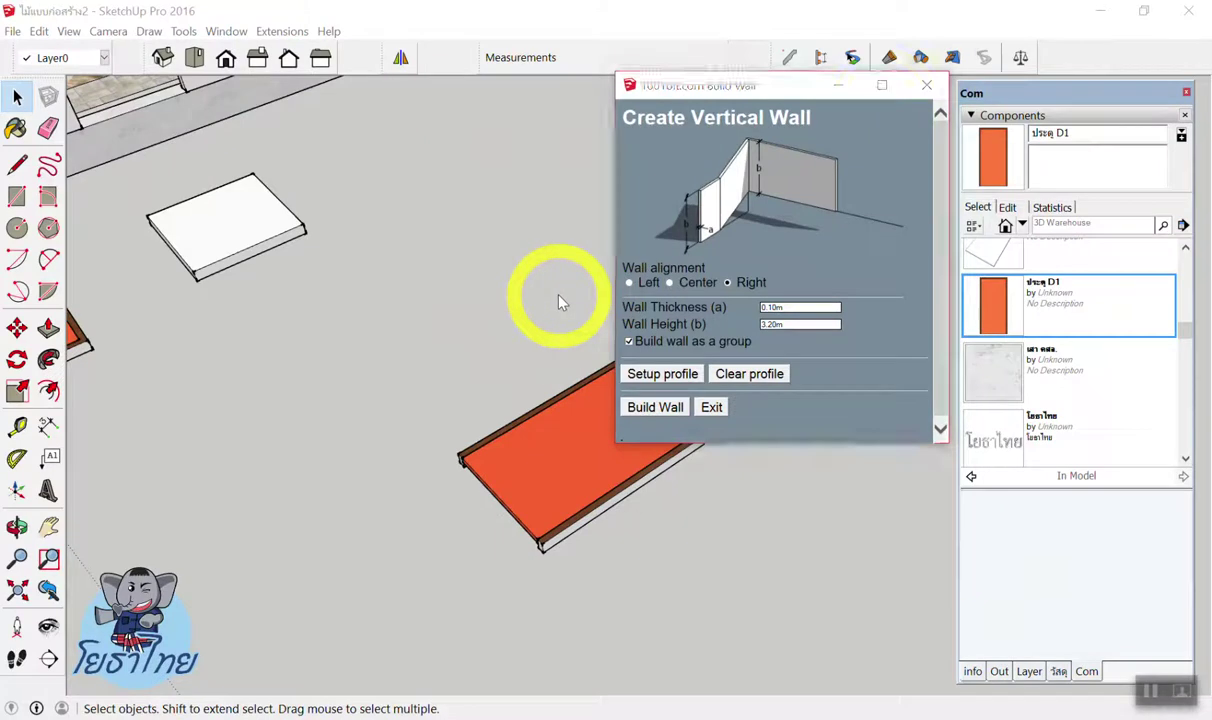
click(848, 108)
click(926, 86)
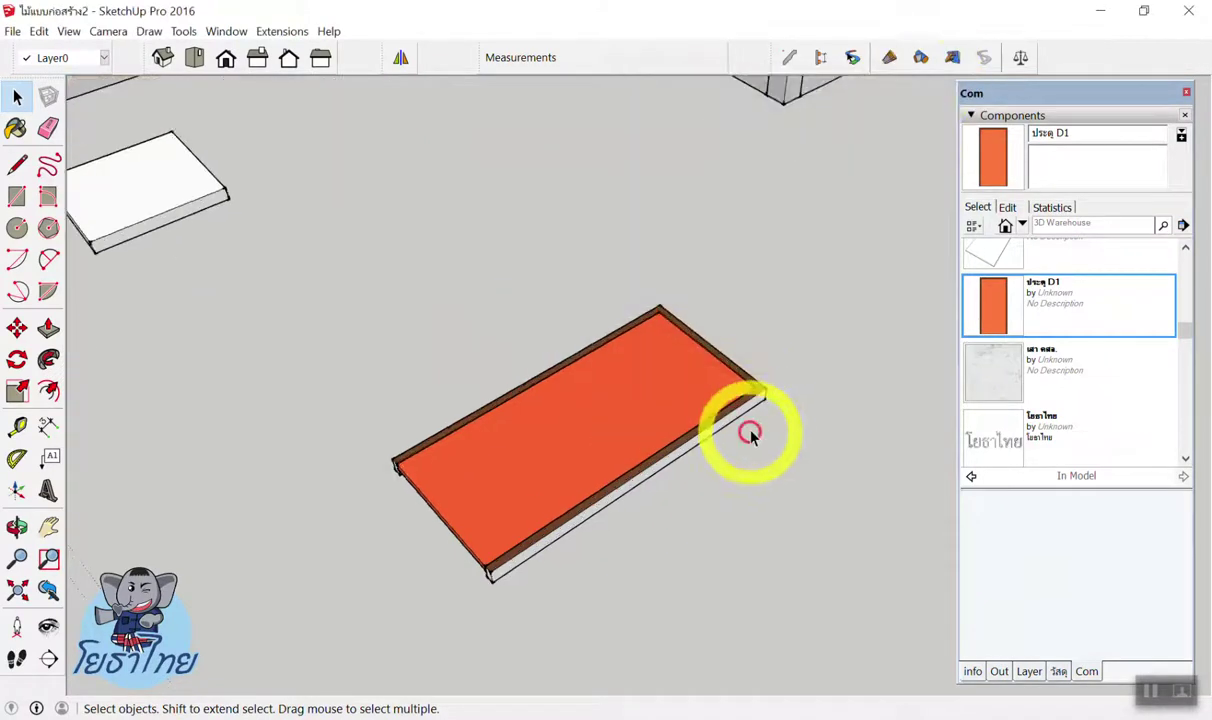
click(743, 443)
key(m)
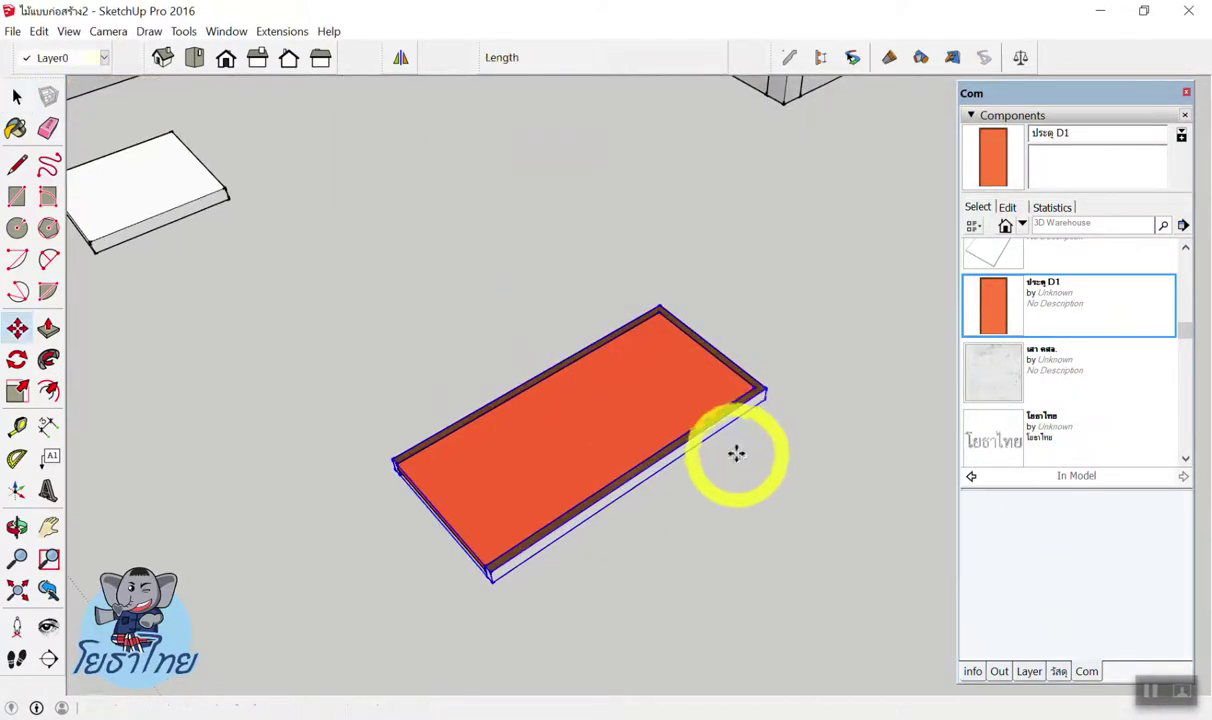
click(736, 449)
key(ctrl)
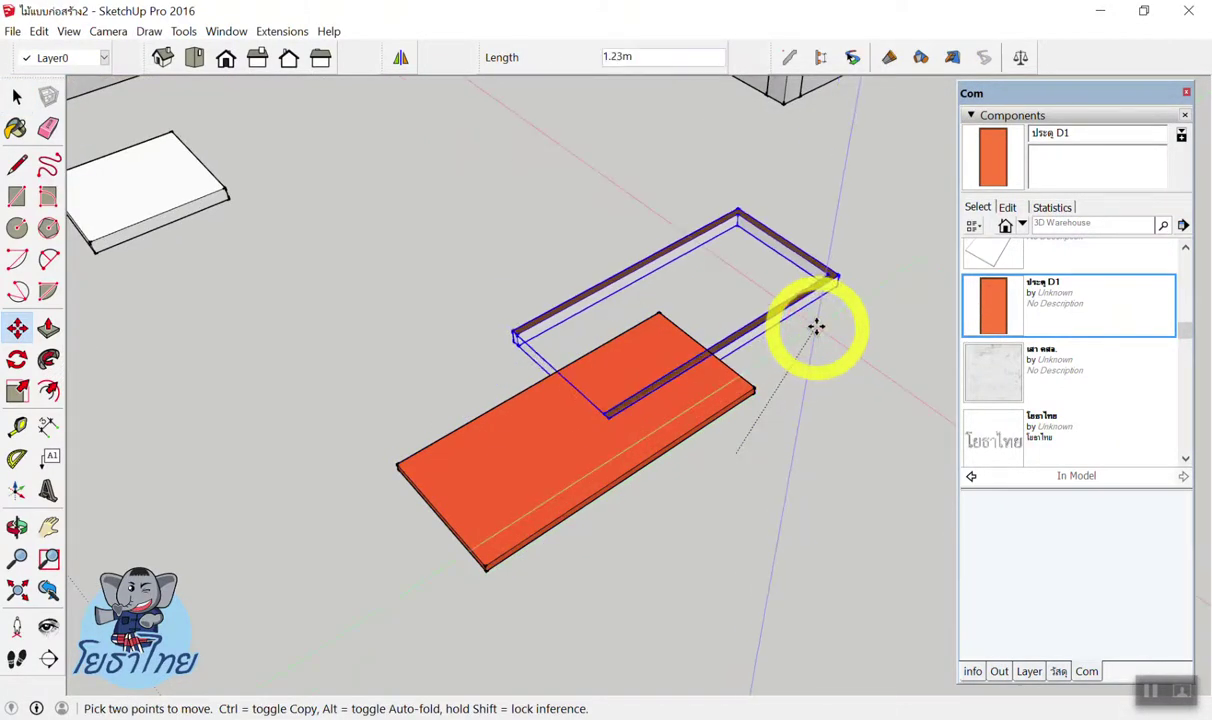
key(Escape)
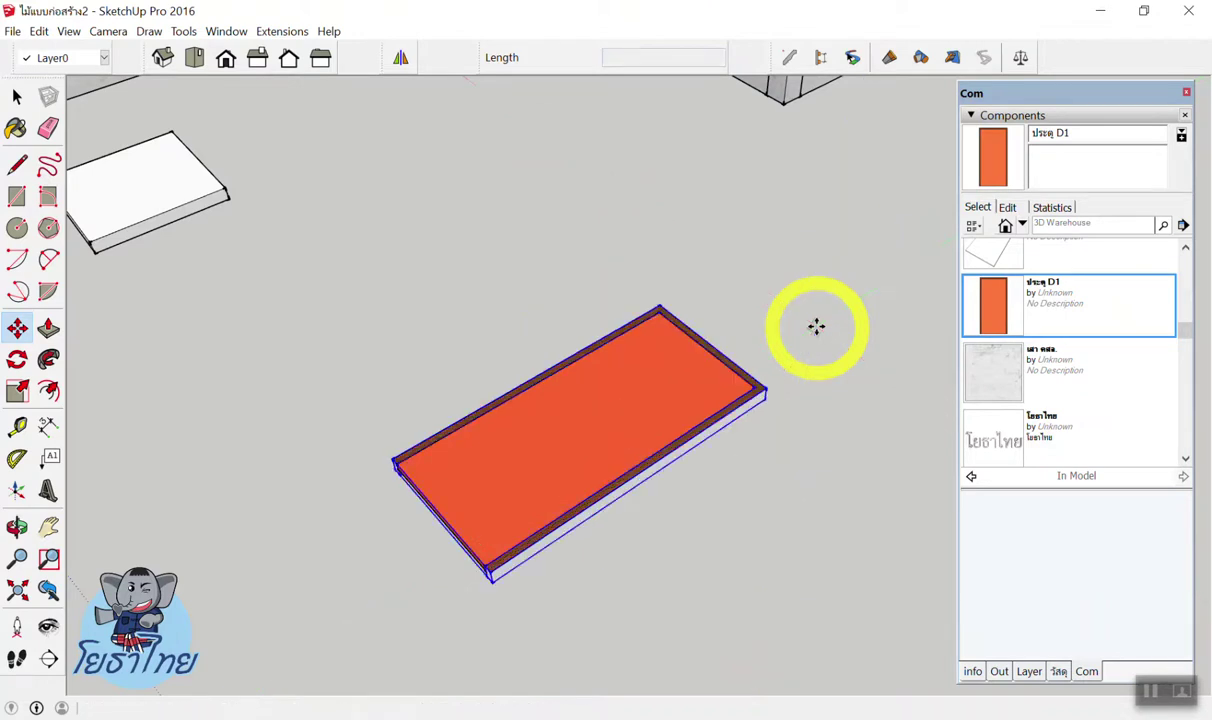
key(space)
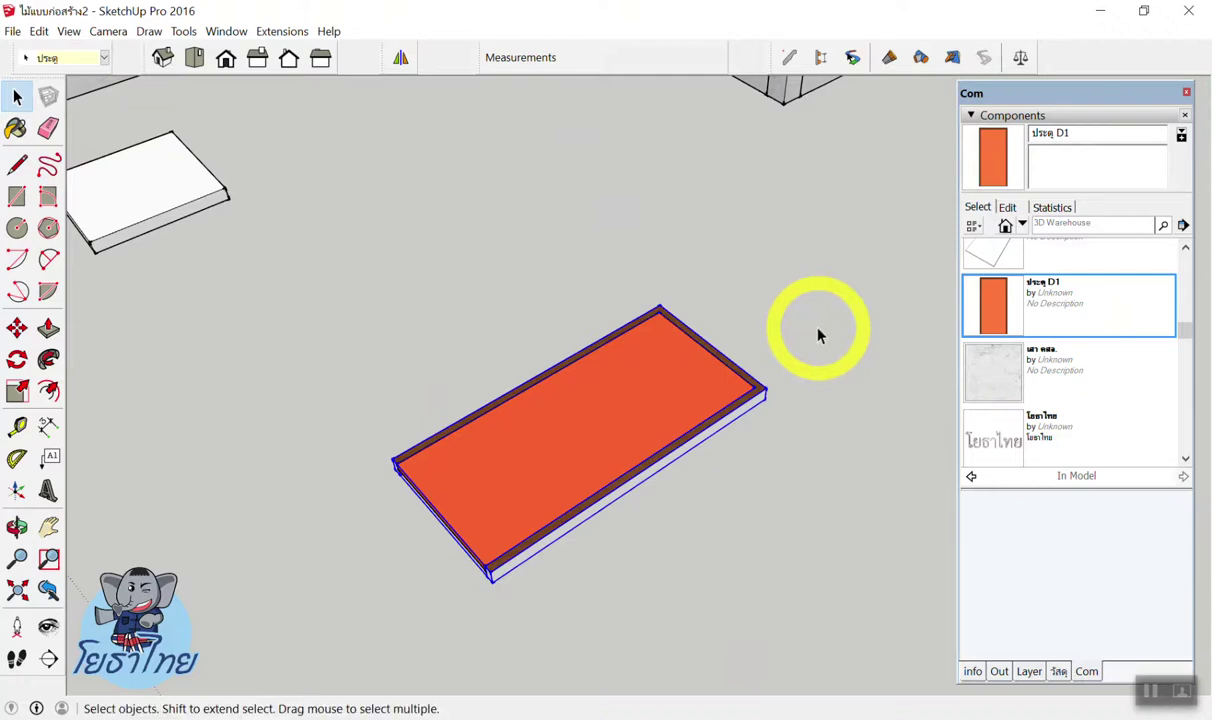
Orbit around the exploded orange door board to inspect it.
scroll(818, 335, down, 3)
click(763, 438)
scroll(750, 440, up, 1)
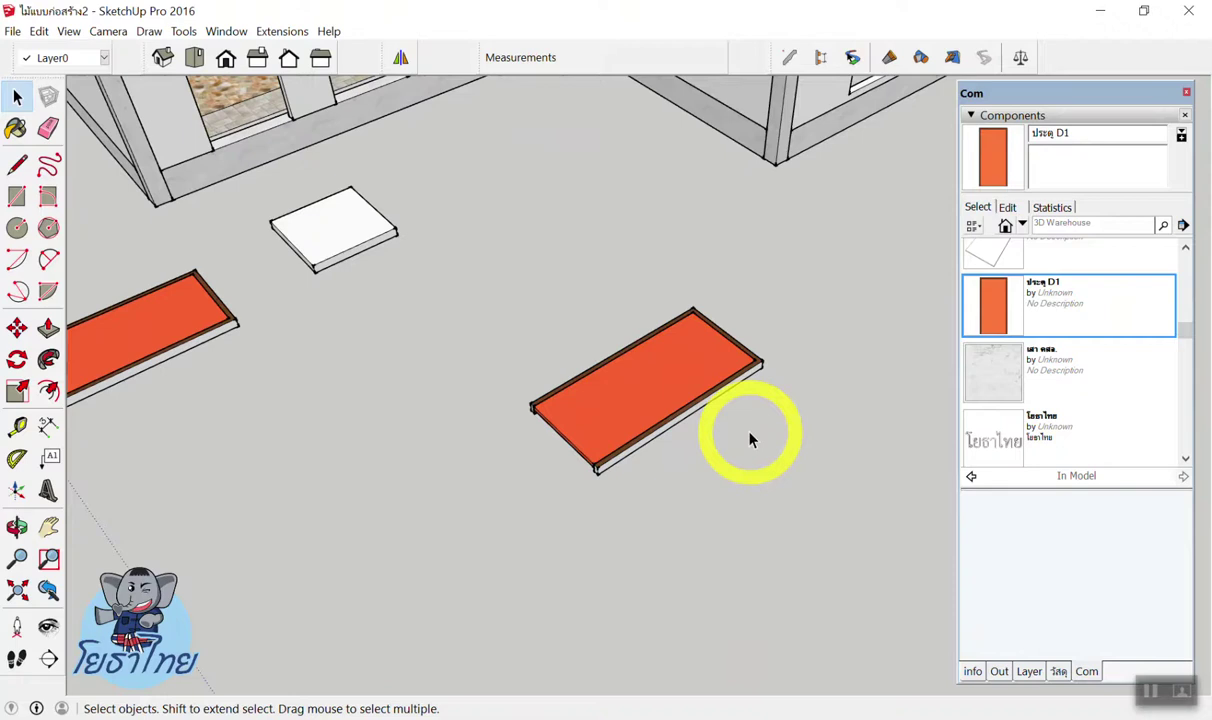
mouse_move(749, 433)
middle_down()
mouse_move(733, 414)
mouse_move(587, 422)
mouse_move(562, 378)
middle_up()
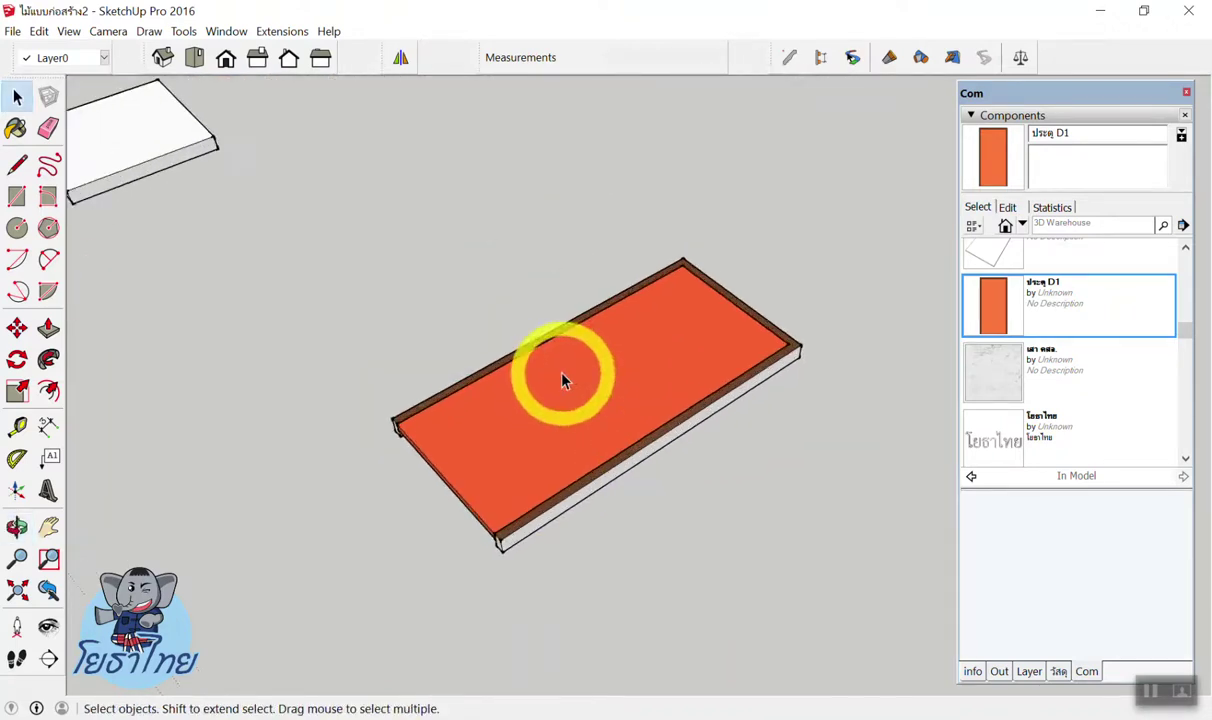
scroll(562, 380, down, 3)
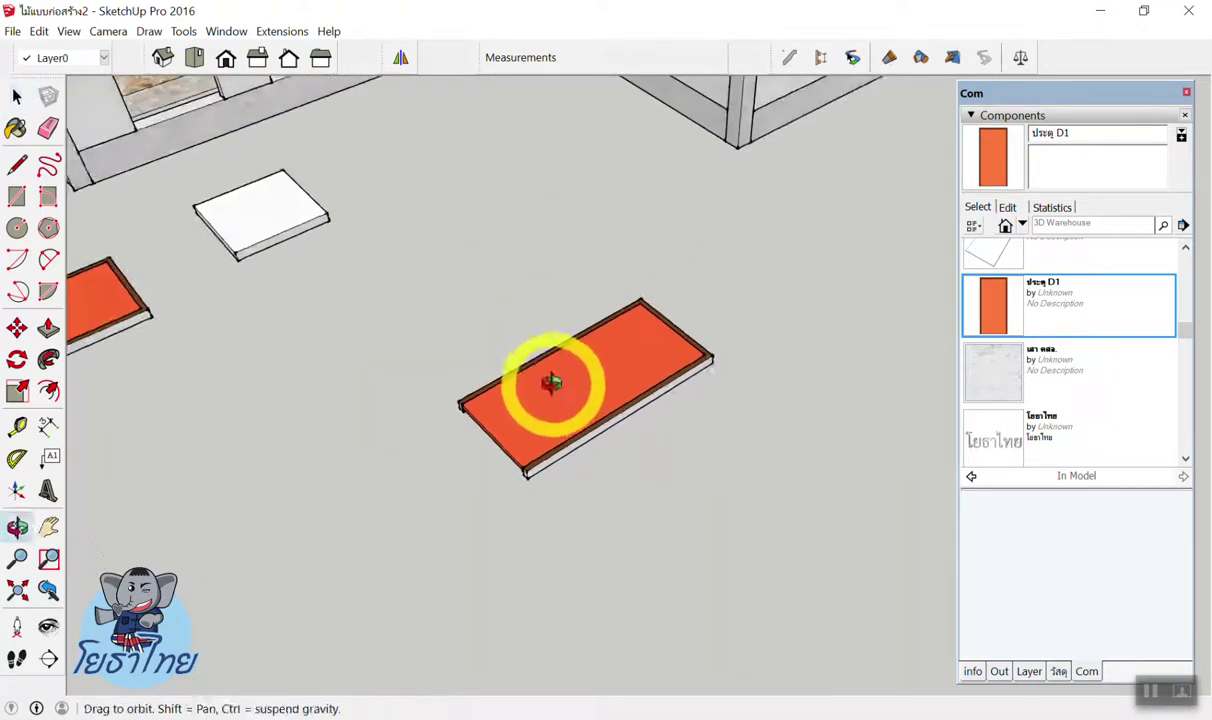
middle_drag(555, 381, 411, 249)
scroll(565, 375, up, 2)
click(562, 378)
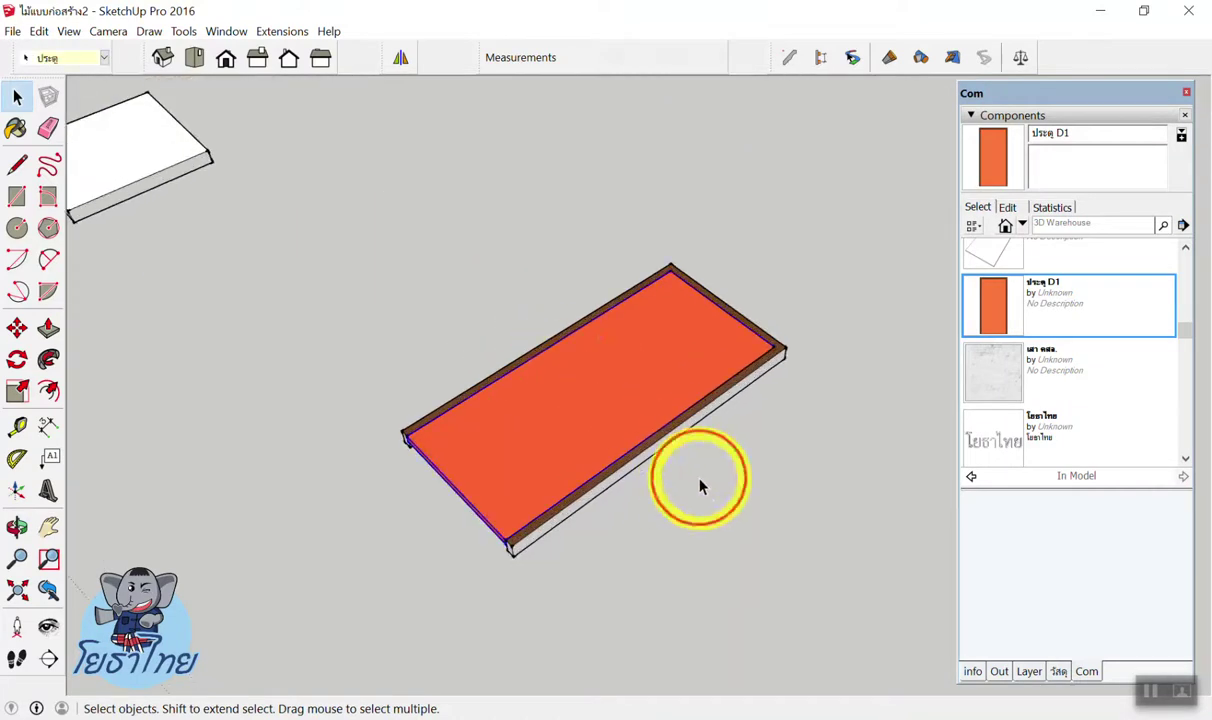
click(744, 428)
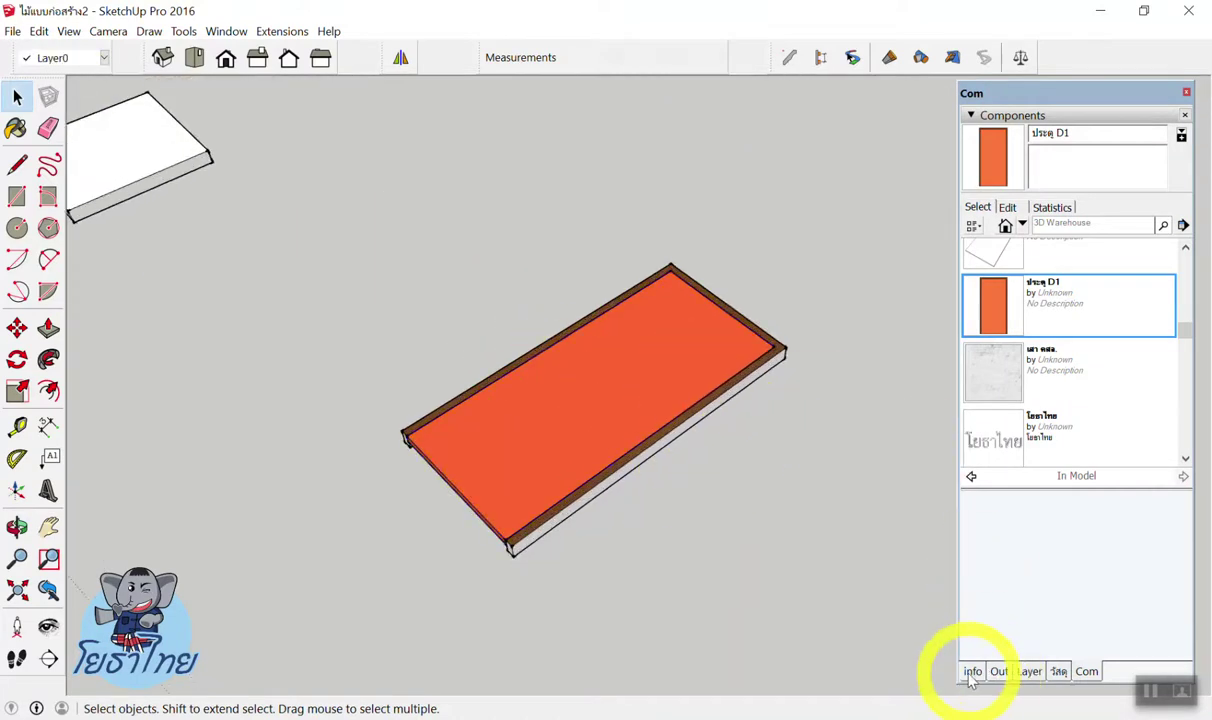
Show the Outliner and select the loose door leaf and วงกบ D1 frame to locate them.
click(997, 671)
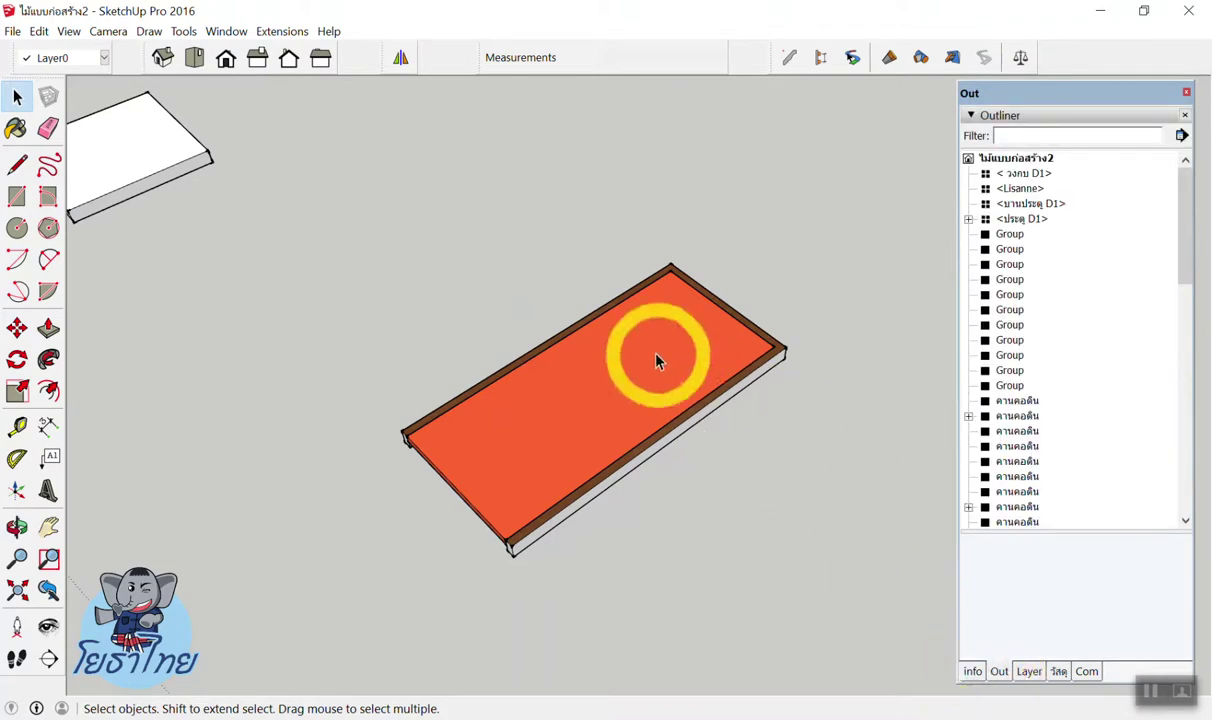
click(652, 347)
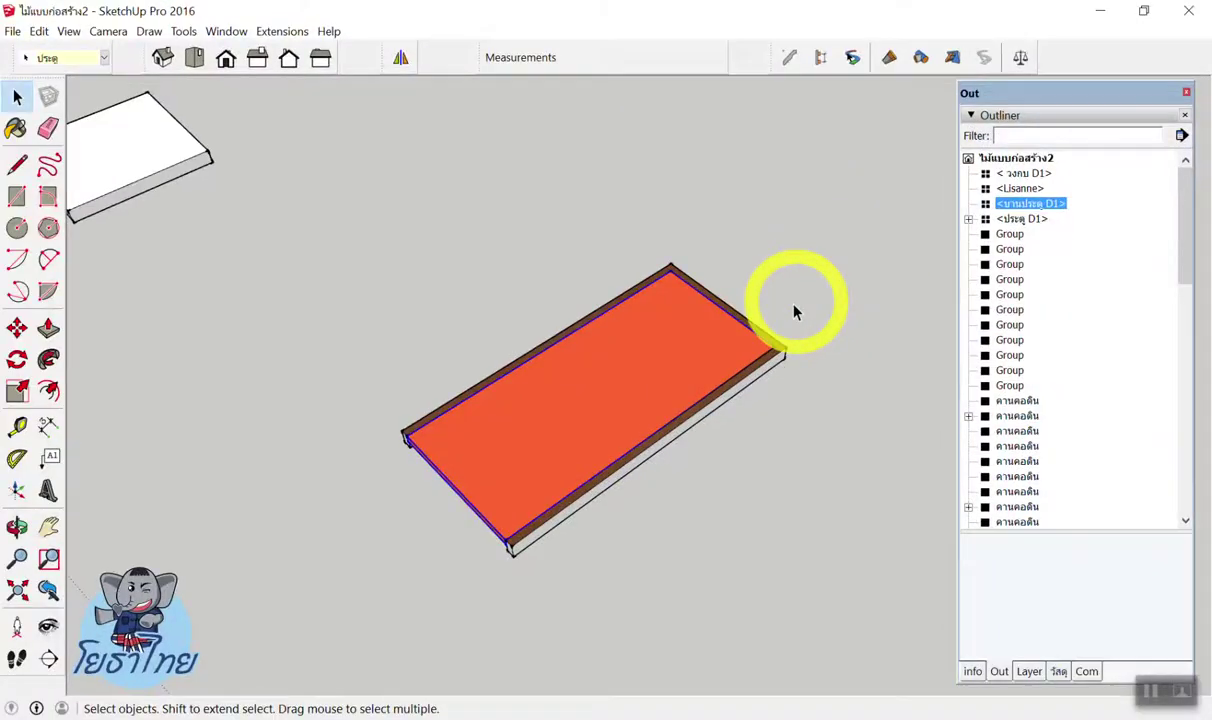
click(779, 352)
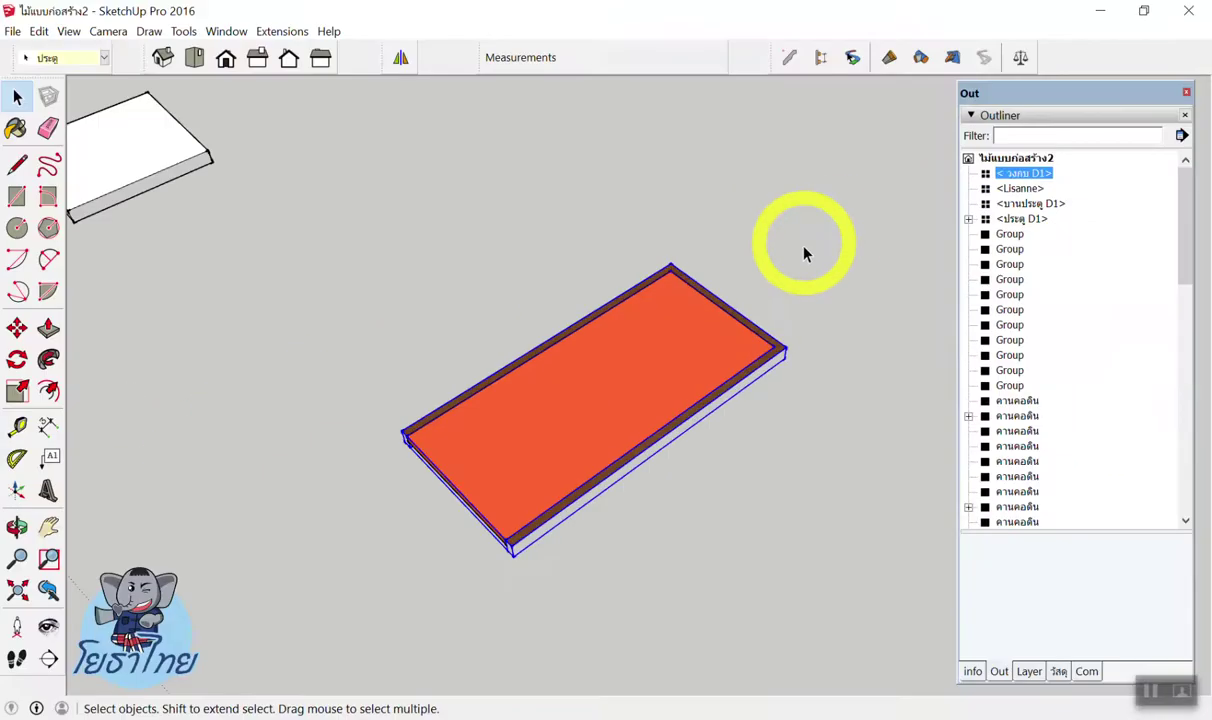
click(709, 346)
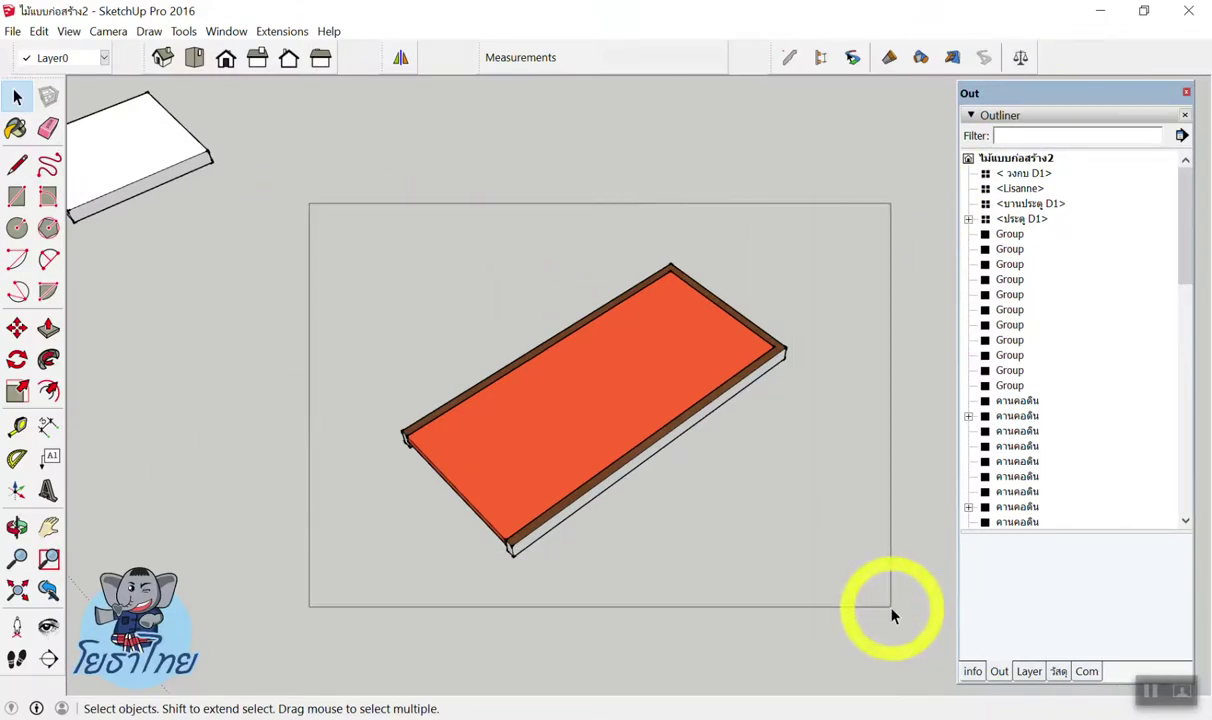
Box-select the whole orange board several times to see its parts in the Outliner.
drag(310, 217, 893, 611)
click(325, 232)
drag(325, 232, 874, 595)
click(384, 257)
drag(365, 211, 849, 571)
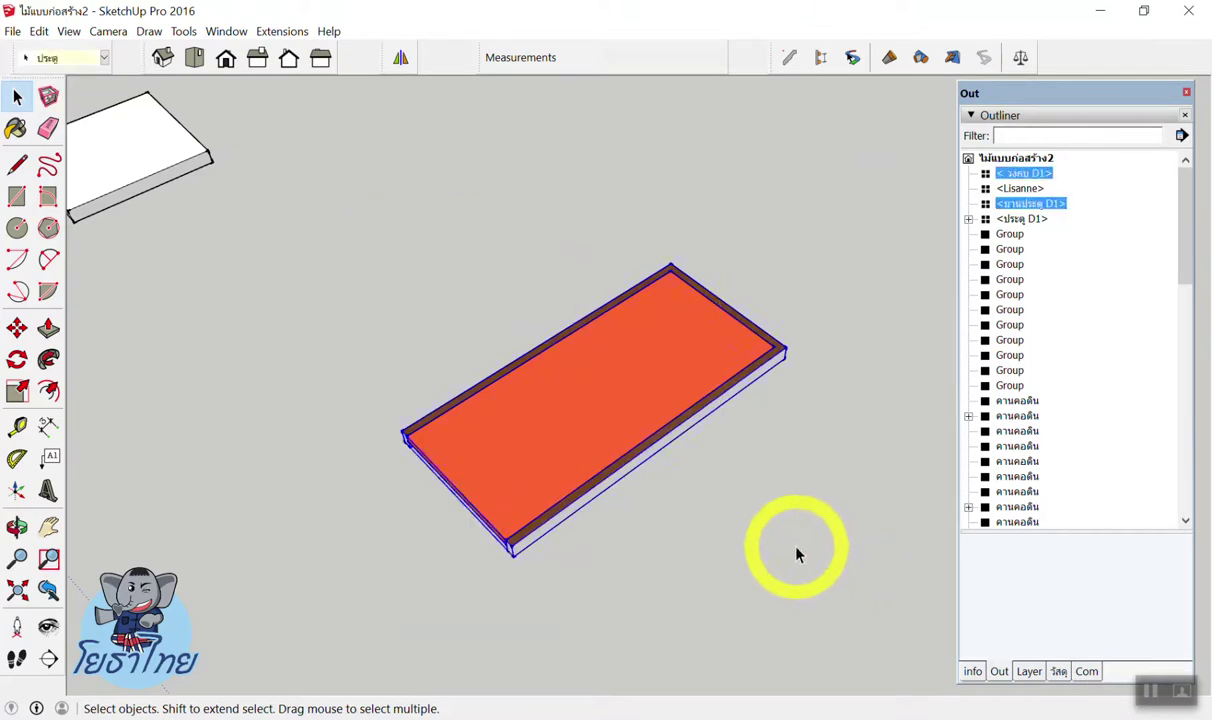
click(350, 228)
drag(335, 217, 895, 644)
click(308, 185)
drag(308, 185, 793, 609)
click(684, 252)
scroll(799, 258, down, 3)
scroll(776, 289, down, 2)
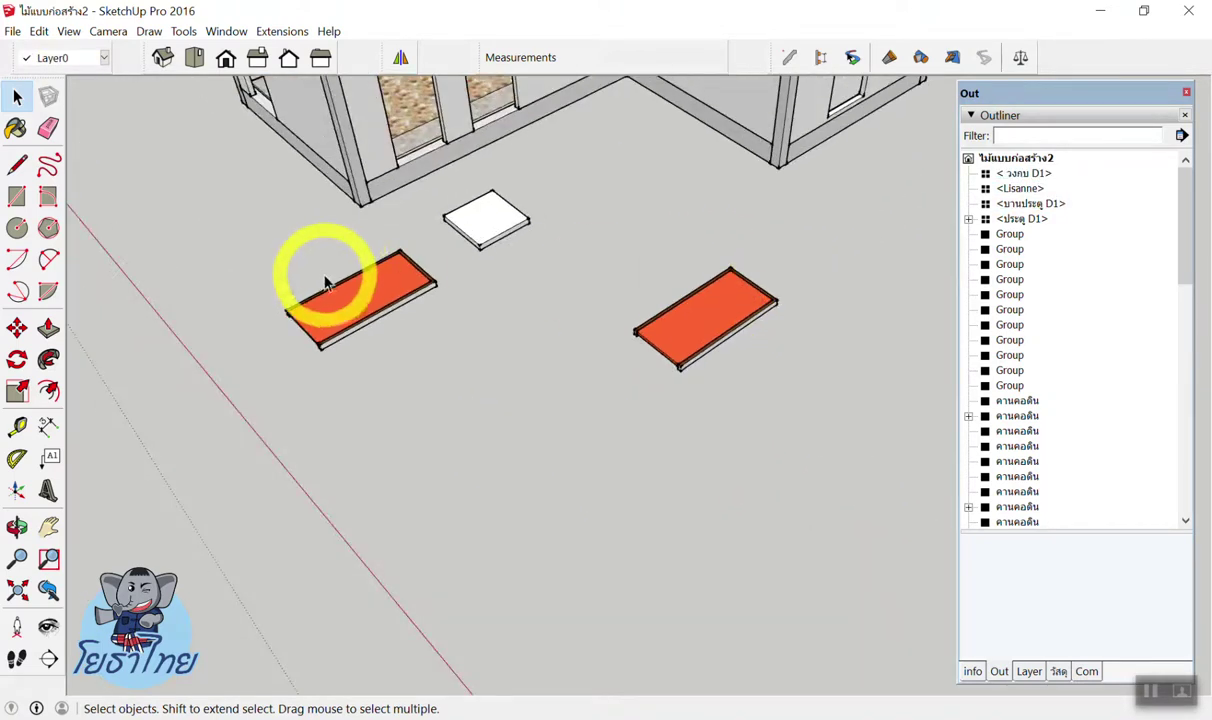
Expand ประตู D1 in the Outliner and select its frame and door leaf children.
click(346, 297)
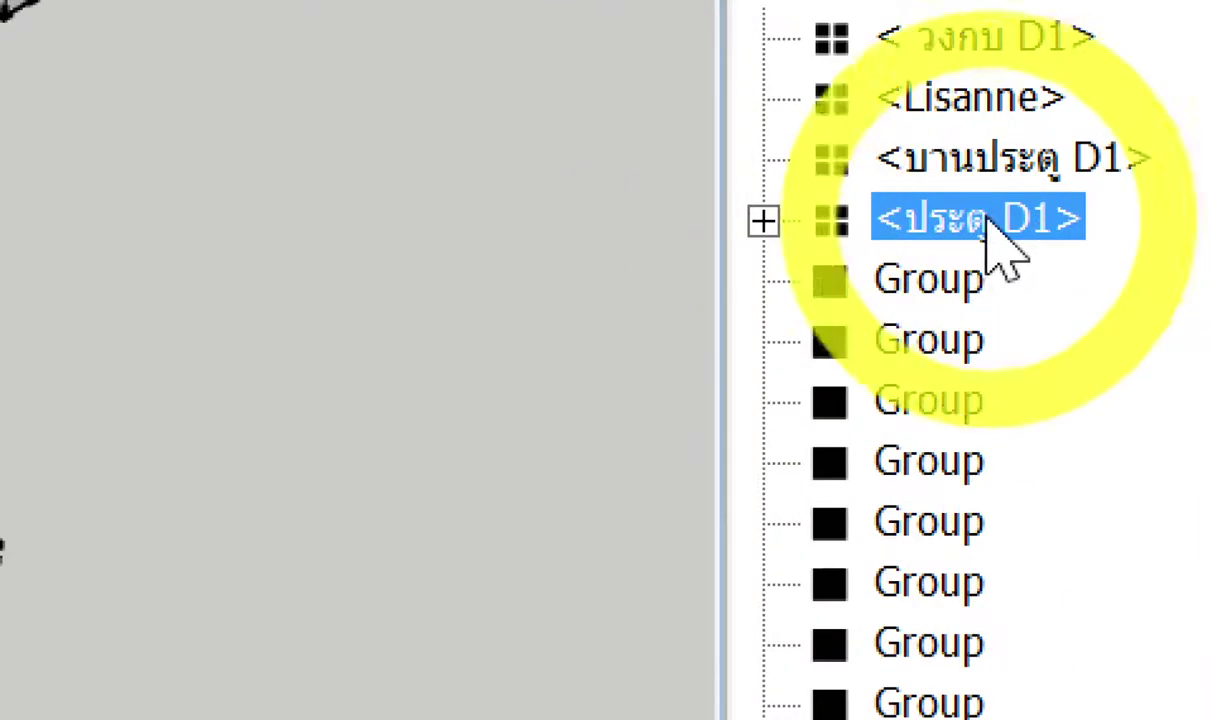
click(762, 222)
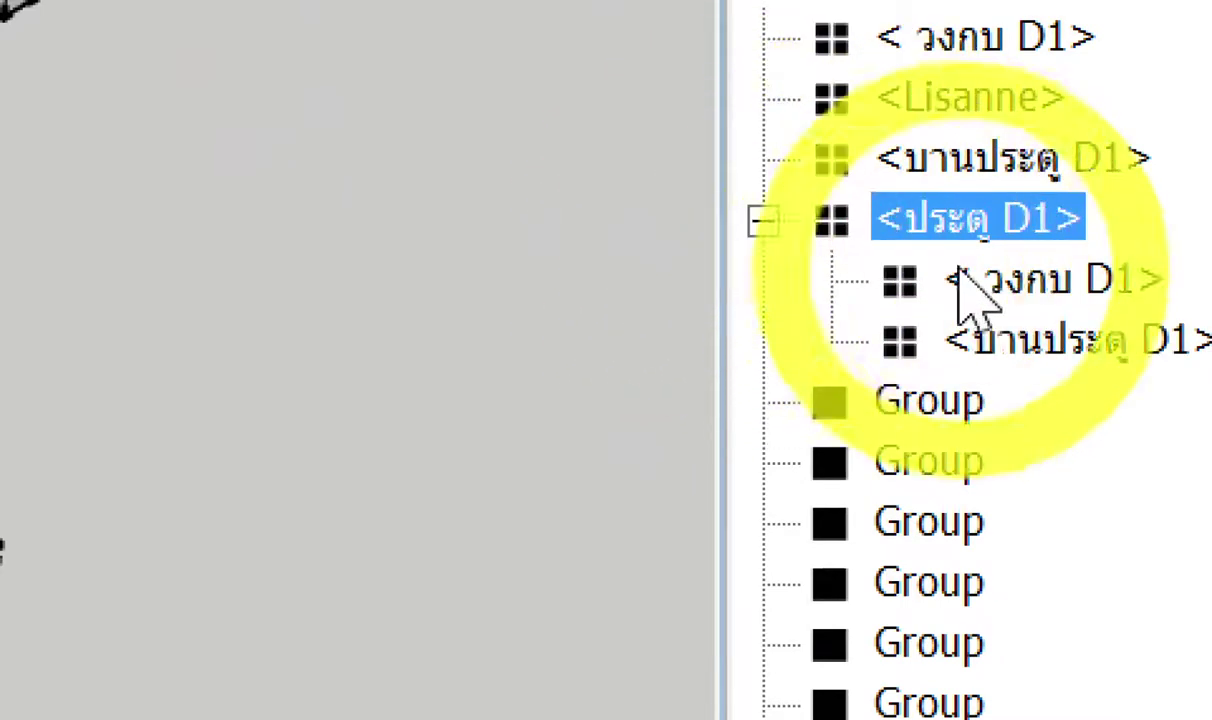
click(995, 288)
click(1028, 348)
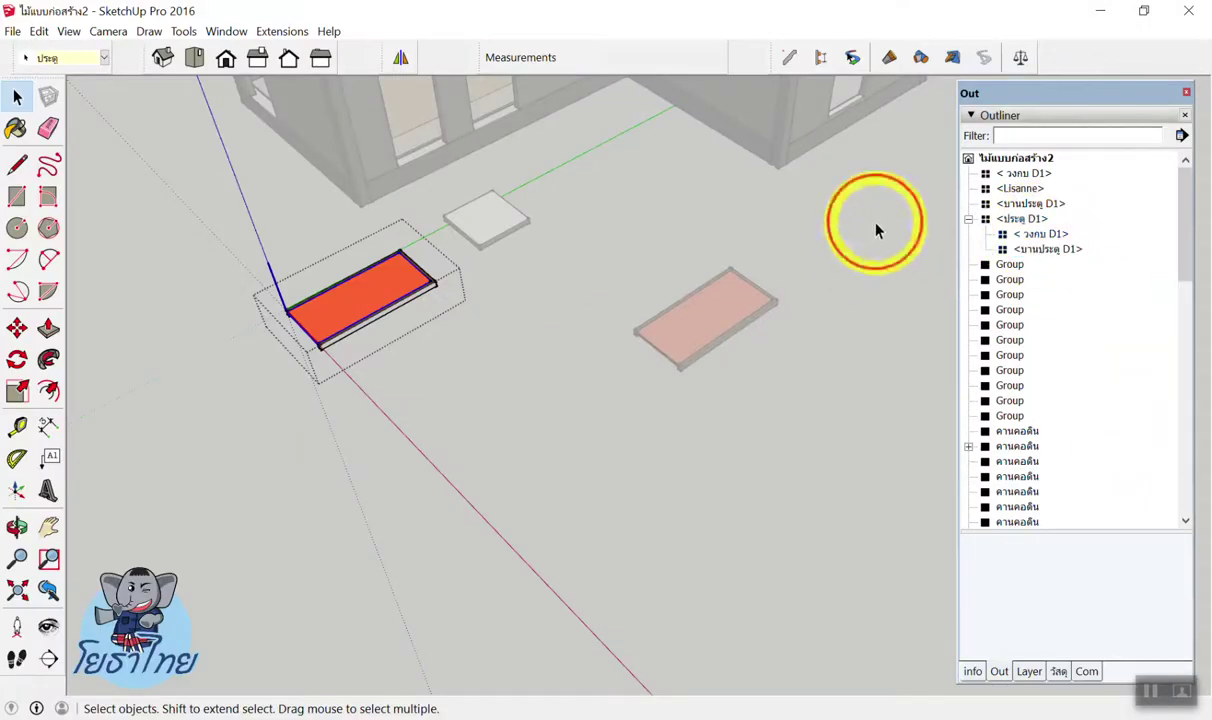
click(833, 225)
scroll(700, 265, up, 3)
mouse_move(517, 200)
mouse_down()
mouse_move(792, 462)
mouse_move(838, 460)
mouse_up()
drag(533, 200, 866, 467)
Make the selected frame and leaf a component named D1, set to glue to Any surface.
right_click(705, 320)
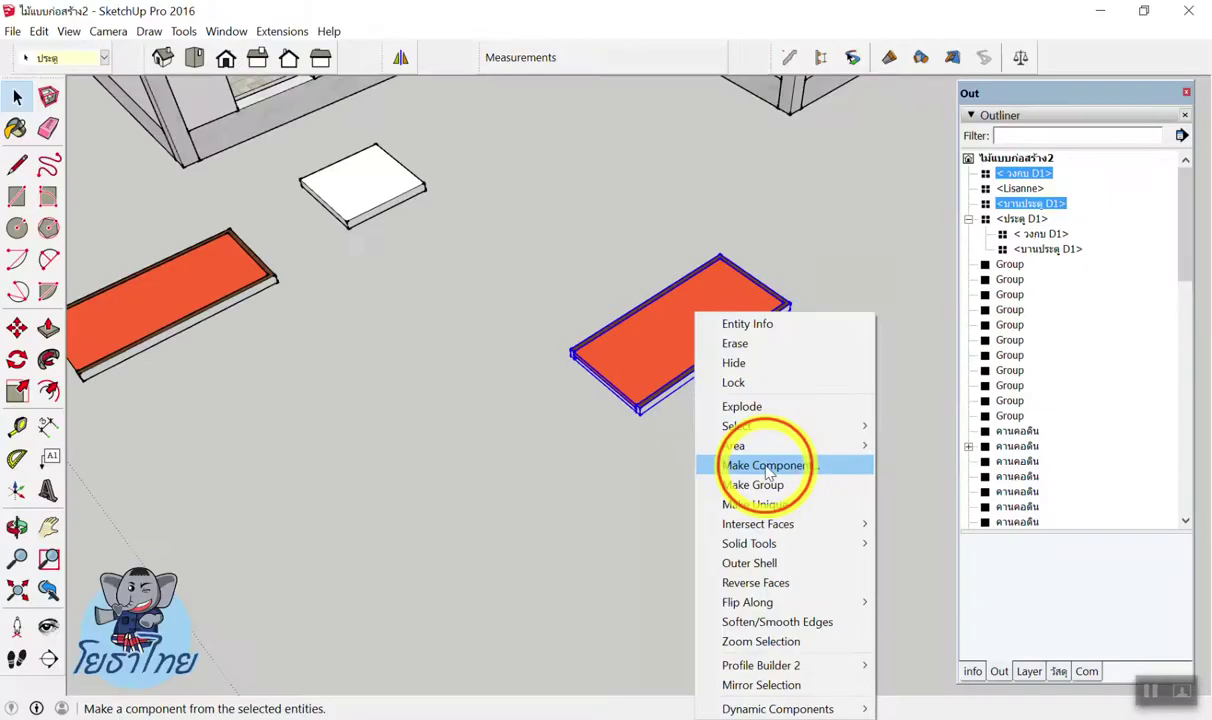
click(760, 466)
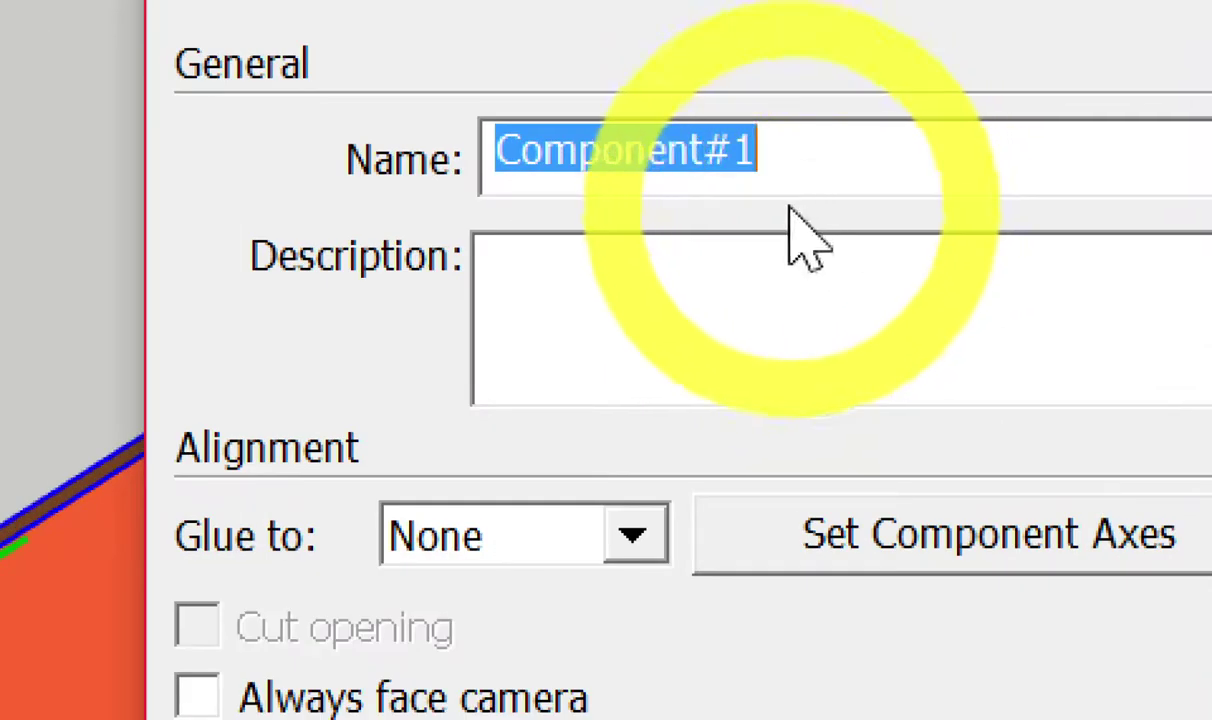
text(D)
text(!)
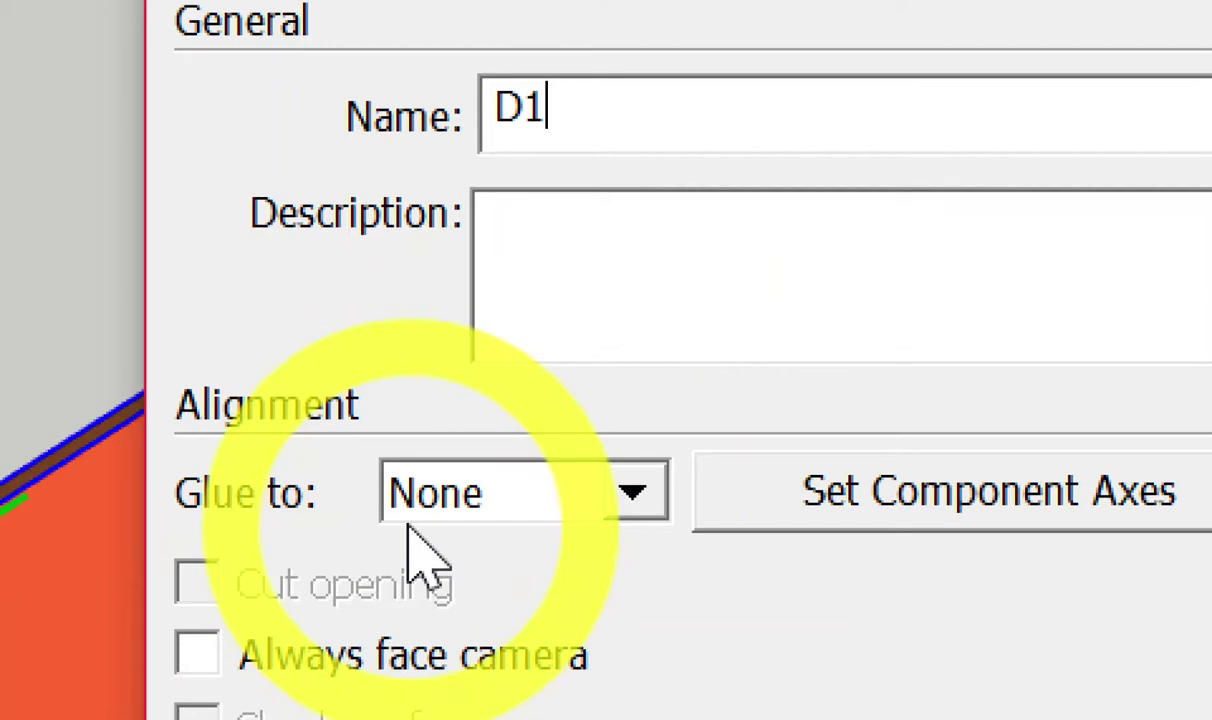
click(440, 497)
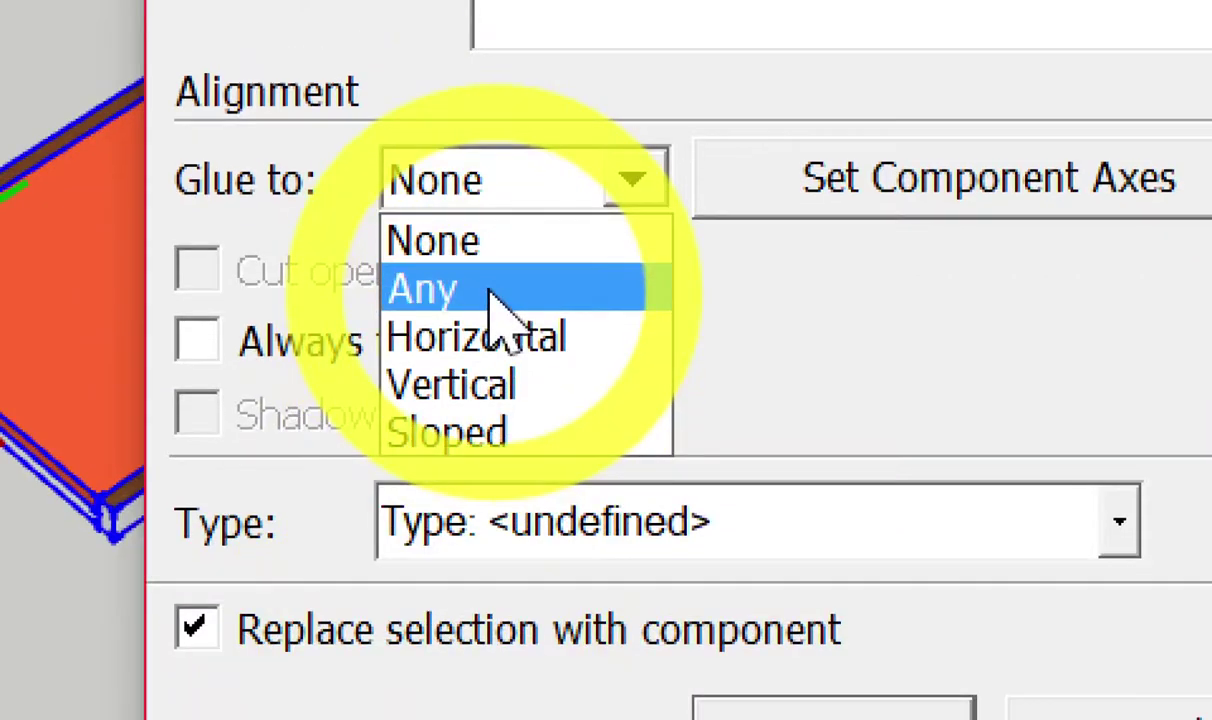
click(497, 296)
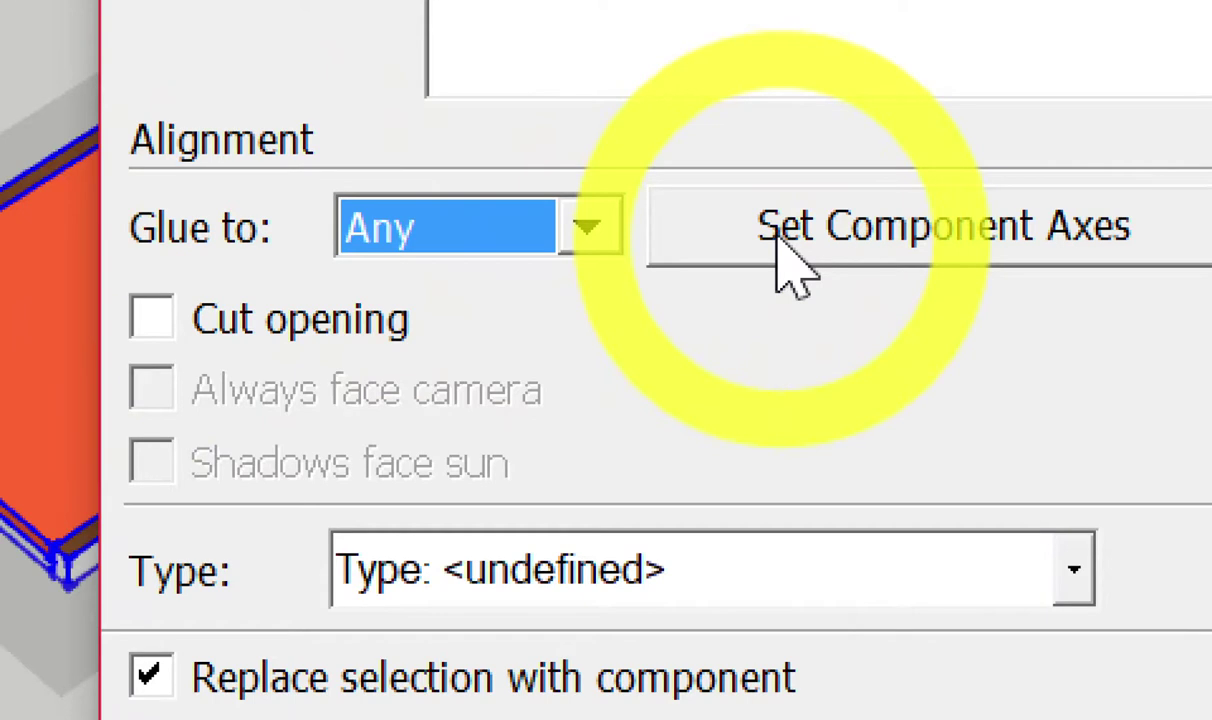
click(780, 243)
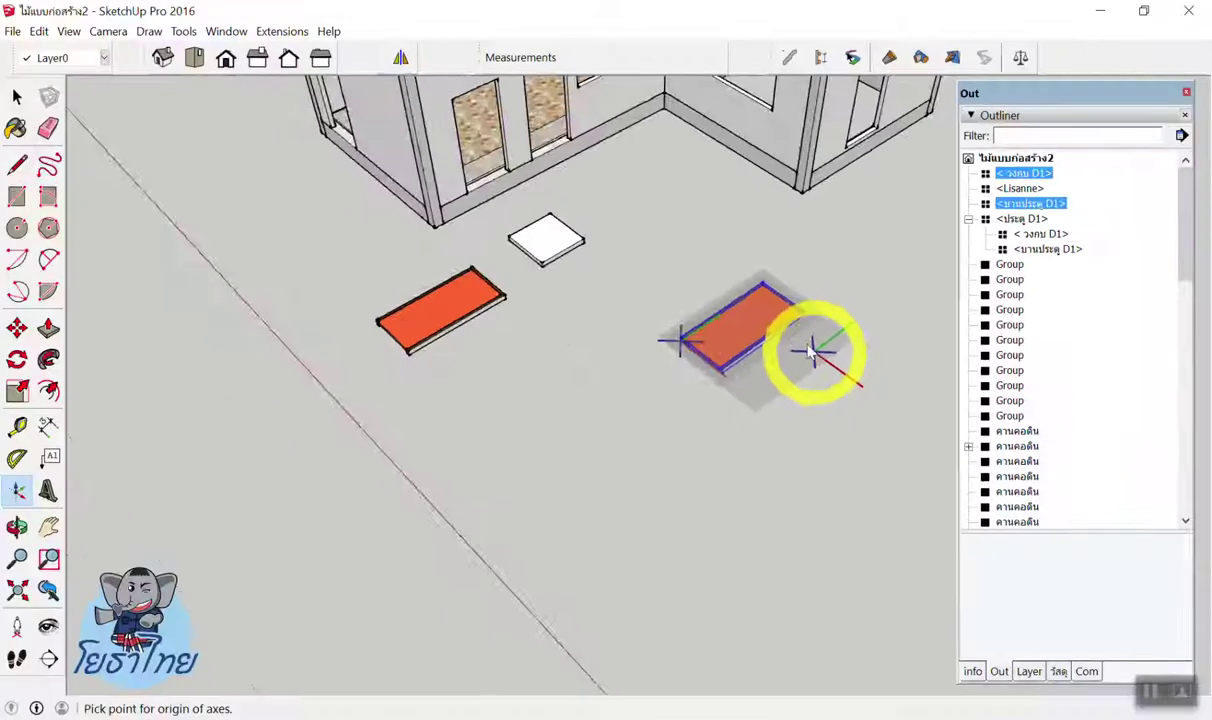
Set the component axes at the orange panel's bottom corner, with red and green along its edges.
scroll(790, 340, up, 3)
scroll(640, 355, up, 3)
scroll(520, 420, up, 3)
scroll(500, 444, down, 5)
middle_drag(330, 486, 380, 455)
scroll(410, 440, down, 3)
scroll(480, 380, up, 3)
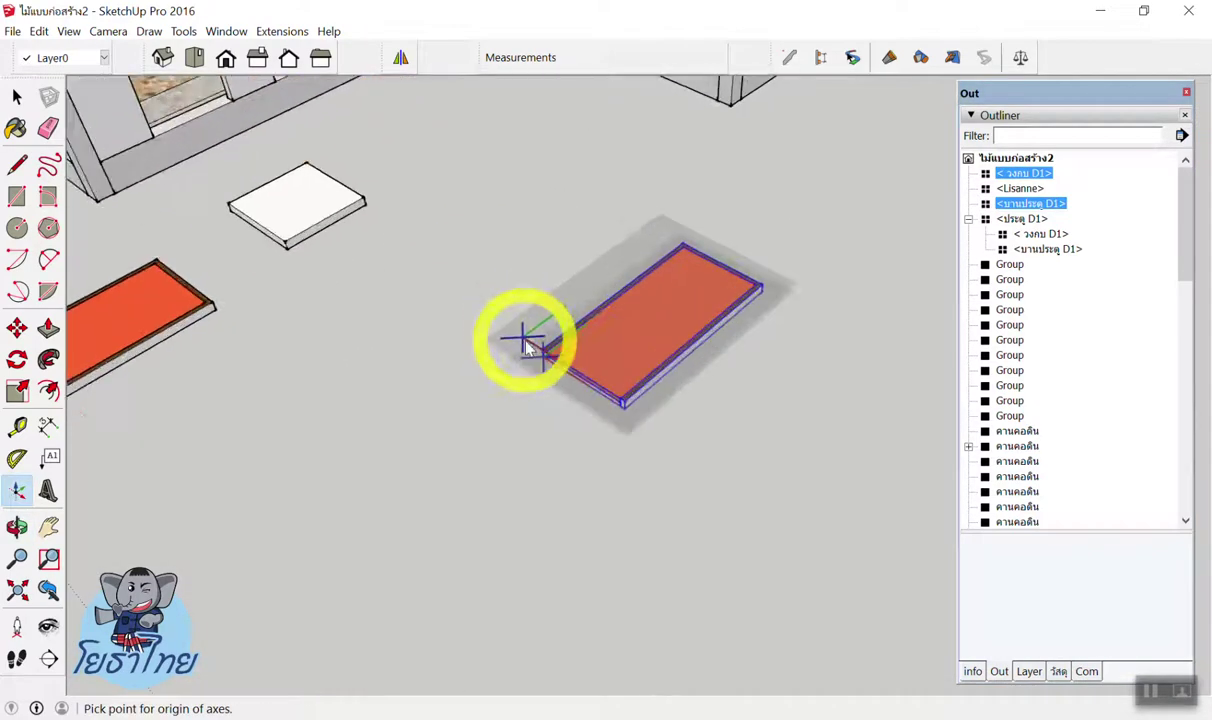
middle_drag(522, 338, 622, 319)
scroll(598, 352, up, 3)
scroll(580, 342, up, 3)
scroll(530, 365, up, 2)
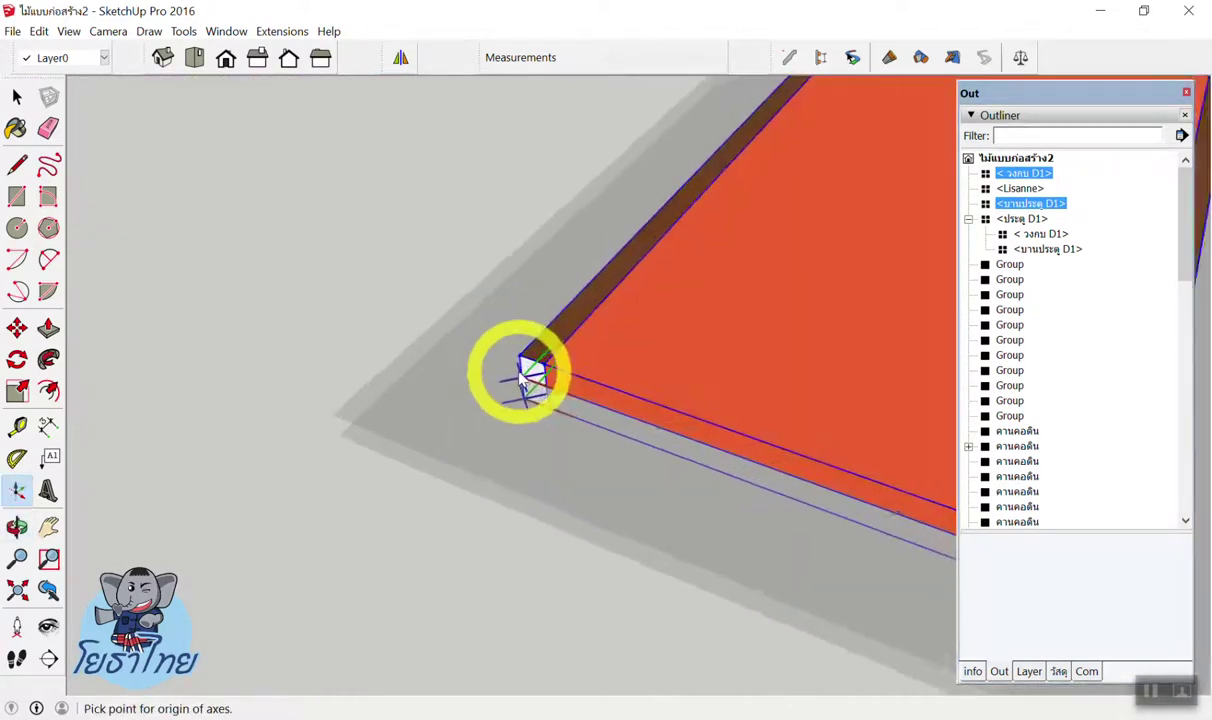
scroll(560, 343, up, 2)
scroll(500, 425, up, 1)
scroll(507, 428, down, 3)
scroll(560, 400, down, 2)
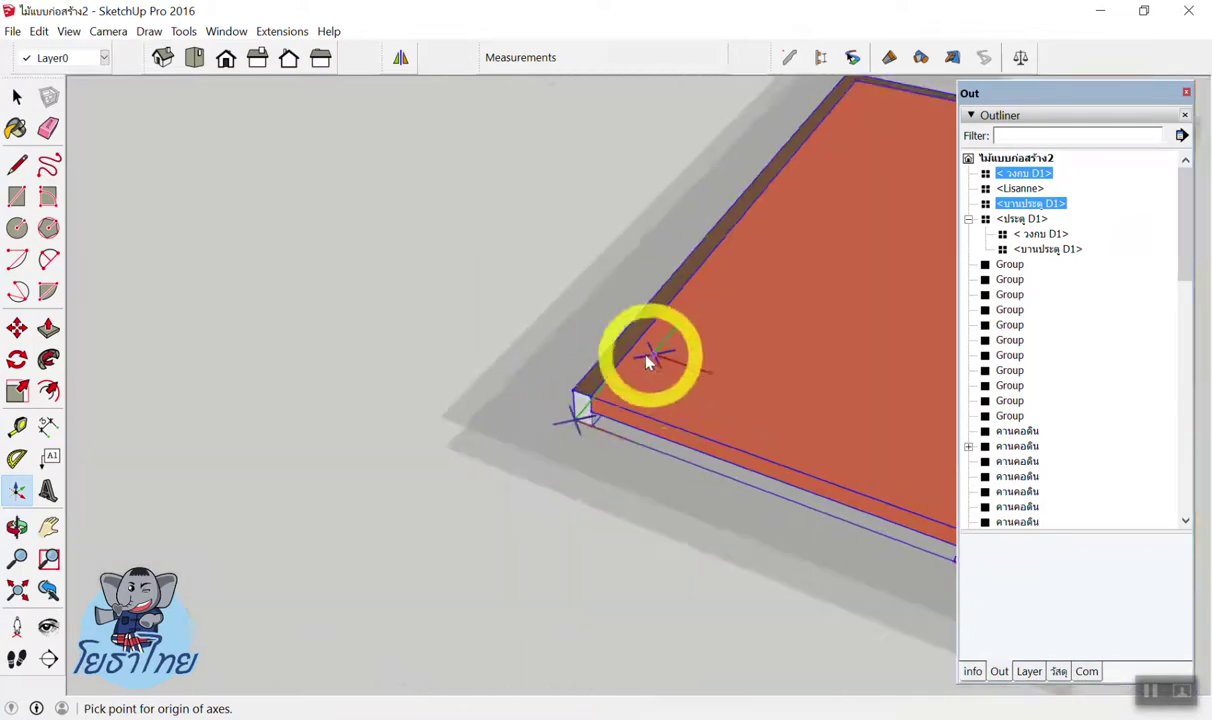
scroll(655, 350, down, 3)
scroll(655, 335, down, 2)
scroll(610, 345, down, 1)
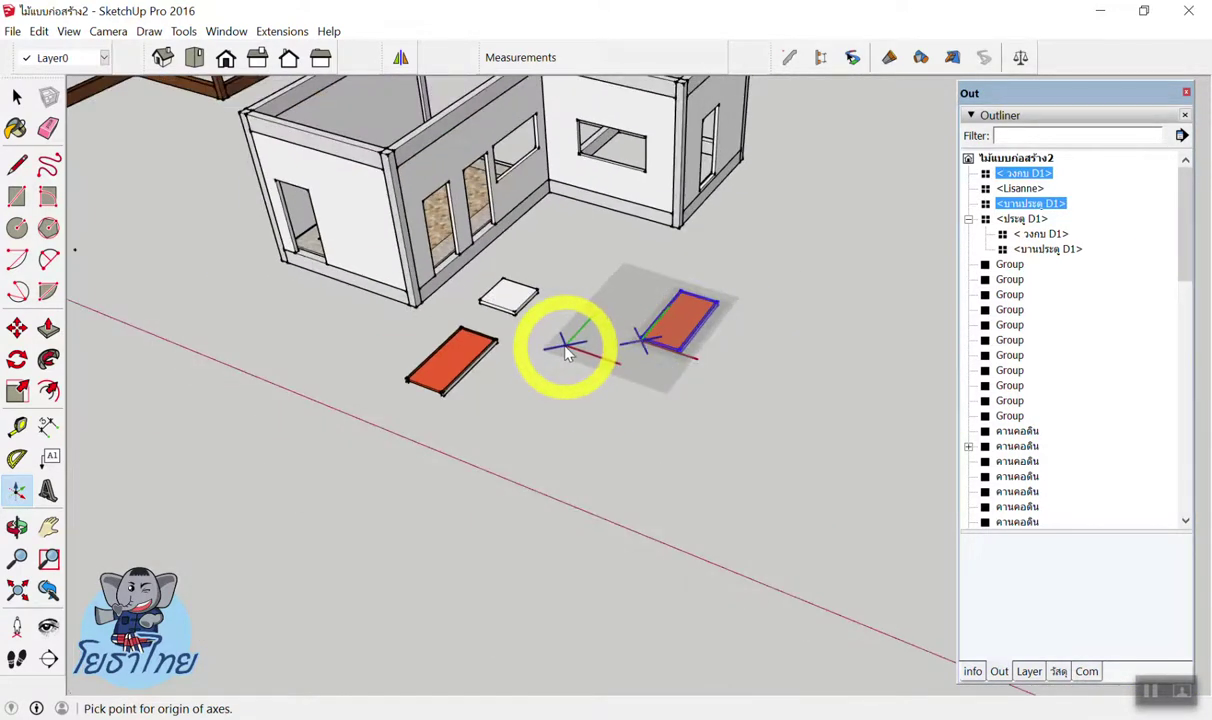
scroll(600, 345, up, 1)
scroll(700, 335, up, 2)
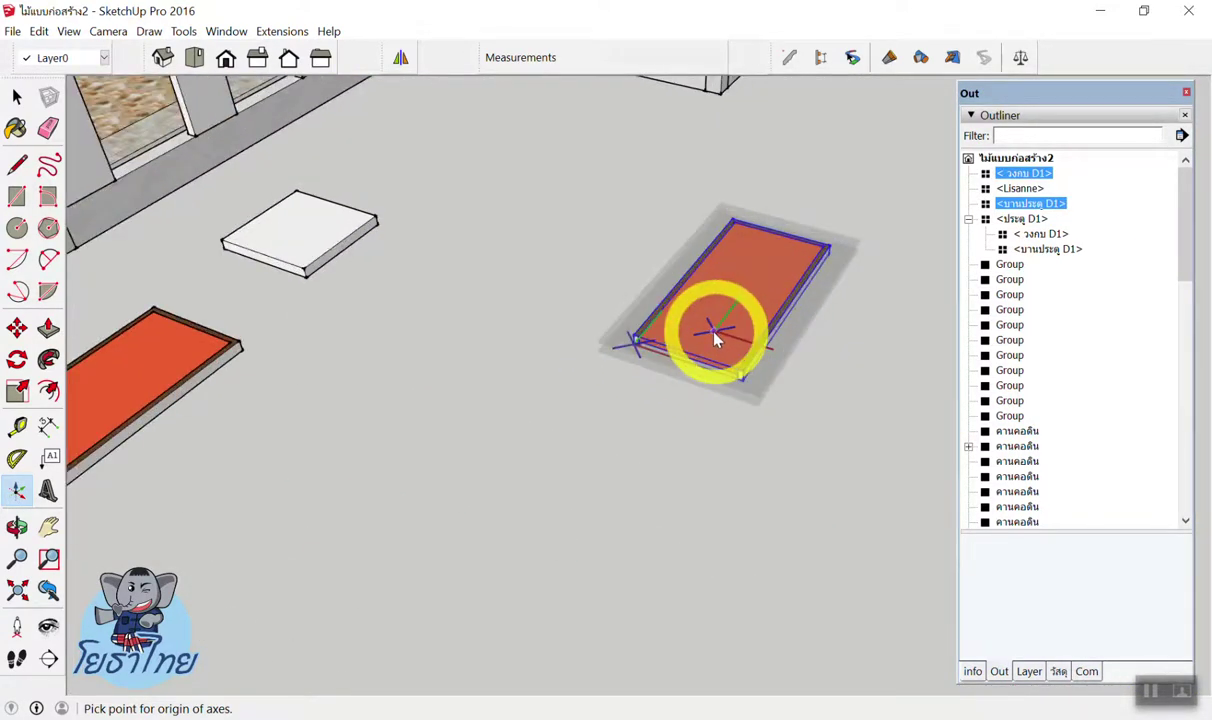
scroll(670, 328, up, 1)
scroll(640, 335, up, 3)
scroll(660, 360, down, 3)
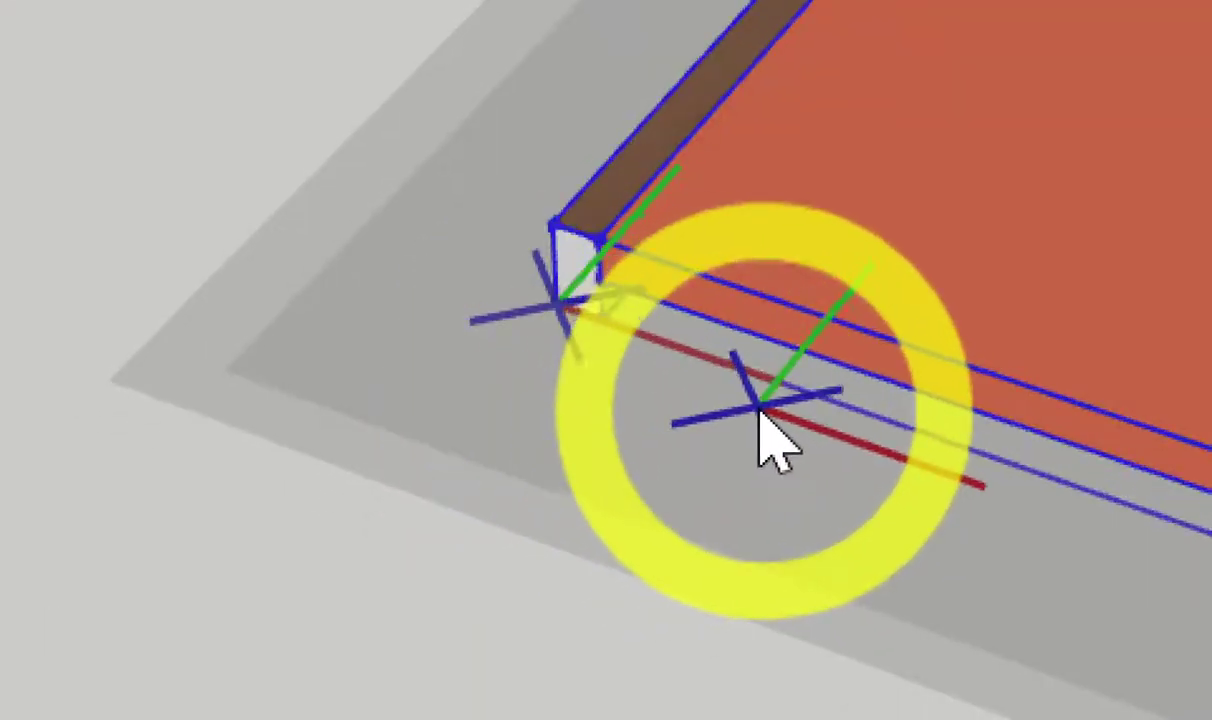
scroll(647, 382, down, 2)
scroll(650, 380, up, 1)
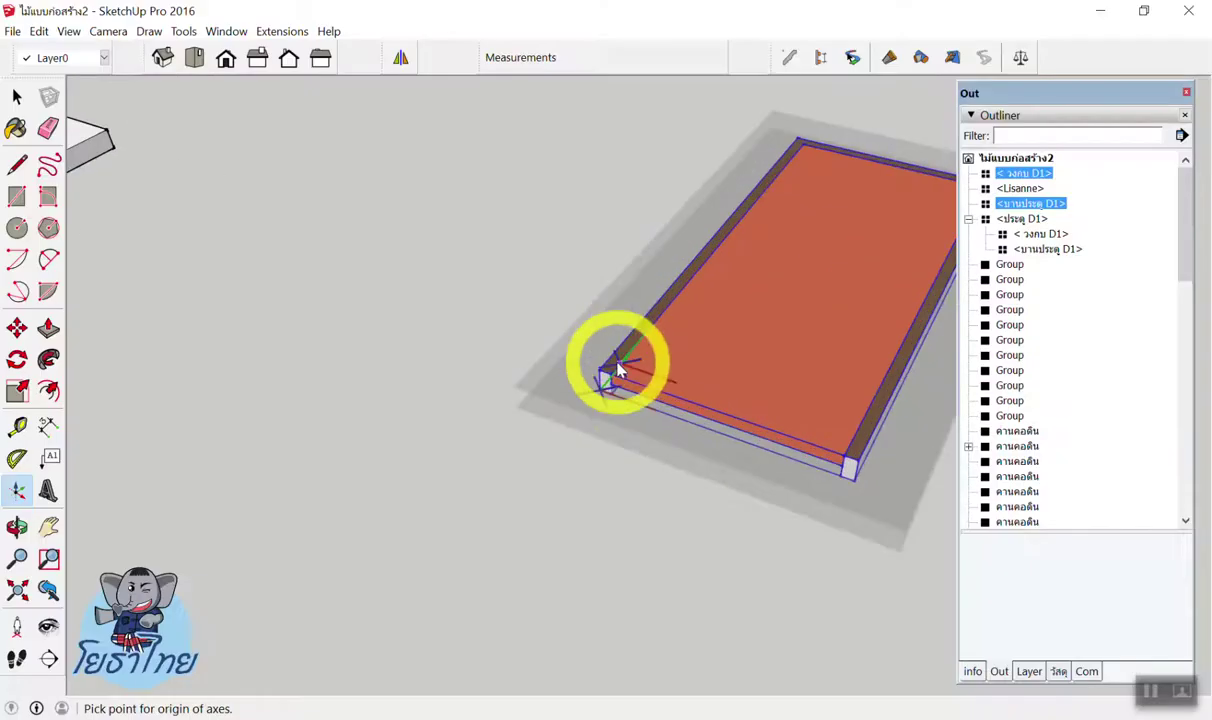
scroll(600, 368, up, 3)
scroll(588, 370, up, 1)
scroll(588, 375, up, 2)
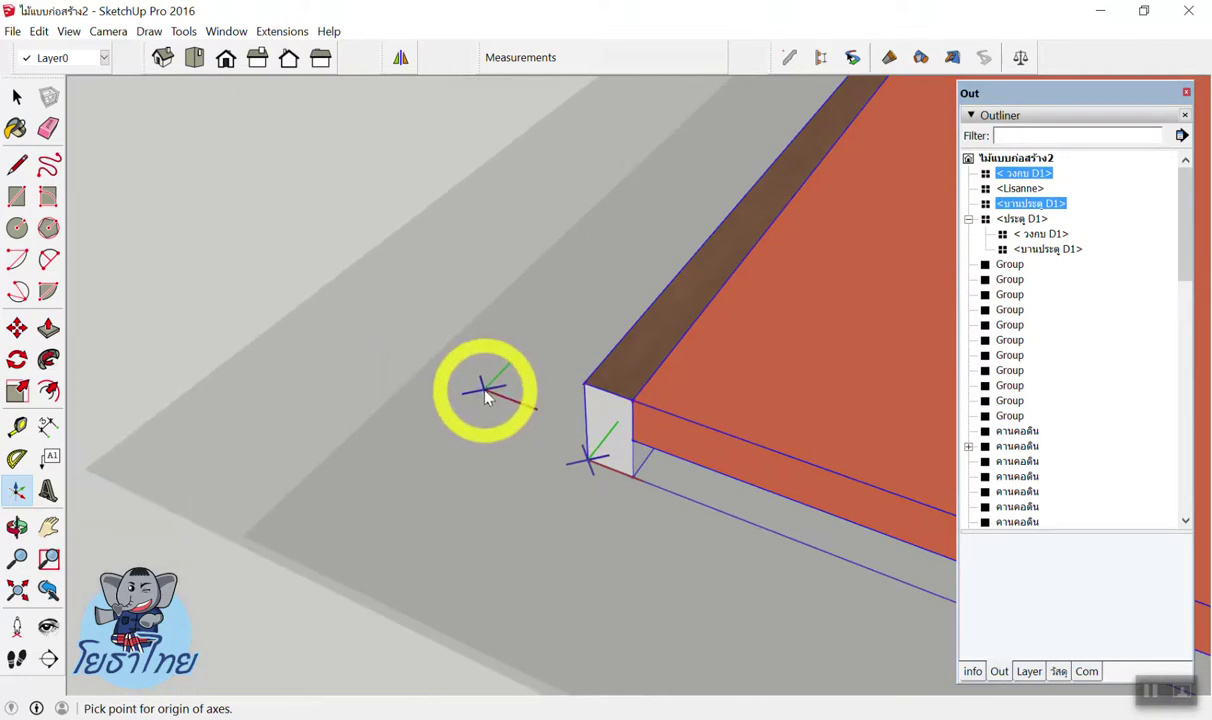
scroll(507, 388, up, 2)
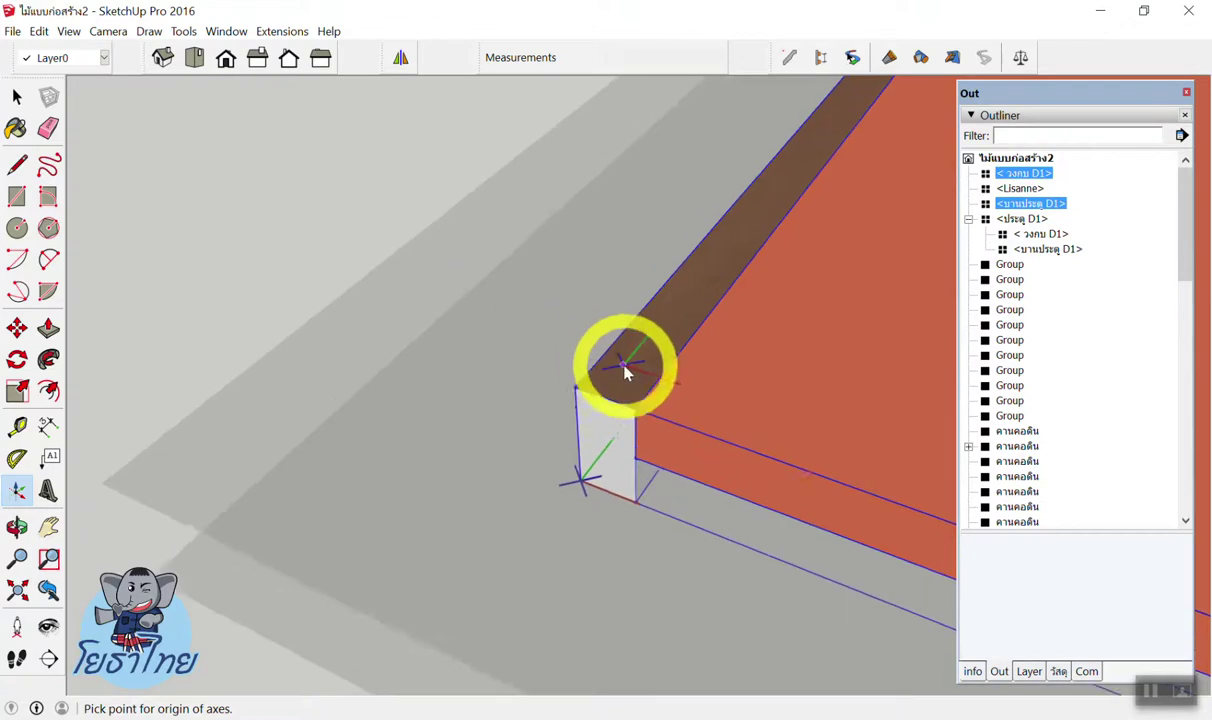
scroll(622, 365, up, 1)
click(565, 392)
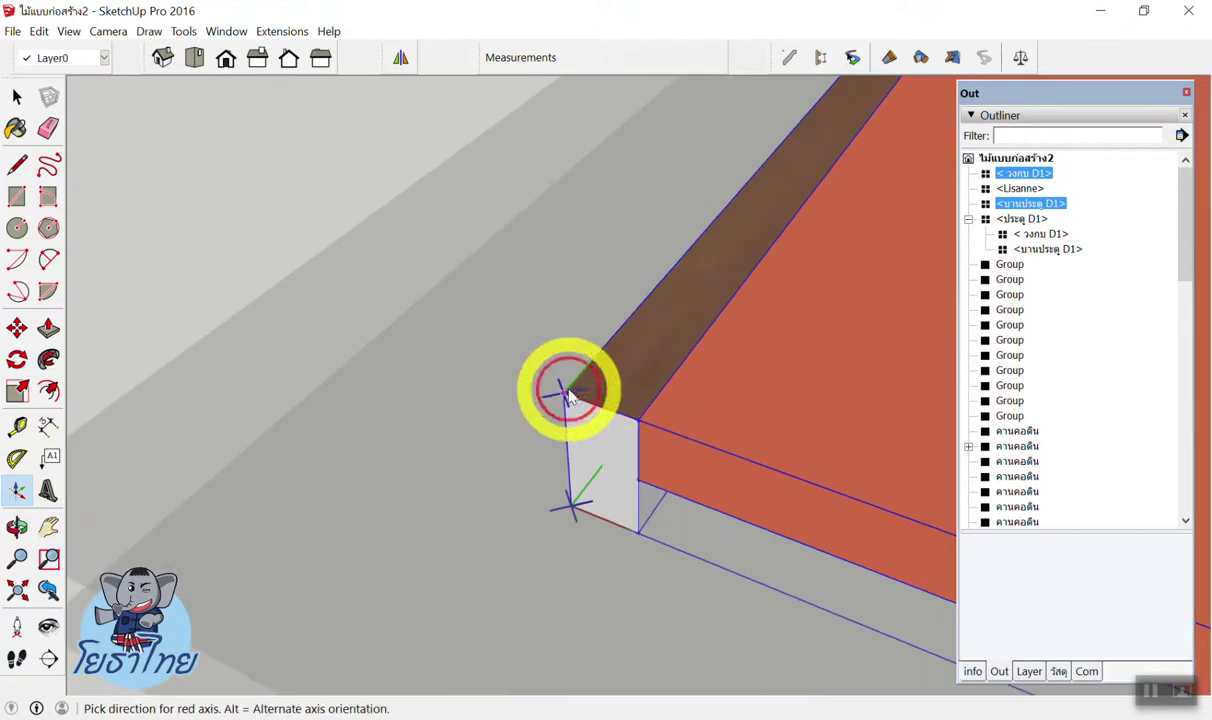
click(770, 470)
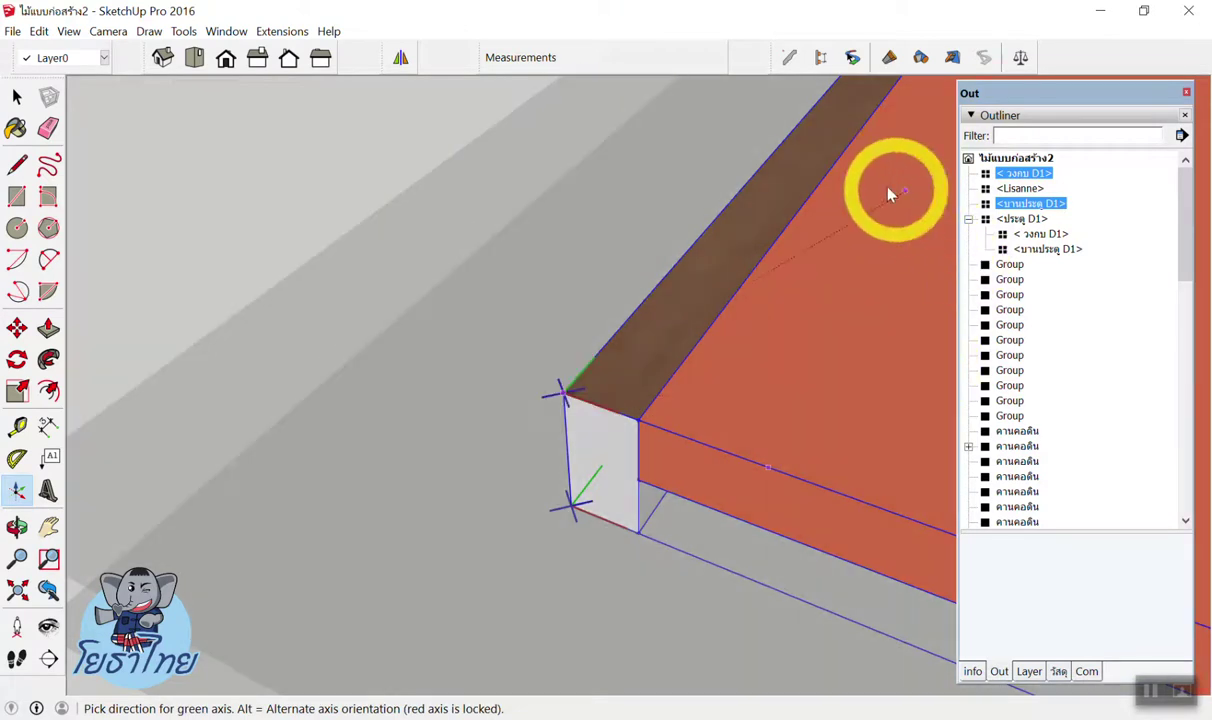
click(772, 160)
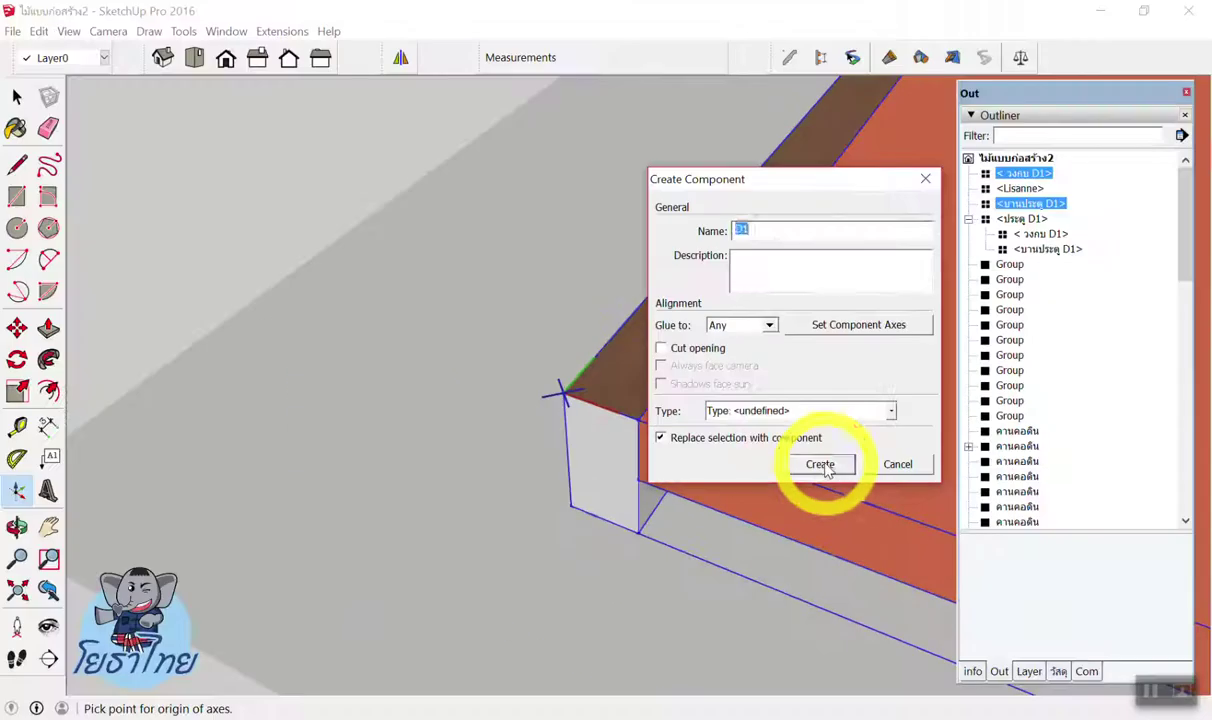
Create the D1 component from the door frame and leaf.
click(825, 476)
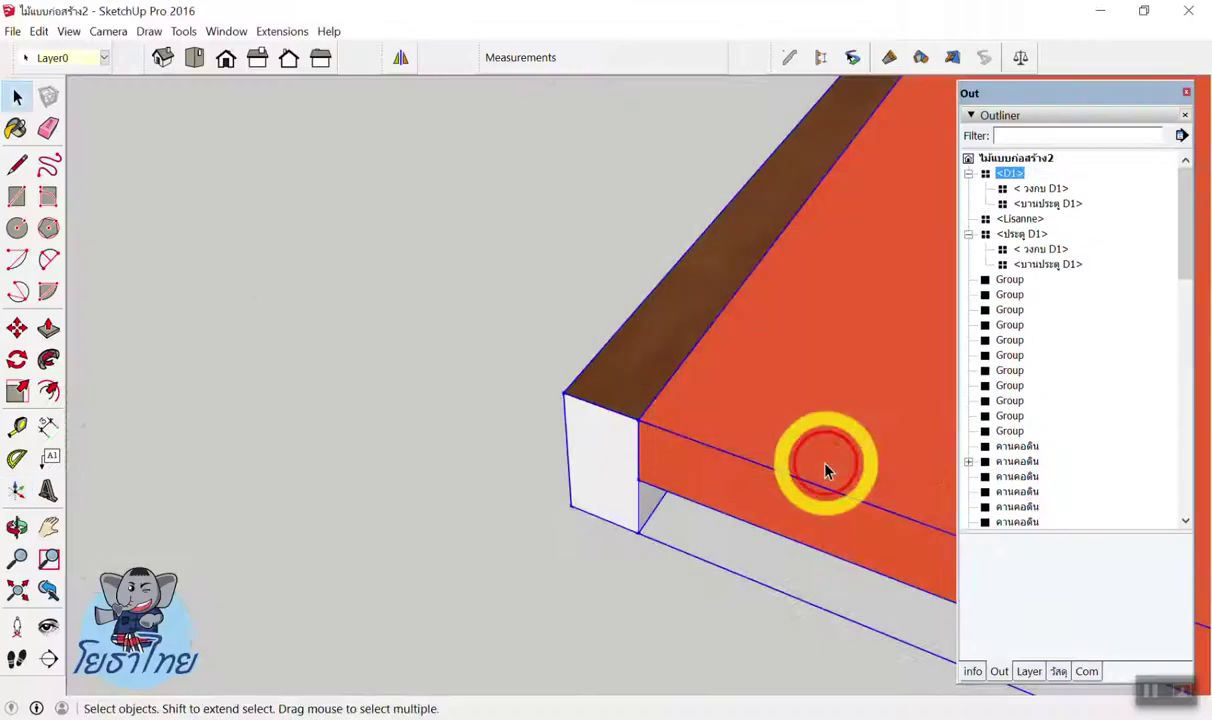
scroll(650, 392, down, 3)
scroll(636, 381, down, 3)
scroll(553, 375, down, 3)
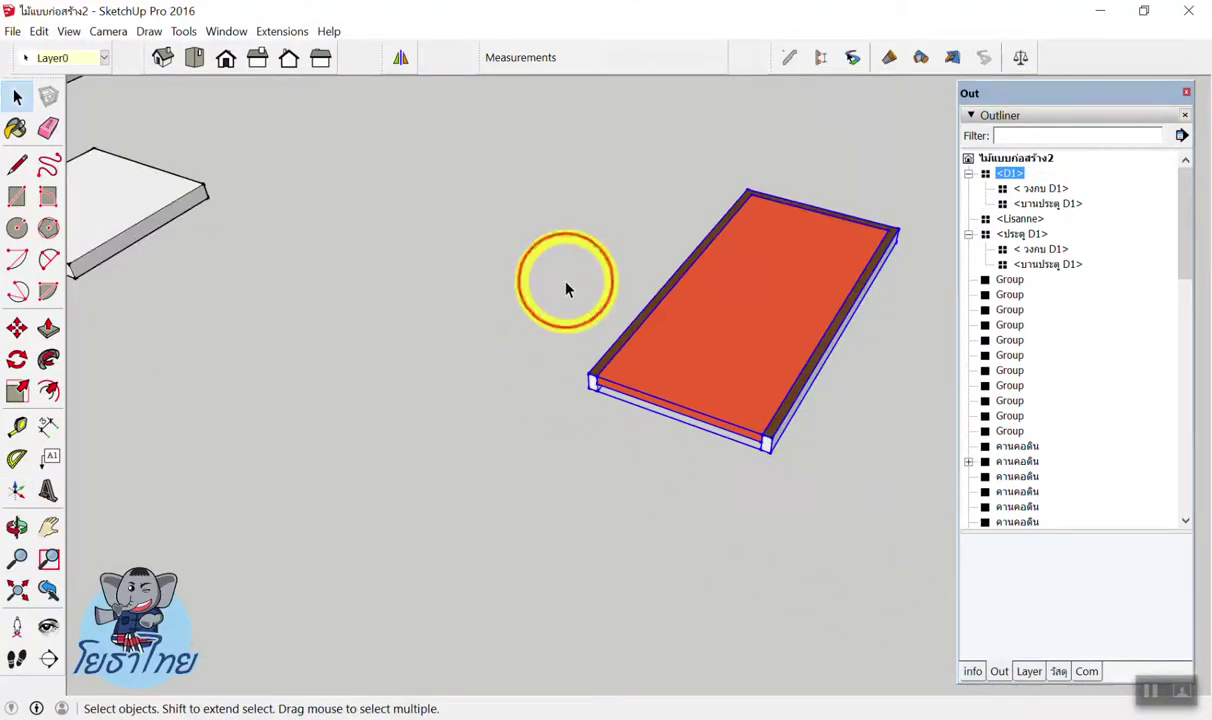
scroll(565, 281, down, 2)
scroll(604, 367, down, 2)
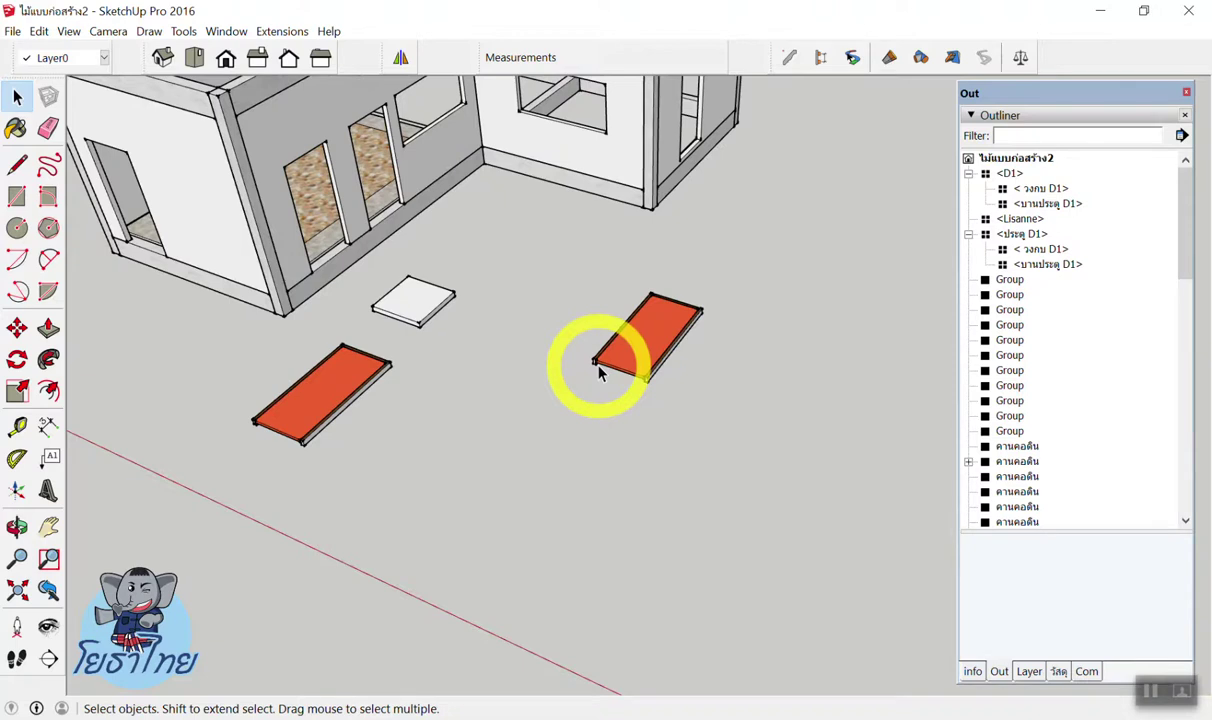
Show the in-model components list and scroll to D1.
click(1087, 671)
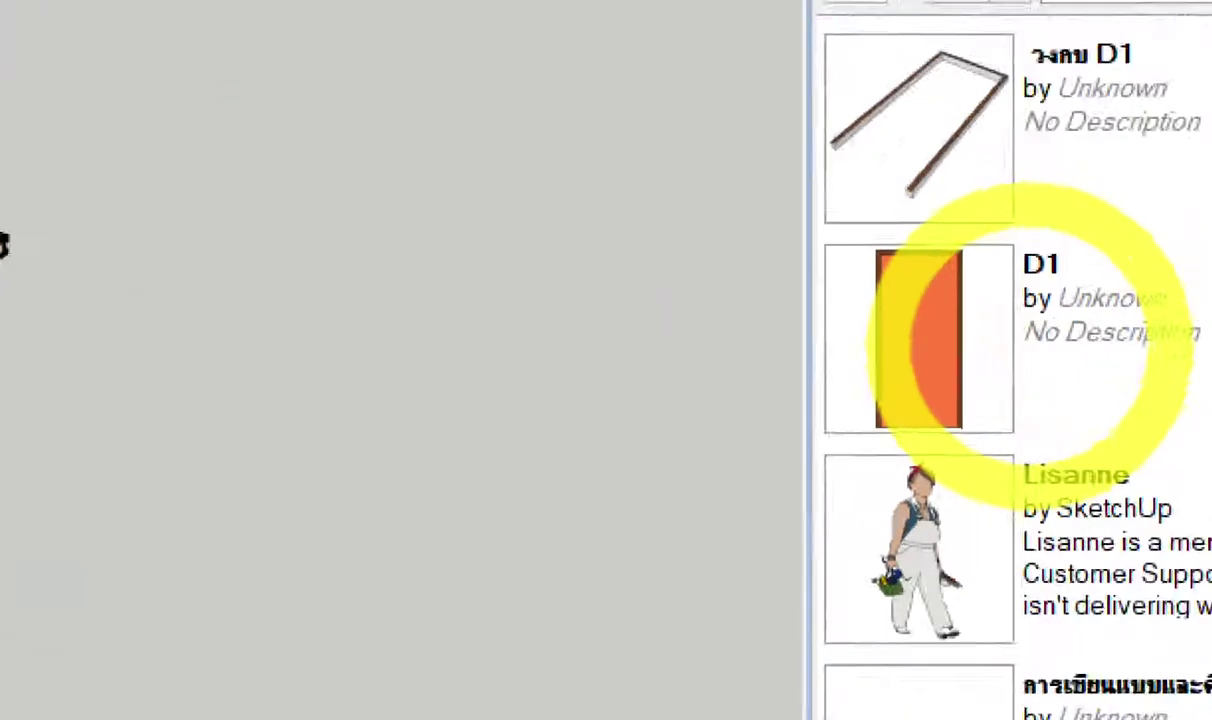
scroll(1025, 480, down, 3)
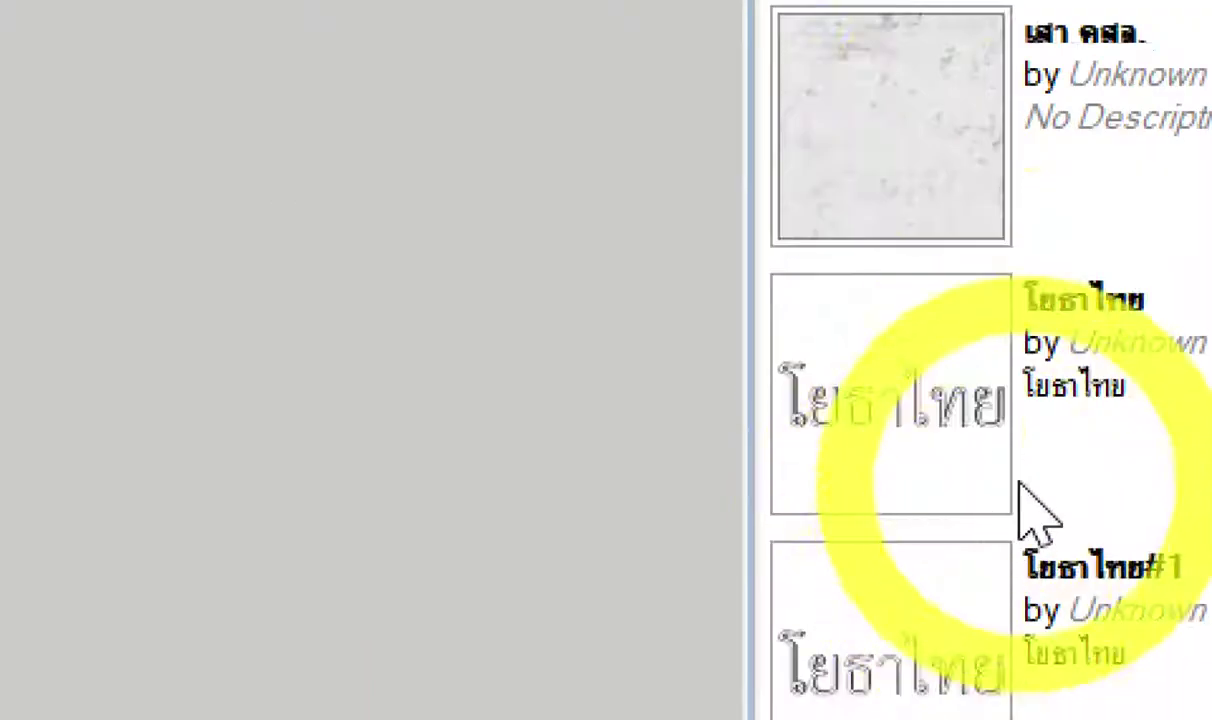
scroll(1022, 420, up, 3)
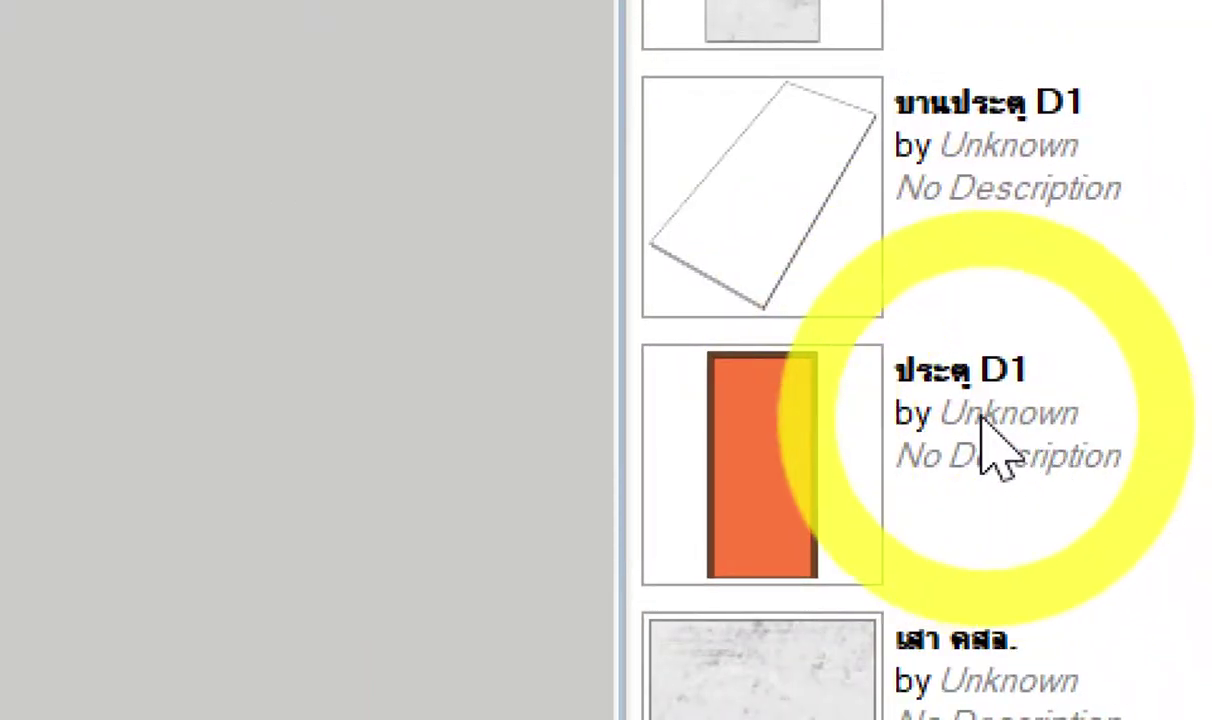
scroll(780, 150, up, 3)
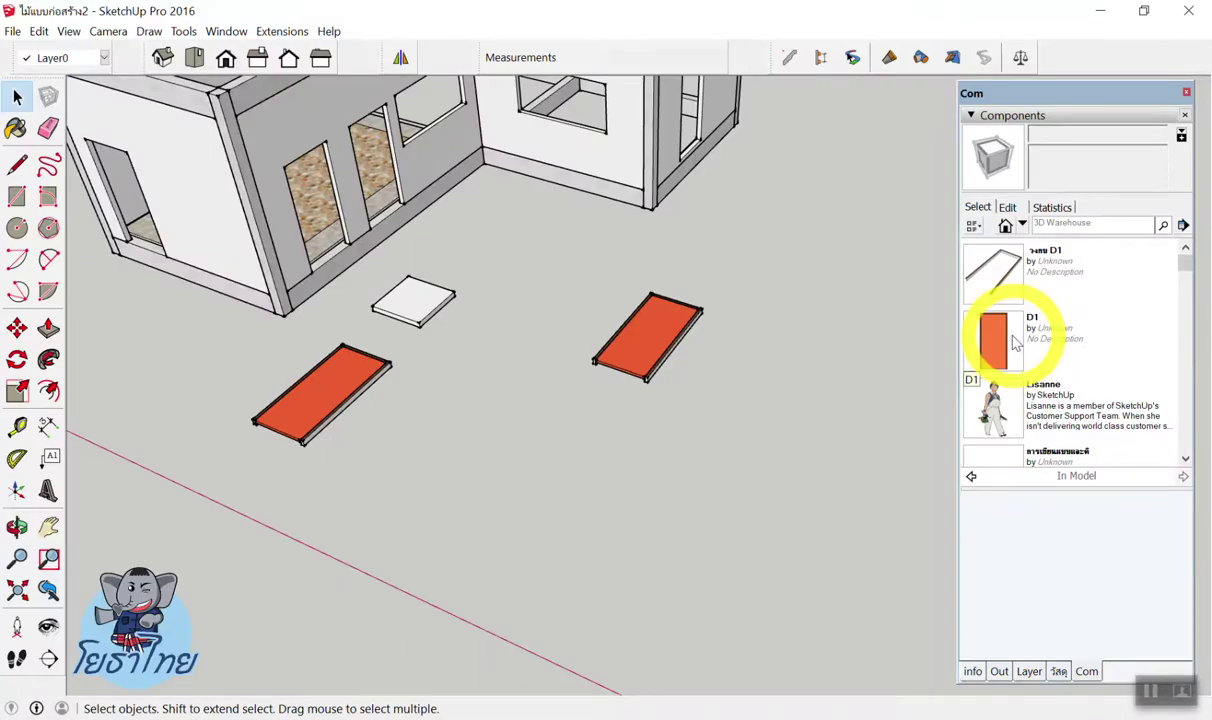
Drop a D1 copy on the ground beside the other panels.
click(1015, 343)
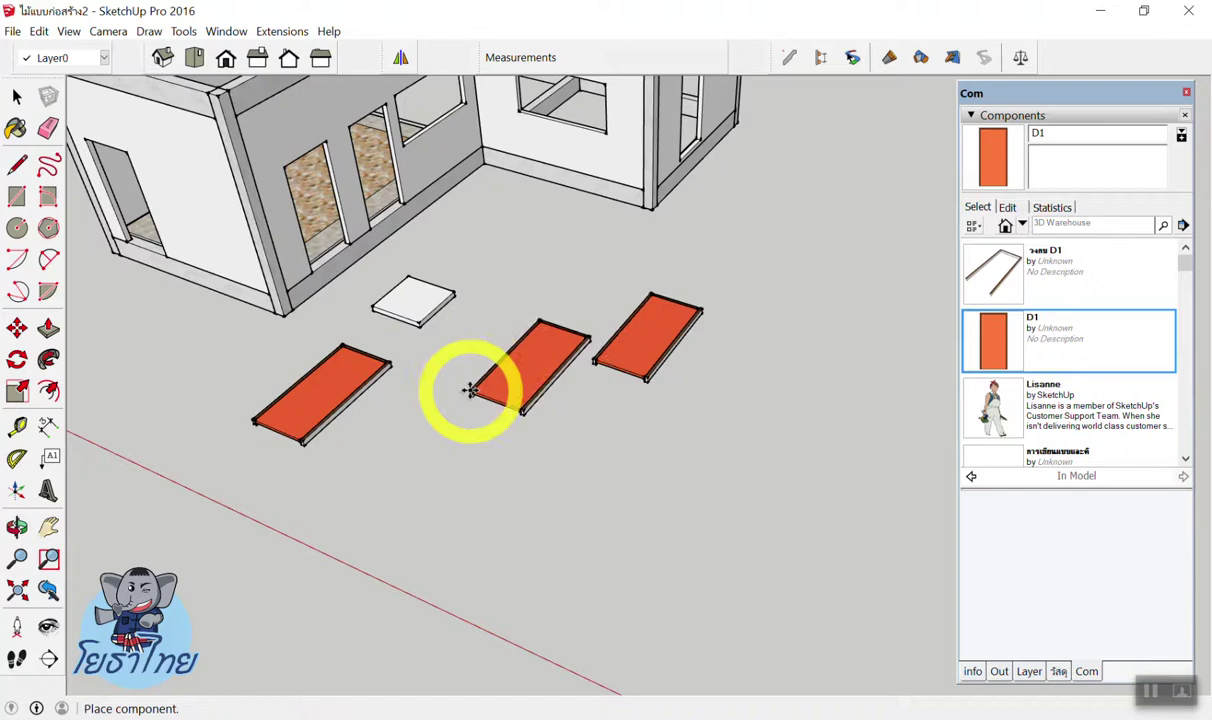
click(470, 390)
mouse_move(811, 398)
middle_down()
mouse_move(265, 200)
mouse_move(918, 296)
middle_up()
Set a D1 door at the base of the first wall opening.
click(993, 335)
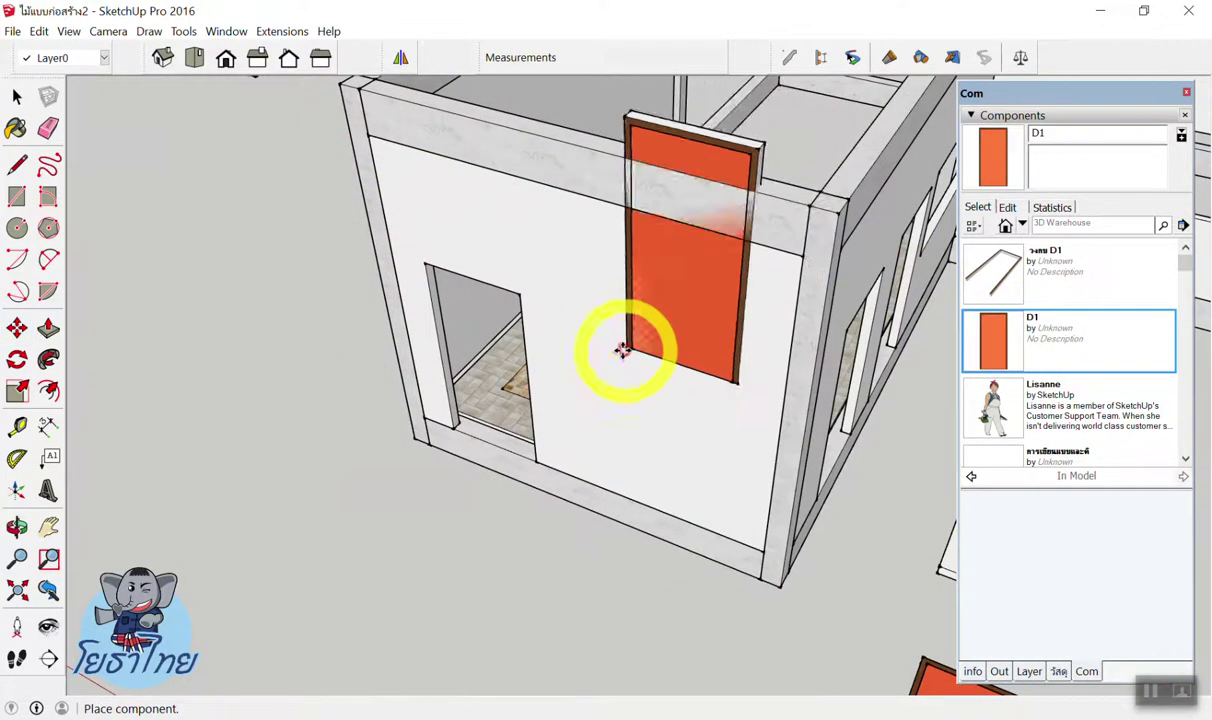
mouse_move(591, 427)
middle_down()
mouse_move(663, 387)
mouse_move(512, 452)
middle_up()
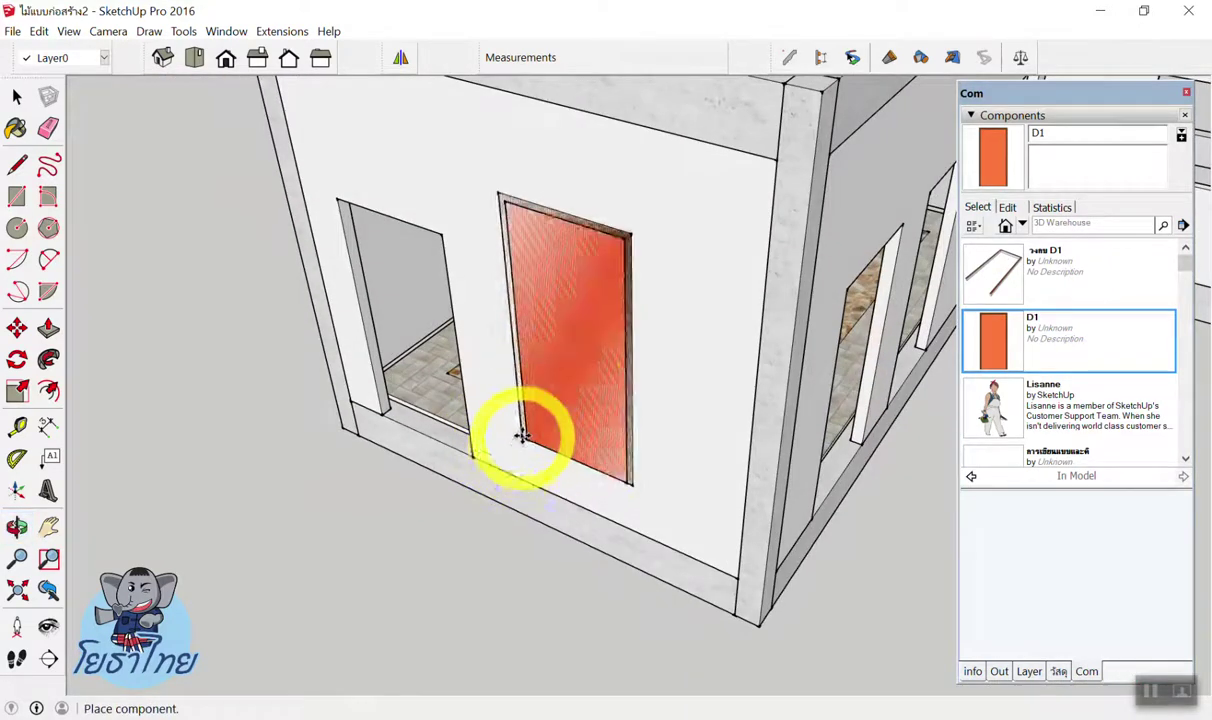
scroll(514, 428, down, 3)
scroll(500, 433, up, 4)
mouse_move(548, 432)
middle_down()
mouse_move(711, 425)
mouse_move(419, 452)
middle_up()
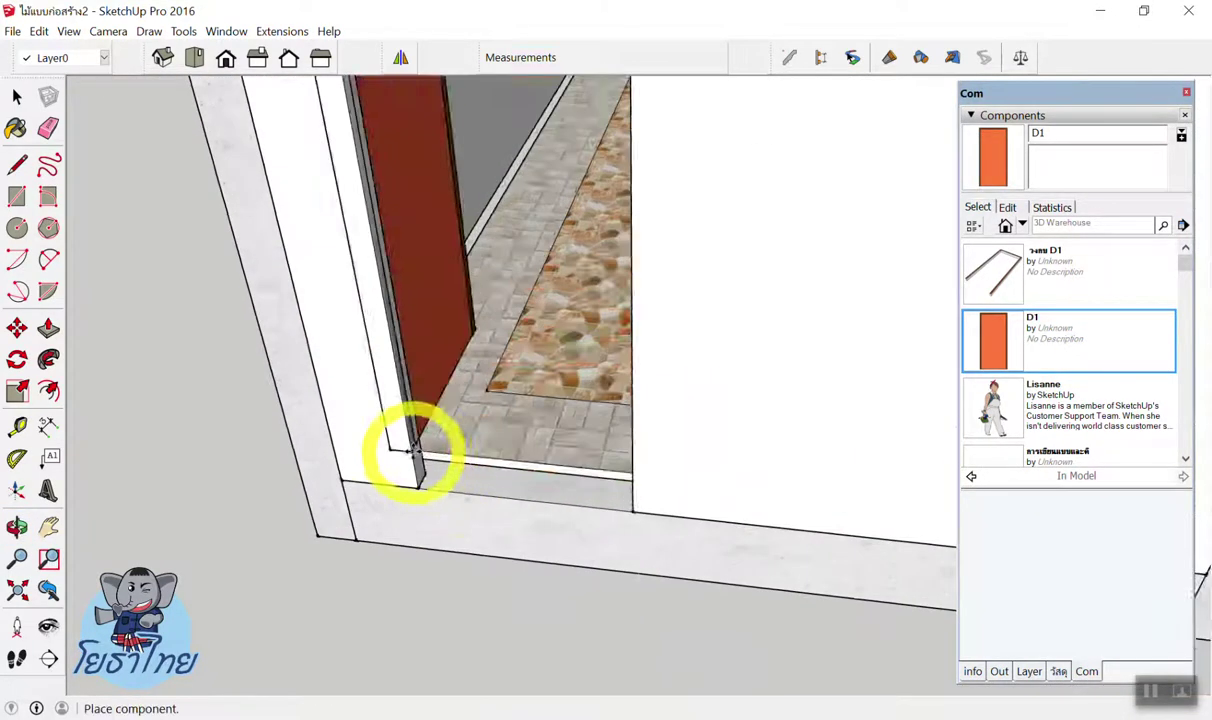
scroll(380, 455, up, 3)
scroll(380, 455, up, 2)
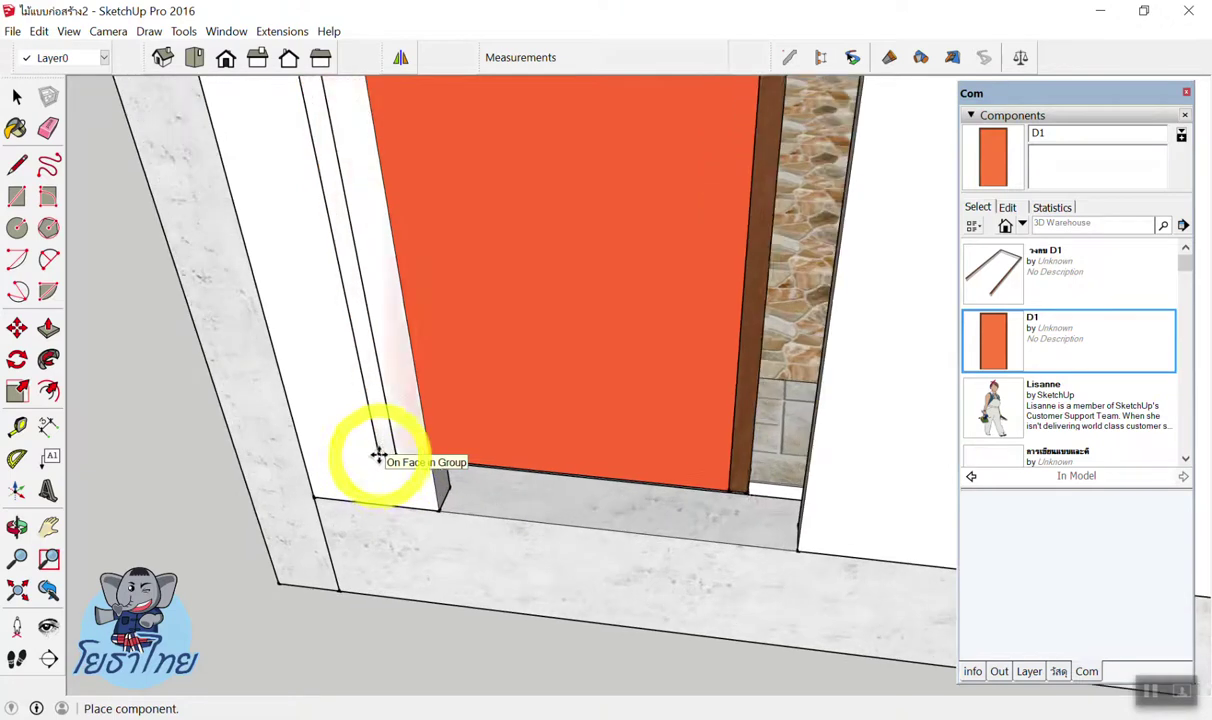
click(438, 510)
scroll(352, 433, down, 3)
scroll(319, 428, down, 3)
mouse_move(319, 428)
middle_down()
mouse_move(238, 428)
mouse_move(628, 316)
middle_up()
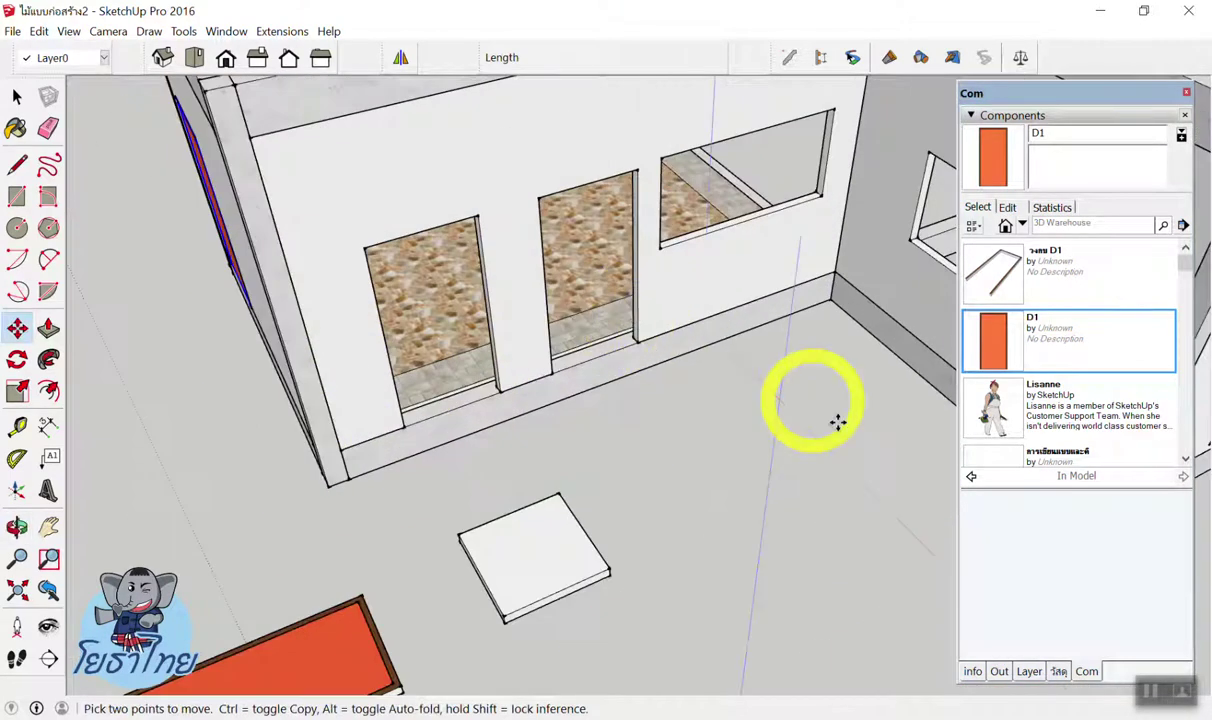
Place two more D1 doors into the remaining wall openings.
click(993, 340)
scroll(400, 400, up, 3)
scroll(301, 388, up, 2)
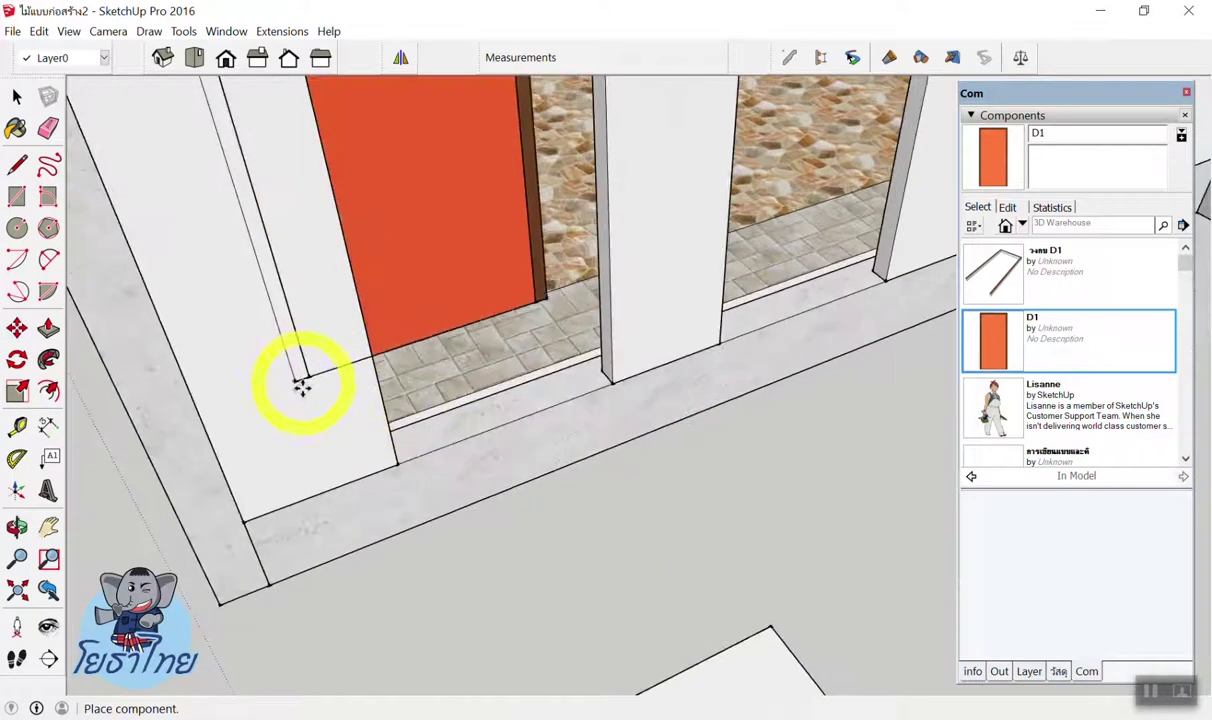
click(397, 463)
scroll(600, 400, down, 4)
click(1030, 338)
scroll(609, 338, up, 3)
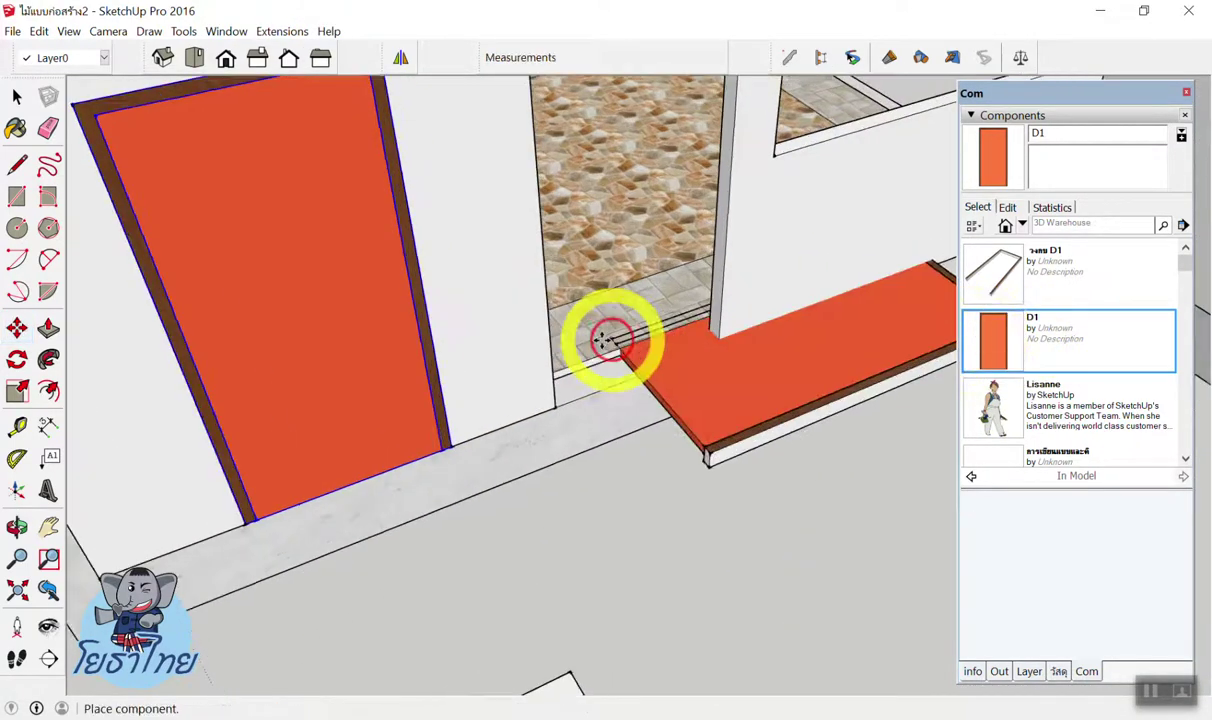
scroll(455, 357, up, 2)
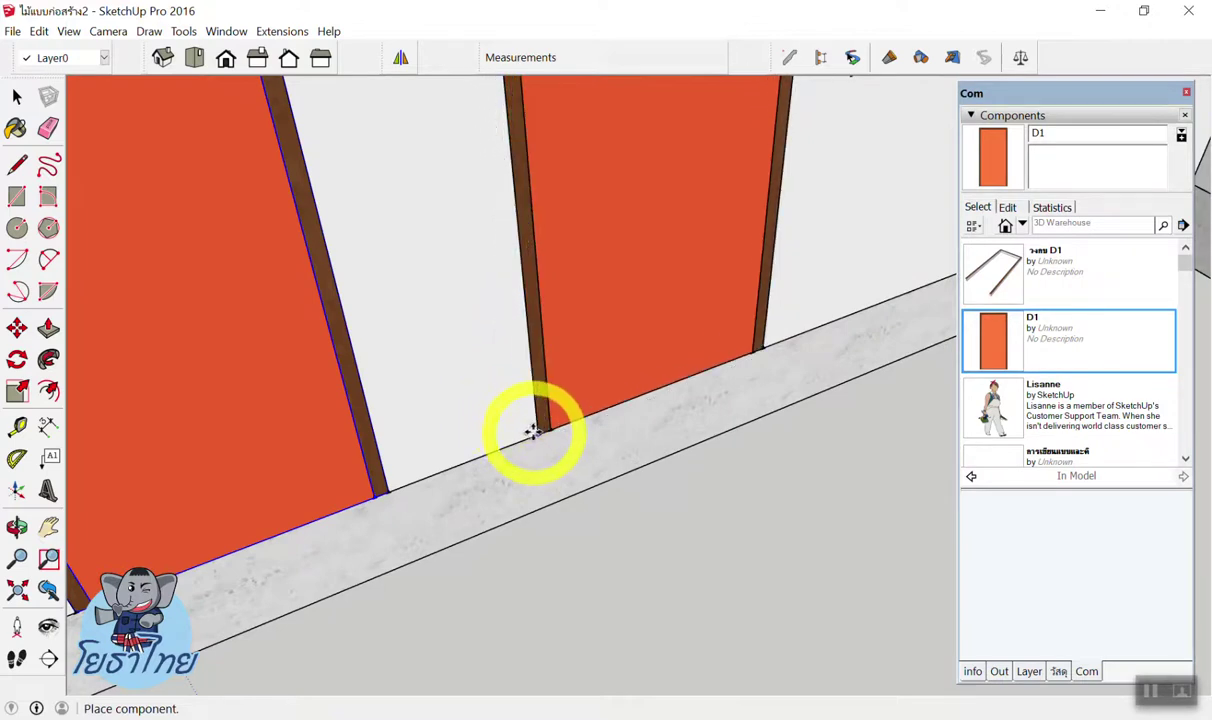
click(533, 430)
scroll(544, 371, down, 2)
scroll(621, 415, down, 3)
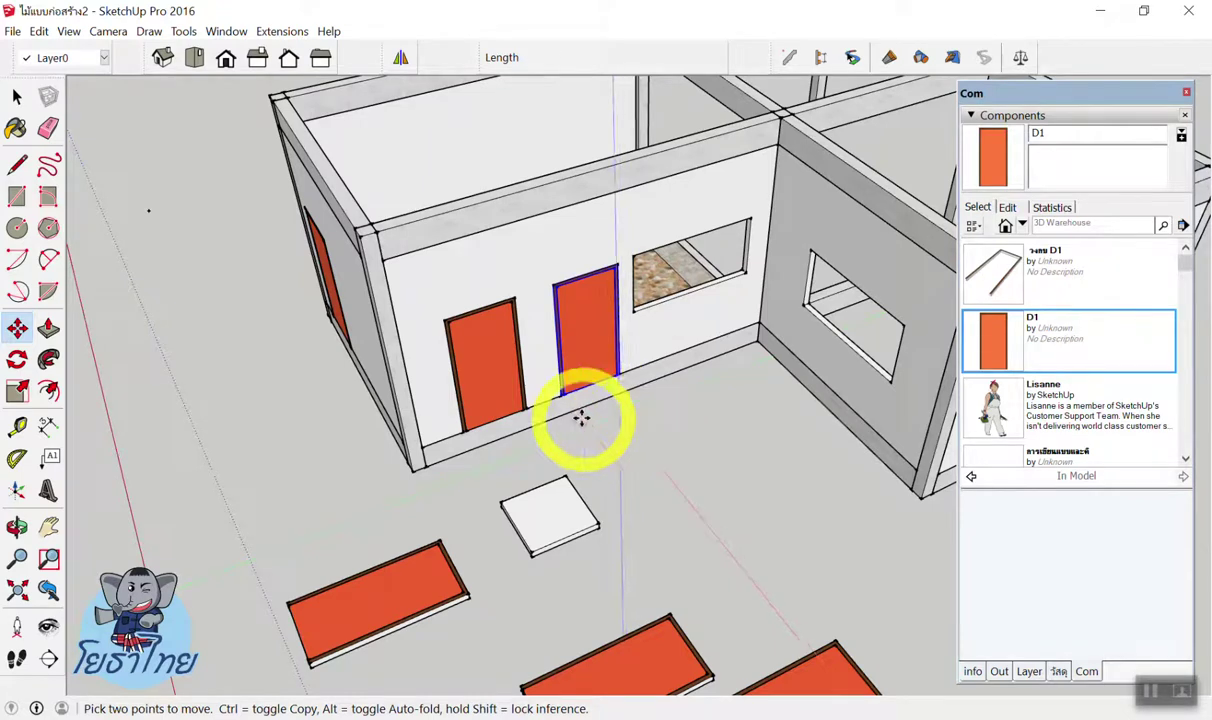
scroll(671, 108, down, 3)
key(space)
scroll(644, 325, down, 1)
Delete the leftover orange slabs lying on the ground.
drag(690, 290, 582, 392)
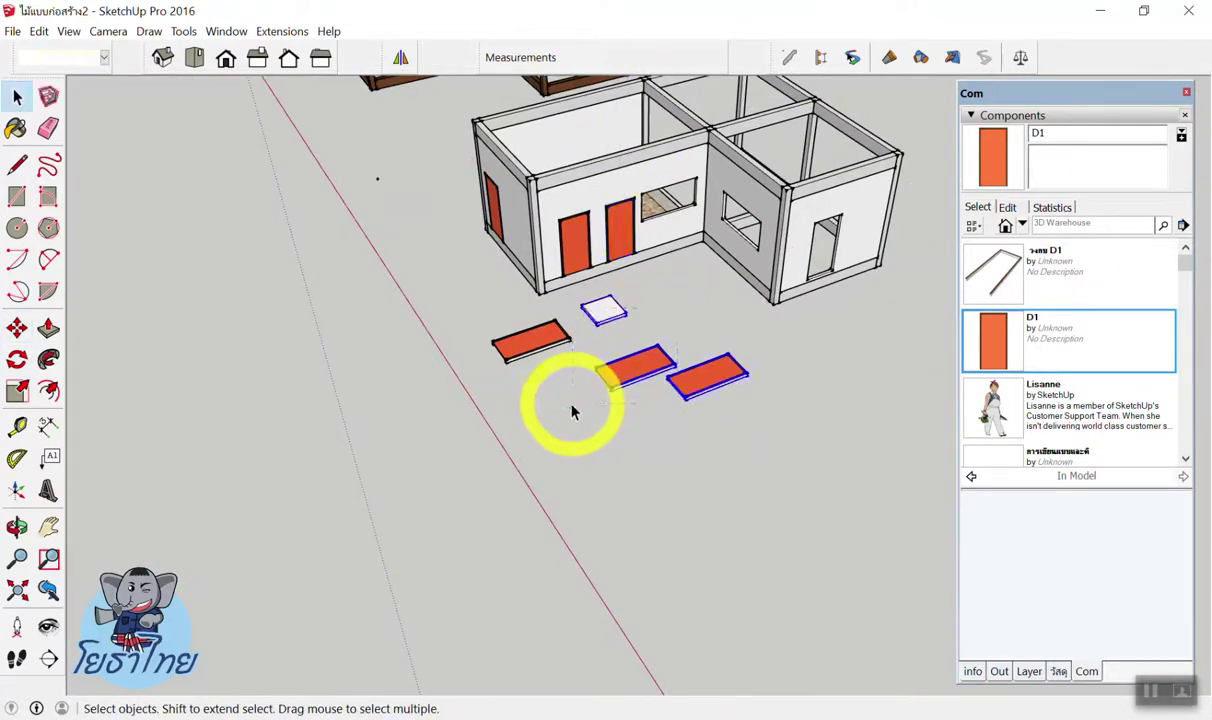
key(Delete)
click(540, 360)
key(Delete)
middle_drag(533, 368, 533, 270)
scroll(1083, 419, down, 3)
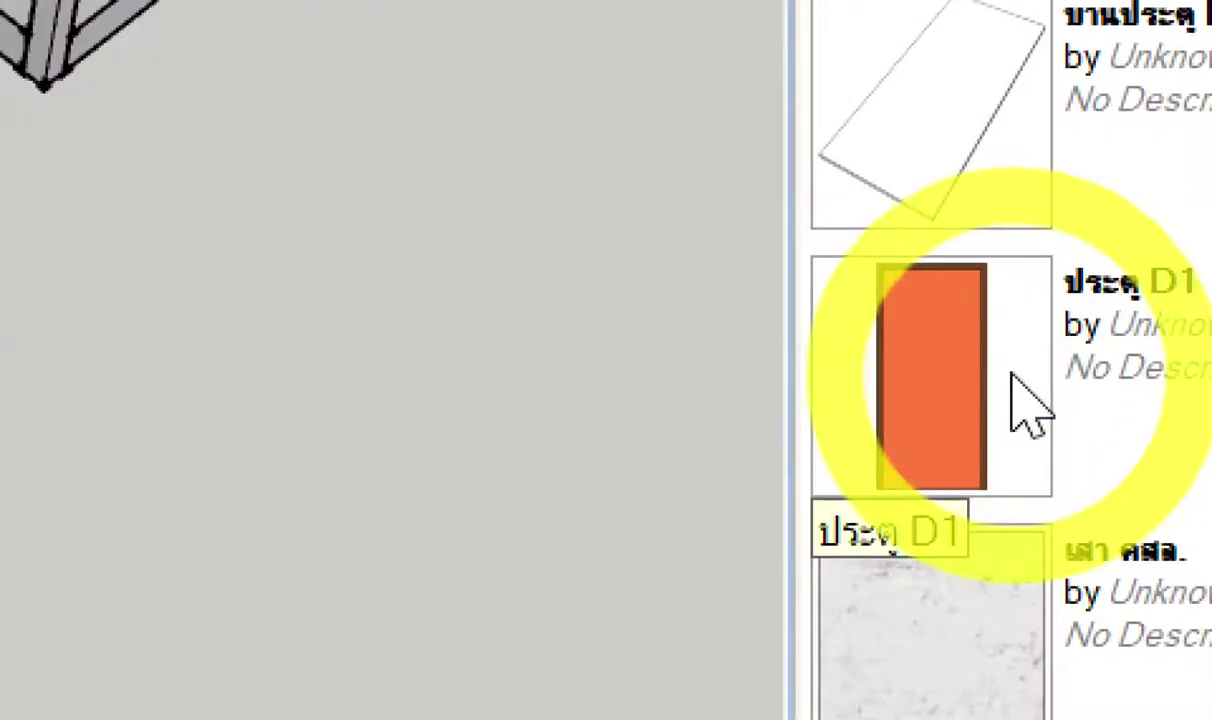
Place a ประตู D1 door copy on the ground and explode it into loose geometry.
click(1025, 383)
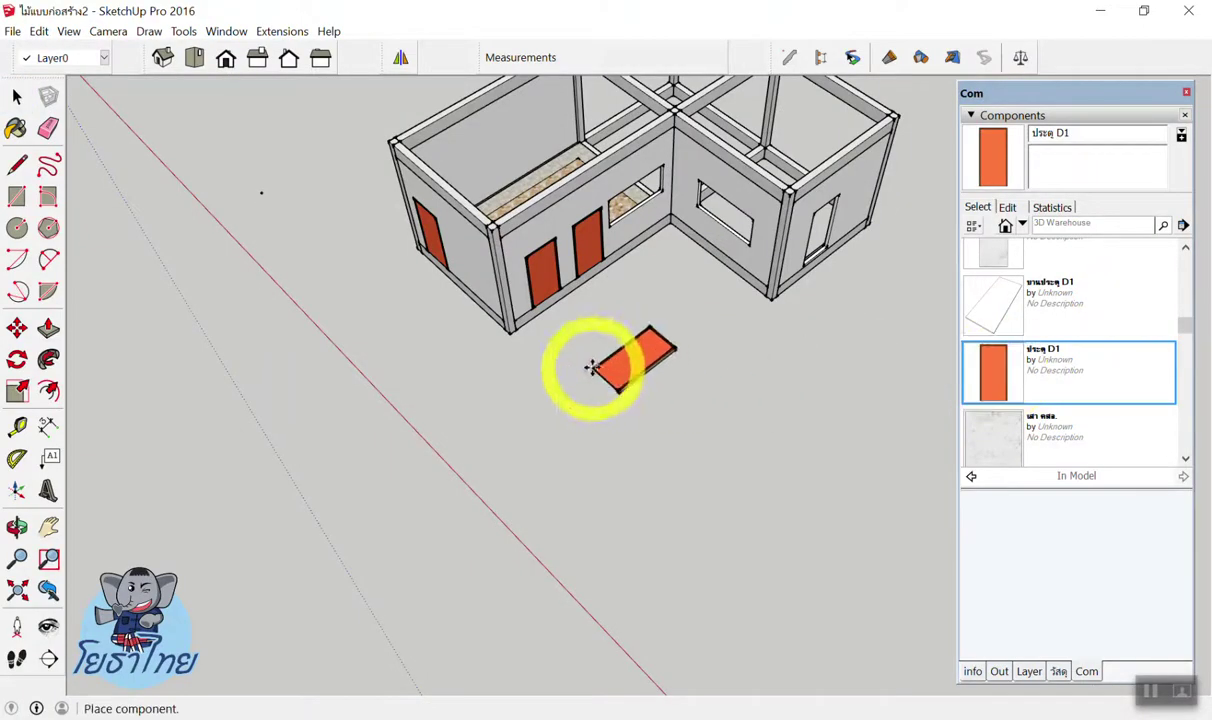
click(614, 362)
scroll(627, 356, up, 5)
key(space)
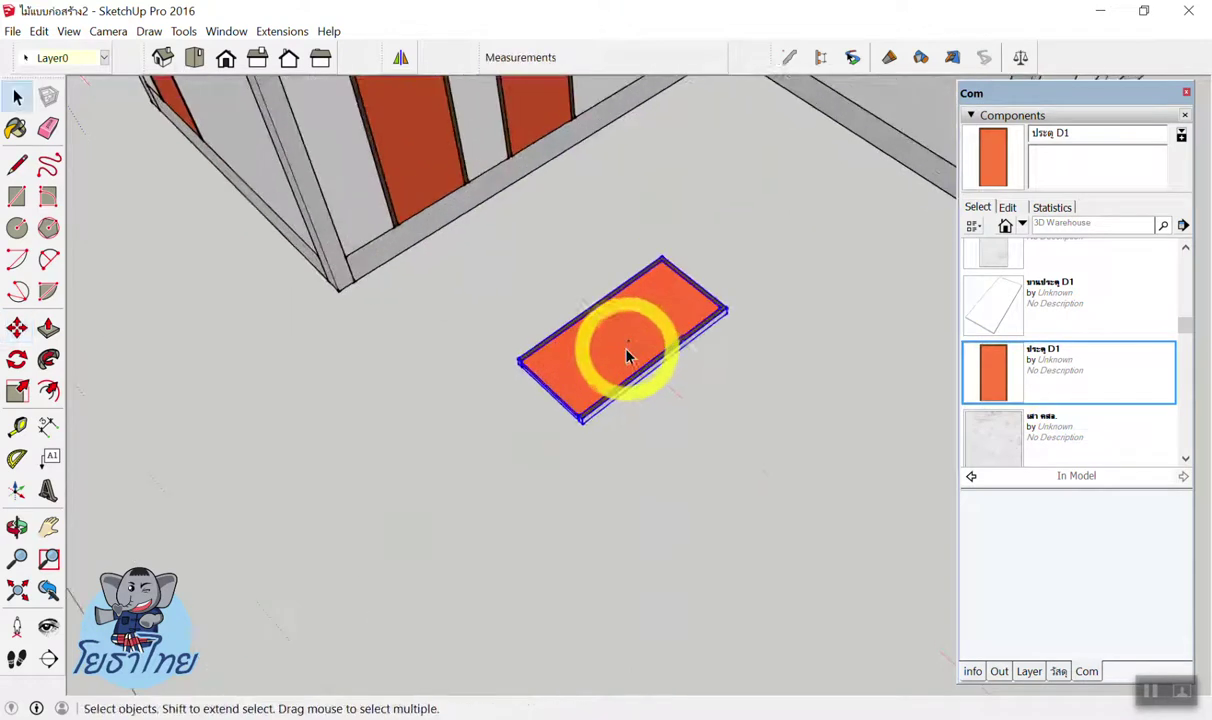
right_click(618, 328)
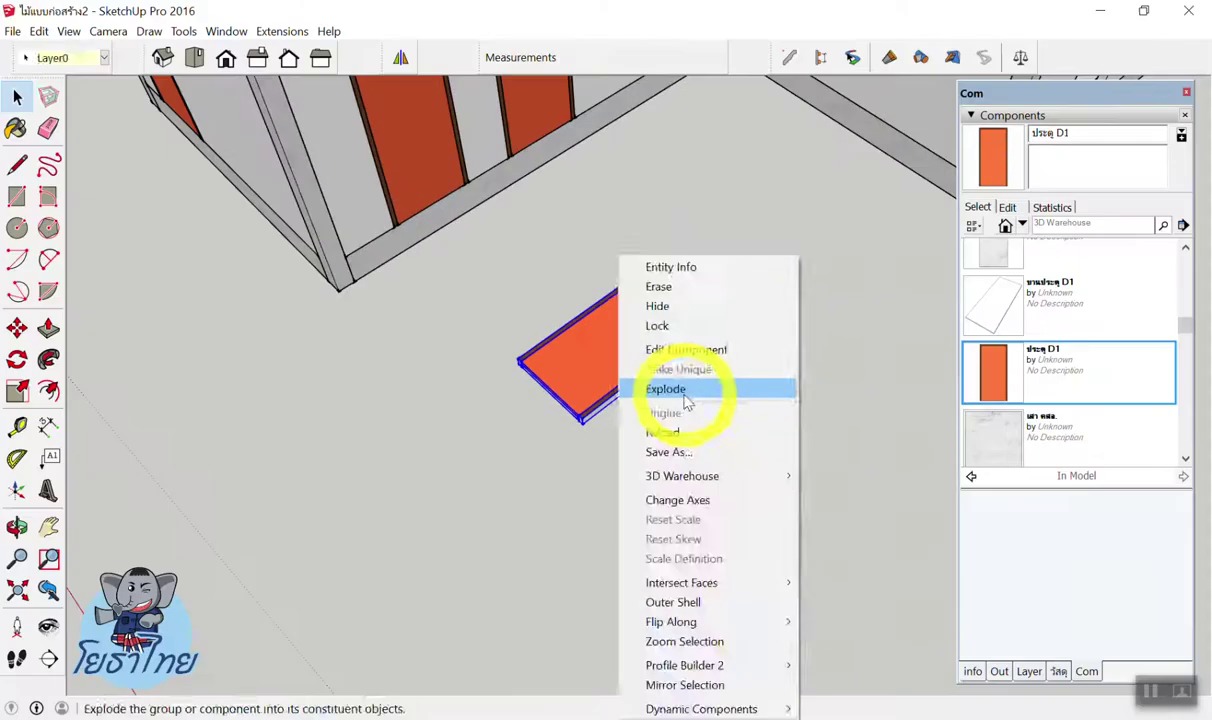
click(684, 392)
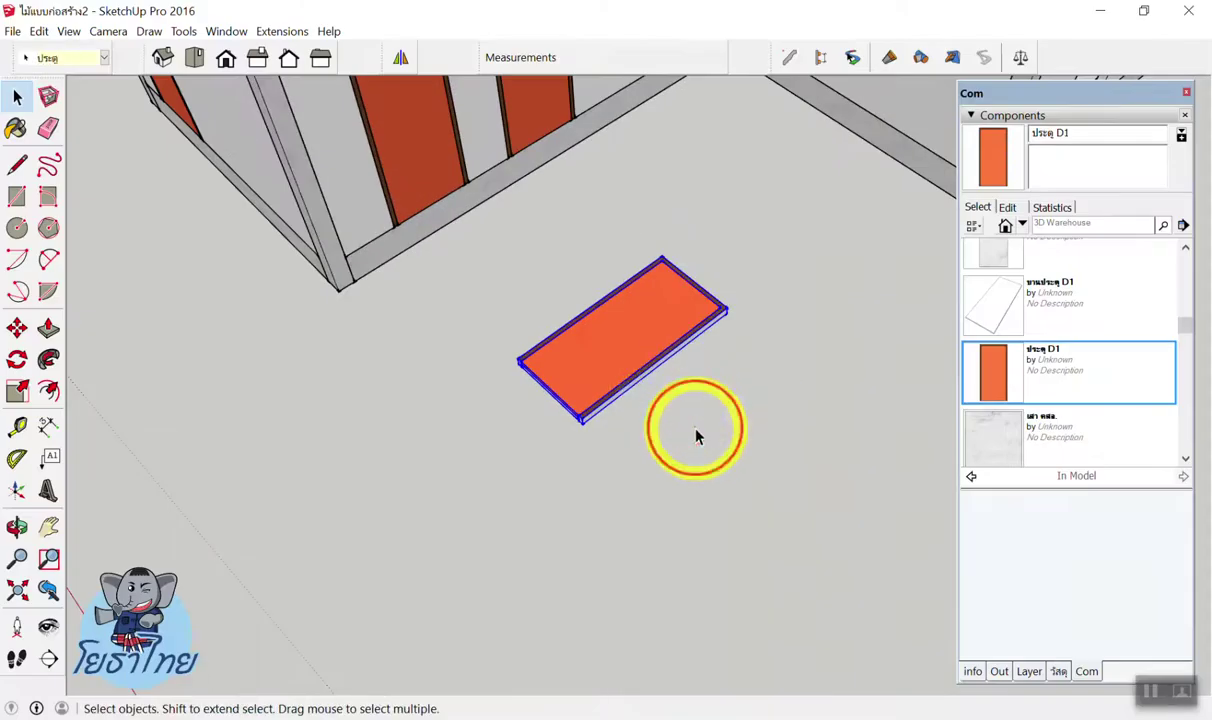
scroll(695, 433, up, 3)
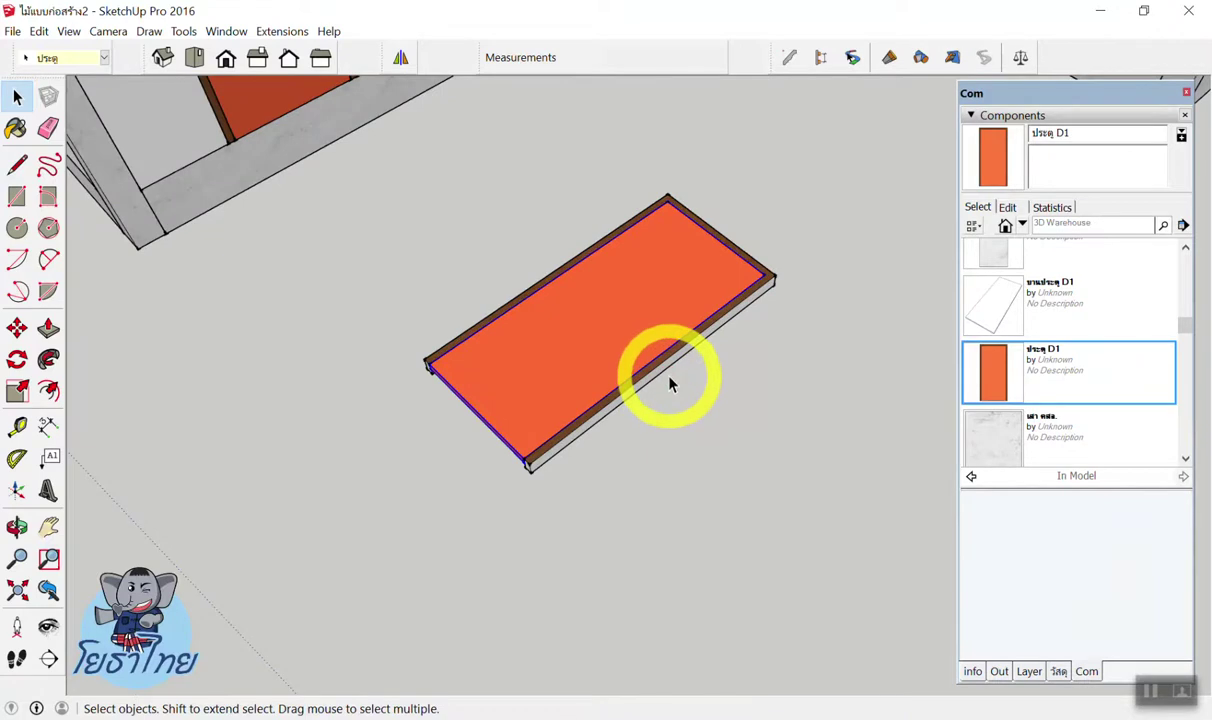
scroll(719, 399, down, 2)
mouse_move(719, 399)
middle_down()
mouse_move(736, 419)
mouse_move(584, 460)
middle_up()
drag(508, 490, 745, 258)
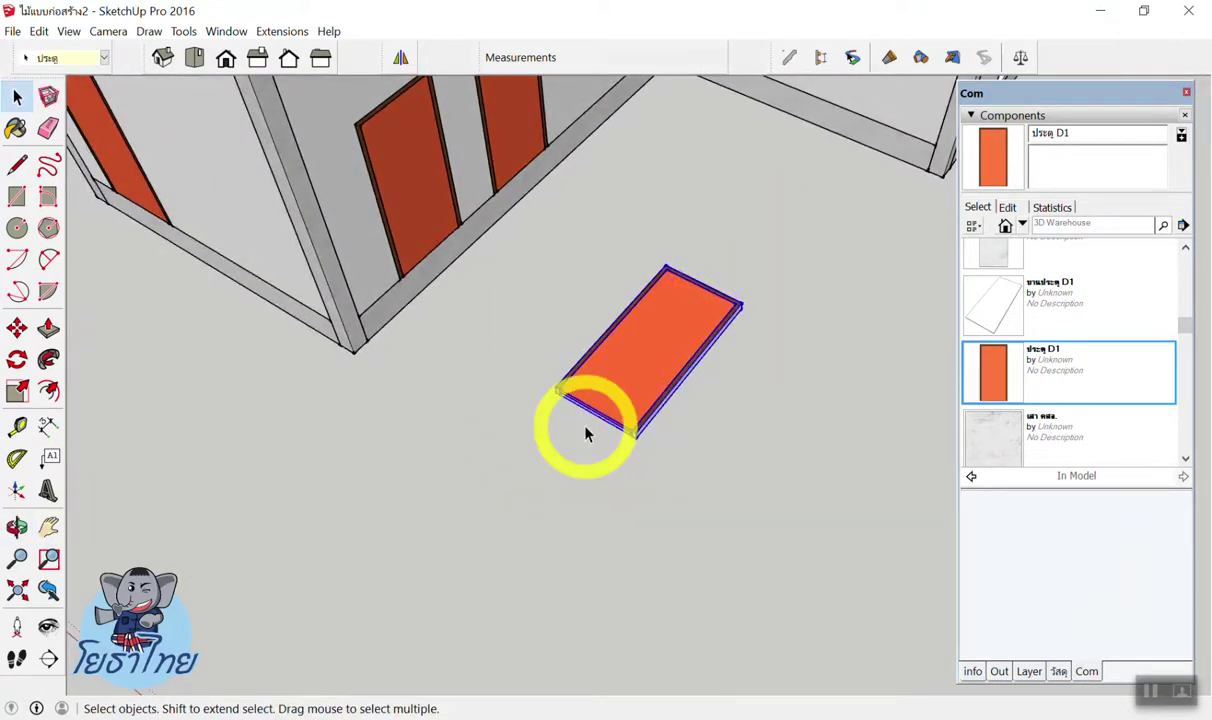
Delete the door panels from the wall openings and select the loose slab on the ground.
ctrl+click(487, 149)
key(Delete)
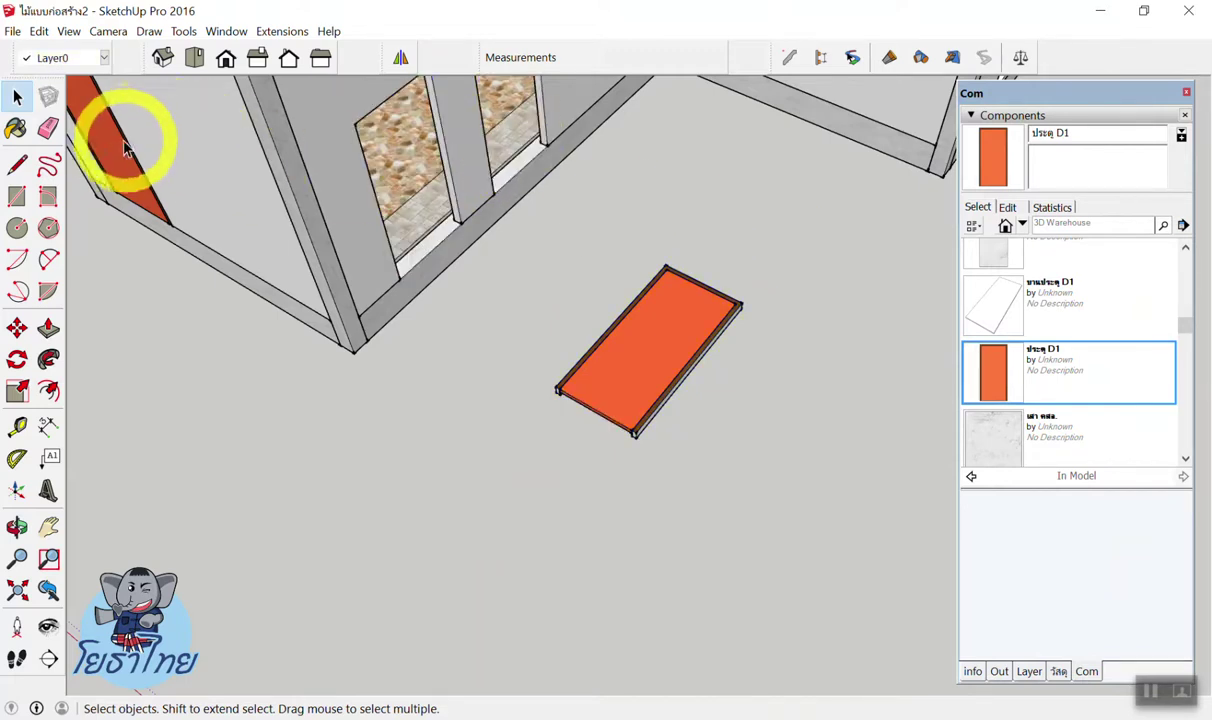
click(125, 148)
key(Delete)
drag(517, 497, 765, 262)
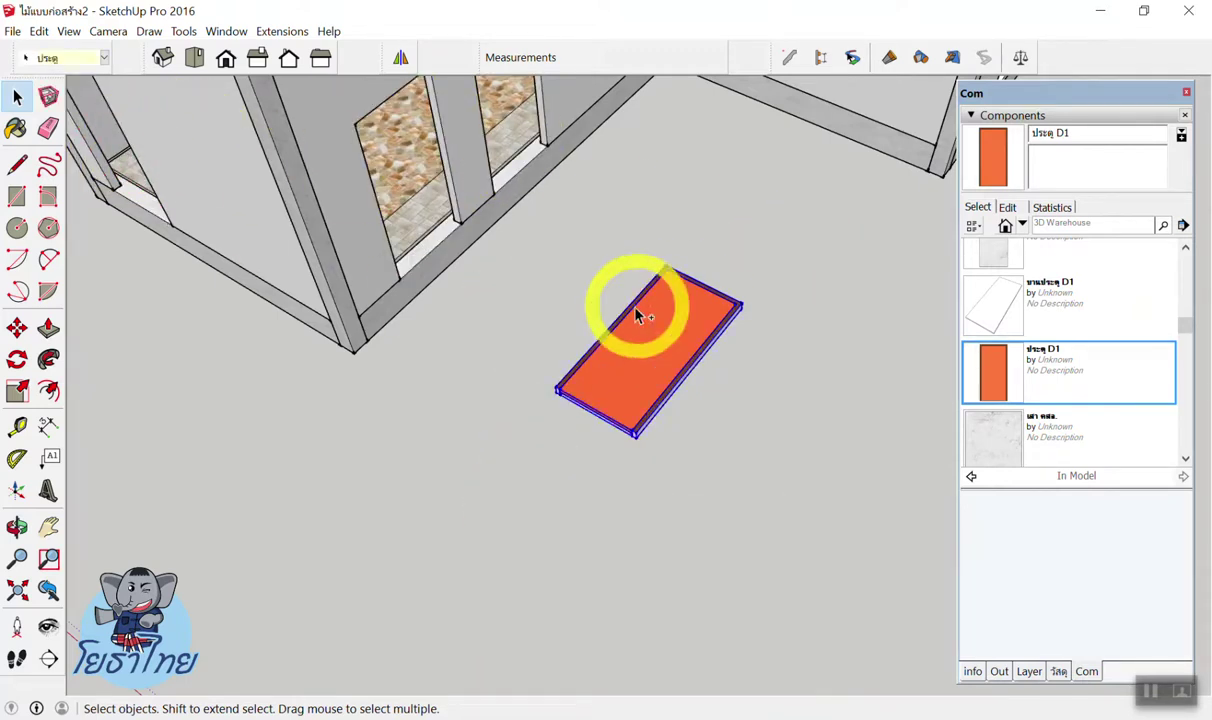
right_click(638, 316)
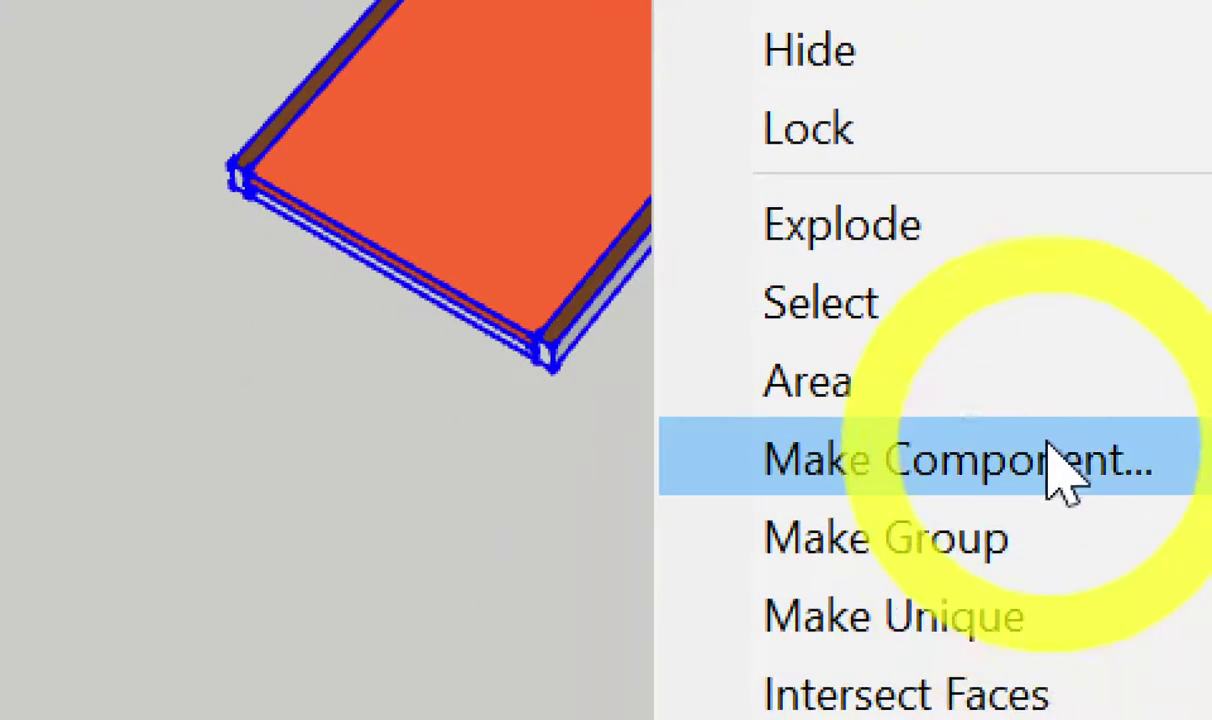
Start a new component from the slab named D2, set to glue to any surface.
click(1050, 455)
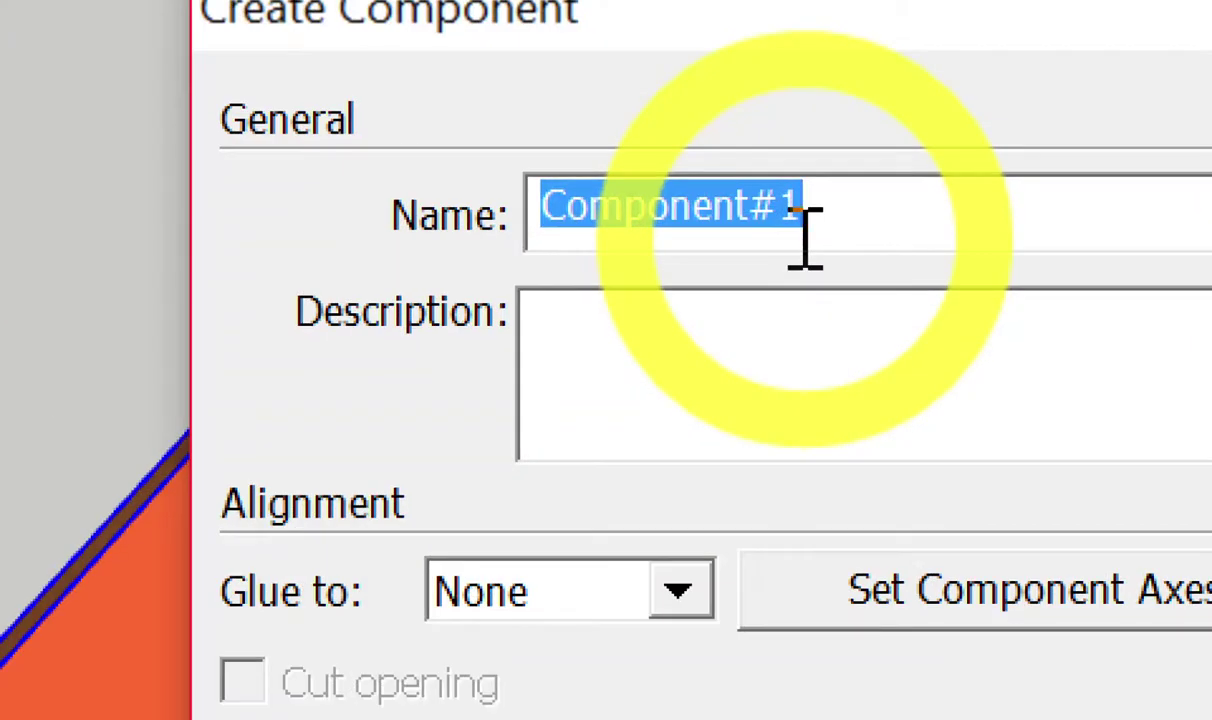
text(D)
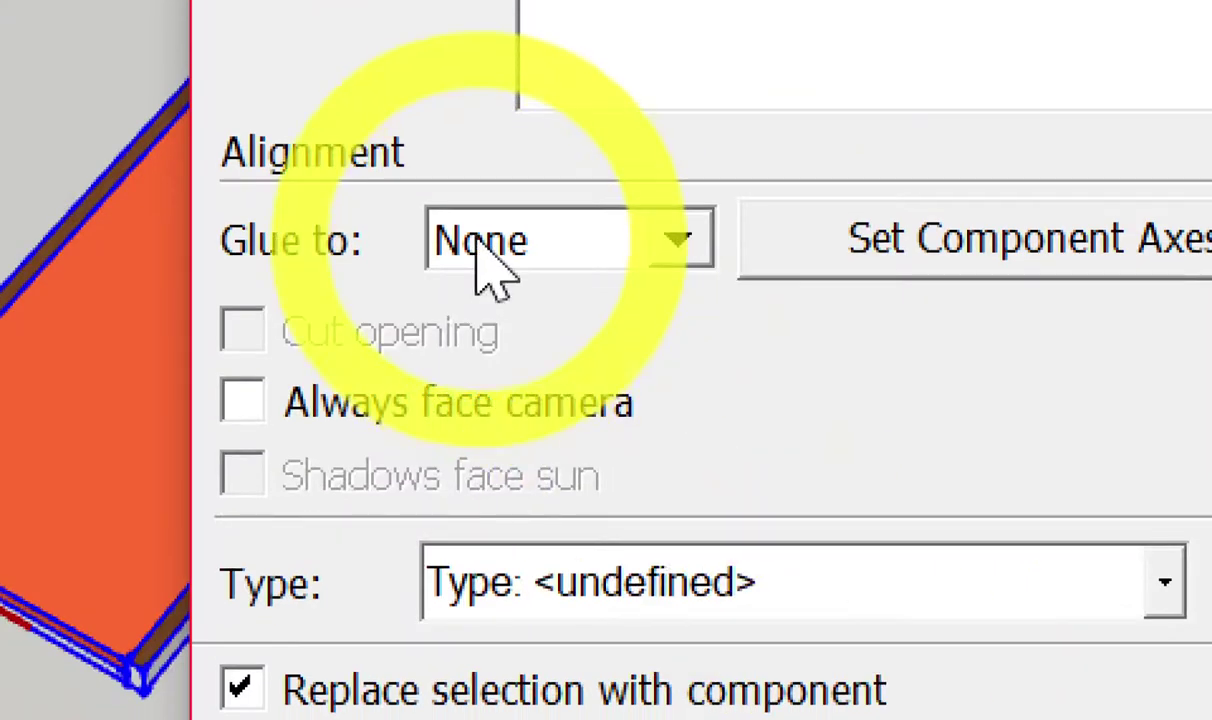
click(478, 252)
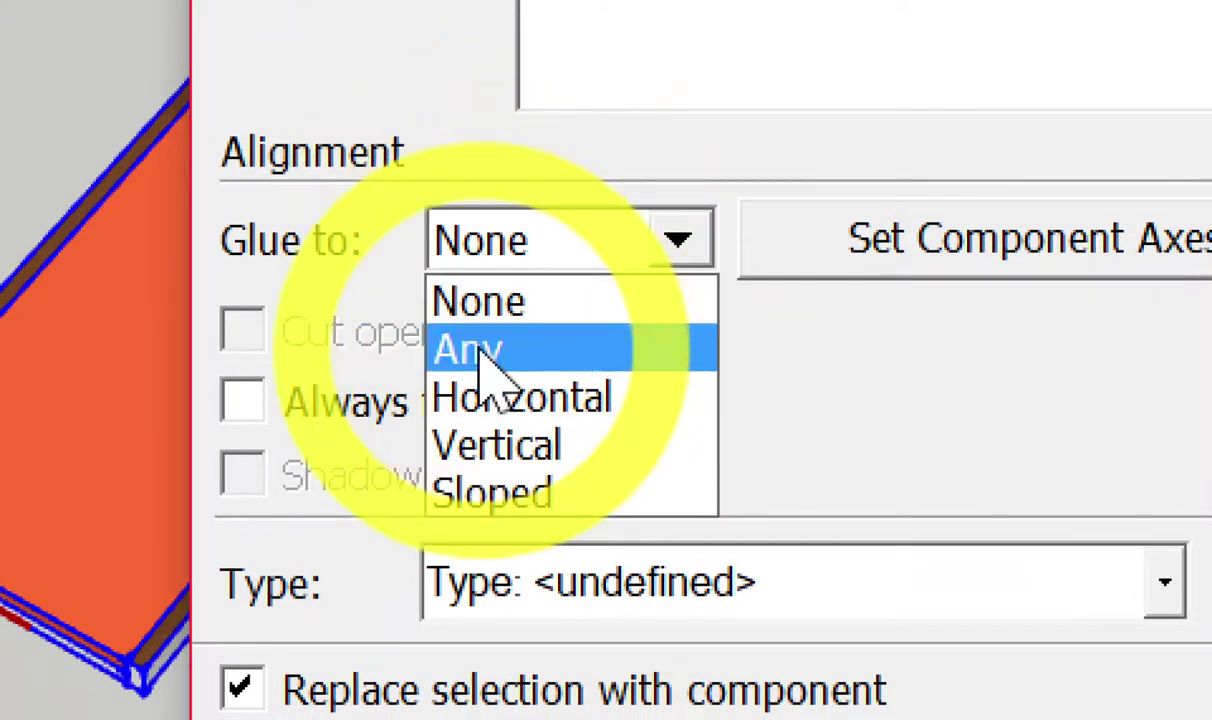
click(482, 355)
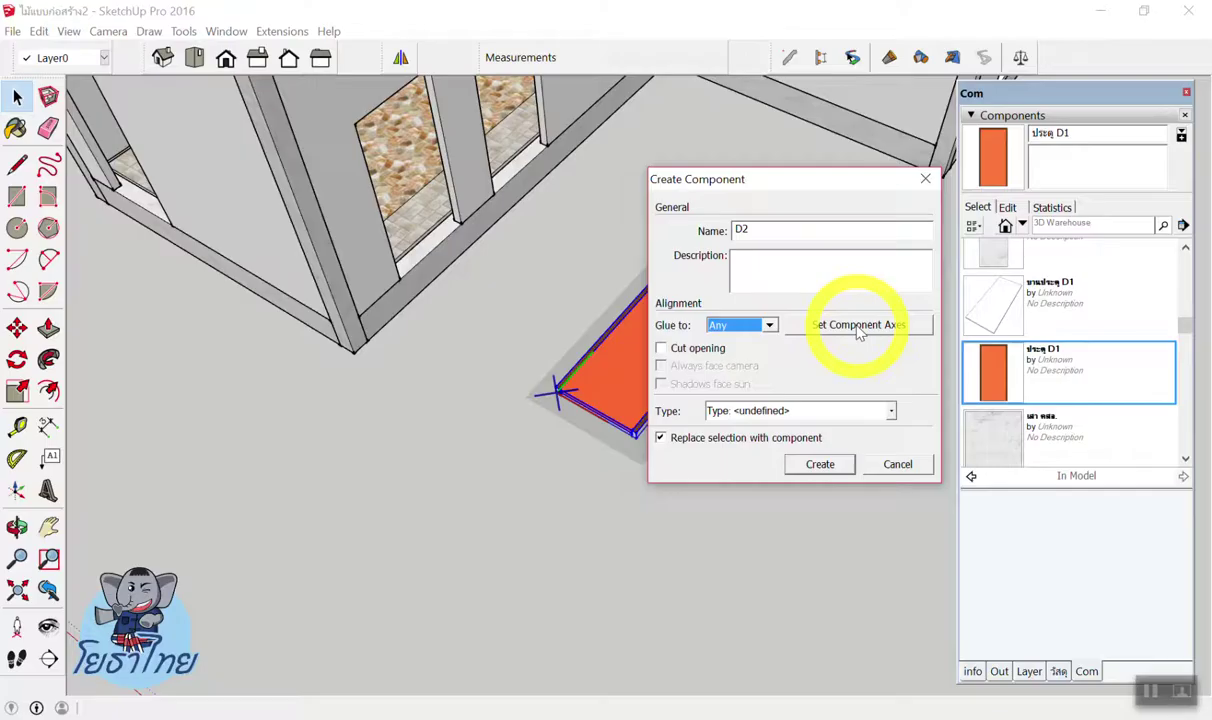
Put the D2 axes at the door's bottom corner, red along its long edge, and create it.
click(845, 325)
scroll(600, 410, up, 3)
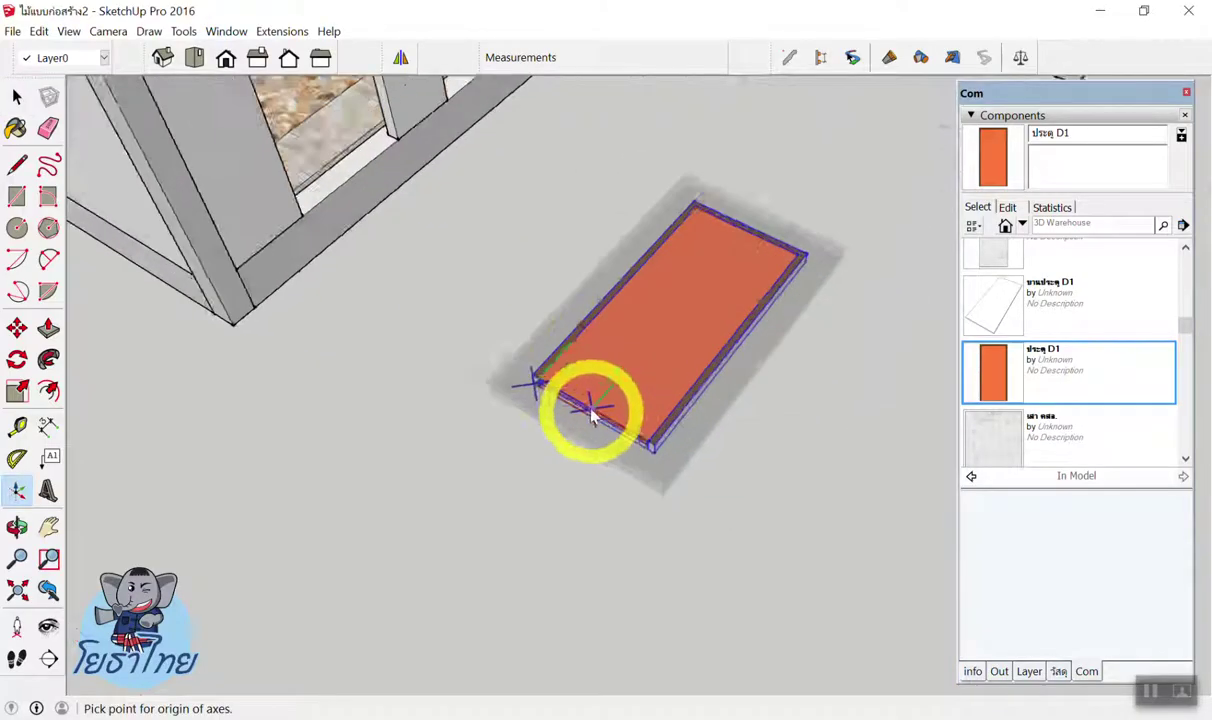
scroll(567, 398, up, 2)
scroll(565, 370, up, 2)
scroll(545, 395, up, 2)
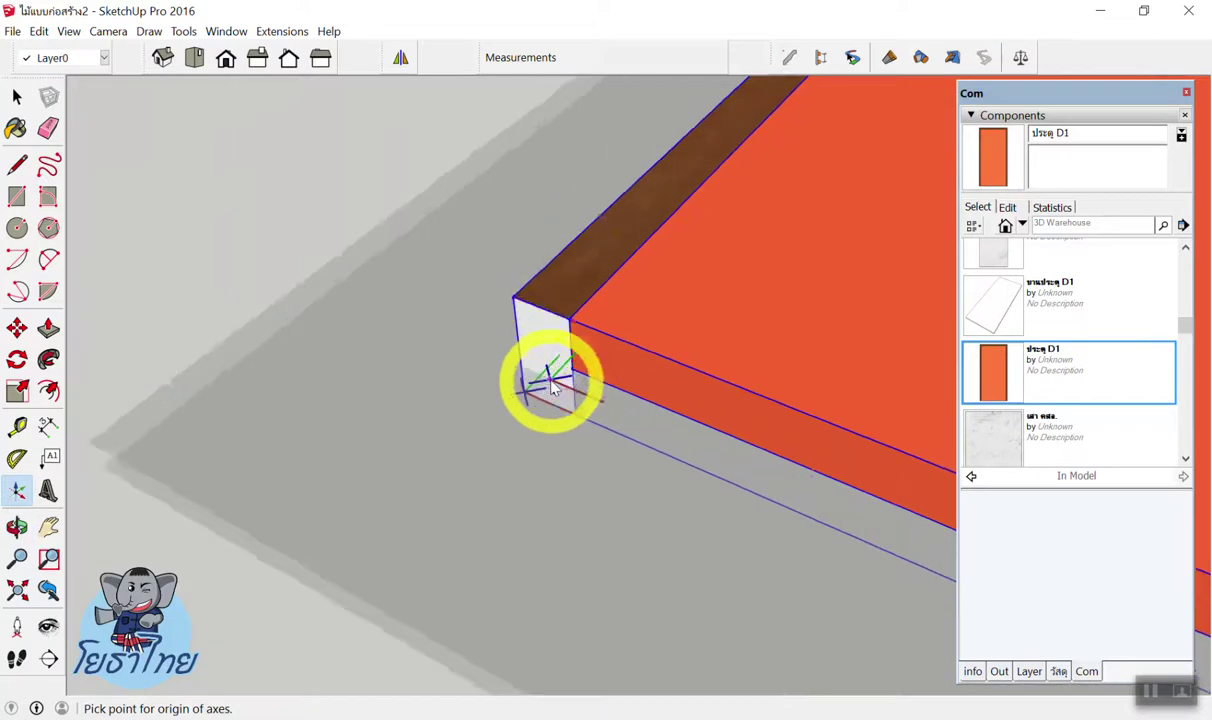
scroll(530, 395, up, 2)
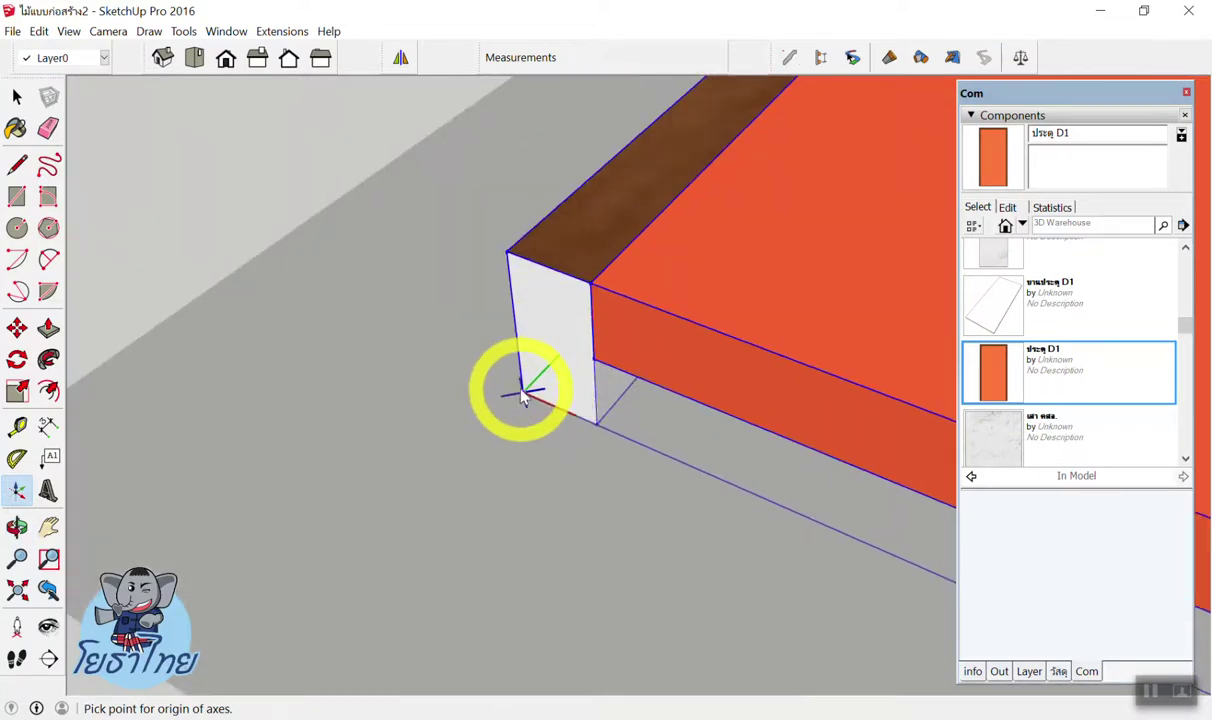
click(521, 396)
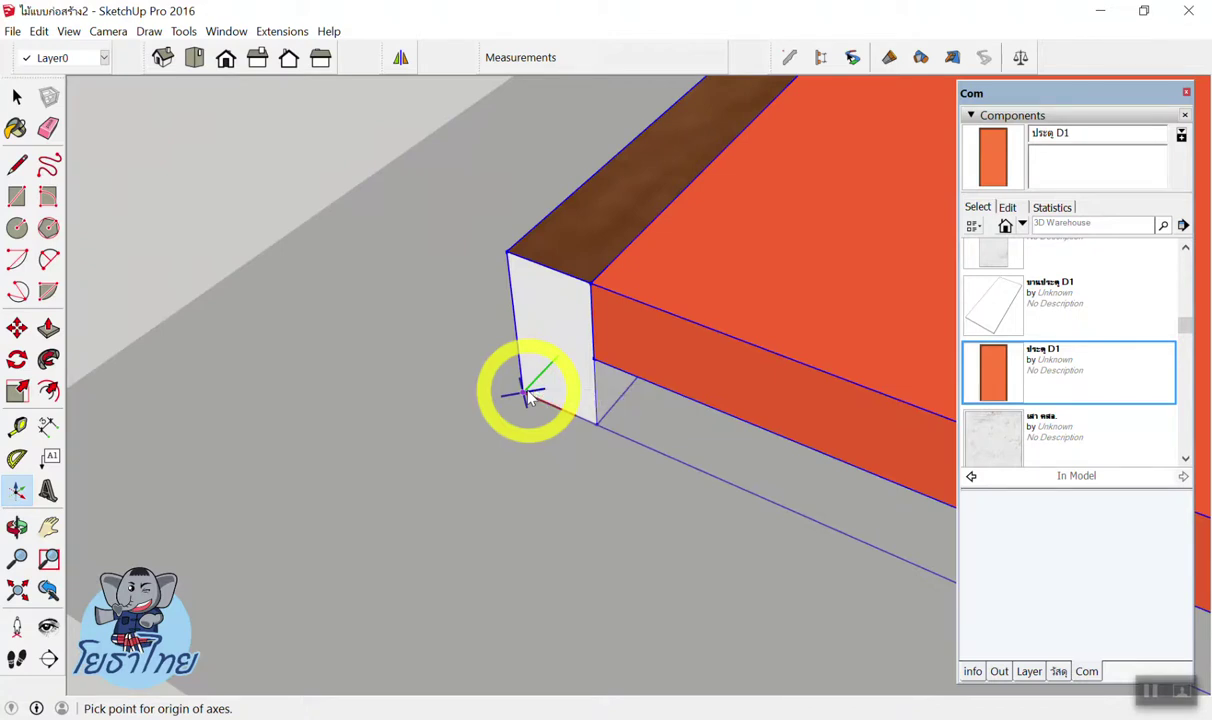
click(530, 262)
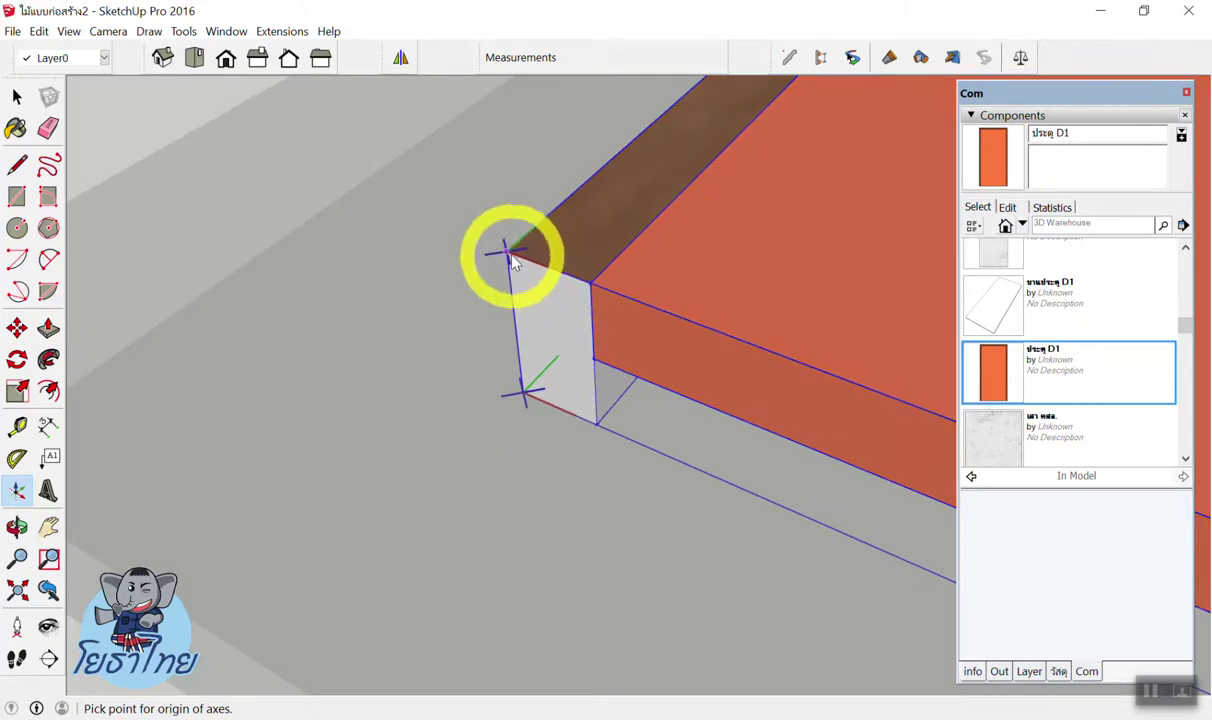
click(671, 314)
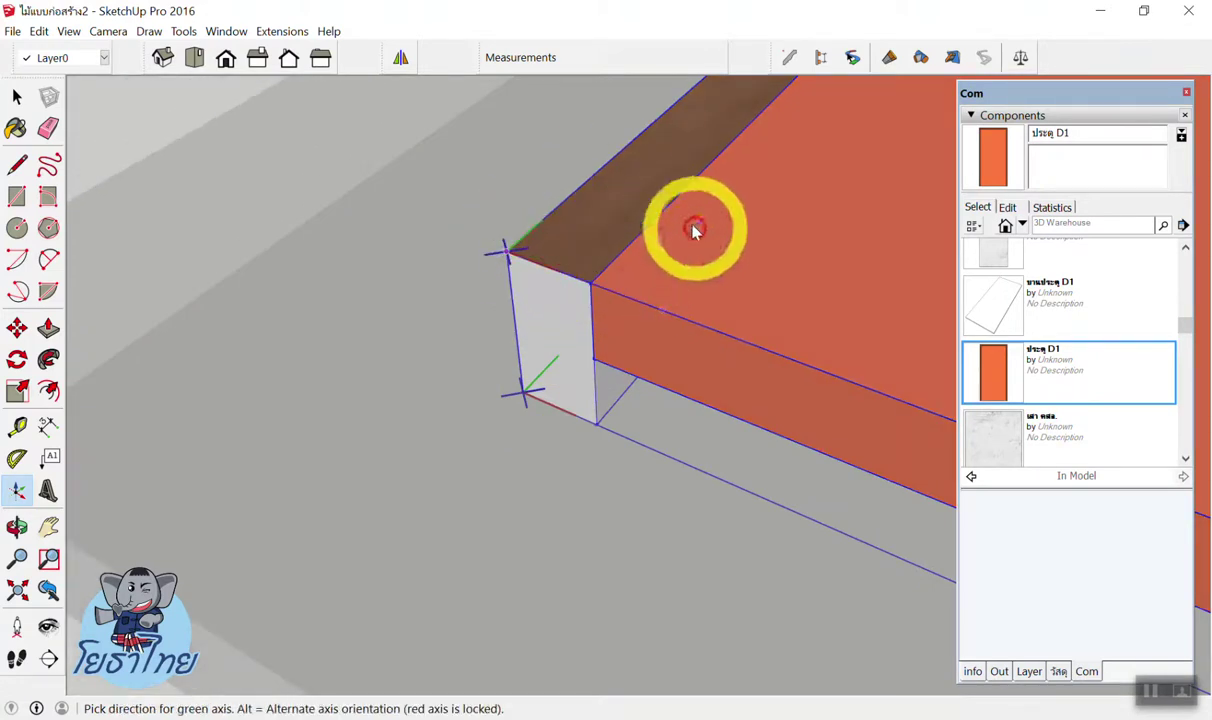
click(619, 160)
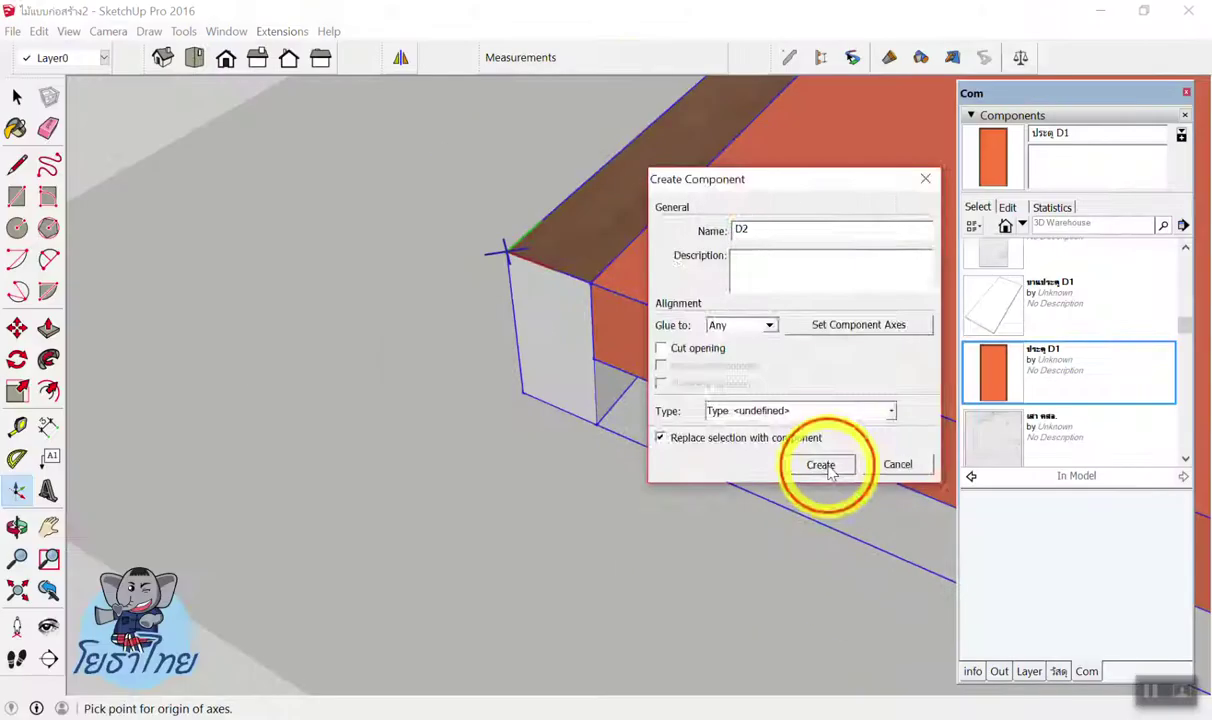
click(820, 465)
key(space)
scroll(720, 380, down, 2)
scroll(690, 371, down, 1)
scroll(663, 387, down, 1)
scroll(1035, 455, down, 2)
scroll(1031, 430, up, 3)
scroll(1027, 413, up, 3)
click(1007, 410)
scroll(609, 365, down, 3)
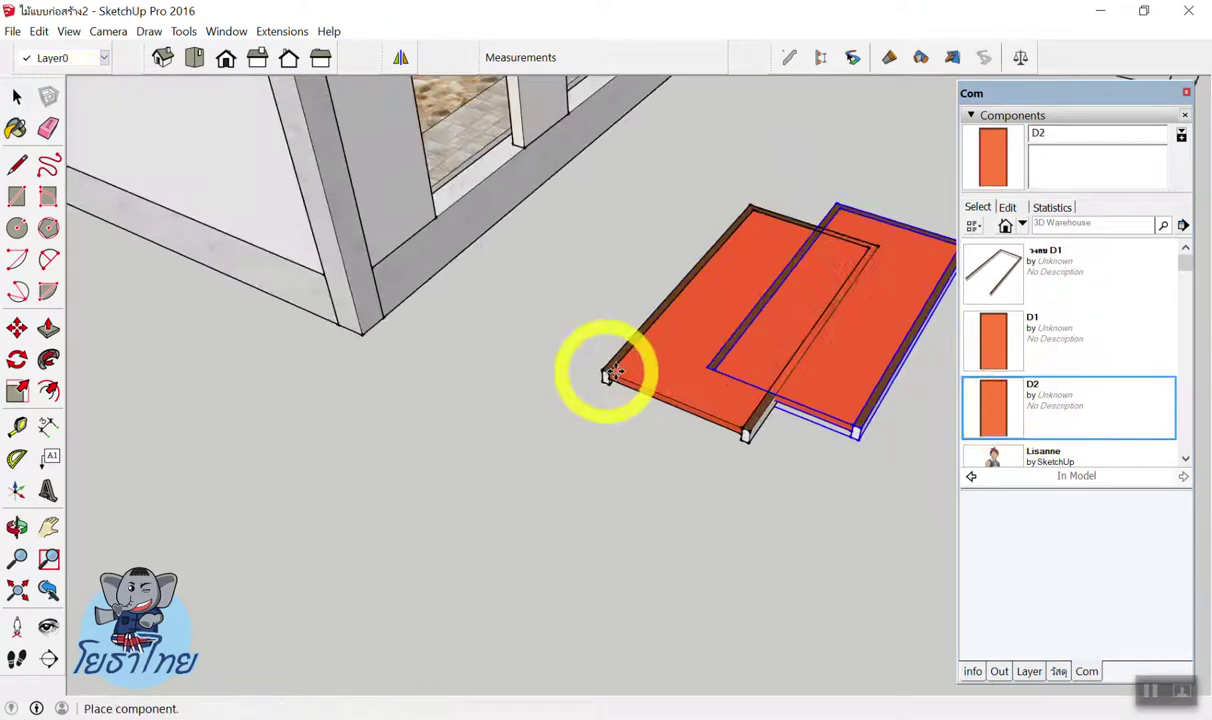
scroll(698, 352, down, 1)
scroll(500, 430, down, 3)
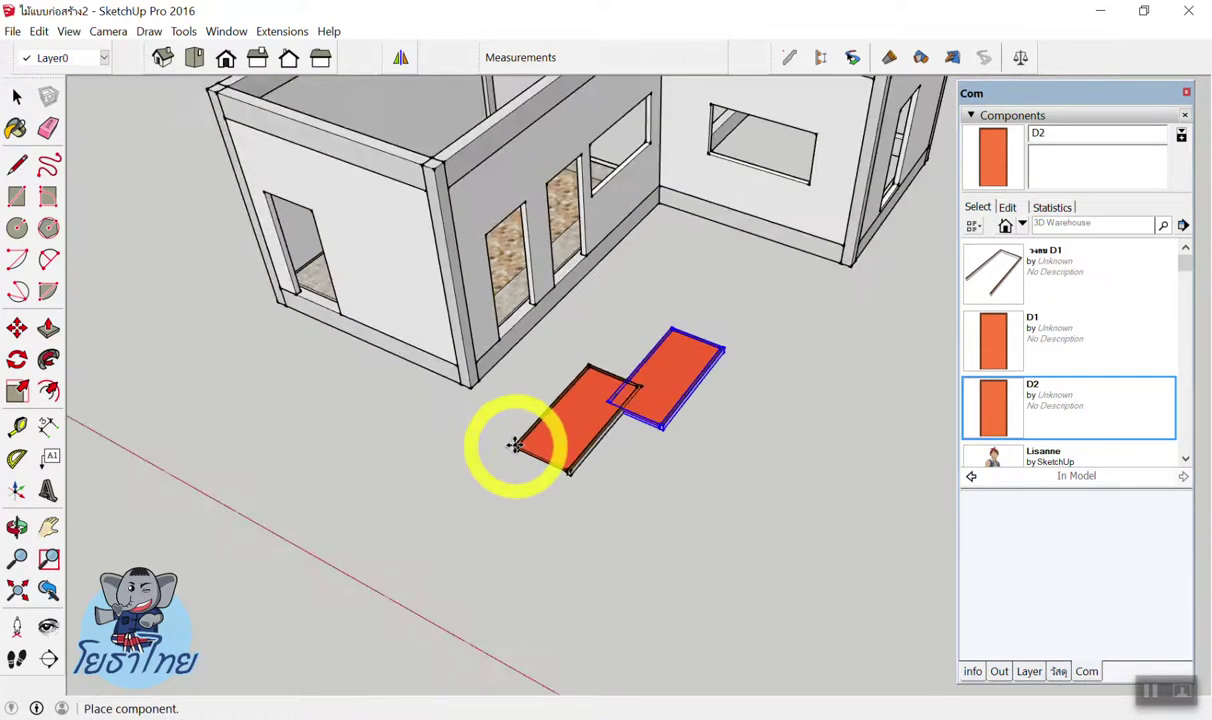
scroll(514, 344, down, 2)
scroll(495, 200, up, 4)
scroll(340, 237, up, 3)
scroll(345, 260, down, 2)
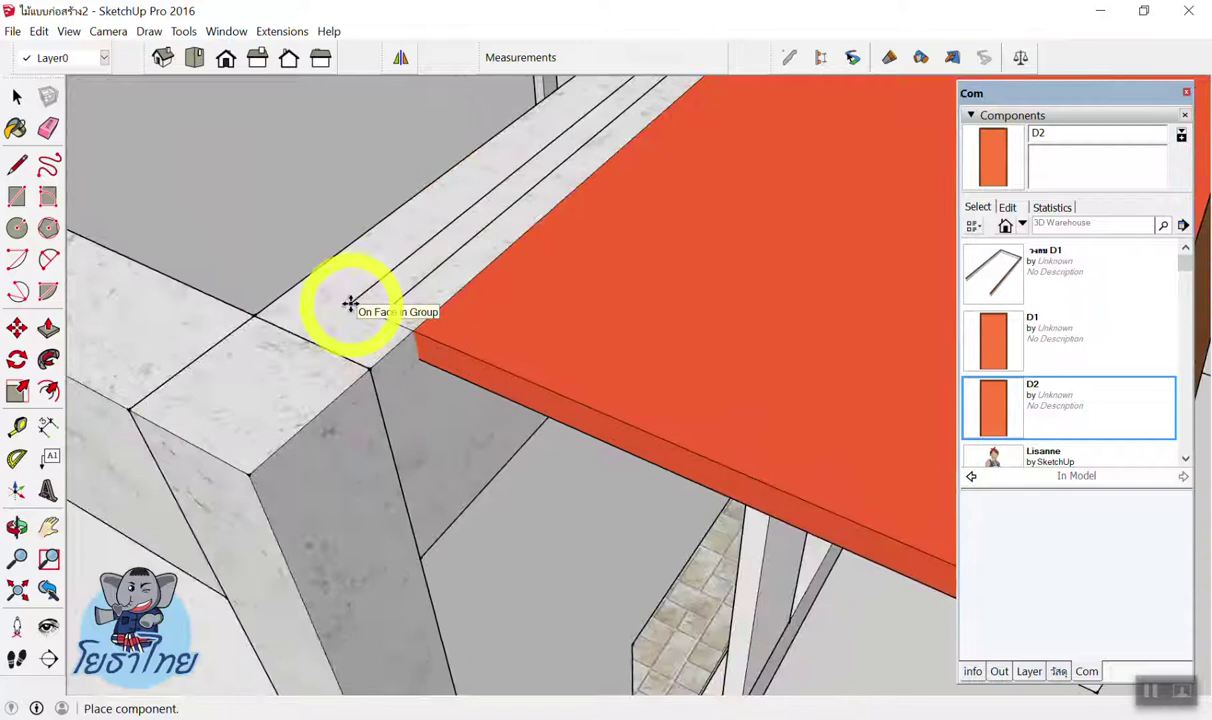
scroll(352, 303, down, 1)
scroll(352, 303, down, 1)
scroll(352, 300, down, 2)
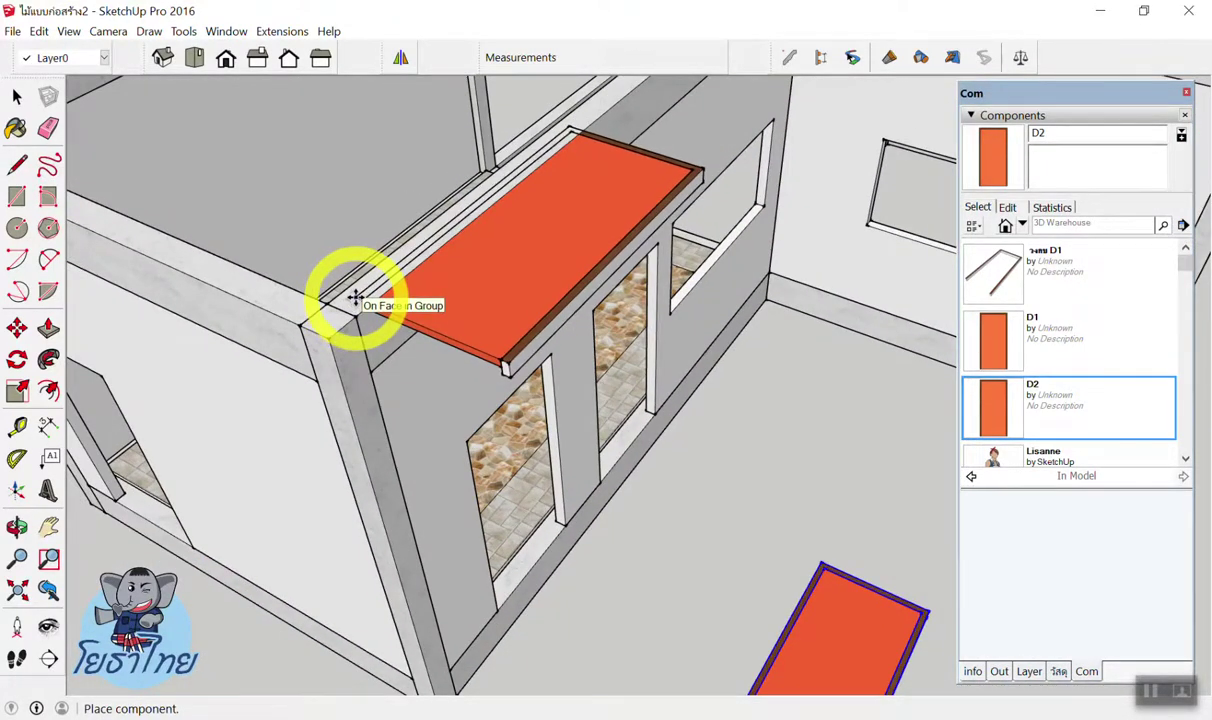
scroll(428, 338, down, 3)
scroll(460, 379, down, 2)
scroll(677, 466, down, 1)
key(Escape)
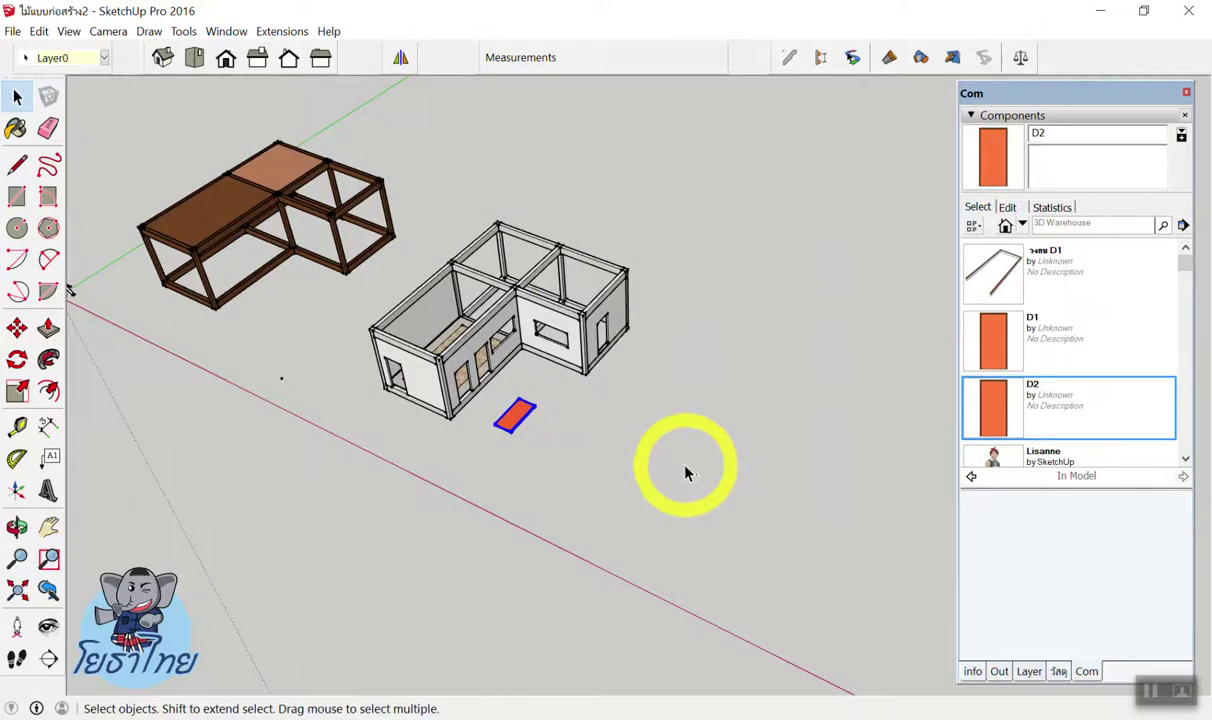
key(r)
Draw a 7.00m by 8.52m rectangle beside the house and push it up into a box.
click(568, 503)
click(811, 436)
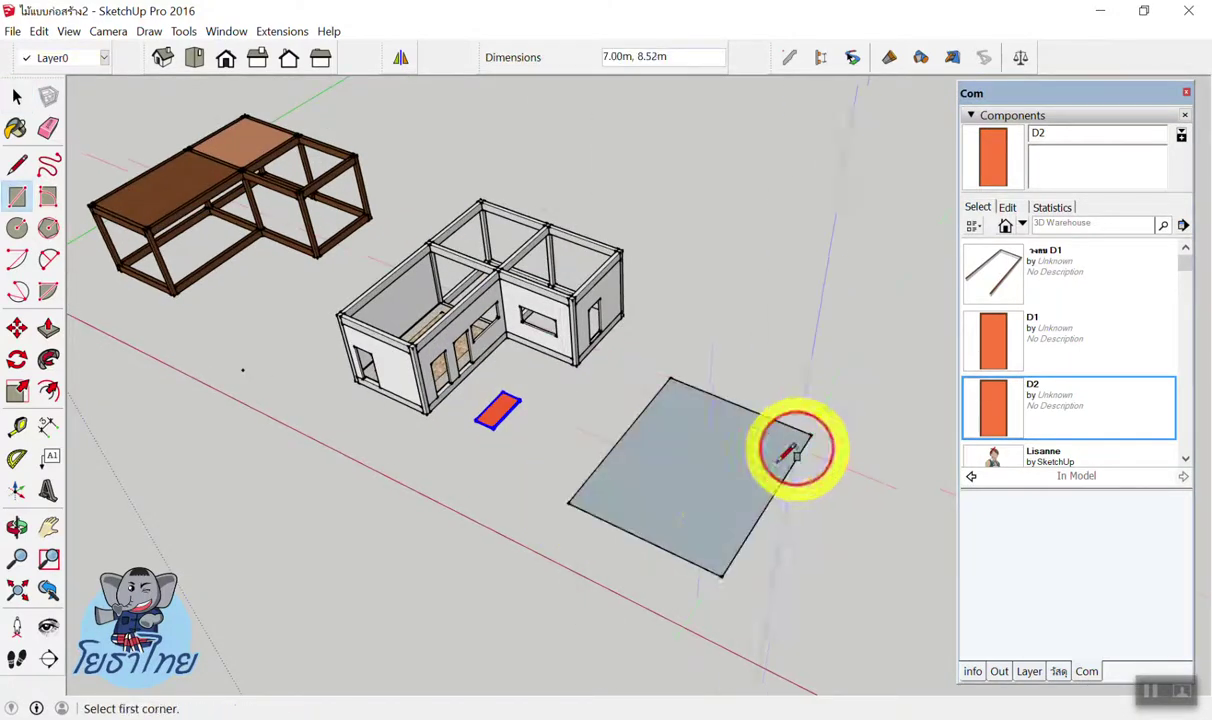
key(p)
click(705, 493)
click(655, 445)
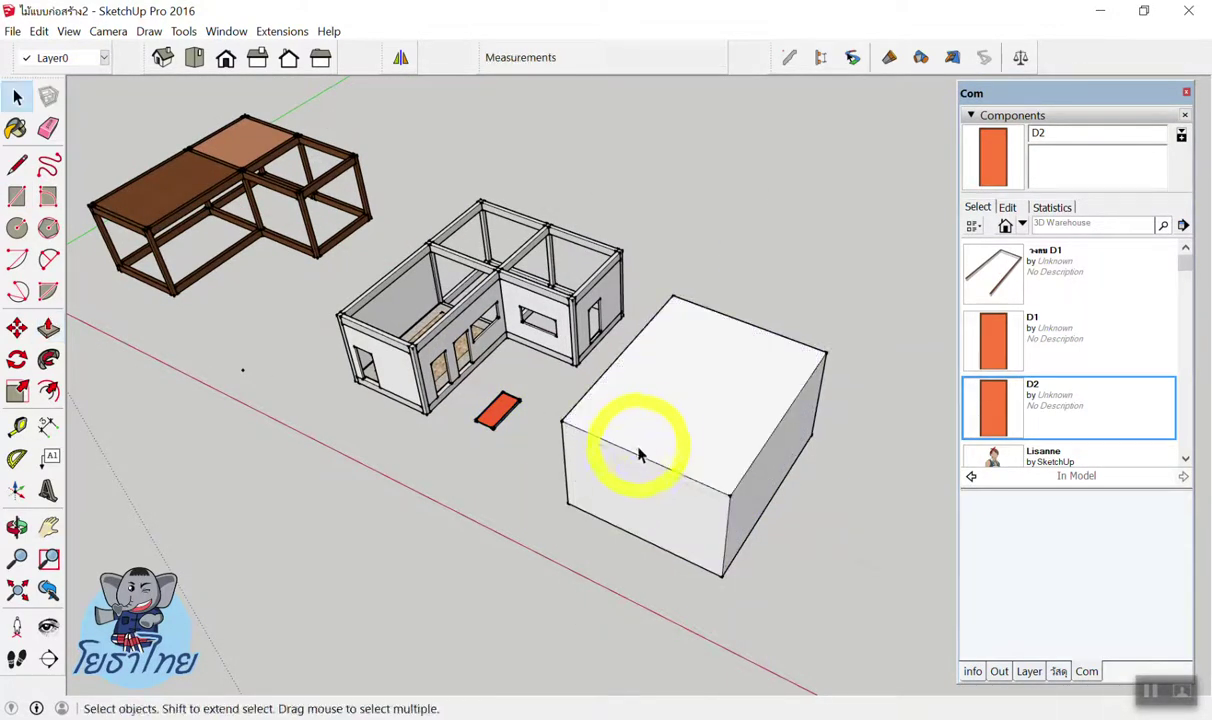
Draw a centre line across the box top and raise it into a gable roof ridge.
click(748, 326)
key(space)
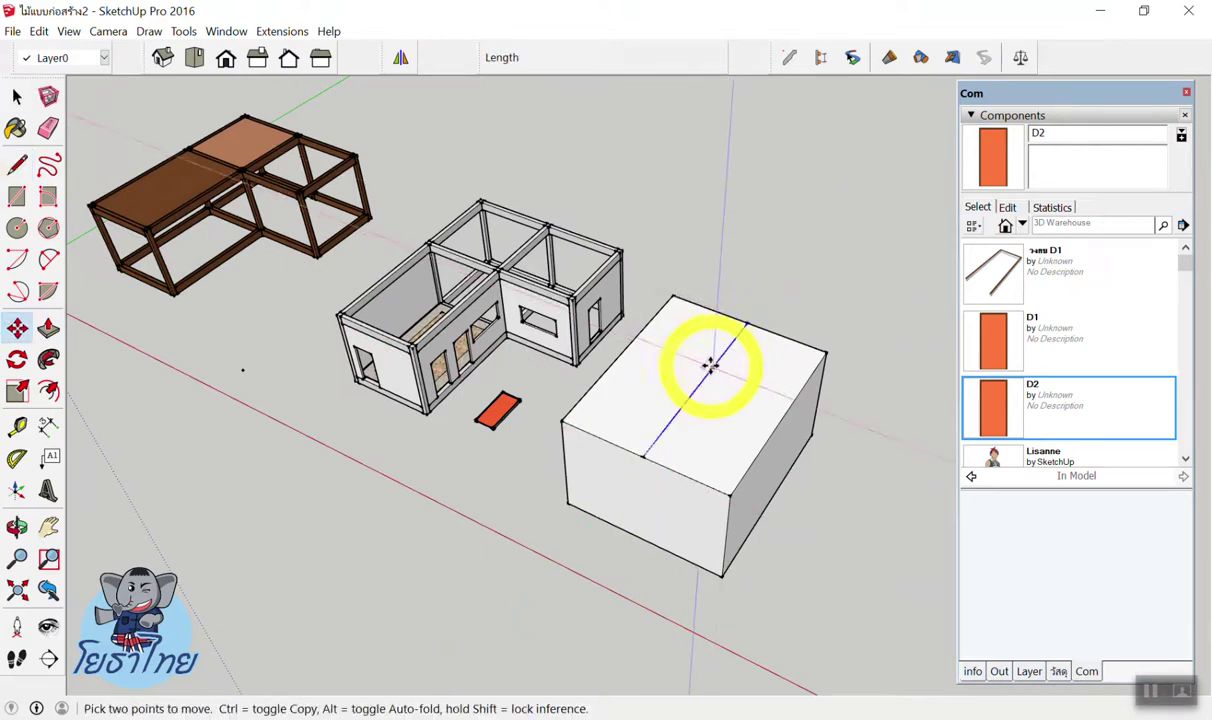
click(706, 351)
key(ctrl)
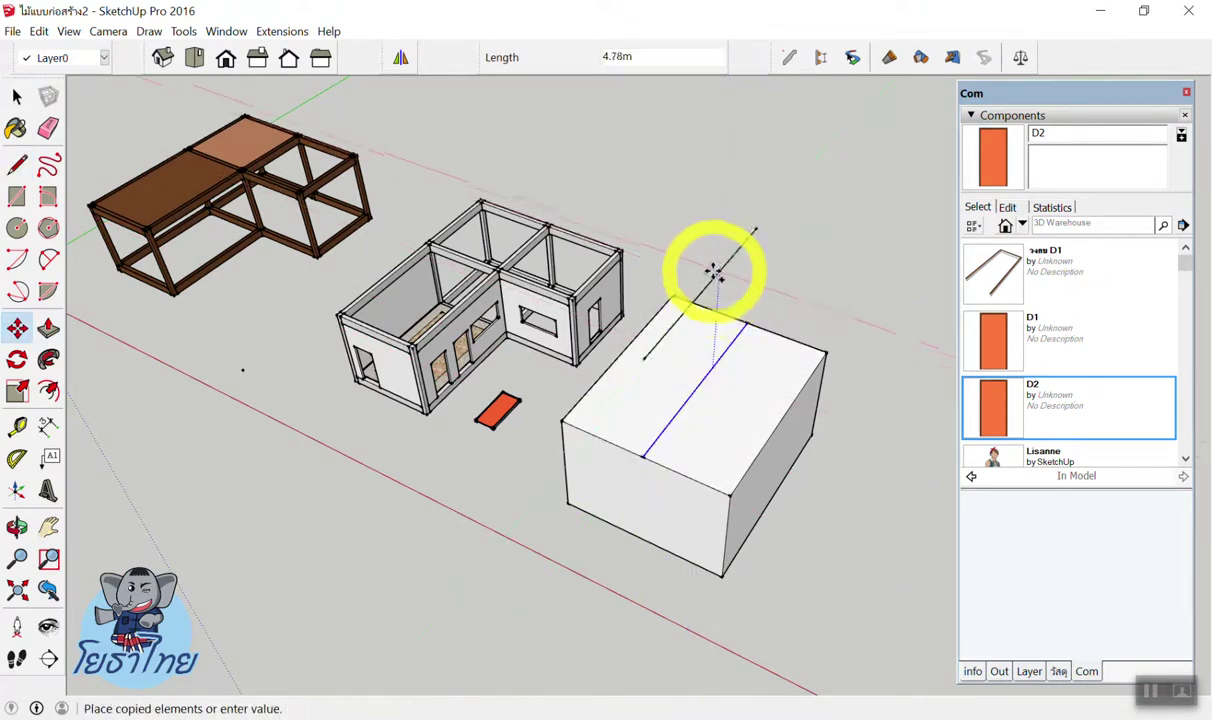
key(ctrl)
click(709, 316)
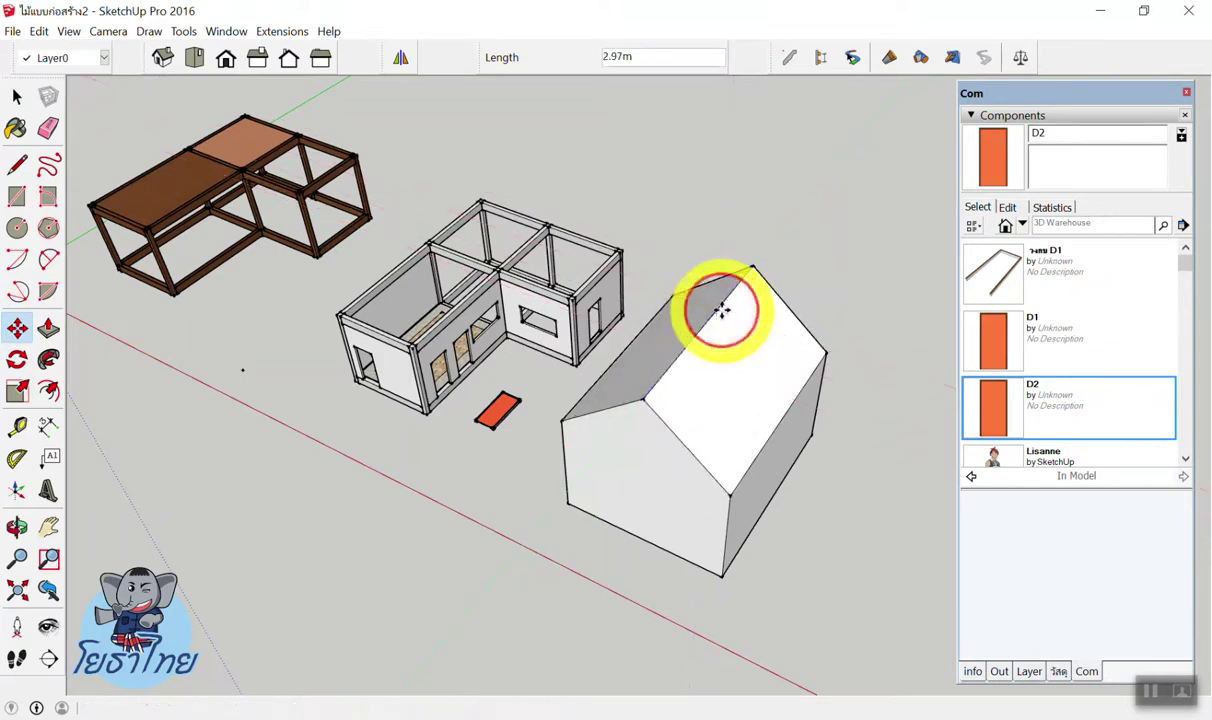
key(space)
middle_drag(722, 311, 627, 312)
Pick the D2 component and zoom in close on a door opening in the house wall.
click(992, 400)
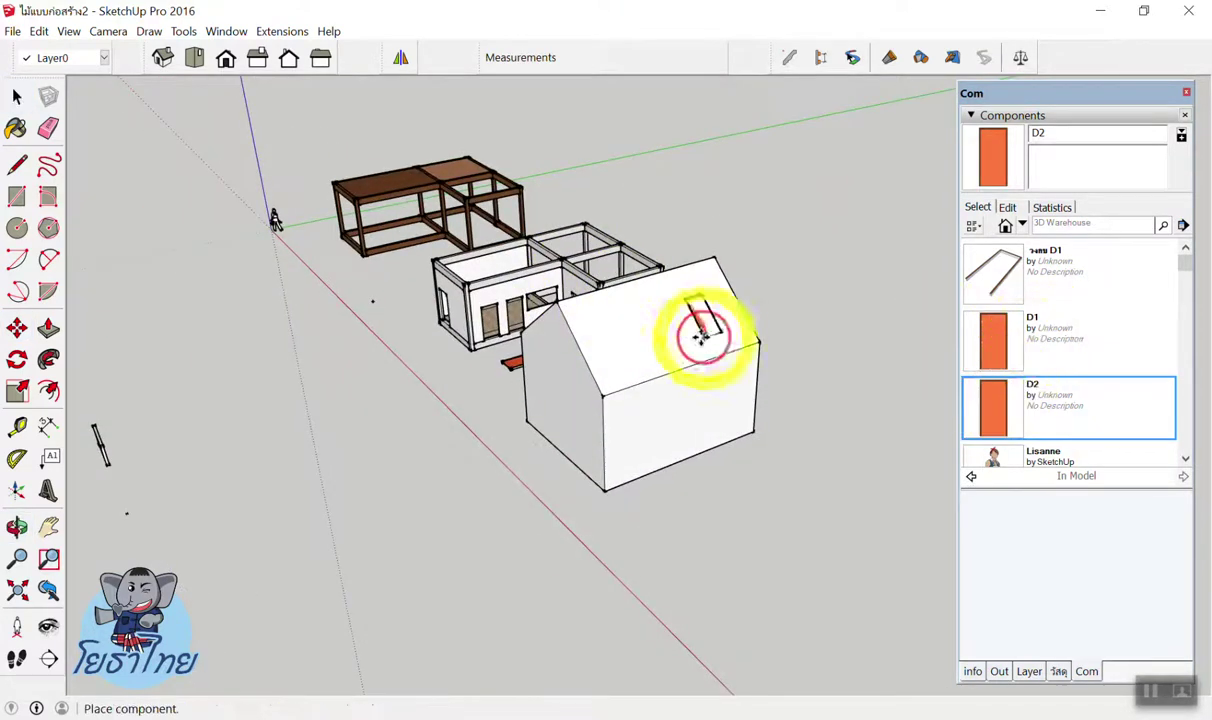
scroll(630, 350, up, 3)
scroll(590, 365, up, 3)
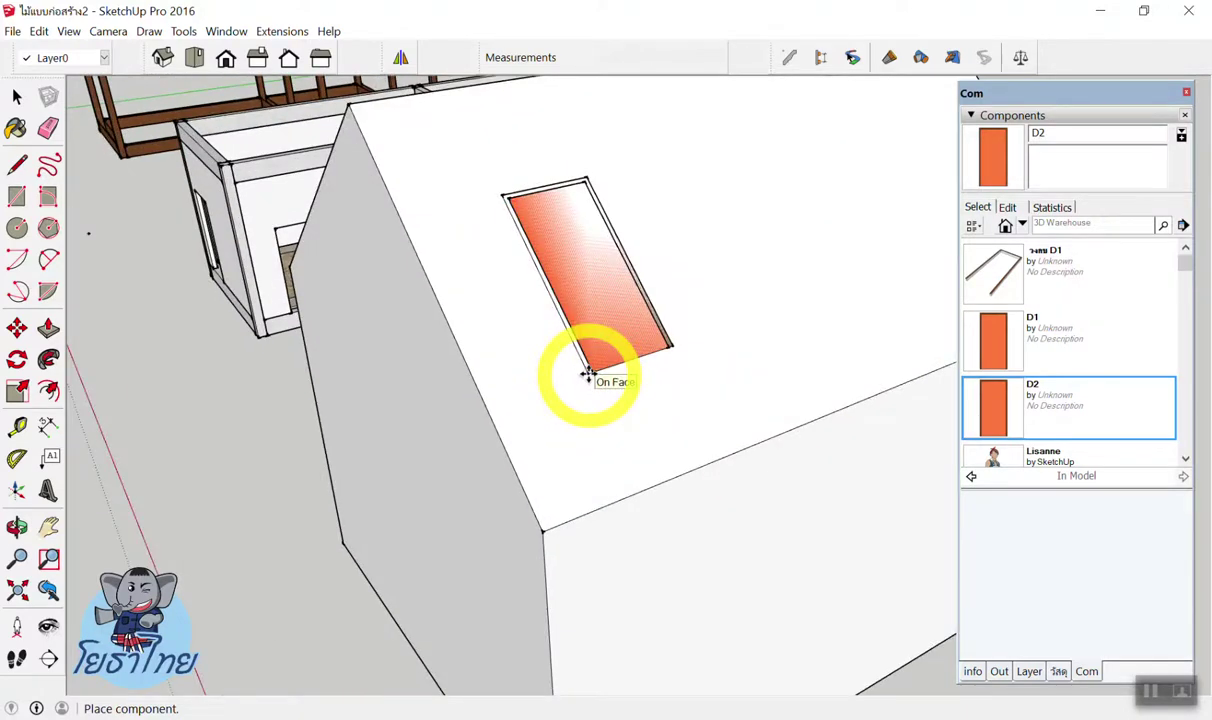
scroll(825, 190, down, 3)
scroll(822, 205, down, 3)
scroll(700, 210, down, 2)
middle_drag(668, 210, 576, 306)
scroll(557, 344, up, 3)
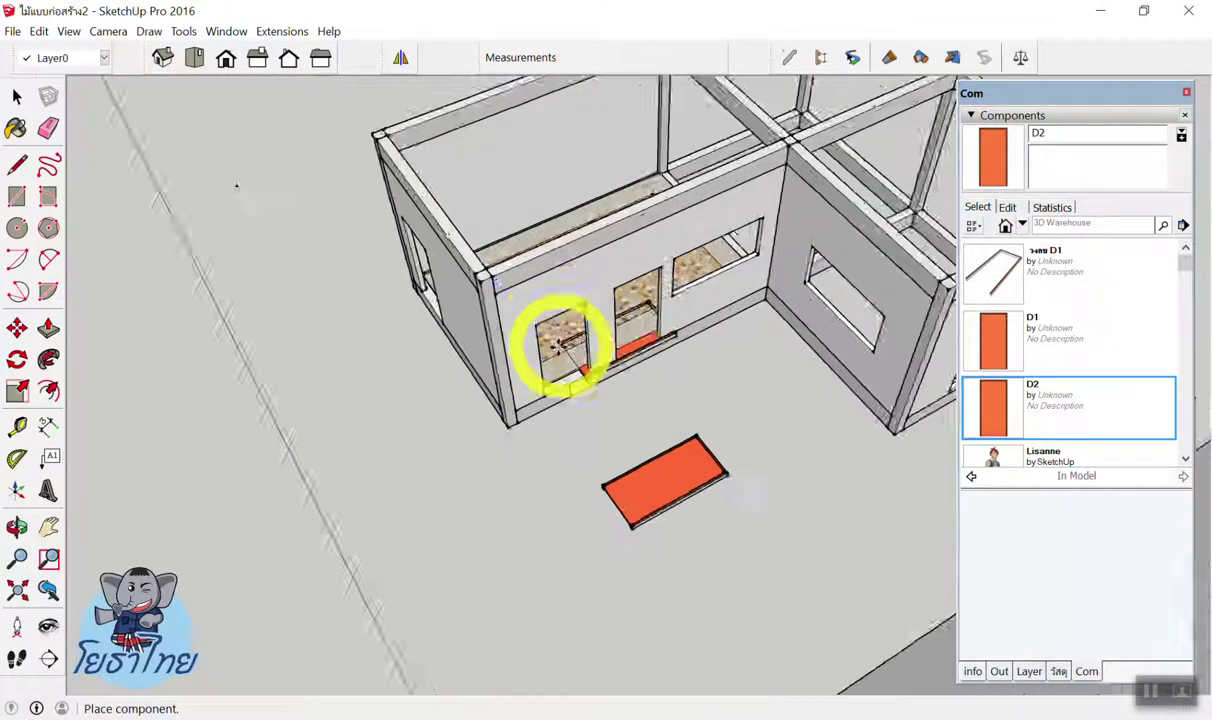
scroll(533, 392, up, 3)
scroll(490, 402, up, 3)
scroll(470, 380, up, 2)
middle_drag(446, 338, 452, 303)
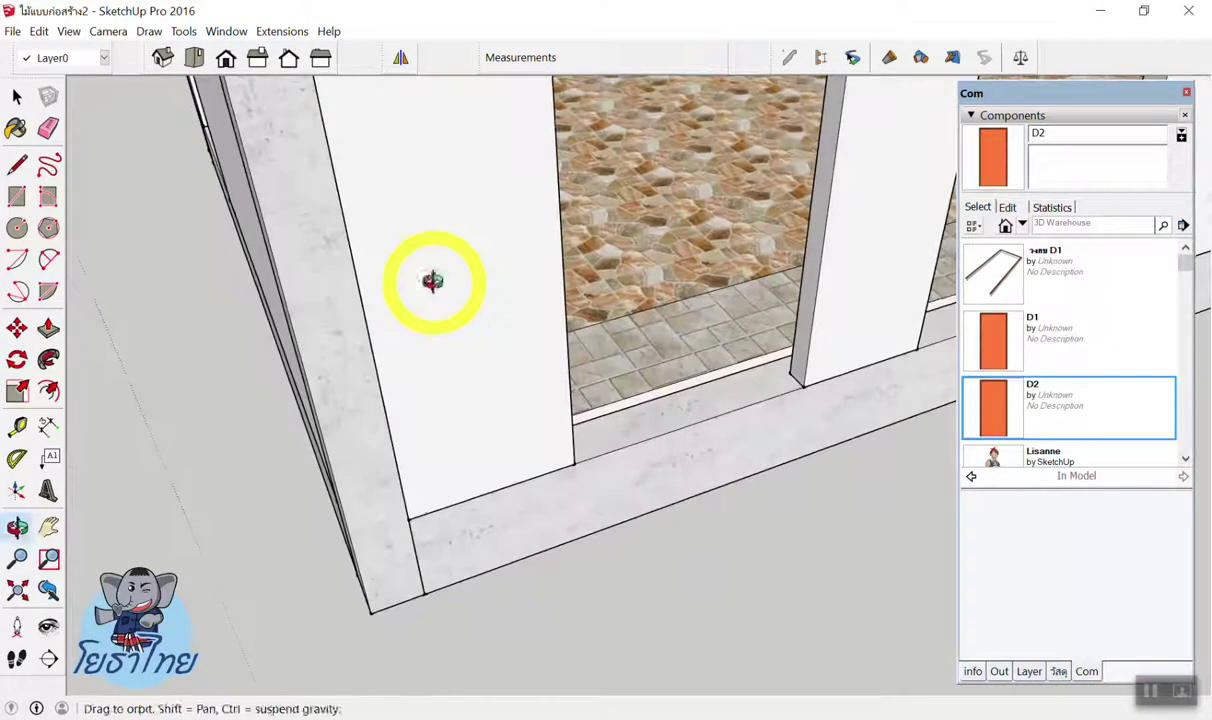
scroll(530, 390, up, 2)
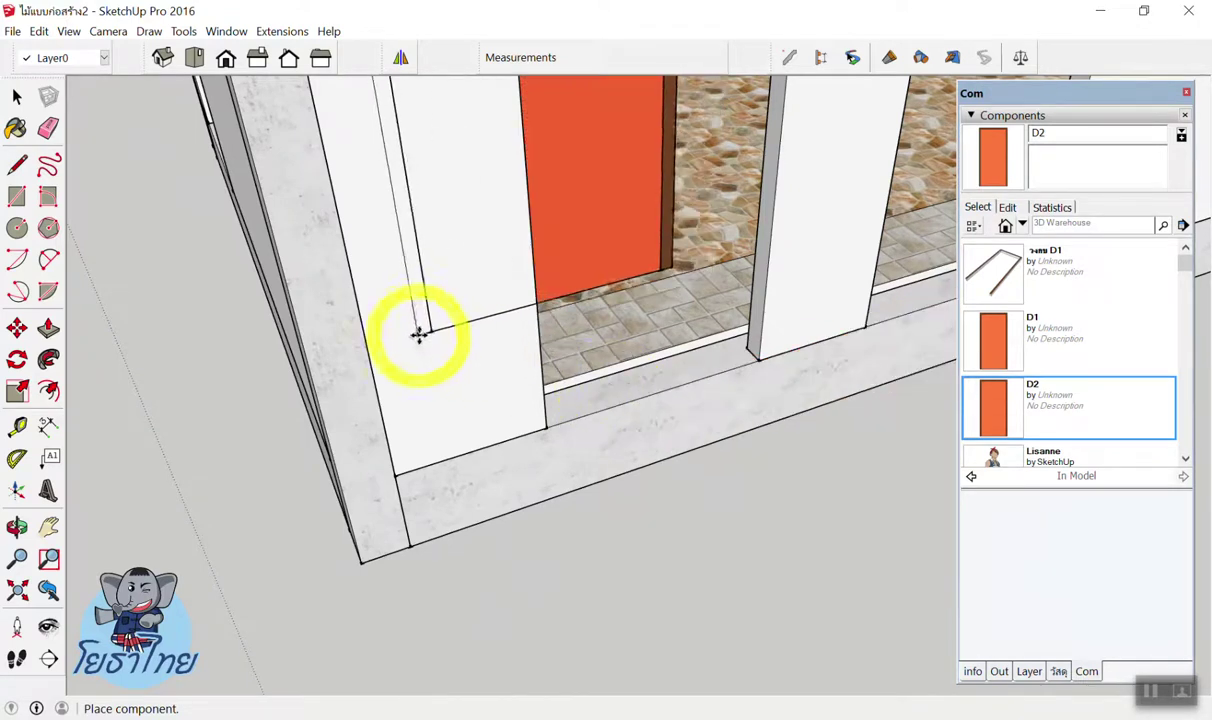
Place D2 door components into the first front-wall openings of the L-shaped house.
scroll(506, 402, down, 1)
scroll(530, 415, down, 1)
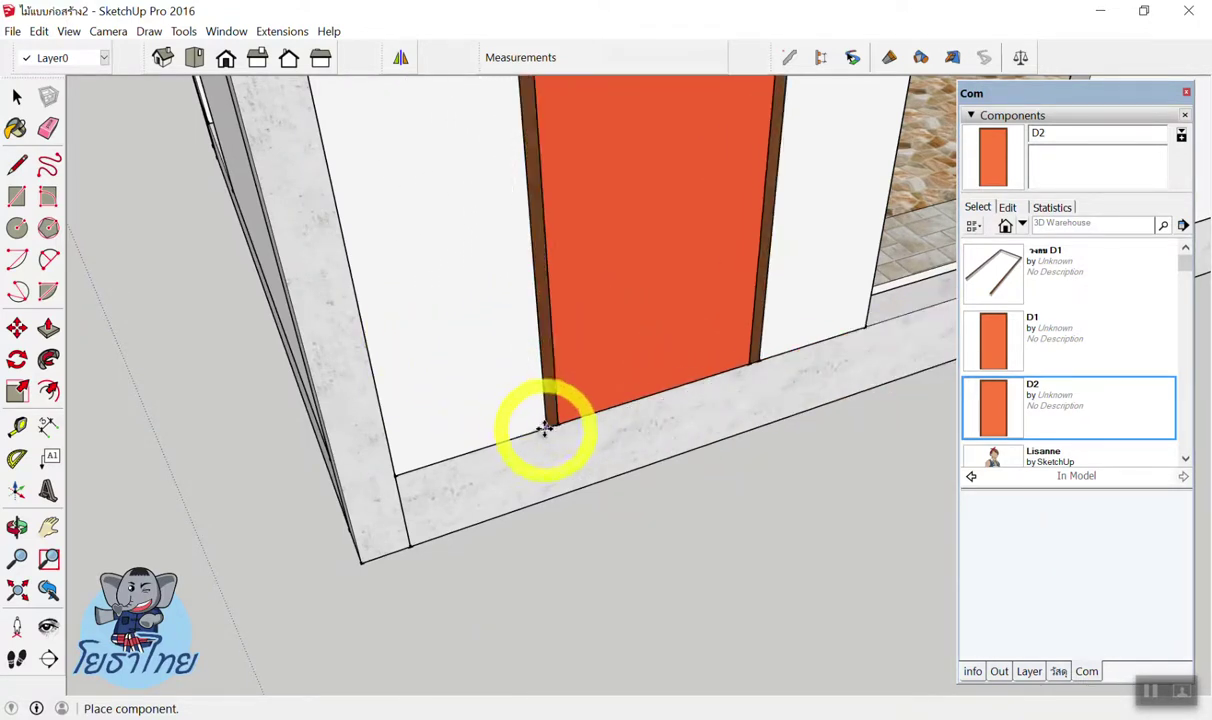
click(544, 425)
scroll(560, 430, down, 3)
scroll(582, 438, down, 2)
click(997, 415)
scroll(538, 257, up, 1)
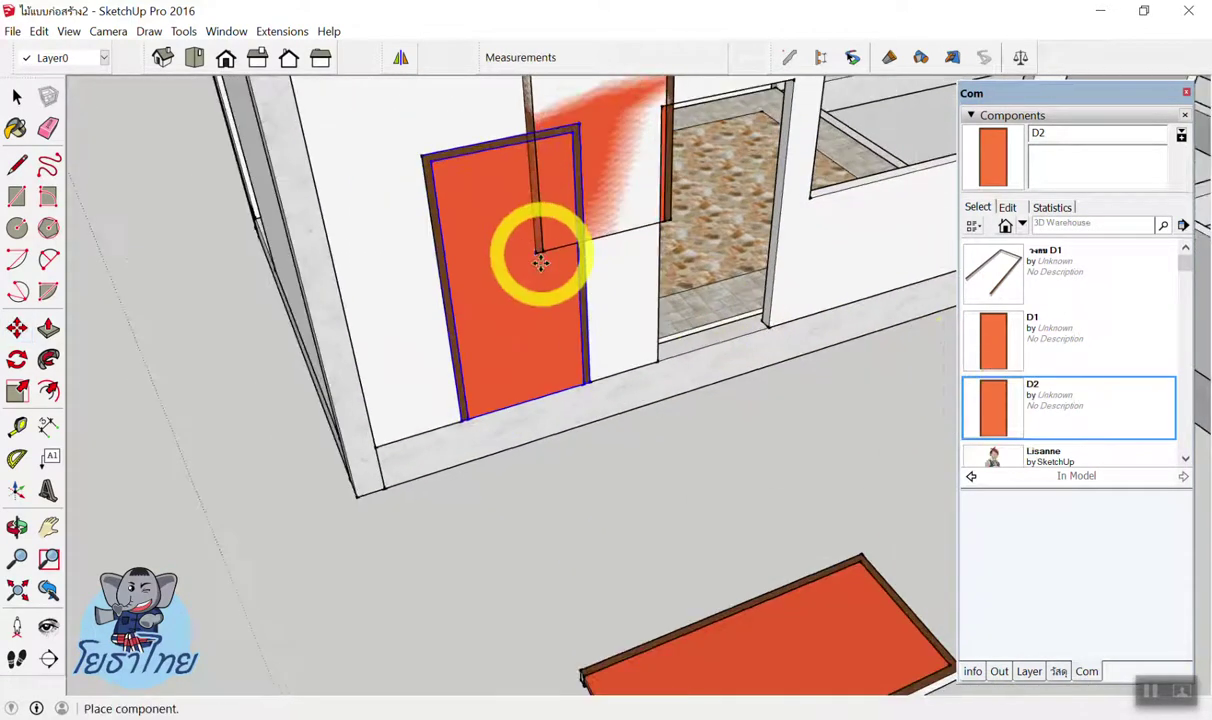
scroll(649, 346, up, 3)
scroll(672, 383, up, 2)
click(672, 383)
Set a third D2 door into the remaining opening and return to Select.
scroll(879, 420, down, 3)
middle_drag(879, 420, 703, 365)
scroll(390, 372, up, 2)
click(1028, 406)
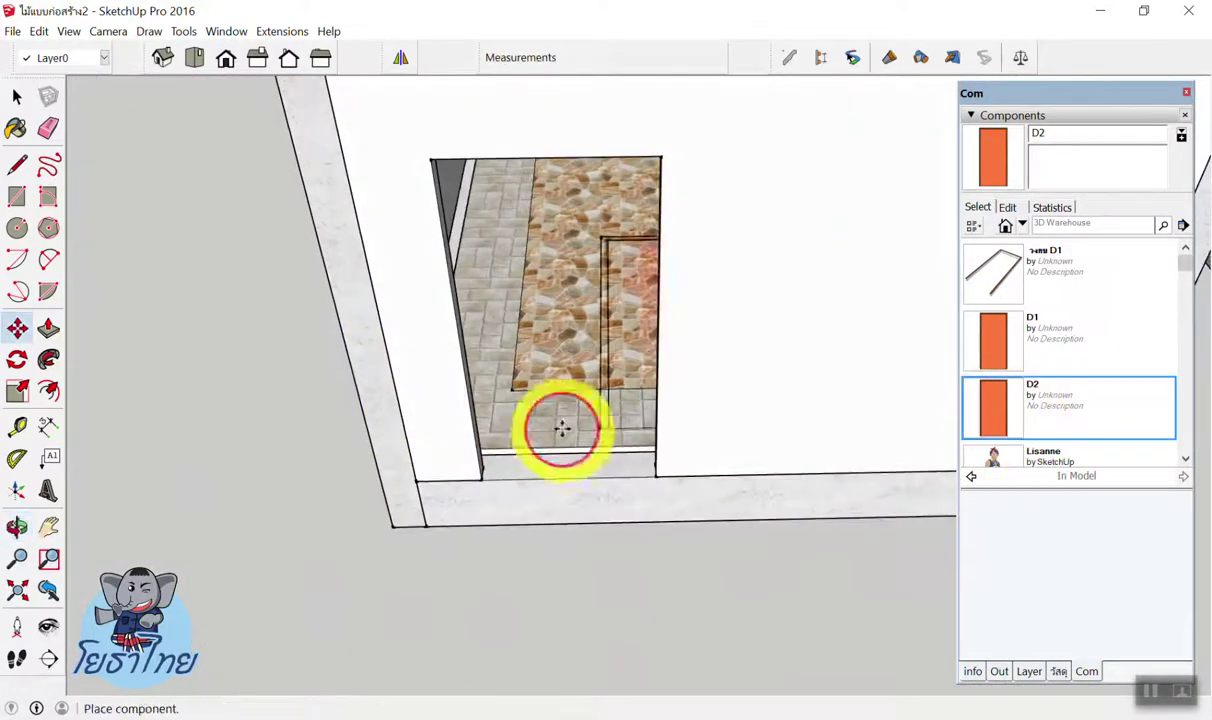
scroll(433, 455, up, 3)
scroll(491, 489, up, 2)
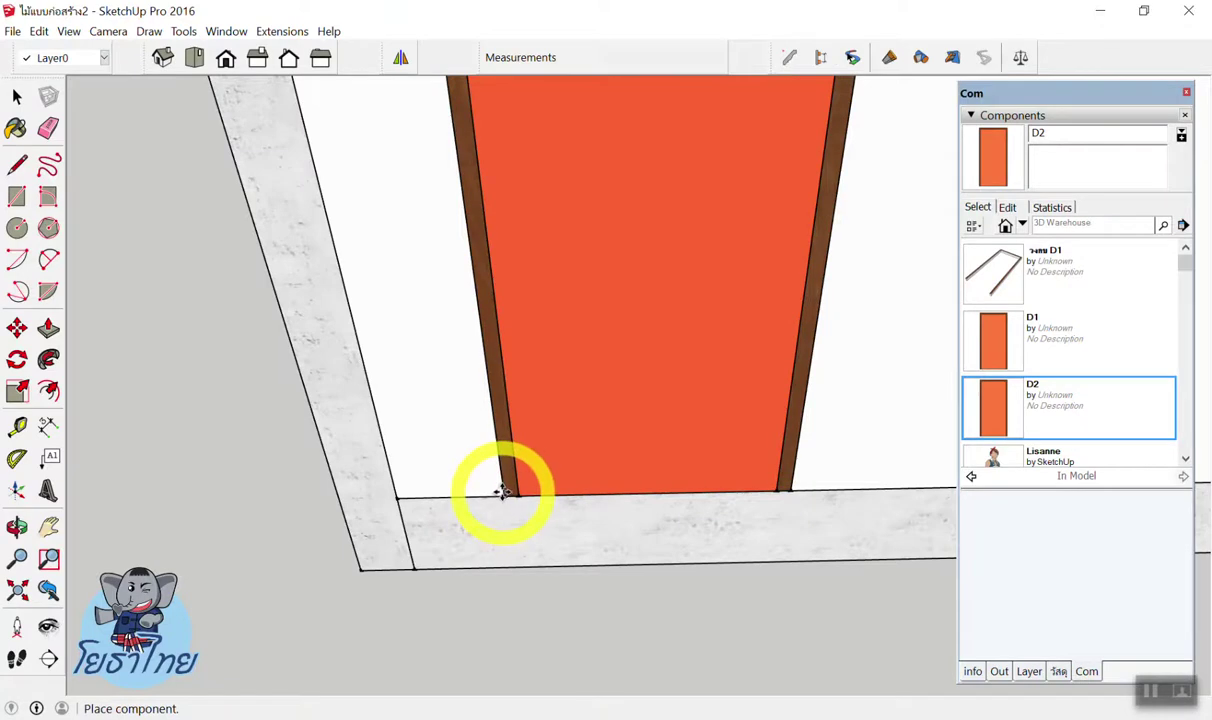
click(504, 491)
scroll(590, 400, down, 3)
key(space)
middle_drag(590, 400, 395, 419)
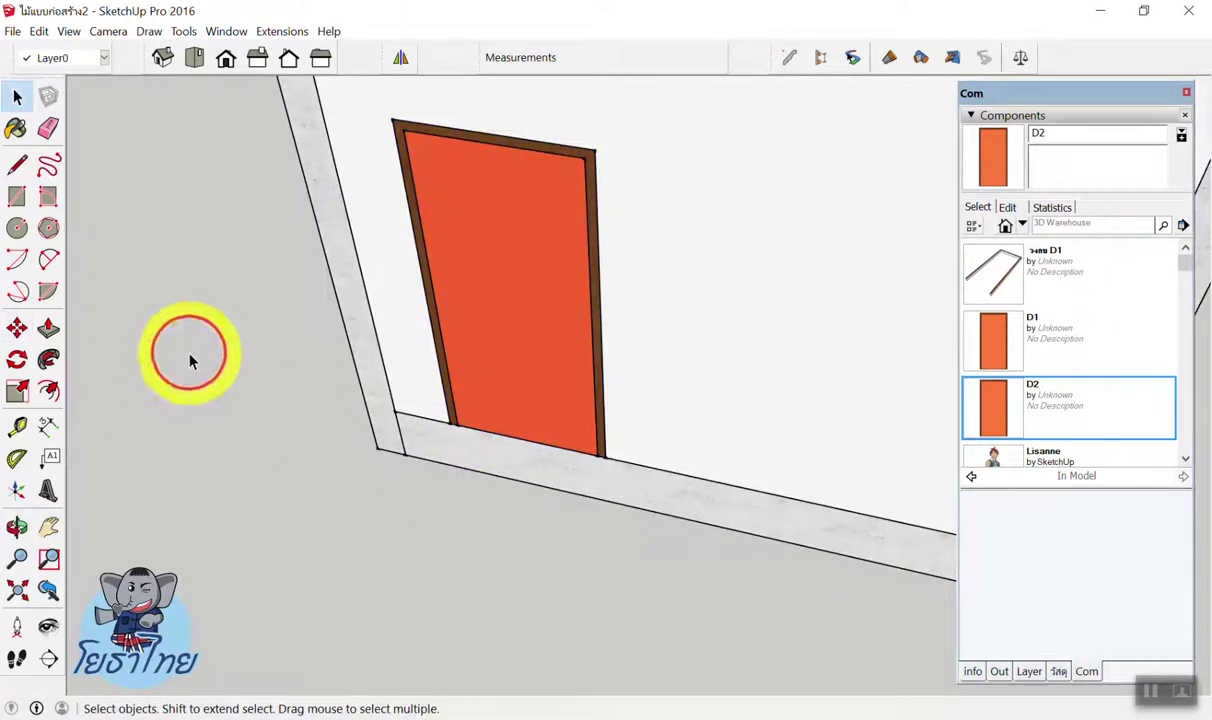
middle_drag(189, 360, 182, 289)
scroll(415, 325, down, 3)
scroll(533, 379, down, 2)
scroll(812, 502, down, 2)
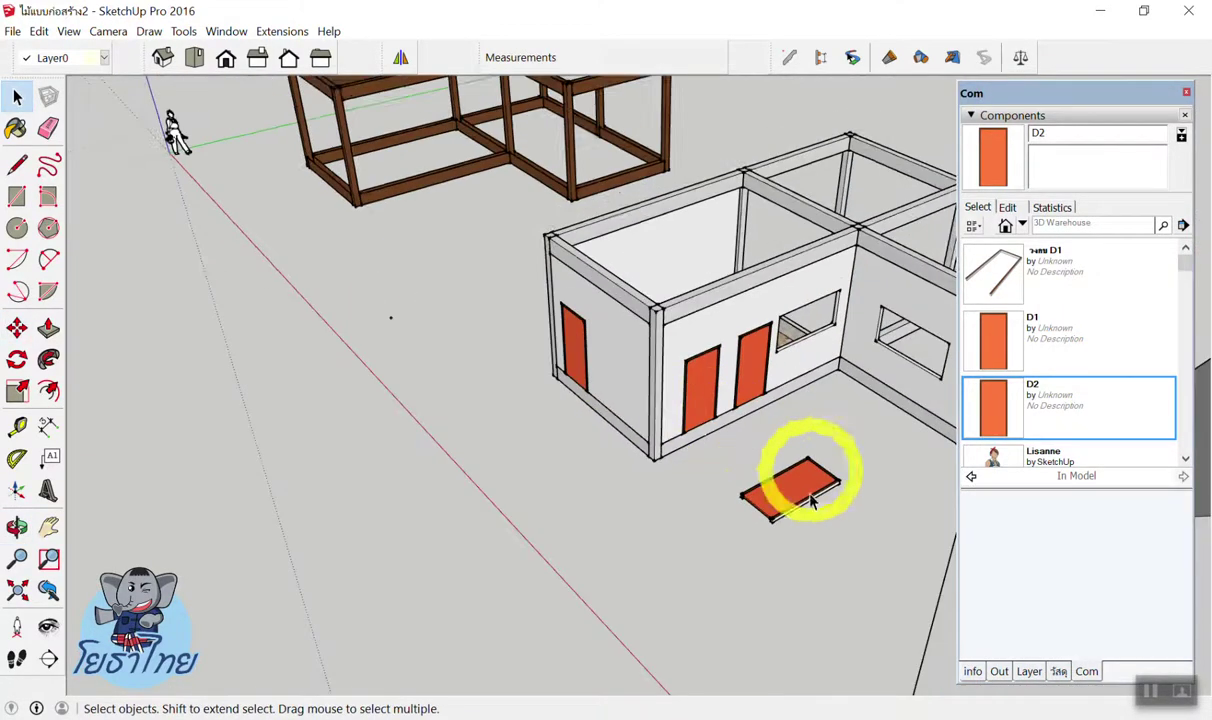
Window-select the separate gable-roofed house and delete it.
scroll(395, 346, down, 3)
scroll(411, 371, down, 2)
mouse_move(411, 371)
middle_down()
mouse_move(527, 411)
mouse_move(614, 415)
mouse_move(736, 460)
middle_up()
drag(622, 298, 830, 590)
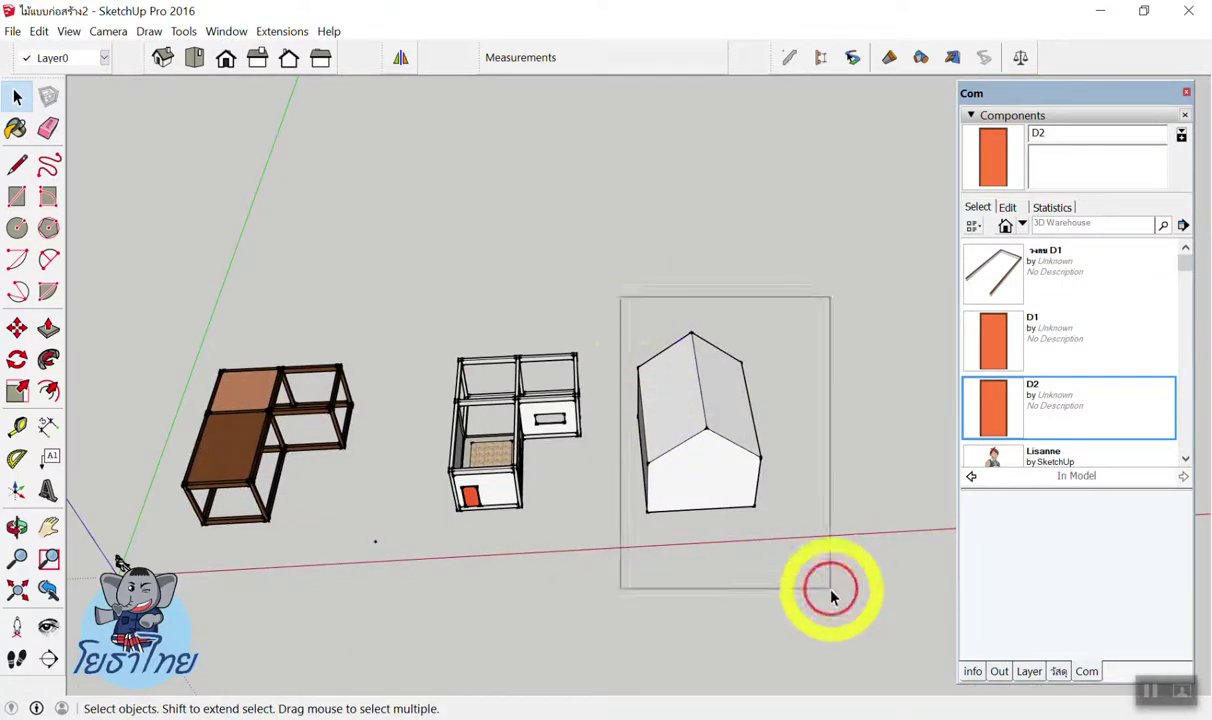
key(Delete)
Window-select the stray pieces on the ground and bring the small box into view.
scroll(726, 541, down, 2)
middle_drag(752, 519, 414, 433)
scroll(414, 433, down, 2)
mouse_move(519, 433)
middle_down()
mouse_move(499, 479)
mouse_move(422, 460)
middle_up()
scroll(395, 438, up, 3)
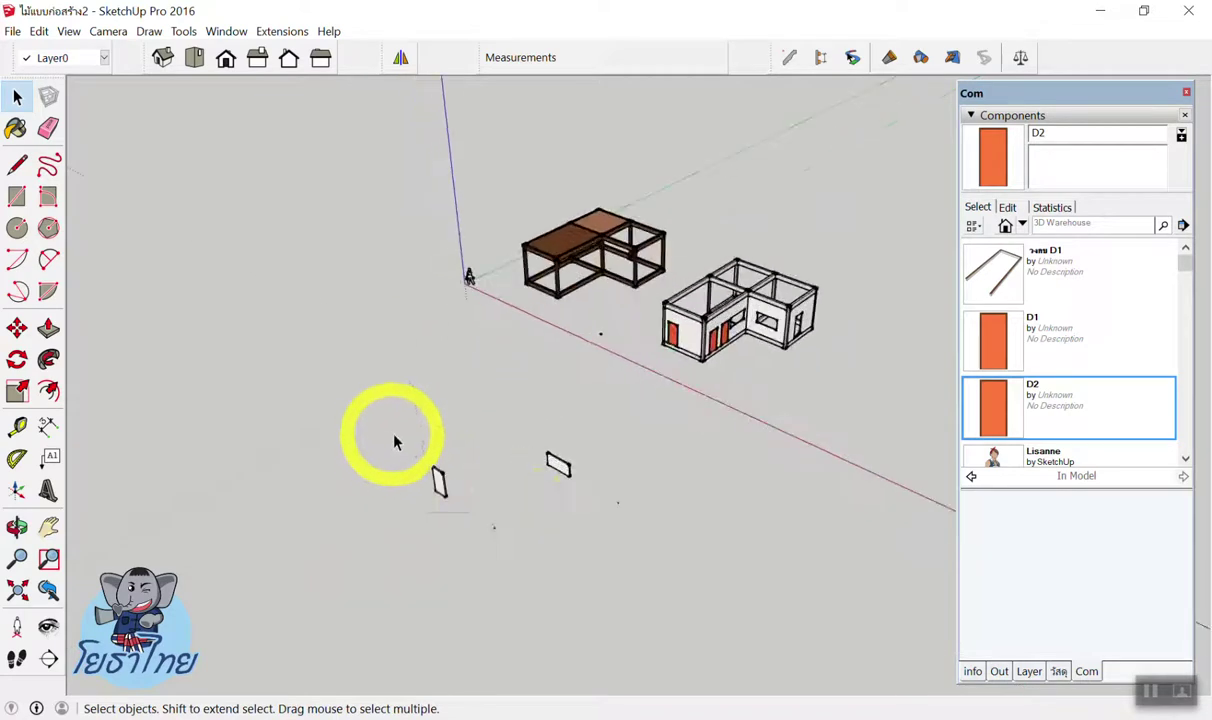
drag(406, 433, 641, 571)
mouse_move(641, 571)
middle_down()
mouse_move(568, 567)
mouse_move(588, 556)
middle_up()
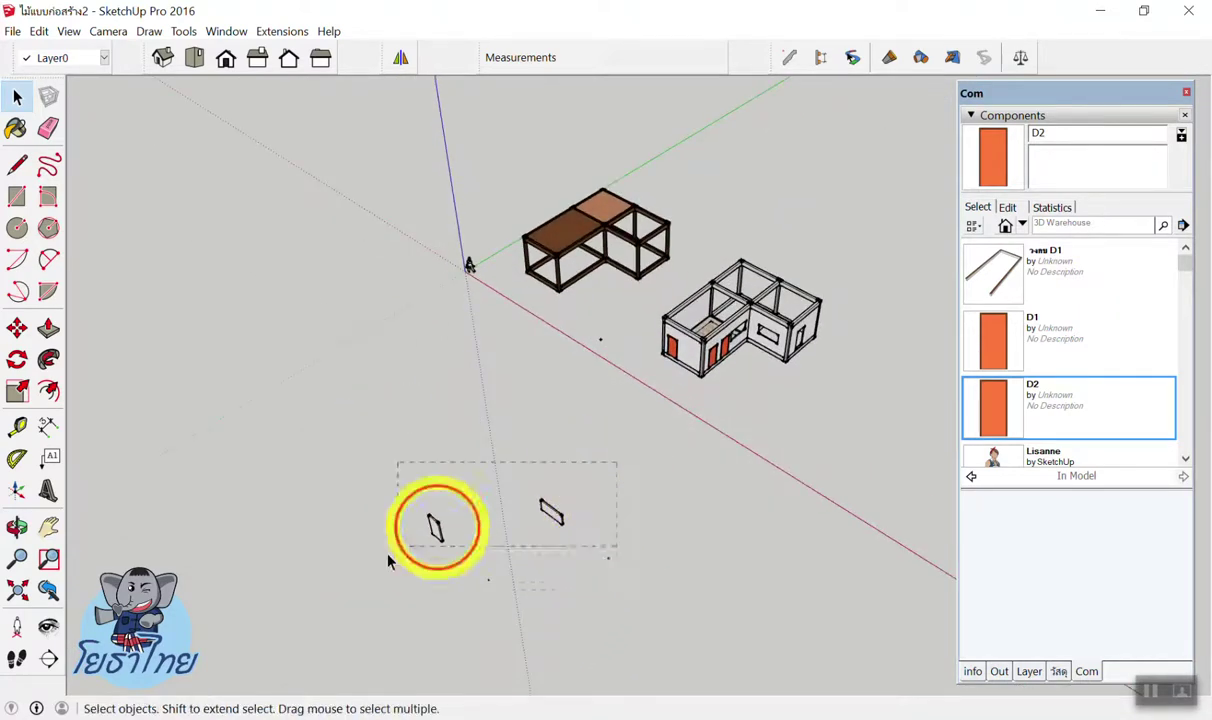
scroll(752, 379, down, 1)
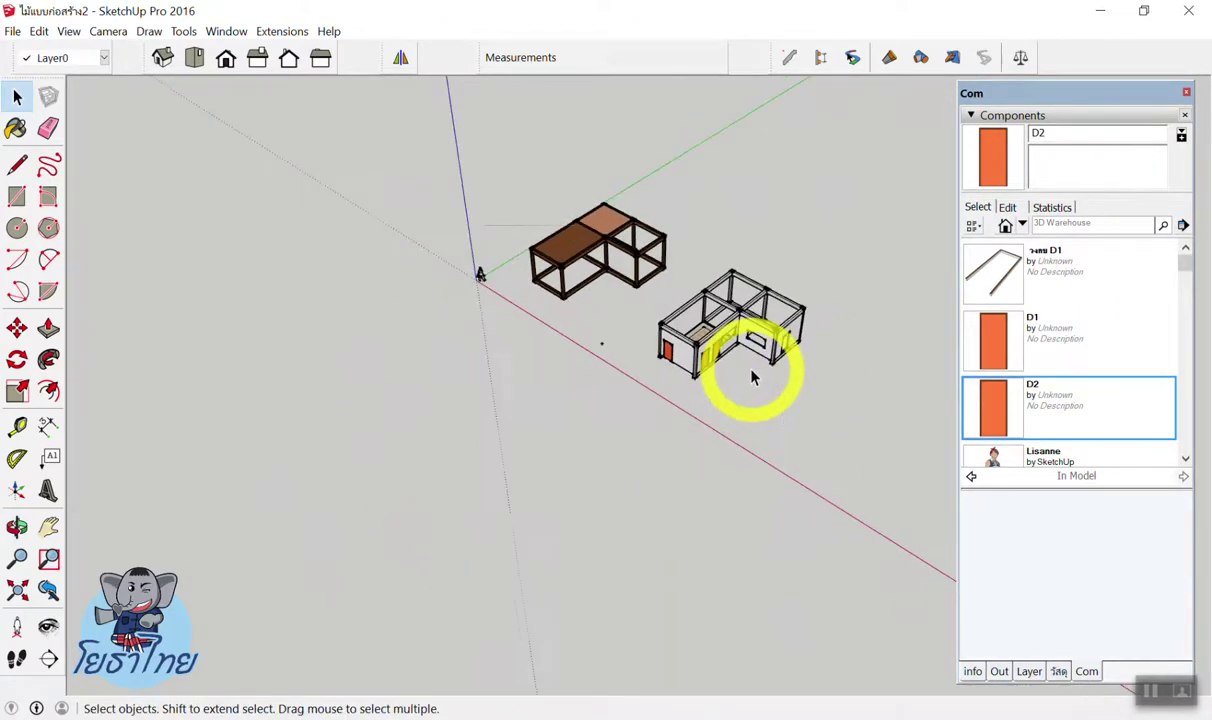
scroll(752, 379, down, 2)
scroll(613, 477, up, 2)
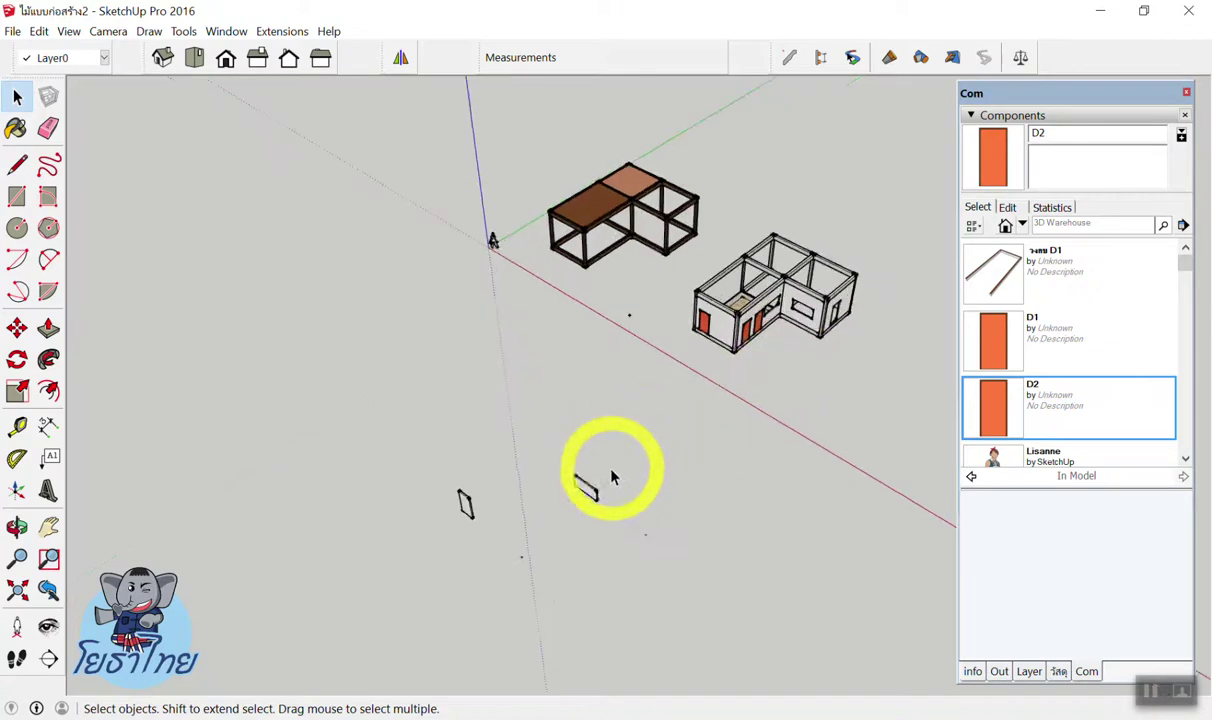
scroll(588, 497, up, 2)
mouse_move(679, 465)
middle_down()
mouse_move(738, 387)
mouse_move(572, 472)
middle_up()
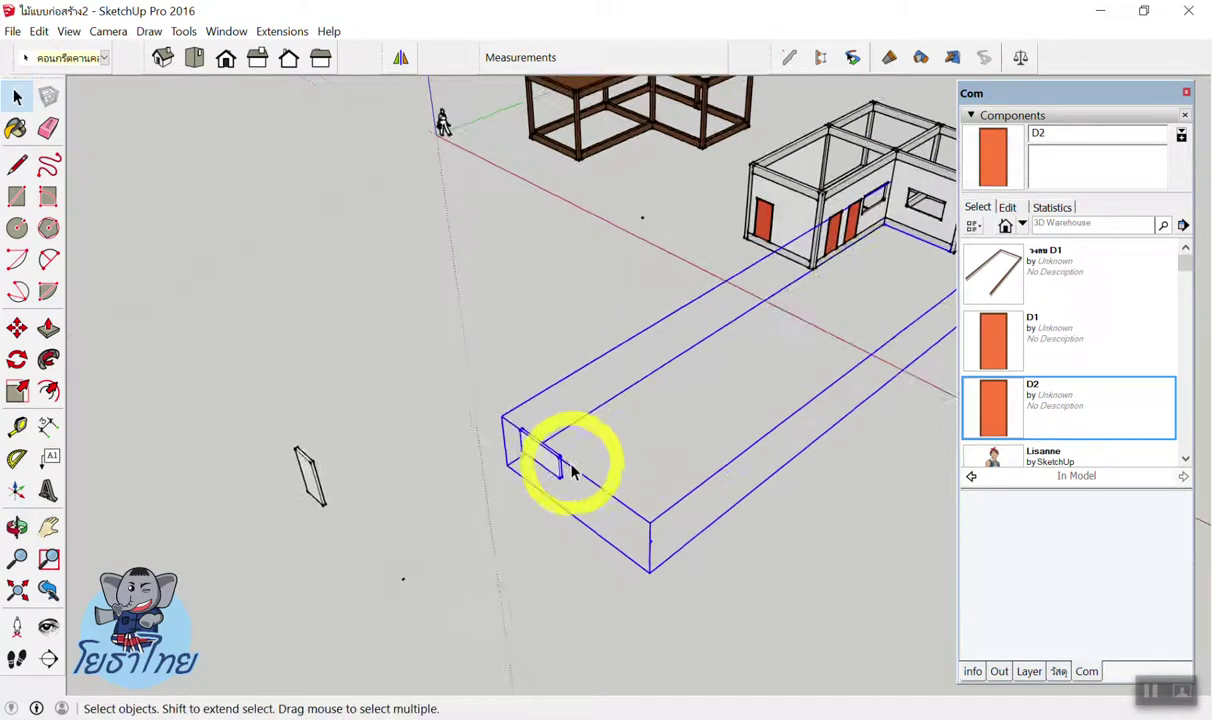
Delete the small rectangle inside the stray group and check the ground for leftovers.
double_click(556, 473)
mouse_move(446, 338)
mouse_down()
mouse_move(622, 555)
mouse_move(617, 541)
mouse_up()
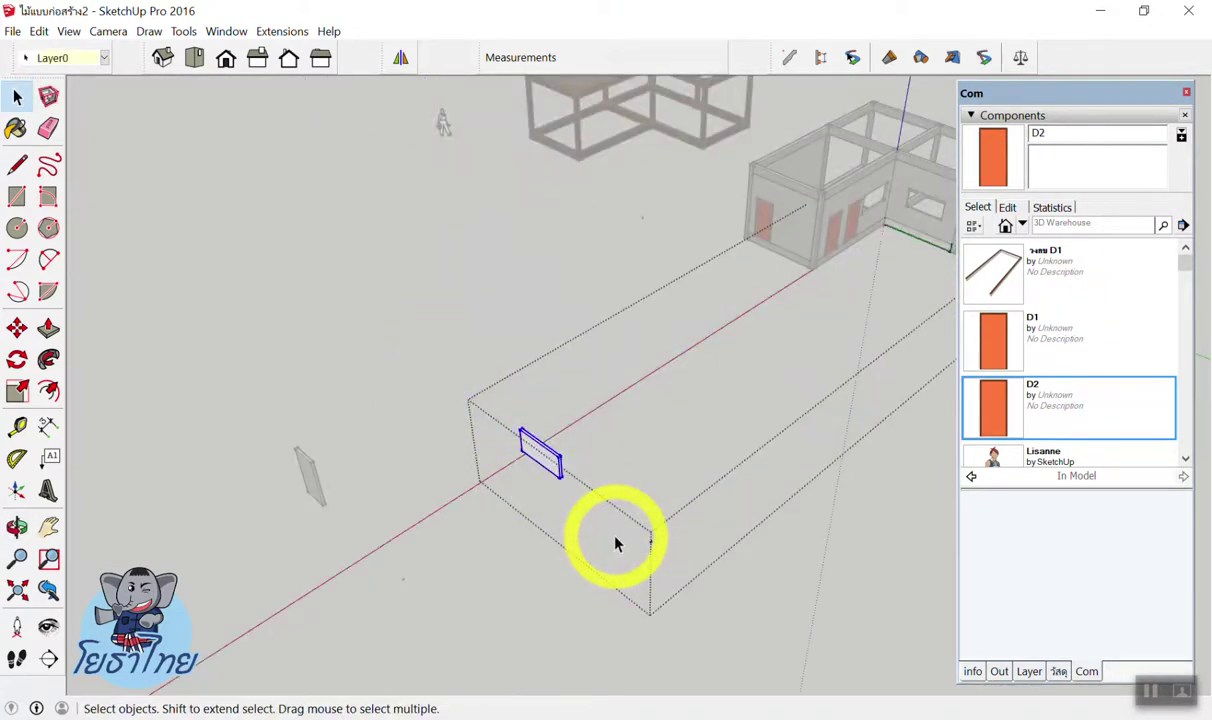
key(Delete)
click(343, 488)
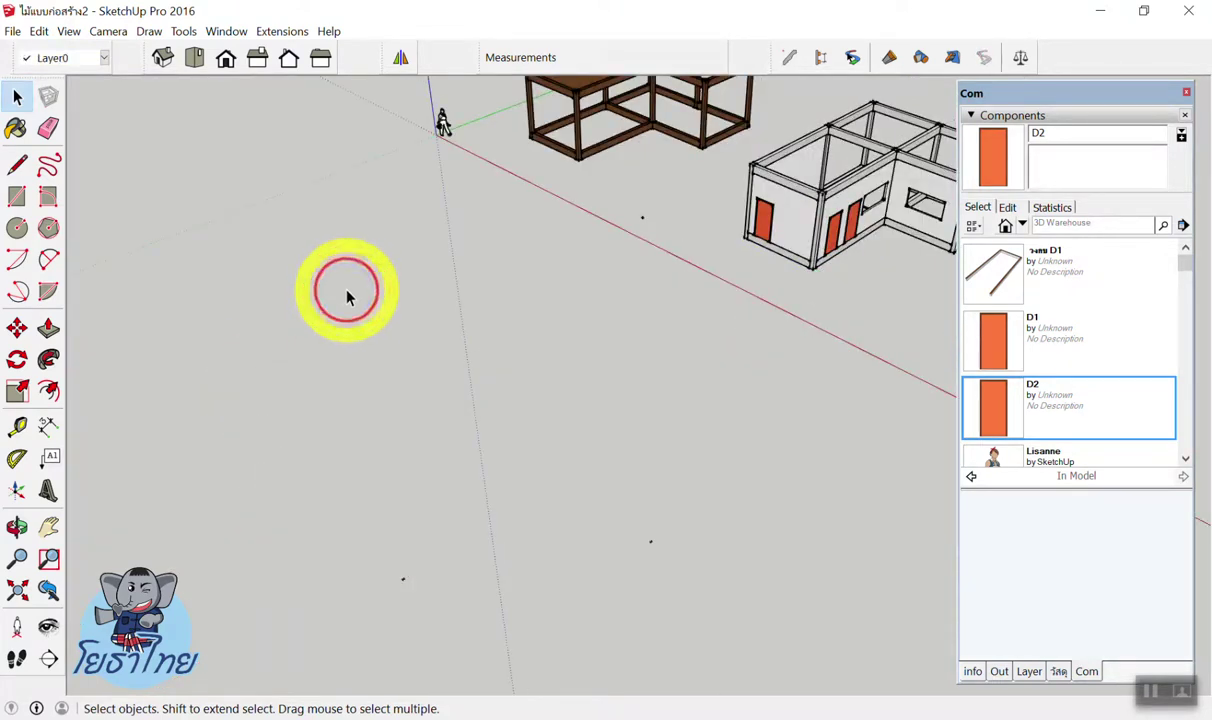
scroll(450, 420, down, 2)
scroll(649, 406, up, 1)
drag(234, 405, 484, 601)
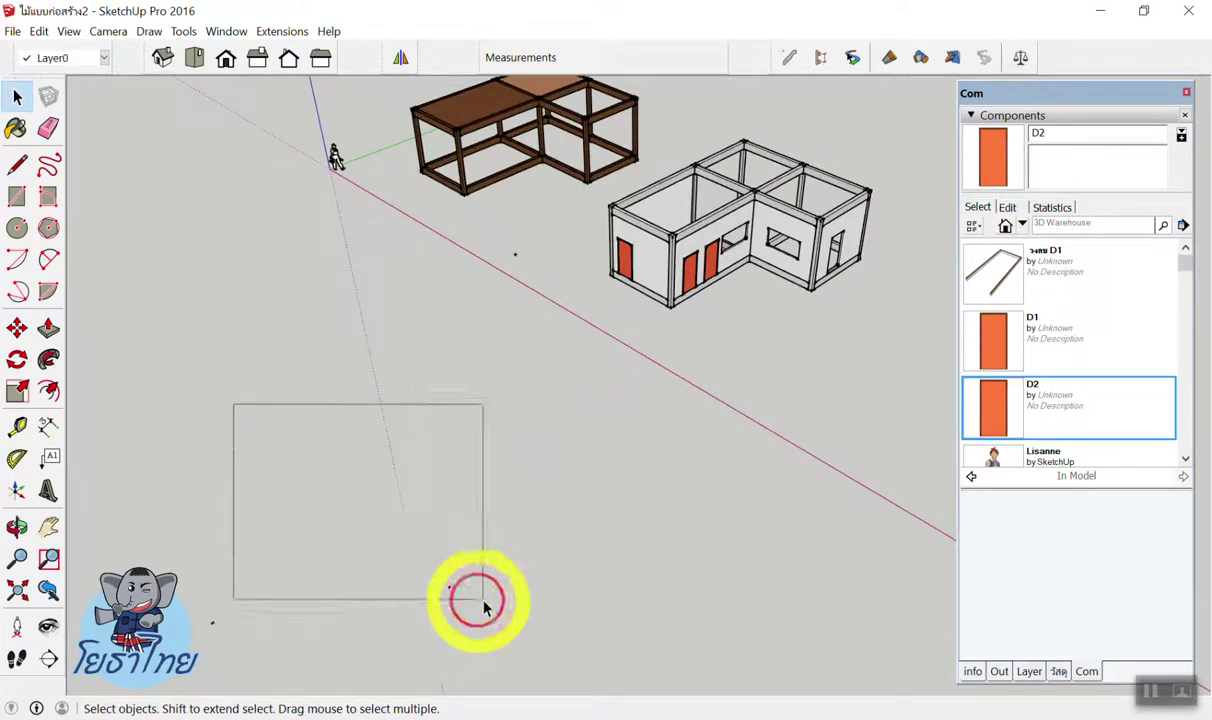
scroll(600, 546, down, 2)
scroll(625, 422, up, 2)
scroll(883, 364, up, 3)
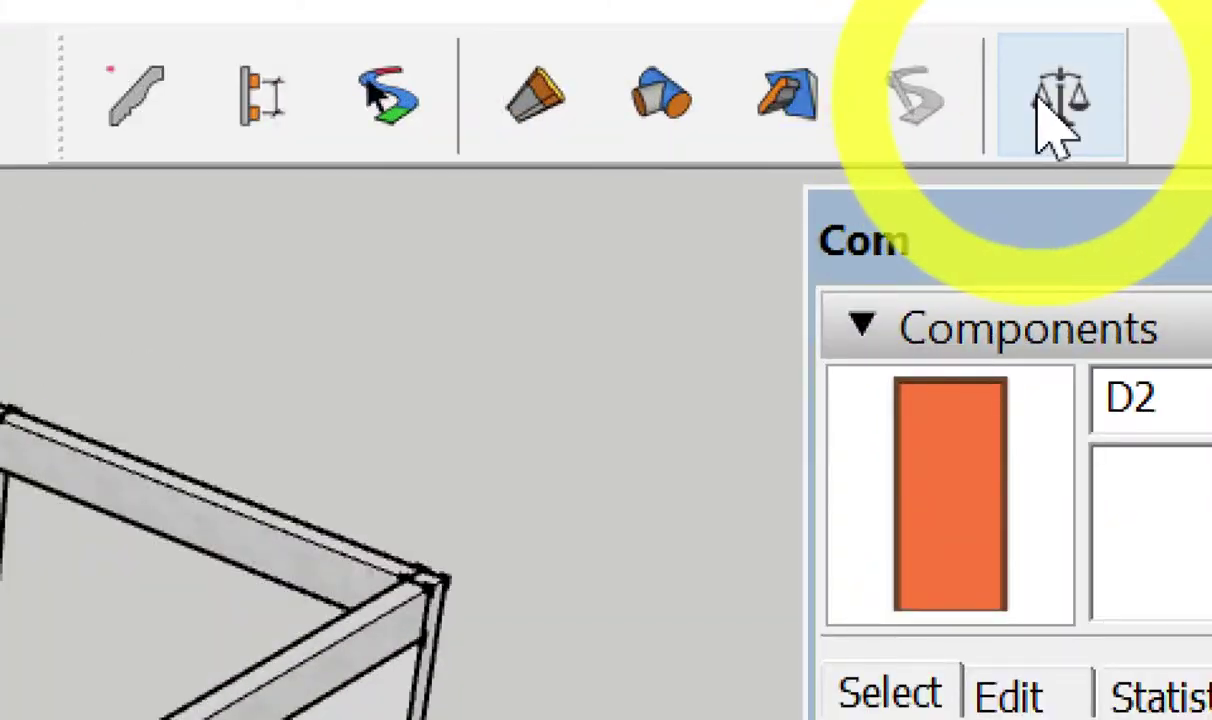
Open the PB Quantifier Profile Report window beside the house and select the left-wall door.
click(1040, 100)
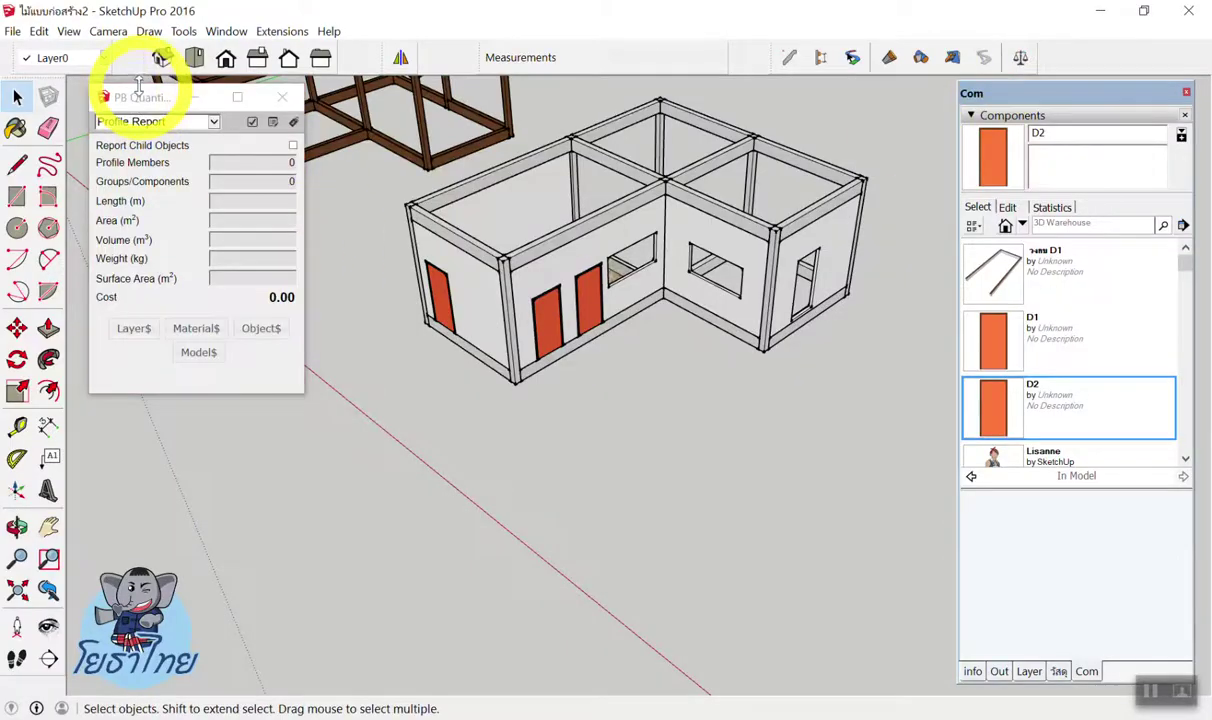
drag(138, 88, 168, 214)
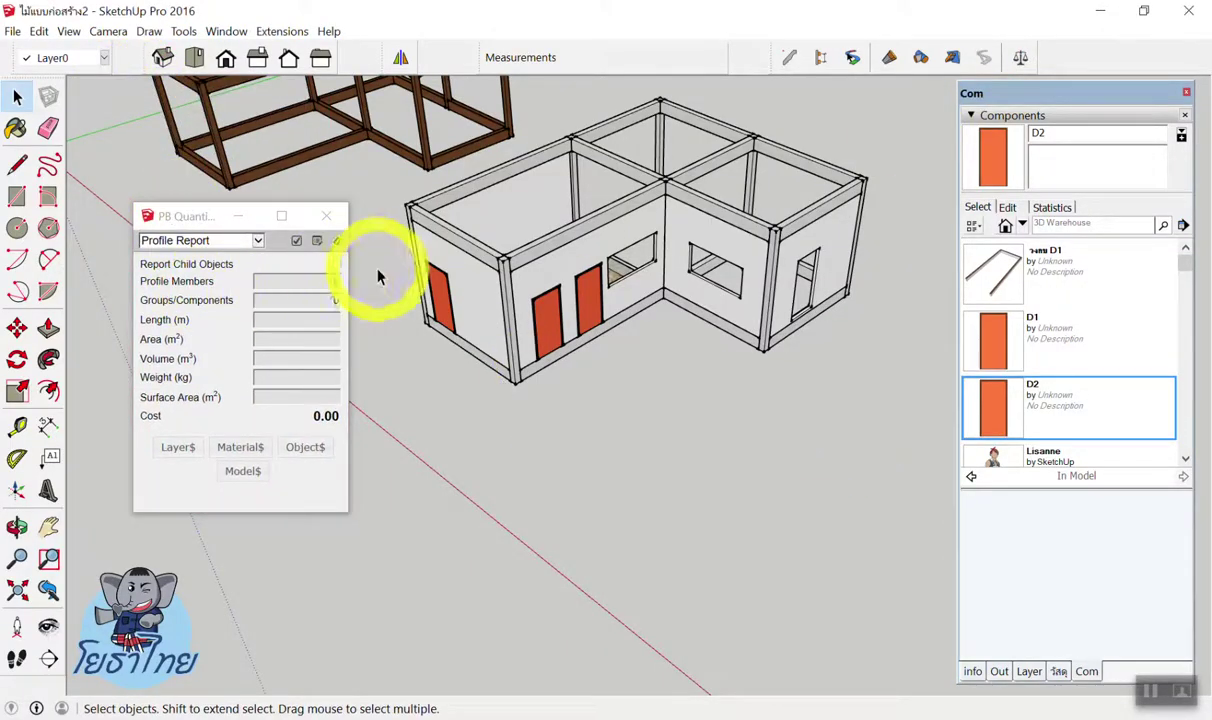
click(468, 387)
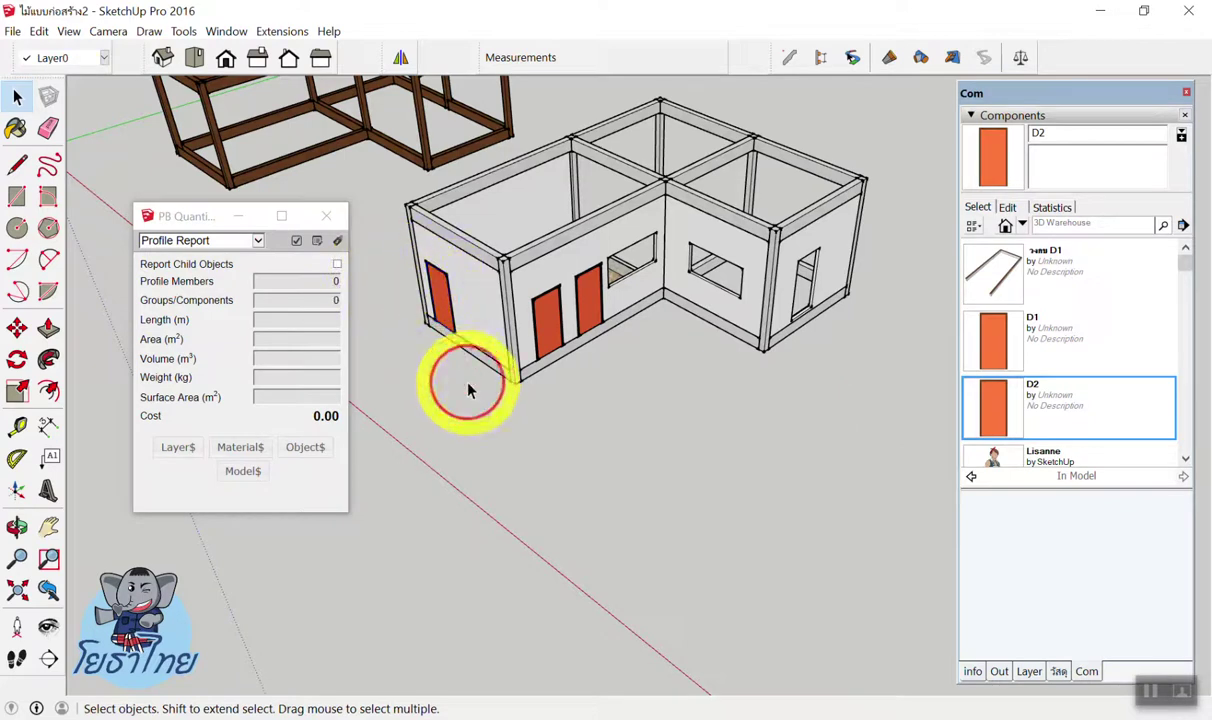
scroll(414, 360, up, 3)
scroll(490, 300, up, 2)
scroll(490, 300, down, 2)
click(458, 298)
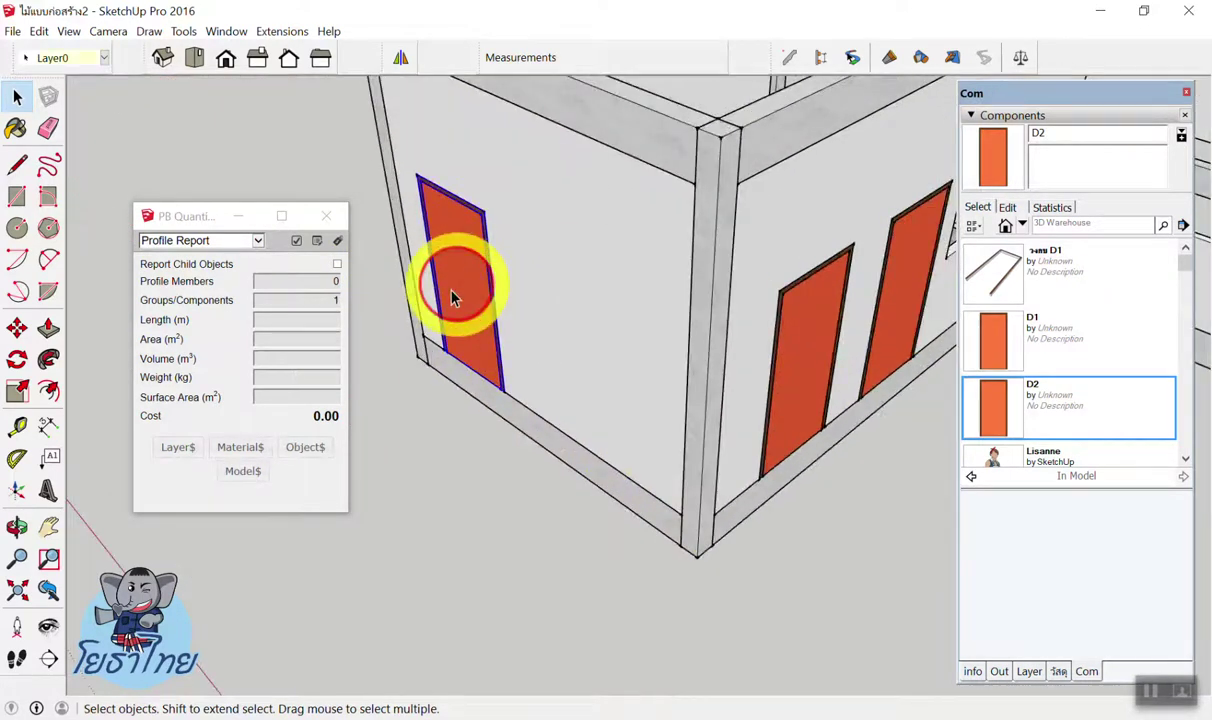
scroll(410, 450, down, 4)
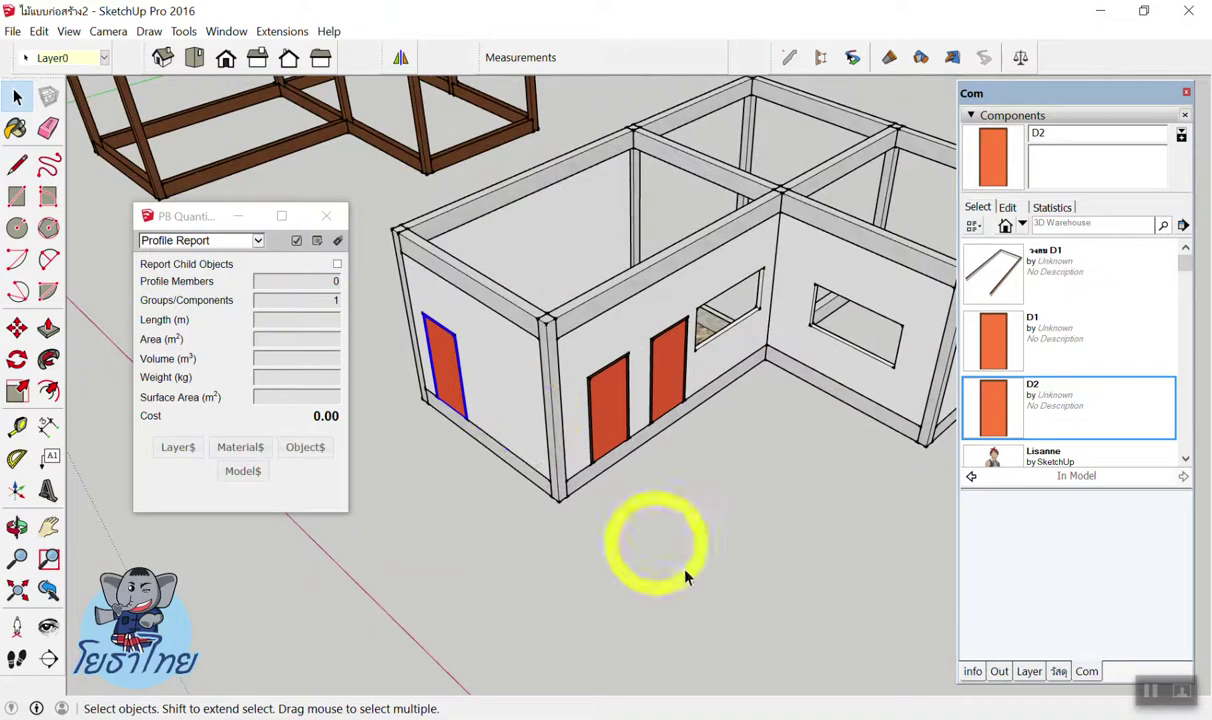
Replace a trial D2 with a D1 door lying flat on the ground, and select it.
click(1035, 428)
click(509, 582)
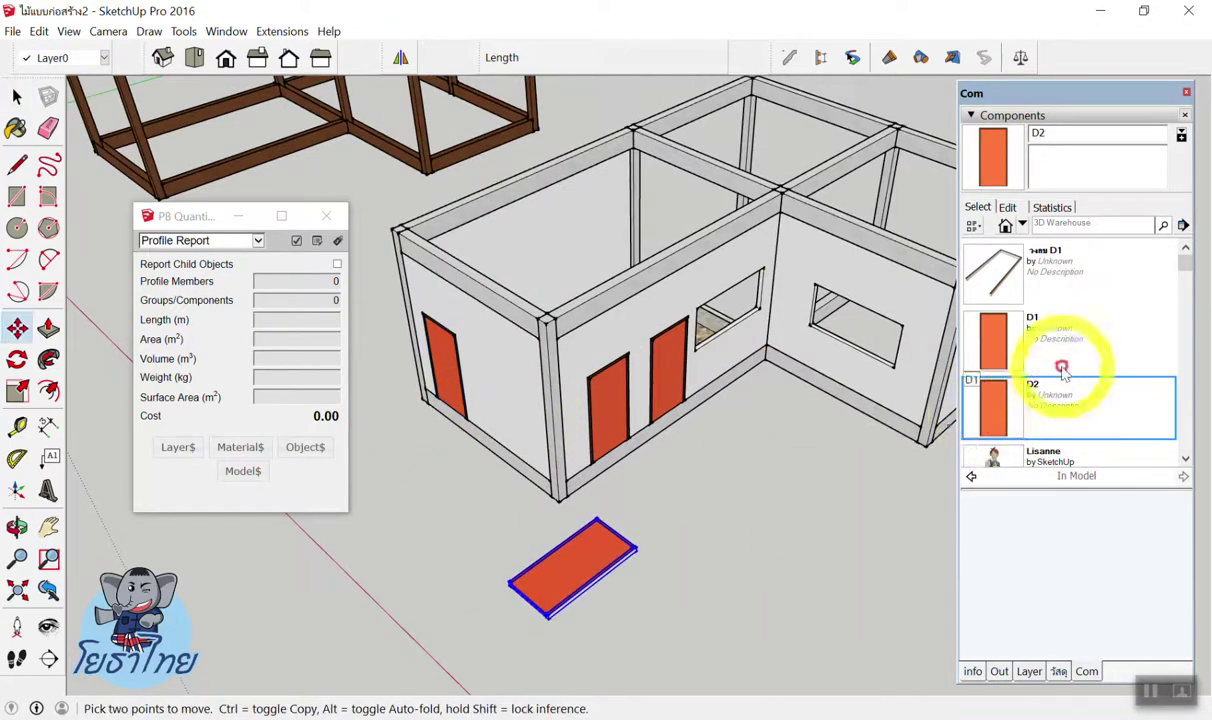
key(space)
key(Delete)
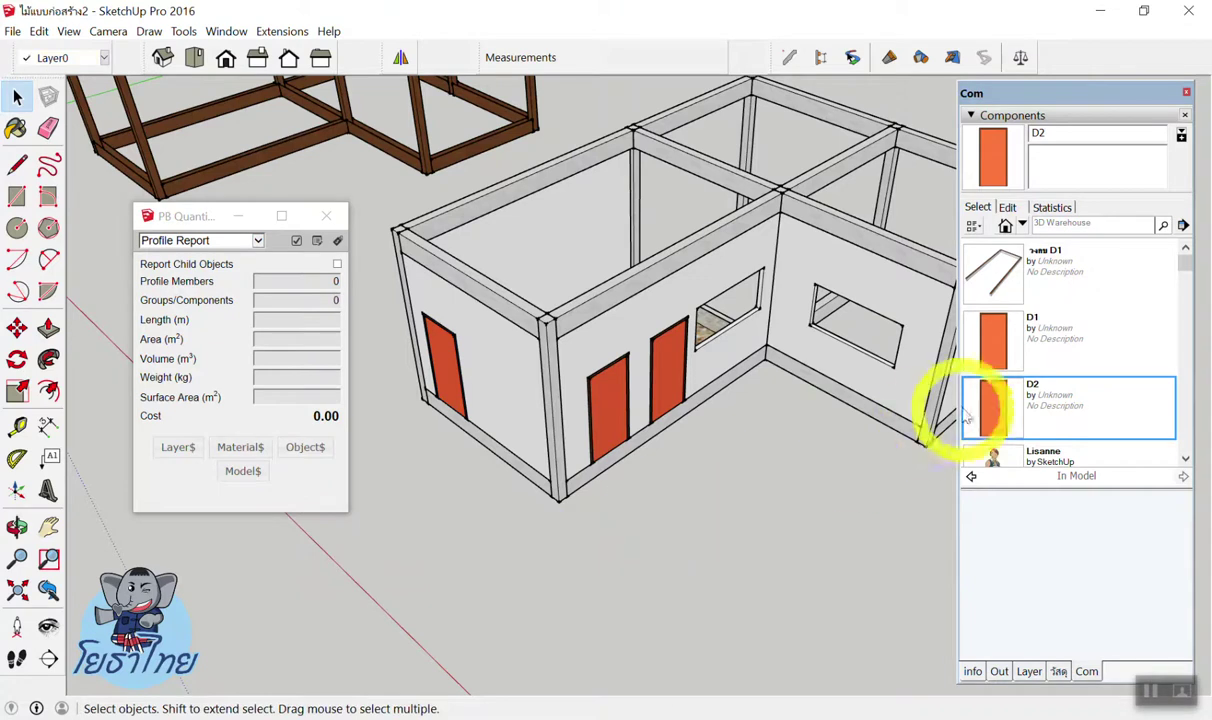
click(997, 350)
click(462, 580)
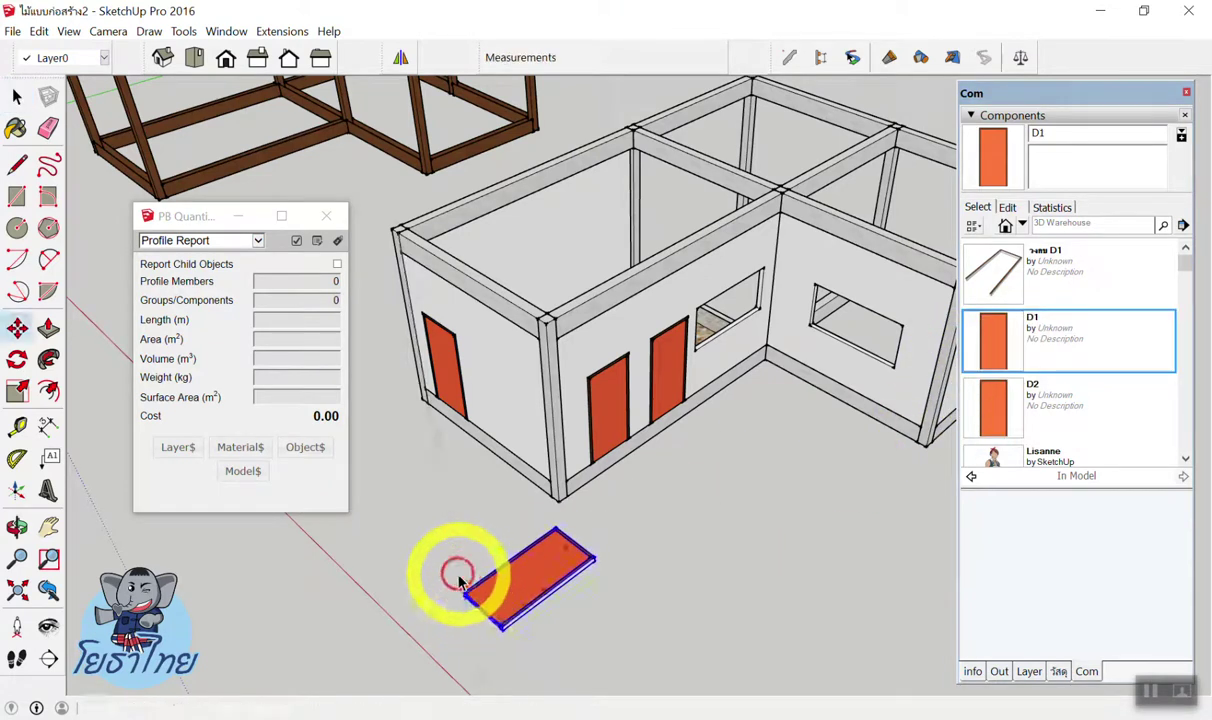
key(space)
middle_drag(460, 573, 513, 588)
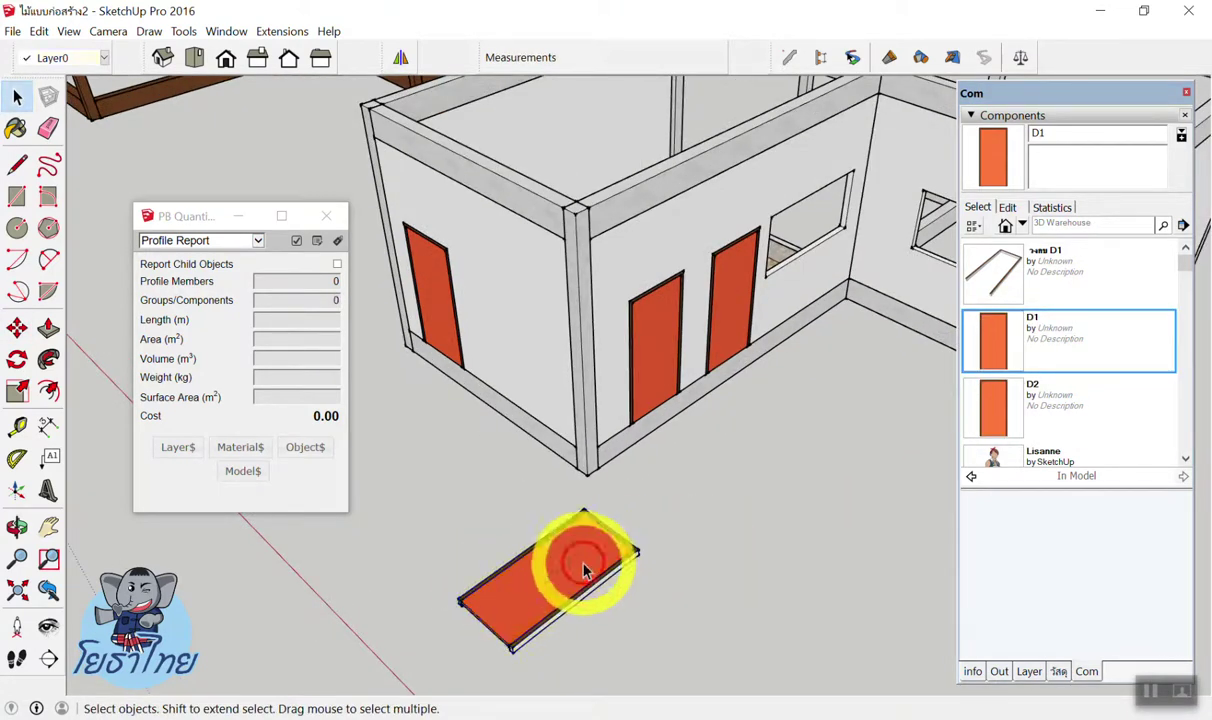
double_click(580, 565)
click(455, 358)
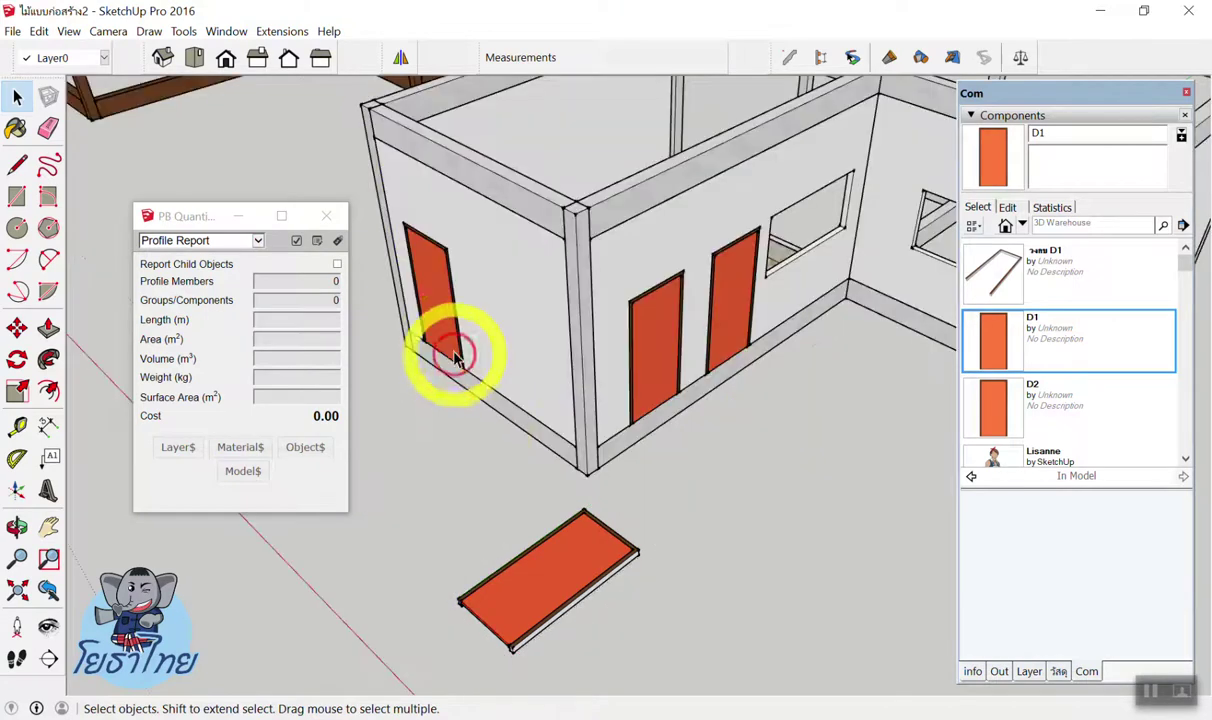
click(530, 575)
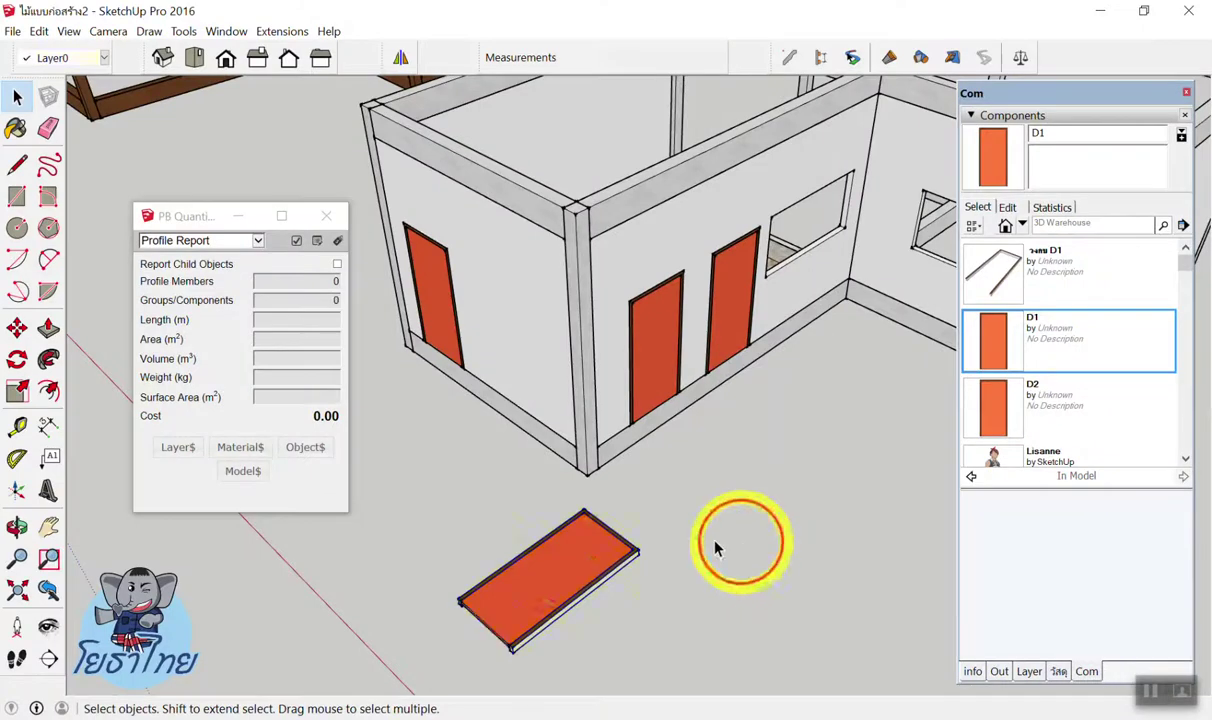
click(570, 560)
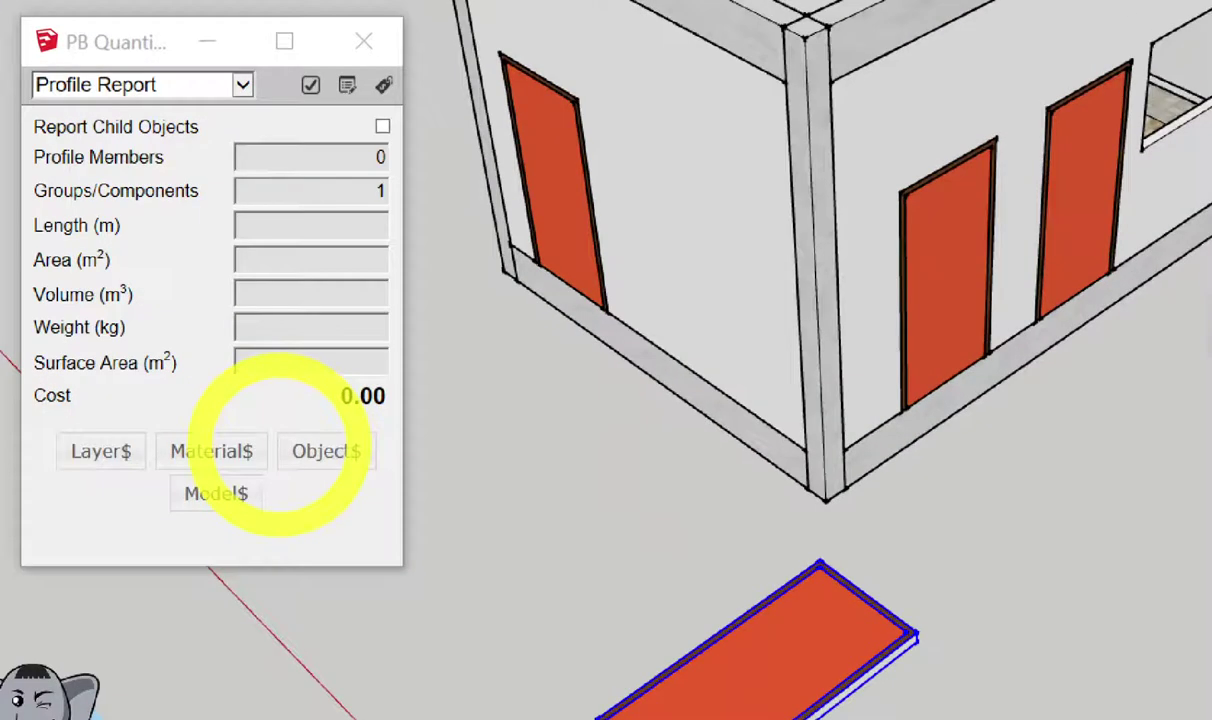
Give the D1 door a cost row: code 06, description ประตู D1, unit ชุด, unit cost 5000.
click(305, 447)
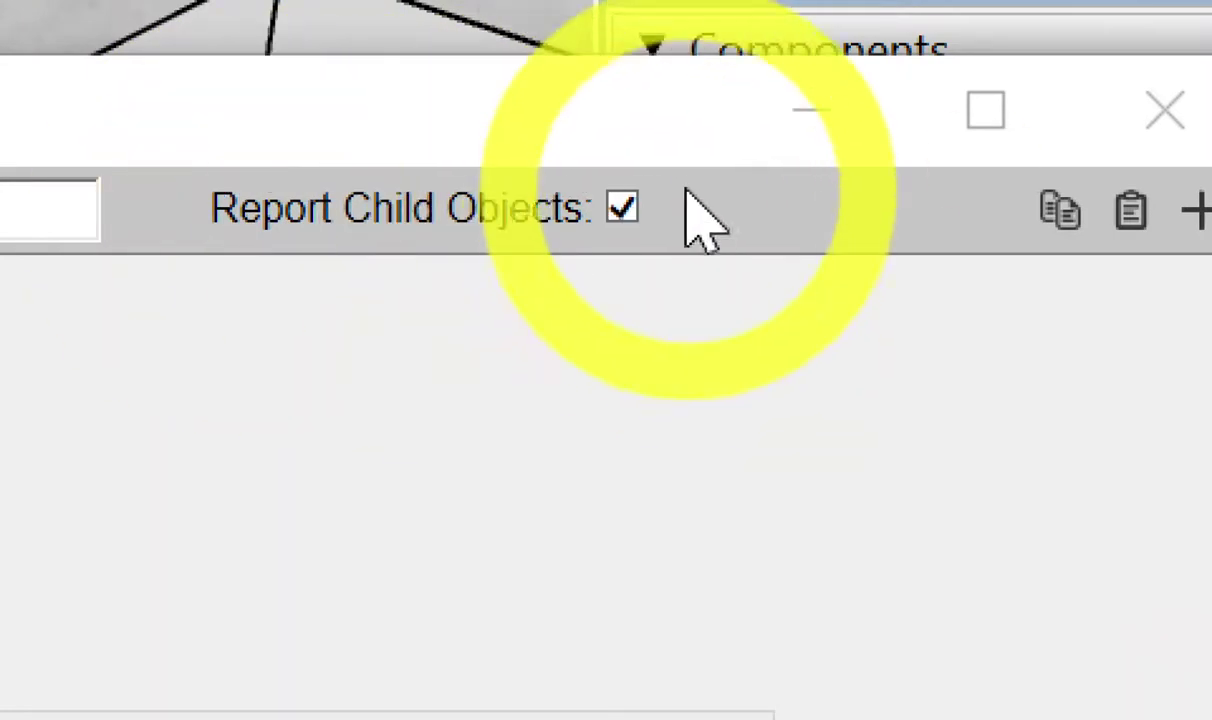
click(596, 187)
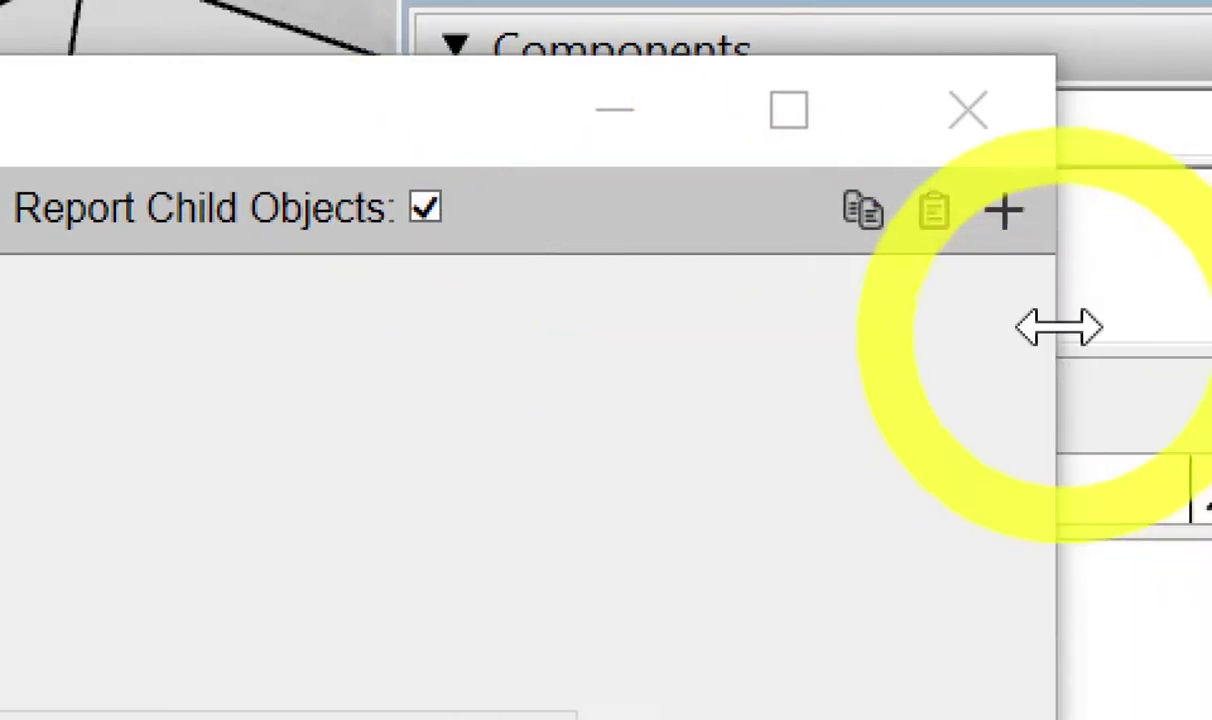
click(1010, 230)
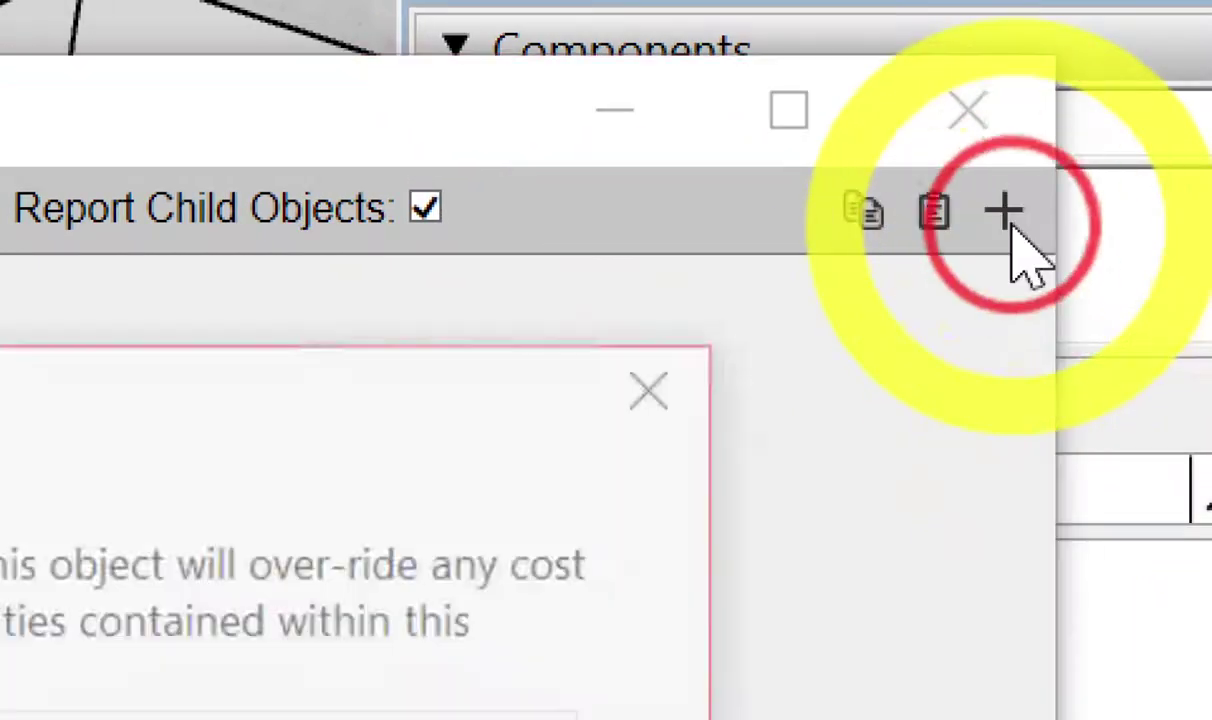
click(986, 327)
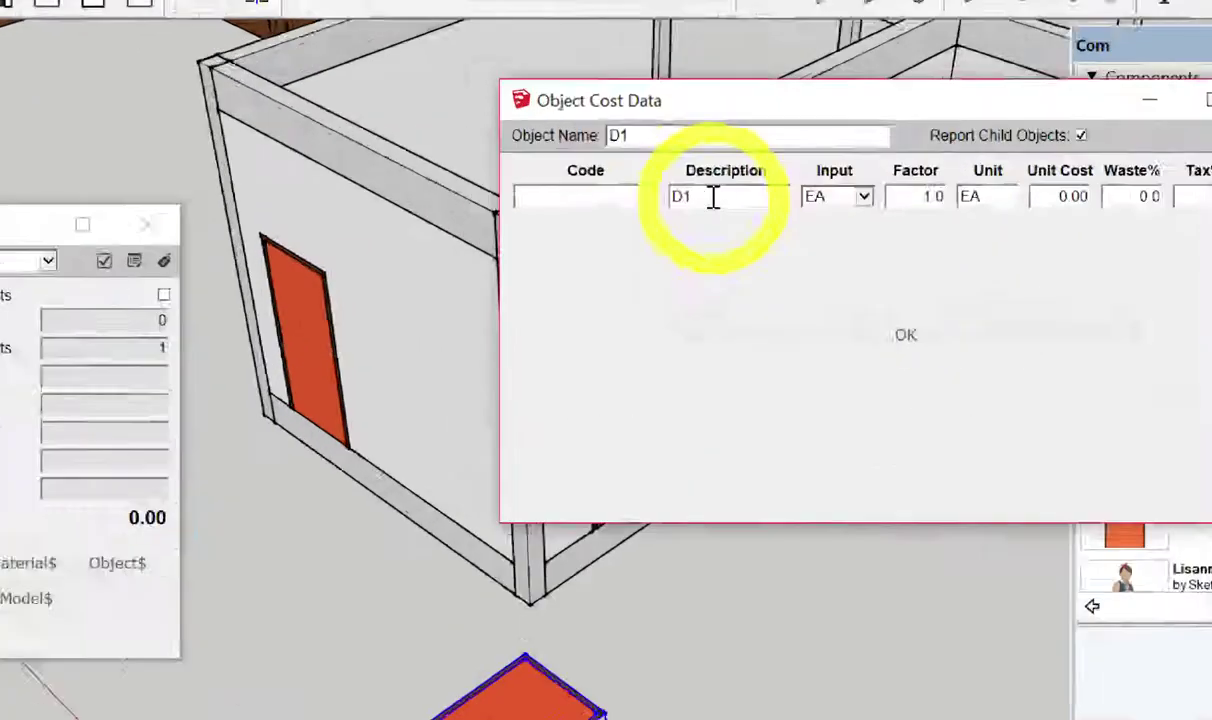
click(640, 198)
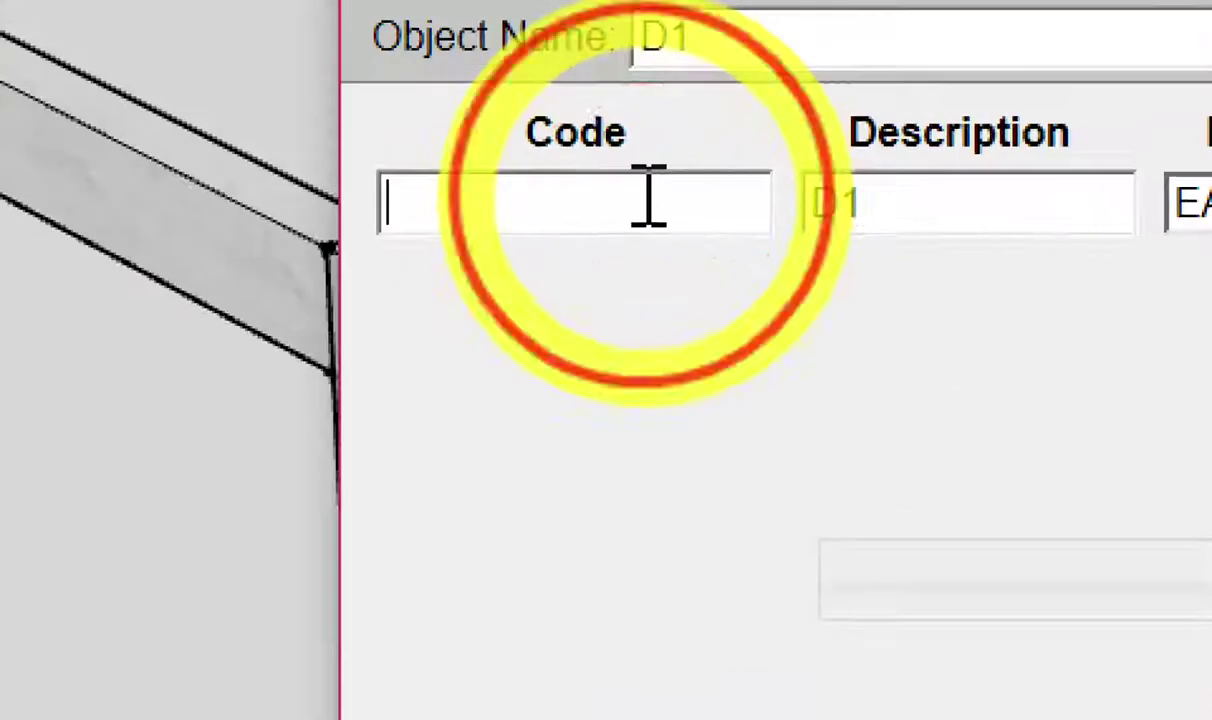
text(06)
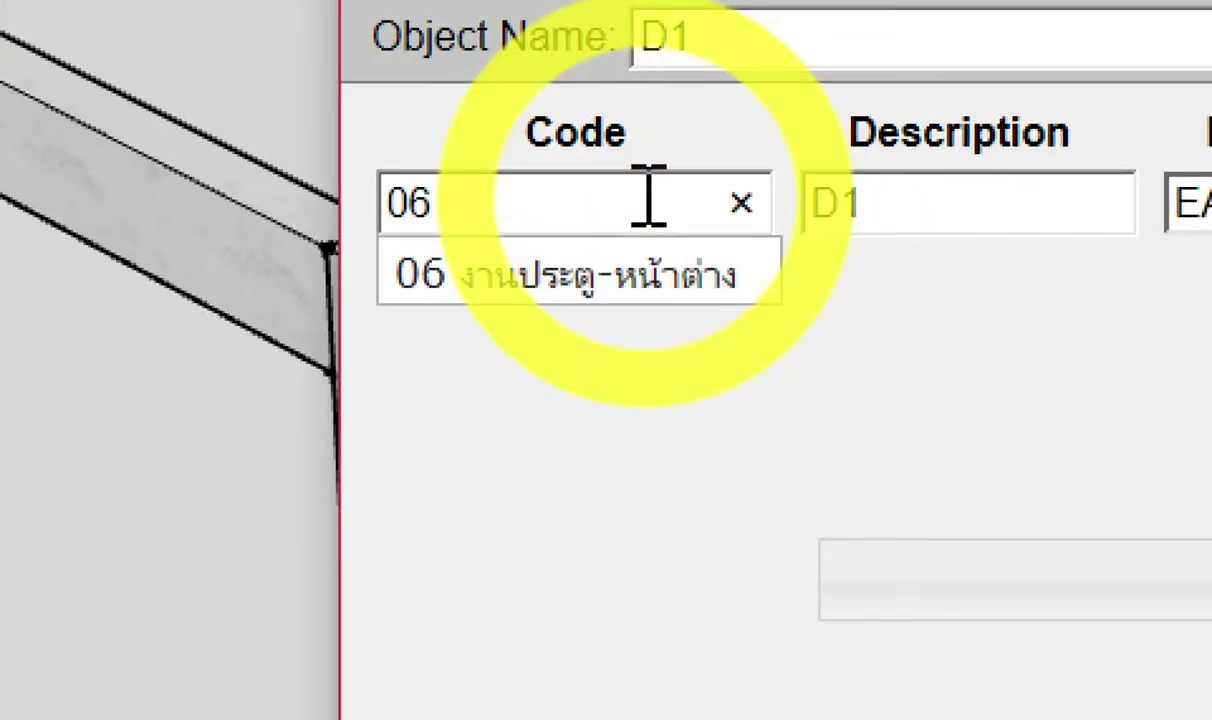
click(582, 268)
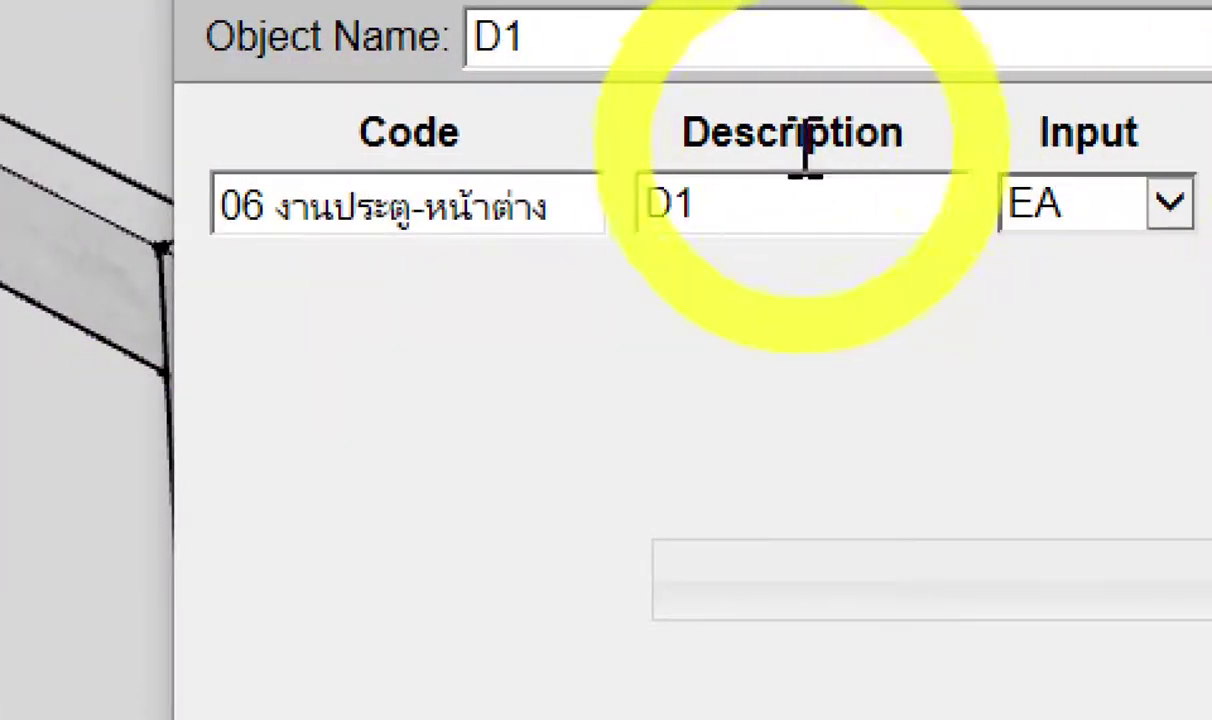
click(641, 210)
text(ประตู)
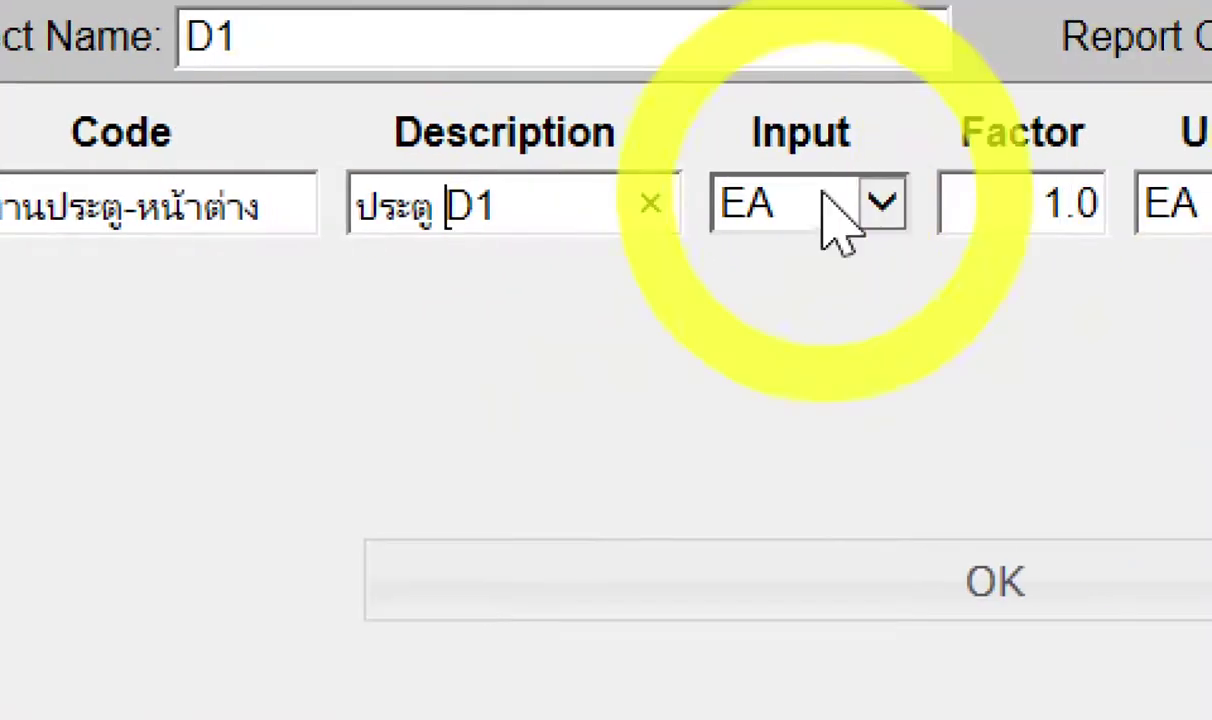
click(882, 208)
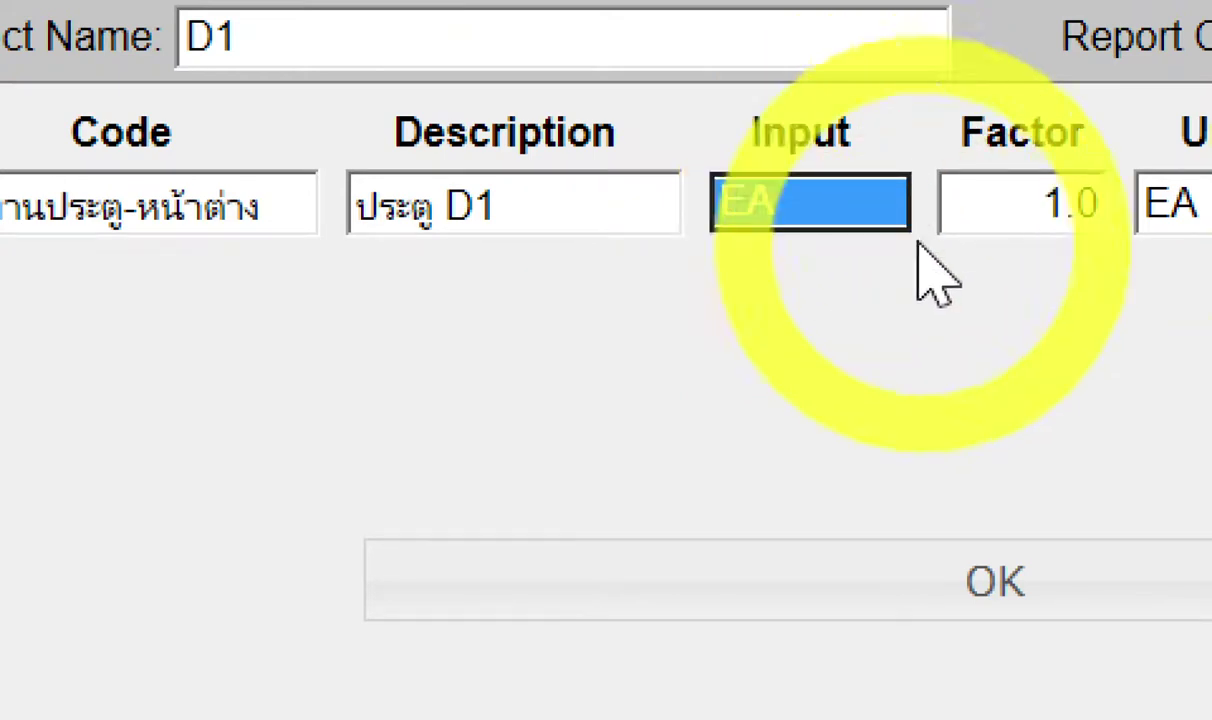
click(933, 325)
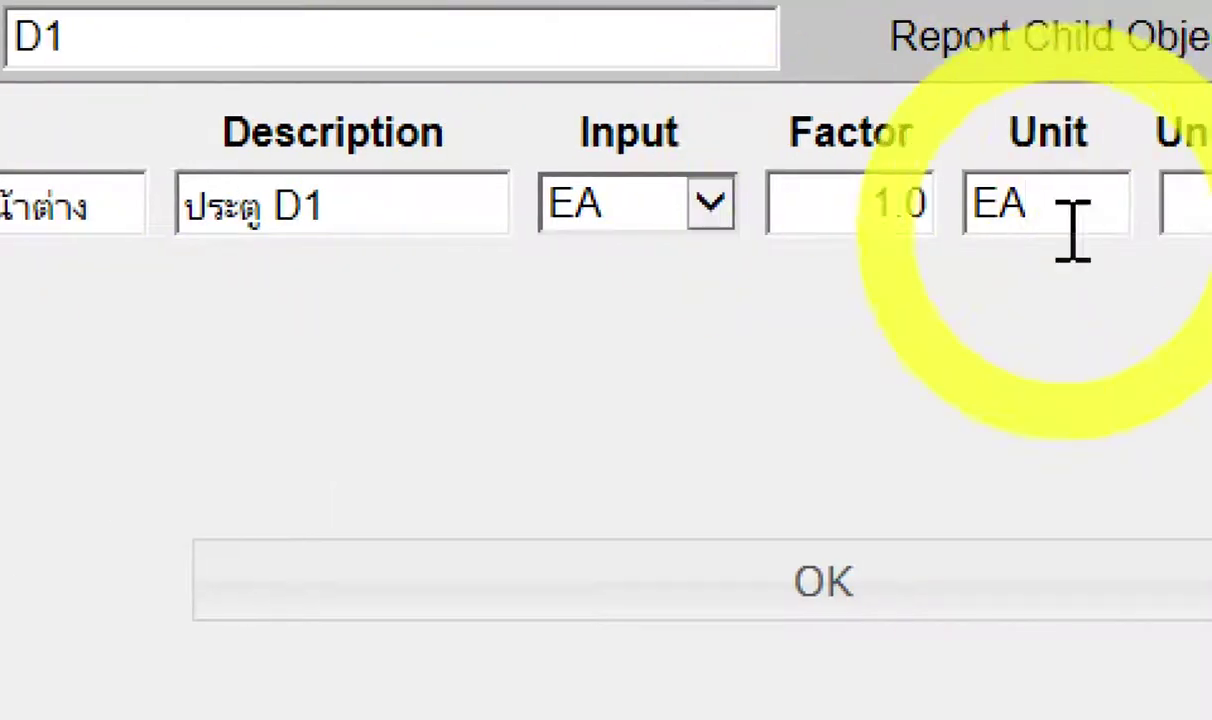
click(820, 230)
text(ชุด)
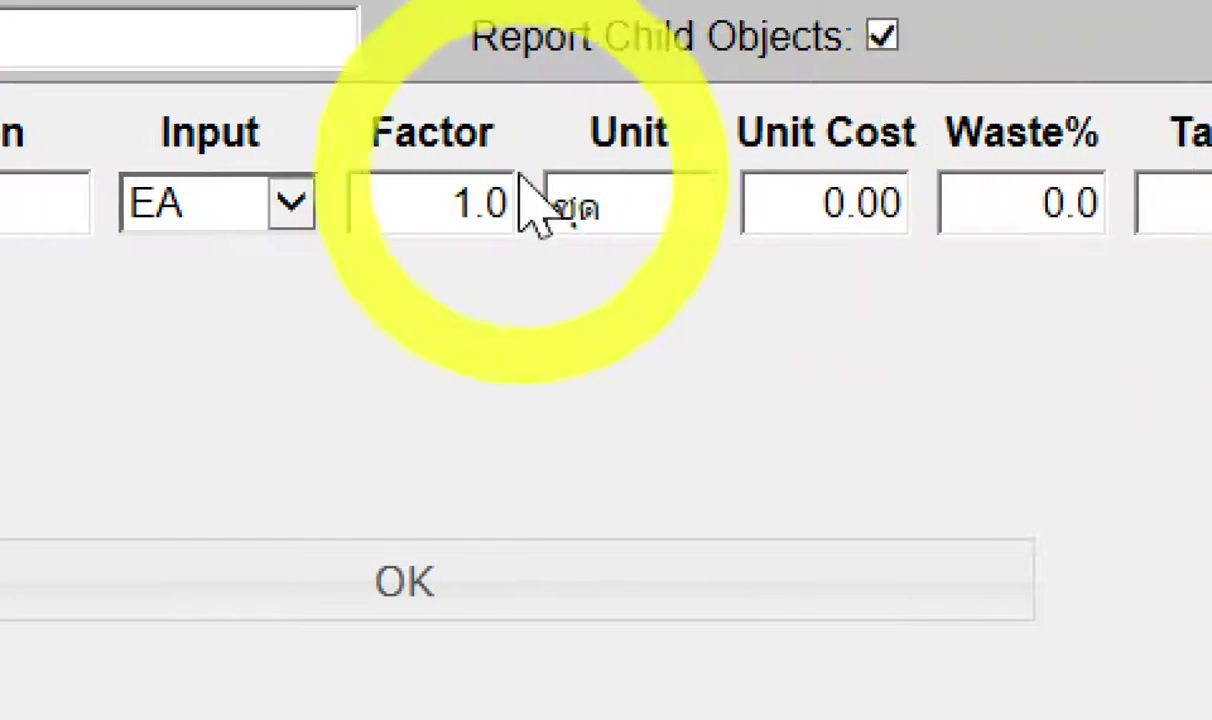
click(787, 210)
drag(787, 210, 1022, 220)
text(5000)
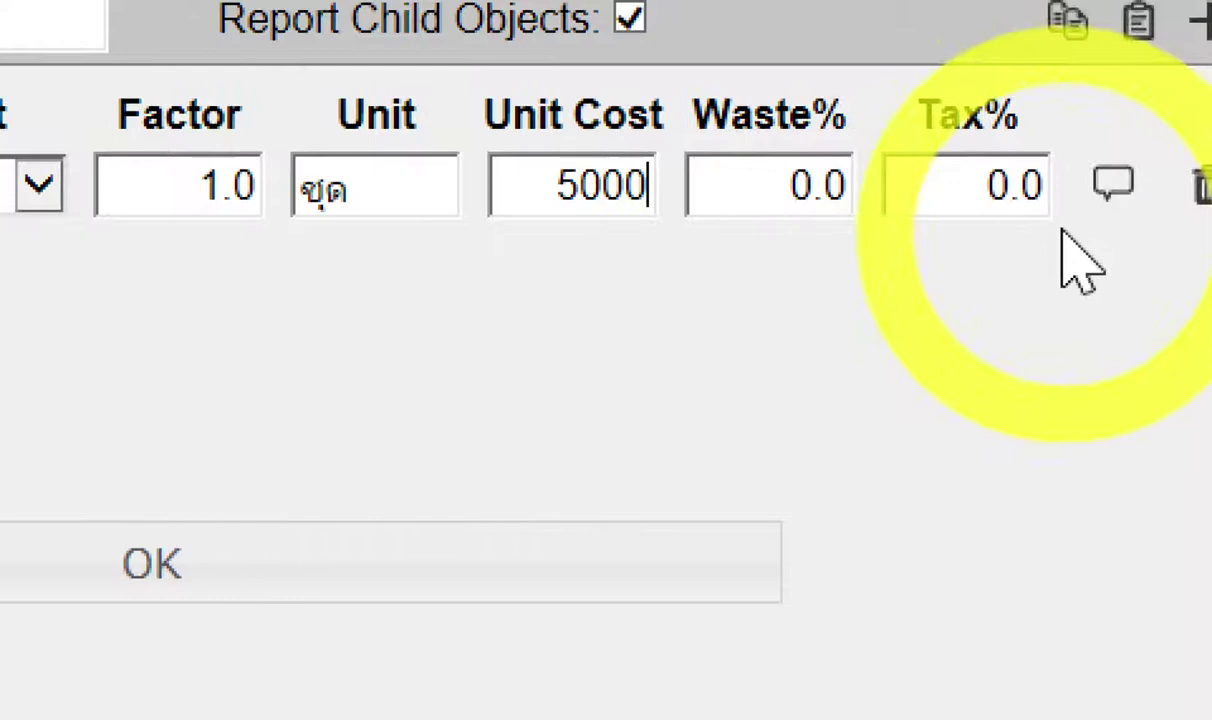
click(422, 560)
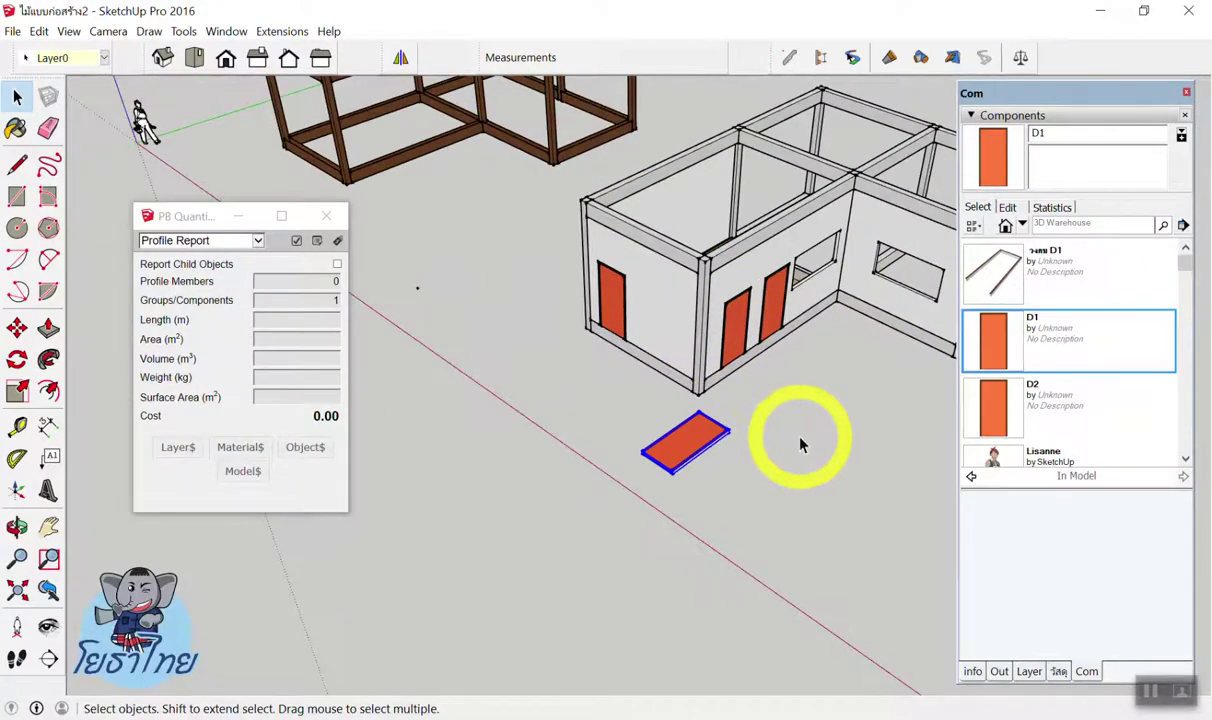
Turn the house's door to face front and window-select the whole house.
scroll(675, 428, up, 2)
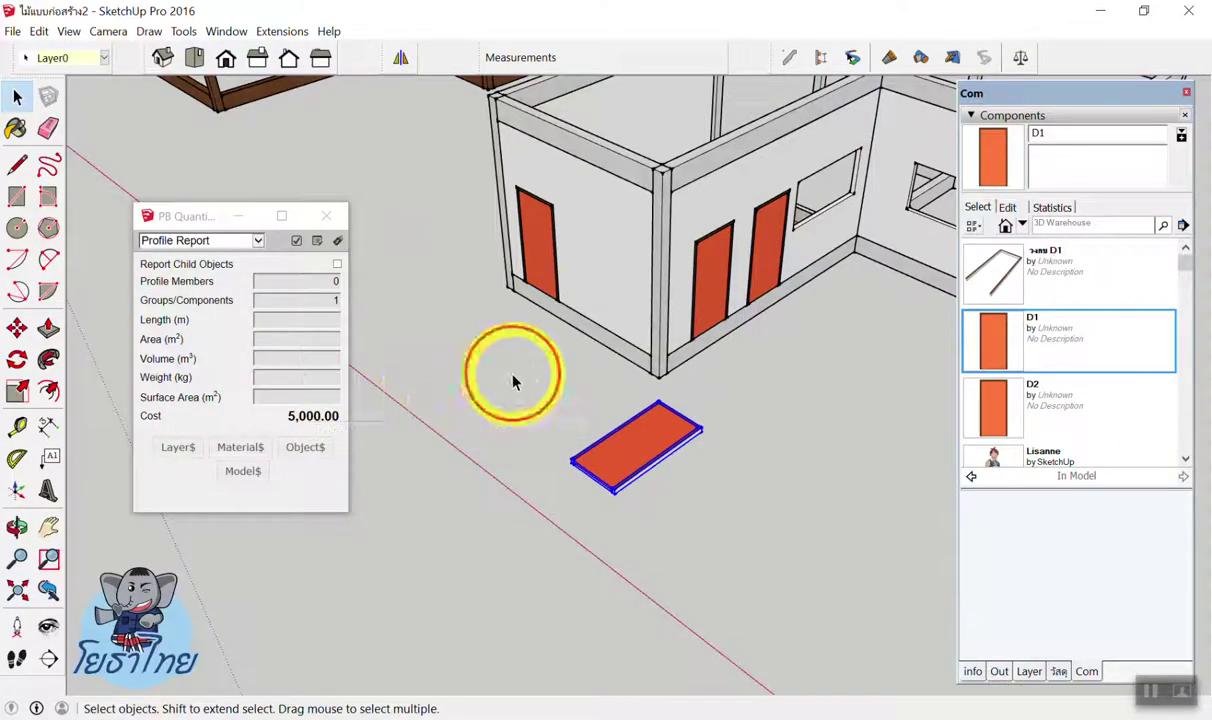
click(514, 379)
mouse_move(514, 379)
middle_down()
mouse_move(590, 387)
mouse_move(576, 405)
mouse_move(690, 463)
middle_up()
scroll(576, 405, down, 2)
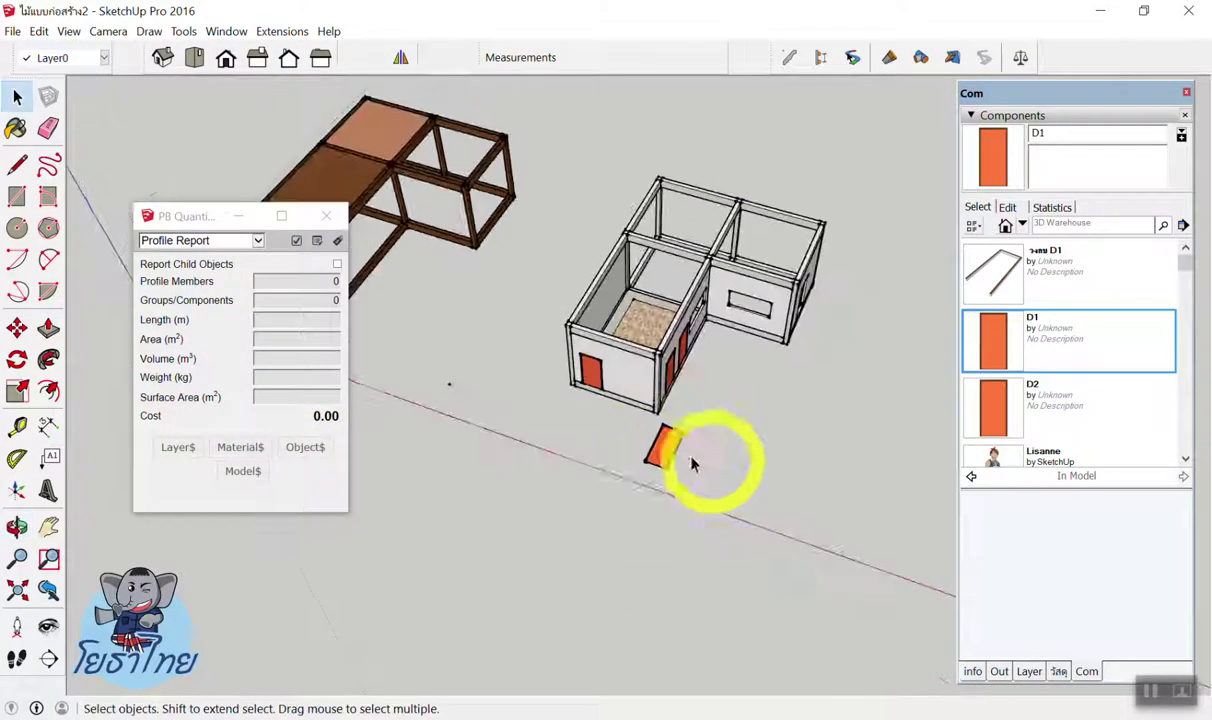
middle_drag(609, 449, 549, 454)
drag(514, 446, 851, 146)
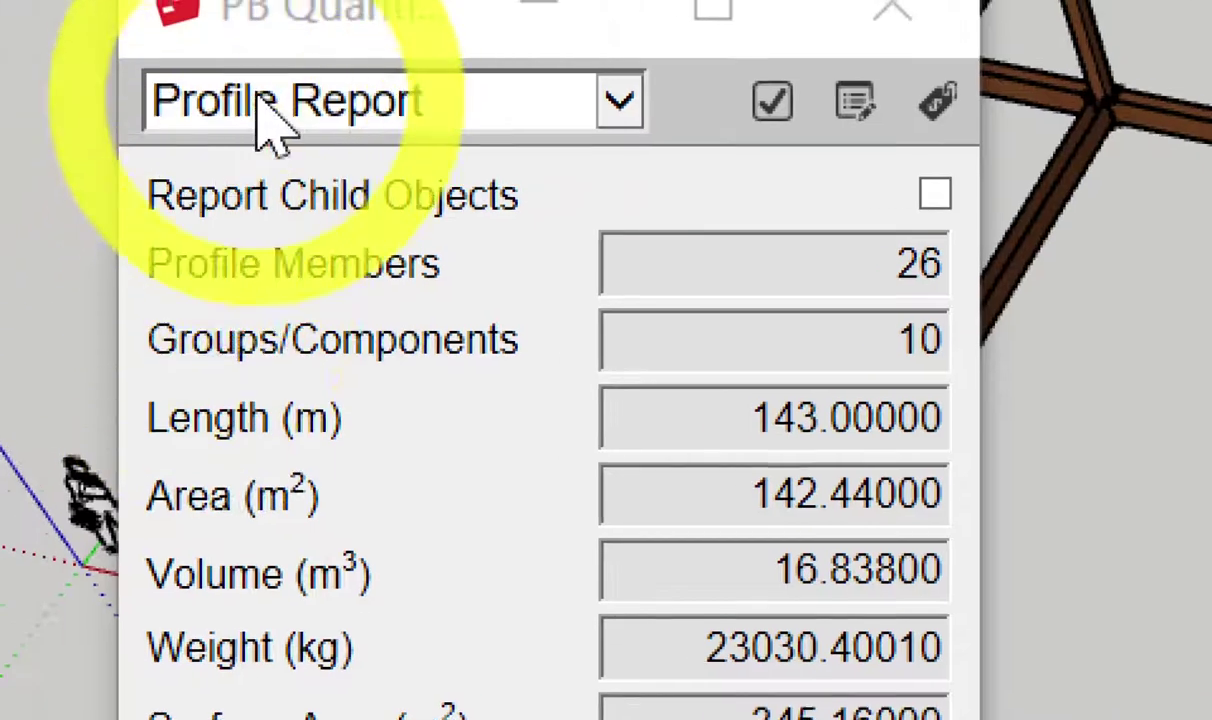
Generate the house's Cost Detail Report totalling 43,456.79, review it, and close it.
click(262, 105)
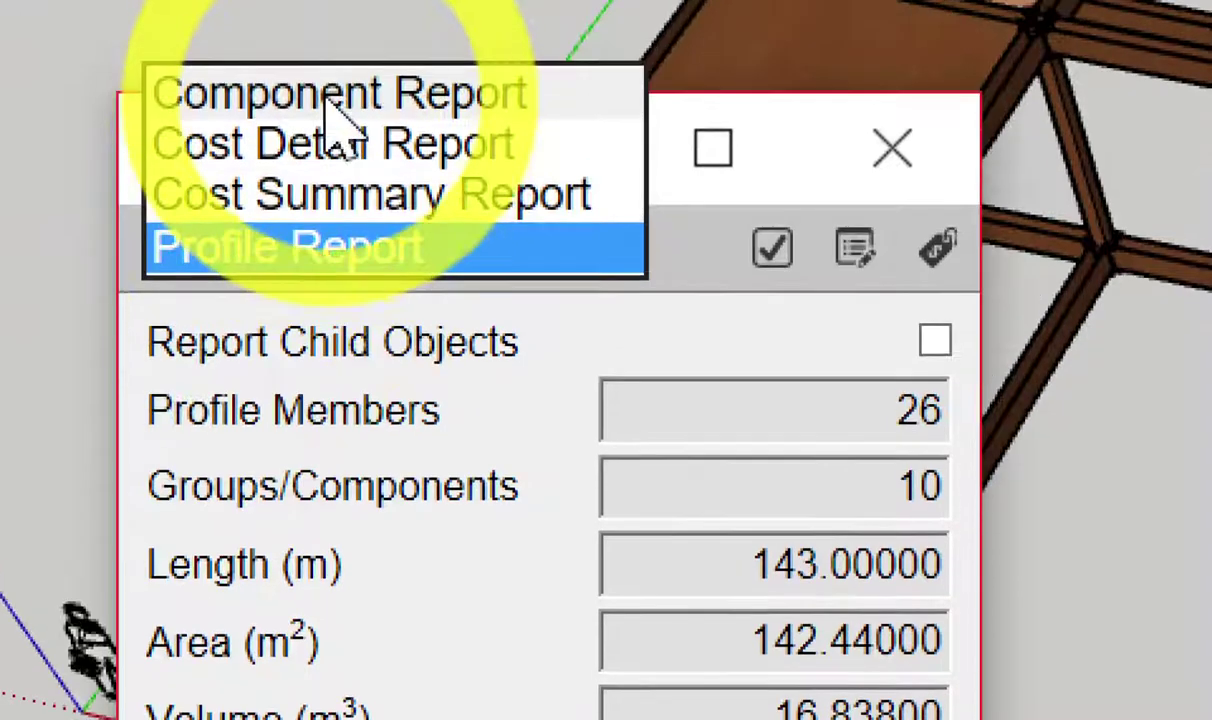
click(325, 145)
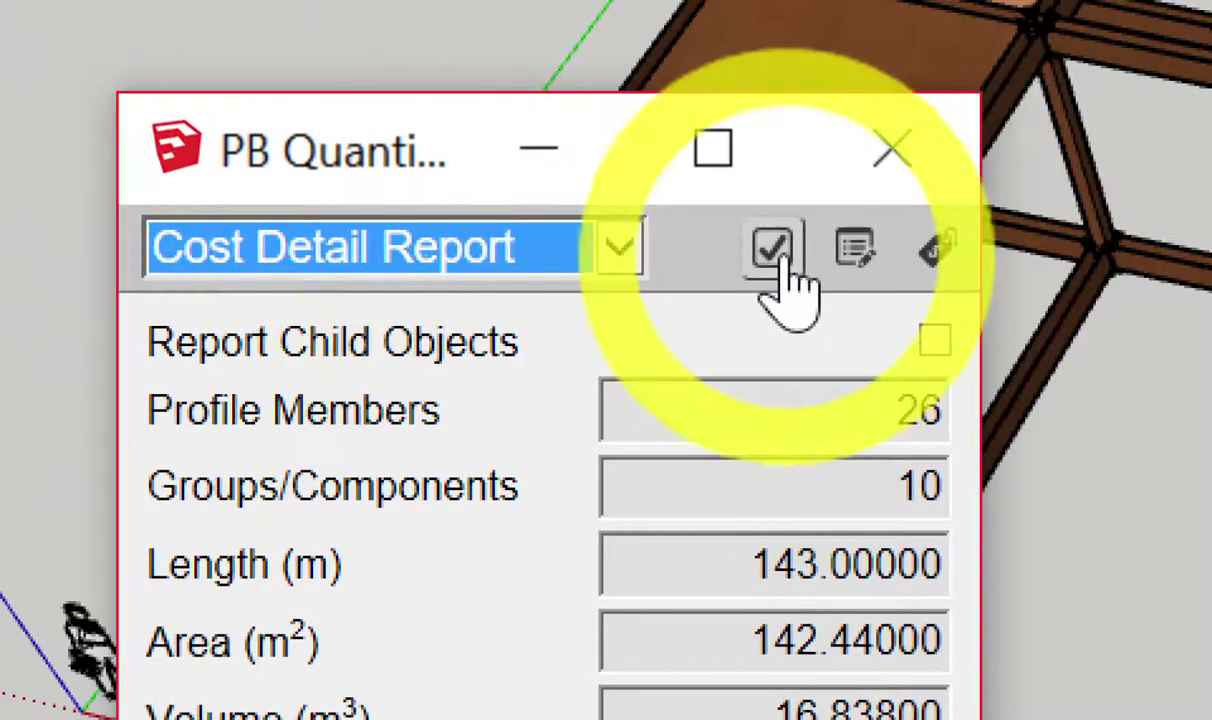
click(773, 250)
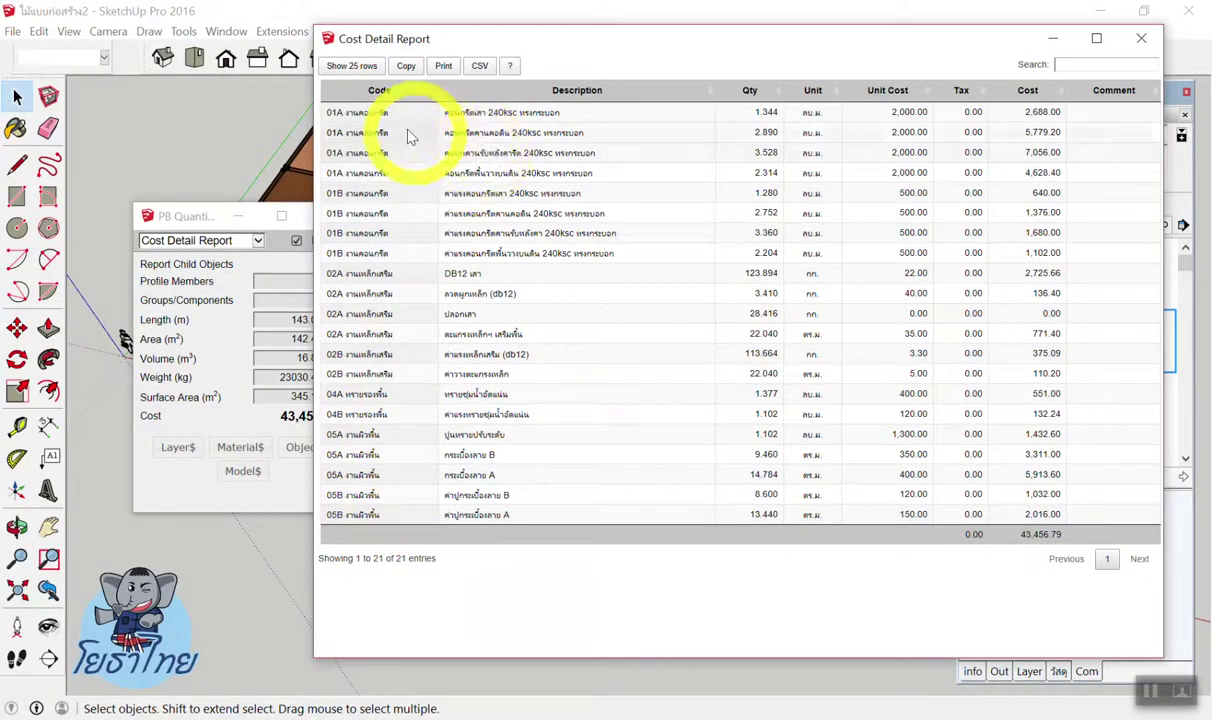
click(1141, 42)
click(462, 483)
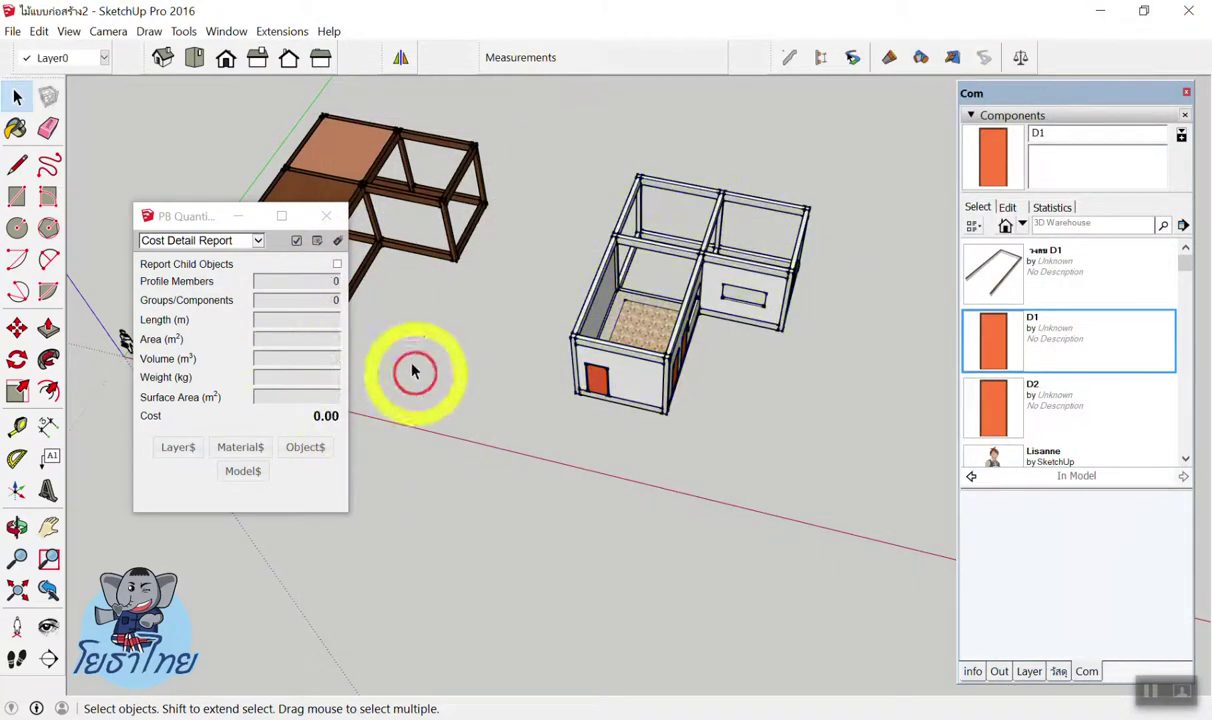
Toggle the quantities panel and show object properties in the side tray.
click(326, 216)
scroll(506, 346, up, 2)
scroll(620, 395, up, 2)
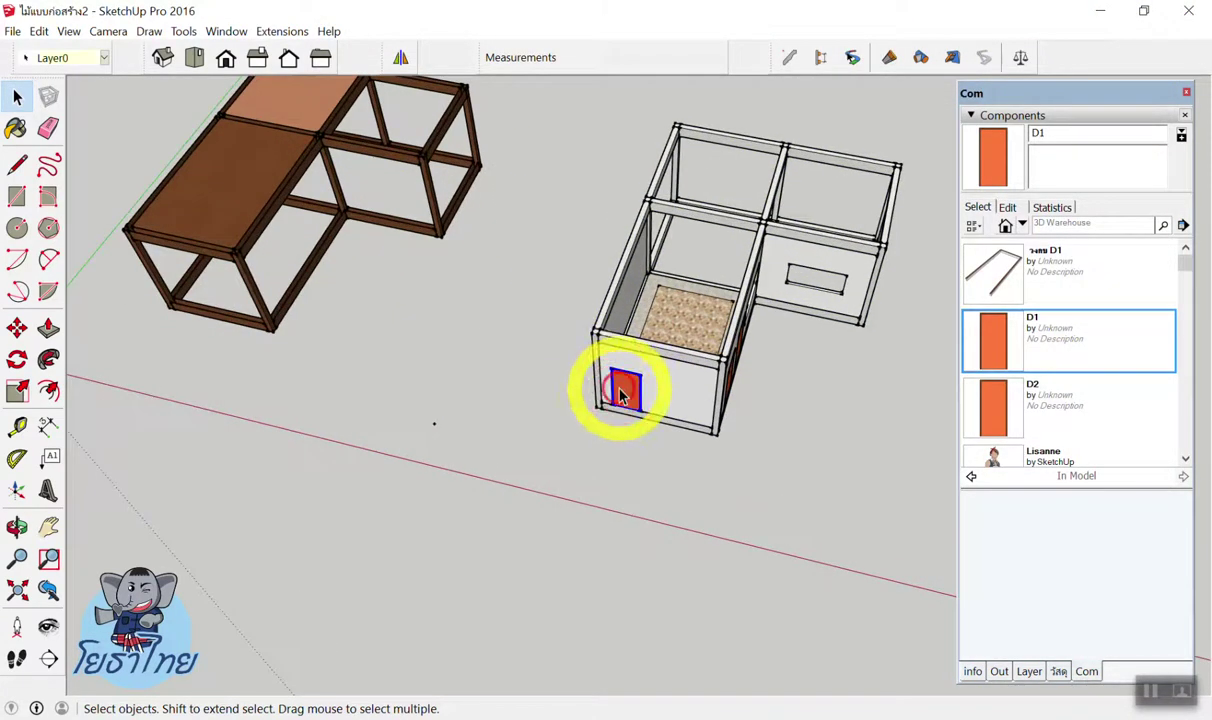
click(1018, 57)
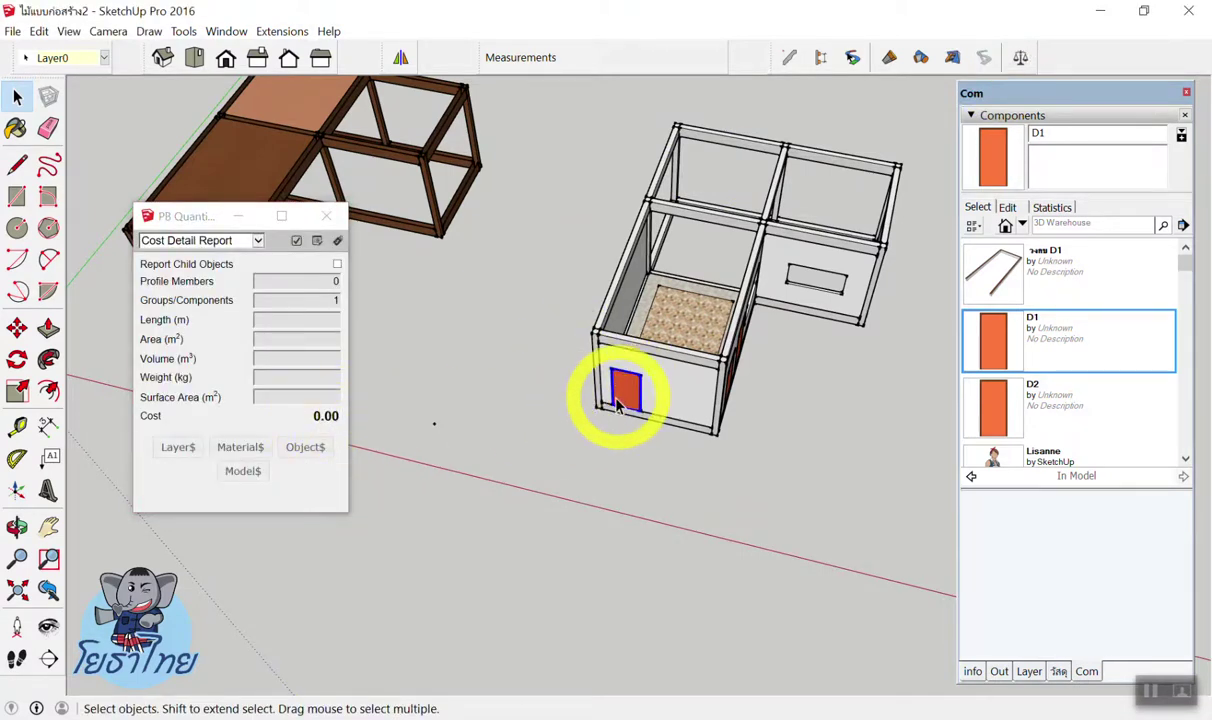
click(972, 671)
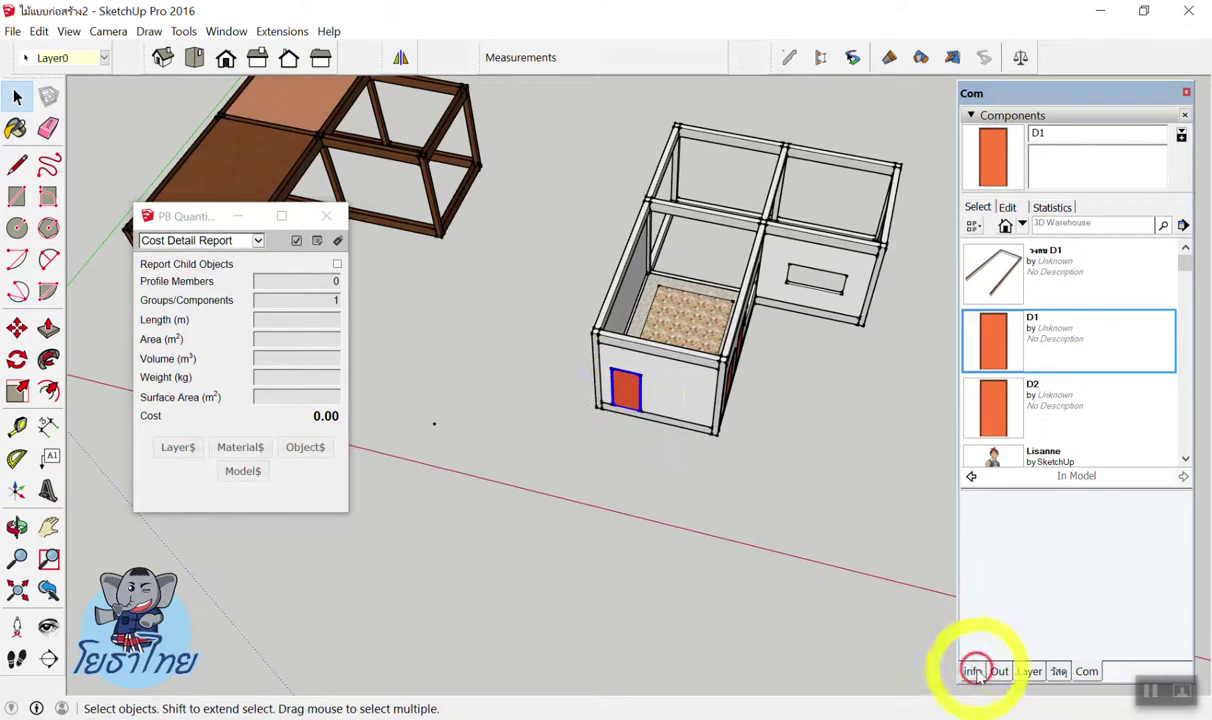
click(866, 577)
Paste a copy of the front-wall door onto the ground and inspect the flat D1 slab.
click(626, 410)
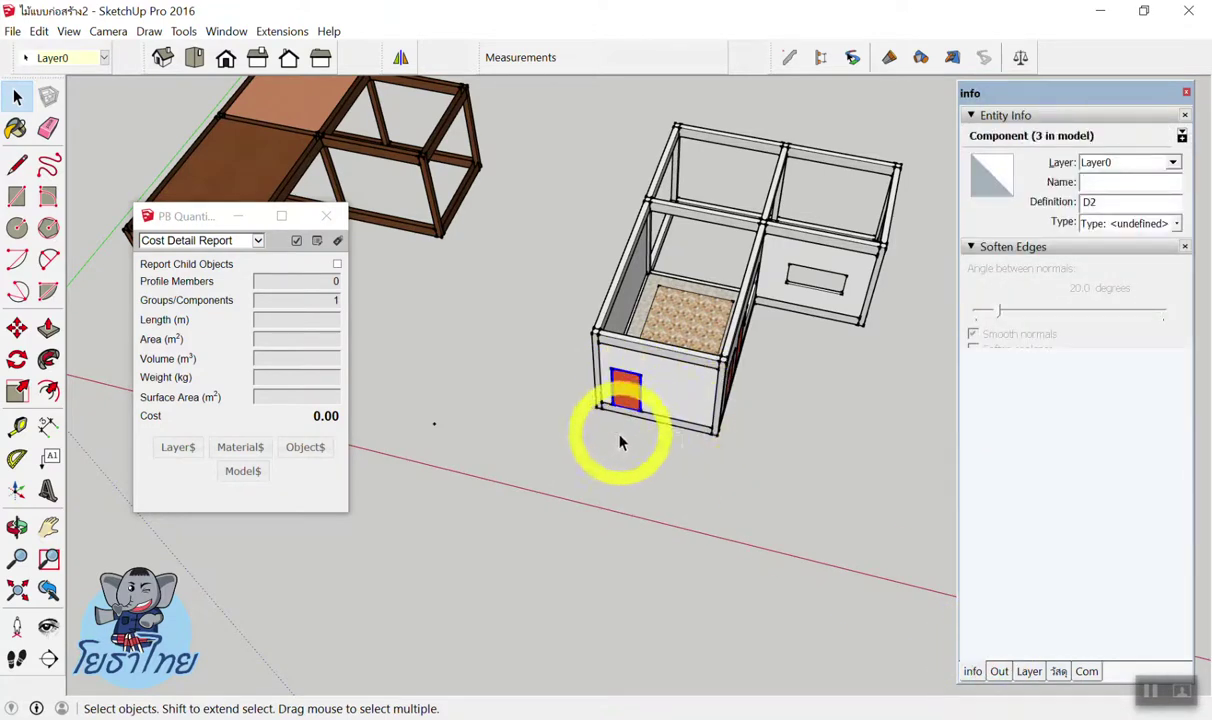
middle_drag(662, 390, 541, 381)
scroll(700, 392, up, 3)
scroll(380, 390, down, 3)
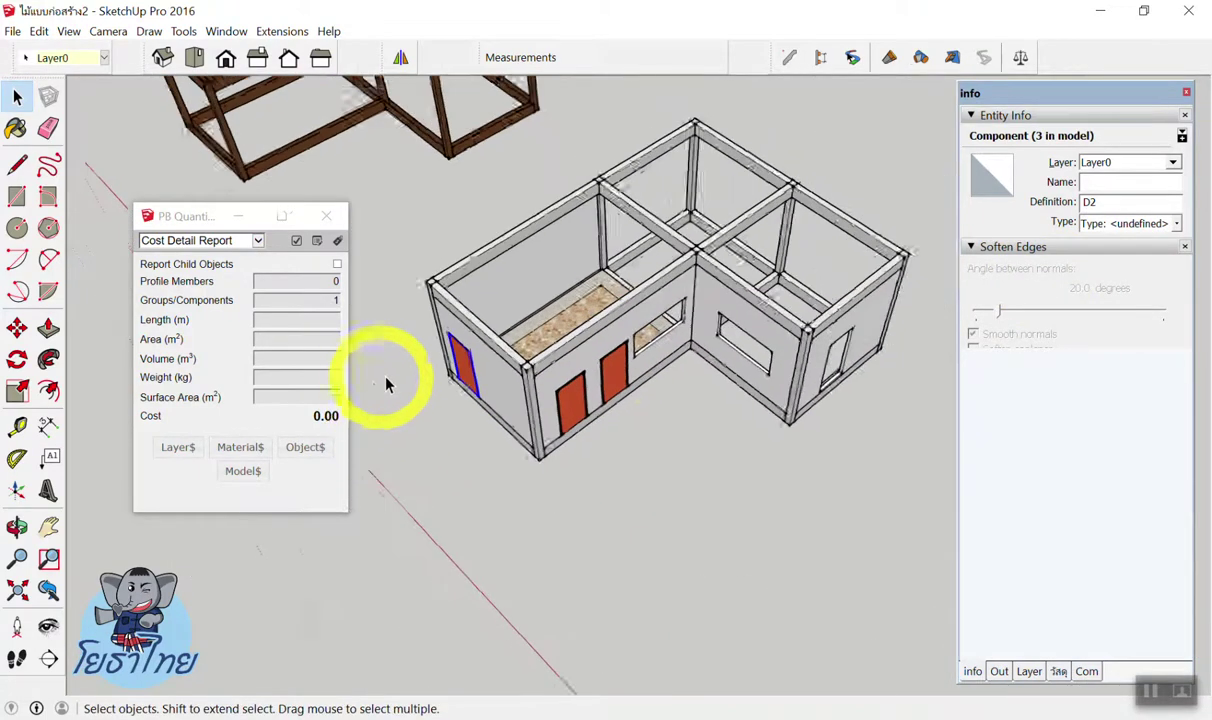
scroll(595, 470, down, 2)
key(ctrl+v)
scroll(520, 495, up, 4)
click(515, 468)
click(541, 487)
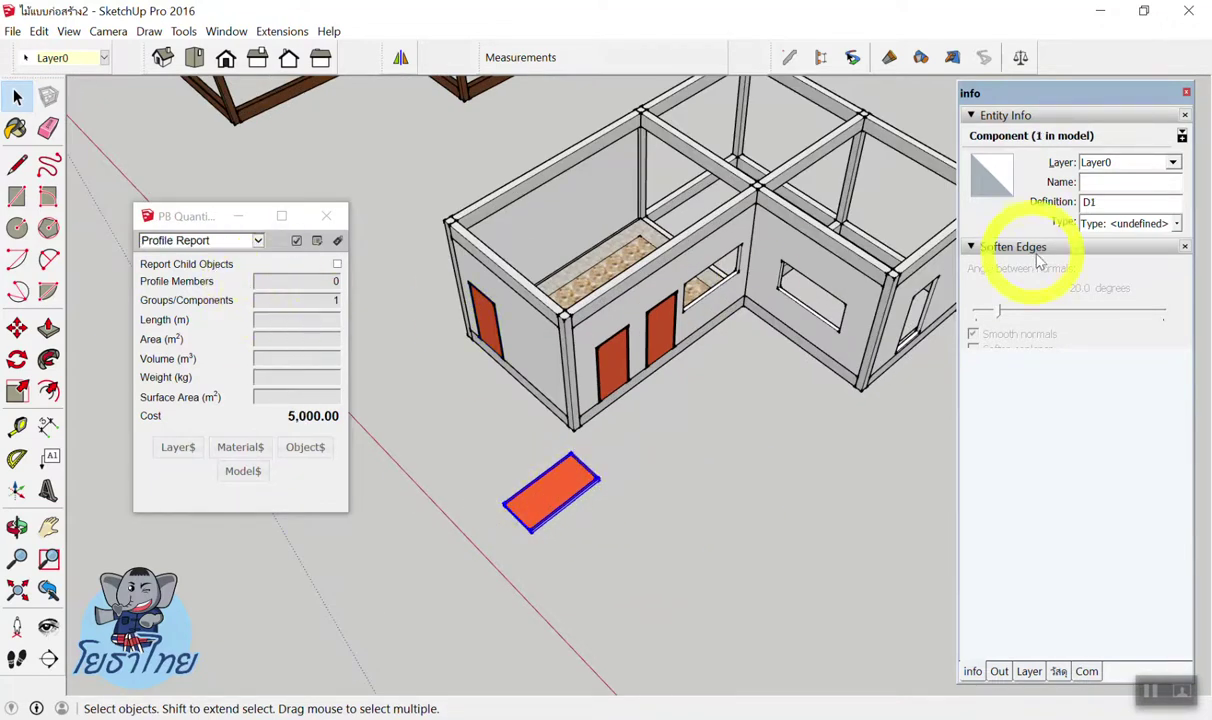
click(798, 452)
Remove the old doors from the walls, leaving the openings empty.
scroll(555, 360, up, 2)
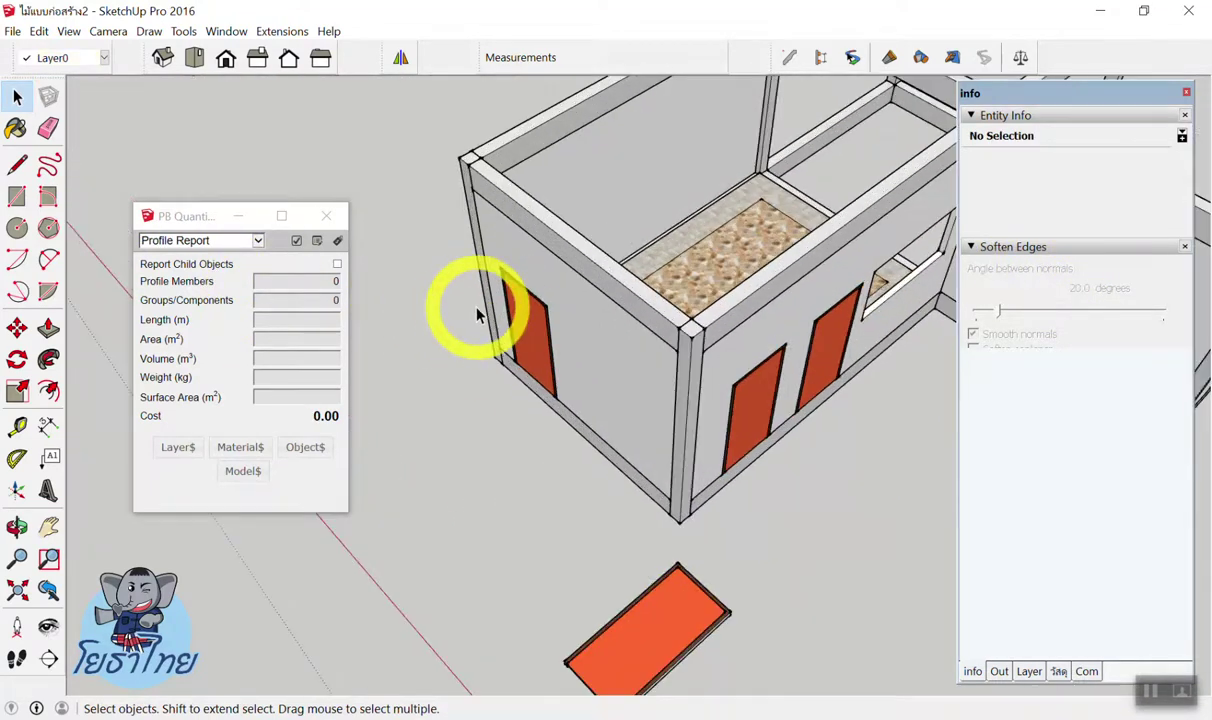
scroll(481, 311, up, 2)
click(521, 323)
click(817, 414)
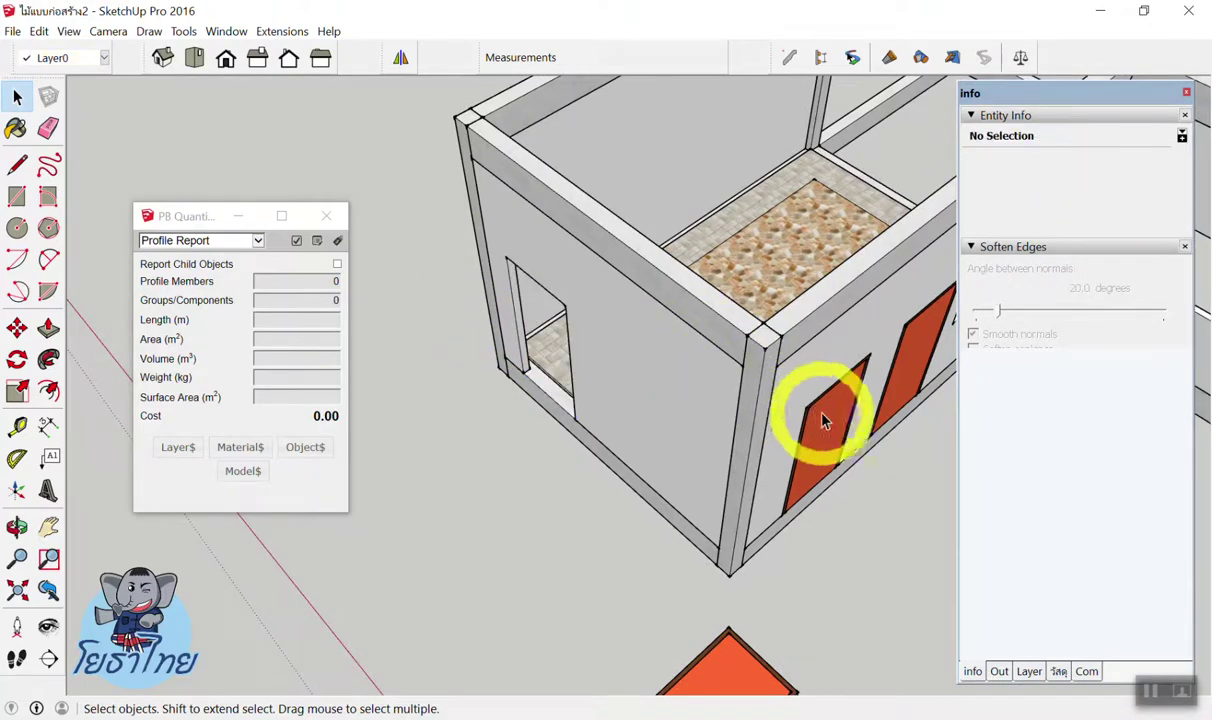
click(928, 372)
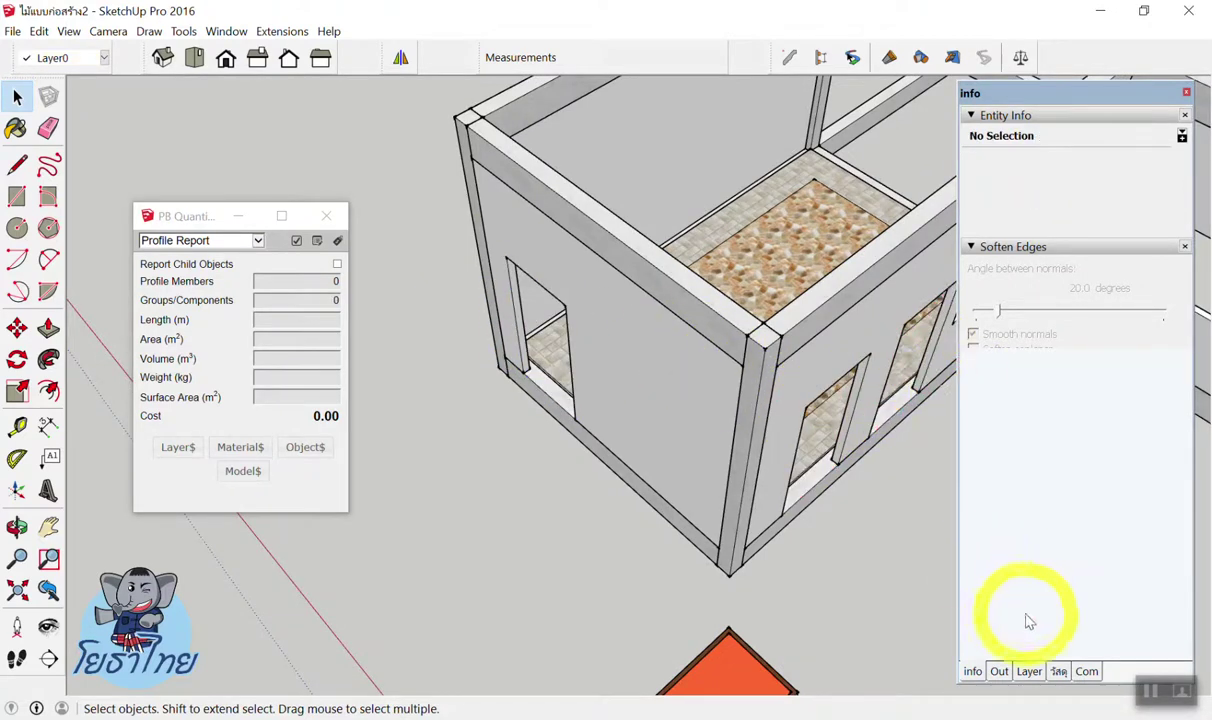
Place a D1 door from Components into a wall opening and line it up.
click(1084, 671)
click(993, 340)
mouse_move(573, 364)
middle_down()
mouse_move(510, 388)
mouse_move(757, 419)
middle_up()
click(515, 398)
scroll(838, 433, up, 5)
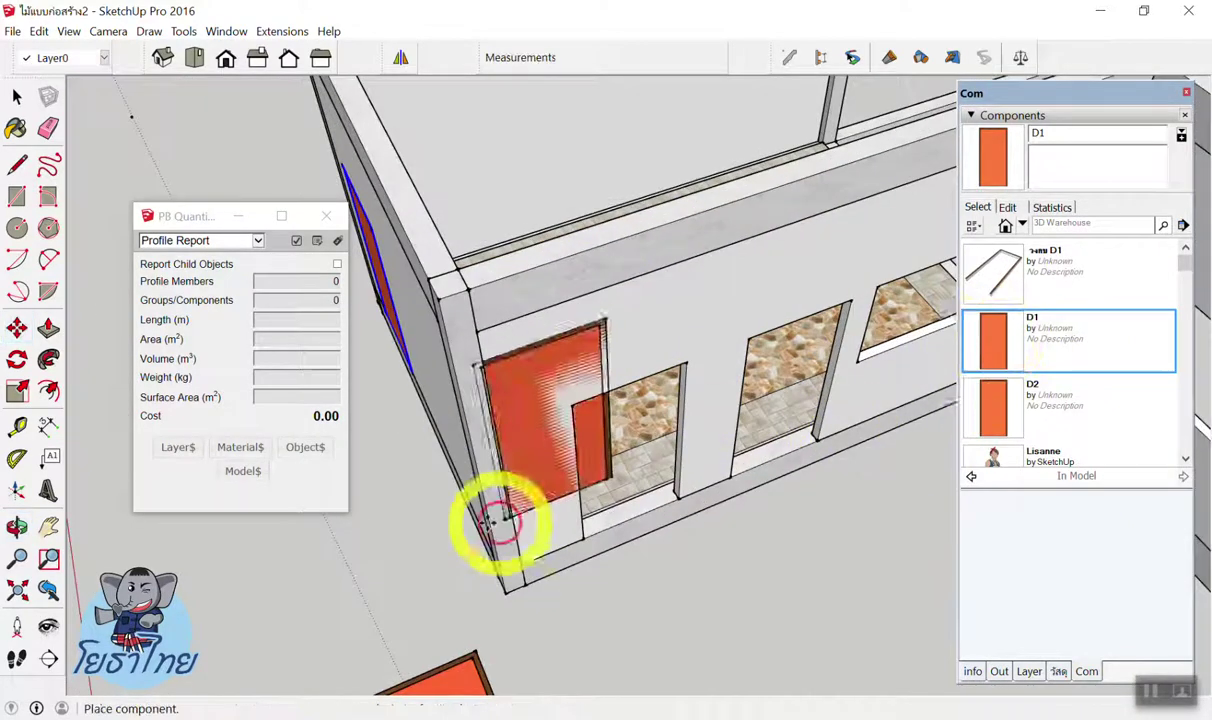
scroll(505, 518, up, 2)
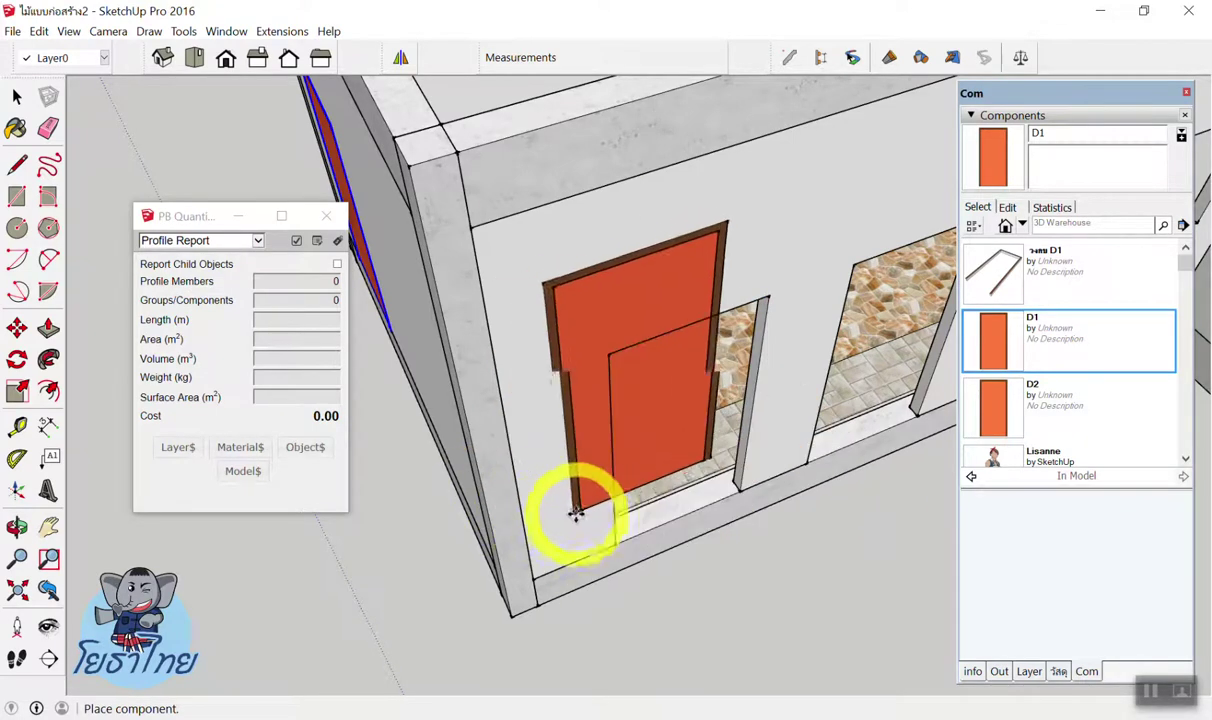
click(613, 543)
middle_drag(613, 543, 833, 447)
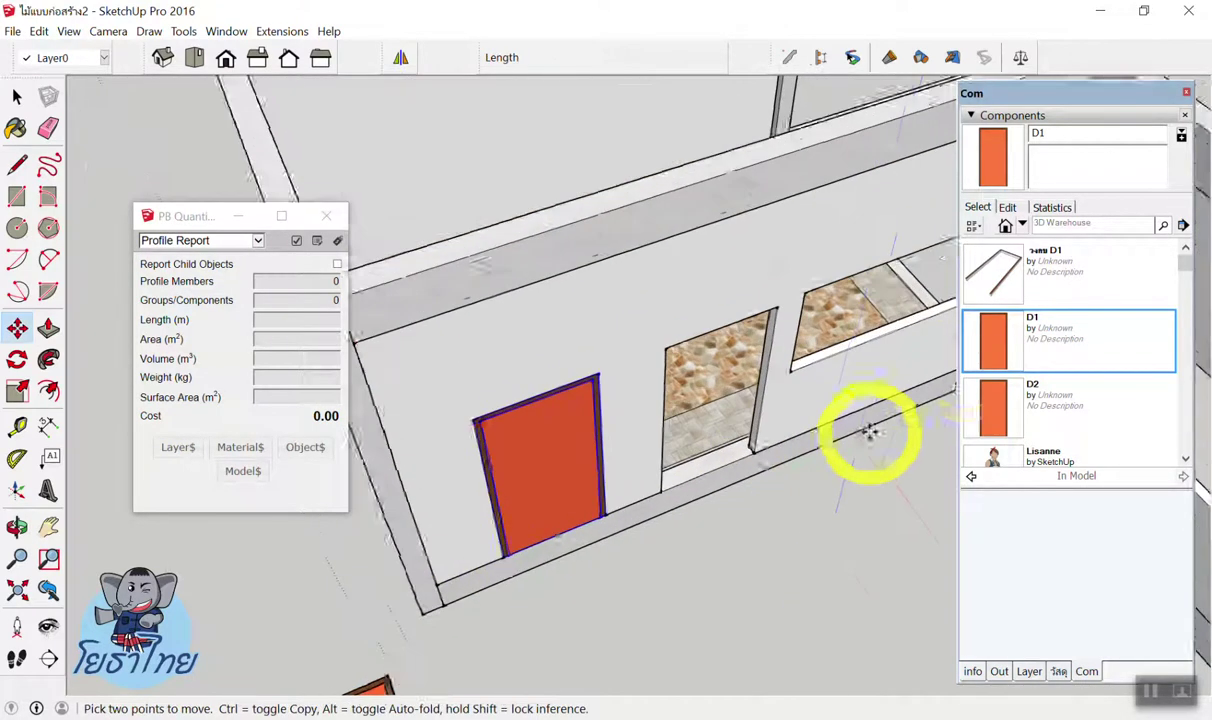
Place another D1 door into the next wall opening.
click(1001, 332)
scroll(666, 442, up, 2)
scroll(666, 442, up, 1)
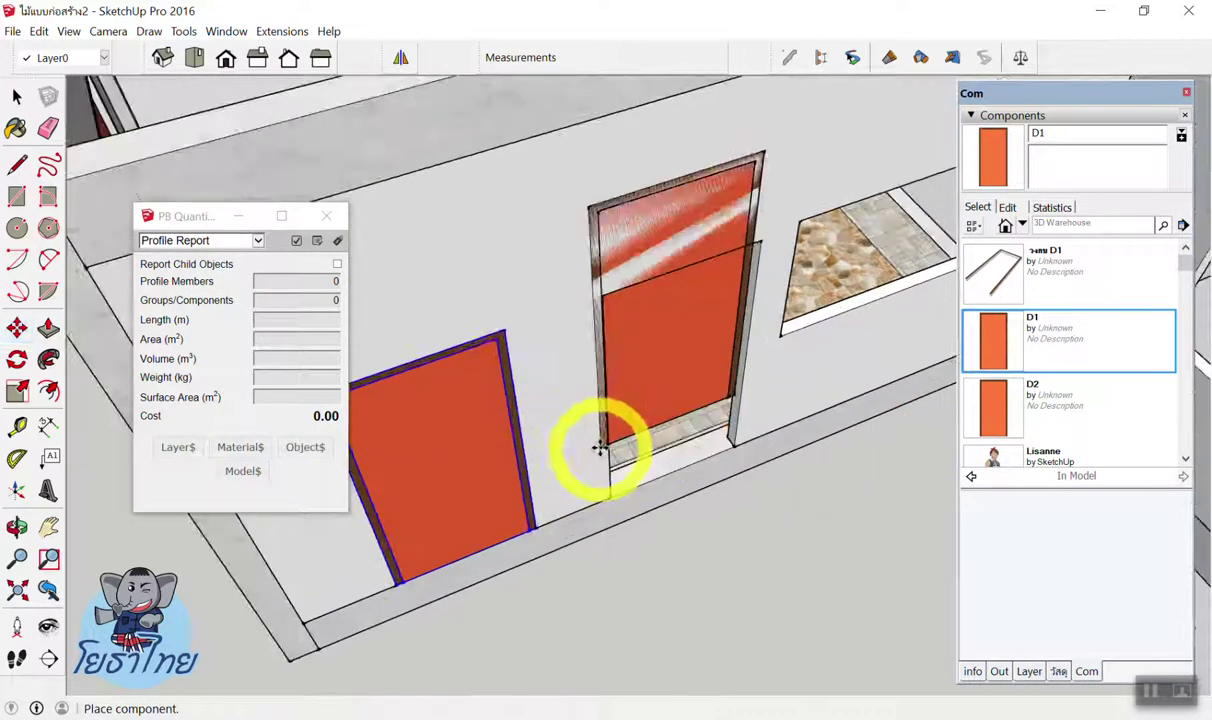
click(607, 497)
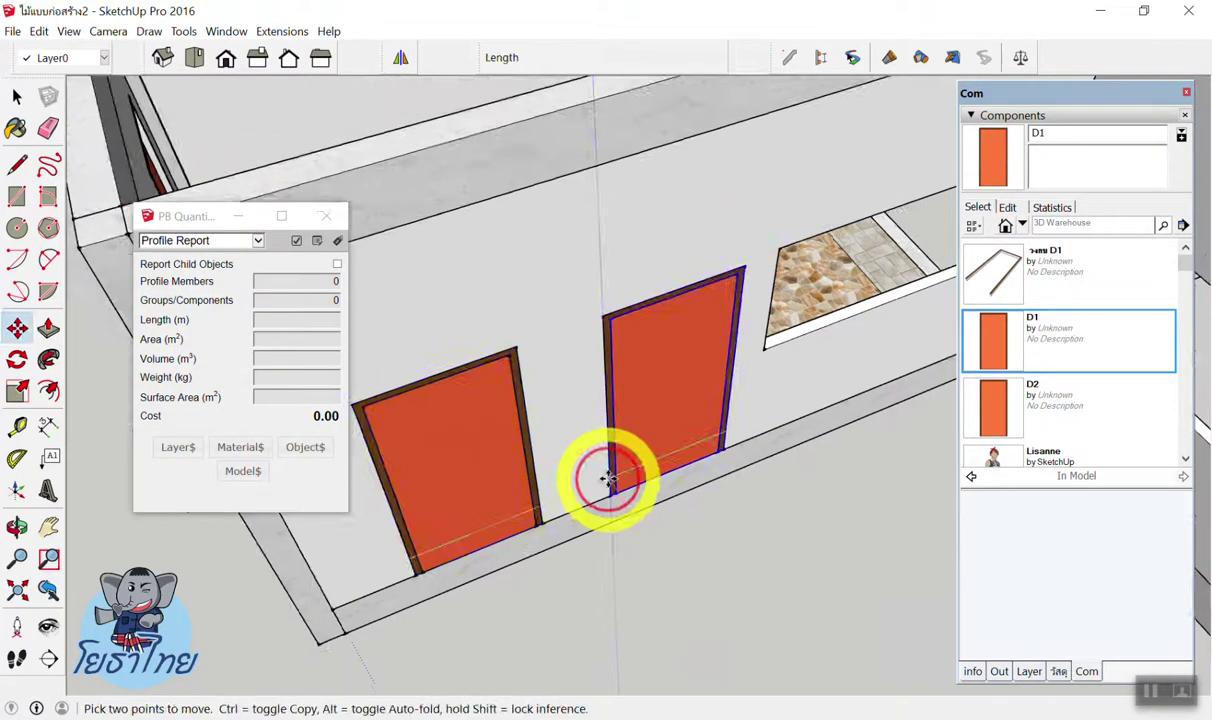
scroll(612, 495, down, 3)
scroll(660, 475, down, 2)
scroll(670, 462, down, 1)
Box-select the whole house so PB Quantifier totals 58,456.79.
middle_drag(648, 470, 698, 270)
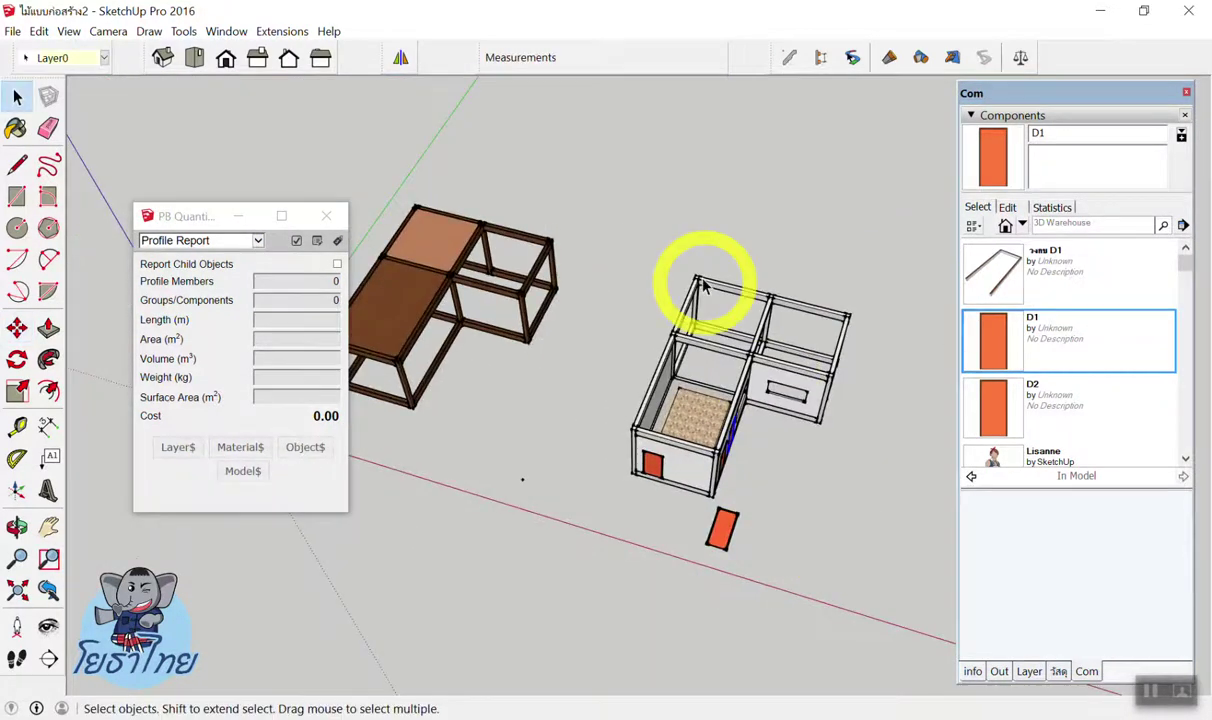
middle_drag(611, 243, 730, 289)
key(space)
drag(587, 219, 879, 500)
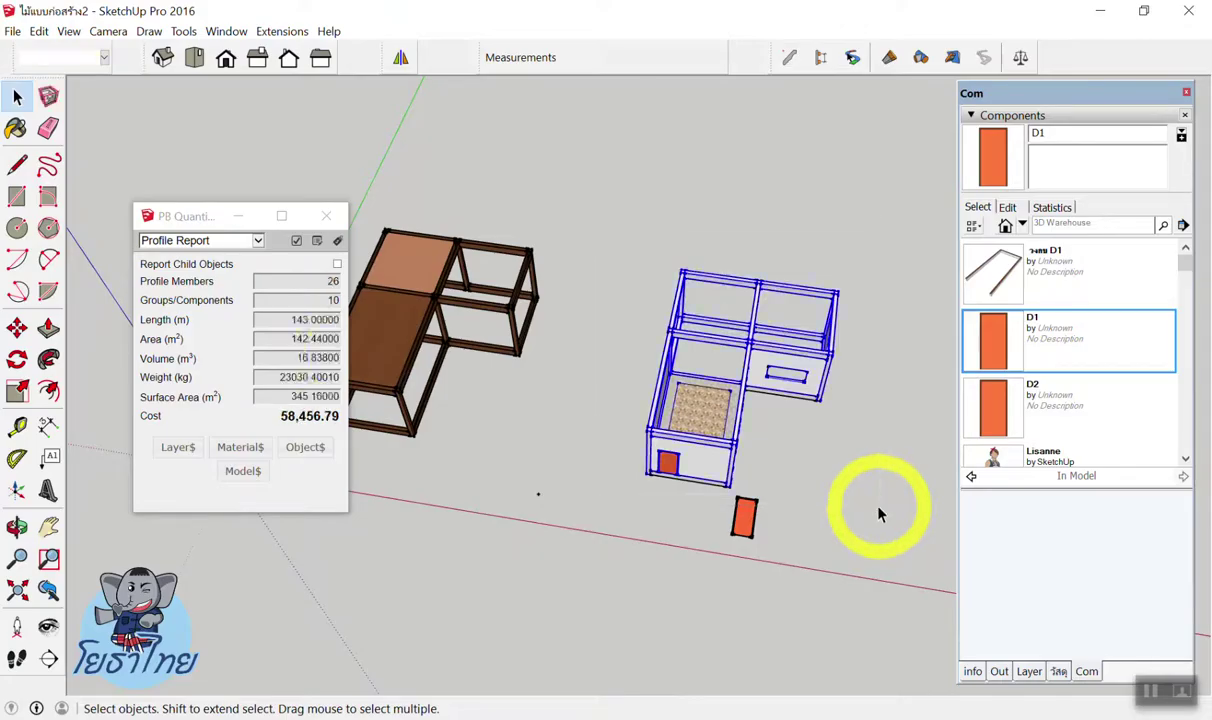
Generate the Cost Detail Report showing 3 ชุด of ประตู D1 at 15,000.00, then close it.
click(172, 240)
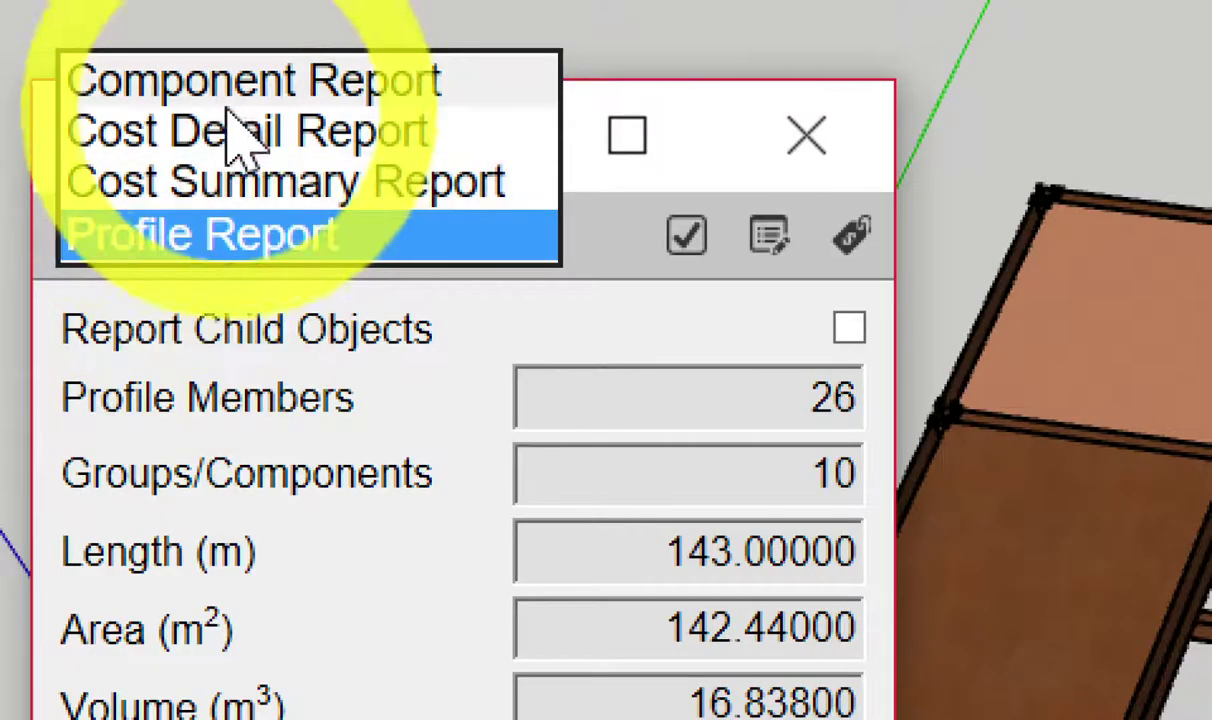
click(232, 140)
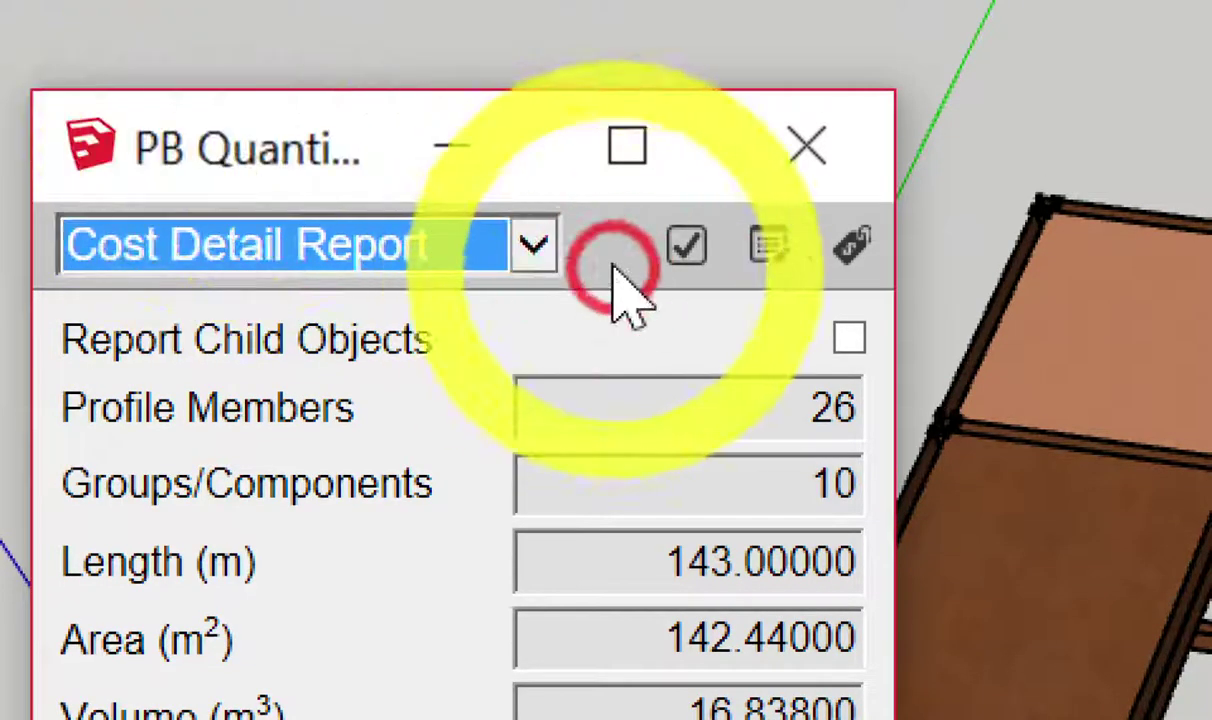
click(690, 255)
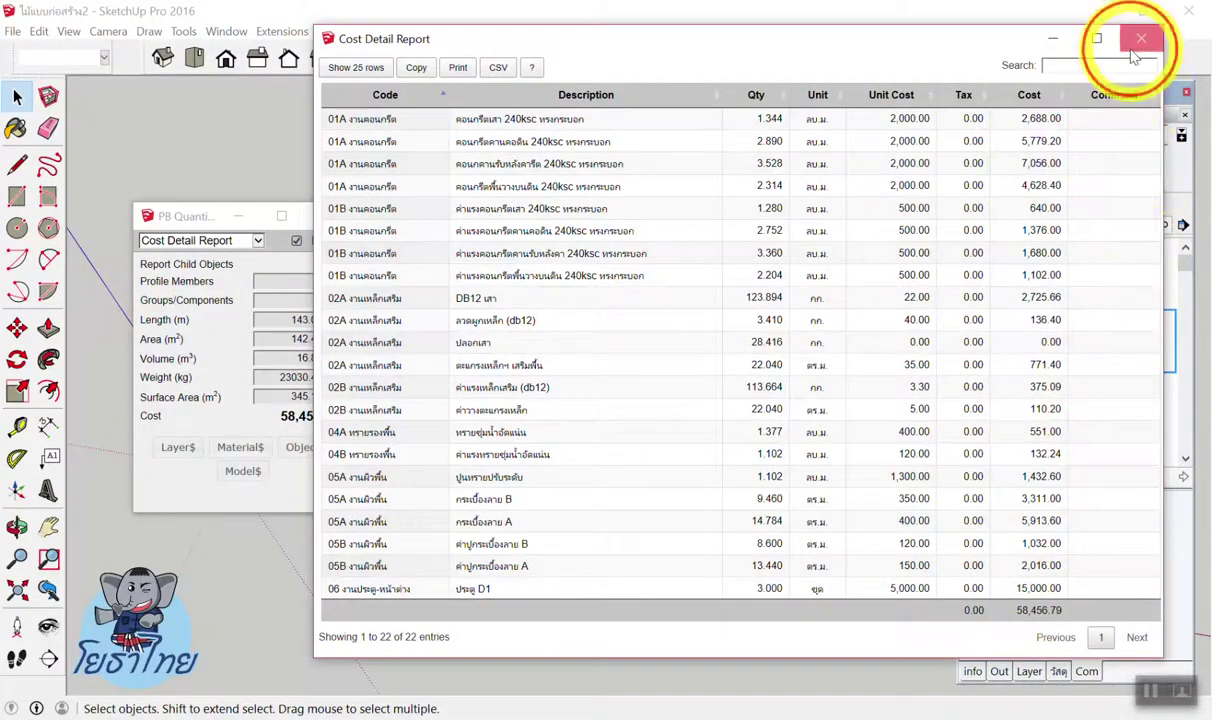
click(1138, 42)
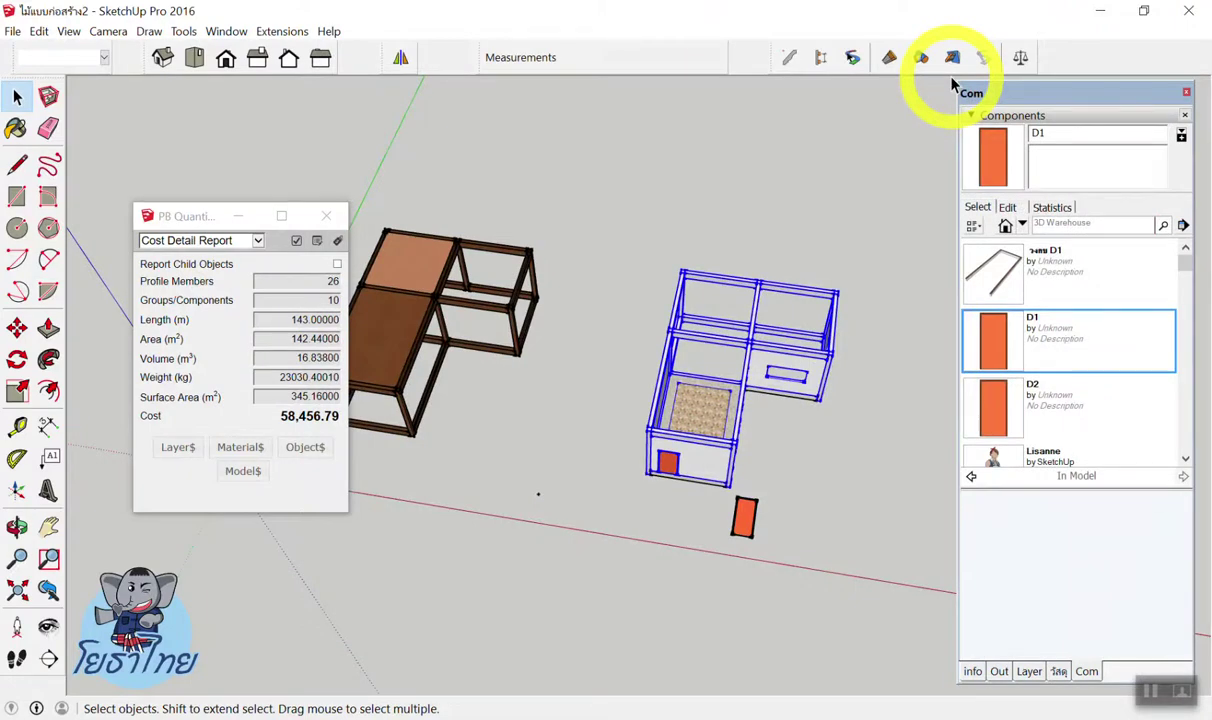
Zoom to the loose door and check the whole door component's 5,000.00 cost.
scroll(785, 520, up, 2)
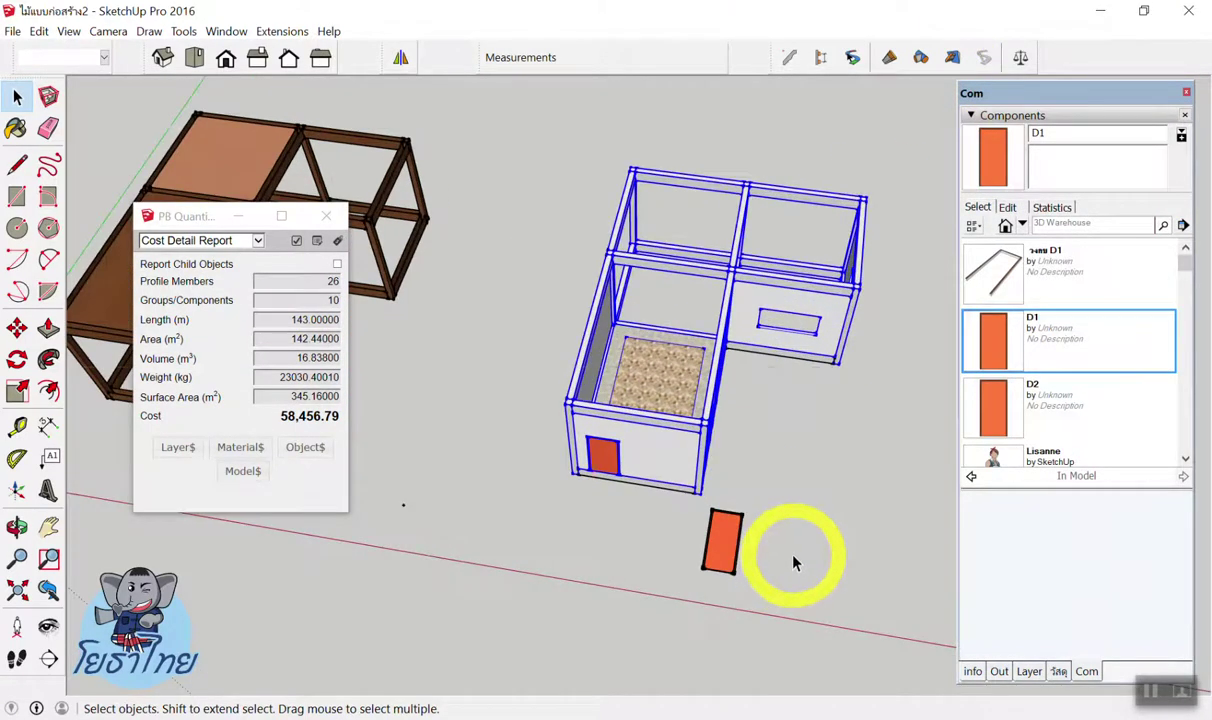
click(785, 582)
scroll(620, 570, up, 3)
scroll(601, 568, up, 3)
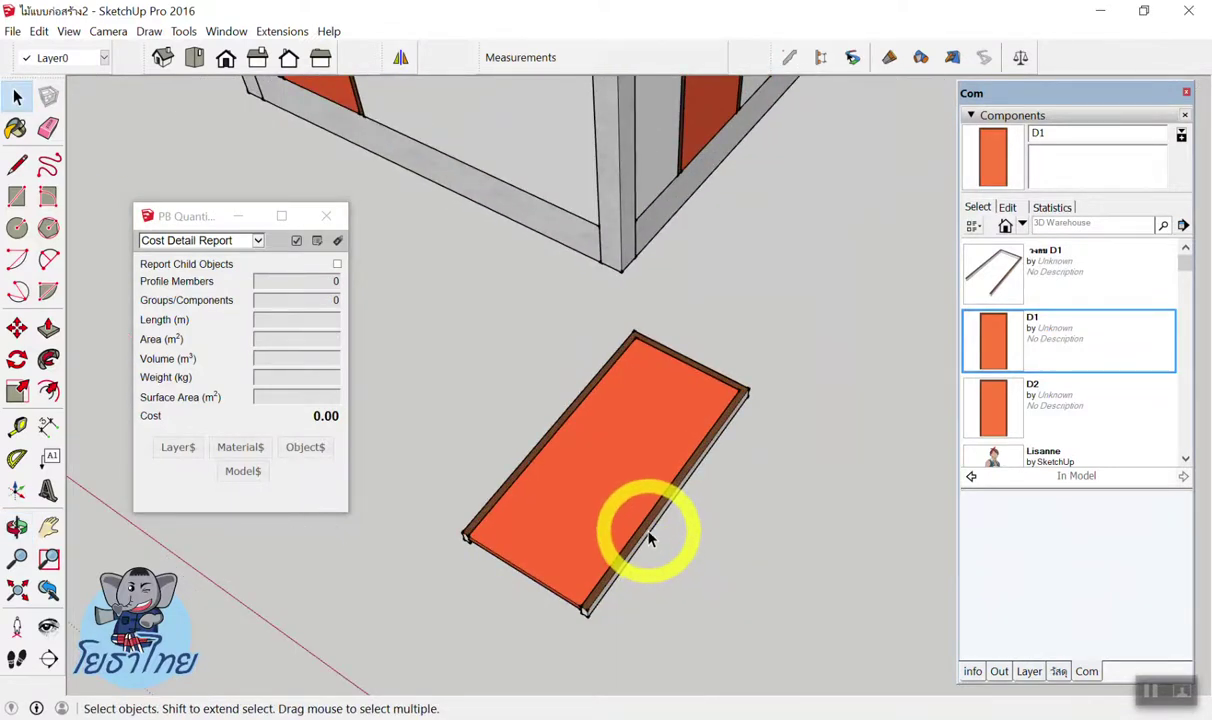
click(620, 485)
click(708, 494)
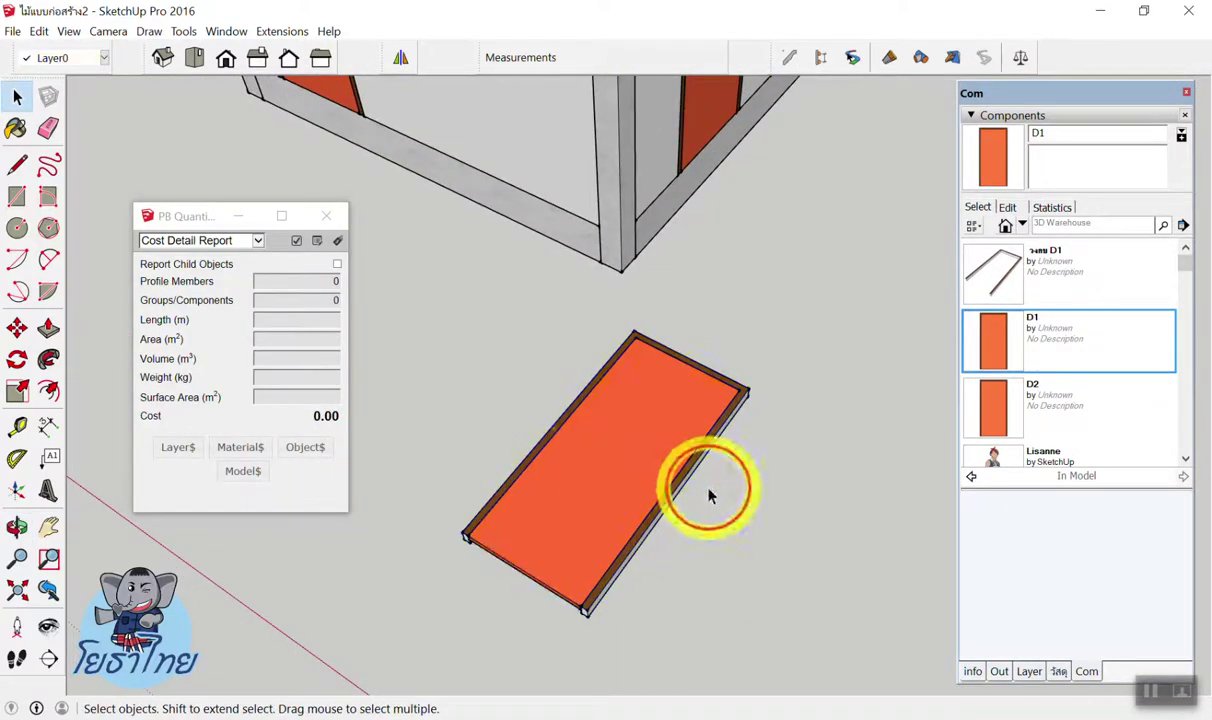
double_click(573, 441)
scroll(485, 587, up, 3)
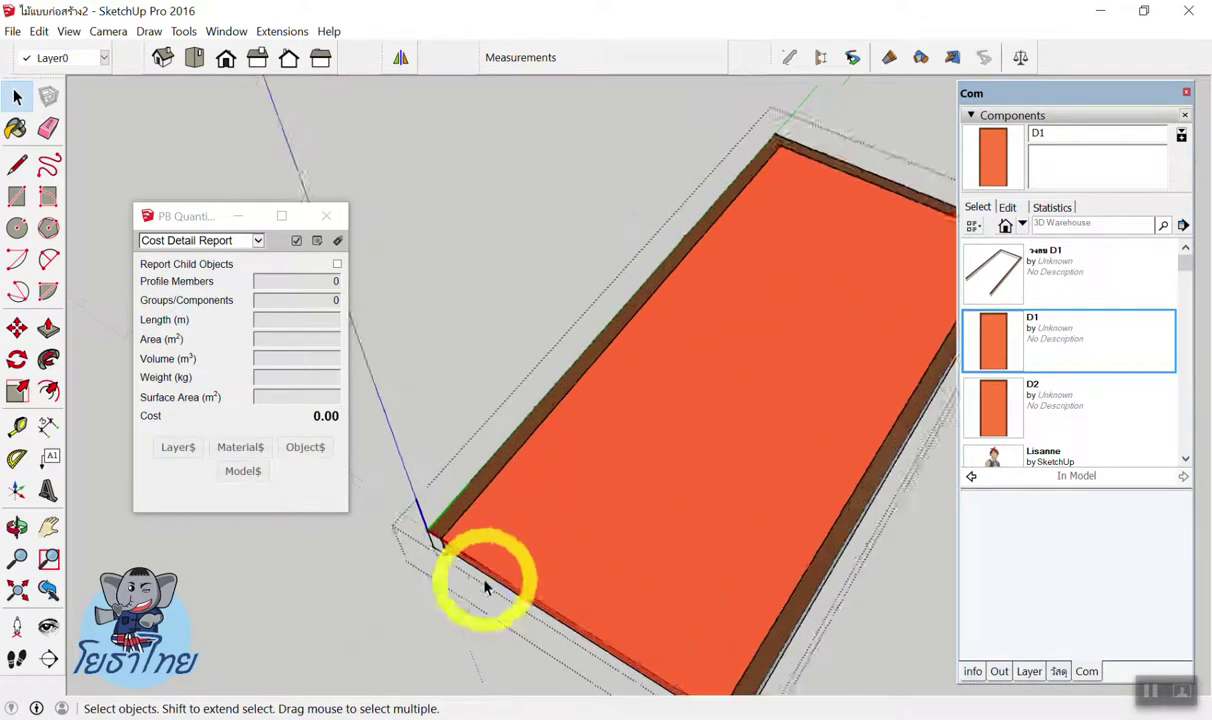
scroll(485, 587, up, 2)
click(458, 481)
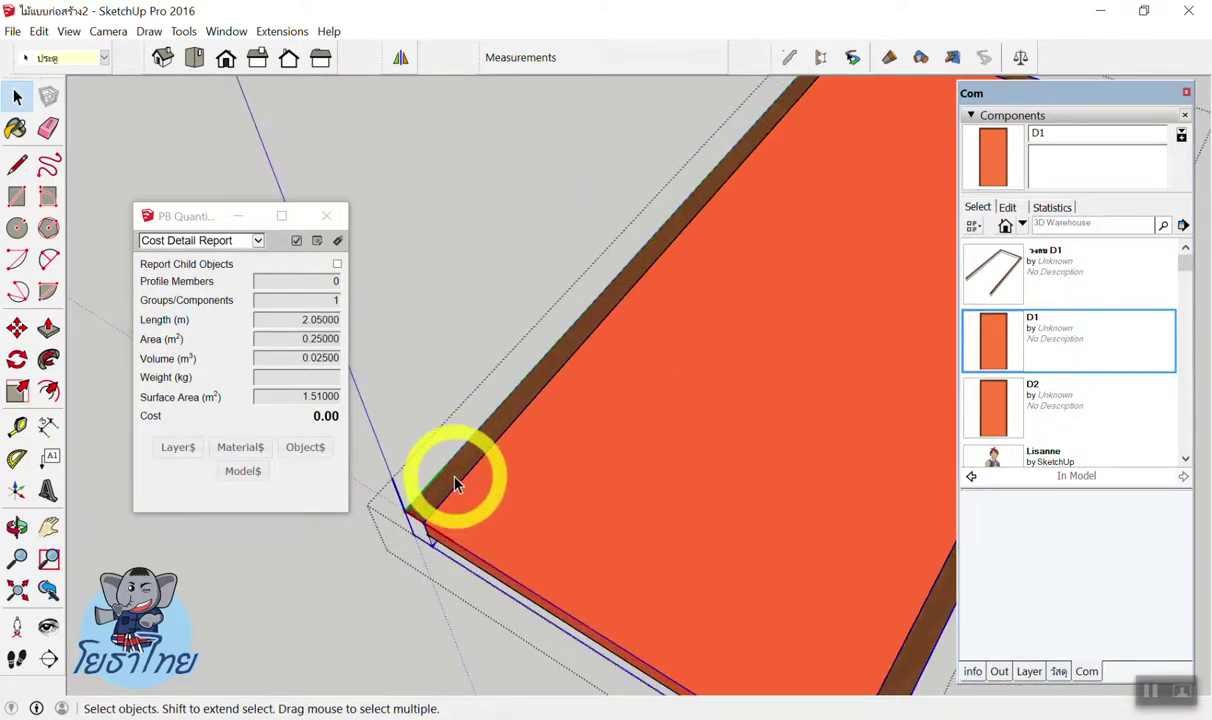
click(518, 388)
double_click(573, 432)
click(495, 400)
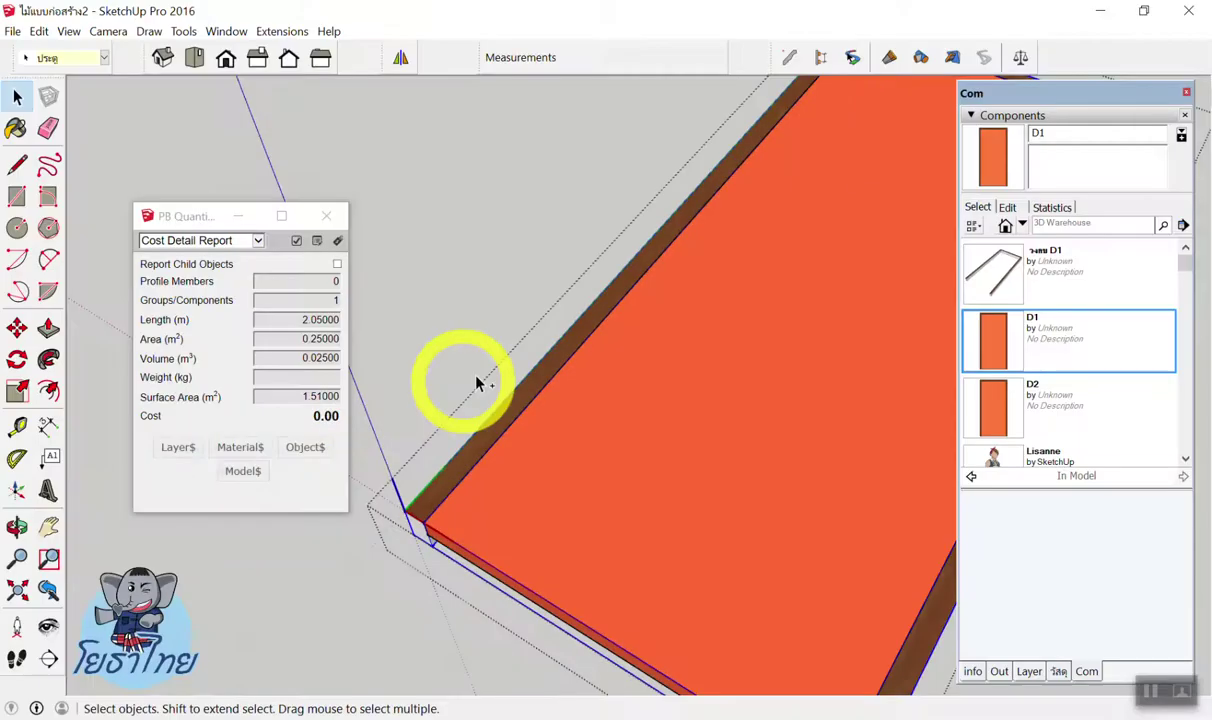
click(497, 348)
click(285, 447)
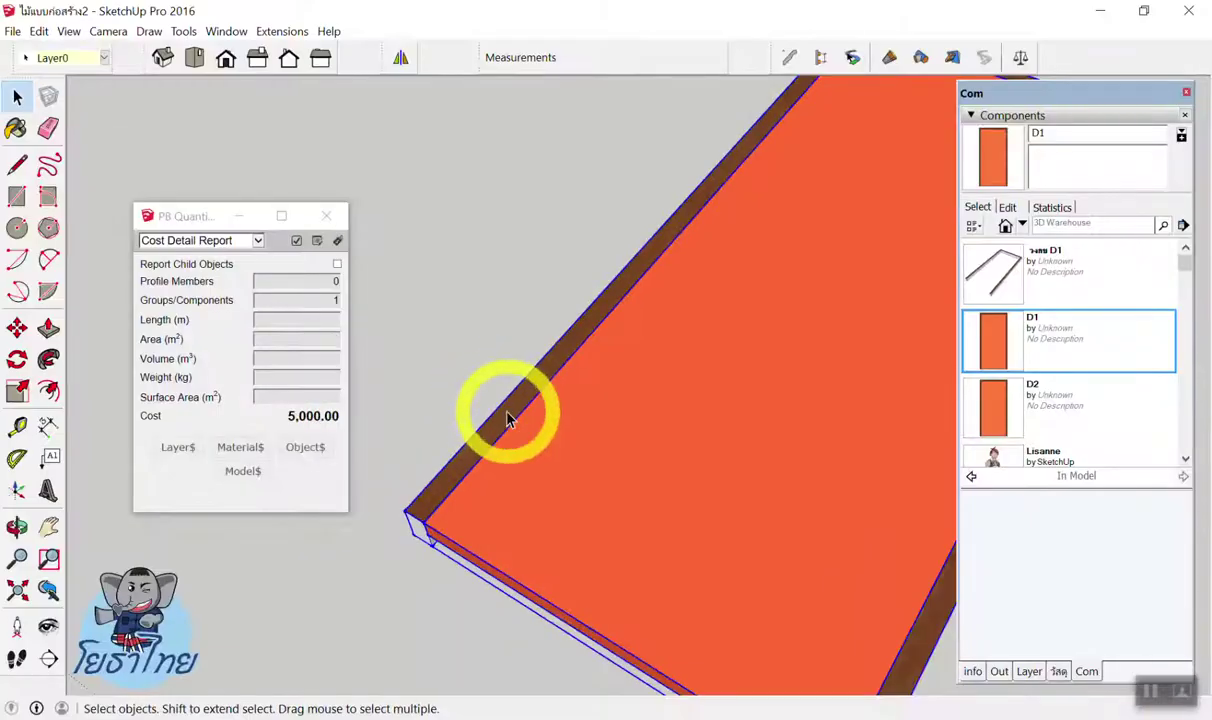
Enter the door component and open Object Cost Data for the วงกบ D1 frame.
double_click(507, 418)
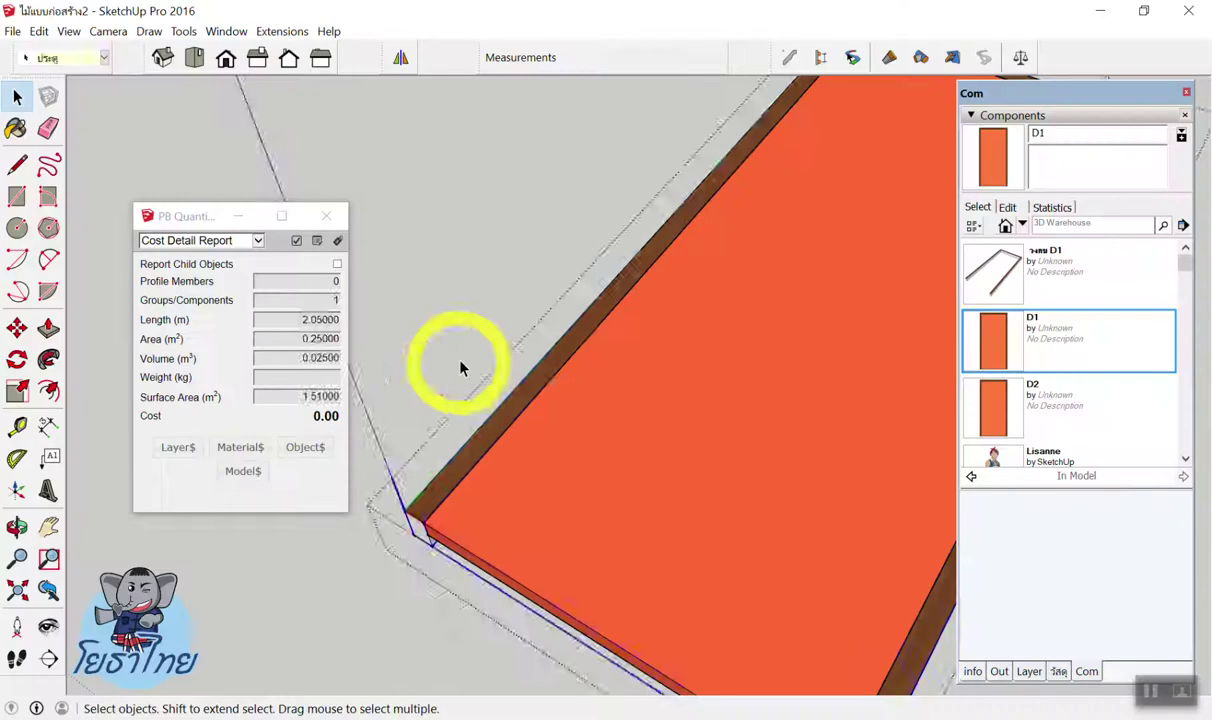
click(470, 378)
click(507, 425)
double_click(508, 427)
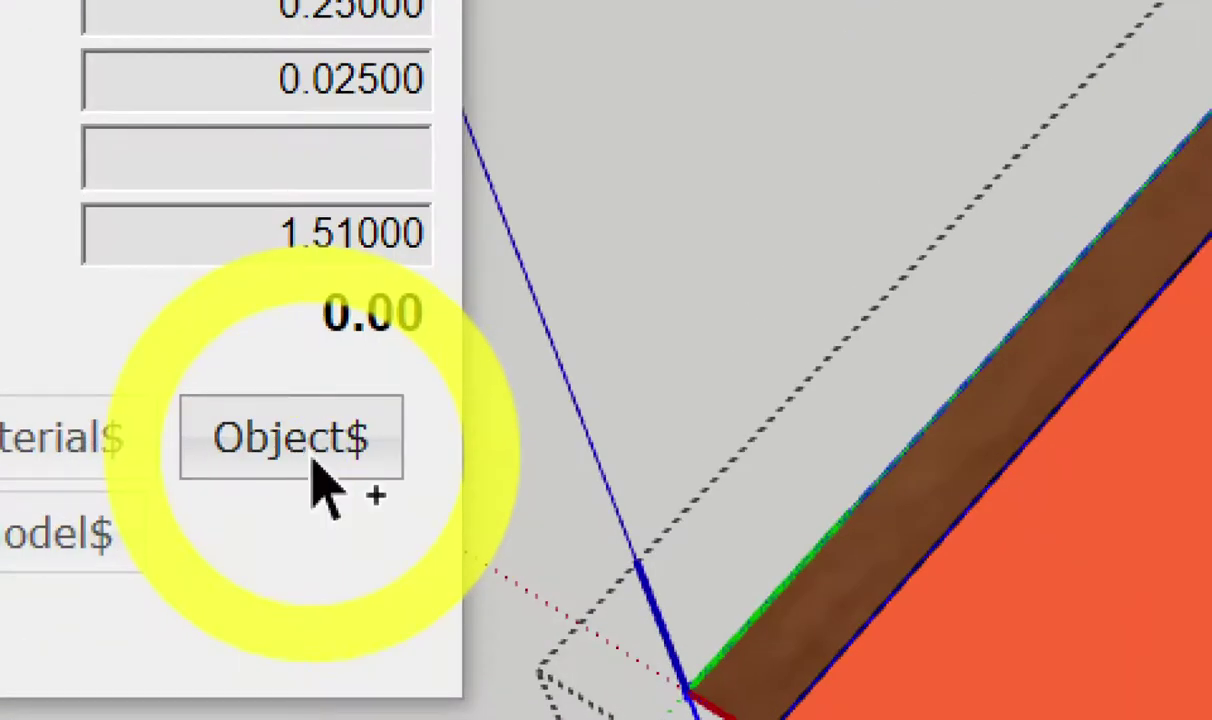
click(313, 463)
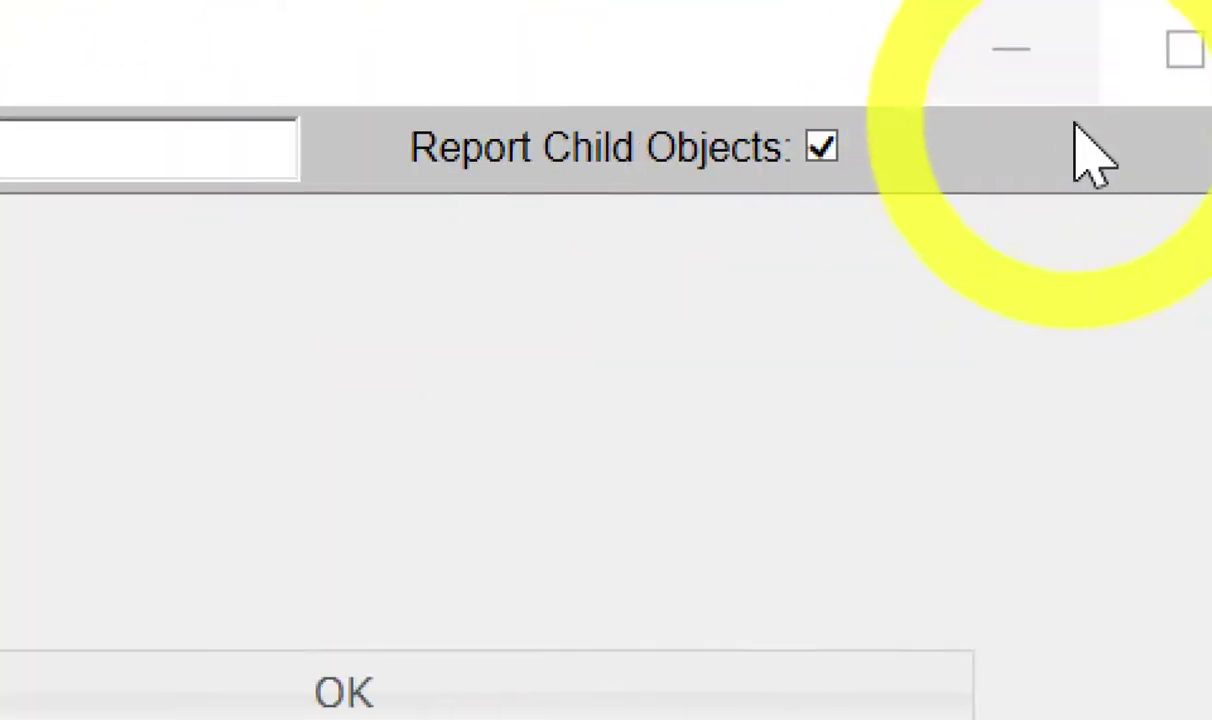
Give วงกบ D1 a cost line coded 06 งานประตู-หน้าต่าง, unit ชุด, unit cost 1000.
click(1001, 180)
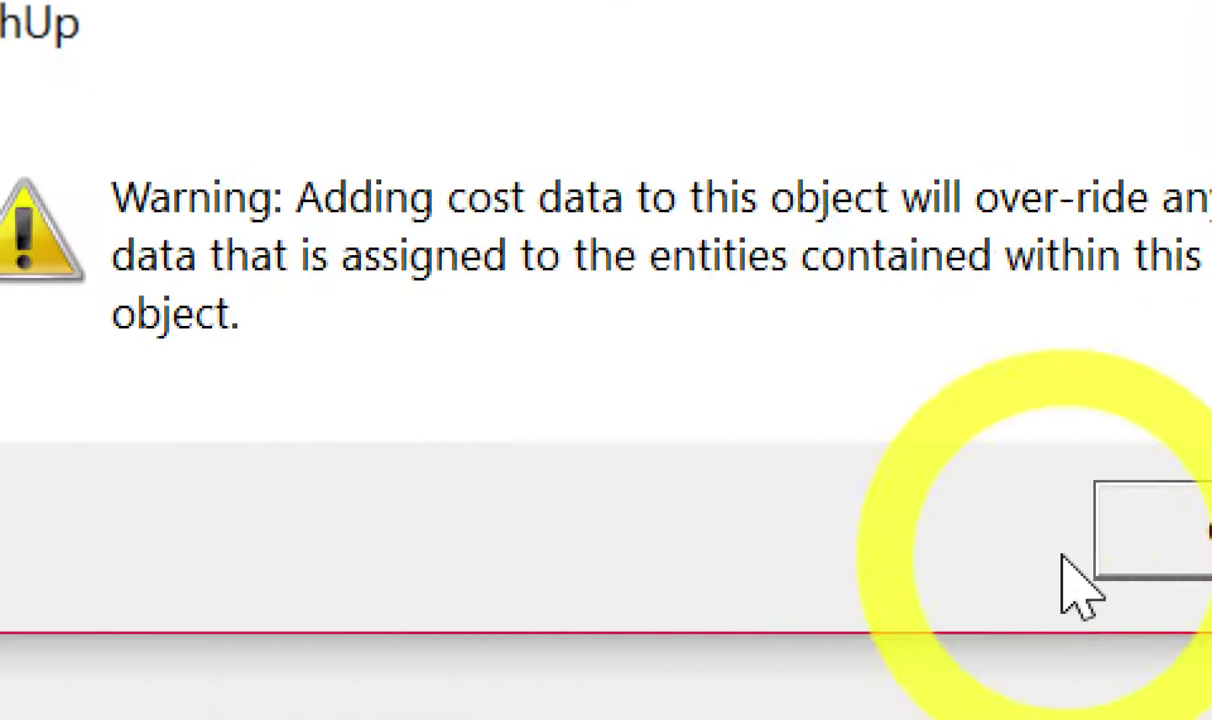
click(1160, 543)
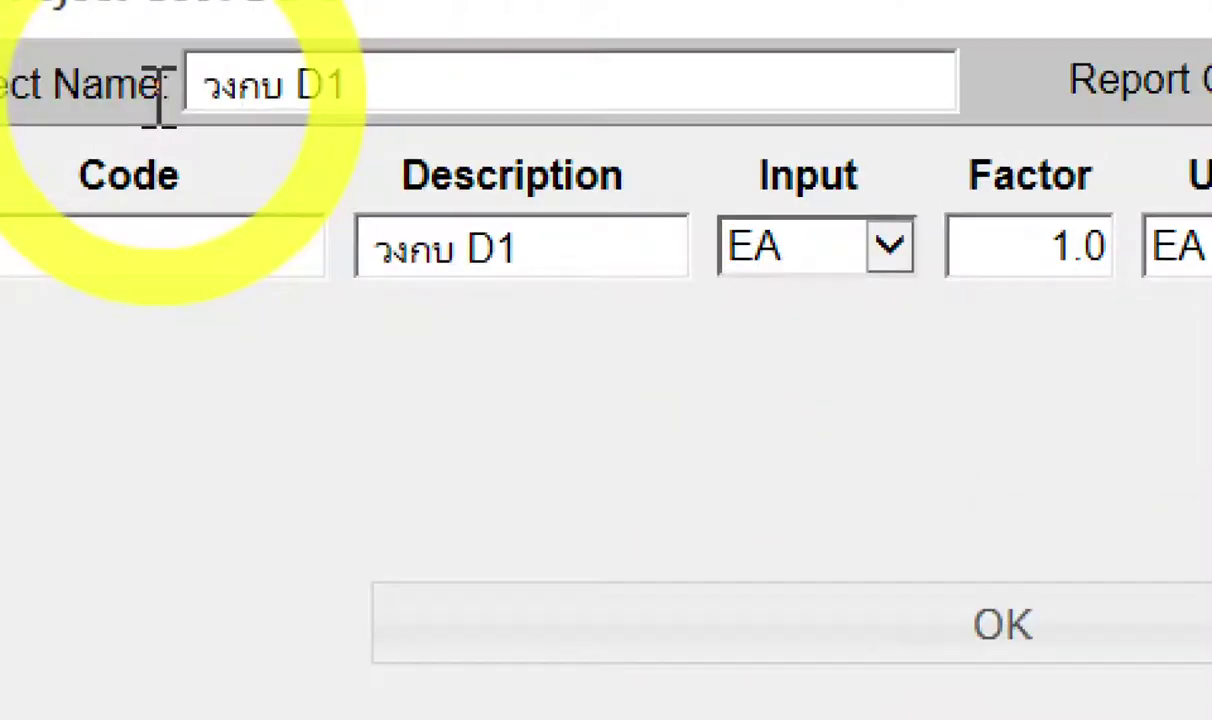
click(200, 316)
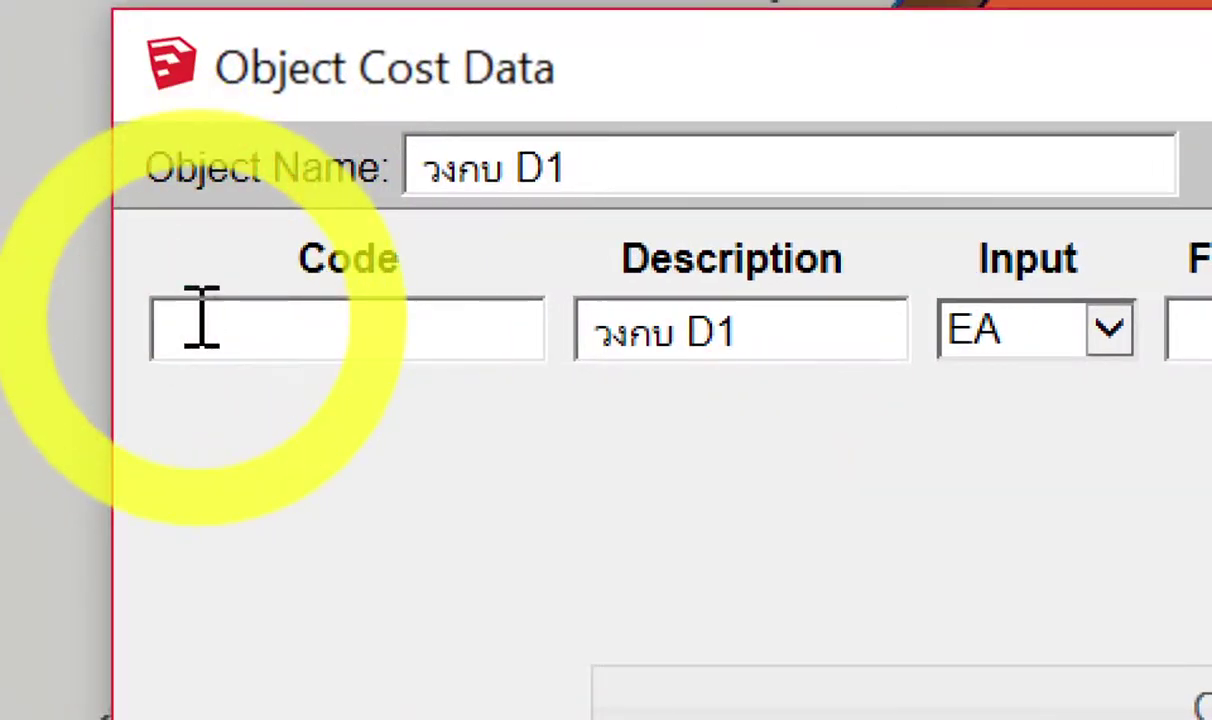
text(06)
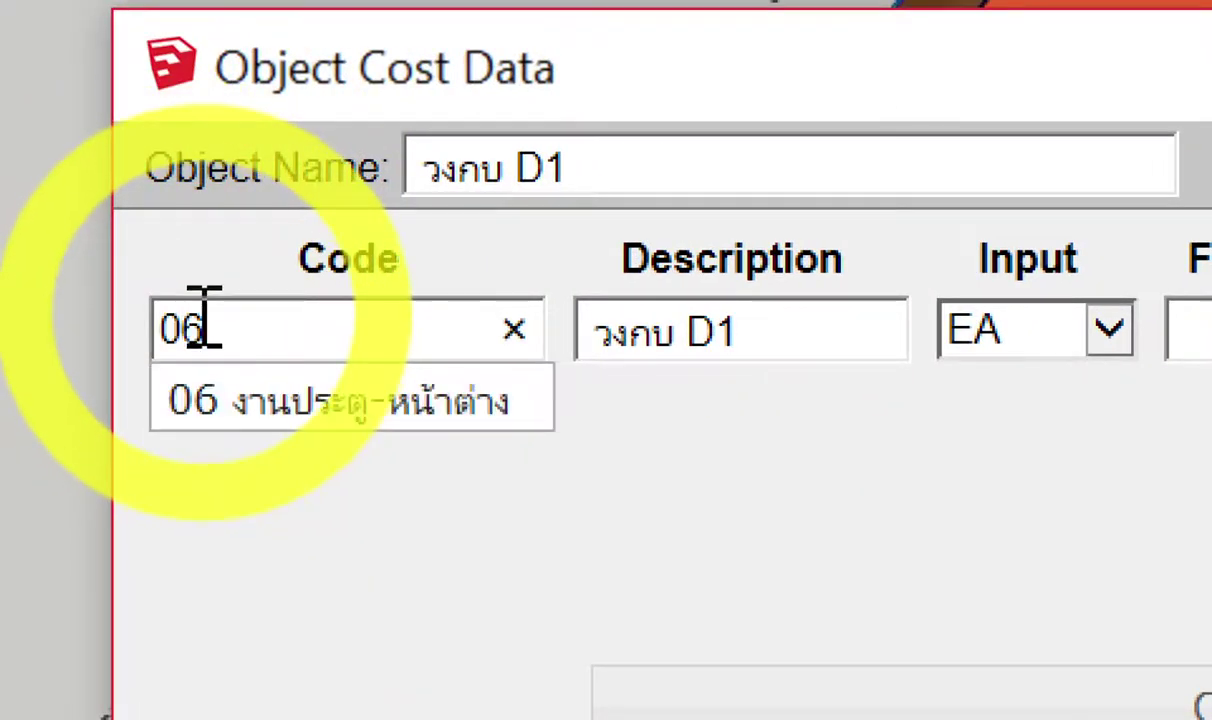
click(275, 405)
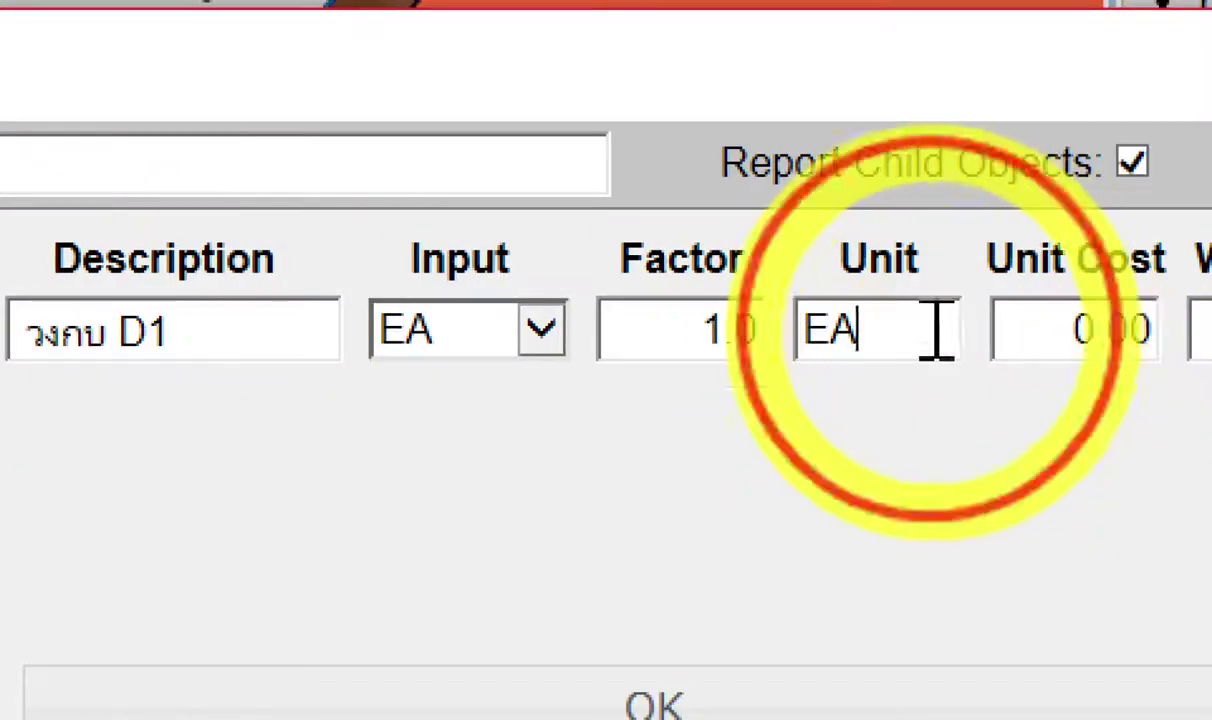
double_click(815, 333)
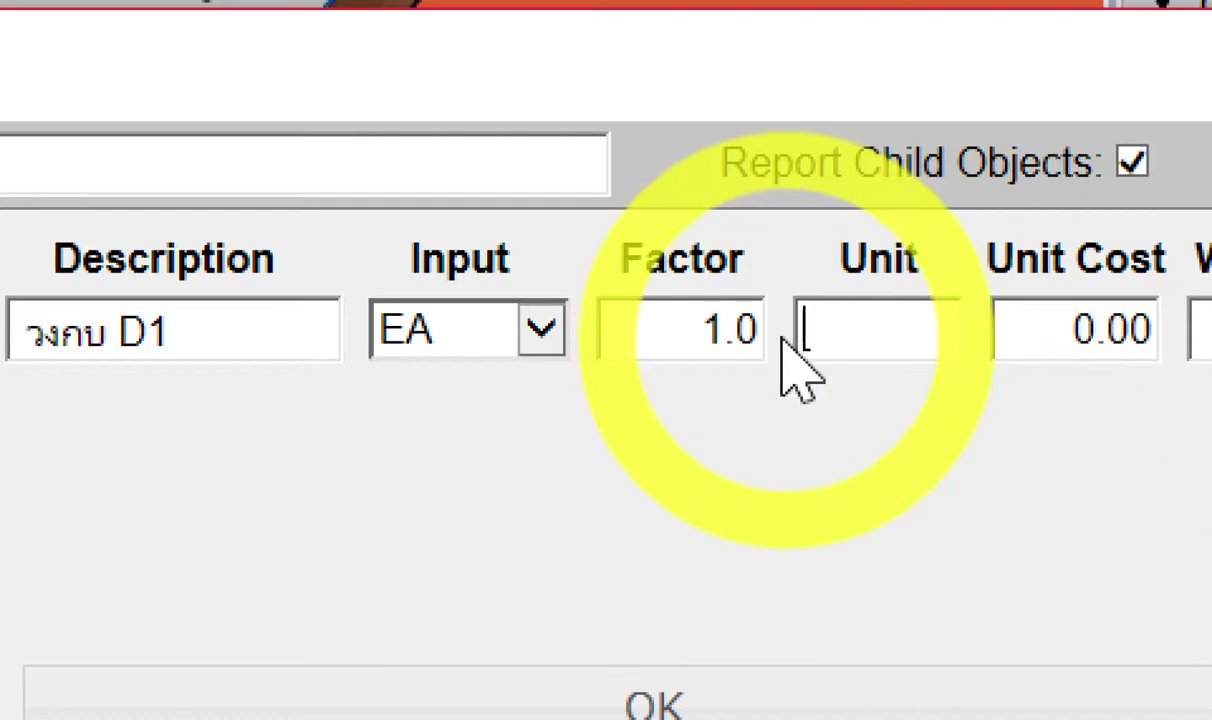
text(ชุด)
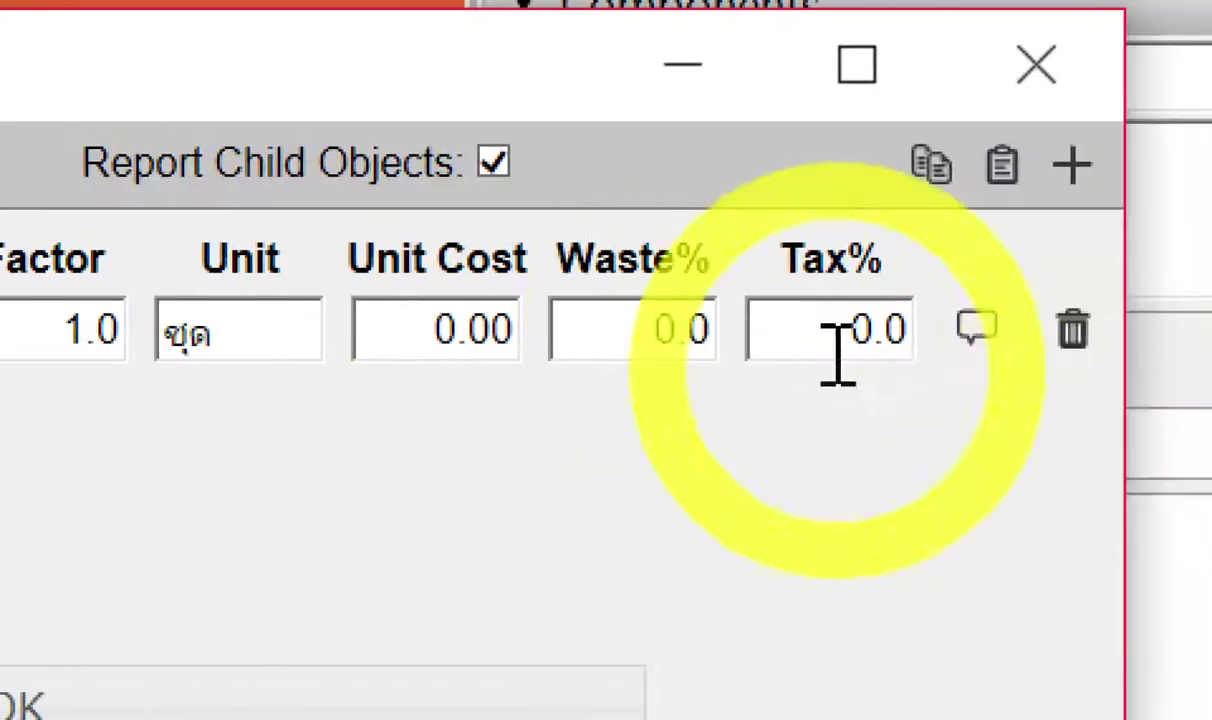
key(Tab)
click(795, 356)
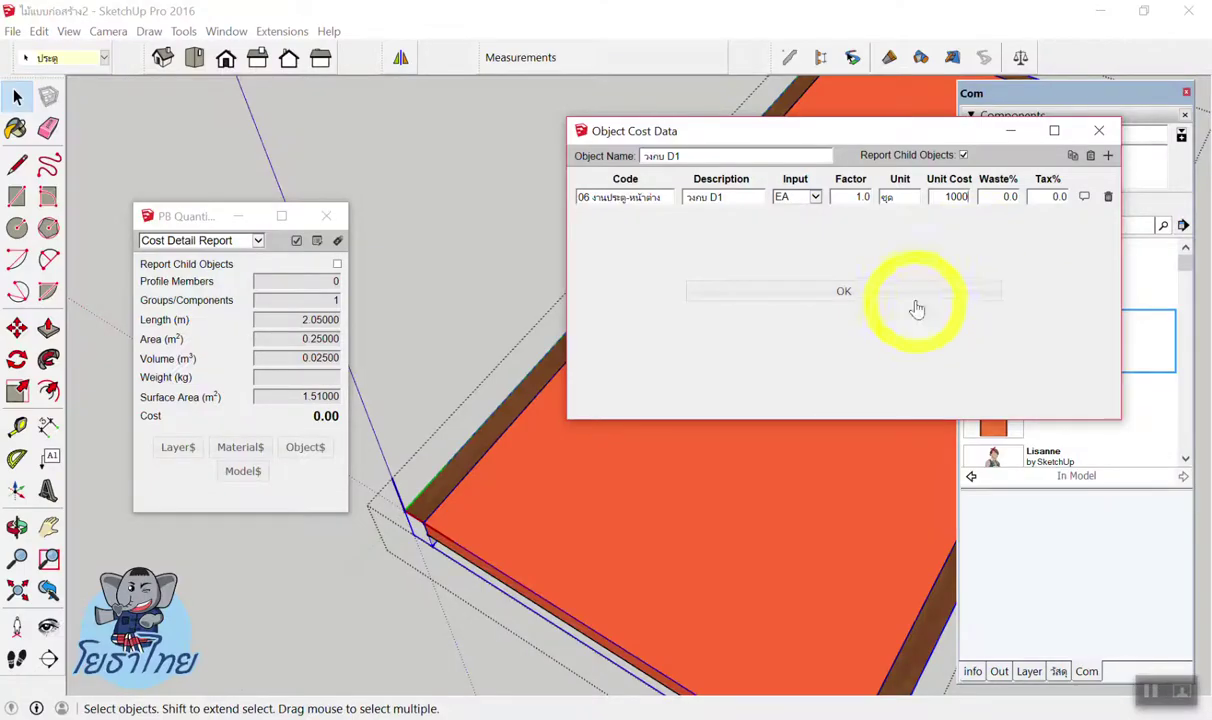
click(915, 305)
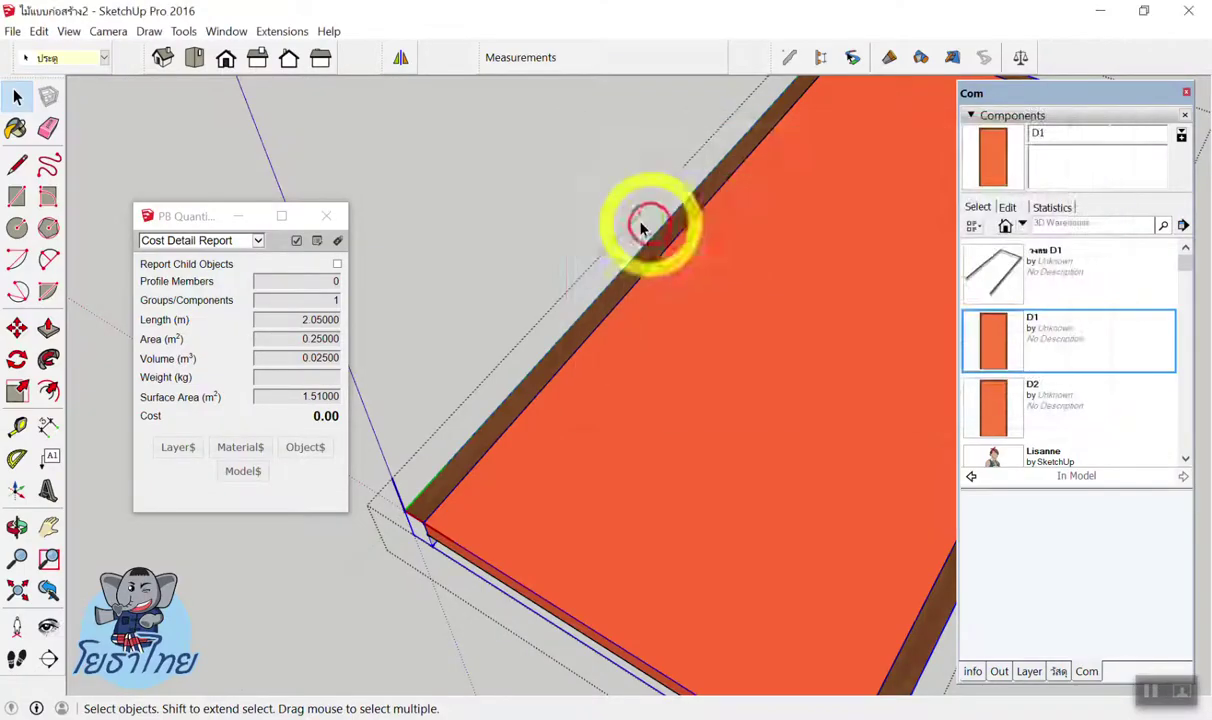
click(583, 195)
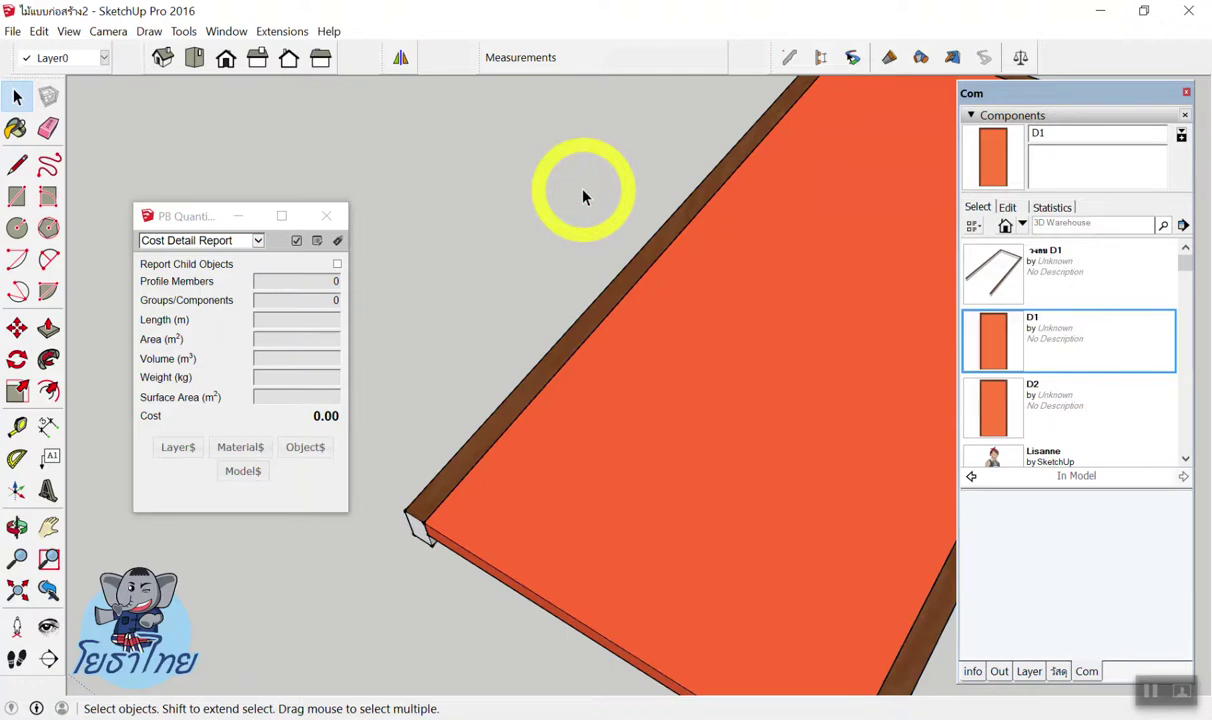
scroll(600, 220, down, 2)
click(516, 352)
click(700, 370)
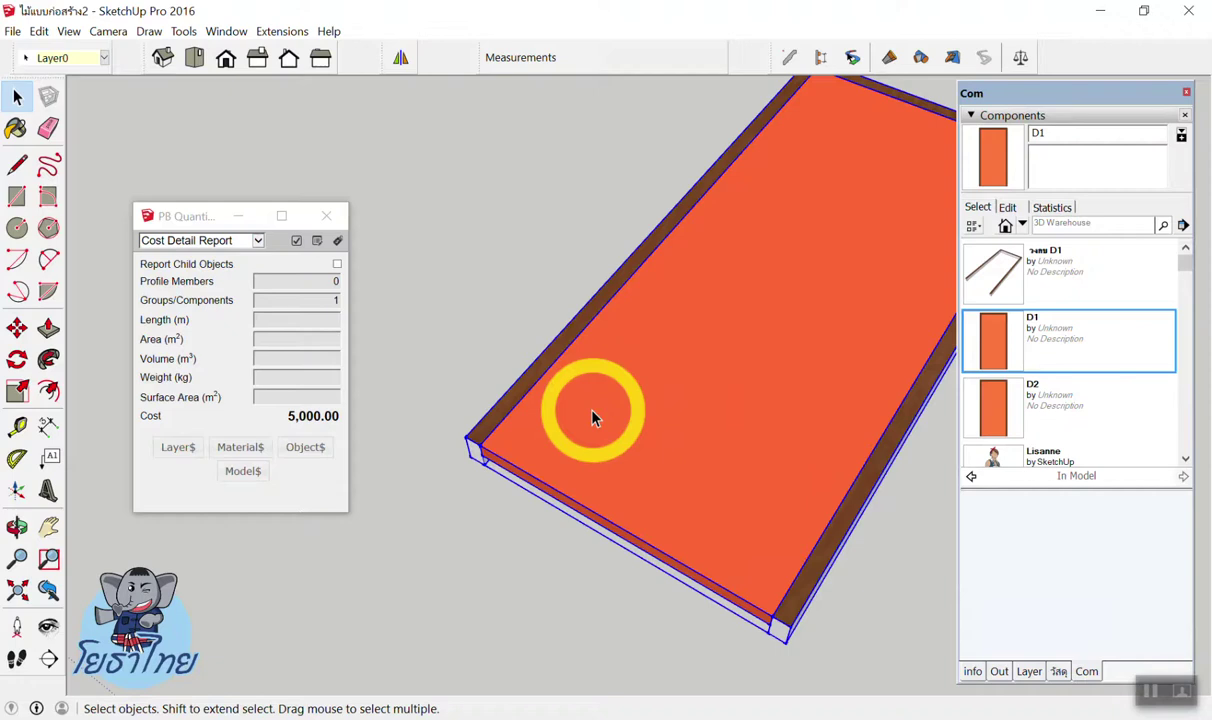
double_click(538, 402)
scroll(532, 400, up, 2)
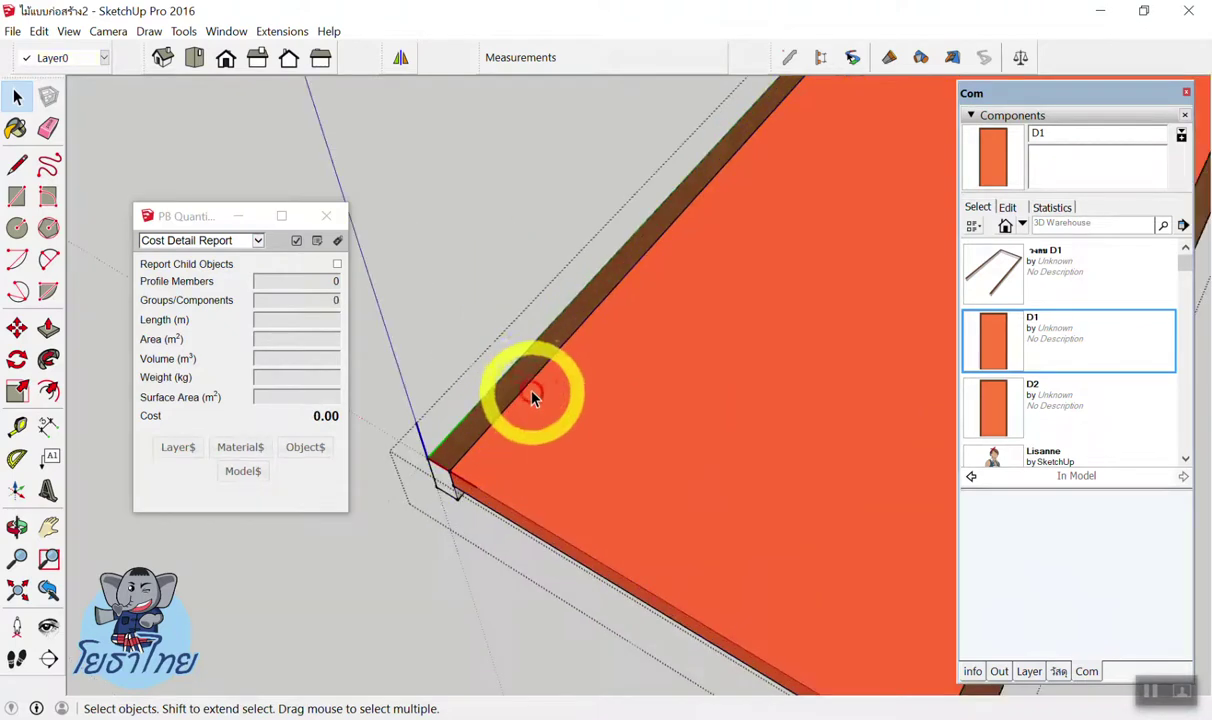
double_click(475, 430)
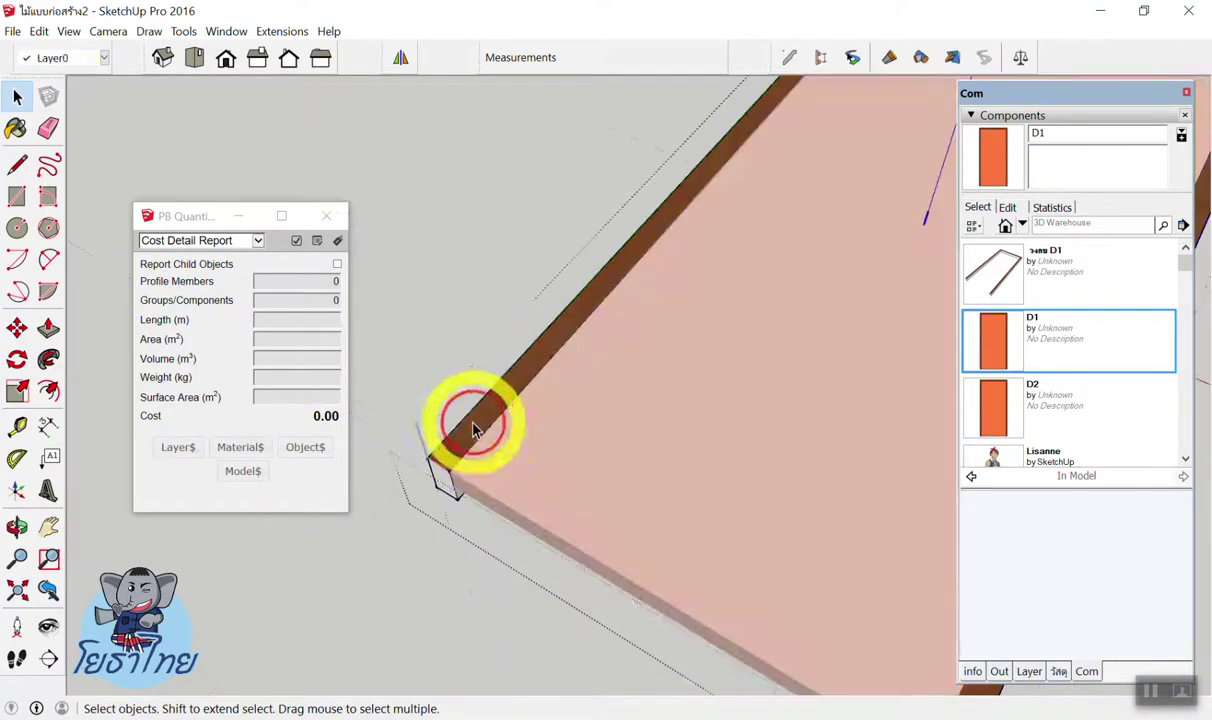
click(503, 404)
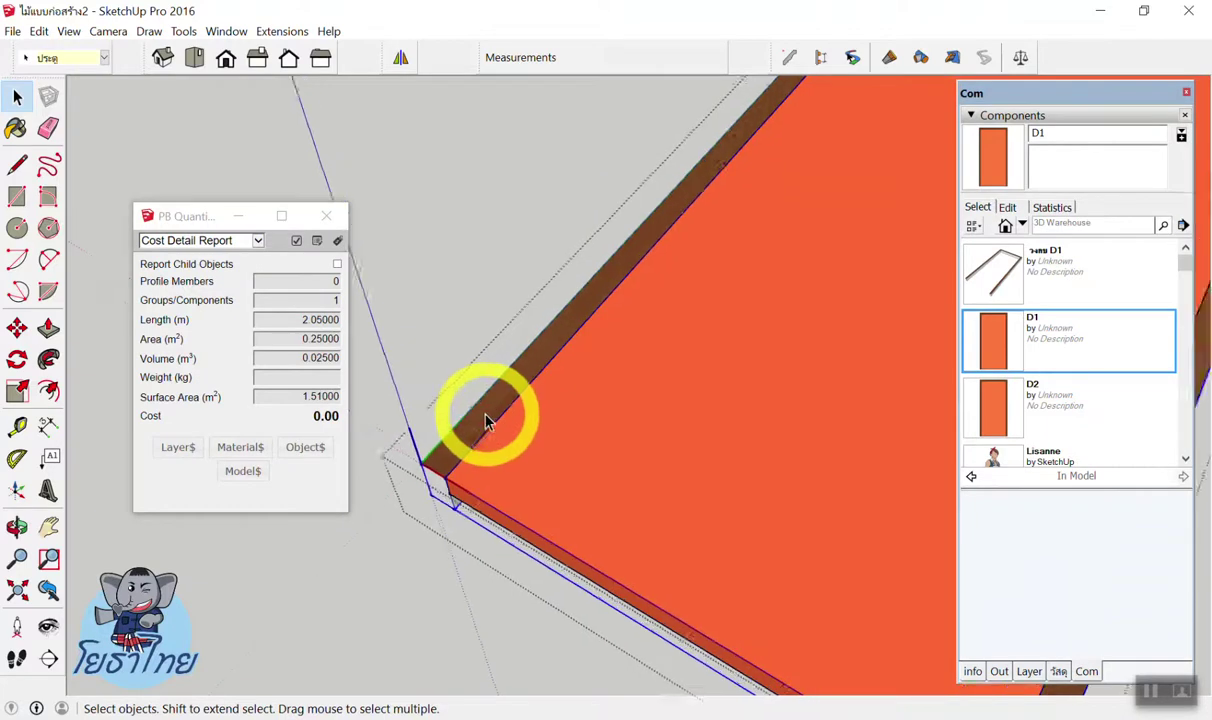
double_click(493, 415)
double_click(585, 440)
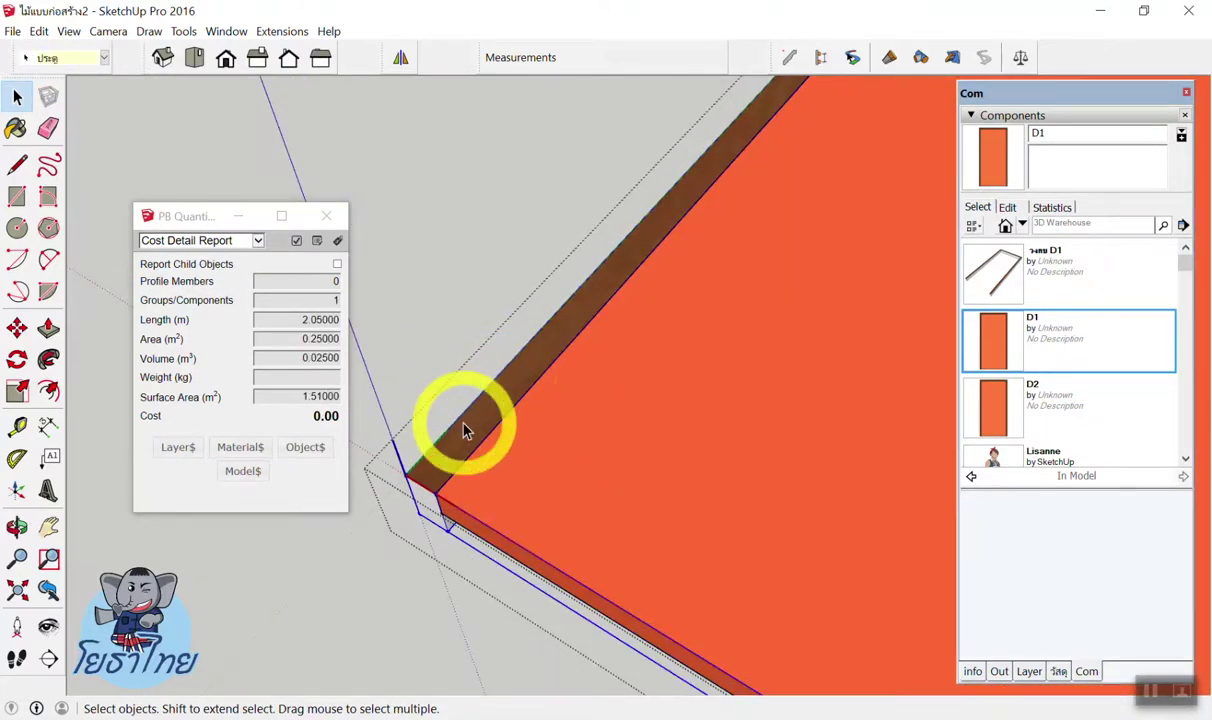
click(575, 438)
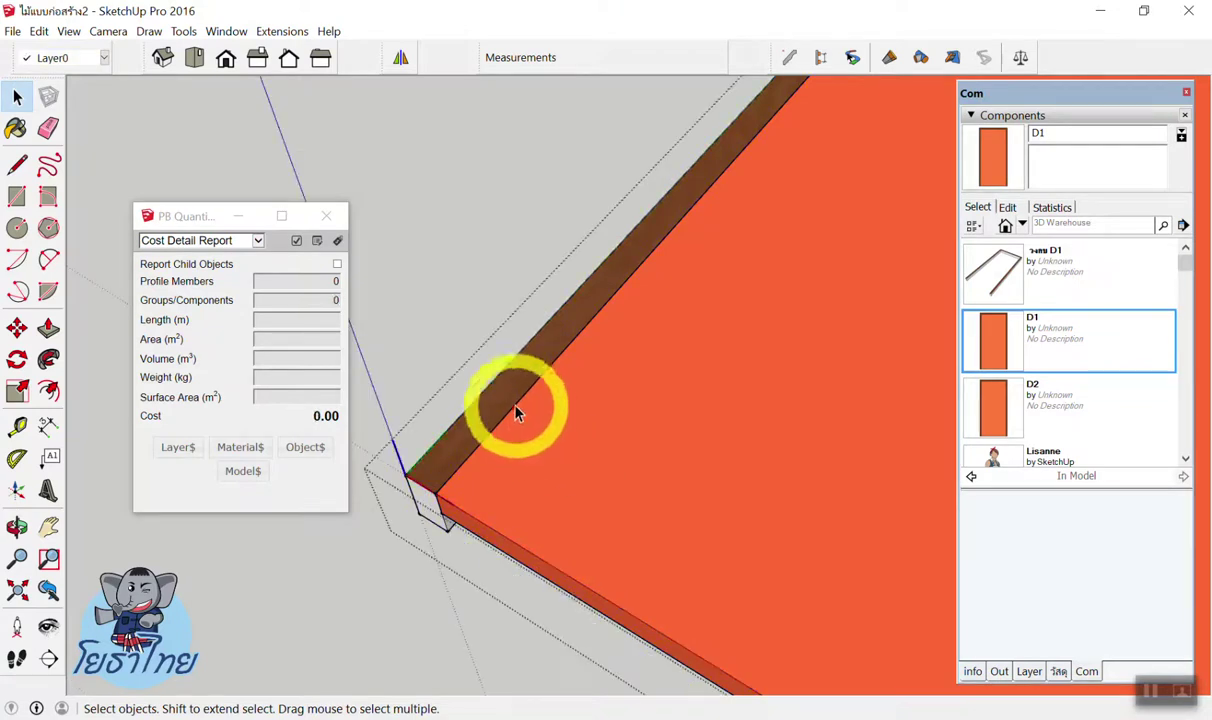
click(474, 400)
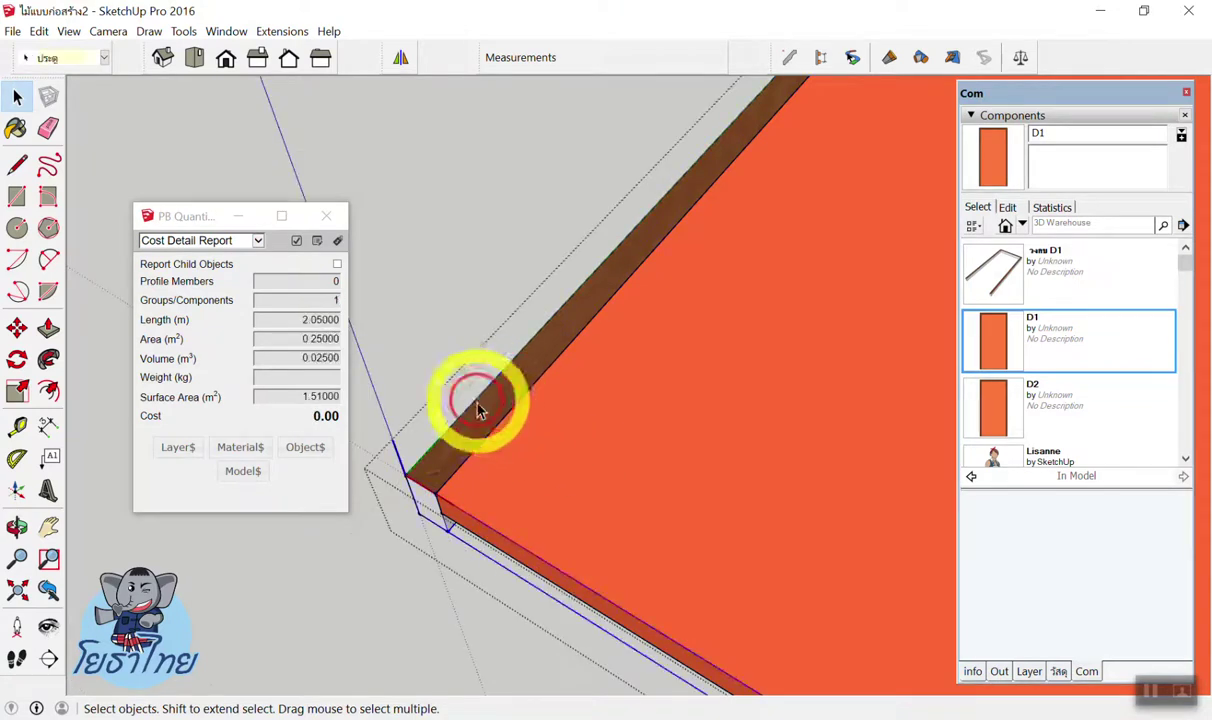
click(307, 448)
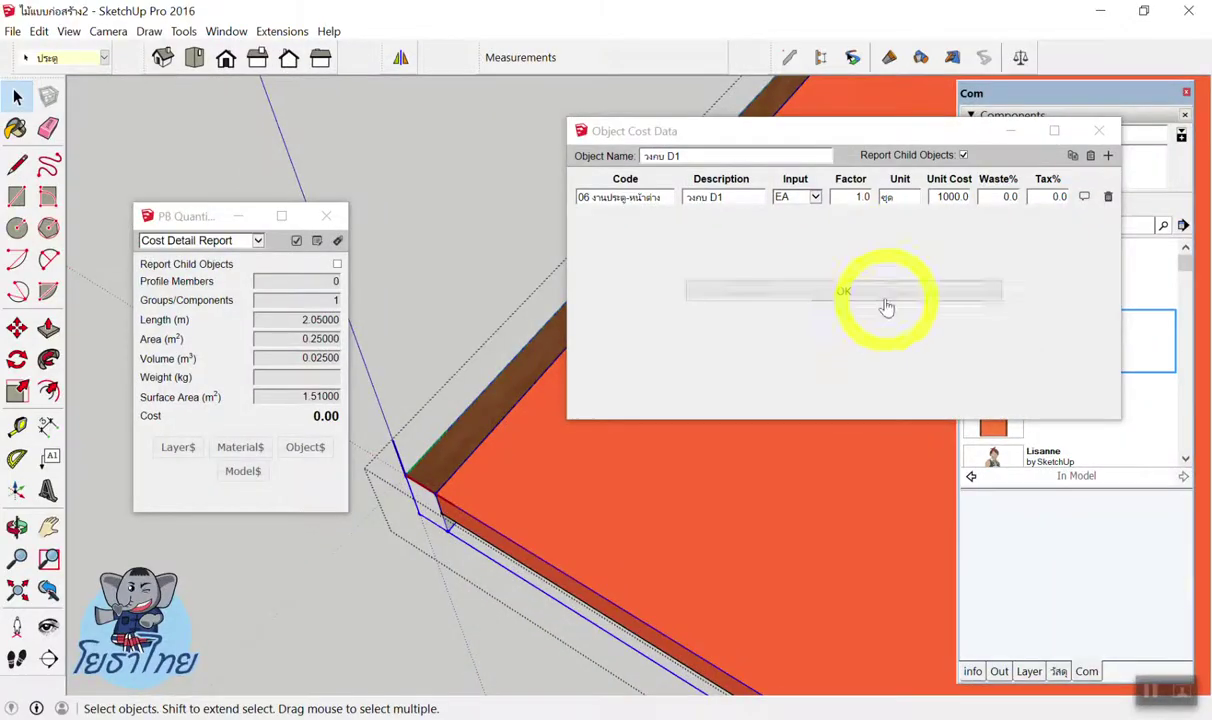
click(886, 306)
click(500, 176)
scroll(520, 184, down, 3)
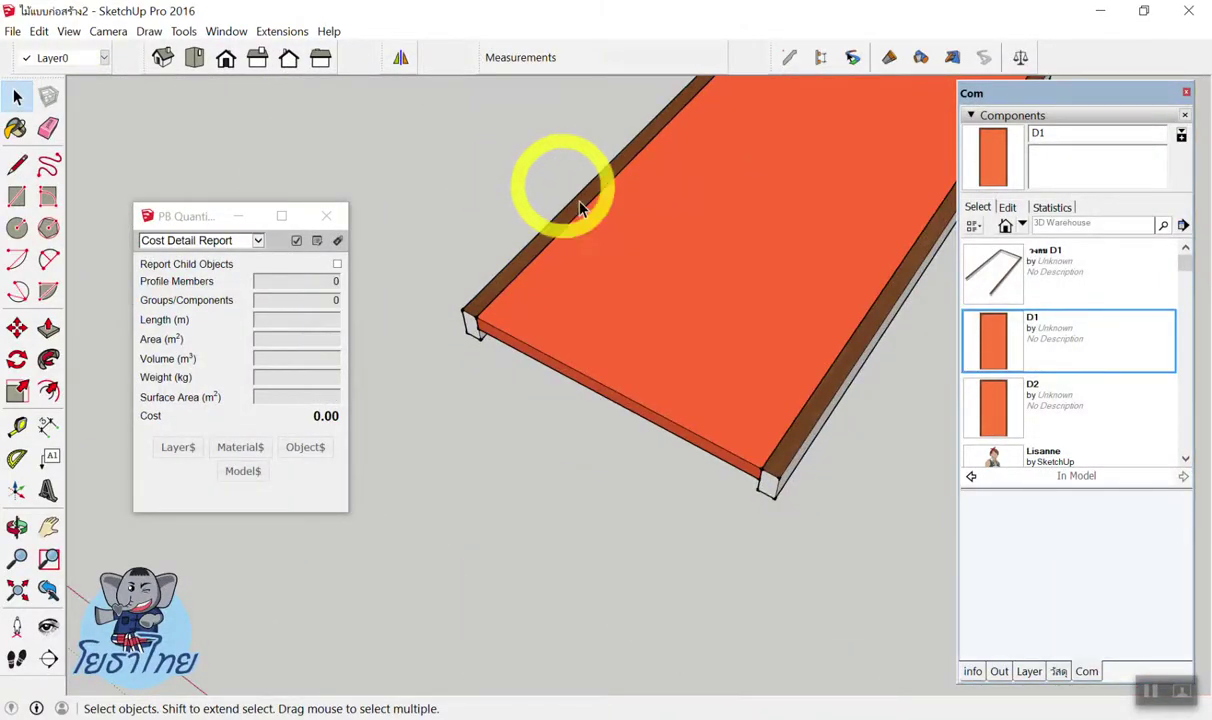
scroll(633, 298, up, 3)
click(673, 243)
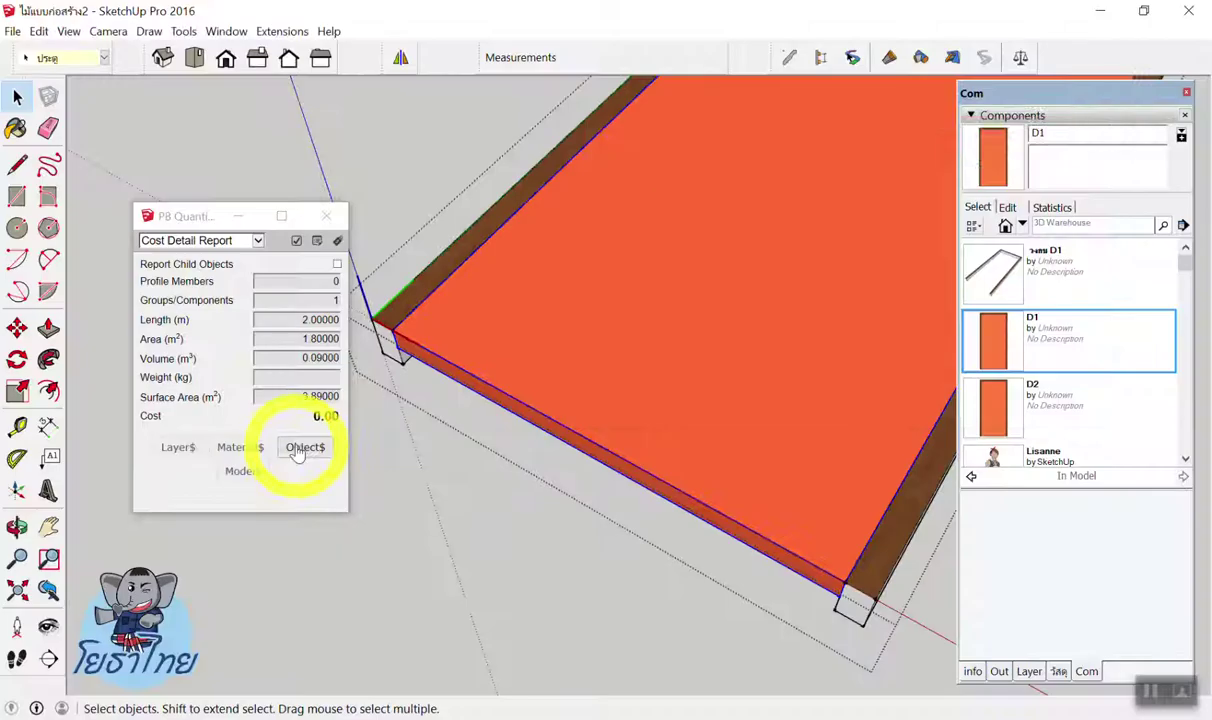
Give door leaf บานประตู D1 a cost line coded 06 งานประตู-หน้าต่าง, unit บาน, cost 800.
click(300, 460)
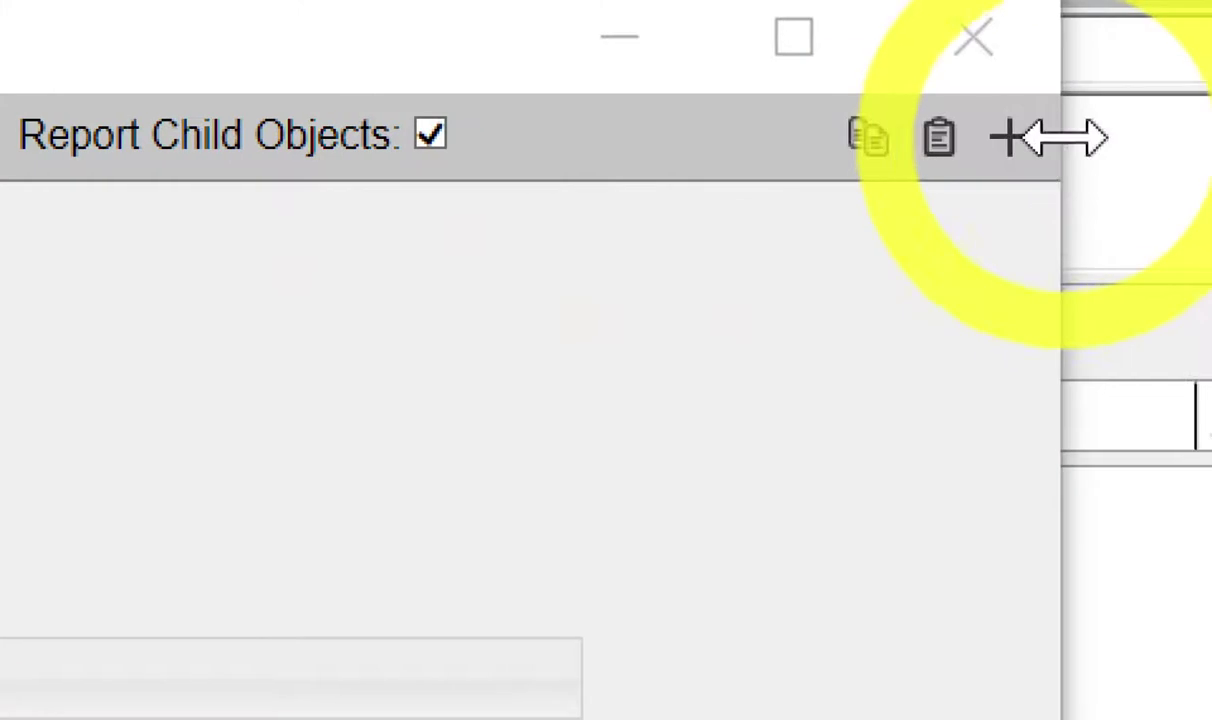
click(997, 145)
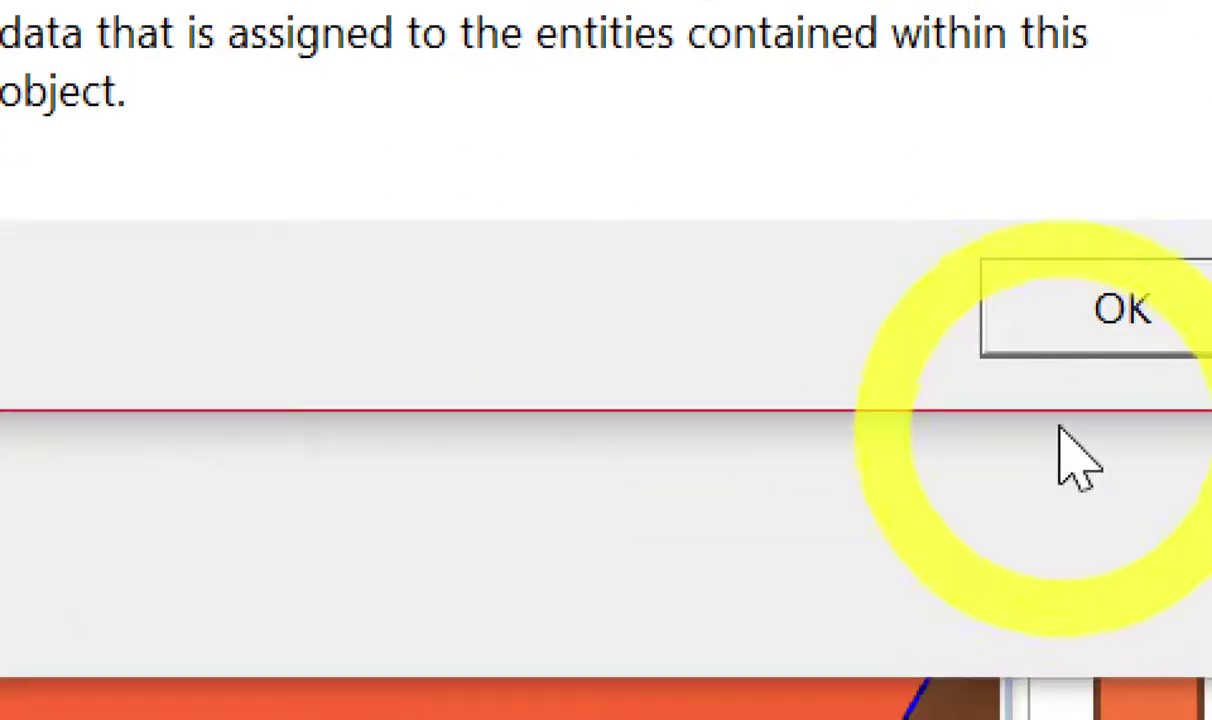
click(1068, 340)
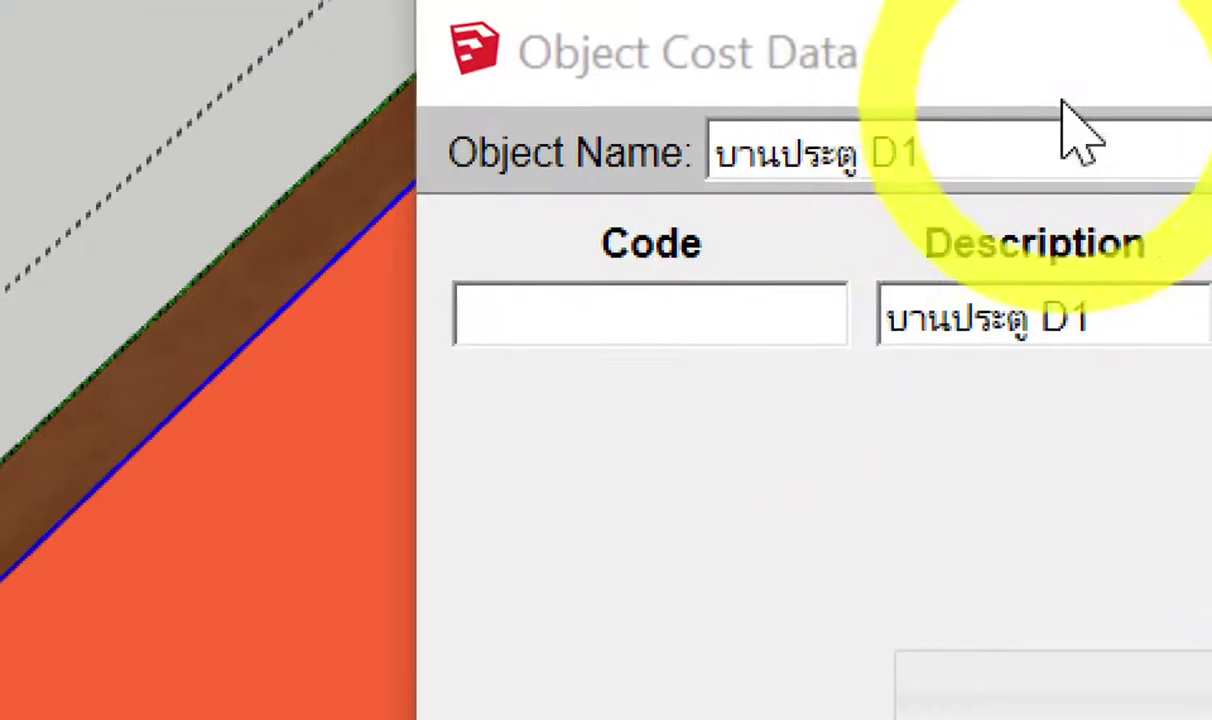
click(709, 322)
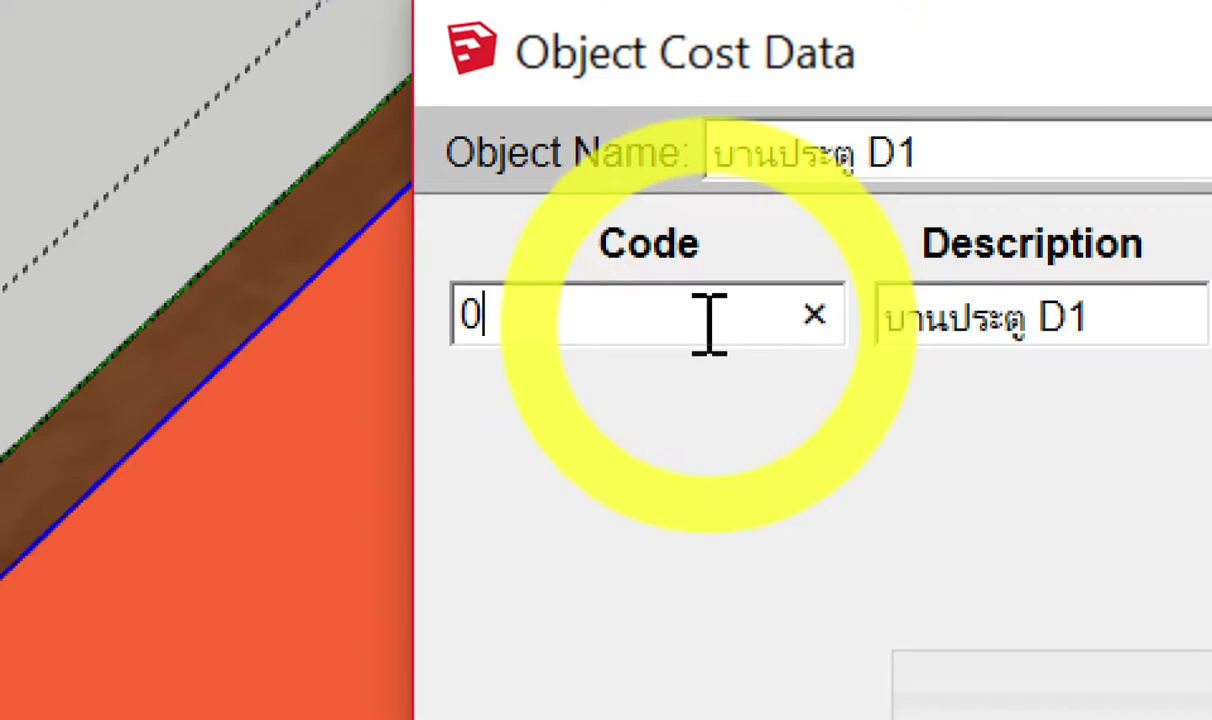
text(6)
click(629, 393)
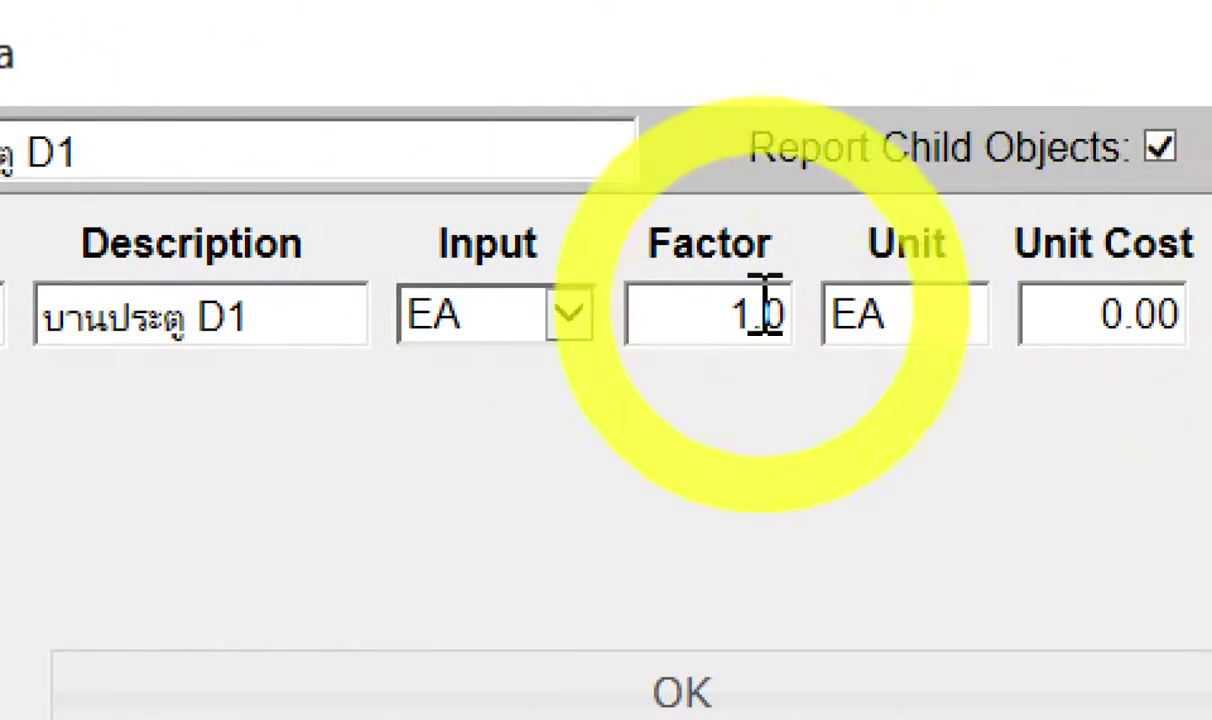
drag(893, 311, 825, 311)
text(บาน)
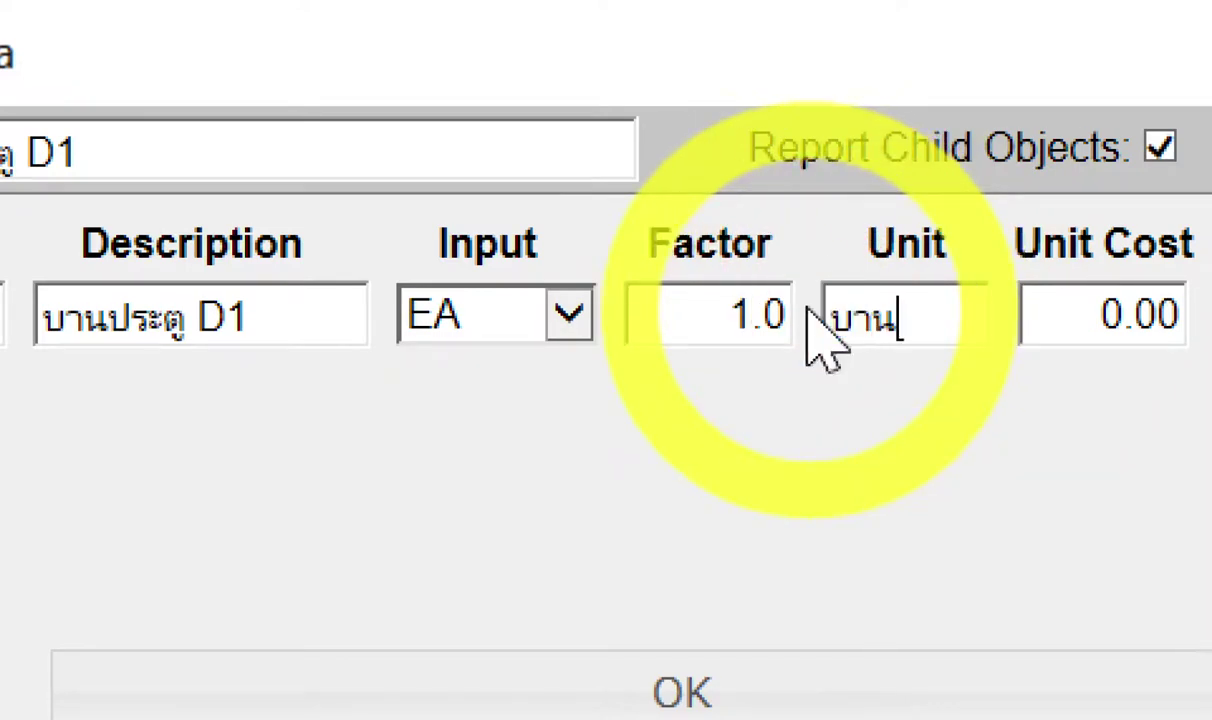
double_click(1040, 317)
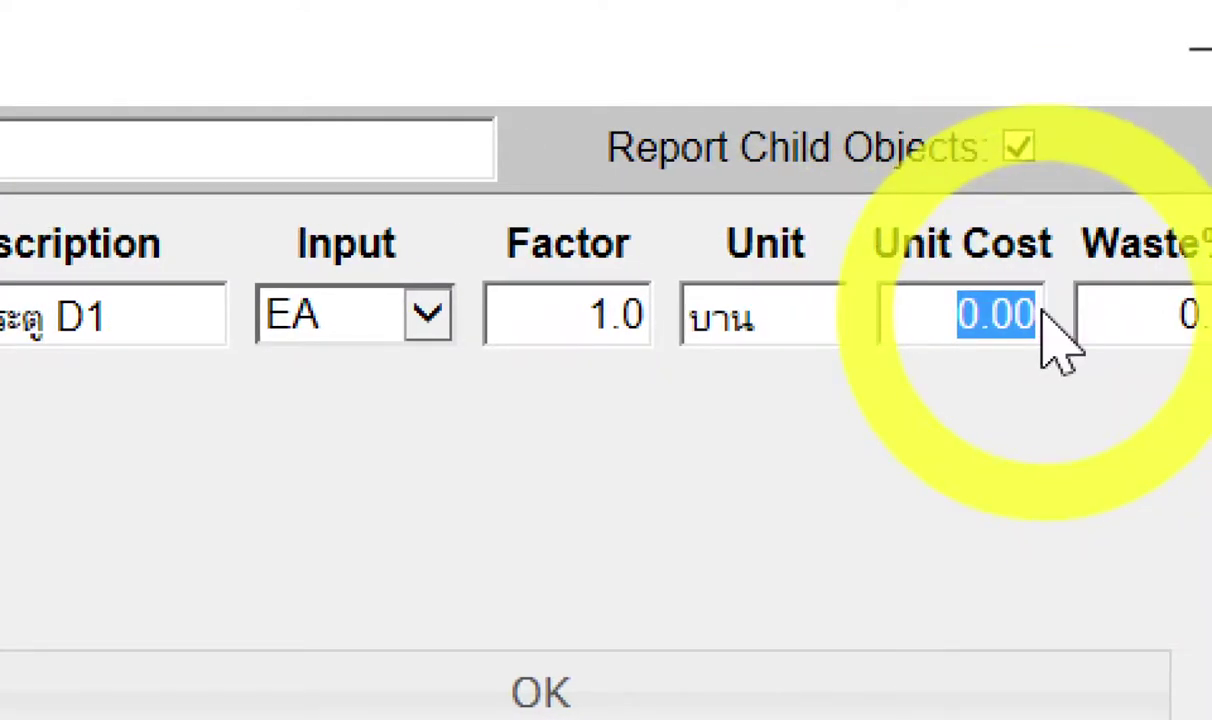
text(80)
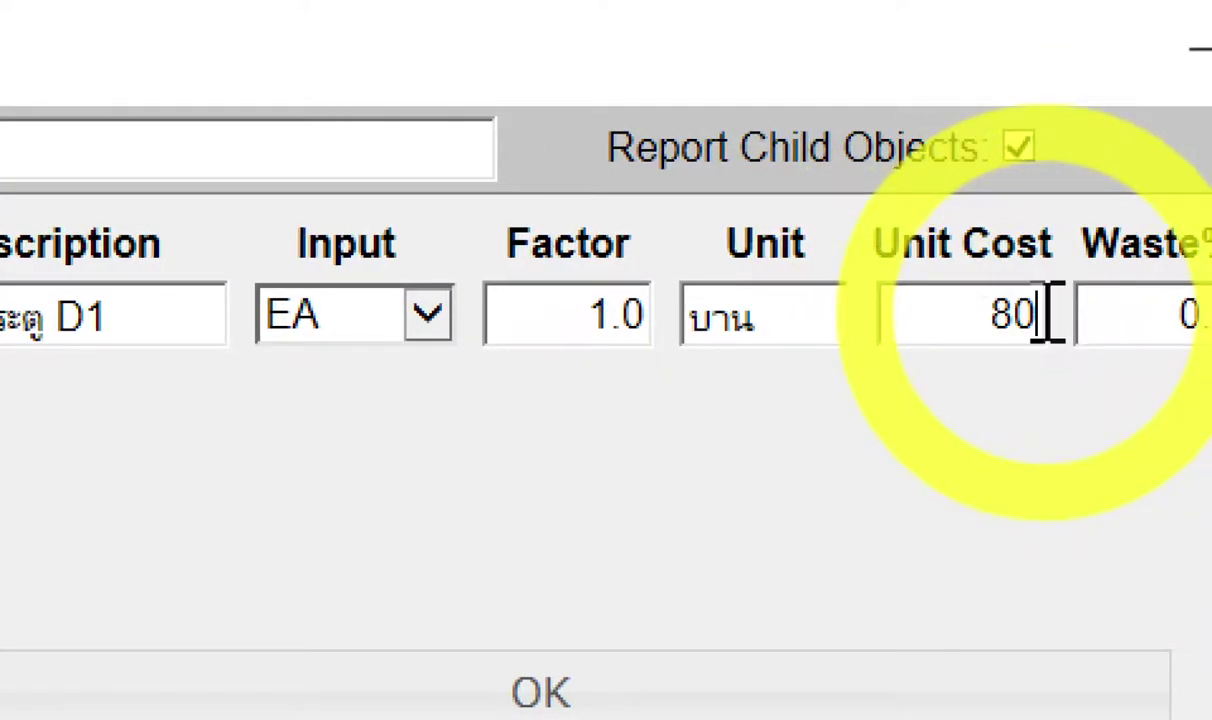
click(688, 705)
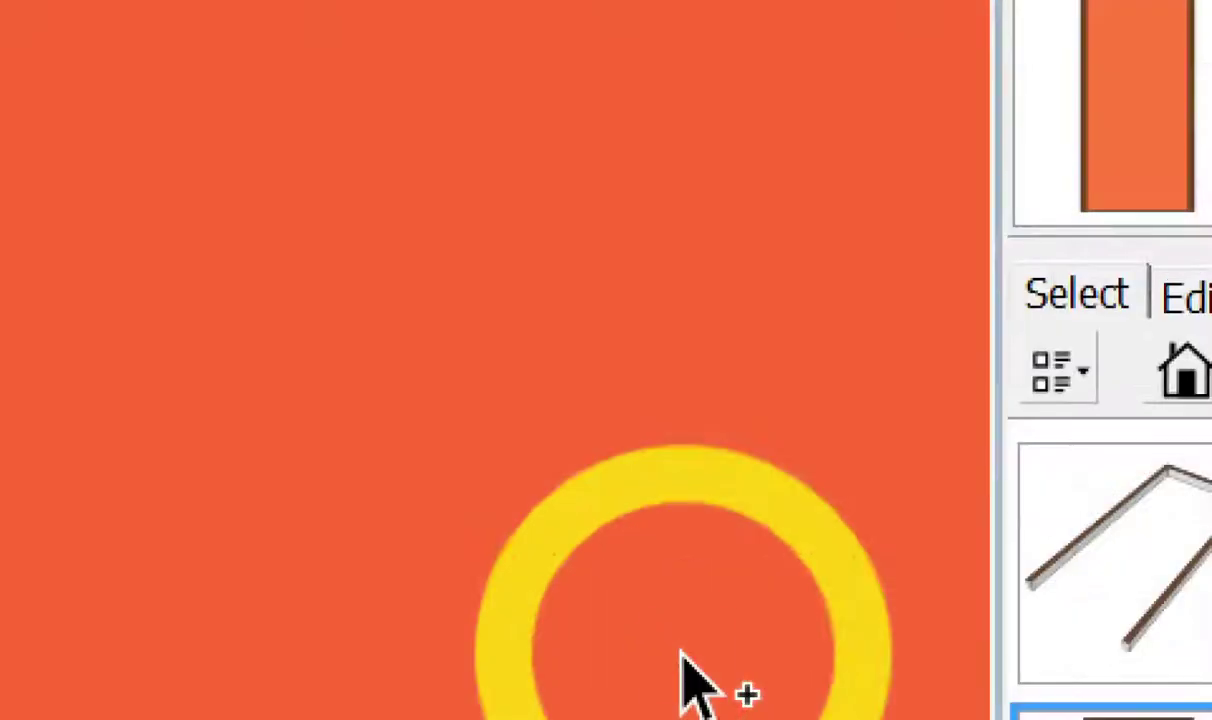
click(465, 162)
scroll(520, 260, down, 5)
click(551, 270)
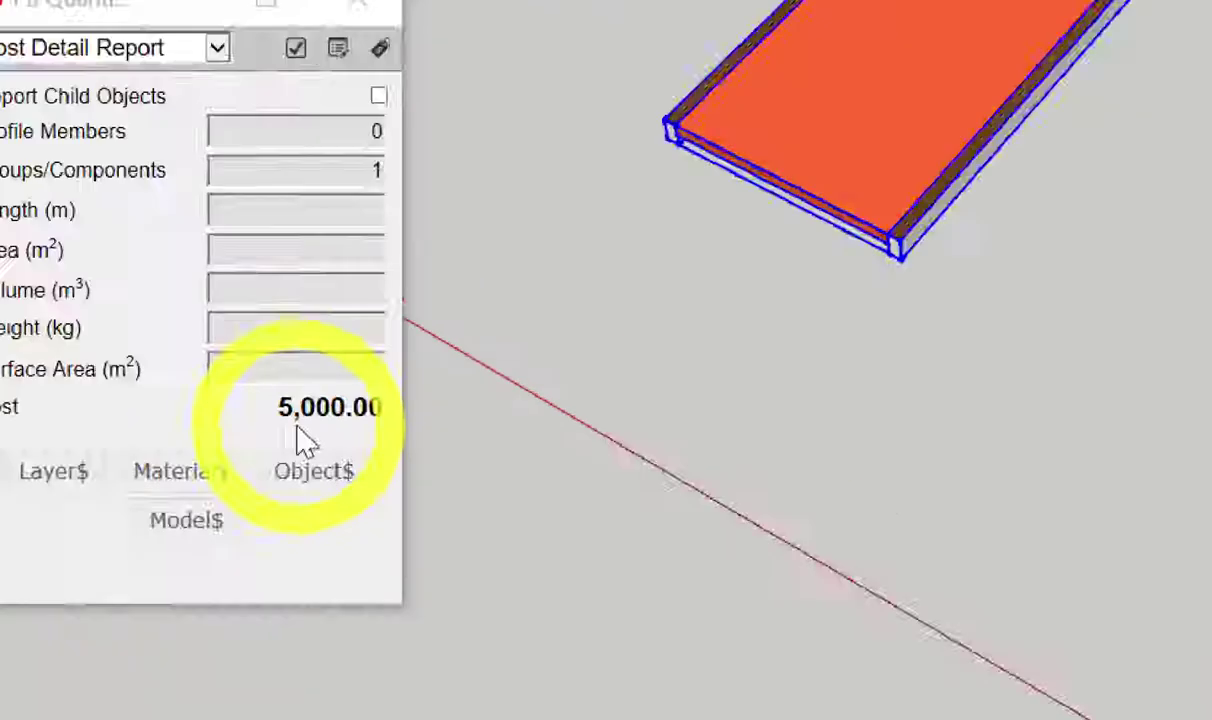
click(440, 350)
scroll(560, 250, up, 3)
scroll(538, 240, up, 1)
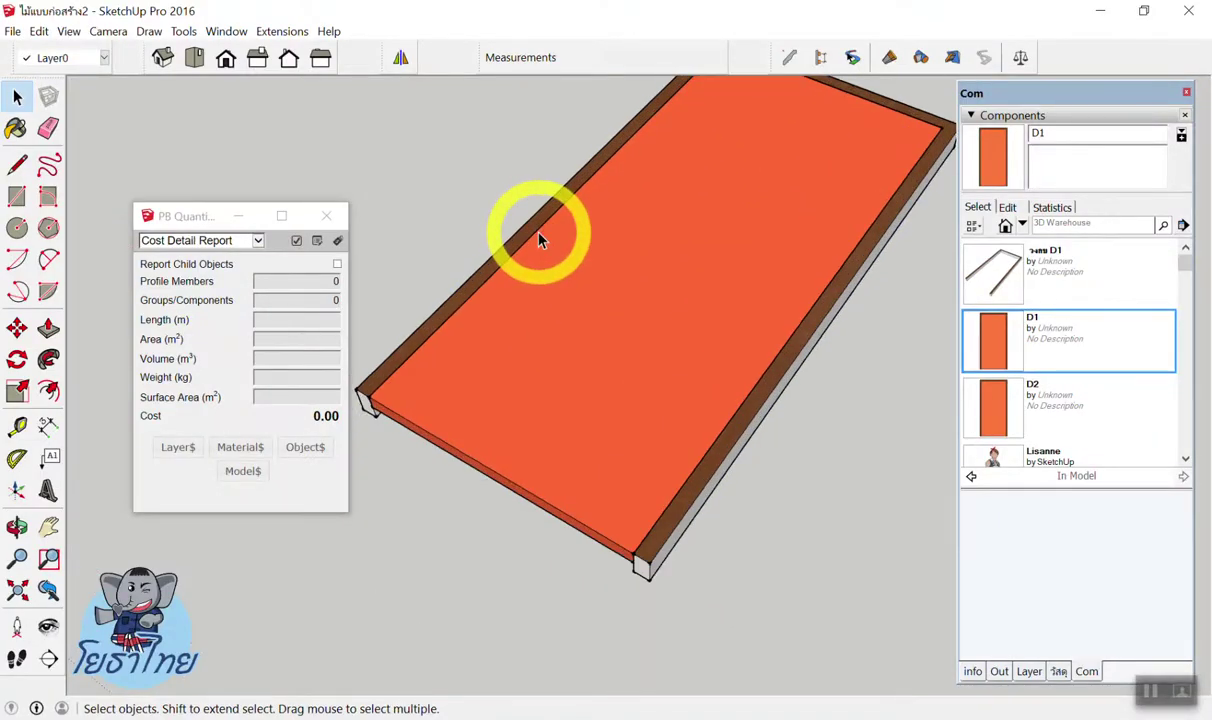
click(547, 278)
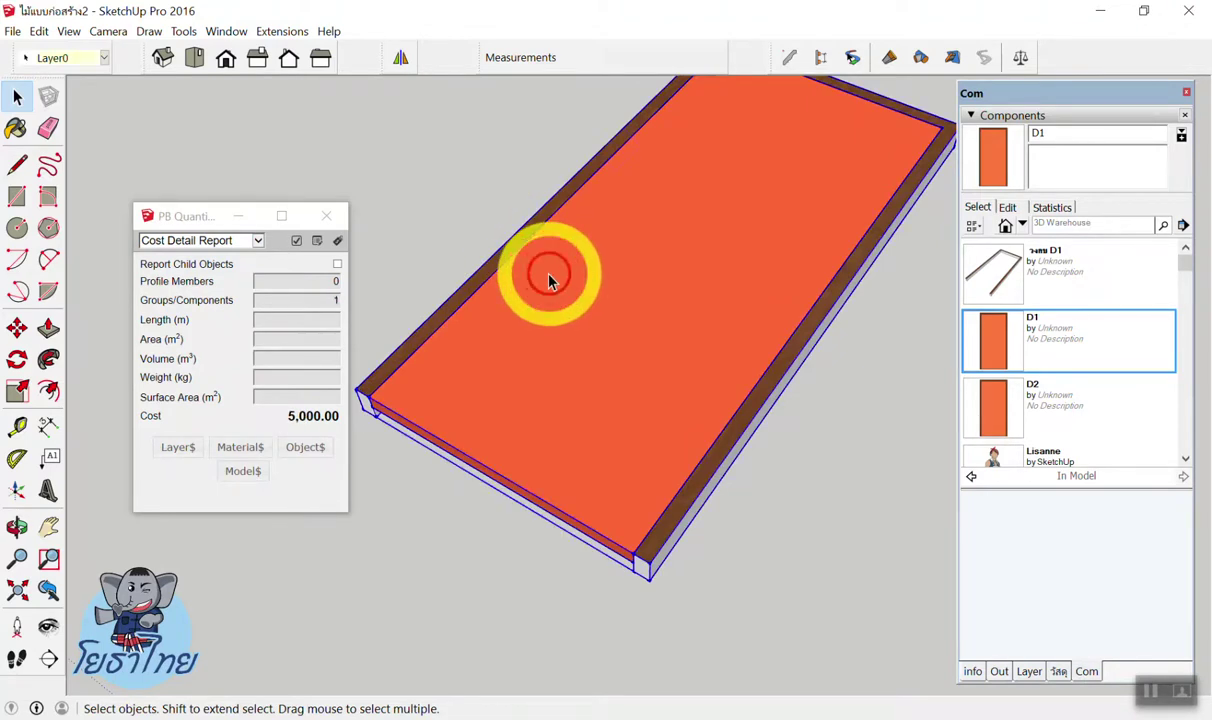
double_click(512, 322)
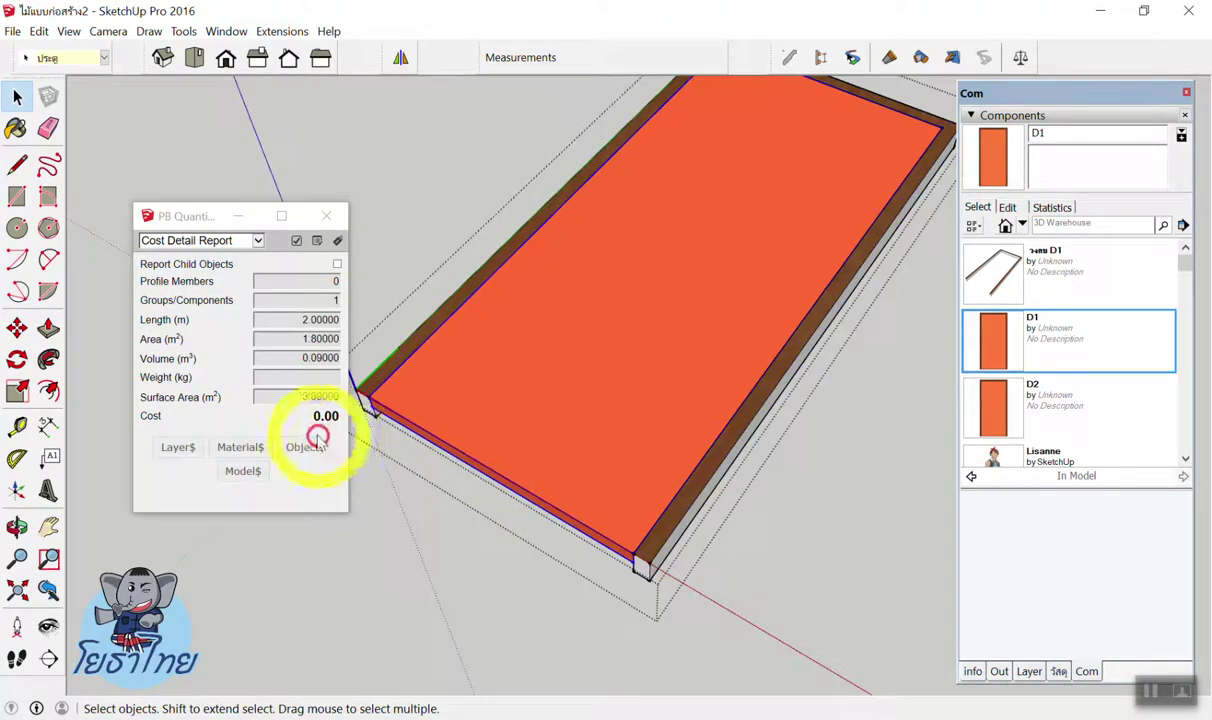
click(312, 447)
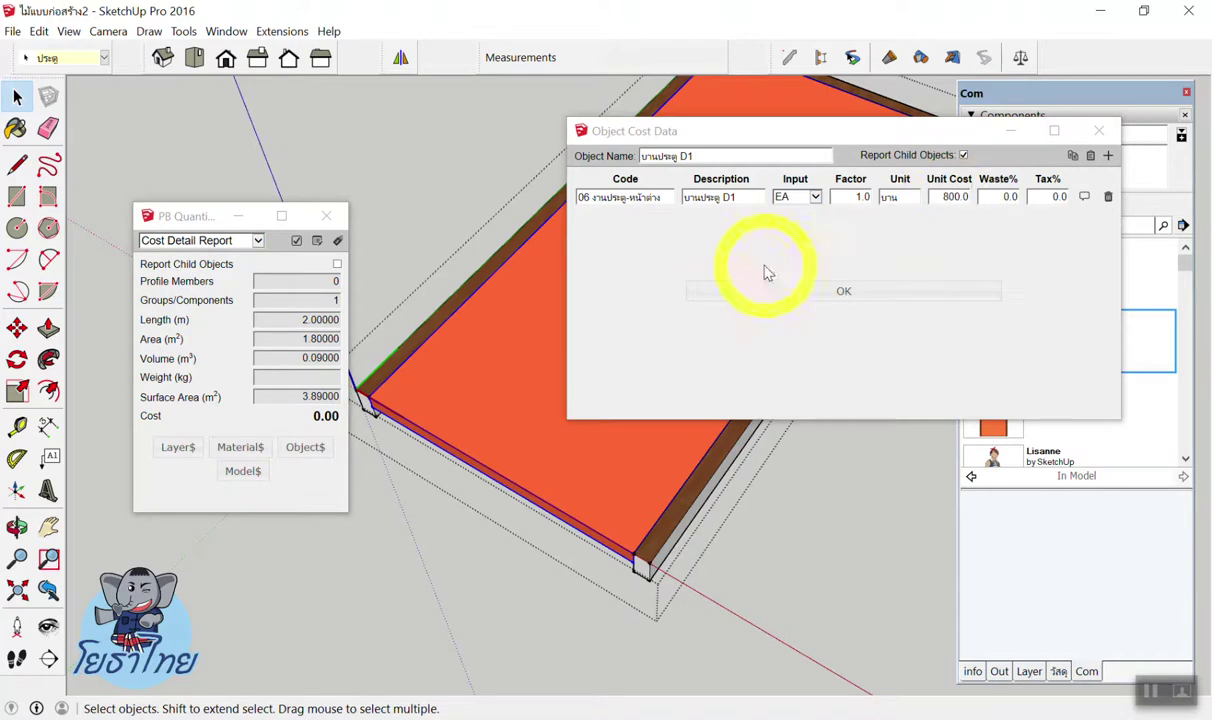
click(1099, 130)
click(500, 158)
scroll(609, 260, down, 3)
scroll(609, 260, down, 3)
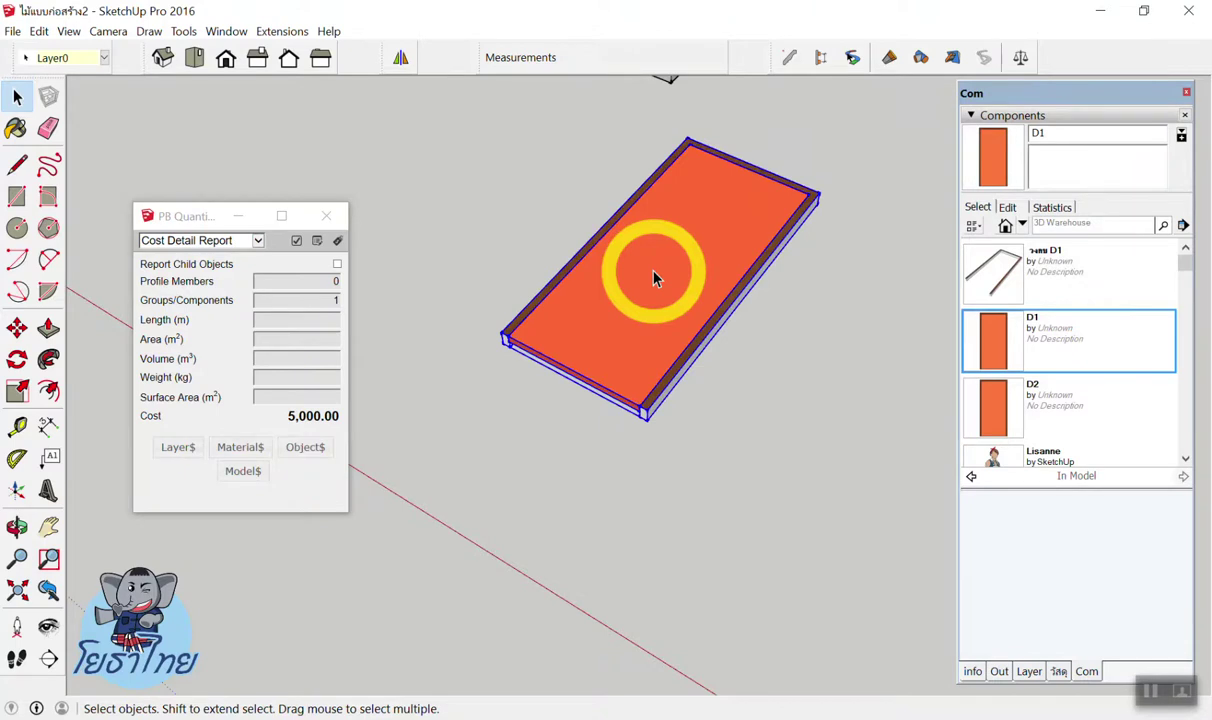
Keep Cost Detail Report, turn on Report Child Objects, and open the detailed cost report.
click(166, 240)
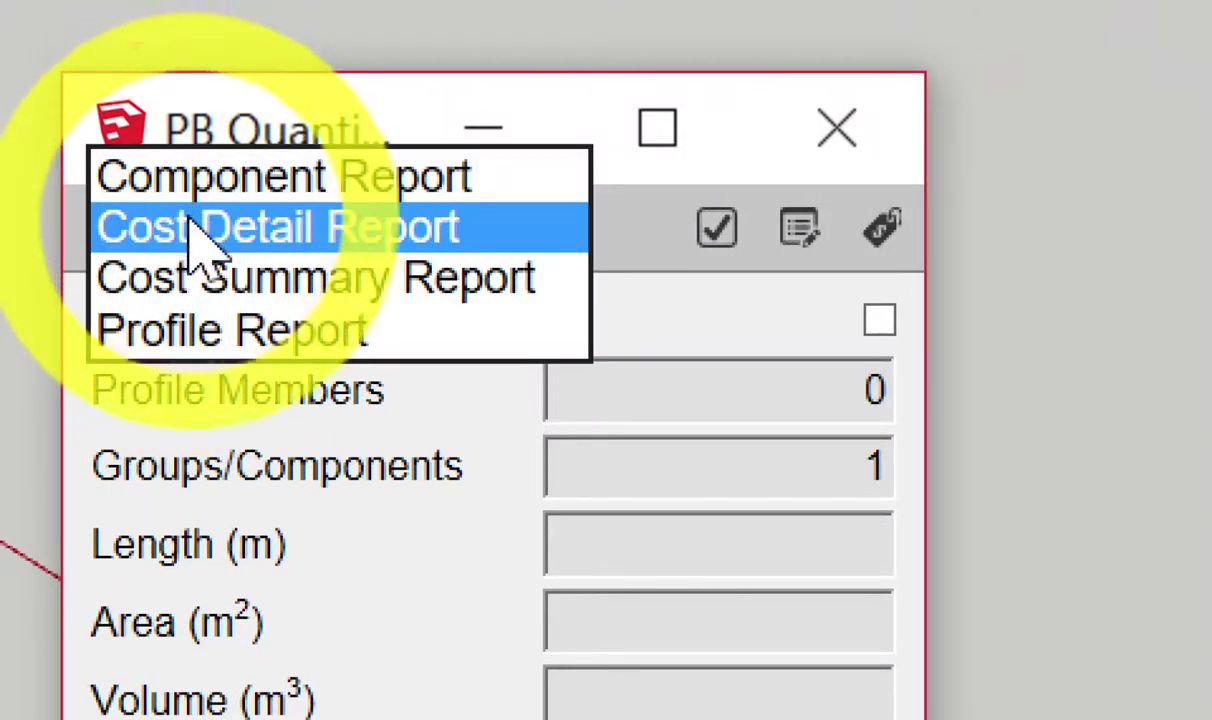
click(195, 230)
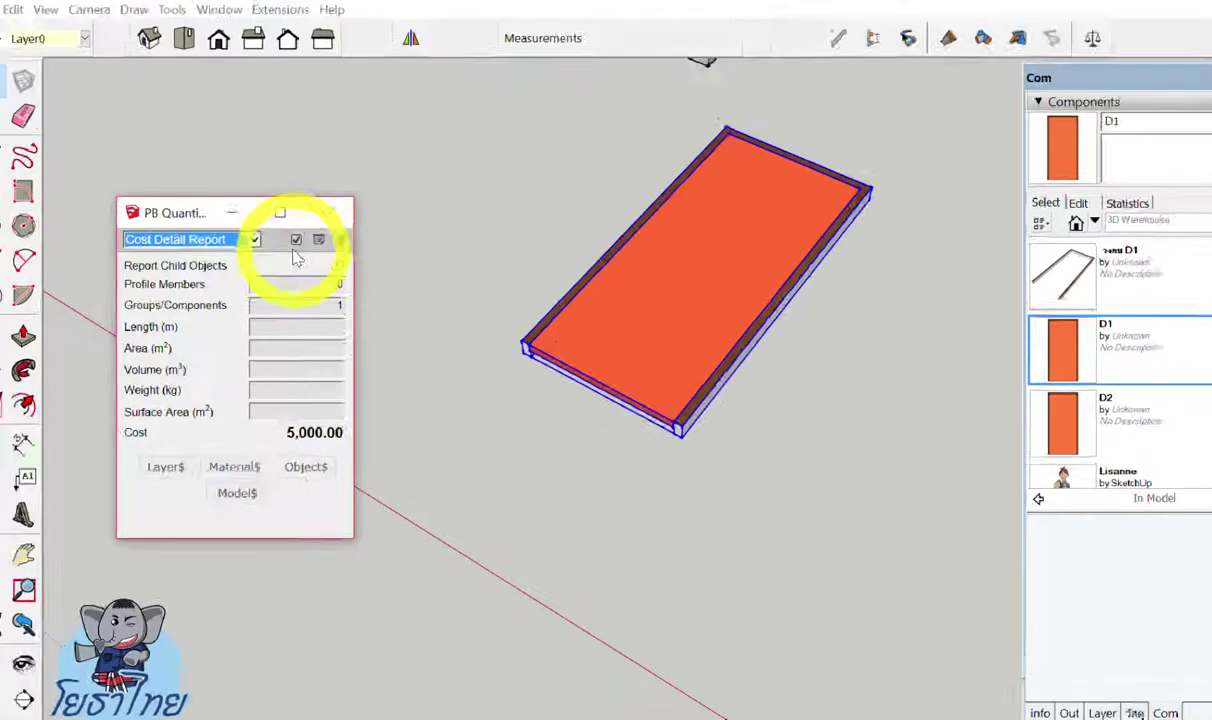
click(44, 325)
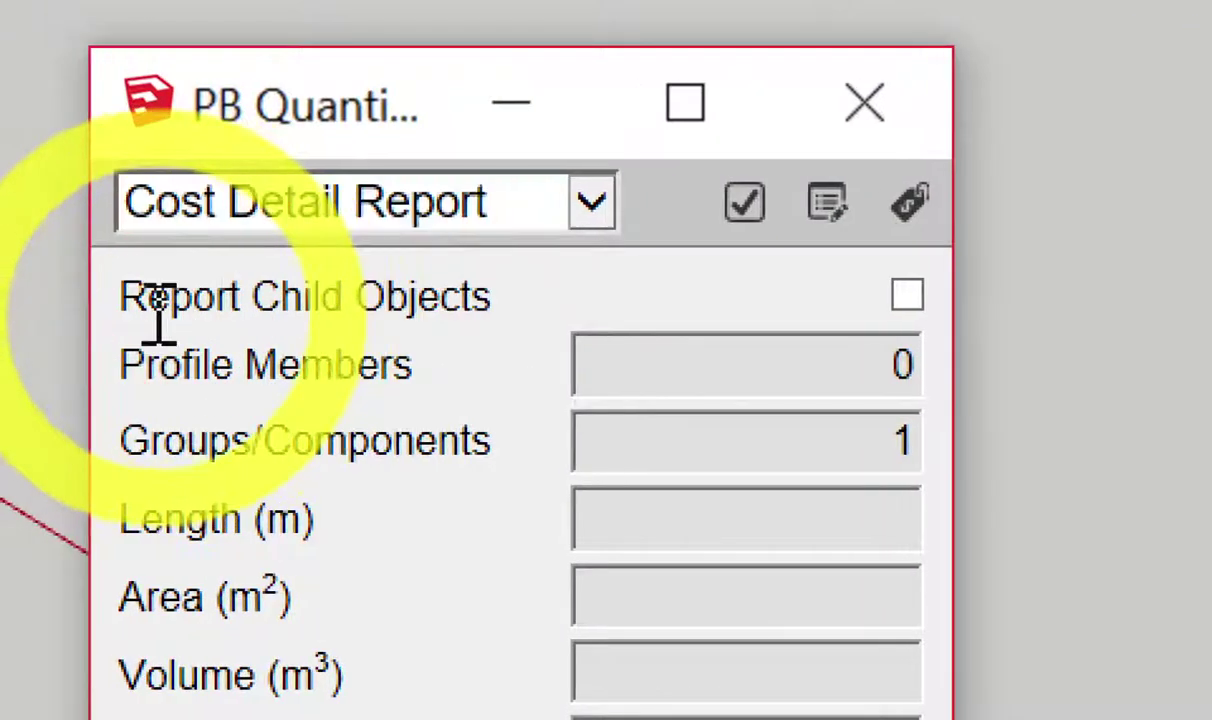
mouse_move(158, 305)
mouse_down()
mouse_move(303, 333)
mouse_move(455, 328)
mouse_up()
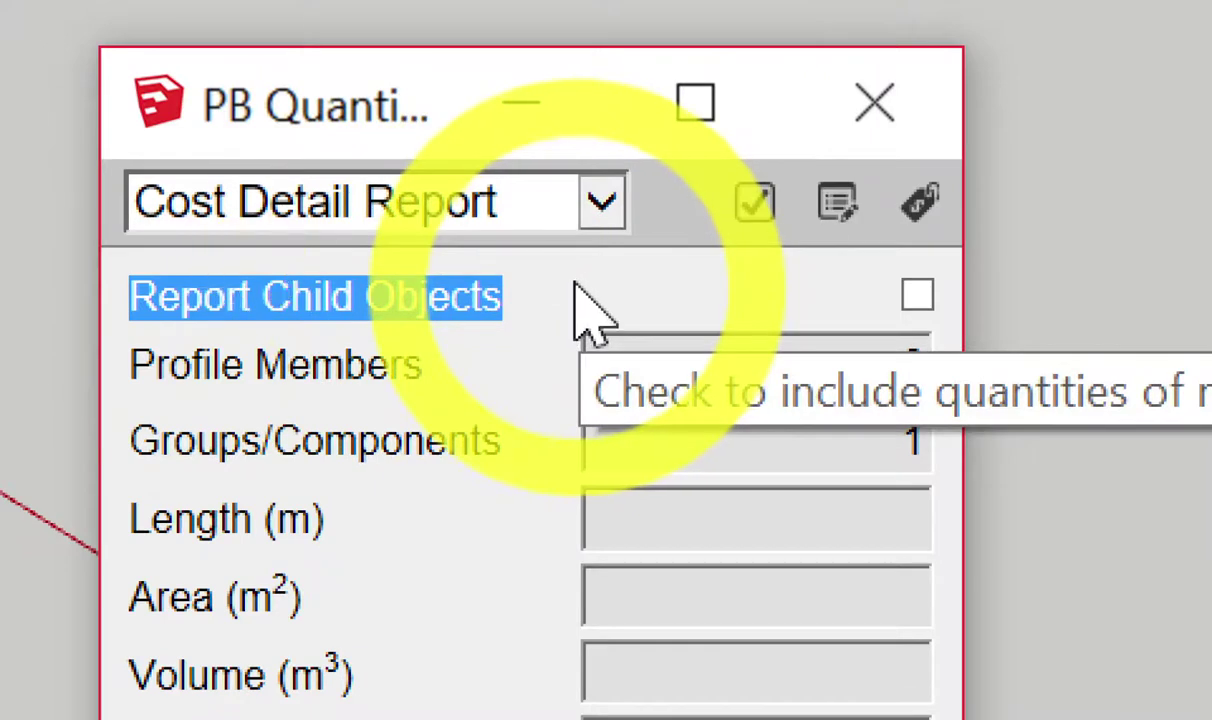
click(917, 296)
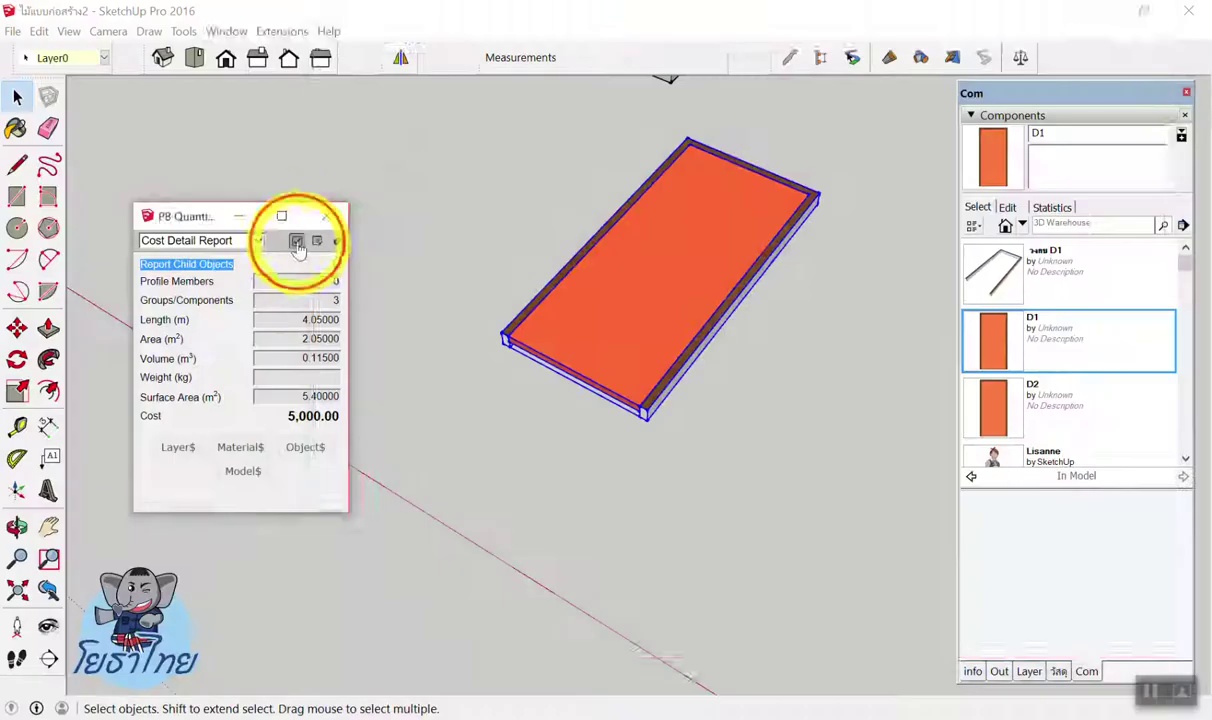
click(296, 242)
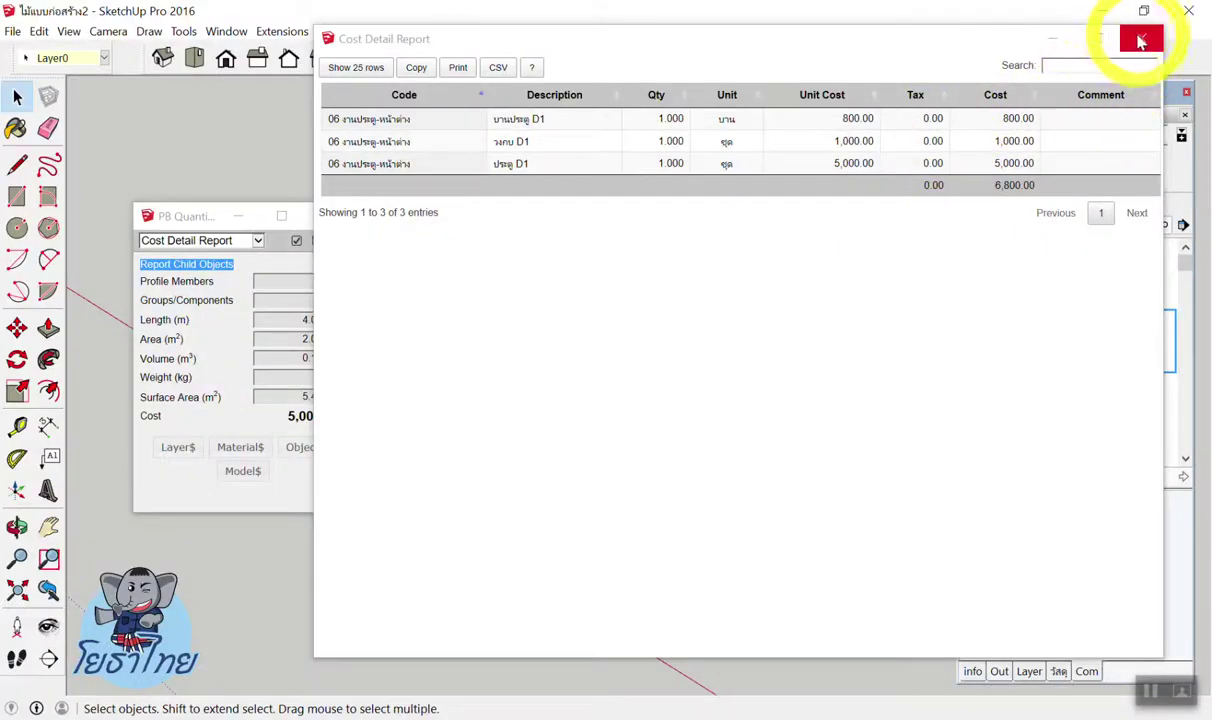
Close the cost report and turn off Report Child Objects, leaving 1 component counted.
click(1141, 38)
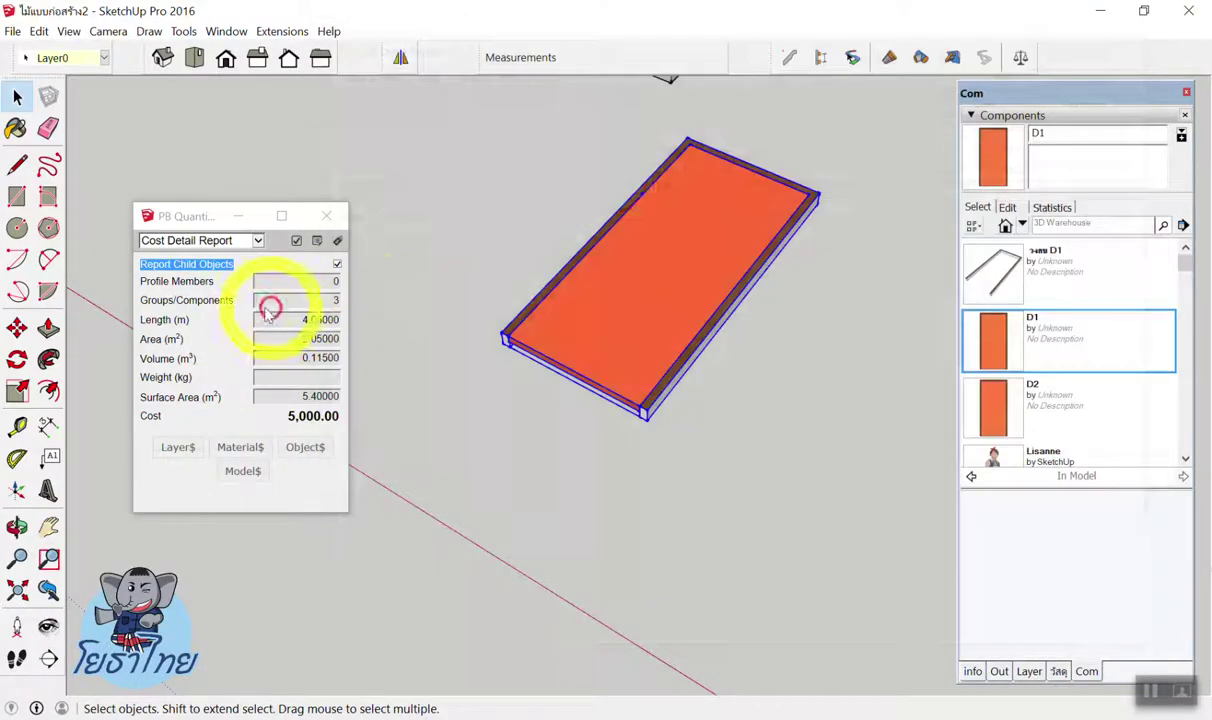
click(563, 245)
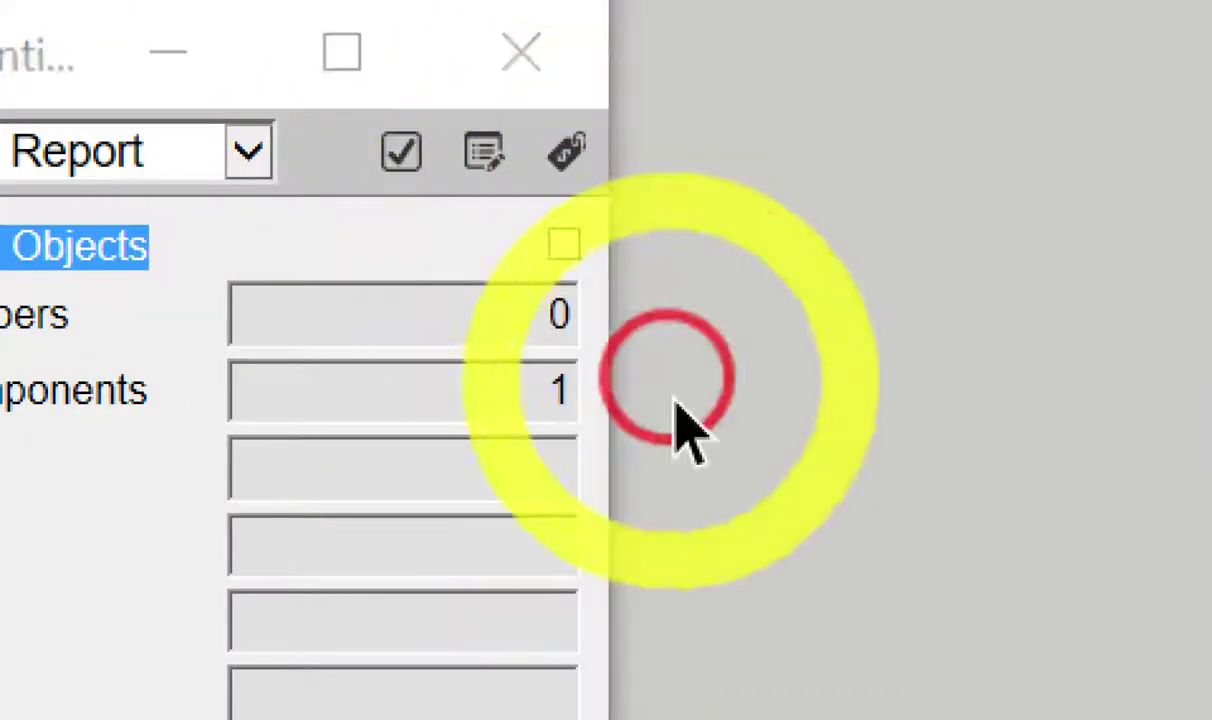
click(1061, 656)
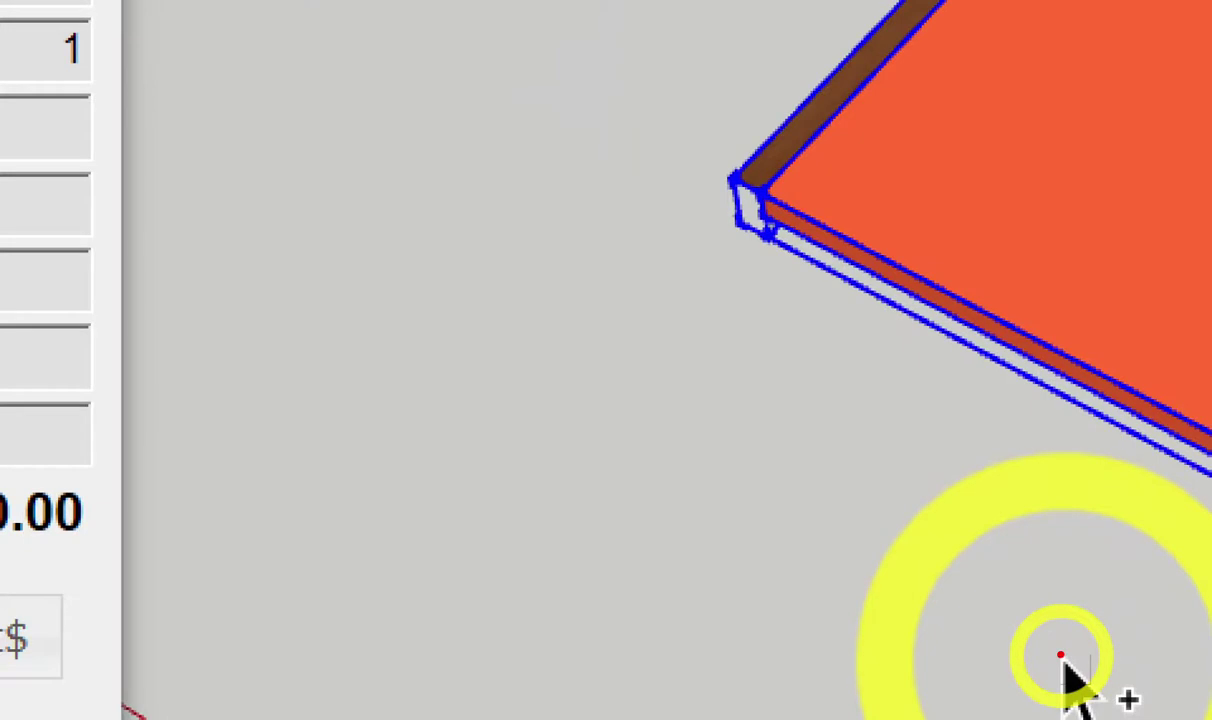
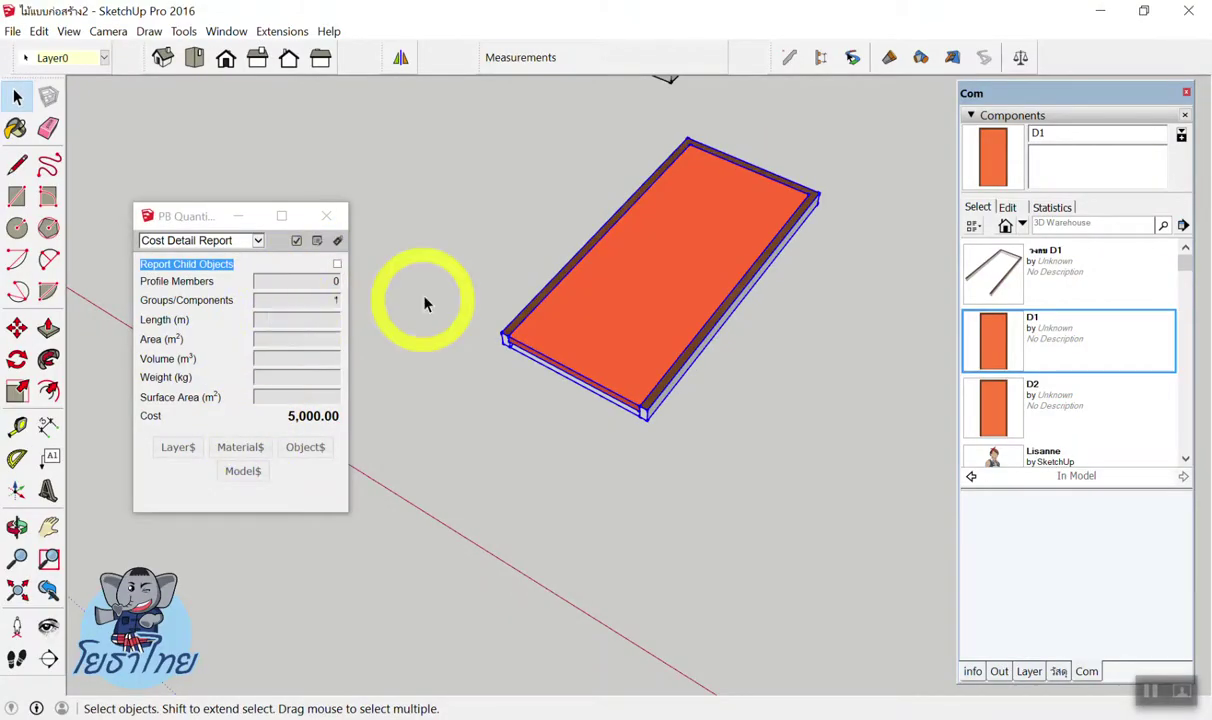
Generate a Cost Detail Report for door D1, showing one 5,000.00 cost line, then close it.
click(590, 287)
click(160, 240)
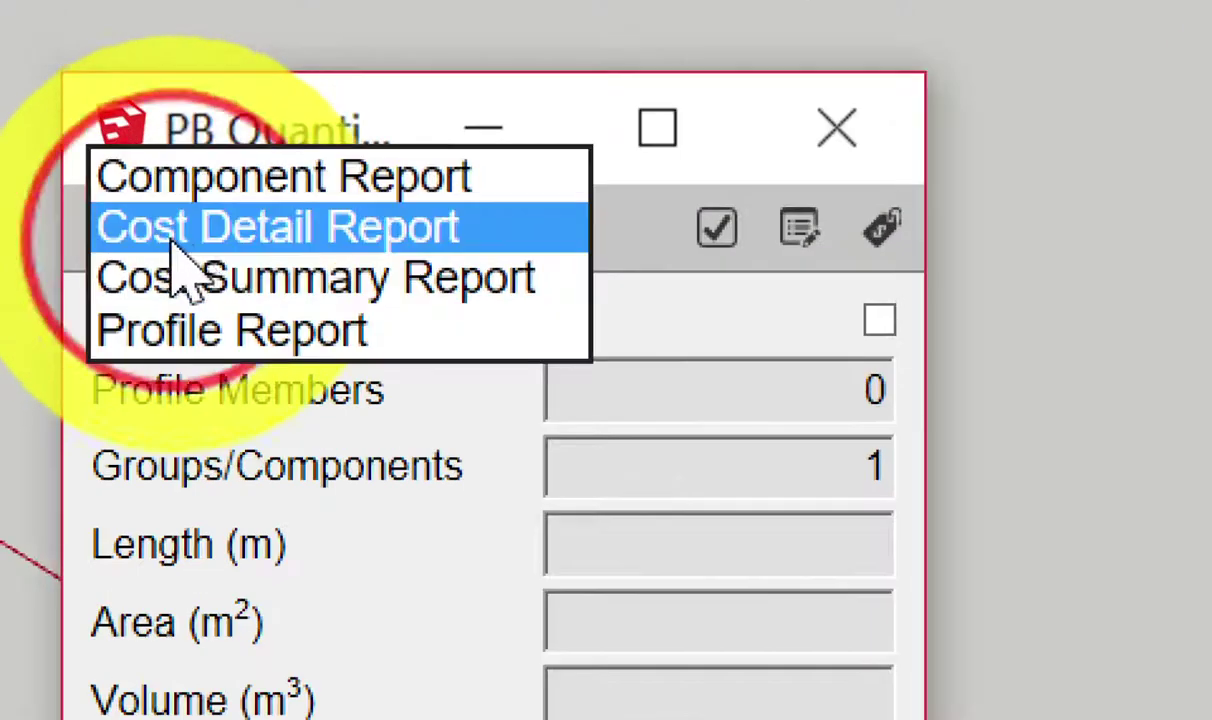
click(649, 230)
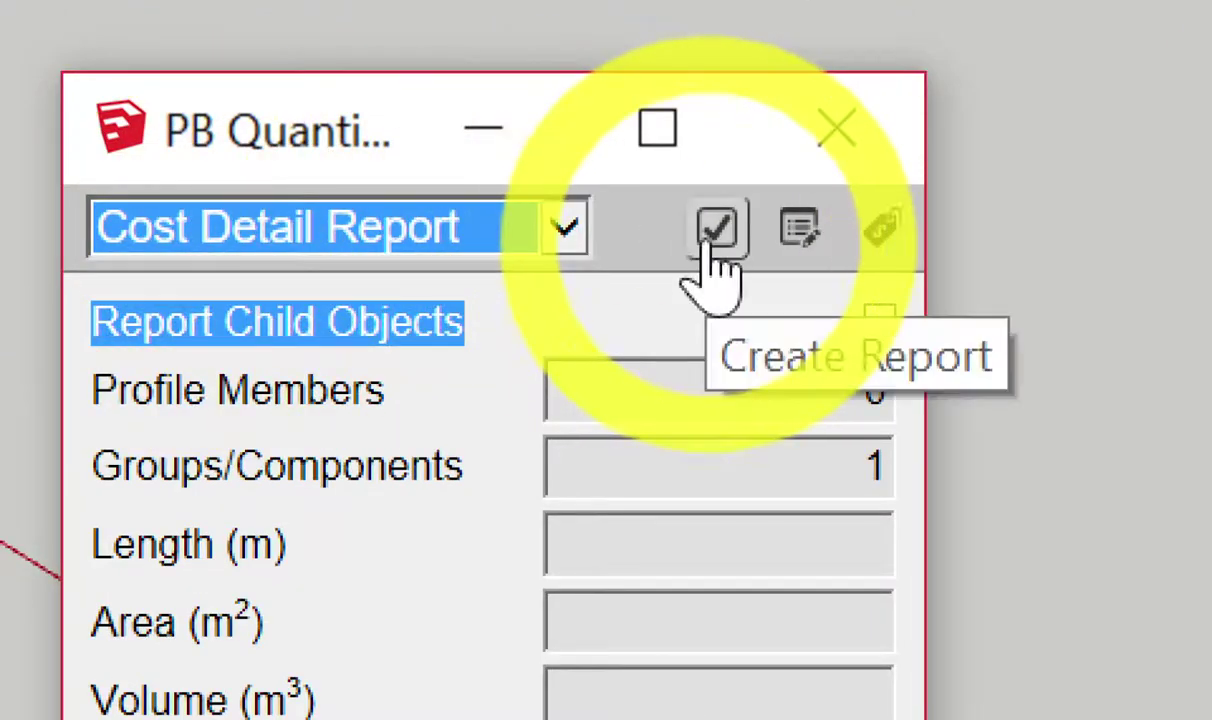
click(713, 243)
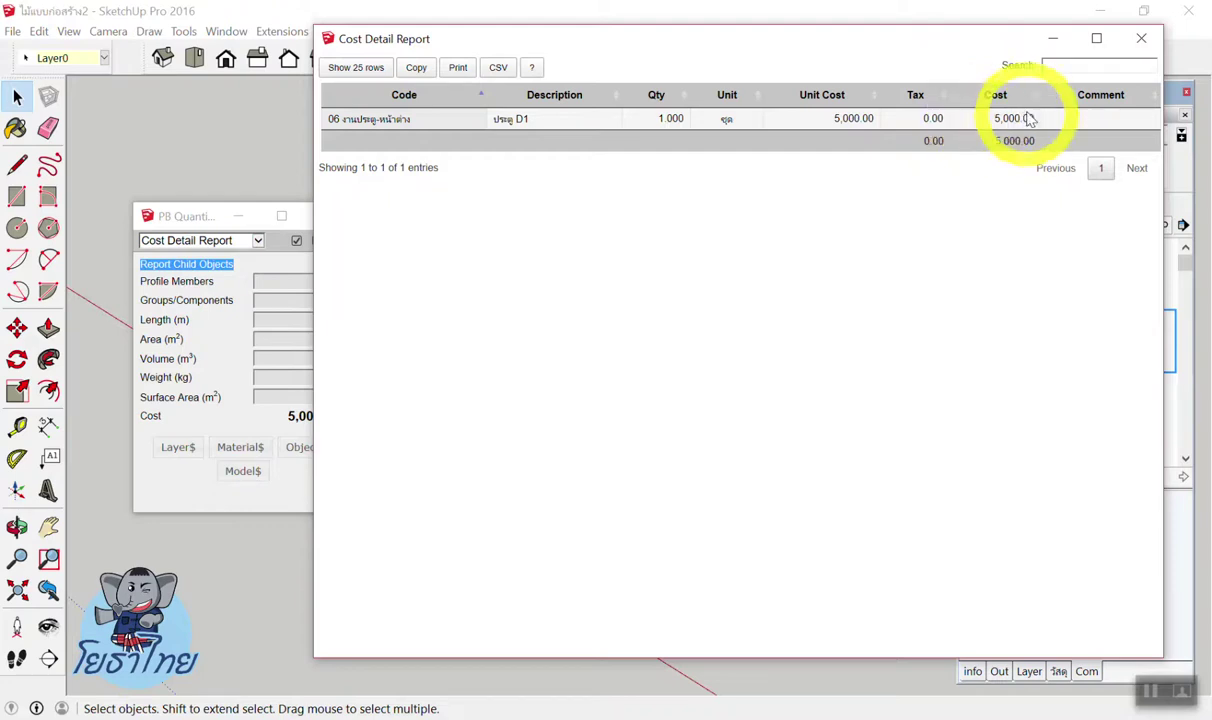
click(1141, 38)
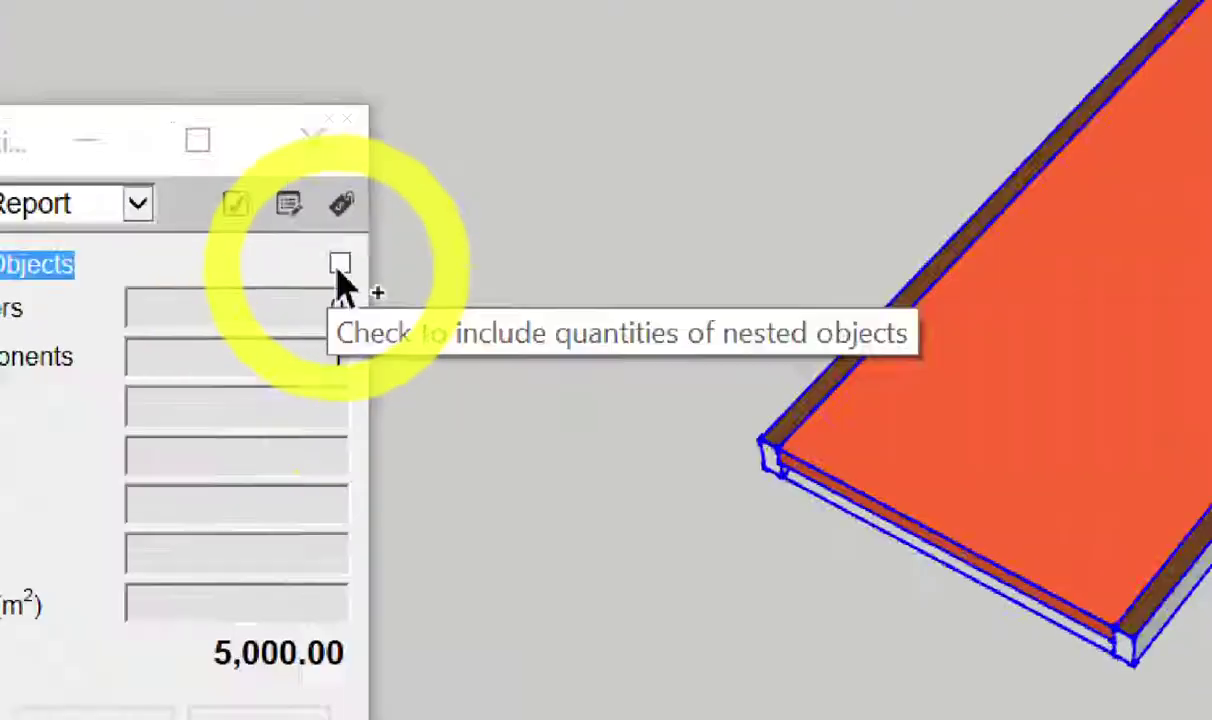
Delete door D1's own 5000 object cost line, then reselect the door to refresh its cost.
click(484, 260)
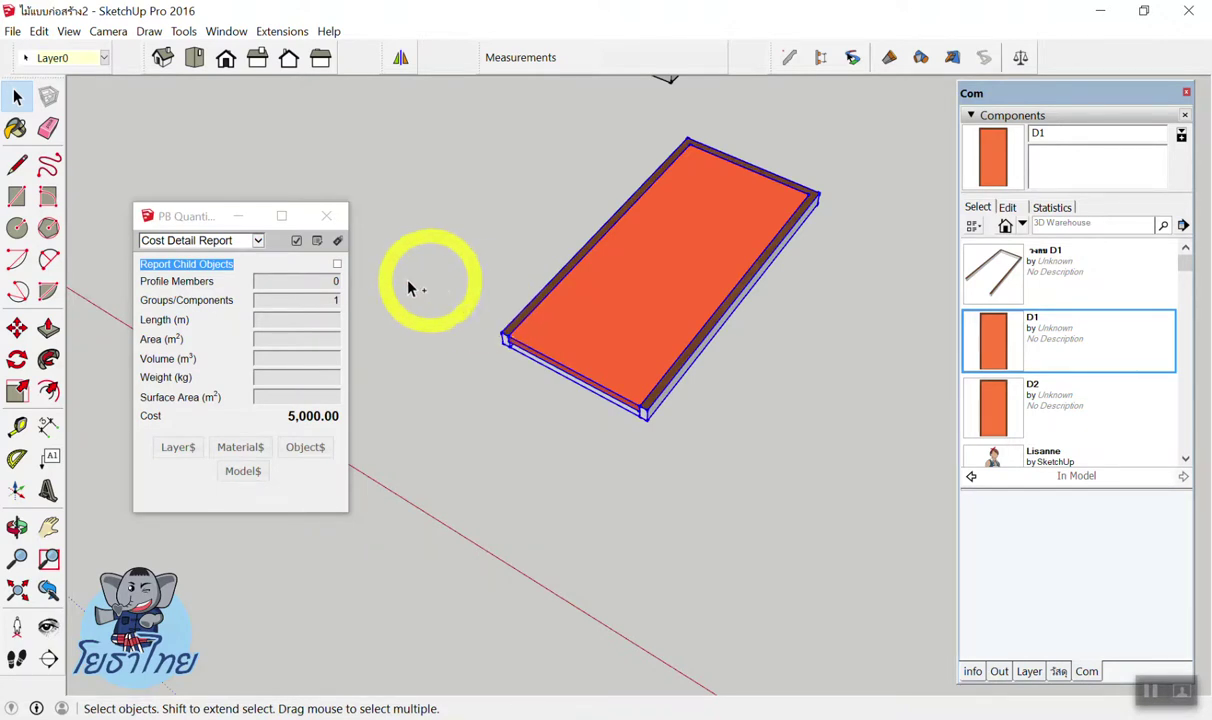
click(302, 449)
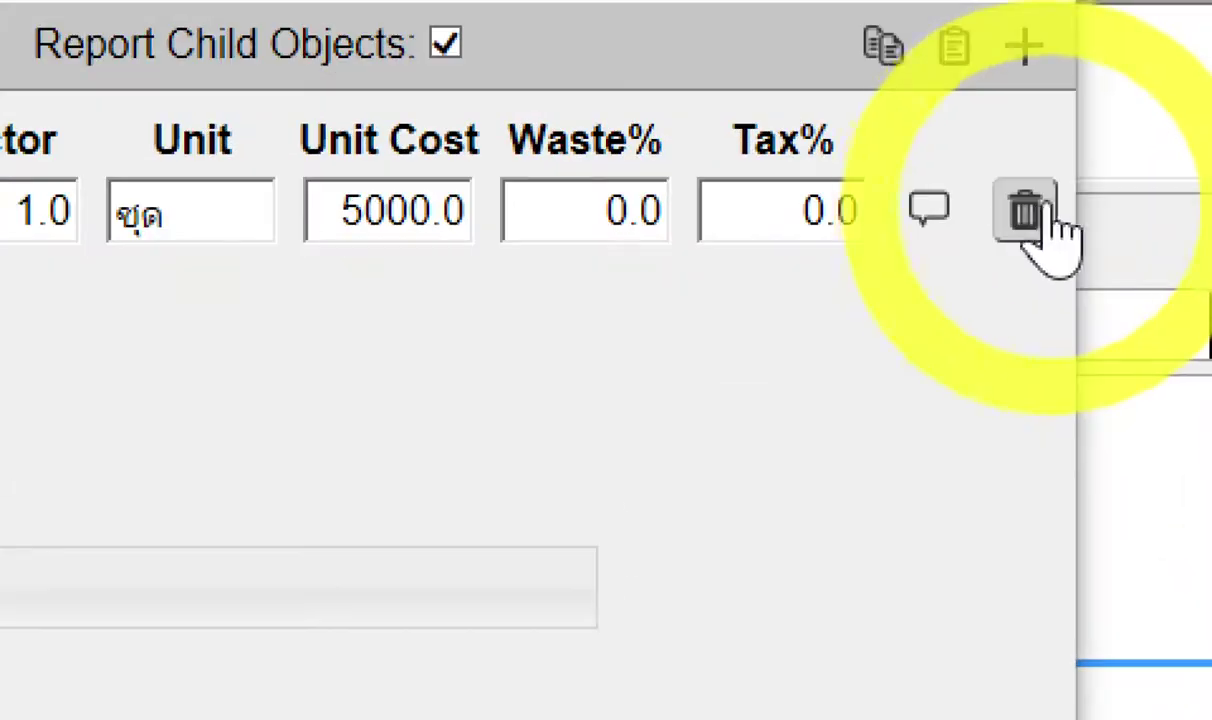
click(1107, 196)
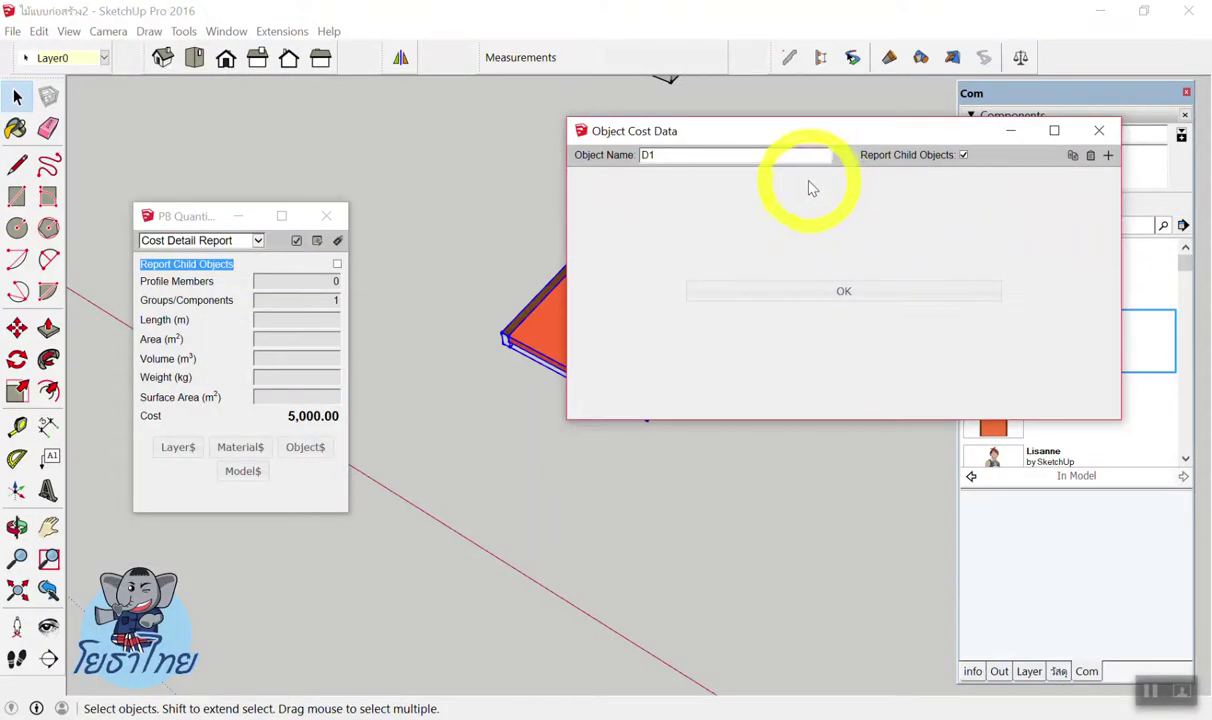
click(872, 290)
click(487, 225)
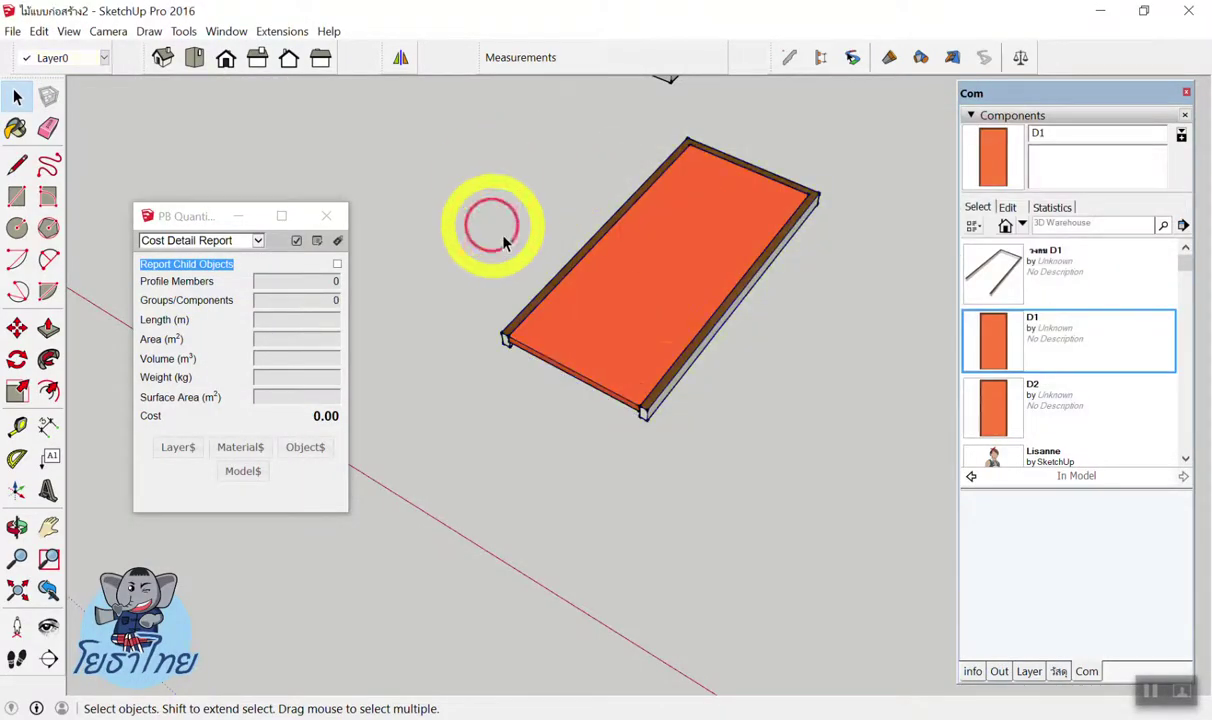
click(652, 300)
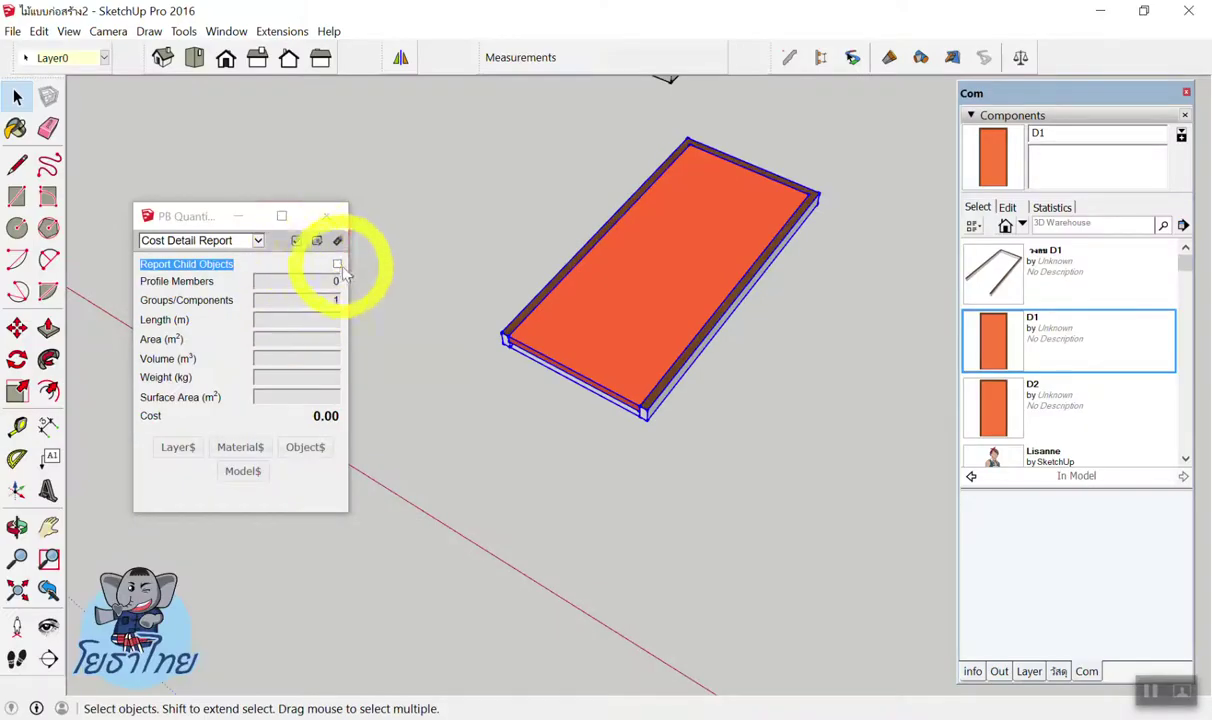
click(337, 264)
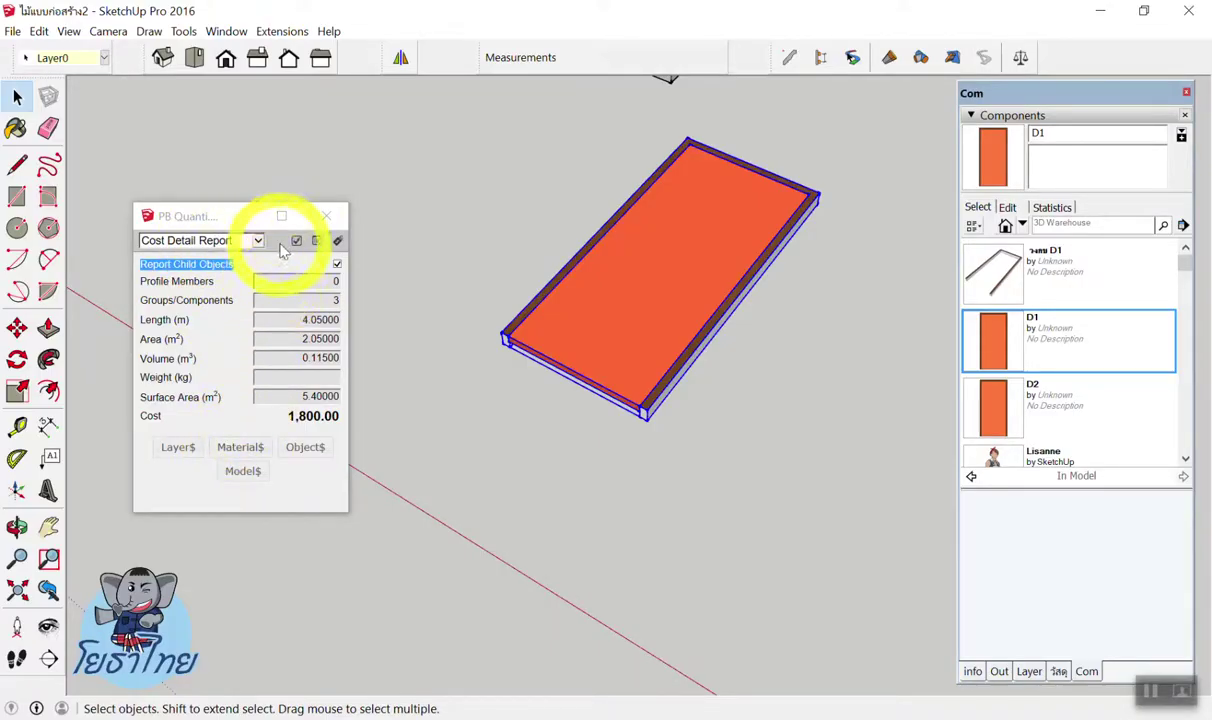
Rerun the Cost Detail Report to review the 800 and 1,000 child lines totalling 1,800.00.
click(297, 240)
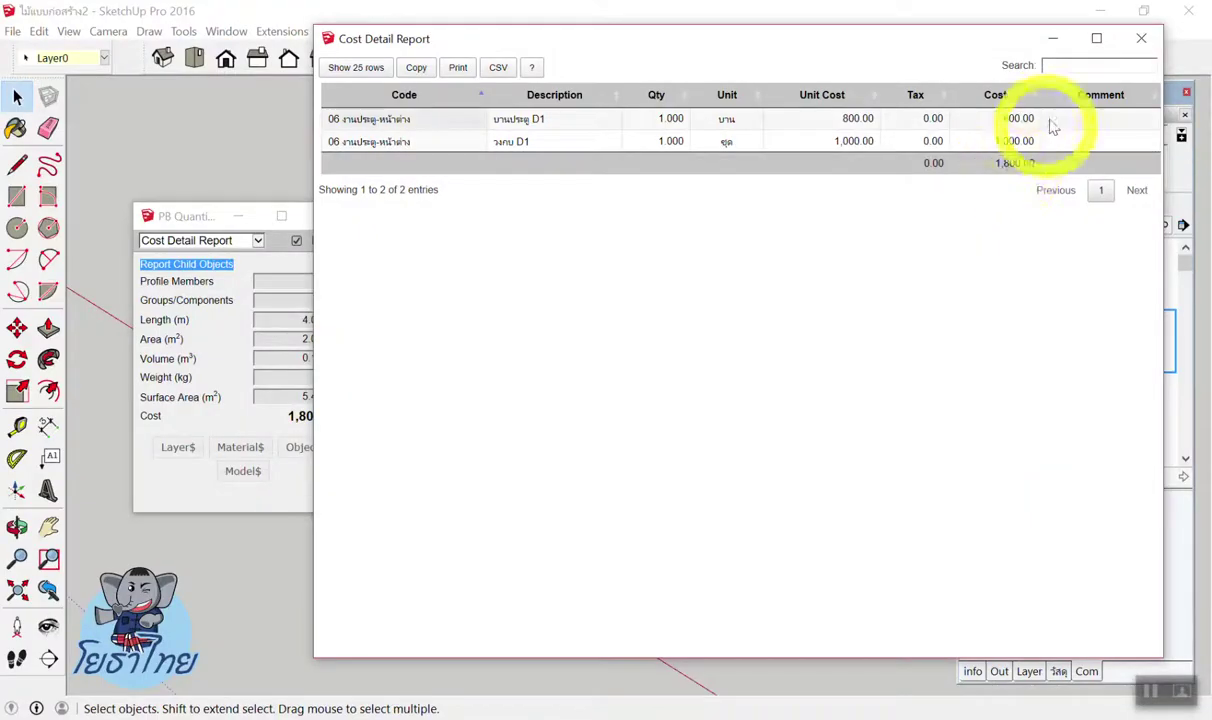
click(1175, 50)
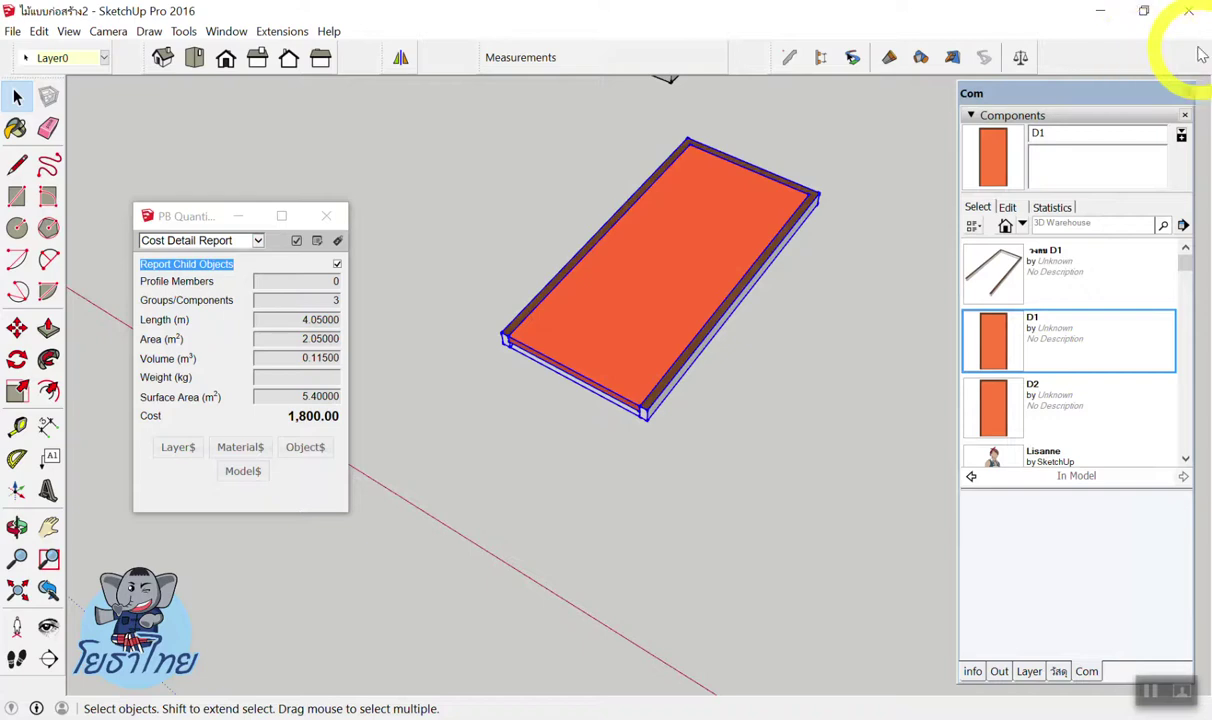
click(803, 390)
middle_drag(803, 390, 738, 433)
scroll(738, 433, down, 3)
mouse_move(649, 330)
middle_down()
mouse_move(671, 184)
mouse_move(625, 425)
mouse_move(618, 232)
middle_up()
scroll(618, 232, up, 2)
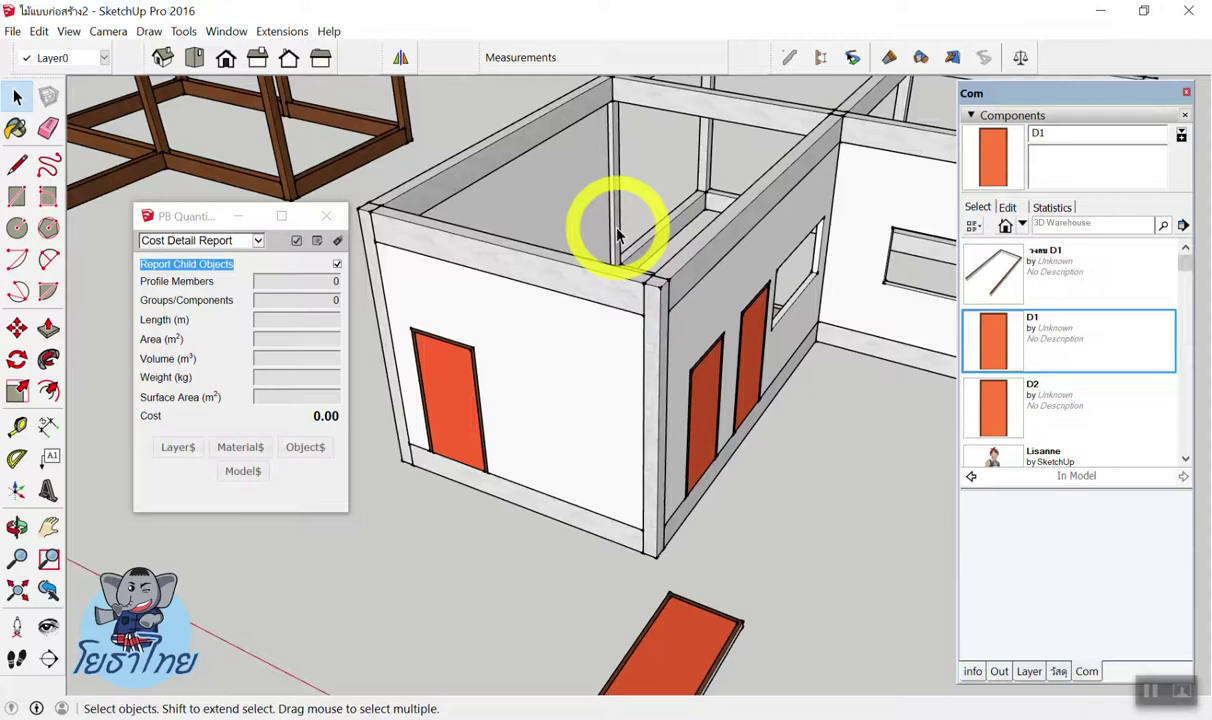
scroll(617, 232, down, 3)
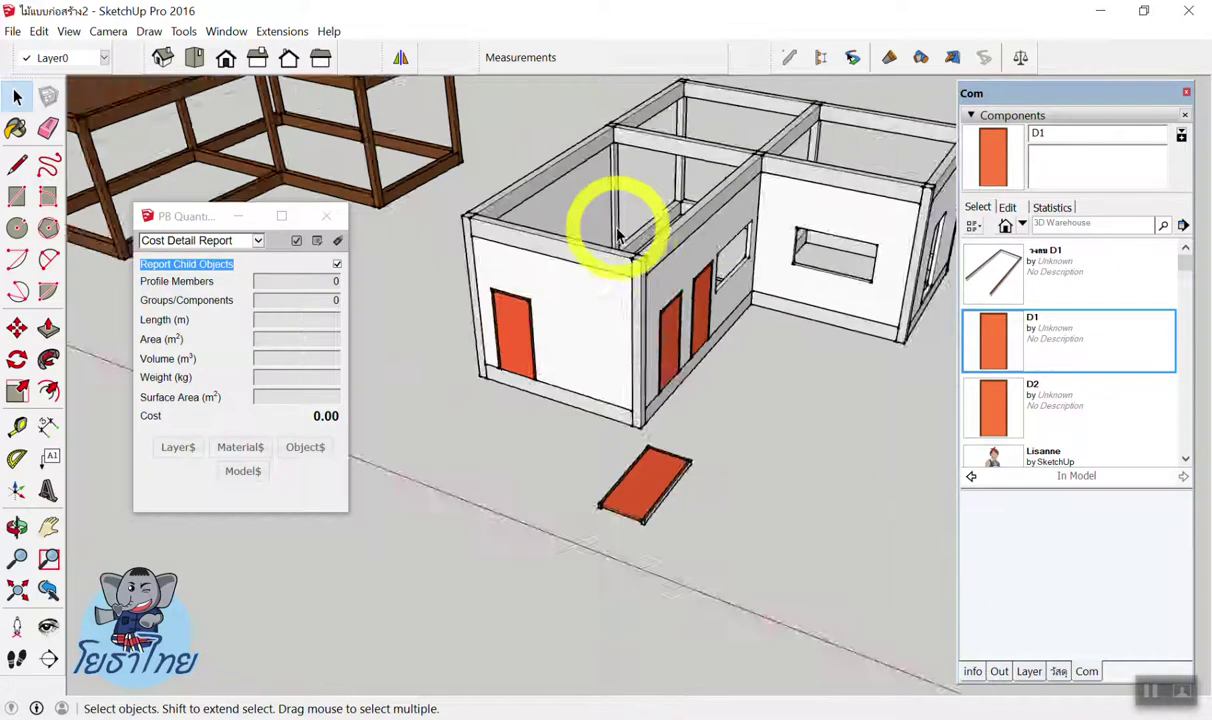
middle_drag(617, 232, 465, 252)
scroll(465, 252, up, 5)
middle_drag(587, 279, 598, 238)
scroll(598, 238, down, 2)
mouse_move(573, 279)
middle_down()
mouse_move(598, 208)
mouse_move(560, 292)
middle_up()
scroll(560, 292, up, 3)
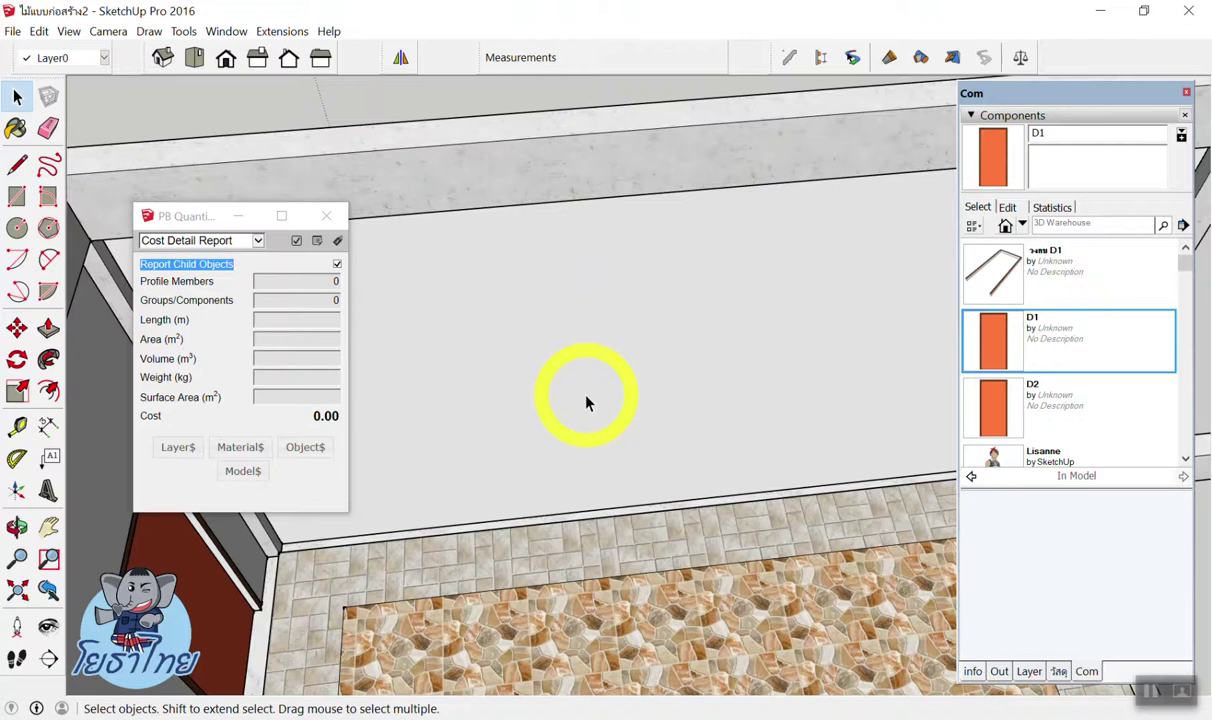
scroll(584, 400, down, 5)
scroll(668, 449, down, 5)
scroll(625, 262, down, 3)
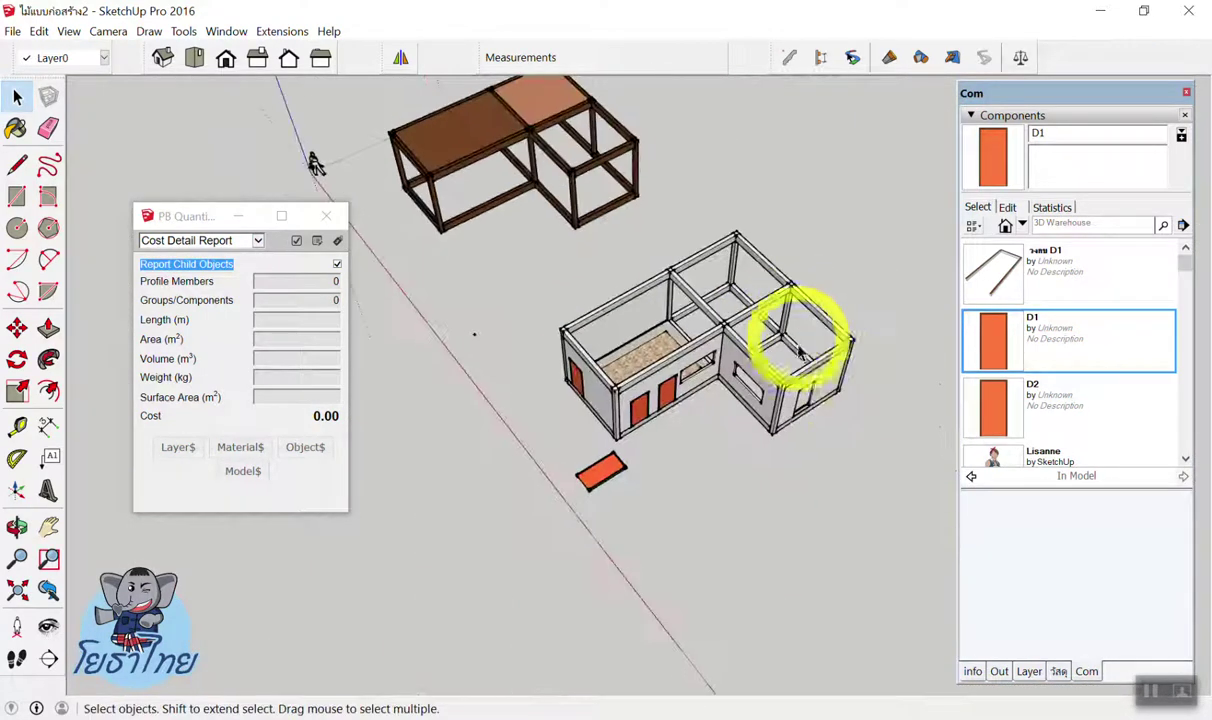
click(1058, 671)
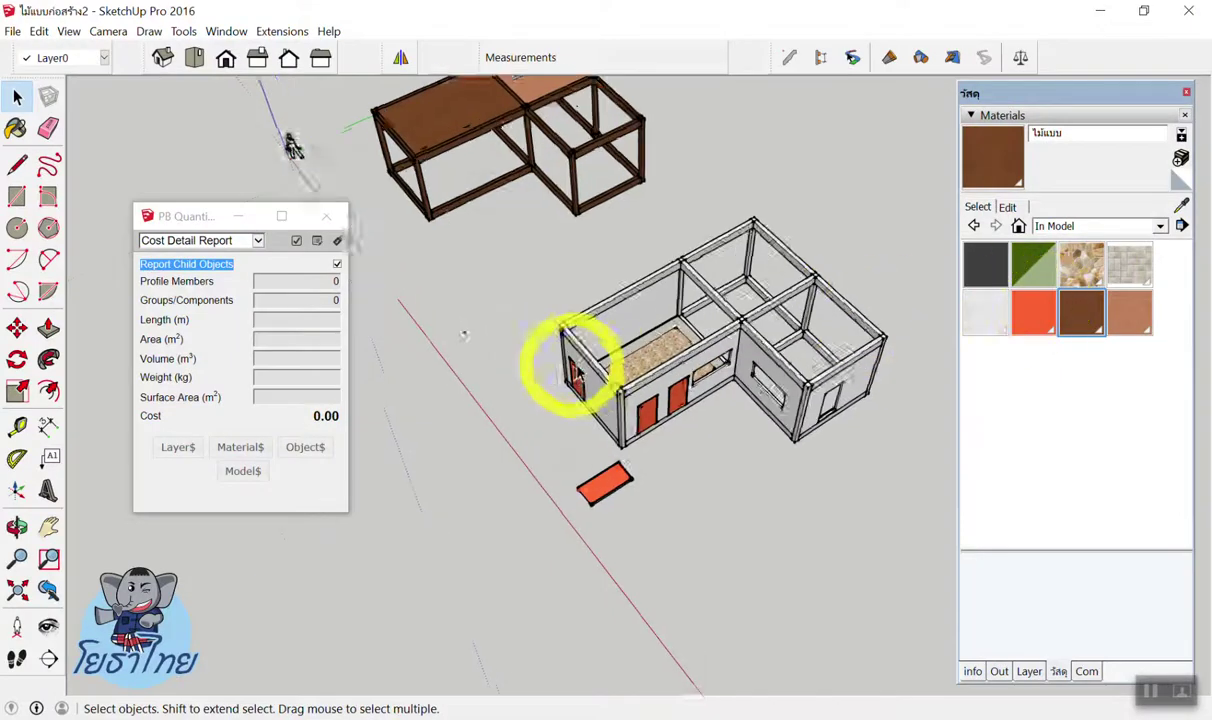
Find and delete the loose door slab standing beside the house.
middle_drag(575, 372, 730, 352)
scroll(560, 375, up, 5)
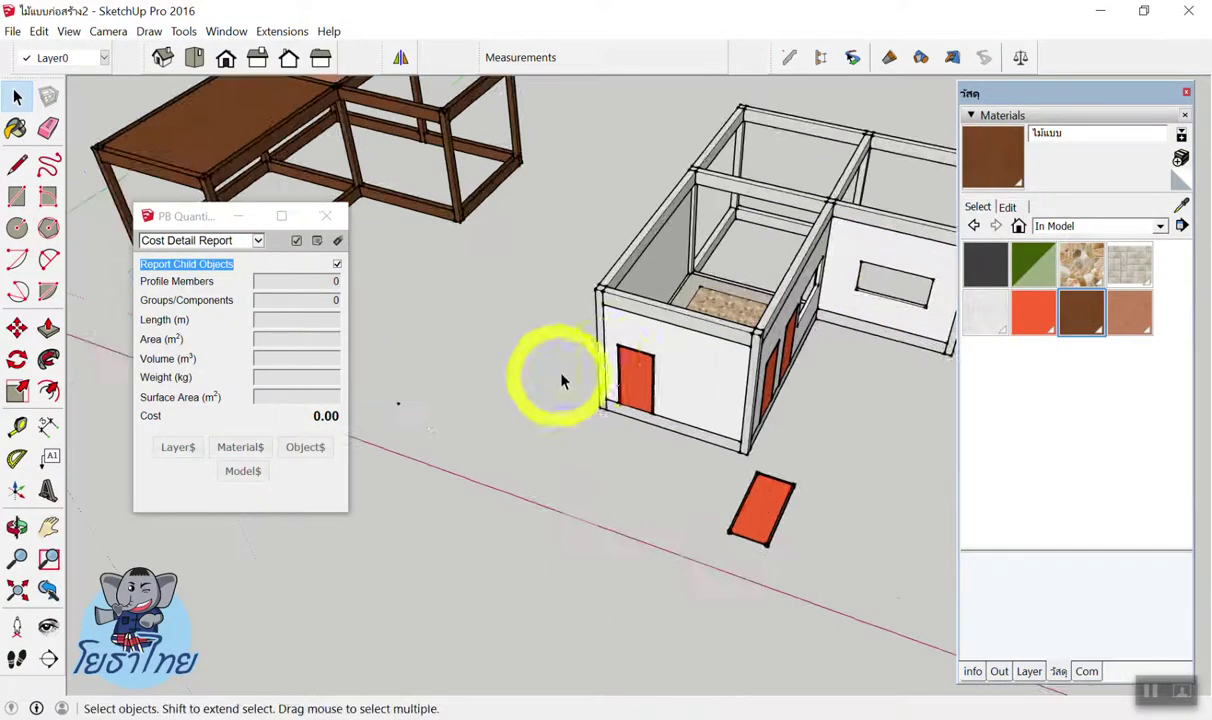
scroll(617, 352, up, 3)
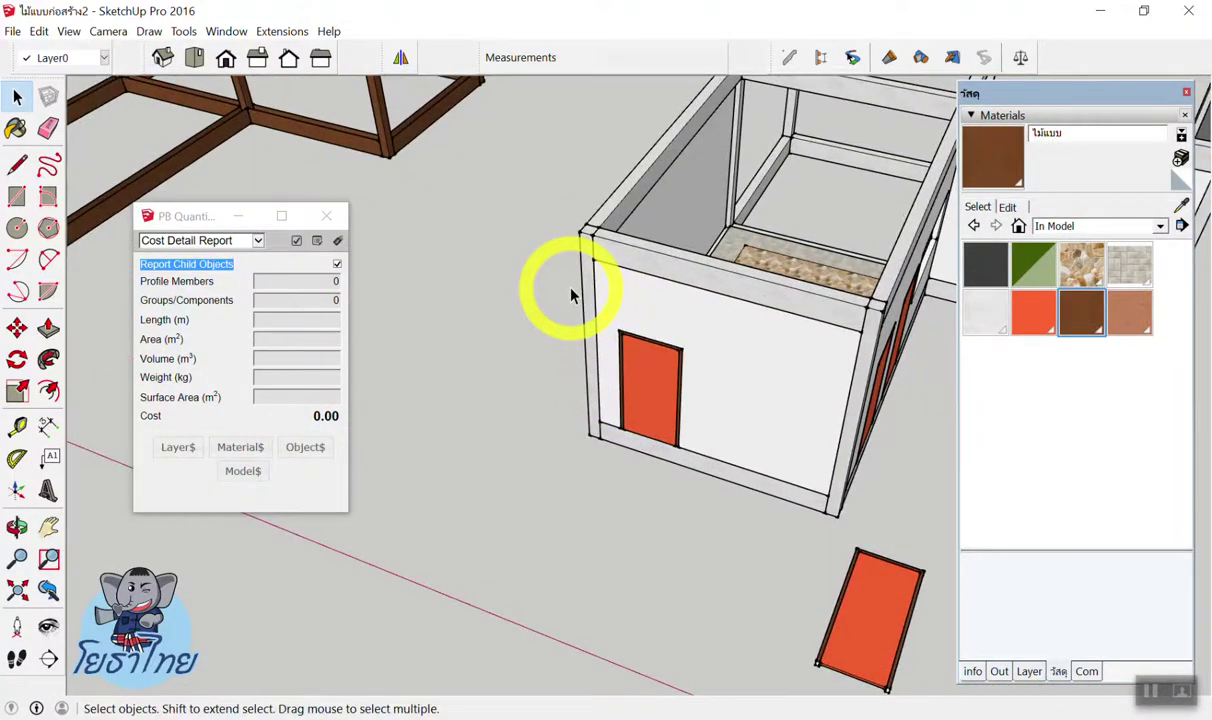
mouse_move(630, 275)
middle_down()
mouse_move(625, 338)
mouse_move(665, 352)
mouse_move(571, 360)
mouse_move(779, 371)
mouse_move(649, 352)
mouse_move(838, 398)
middle_up()
click(660, 350)
click(779, 371)
click(838, 398)
scroll(571, 354, down, 4)
click(571, 354)
mouse_move(571, 354)
middle_down()
mouse_move(677, 393)
mouse_move(695, 494)
middle_up()
click(695, 494)
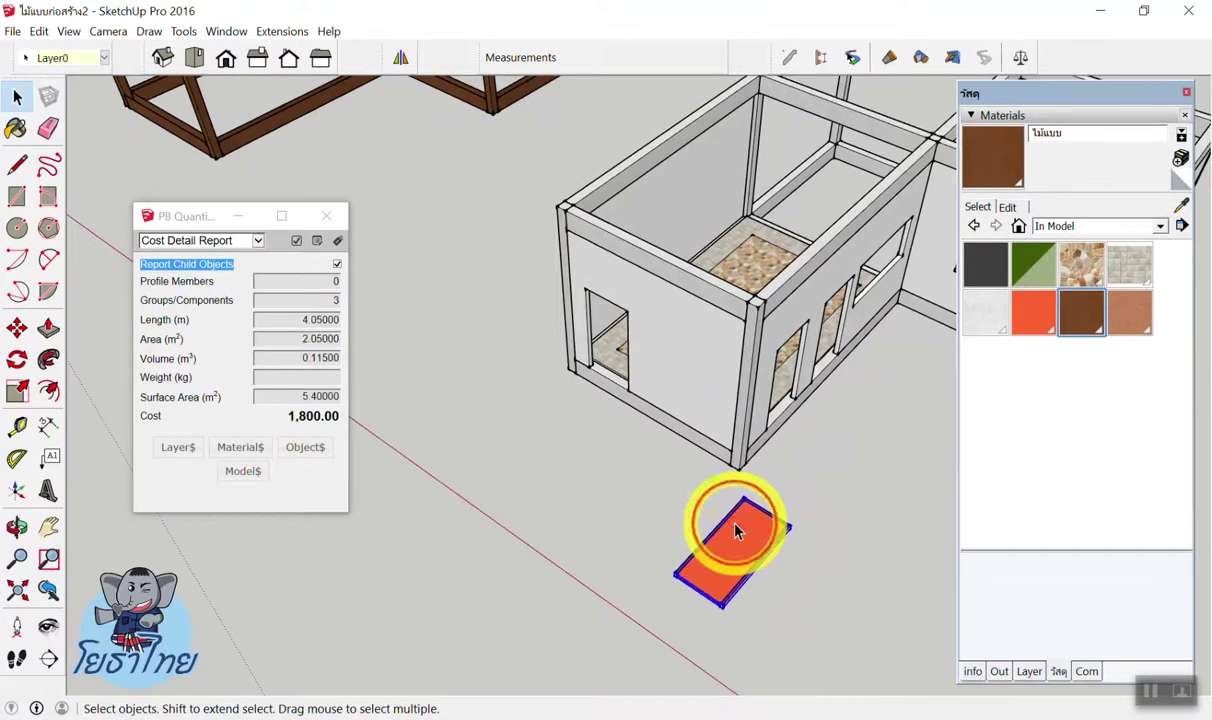
key(Delete)
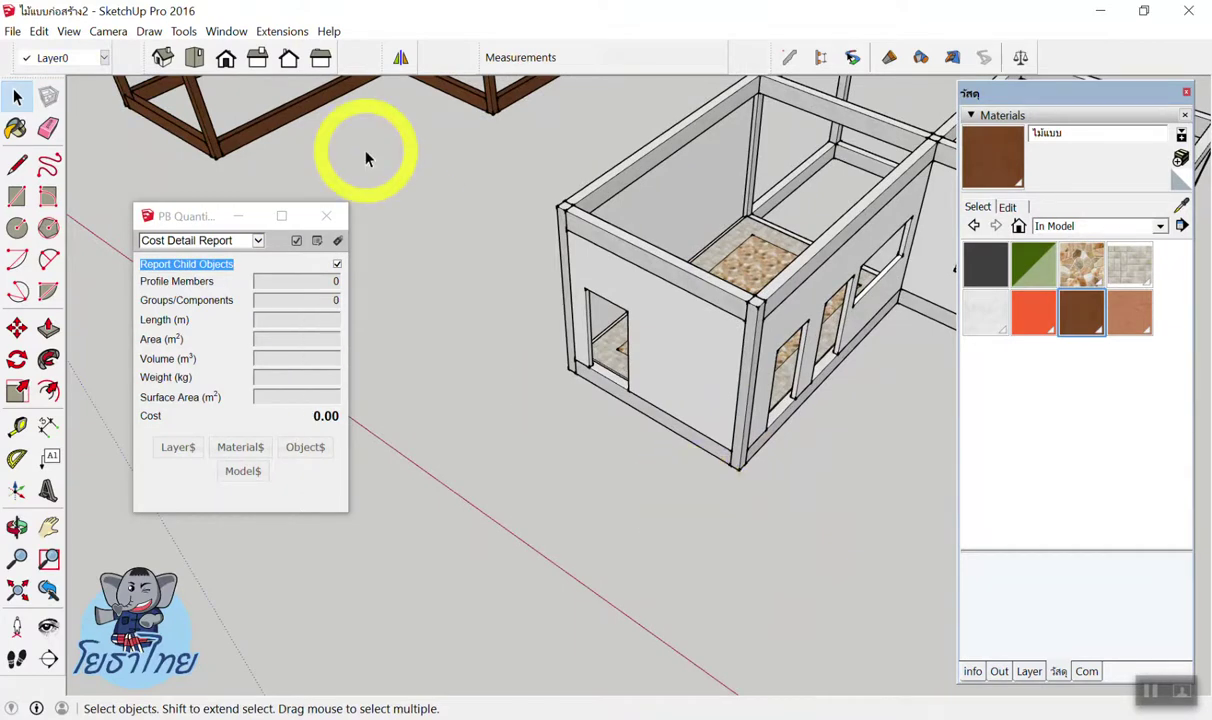
Inside the doorway wall group, test the orange exterior paint on its face, then undo it.
scroll(725, 270, up, 3)
scroll(627, 358, up, 3)
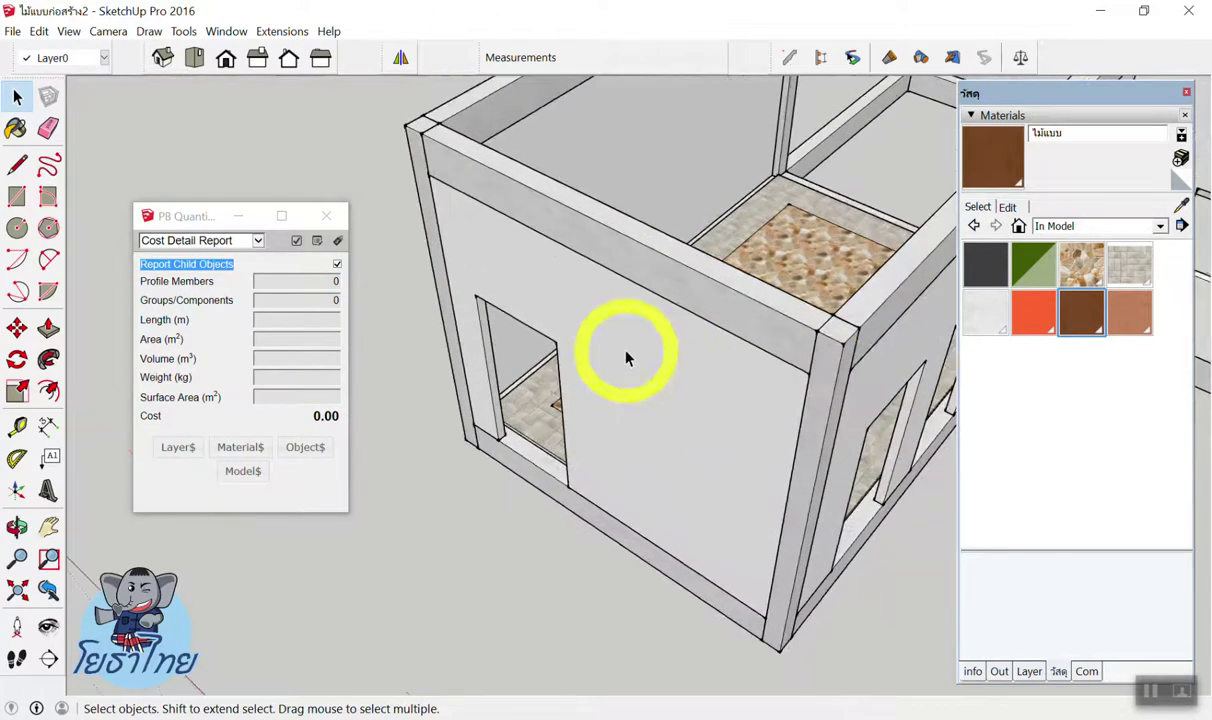
click(603, 314)
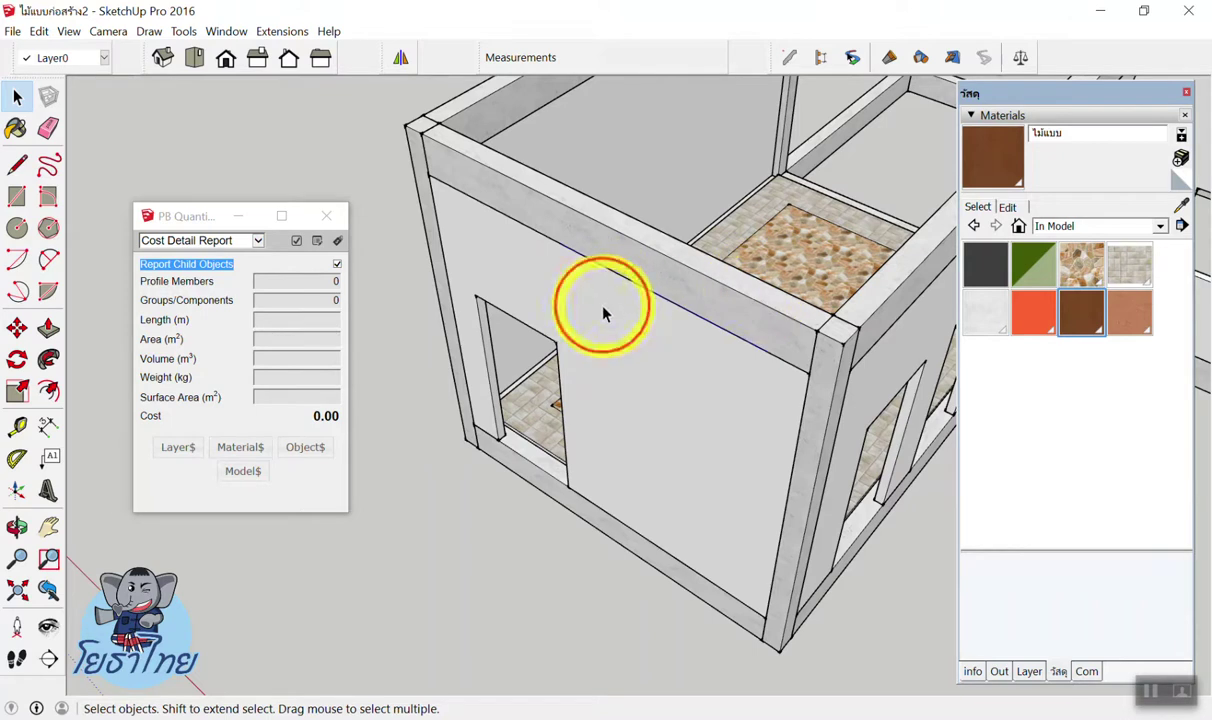
click(555, 419)
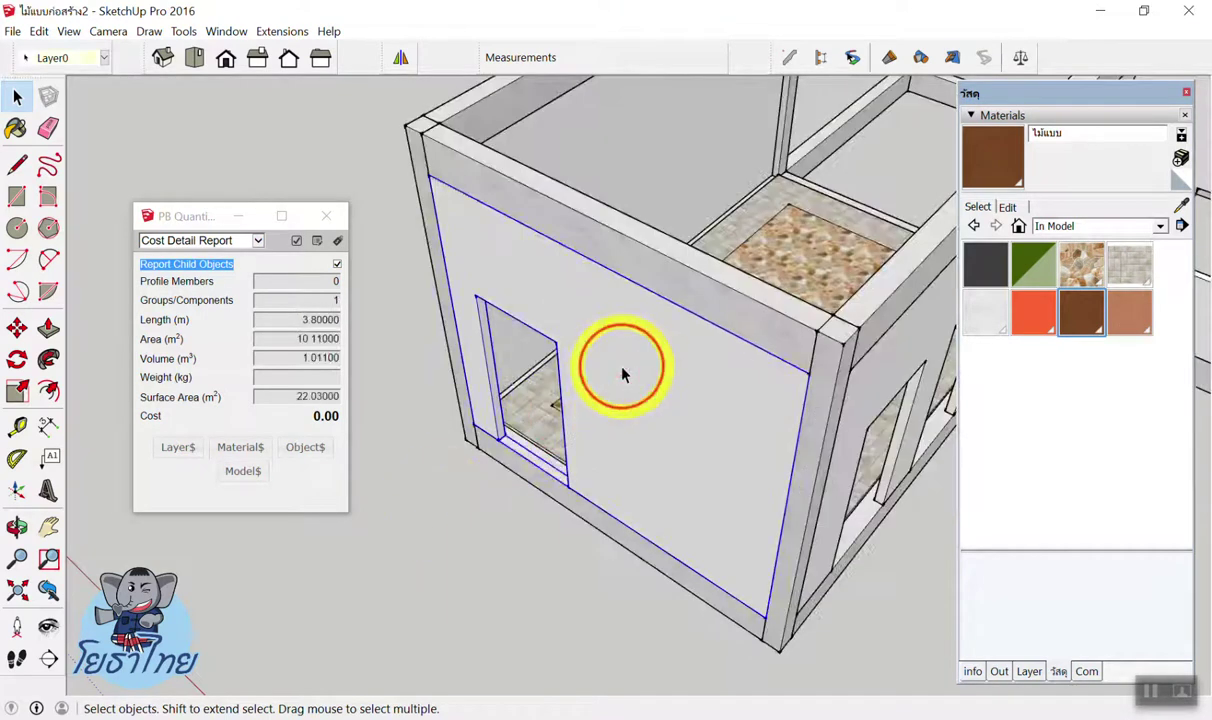
double_click(621, 374)
click(514, 493)
double_click(535, 466)
click(636, 411)
double_click(644, 414)
click(1033, 313)
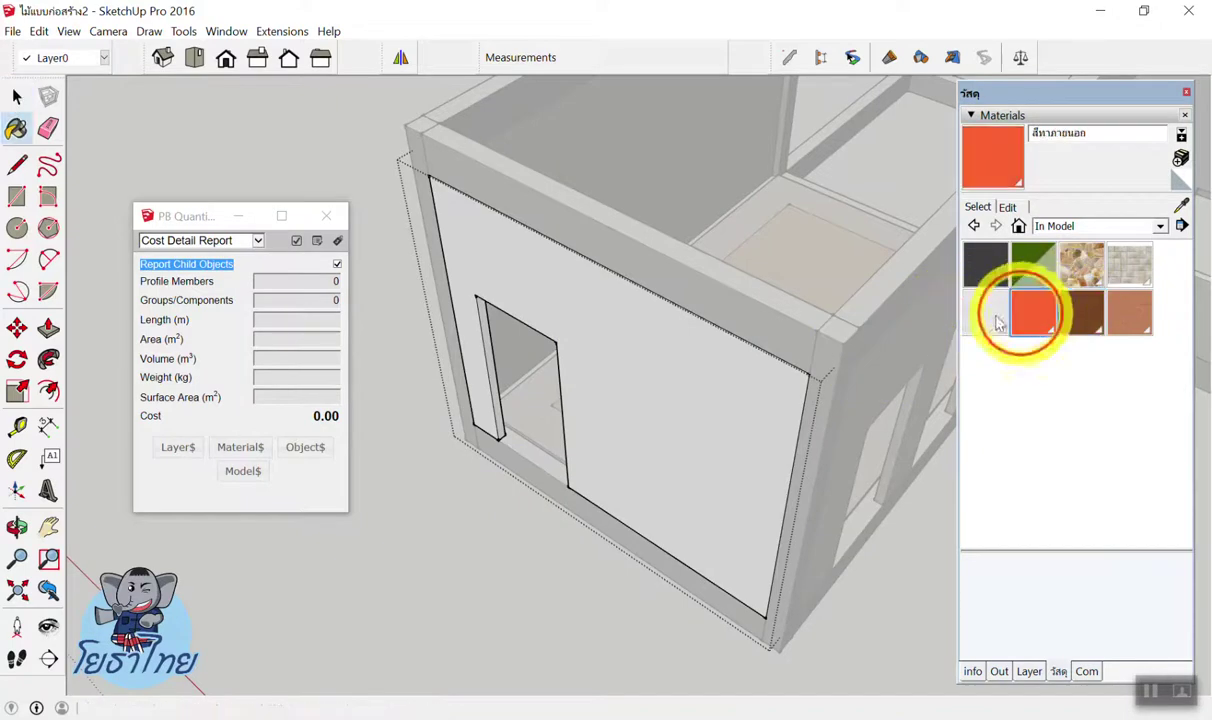
click(617, 430)
mouse_move(582, 487)
middle_down()
mouse_move(366, 476)
mouse_move(225, 509)
mouse_move(687, 490)
middle_up()
key(ctrl+z)
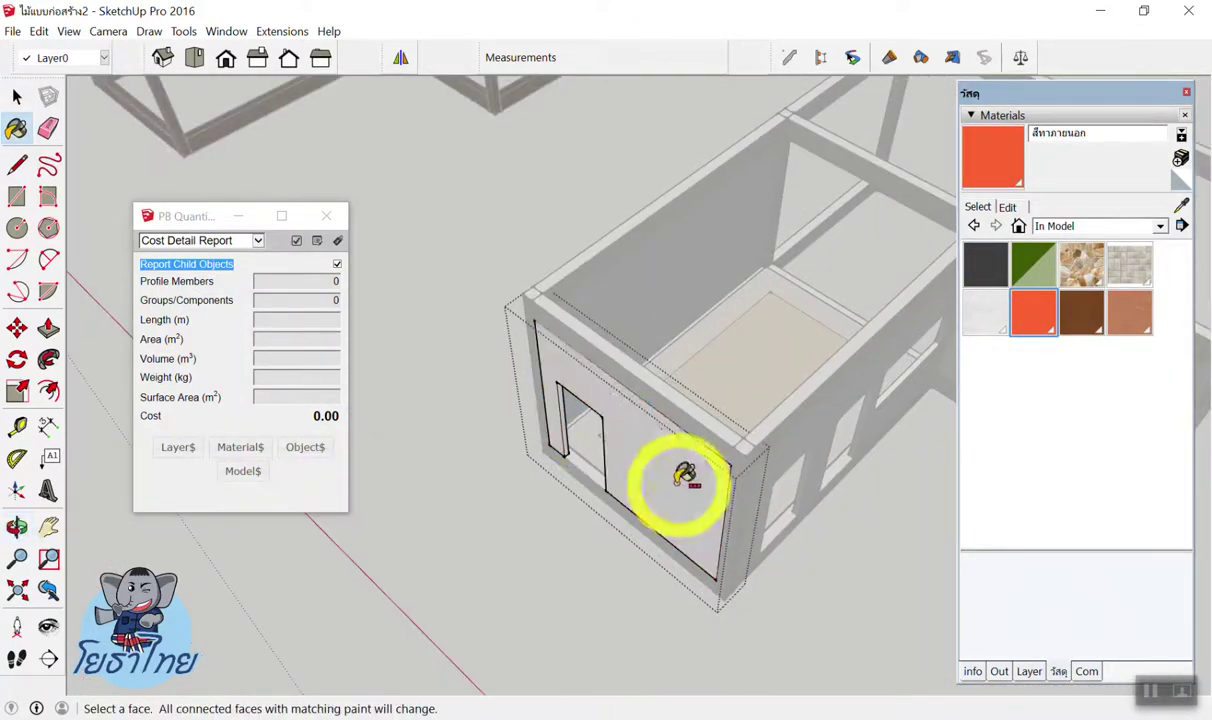
key(space)
Copy the doorway wall group out beside the house using Move with Ctrl.
scroll(546, 514, down, 3)
scroll(617, 481, up, 4)
click(597, 510)
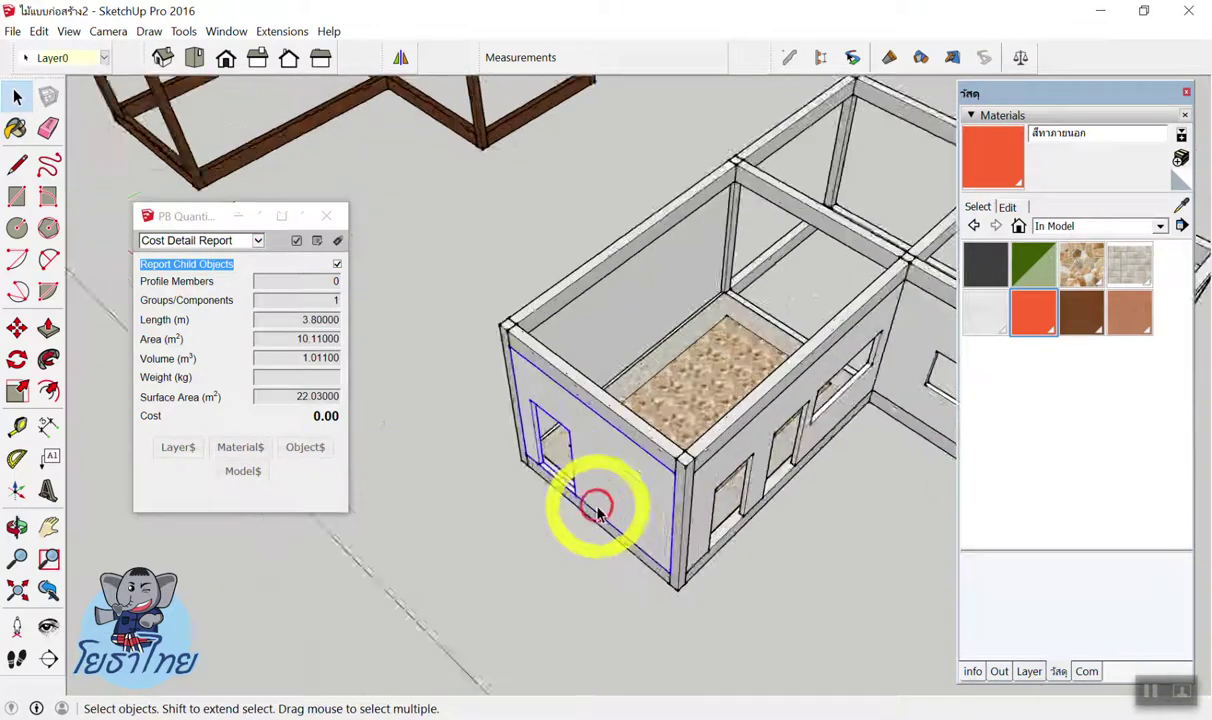
scroll(568, 490, up, 2)
scroll(620, 475, up, 2)
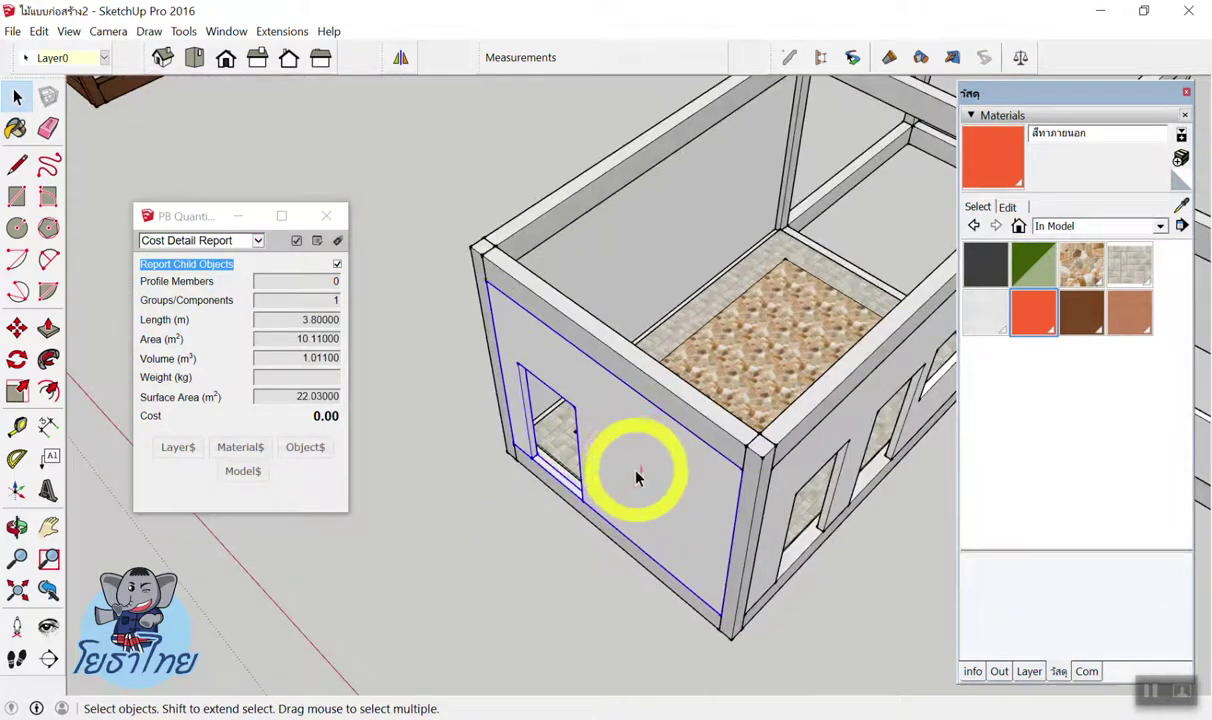
key(m)
click(636, 477)
key(ctrl)
click(525, 553)
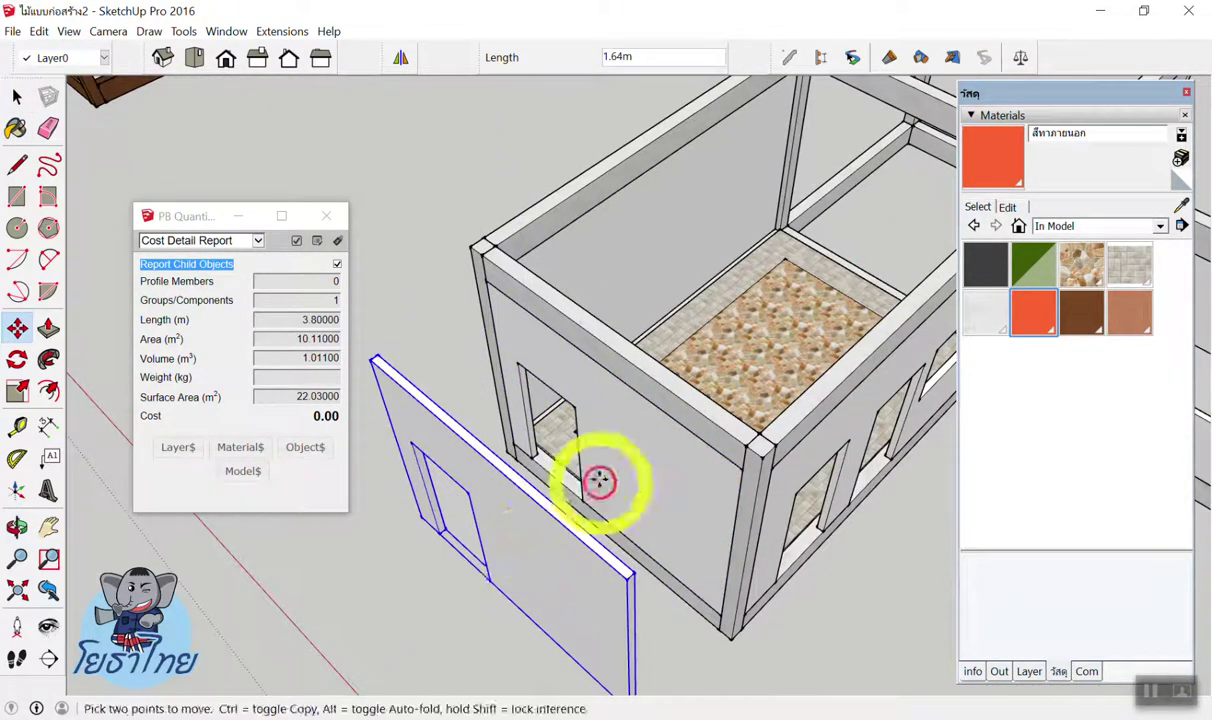
Try the orange exterior paint on the wall, then undo it.
key(space)
scroll(784, 500, down, 3)
click(776, 576)
middle_drag(776, 576, 609, 582)
scroll(800, 420, up, 3)
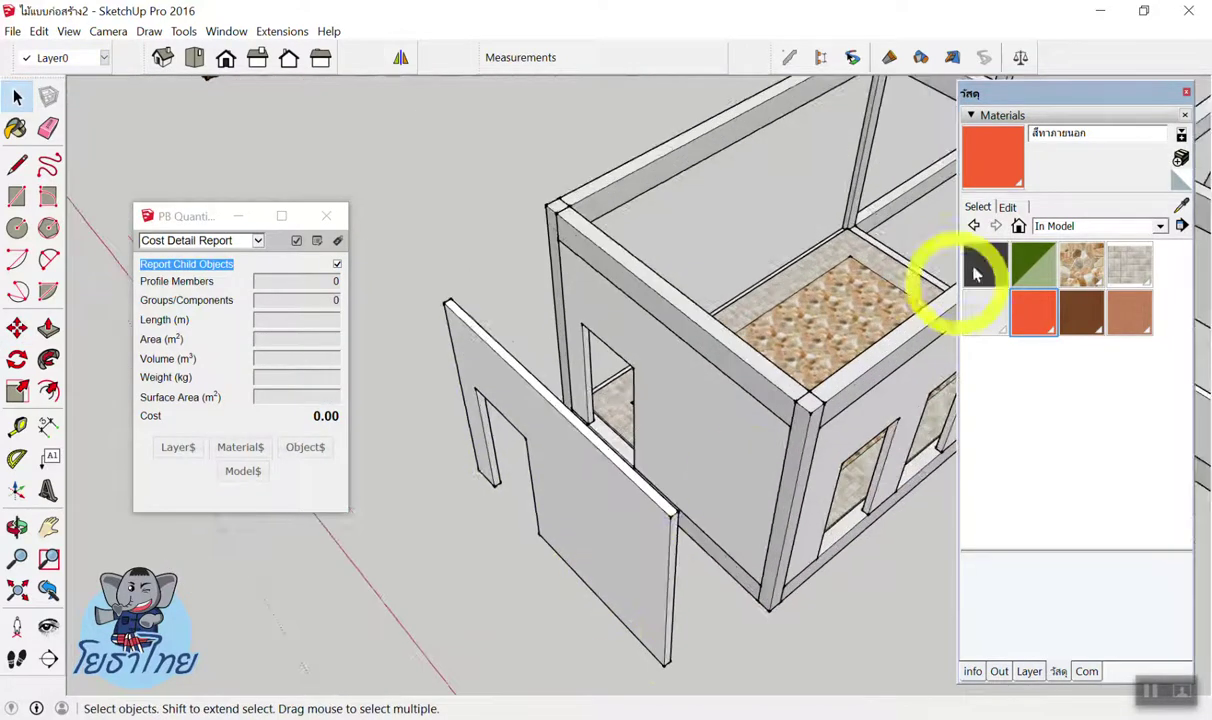
click(988, 165)
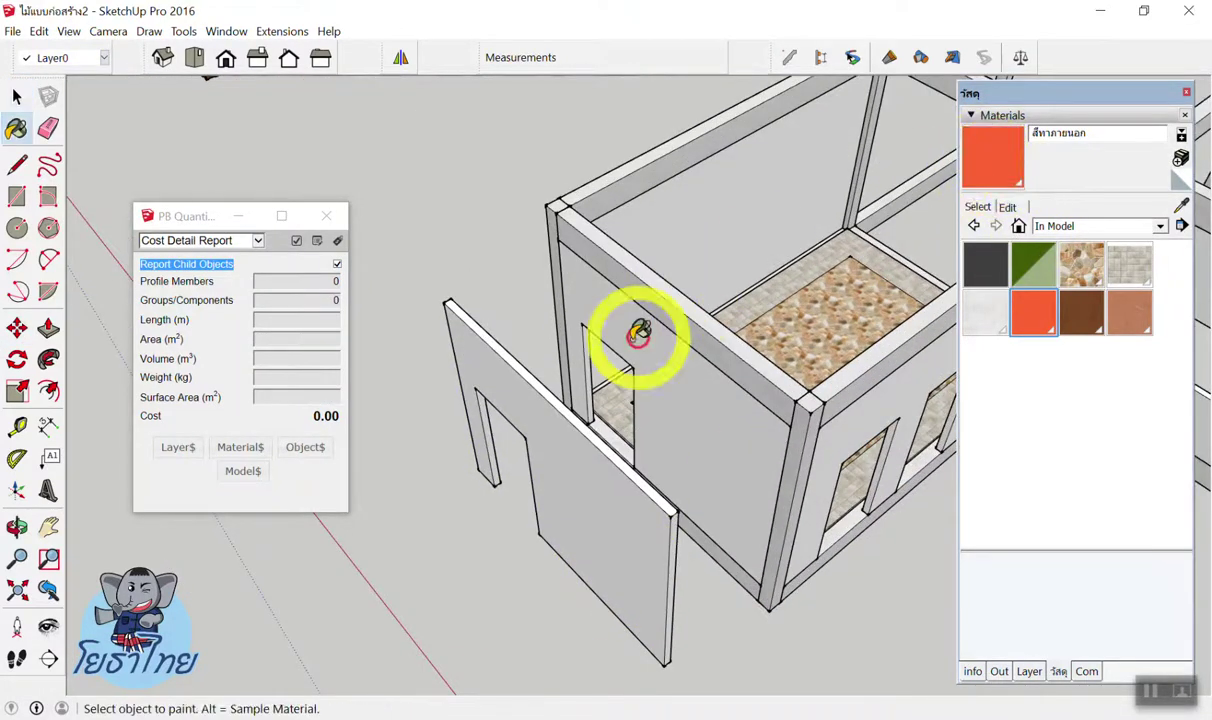
click(494, 348)
mouse_move(582, 460)
middle_down()
mouse_move(222, 262)
mouse_move(571, 492)
middle_up()
key(ctrl+z)
key(space)
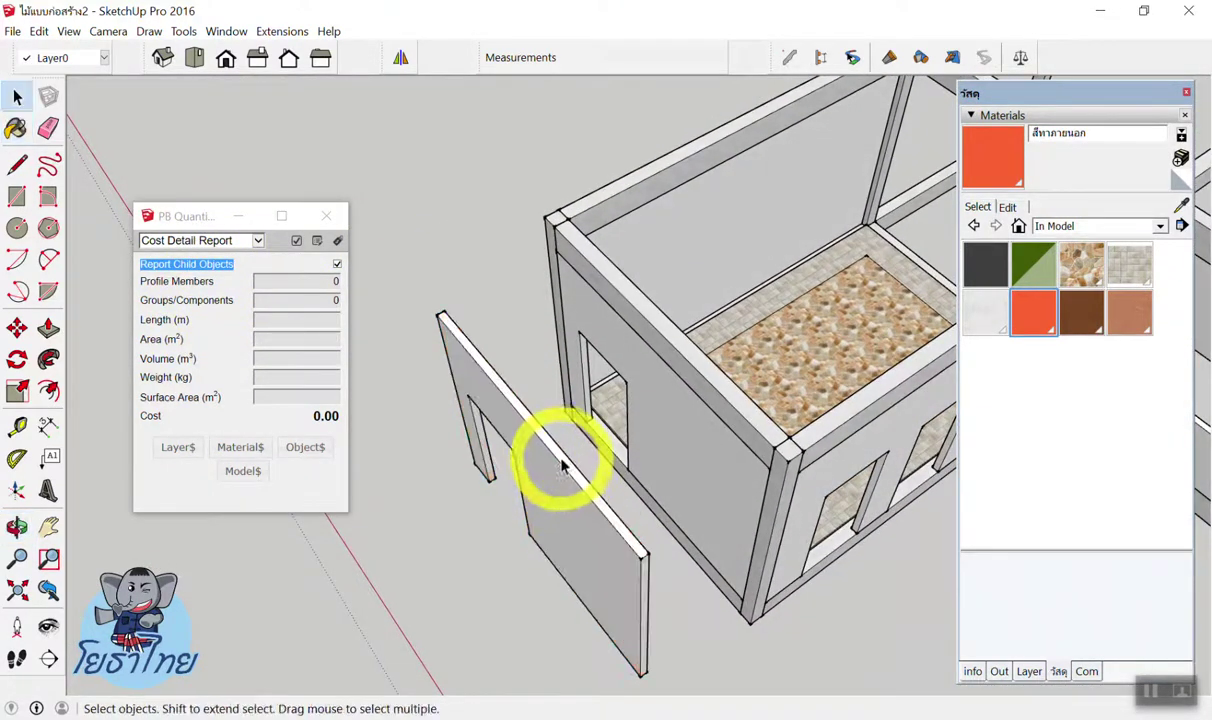
Paint the face of the detached wall panel orange.
scroll(555, 448, up, 3)
scroll(555, 448, up, 3)
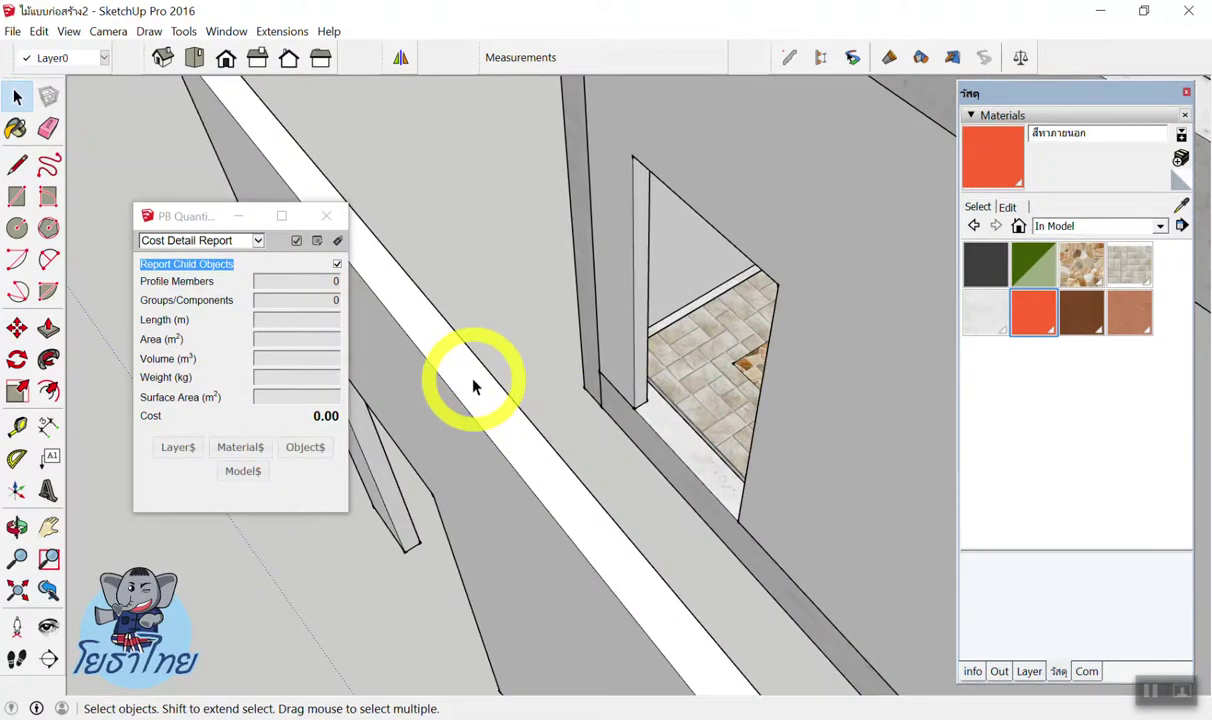
scroll(480, 385, down, 2)
scroll(538, 371, down, 2)
scroll(522, 406, down, 2)
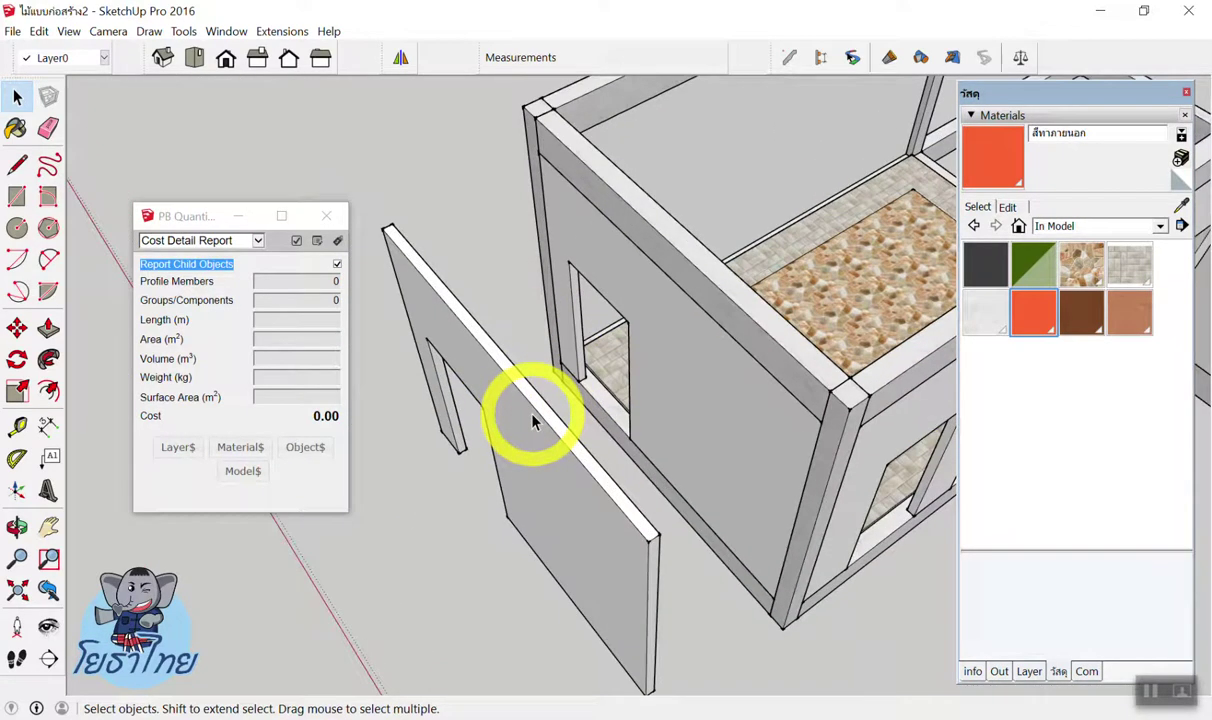
double_click(533, 420)
scroll(533, 416, up, 2)
middle_drag(533, 416, 905, 197)
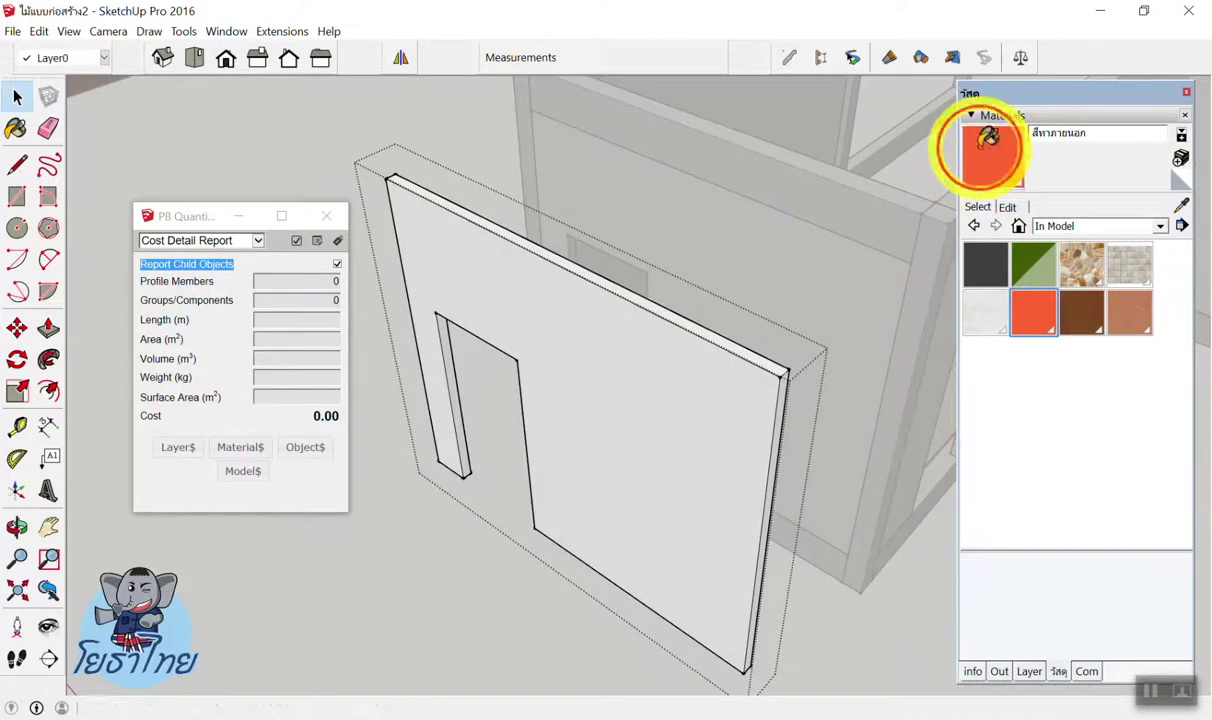
click(576, 435)
middle_drag(576, 435, 509, 514)
key(space)
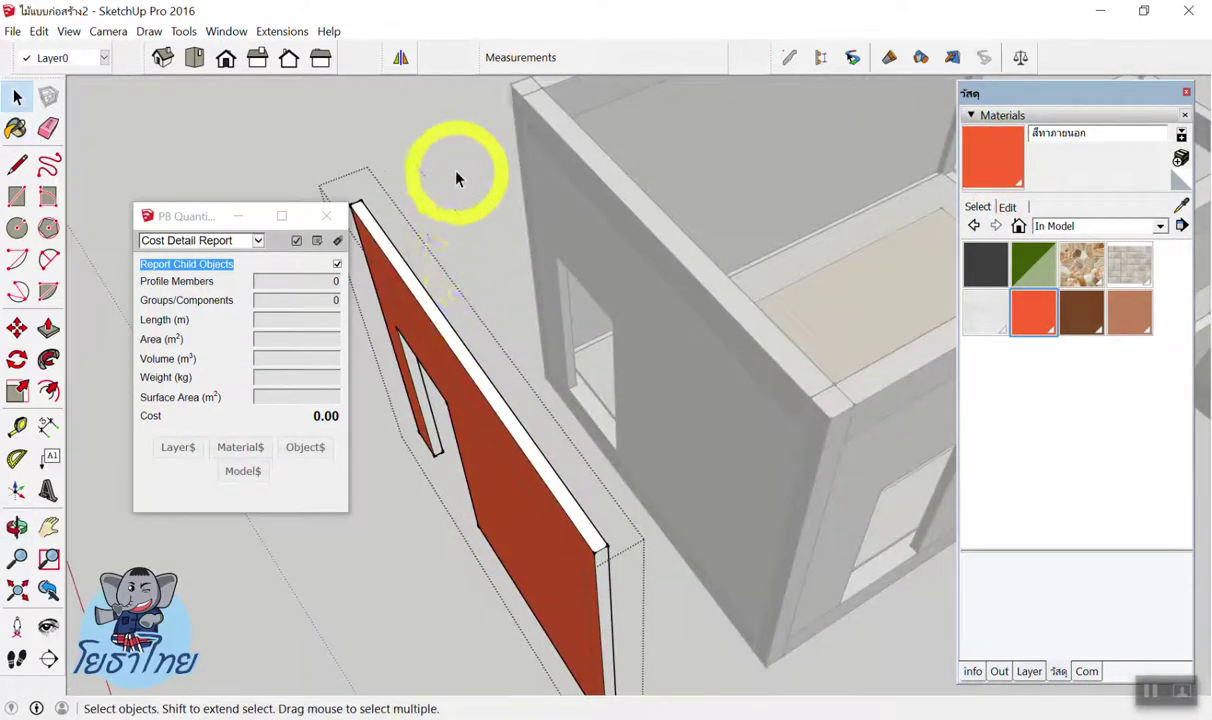
scroll(452, 316, down, 2)
Paint the wall-top trim with the orange สีทาภายนอก material.
mouse_move(452, 316)
middle_down()
mouse_move(292, 230)
mouse_move(60, 184)
mouse_move(592, 320)
mouse_move(655, 265)
middle_up()
scroll(655, 265, up, 3)
scroll(655, 262, down, 2)
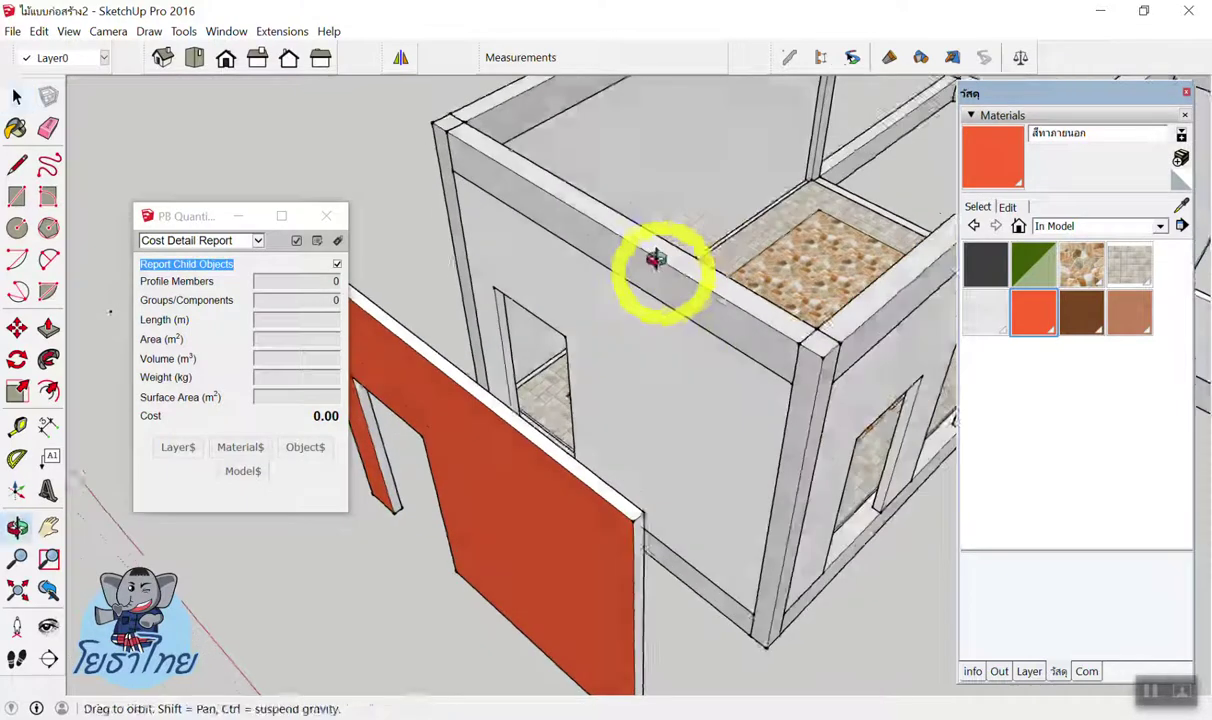
scroll(655, 260, up, 2)
scroll(644, 224, up, 2)
scroll(633, 235, up, 2)
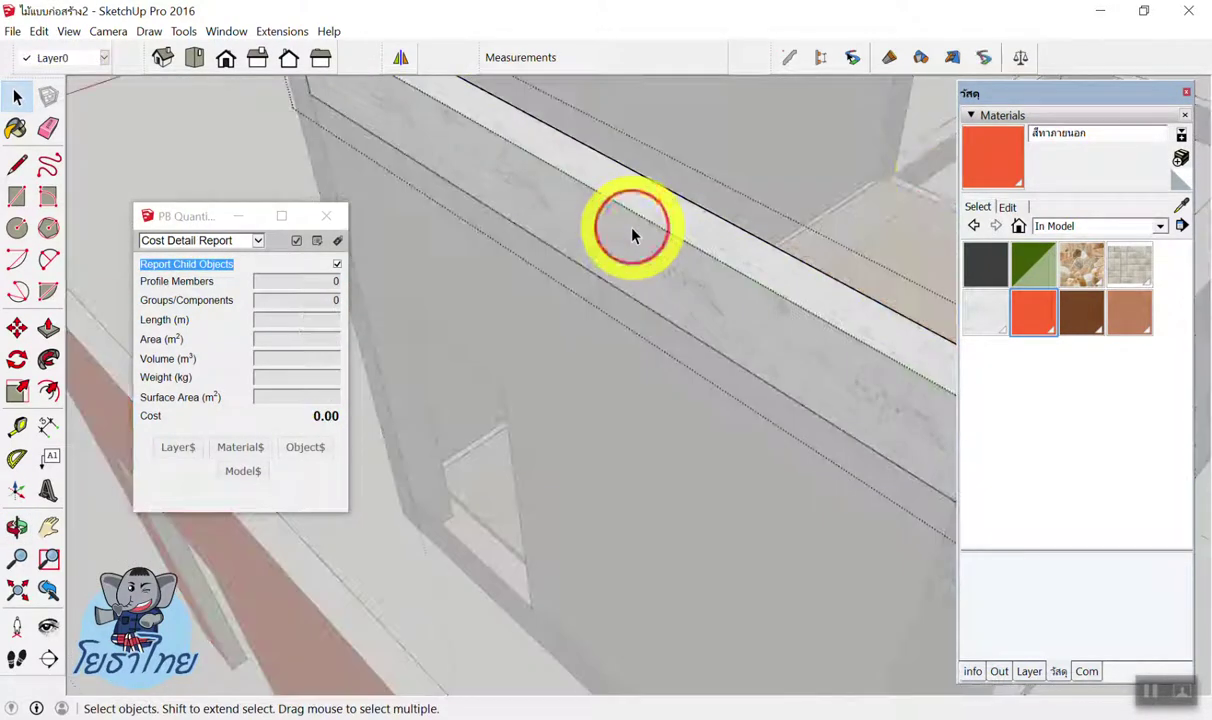
click(995, 160)
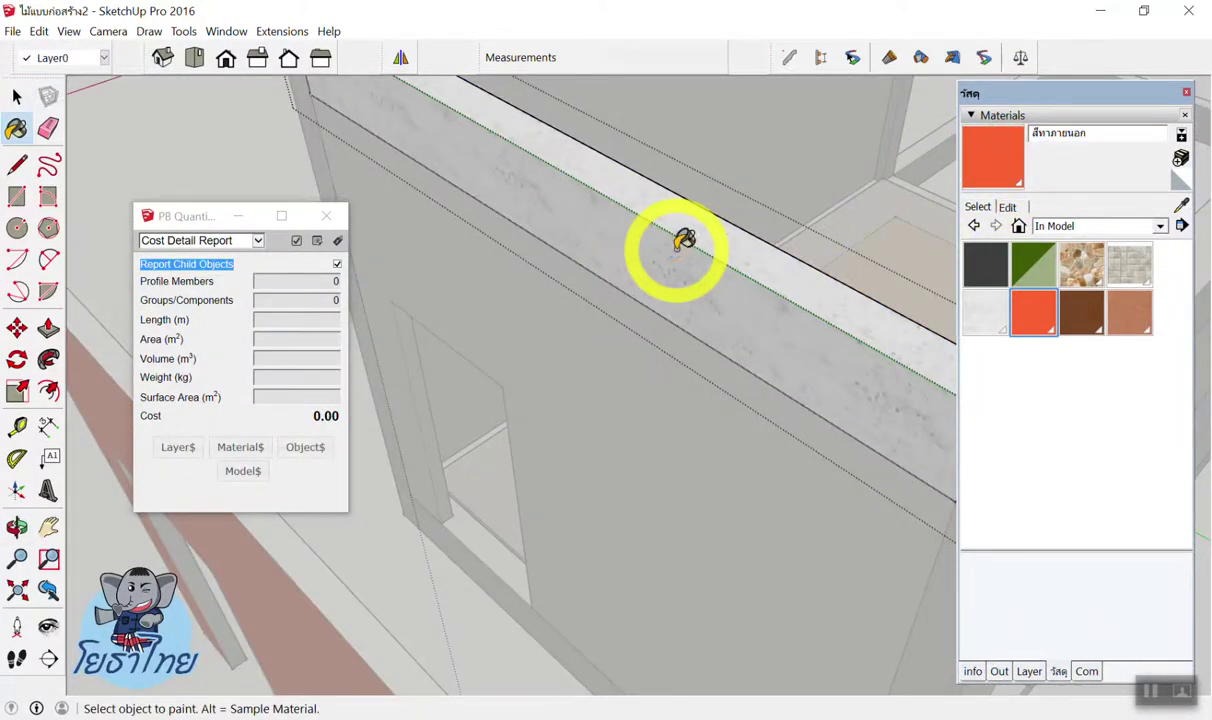
click(683, 240)
scroll(609, 244, down, 3)
middle_drag(609, 244, 690, 281)
key(space)
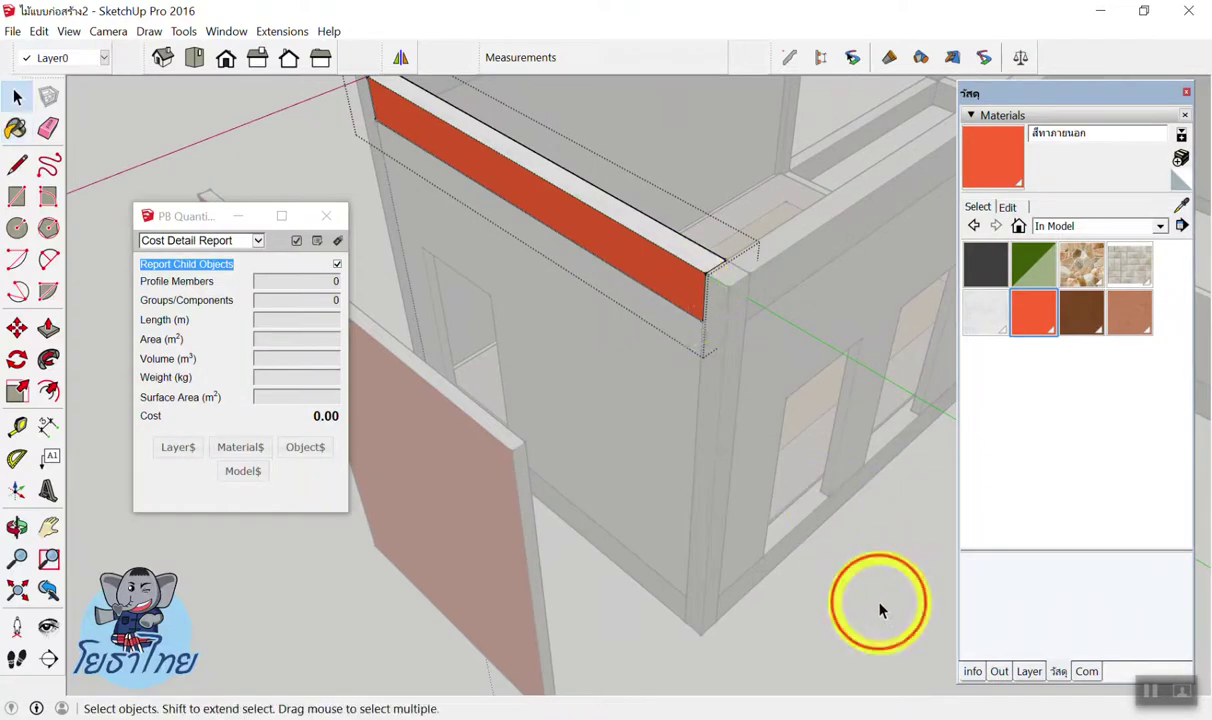
Paint both corner columns orange.
scroll(880, 610, down, 3)
scroll(839, 509, up, 3)
scroll(757, 395, up, 2)
double_click(757, 380)
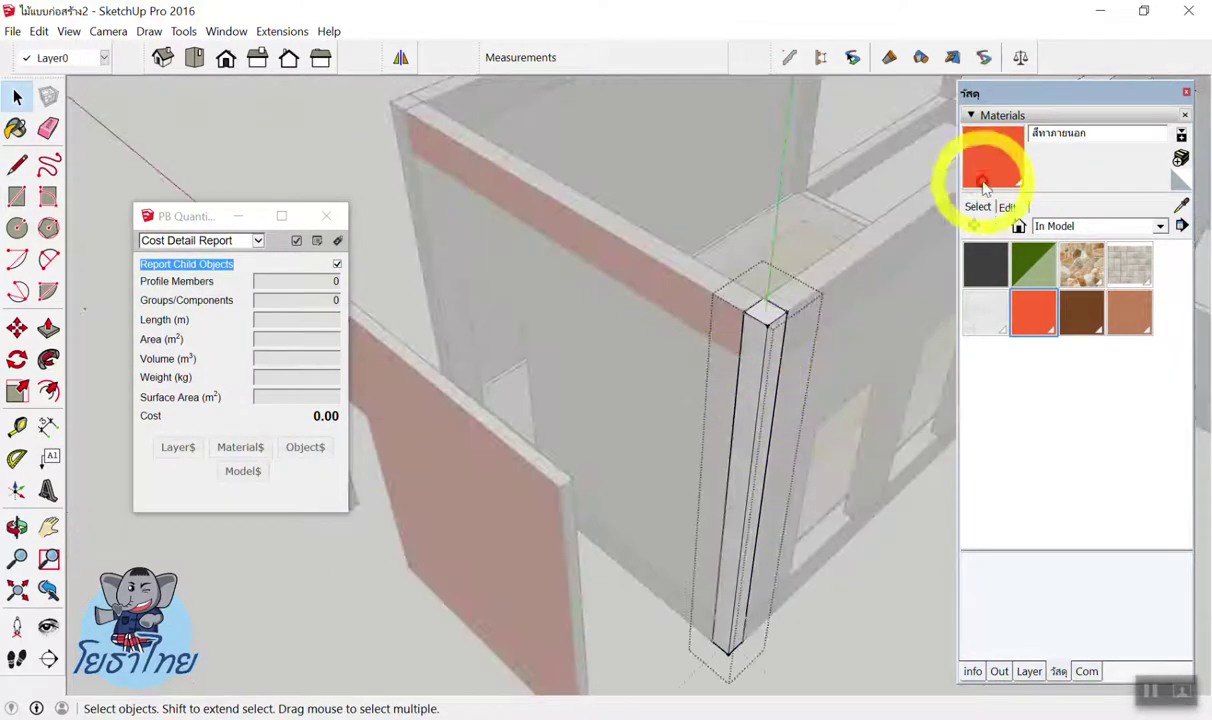
click(980, 190)
click(763, 347)
key(space)
middle_drag(944, 604, 613, 341)
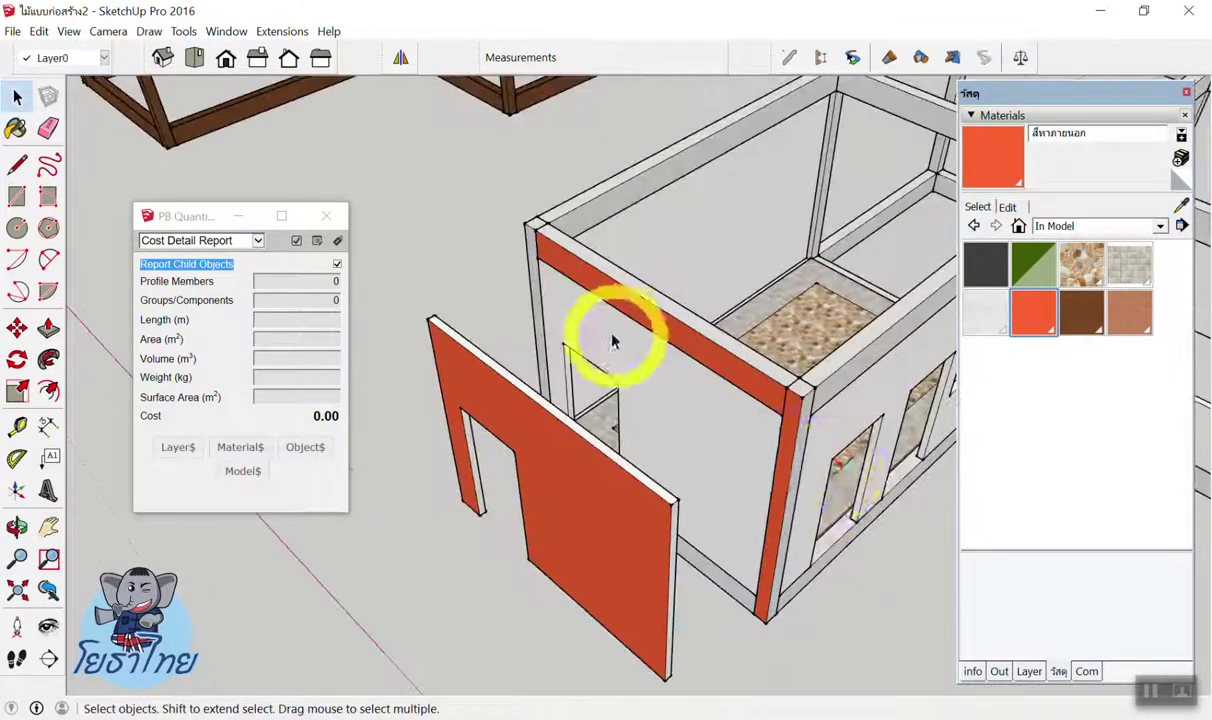
scroll(460, 197, up, 5)
double_click(473, 176)
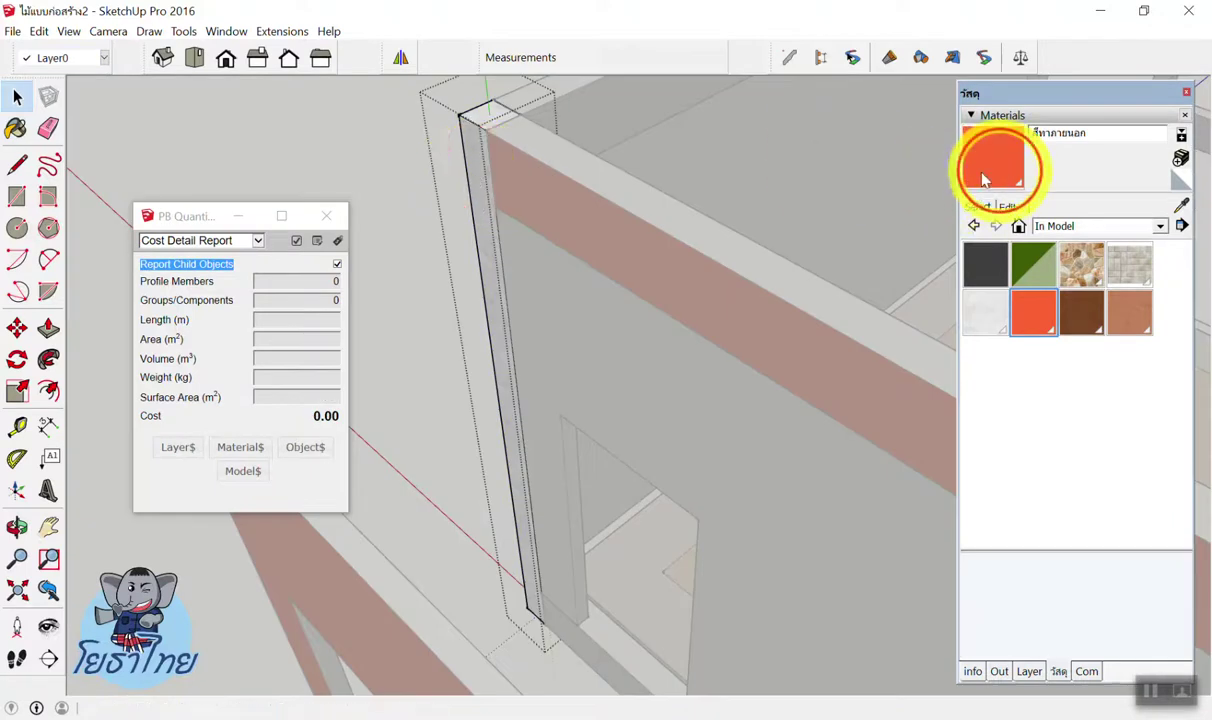
click(983, 180)
click(481, 135)
key(space)
key(Escape)
Paint the whole front wall group orange, after trying and undoing the ledge face.
scroll(437, 157, down, 3)
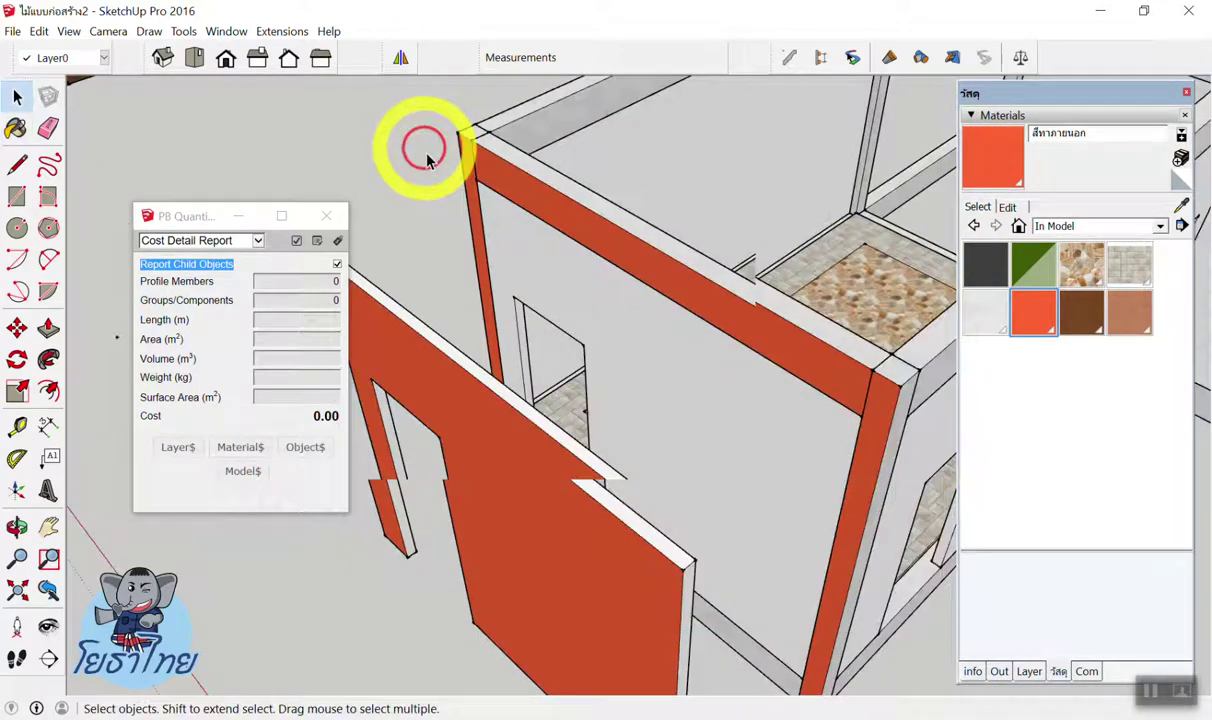
scroll(427, 160, down, 3)
middle_drag(430, 165, 446, 203)
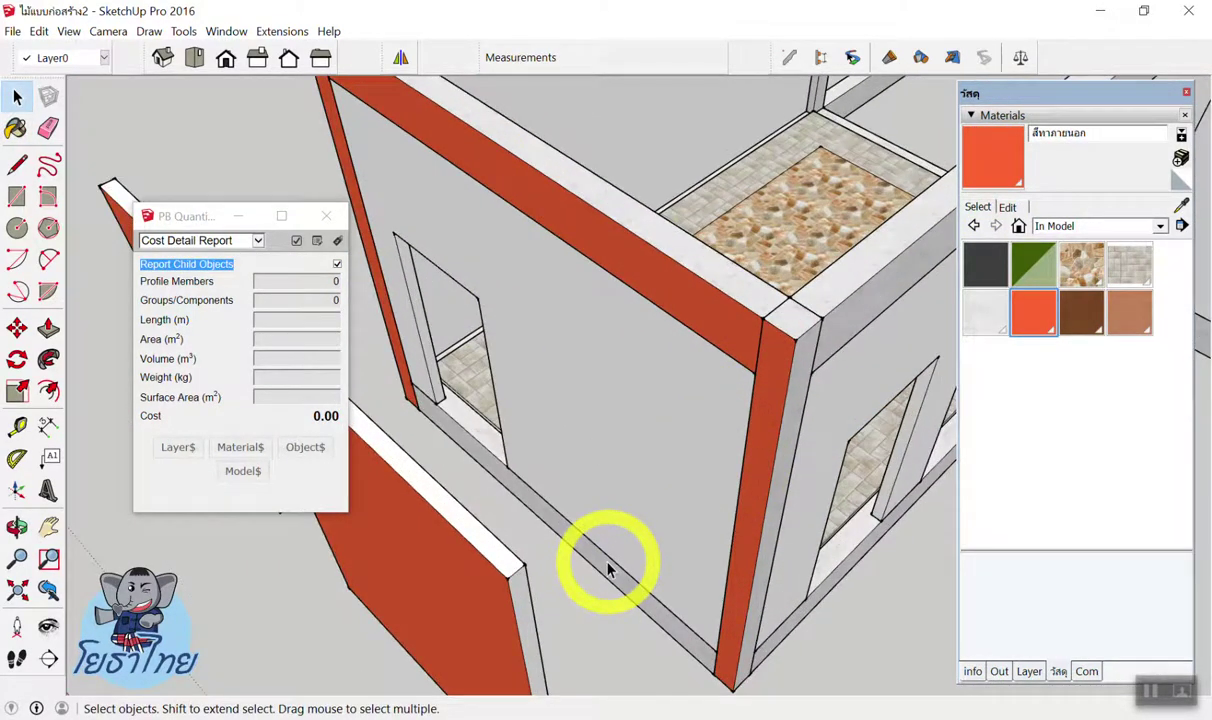
double_click(609, 568)
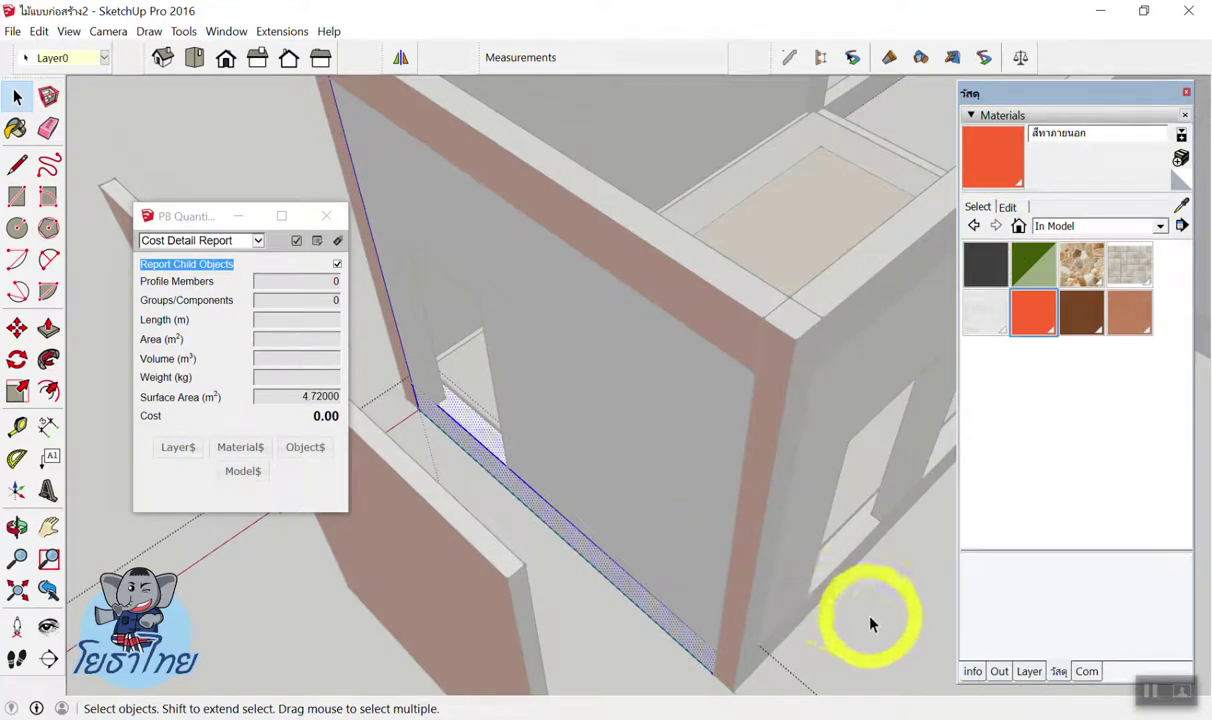
click(893, 333)
double_click(534, 515)
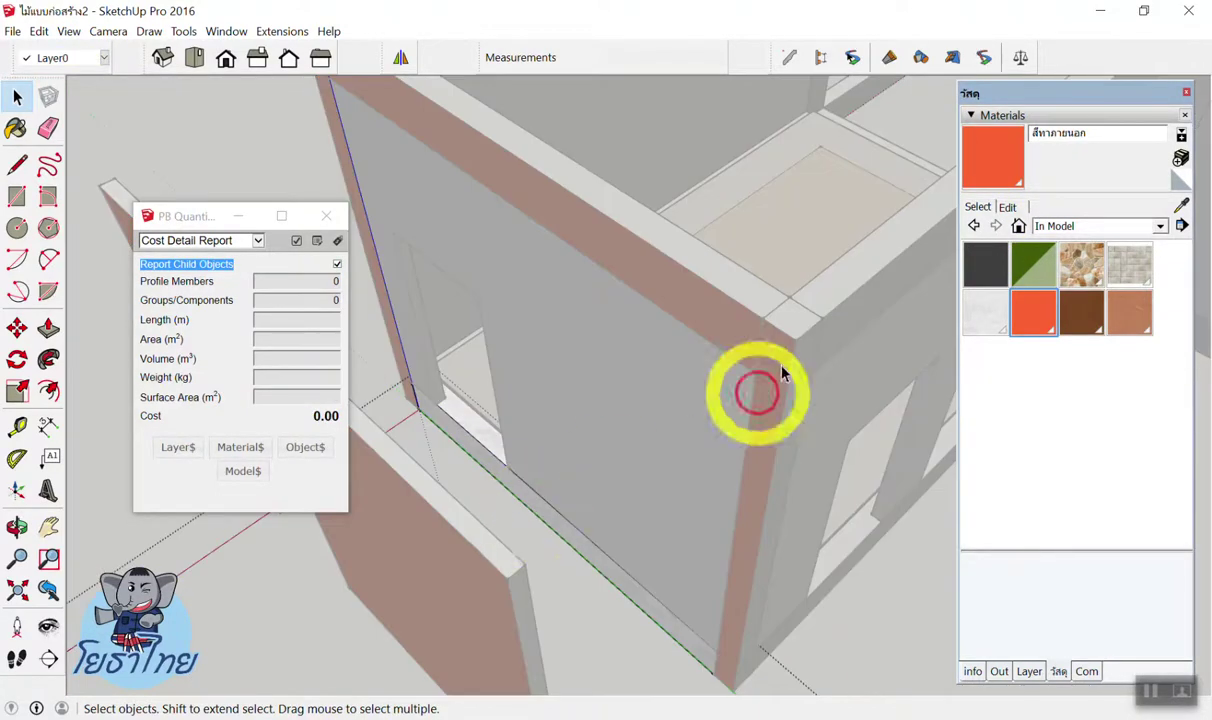
click(992, 160)
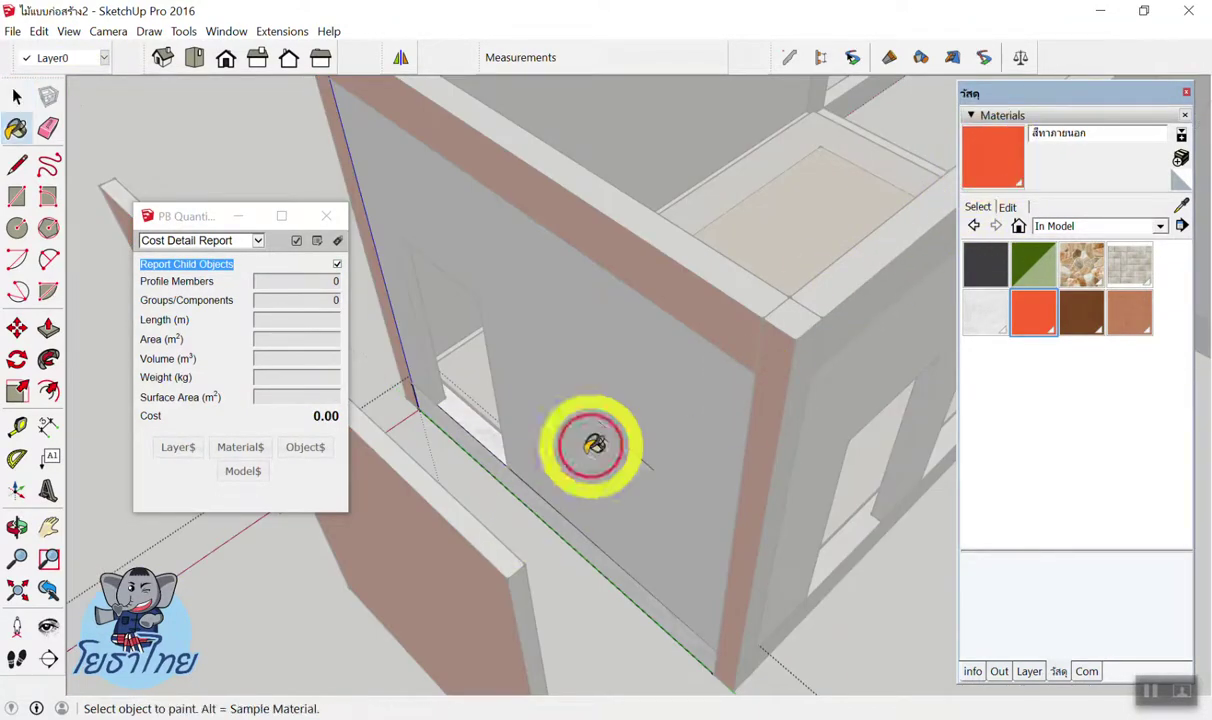
click(531, 495)
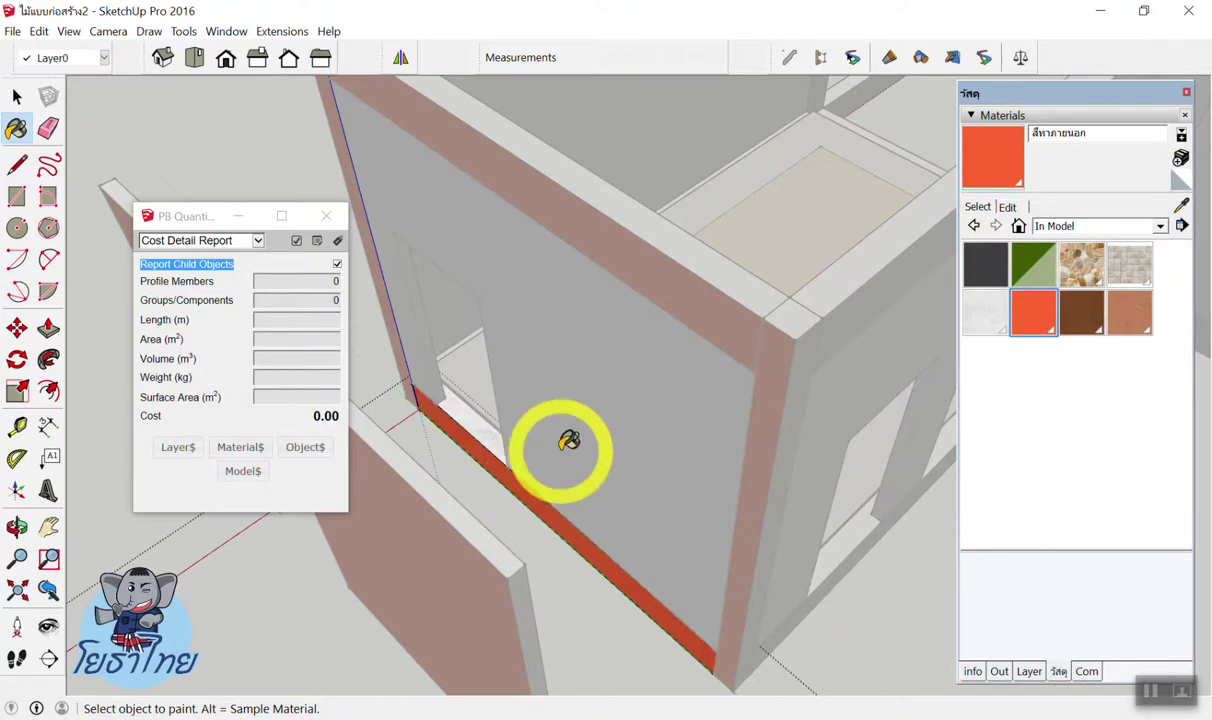
key(space)
key(ctrl+z)
click(968, 155)
click(650, 400)
key(space)
Delete the loose orange wall panel and check the painted wall.
mouse_move(655, 425)
middle_down()
mouse_move(347, 152)
mouse_move(454, 392)
mouse_move(455, 430)
middle_up()
click(455, 430)
key(Delete)
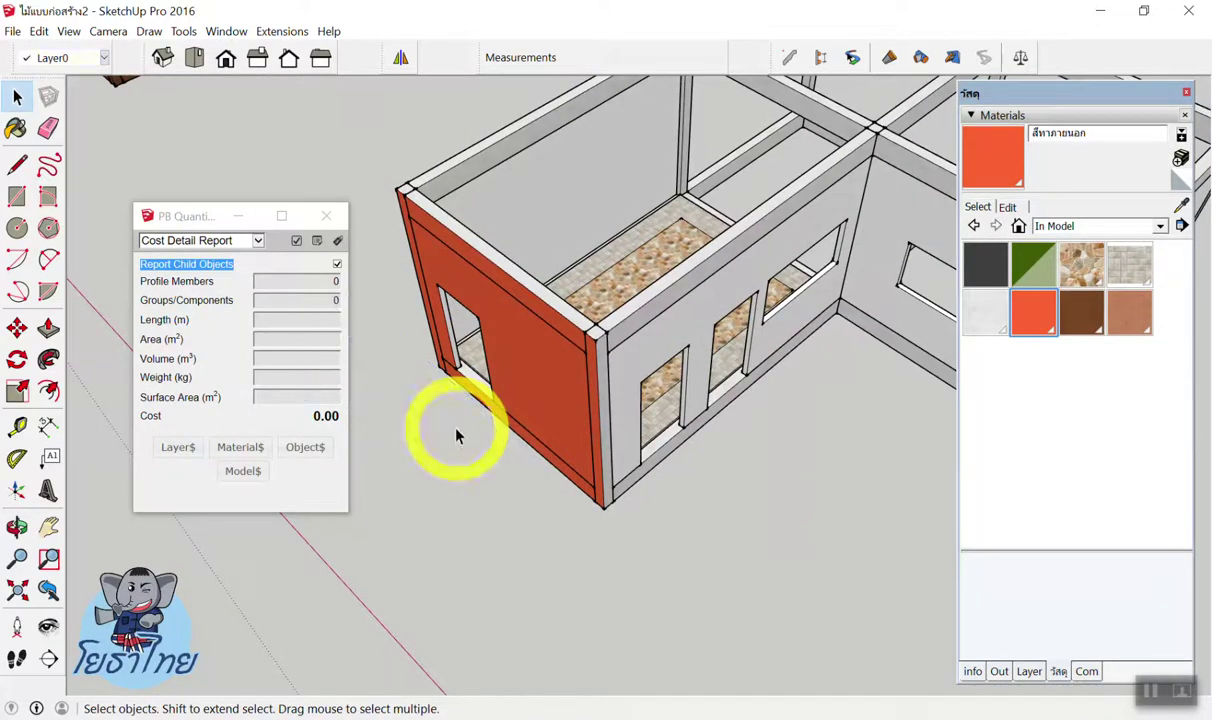
mouse_move(512, 388)
middle_down()
mouse_move(495, 357)
mouse_move(698, 208)
mouse_move(503, 263)
middle_up()
scroll(502, 265, up, 3)
scroll(588, 228, up, 3)
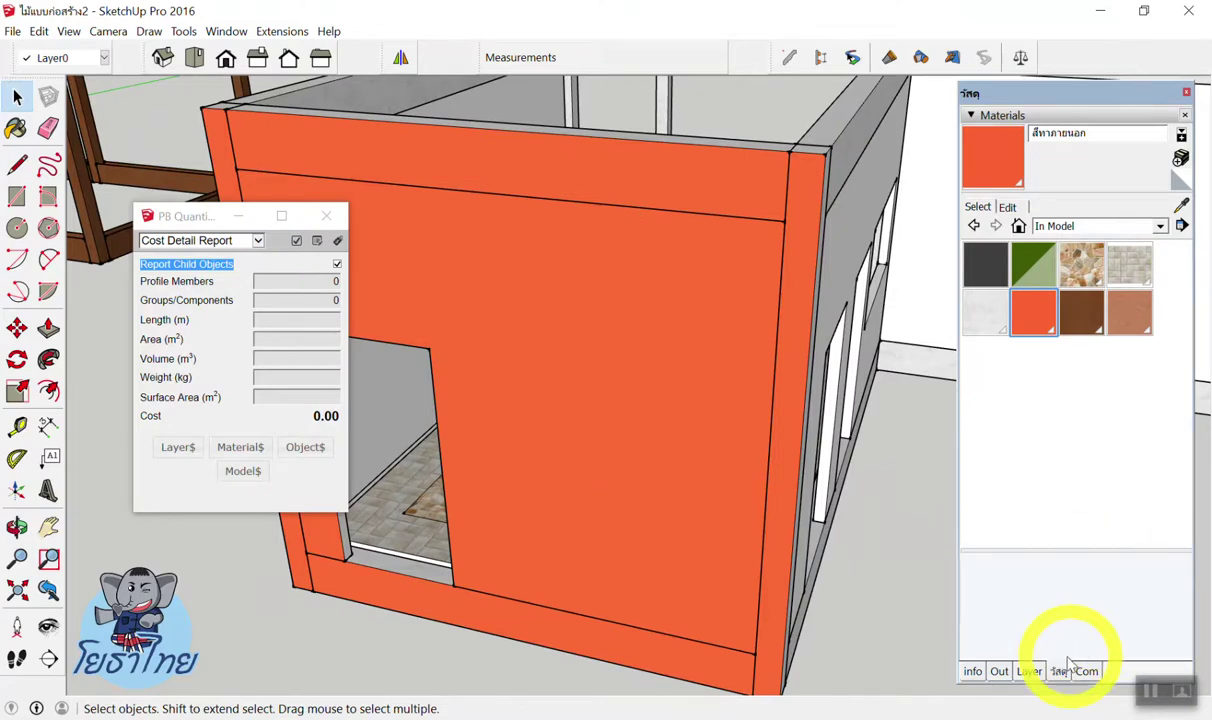
click(1024, 675)
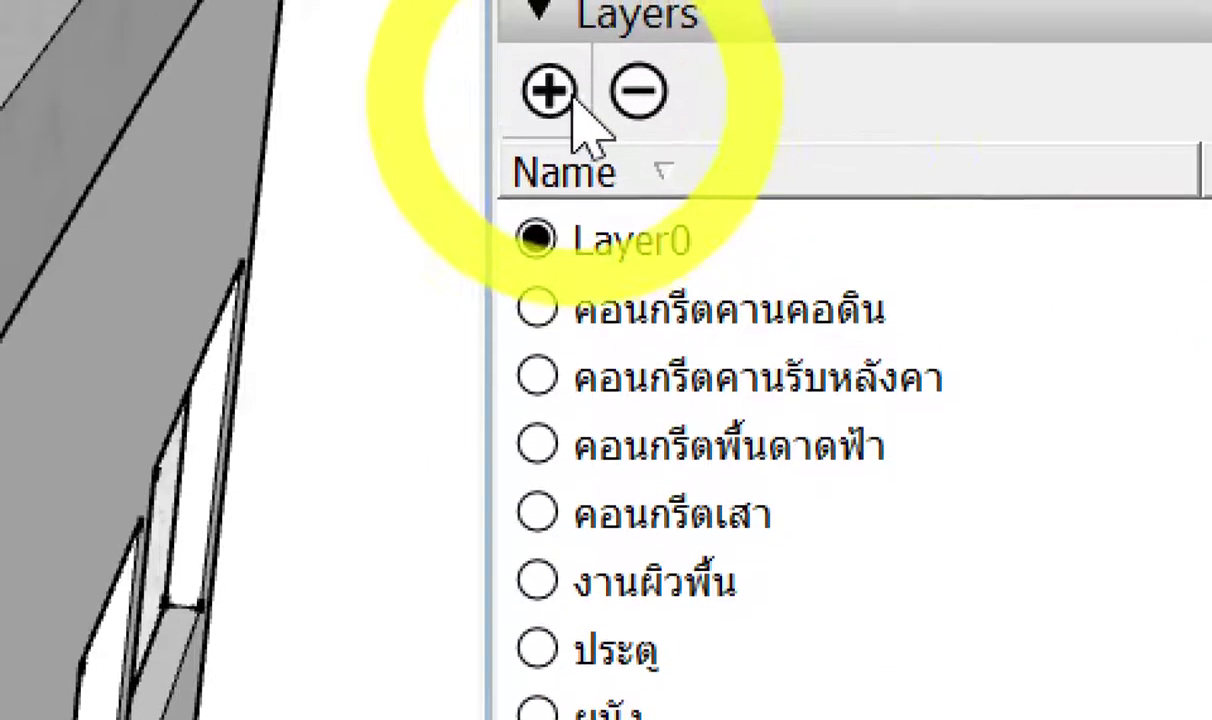
Add a new layer named สีทาภายนอก.
click(552, 54)
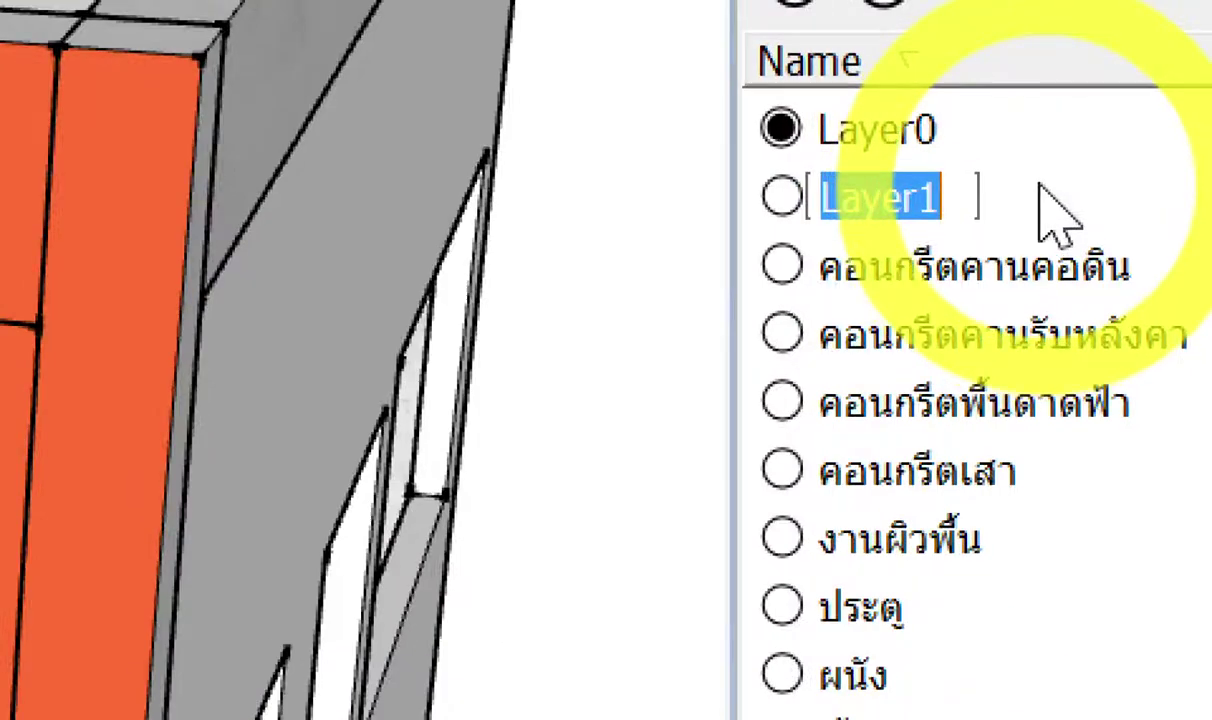
text(l)
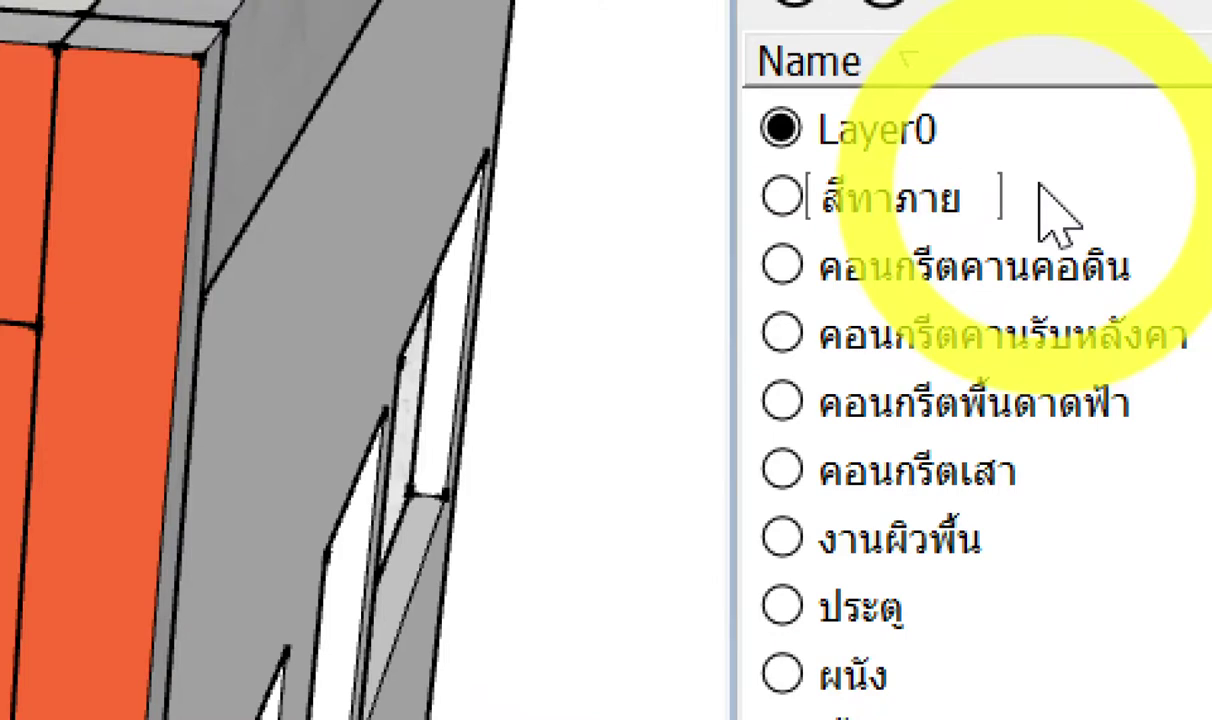
text(อก)
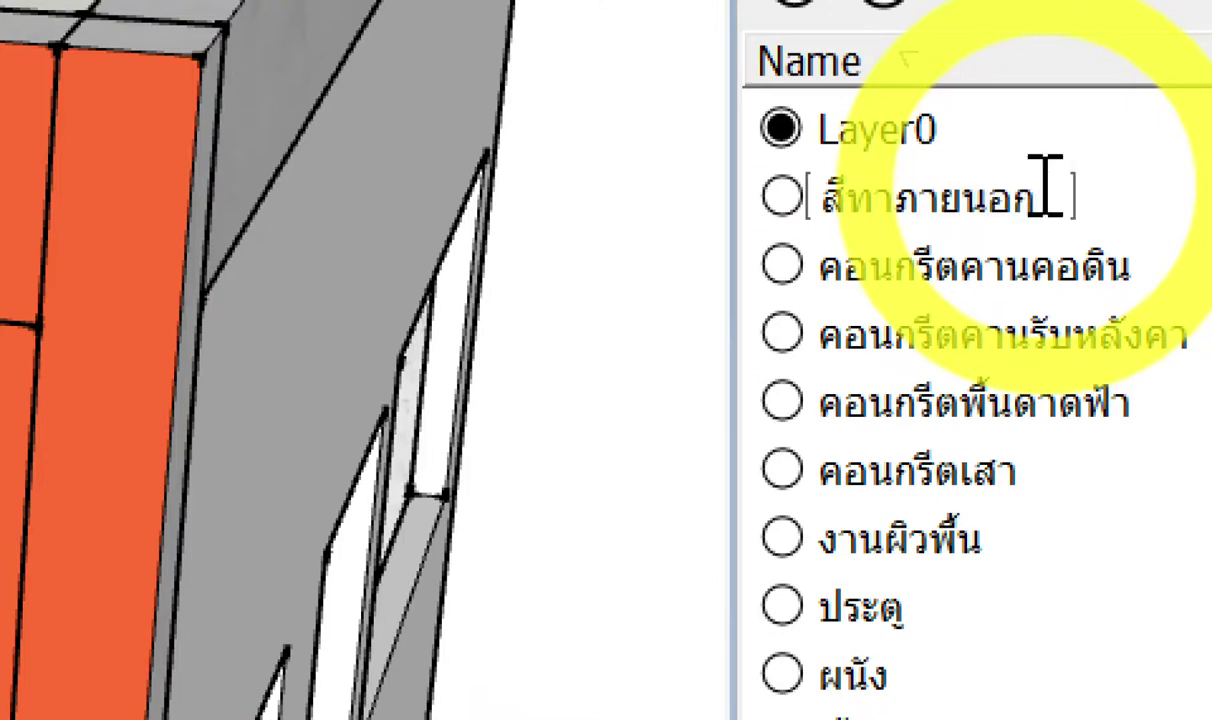
key(Return)
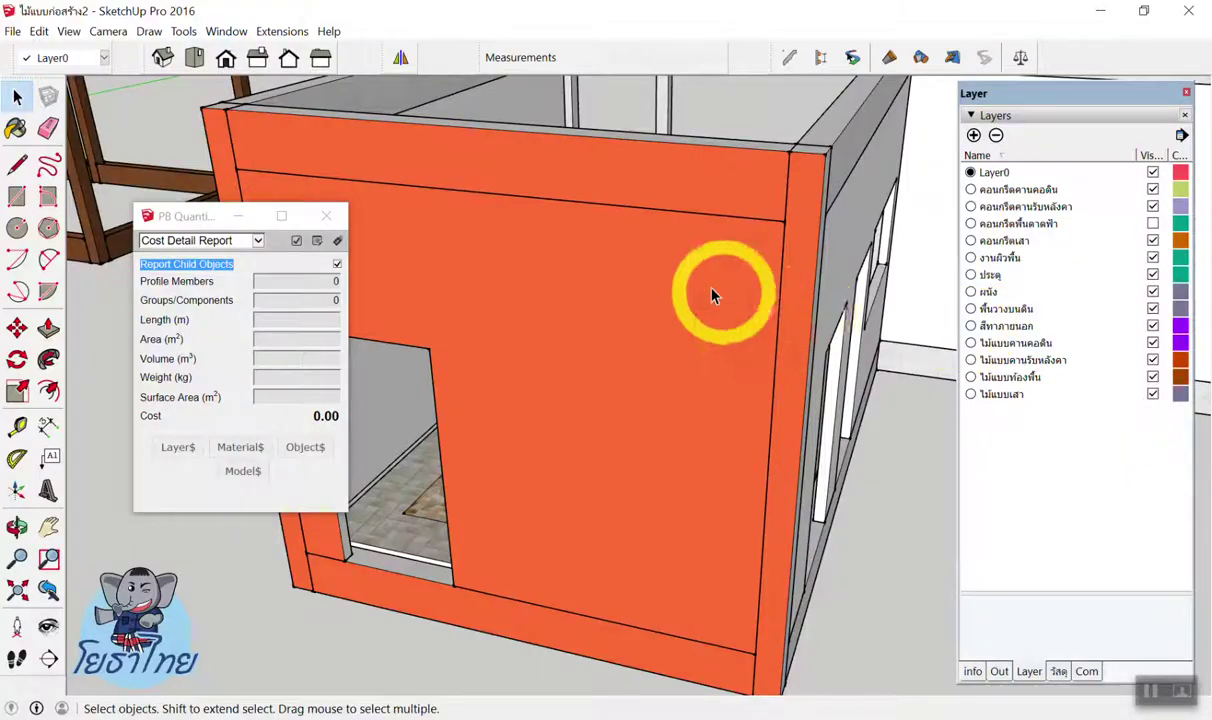
mouse_move(711, 292)
middle_down()
mouse_move(610, 340)
mouse_move(566, 345)
middle_up()
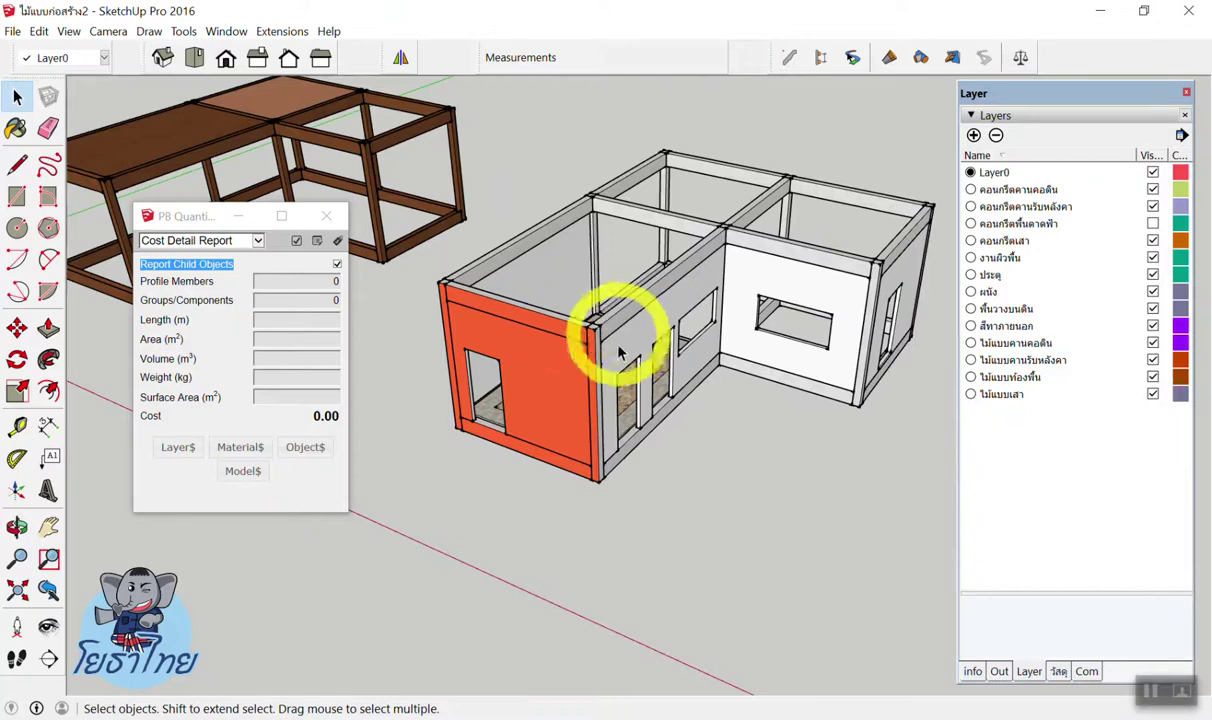
Measure the orange wall's height from top to bottom corner: 4.00m.
scroll(645, 390, down, 3)
scroll(610, 430, up, 5)
scroll(638, 392, up, 3)
scroll(649, 519, up, 1)
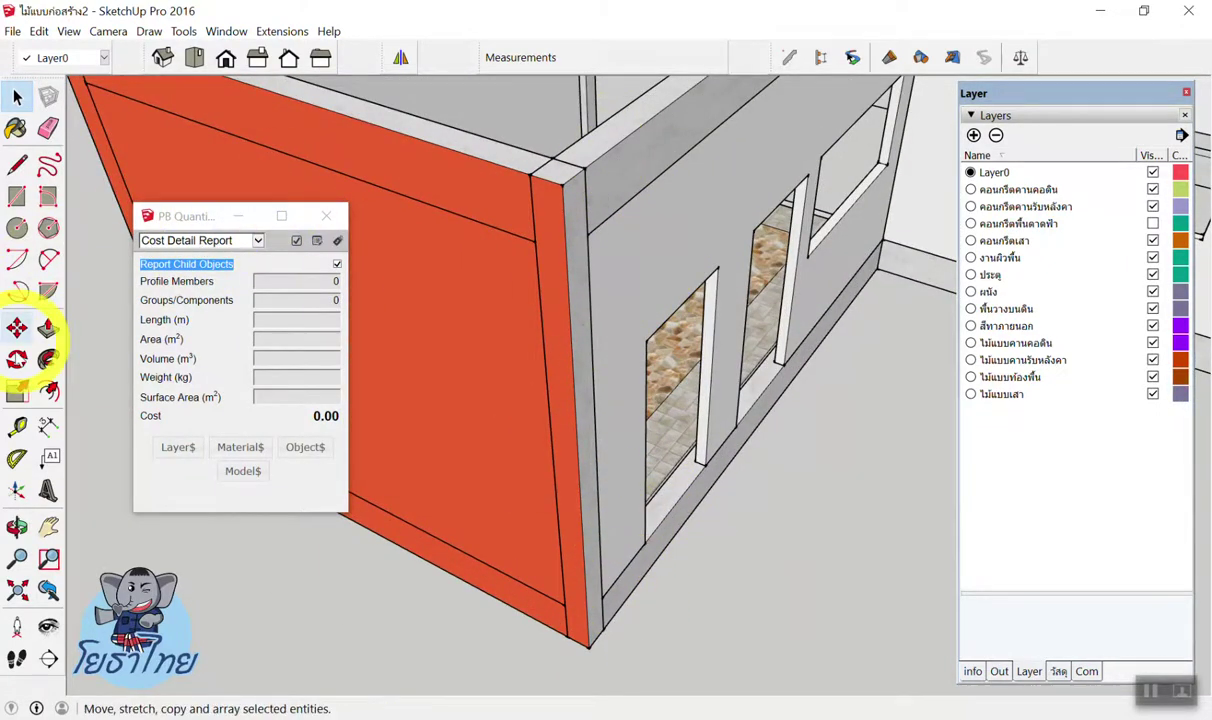
click(18, 428)
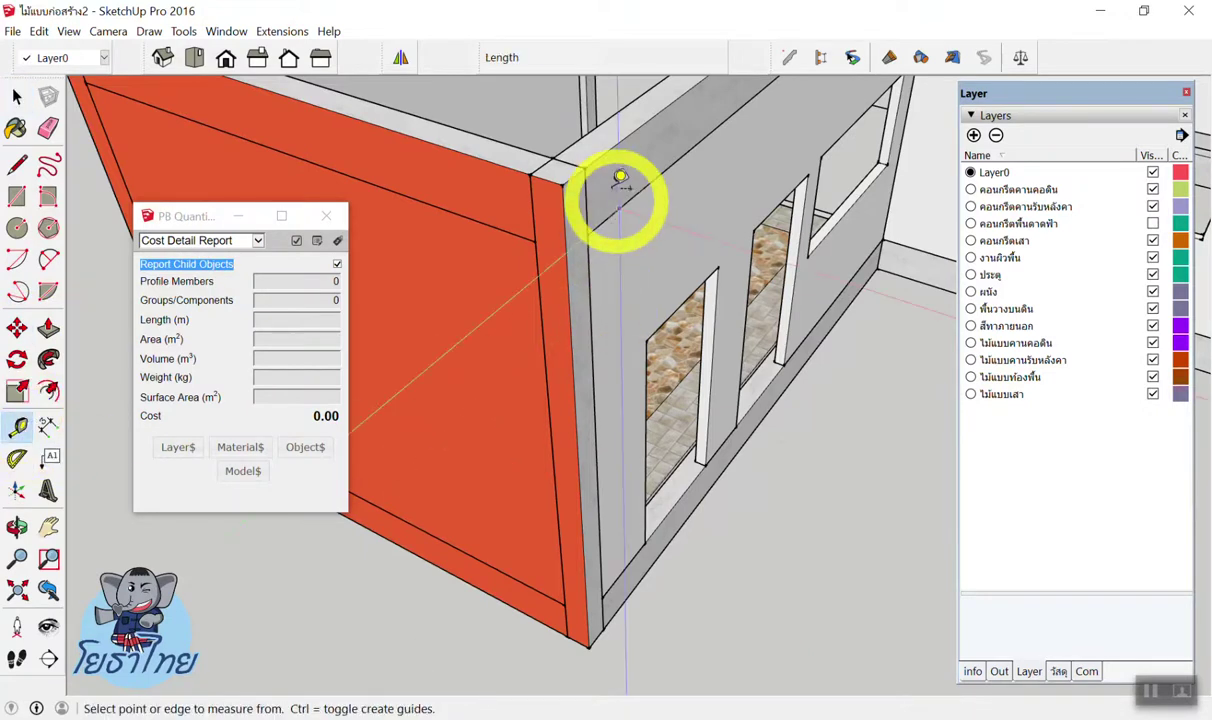
click(566, 183)
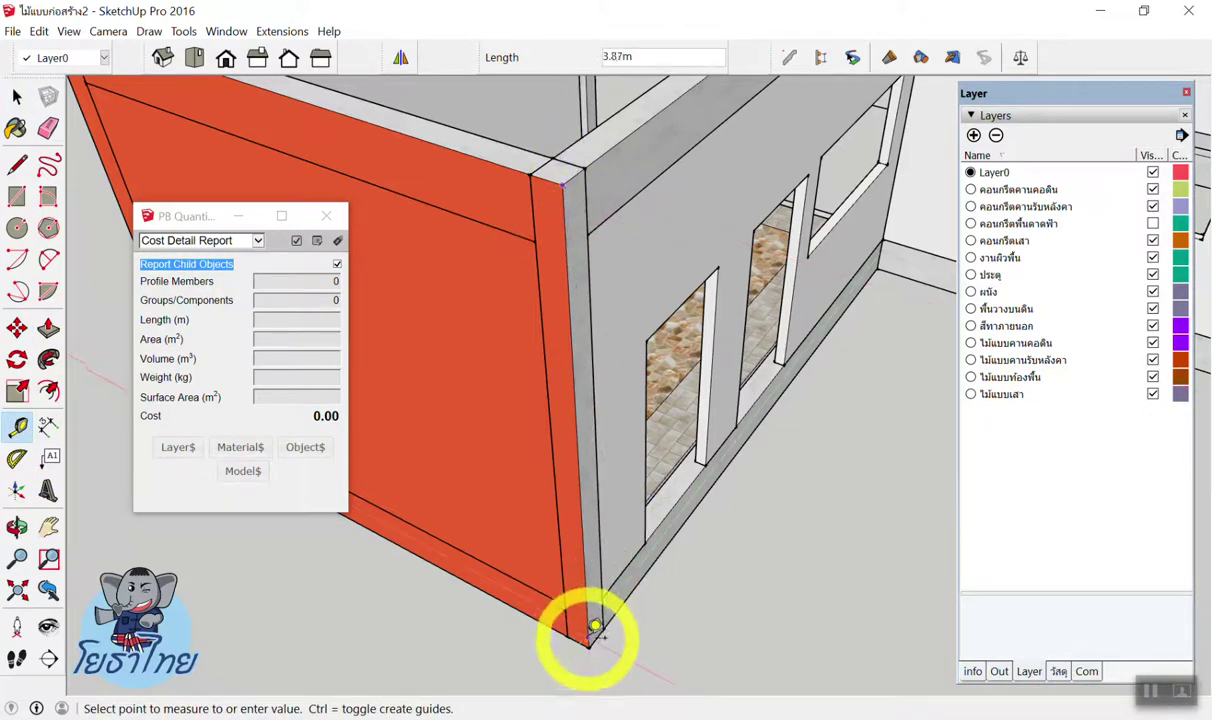
click(595, 635)
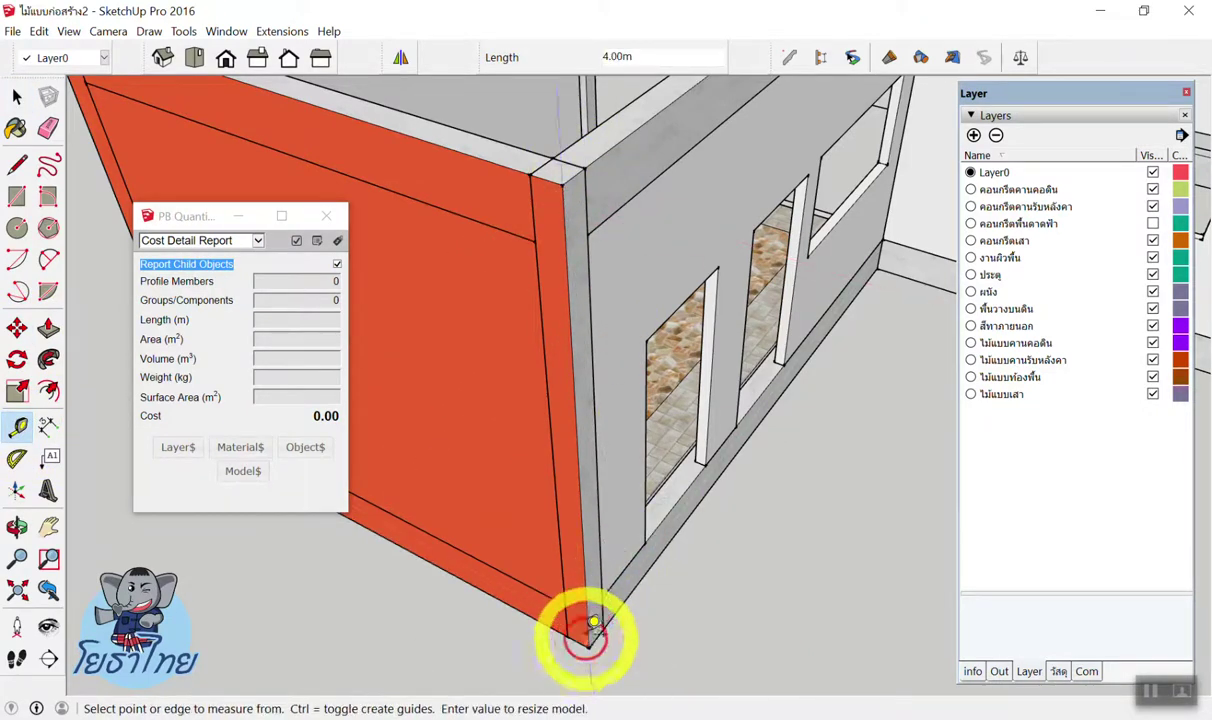
scroll(704, 250, down, 2)
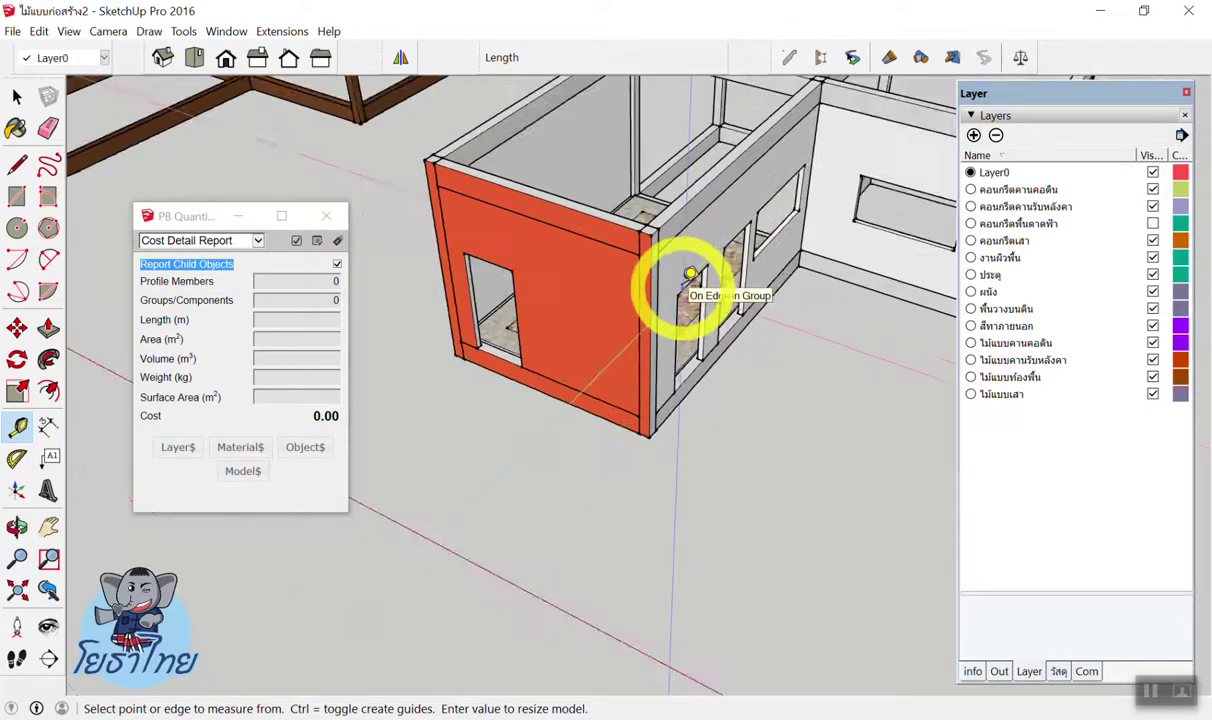
key(space)
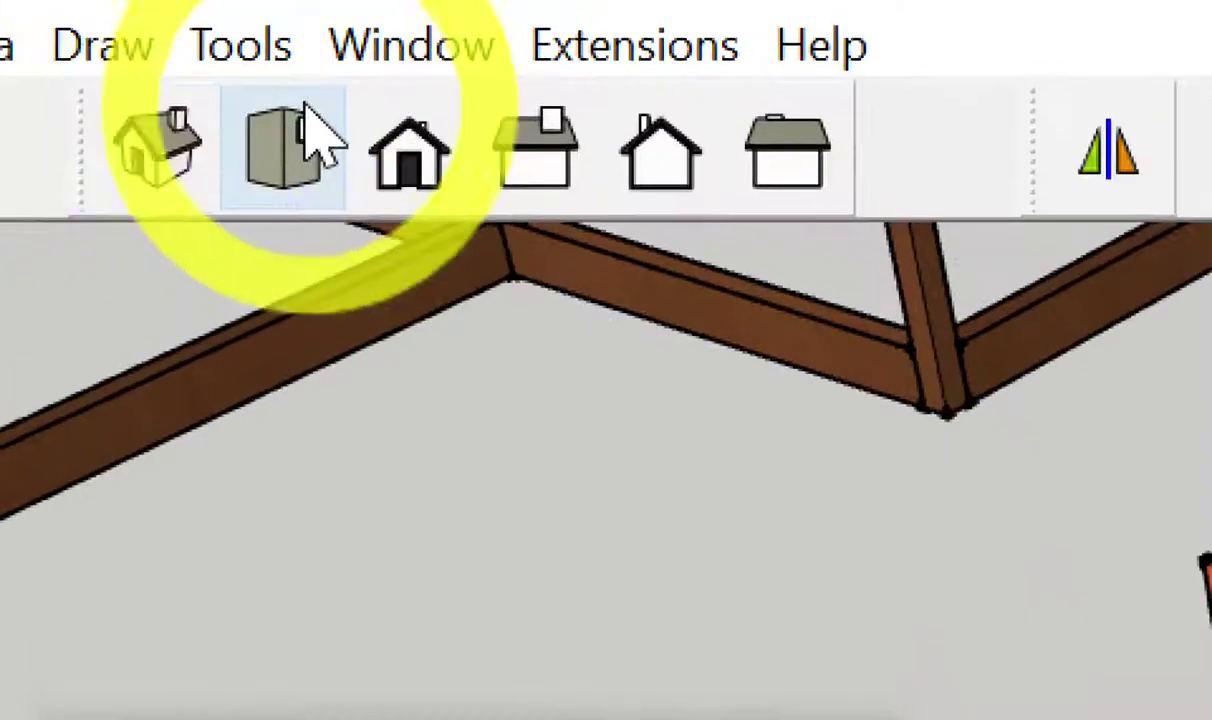
Switch to Top view and zoom in on the model.
click(308, 110)
scroll(586, 240, down, 3)
scroll(743, 239, up, 2)
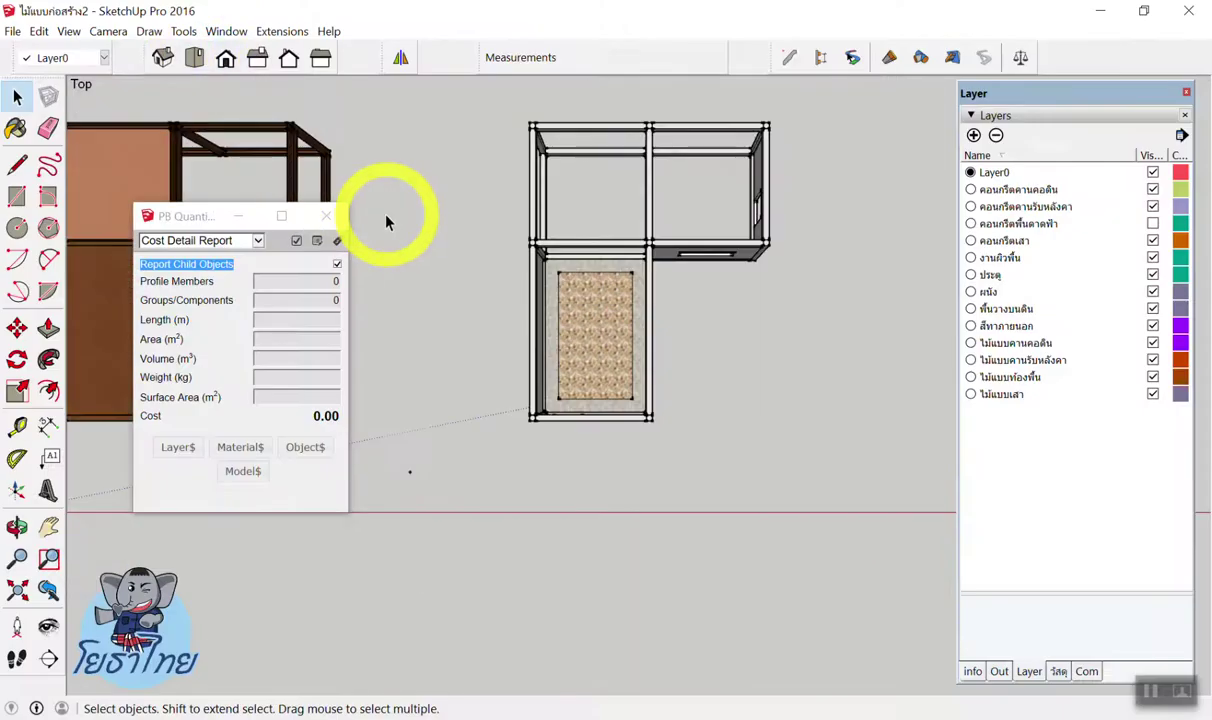
scroll(563, 268, up, 2)
scroll(593, 306, up, 3)
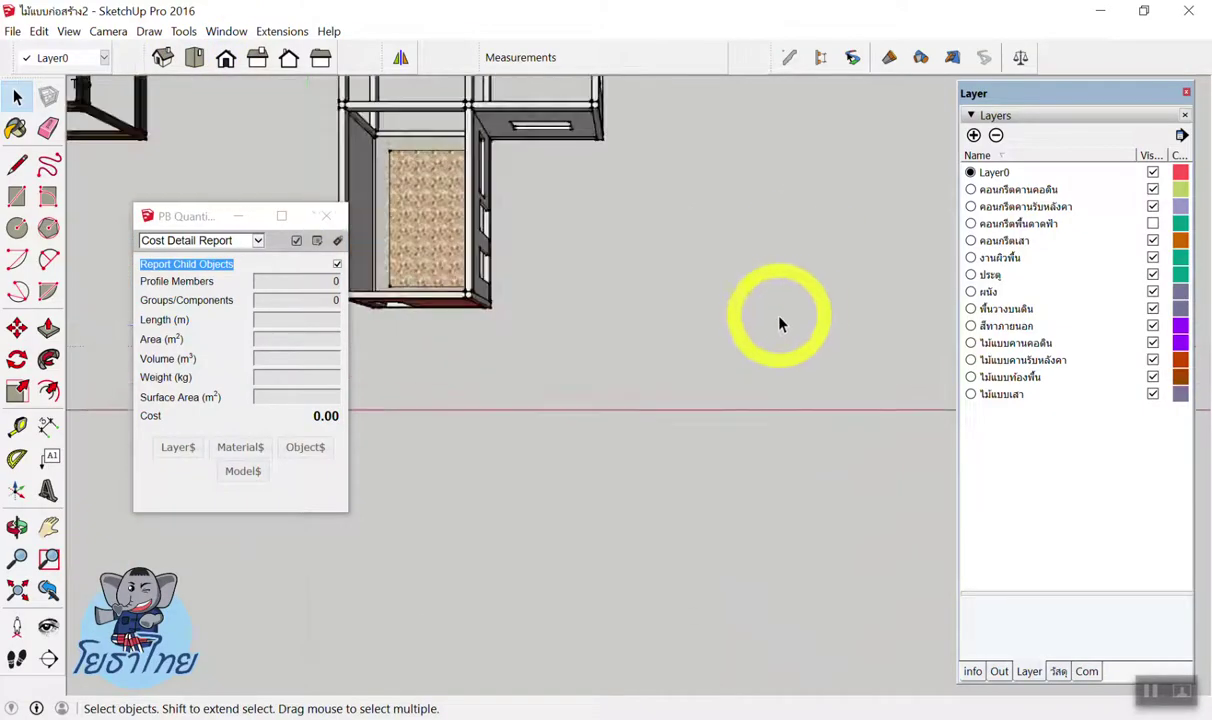
Draw a vertical line along the blue axis on empty ground beside the model.
key(l)
click(652, 388)
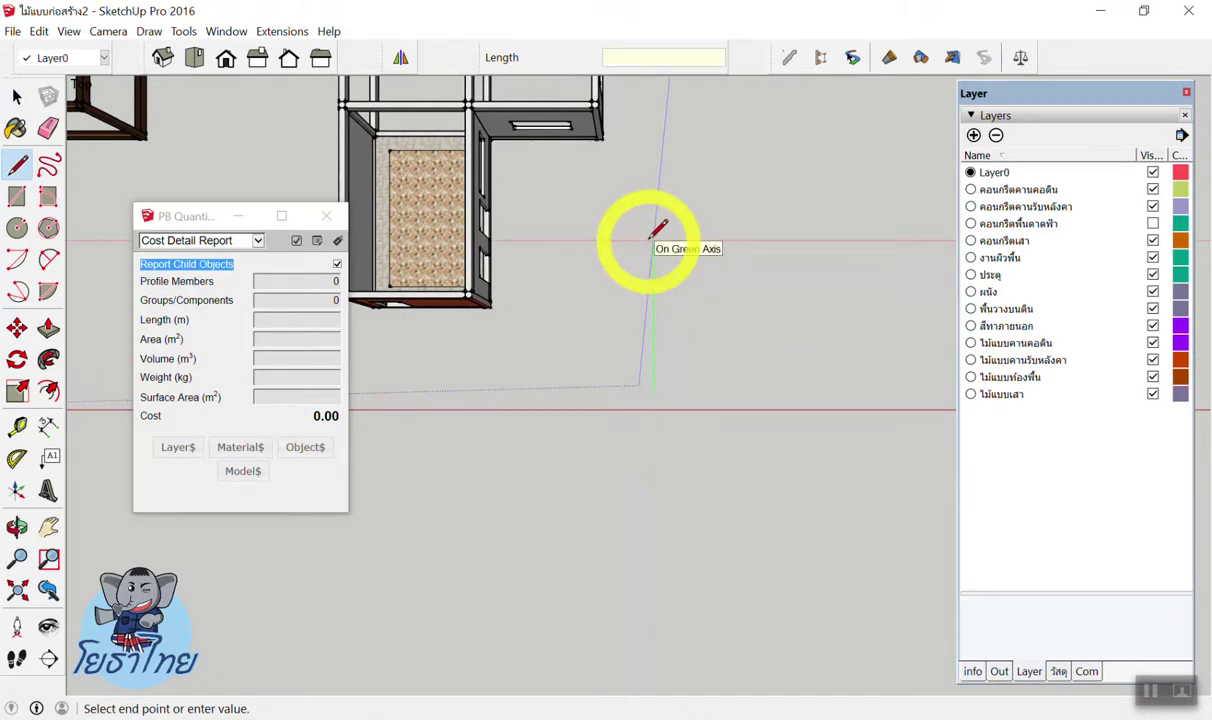
click(652, 230)
key(space)
scroll(700, 330, up, 2)
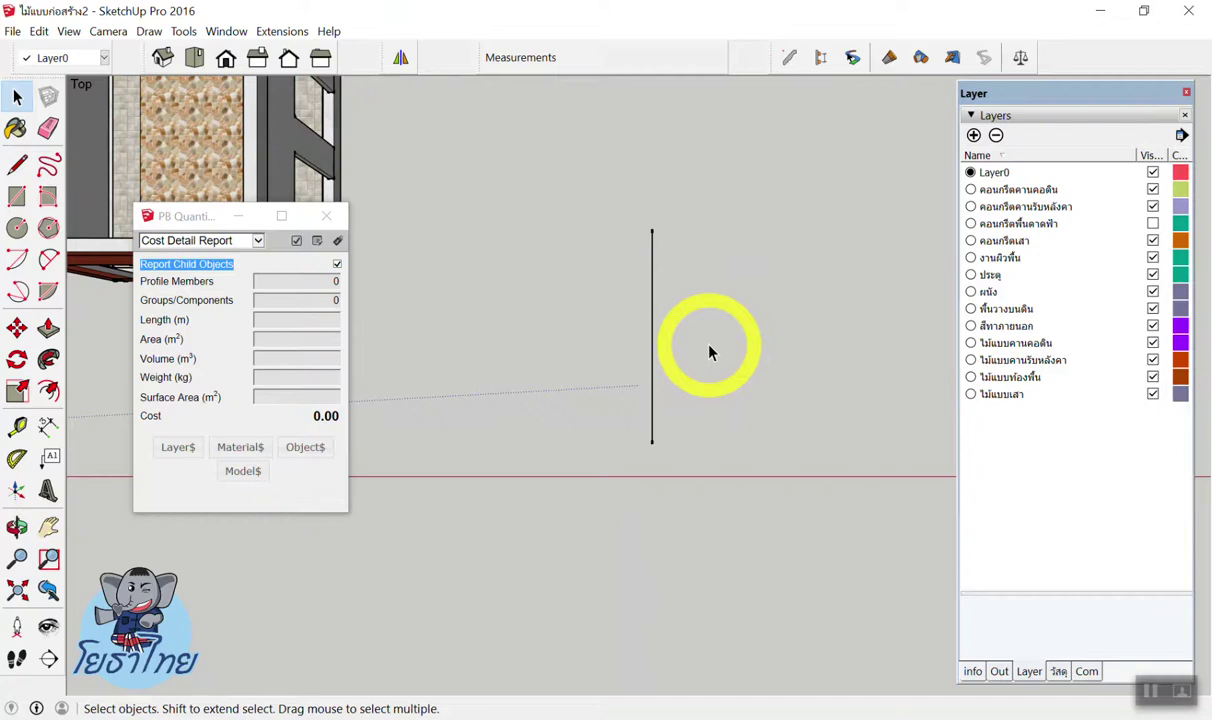
Select the new line, clear the selection, and bring up the Profile Builder panel.
mouse_move(590, 330)
mouse_down()
mouse_move(693, 276)
mouse_move(538, 346)
mouse_up()
click(638, 296)
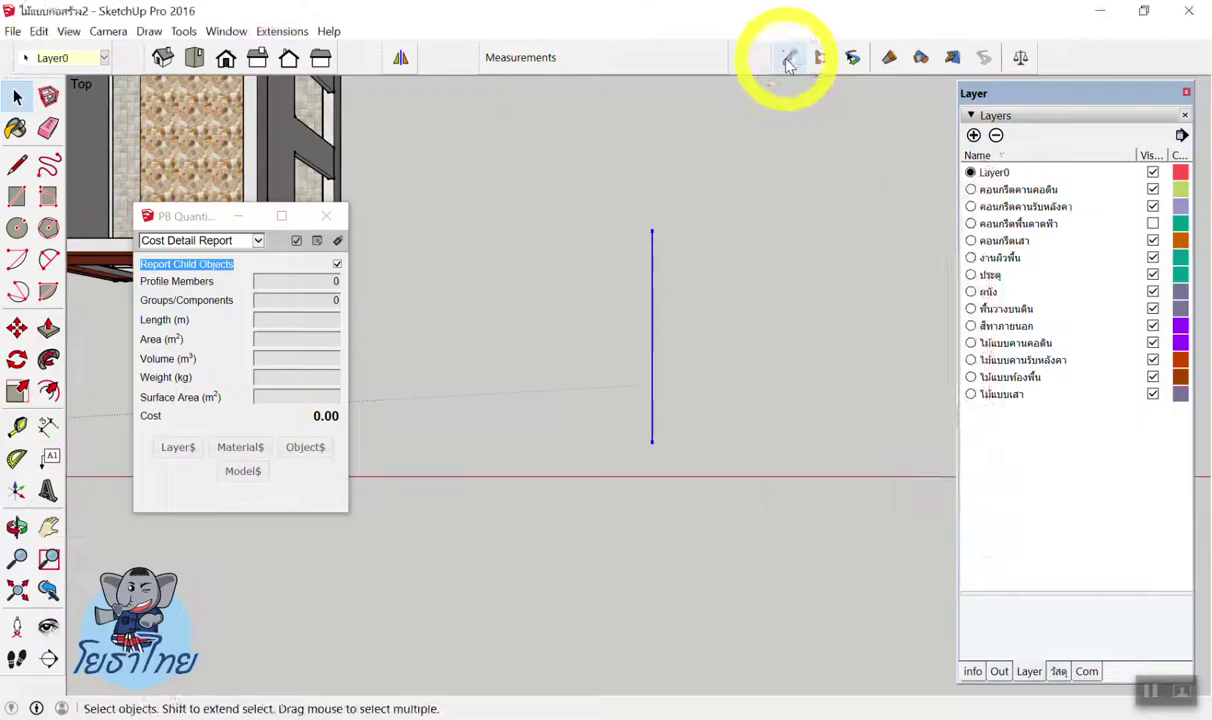
click(787, 127)
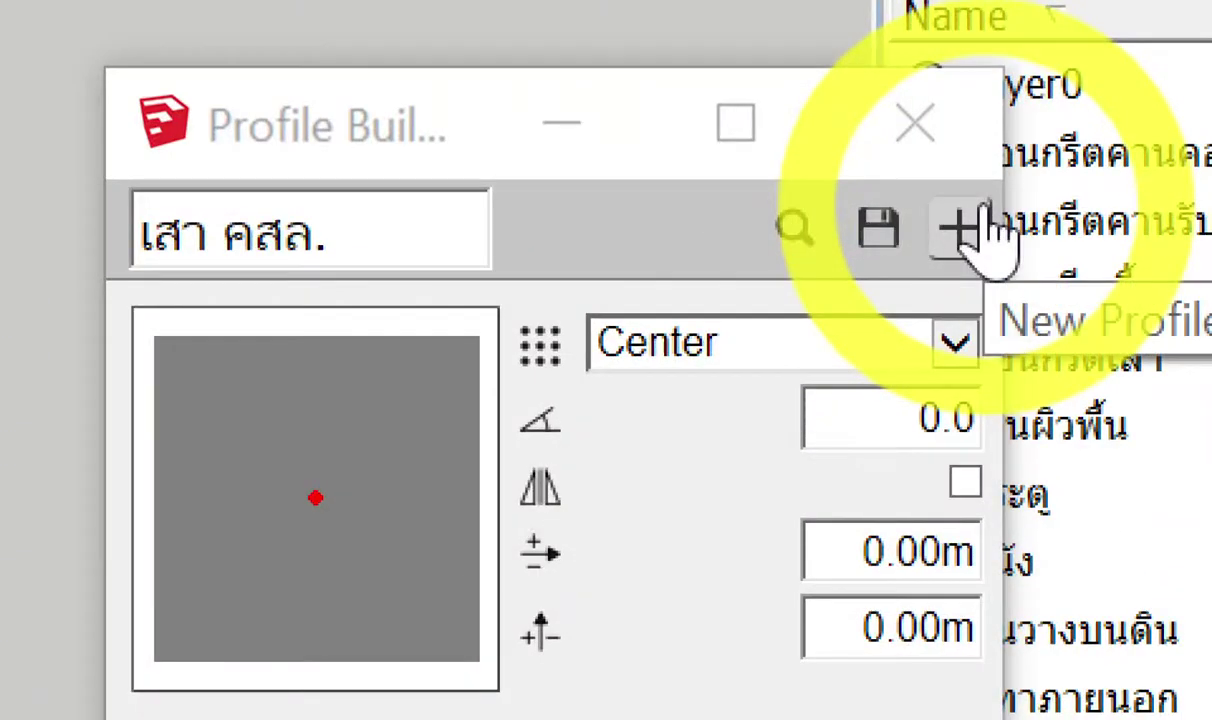
Create a new Profile Builder profile named สีภายนอก.
click(987, 222)
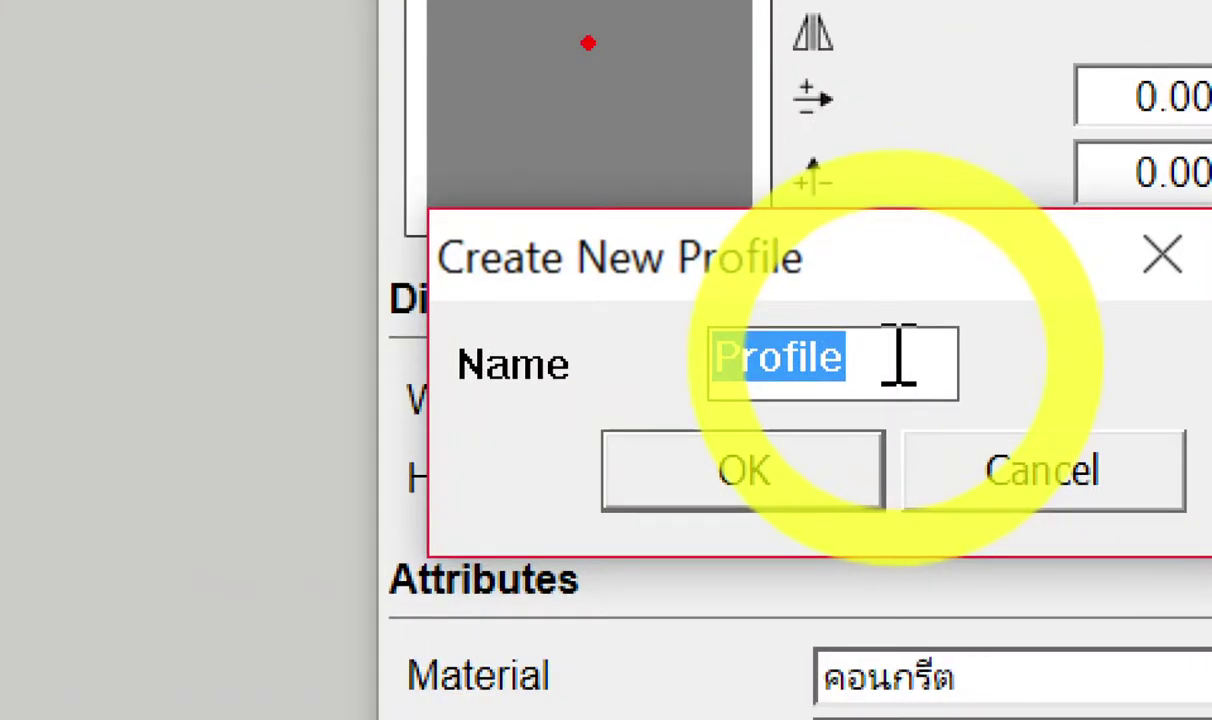
text(lu)
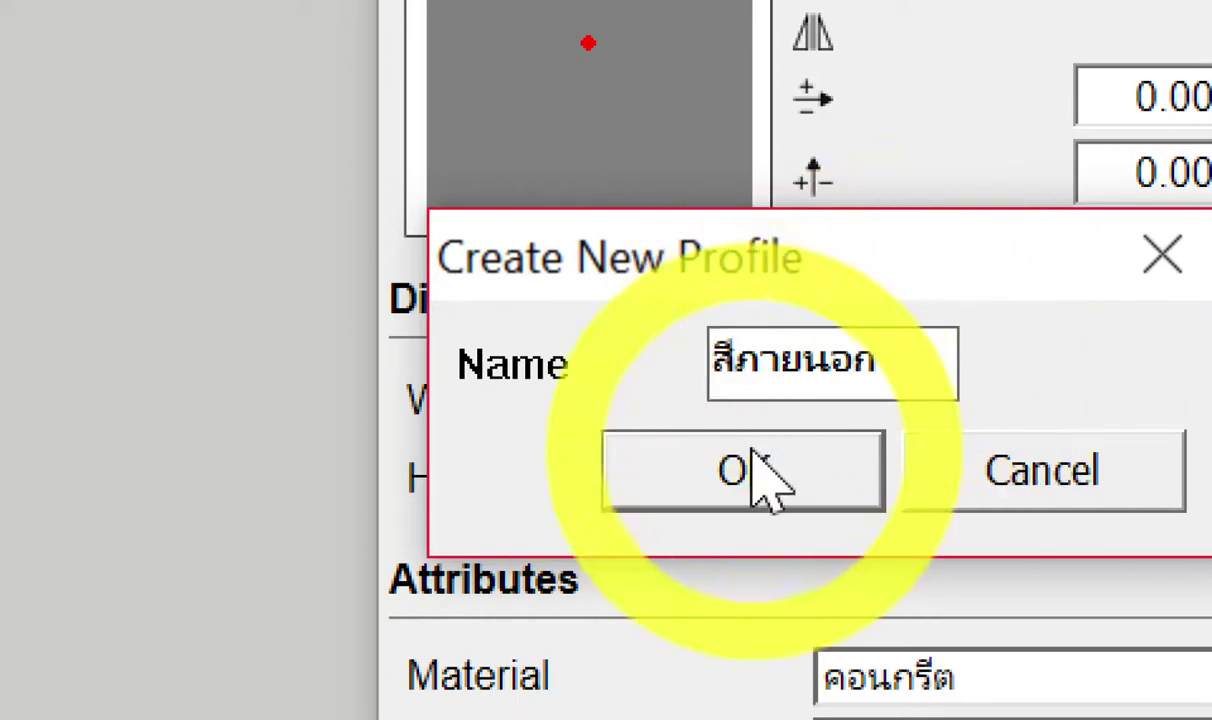
click(762, 478)
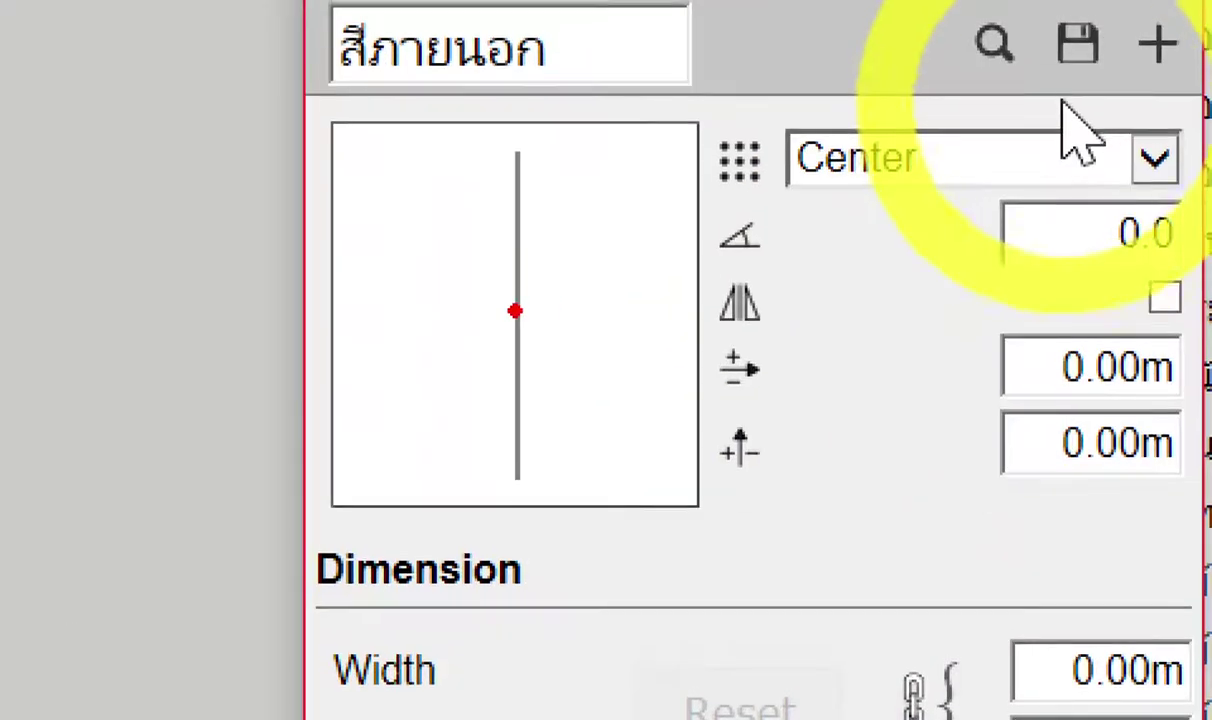
Anchor the profile at Bottom-Left and unlink its width and height.
click(1055, 155)
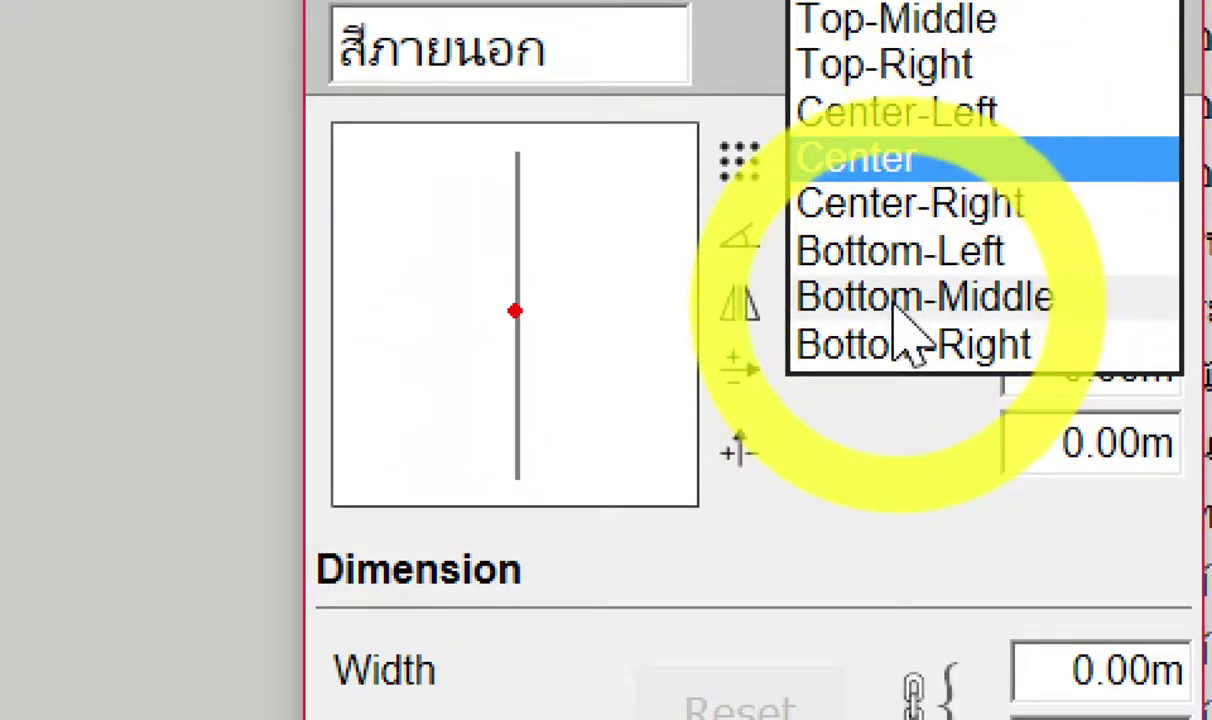
click(880, 350)
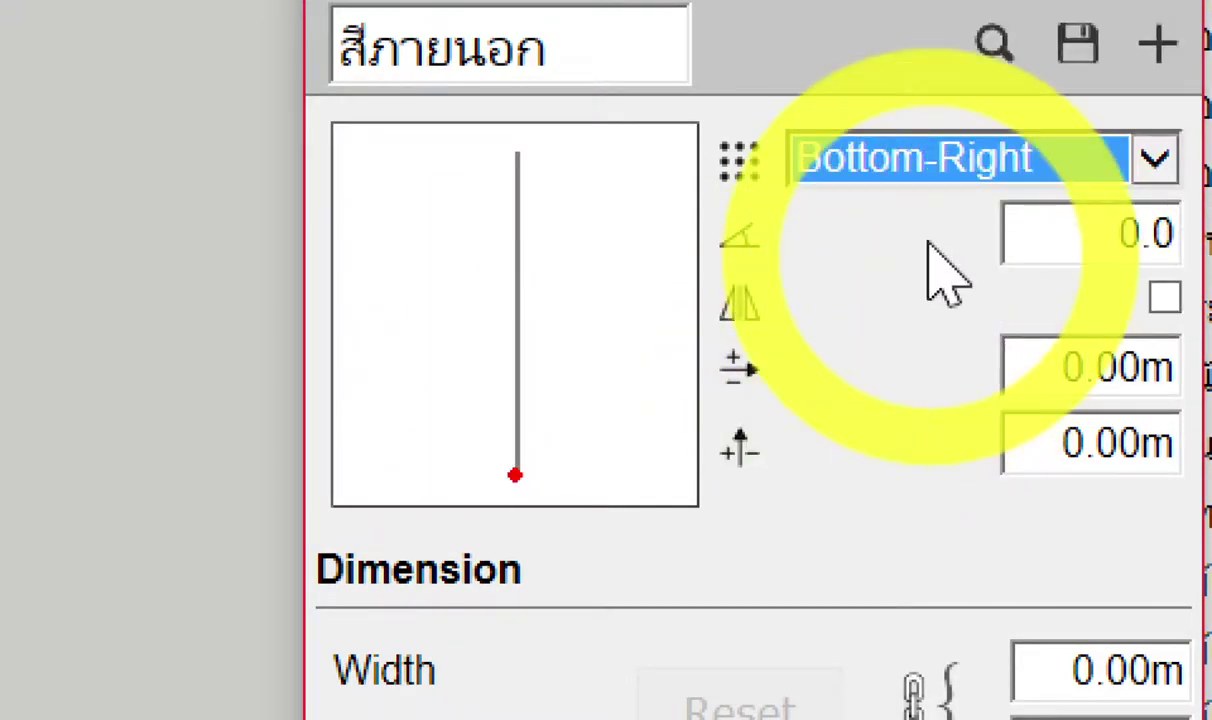
click(976, 166)
click(990, 116)
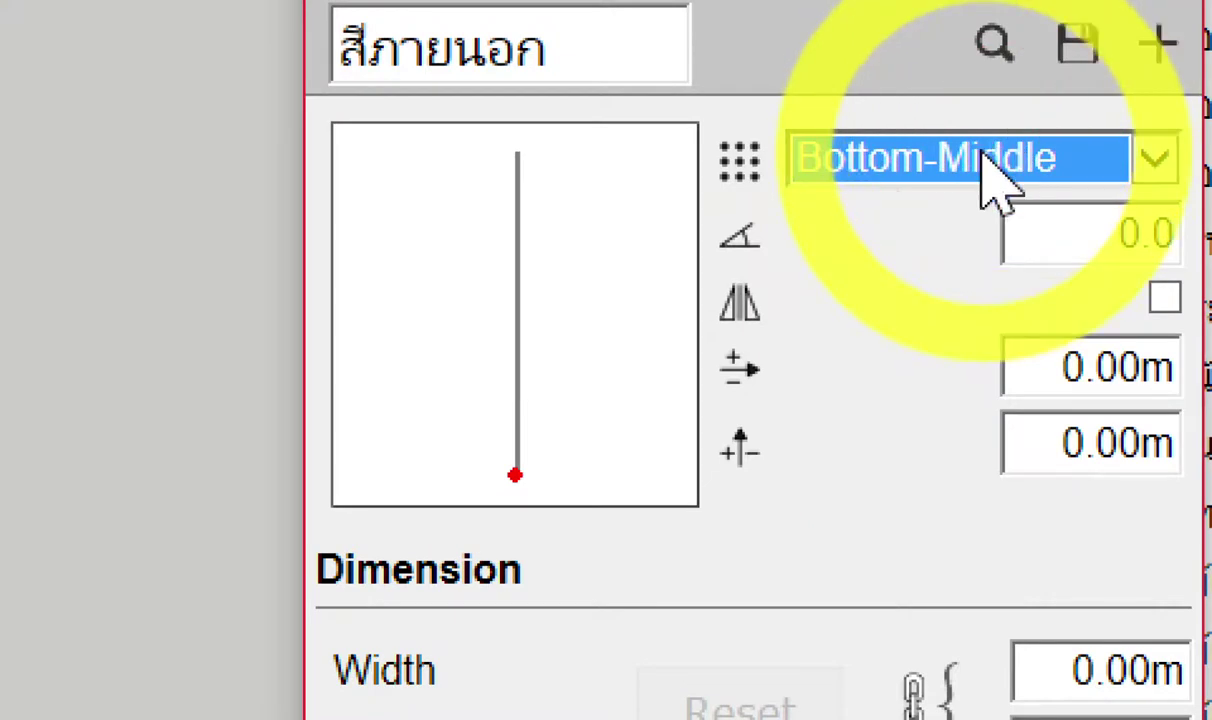
click(990, 165)
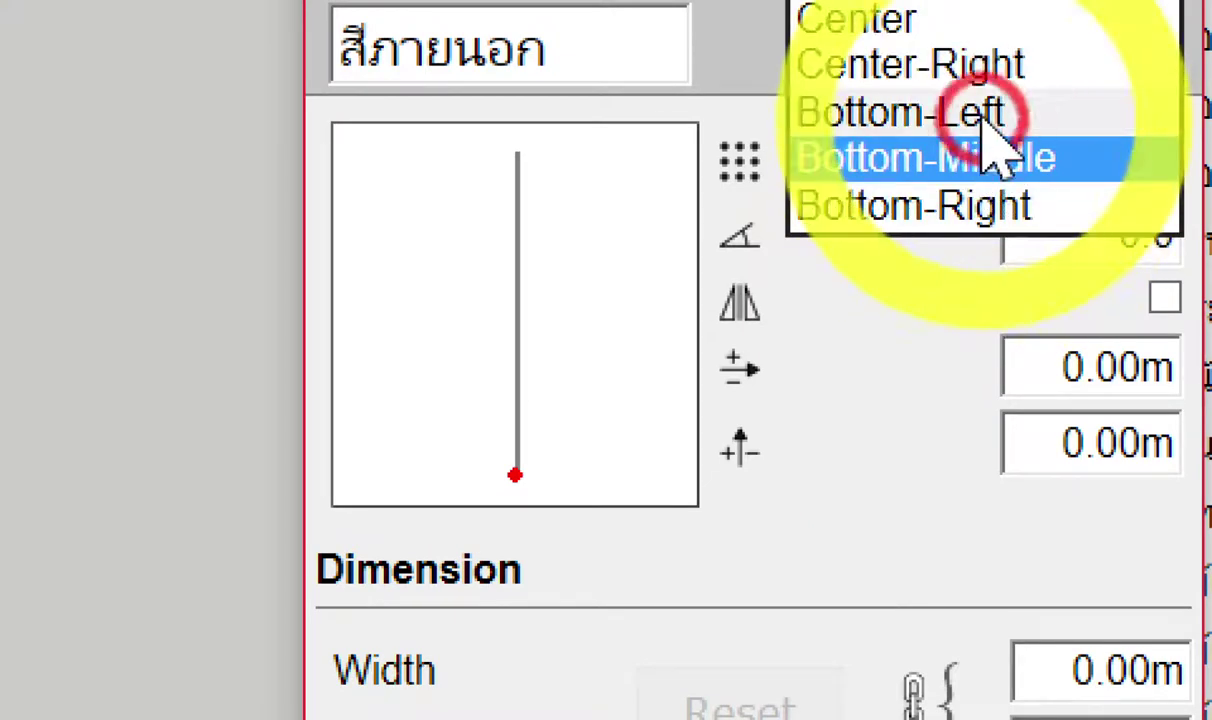
click(985, 113)
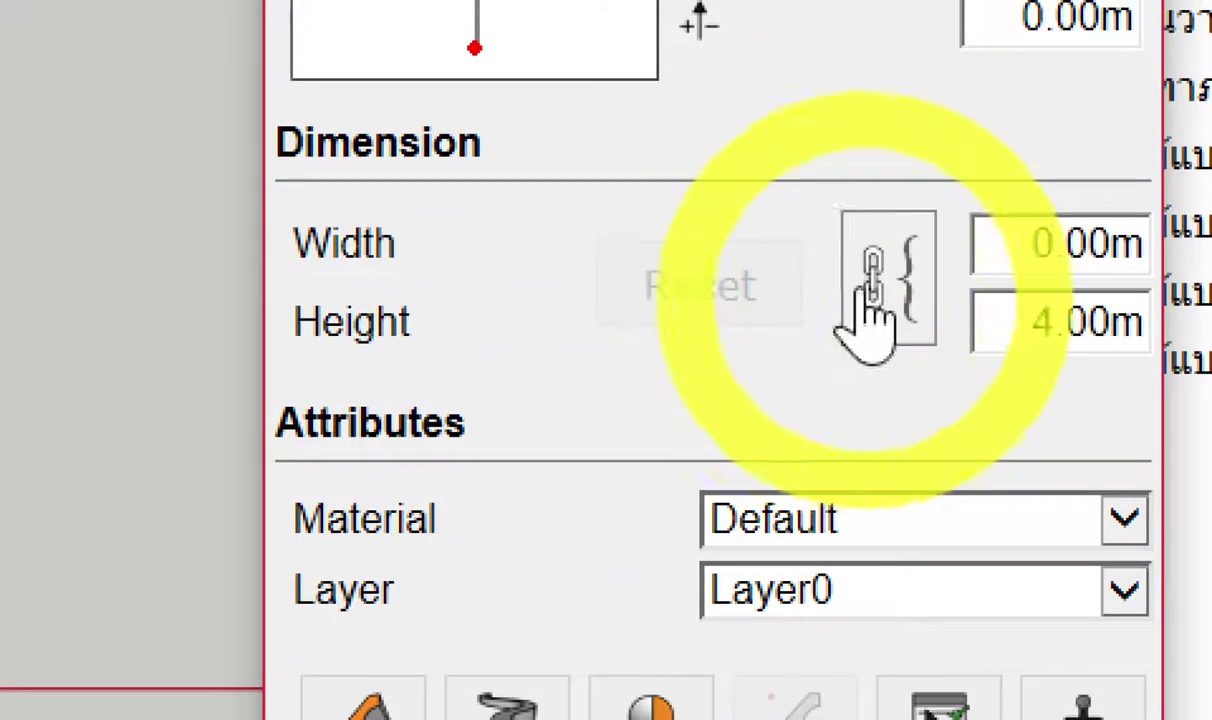
click(872, 278)
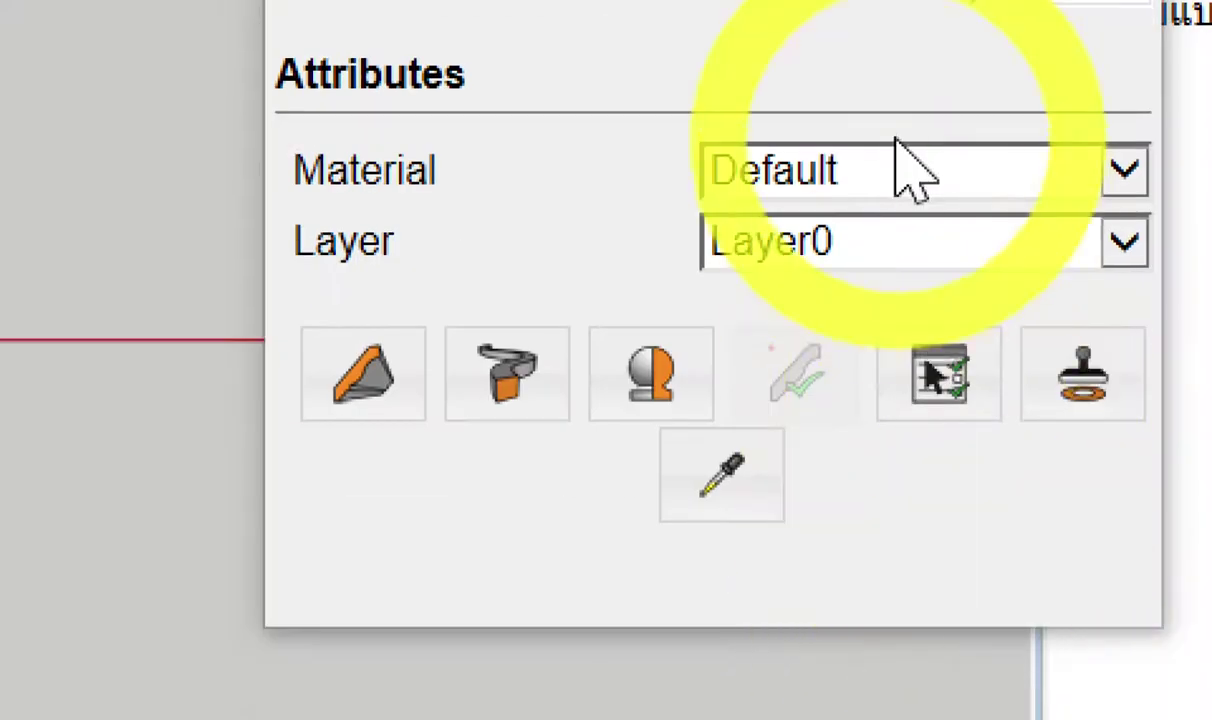
Assign the สีทาภายนอก material and the สีทาภายนอก layer to the profile.
click(893, 183)
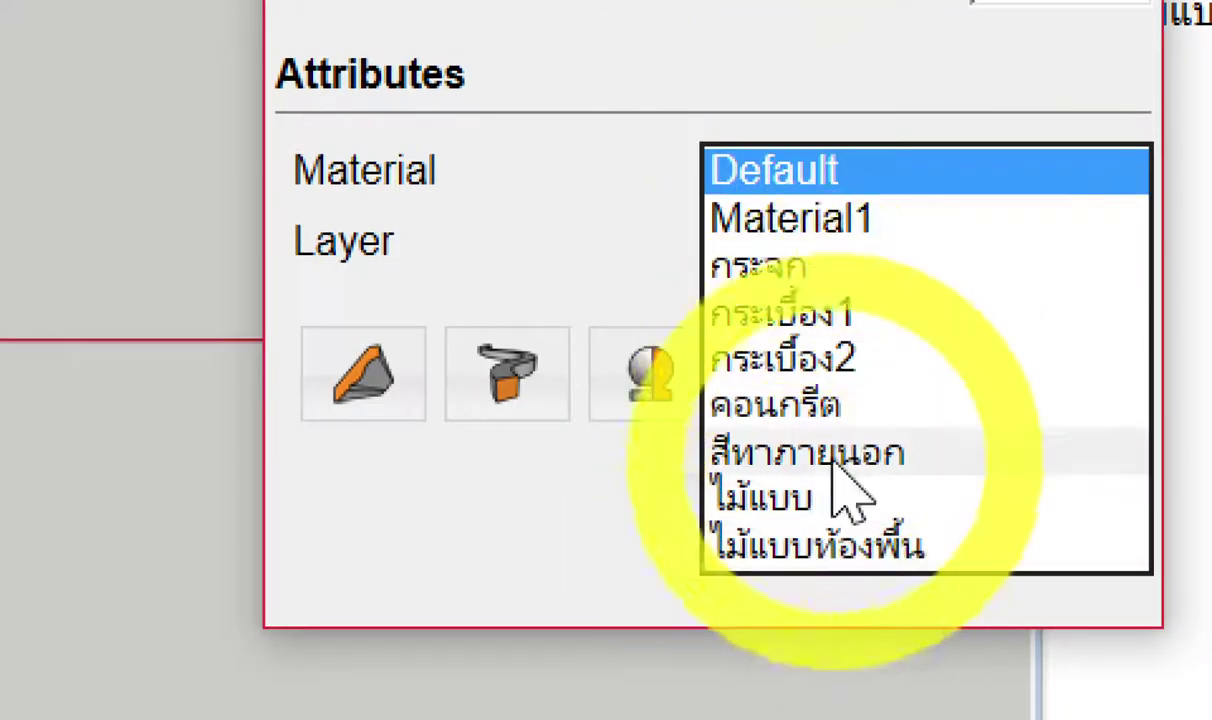
click(840, 458)
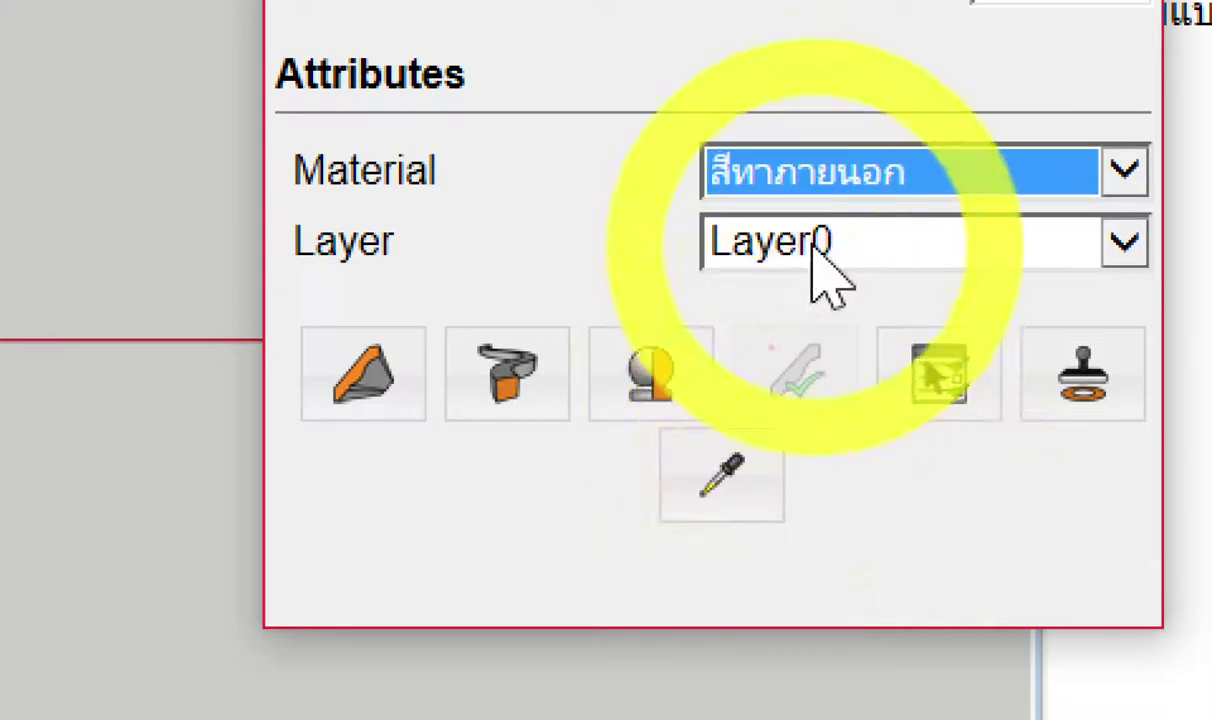
click(812, 243)
click(800, 440)
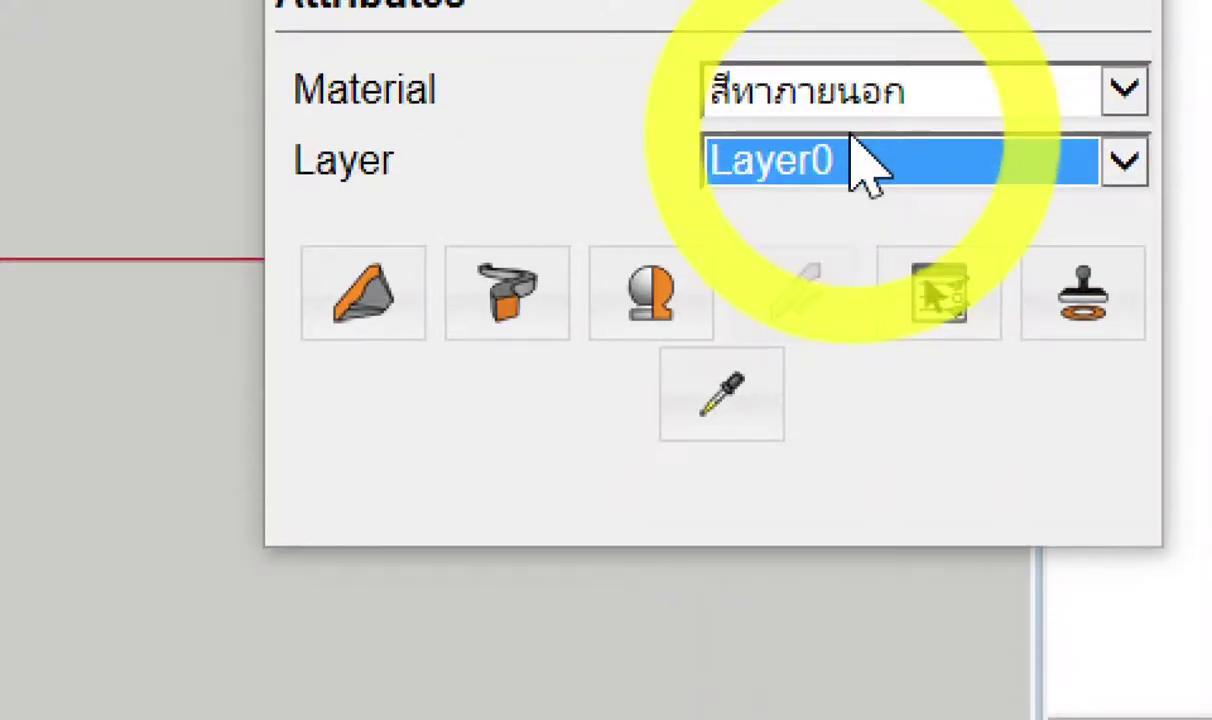
click(880, 8)
click(768, 582)
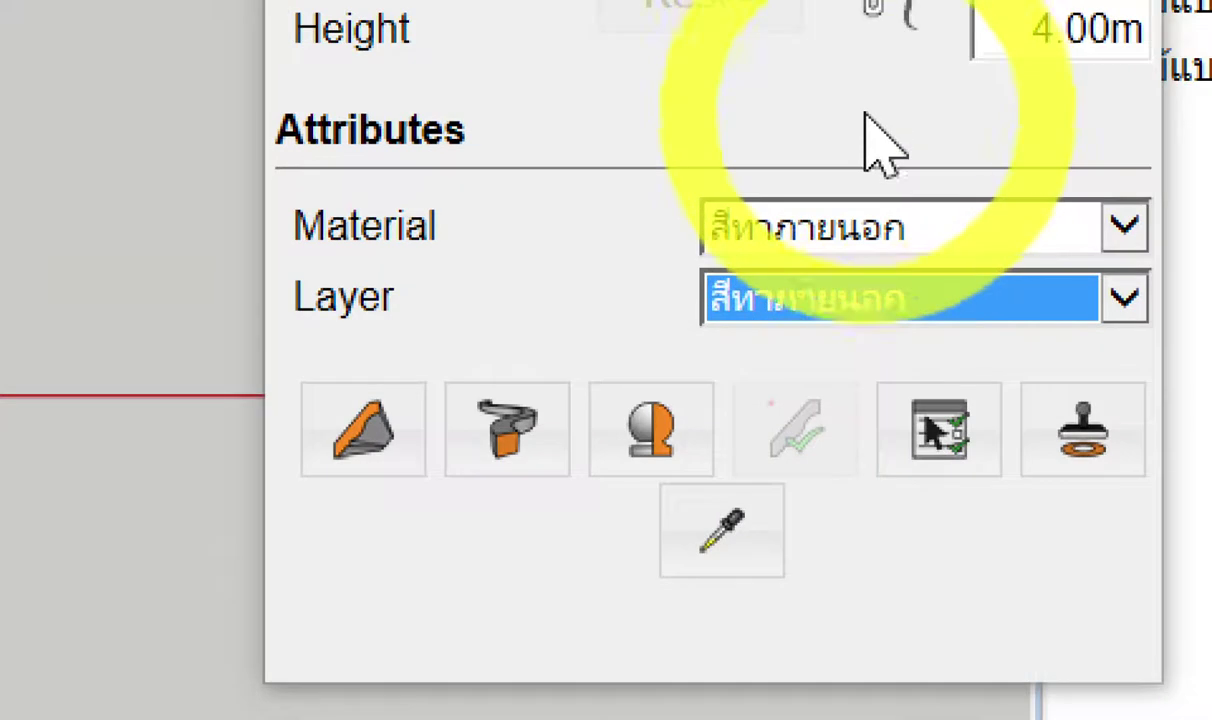
click(872, 135)
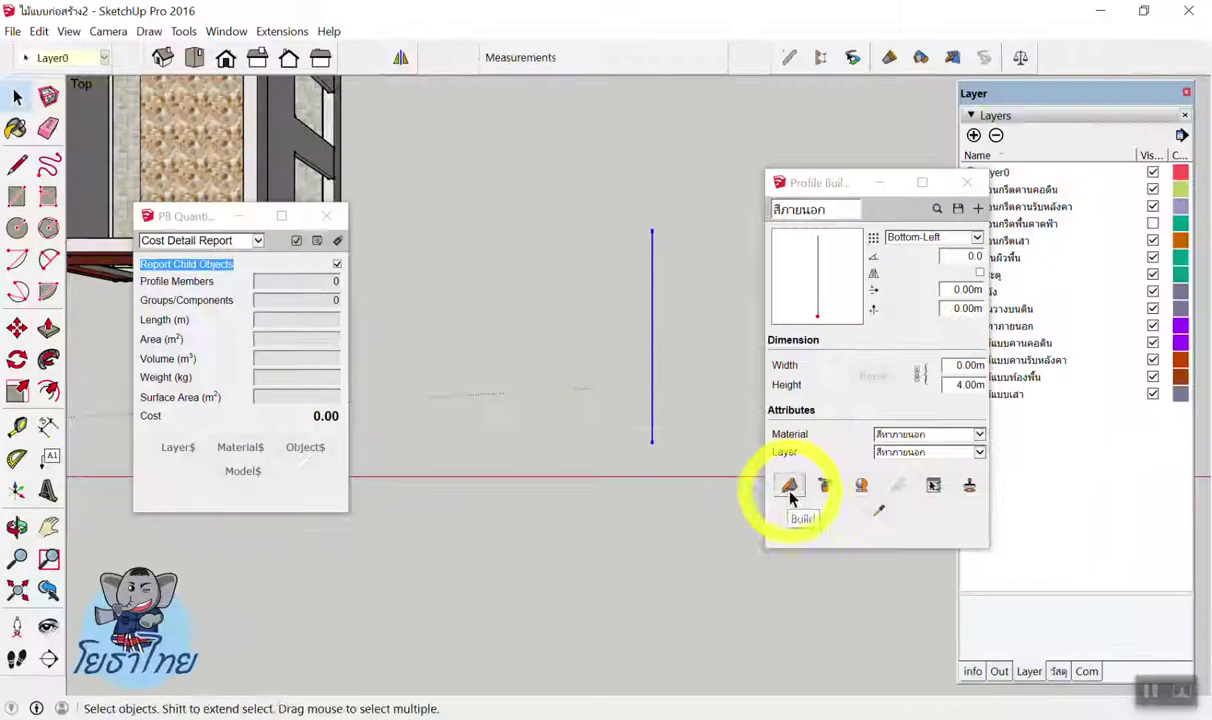
Build 4 m-high walls around a rectangle beside the house and read 15.53 m, 62.12 m² in PB Quantifier.
click(789, 485)
mouse_move(690, 387)
middle_down()
mouse_move(515, 140)
mouse_move(617, 238)
mouse_move(533, 211)
mouse_move(527, 73)
mouse_move(626, 293)
mouse_move(600, 335)
middle_up()
scroll(600, 335, up, 3)
click(594, 327)
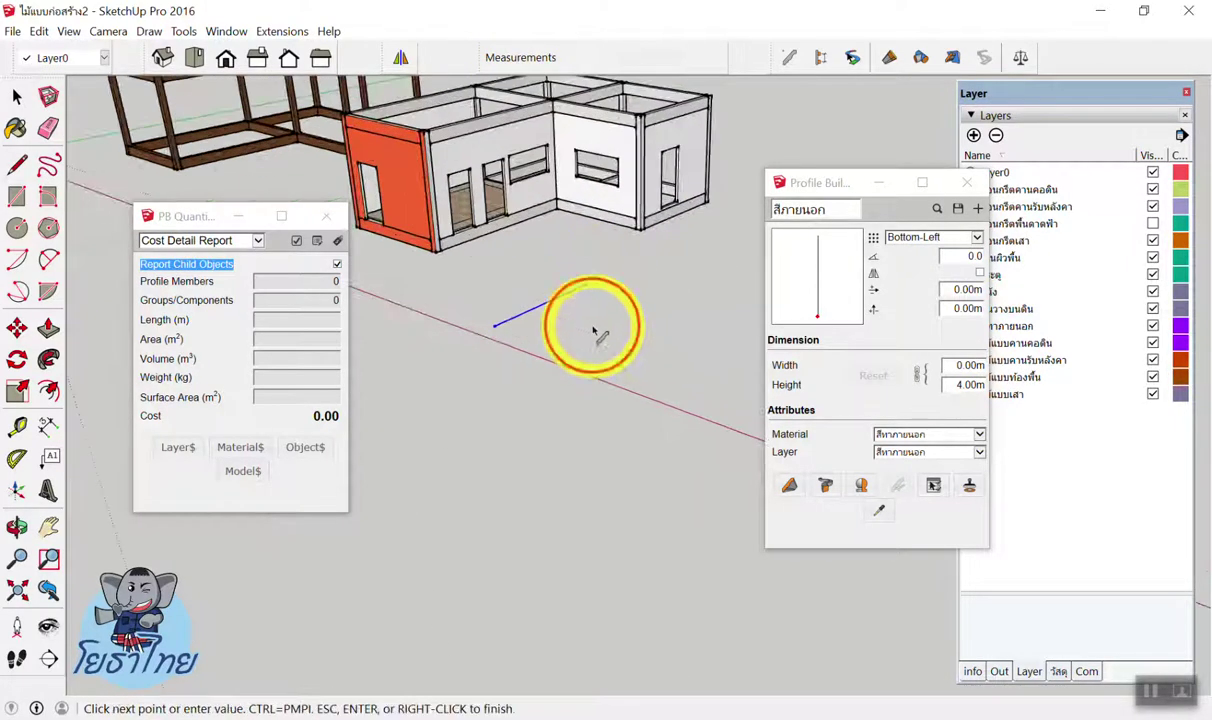
click(698, 352)
mouse_move(698, 352)
middle_down()
mouse_move(530, 368)
mouse_move(645, 355)
middle_up()
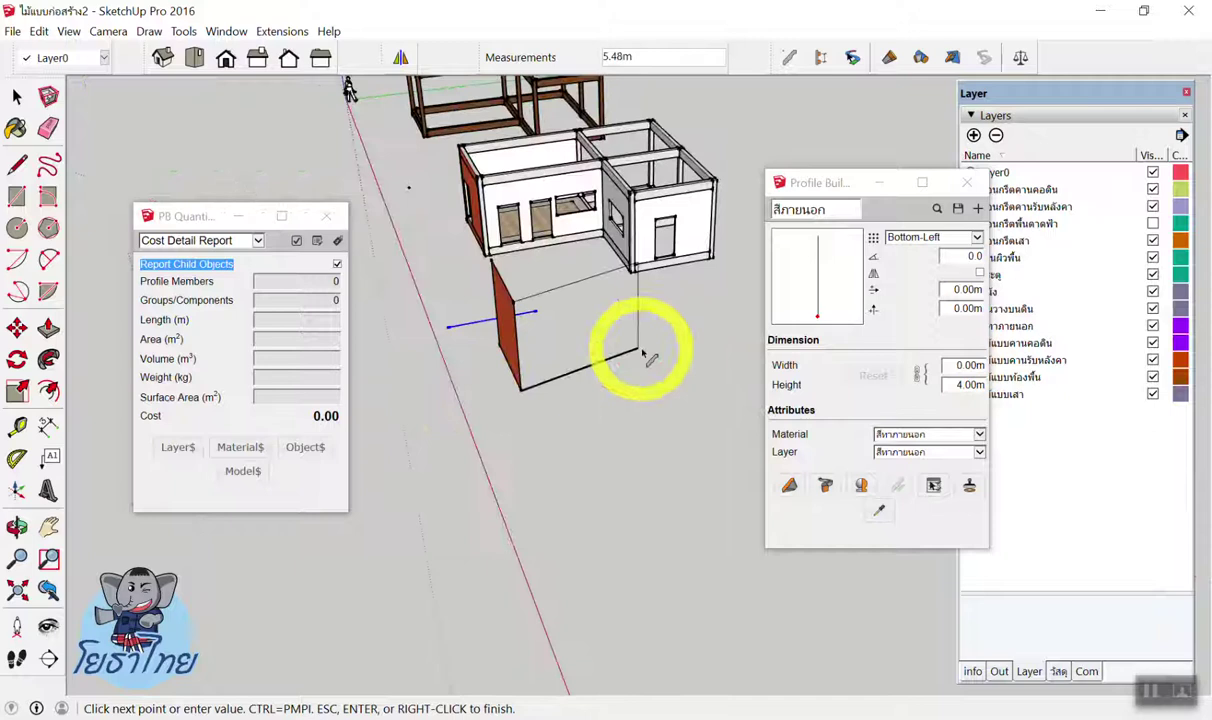
click(679, 357)
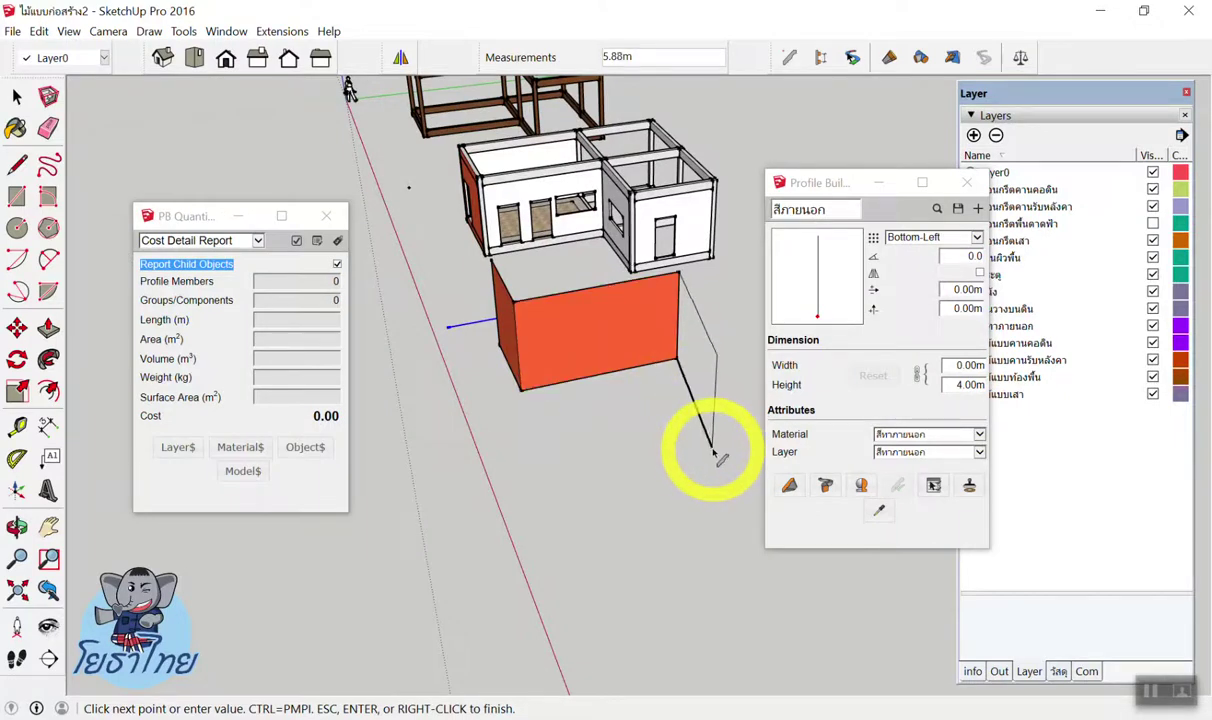
mouse_move(705, 435)
middle_down()
mouse_move(707, 411)
mouse_move(433, 230)
mouse_move(487, 270)
middle_up()
click(487, 270)
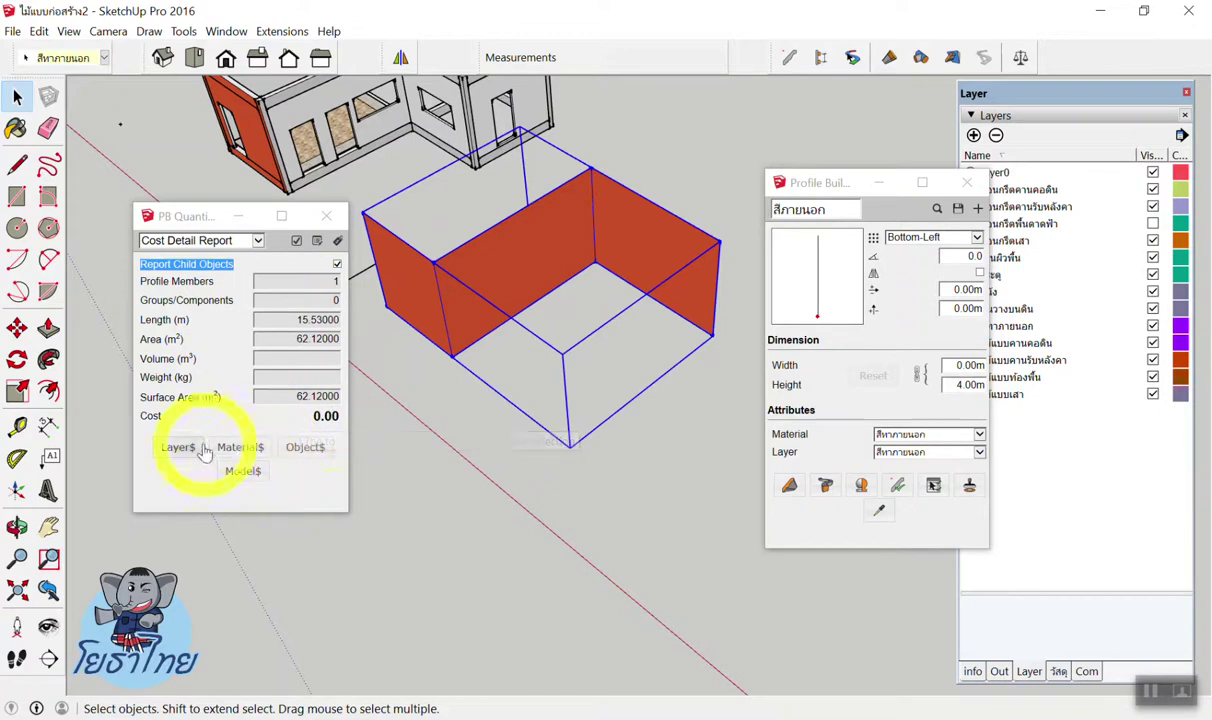
click(400, 533)
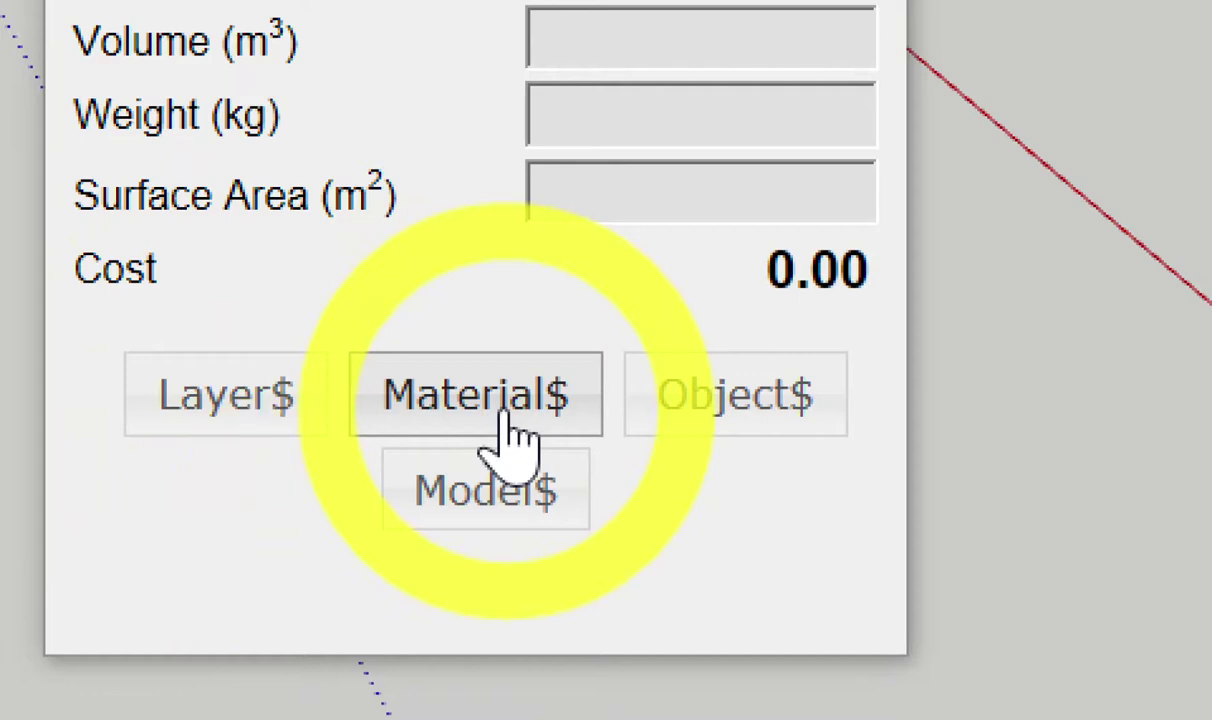
In Material Cost Data, choose สีทาภายนอก and add a new cost row.
click(505, 415)
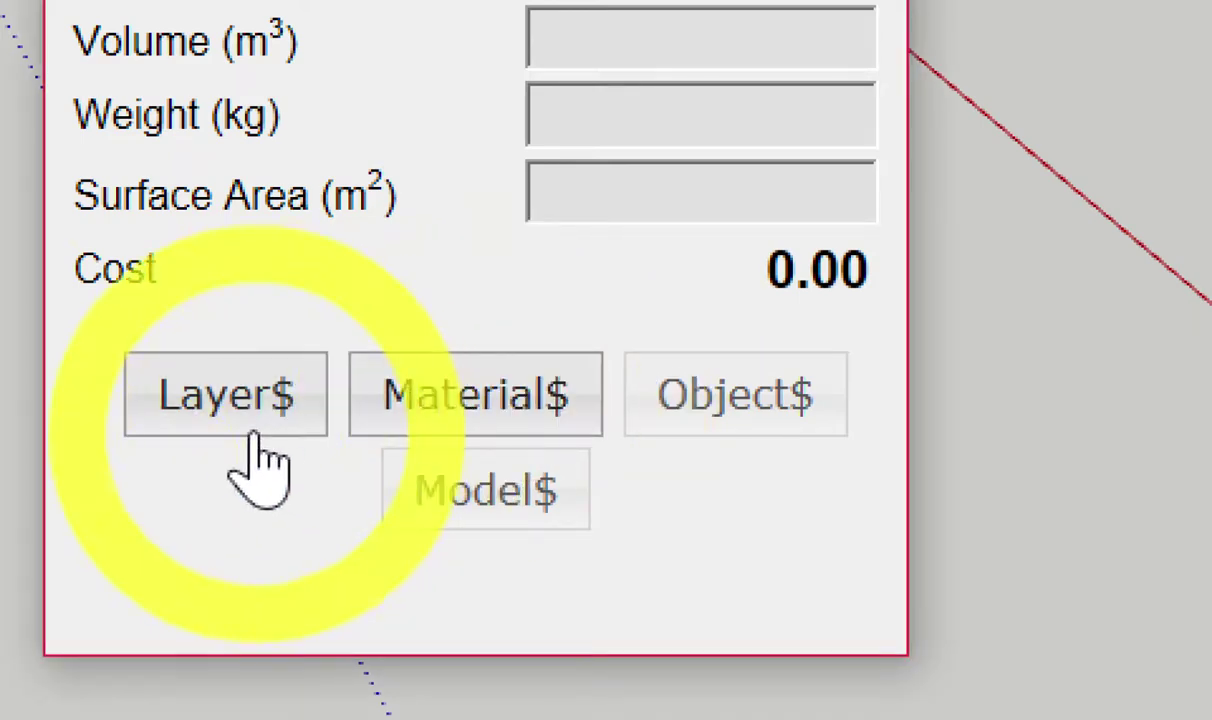
click(470, 400)
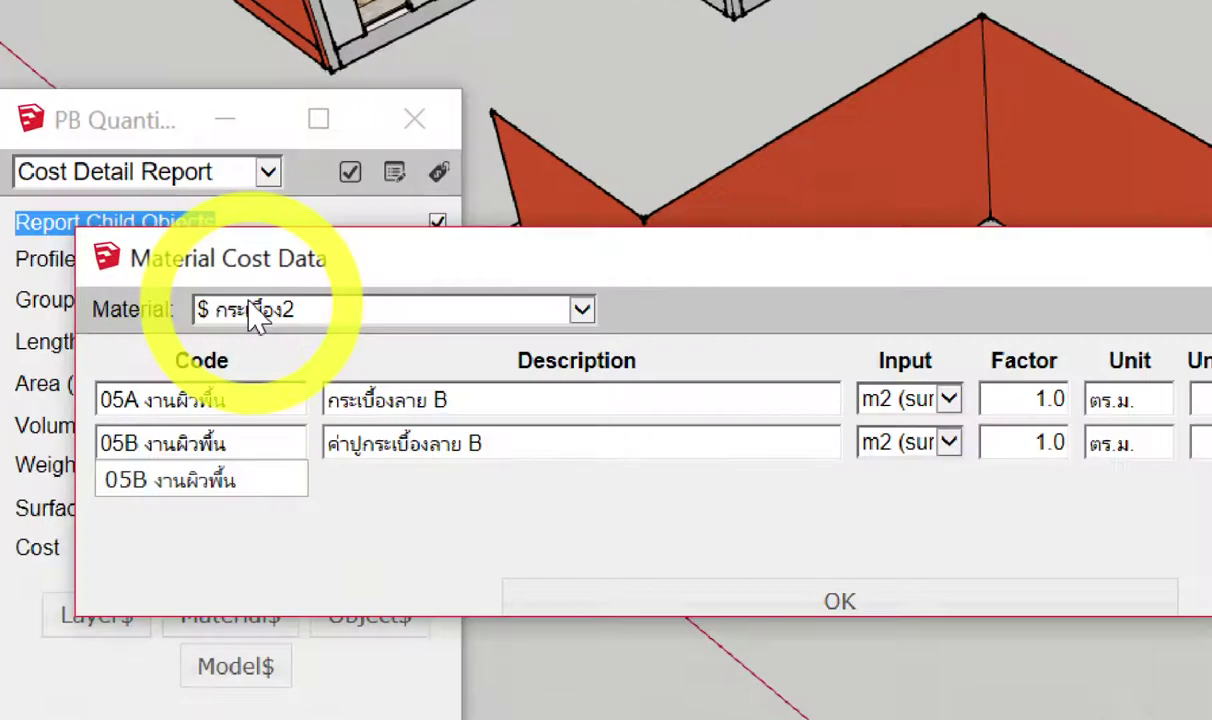
click(254, 304)
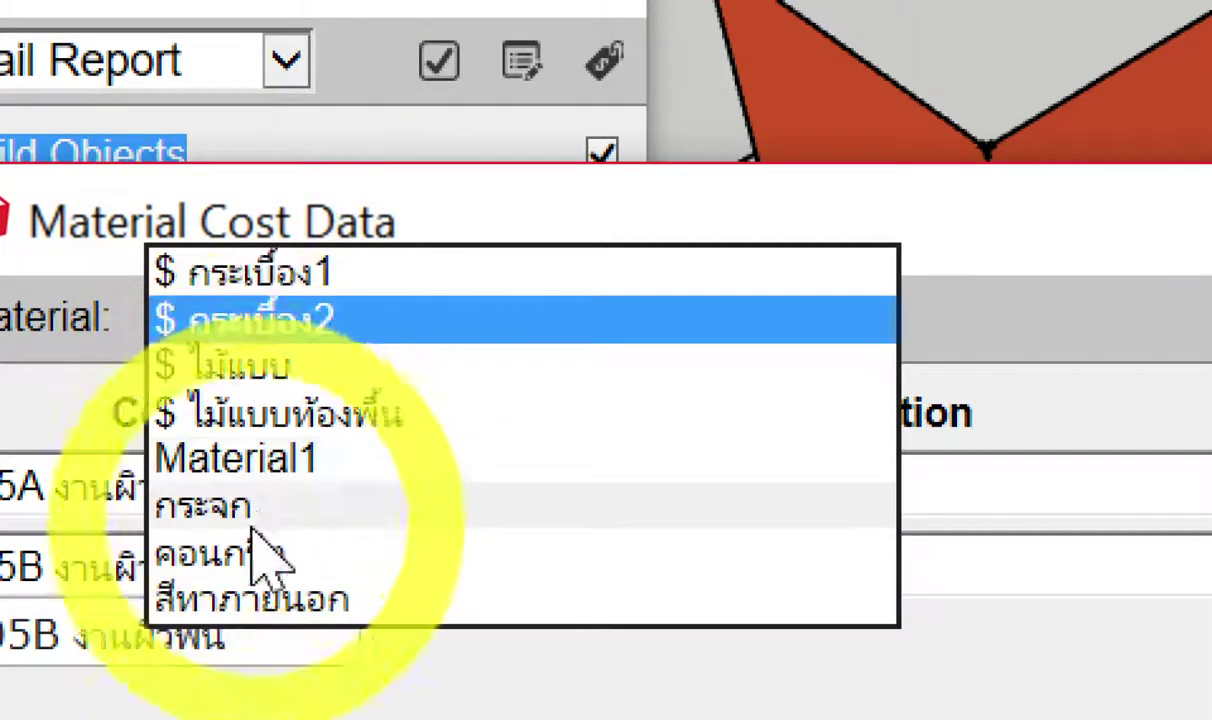
click(255, 588)
click(872, 465)
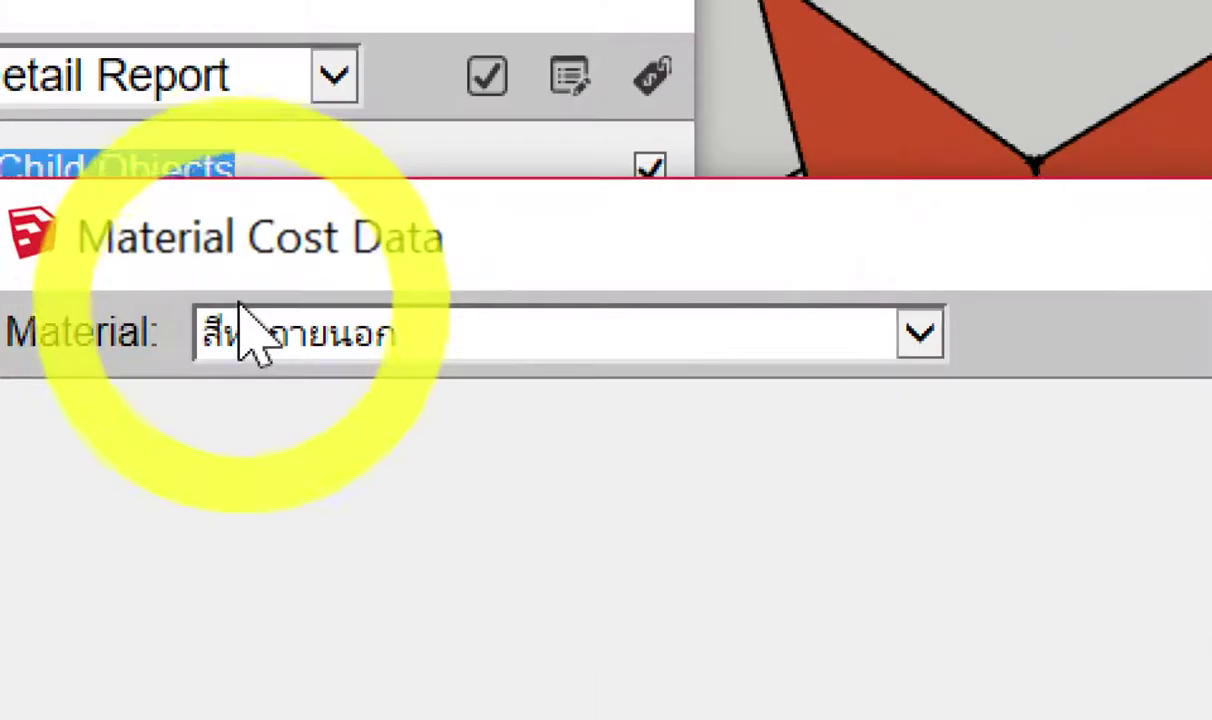
click(240, 313)
click(242, 315)
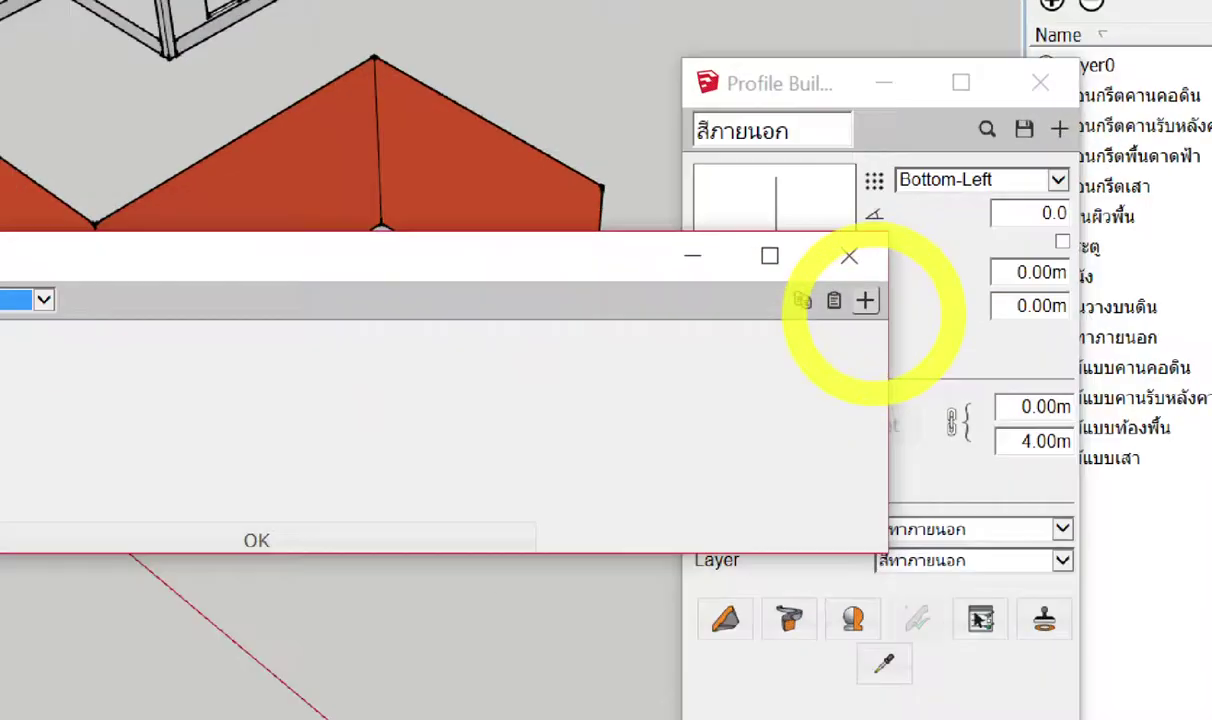
click(867, 305)
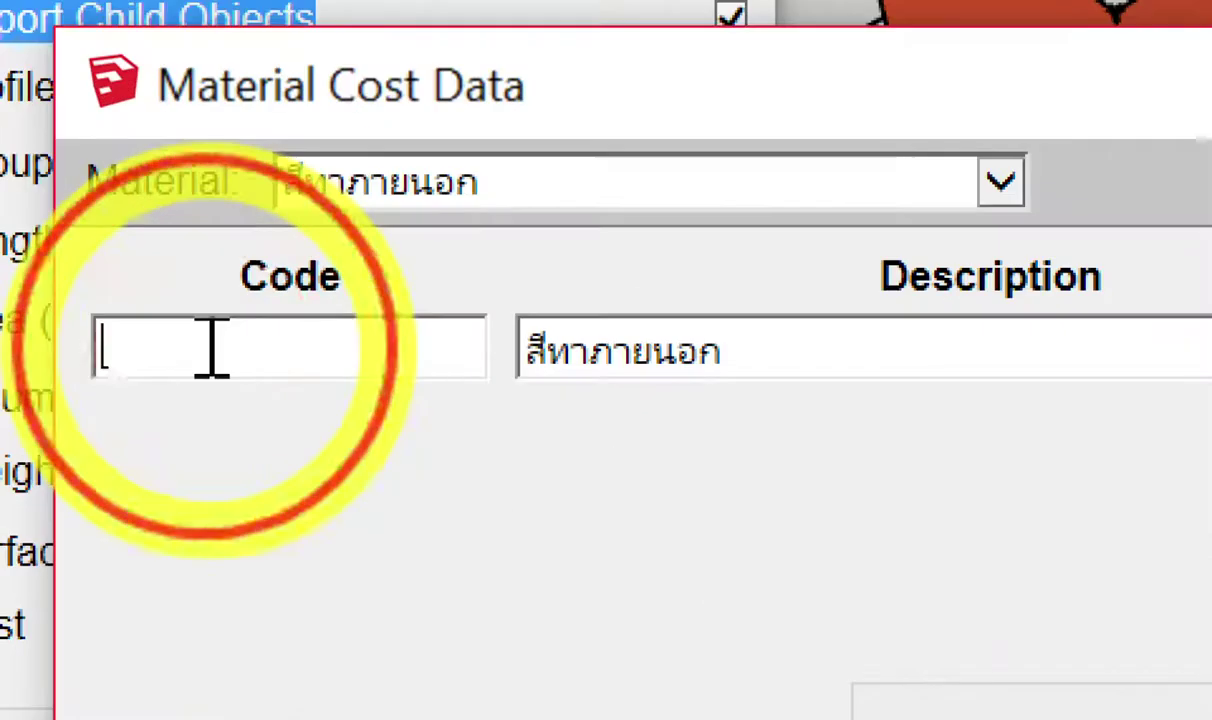
Fill the row with code 07A, m2 input, unit ตร.ม. and unit cost 120.
click(210, 347)
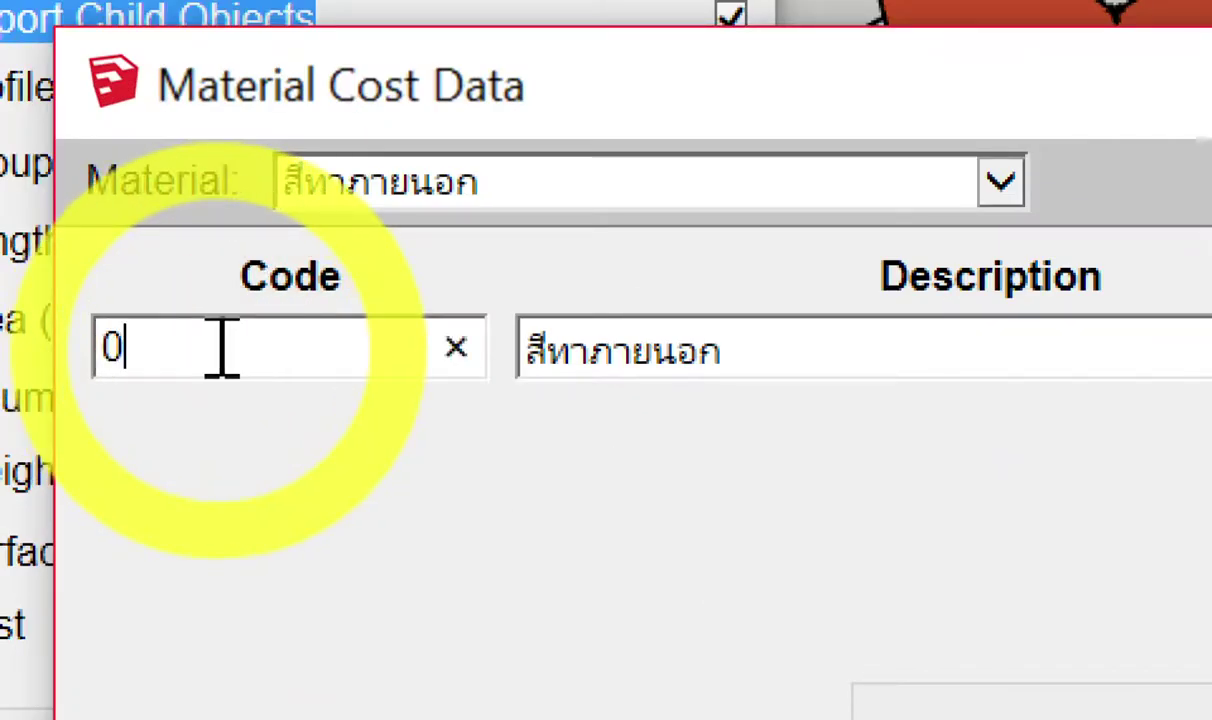
text(7)
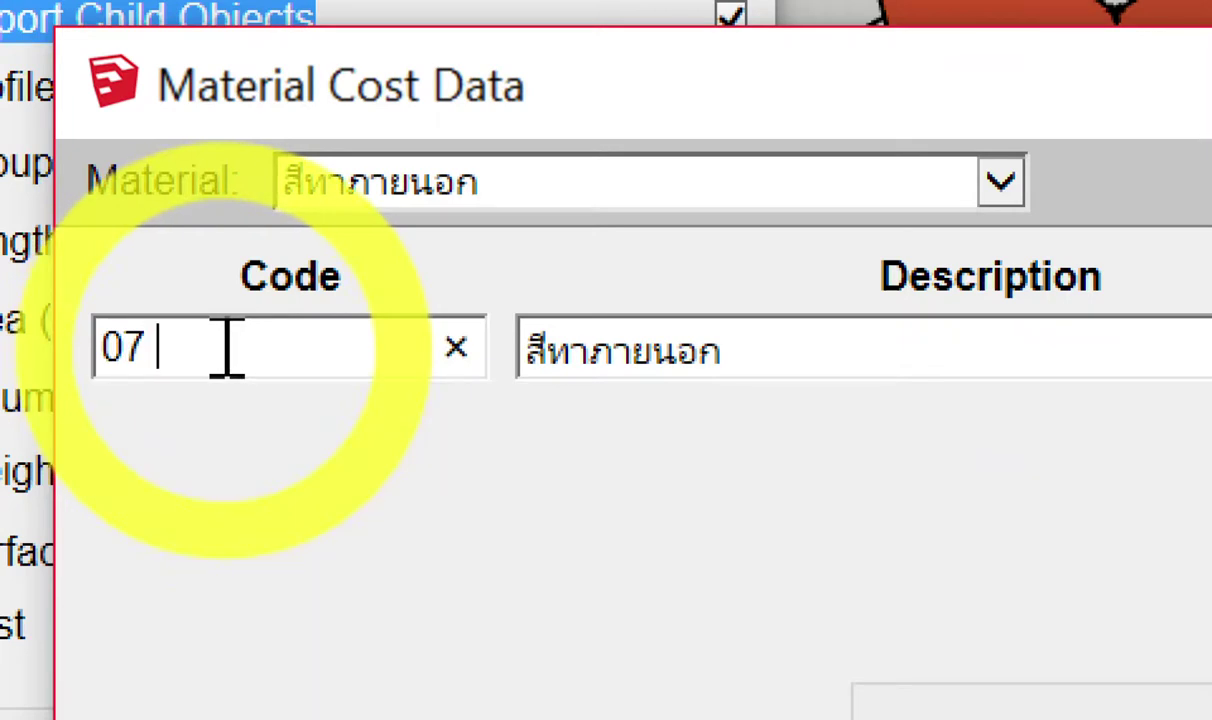
key(alt+shift)
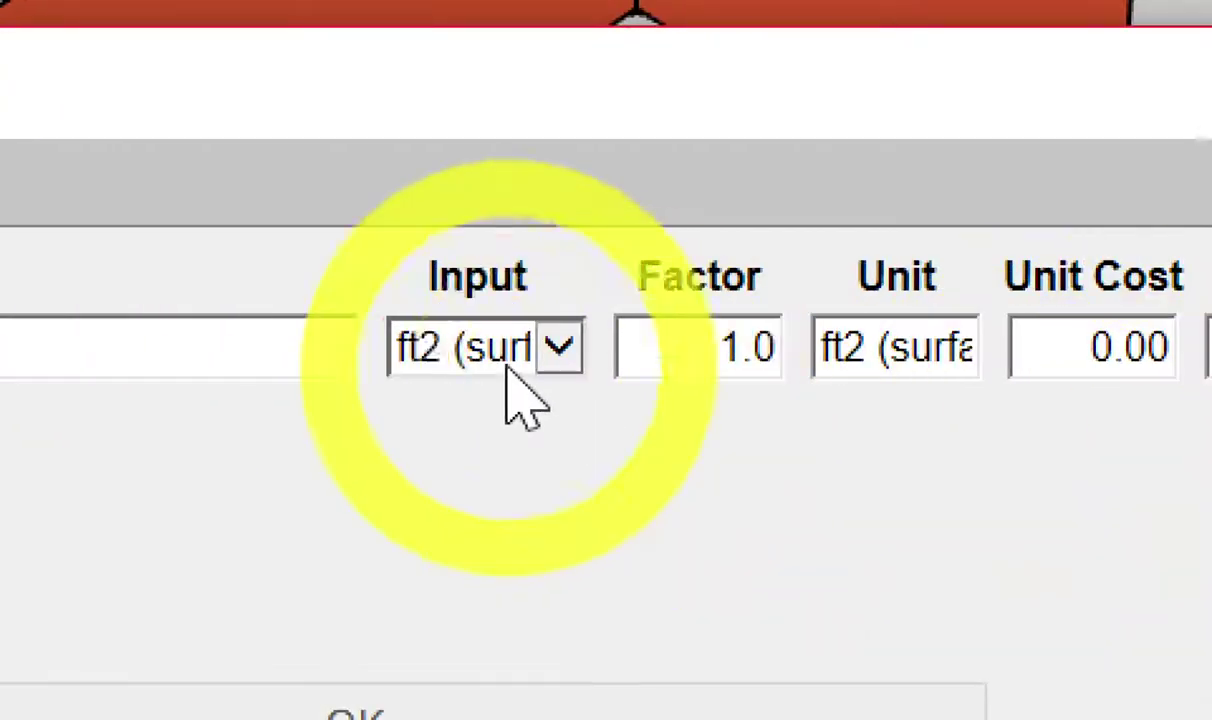
click(505, 376)
click(512, 298)
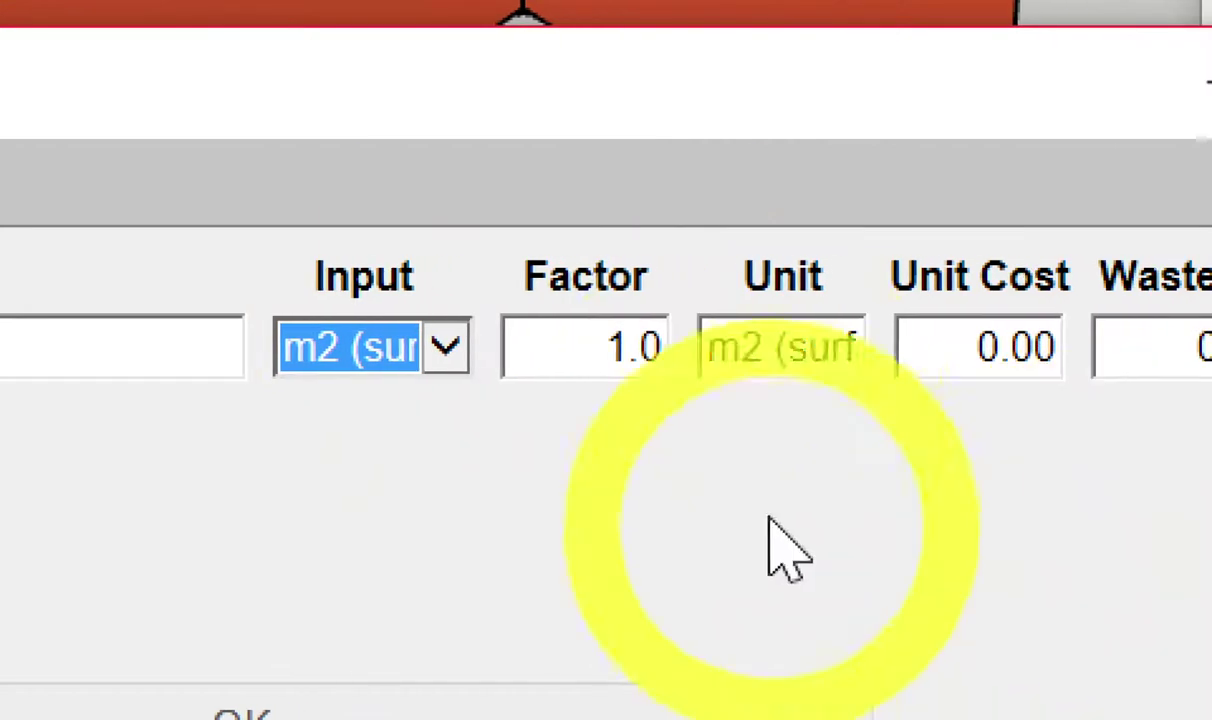
click(787, 347)
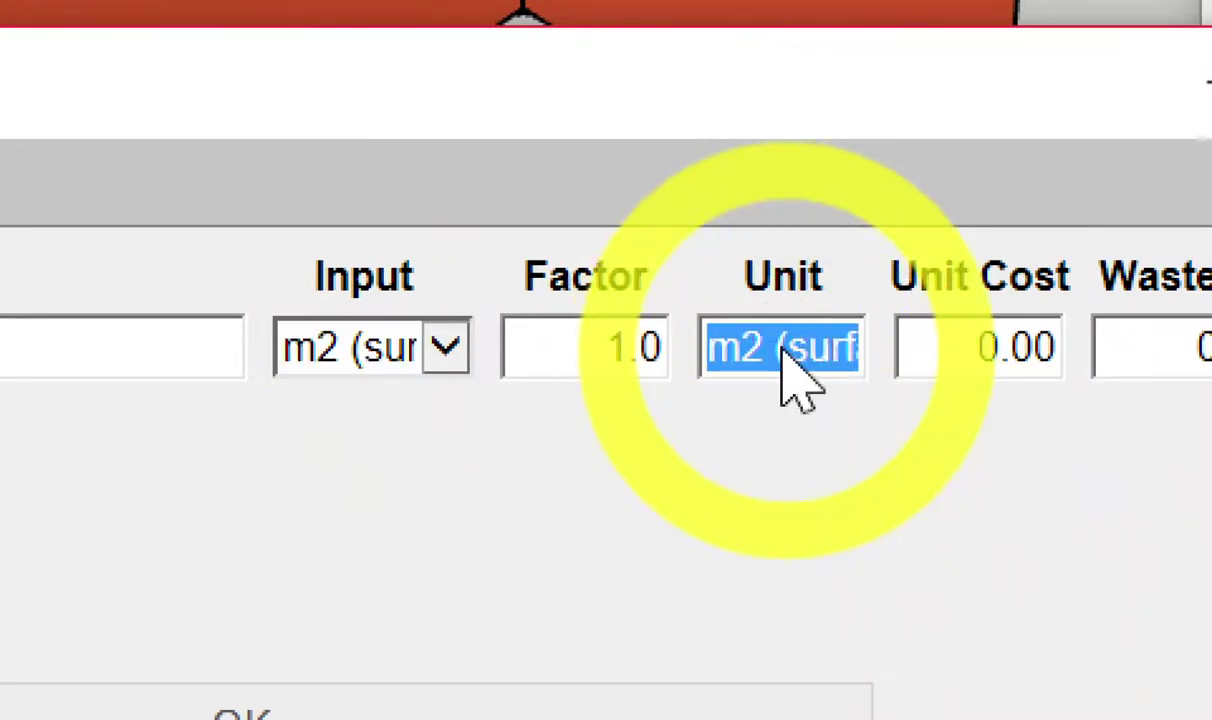
text(ตร.ม)
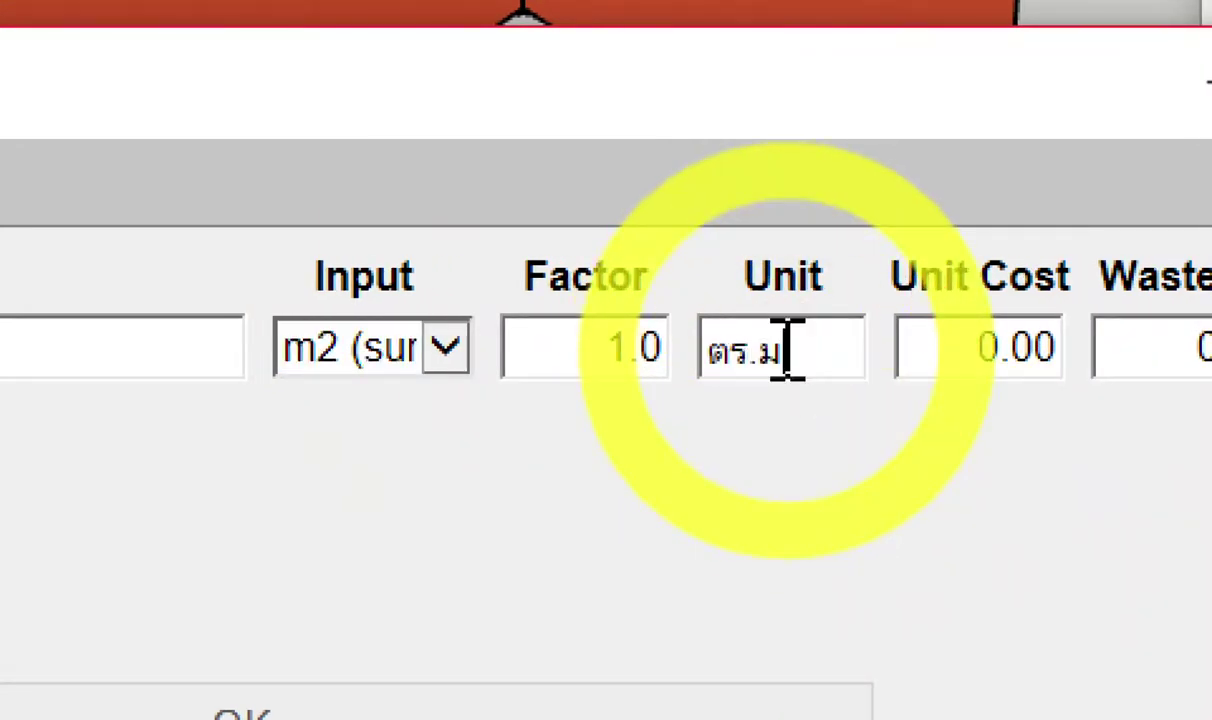
text(.)
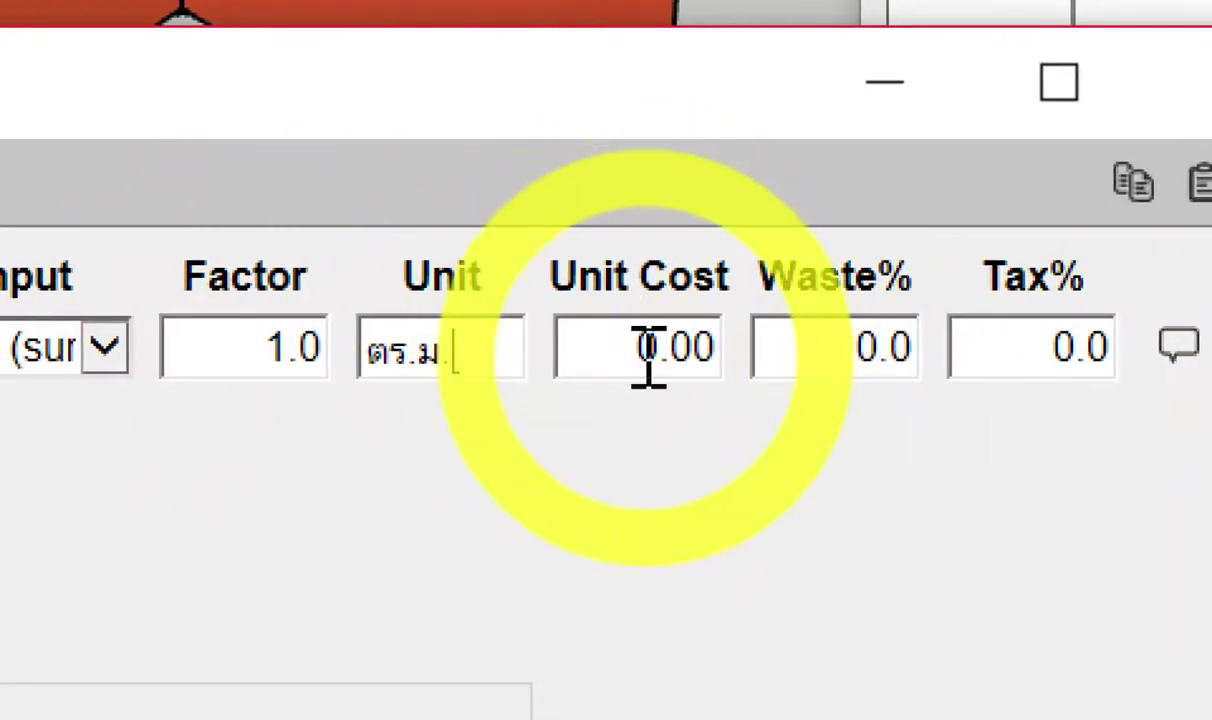
drag(944, 350, 1055, 360)
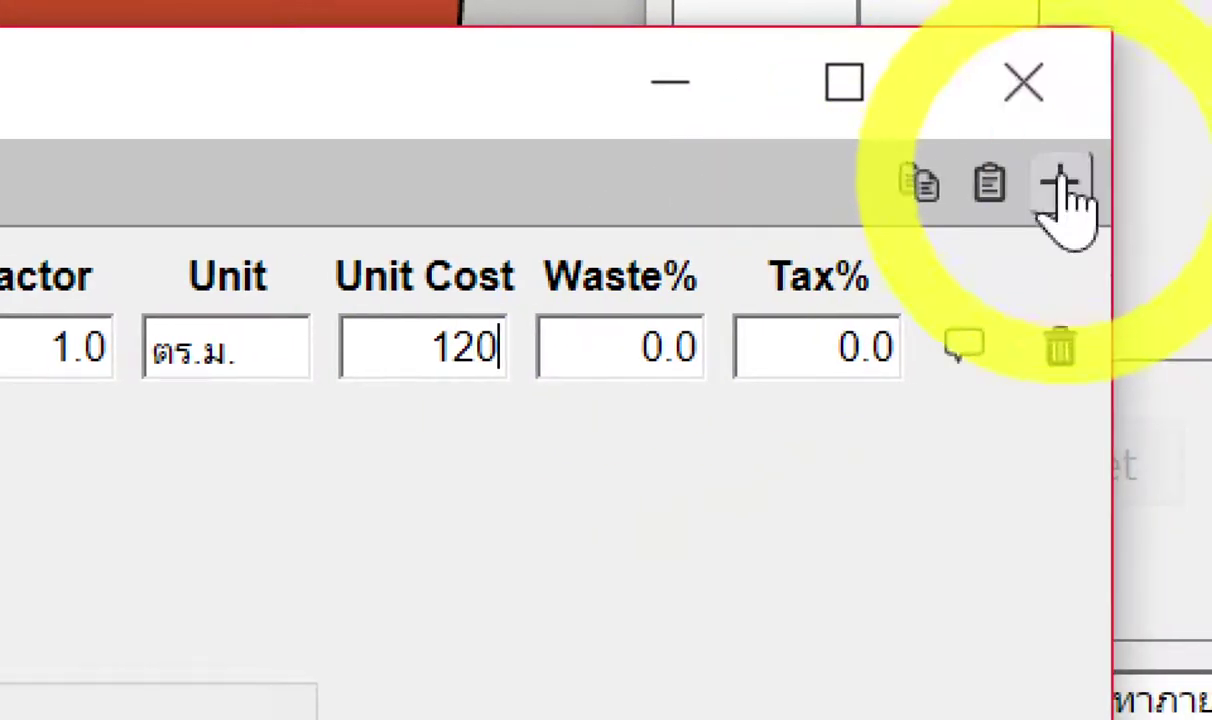
click(1071, 195)
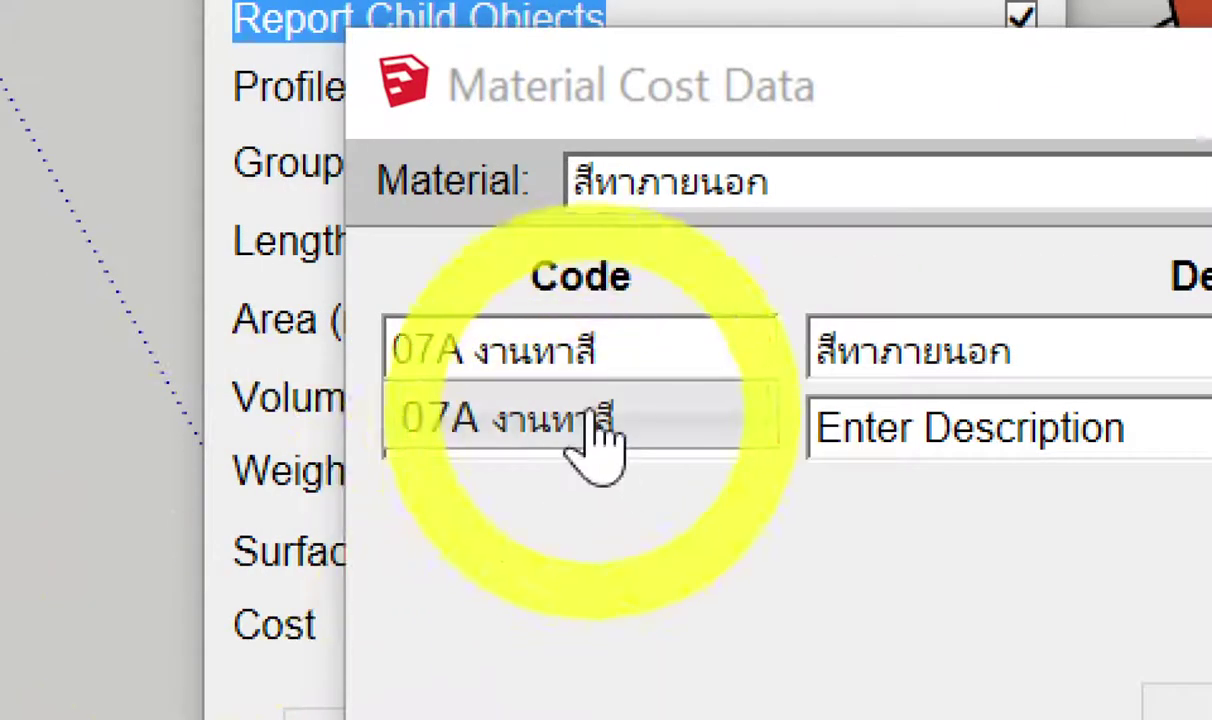
Give the second row code 07B and description ค่าแรงสีทาภายนอก, copied from the first row.
click(593, 415)
click(593, 415)
text(0)
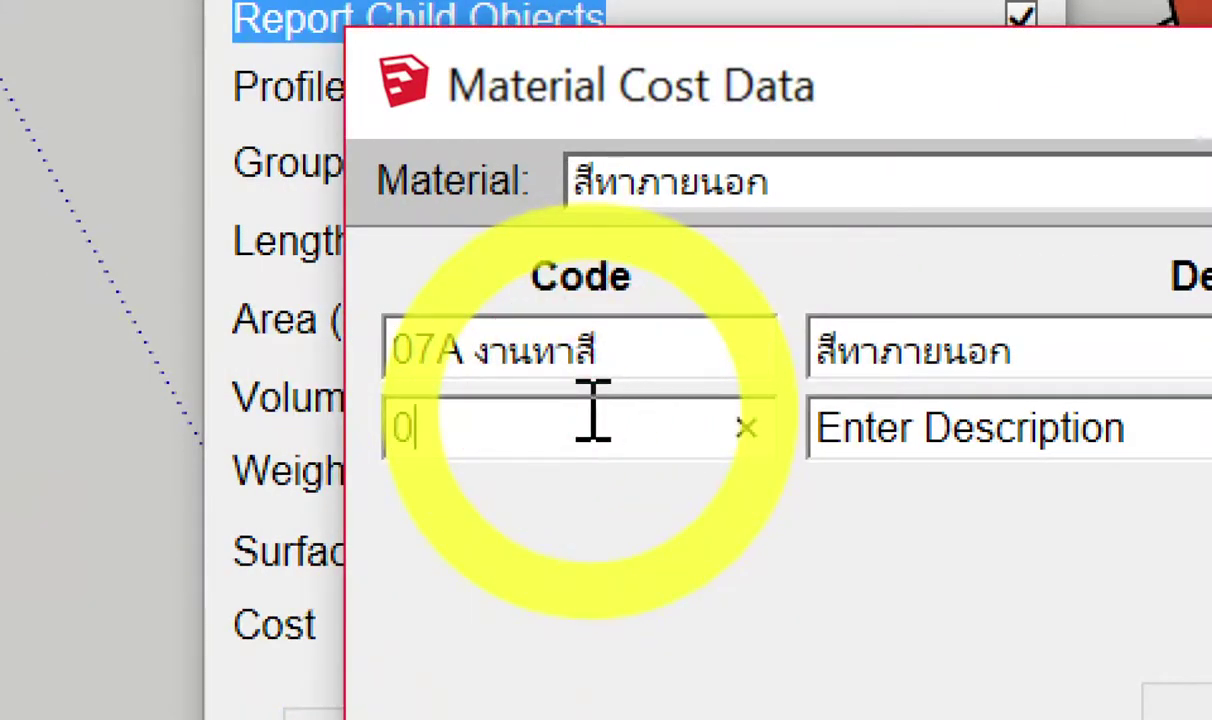
text(7B งานทาสี)
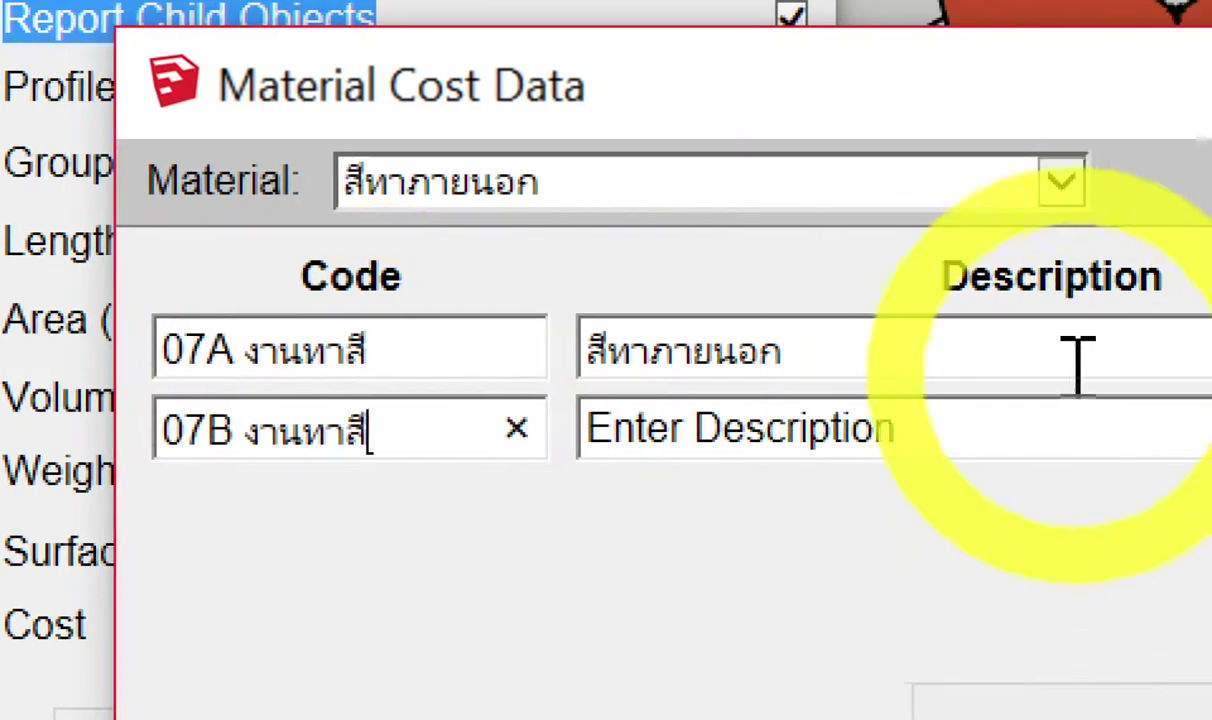
double_click(1133, 350)
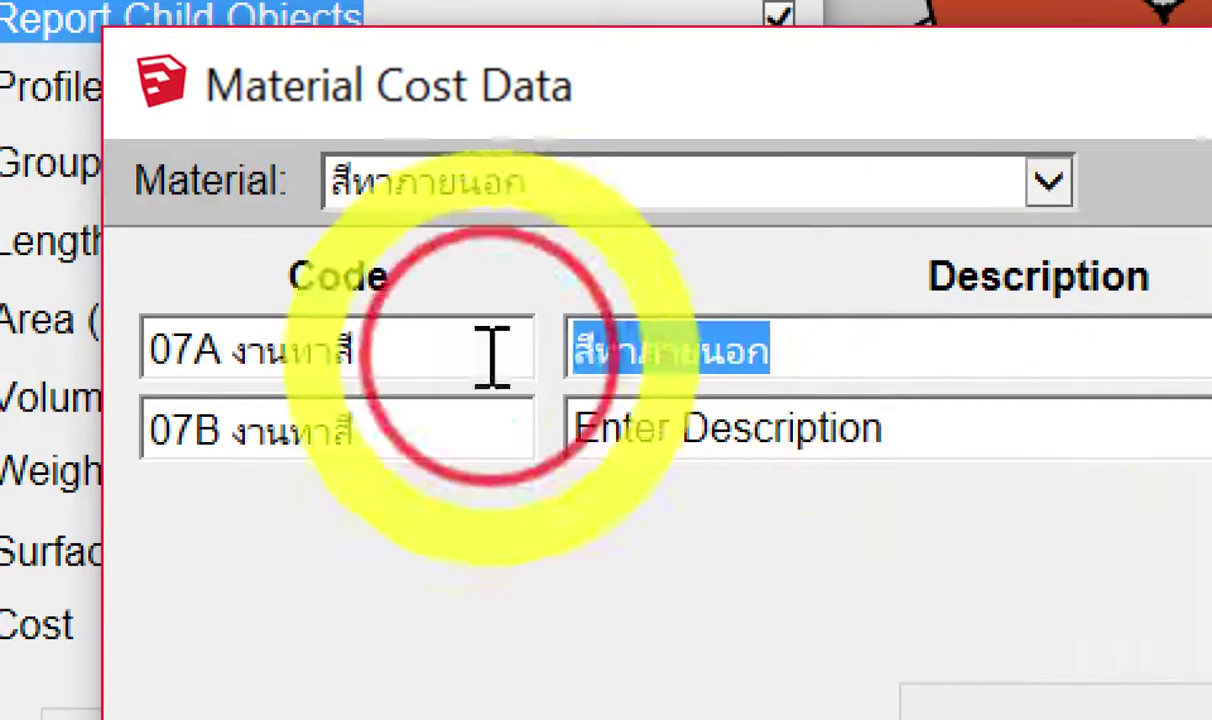
key(ctrl+c)
click(918, 422)
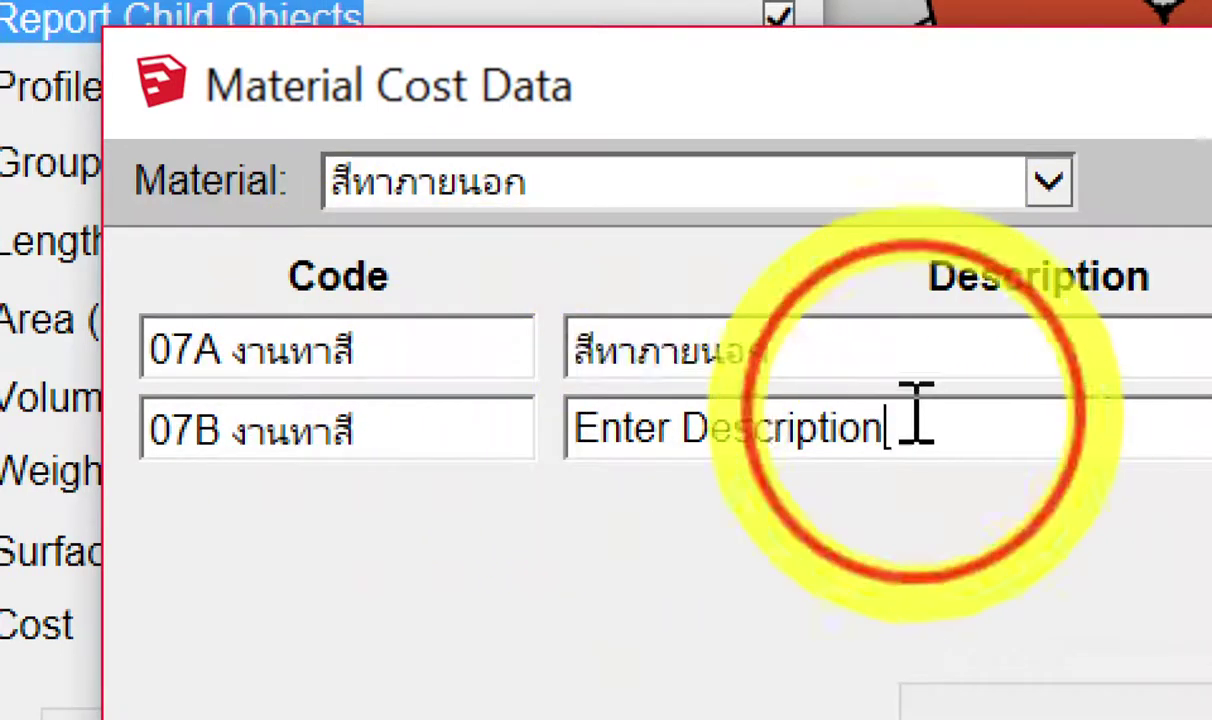
key(ctrl+a)
key(ctrl+v)
click(584, 432)
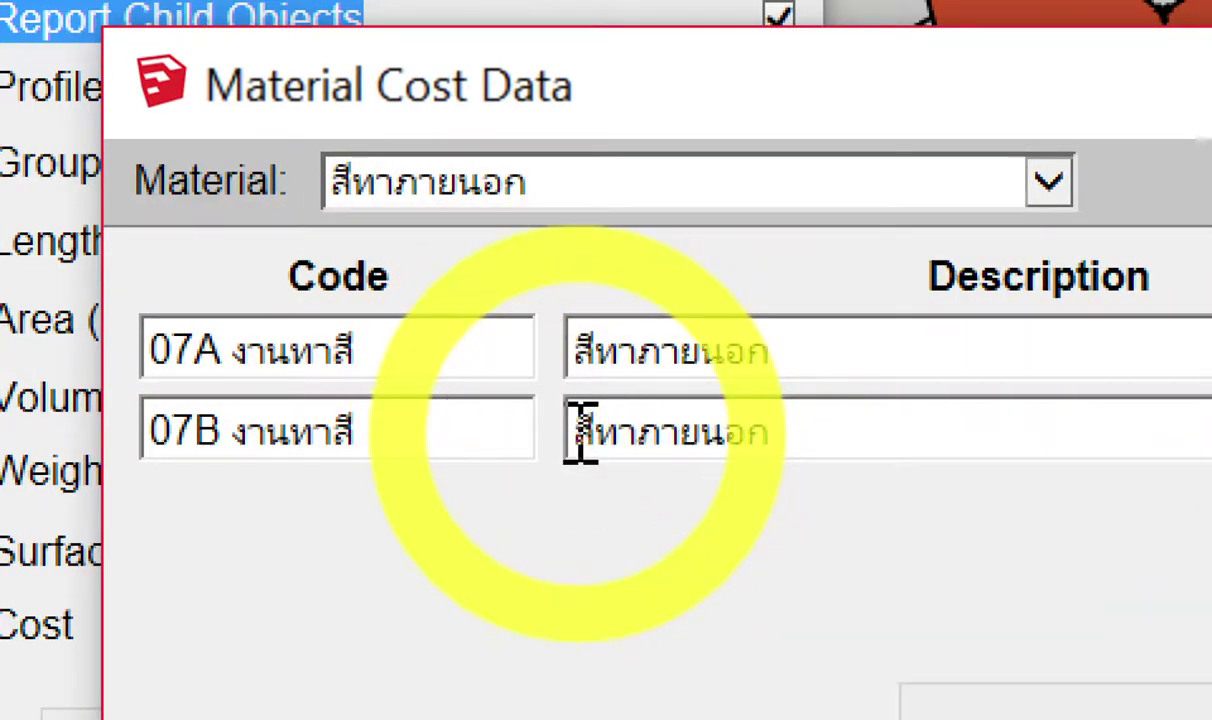
text(ค่าแรง)
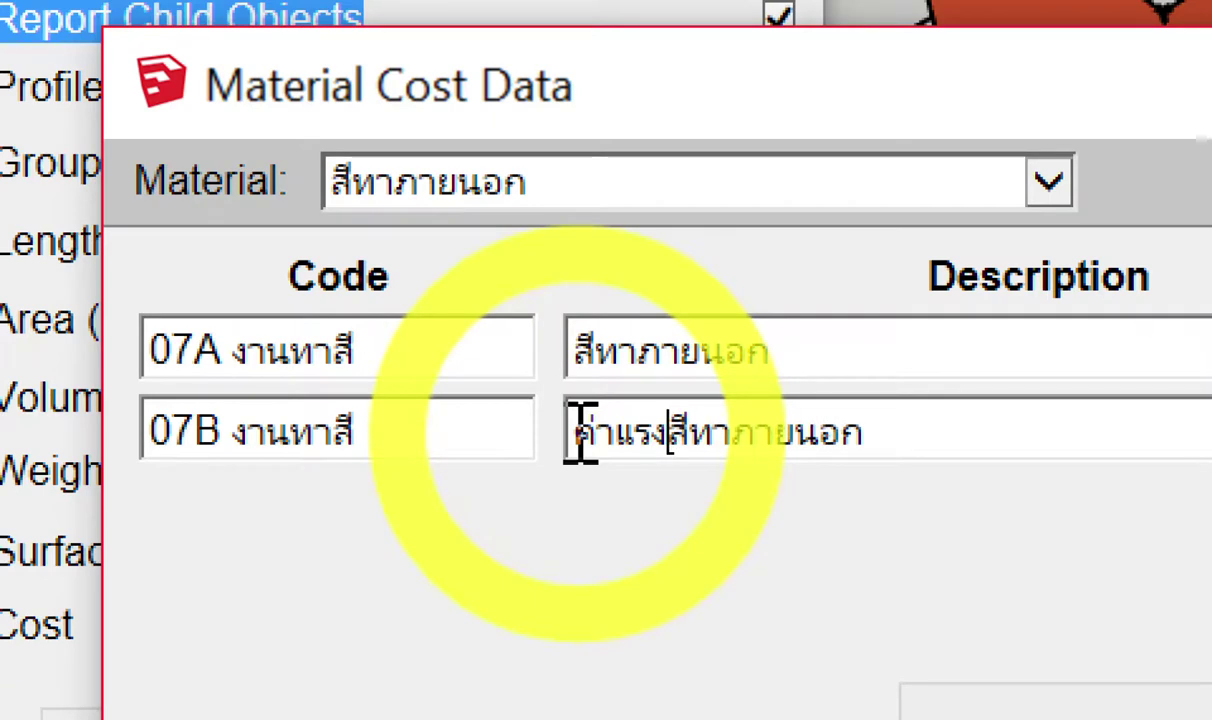
Set the 07B row to m2 input, unit ตร.ม., unit cost 35, and save the cost data.
click(640, 430)
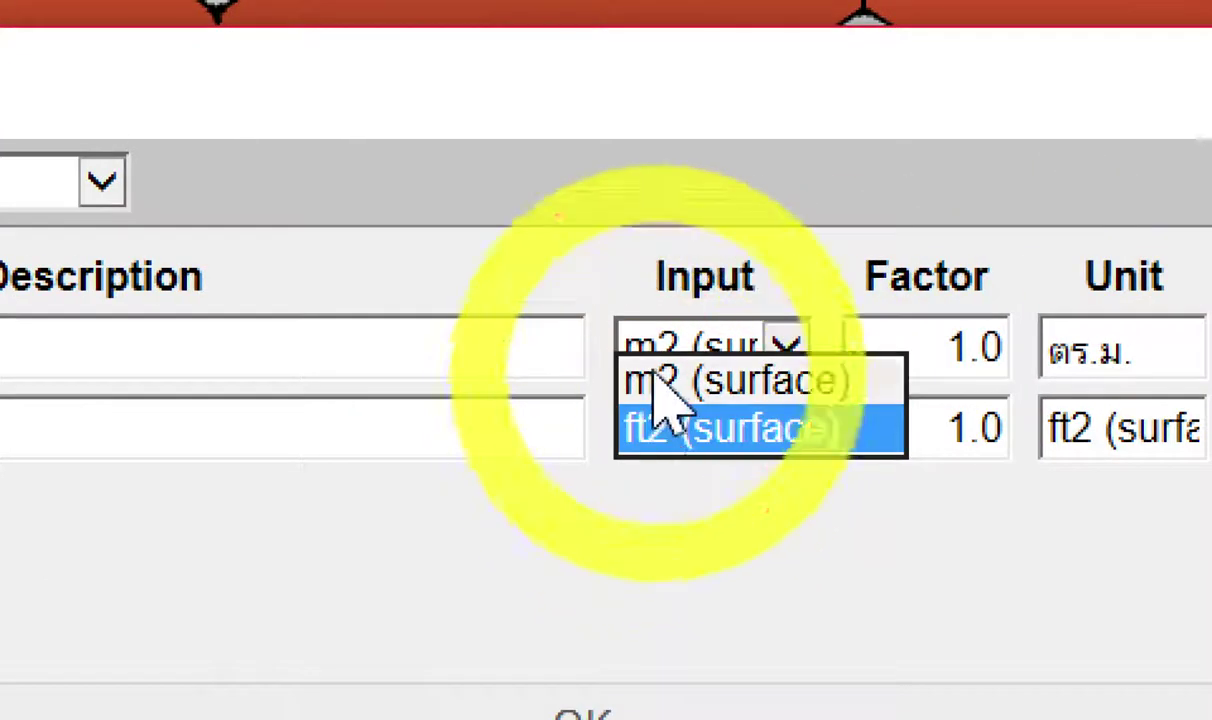
click(660, 382)
drag(930, 355, 680, 400)
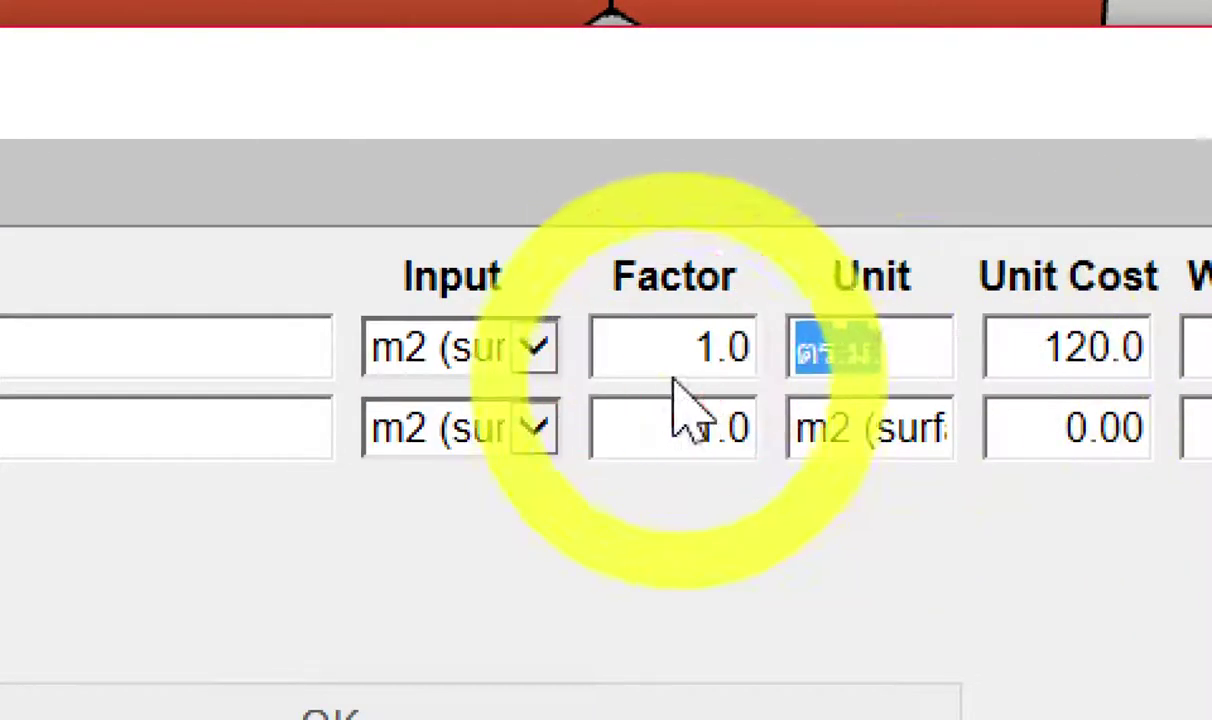
triple_click(825, 433)
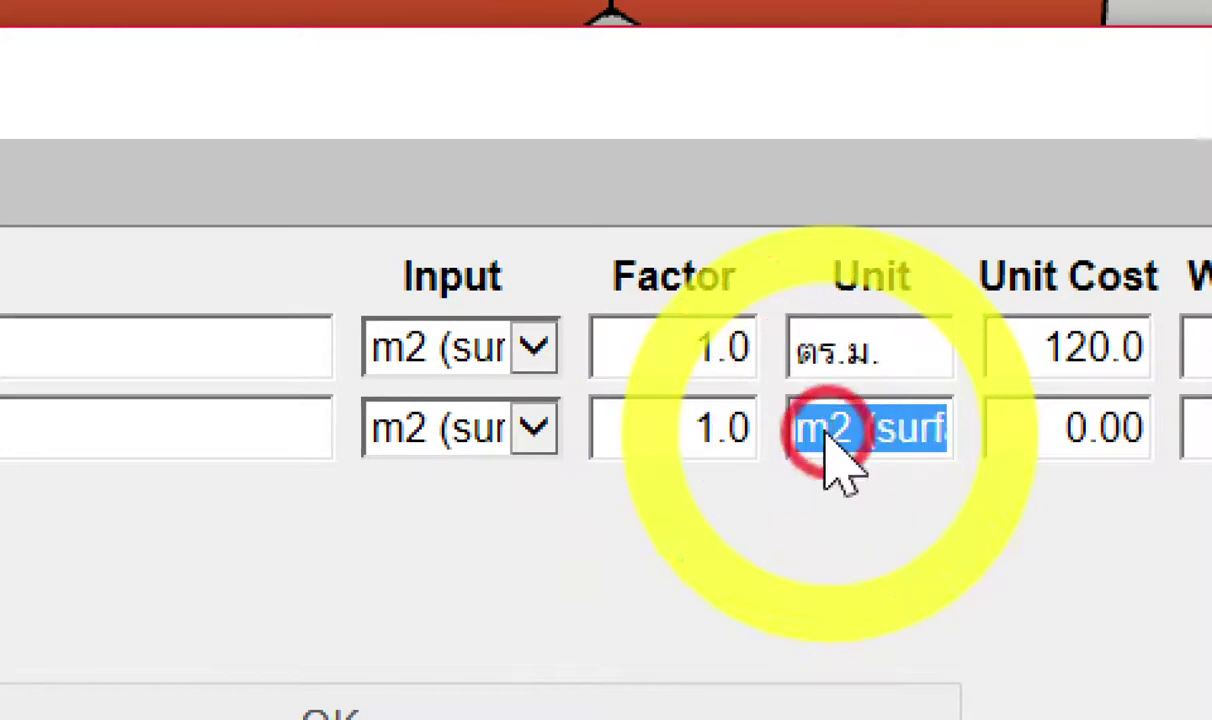
key(ctrl+v)
triple_click(1055, 428)
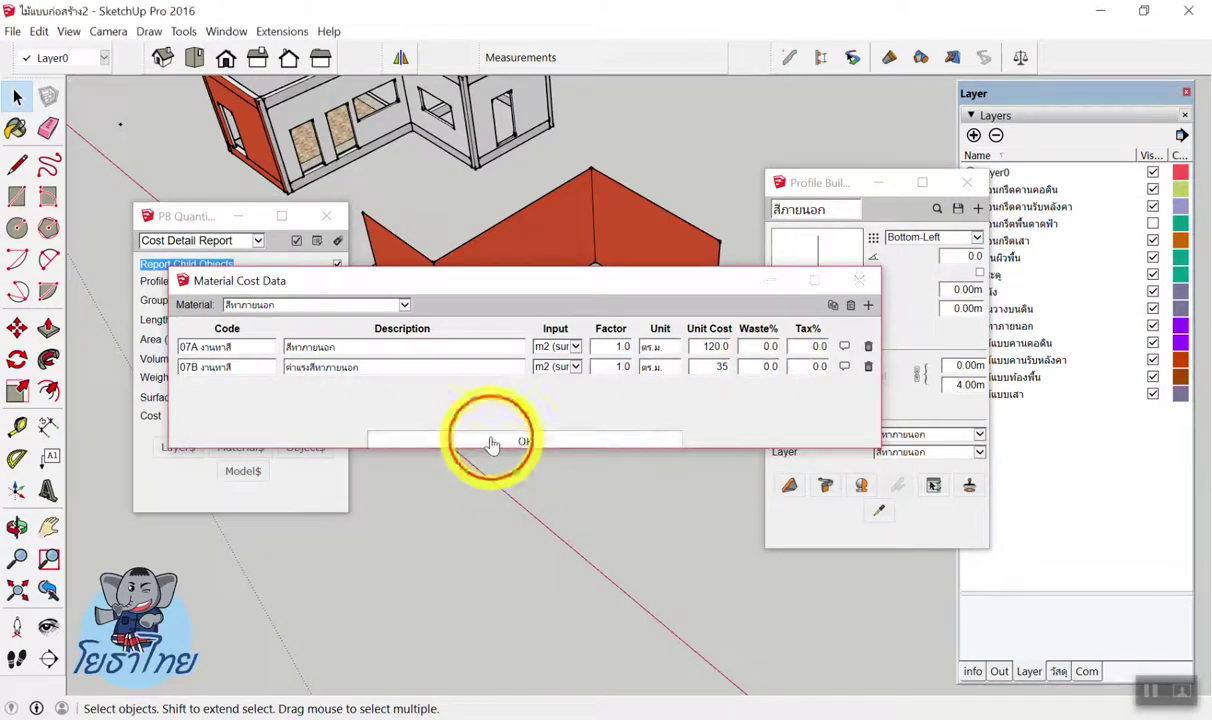
click(487, 439)
Draw a 1 × 1 test square on the ground and make it a group.
key(r)
click(497, 388)
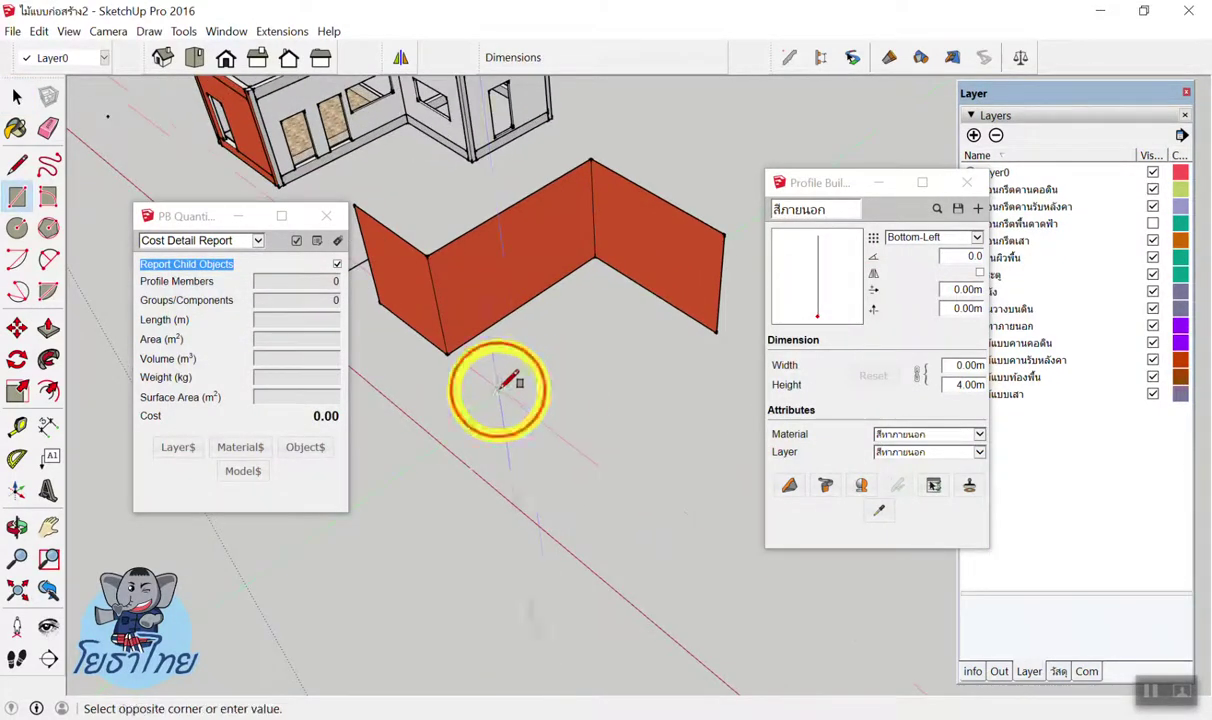
click(640, 412)
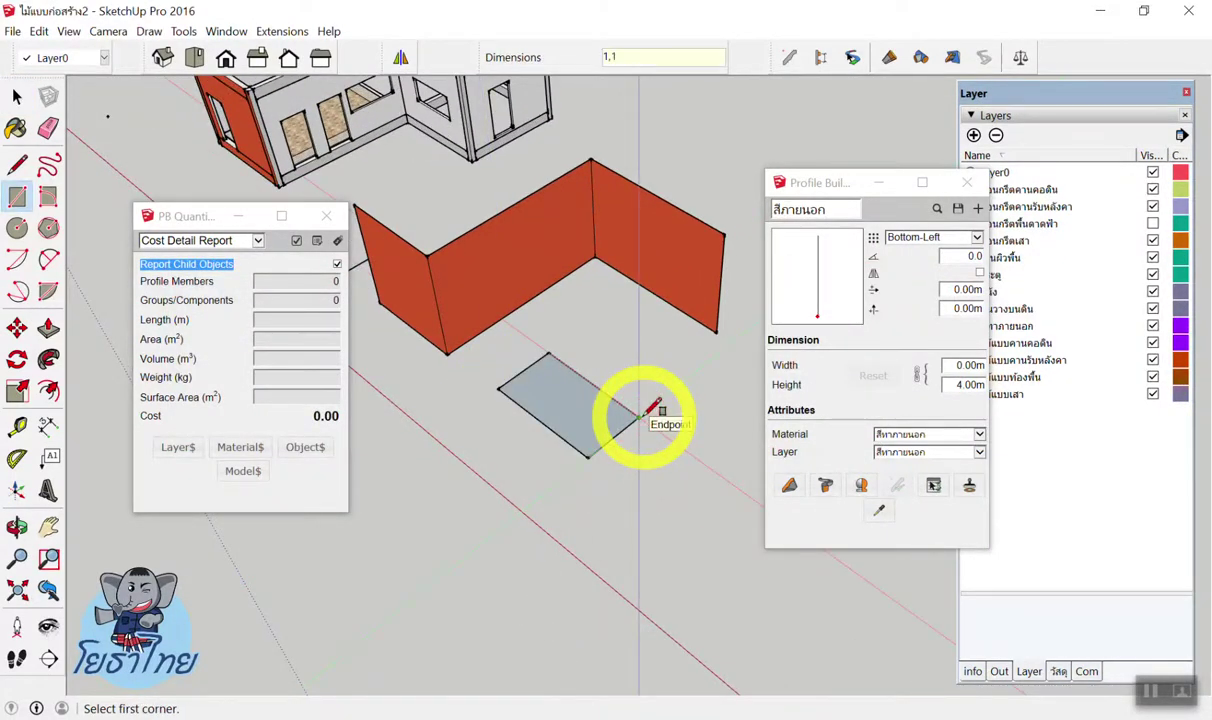
key(Escape)
key(space)
scroll(498, 393, up, 5)
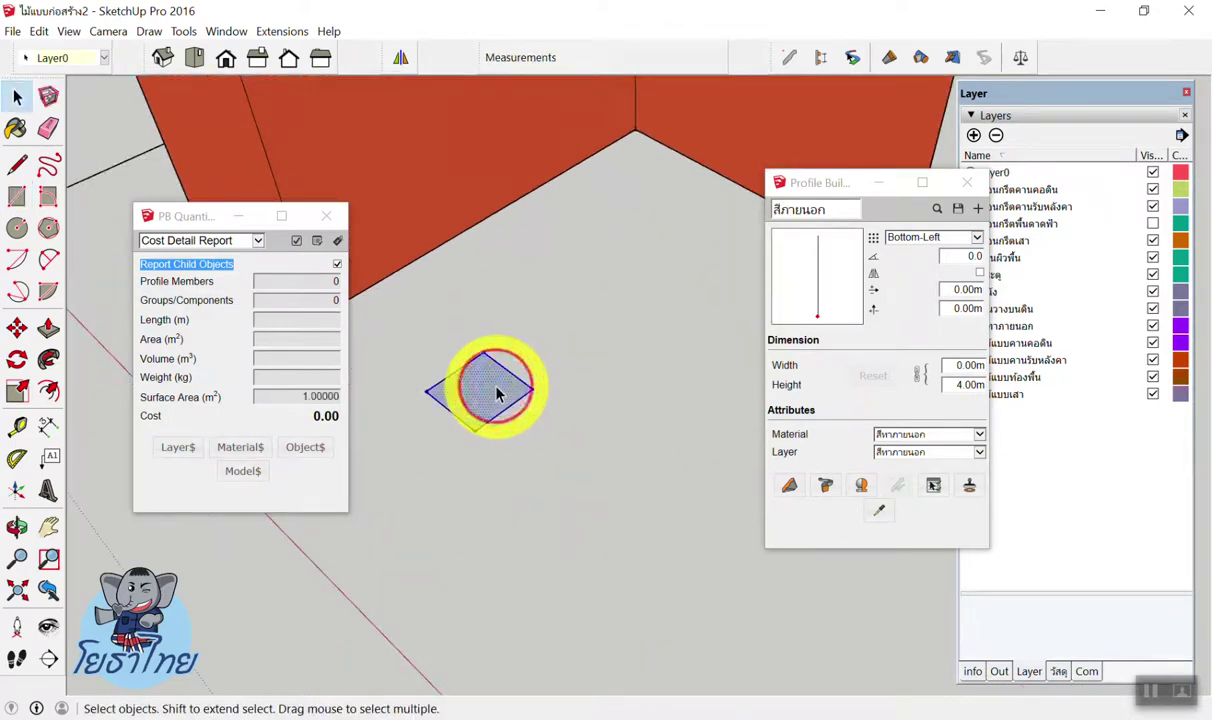
right_click(497, 393)
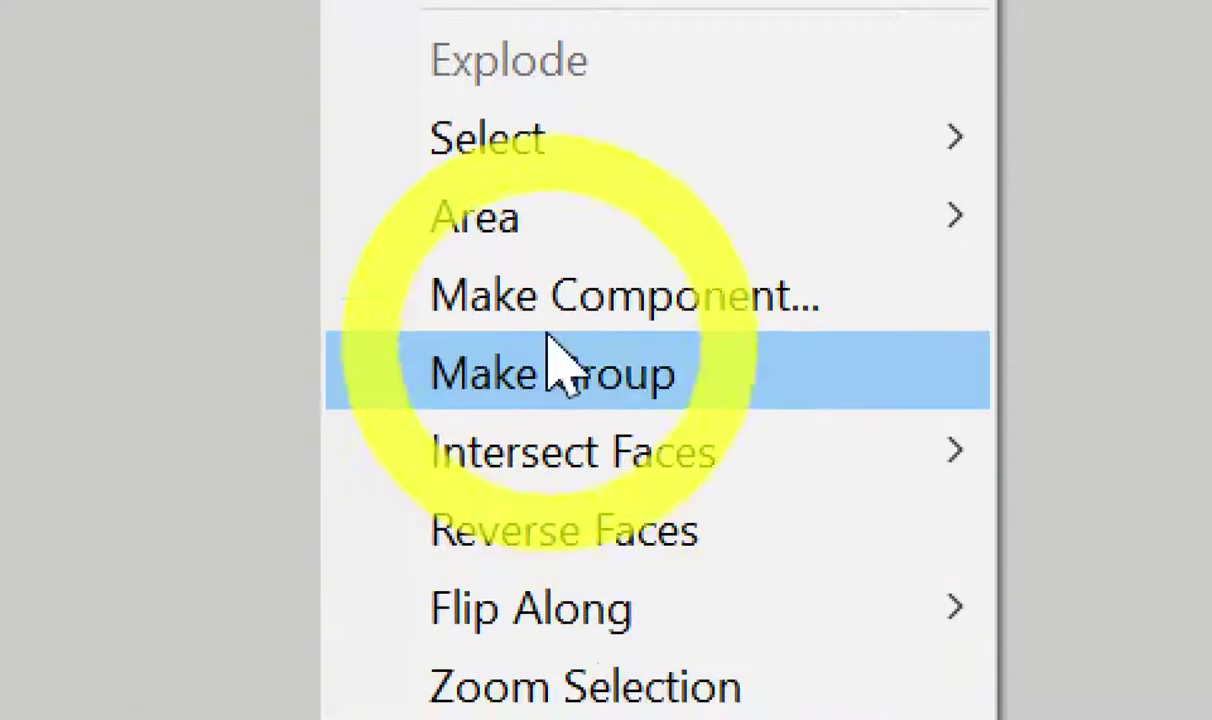
click(560, 392)
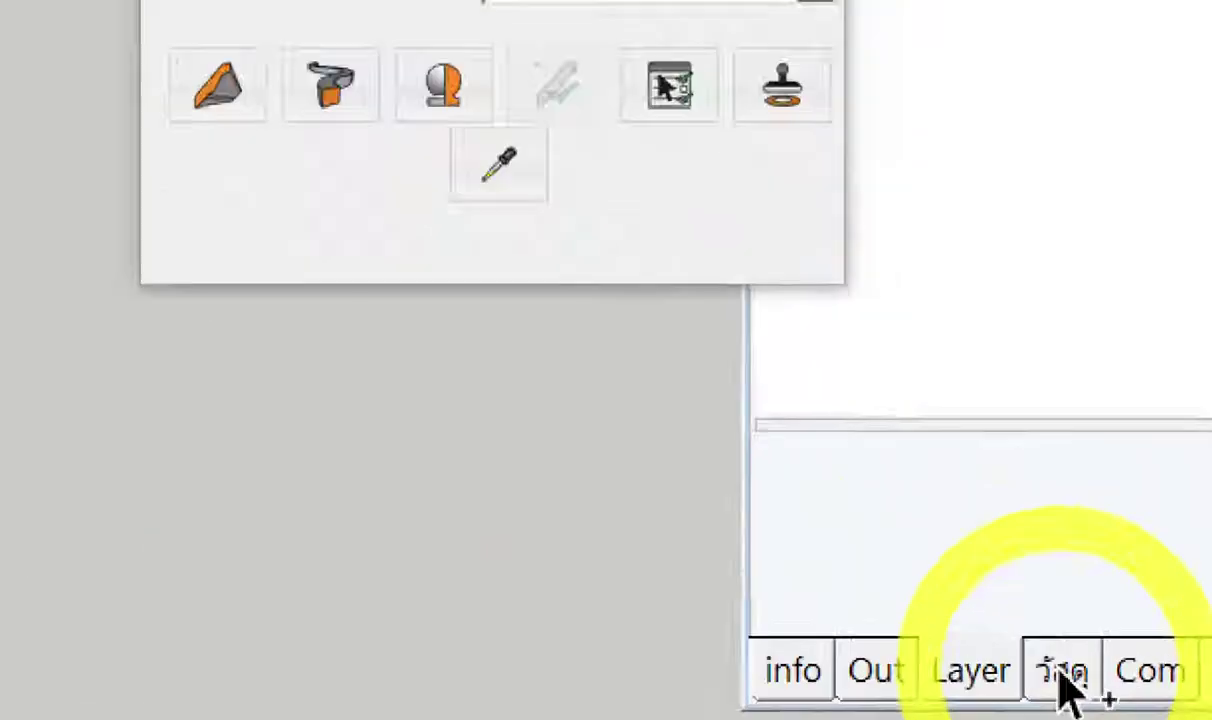
Paint the square with สีทาภายนอก and check its quantifier cost of 155.00.
click(1058, 673)
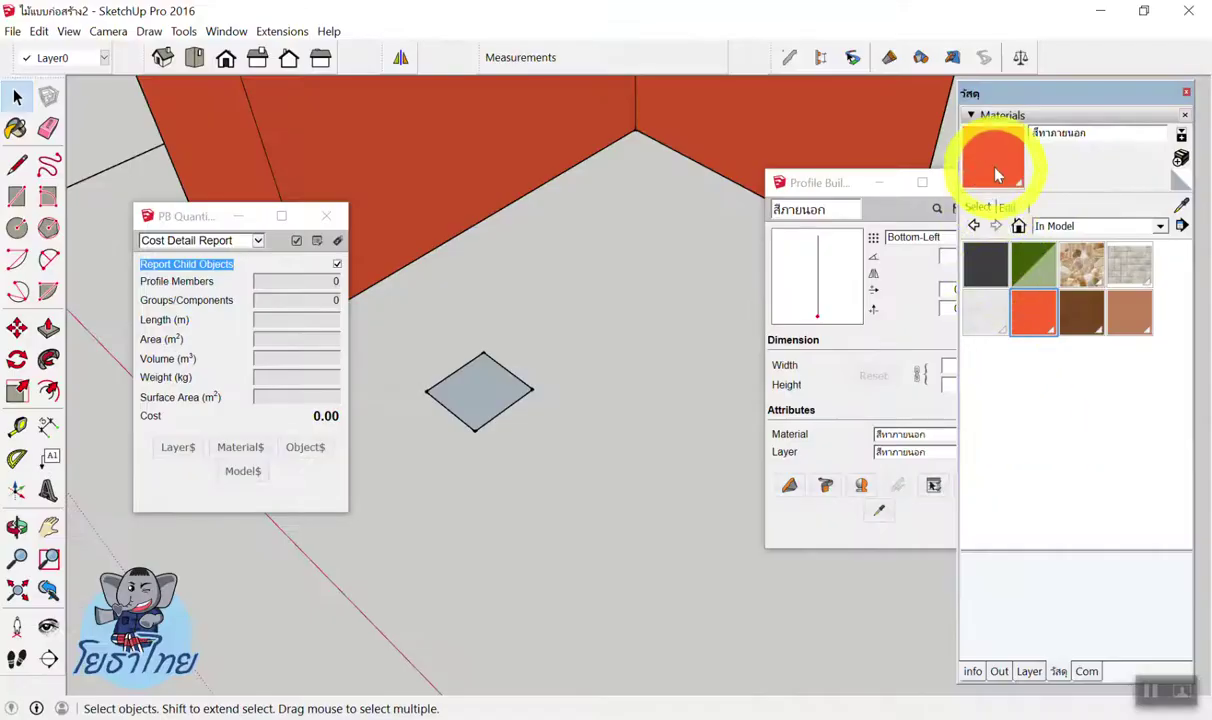
click(997, 175)
click(473, 379)
key(space)
click(495, 400)
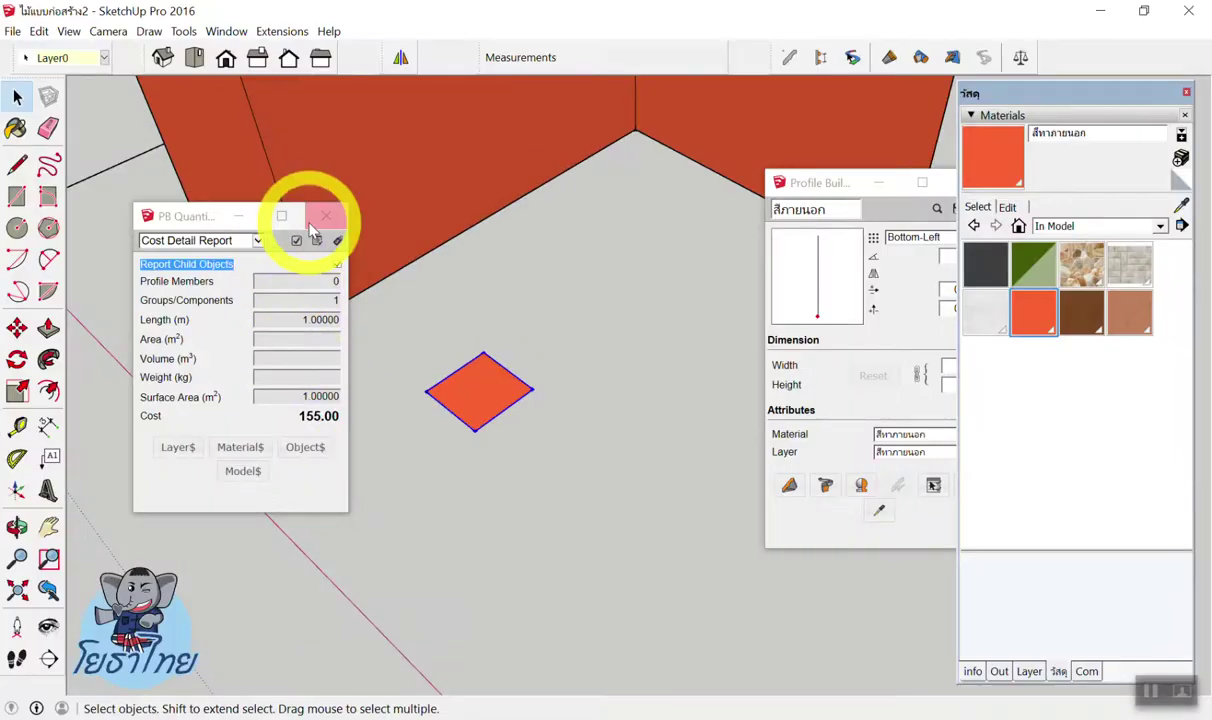
click(316, 240)
Close the square's cost inspector and clear the selection.
click(475, 380)
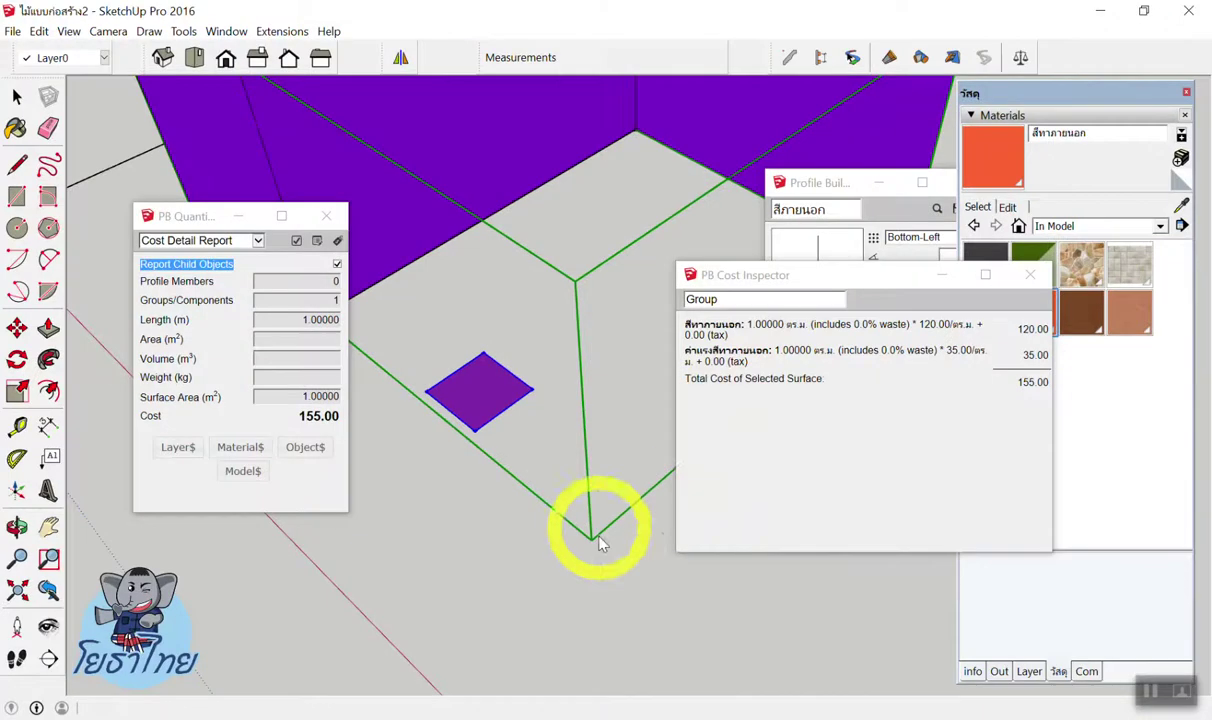
click(599, 539)
scroll(568, 558, down, 3)
scroll(546, 487, down, 2)
scroll(541, 505, down, 2)
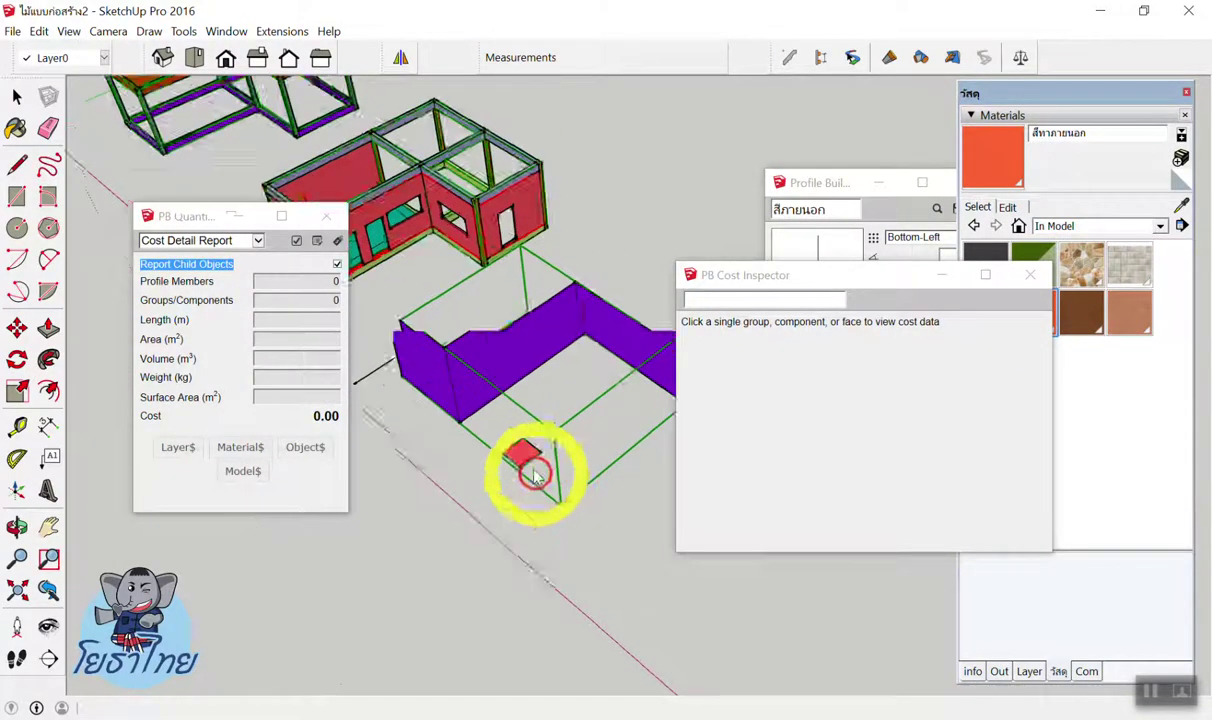
scroll(533, 475, up, 3)
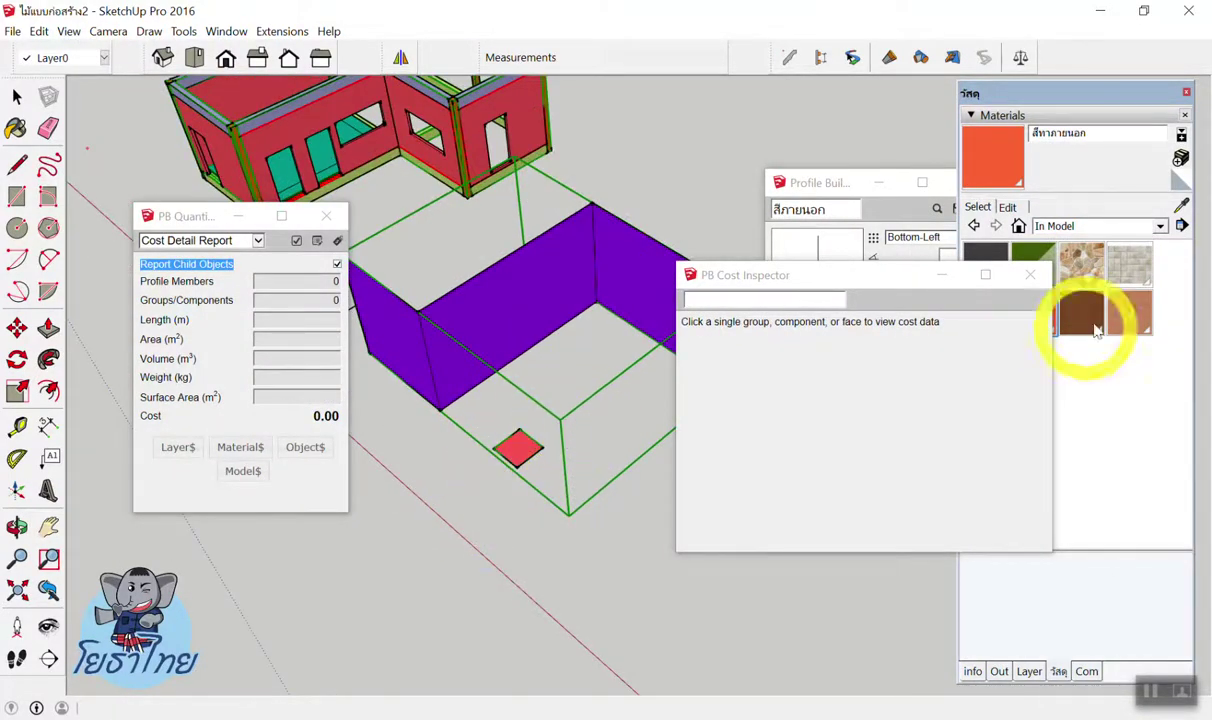
Select and deselect the orange wall group, then start a new Profile Builder wall member.
key(b)
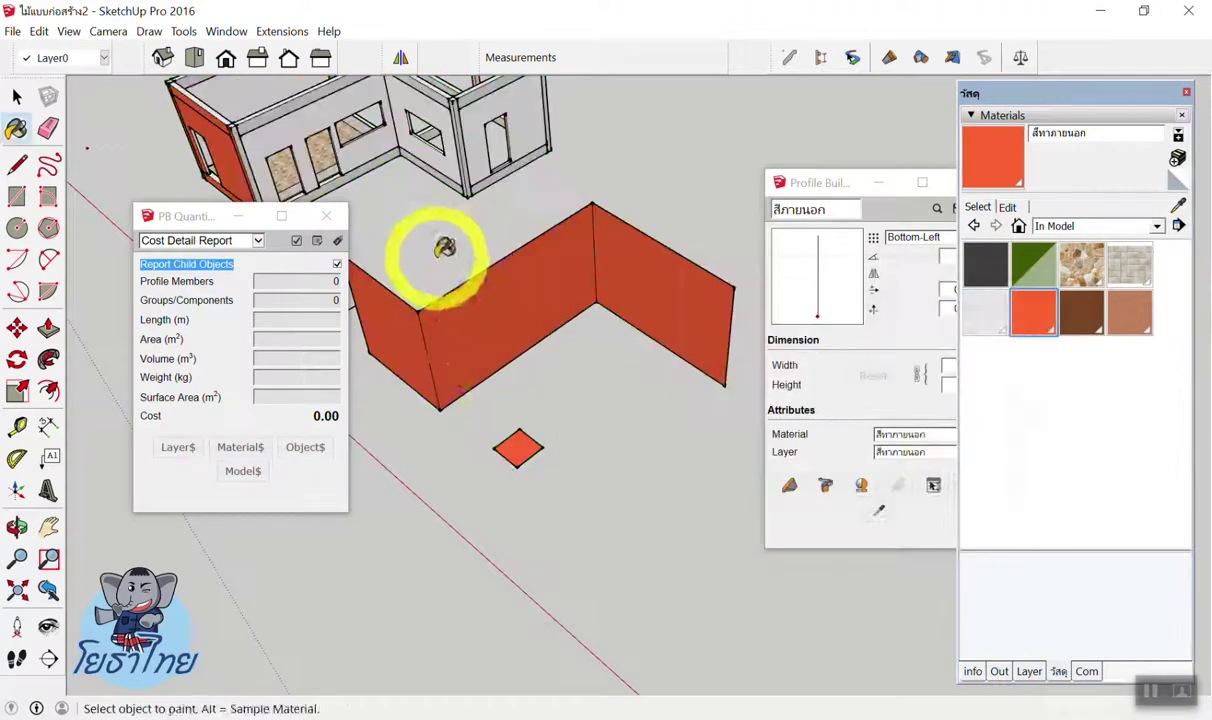
key(space)
scroll(500, 325, down, 2)
click(500, 325)
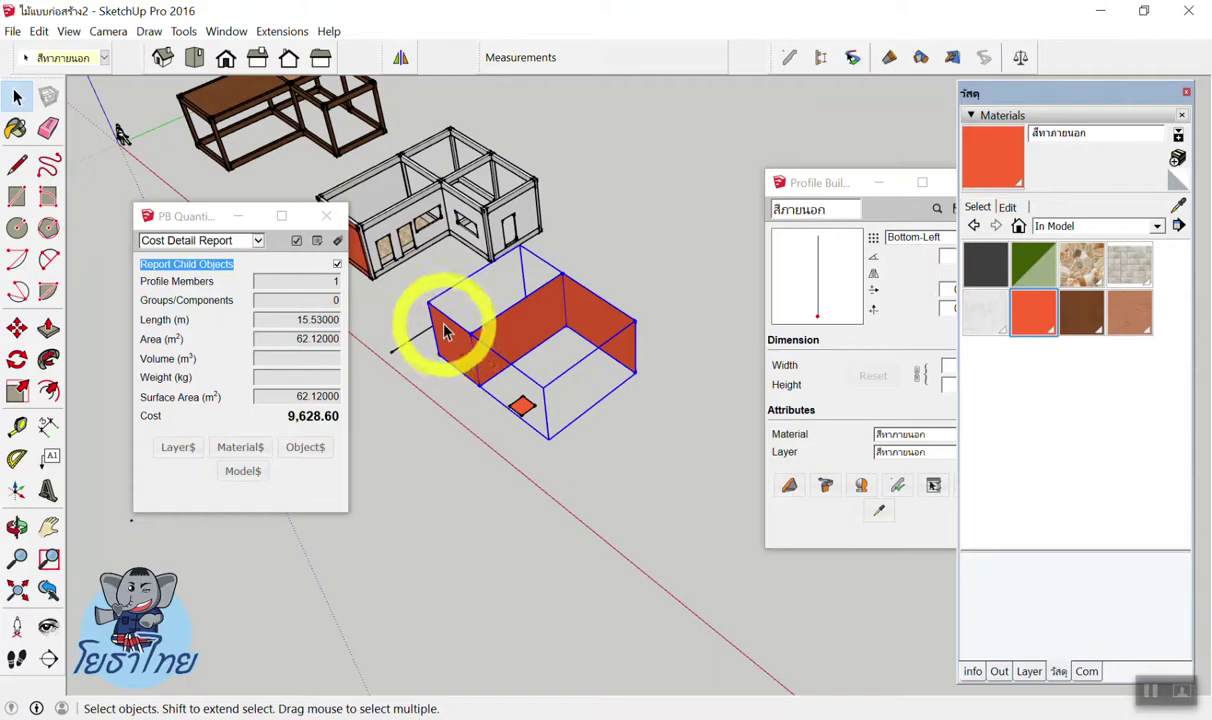
click(600, 370)
scroll(628, 360, down, 3)
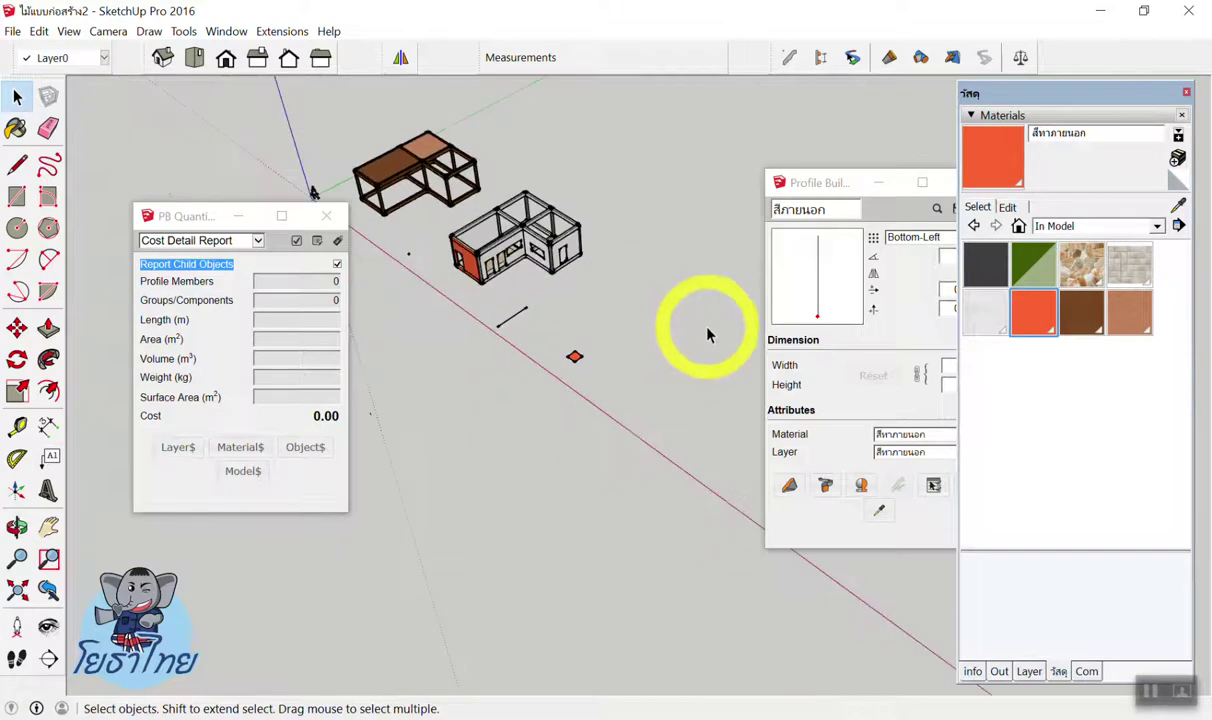
click(789, 485)
scroll(473, 230, up, 3)
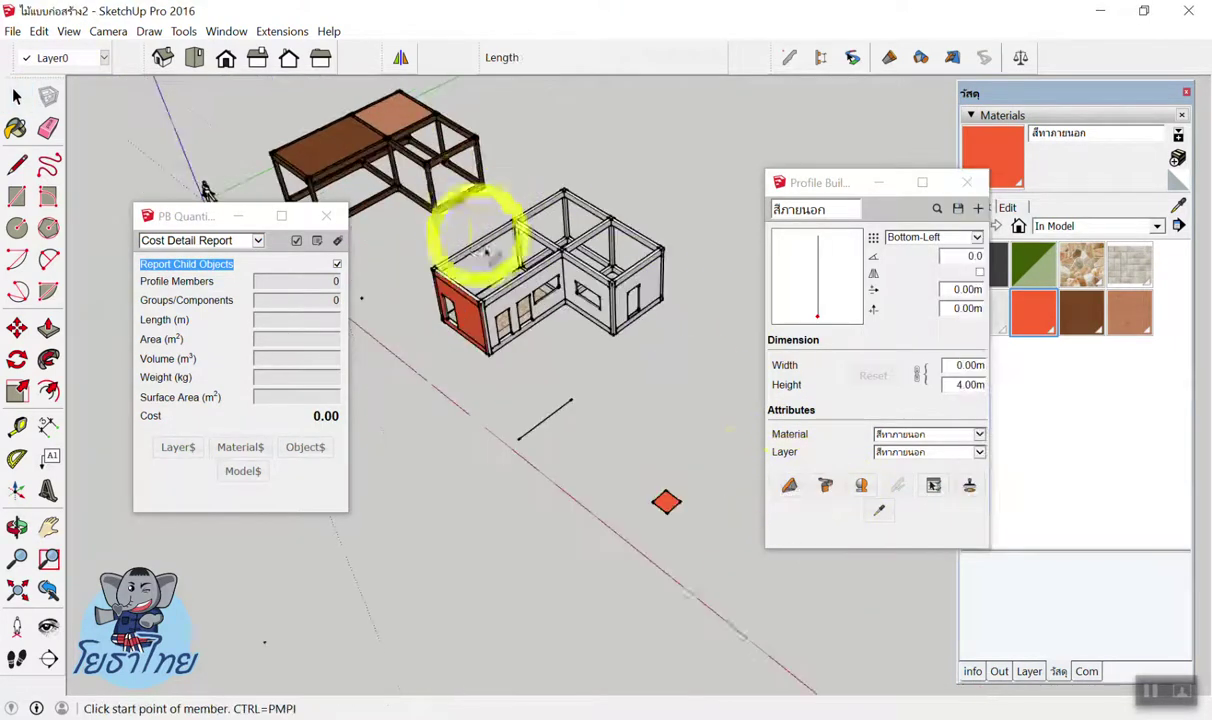
Draw a wall member from the existing wall's bottom corner and inspect the walls from several angles.
scroll(500, 338, up, 3)
scroll(467, 465, up, 3)
click(447, 479)
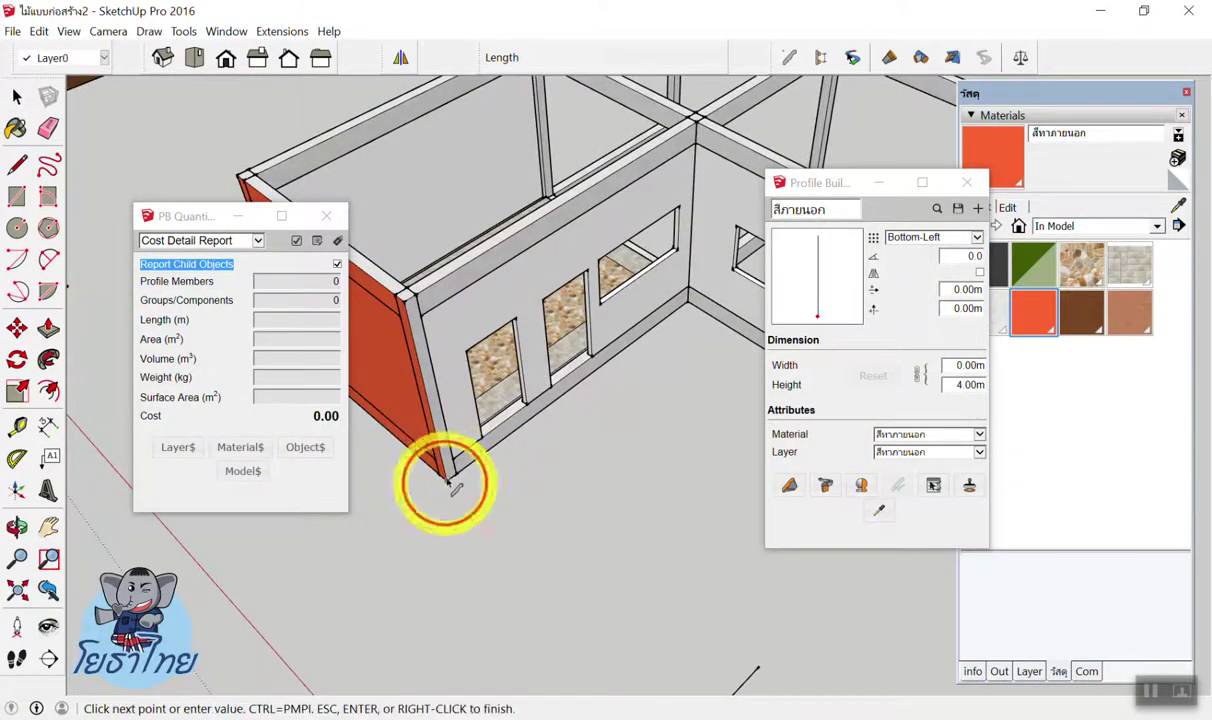
scroll(690, 300, down, 2)
scroll(541, 271, down, 3)
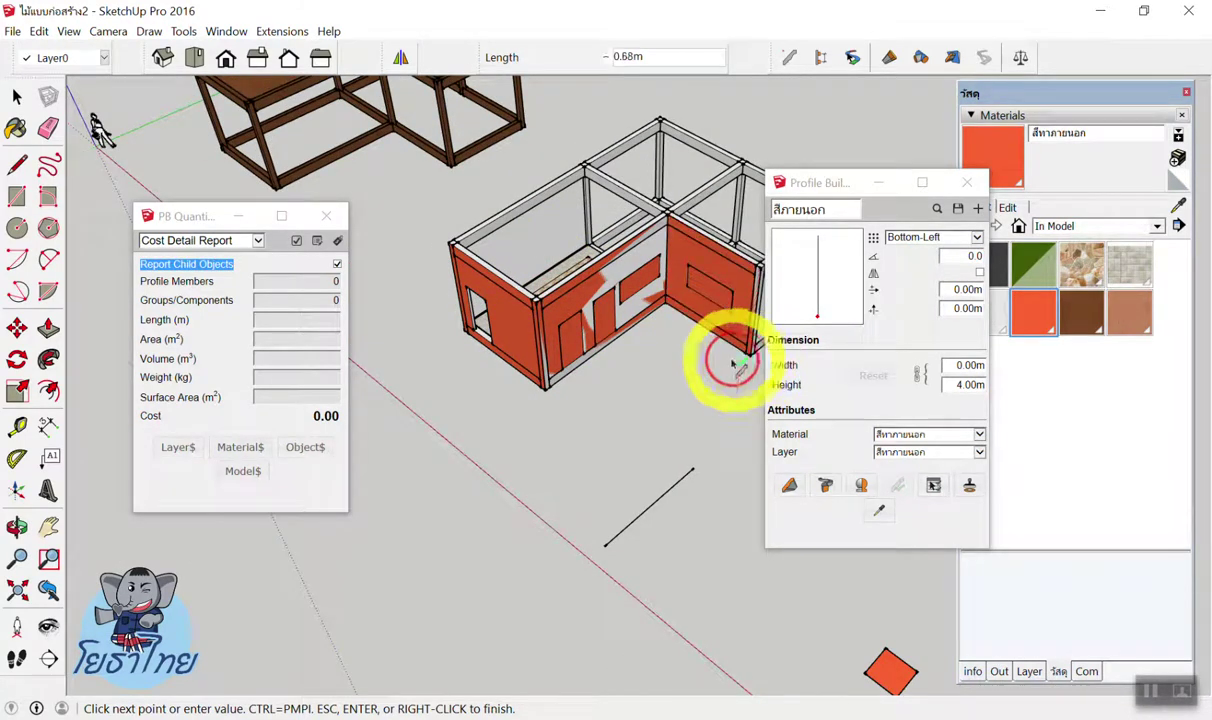
click(725, 360)
scroll(671, 270, up, 5)
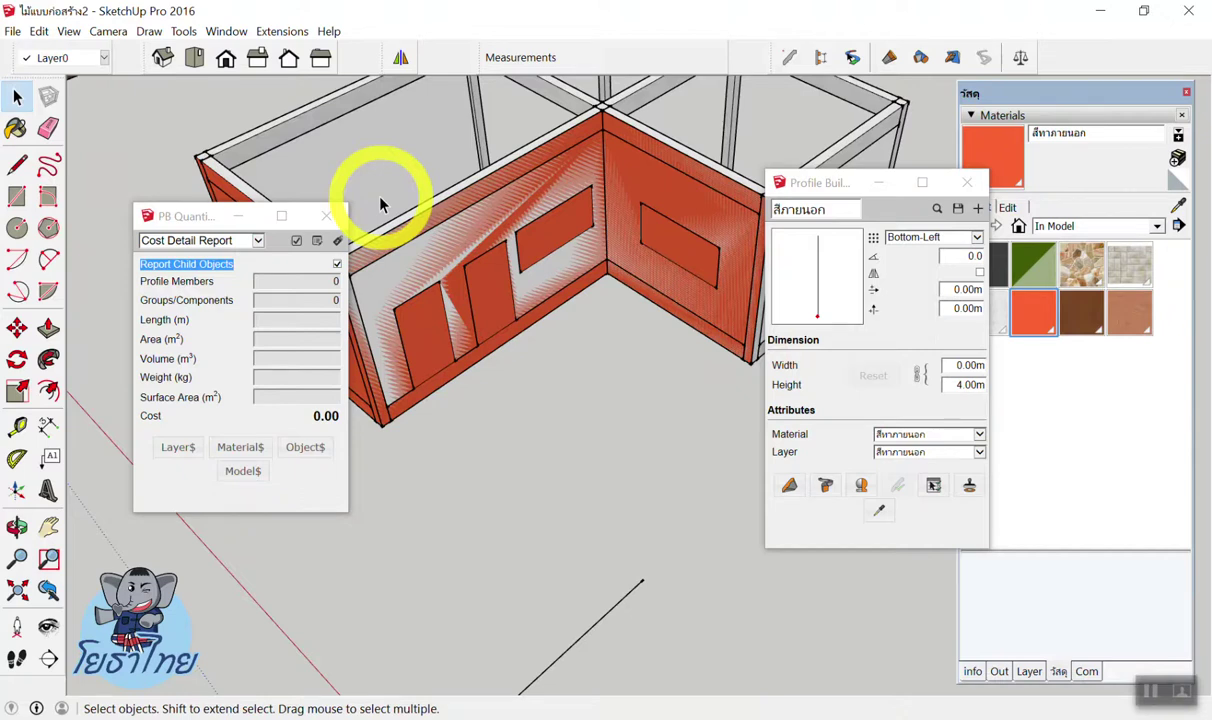
scroll(400, 190, down, 3)
middle_drag(419, 176, 590, 60)
scroll(514, 249, up, 4)
middle_drag(514, 249, 500, 288)
scroll(711, 343, down, 5)
scroll(481, 141, up, 4)
scroll(514, 184, down, 1)
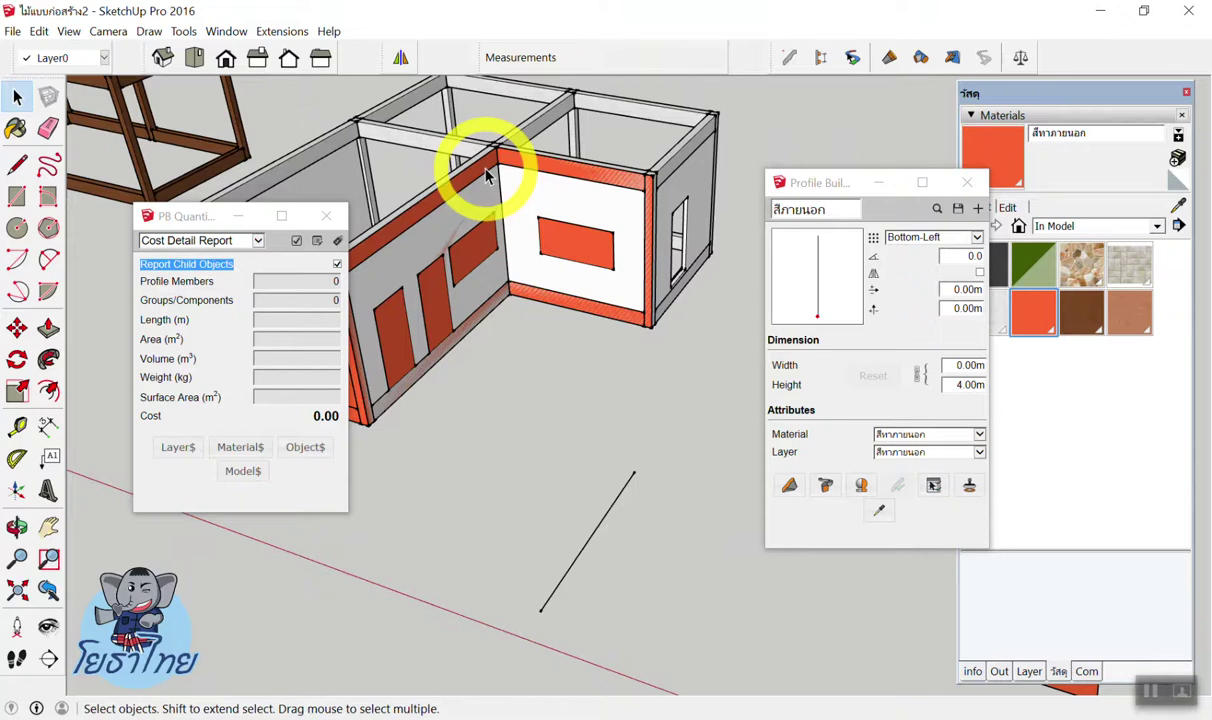
scroll(485, 175, down, 3)
scroll(465, 252, up, 5)
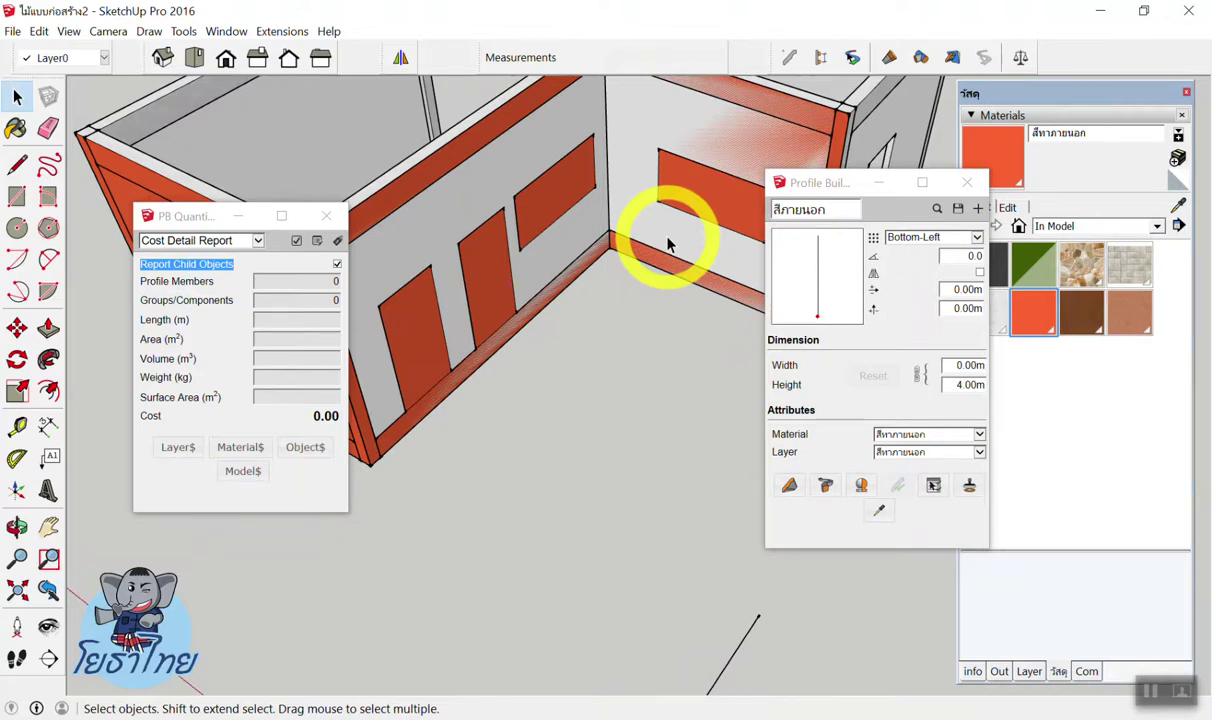
scroll(668, 220, down, 3)
scroll(676, 195, up, 2)
scroll(676, 195, up, 2)
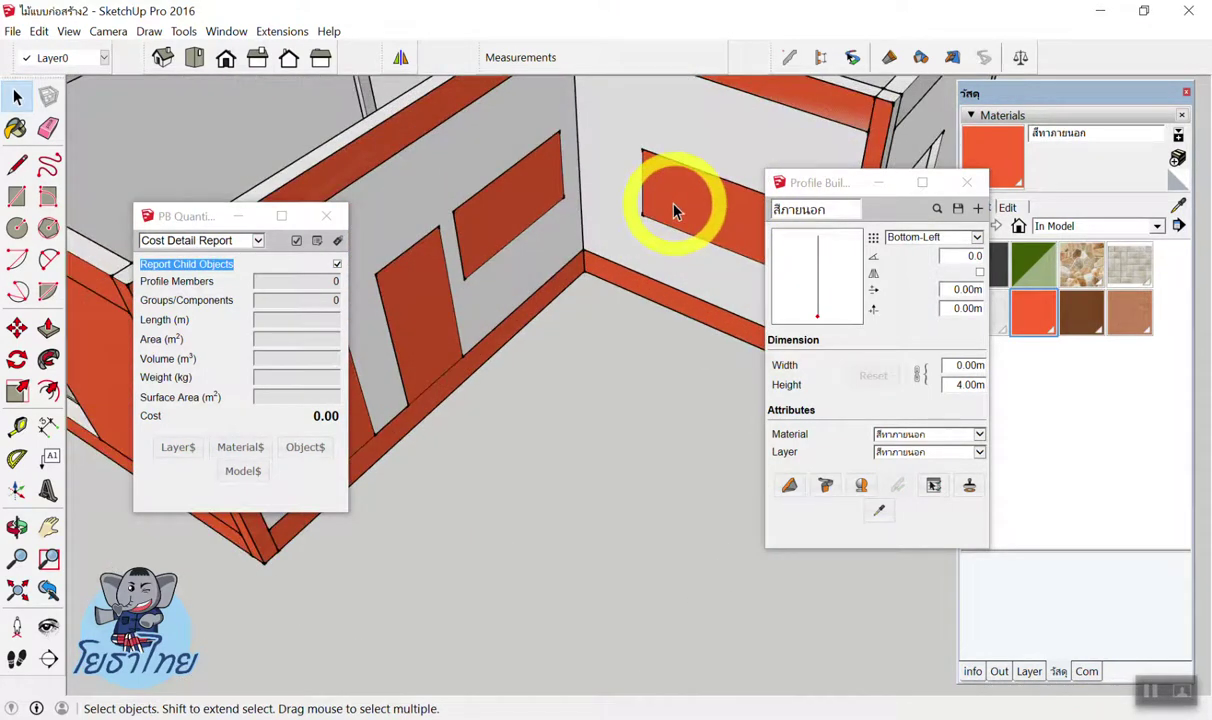
scroll(586, 172, up, 2)
scroll(660, 175, down, 3)
scroll(700, 180, up, 3)
scroll(650, 220, down, 3)
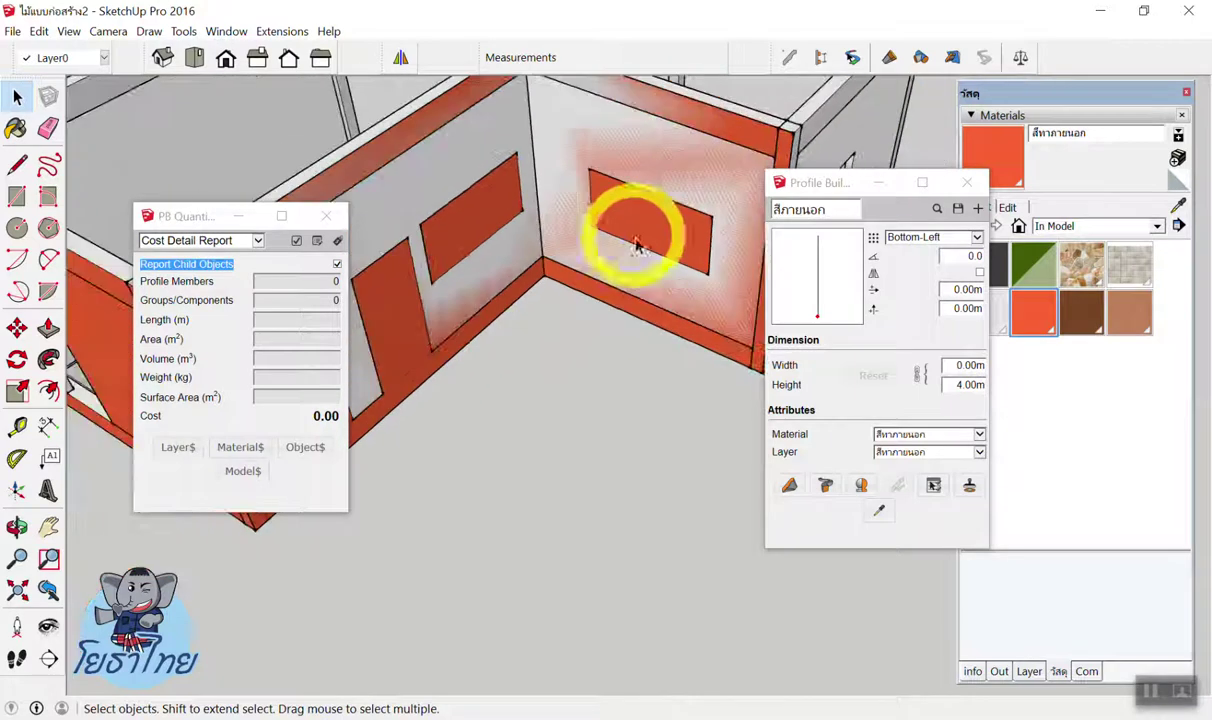
Draw a 4 m orange exterior-paint wall panel beside the building.
click(820, 486)
scroll(700, 398, down, 3)
click(538, 427)
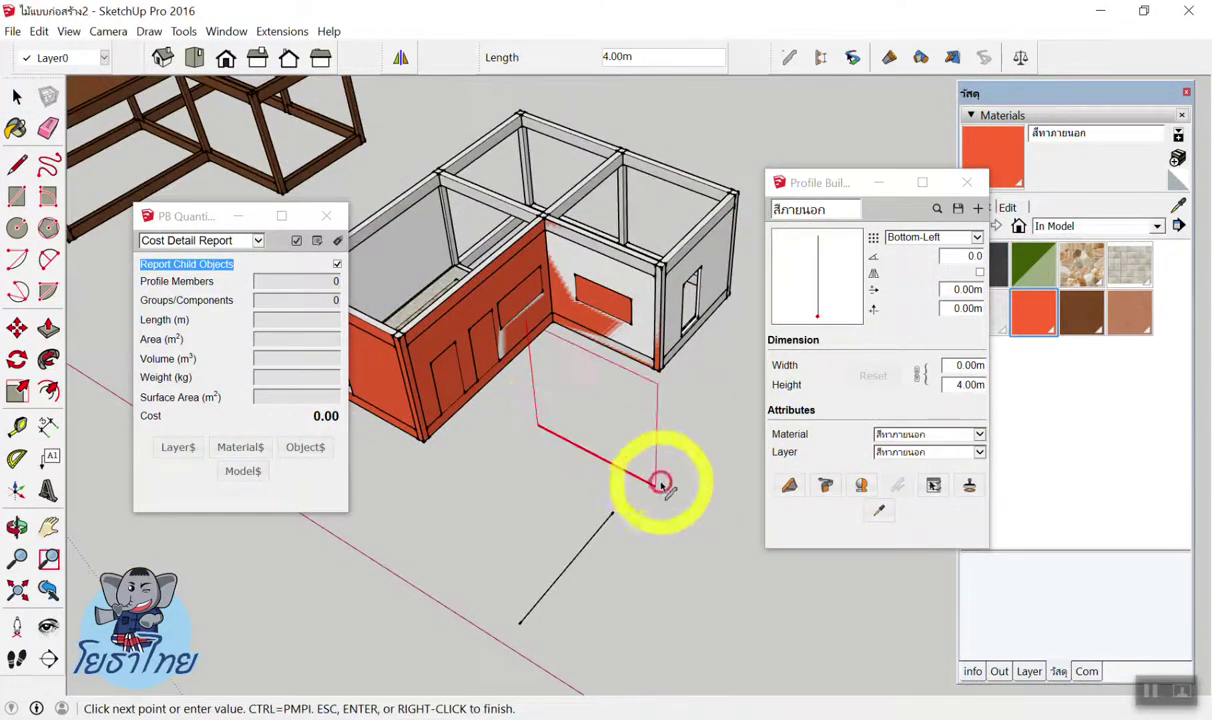
click(656, 488)
key(space)
Select the new panel and show Entity Info, reporting 16 m² and 2,480.00 cost.
click(611, 379)
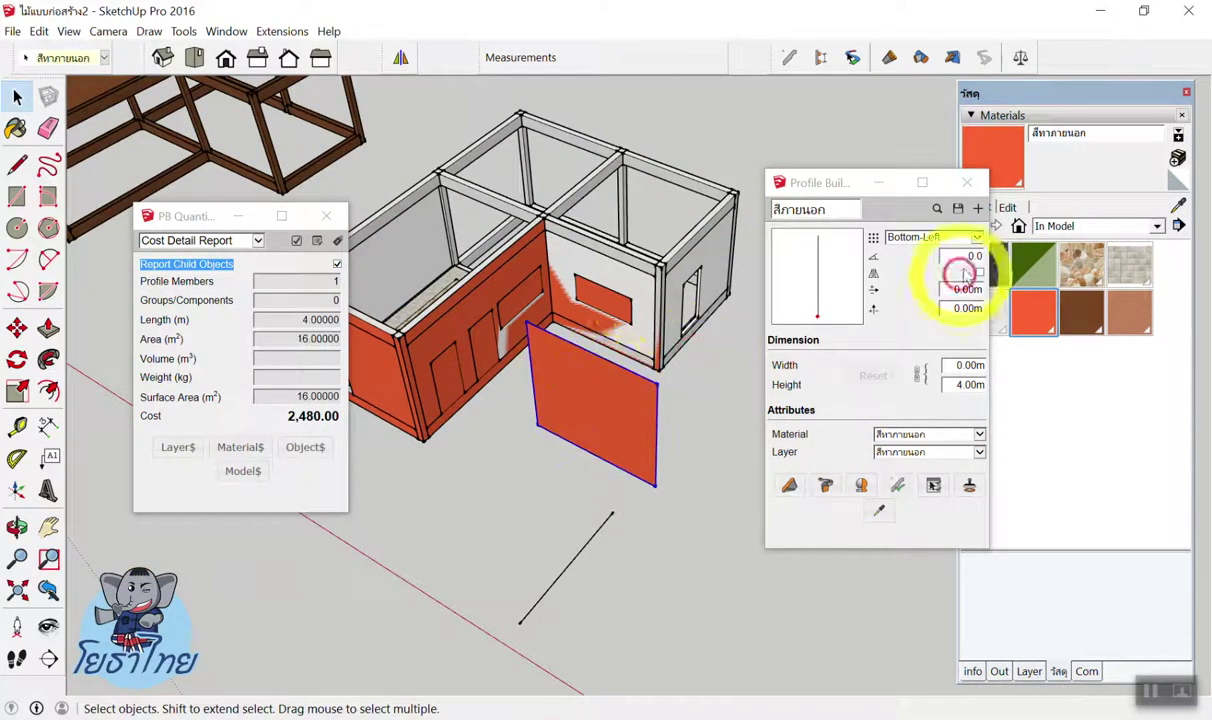
click(972, 671)
click(812, 610)
click(607, 527)
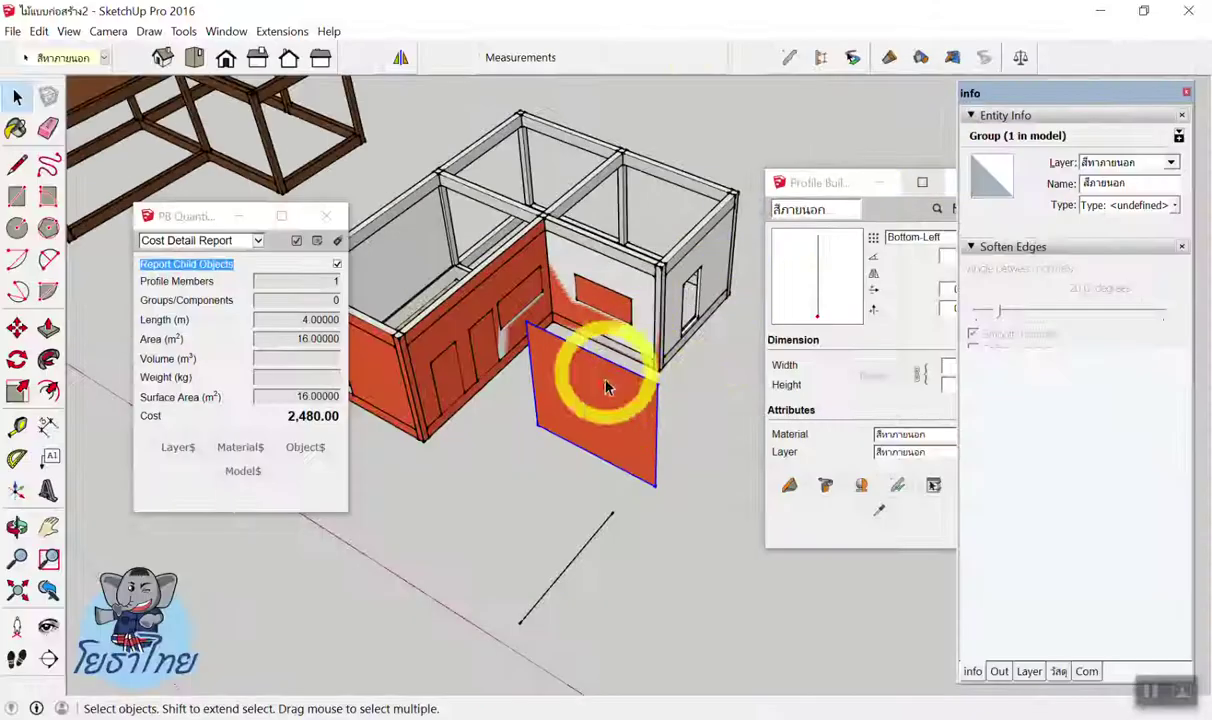
Draw a 2 m x 1 m rectangle over the window patch and delete its face to open the window.
click(628, 278)
scroll(610, 285, up, 3)
scroll(590, 320, up, 2)
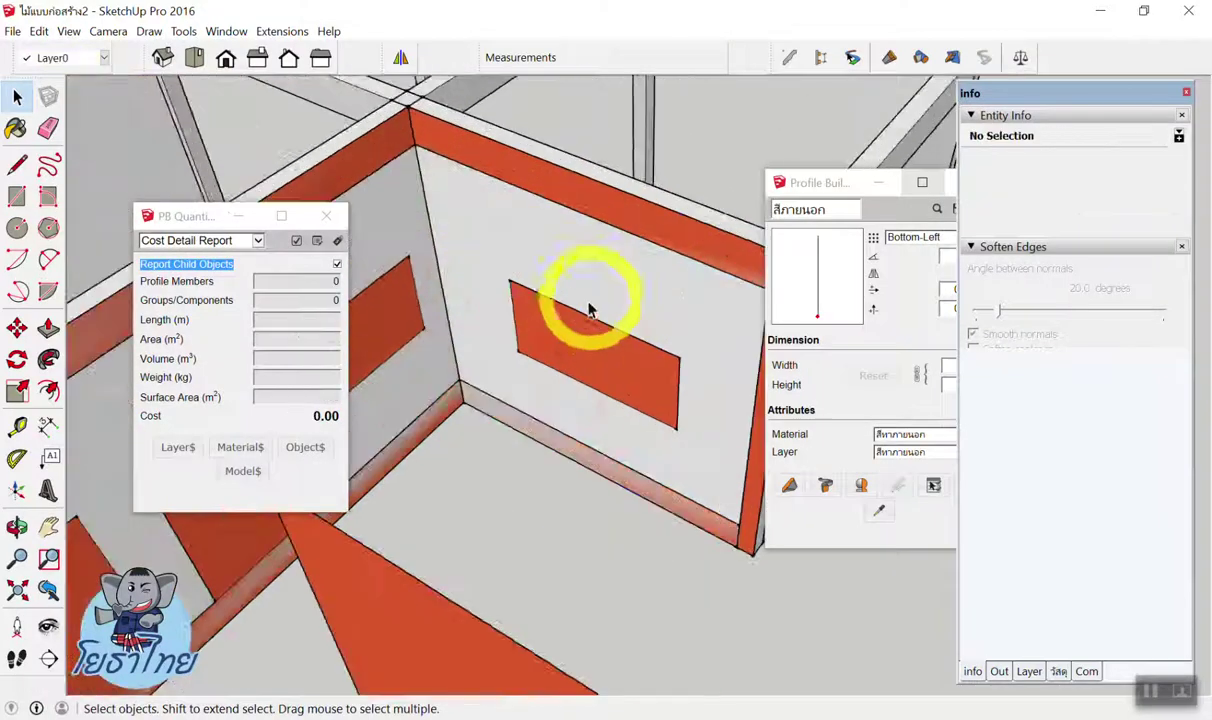
scroll(578, 350, up, 2)
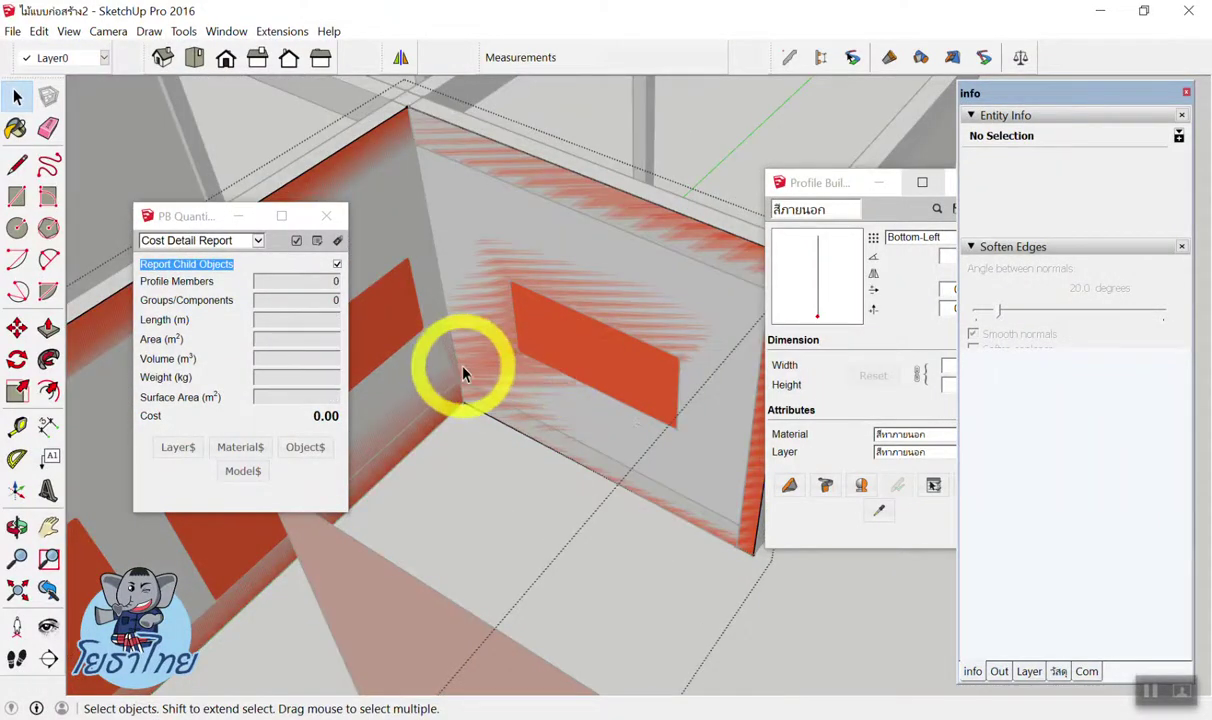
key(r)
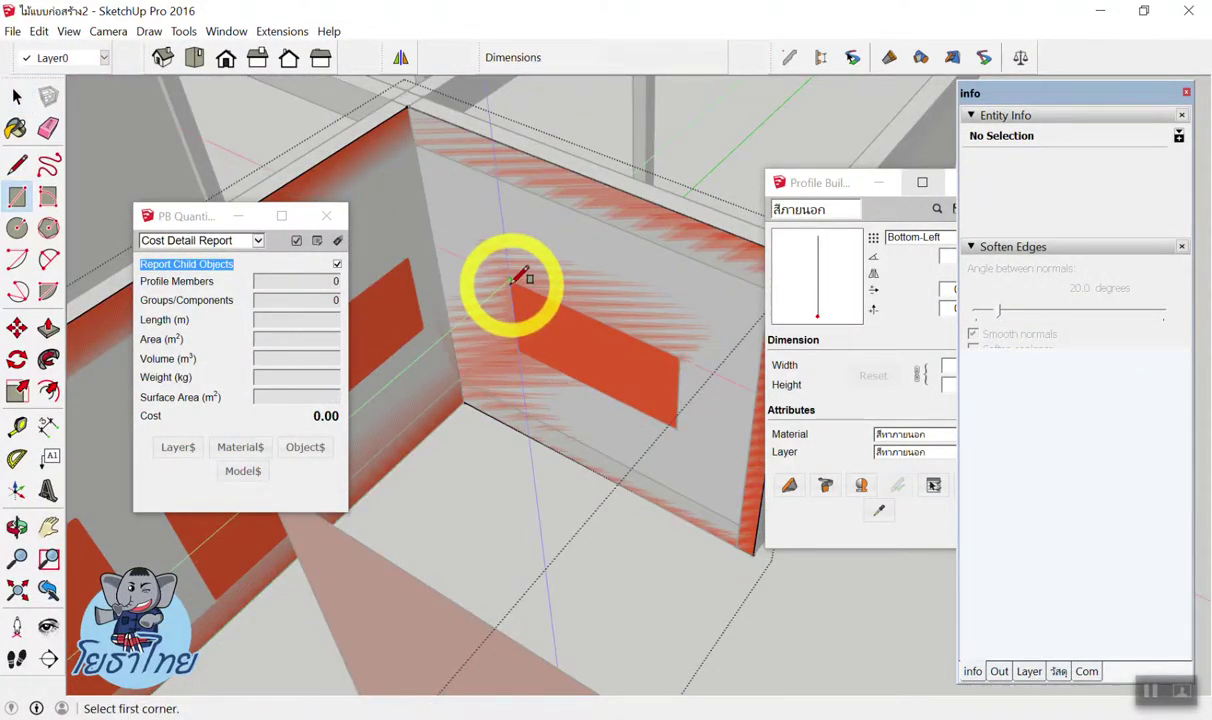
click(676, 422)
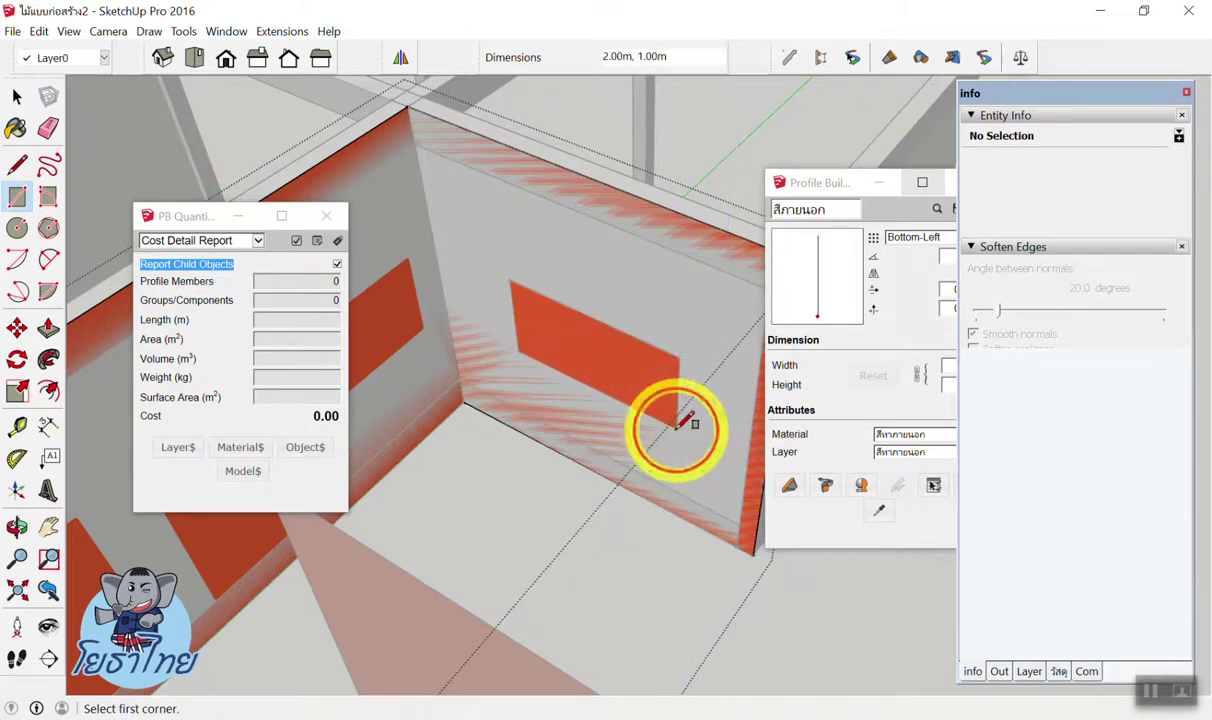
key(space)
click(640, 393)
key(Delete)
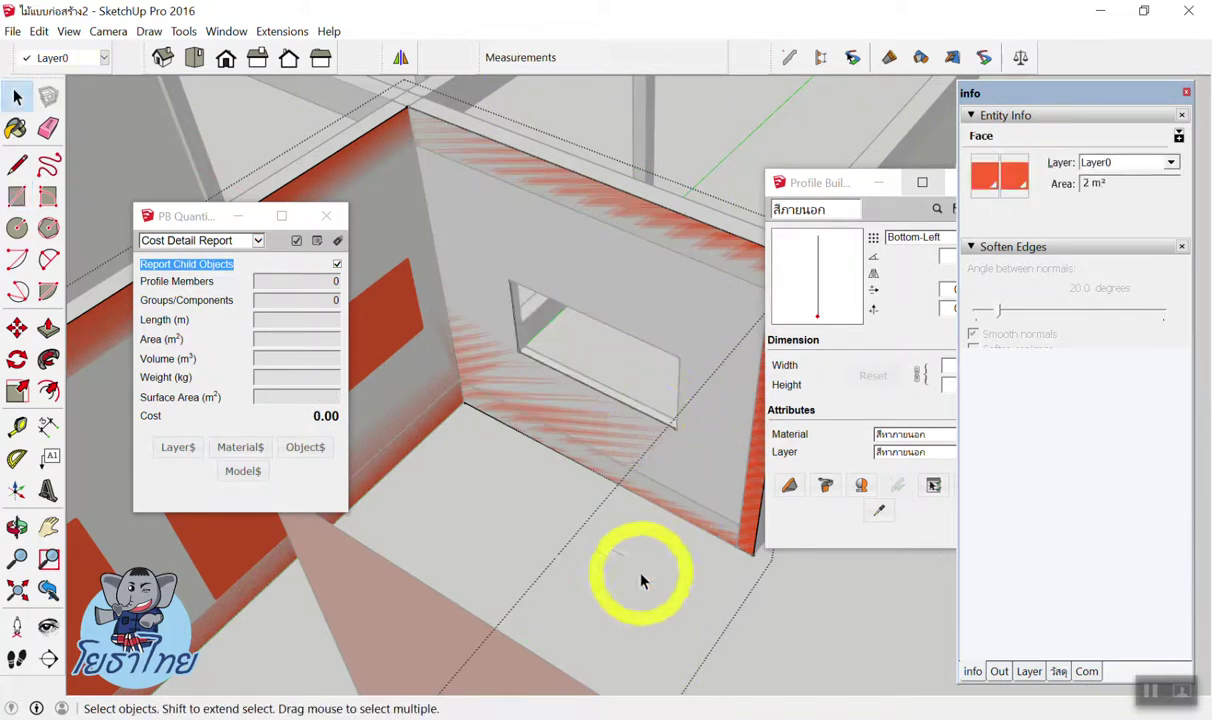
click(630, 595)
mouse_move(797, 632)
middle_down()
mouse_move(752, 555)
mouse_move(674, 319)
mouse_move(697, 516)
middle_up()
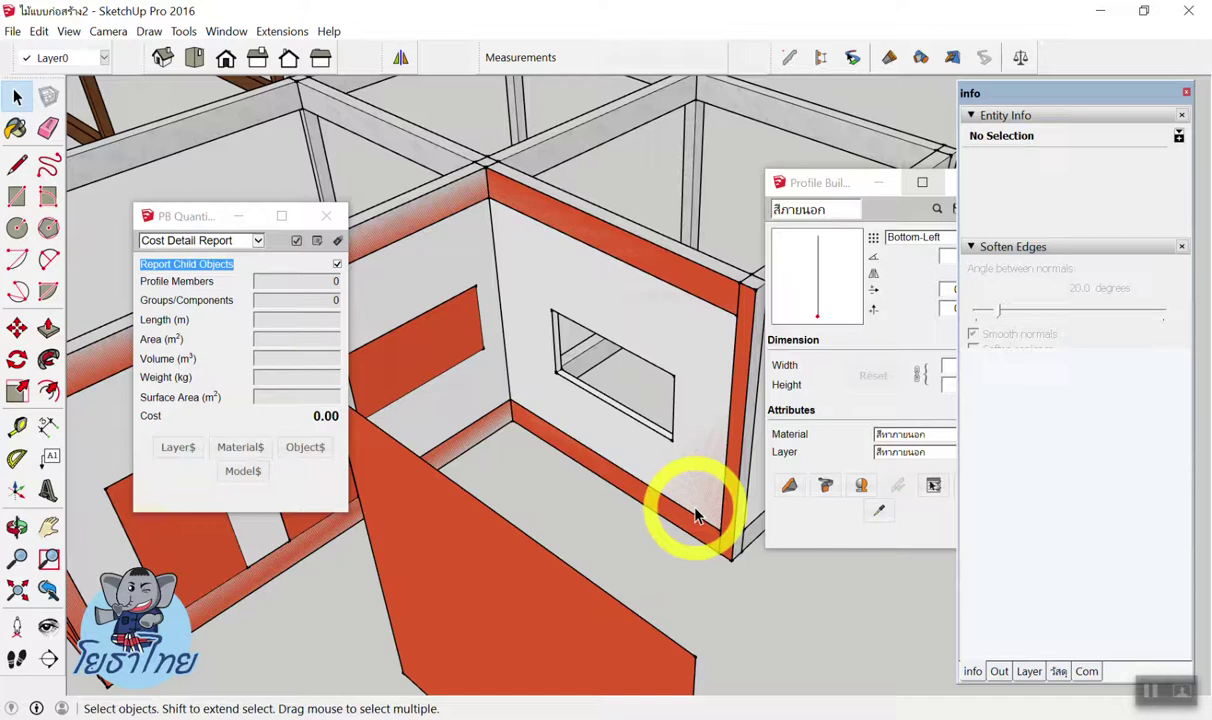
Delete the stray 4 m orange wall panel and bring up the Layers list.
scroll(684, 387, down, 3)
scroll(619, 392, down, 3)
click(595, 508)
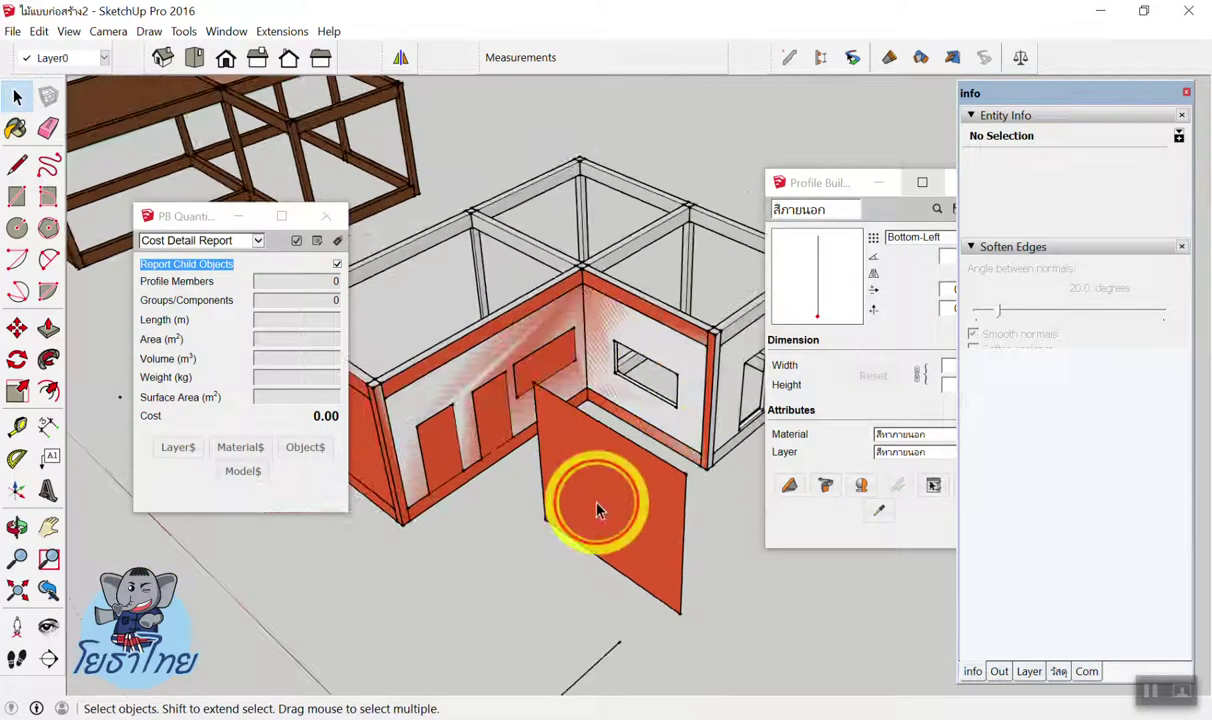
key(Delete)
middle_drag(617, 487, 1055, 514)
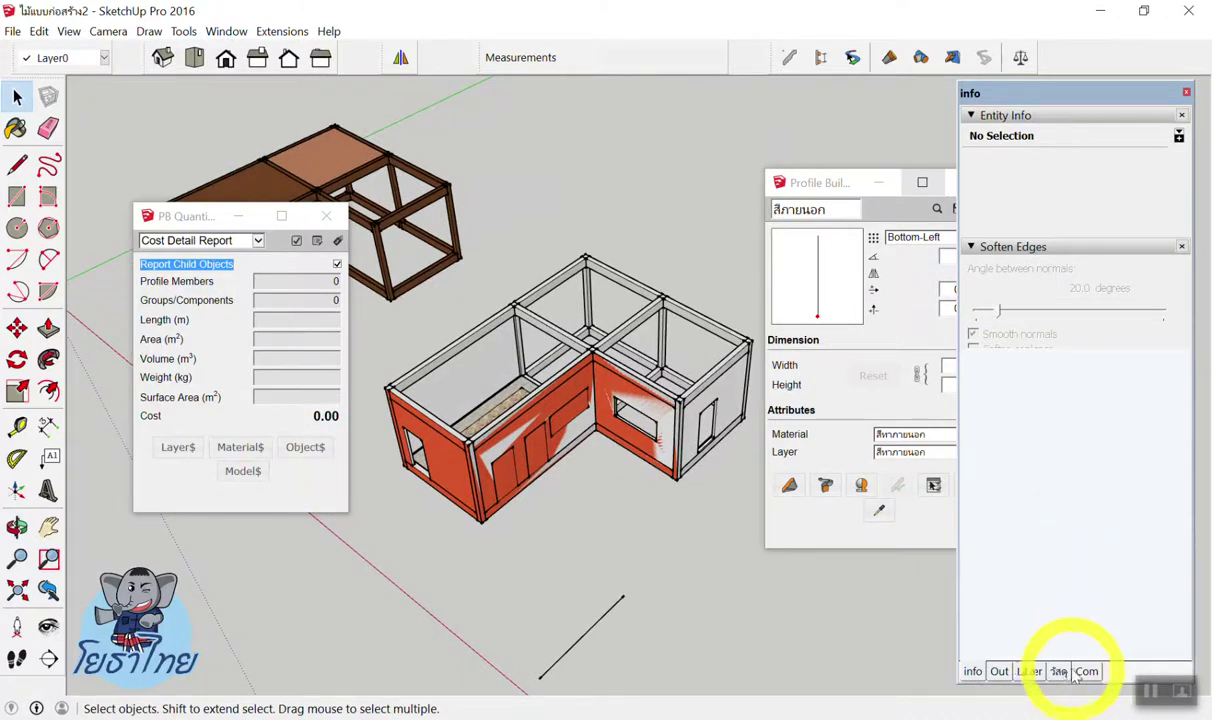
click(1027, 672)
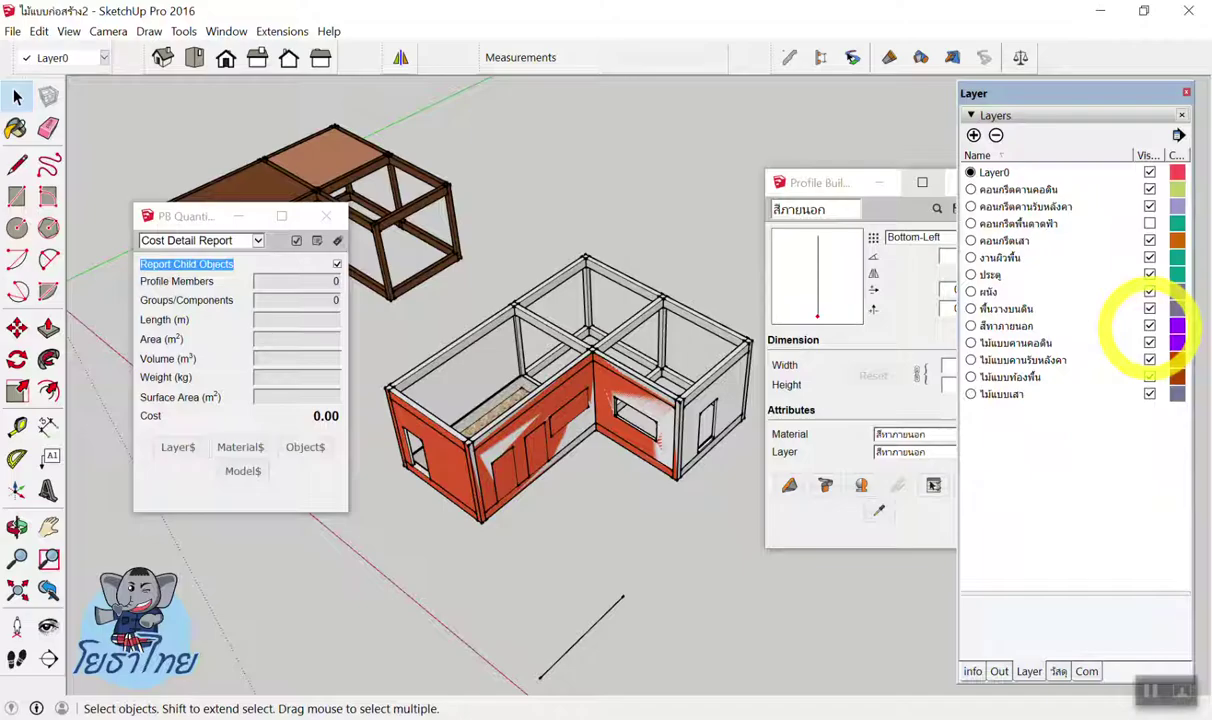
Toggle the สีทาภายนอก paint layer off and on, leaving it hidden.
click(1149, 325)
click(1149, 325)
click(1149, 325)
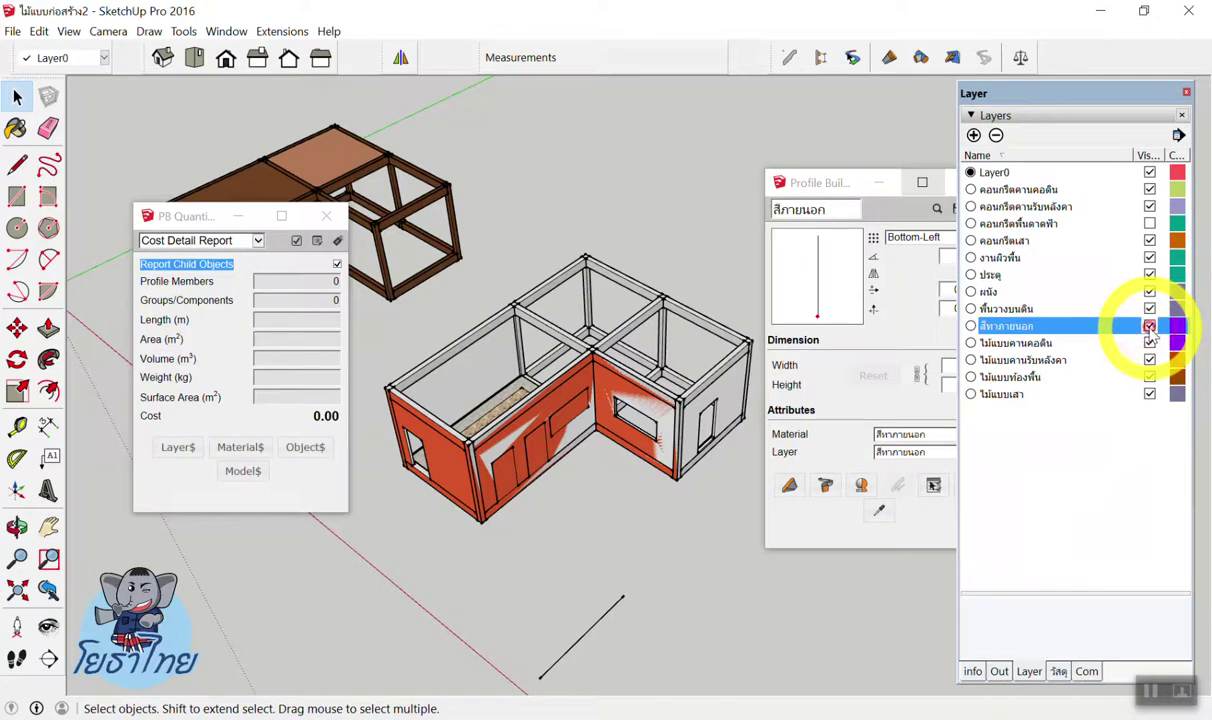
click(1149, 326)
click(1149, 326)
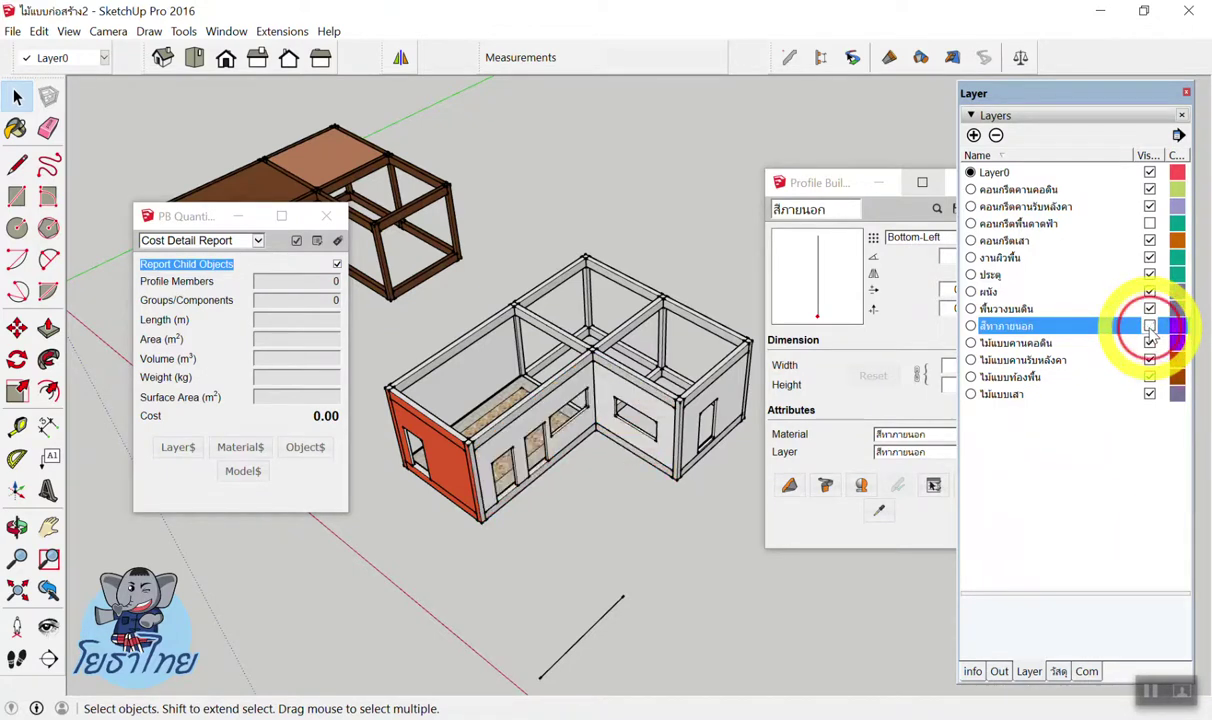
click(1149, 326)
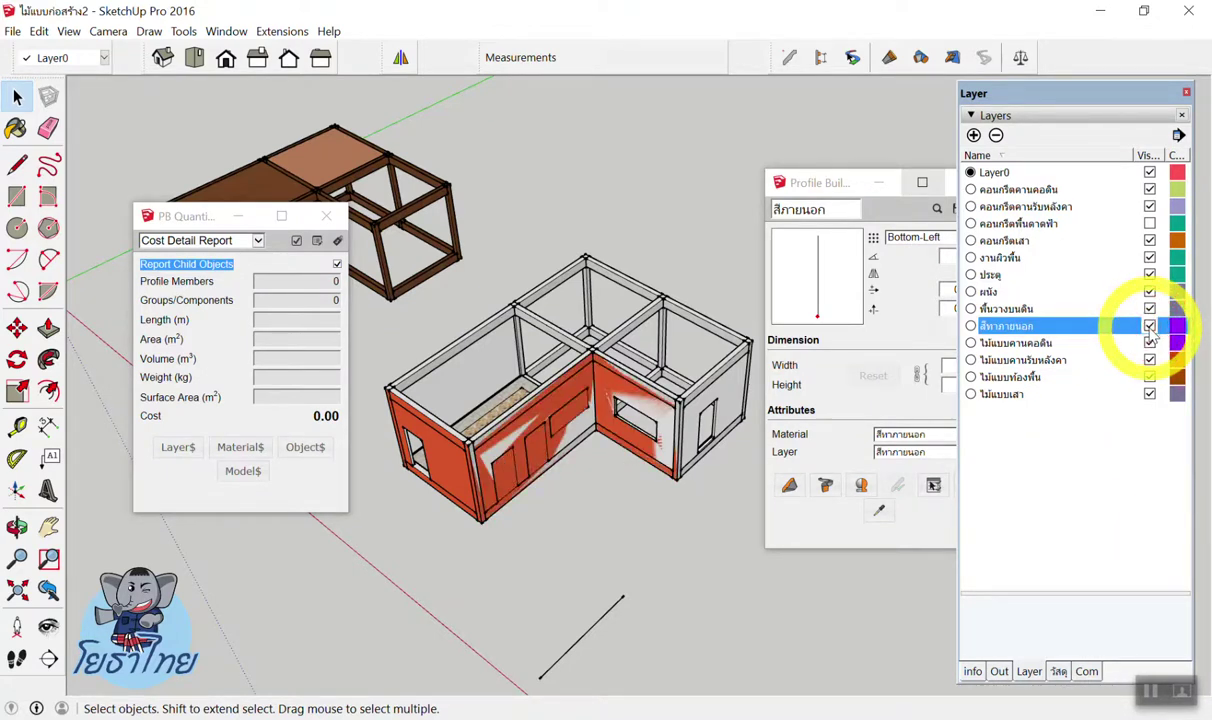
click(1149, 326)
Select the orange front wall to read its 10.11 m² area and 1,567.05 cost.
mouse_move(730, 466)
middle_down()
mouse_move(676, 433)
mouse_move(373, 420)
mouse_move(608, 445)
middle_up()
scroll(608, 445, up, 2)
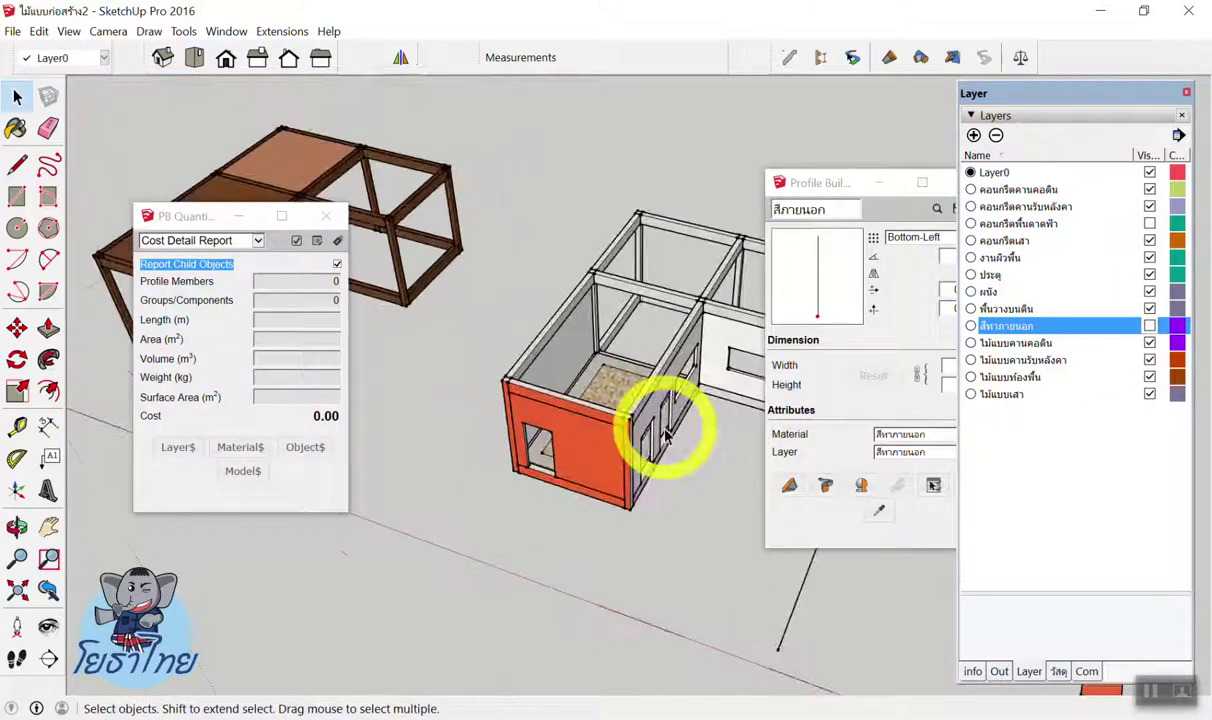
scroll(555, 430, up, 5)
scroll(550, 390, down, 2)
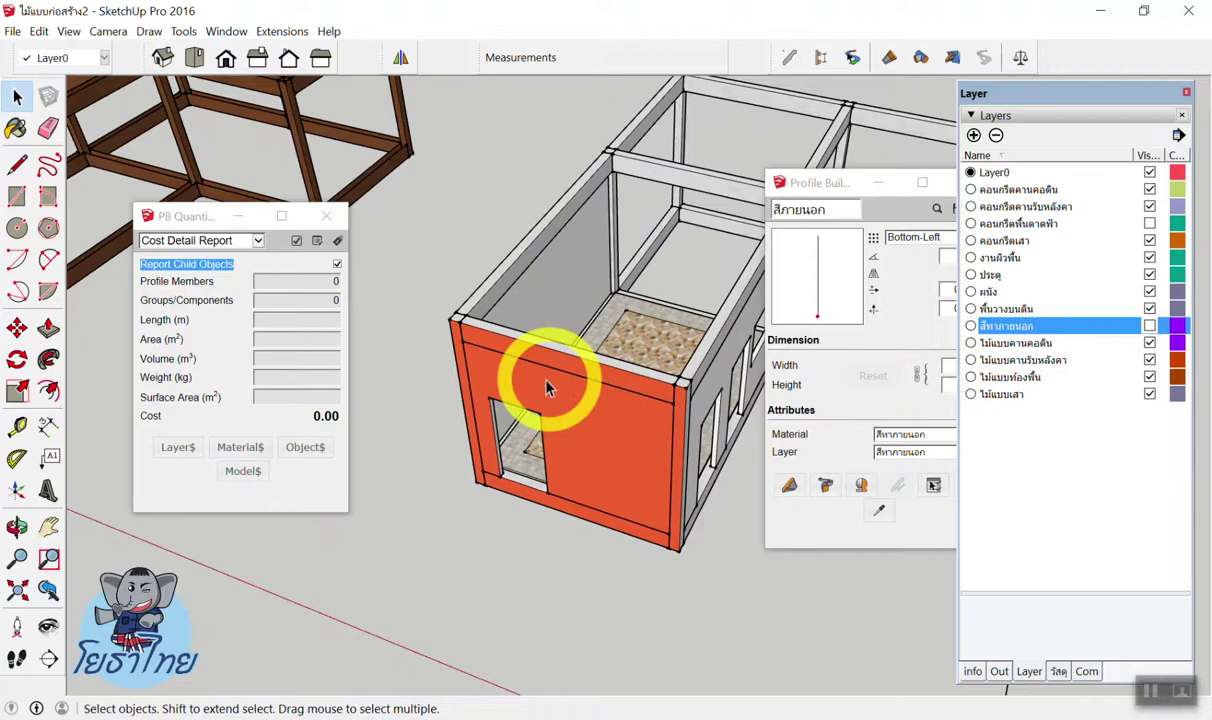
scroll(548, 386, up, 1)
scroll(565, 402, up, 2)
scroll(536, 406, down, 2)
click(541, 415)
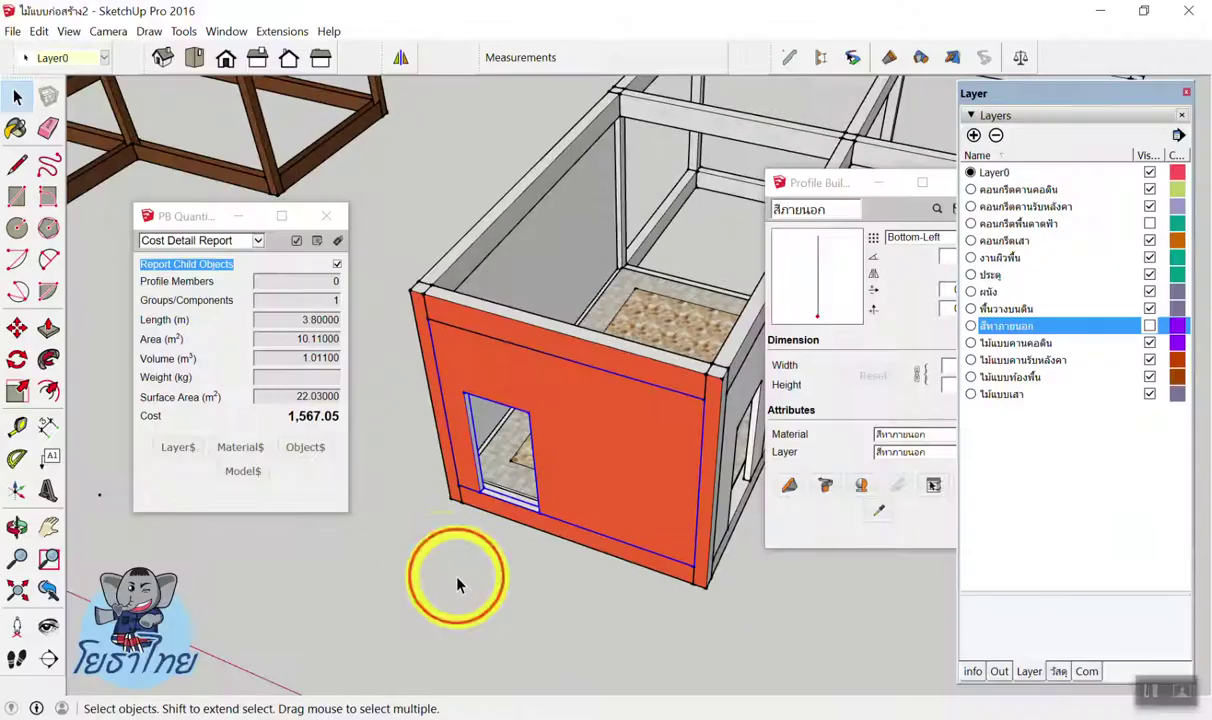
Itemise the orange wall in Cost Inspector: 1,213.20 paint plus 353.85 labour, then close it.
click(603, 447)
click(603, 447)
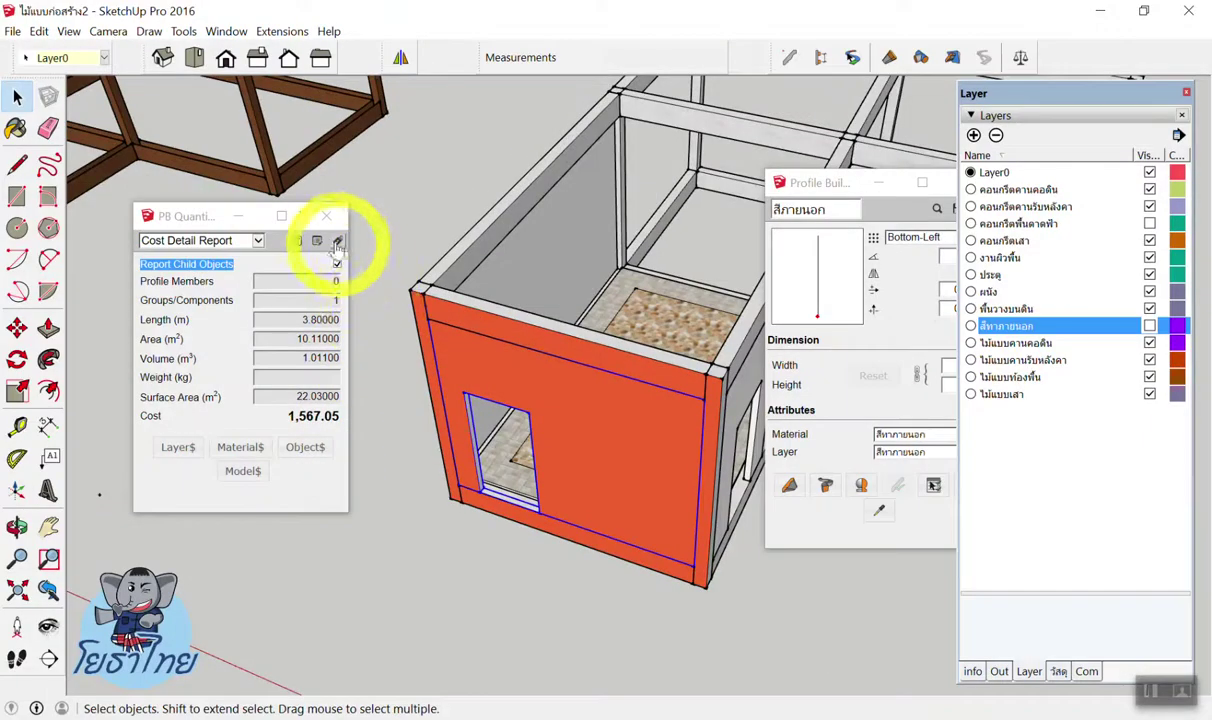
click(572, 430)
click(337, 240)
click(571, 400)
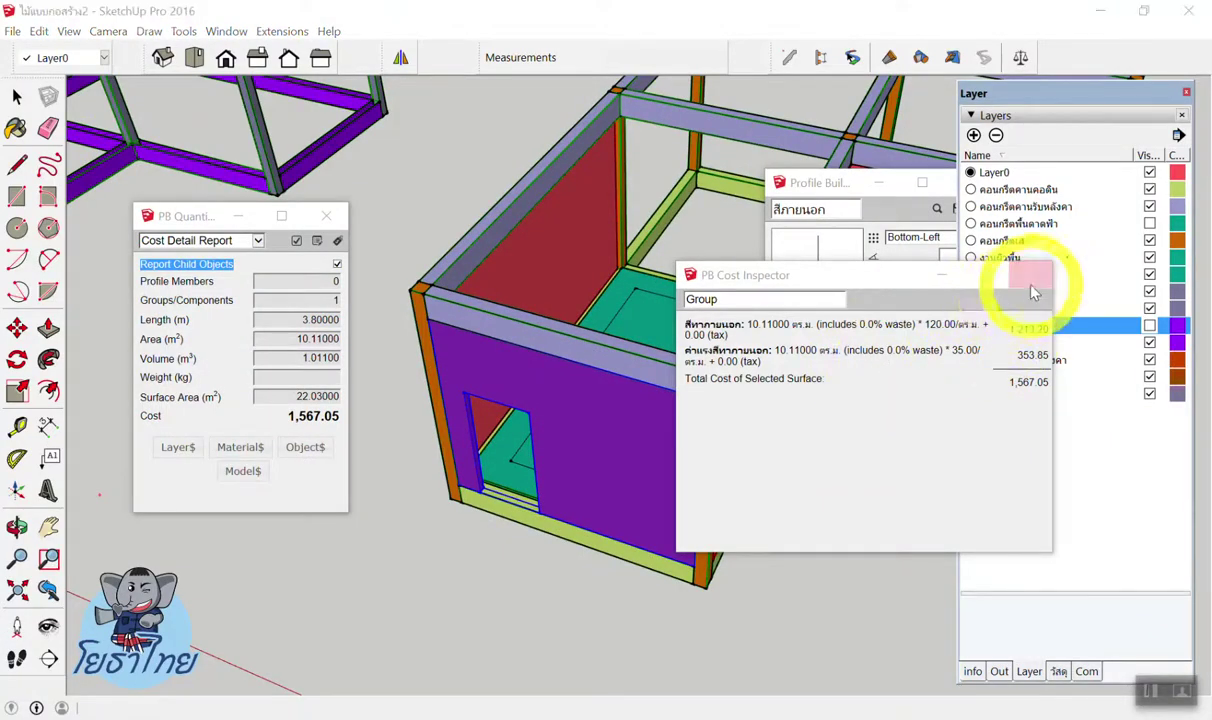
click(1030, 275)
click(460, 555)
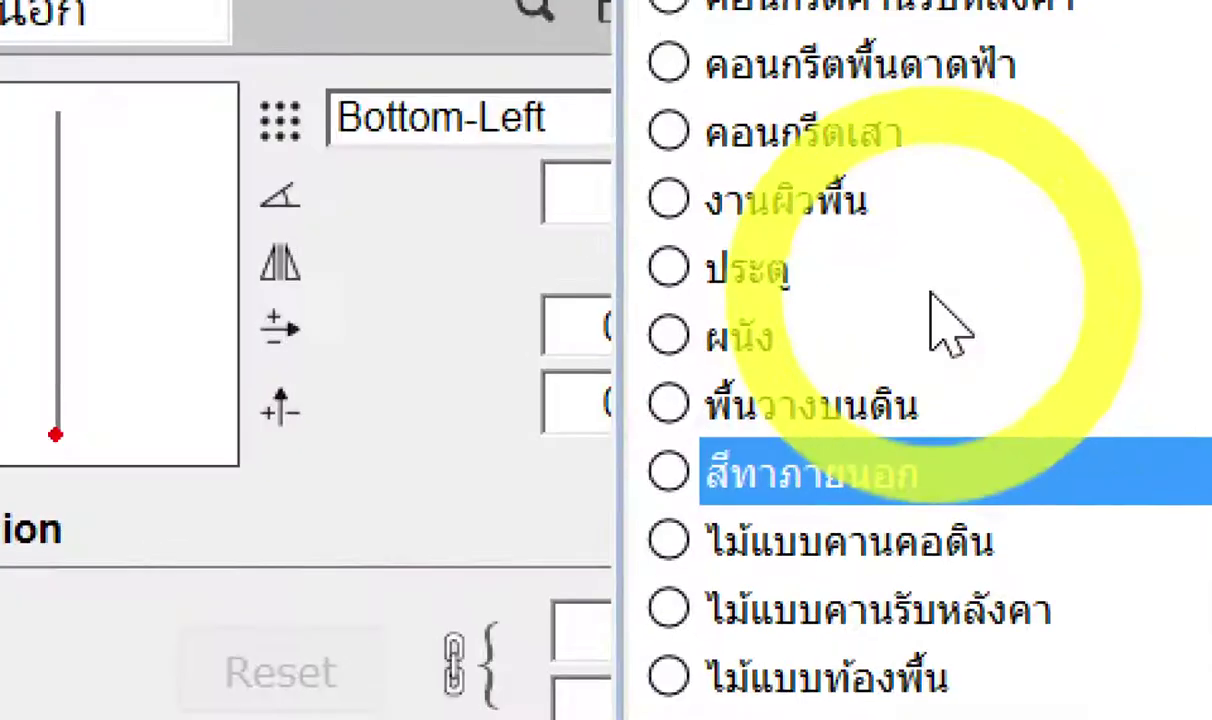
click(925, 291)
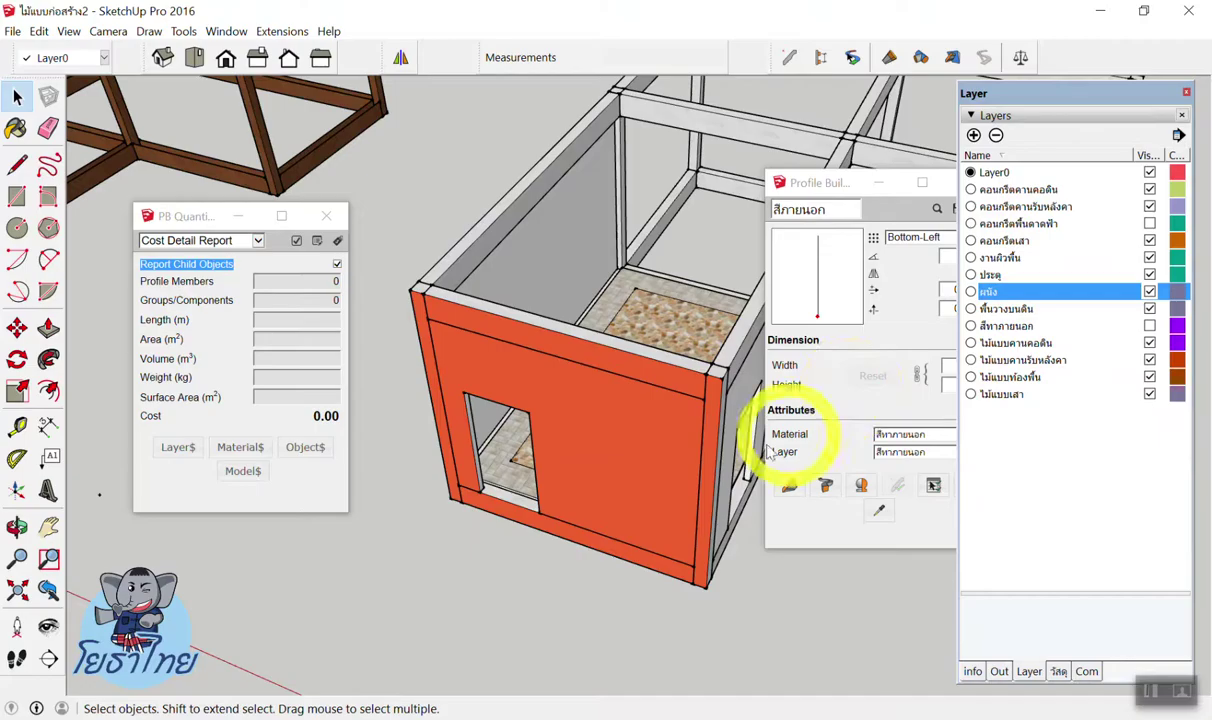
Make ผนัง the current layer, clear the selection, and open Layer Cost Data via Layer$.
click(636, 436)
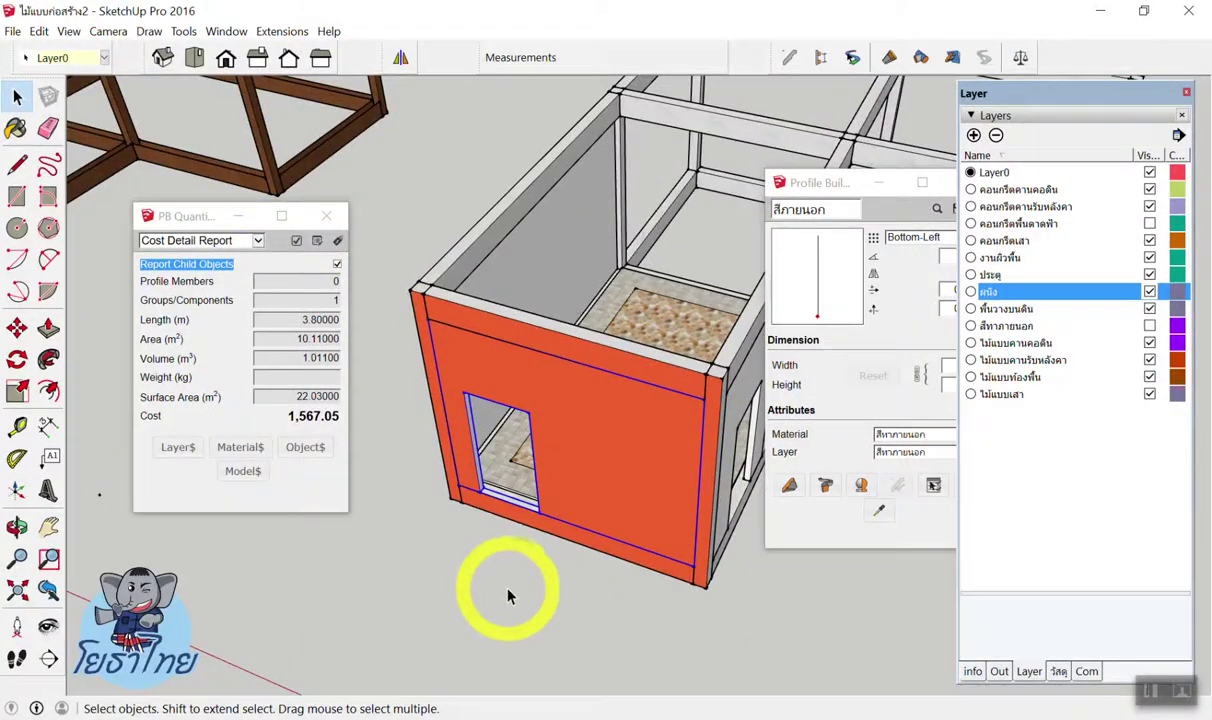
click(617, 460)
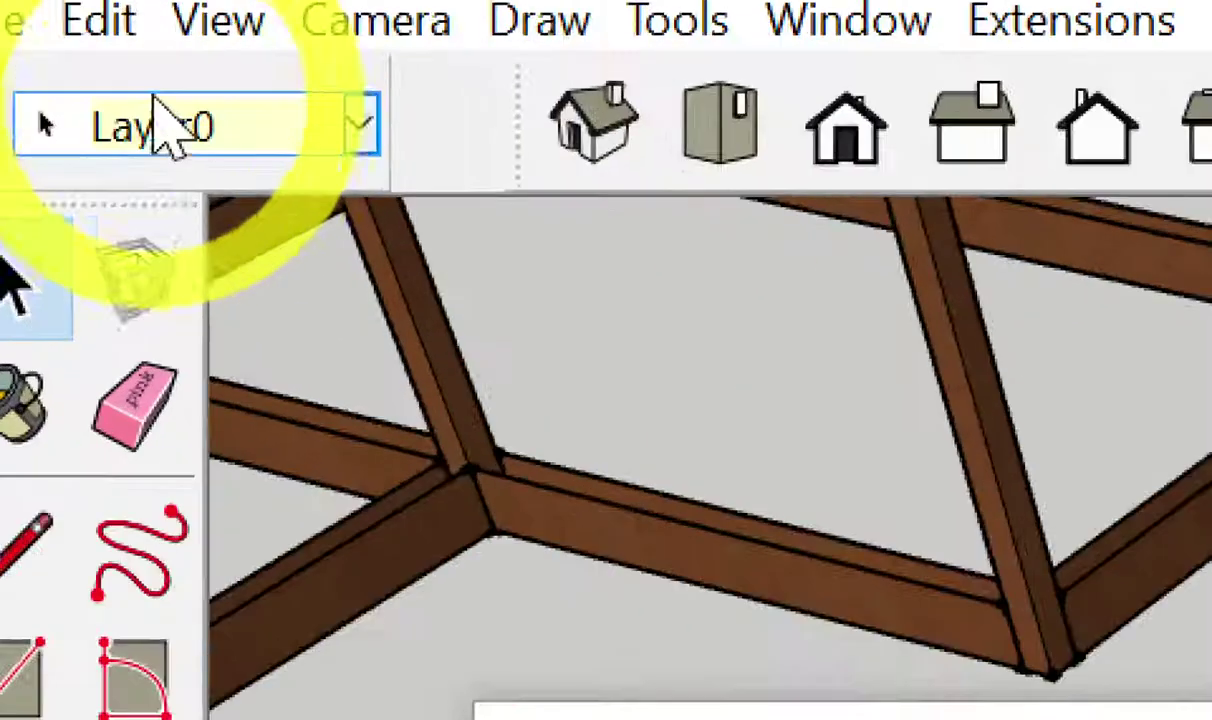
click(172, 140)
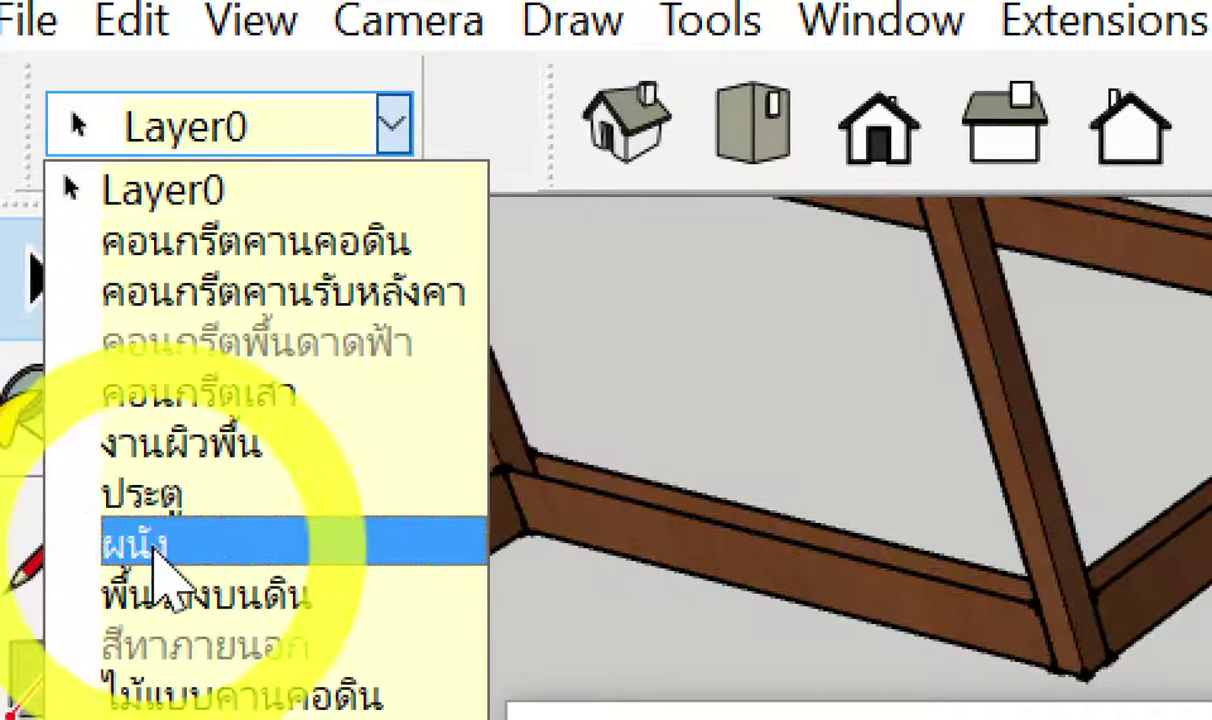
click(152, 550)
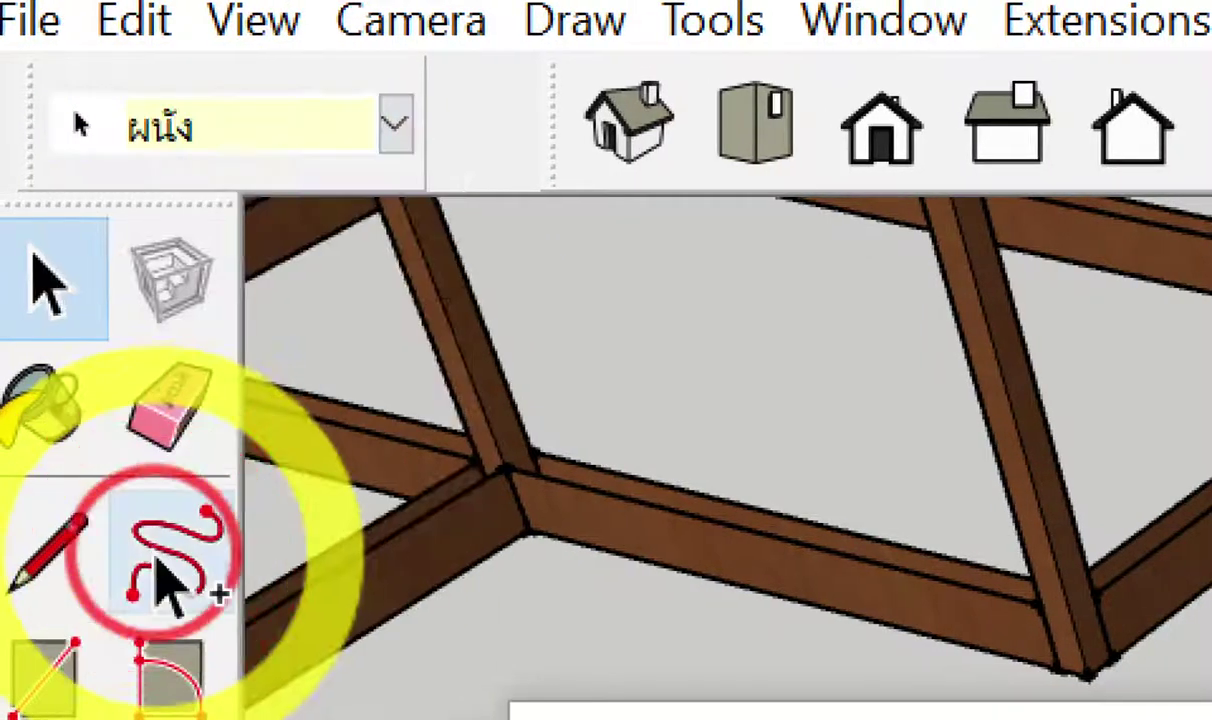
click(109, 380)
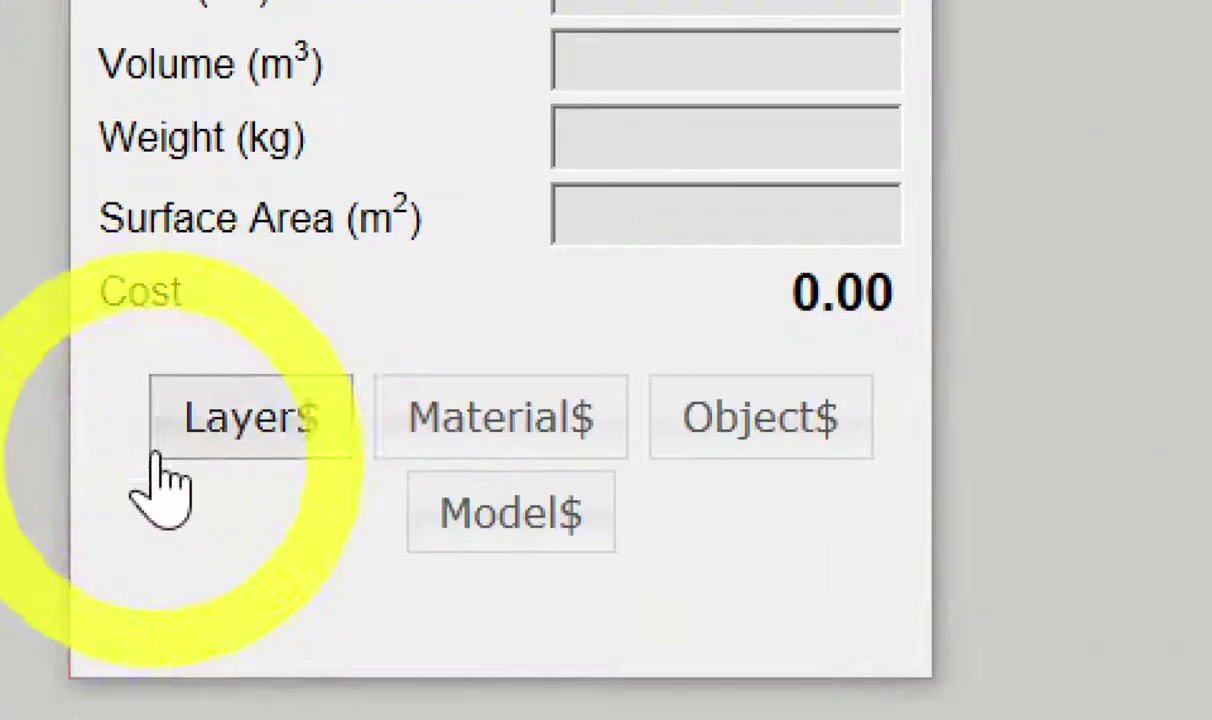
click(165, 452)
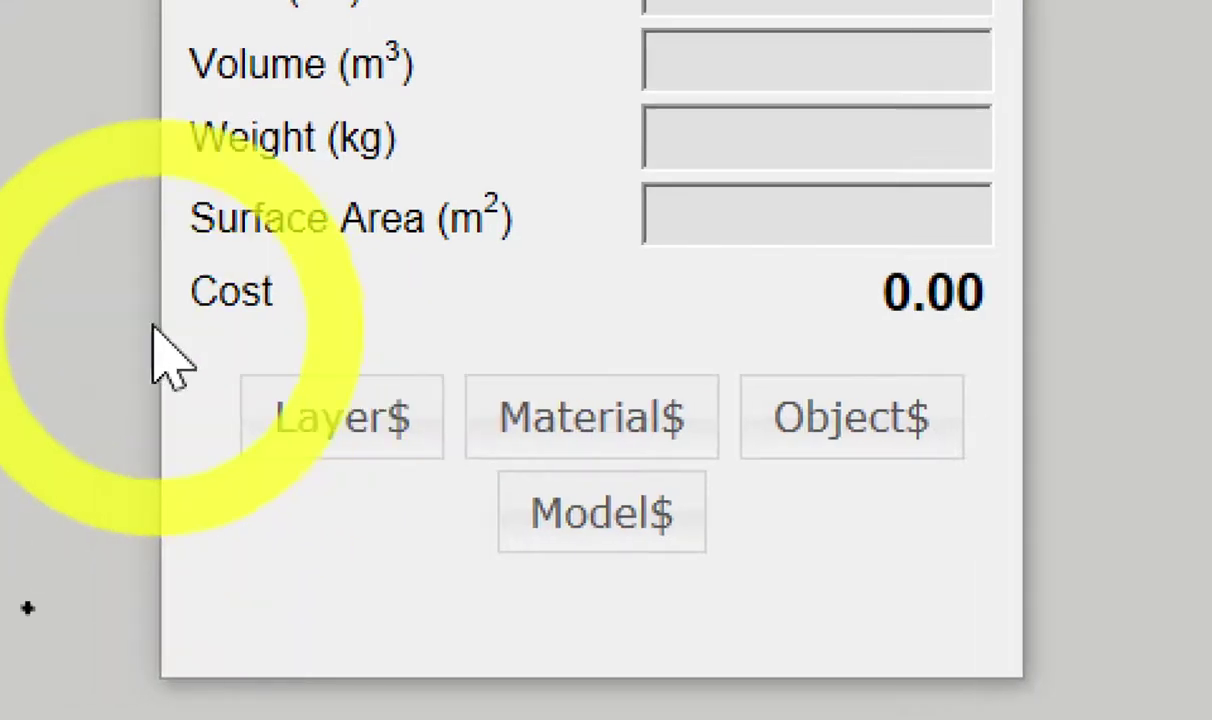
click(390, 410)
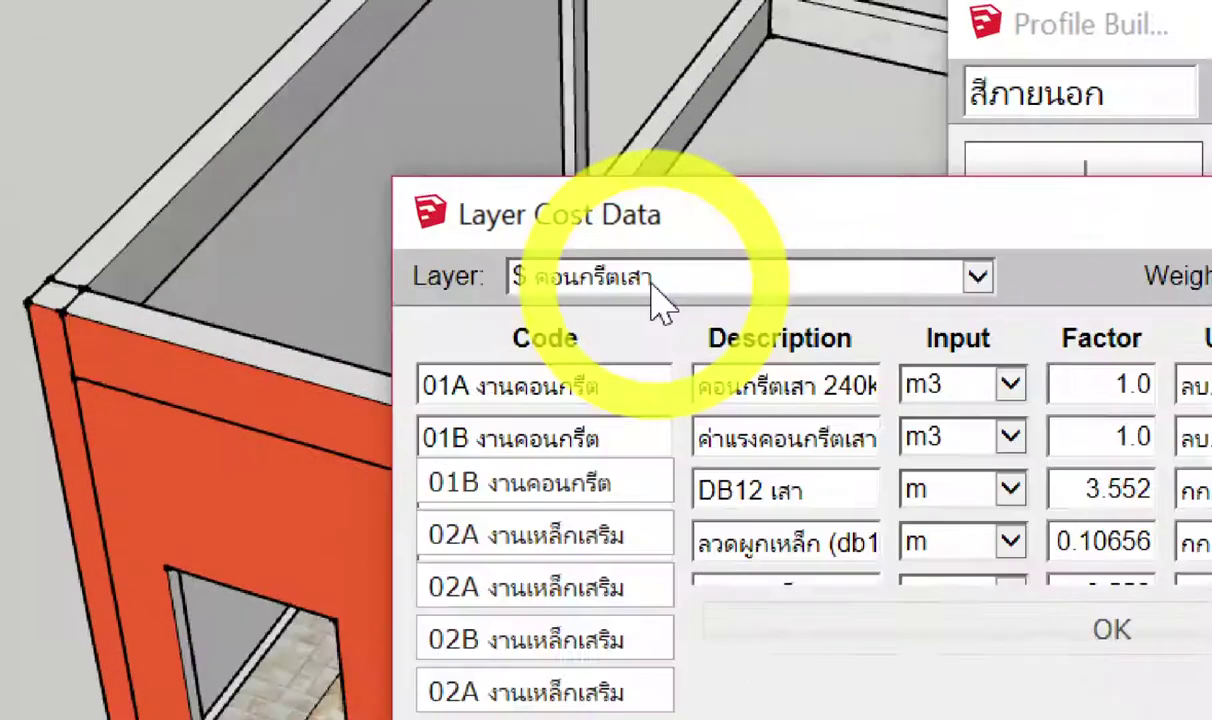
Switch the cost data to the ผนัง layer and set its weight to 180 kg/m2.
click(651, 282)
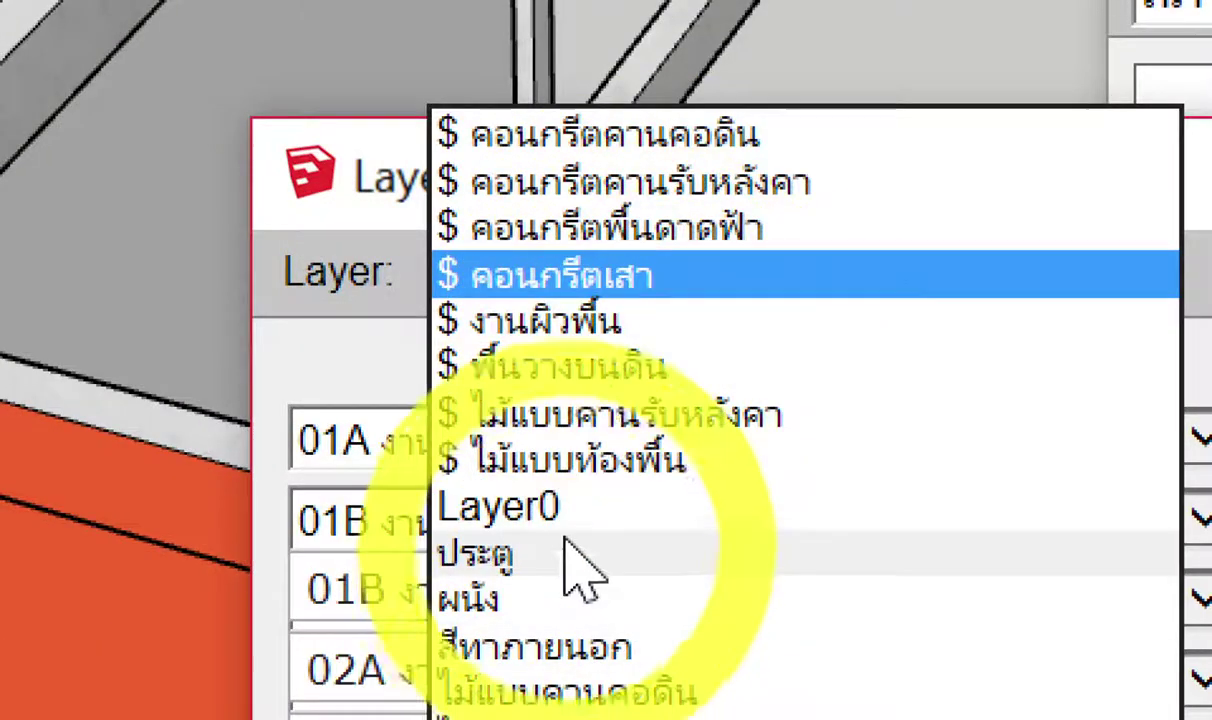
click(553, 590)
click(755, 346)
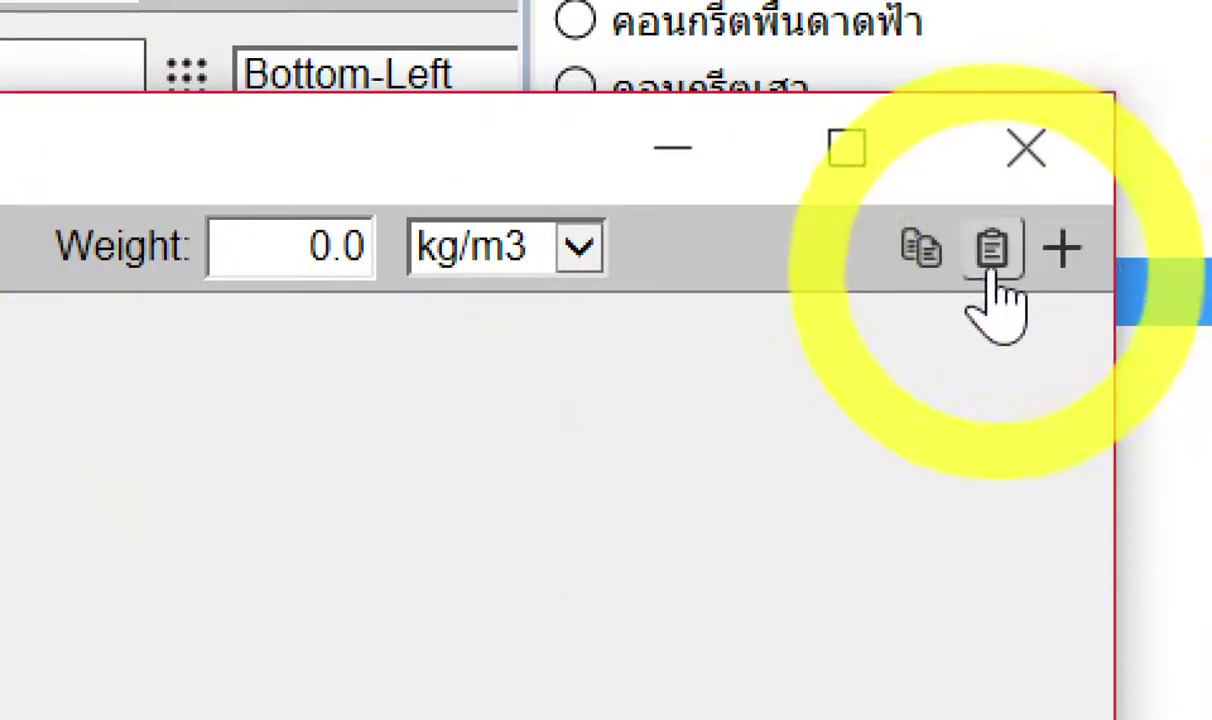
drag(310, 268, 357, 275)
text(180)
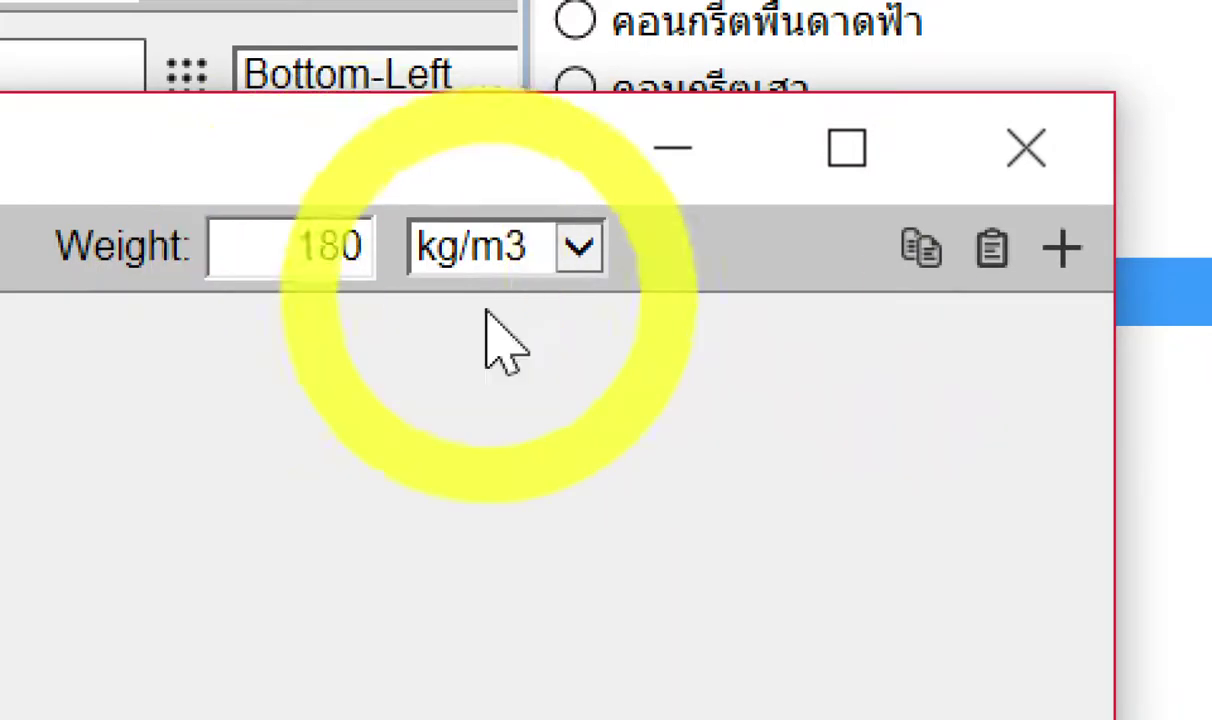
click(466, 250)
click(470, 295)
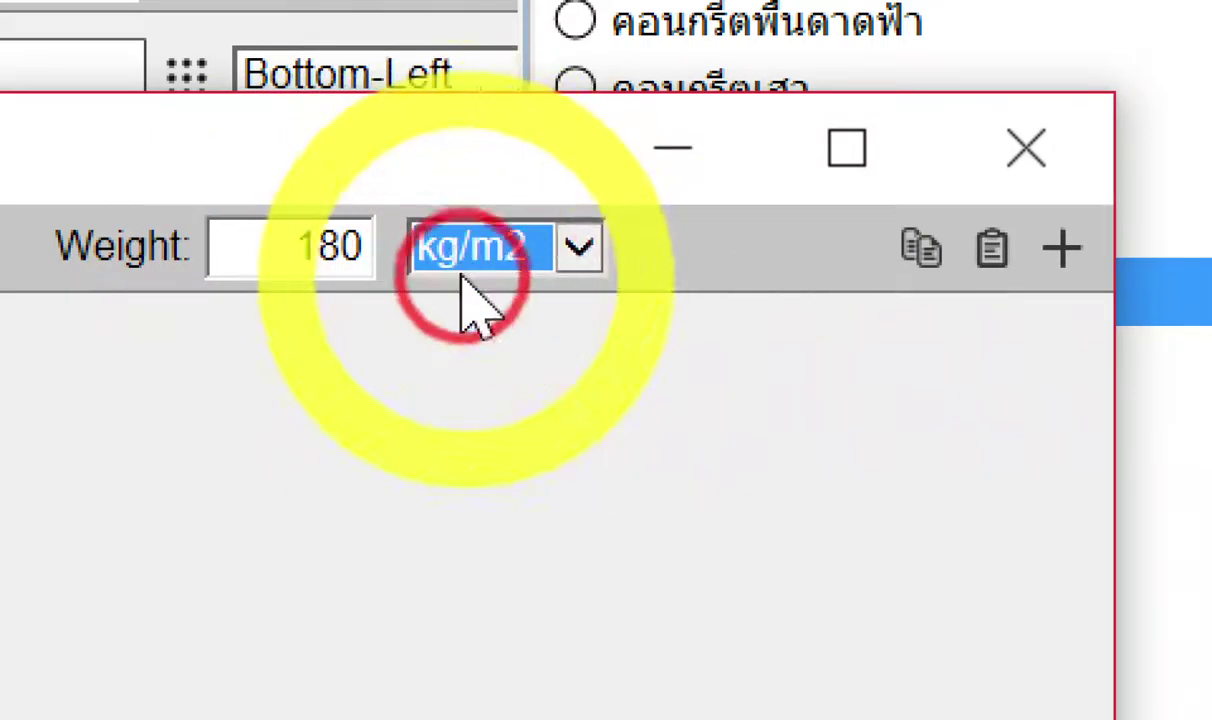
Add cost item 08A ก่ออิฐ ครึ่งแผ่น with m2 input, unit ตร.ม., unit cost 200.
click(1036, 250)
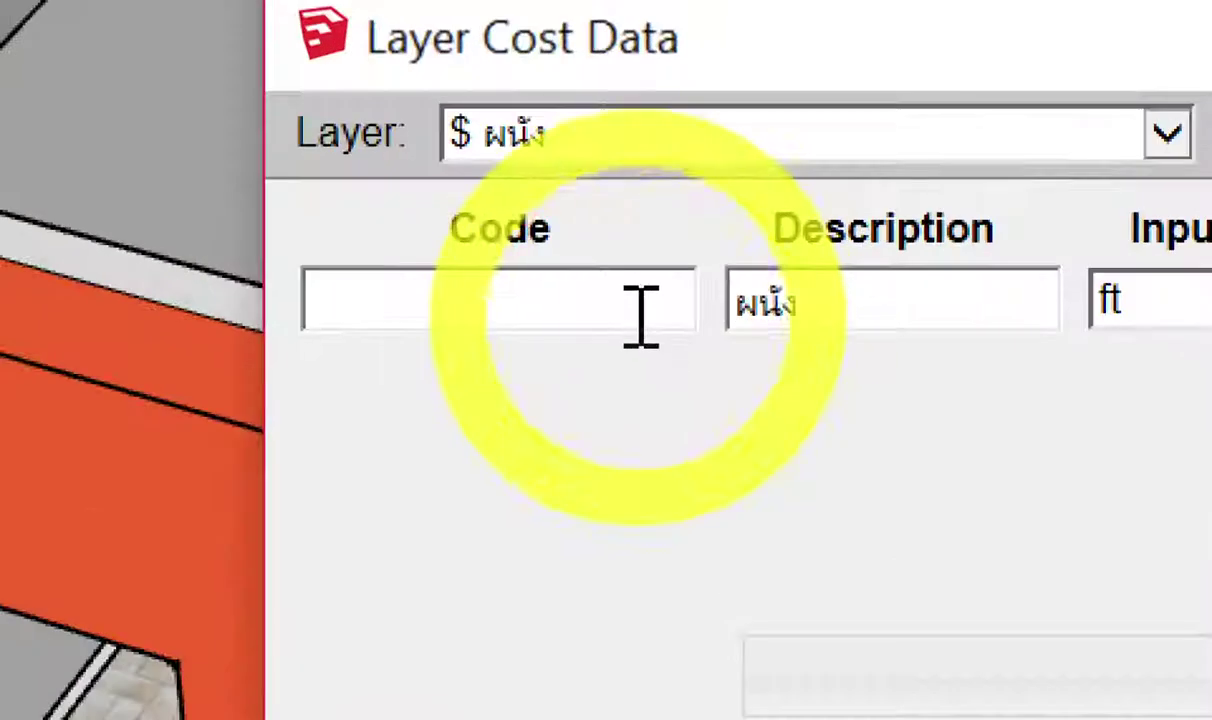
click(640, 318)
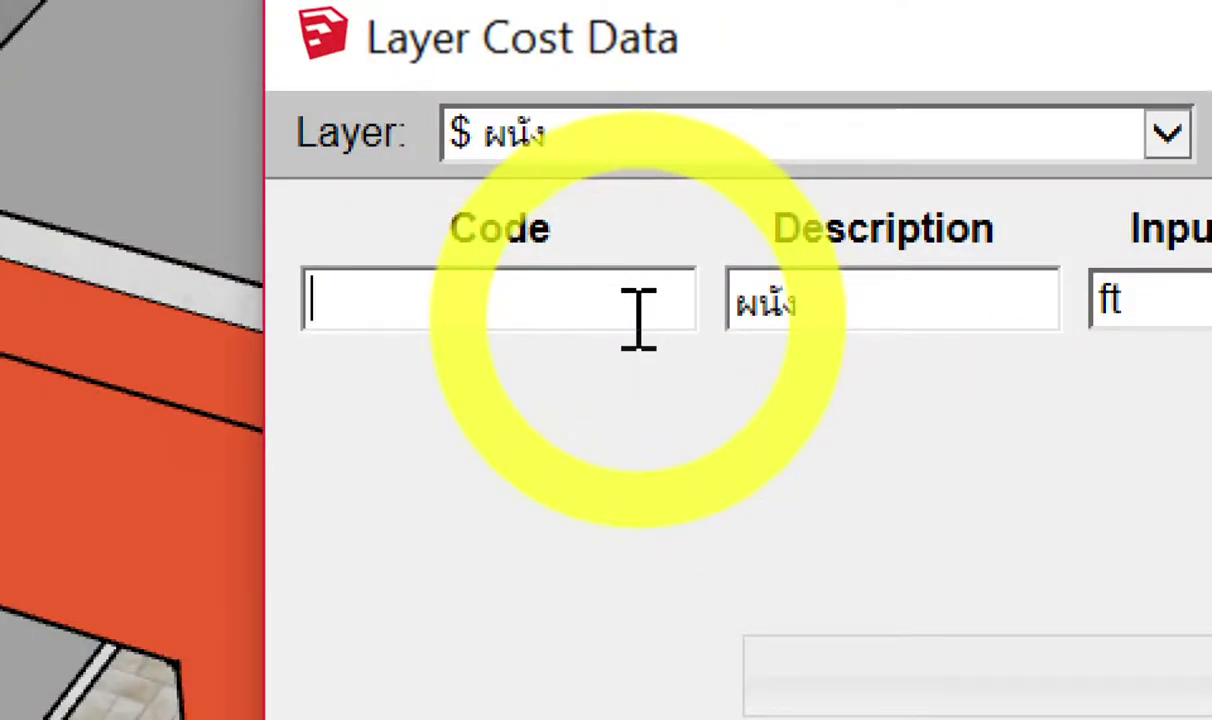
text(08)
key(Escape)
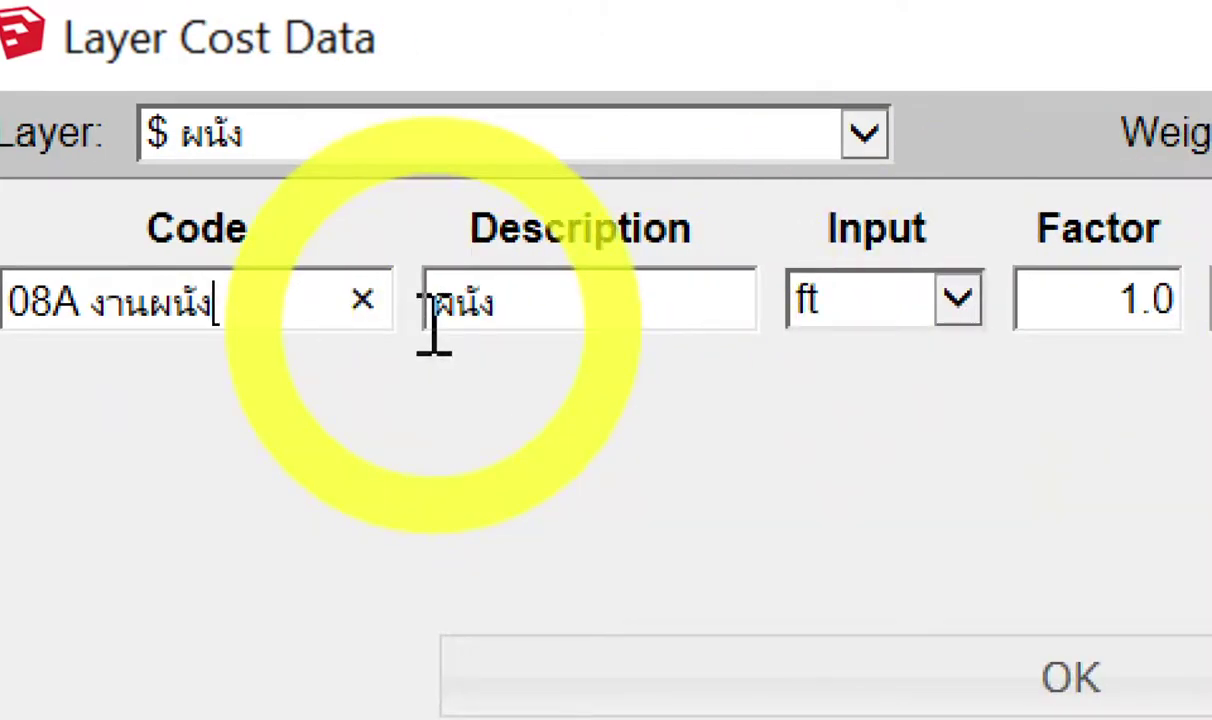
drag(500, 305, 337, 315)
click(804, 303)
text(ก่ออิฐ ครึ่งแผ่)
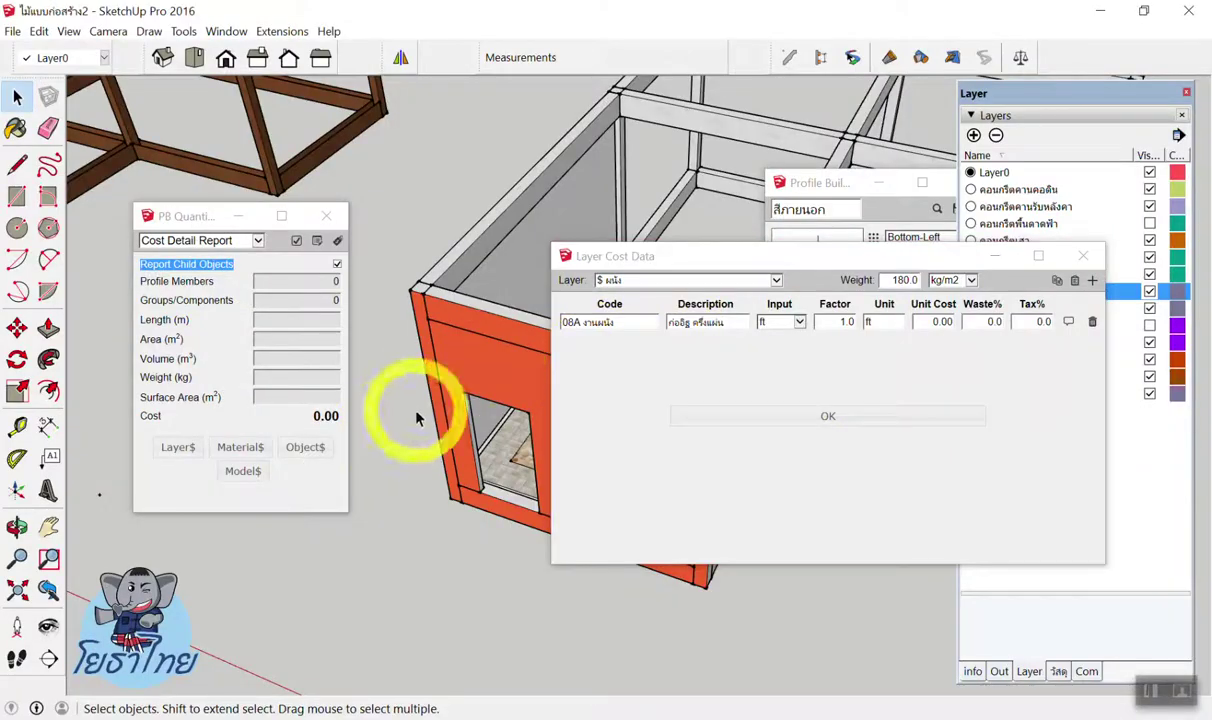
click(480, 372)
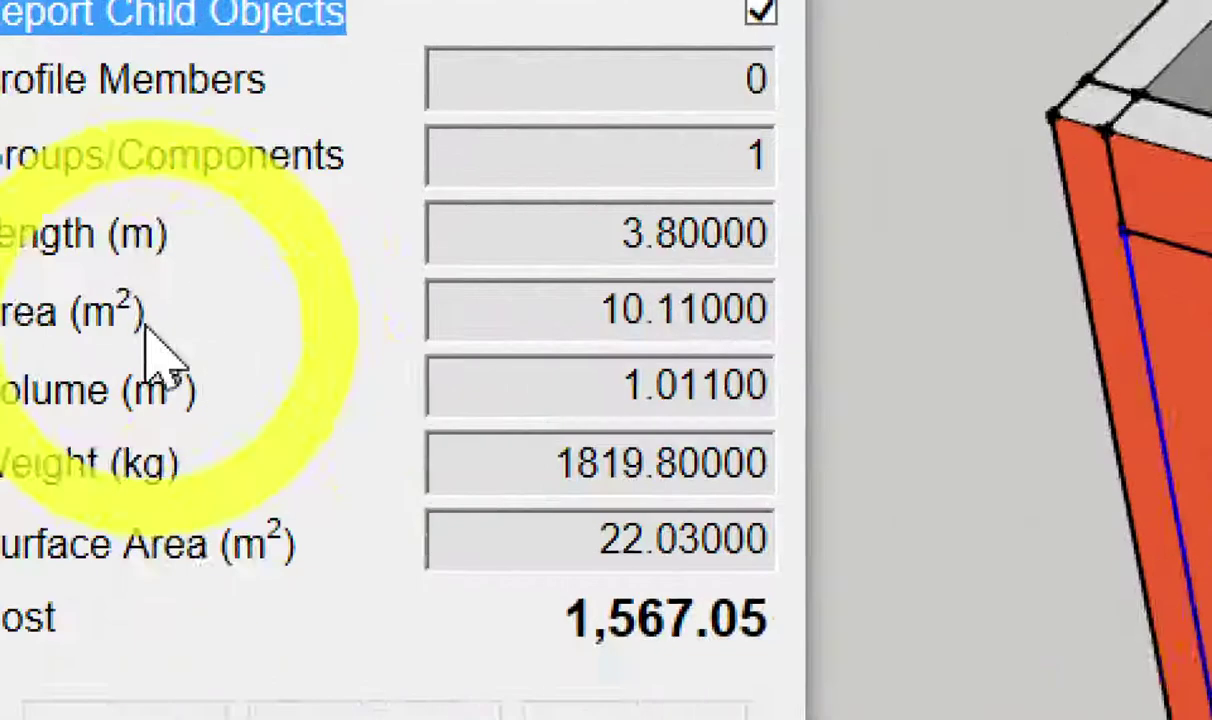
drag(152, 340, 189, 337)
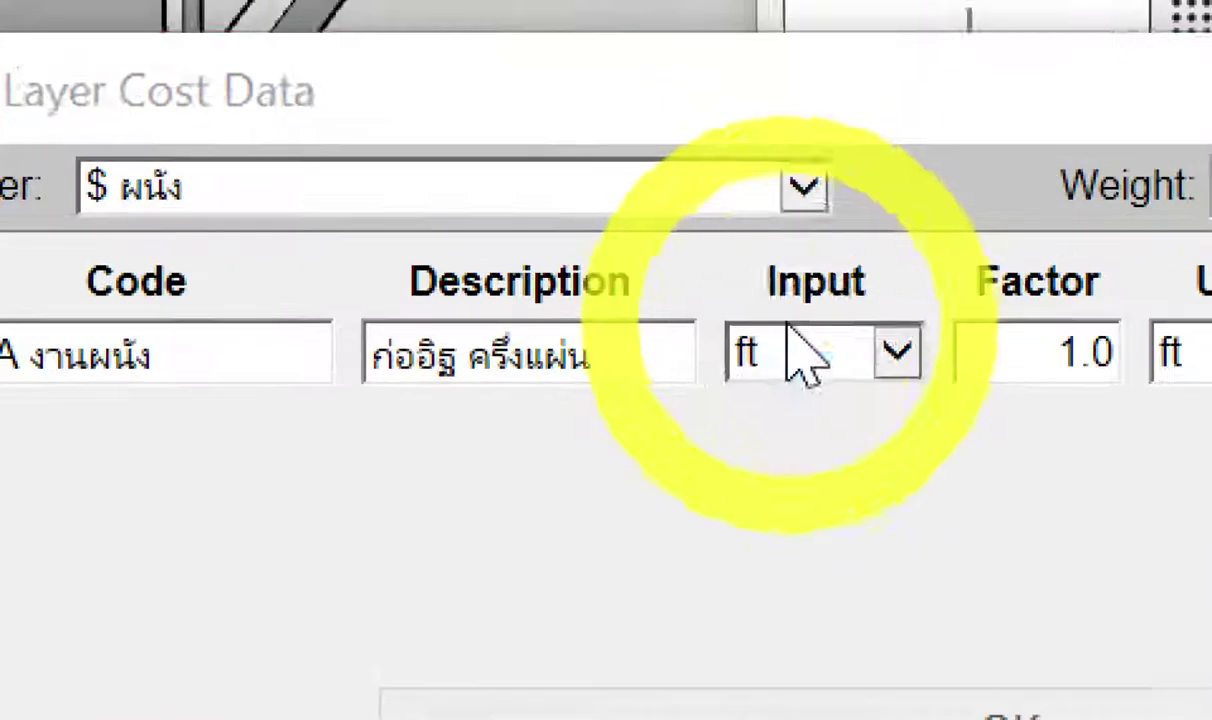
click(797, 348)
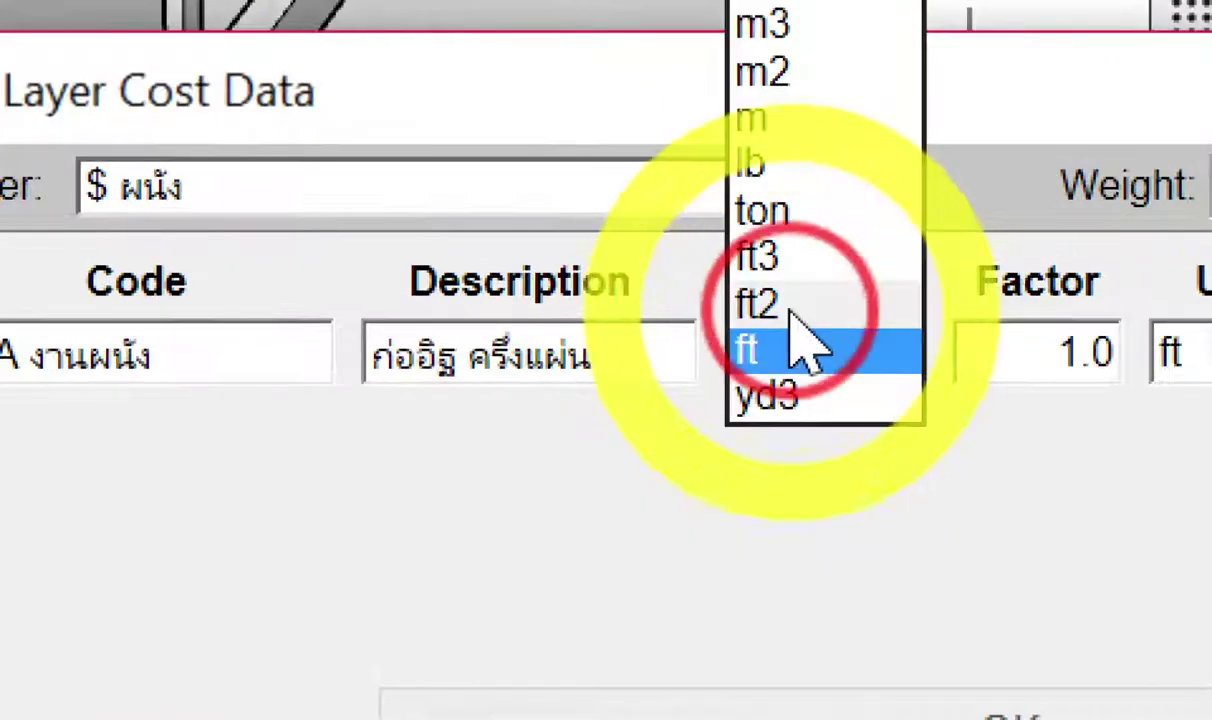
click(808, 75)
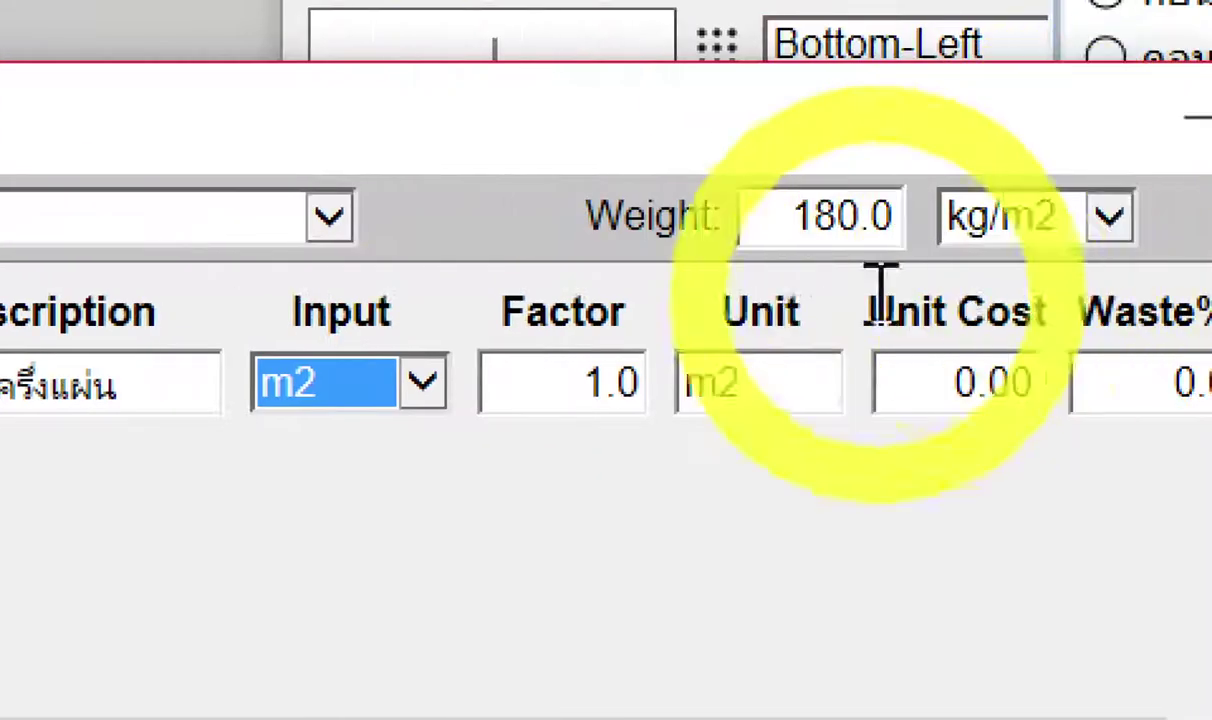
double_click(774, 387)
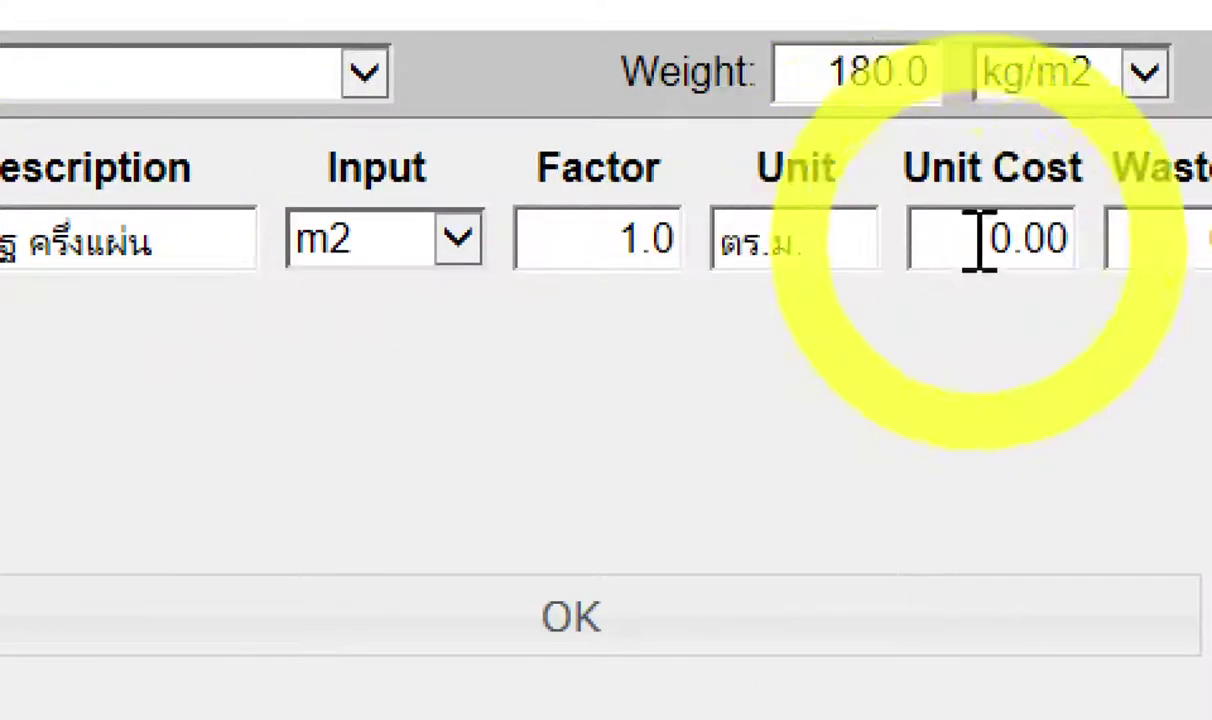
double_click(980, 240)
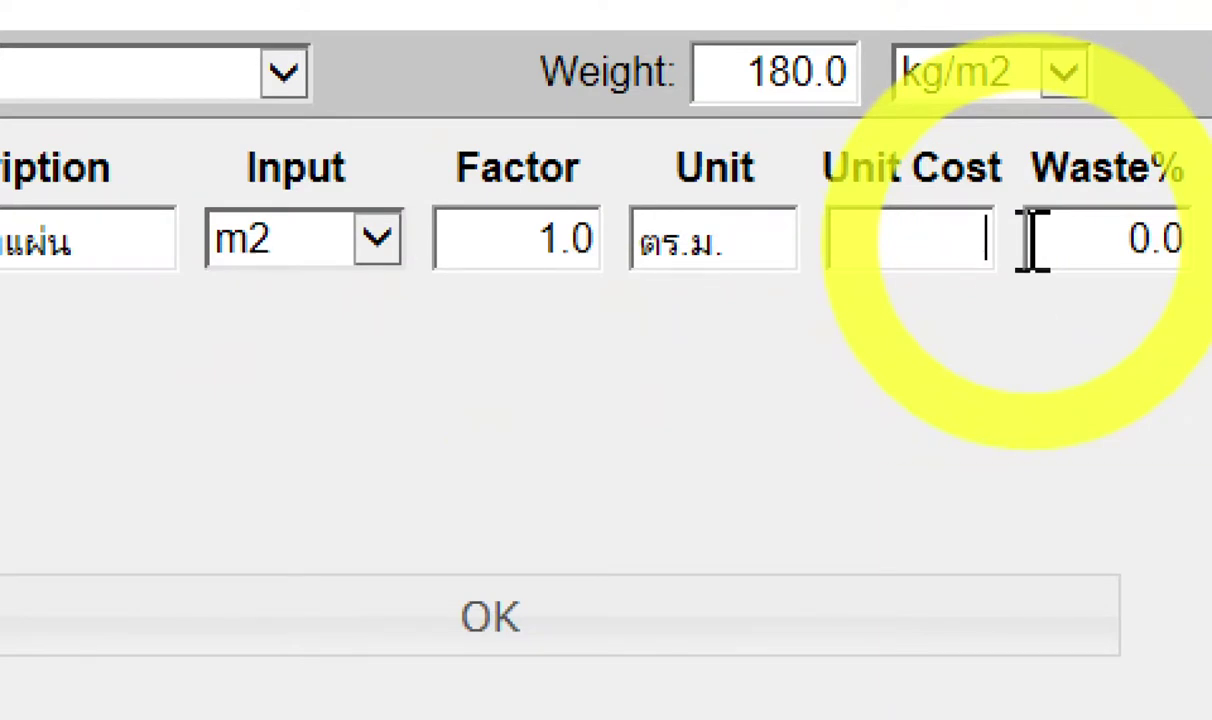
text(200)
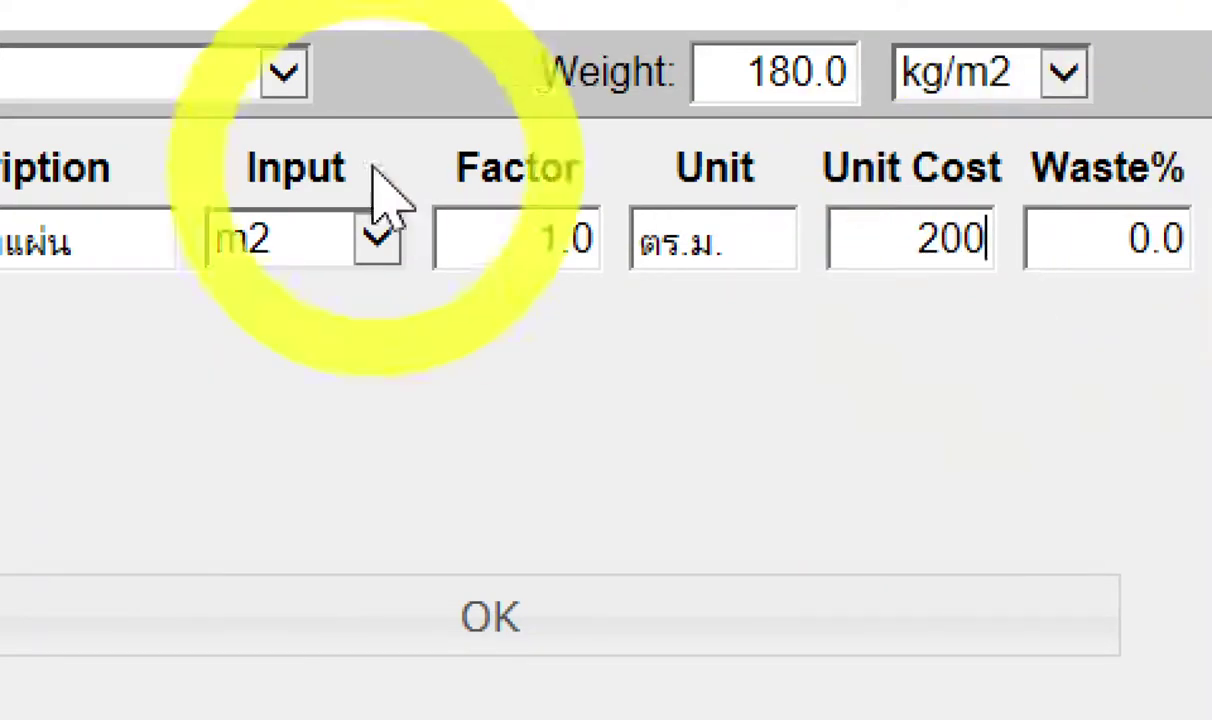
click(307, 242)
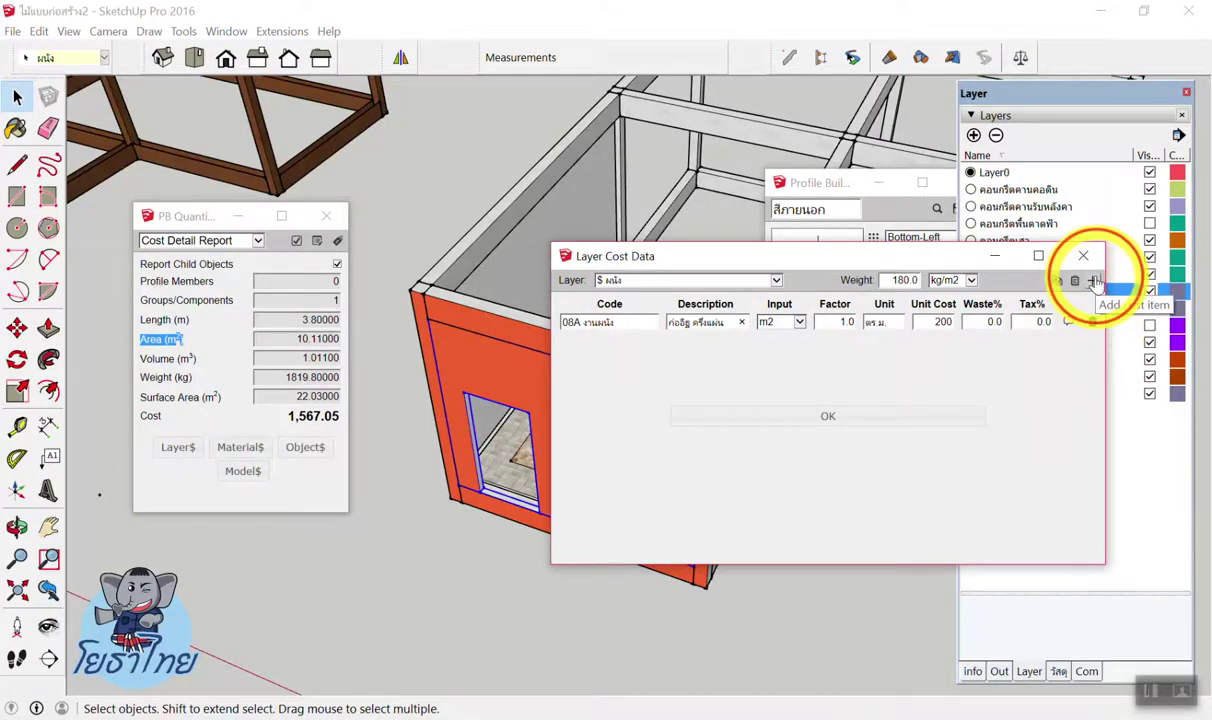
Add a second row 08A งานผนัง ฉาบปูนเรียบ with m2 input, unit ตร.ม., factor 2.
click(1095, 281)
click(595, 344)
text(08)
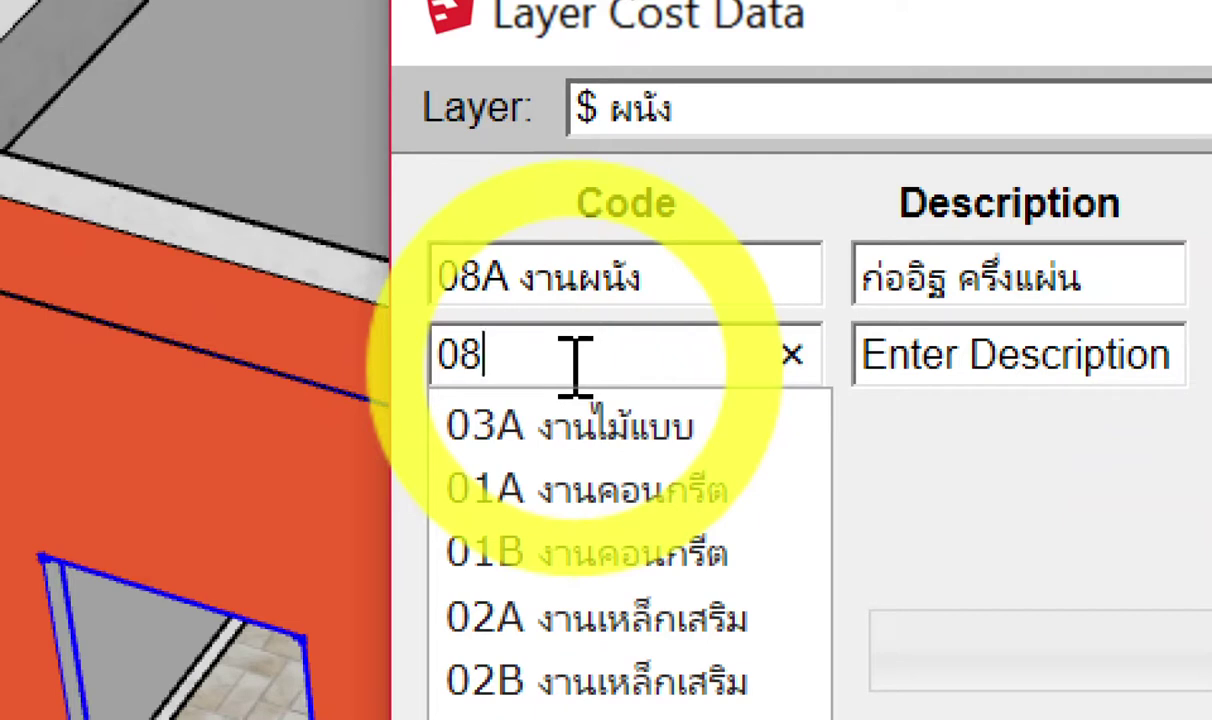
text(a)
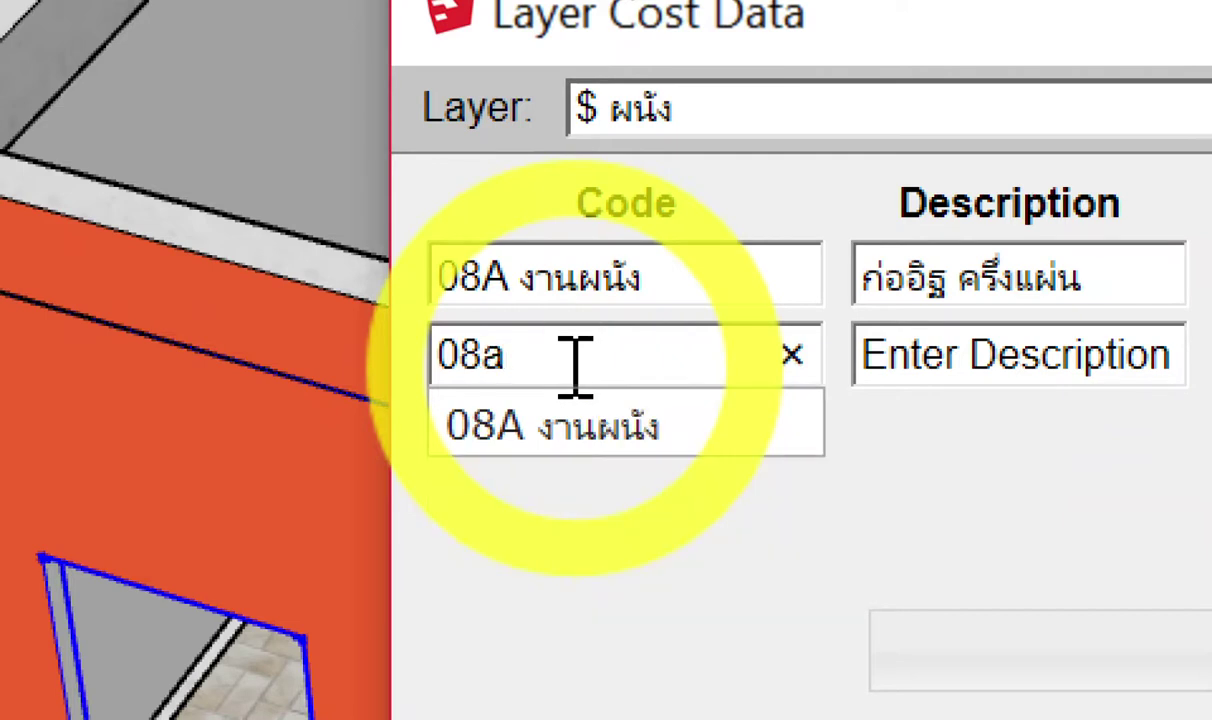
click(580, 428)
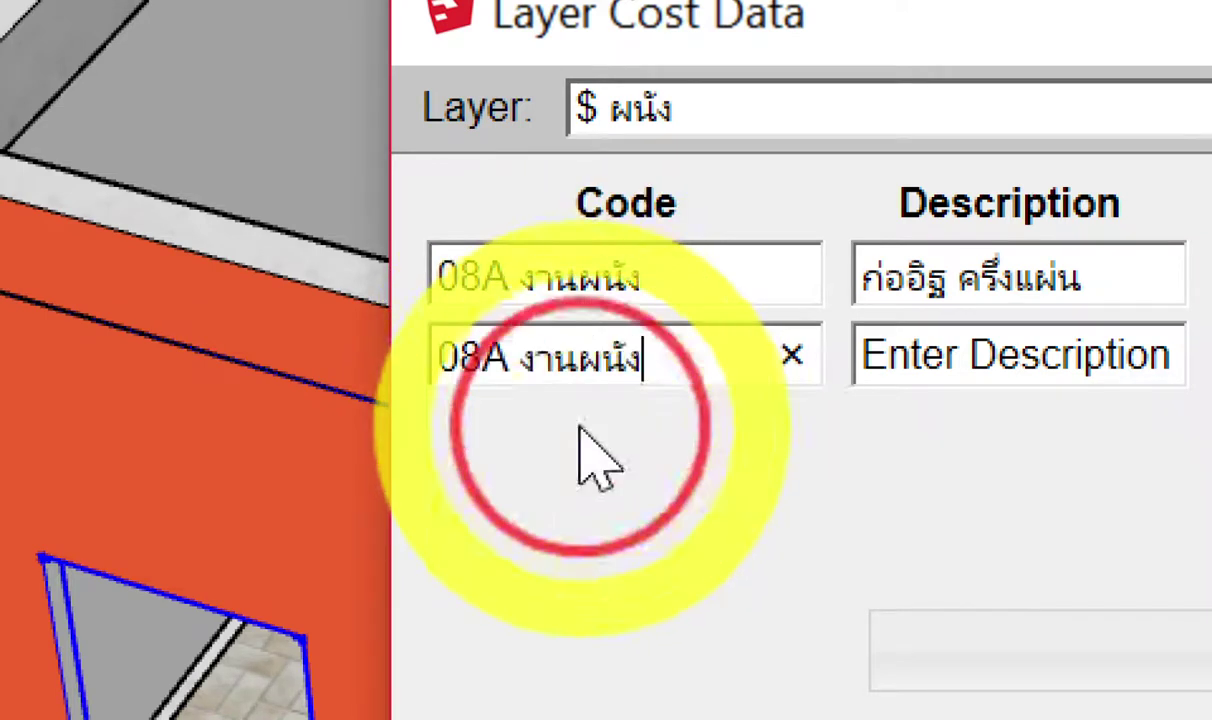
triple_click(650, 357)
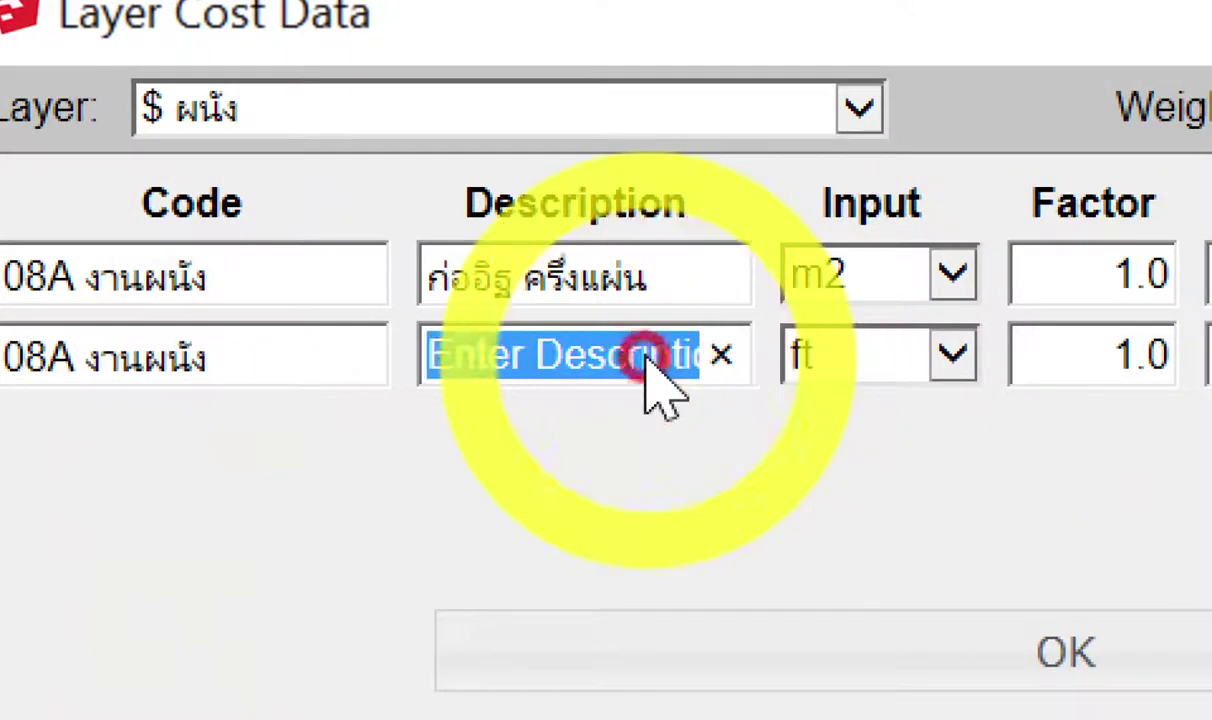
text(C)
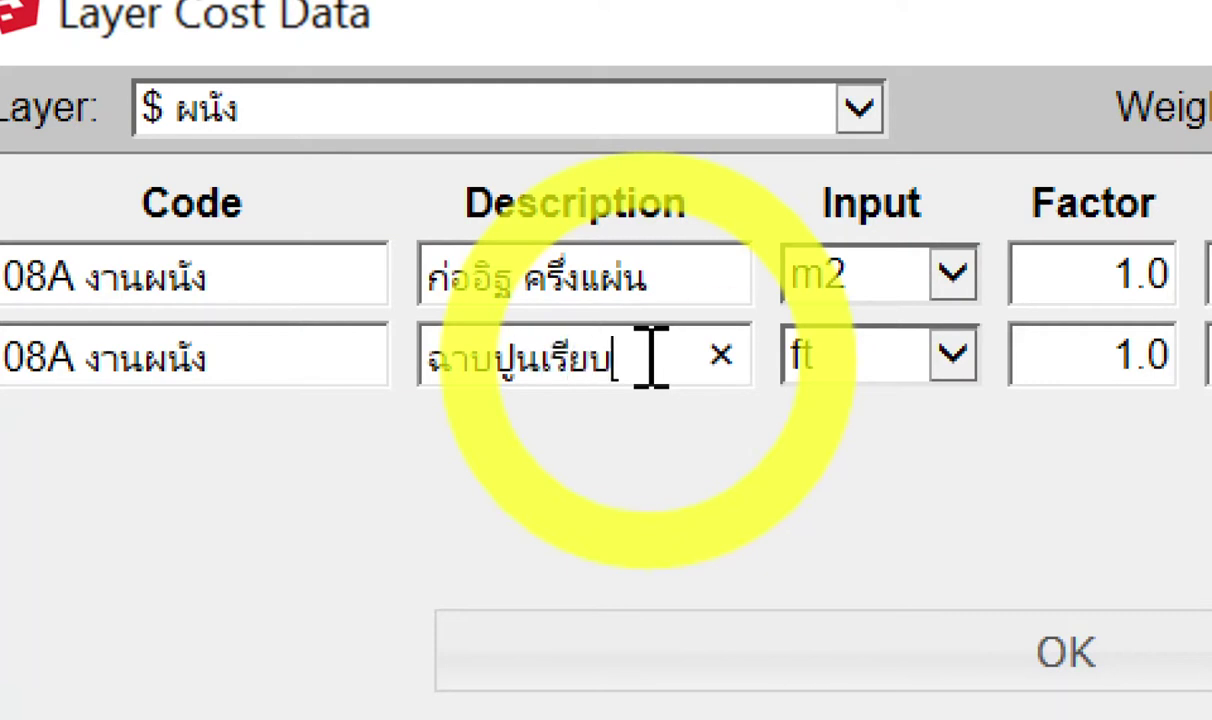
click(952, 356)
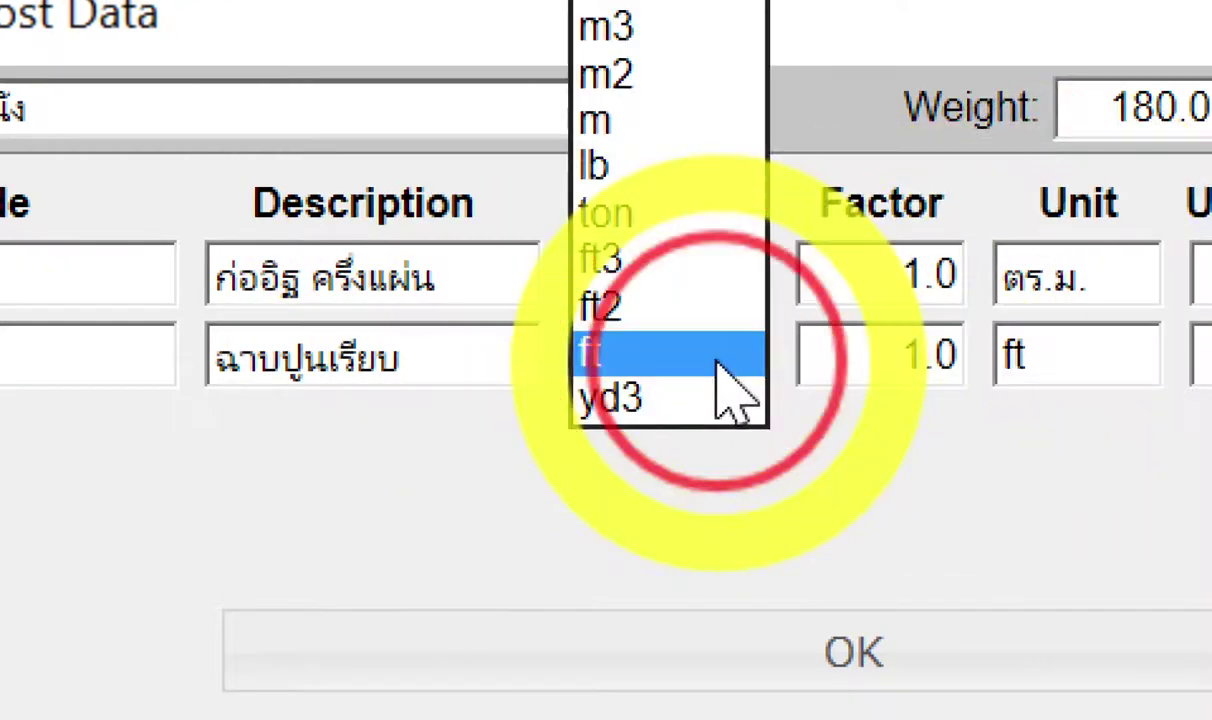
click(700, 75)
click(1055, 356)
drag(438, 383, 285, 390)
text(ตร.ม.)
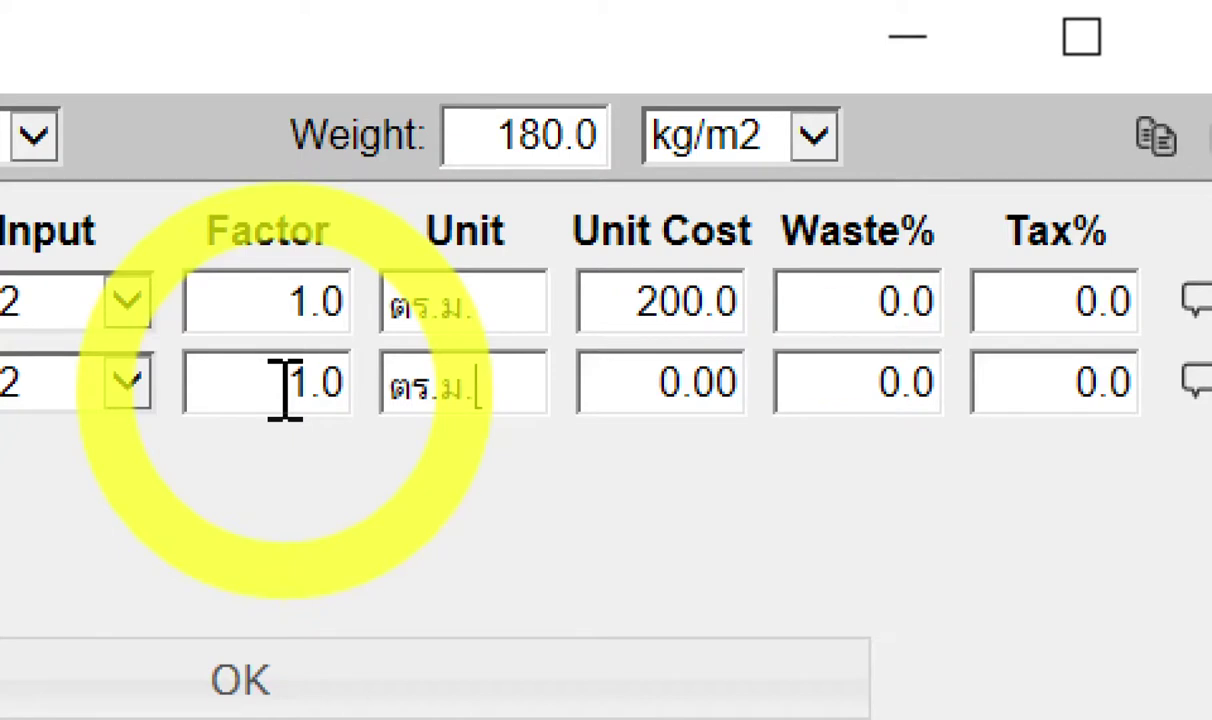
drag(197, 372, 343, 376)
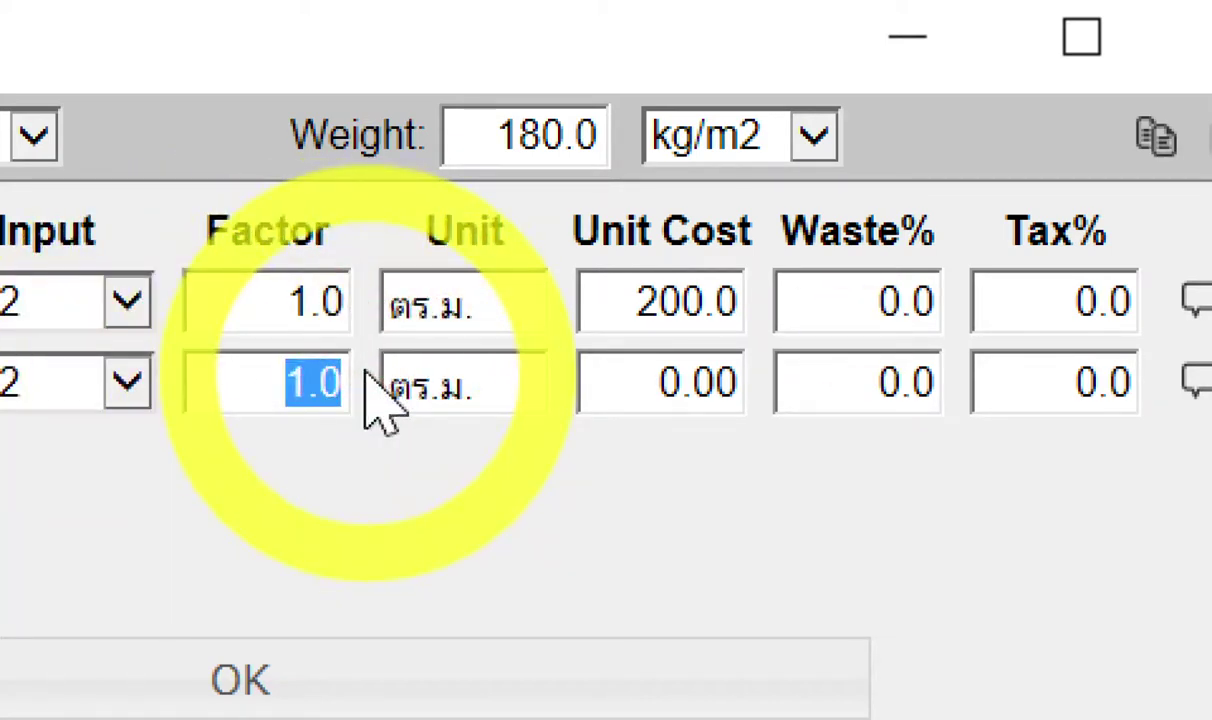
text(/)
text(2)
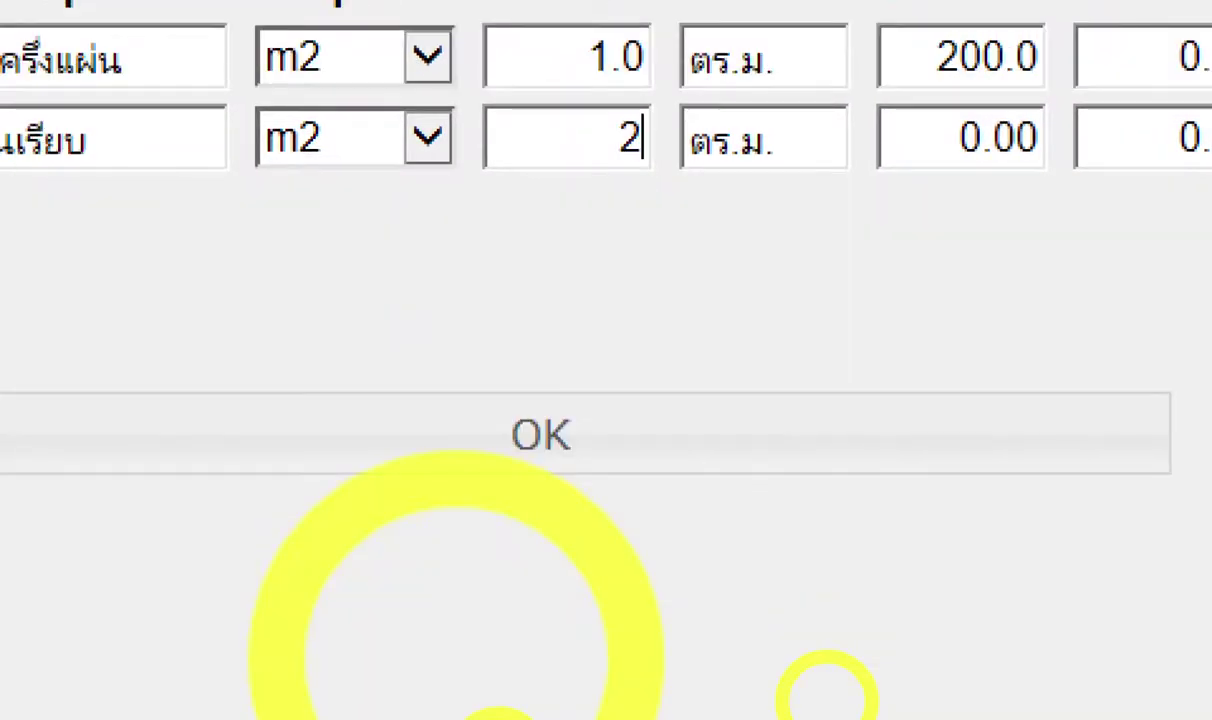
Set the plaster row's unit cost to 180 and save the layer cost data.
drag(128, 55, 176, 66)
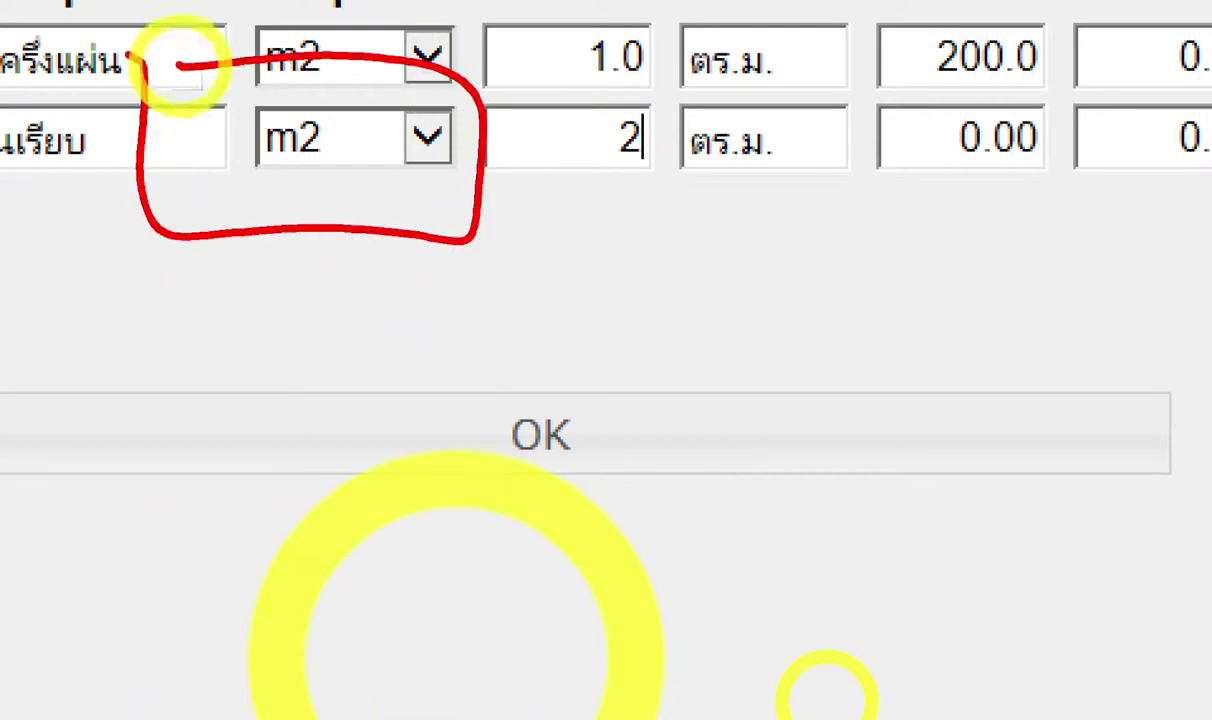
drag(185, 160, 210, 282)
click(203, 305)
mouse_move(325, 318)
mouse_down()
mouse_move(500, 406)
mouse_move(295, 263)
mouse_up()
mouse_move(176, 365)
mouse_down()
mouse_move(195, 340)
mouse_move(212, 462)
mouse_up()
mouse_move(298, 118)
mouse_down()
mouse_move(211, 130)
mouse_move(228, 205)
mouse_up()
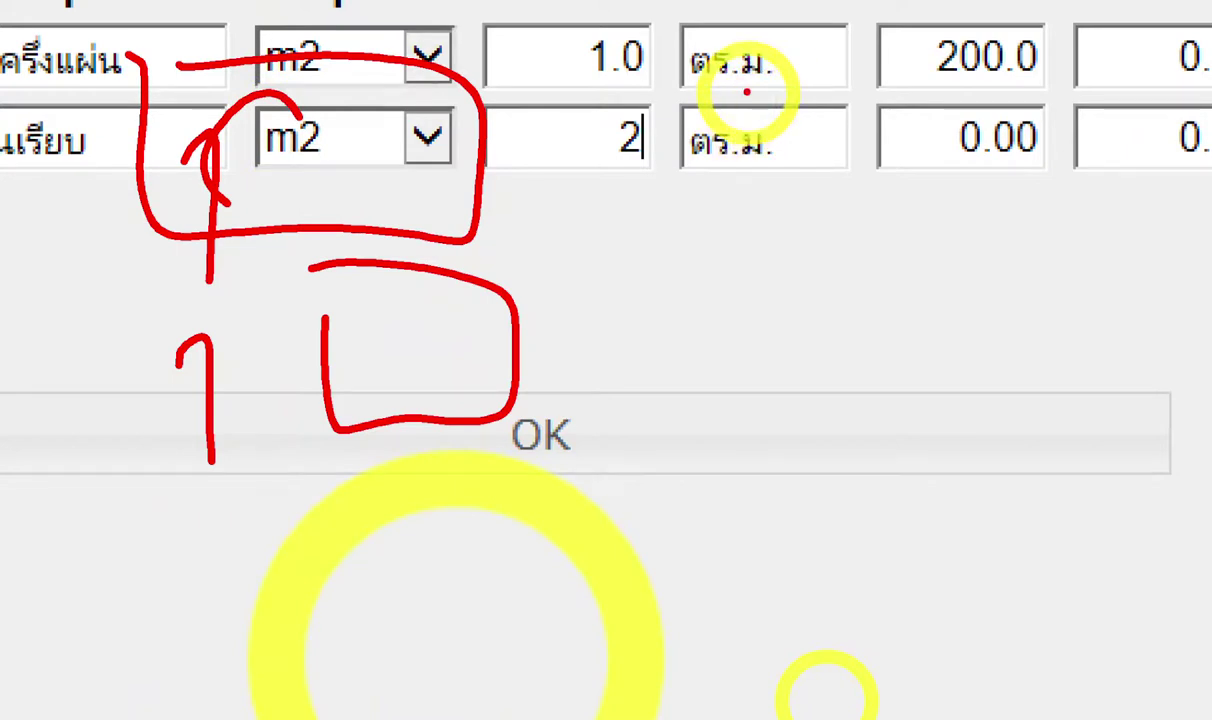
mouse_move(641, 104)
mouse_down()
mouse_move(606, 160)
mouse_move(600, 105)
mouse_up()
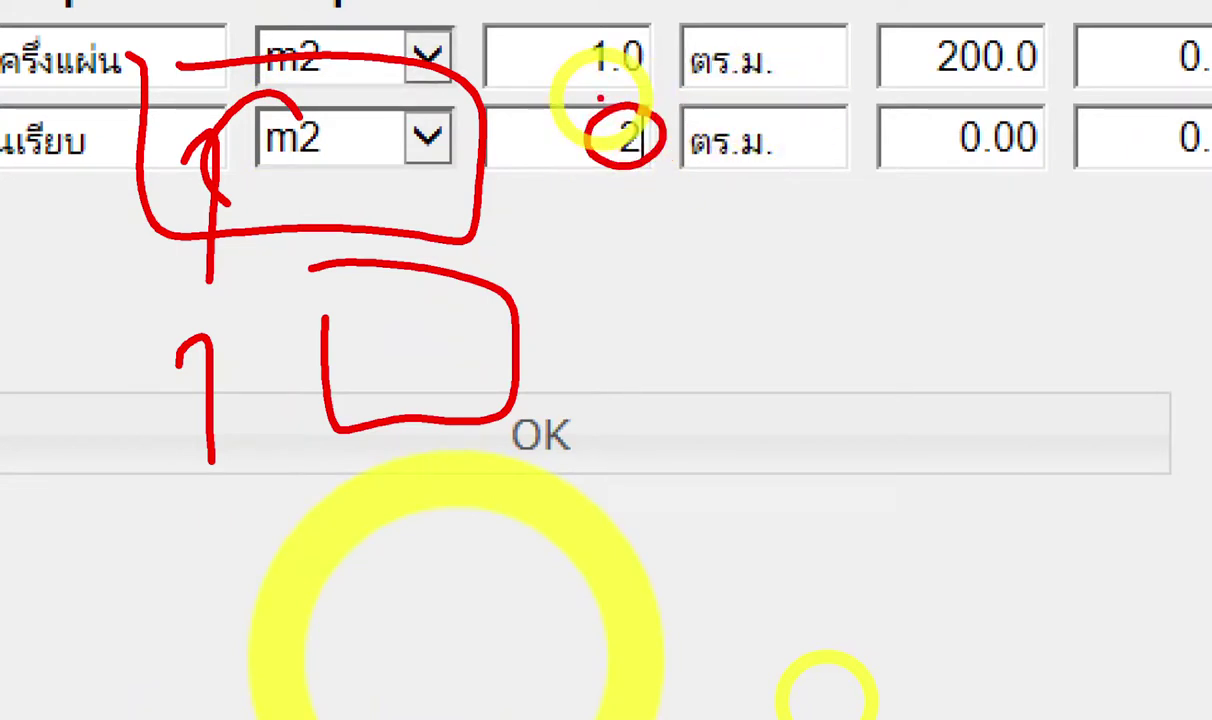
key(Escape)
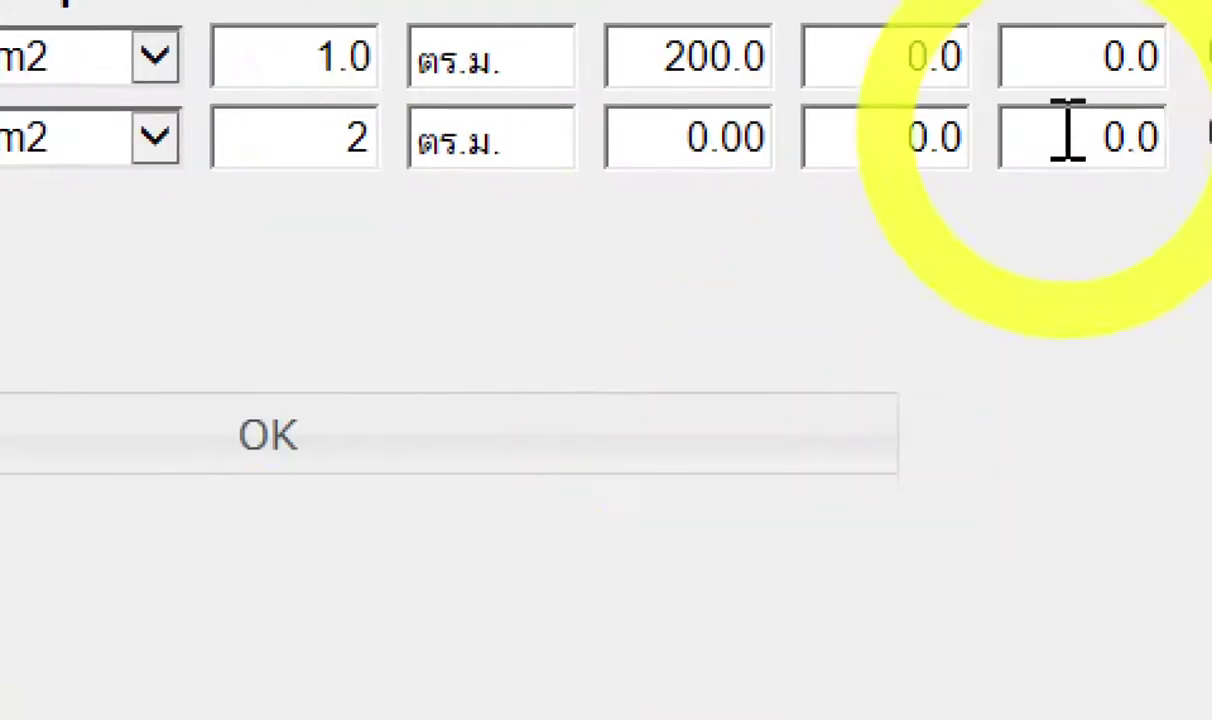
drag(671, 235, 752, 230)
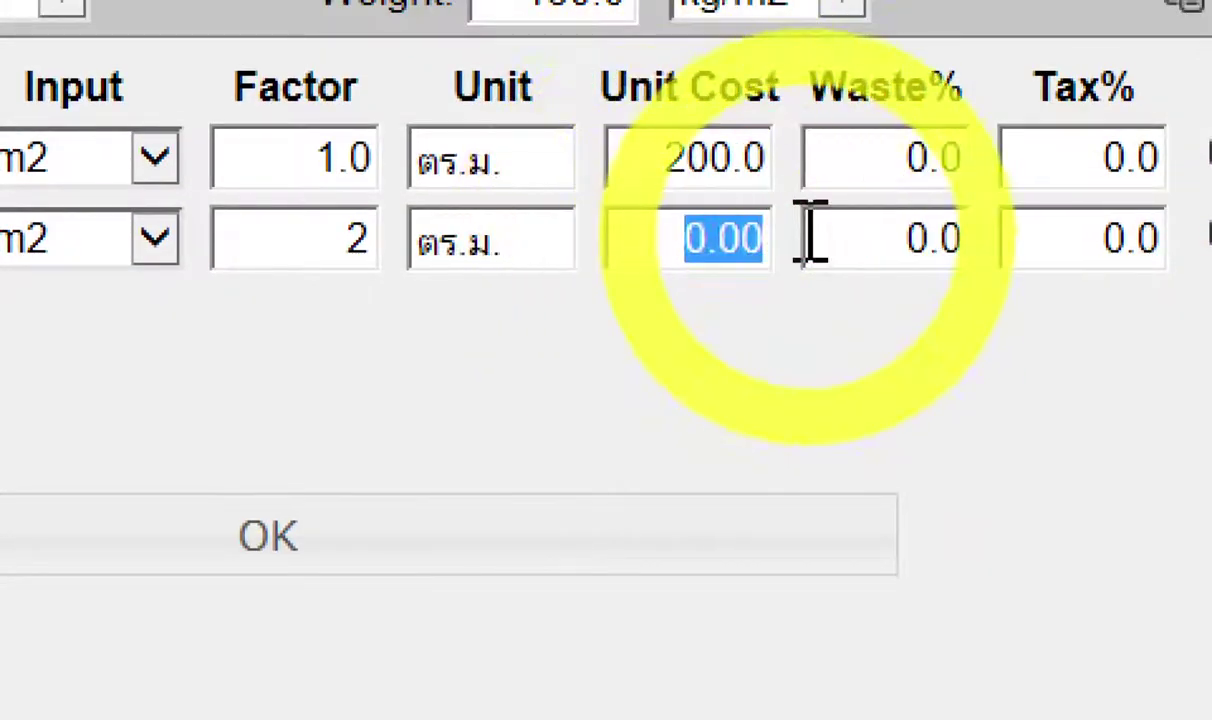
text(180)
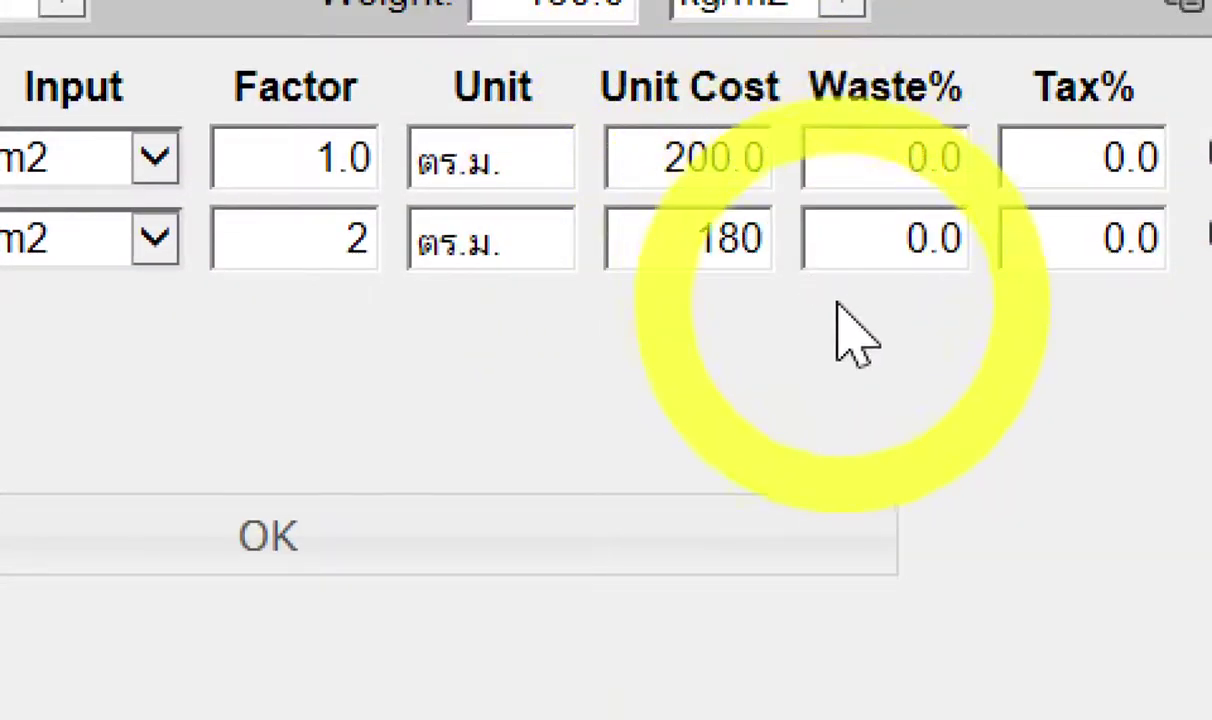
click(900, 418)
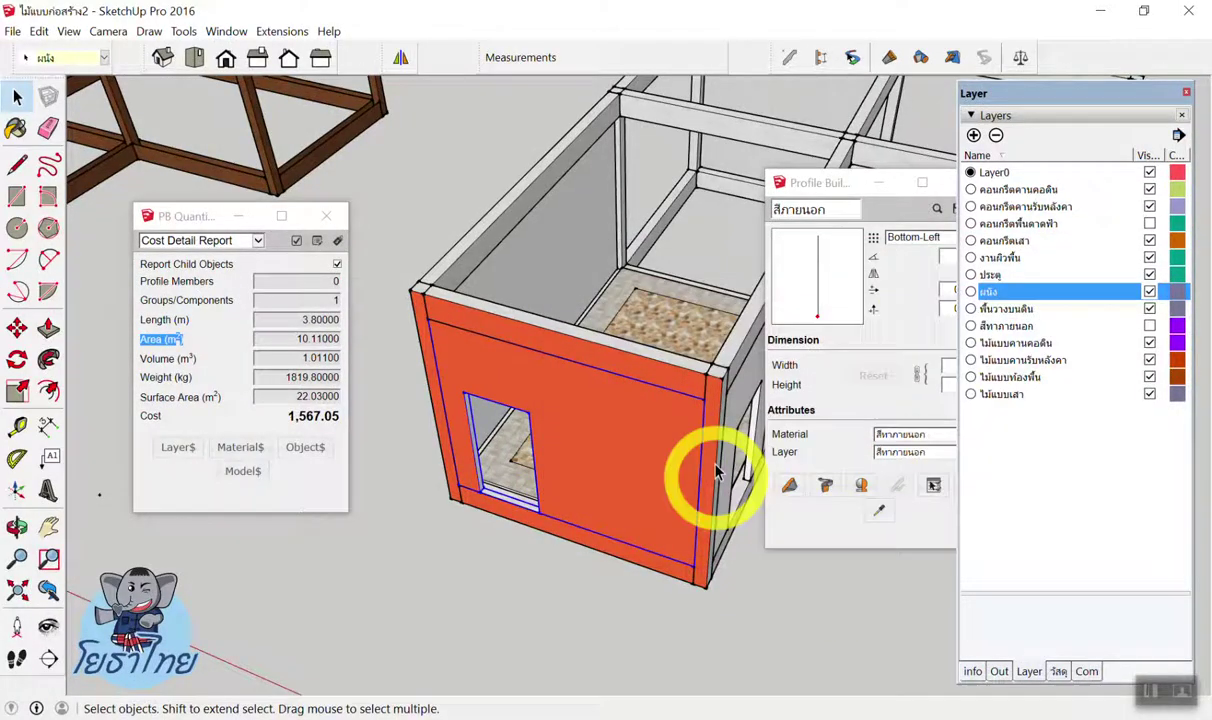
Inspect the orange wall's updated 7,228.65 cost breakdown, including 20.22 ตร.ม. plaster.
scroll(445, 355, up, 3)
click(400, 366)
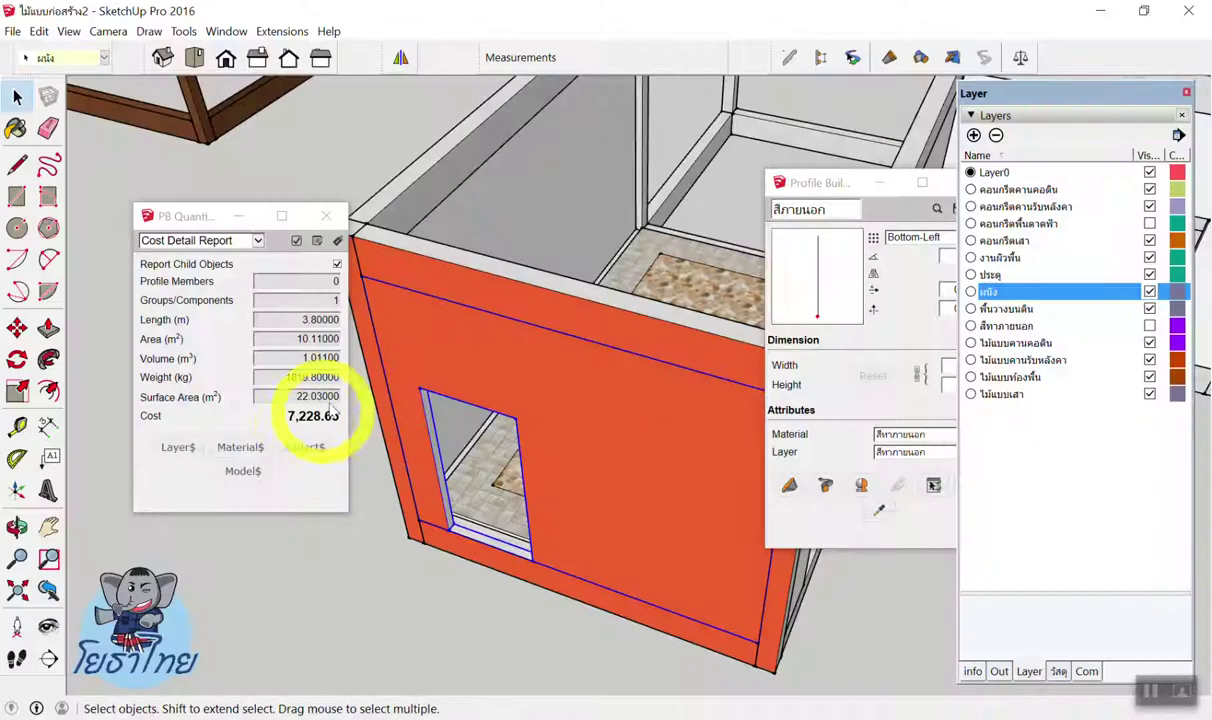
click(338, 240)
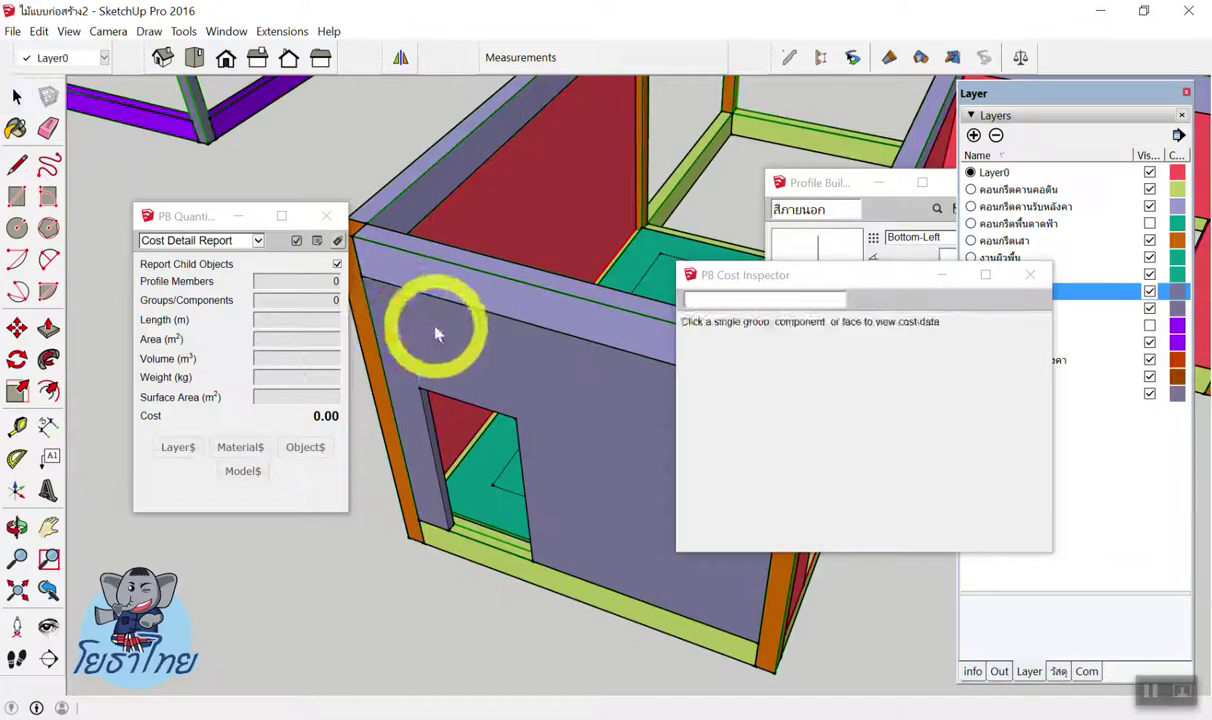
click(560, 336)
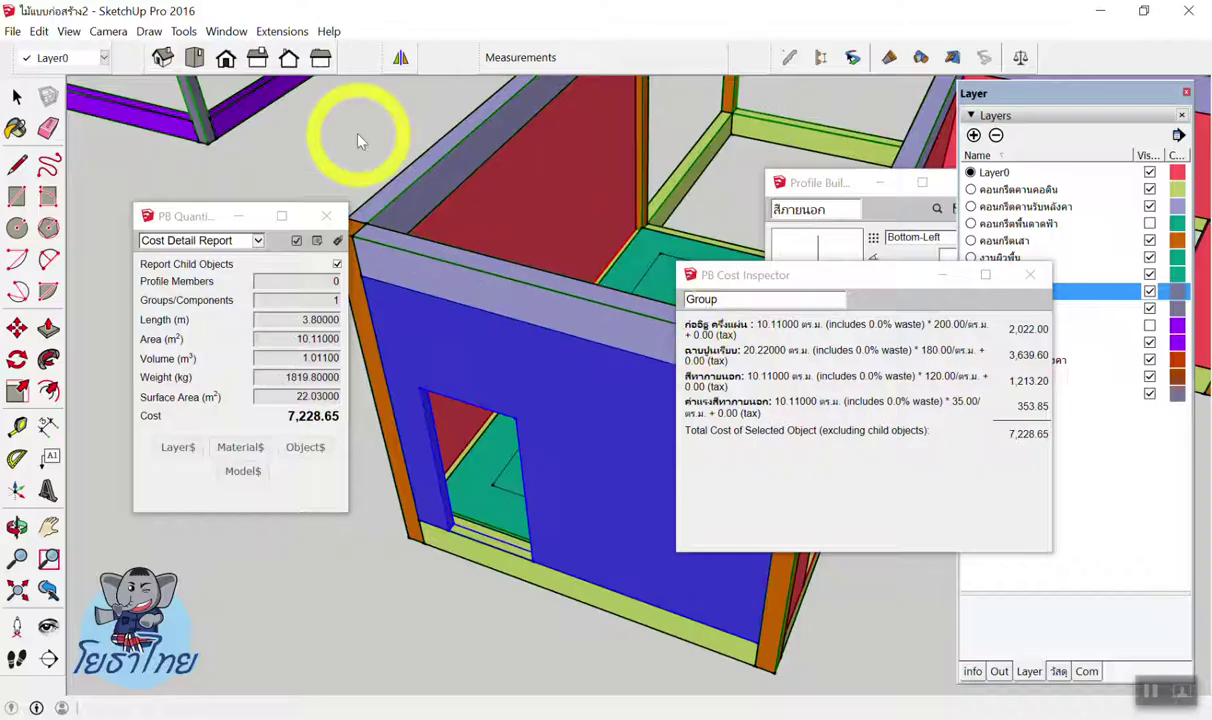
click(403, 165)
click(1030, 275)
Inspect the top beam's cost breakdown, reviewing its concrete, labour and paint lines.
click(418, 282)
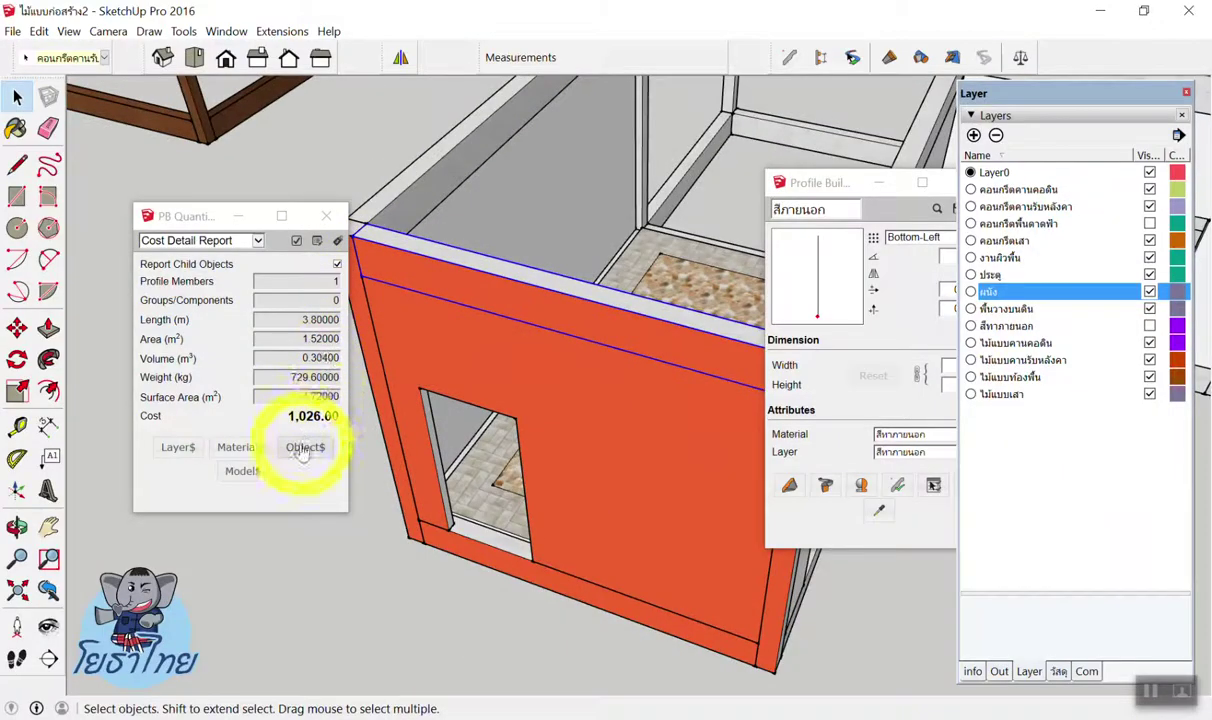
click(302, 448)
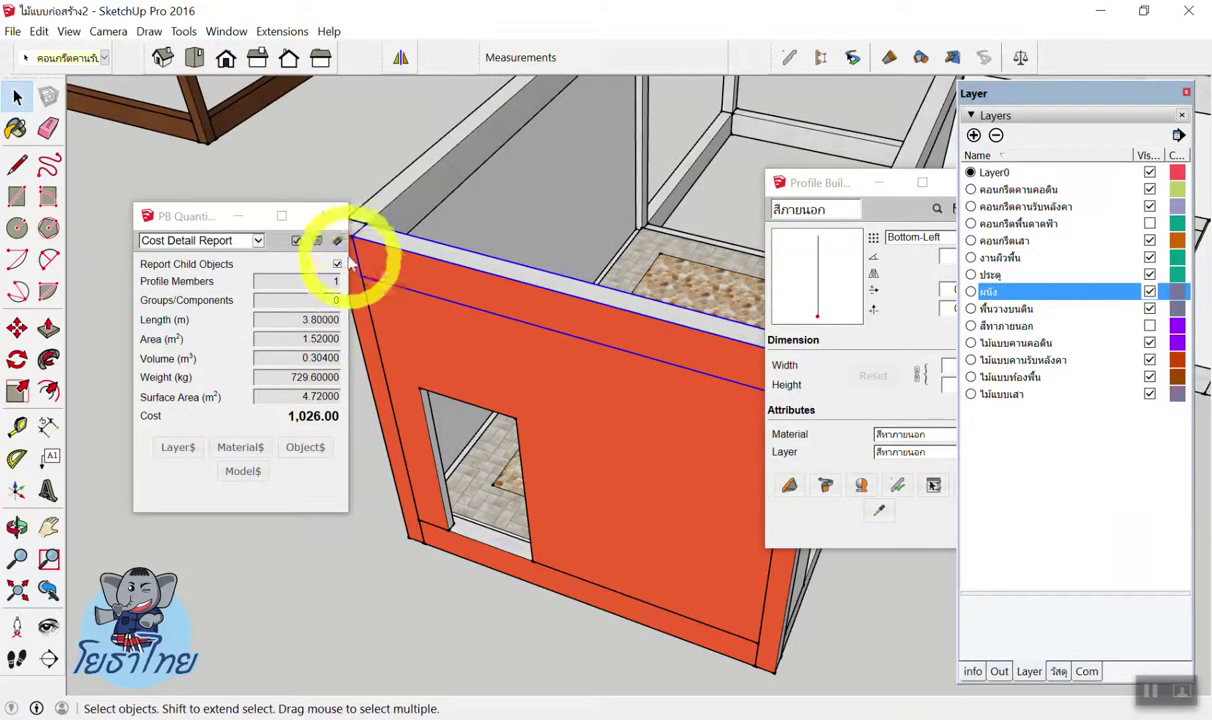
click(405, 265)
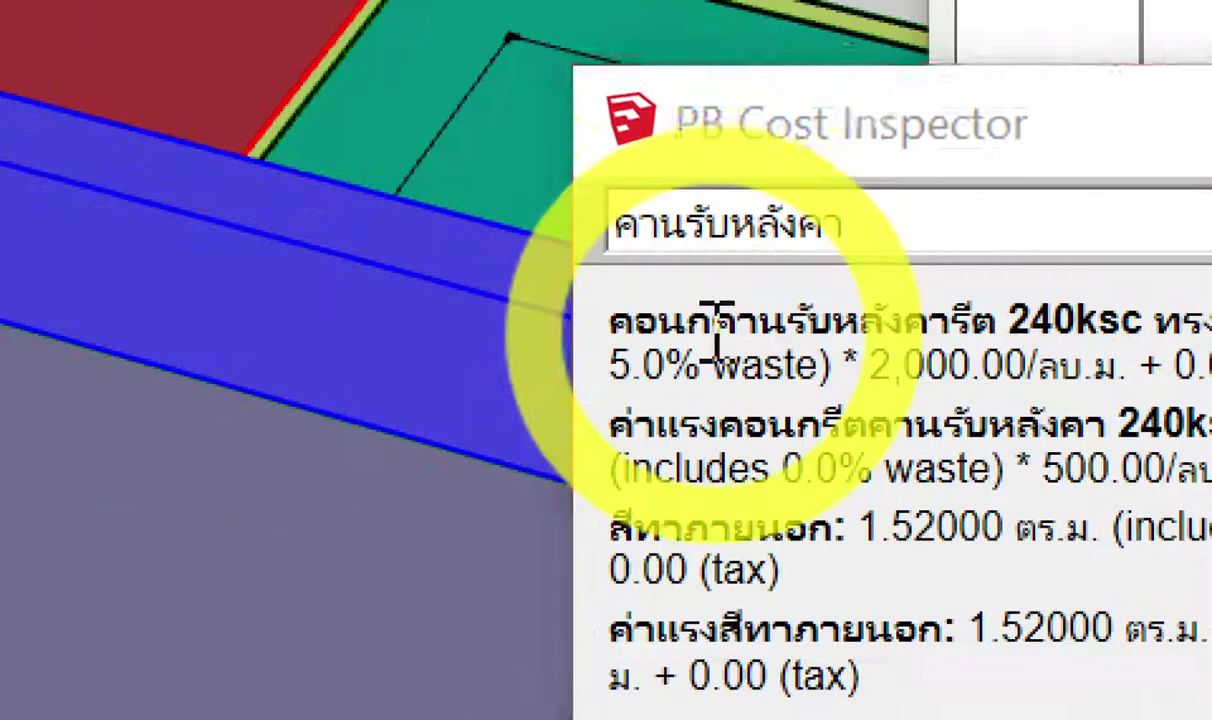
double_click(722, 330)
click(707, 355)
drag(697, 440, 805, 468)
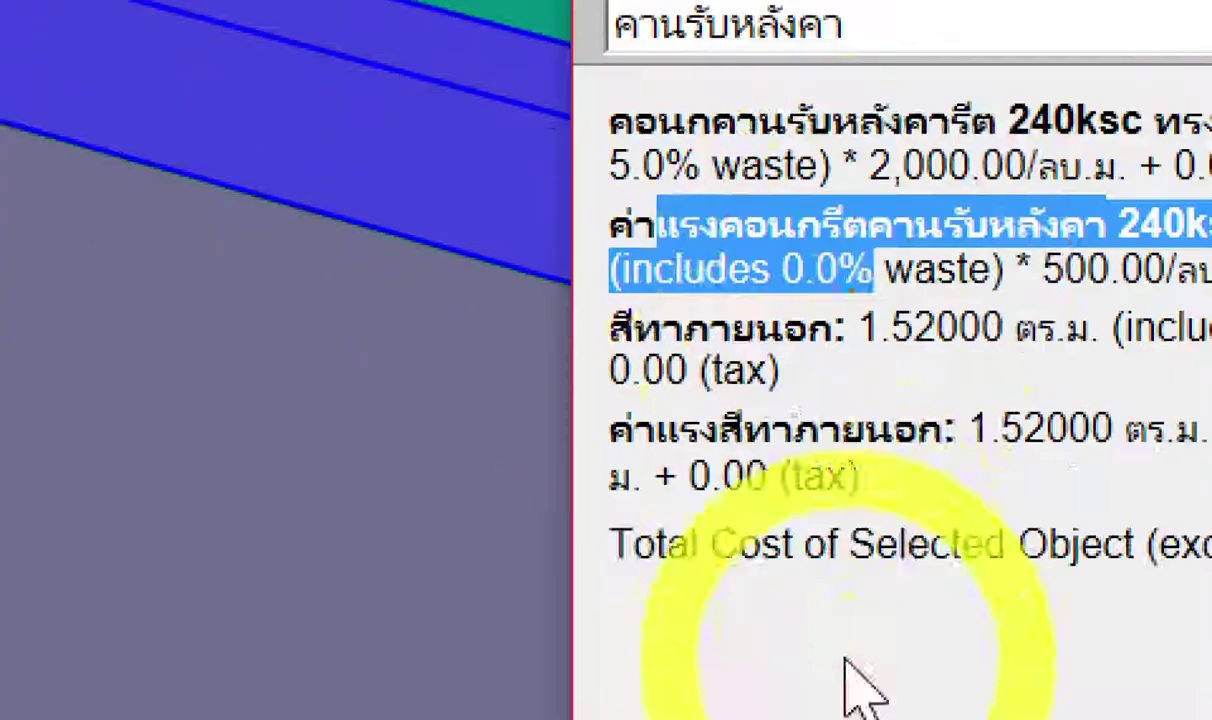
drag(686, 330, 880, 355)
double_click(840, 415)
click(388, 183)
mouse_move(555, 279)
middle_down()
mouse_move(465, 463)
mouse_move(600, 436)
mouse_move(536, 433)
mouse_move(509, 455)
mouse_move(731, 534)
middle_up()
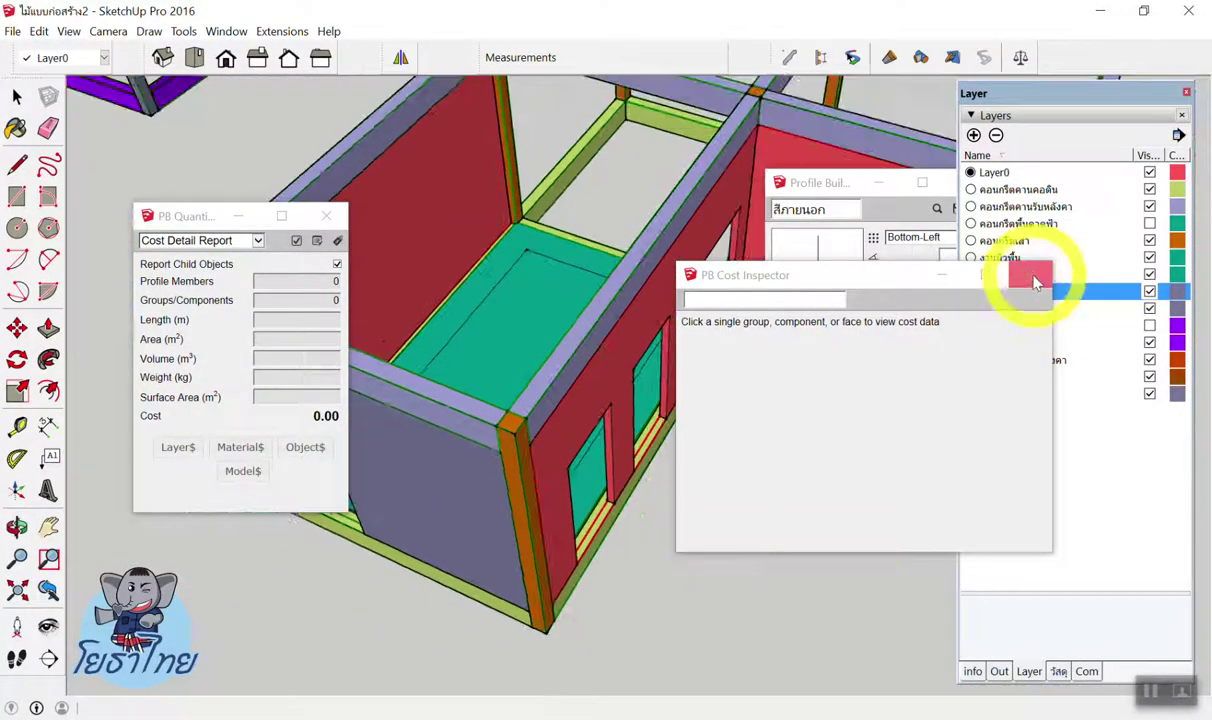
Check the corner column's 944.64 cost breakdown, including the DB12 rebar line, then close the inspector.
click(1031, 273)
scroll(509, 422, up, 5)
click(509, 422)
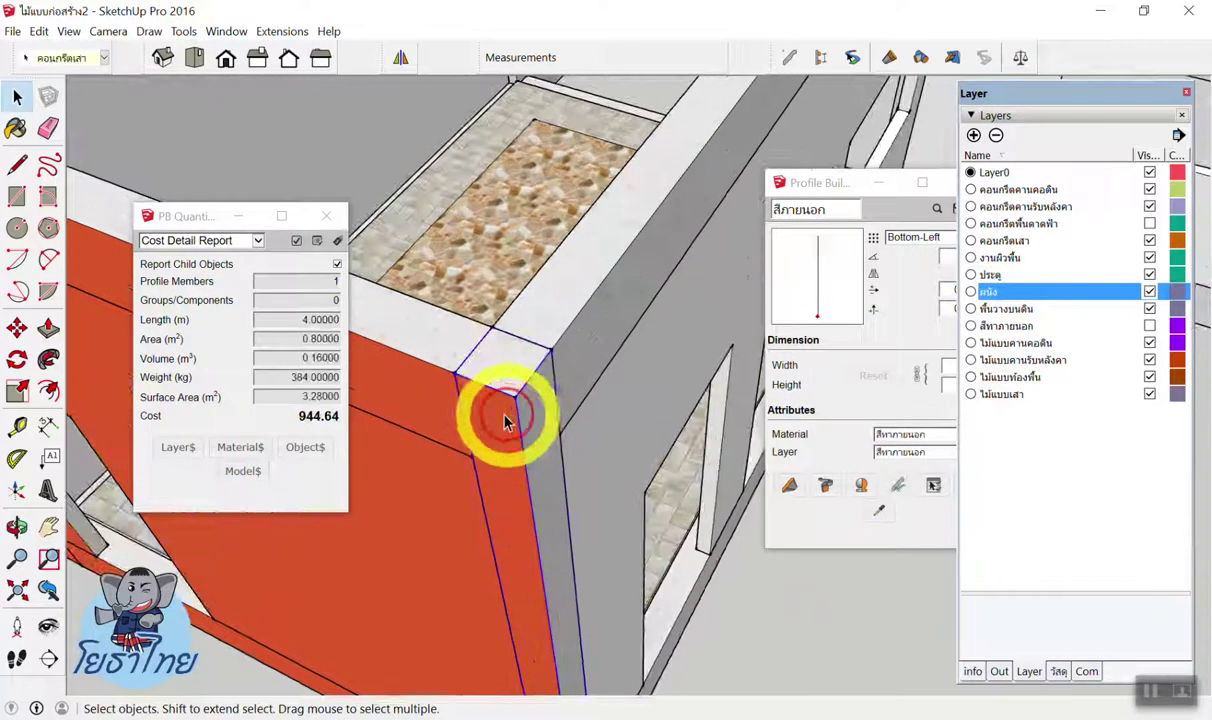
click(337, 240)
click(503, 400)
click(725, 373)
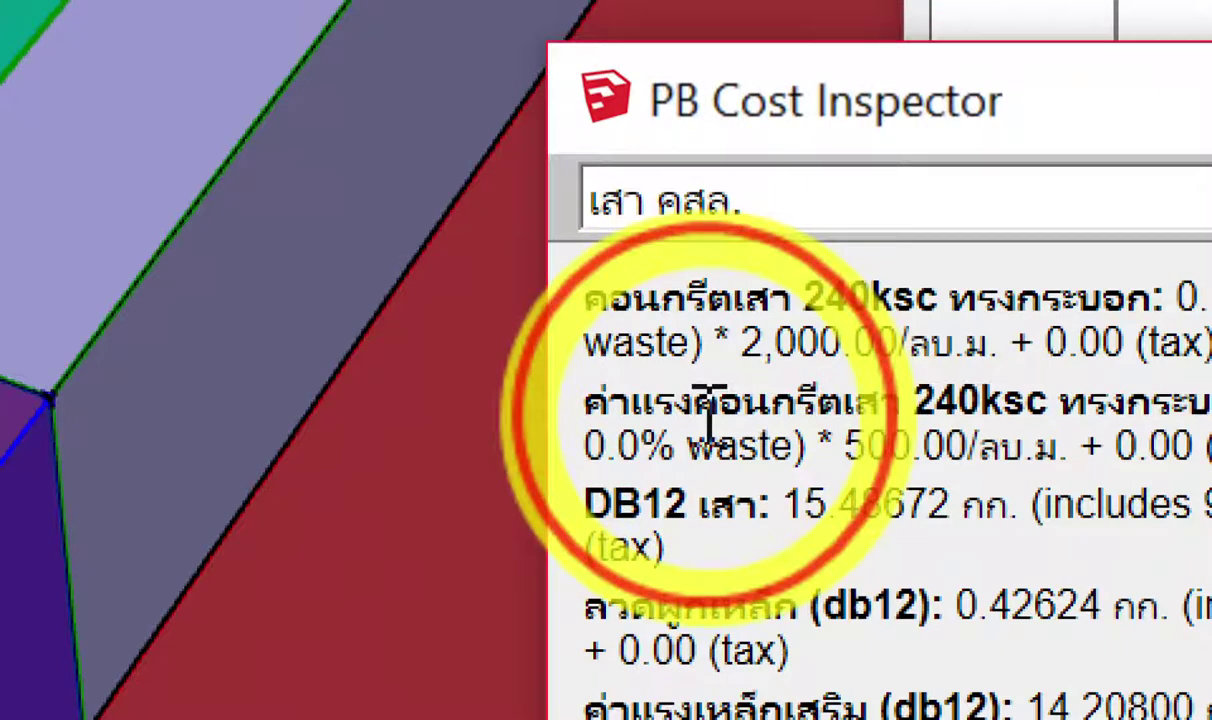
click(617, 482)
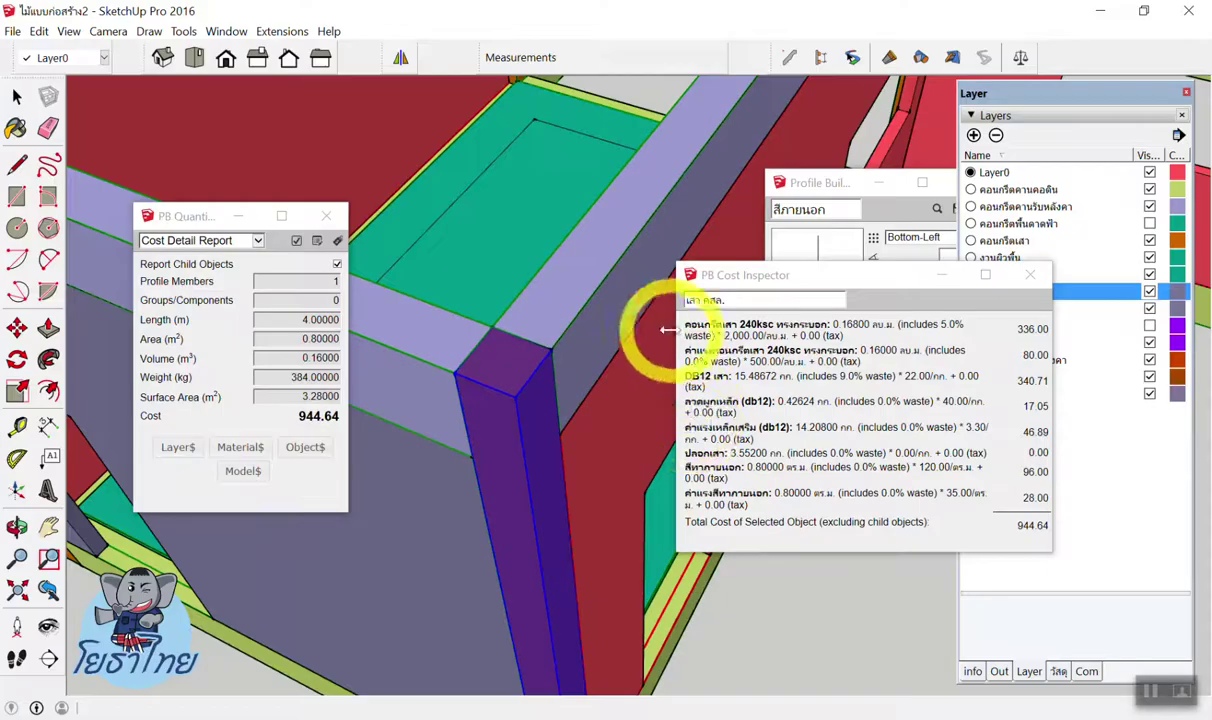
click(1030, 271)
scroll(699, 470, down, 3)
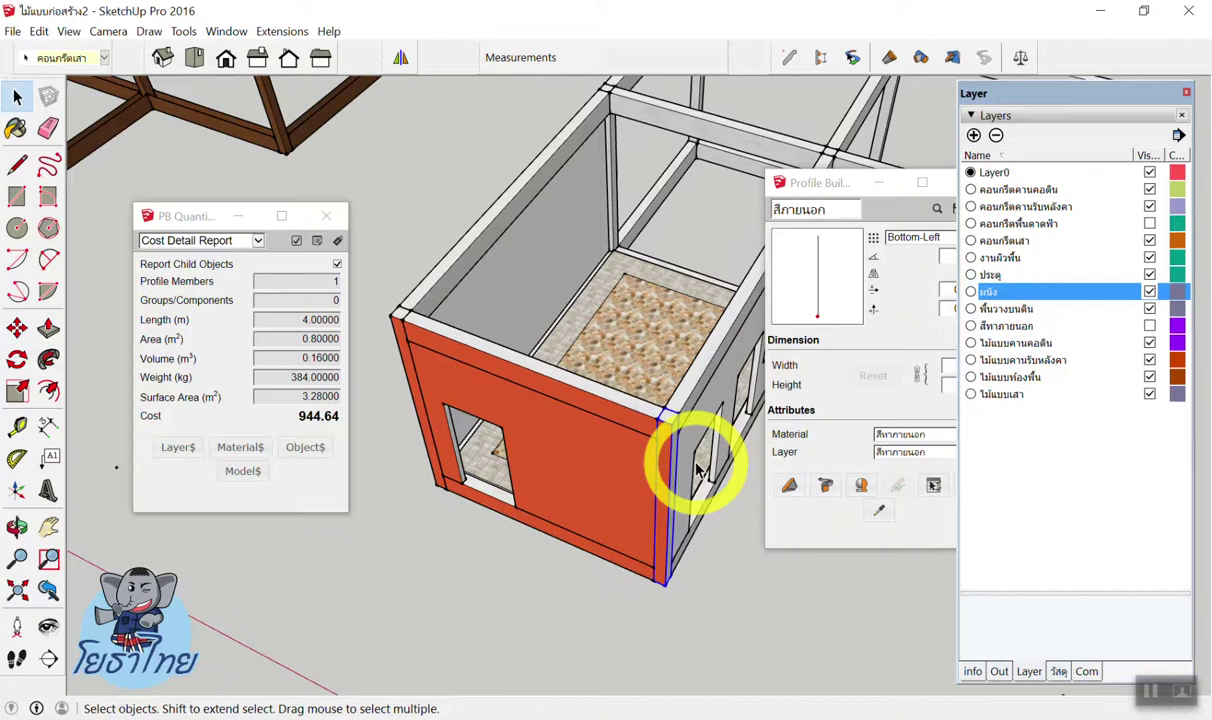
scroll(588, 465, up, 2)
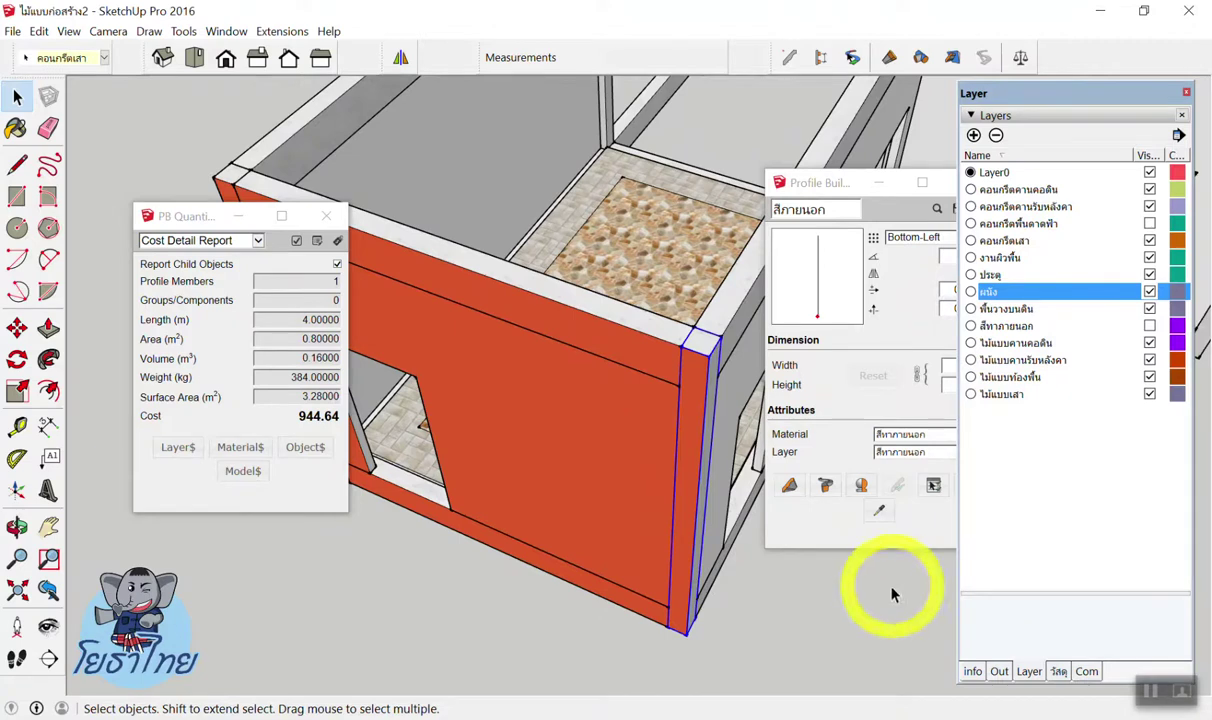
scroll(760, 640, down, 1)
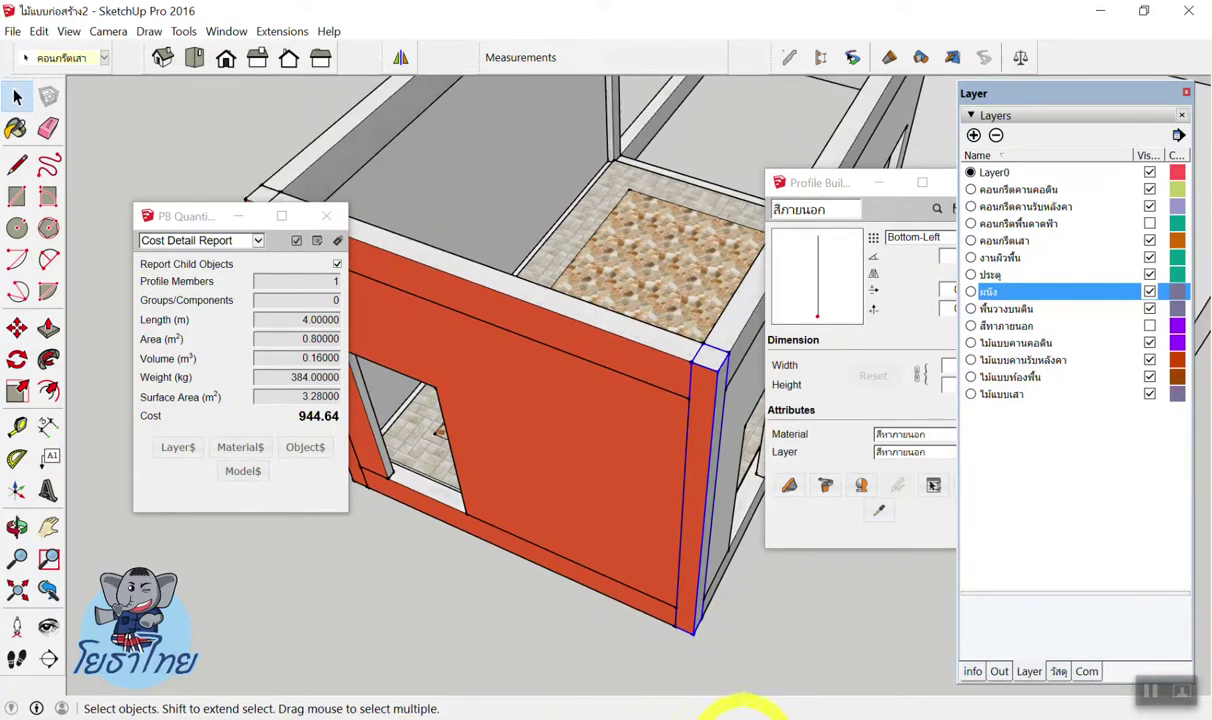